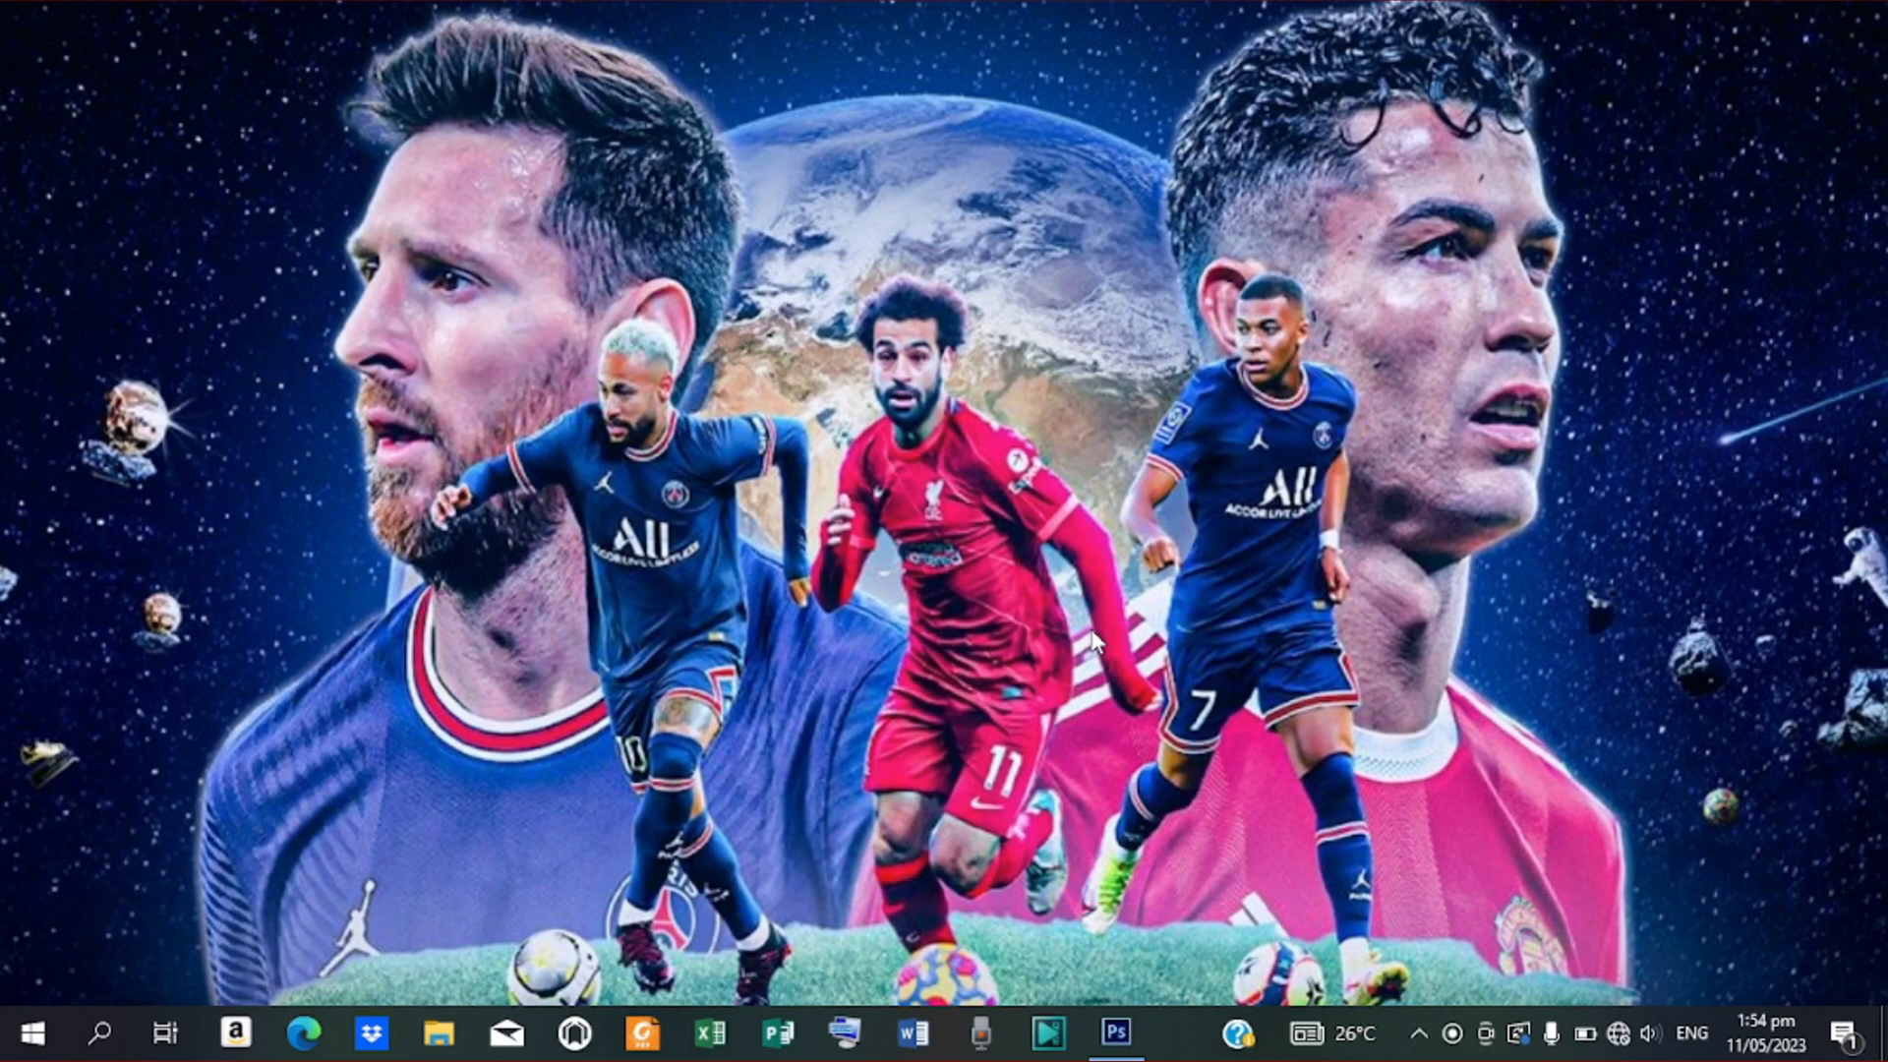
# Restore the Photoshop window from the taskbar to show its empty workspace
pyautogui.click(1114, 1030)
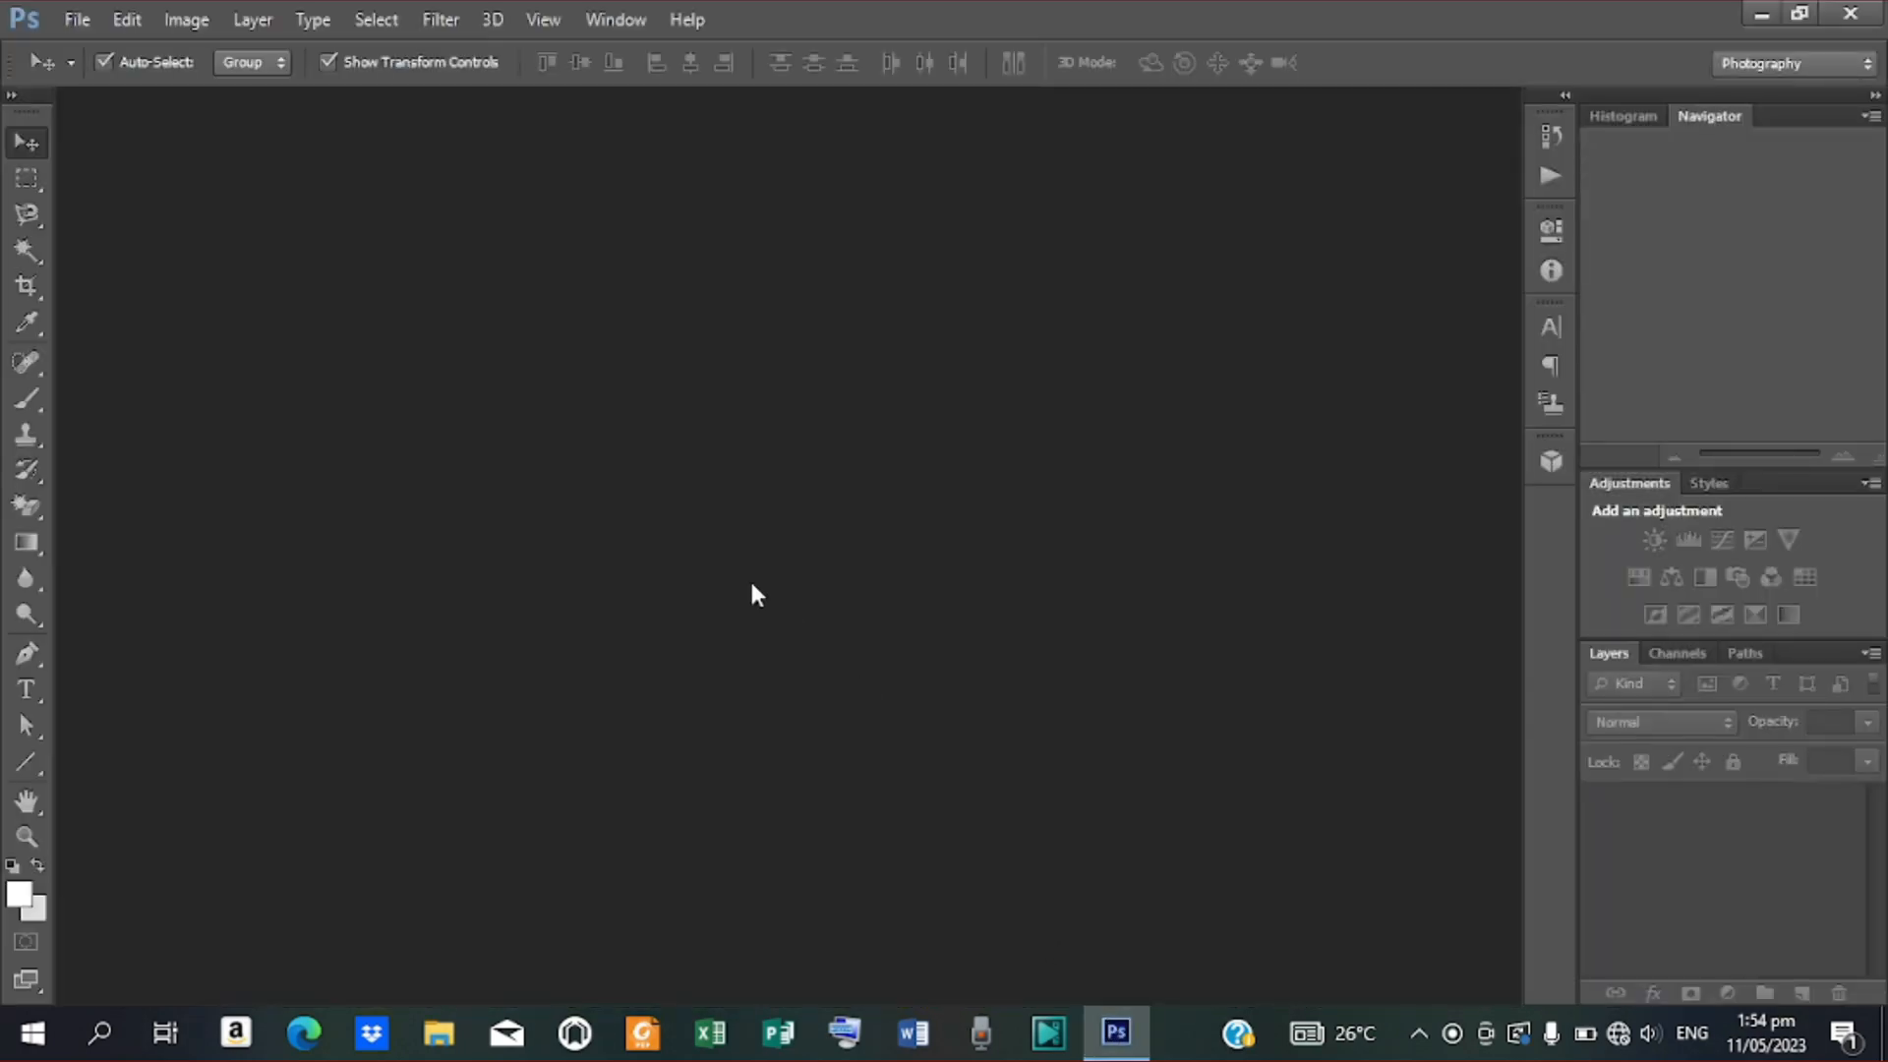
# Create a new 40 × 30 inch document at 72 pixels/inch
pyautogui.click(75, 20)
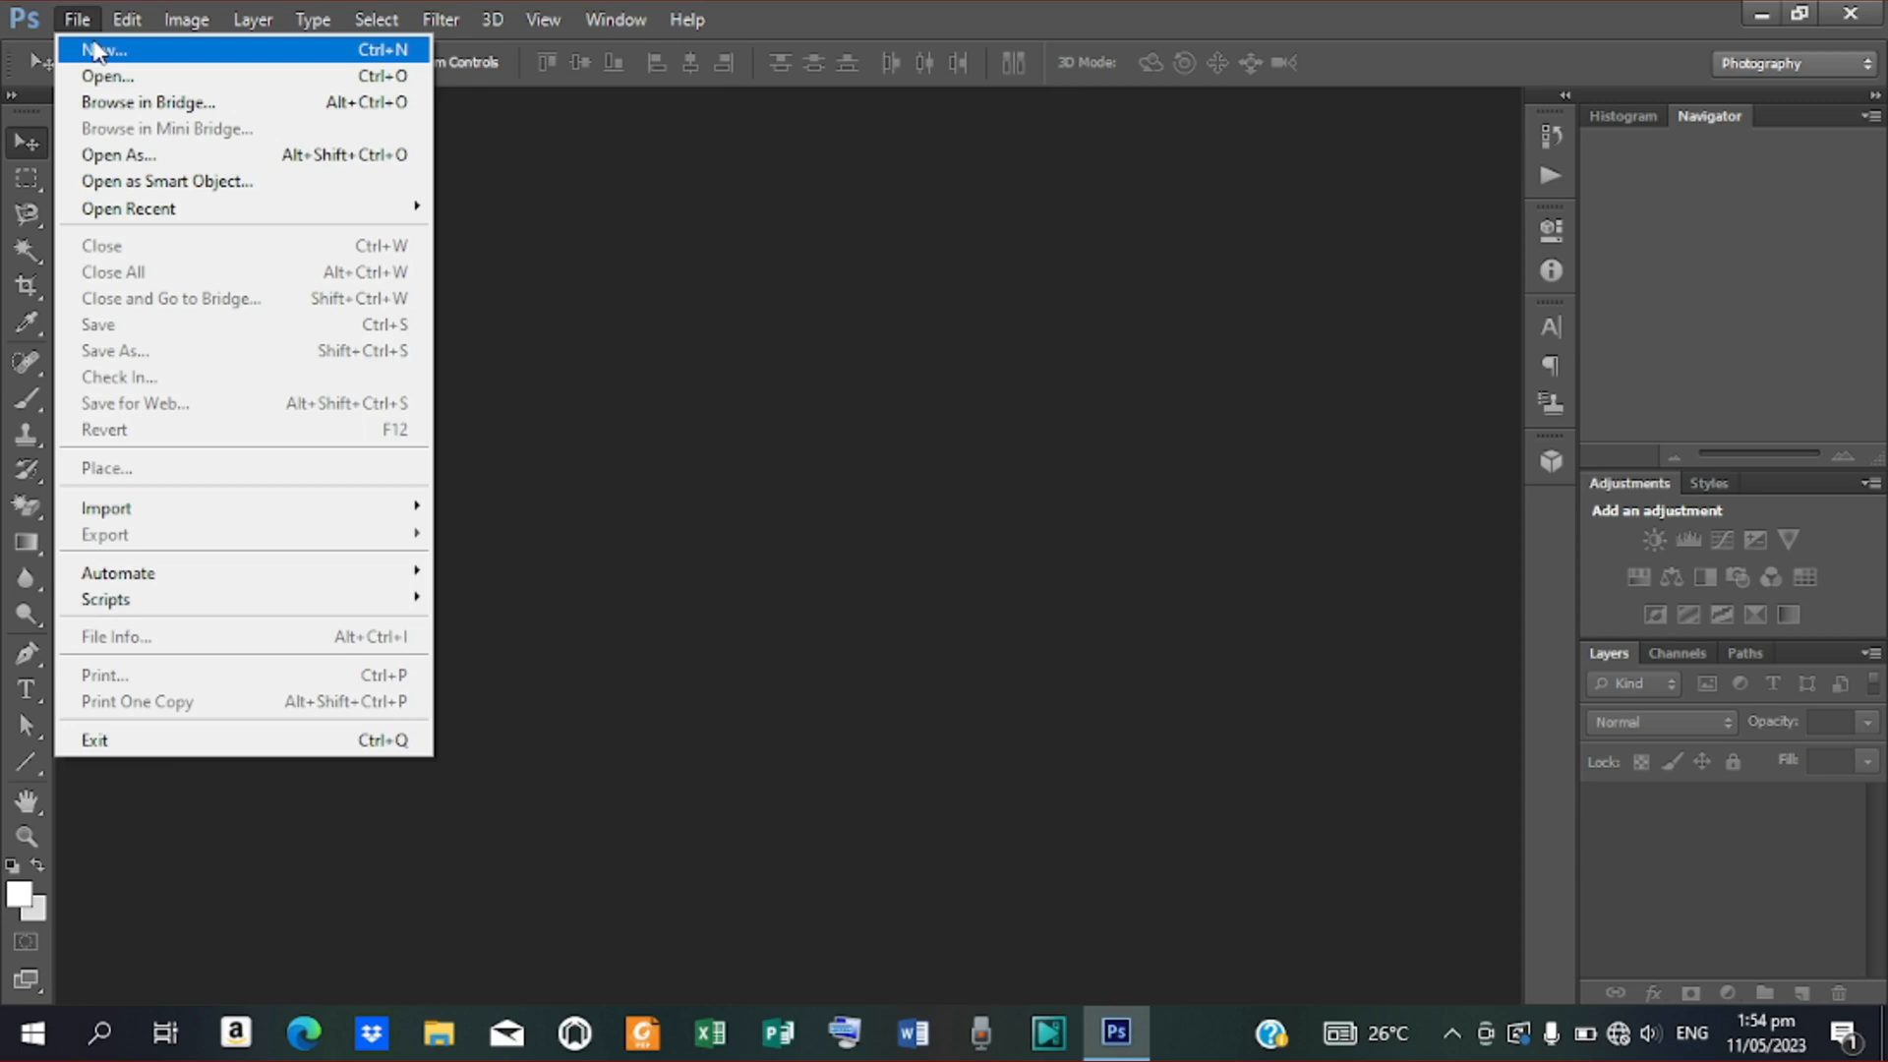
pyautogui.click(96, 51)
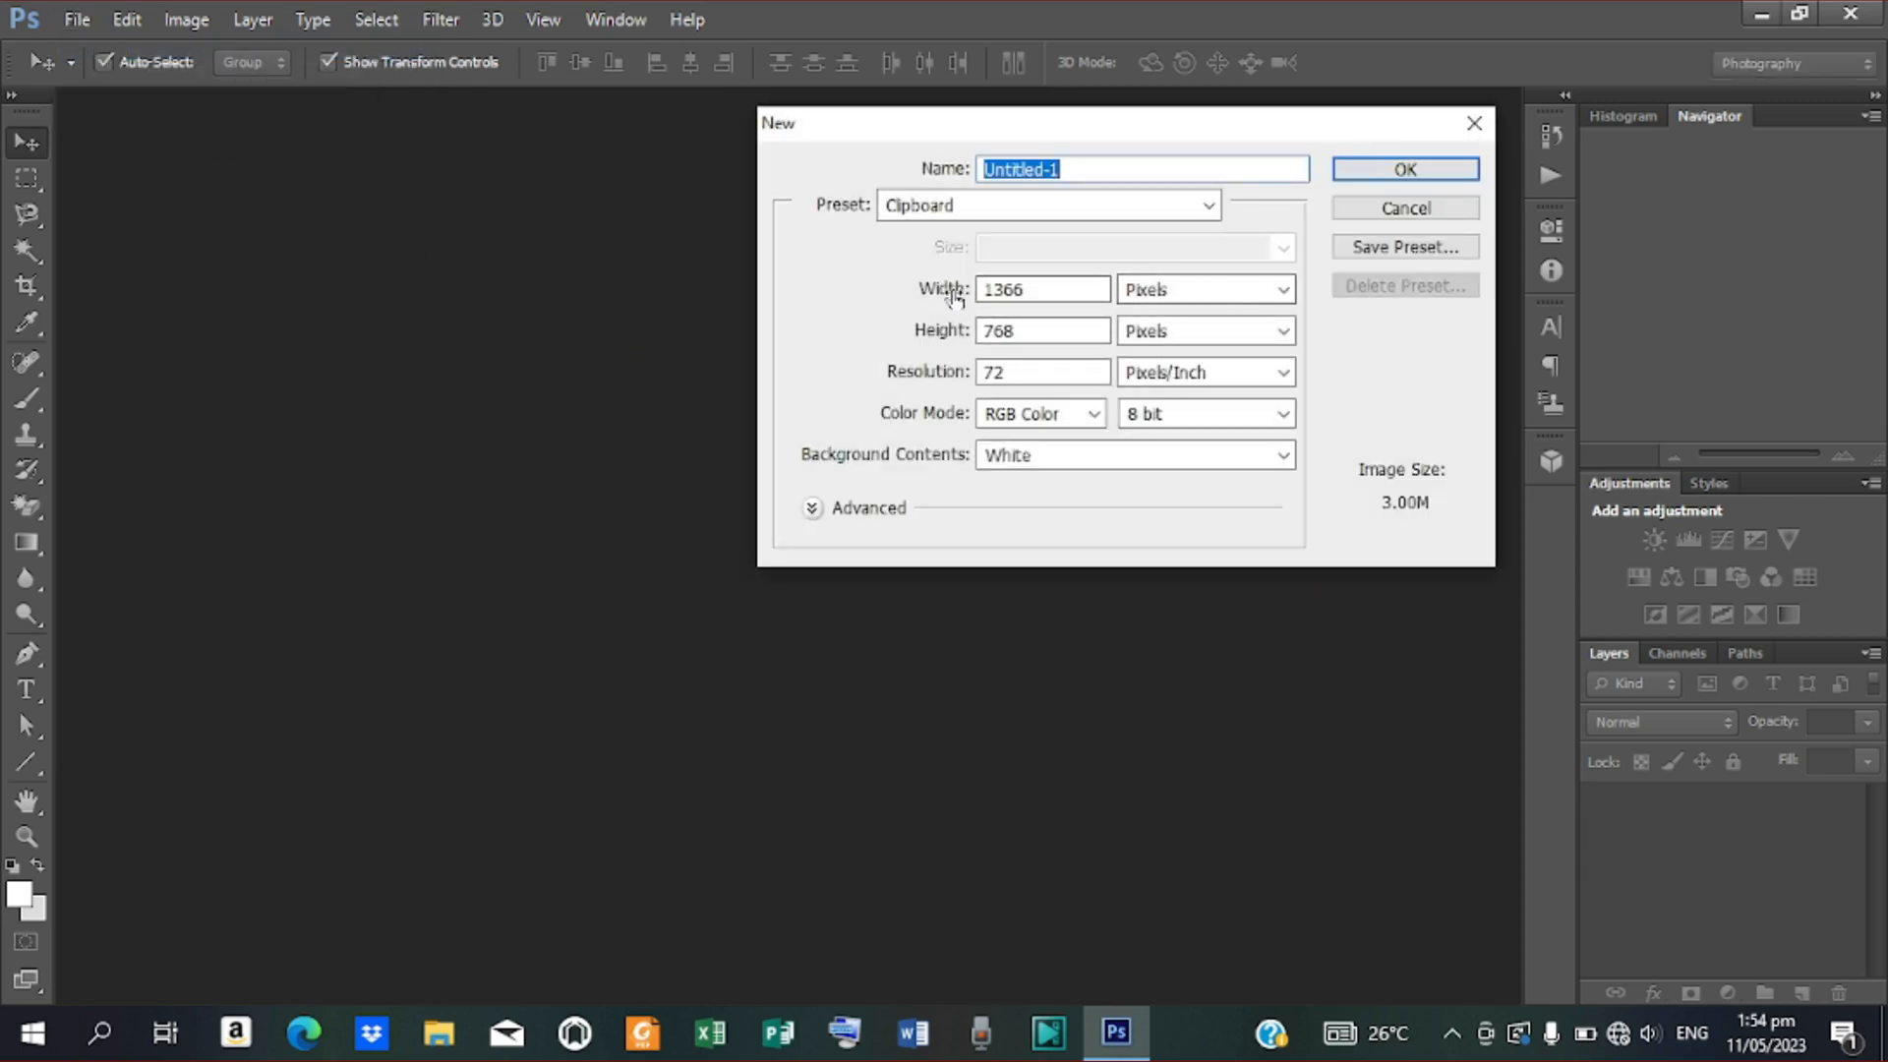
pyautogui.moveTo(1046, 291); pyautogui.dragTo(834, 290)
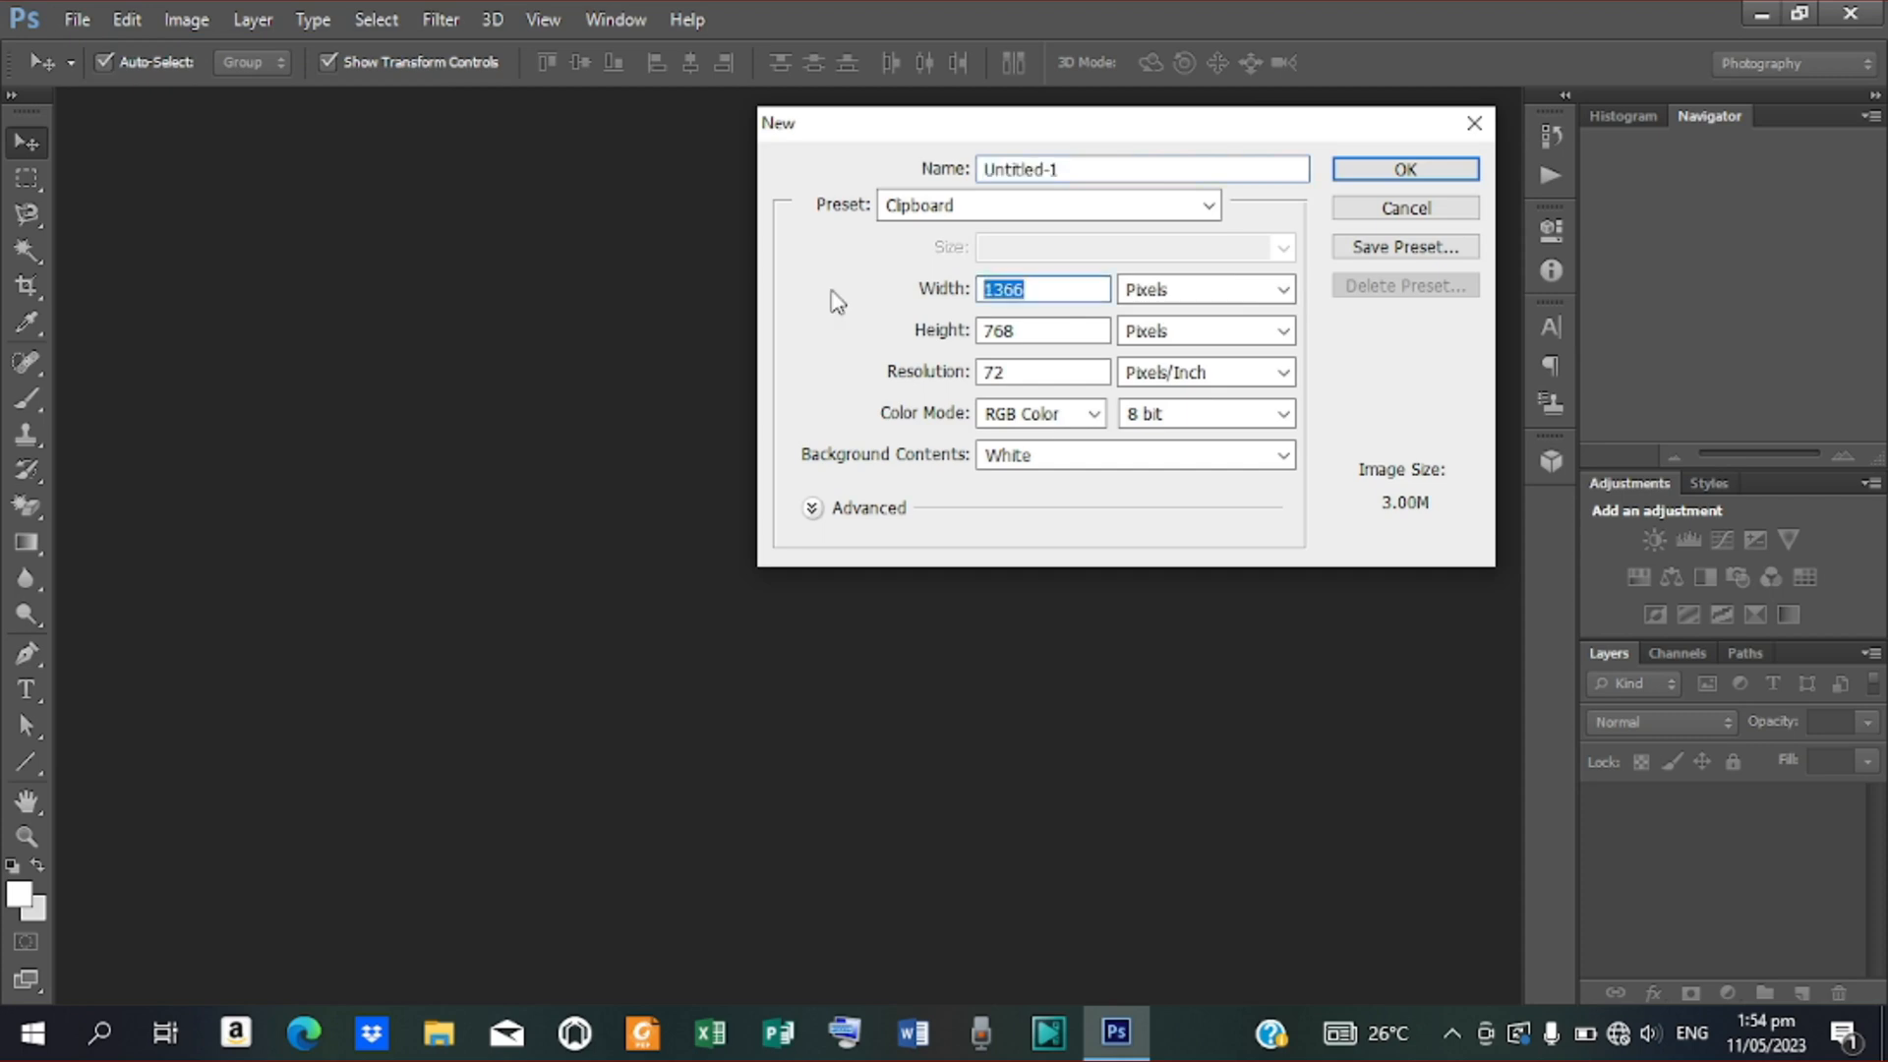
pyautogui.write('40')
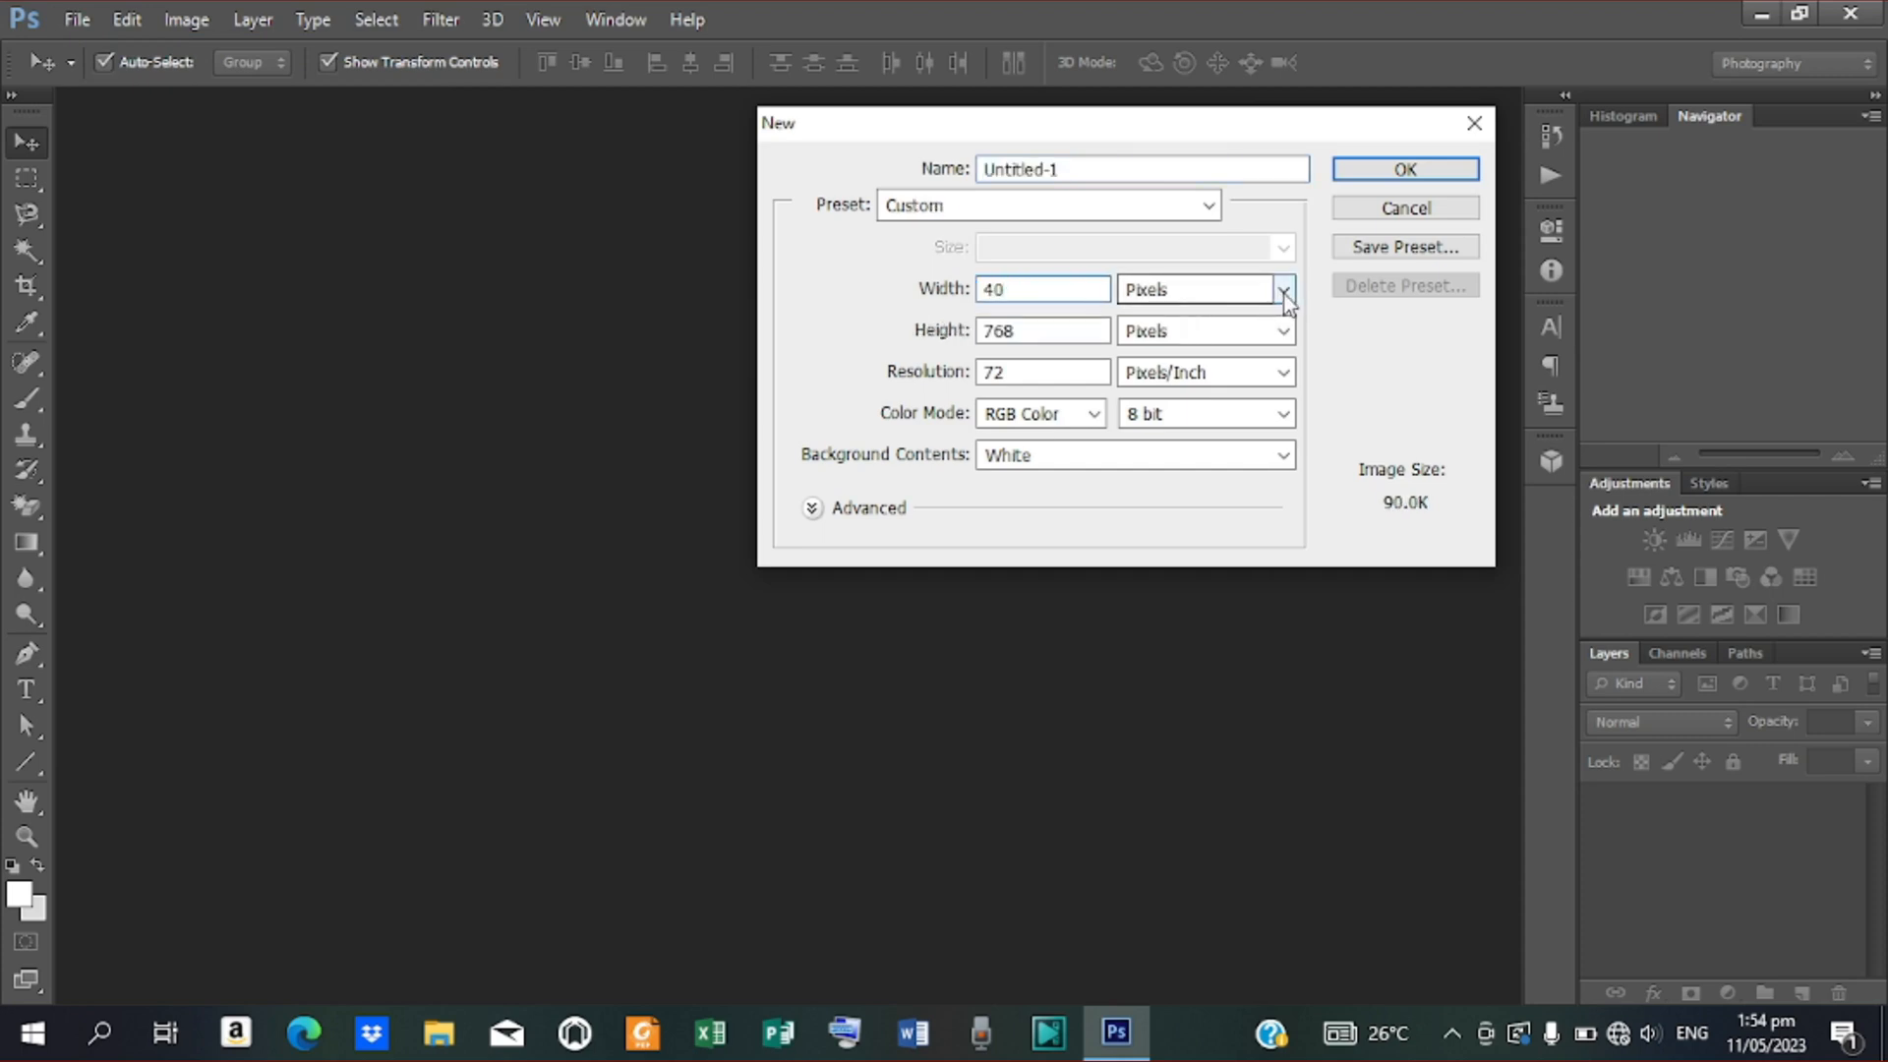
pyautogui.click(1285, 291)
pyautogui.click(1219, 347)
pyautogui.moveTo(1082, 330); pyautogui.dragTo(893, 351)
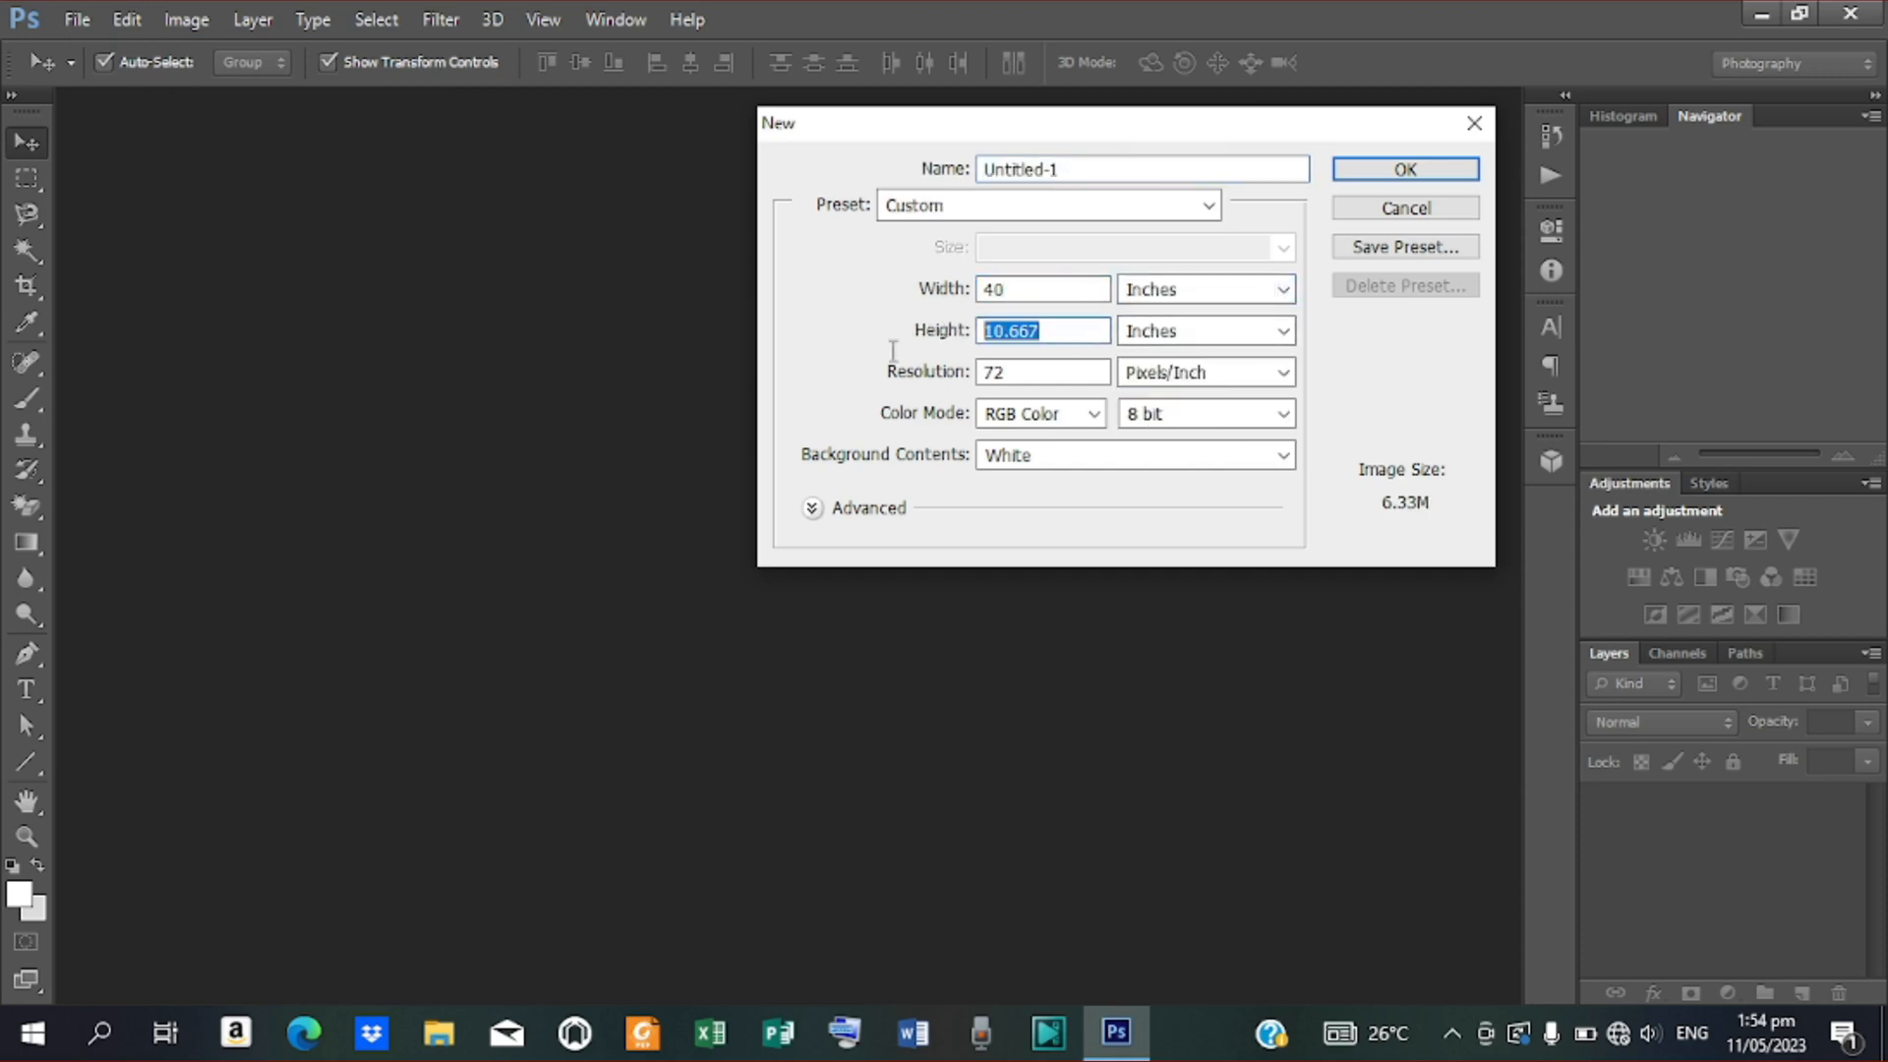
pyautogui.write('30')
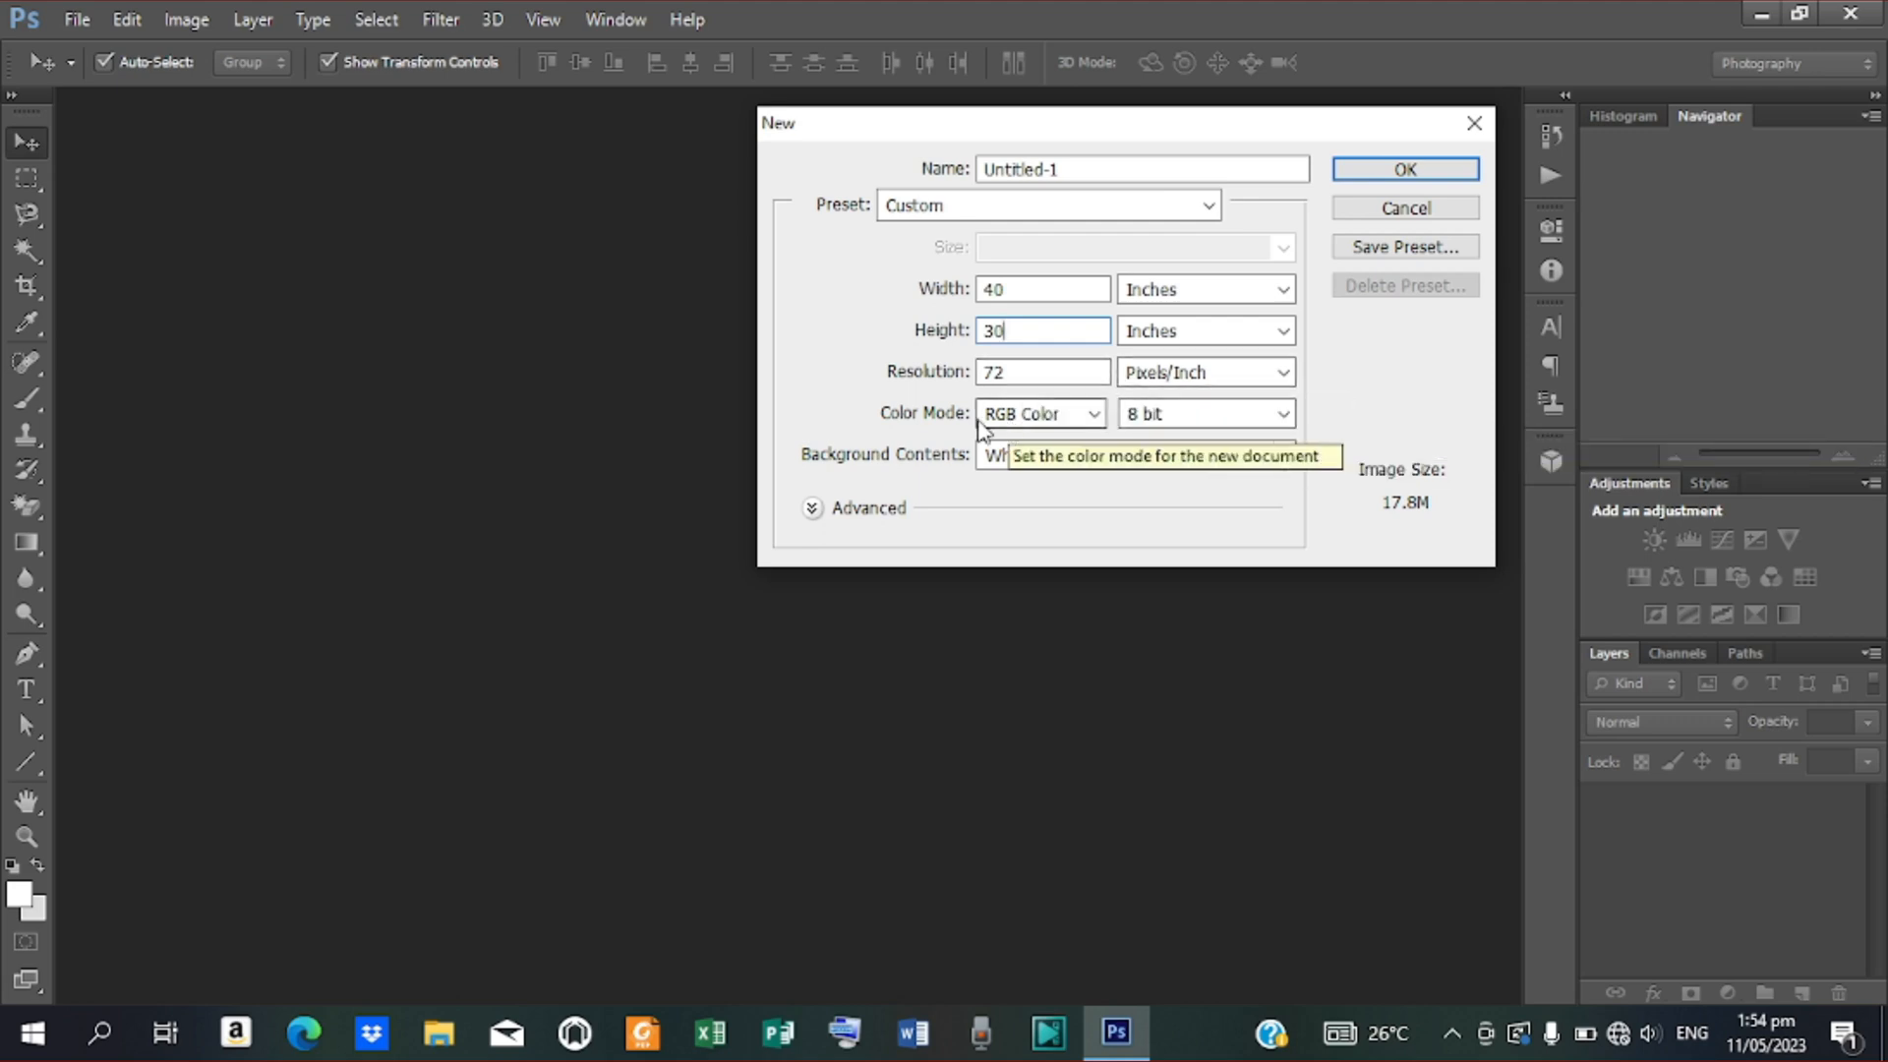
pyautogui.click(1387, 173)
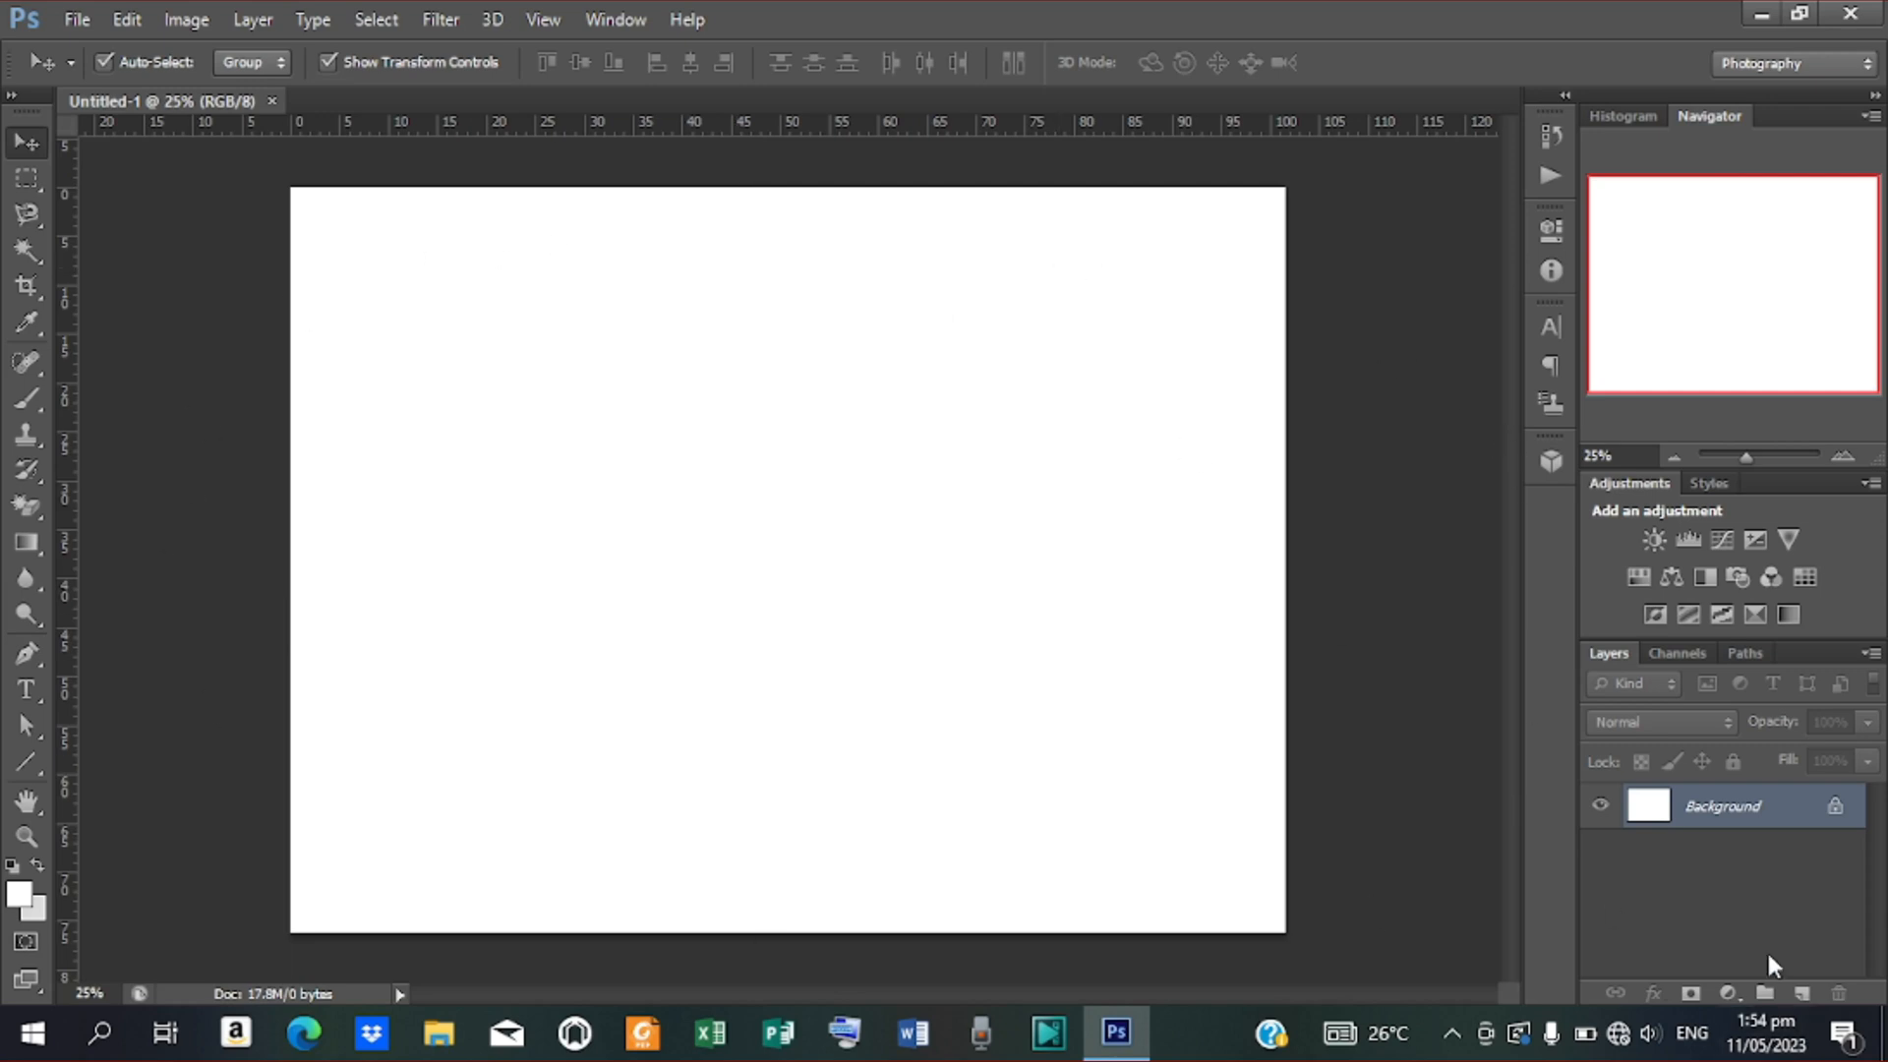
# Convert the Background into Layer 0 and give it a dark navy preset gradient overlay
pyautogui.doubleClick(1835, 808)
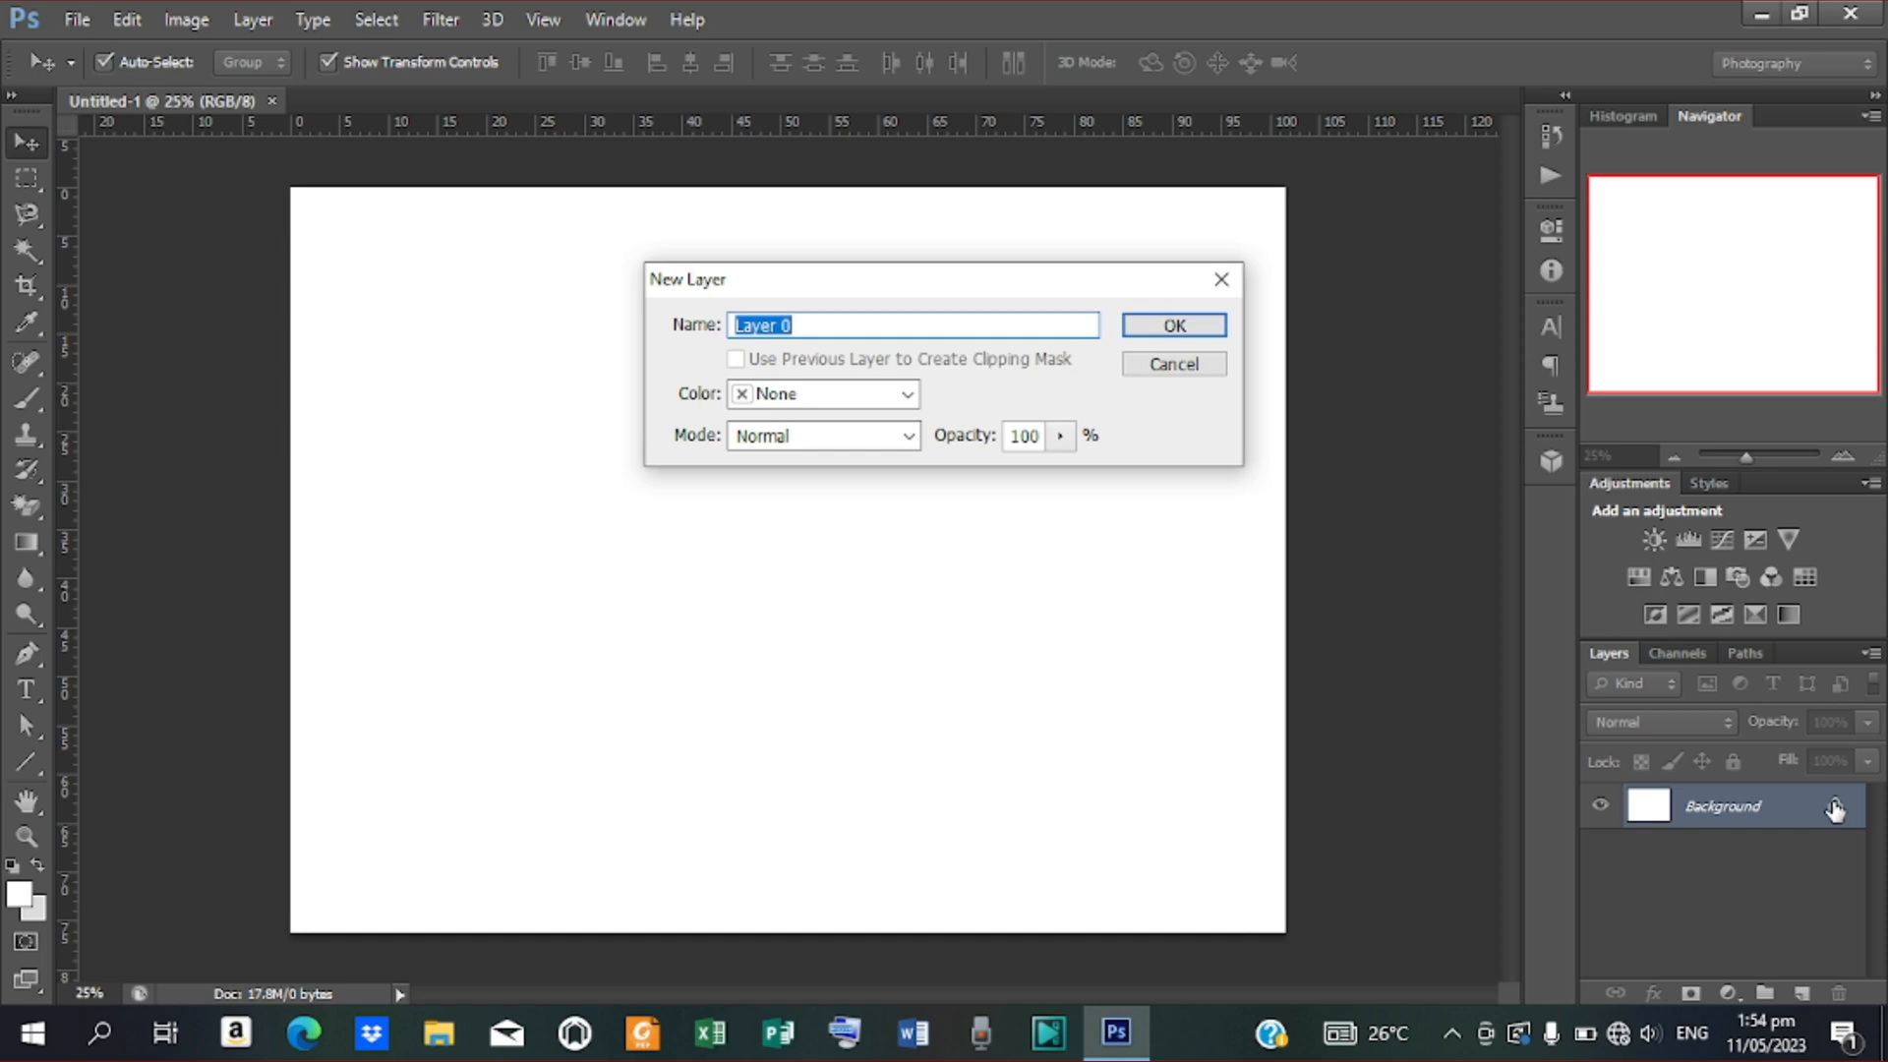
pyautogui.click(1211, 326)
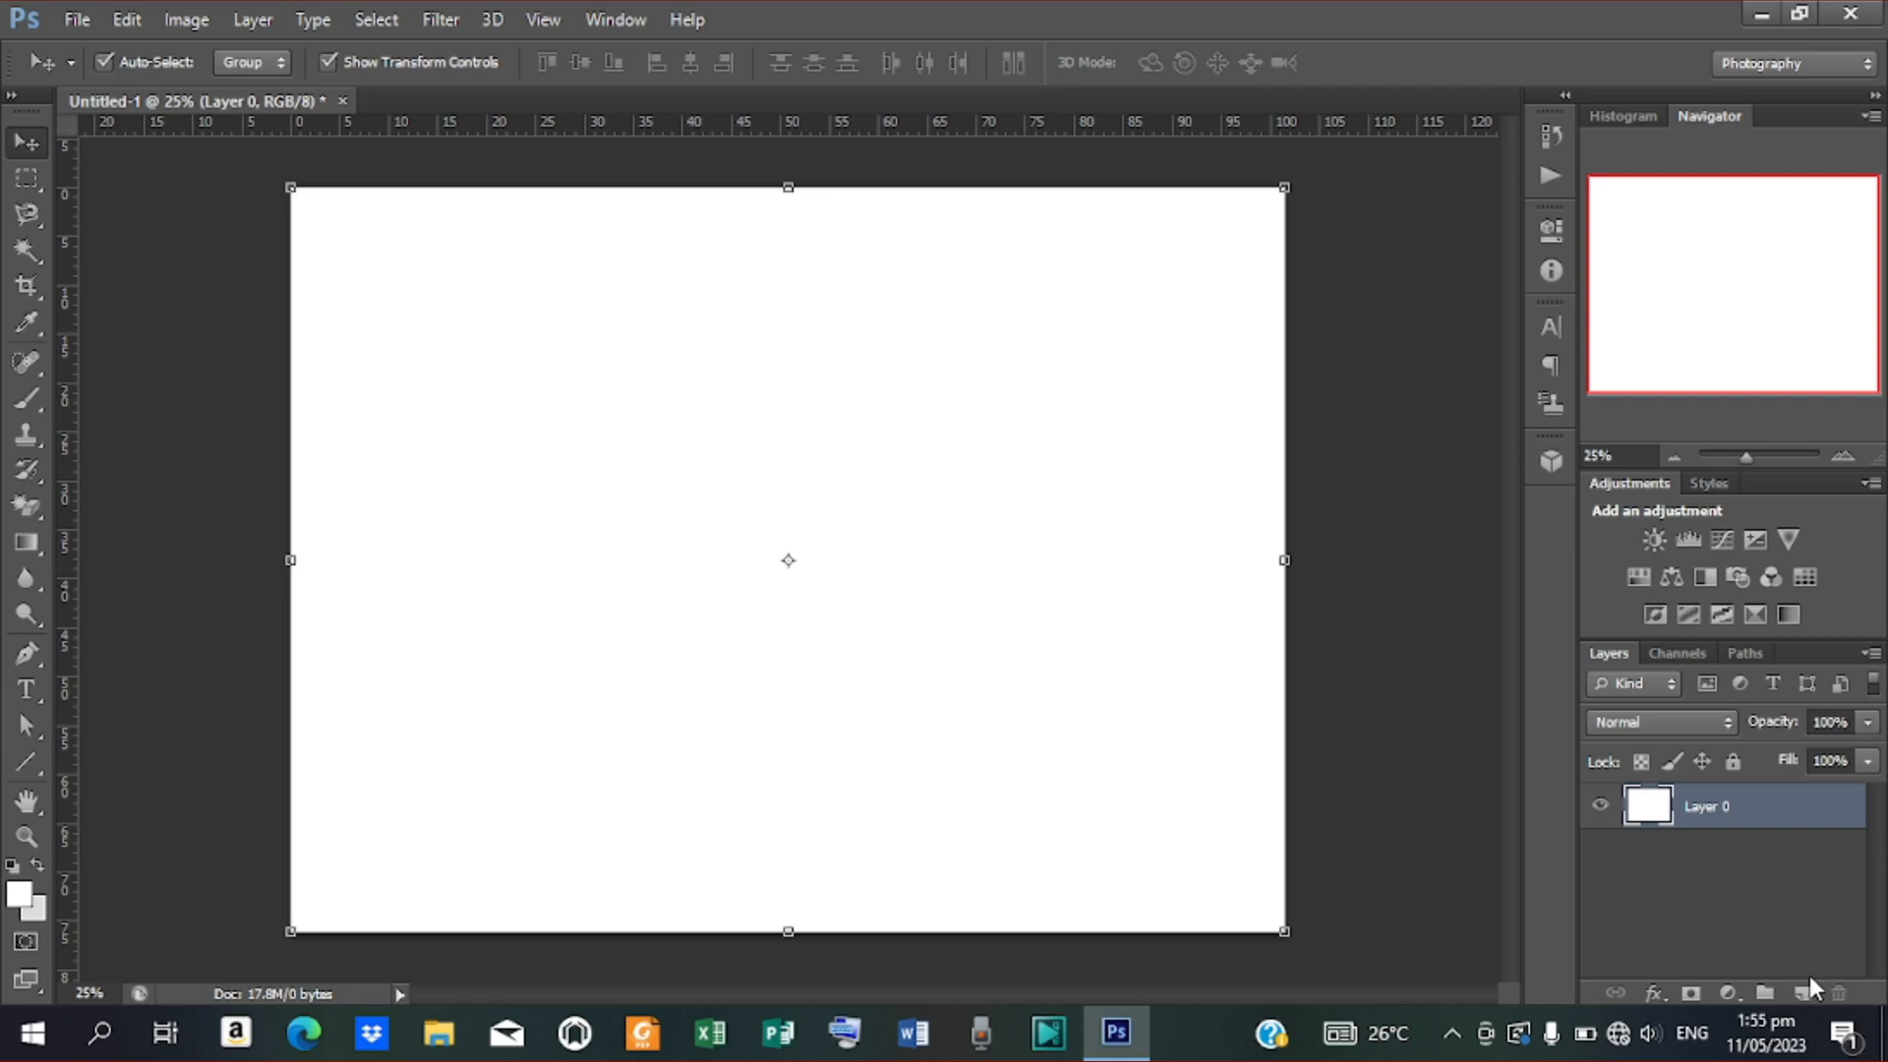
pyautogui.click(1653, 994)
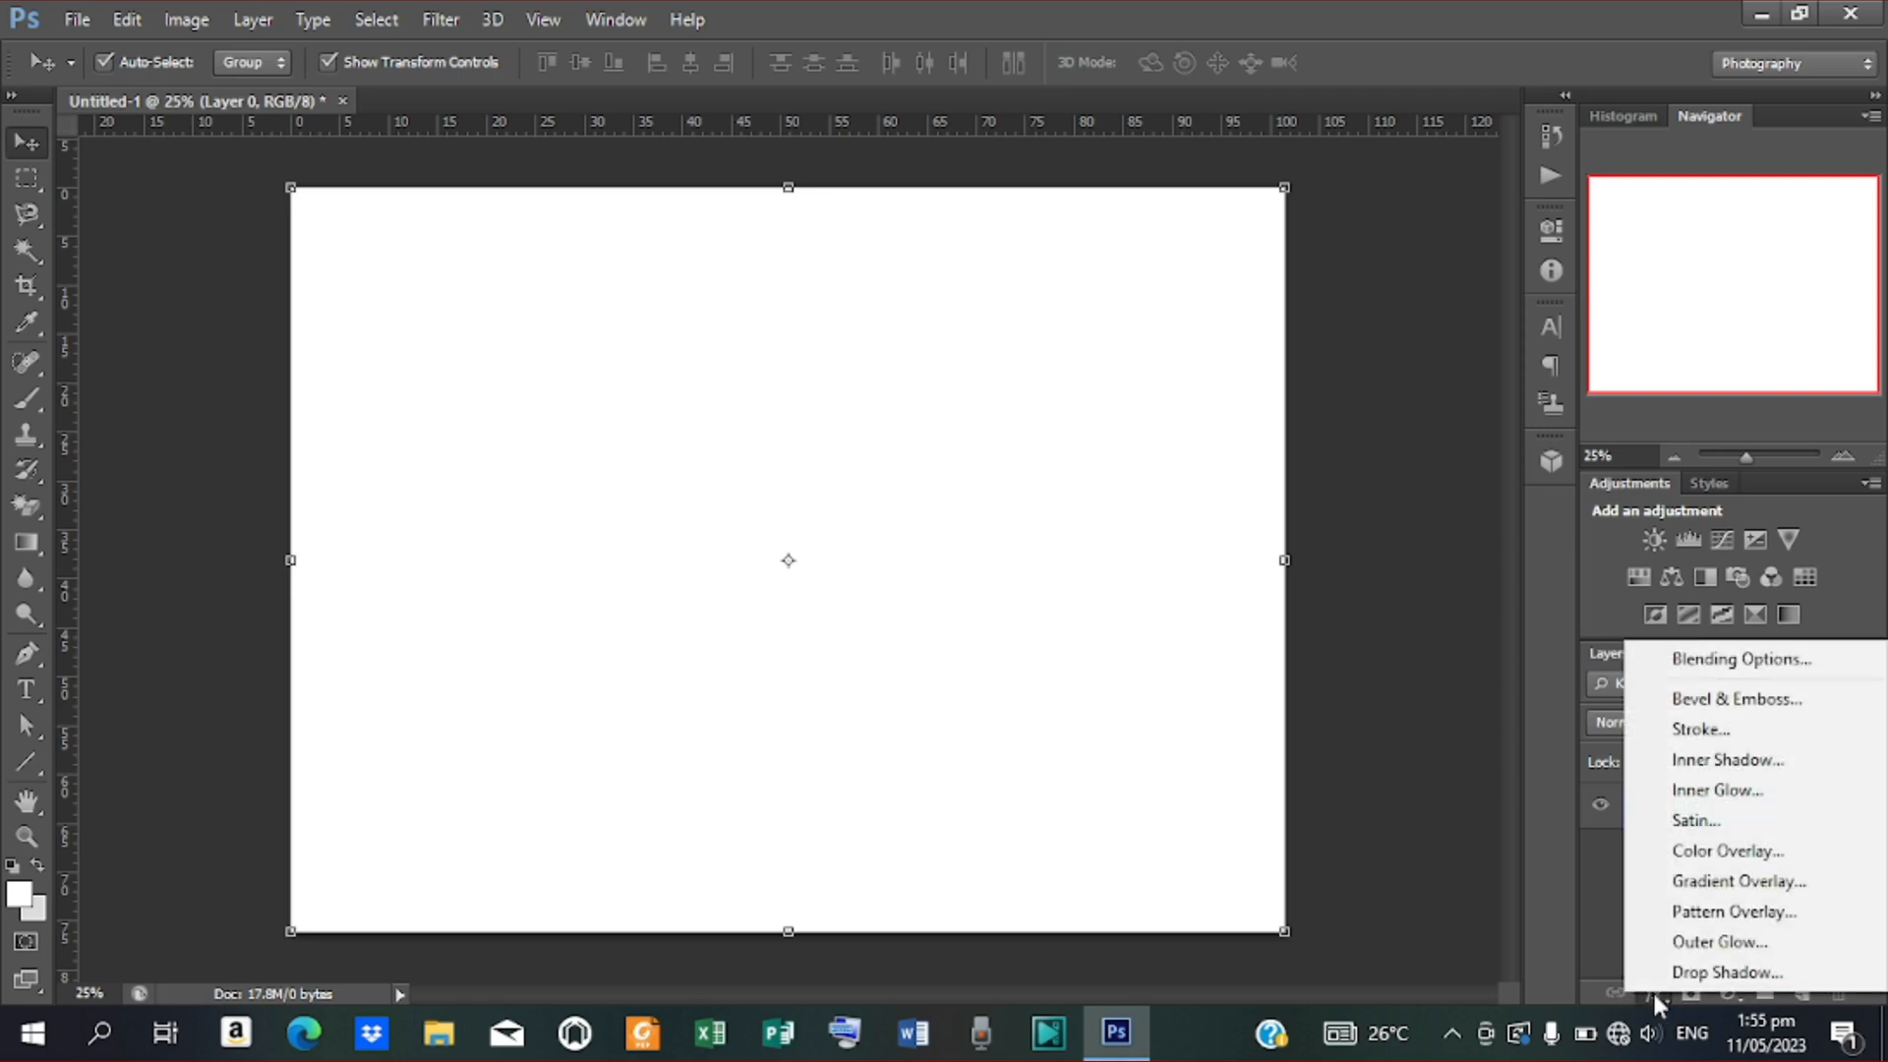
pyautogui.click(1711, 877)
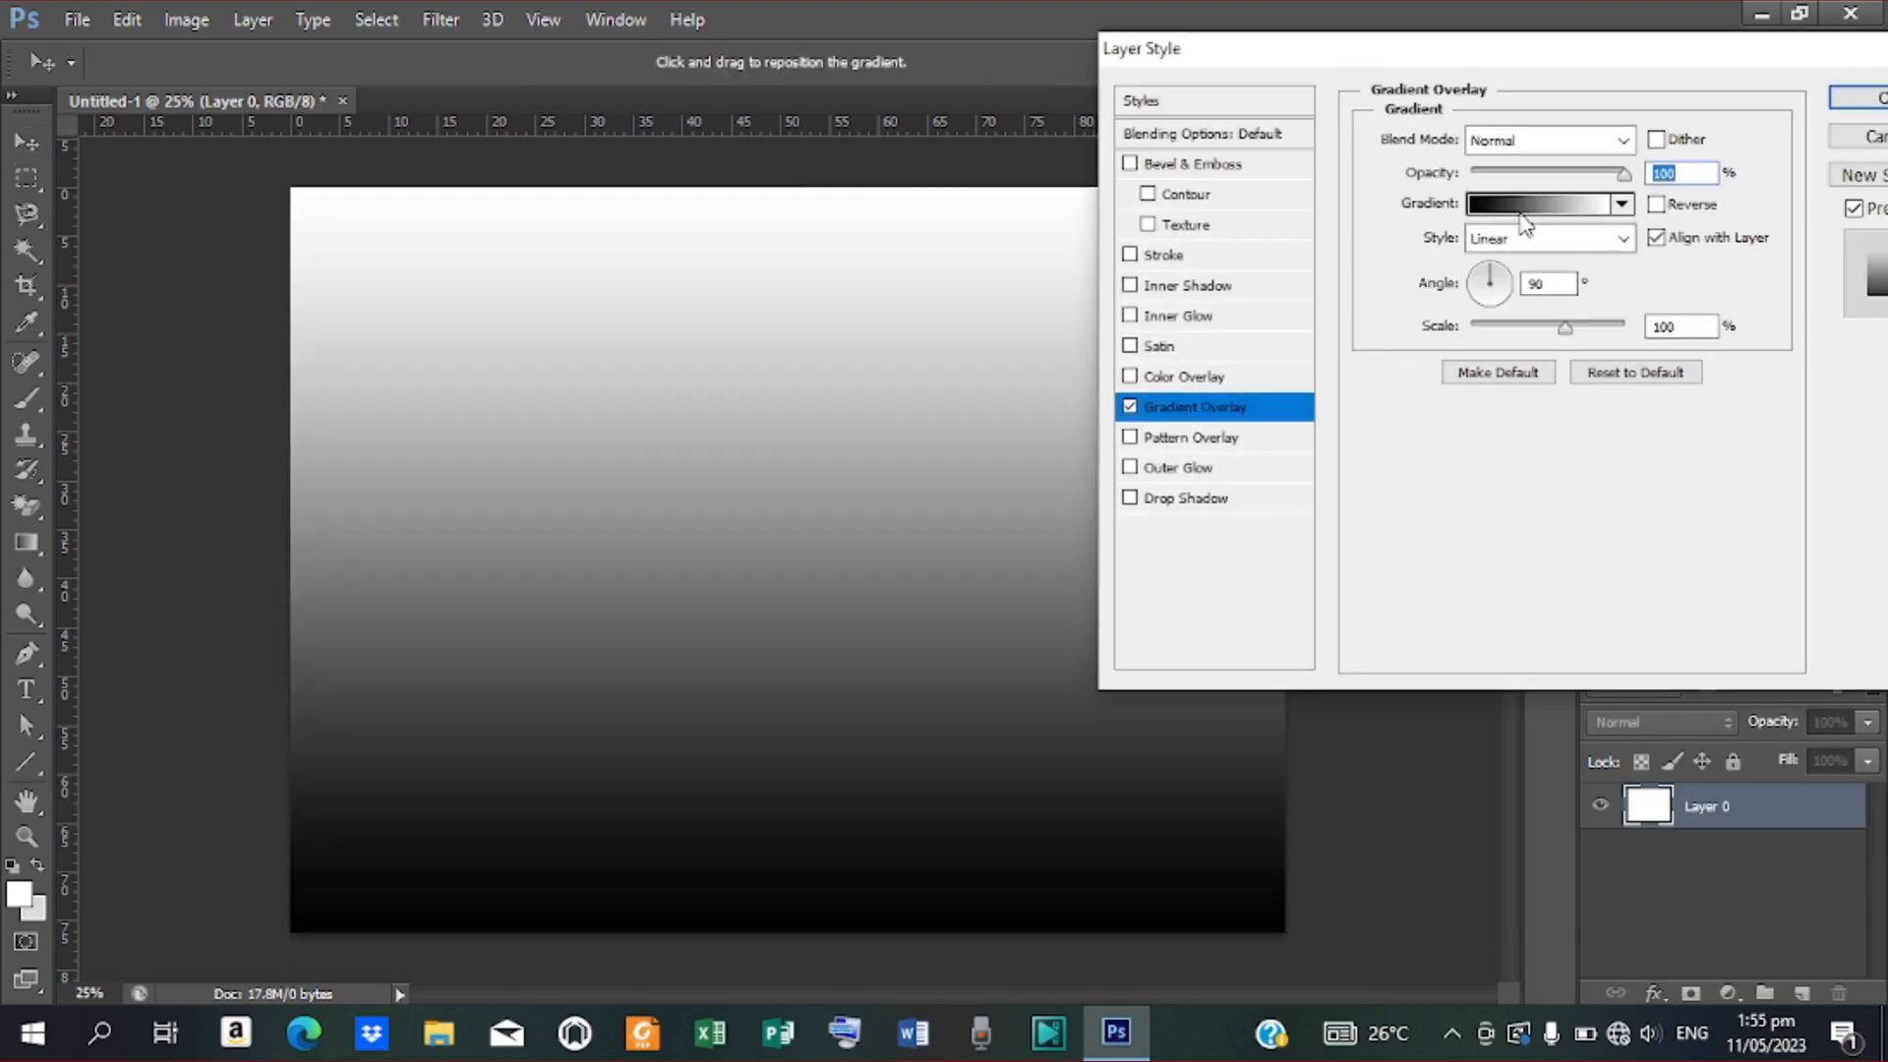
pyautogui.click(1521, 214)
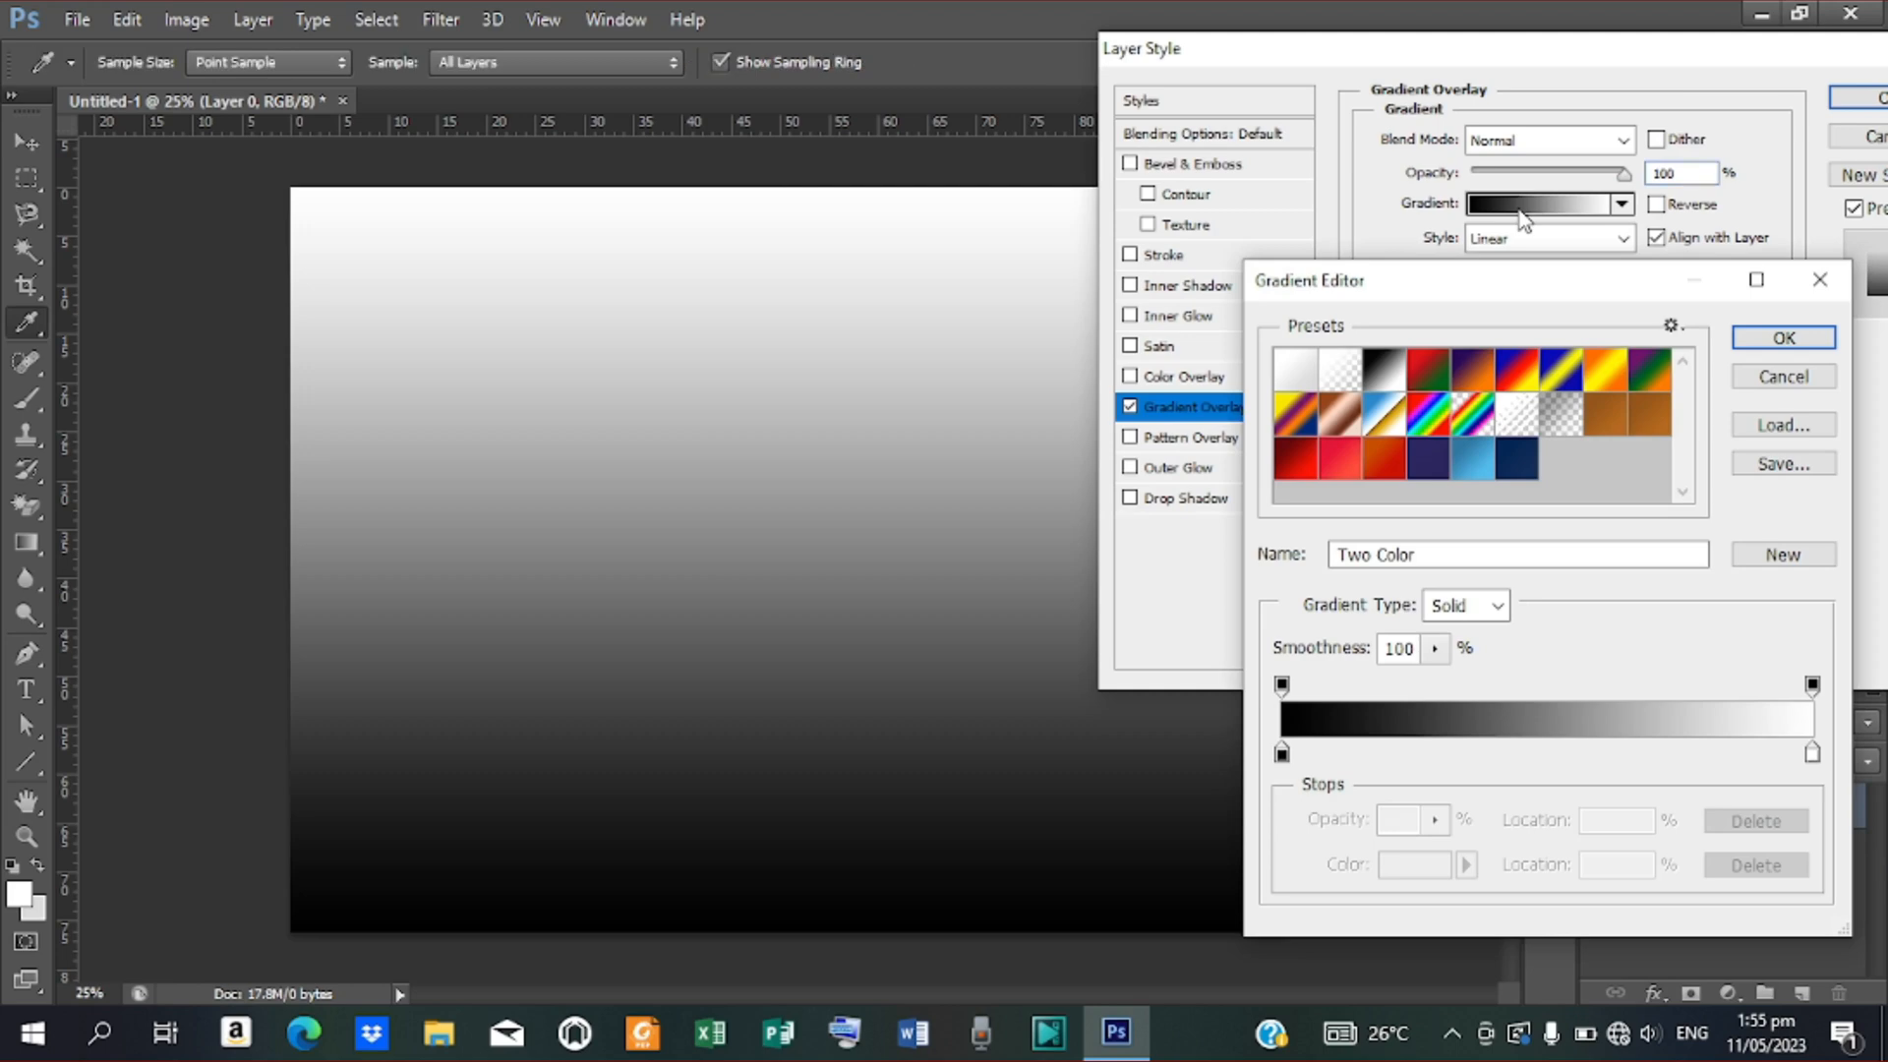
pyautogui.click(1513, 457)
# Set the gradient stops to #032553 and #142d5a and apply the overlay
pyautogui.click(1282, 754)
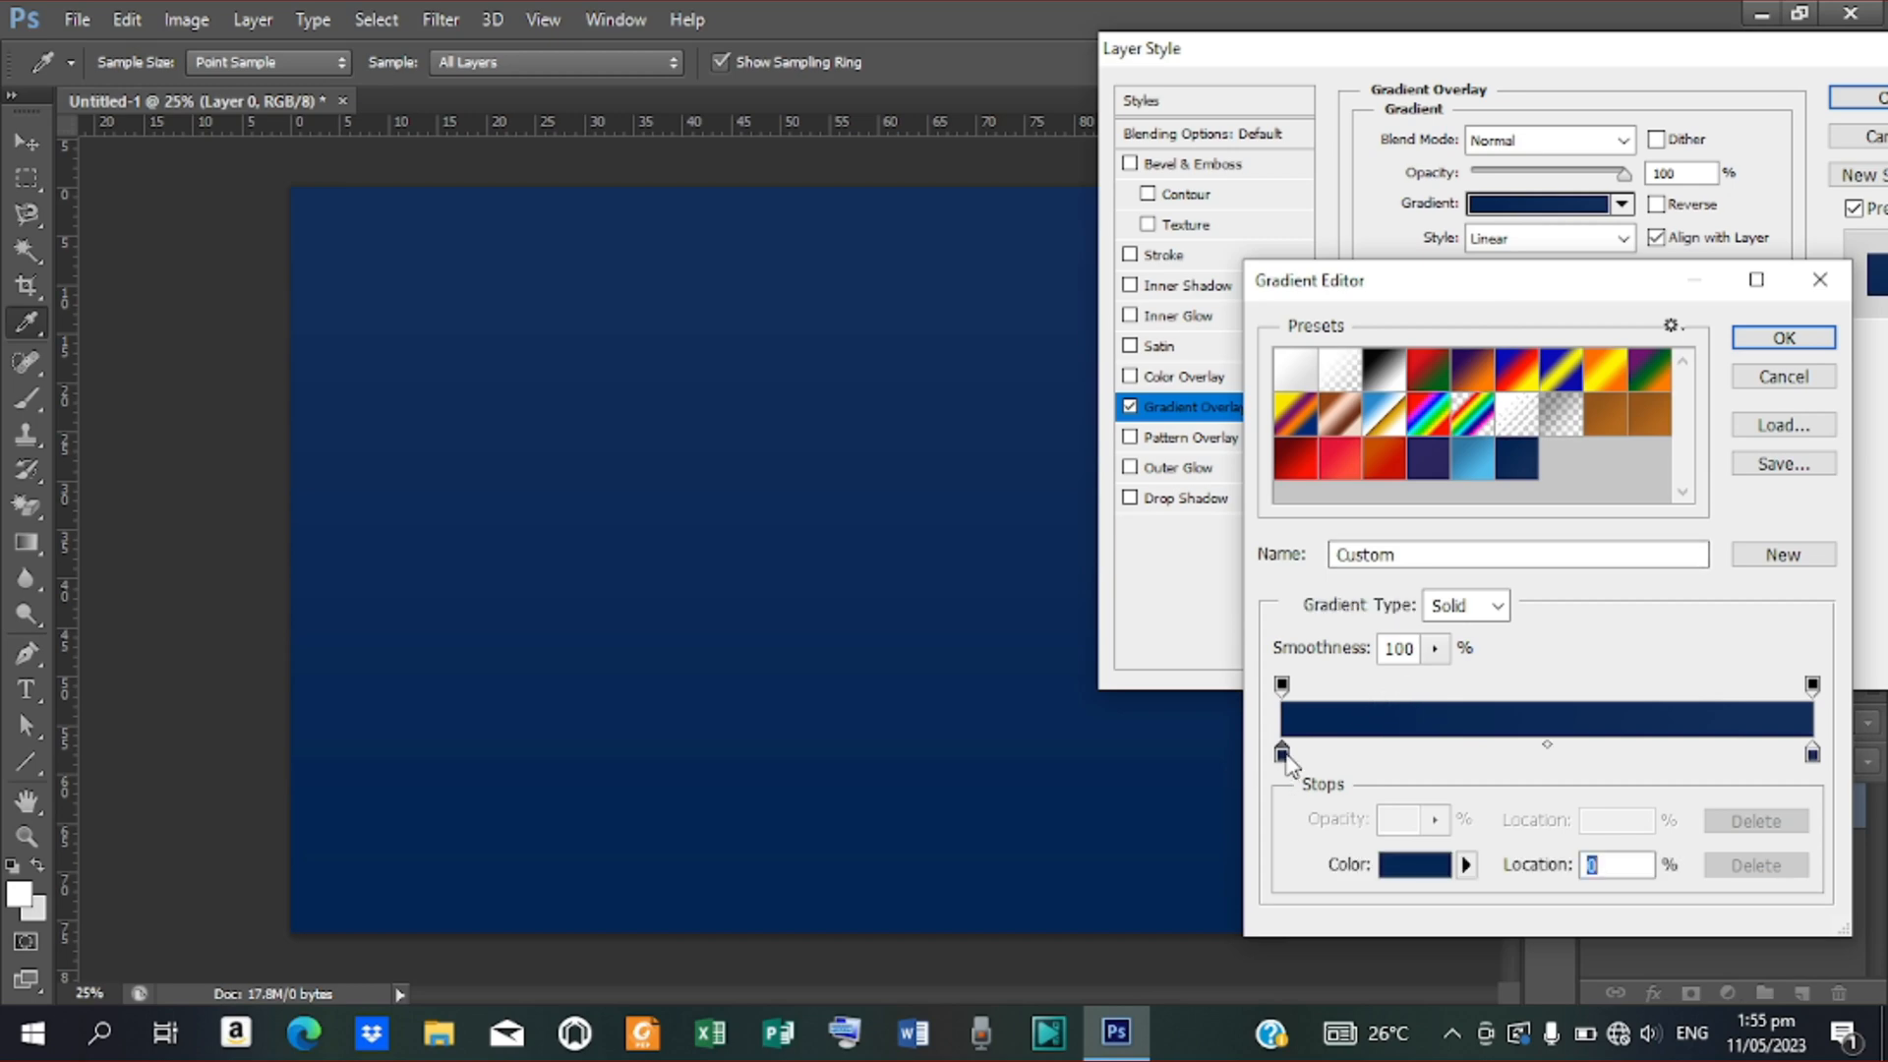
pyautogui.click(1412, 878)
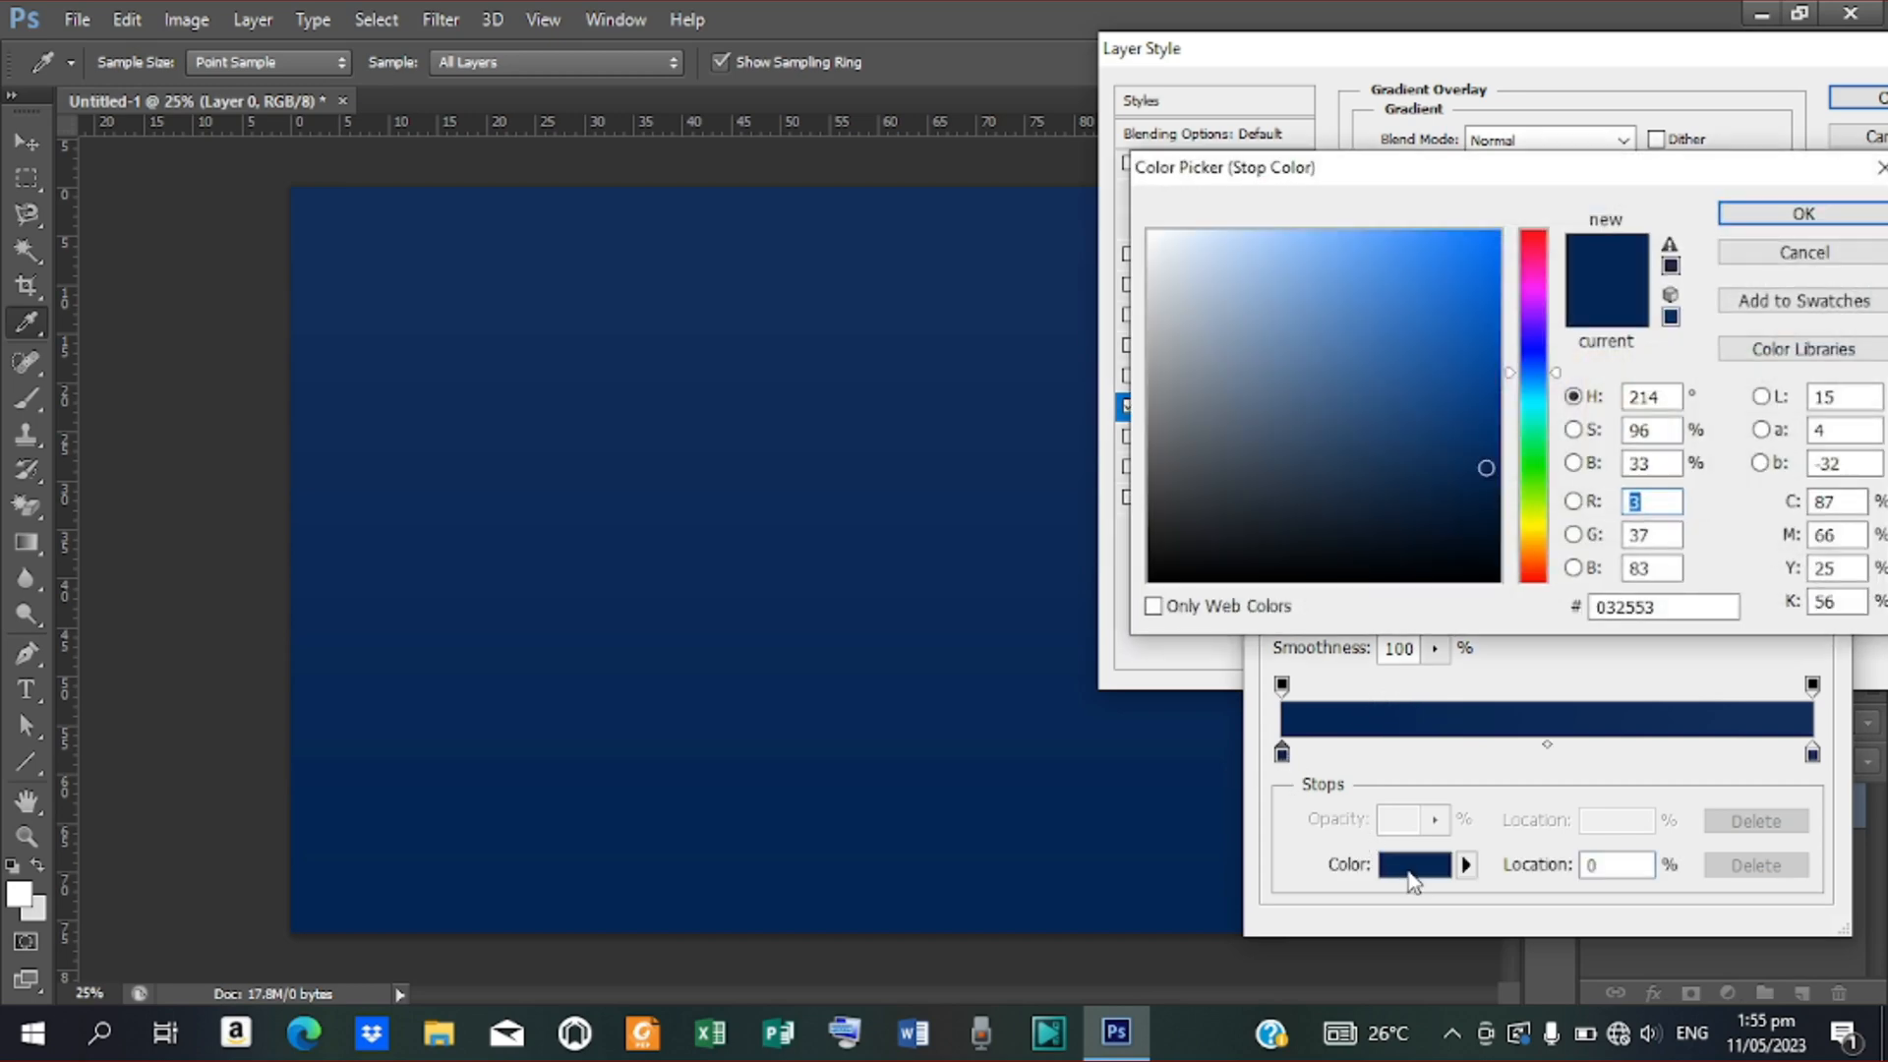
pyautogui.click(1780, 214)
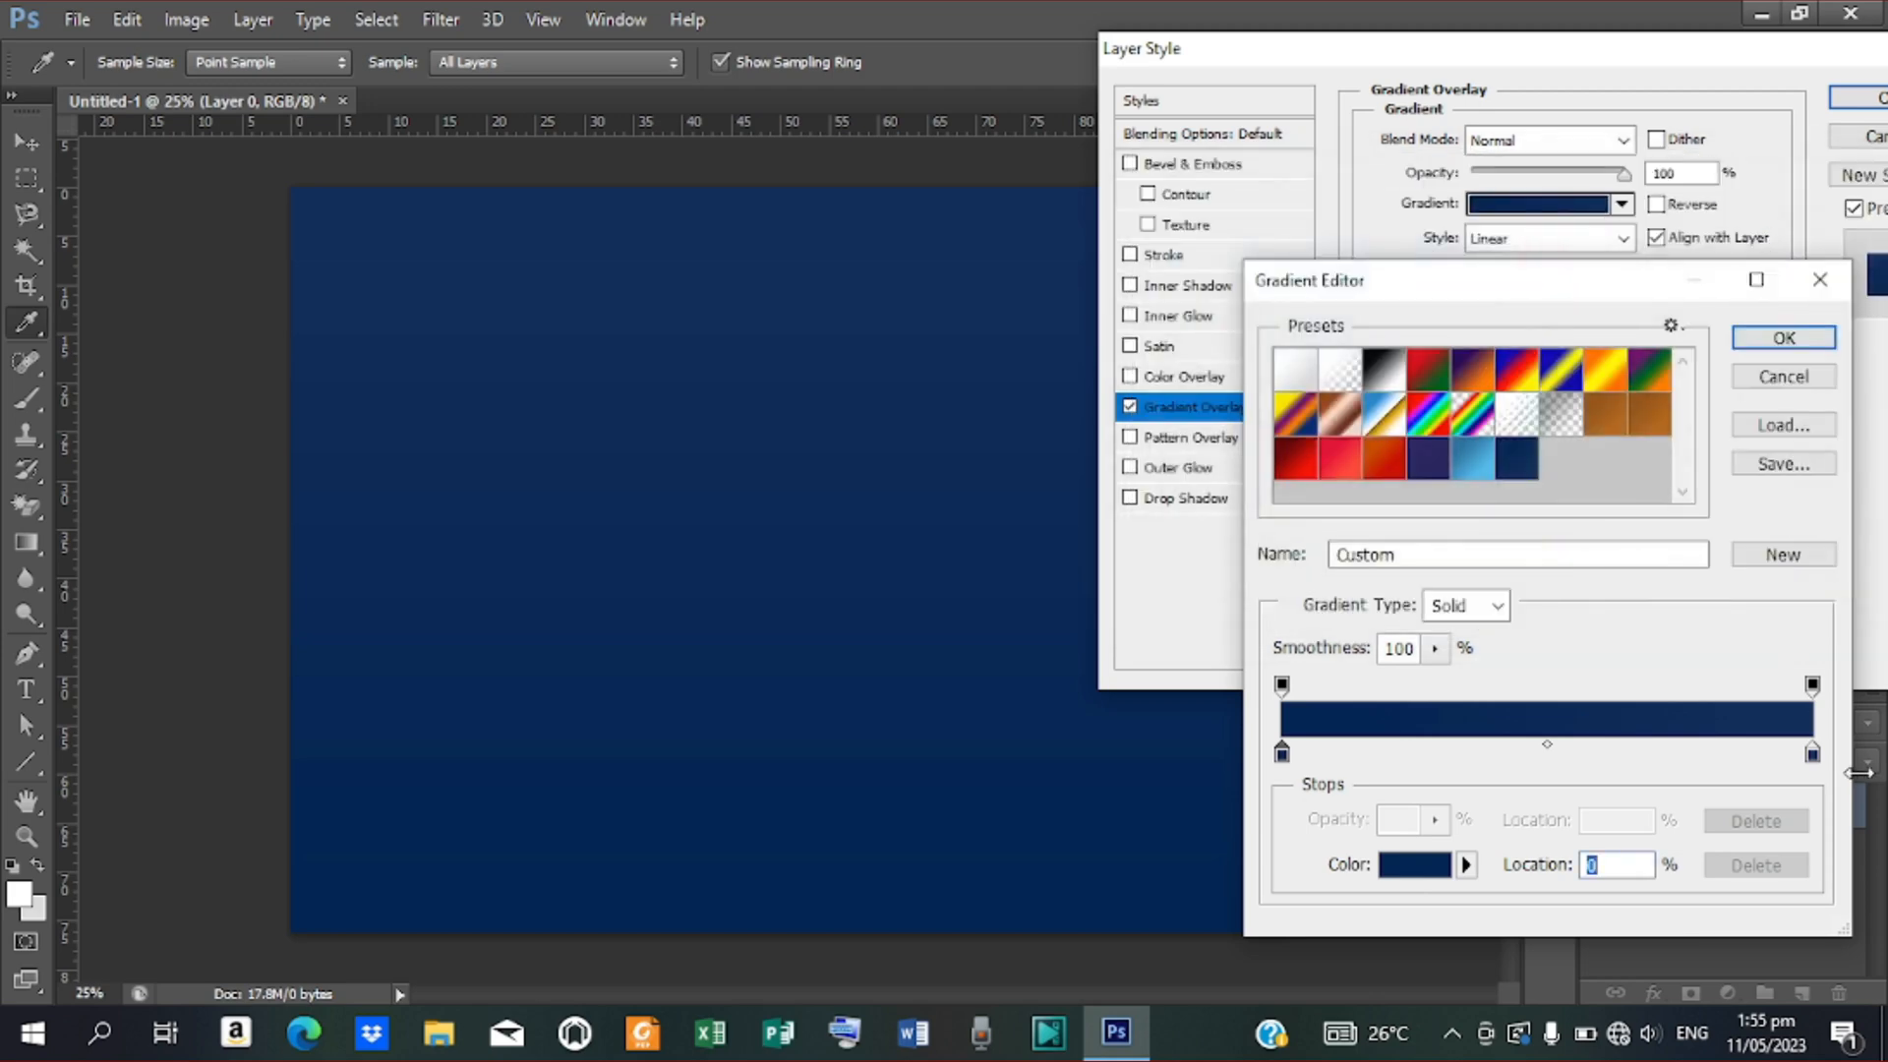
pyautogui.click(1812, 753)
pyautogui.click(1448, 870)
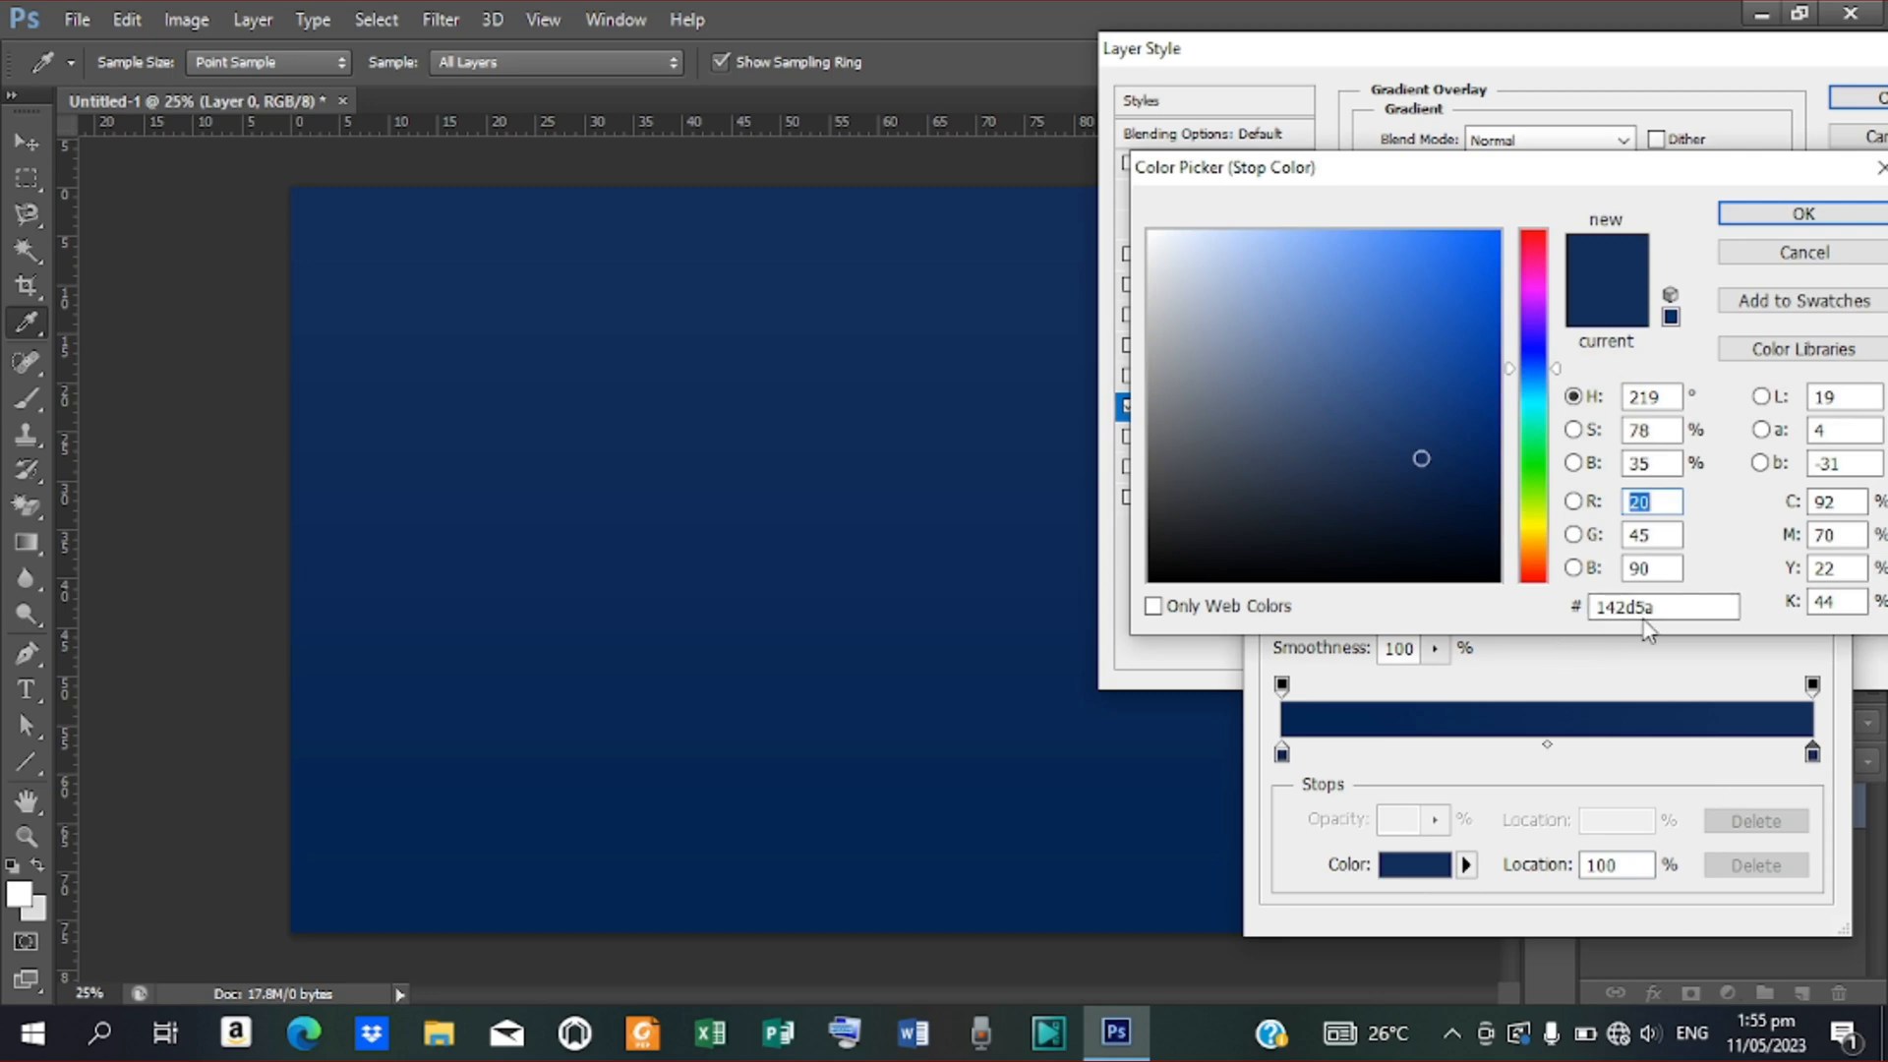
pyautogui.click(1803, 213)
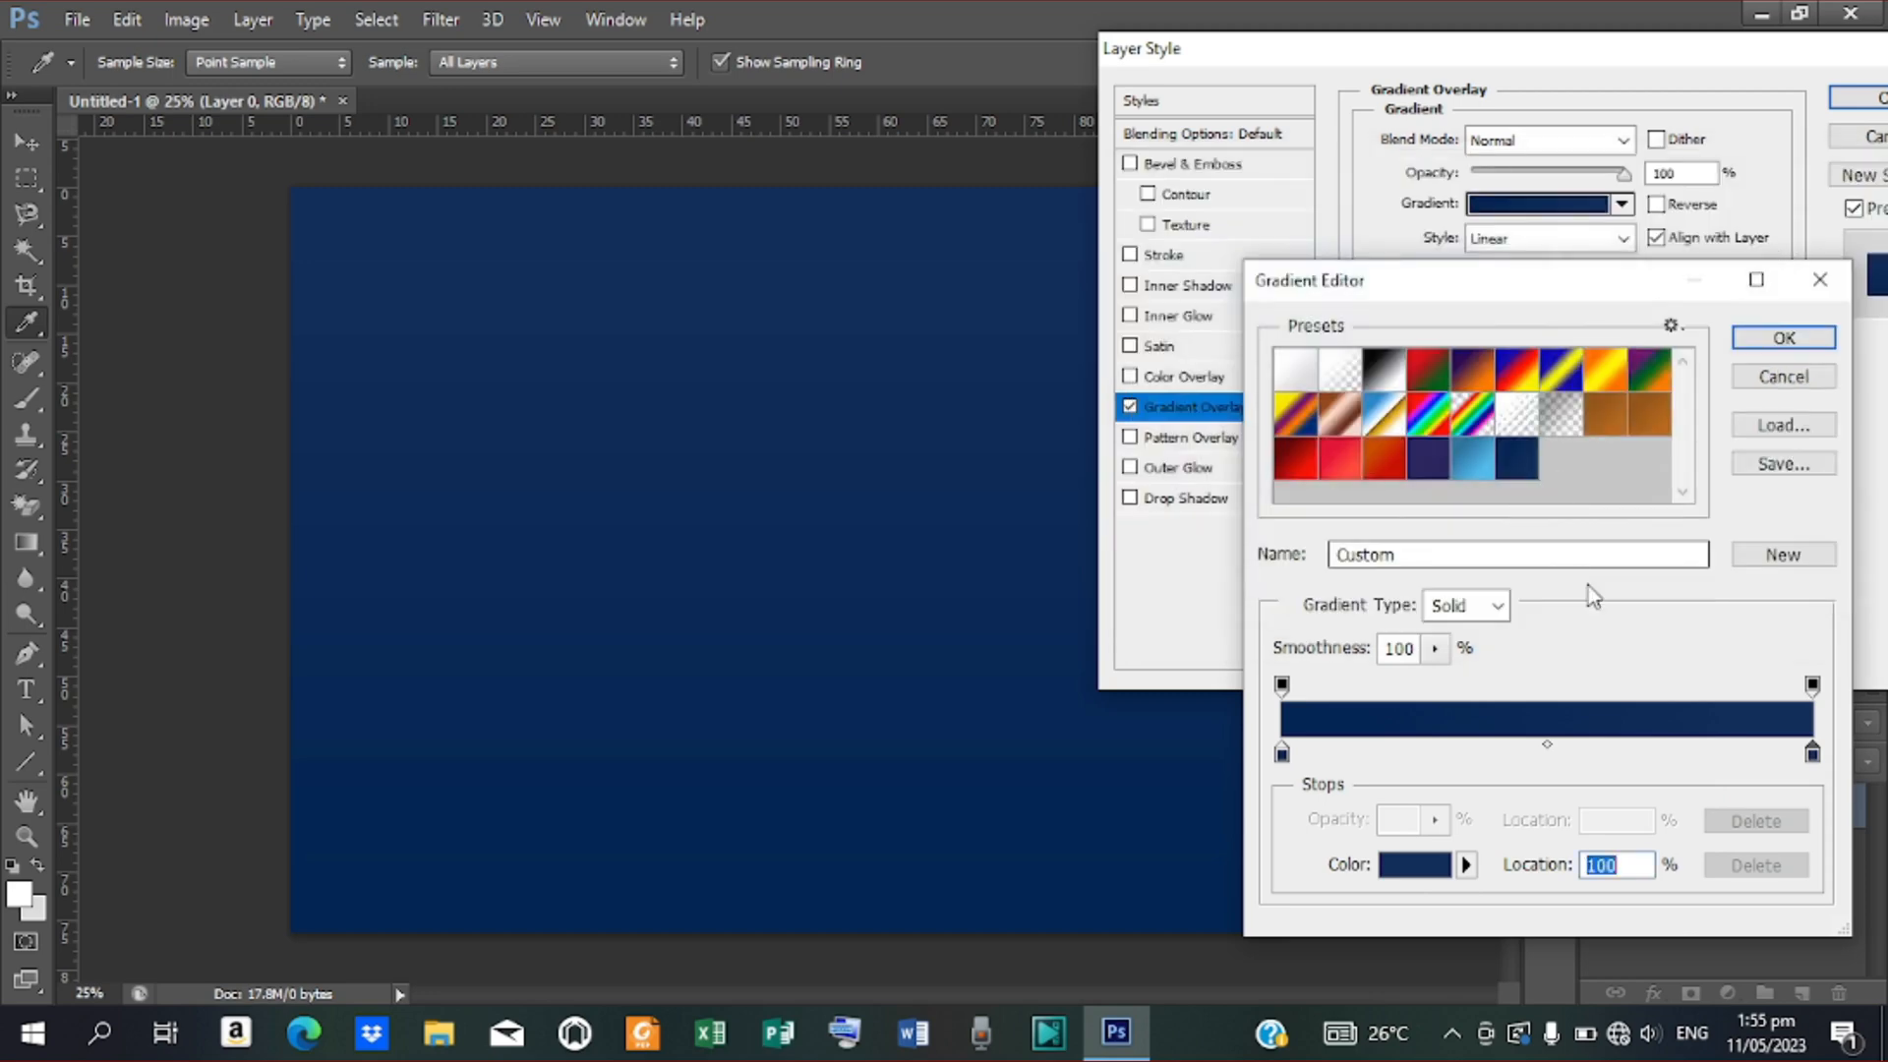
pyautogui.click(1800, 338)
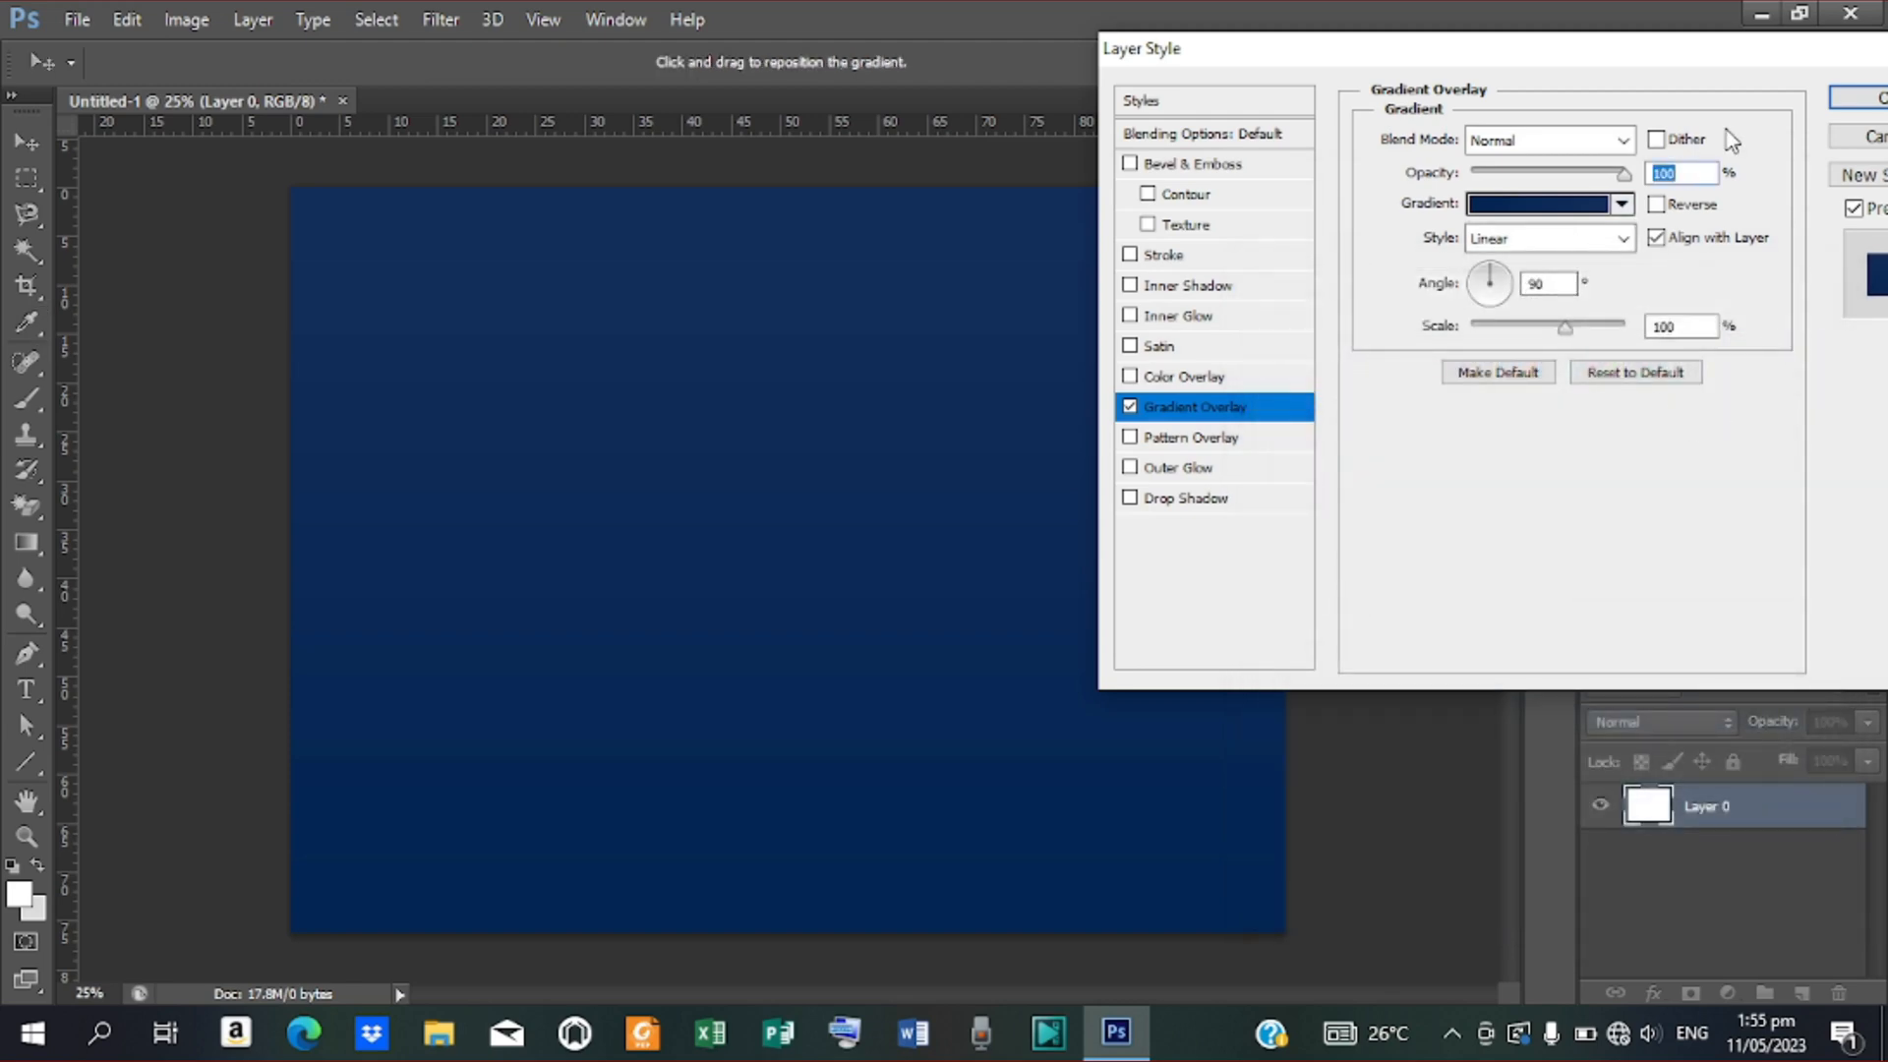
pyautogui.click(1861, 97)
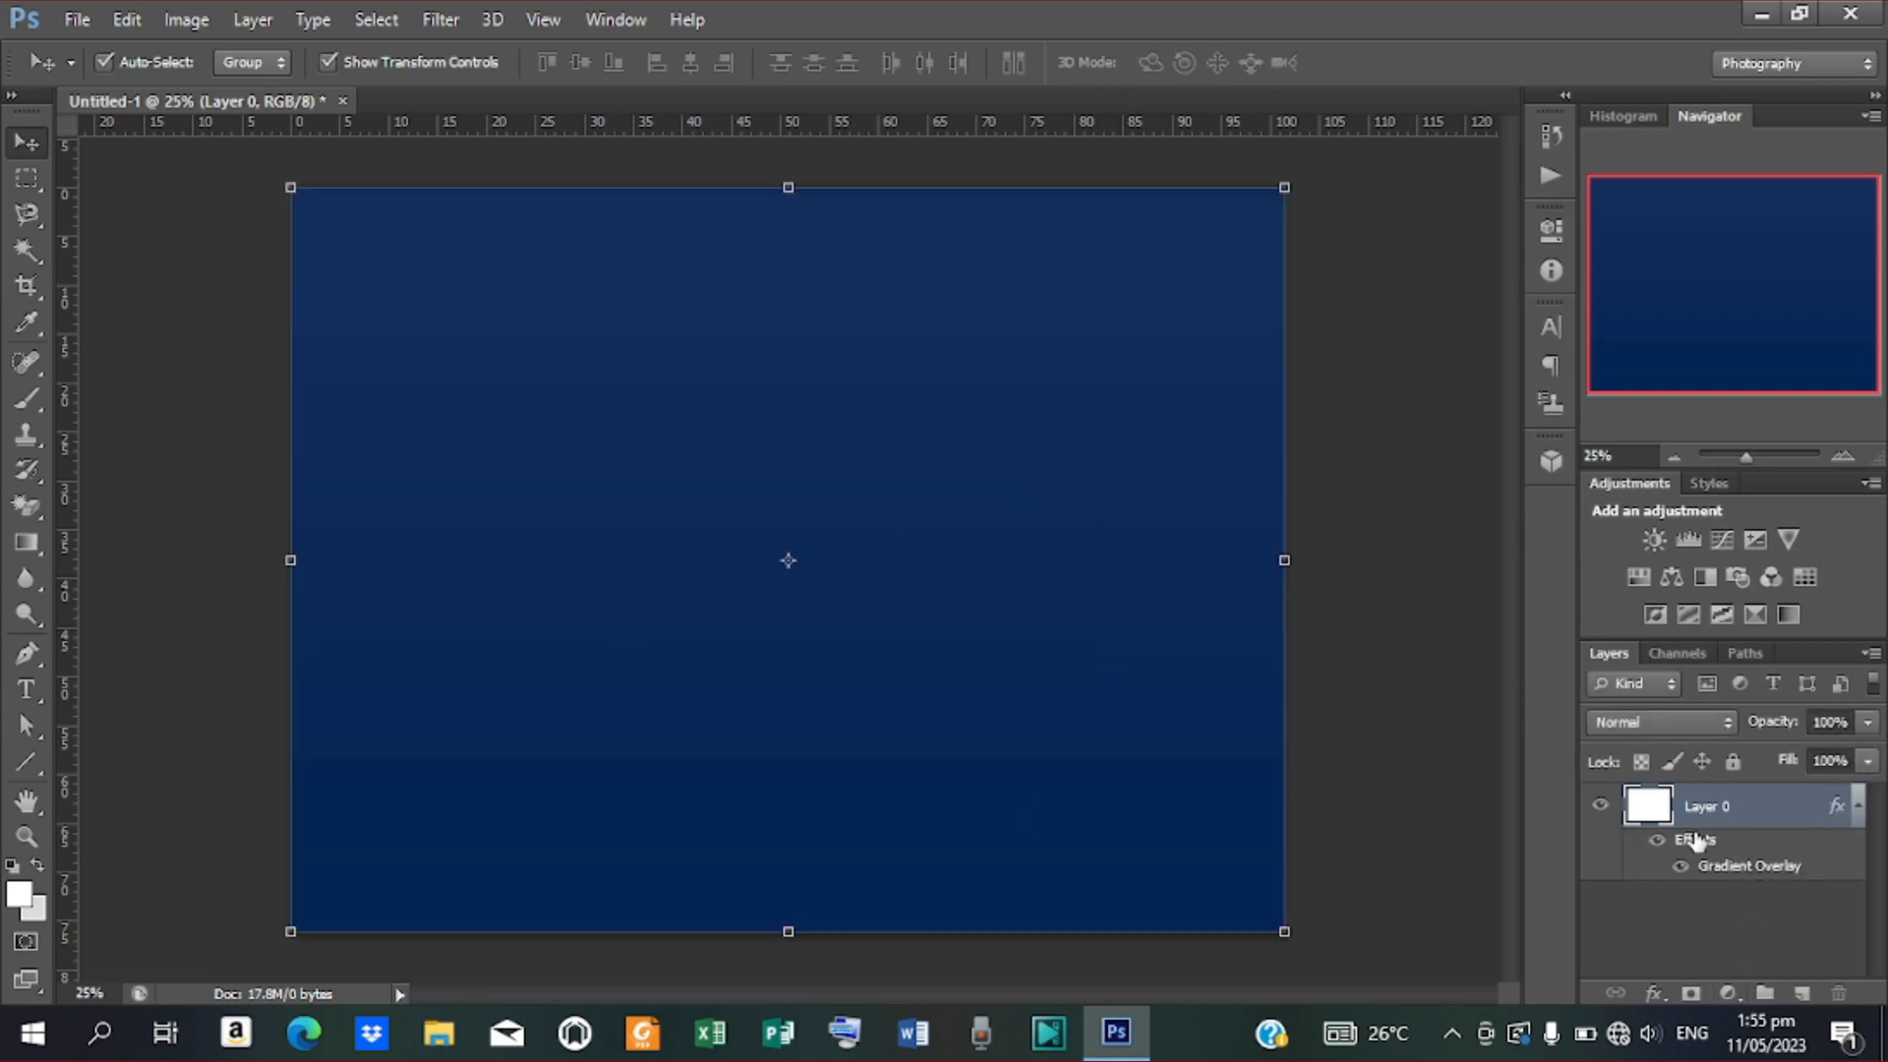
# Lock Layer 0, add Layer 1, and paint a 2600 px, 0% hardness white centre glow
pyautogui.click(1733, 763)
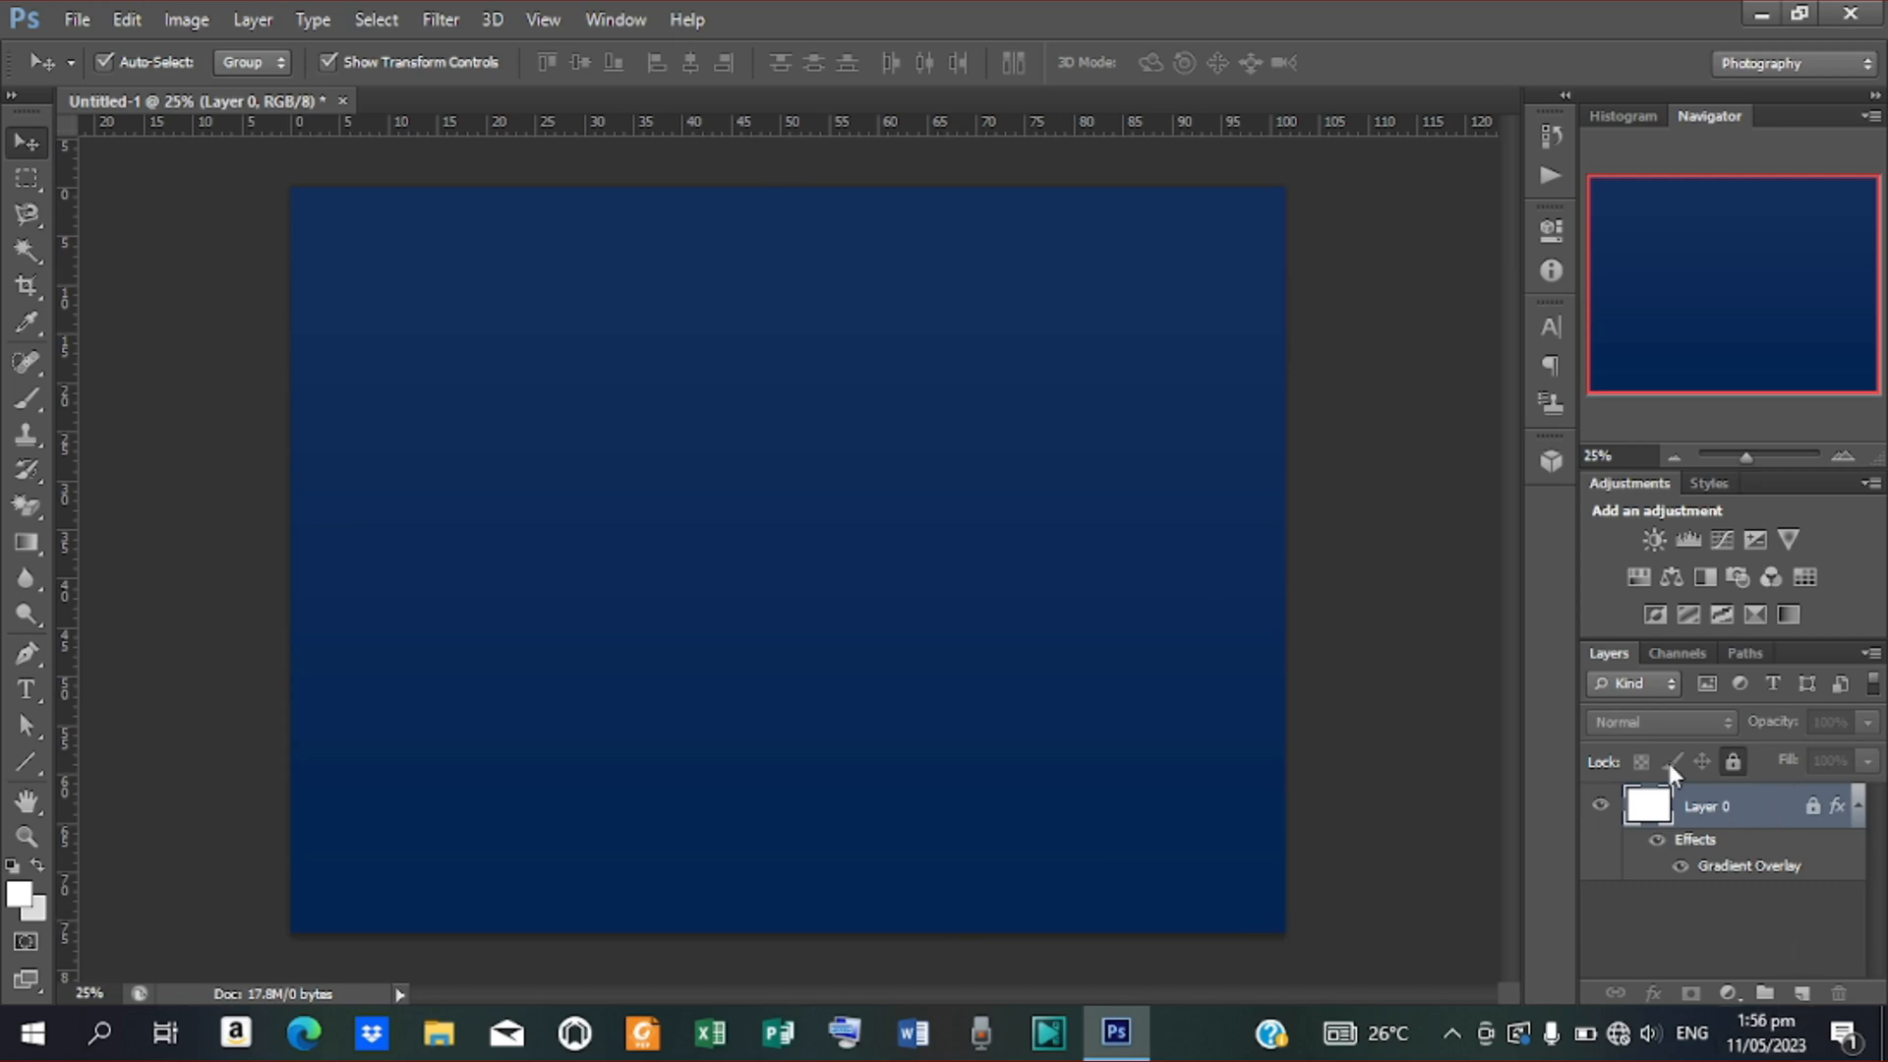
pyautogui.click(1801, 995)
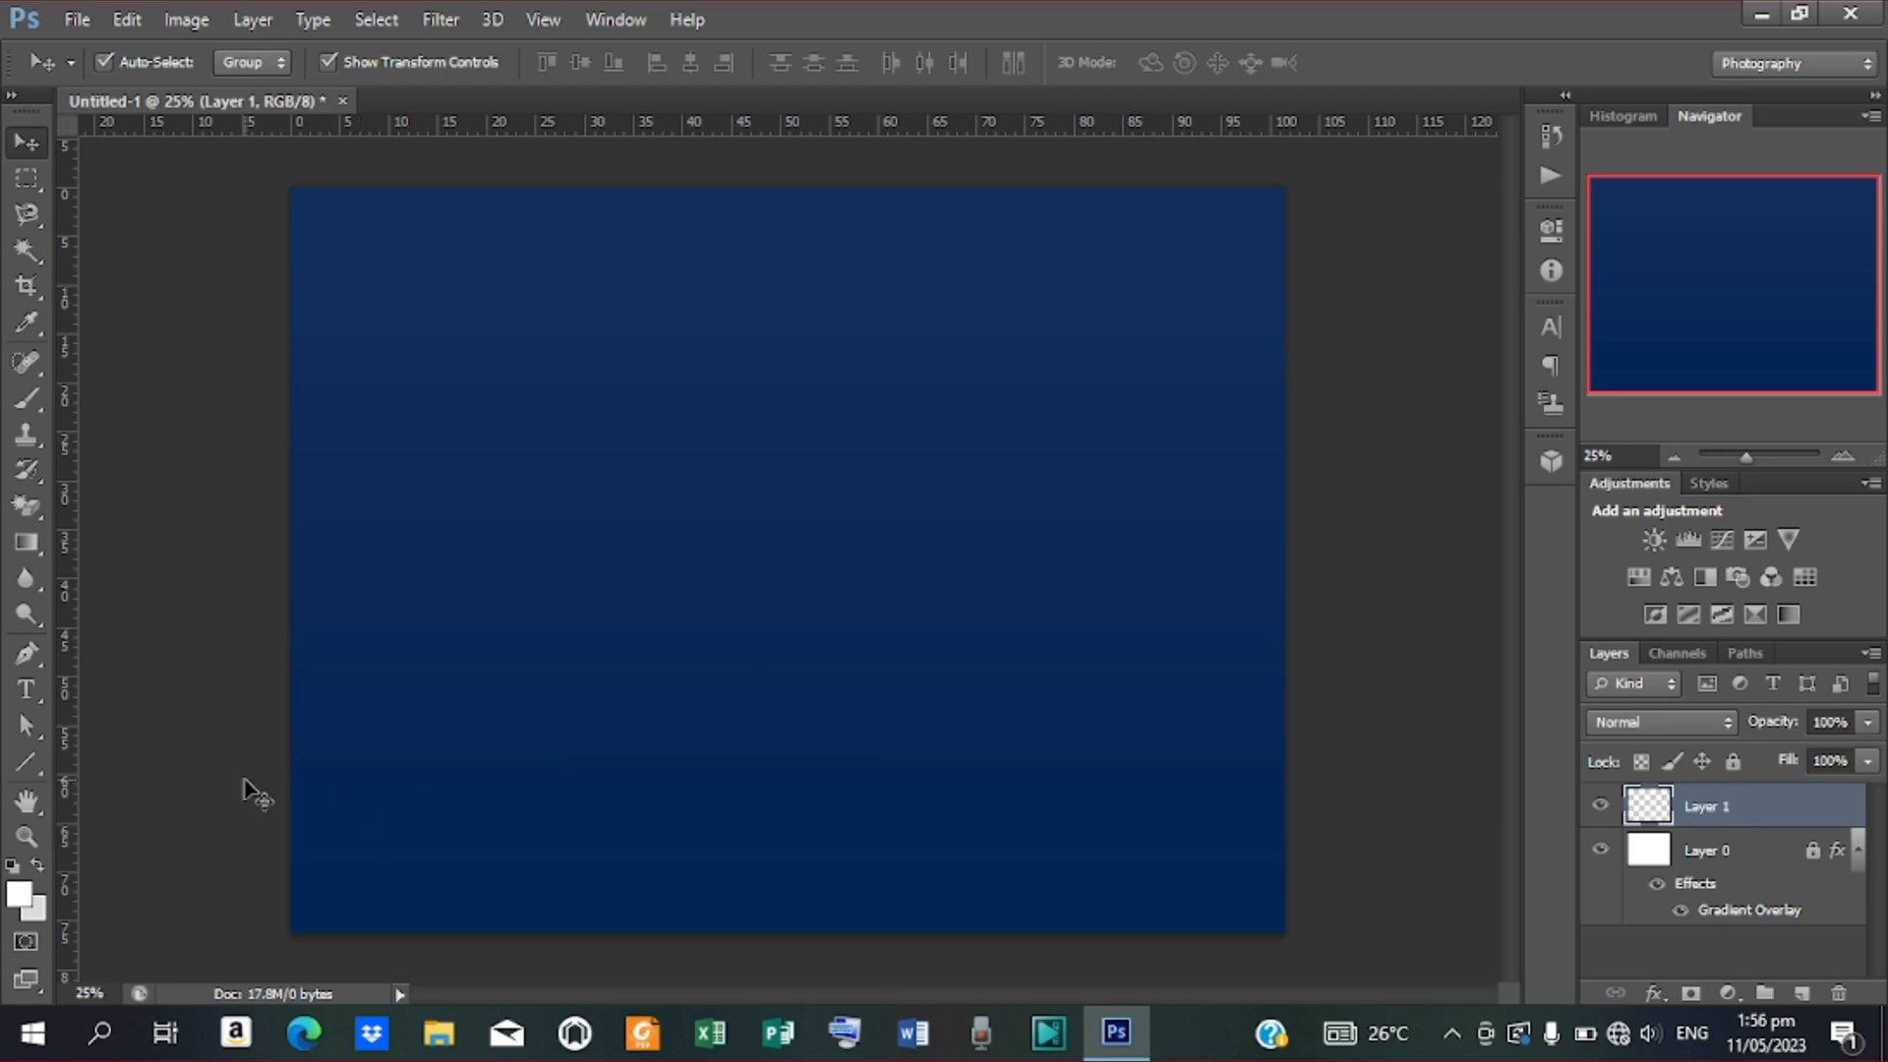
pyautogui.click(27, 394)
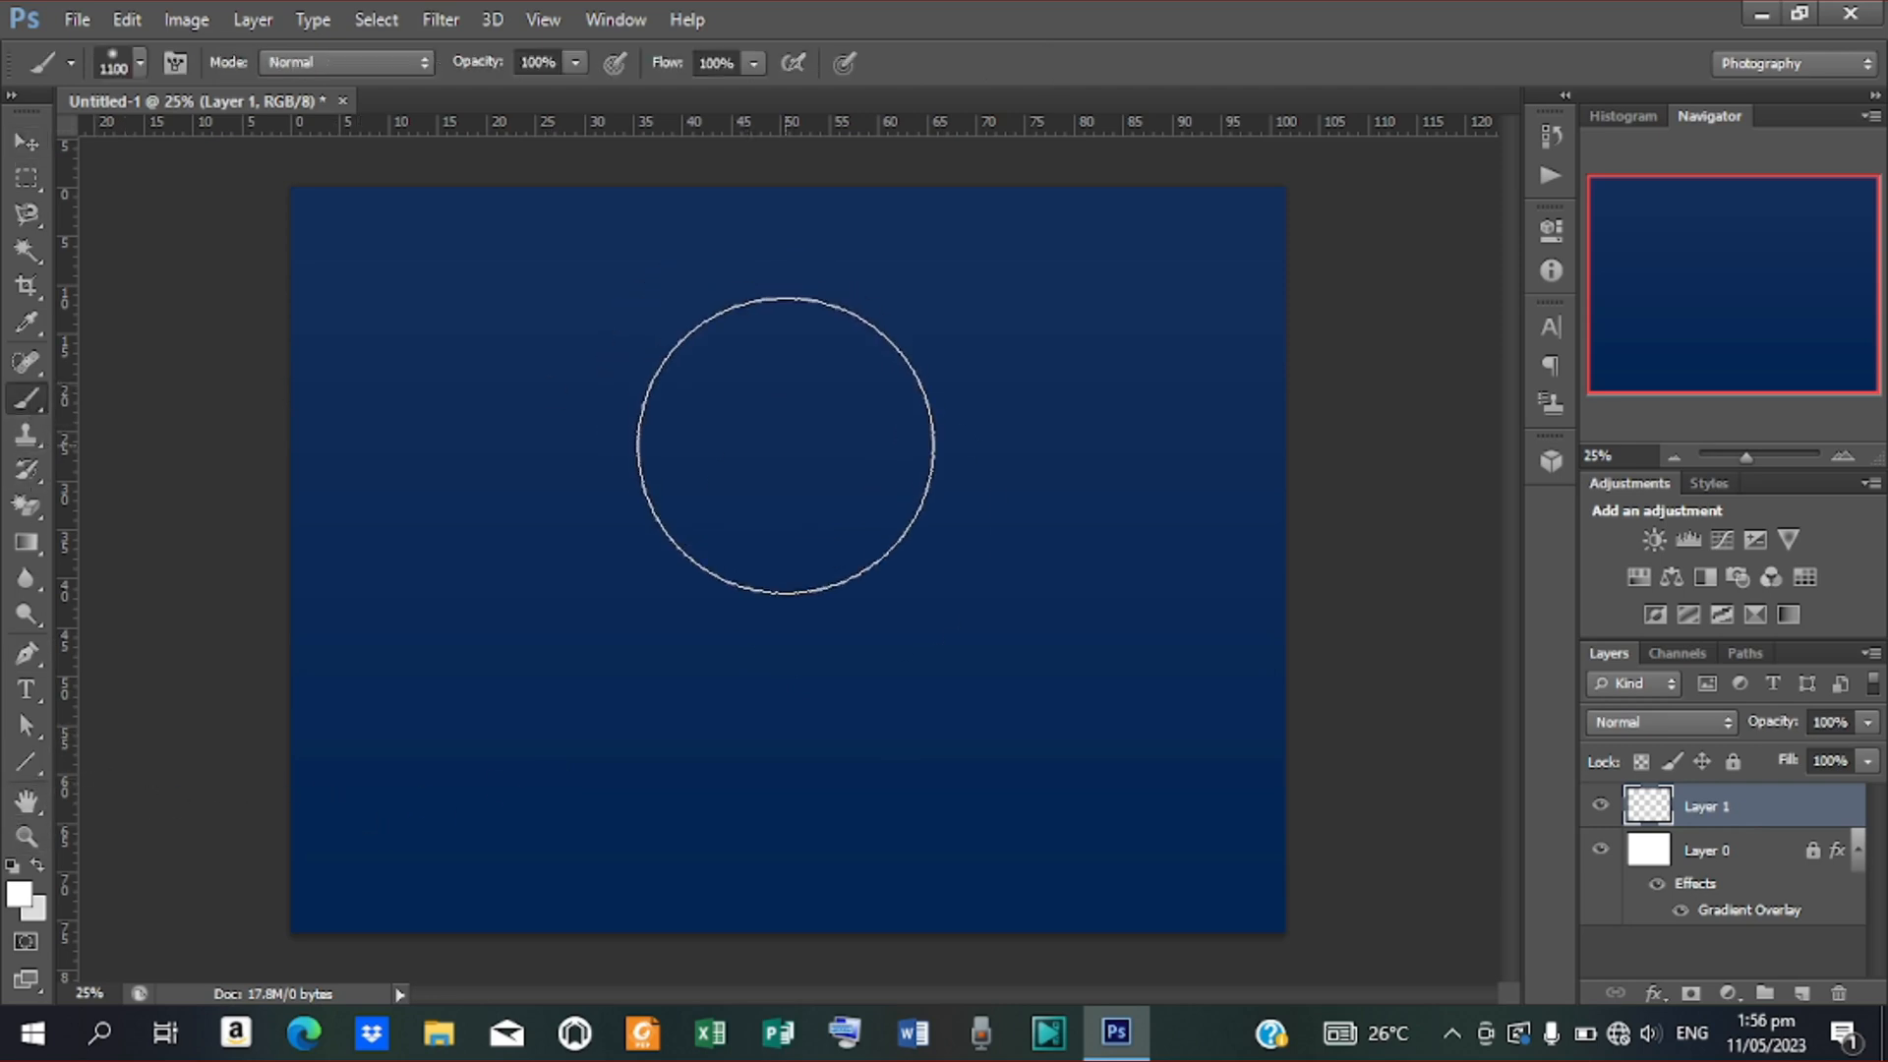
pyautogui.press(']')
pyautogui.press(']')
pyautogui.press(']')
pyautogui.press(']')
pyautogui.press(']')
pyautogui.press(']')
pyautogui.press(']')
pyautogui.press(']')
pyautogui.press(']')
pyautogui.press(']')
pyautogui.press(']')
pyautogui.press(']')
pyautogui.press(']')
pyautogui.press(']')
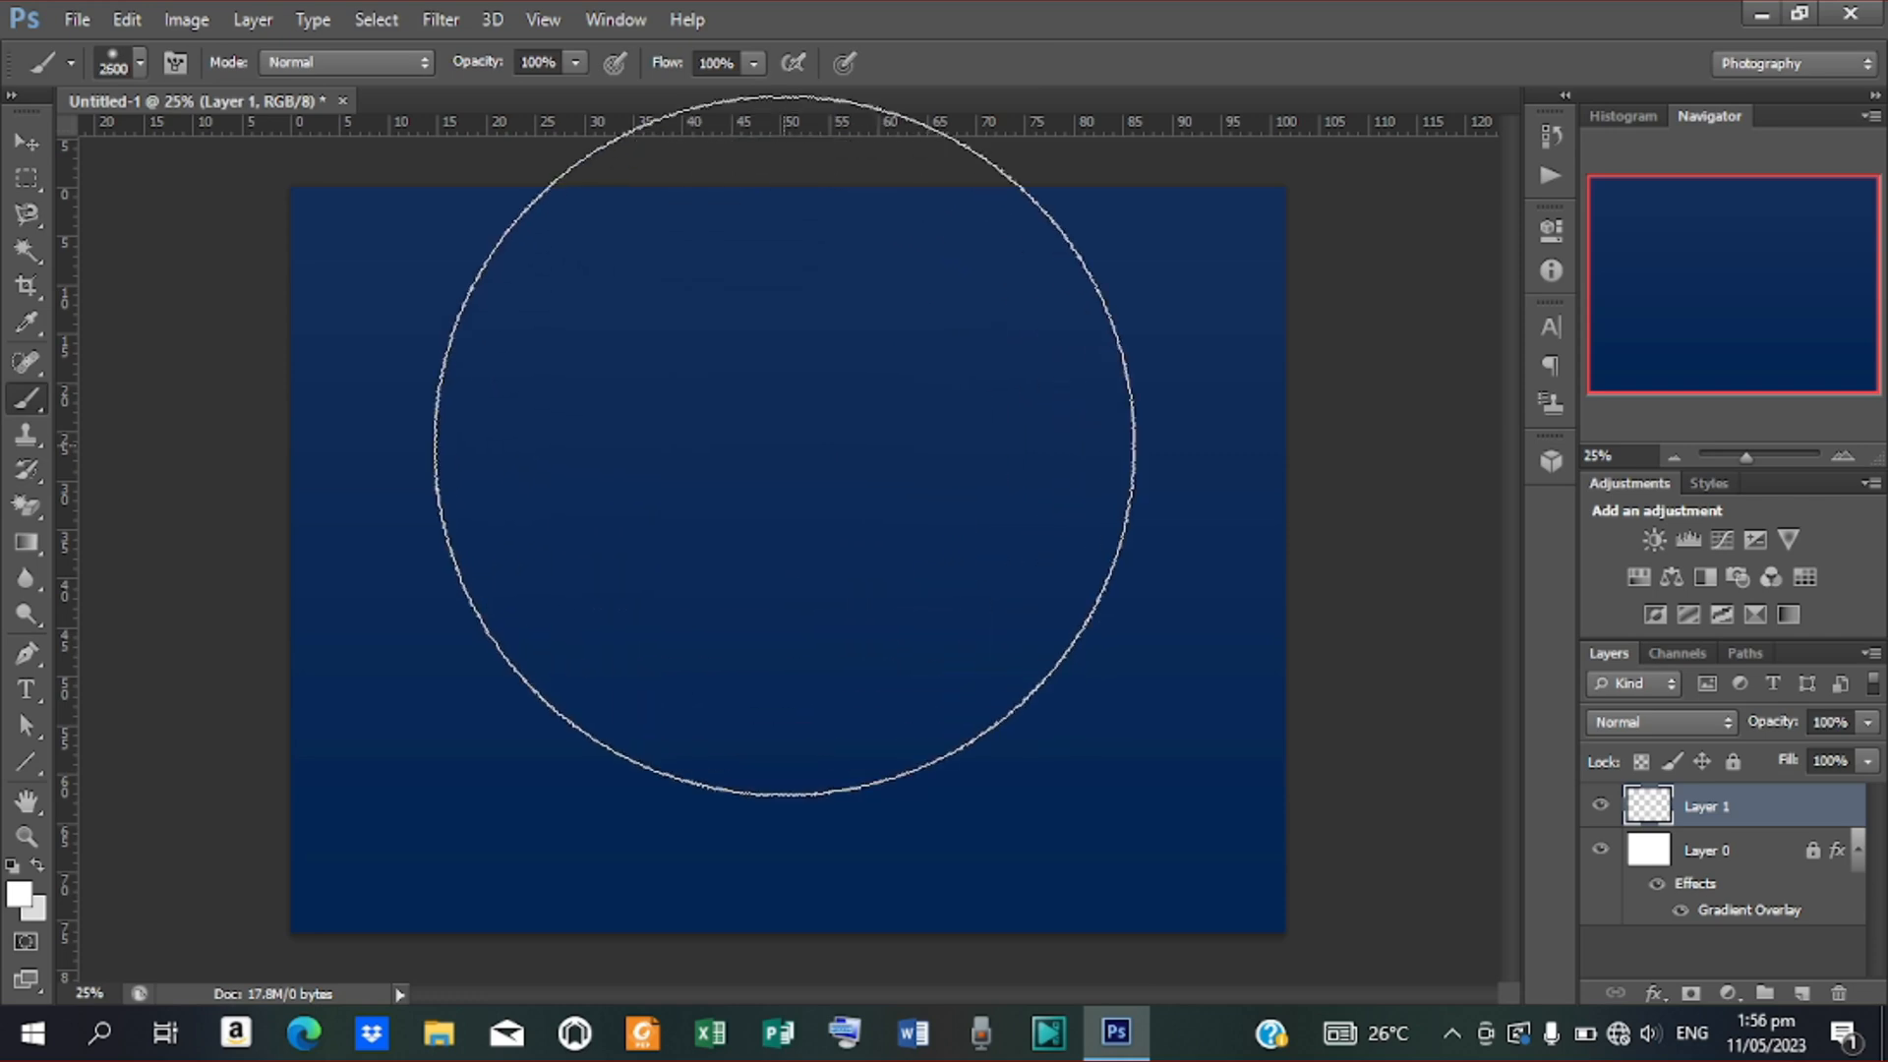
pyautogui.click(140, 65)
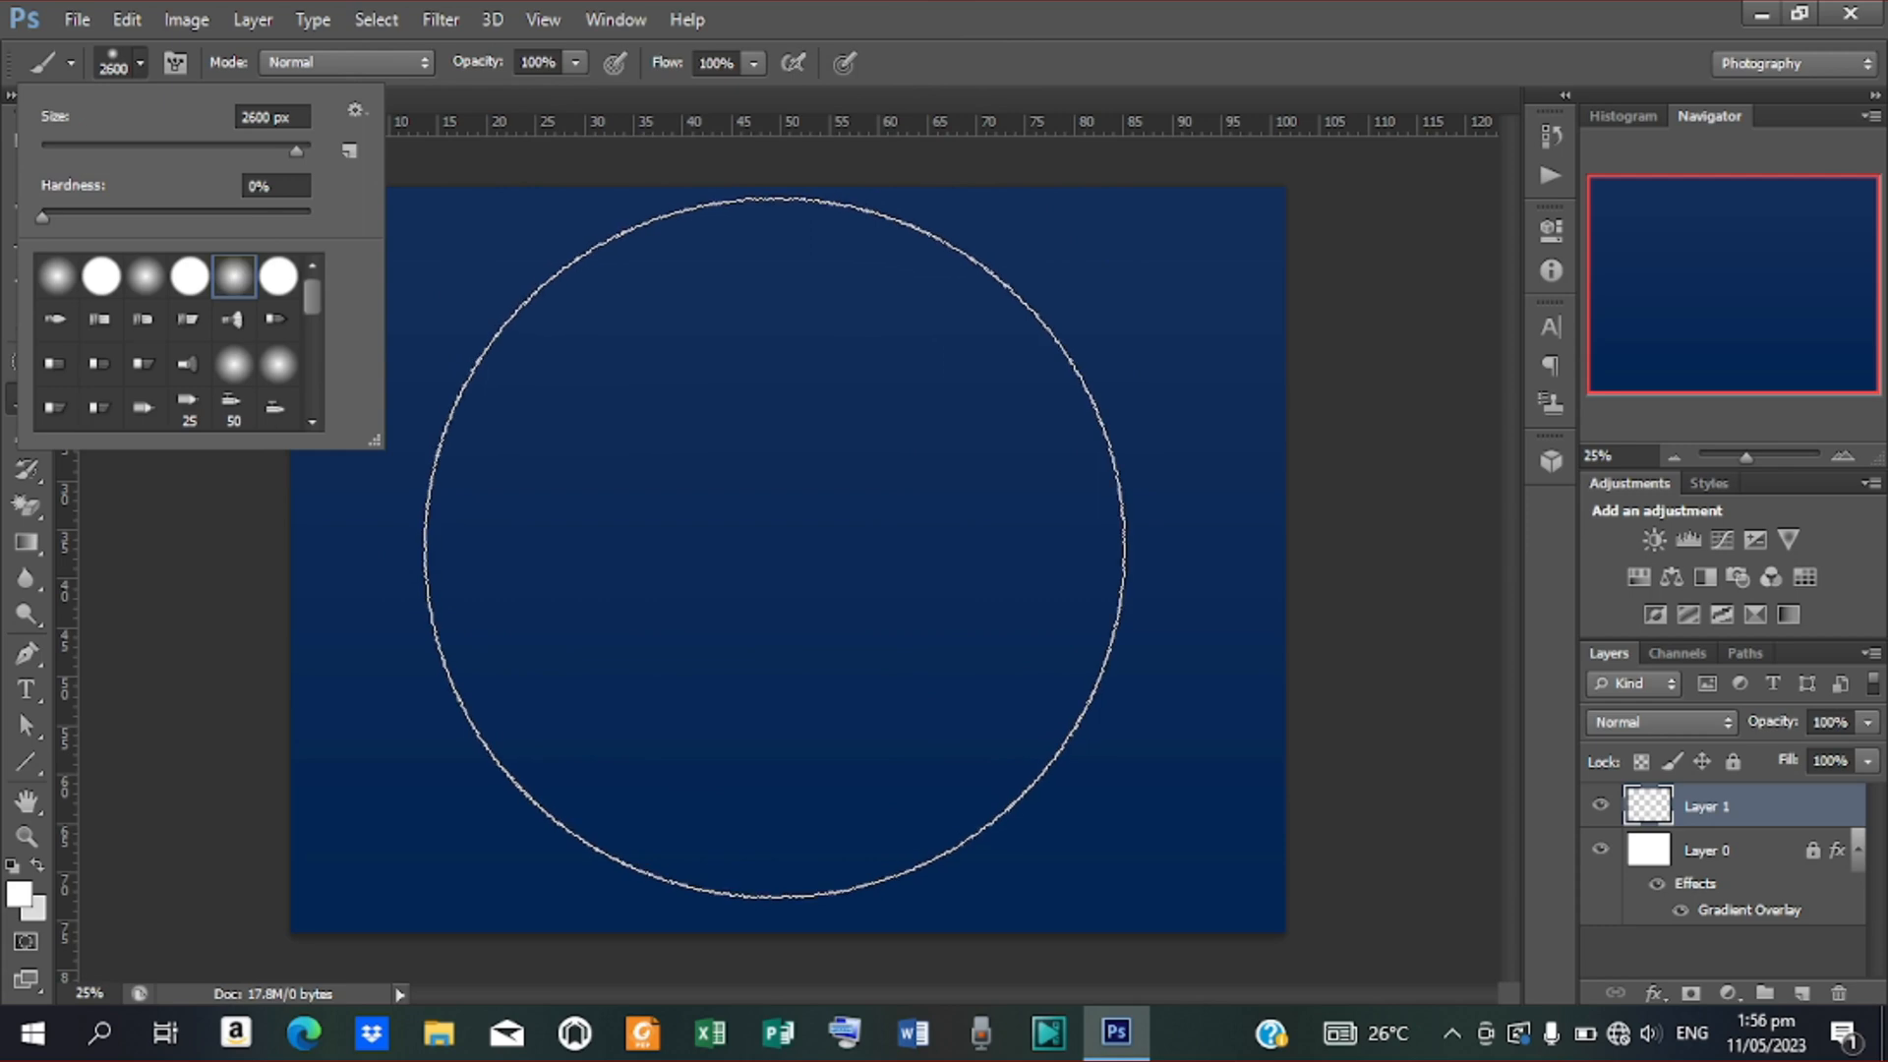
pyautogui.click(775, 547)
pyautogui.click(775, 548)
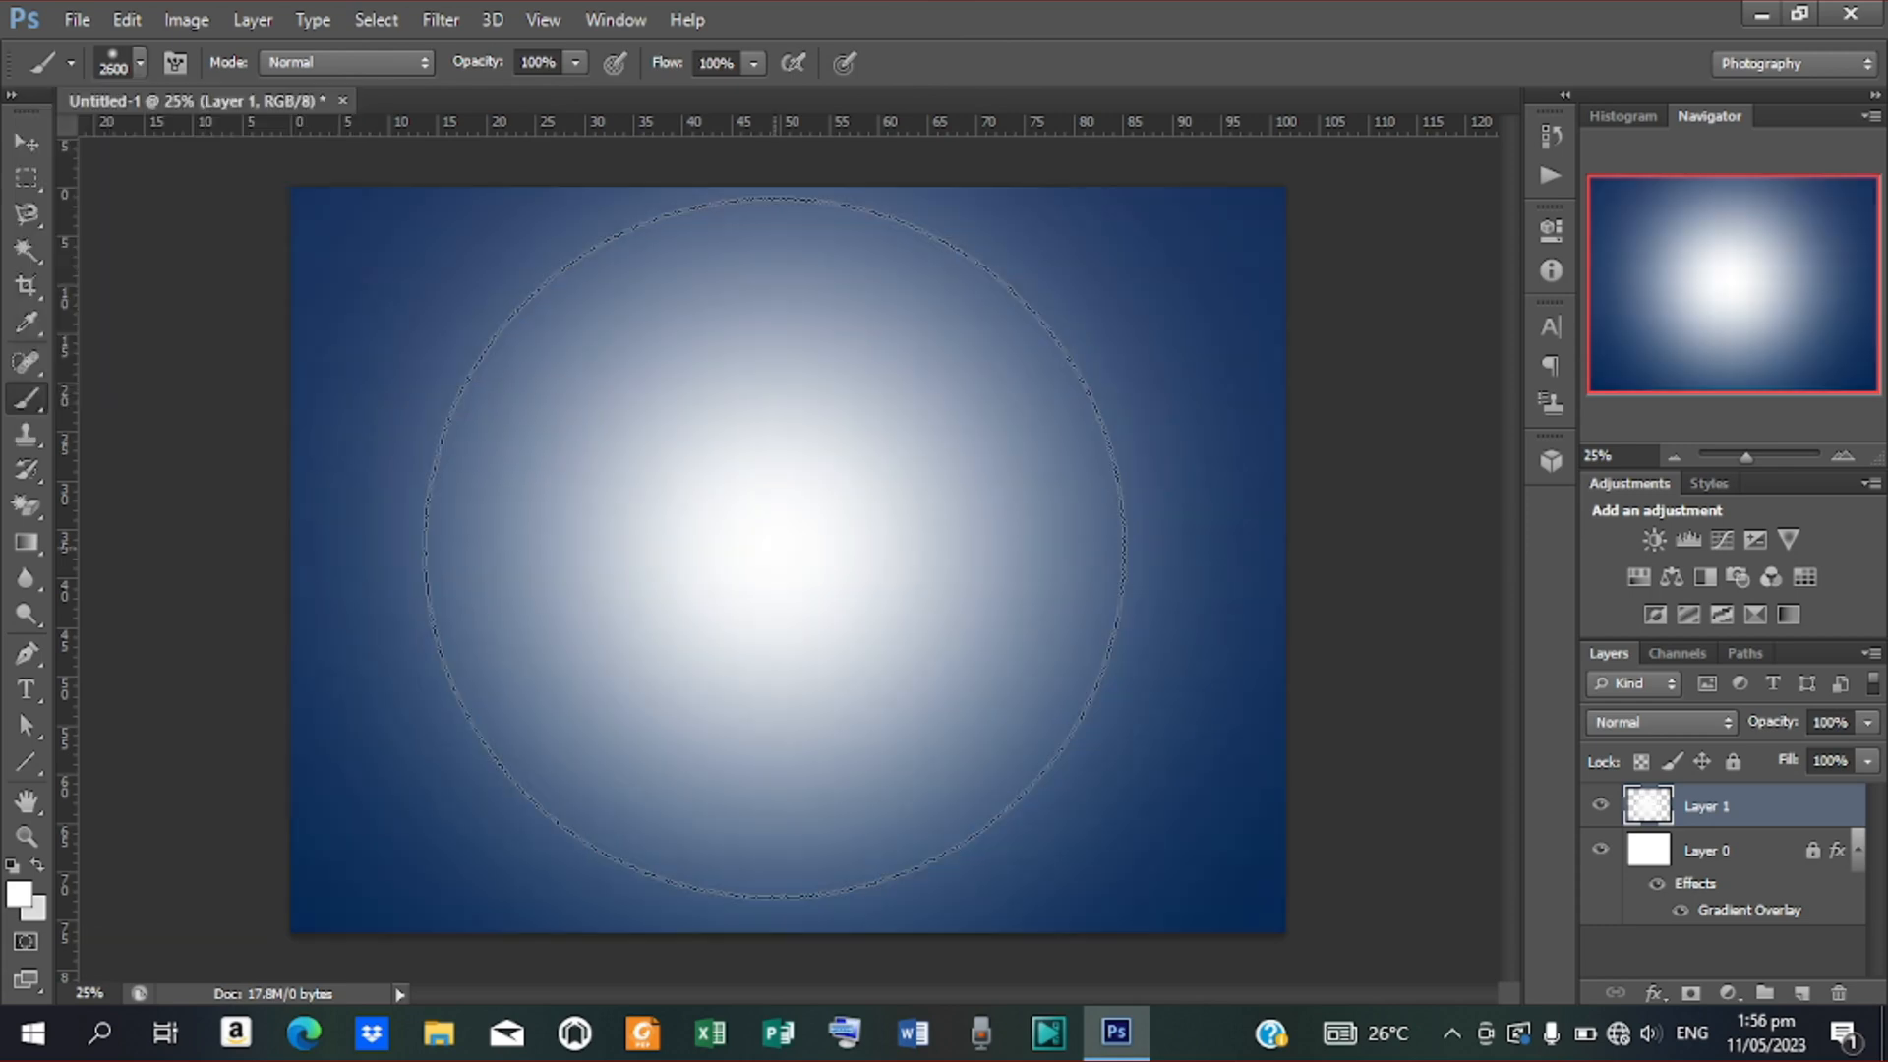
pyautogui.click(775, 547)
pyautogui.click(775, 547)
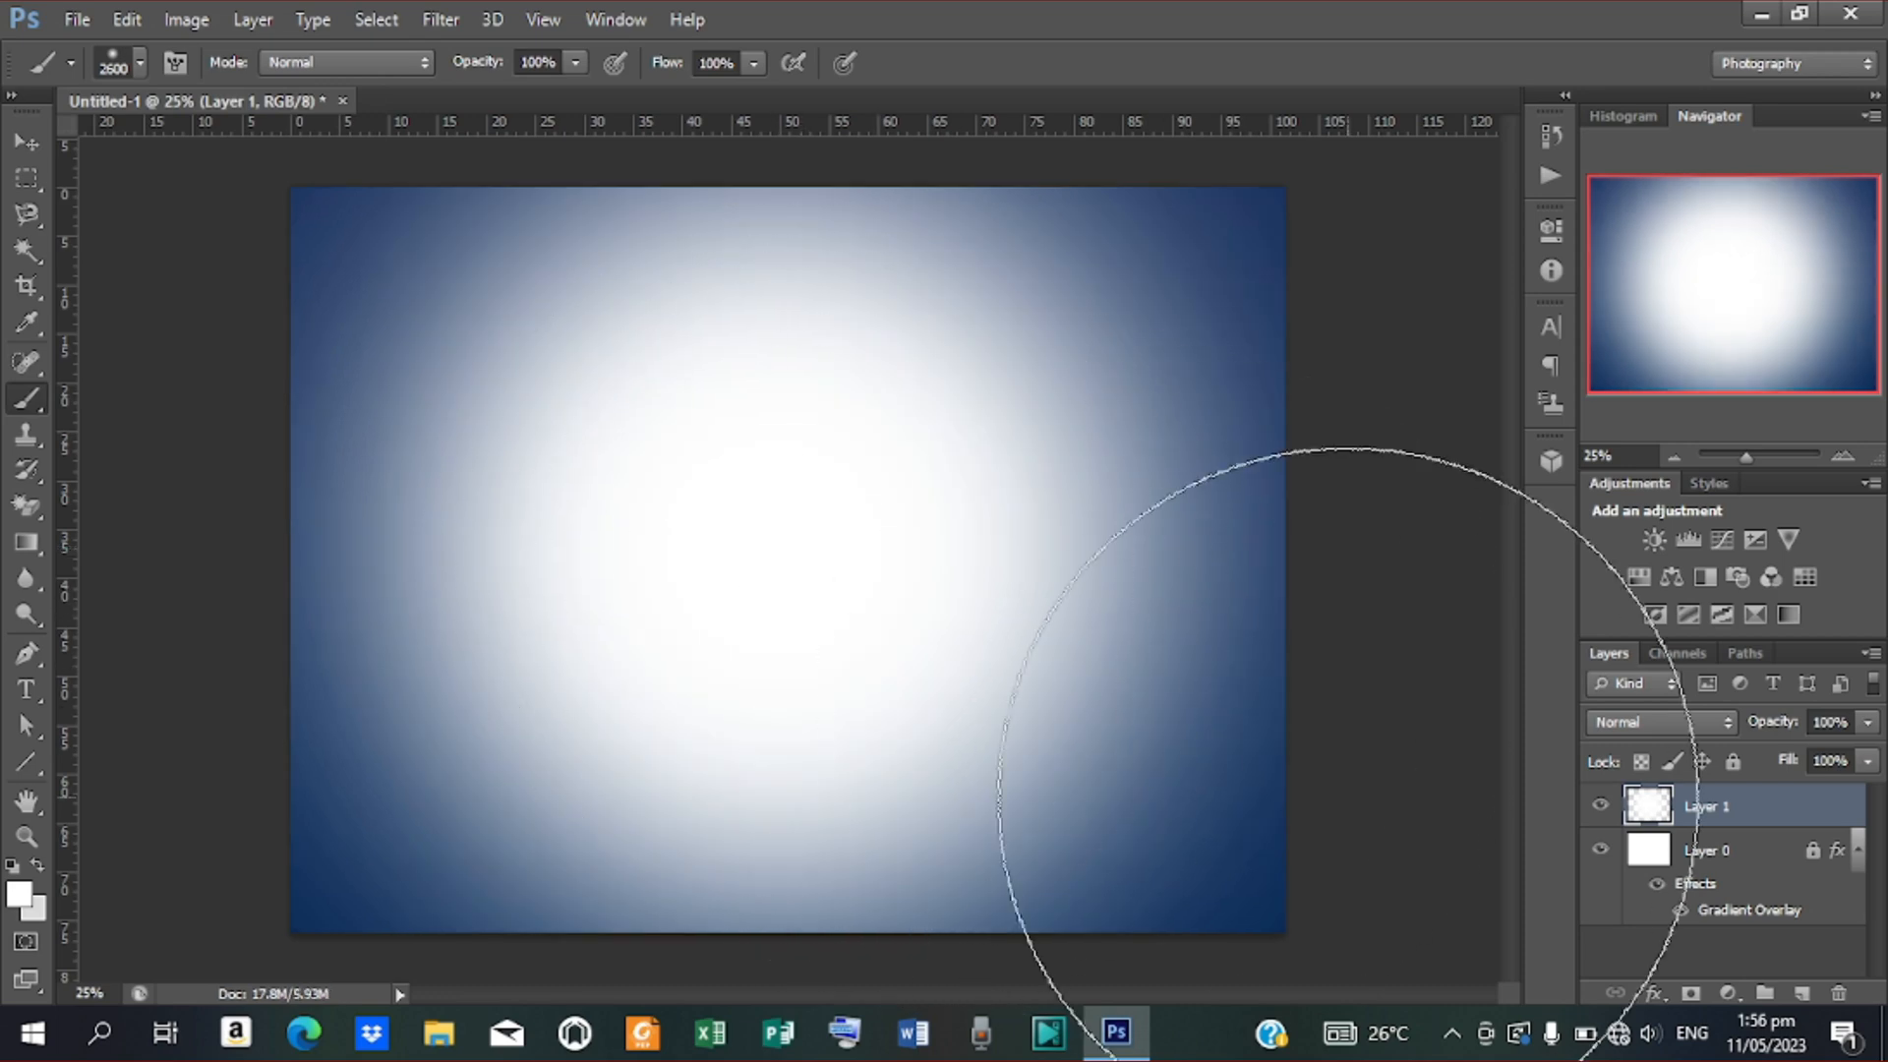
# Add a Gradient Overlay to Layer 1 using the blue gradient preset
pyautogui.rightClick(1664, 809)
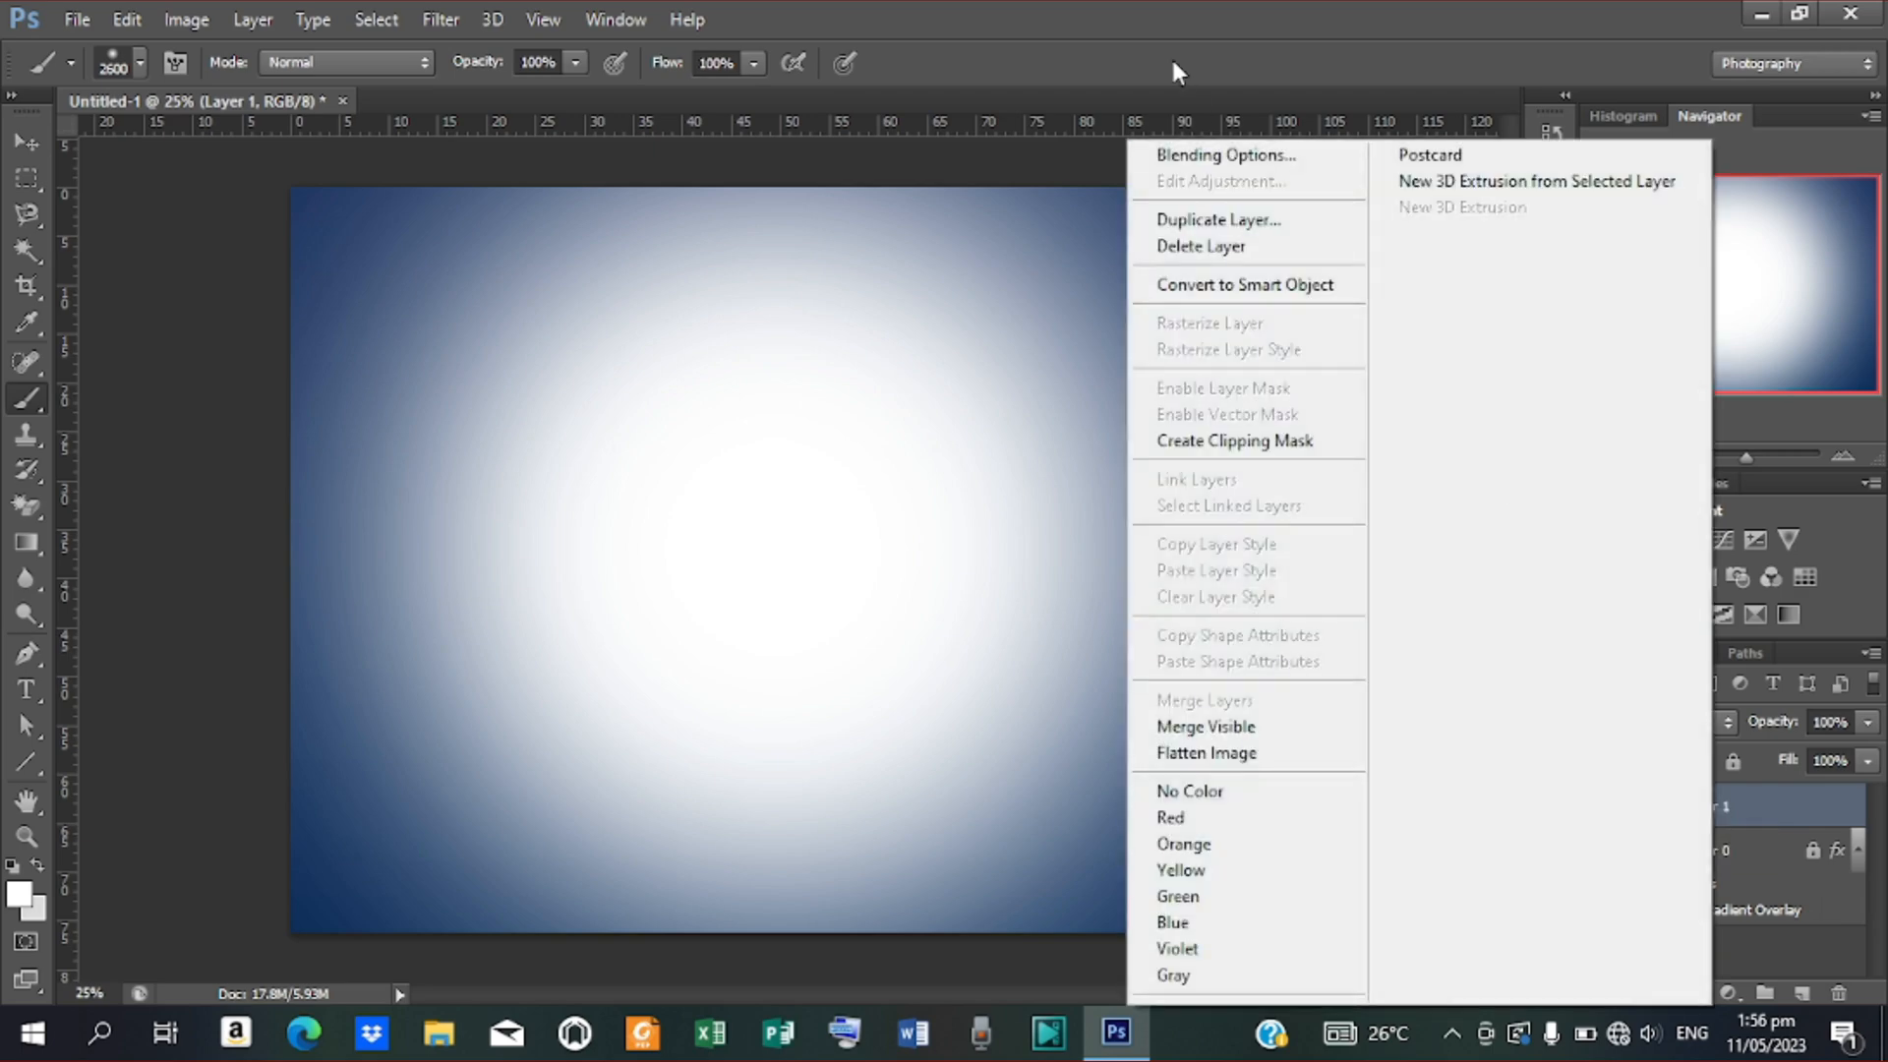
pyautogui.click(1194, 163)
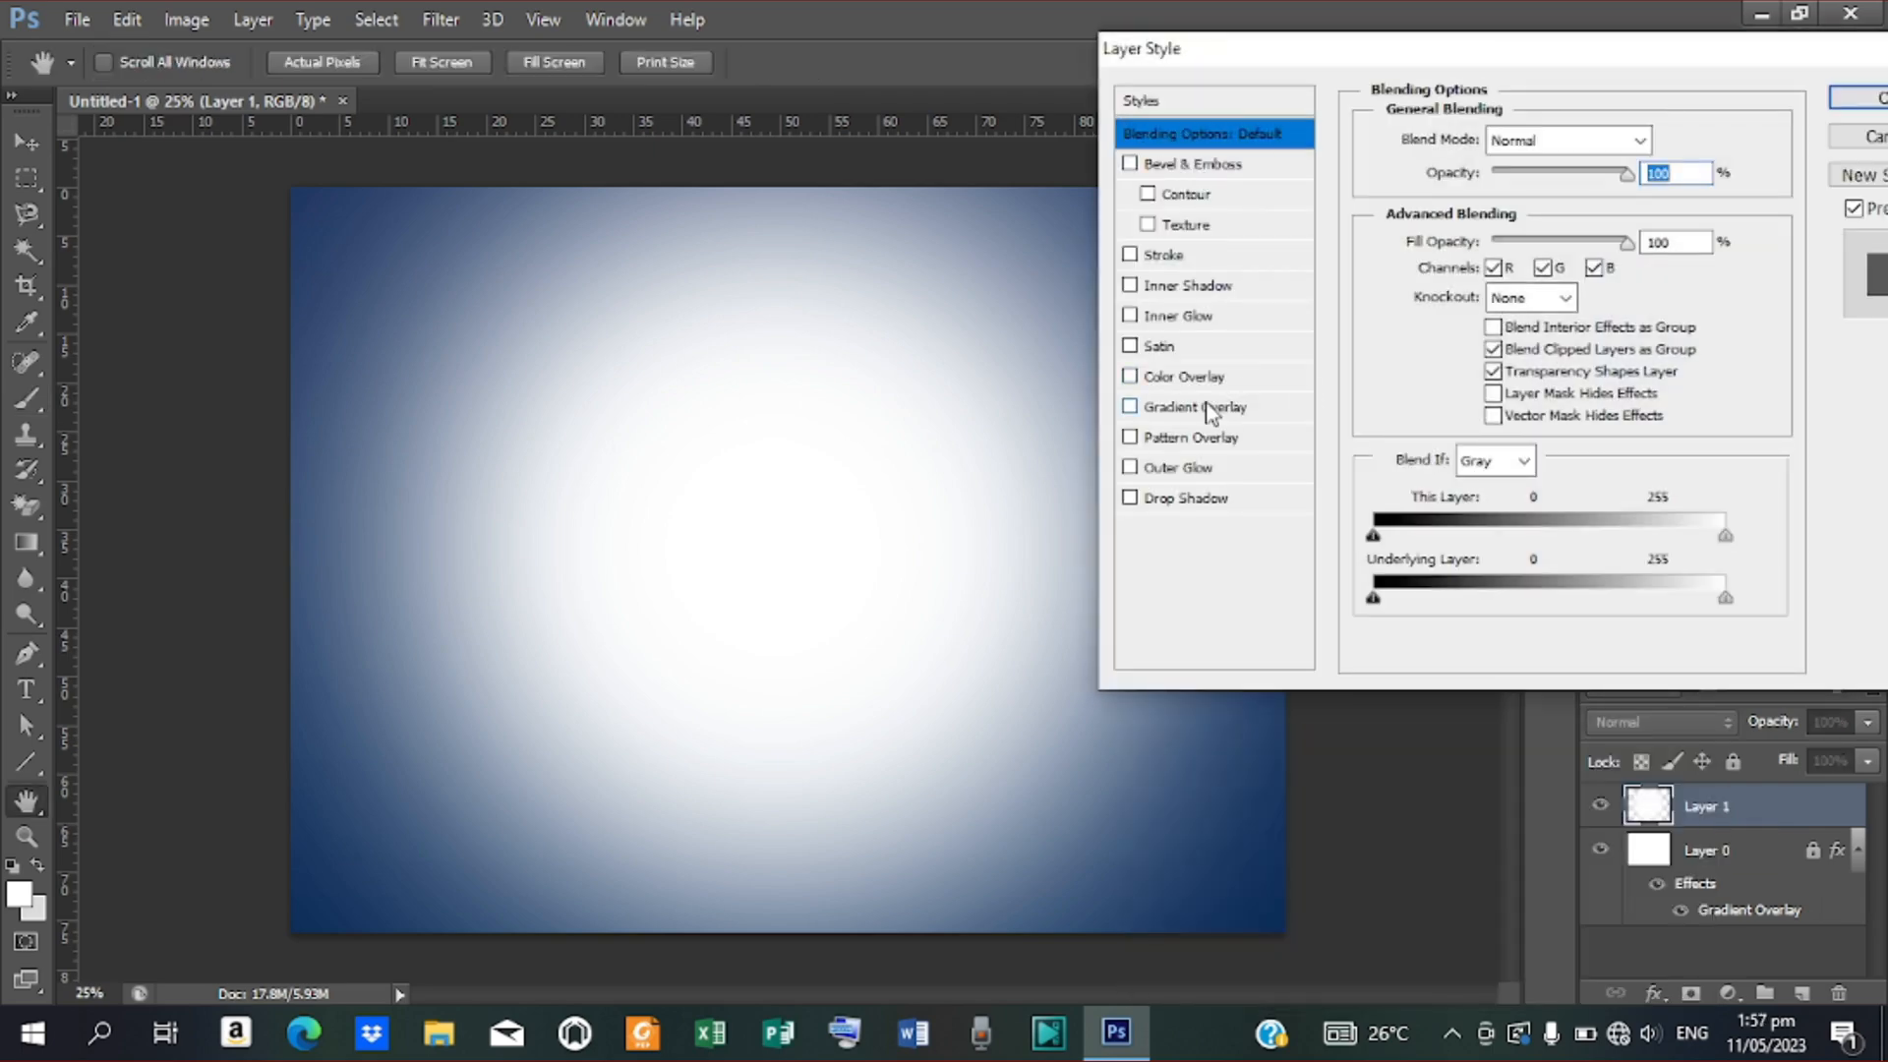
pyautogui.click(1195, 407)
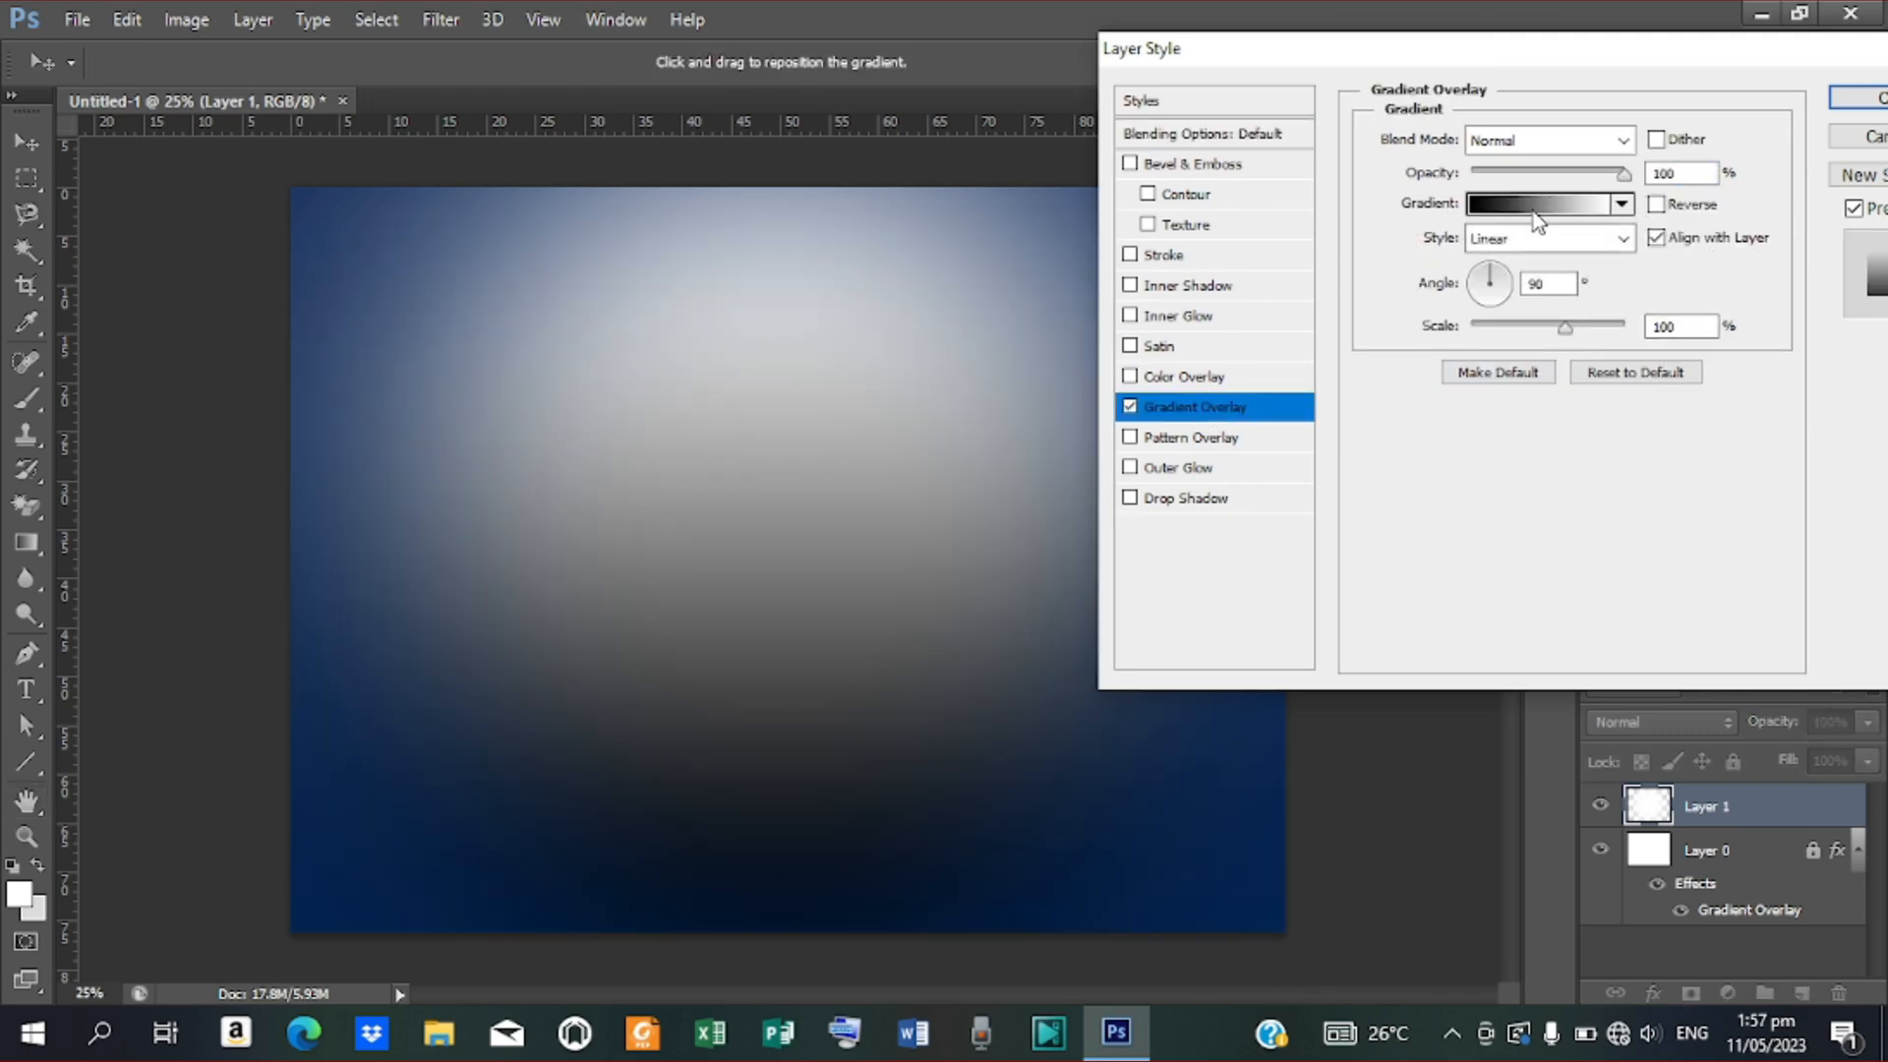
pyautogui.click(1532, 206)
pyautogui.click(1485, 460)
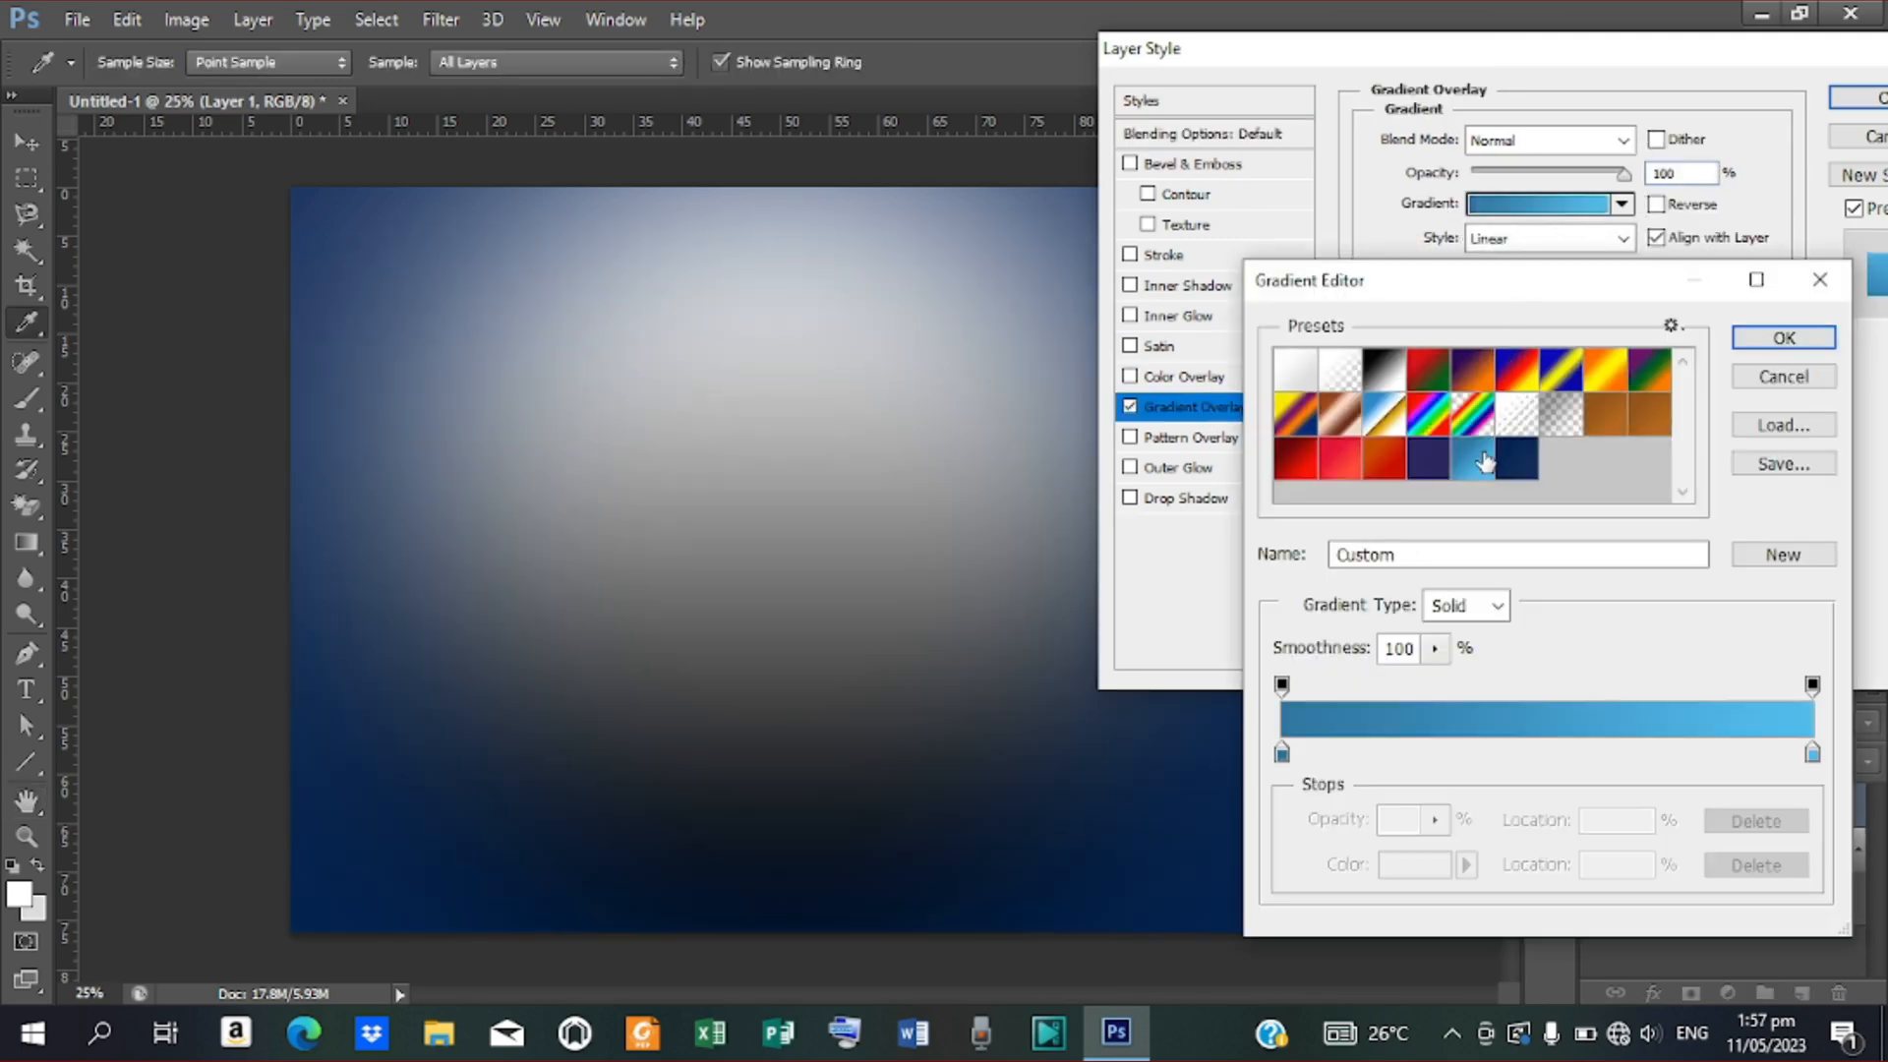
# Set the overlay's gradient stops to 3077a3 and 53bced and apply the style
pyautogui.click(1280, 753)
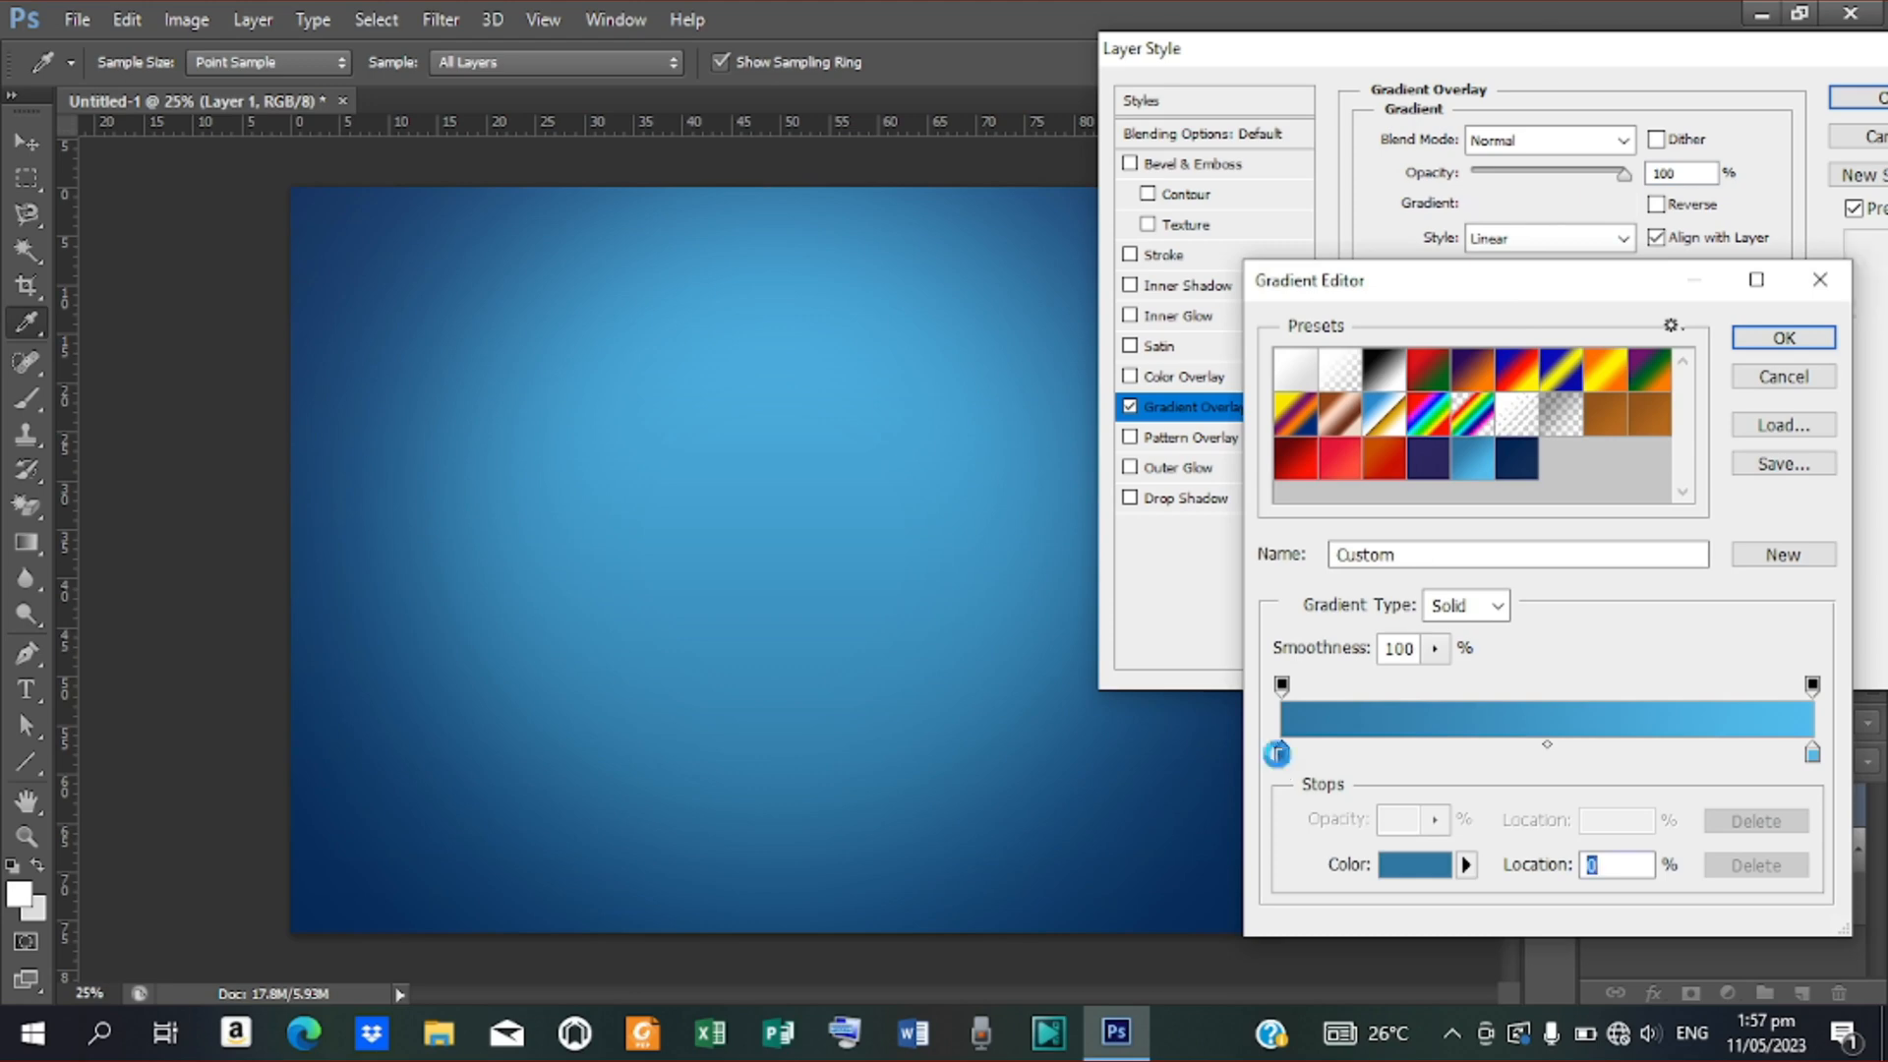
pyautogui.doubleClick(1278, 754)
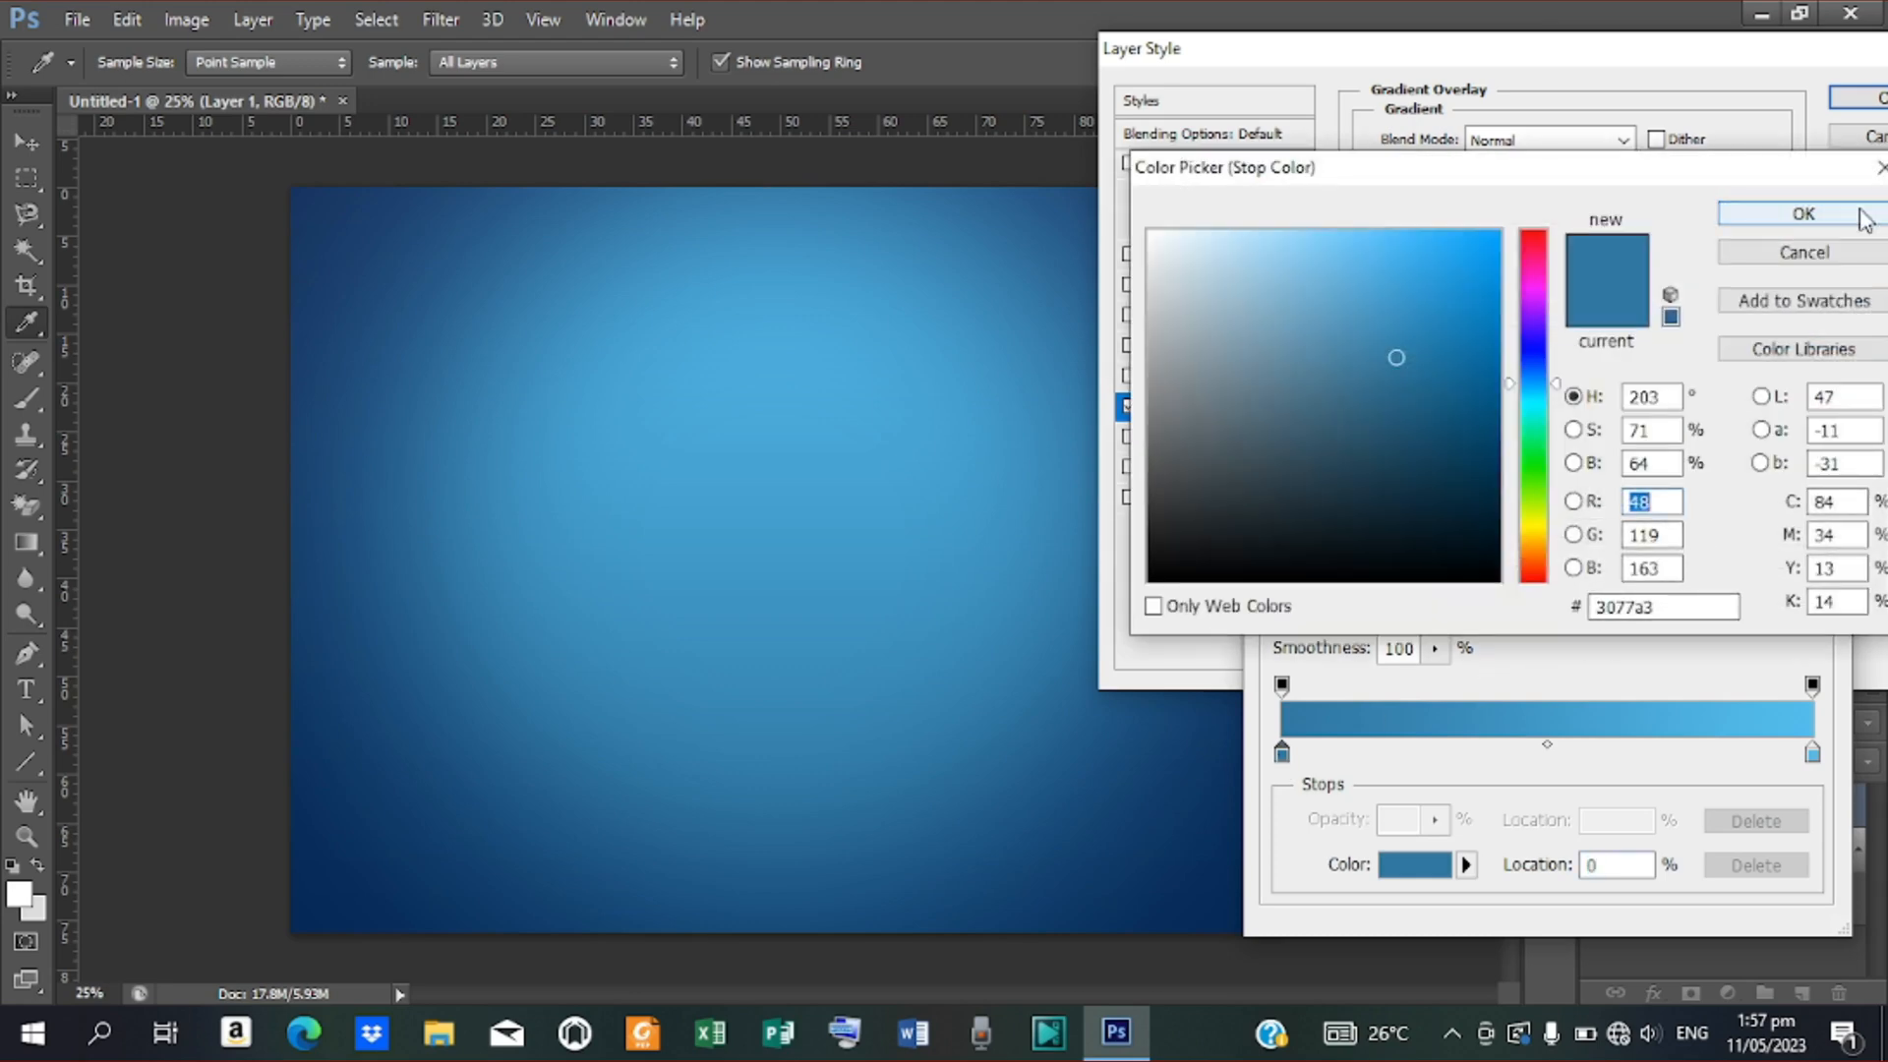
pyautogui.click(1804, 213)
pyautogui.doubleClick(1812, 753)
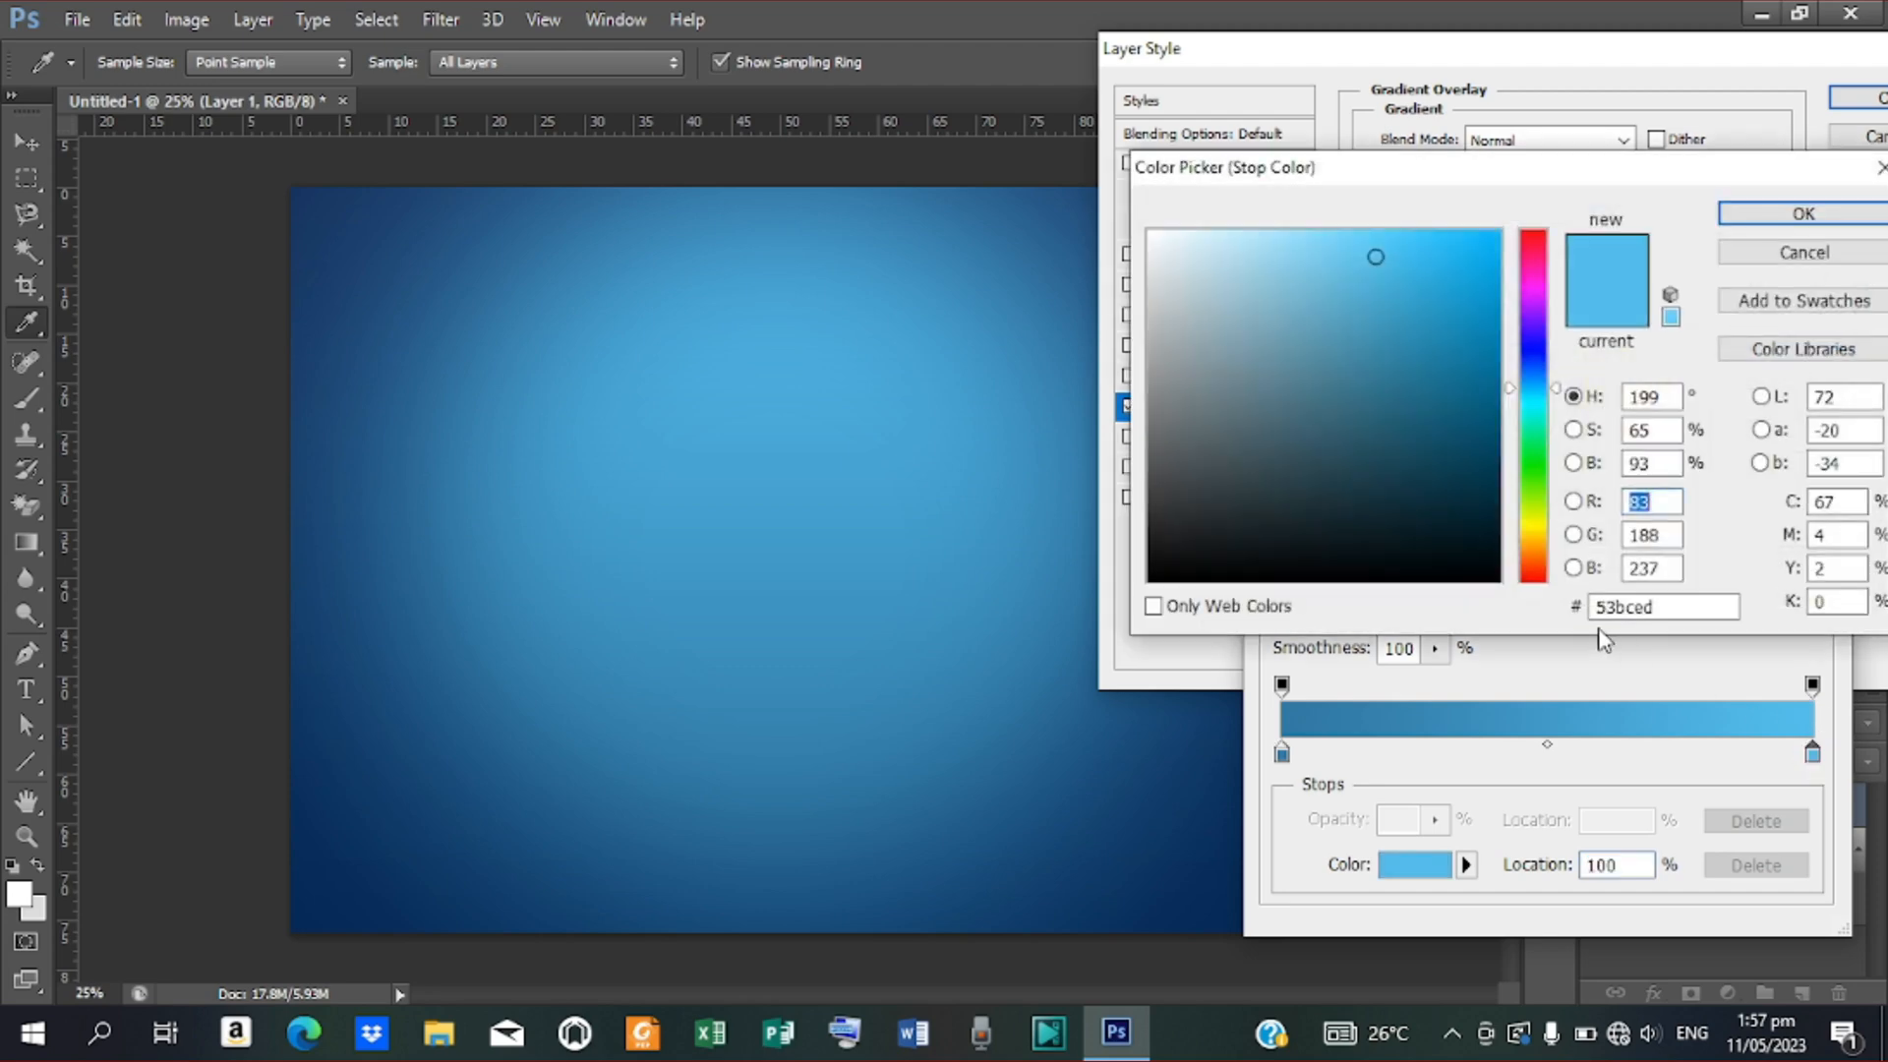
pyautogui.click(1802, 218)
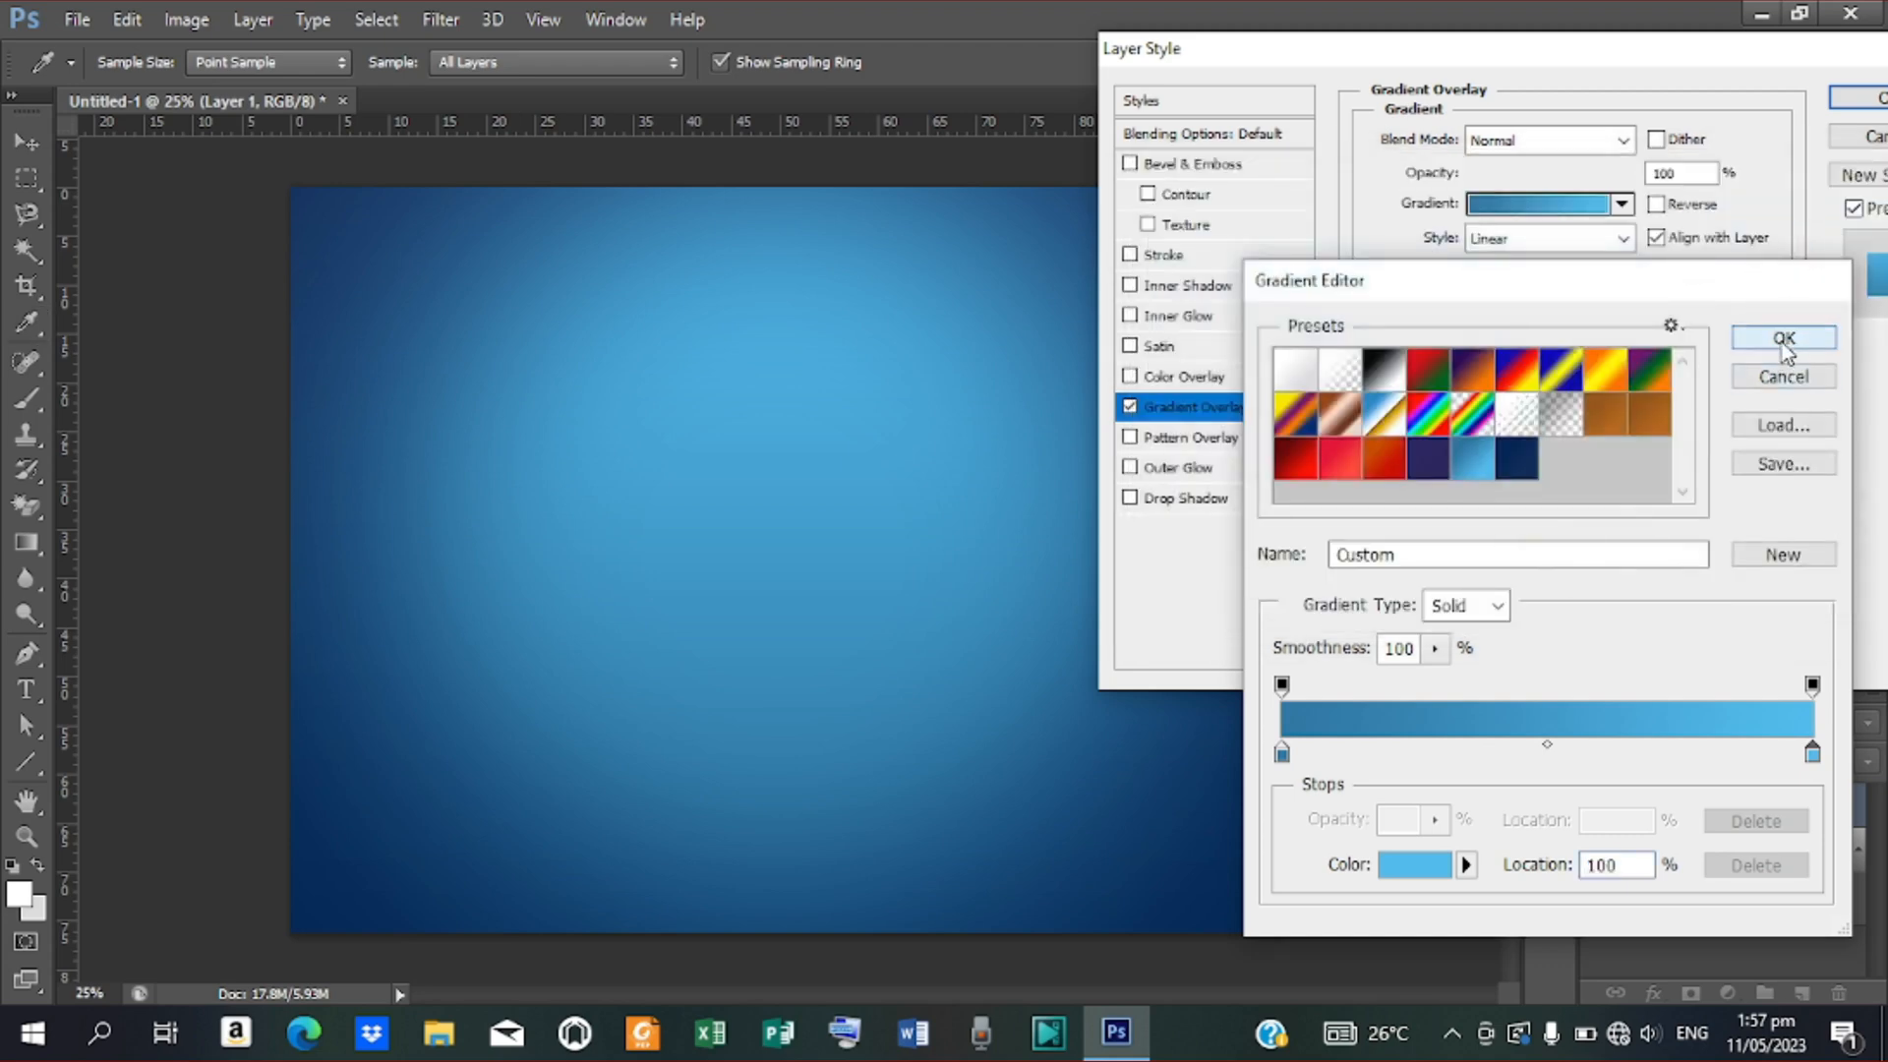
pyautogui.click(1784, 344)
pyautogui.click(1861, 97)
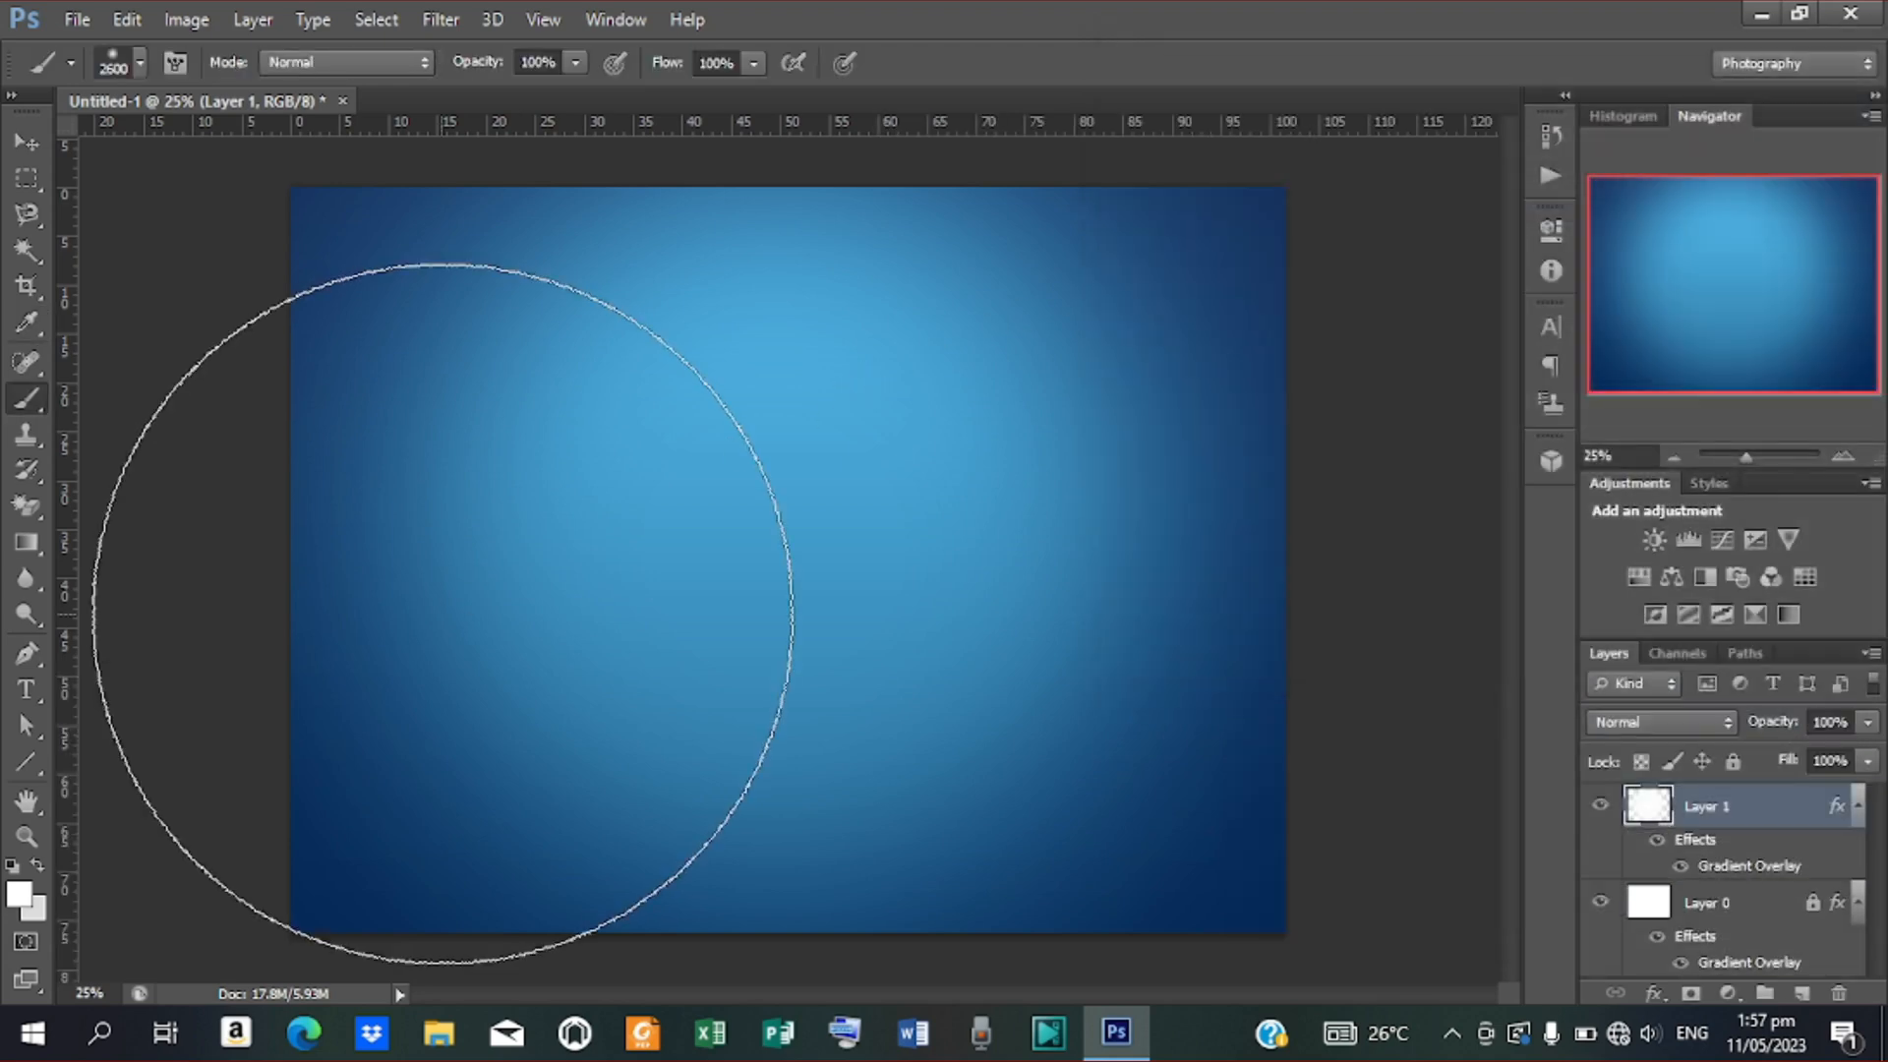
pyautogui.click(24, 143)
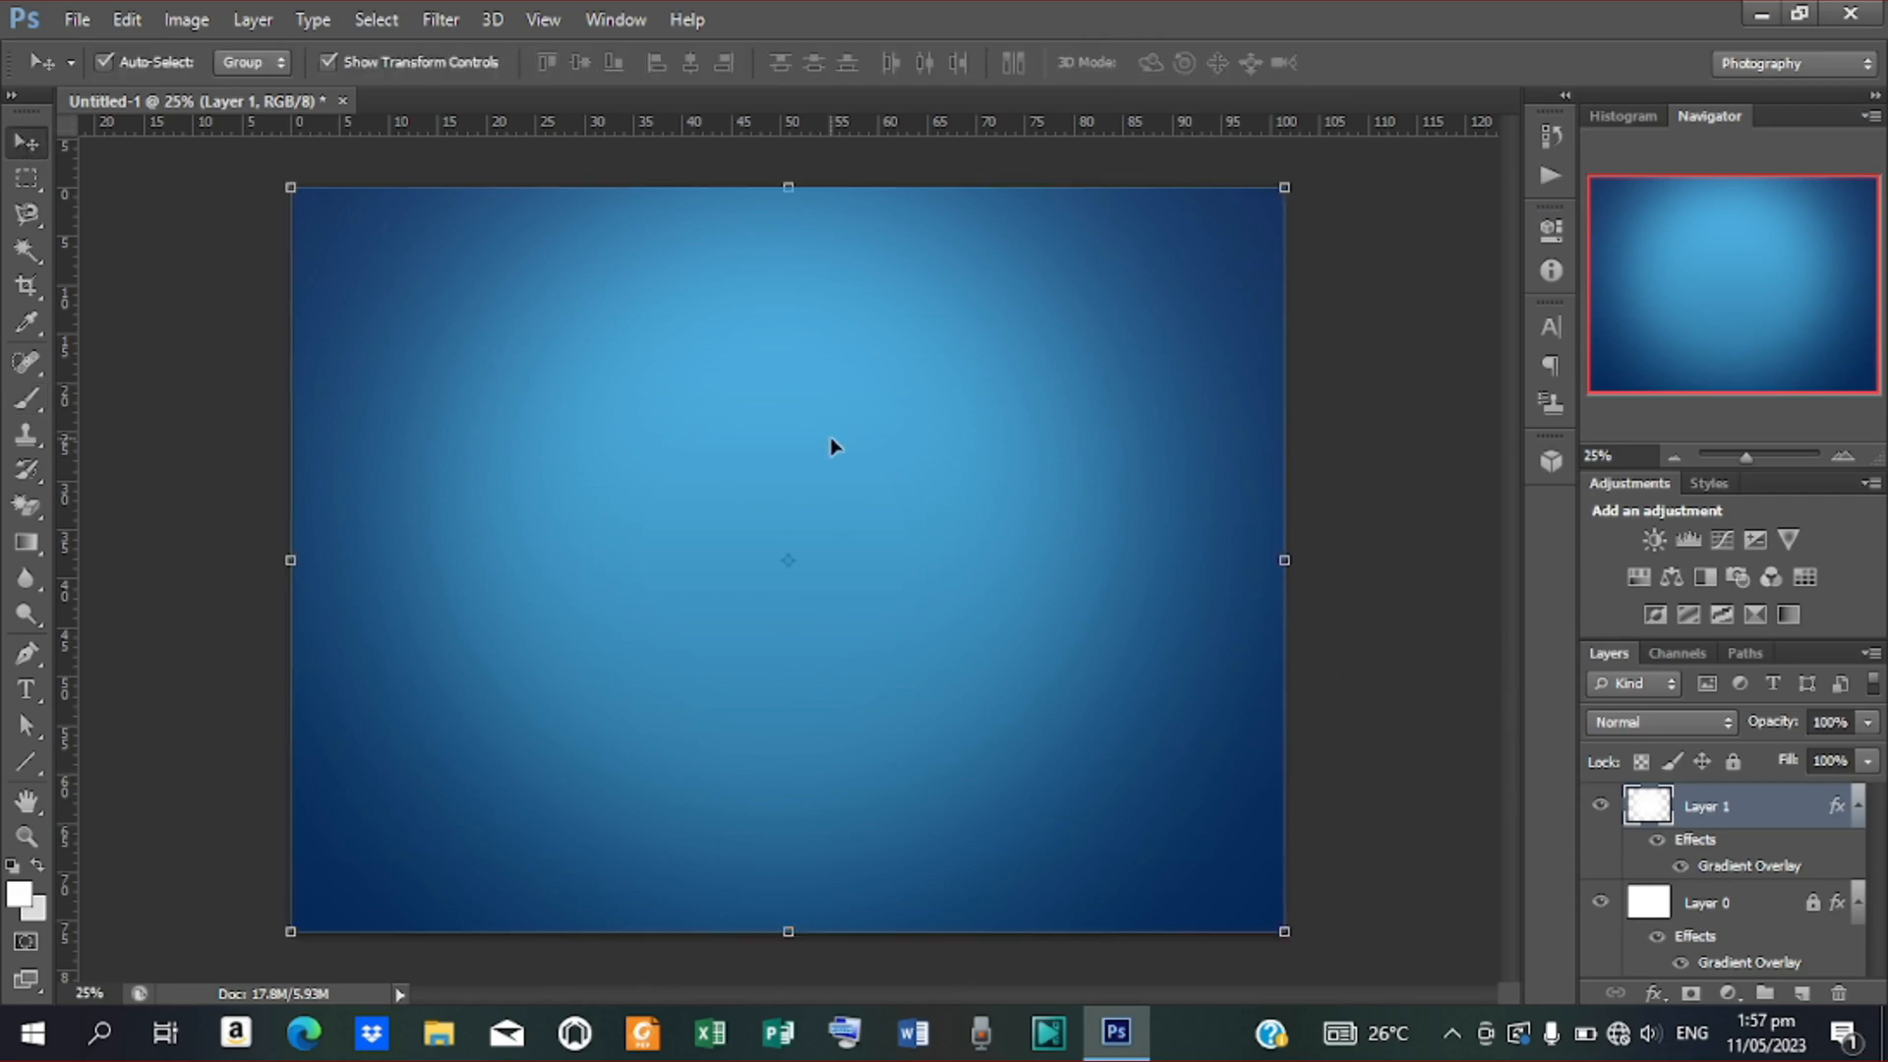
# Place the floodlit stadium photo and scale it to cover the entire canvas
pyautogui.click(84, 29)
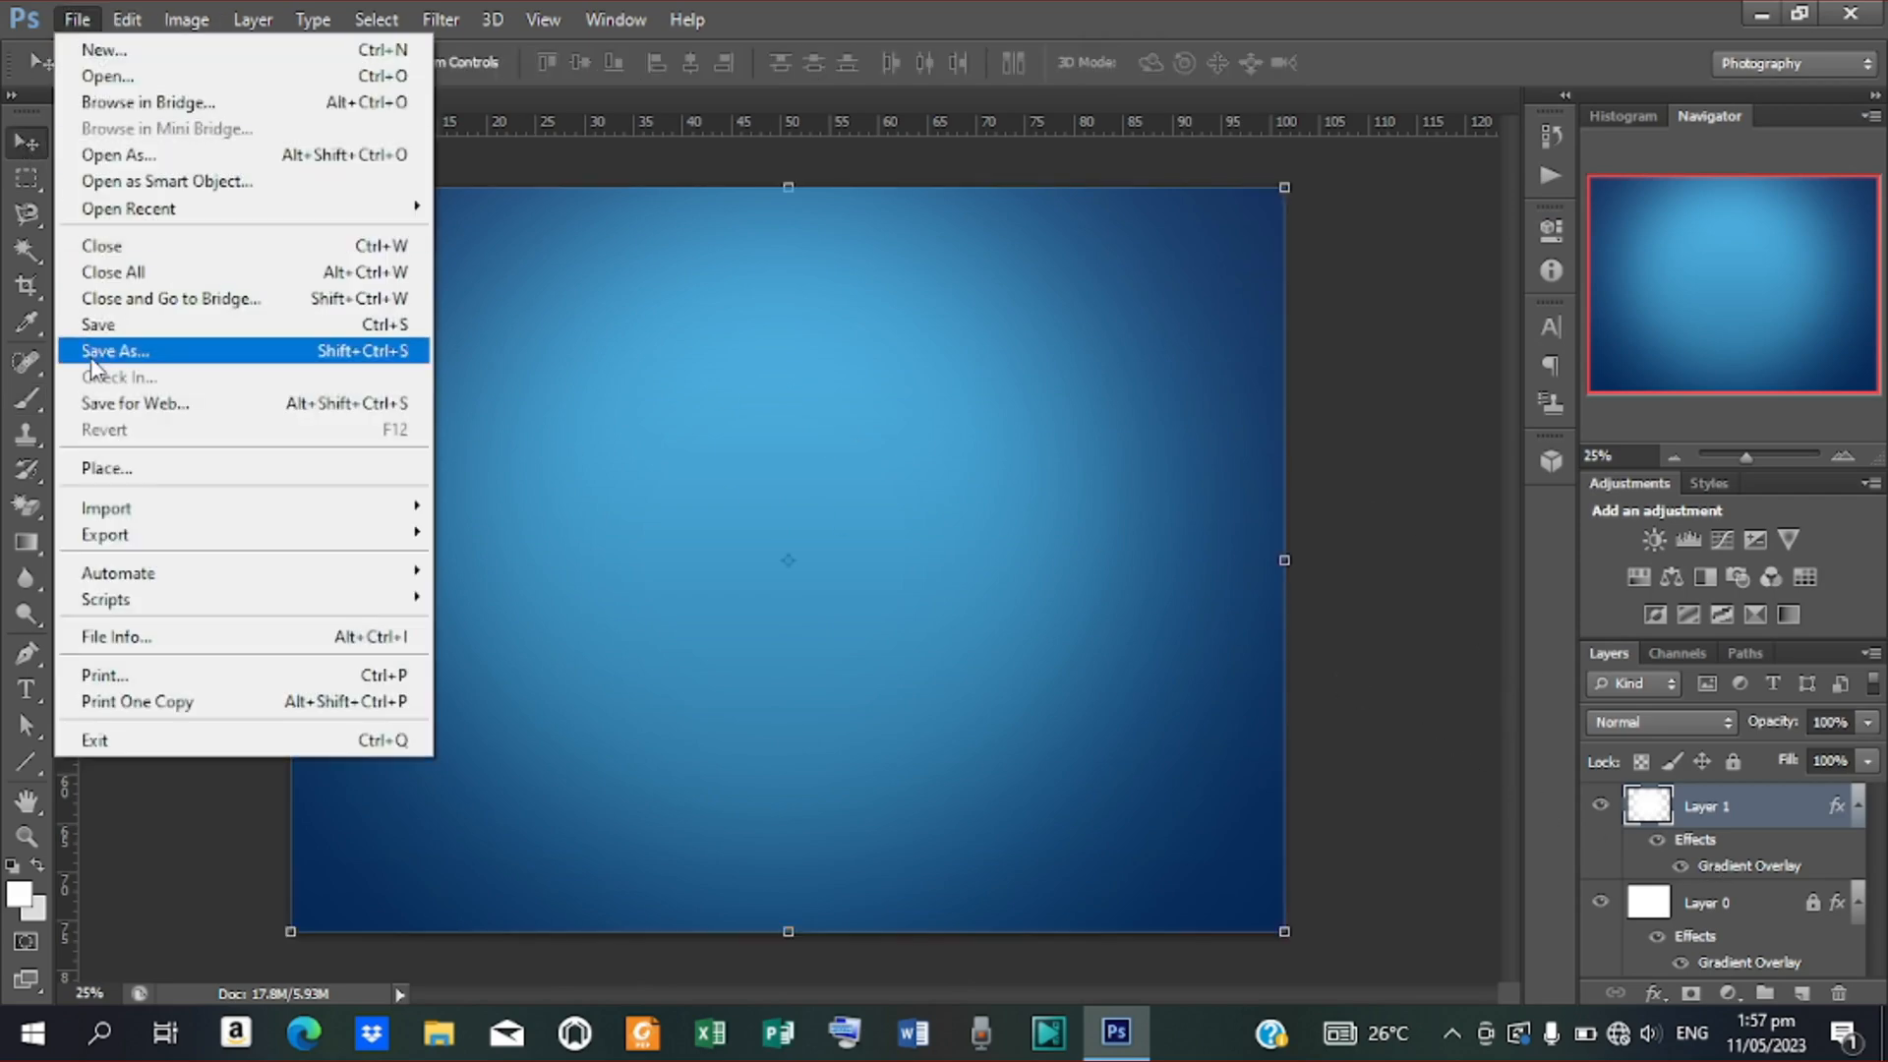
pyautogui.click(103, 475)
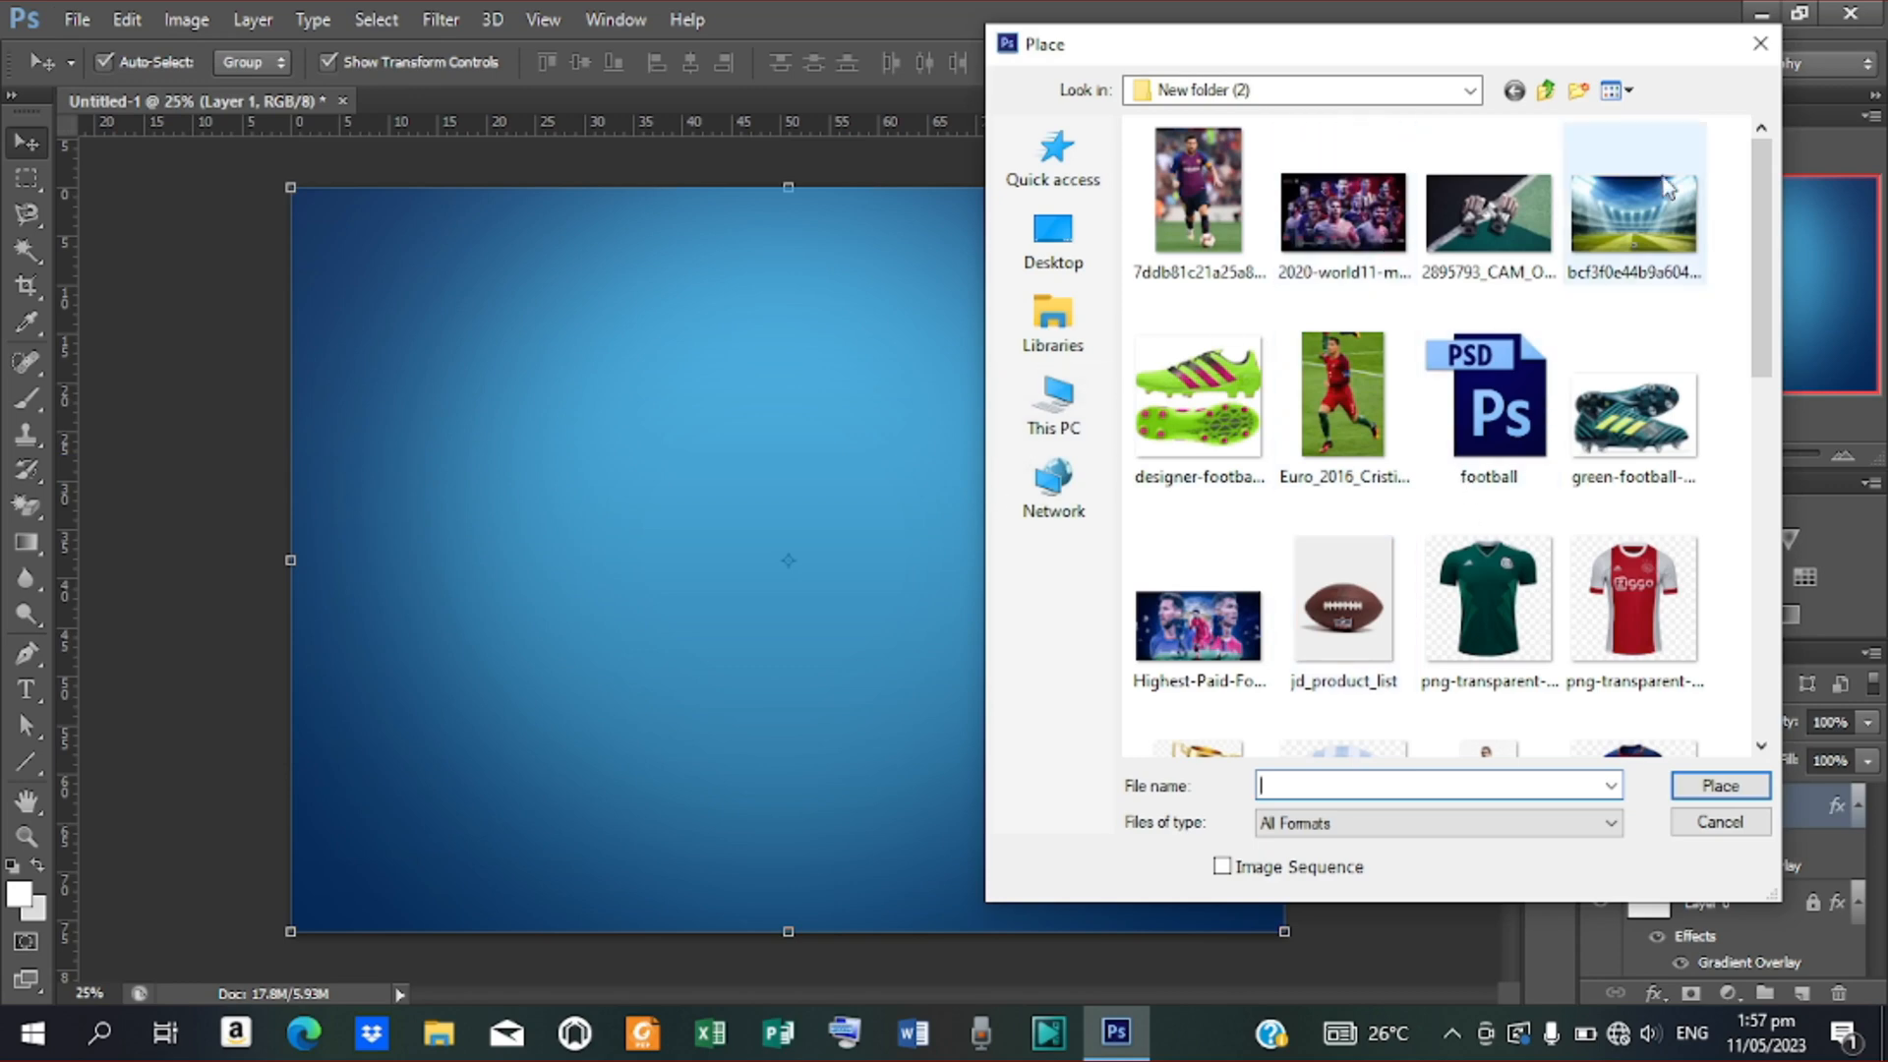
pyautogui.click(1621, 236)
pyautogui.click(1721, 785)
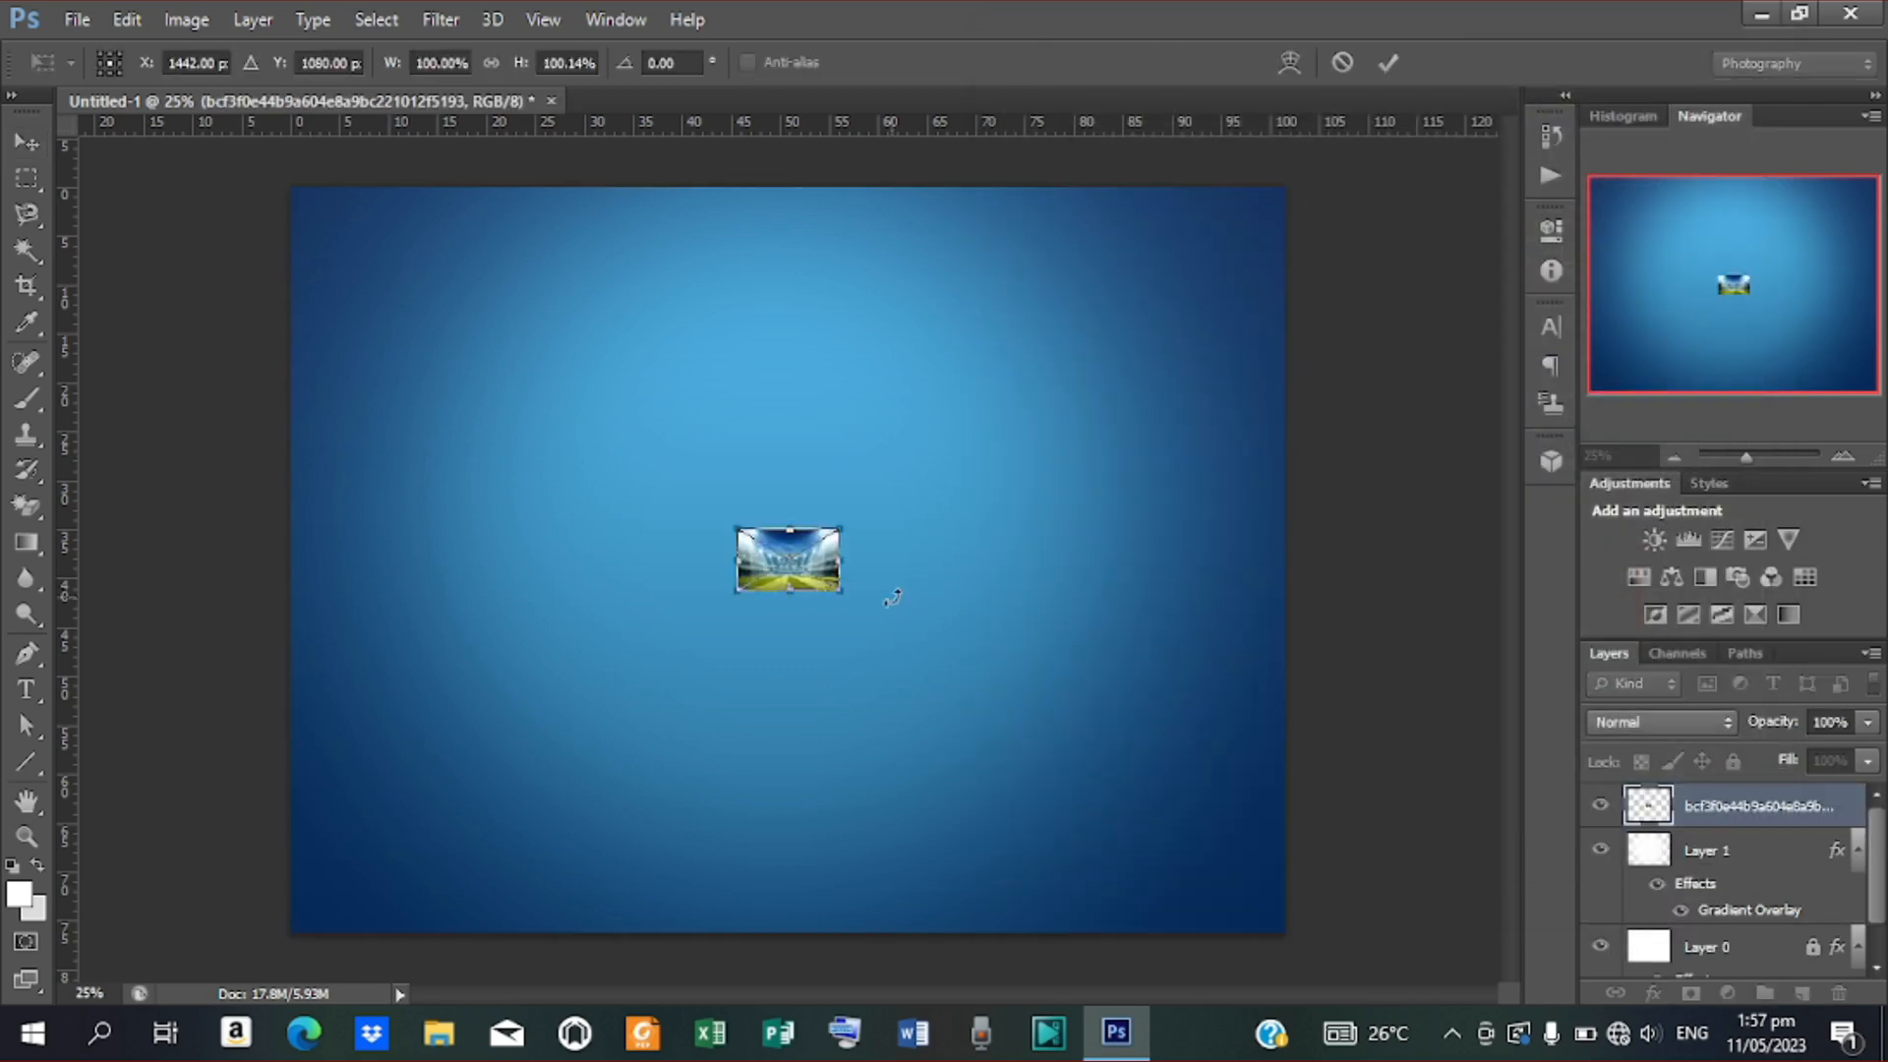
pyautogui.moveTo(846, 598); pyautogui.dragTo(1197, 835)
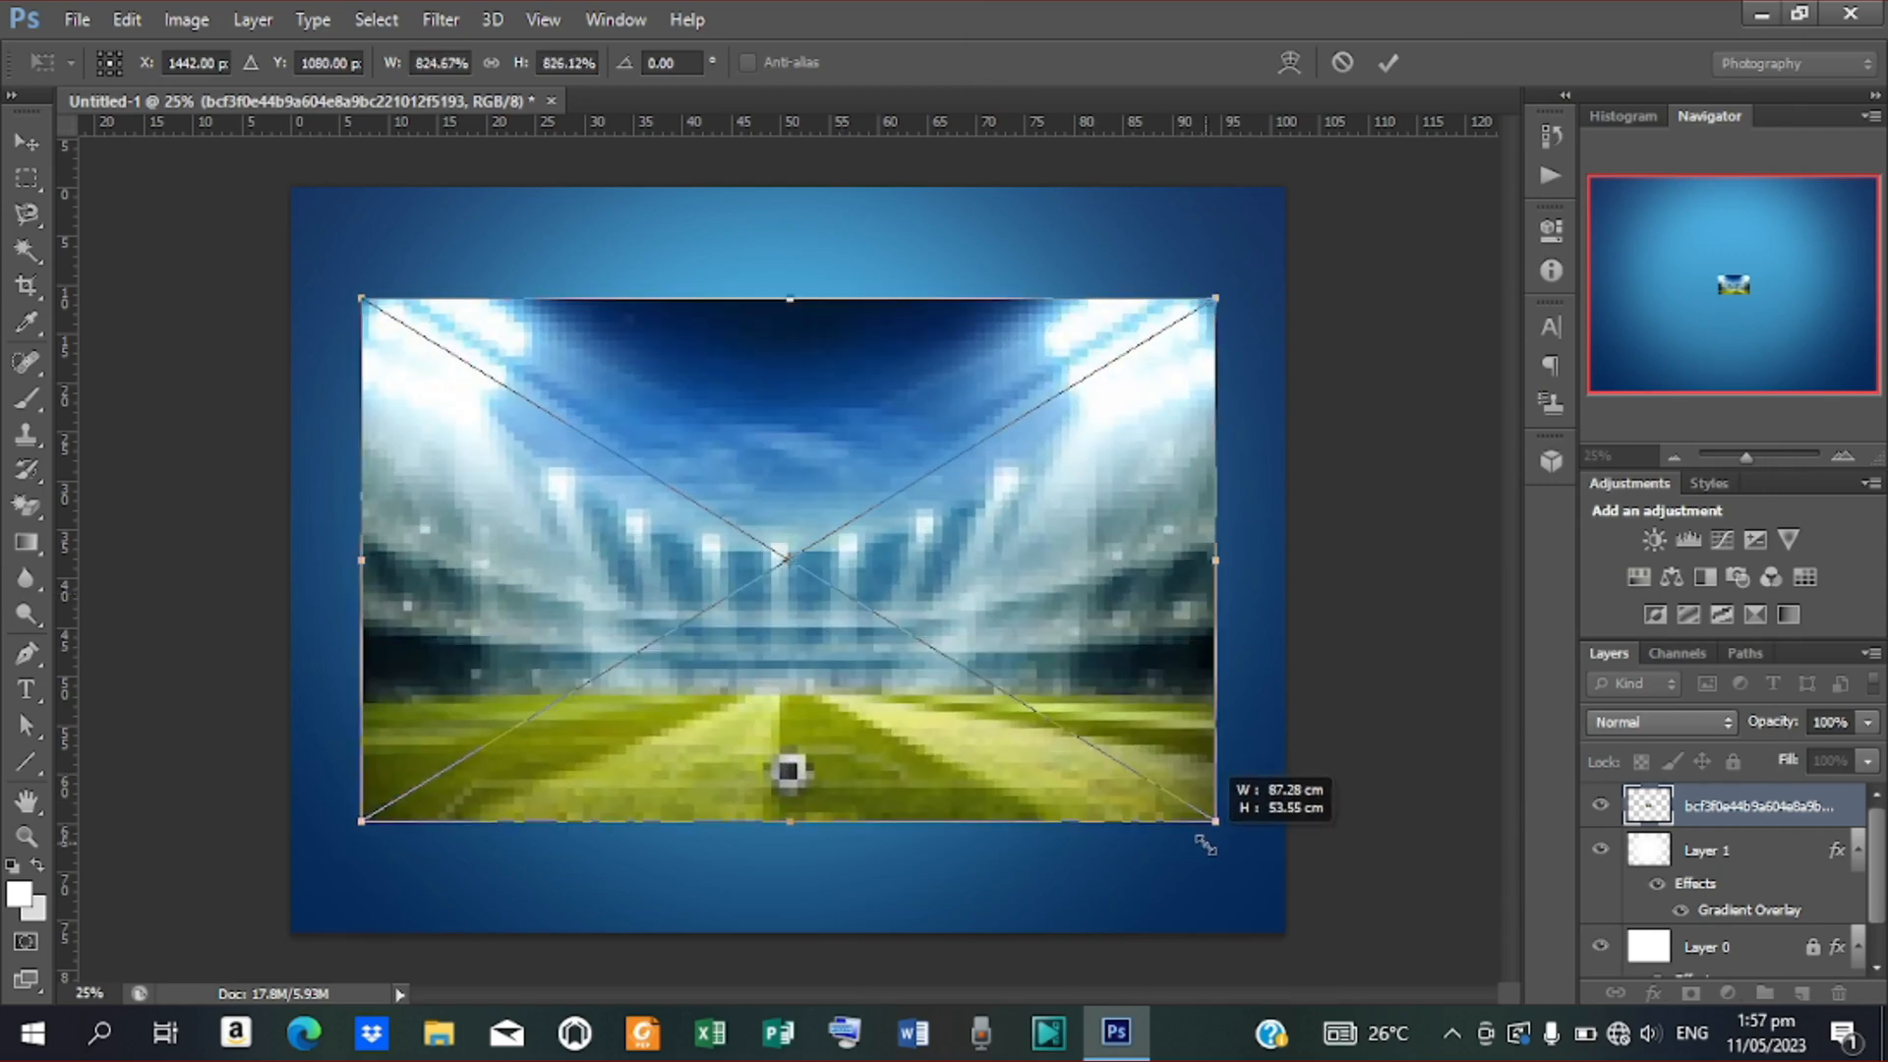
pyautogui.moveTo(1206, 846); pyautogui.dragTo(1414, 942)
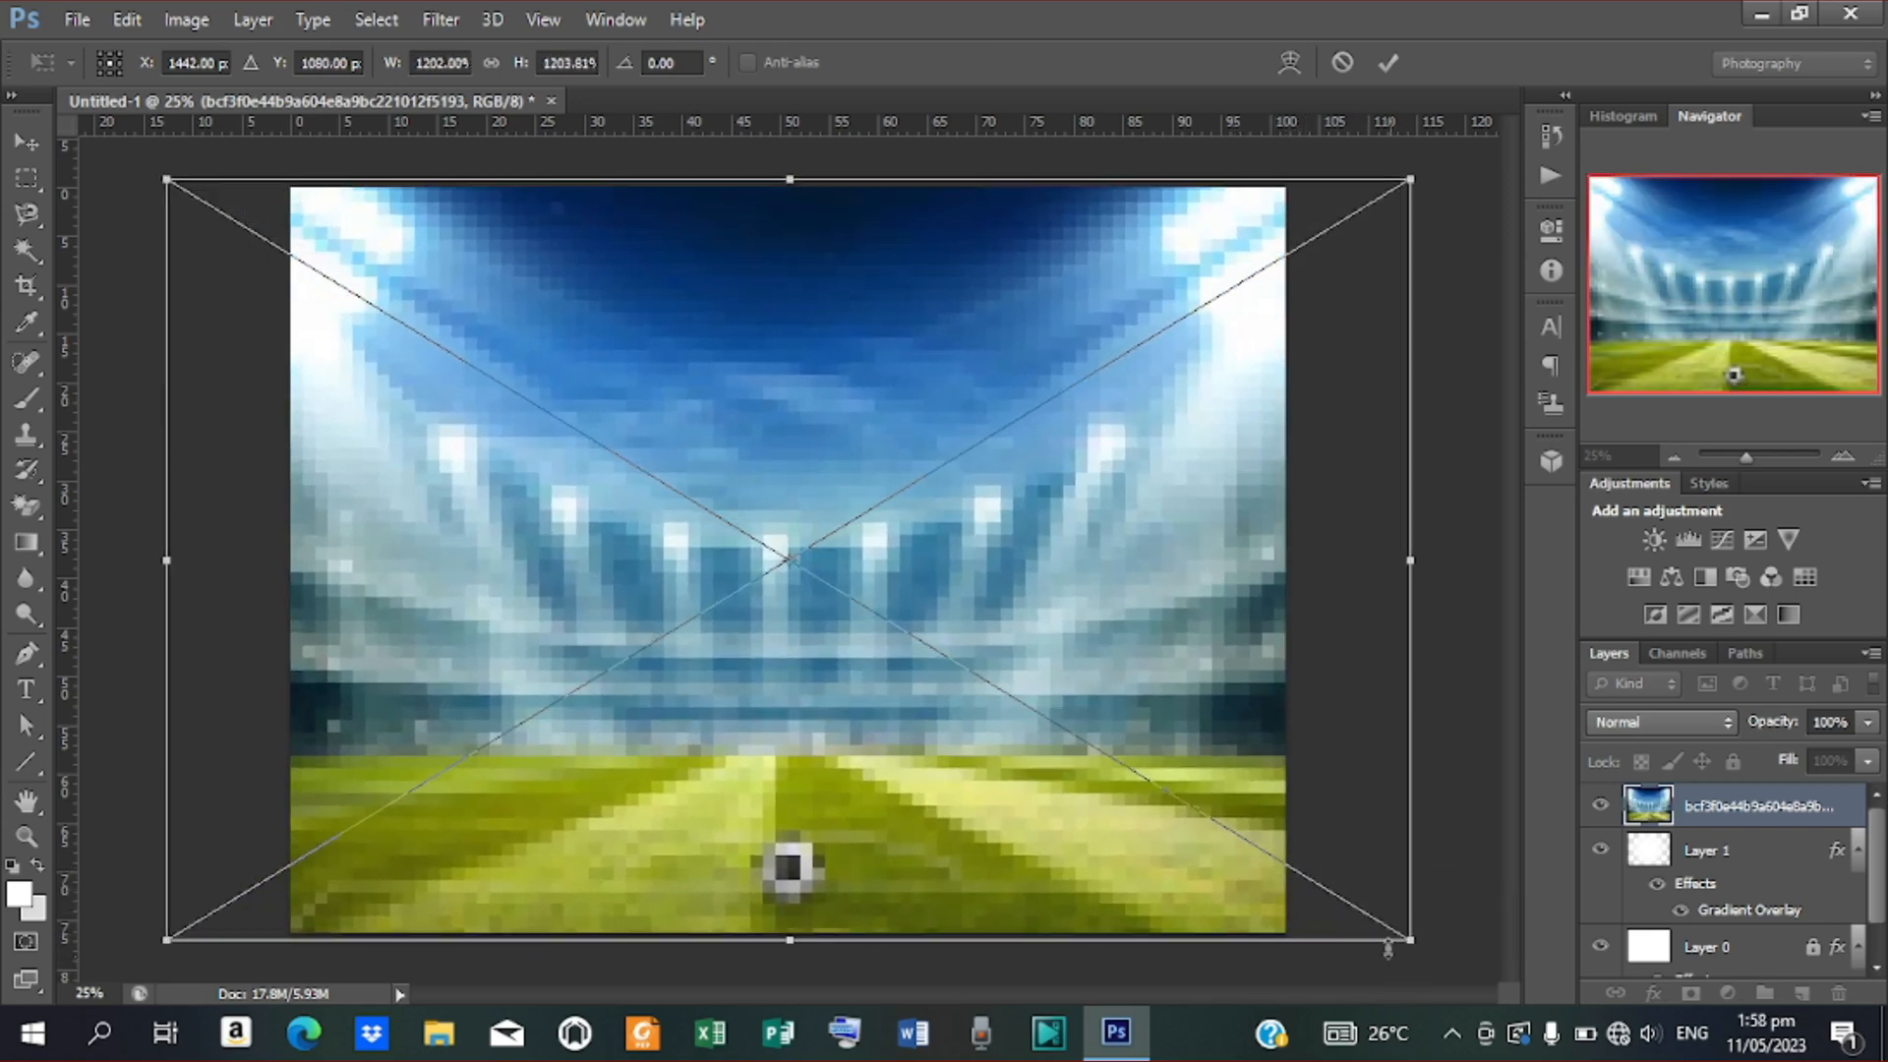
pyautogui.click(1387, 63)
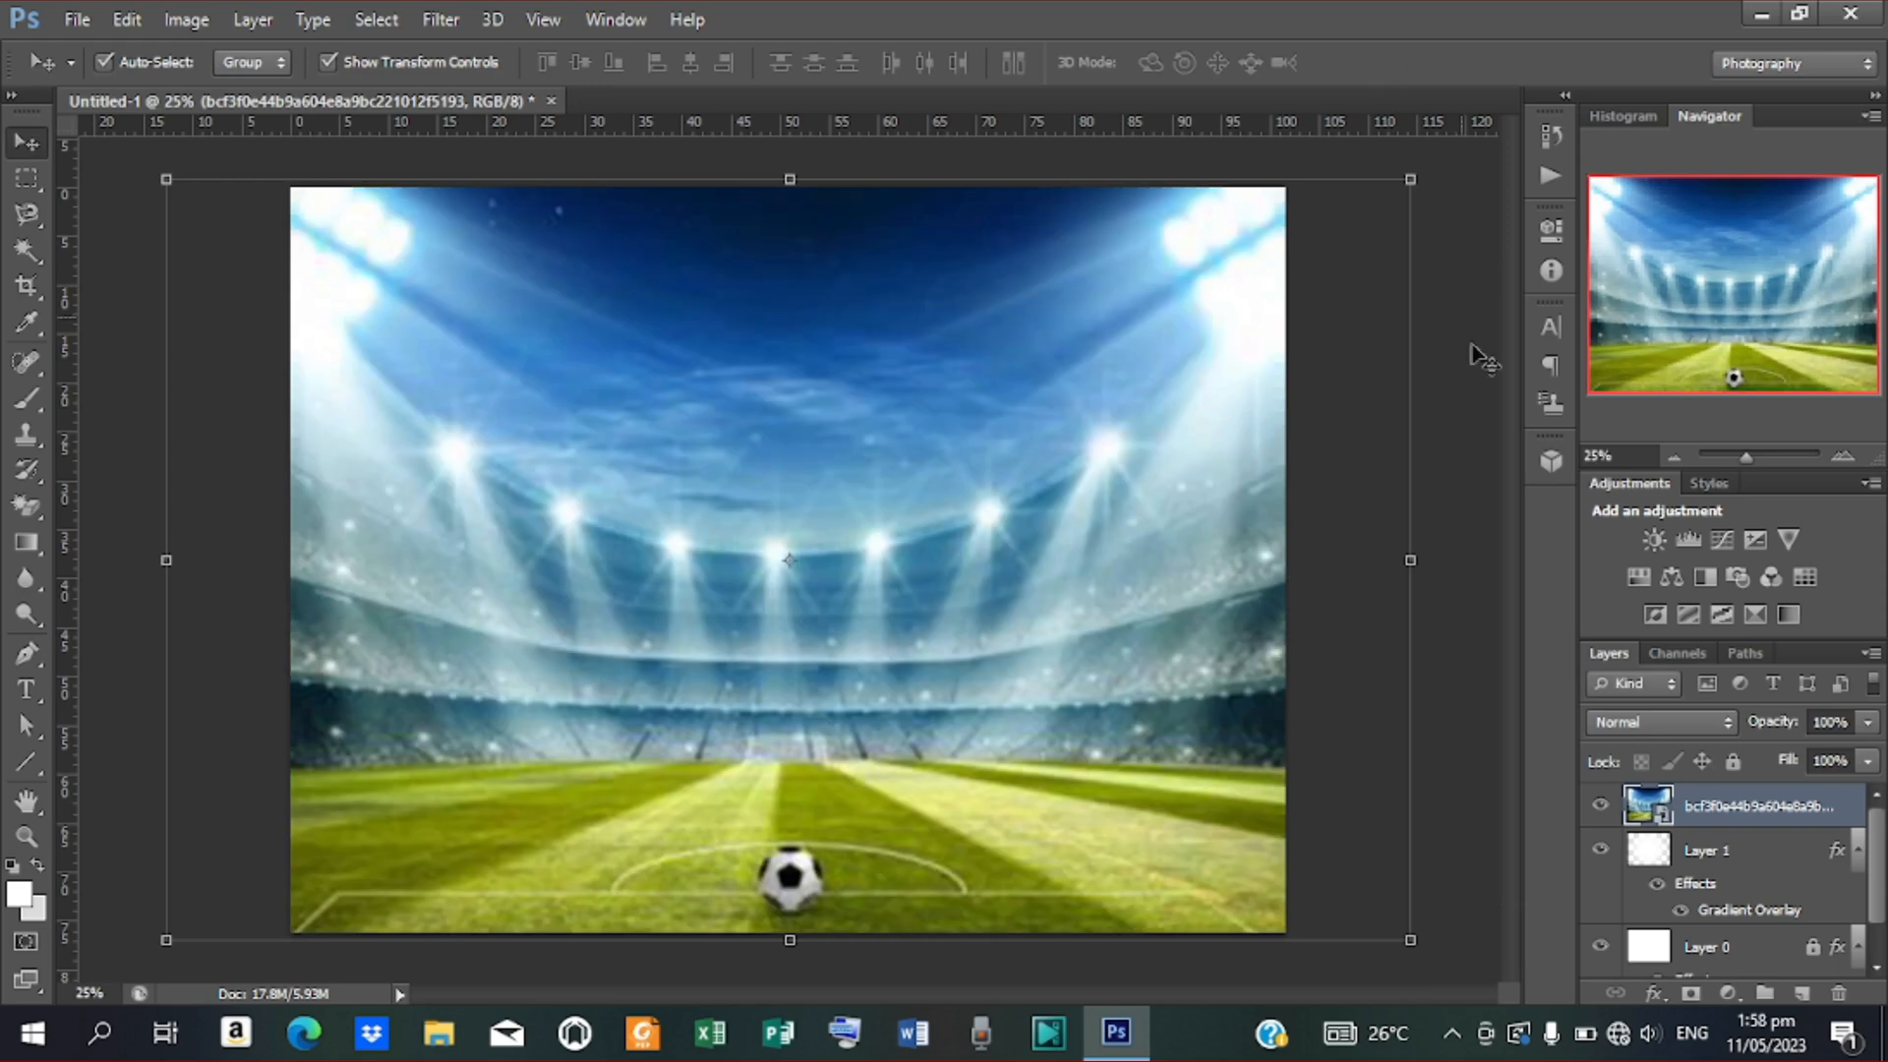
# Set the stadium layer to Soft Light blending at 70% opacity
pyautogui.click(1716, 728)
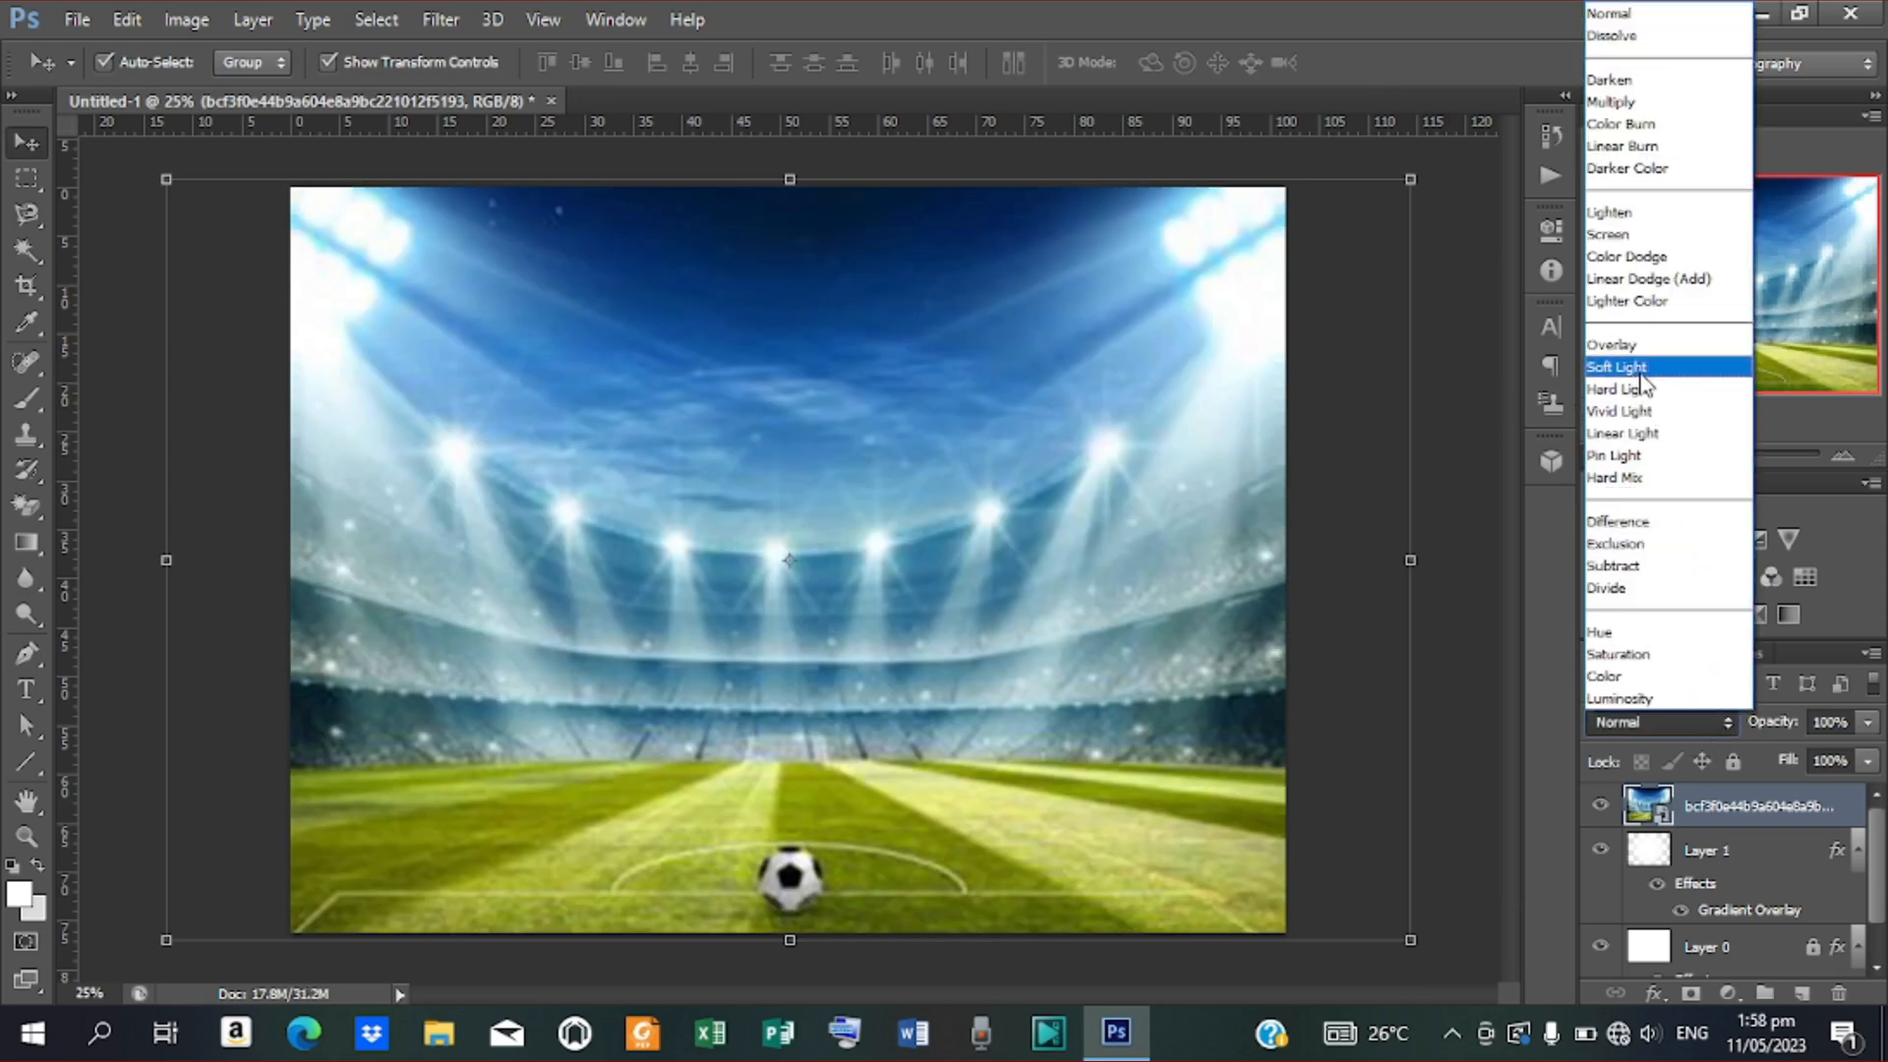
pyautogui.click(1638, 368)
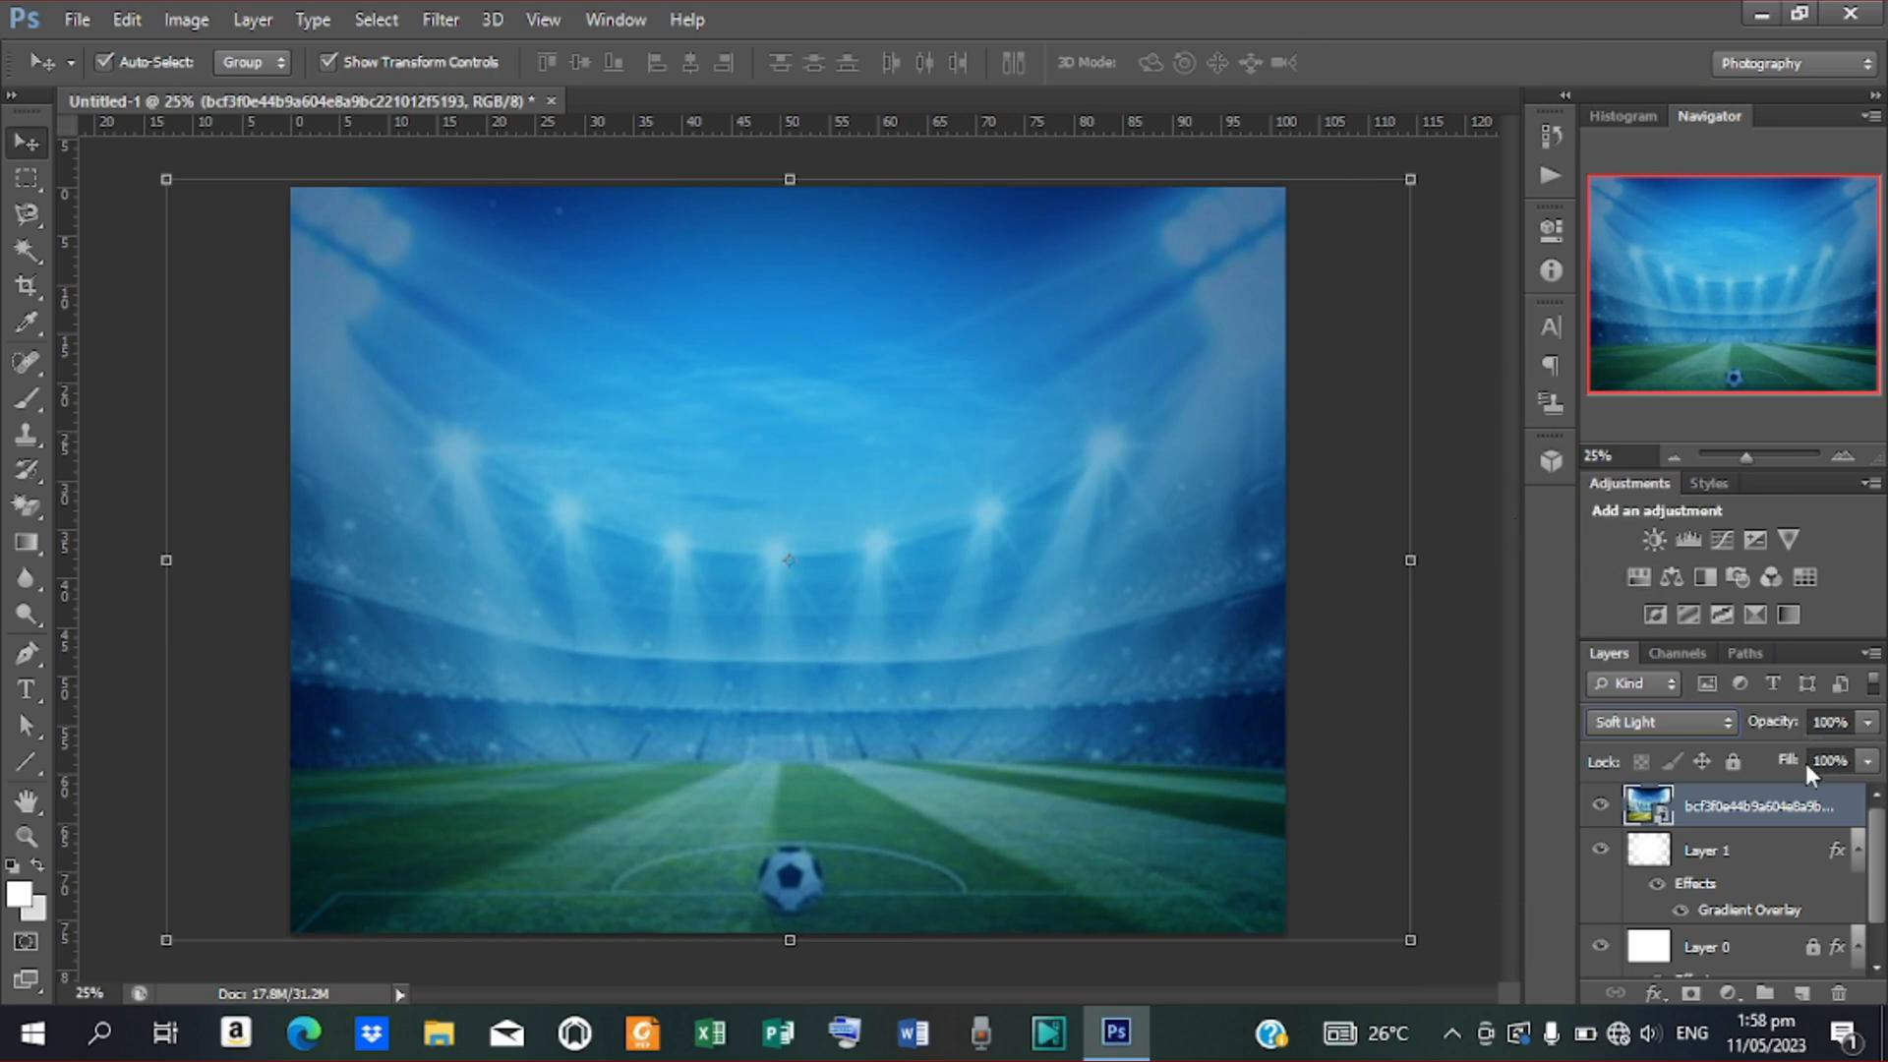
pyautogui.moveTo(1794, 726); pyautogui.dragTo(1754, 721)
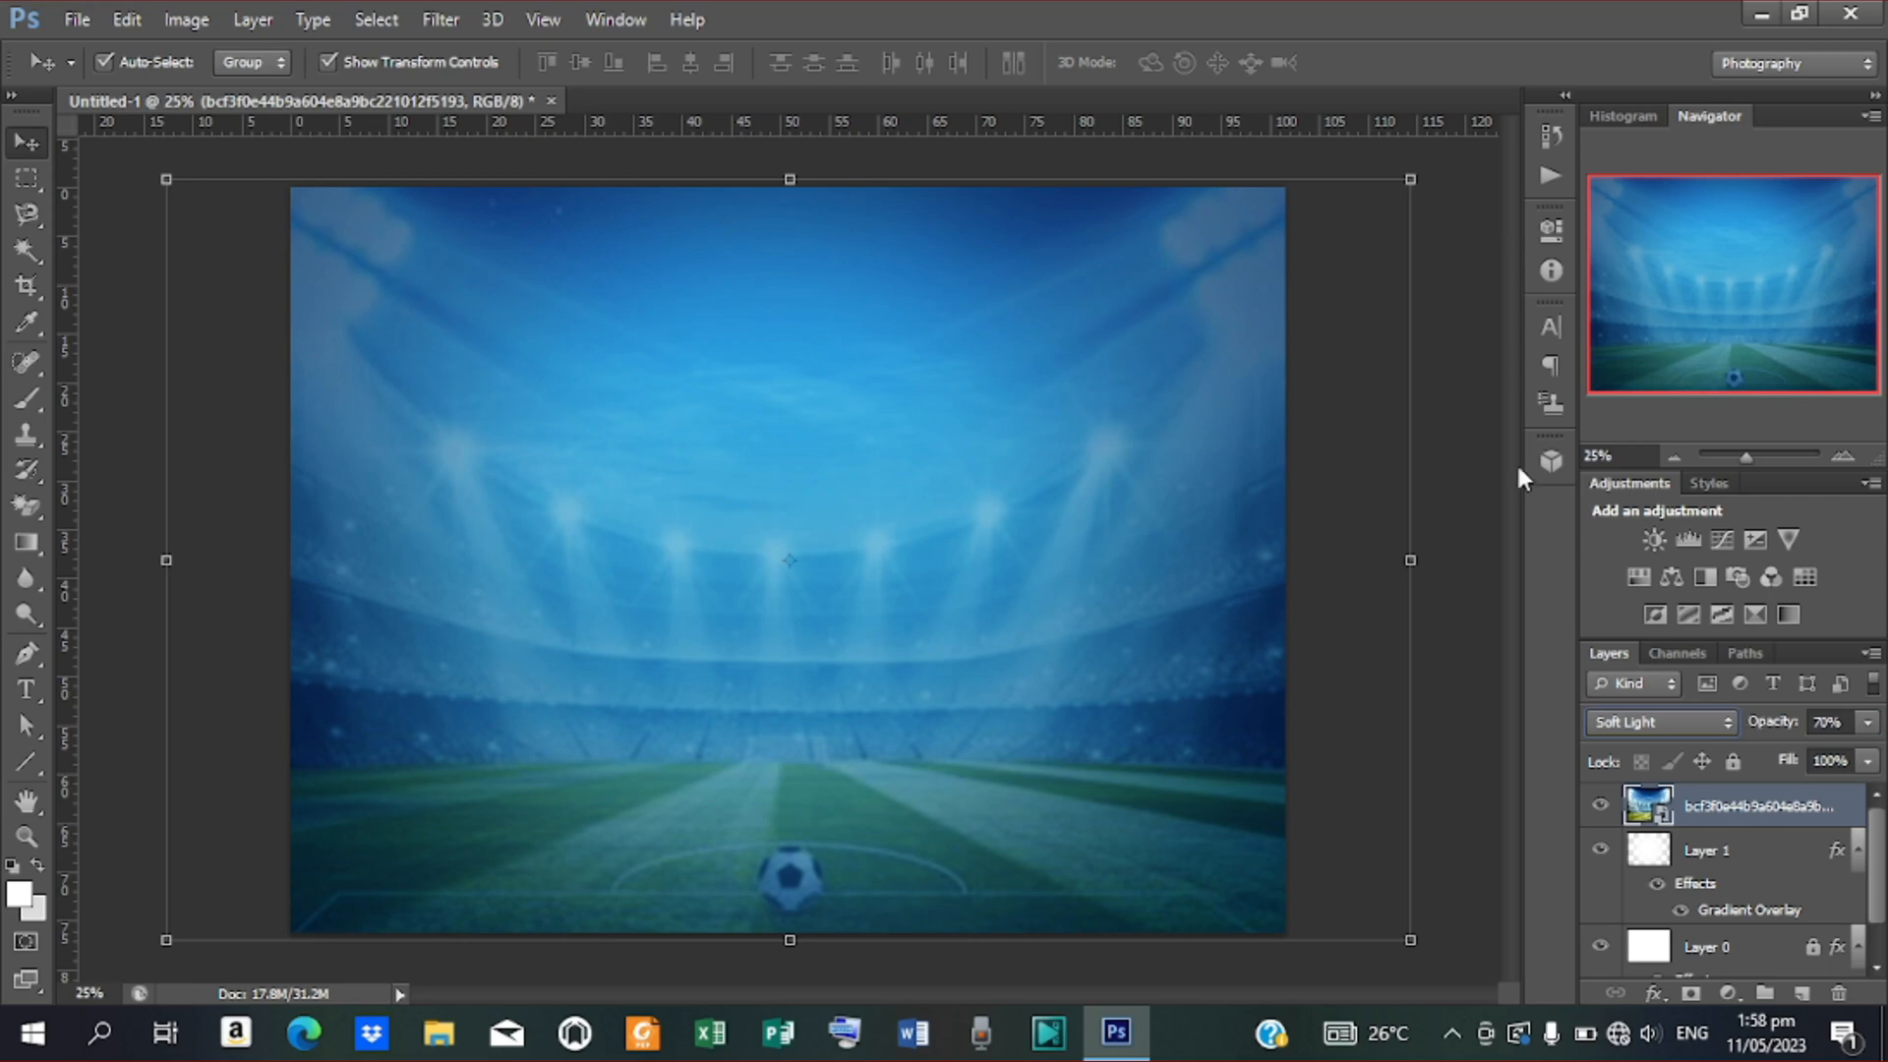
pyautogui.click(1483, 421)
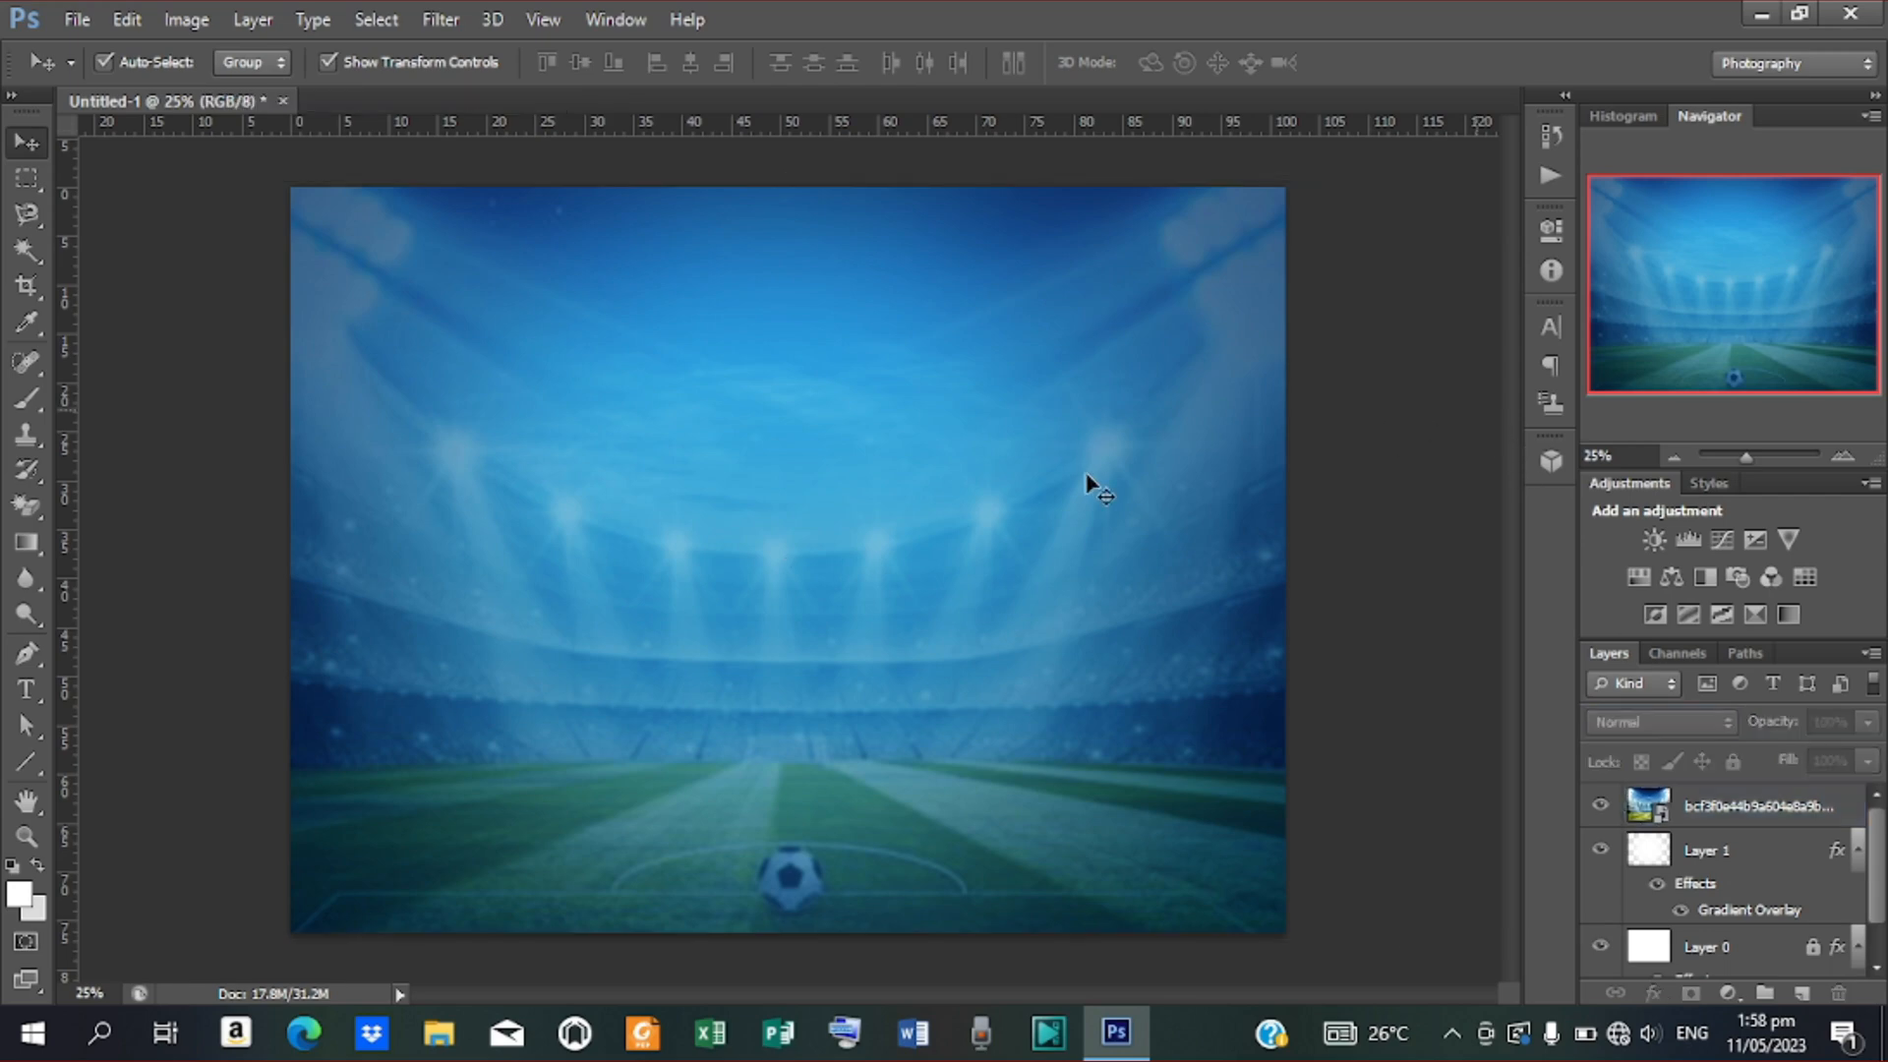
# Place the Highest-Paid-Footballers image, enlarge it to about 345%, and move it up the canvas
pyautogui.click(72, 20)
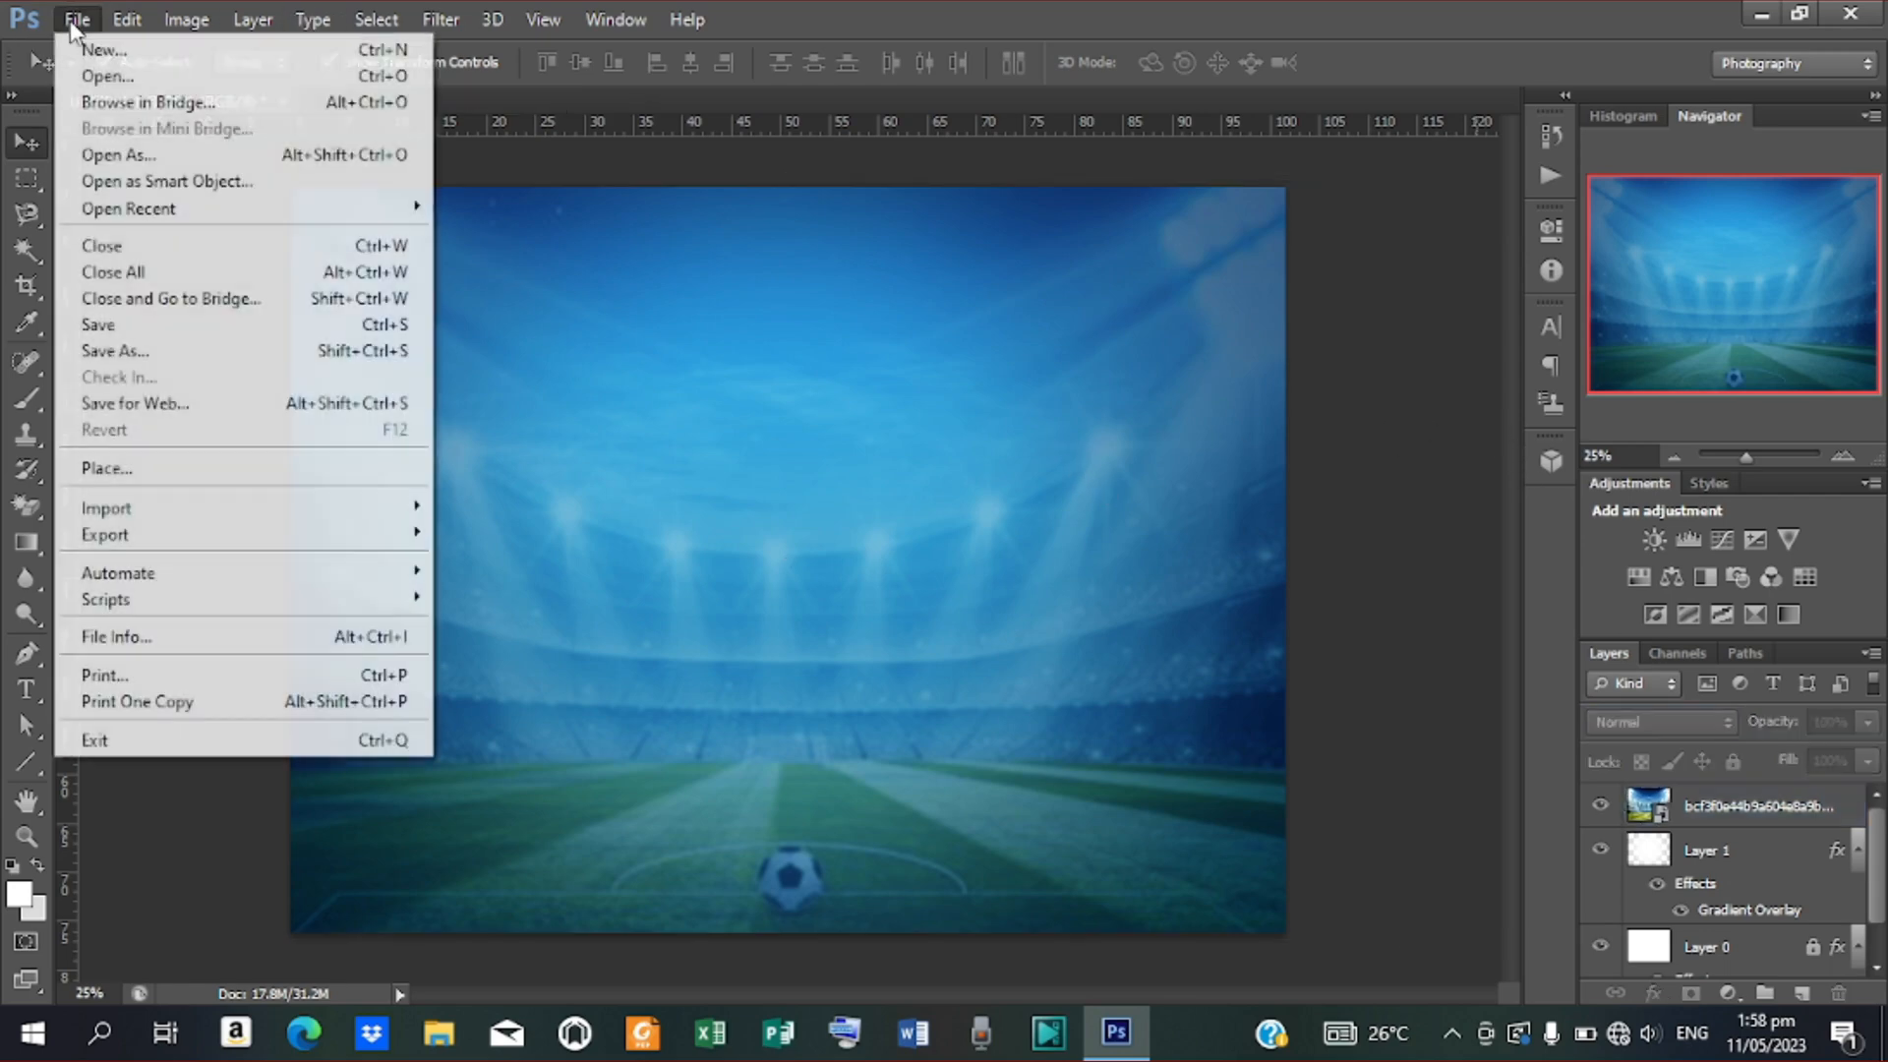
pyautogui.click(153, 479)
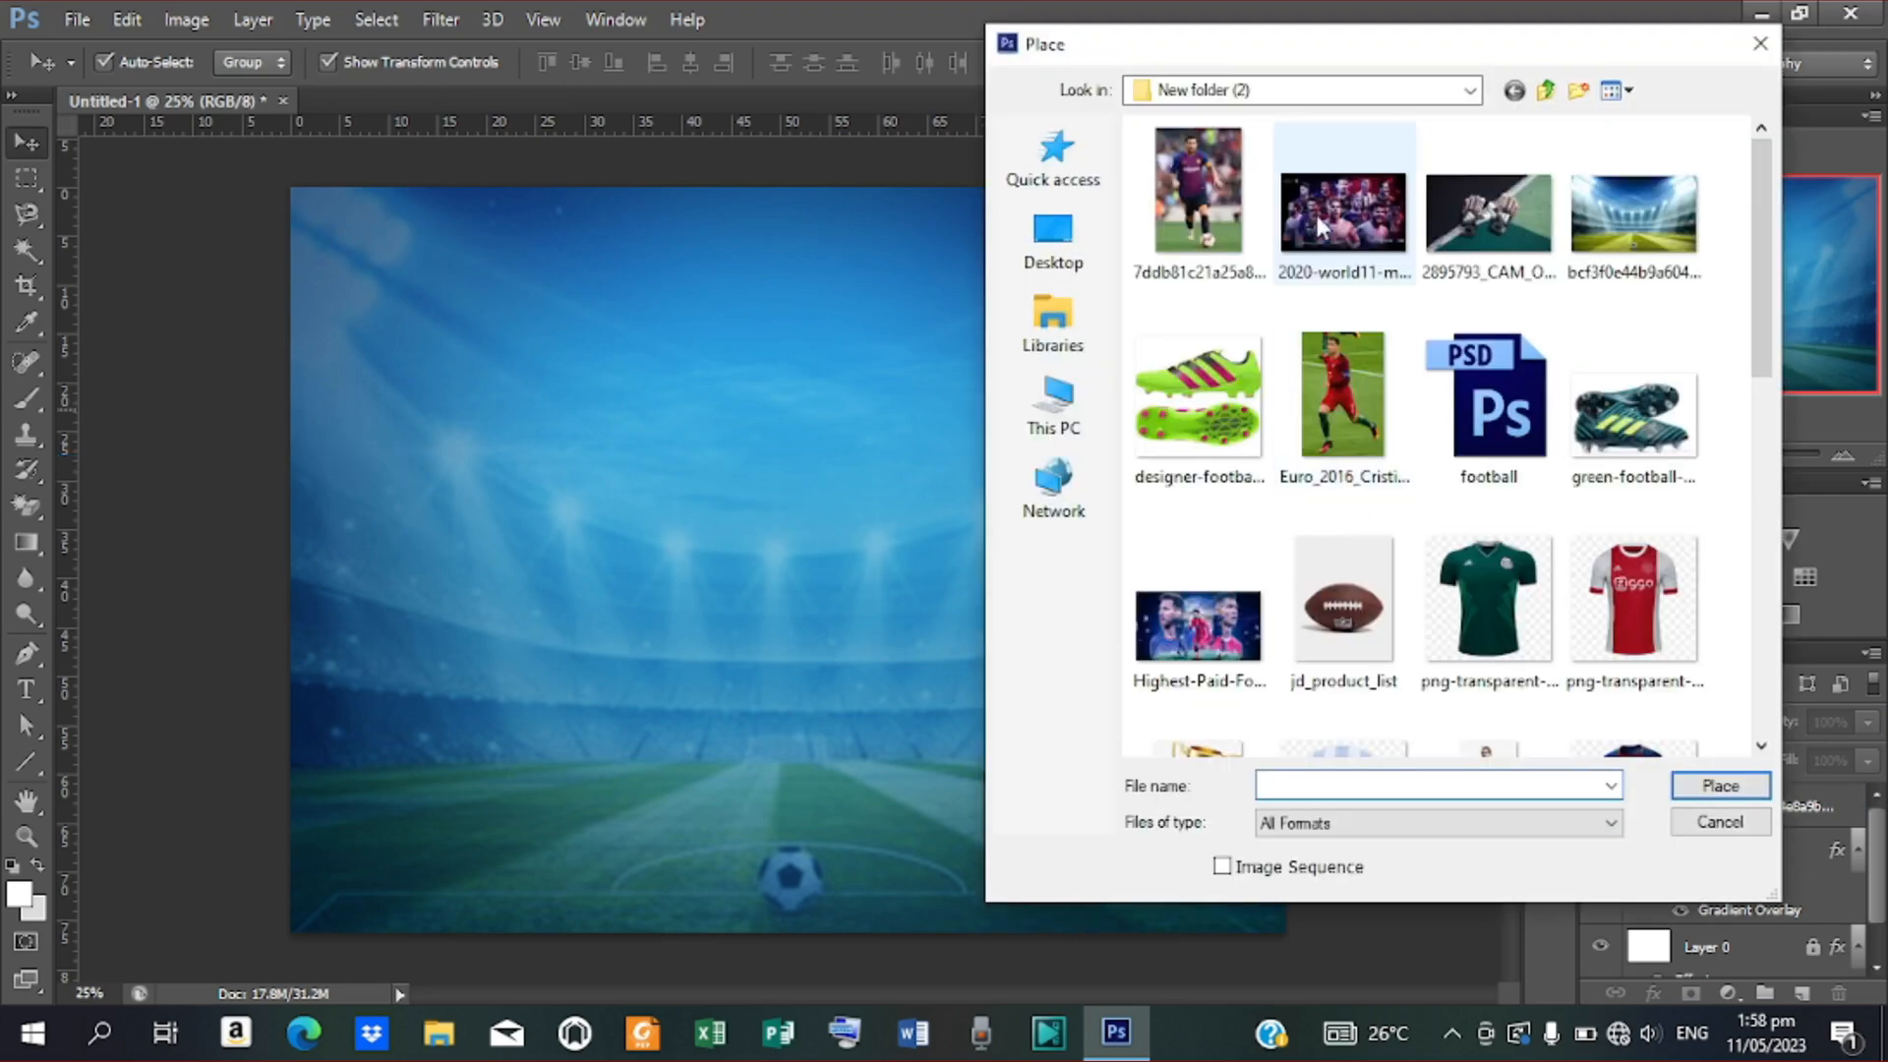
pyautogui.click(1314, 203)
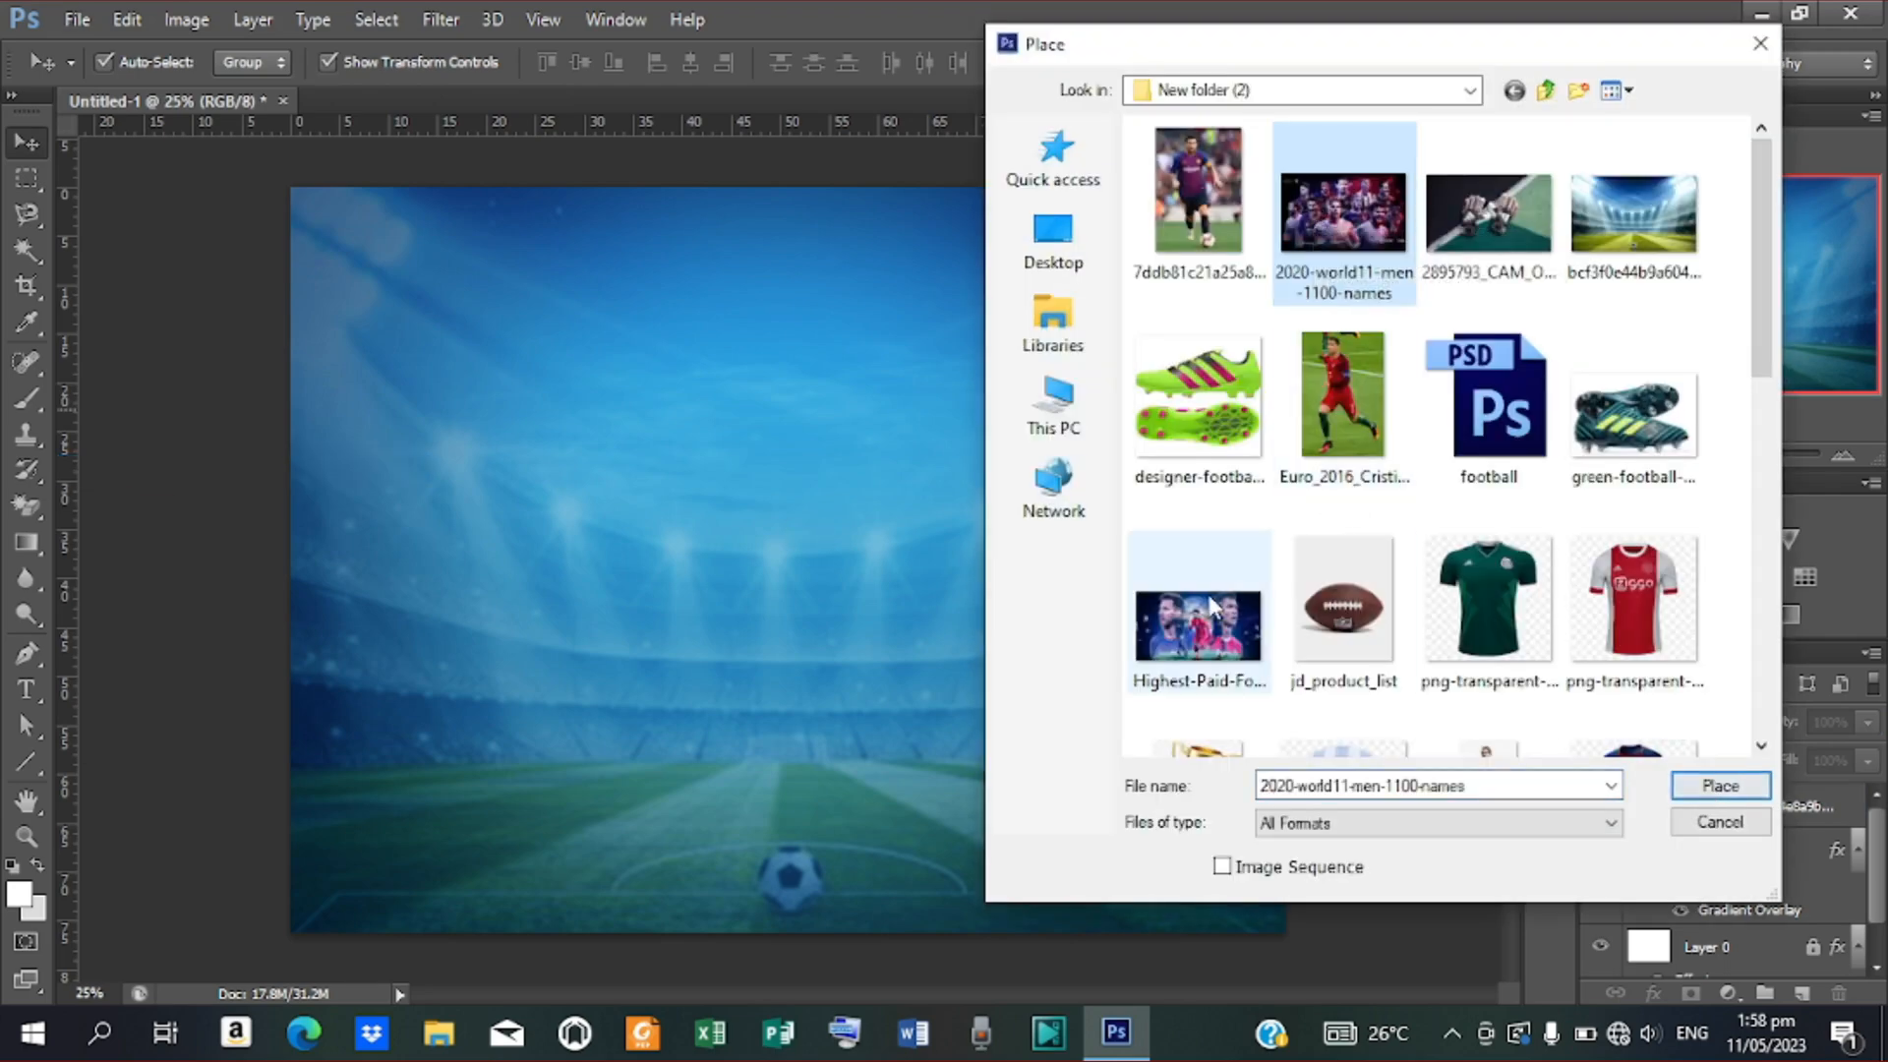
pyautogui.click(1219, 646)
pyautogui.click(1720, 785)
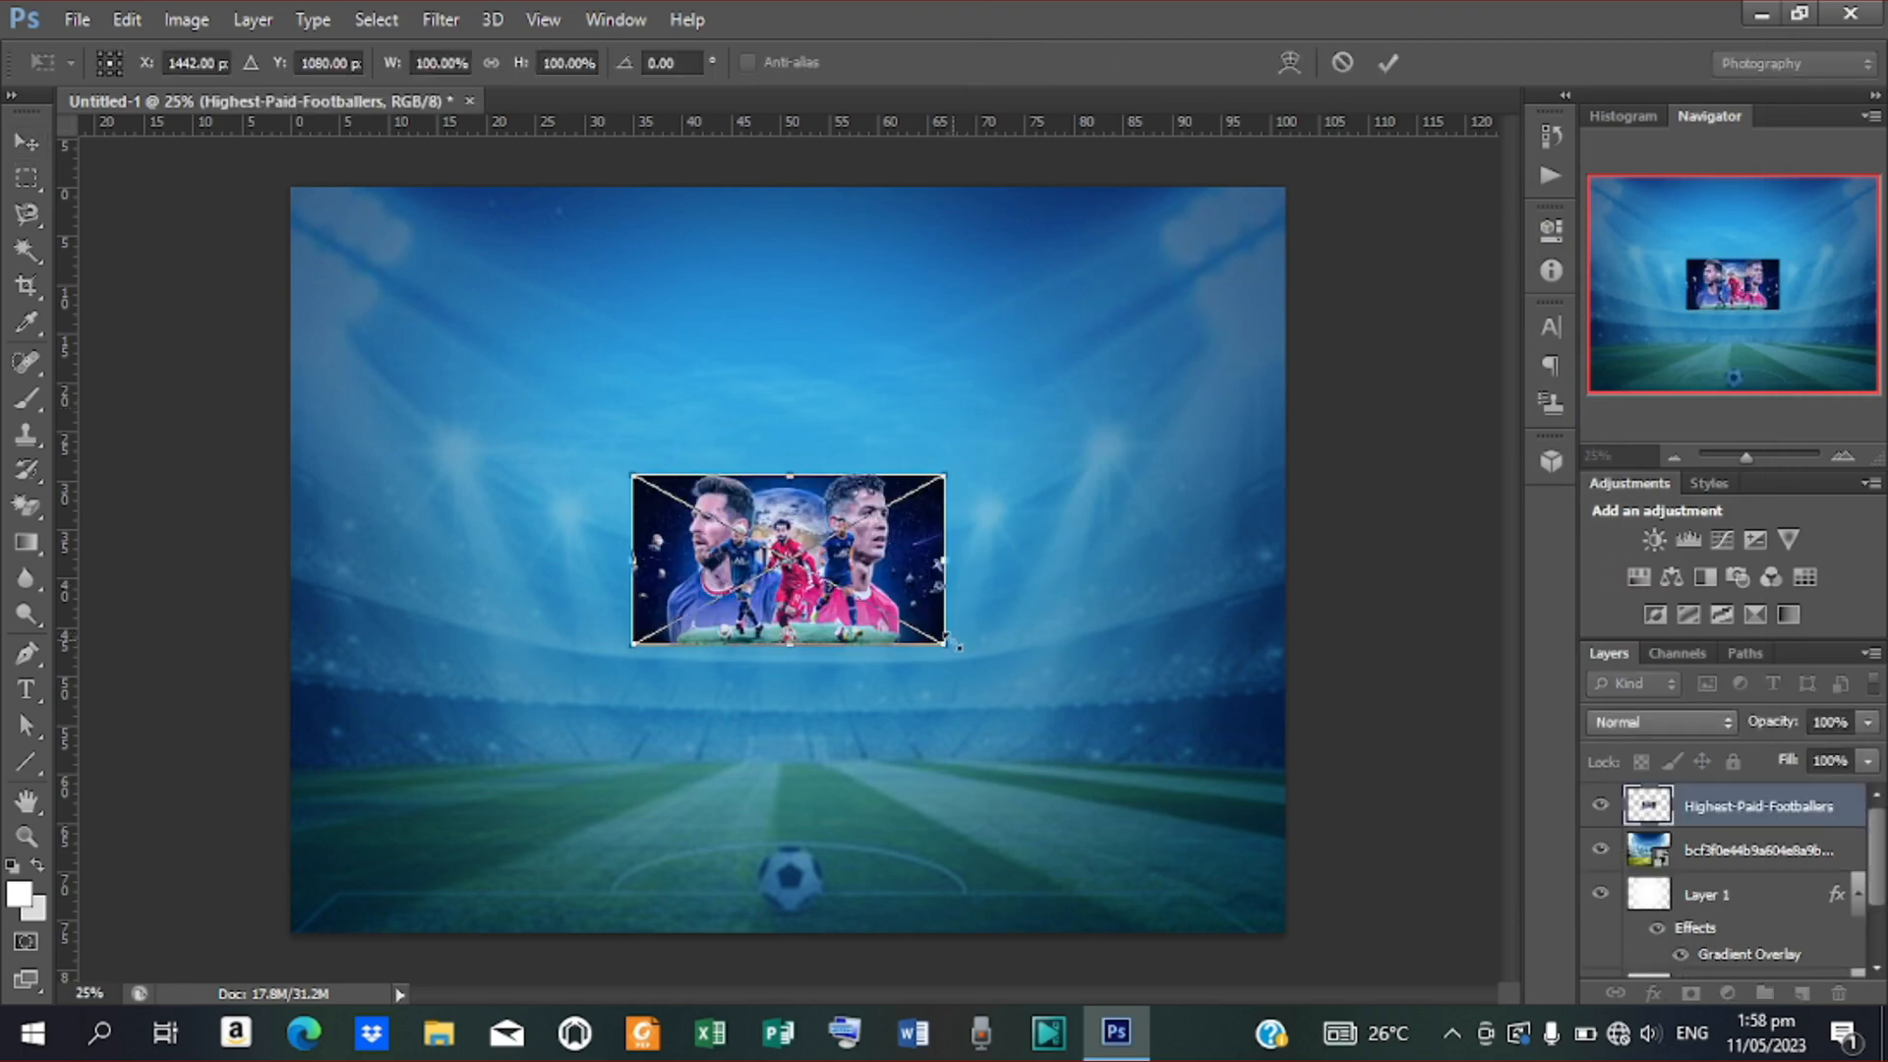
pyautogui.moveTo(955, 653); pyautogui.dragTo(1369, 819)
pyautogui.moveTo(1074, 646); pyautogui.dragTo(1085, 565)
pyautogui.press('Up')
pyautogui.press('Up')
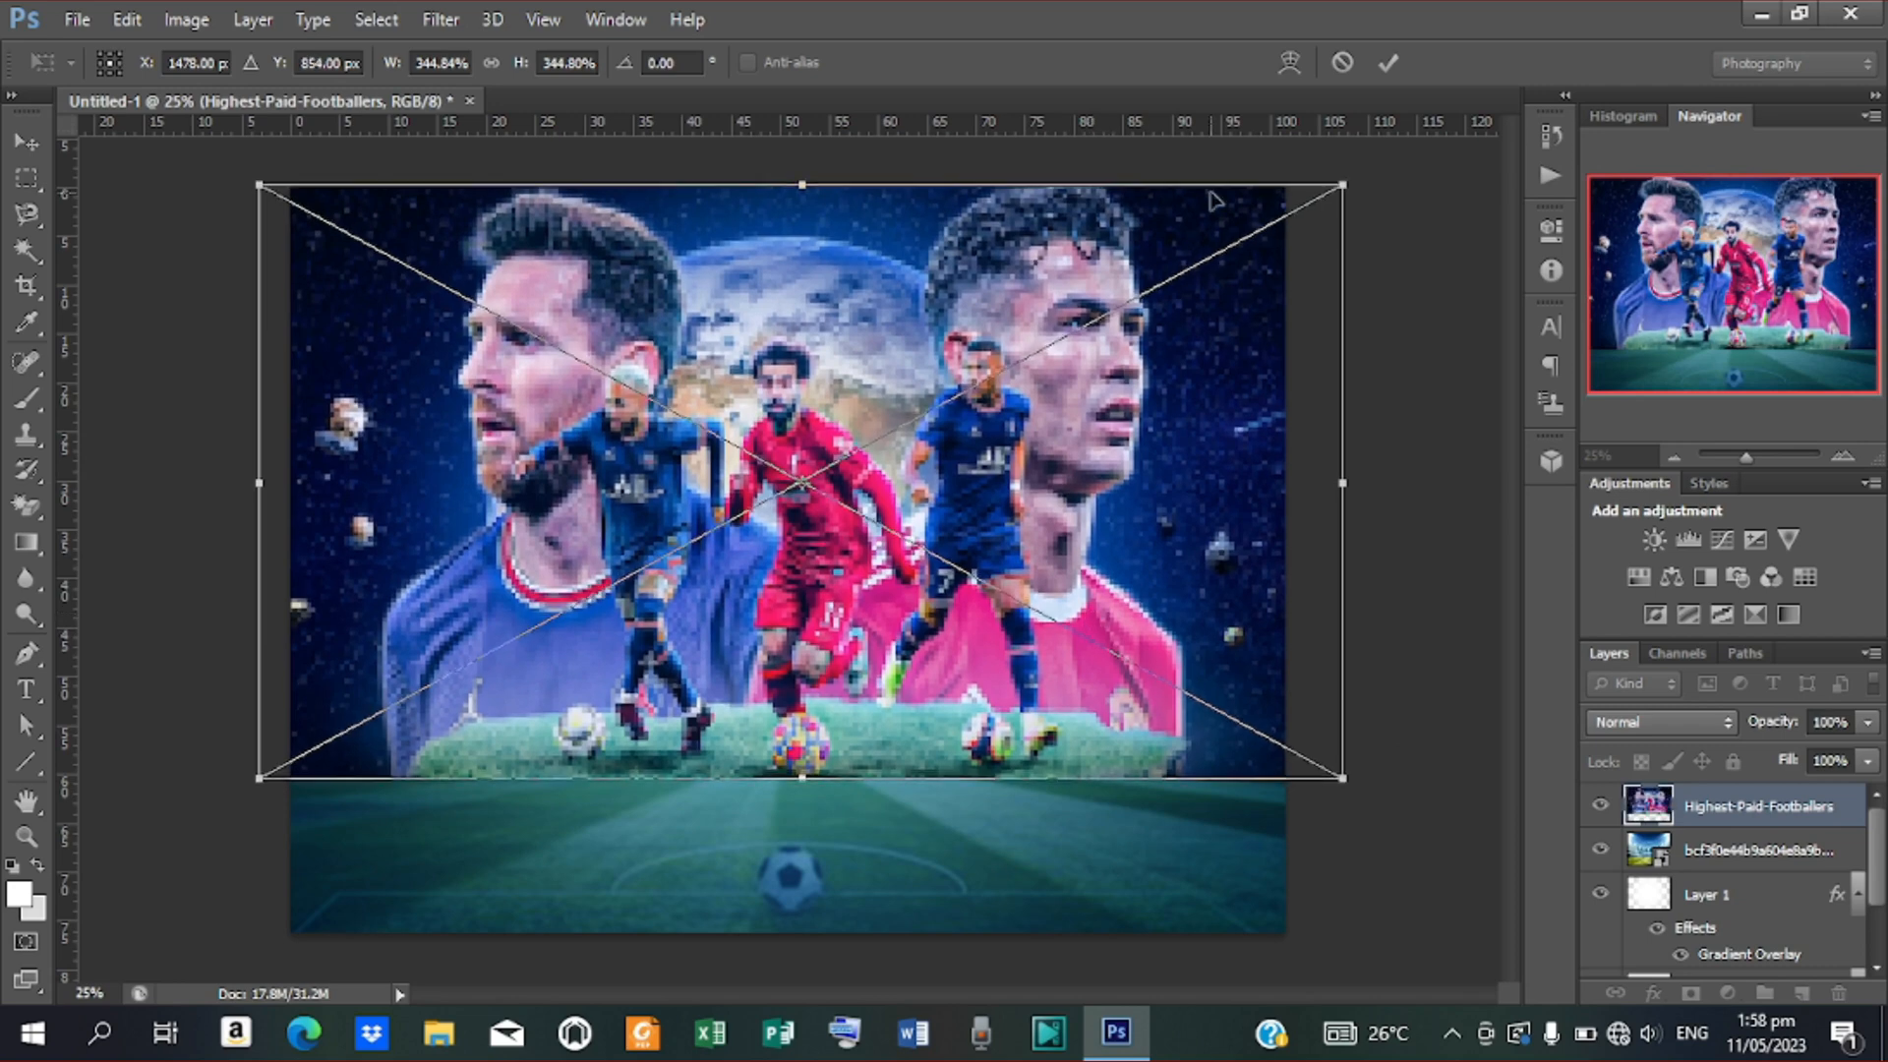
pyautogui.click(1386, 63)
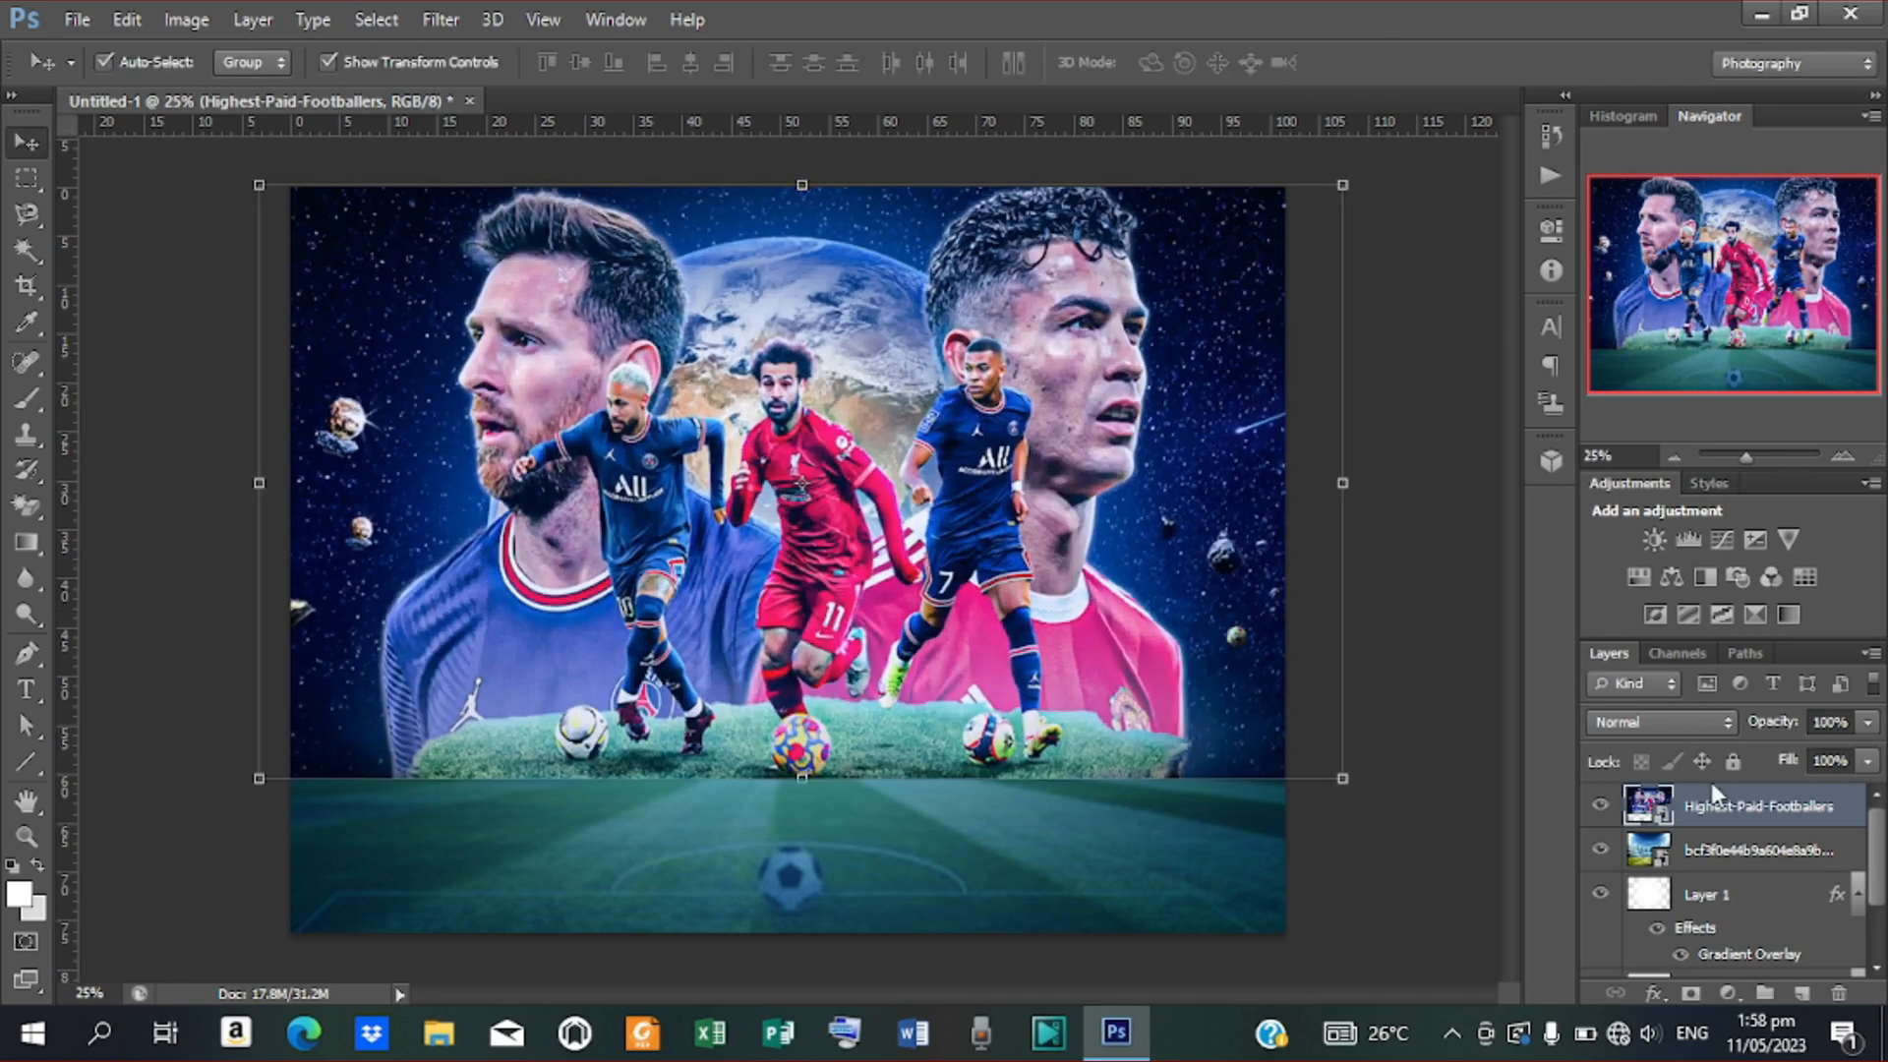
# Set the Highest-Paid-Footballers layer to Multiply blending at 30% opacity
pyautogui.click(1726, 724)
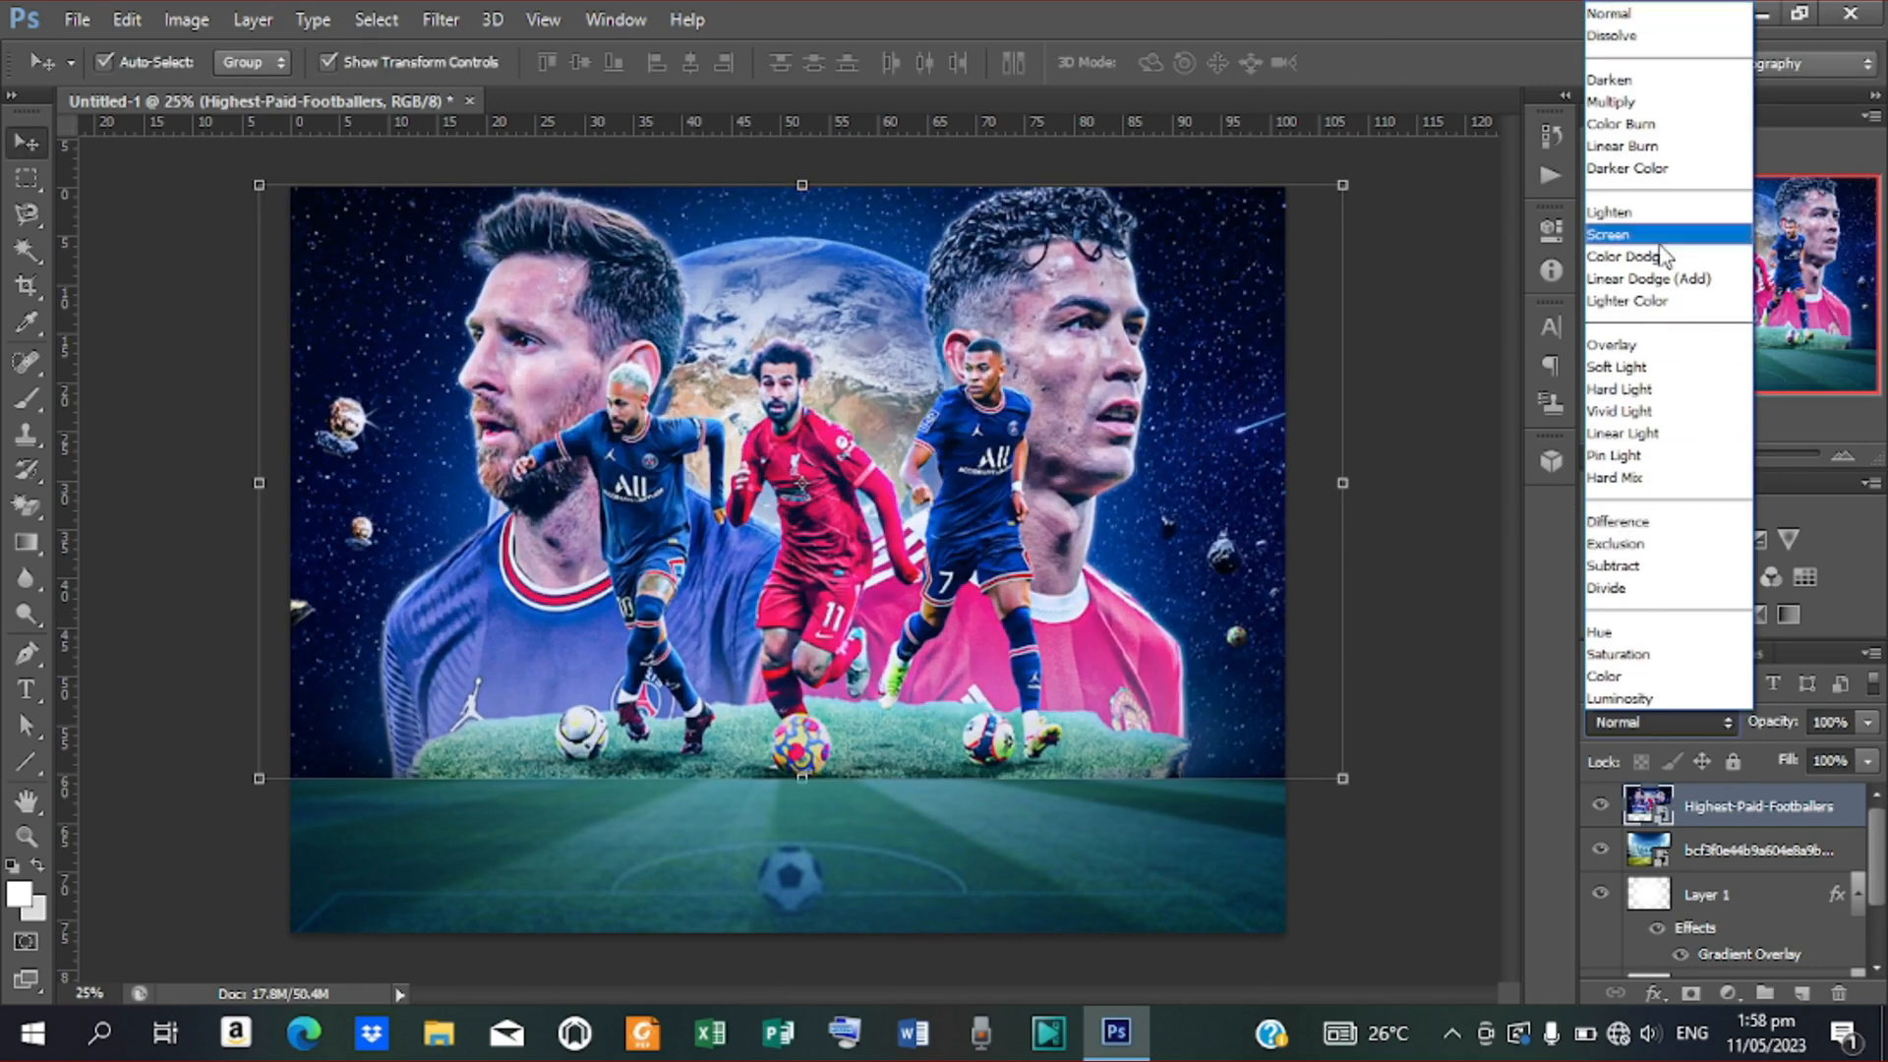
pyautogui.click(1579, 95)
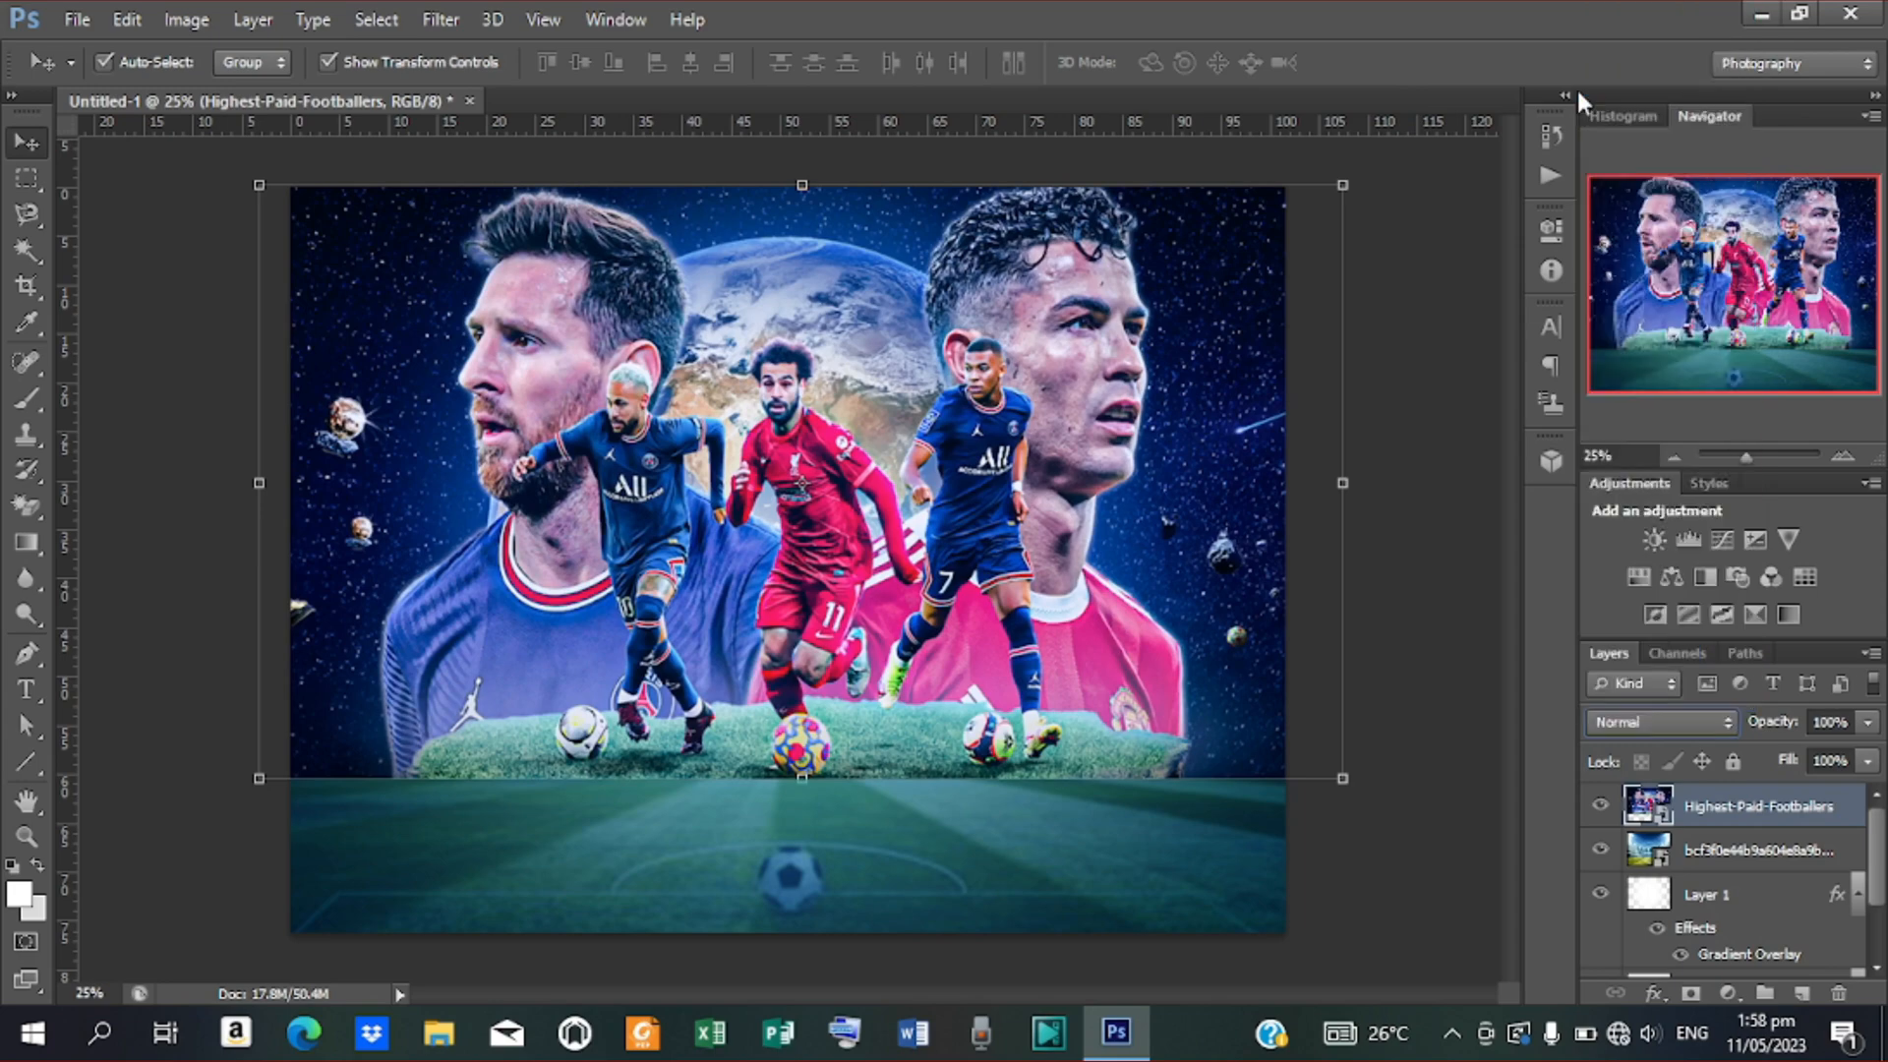
pyautogui.click(1731, 733)
pyautogui.click(1628, 102)
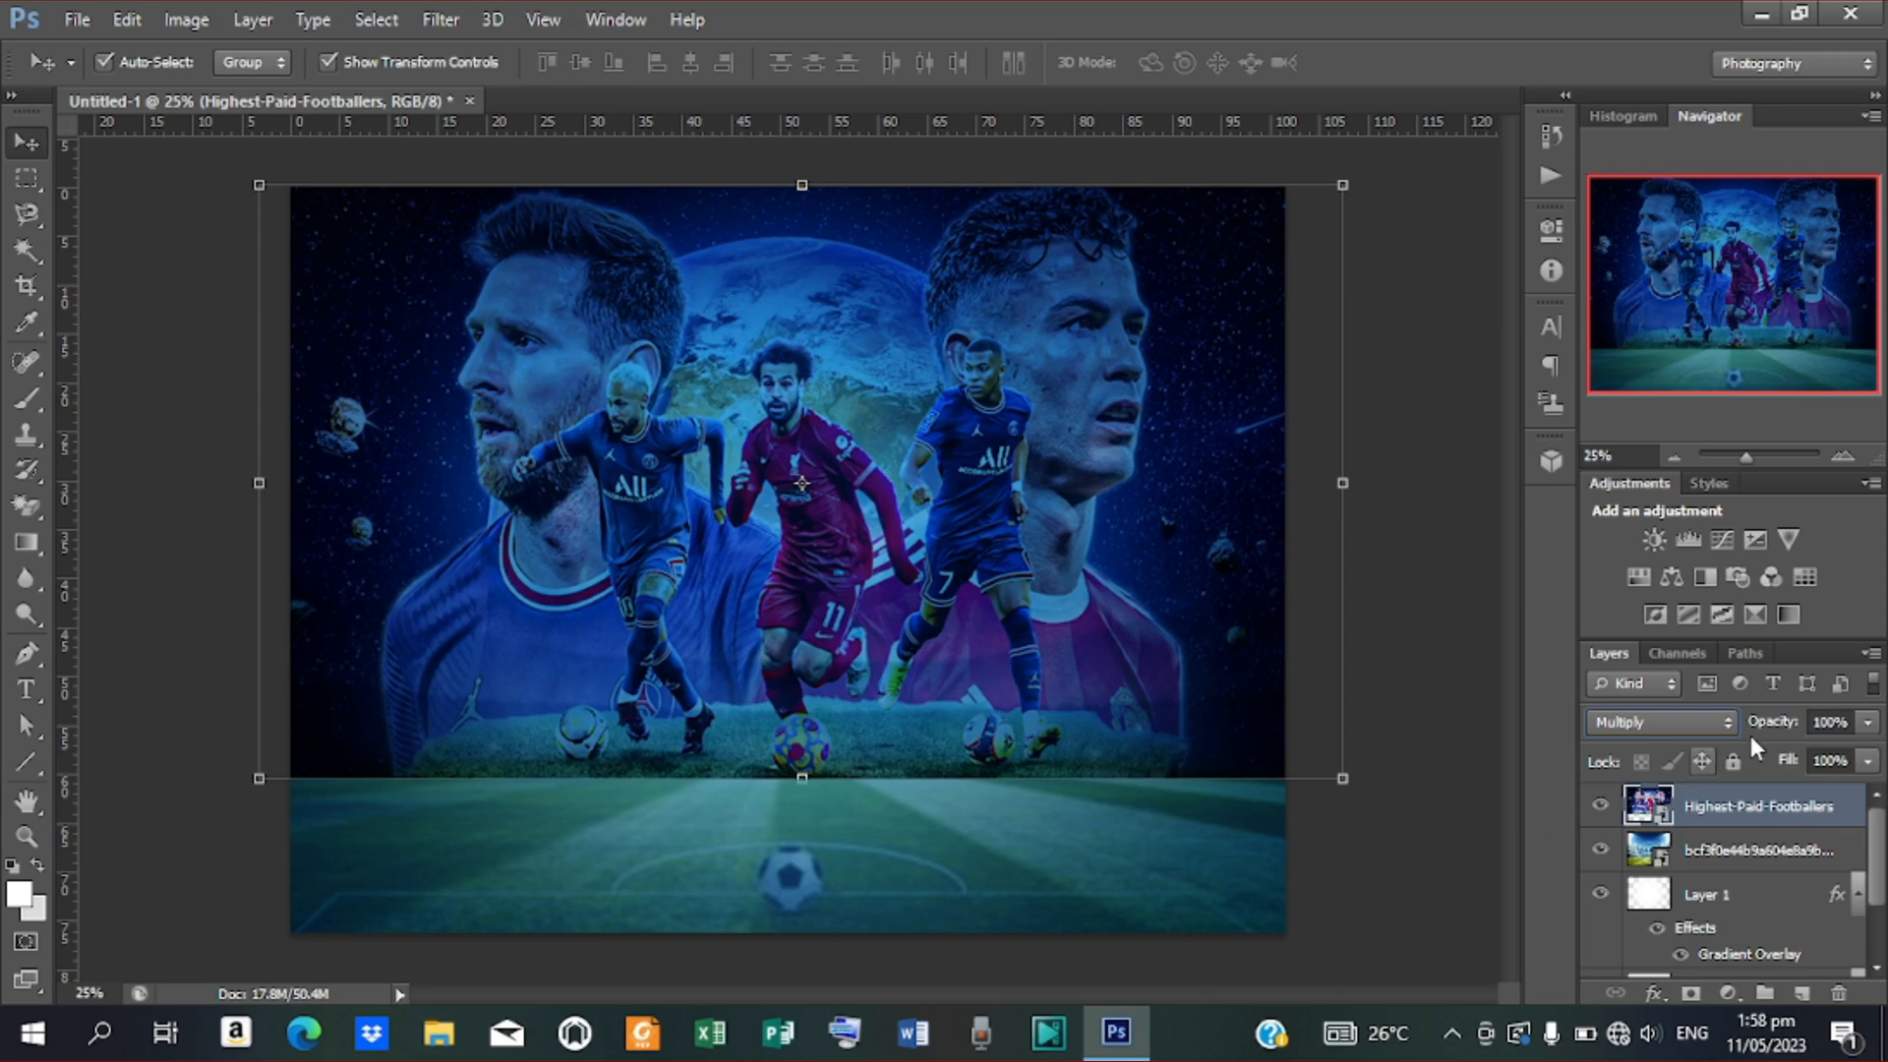
pyautogui.moveTo(1799, 729); pyautogui.dragTo(1702, 760)
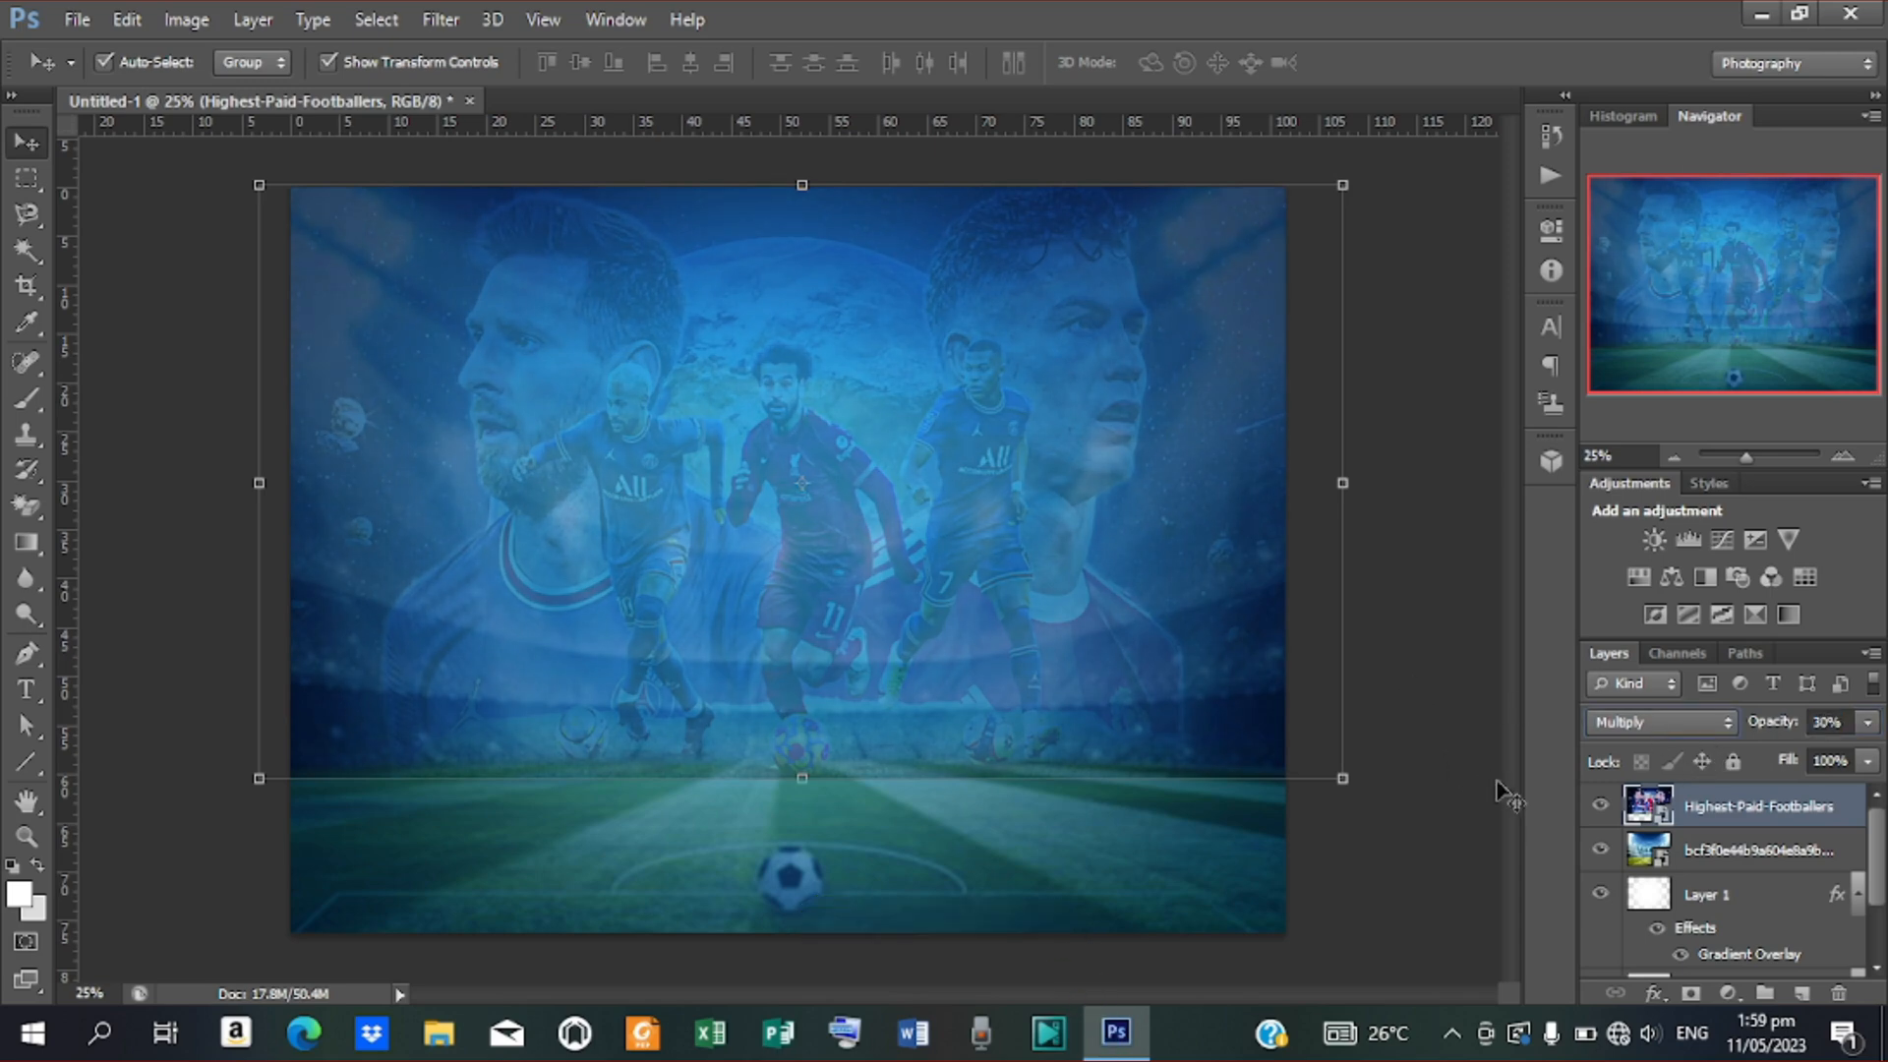
# Add a layer mask to the footballers layer and paint it black over the lower pitch with an 800 px brush
pyautogui.click(1691, 993)
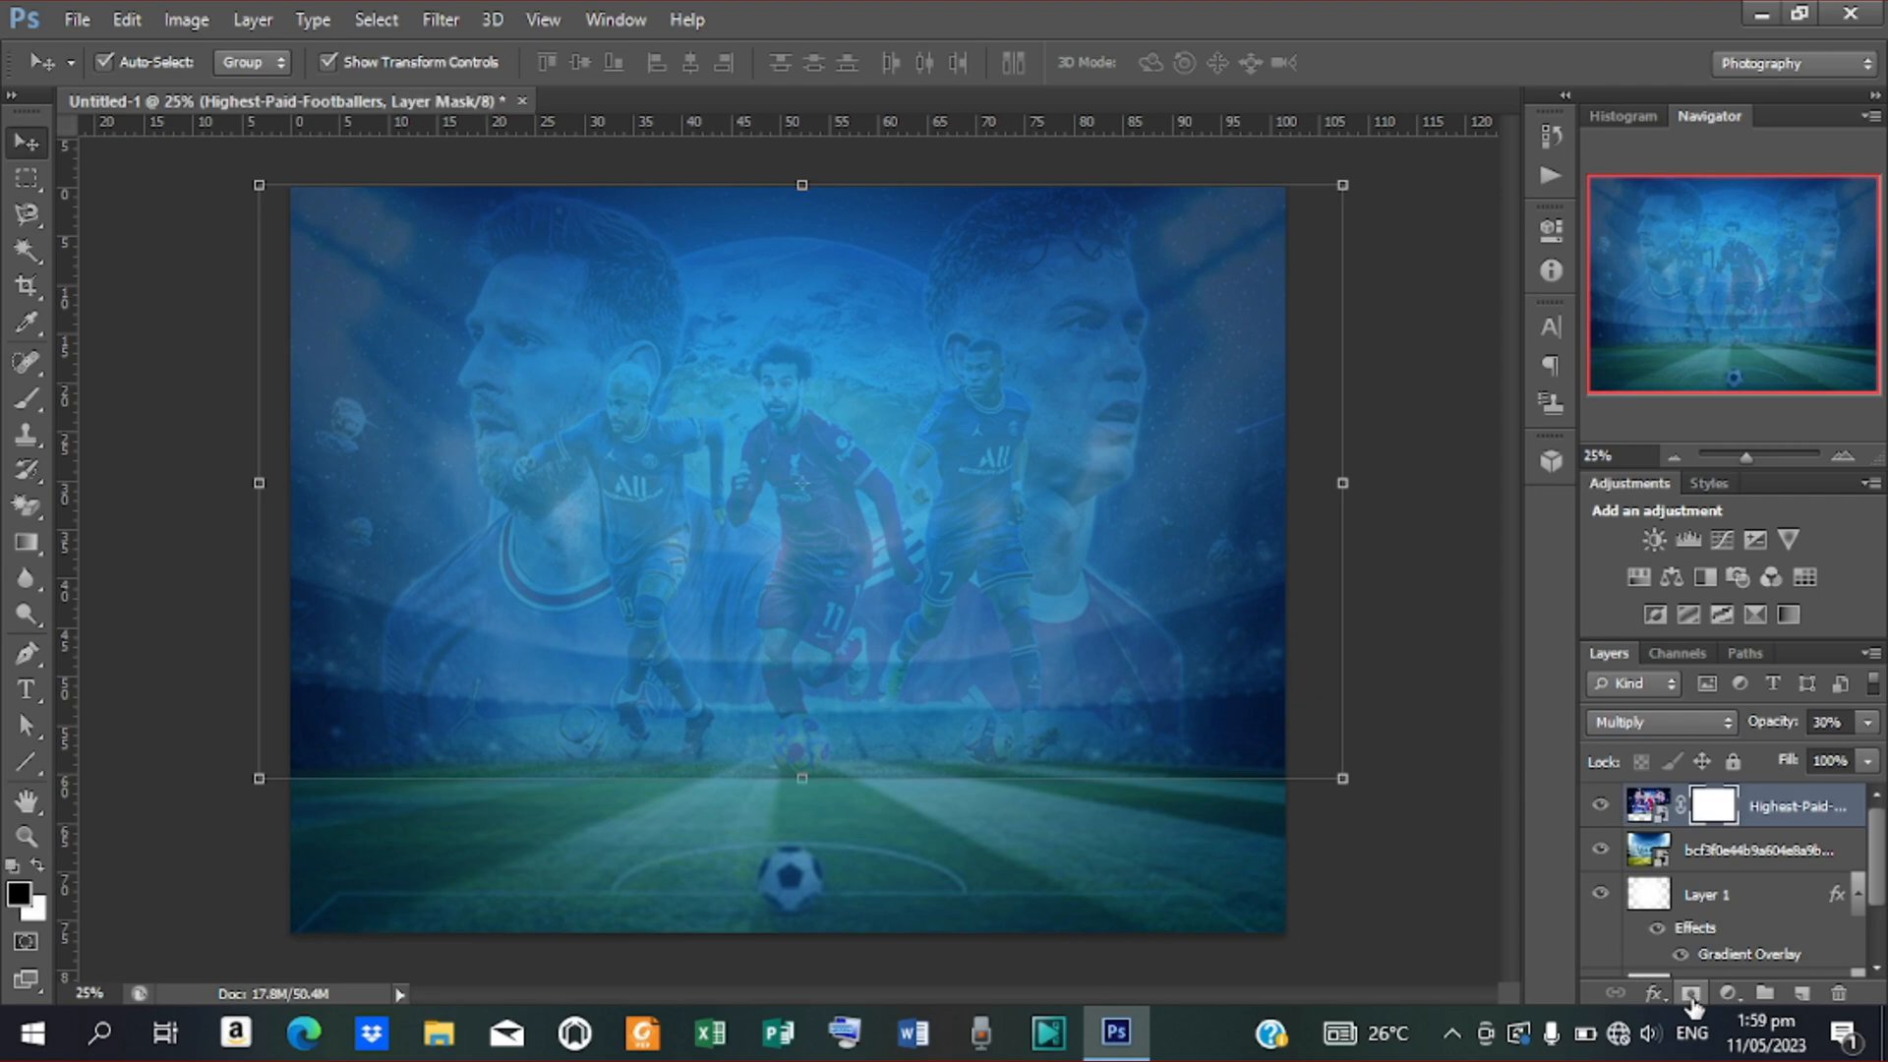
pyautogui.click(43, 399)
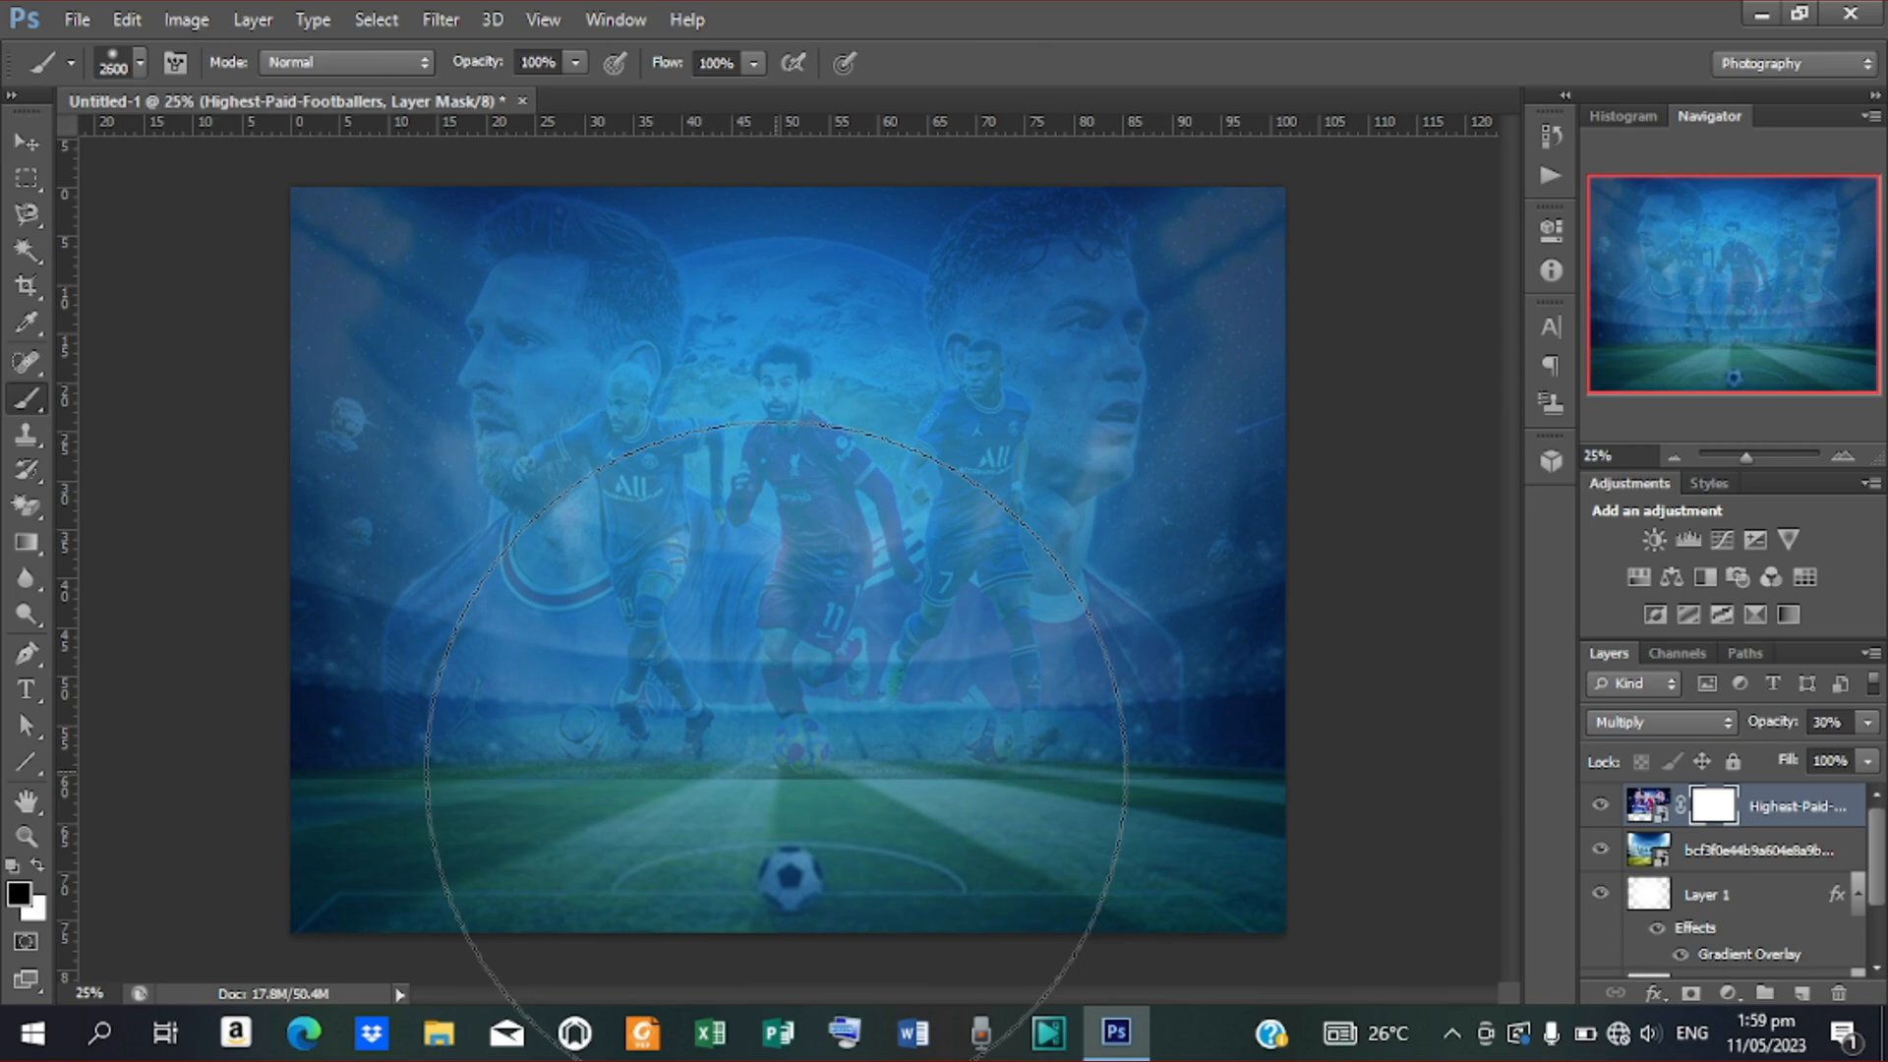
pyautogui.press('[')
pyautogui.press('[')
pyautogui.press('[')
pyautogui.press('[')
pyautogui.press('[')
pyautogui.press('[')
pyautogui.press('[')
pyautogui.press('[')
pyautogui.press('[')
pyautogui.press('[')
pyautogui.press('[')
pyautogui.press('[')
pyautogui.press('[')
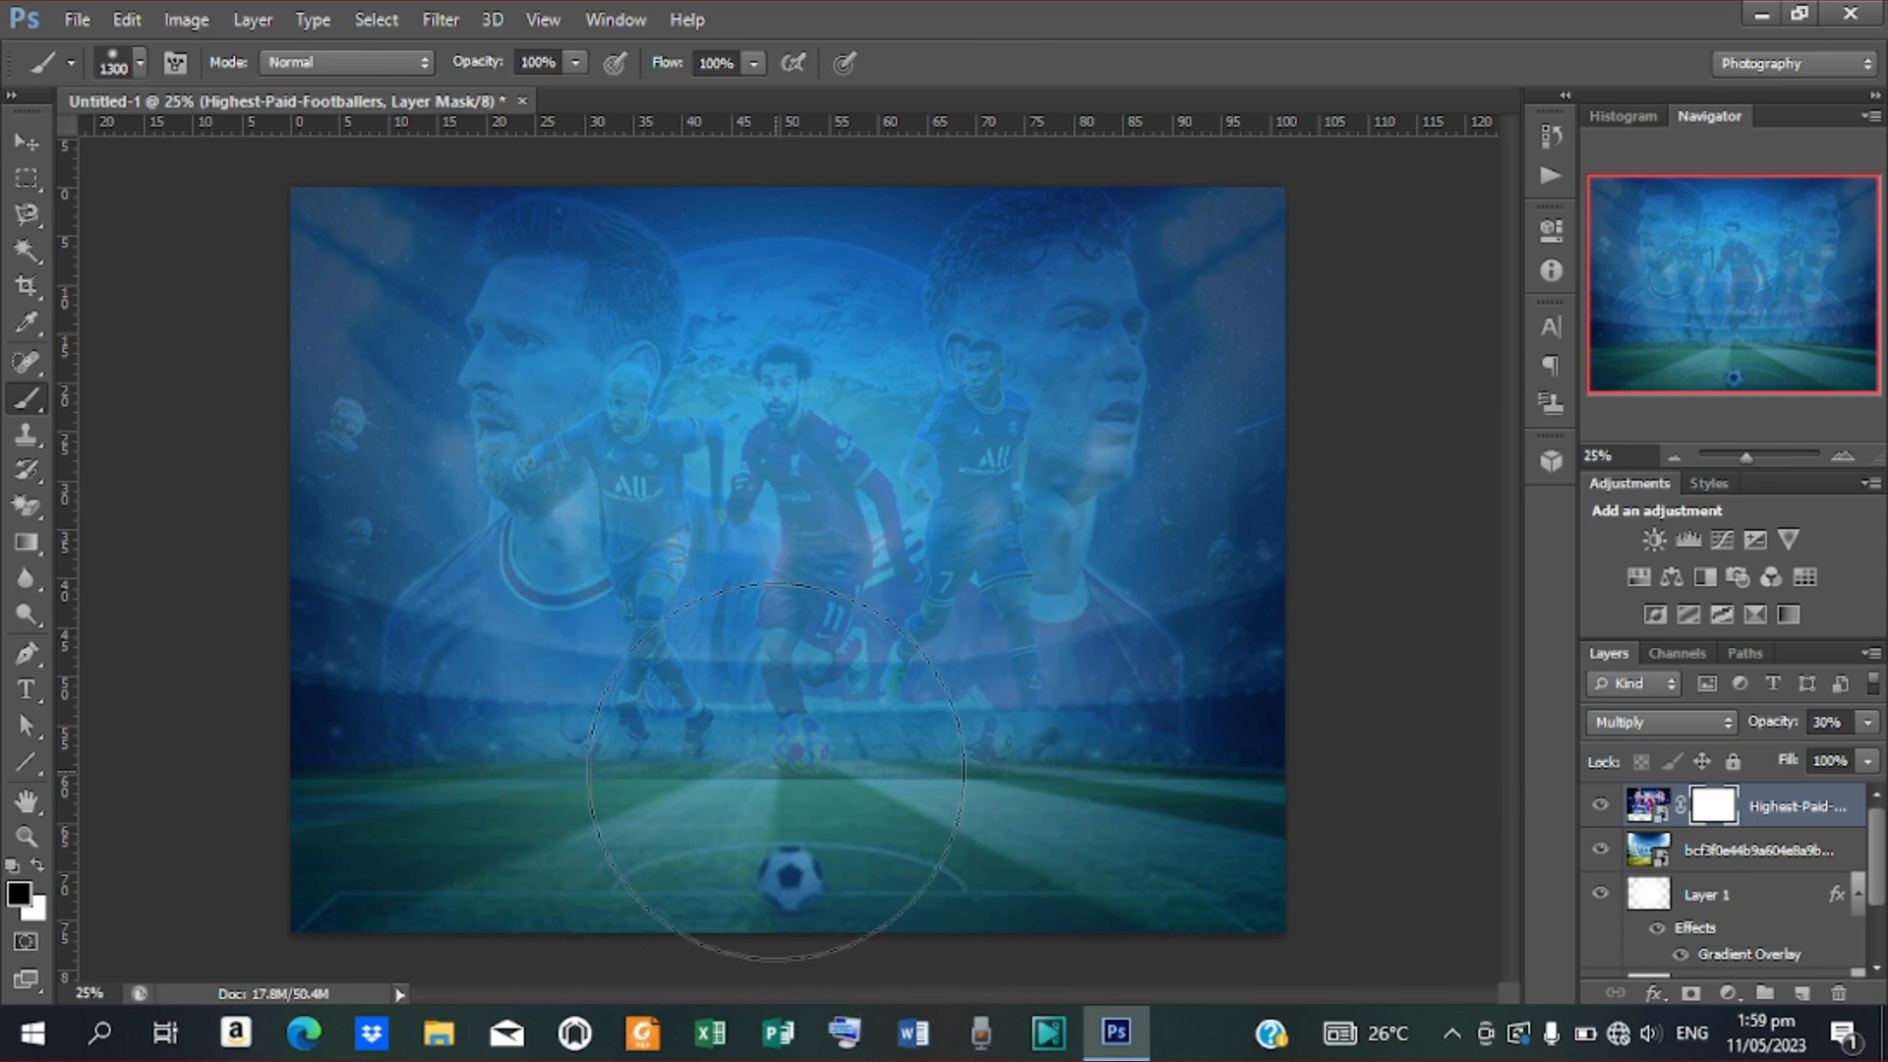
pyautogui.press('[')
pyautogui.press('[')
pyautogui.press('[')
pyautogui.press('[')
pyautogui.press('[')
pyautogui.press('[')
pyautogui.press('[')
pyautogui.press('[')
pyautogui.press('[')
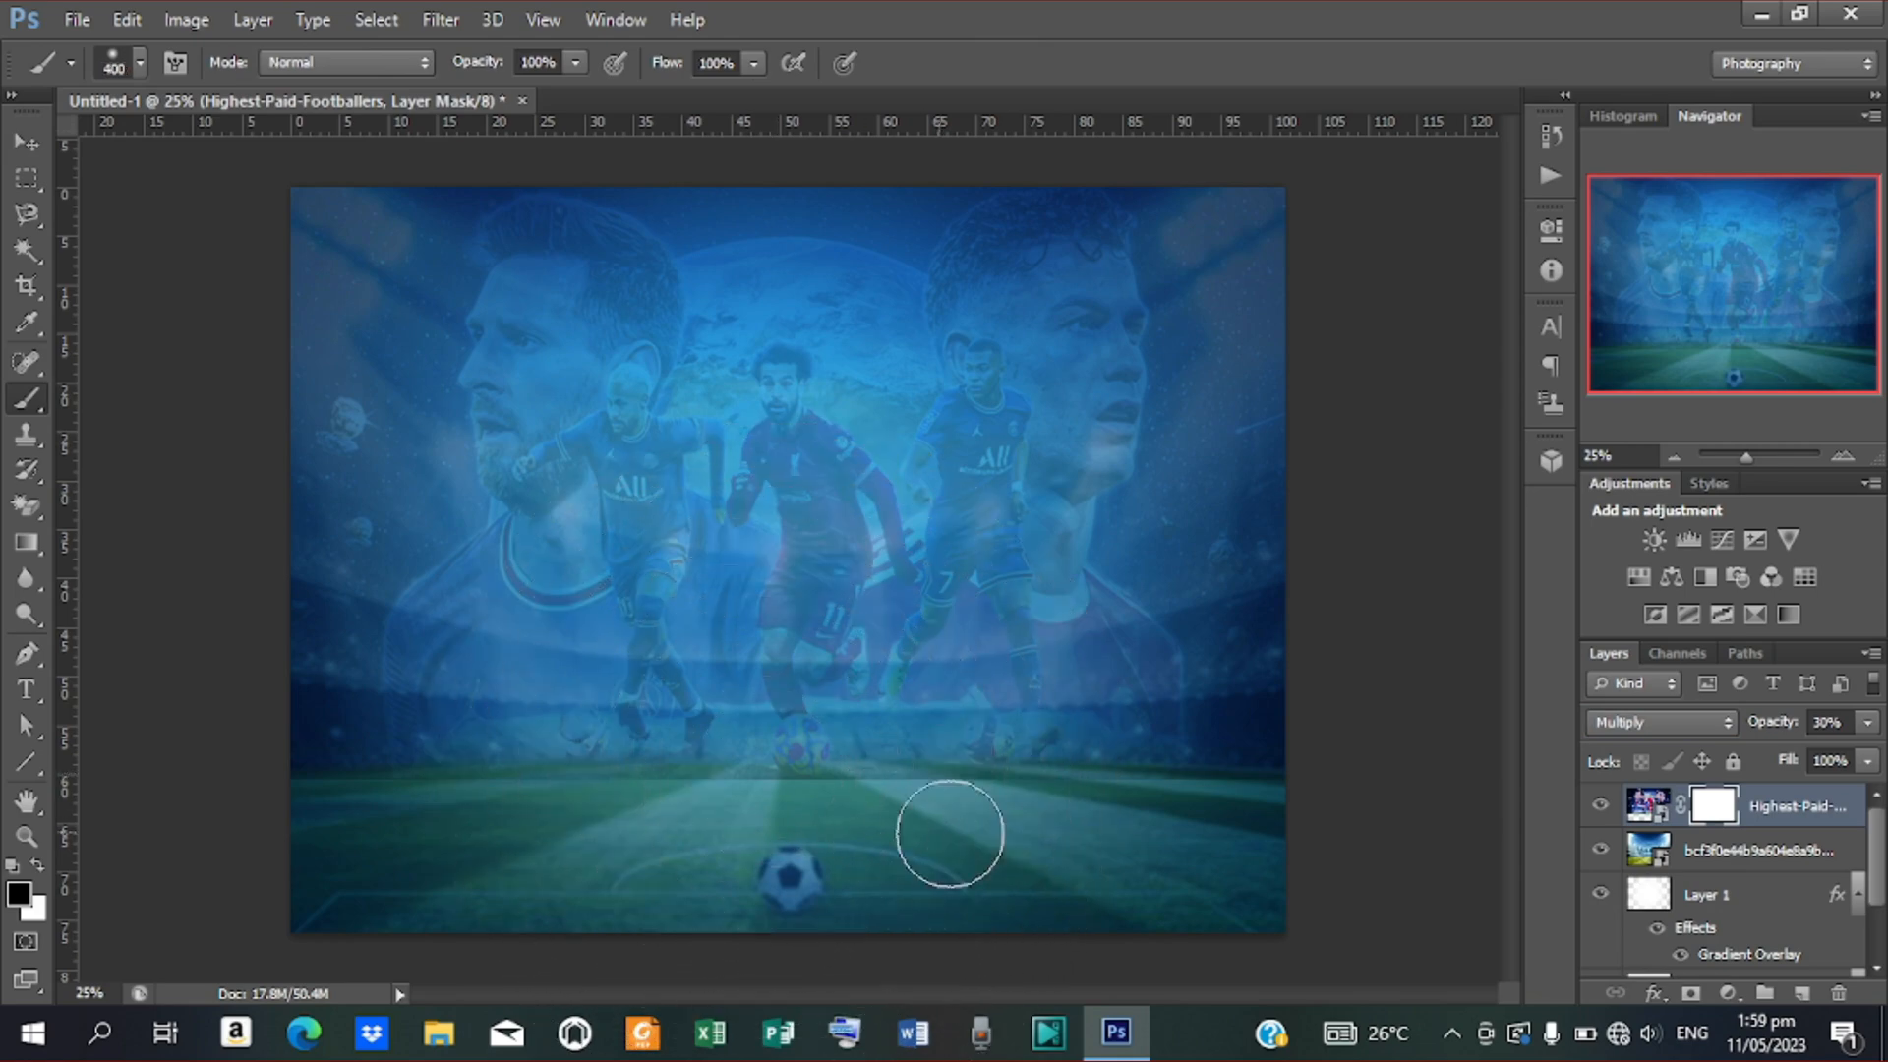
pyautogui.press(']')
pyautogui.press(']')
pyautogui.press(']')
pyautogui.press(']')
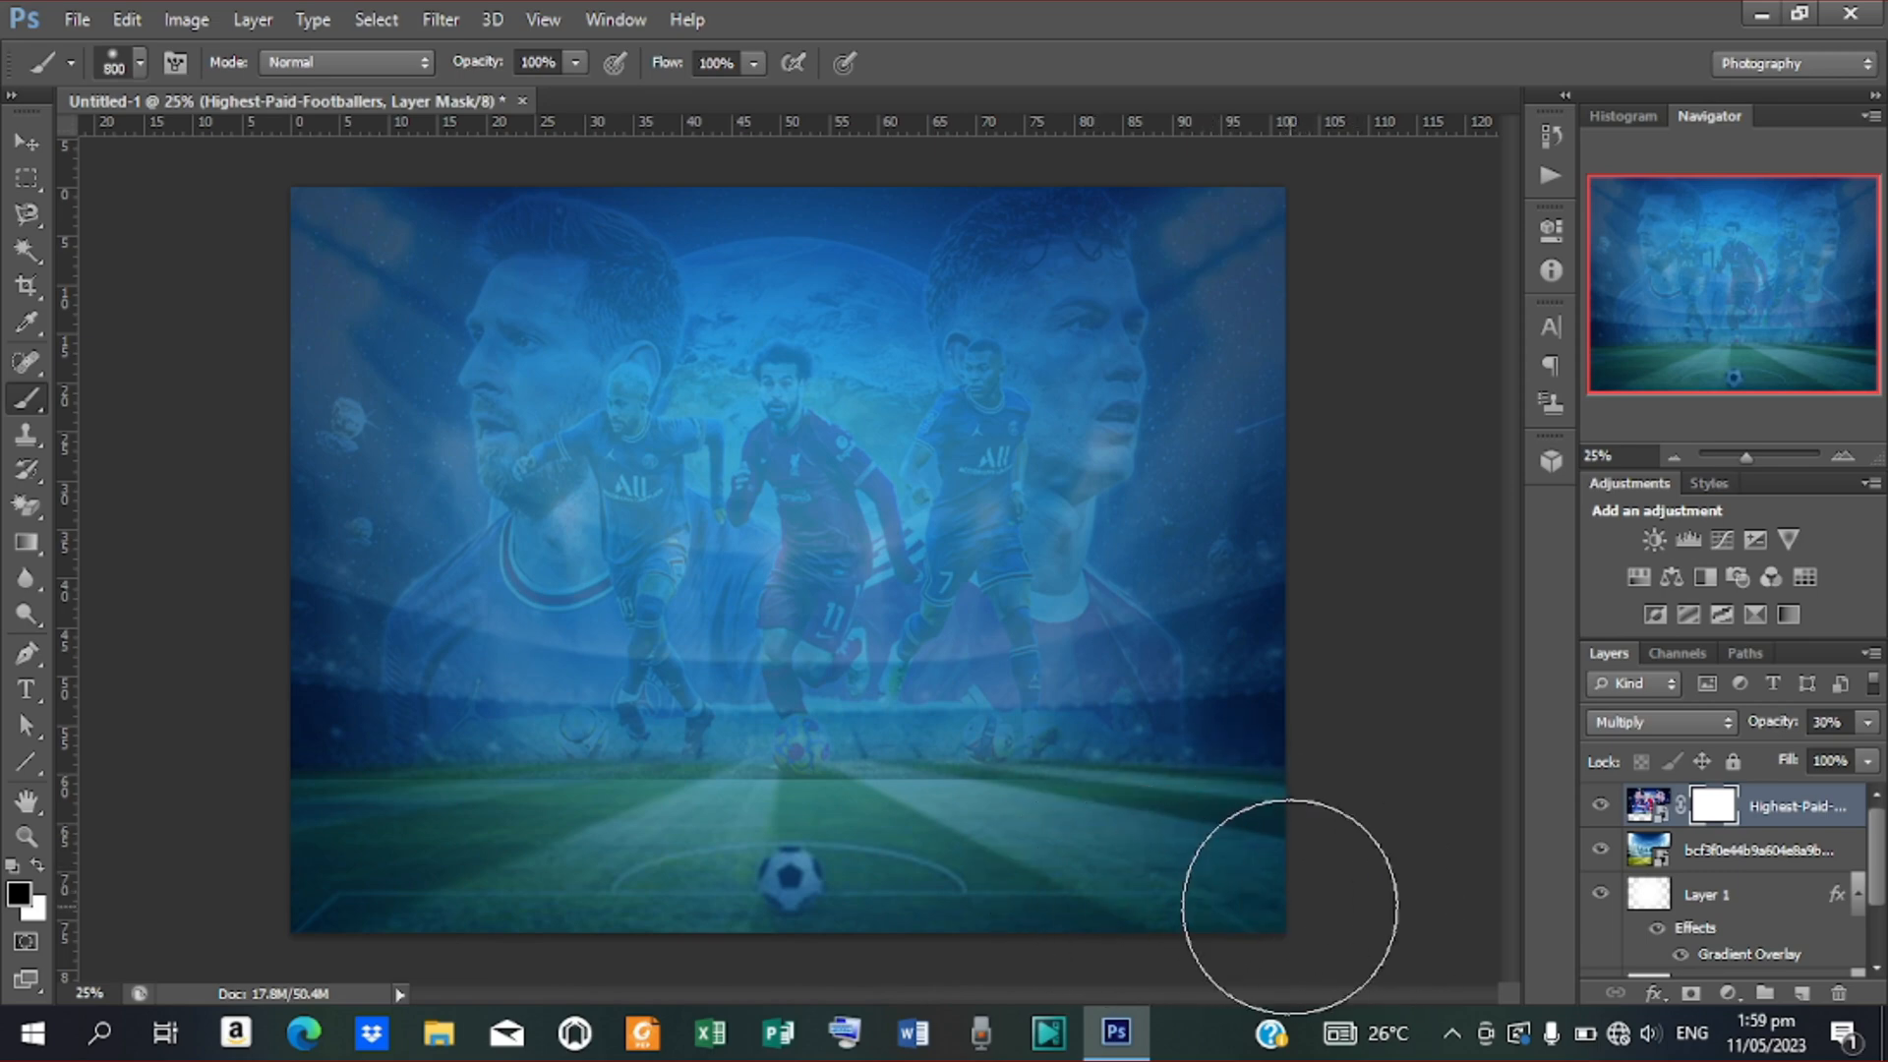
pyautogui.moveTo(1289, 906)
pyautogui.mouseDown()
pyautogui.moveTo(923, 932)
pyautogui.moveTo(502, 873)
pyautogui.moveTo(338, 876)
pyautogui.moveTo(548, 914)
pyautogui.moveTo(225, 883)
pyautogui.moveTo(1181, 948)
pyautogui.moveTo(1234, 930)
pyautogui.mouseUp()
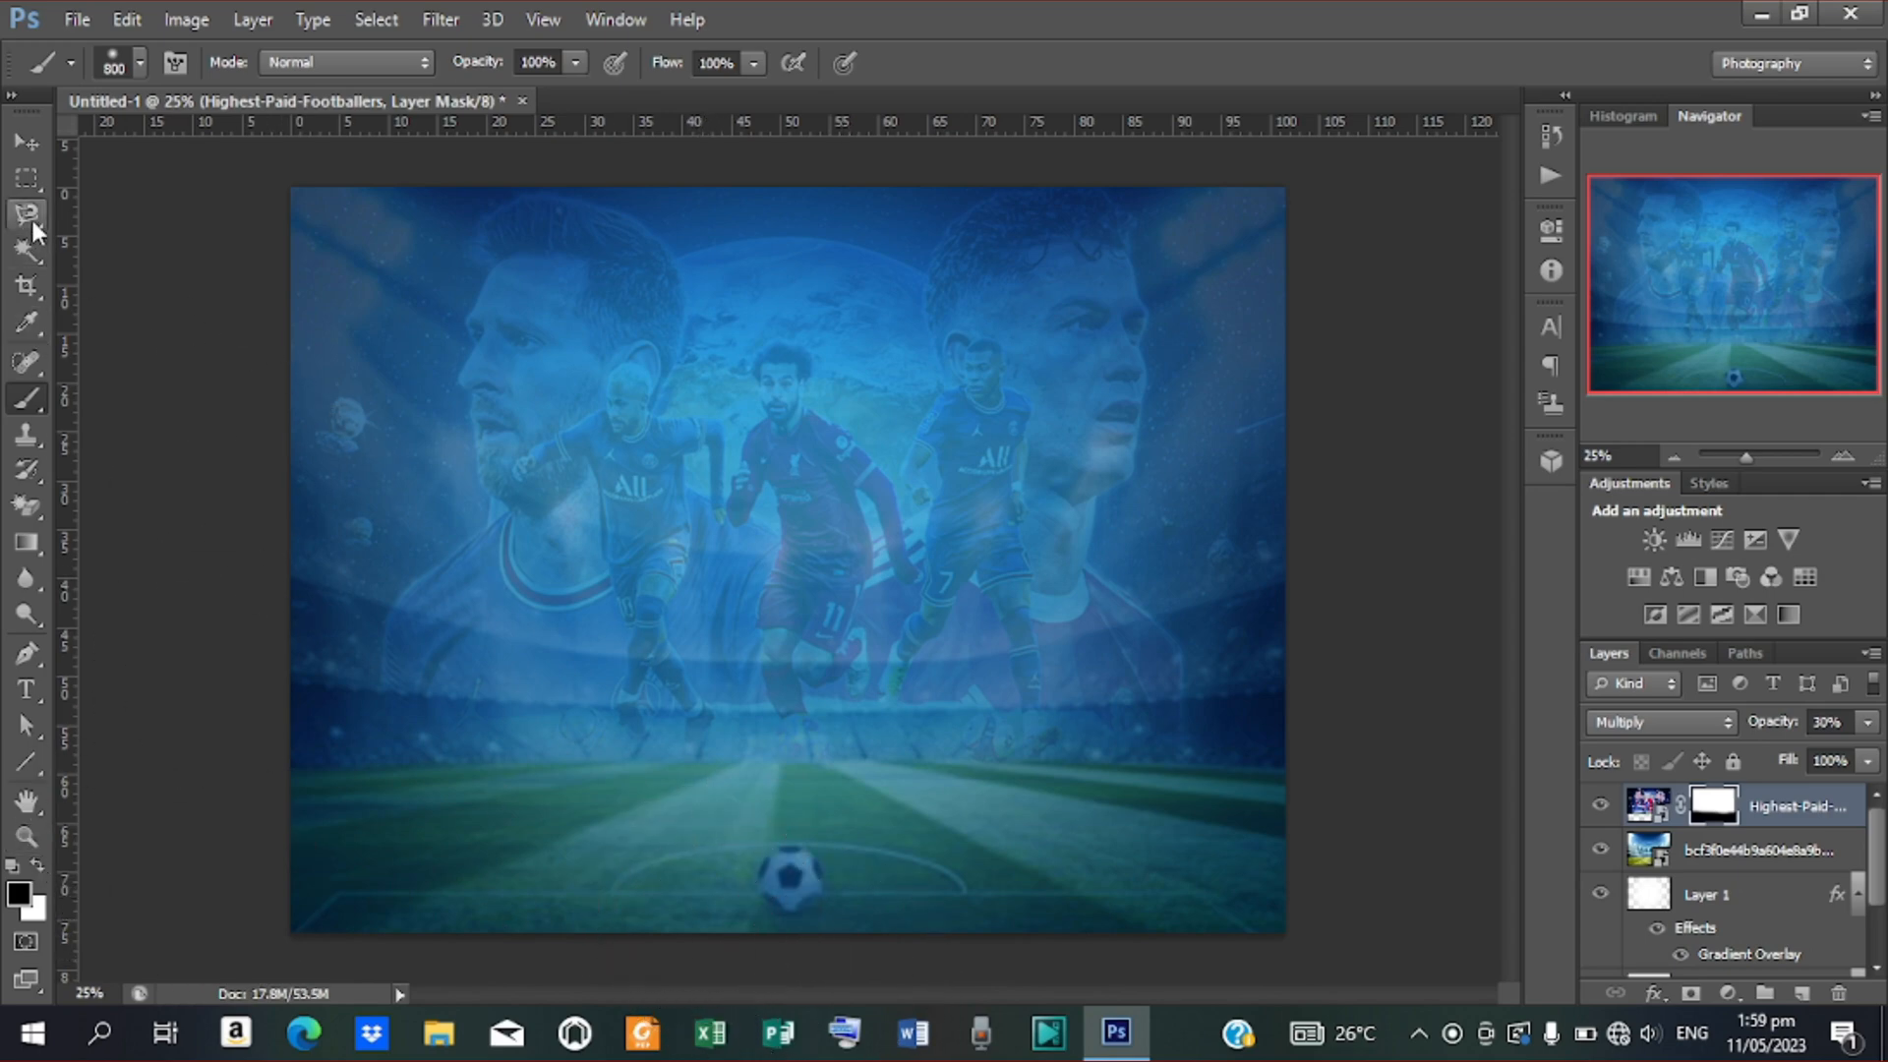
pyautogui.click(27, 143)
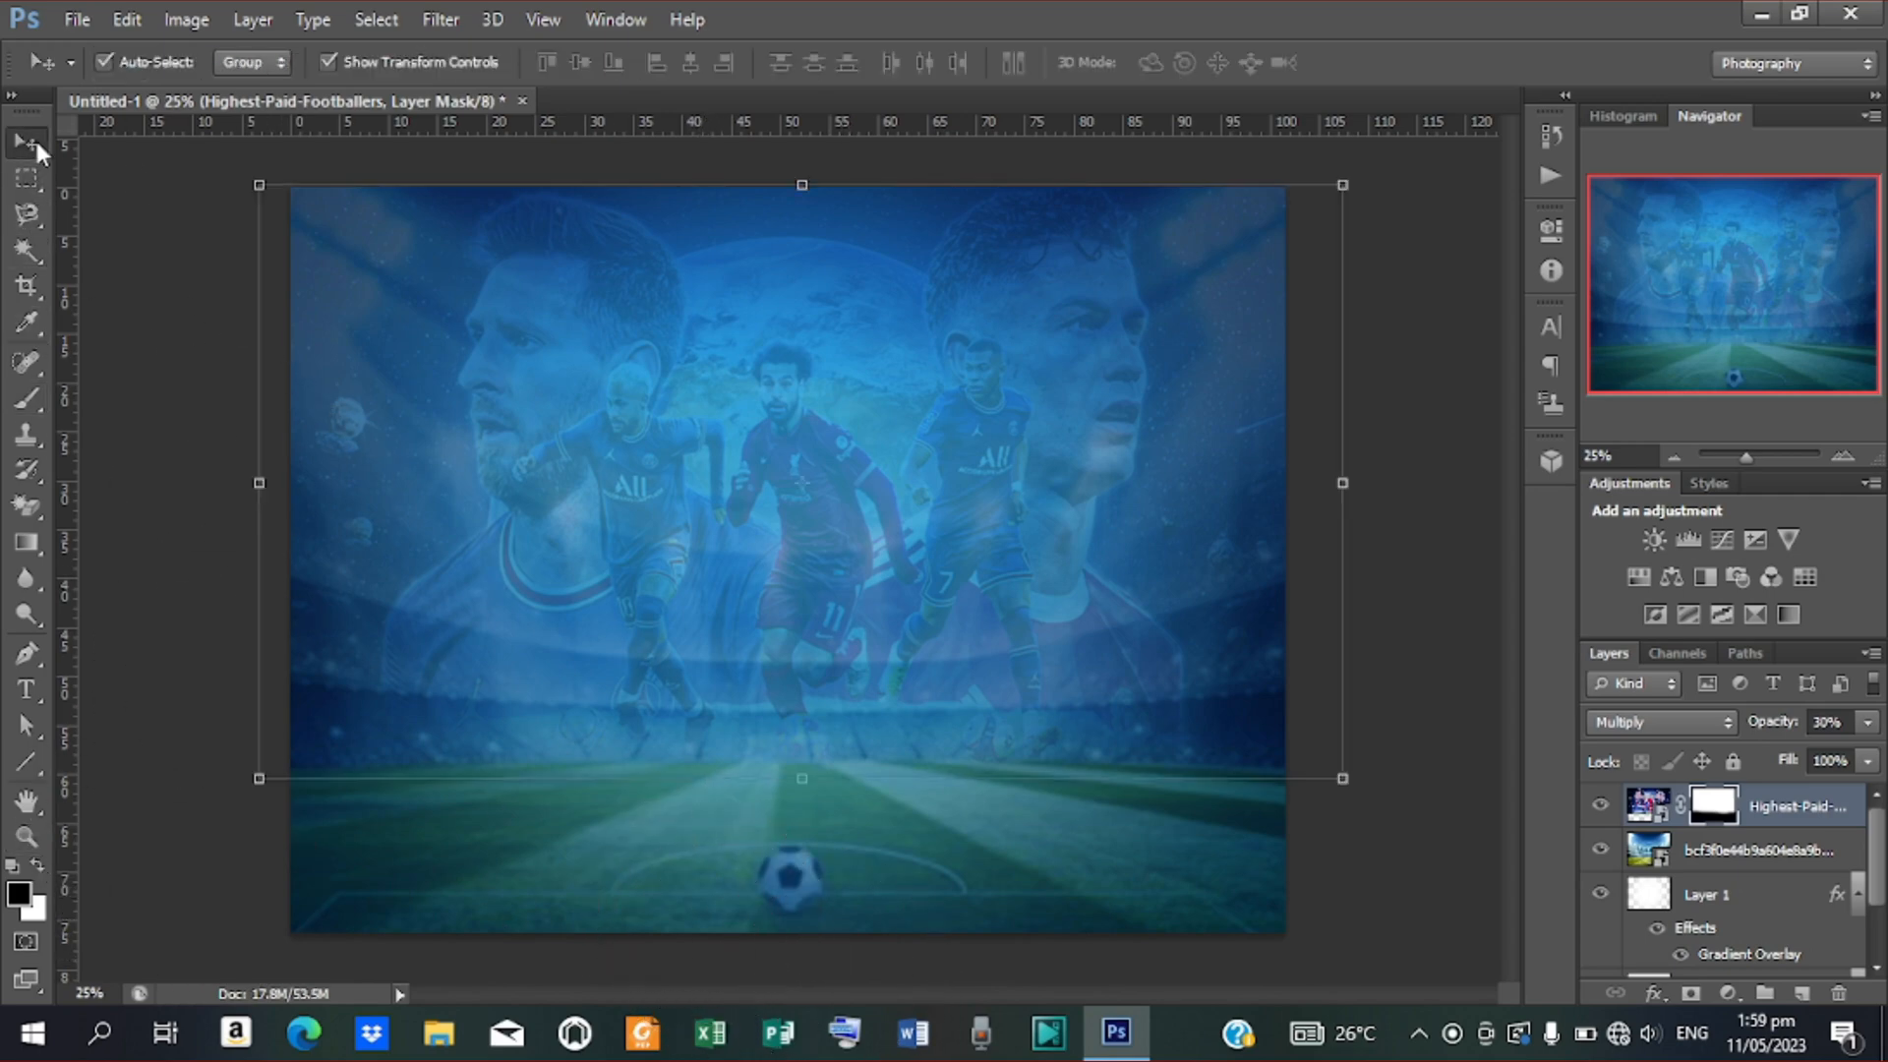
# Lower the Highest-Paid-Footballers layer's opacity from 30% to about 24%
pyautogui.click(1416, 477)
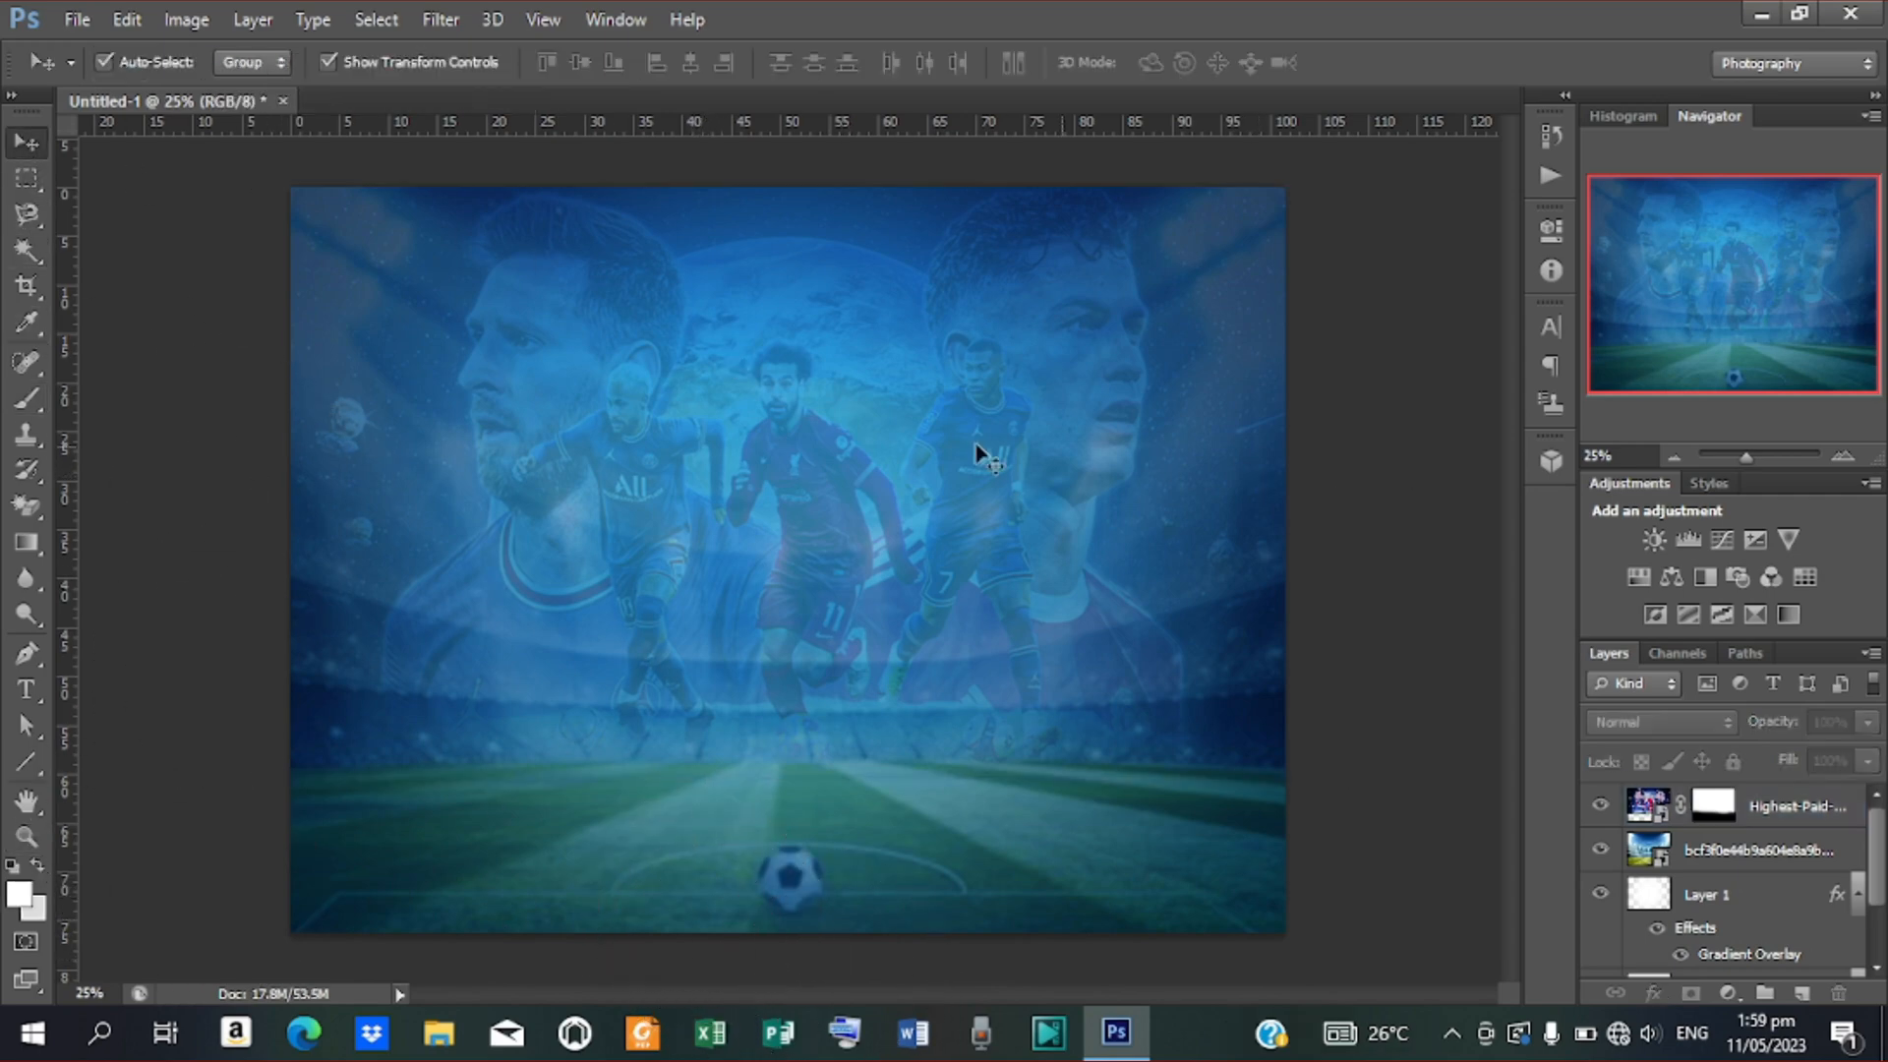
pyautogui.click(840, 495)
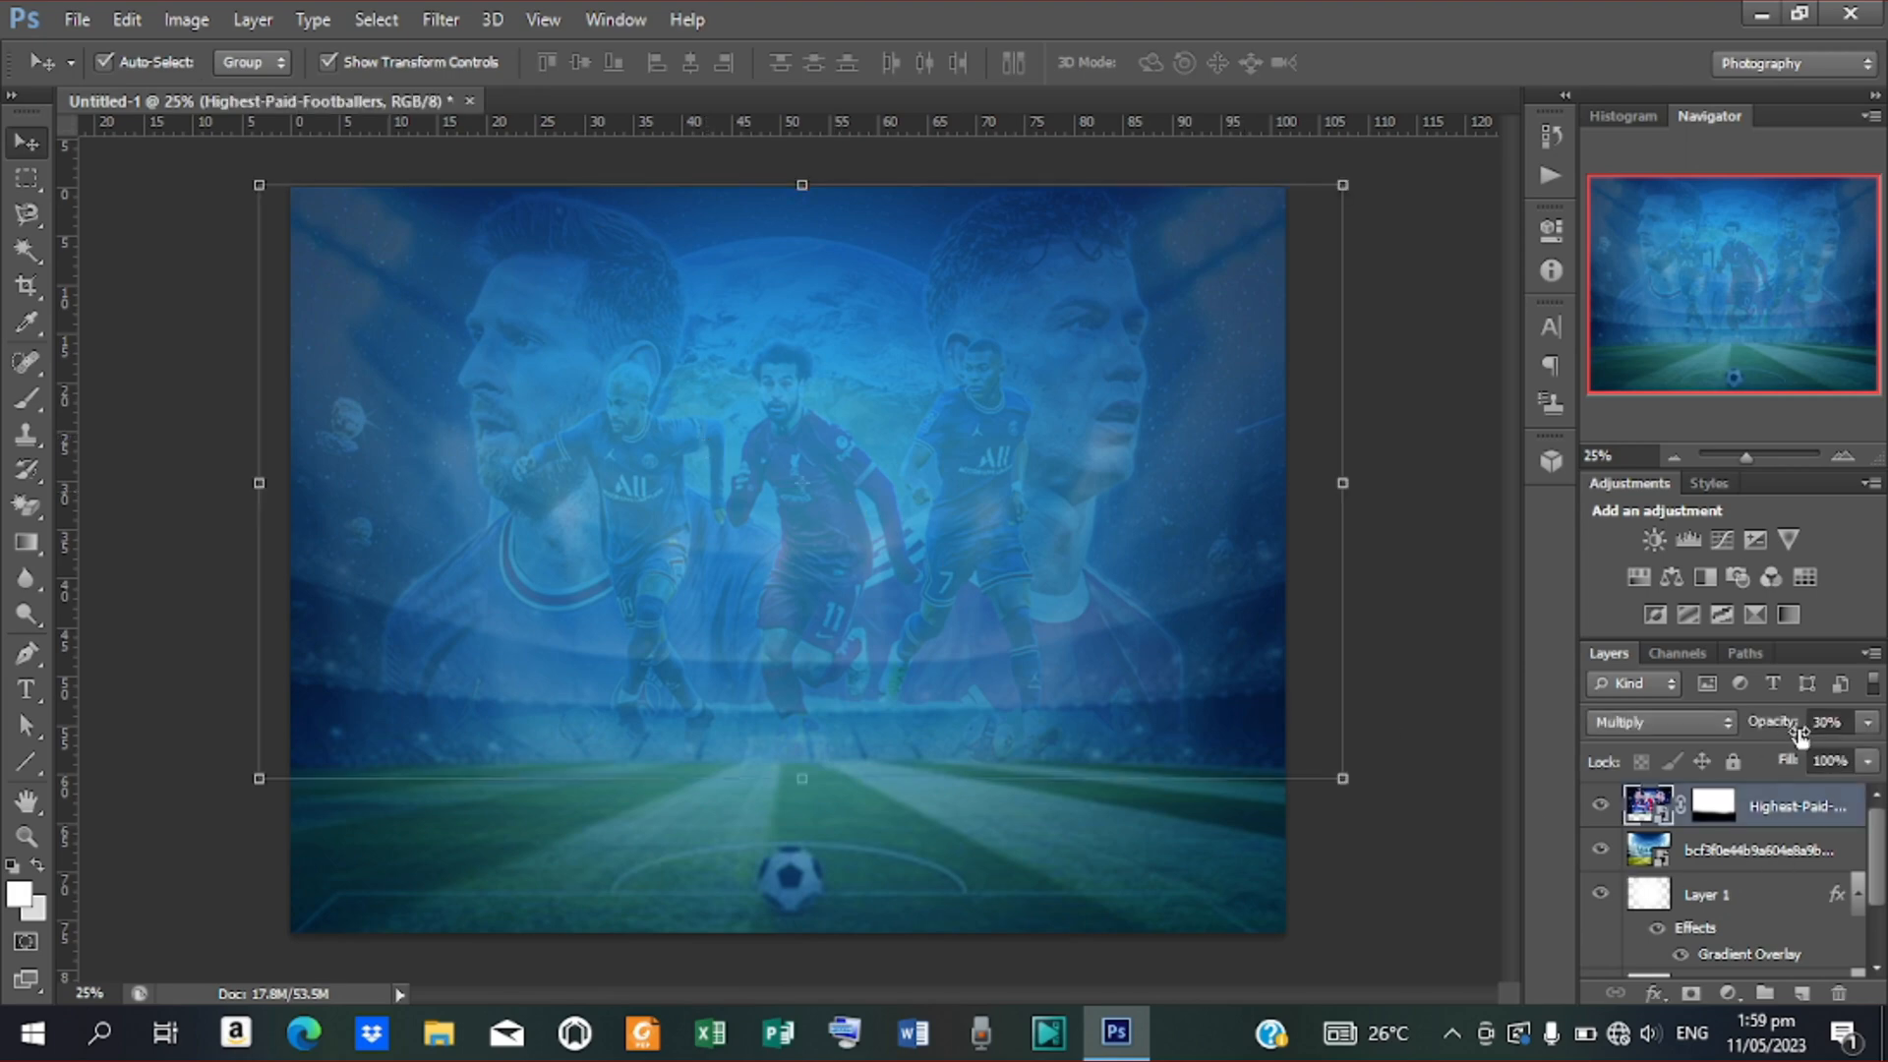
pyautogui.moveTo(1795, 728); pyautogui.dragTo(1782, 729)
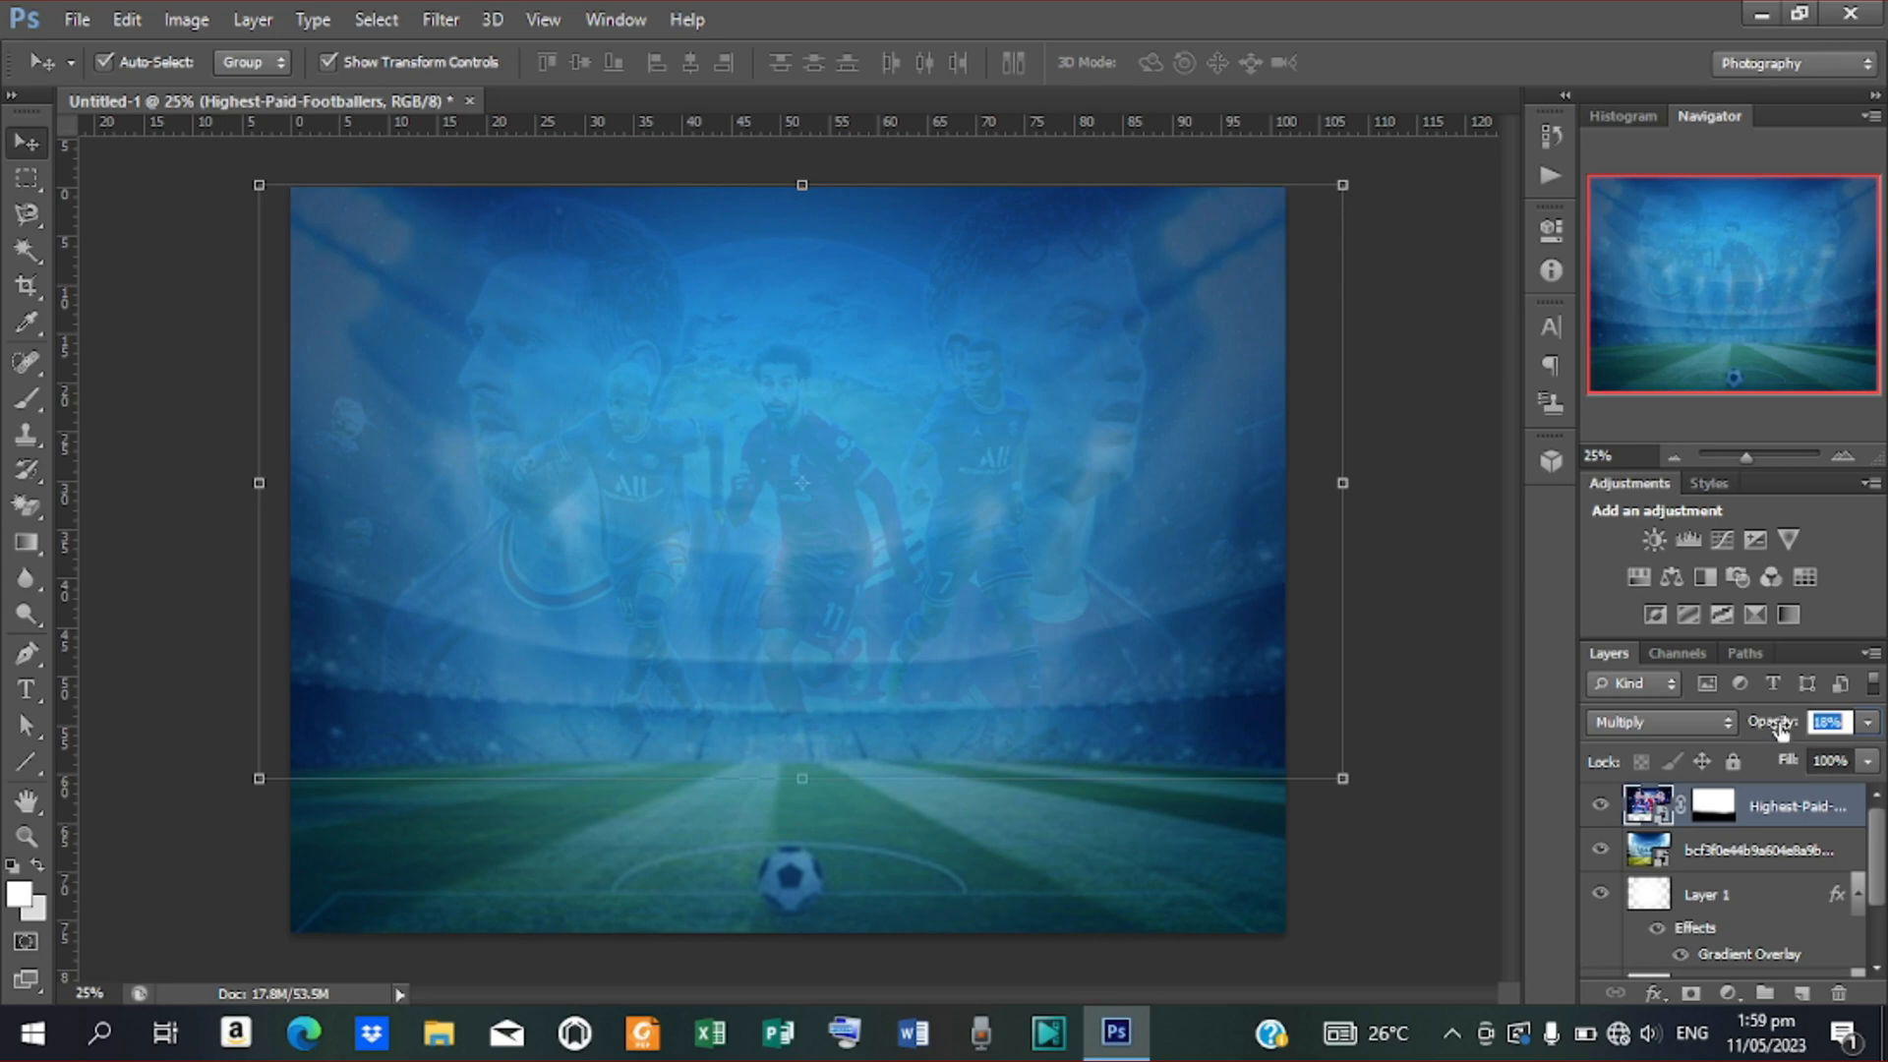
pyautogui.moveTo(1780, 727); pyautogui.dragTo(1789, 730)
pyautogui.click(1372, 559)
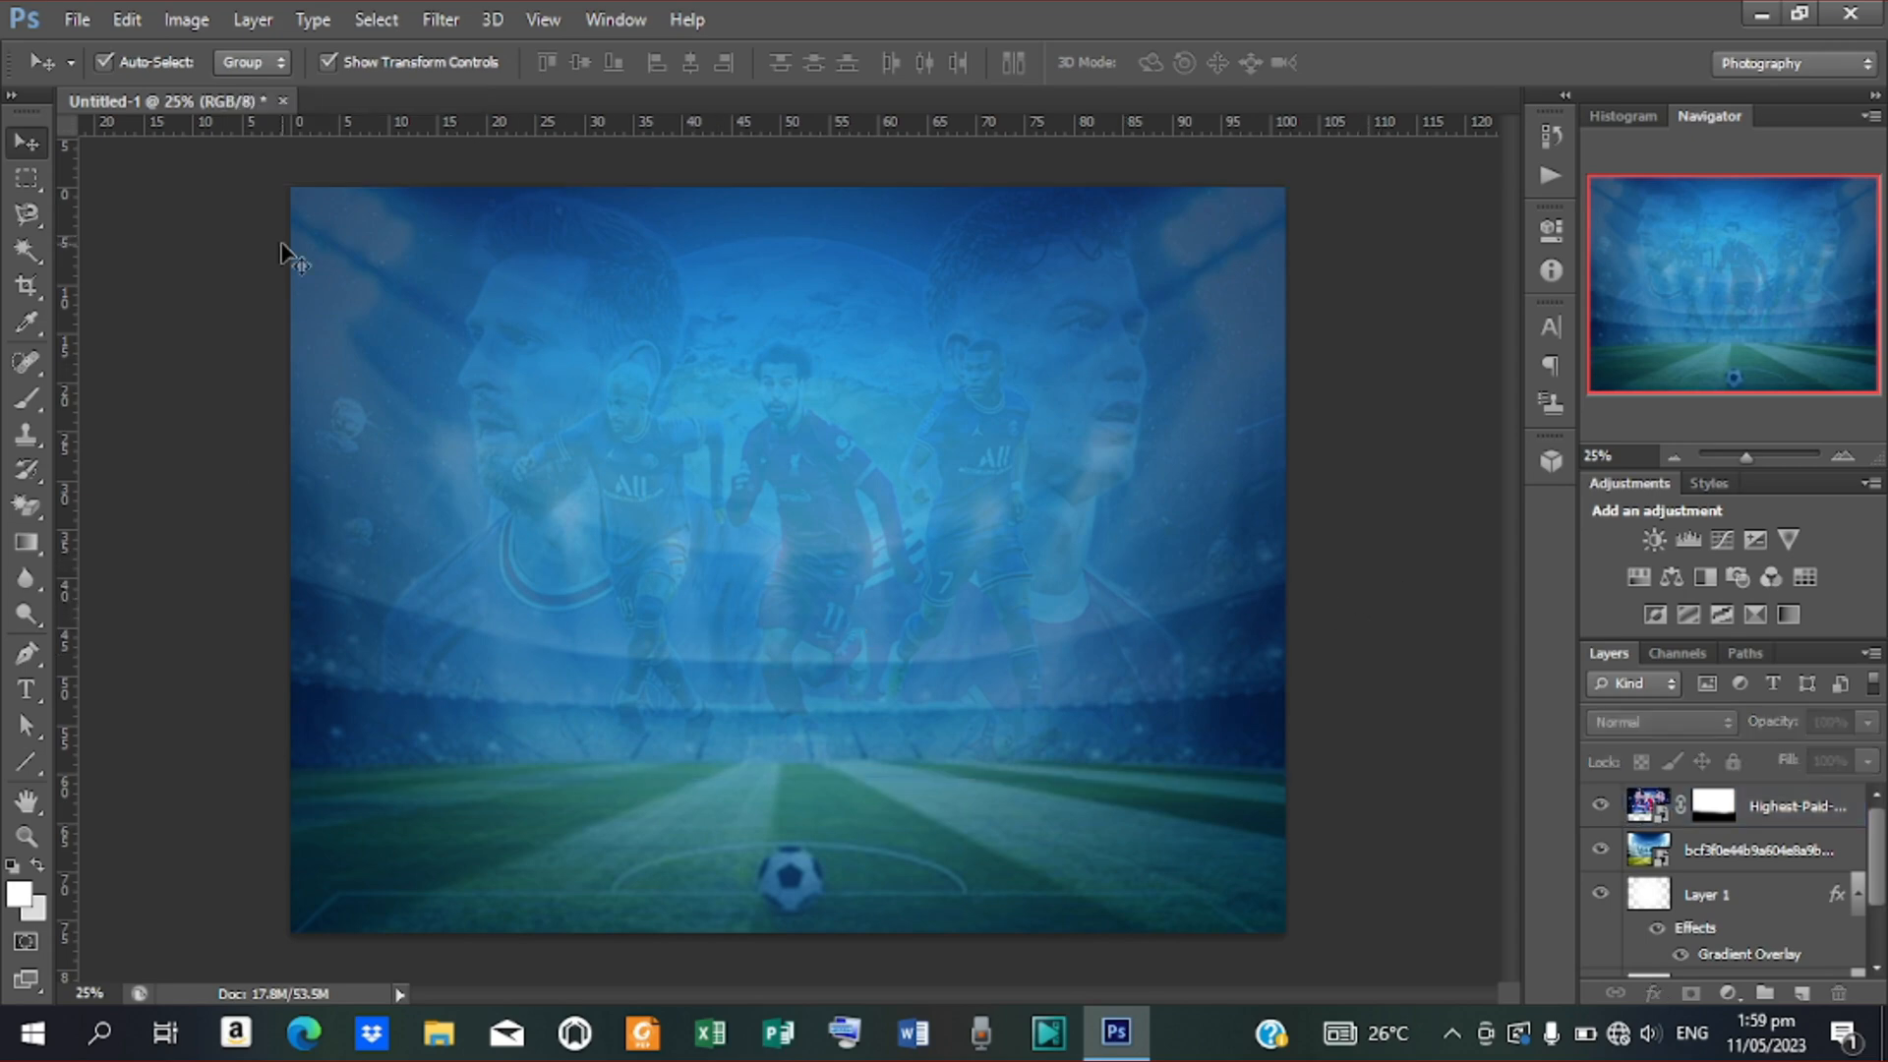
# Open football.psd and drag its row of seven small players onto the Untitled-1 poster
pyautogui.click(90, 16)
pyautogui.click(93, 71)
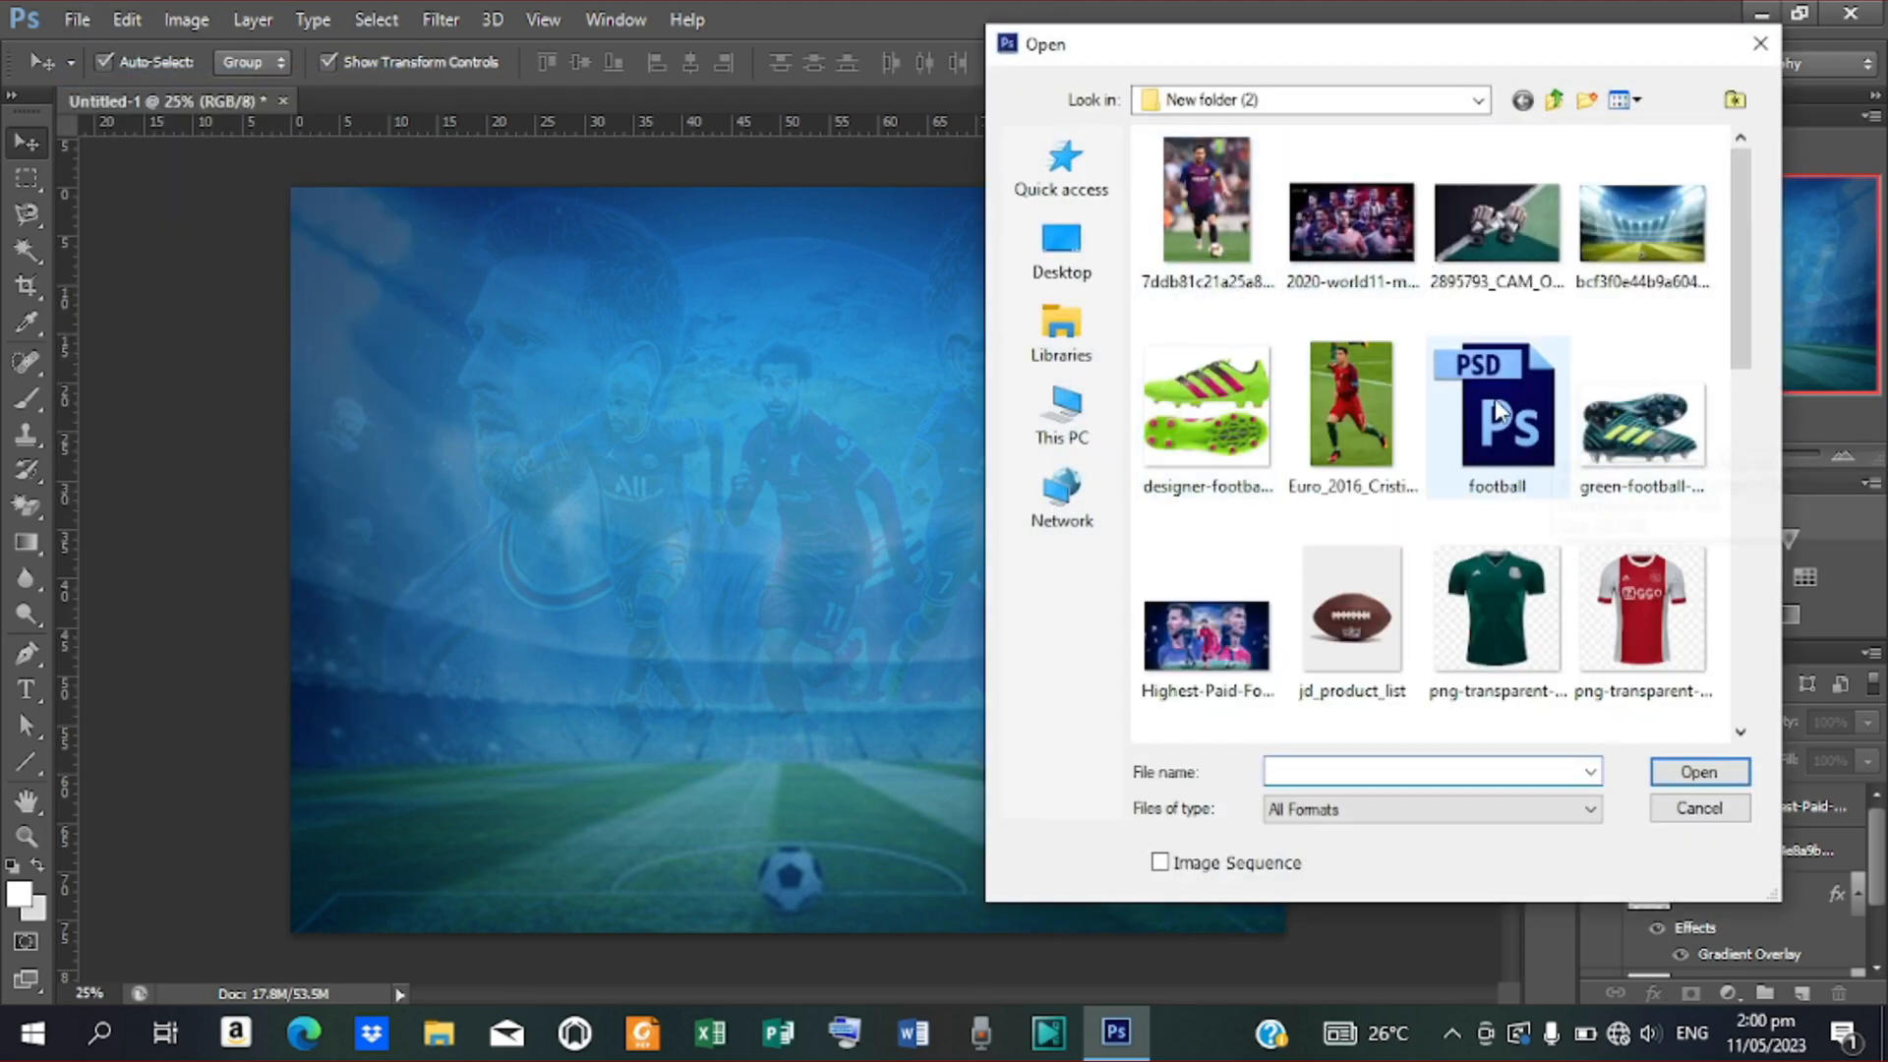
pyautogui.click(1495, 423)
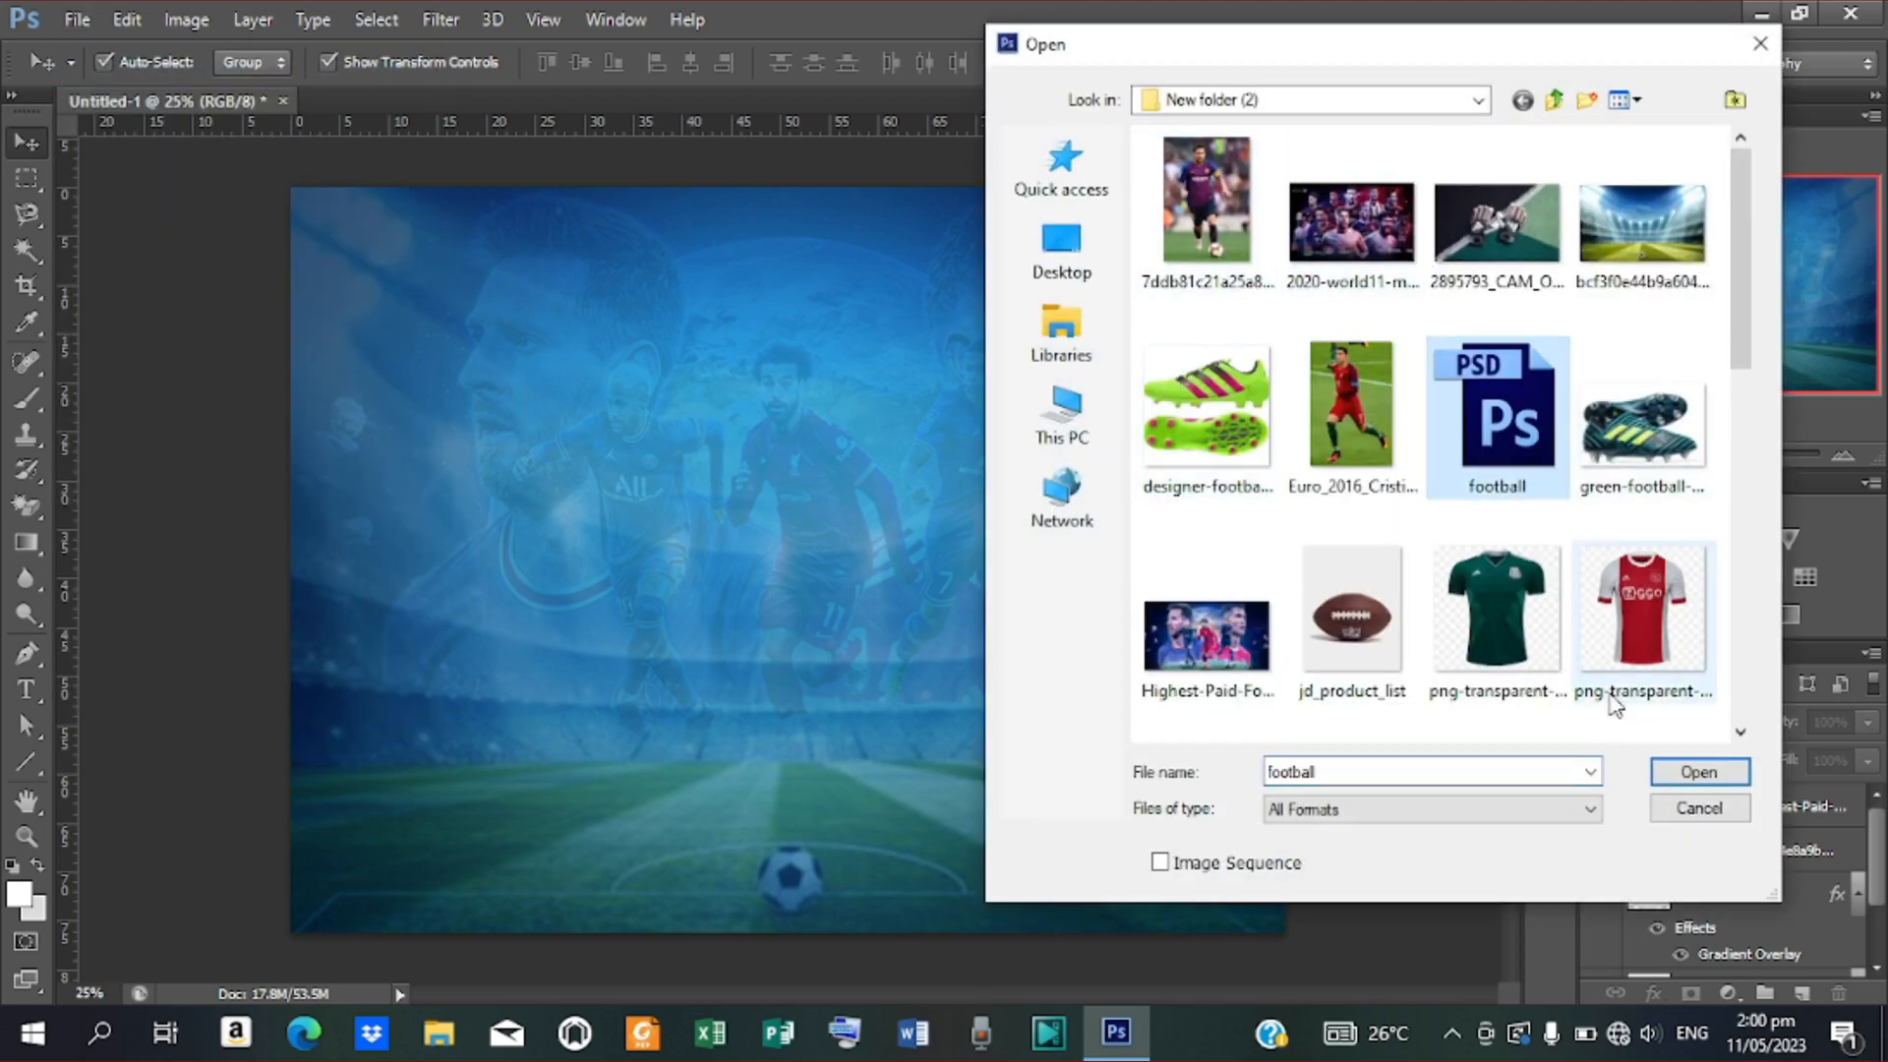
pyautogui.click(1672, 771)
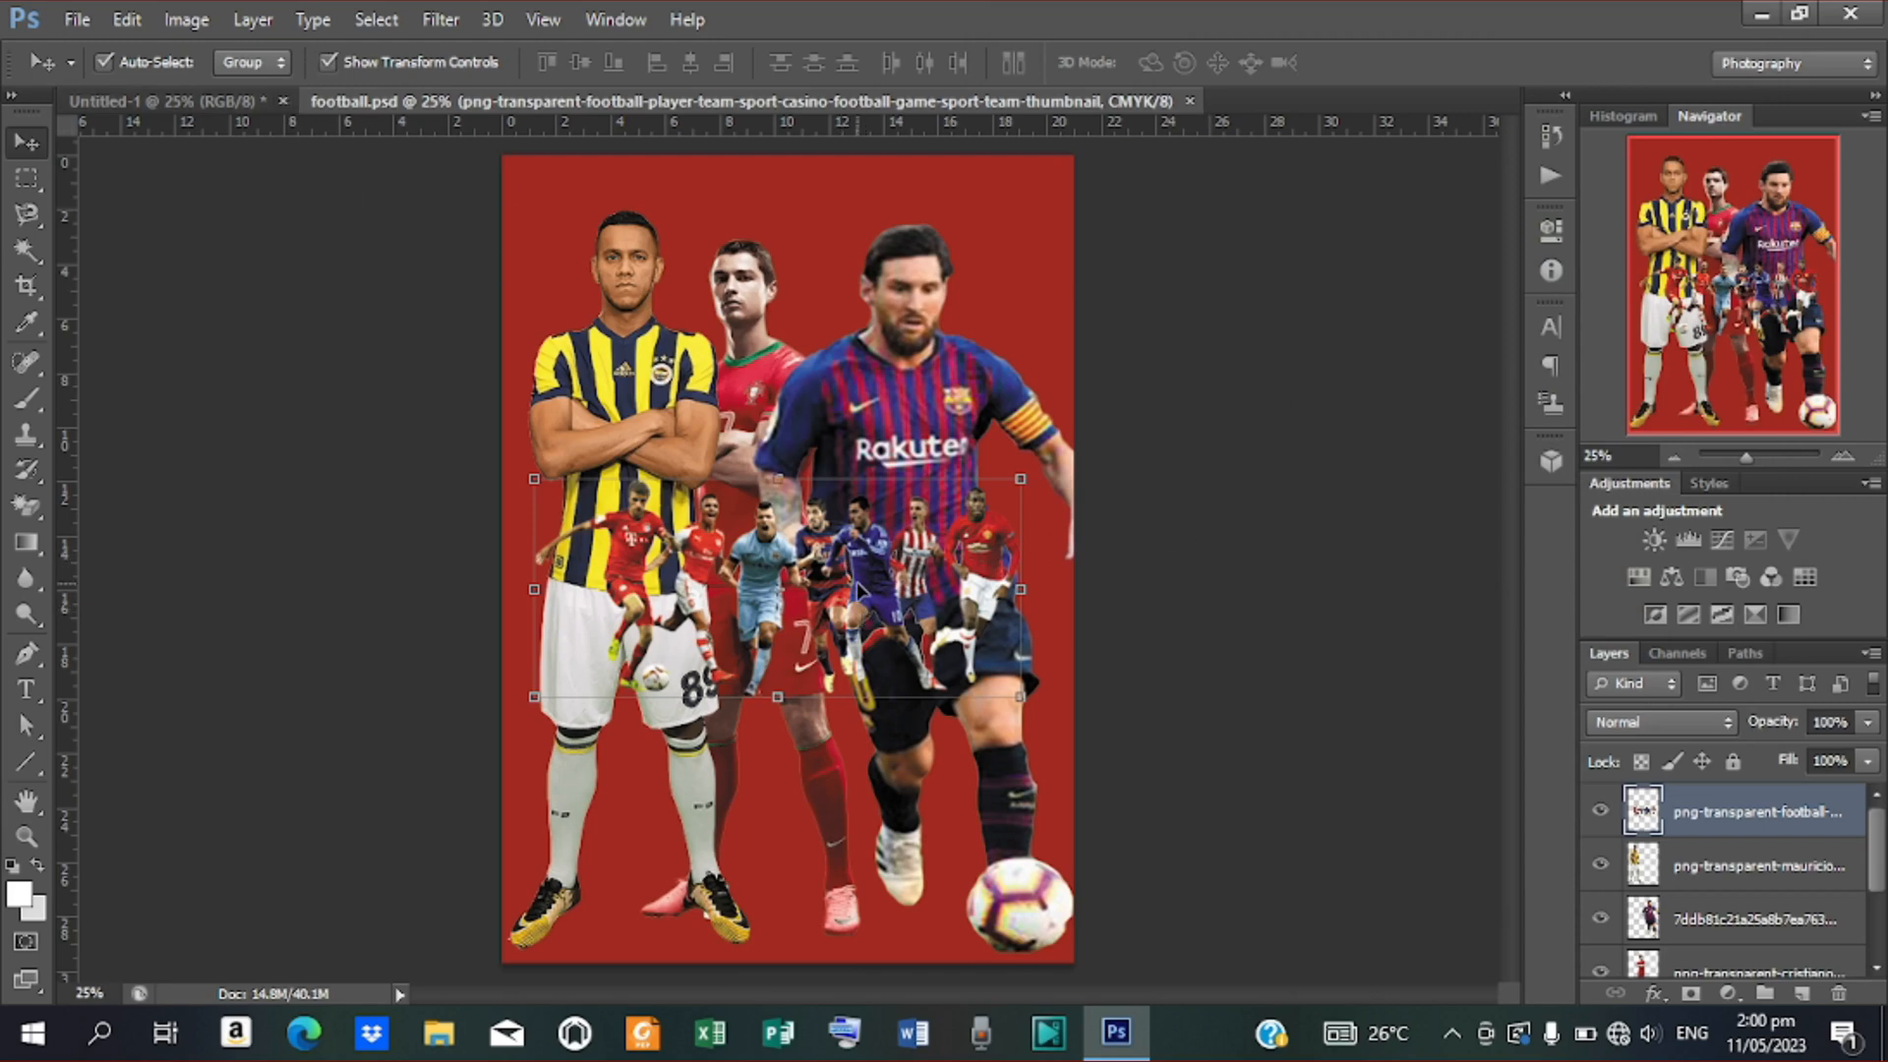
pyautogui.moveTo(858, 590); pyautogui.dragTo(846, 488)
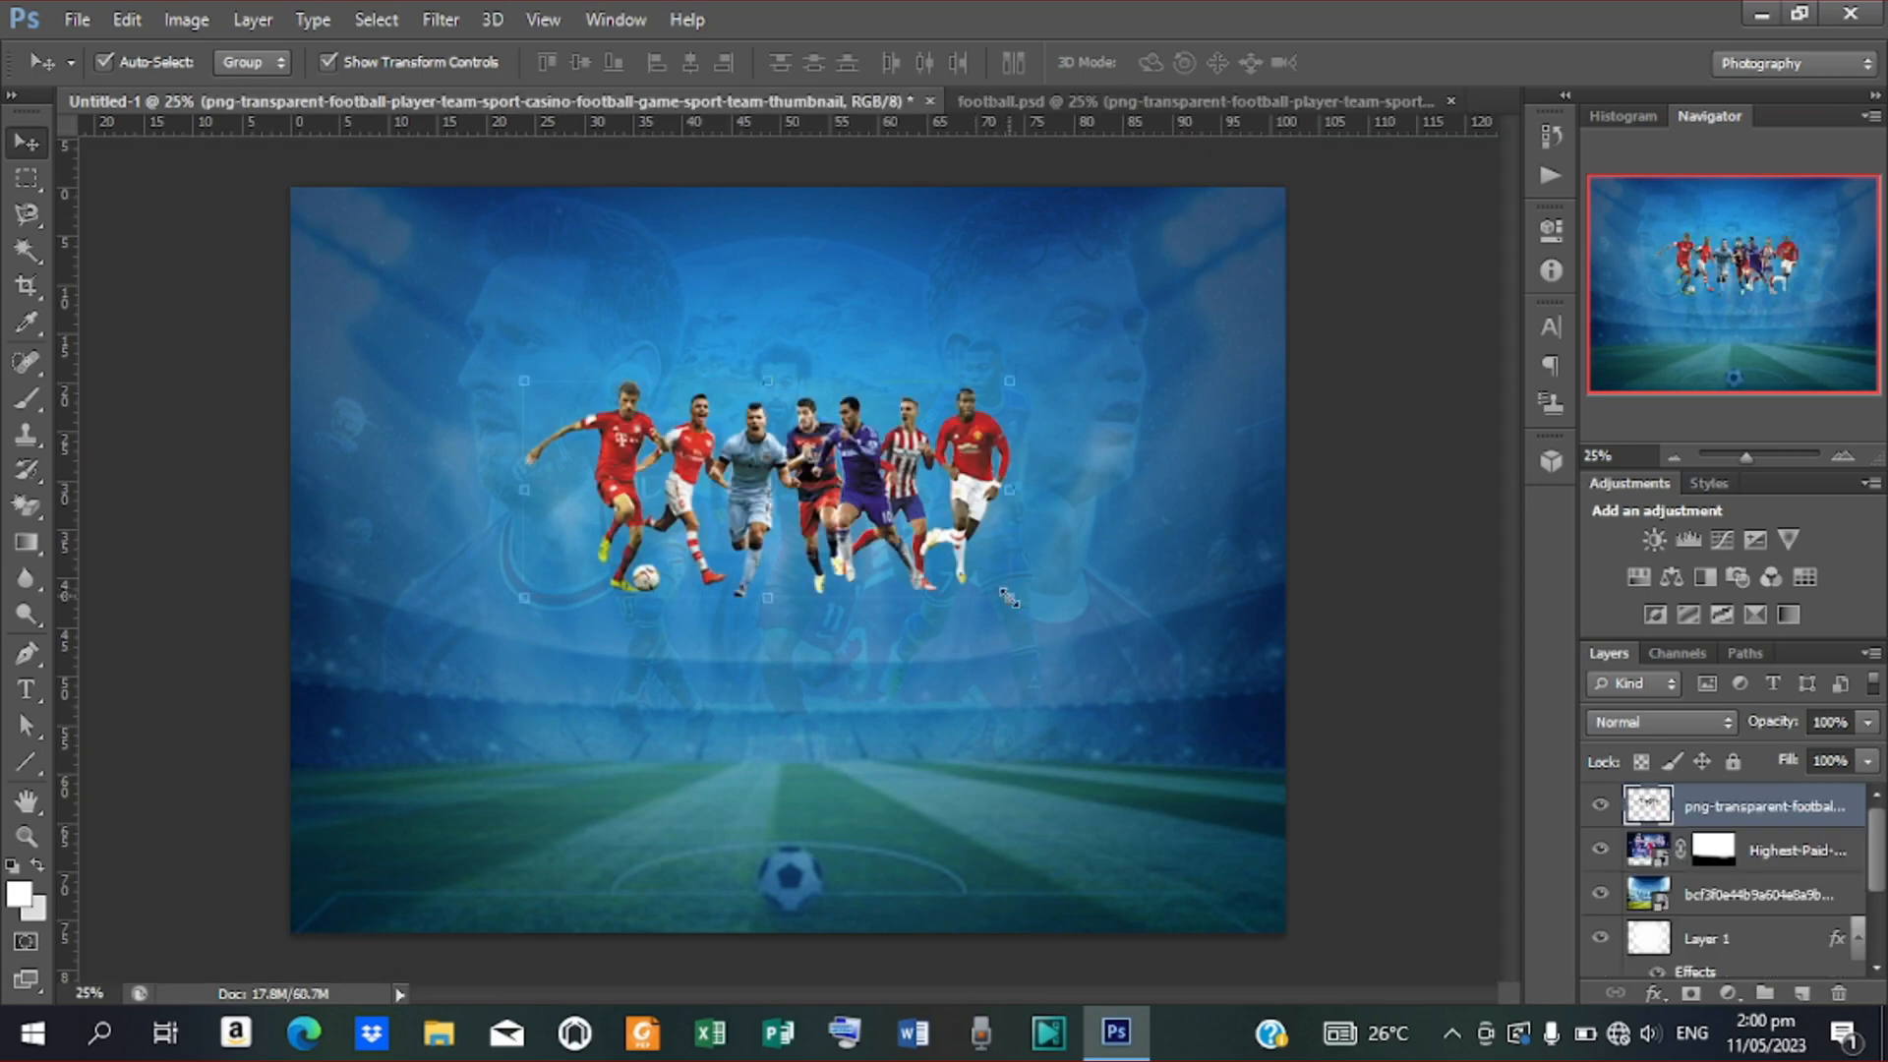
# Scale the row of players up to about 131%
pyautogui.moveTo(1009, 597); pyautogui.dragTo(1096, 600)
pyautogui.moveTo(898, 540); pyautogui.dragTo(905, 507)
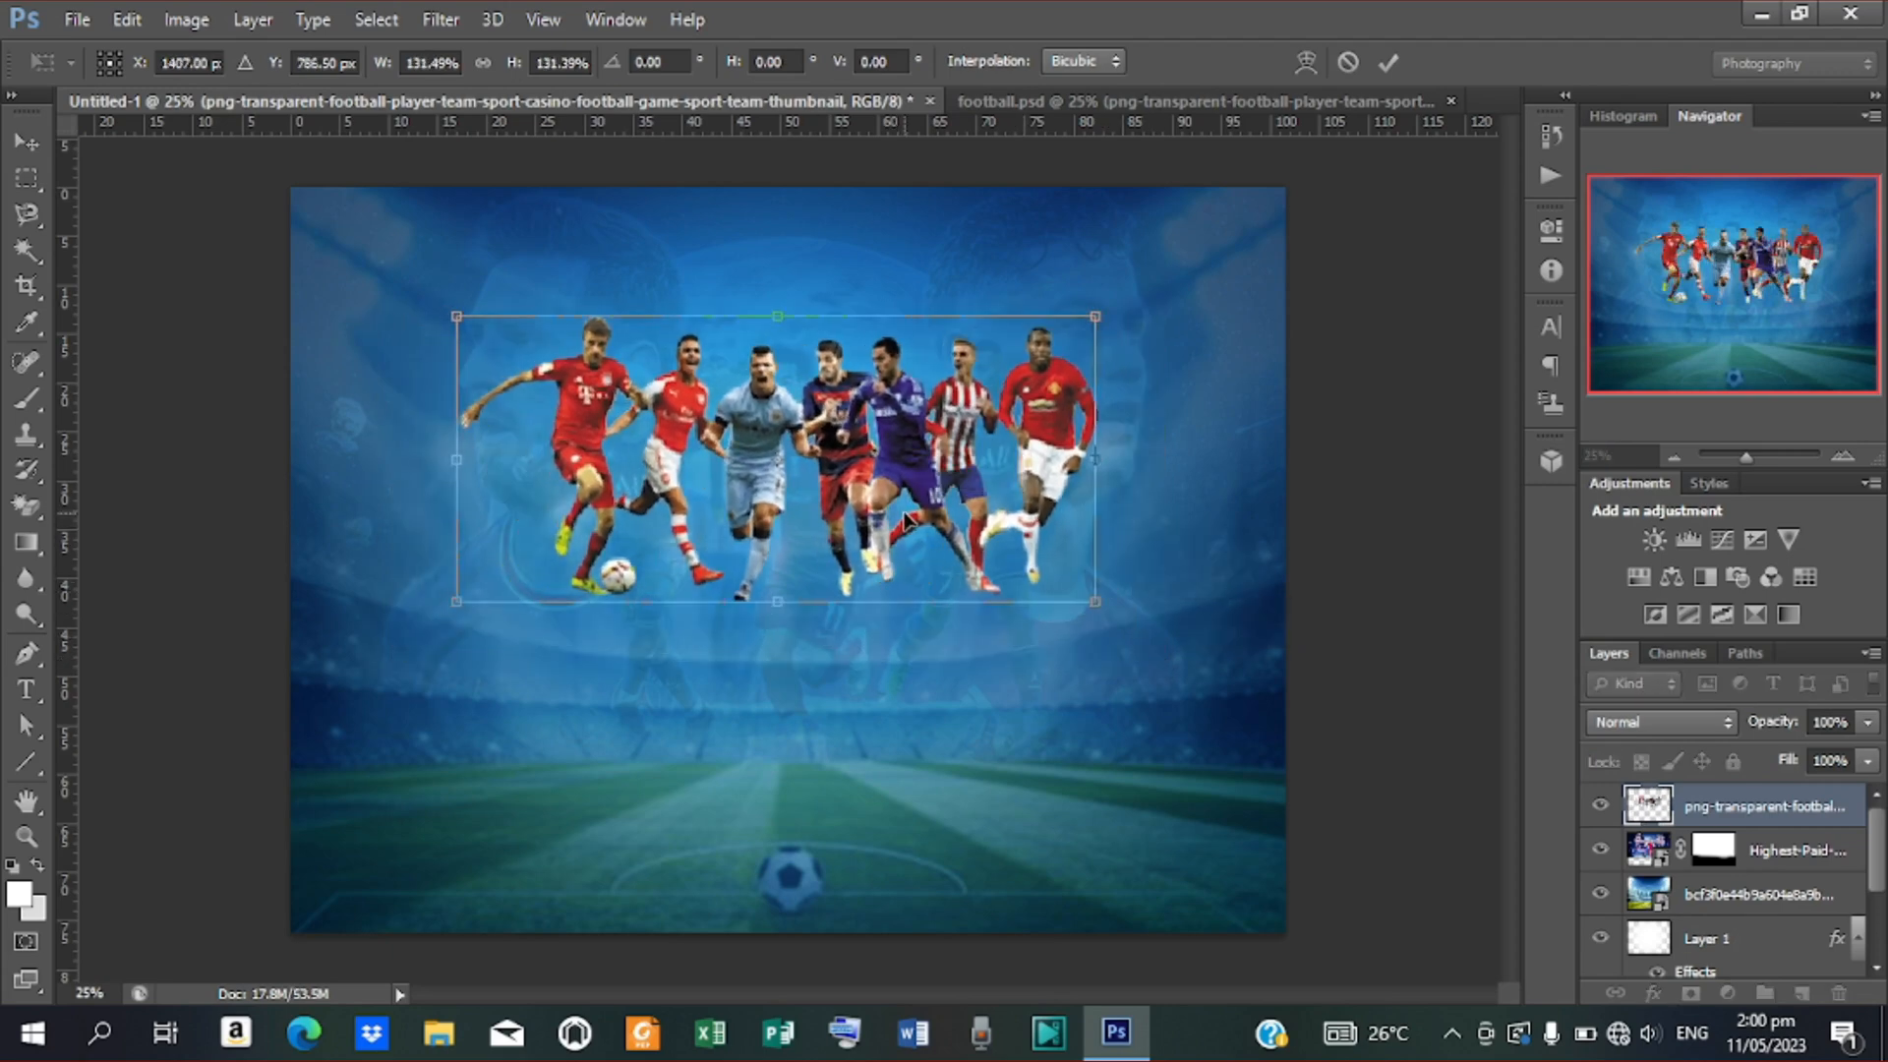
pyautogui.click(1388, 62)
# Centre the players horizontally on the canvas and nudge them into place in the upper half
pyautogui.hotkey('ctrl', 'a')
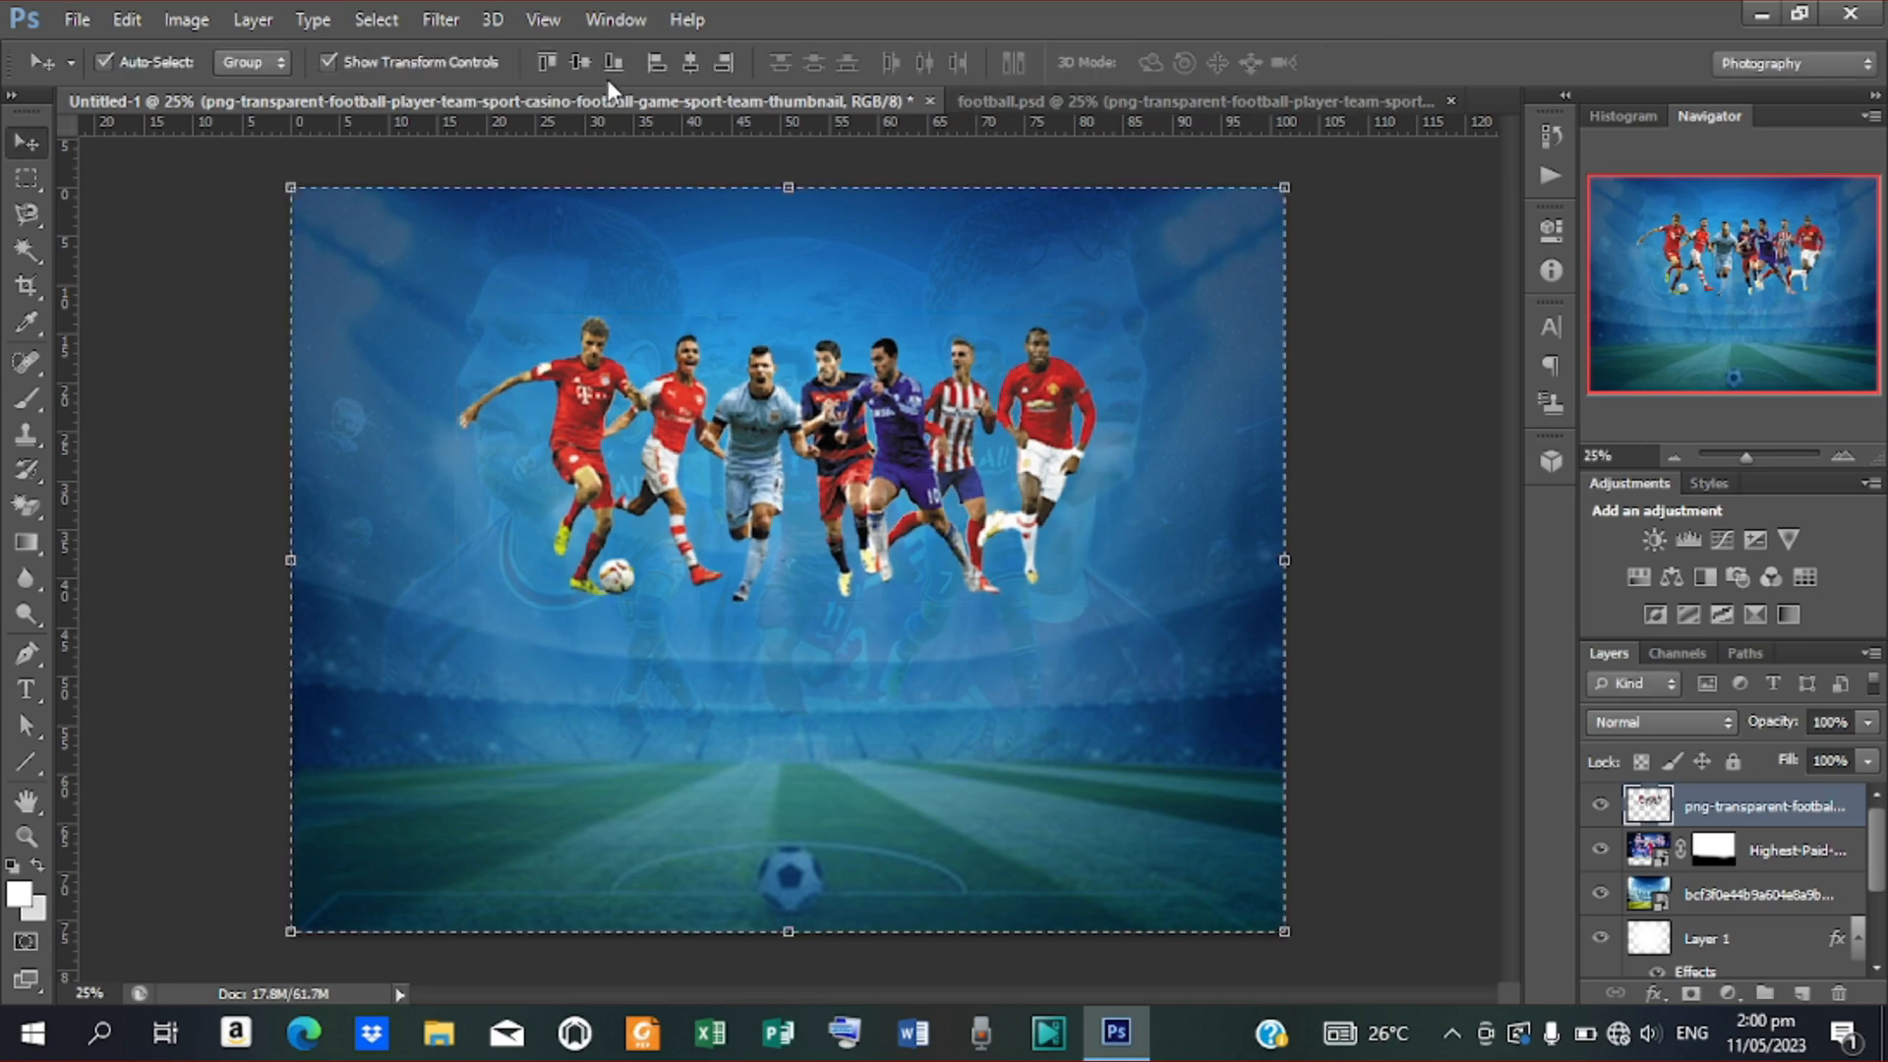
pyautogui.click(688, 62)
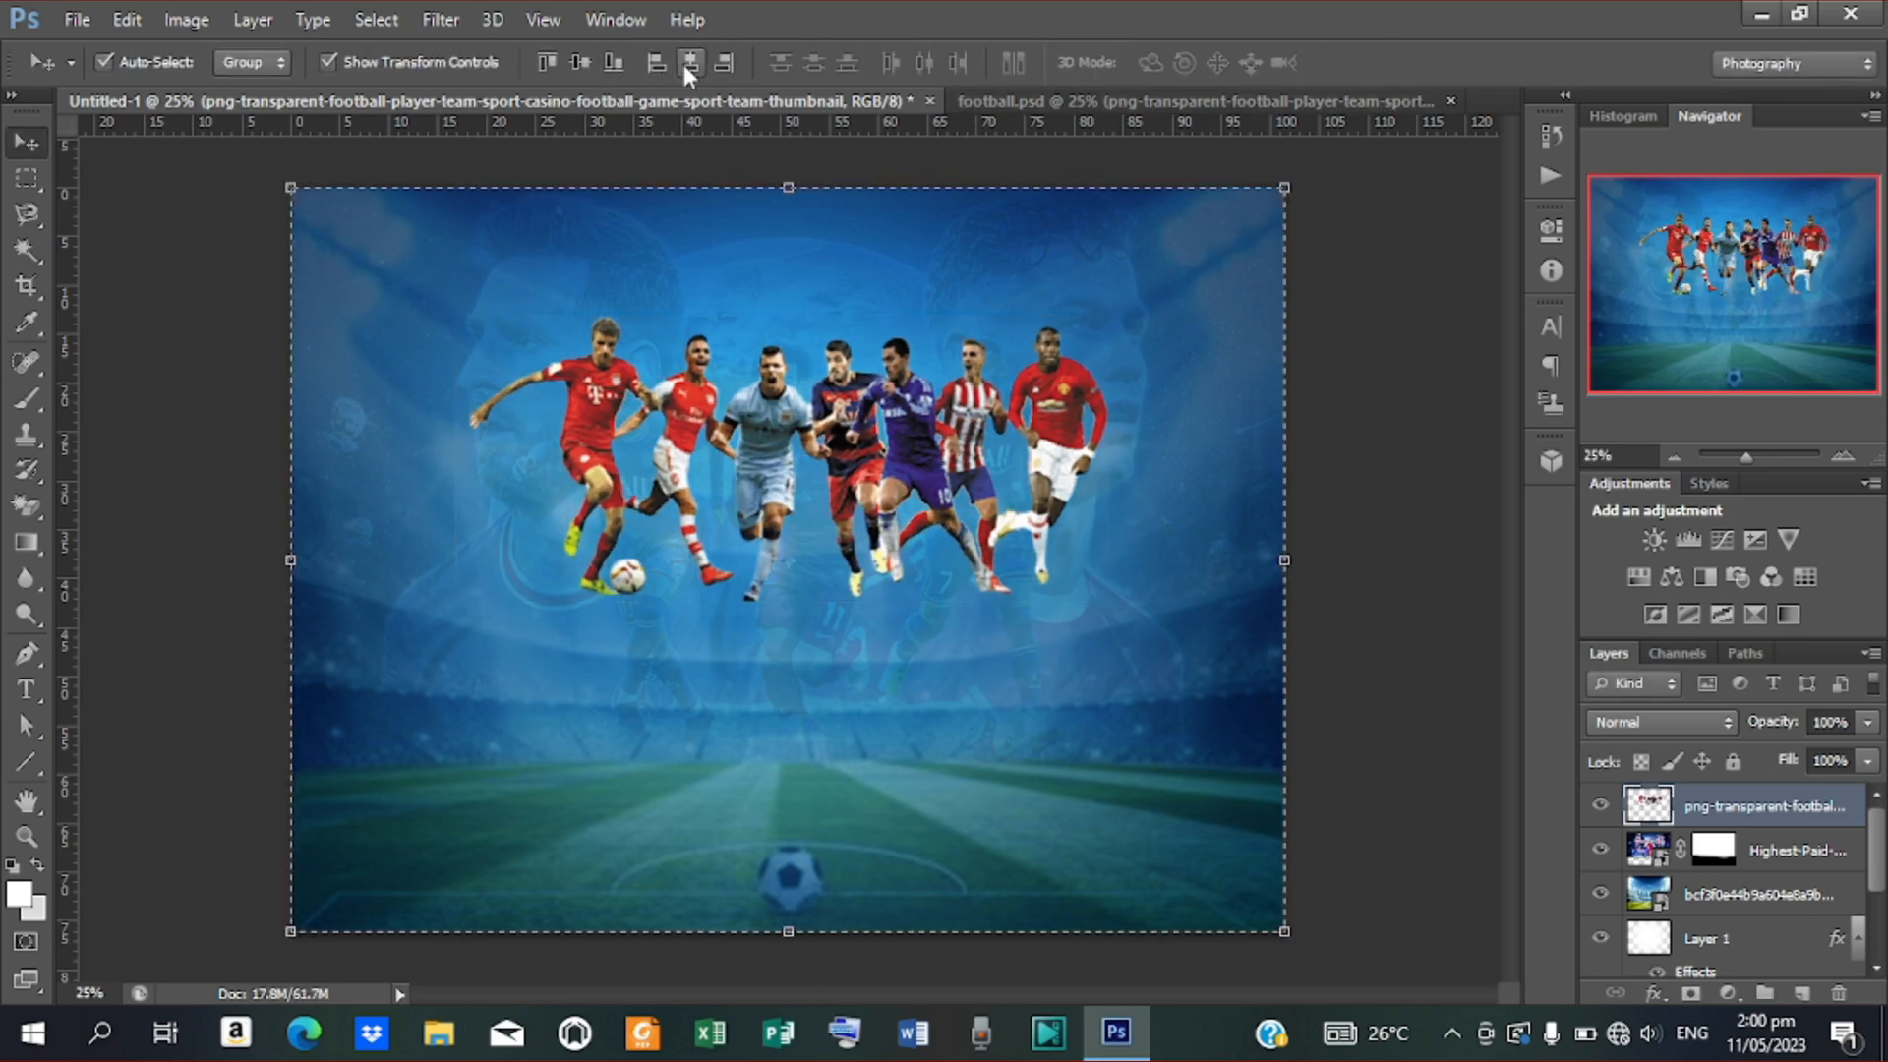
pyautogui.hotkey('ctrl', 'd')
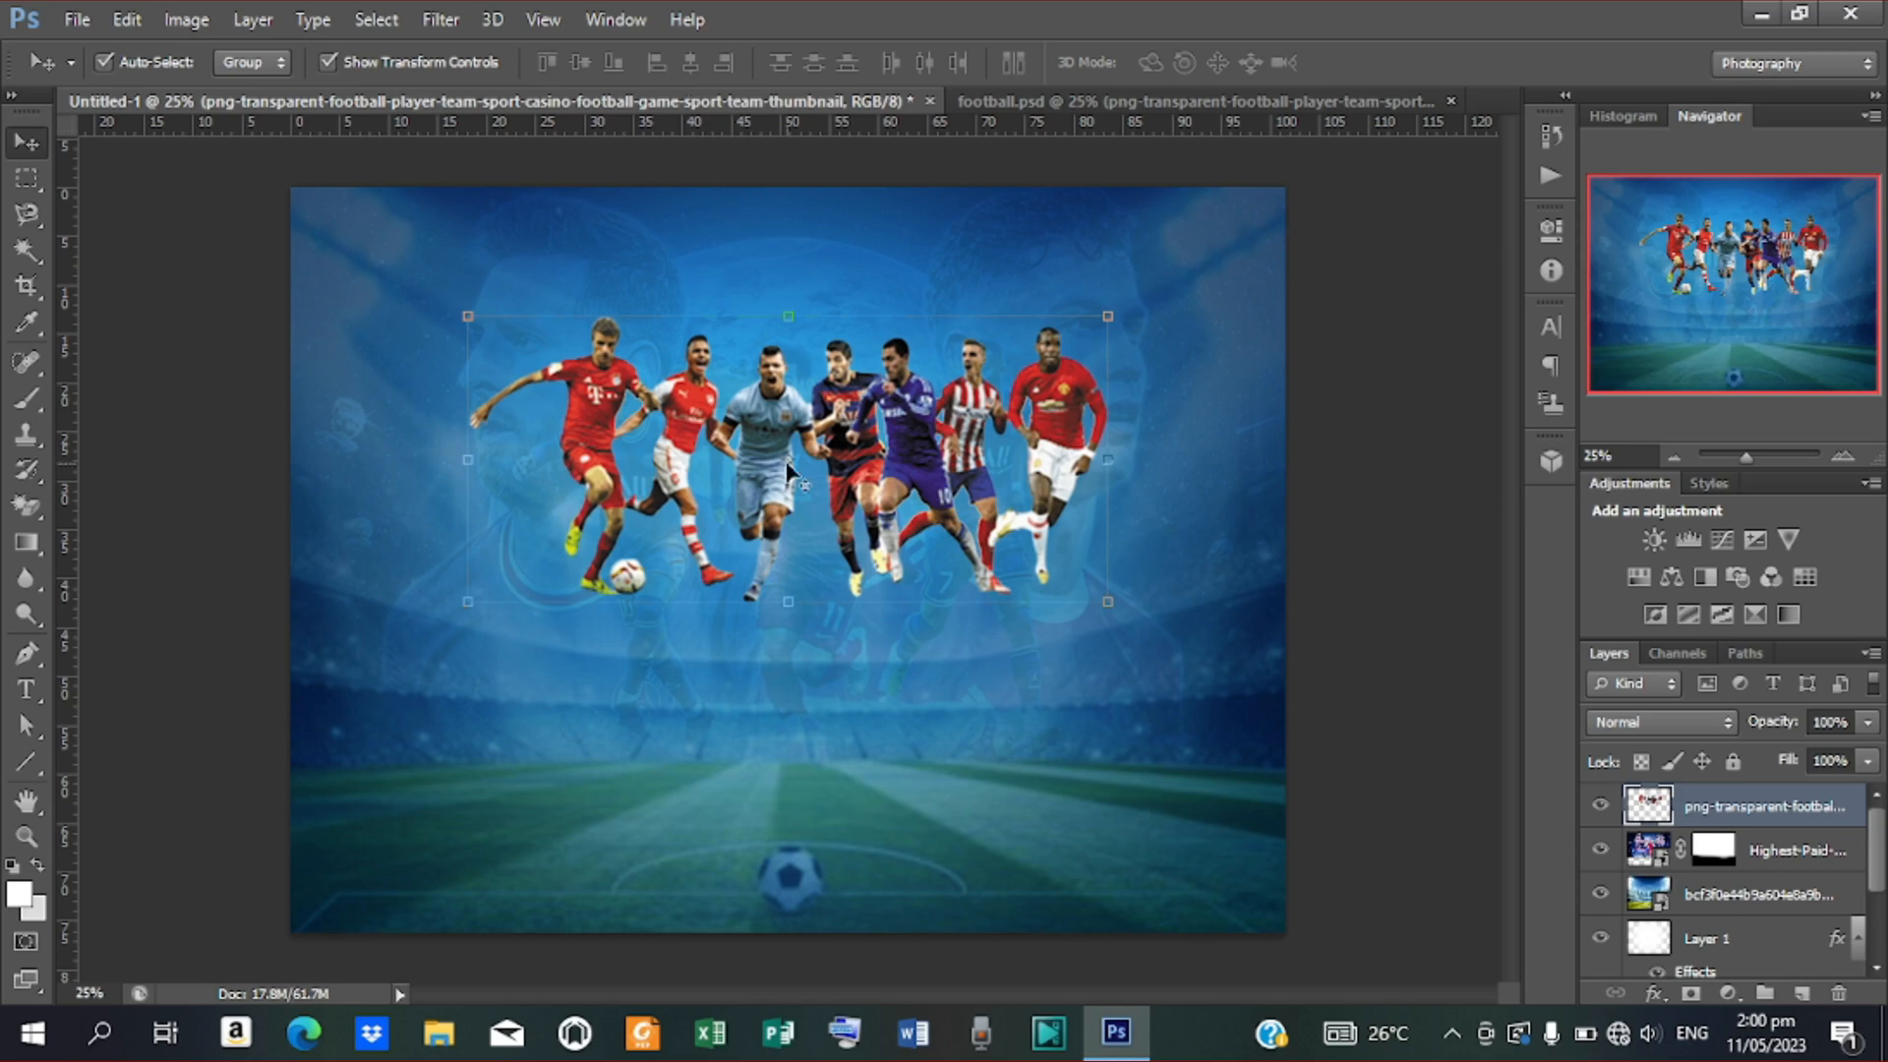
pyautogui.moveTo(792, 477); pyautogui.dragTo(789, 472)
pyautogui.press('Up')
pyautogui.press('Up')
pyautogui.press('Up')
pyautogui.press('Up')
pyautogui.press('Up')
pyautogui.press('Up')
pyautogui.press('Up')
pyautogui.press('Up')
pyautogui.press('Up')
pyautogui.press('Up')
pyautogui.press('Up')
pyautogui.press('Up')
pyautogui.press('Up')
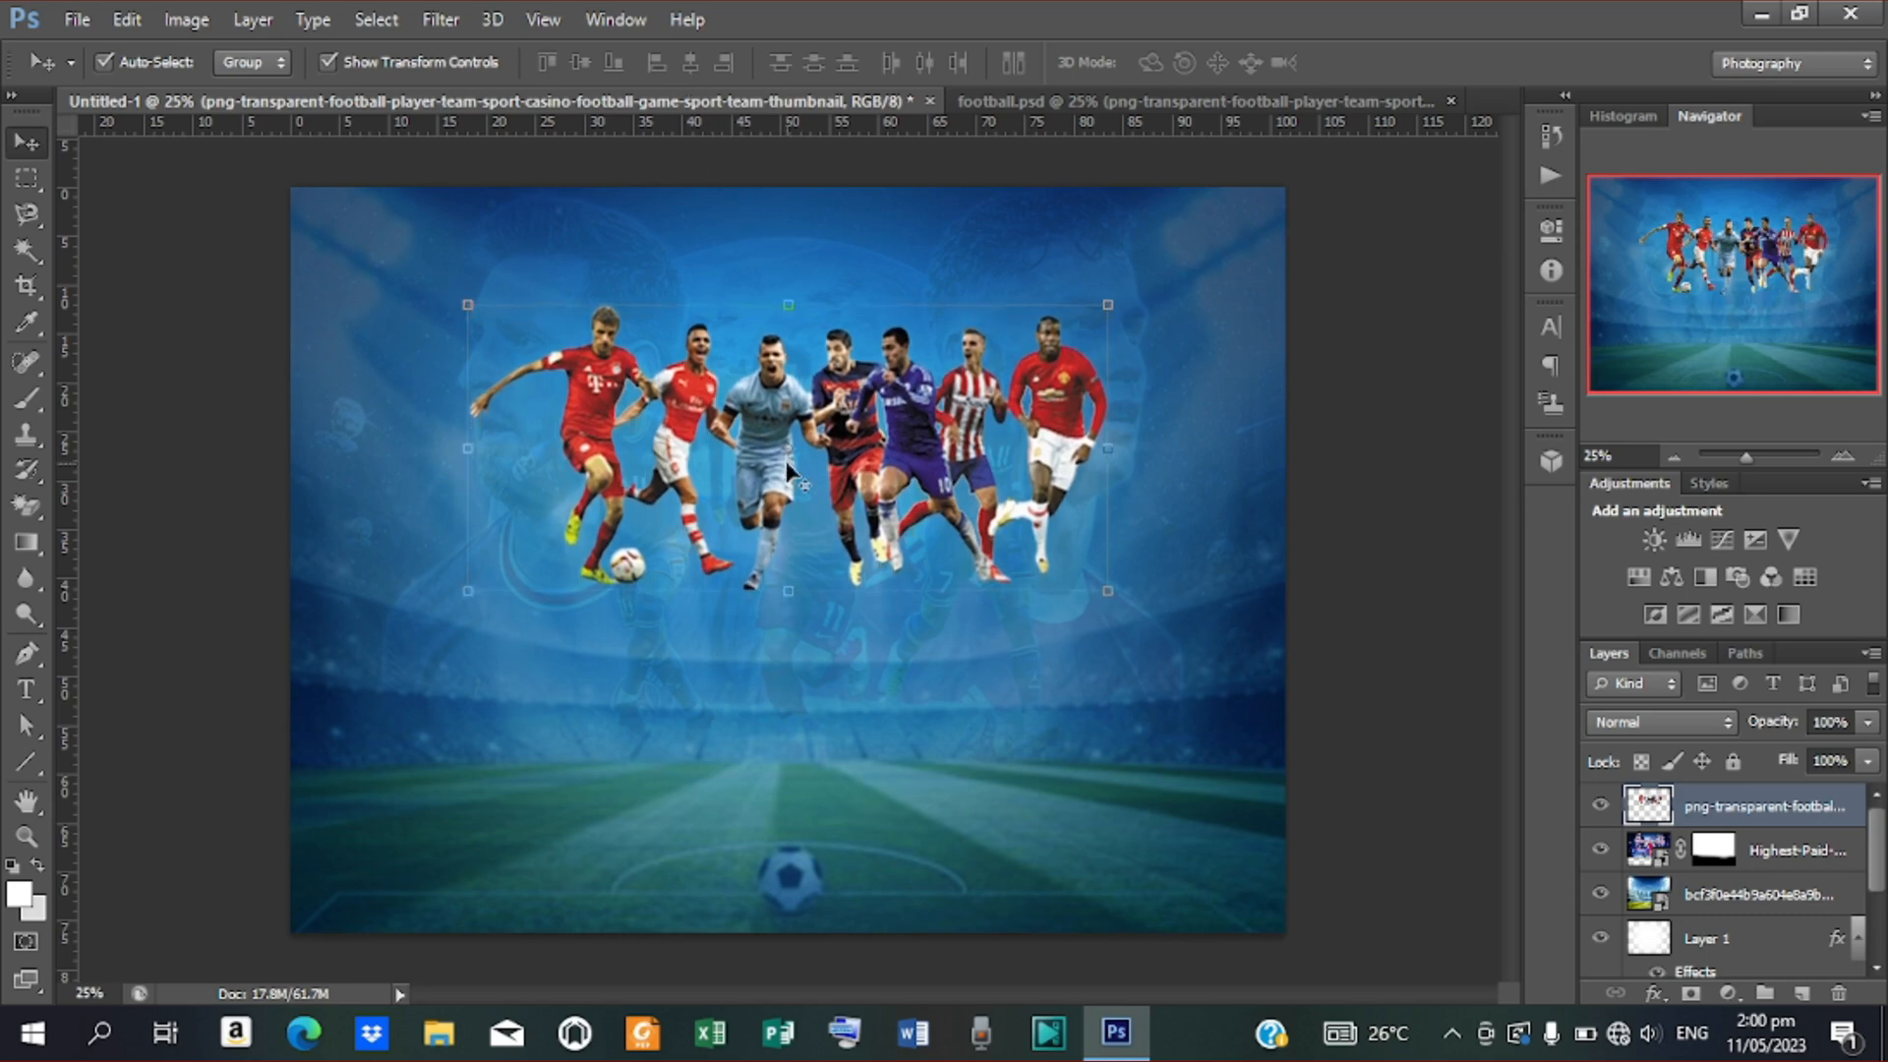
pyautogui.press('Down')
pyautogui.press('Down')
pyautogui.press('Down')
pyautogui.press('Down')
pyautogui.press('Down')
pyautogui.press('Down')
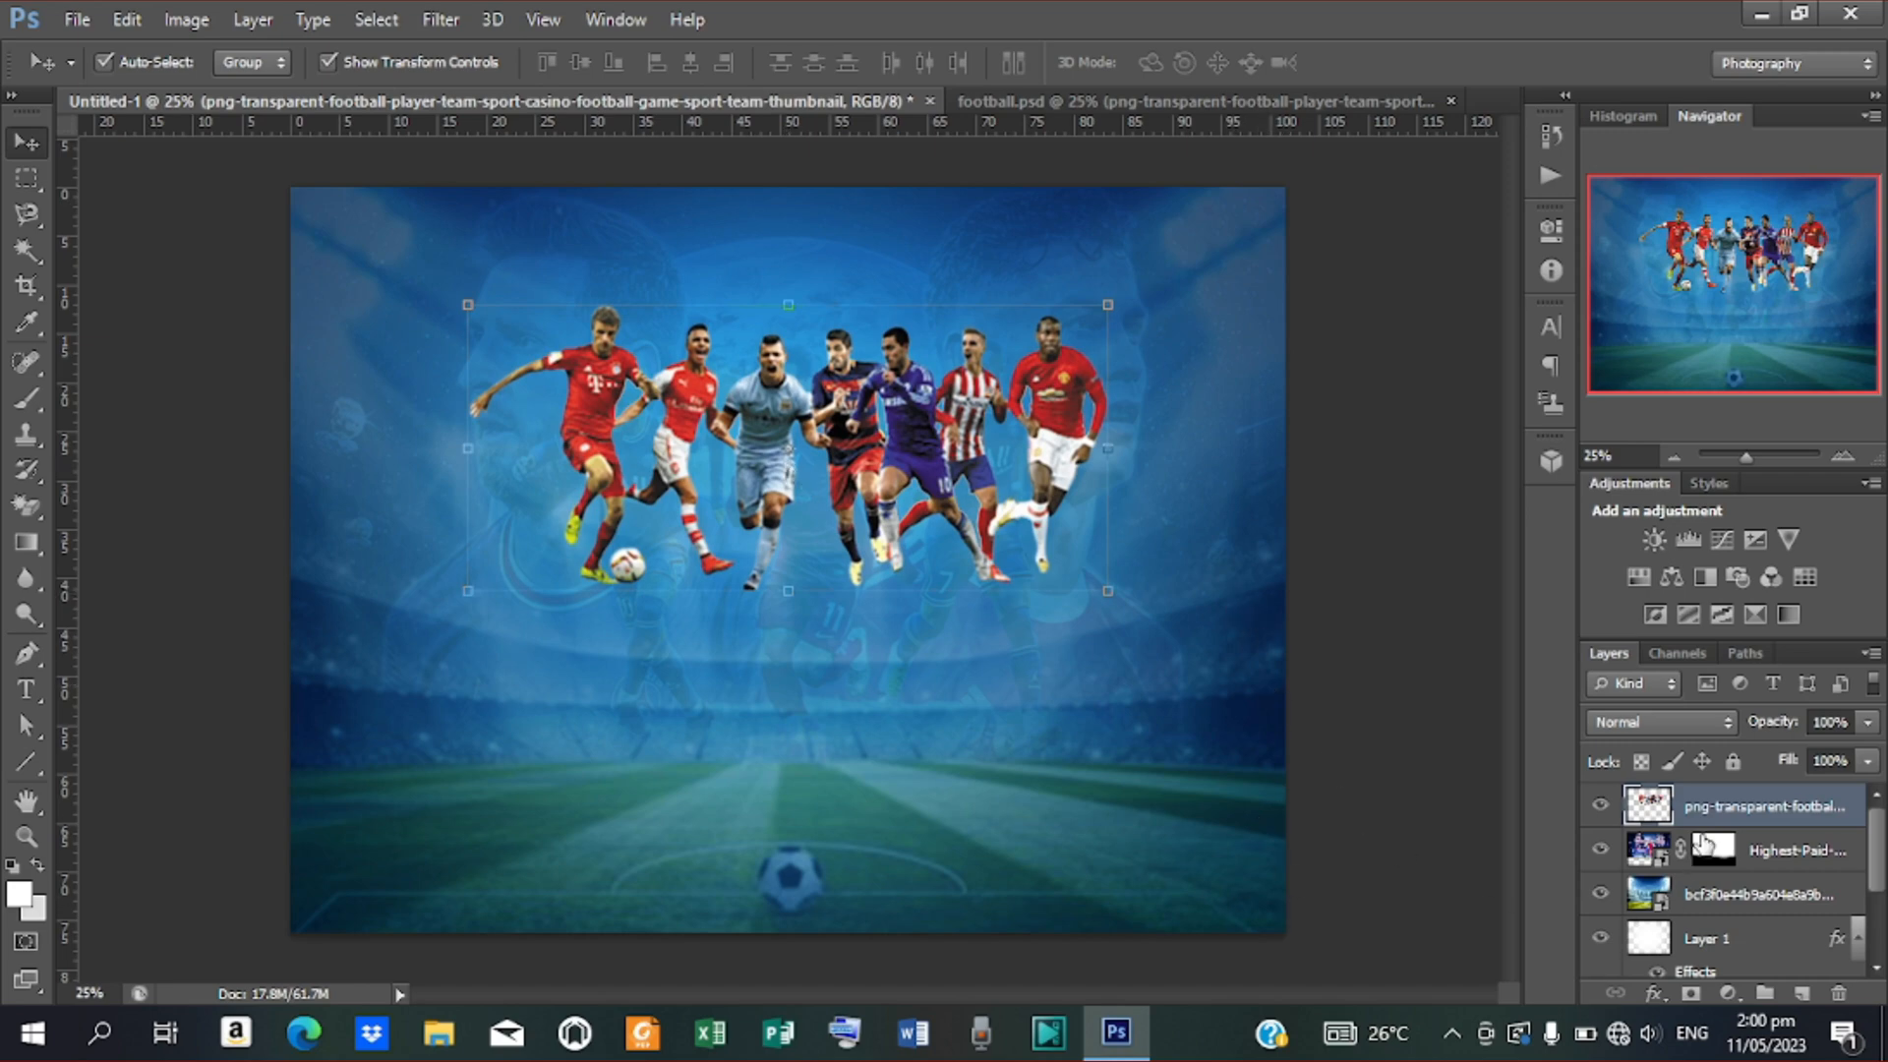
# Group the footballers image, stadium photo and Layer 1 into a group named 'background'
pyautogui.click(1773, 854)
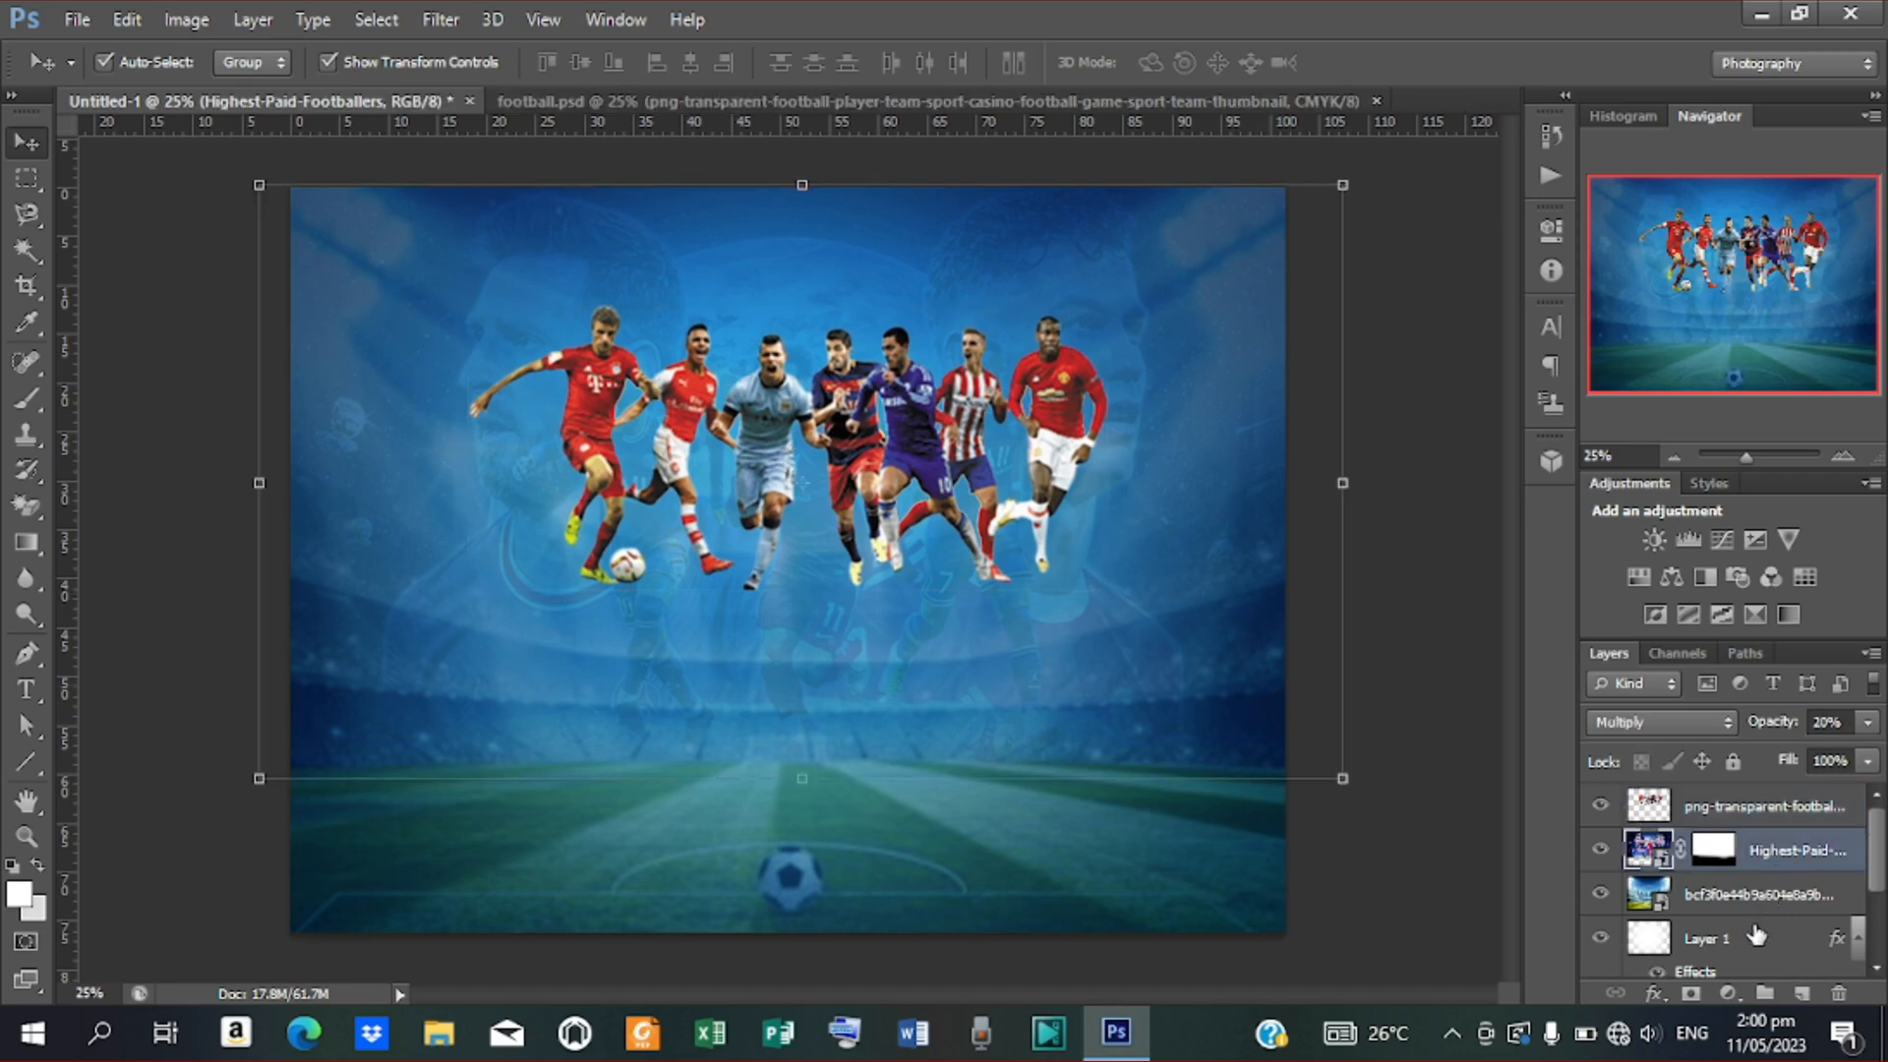
pyautogui.keyDown('shift'); pyautogui.click(1755, 942); pyautogui.keyUp('shift')
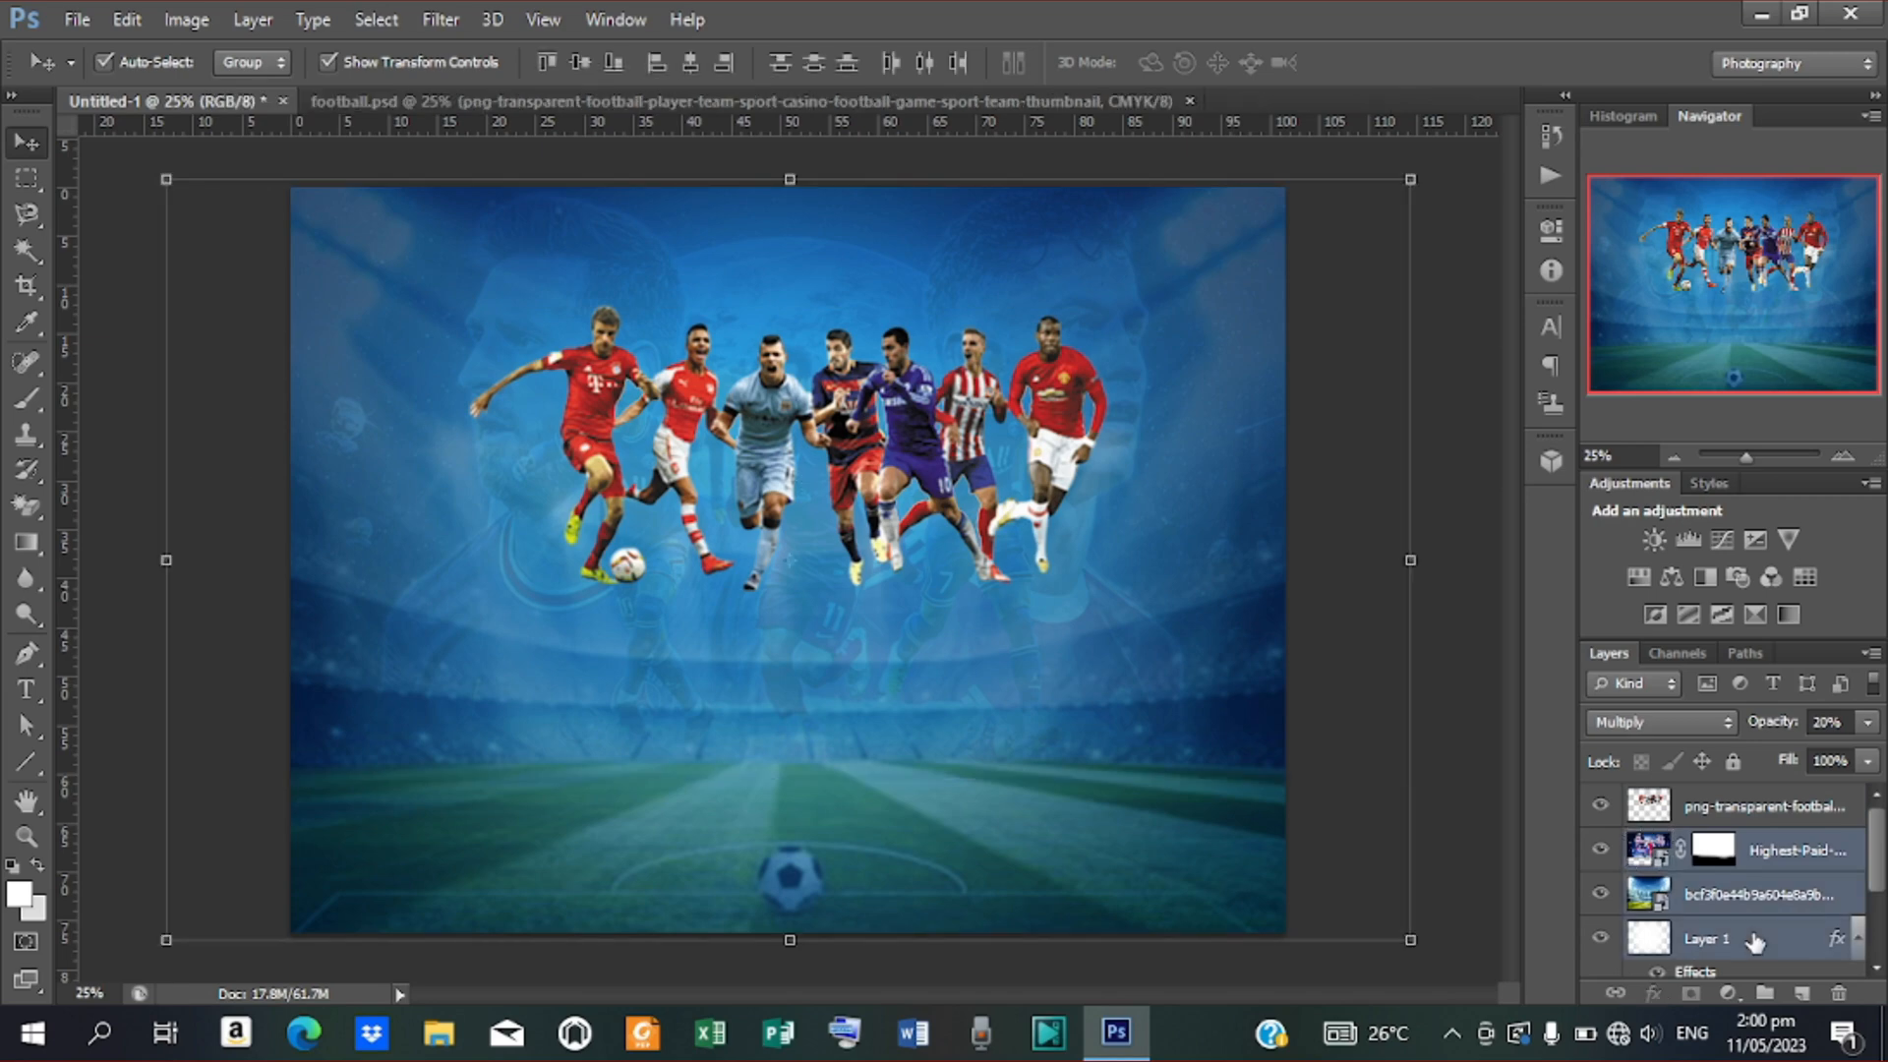
pyautogui.hotkey('ctrl', 'g')
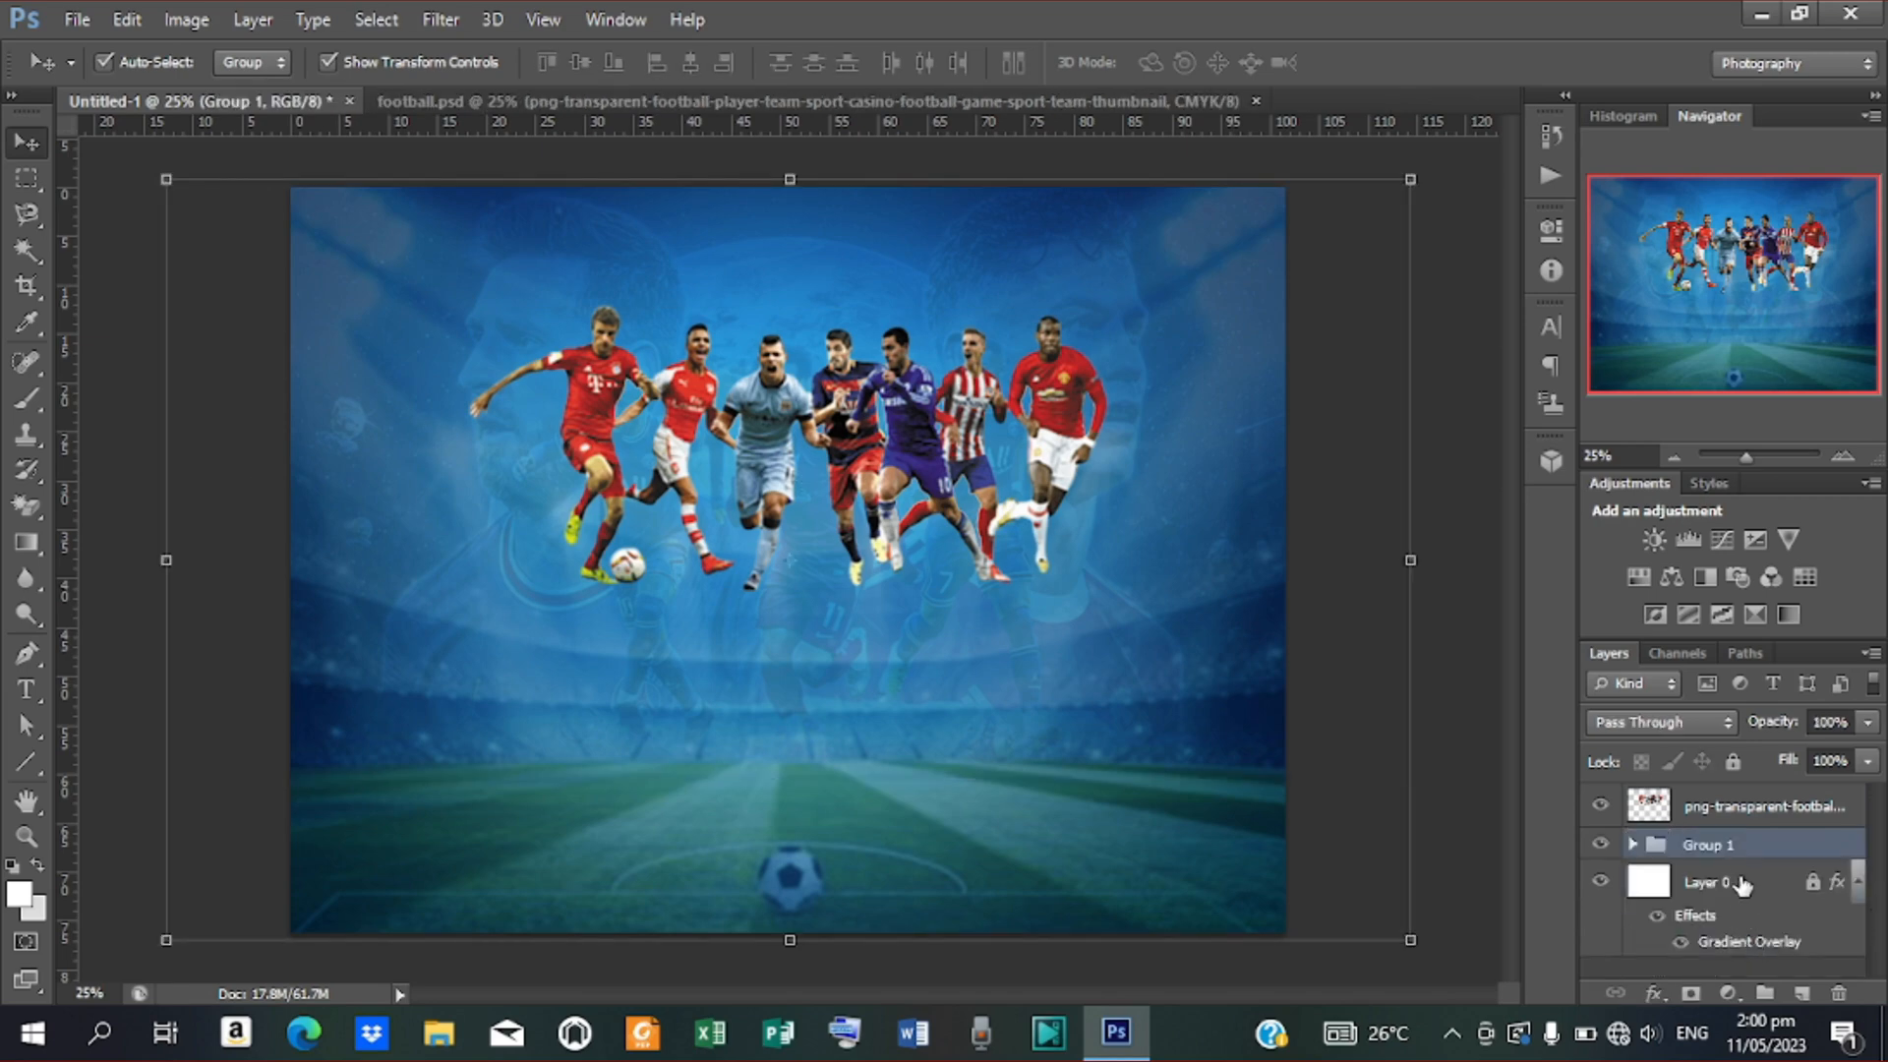
pyautogui.doubleClick(1723, 848)
pyautogui.write('background')
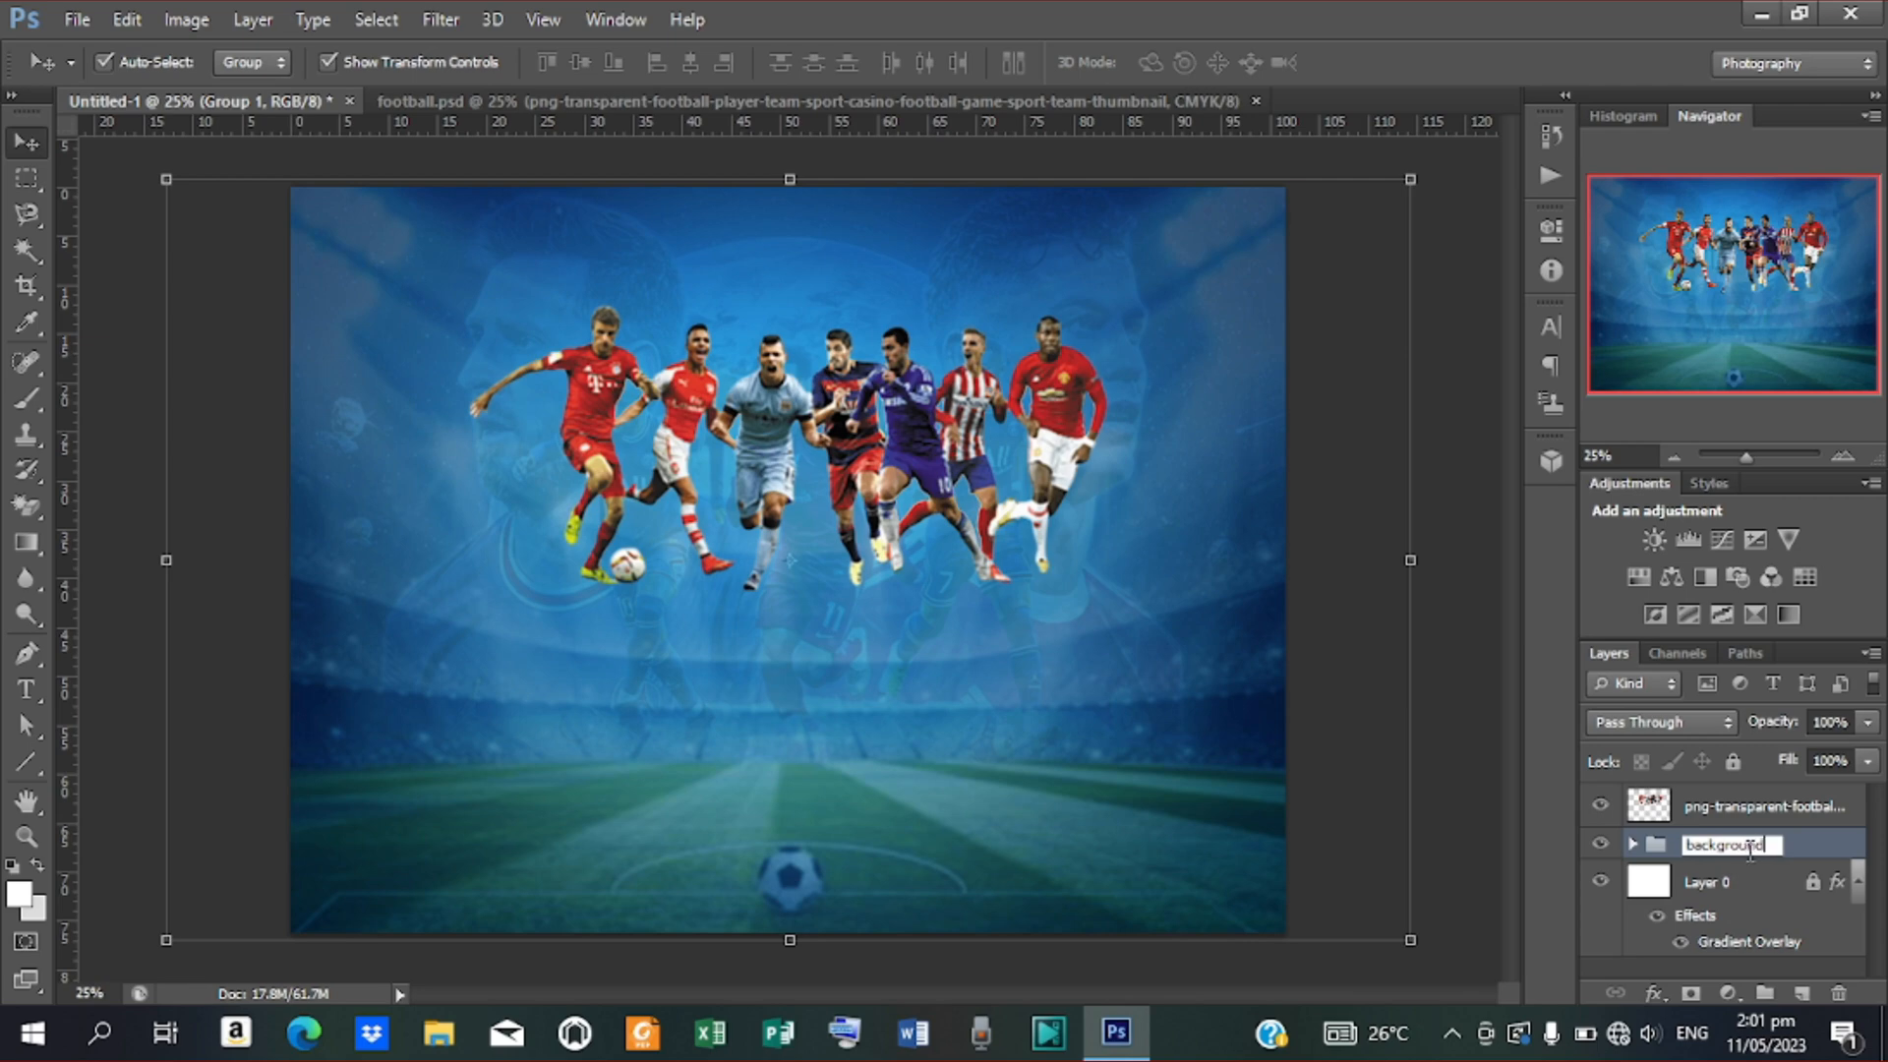
pyautogui.press('Return')
pyautogui.click(1815, 807)
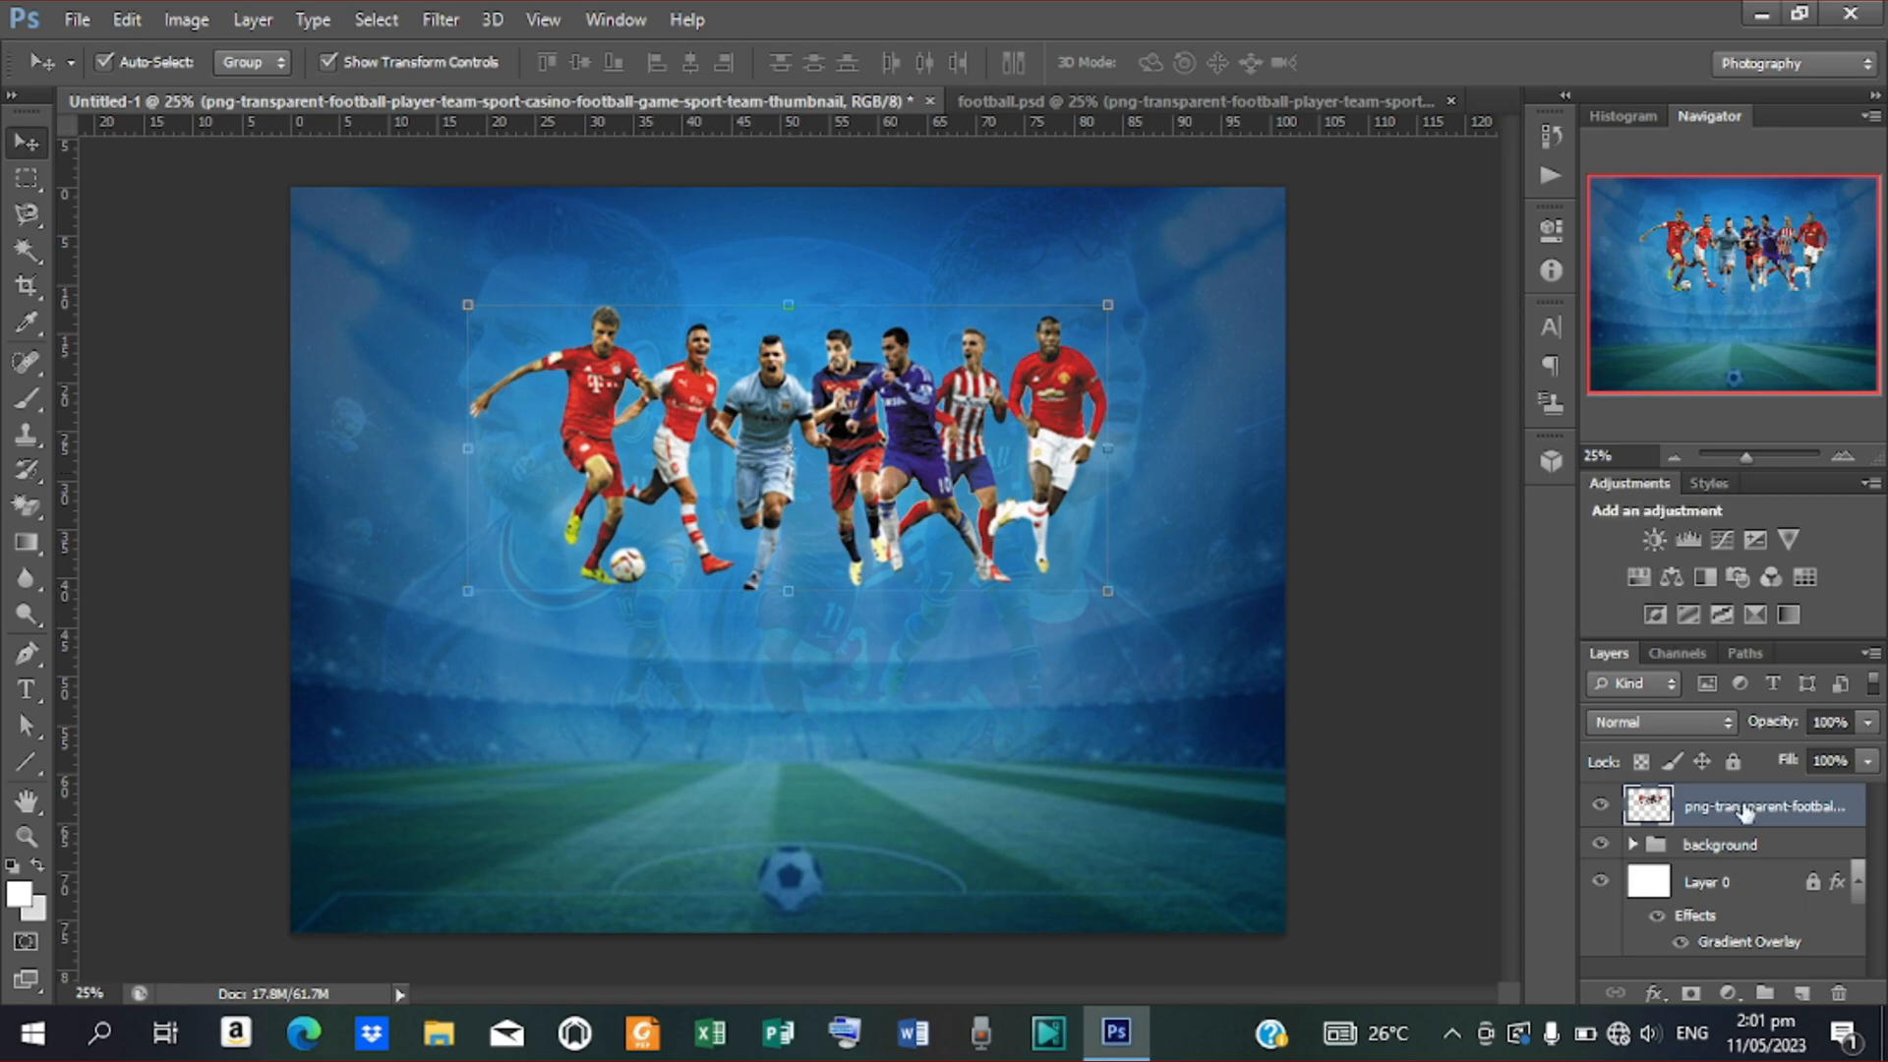
pyautogui.click(145, 22)
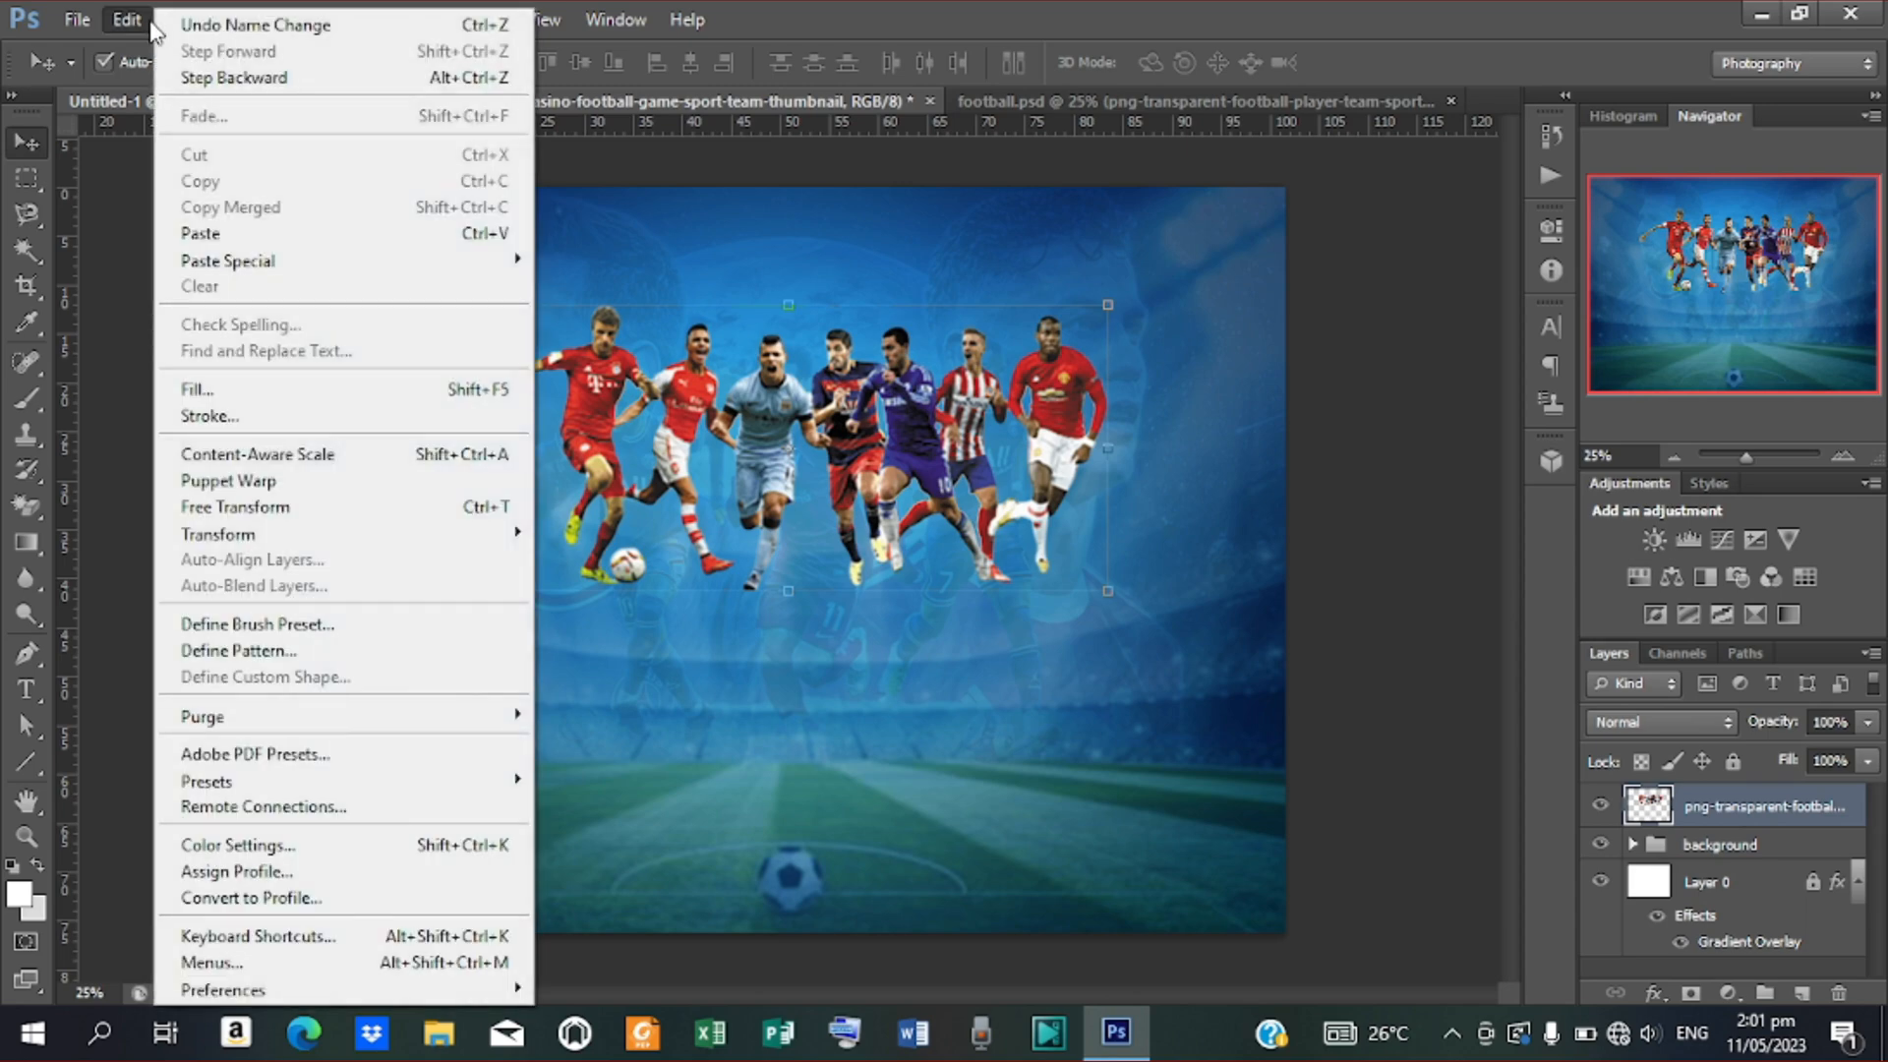
pyautogui.click(1655, 994)
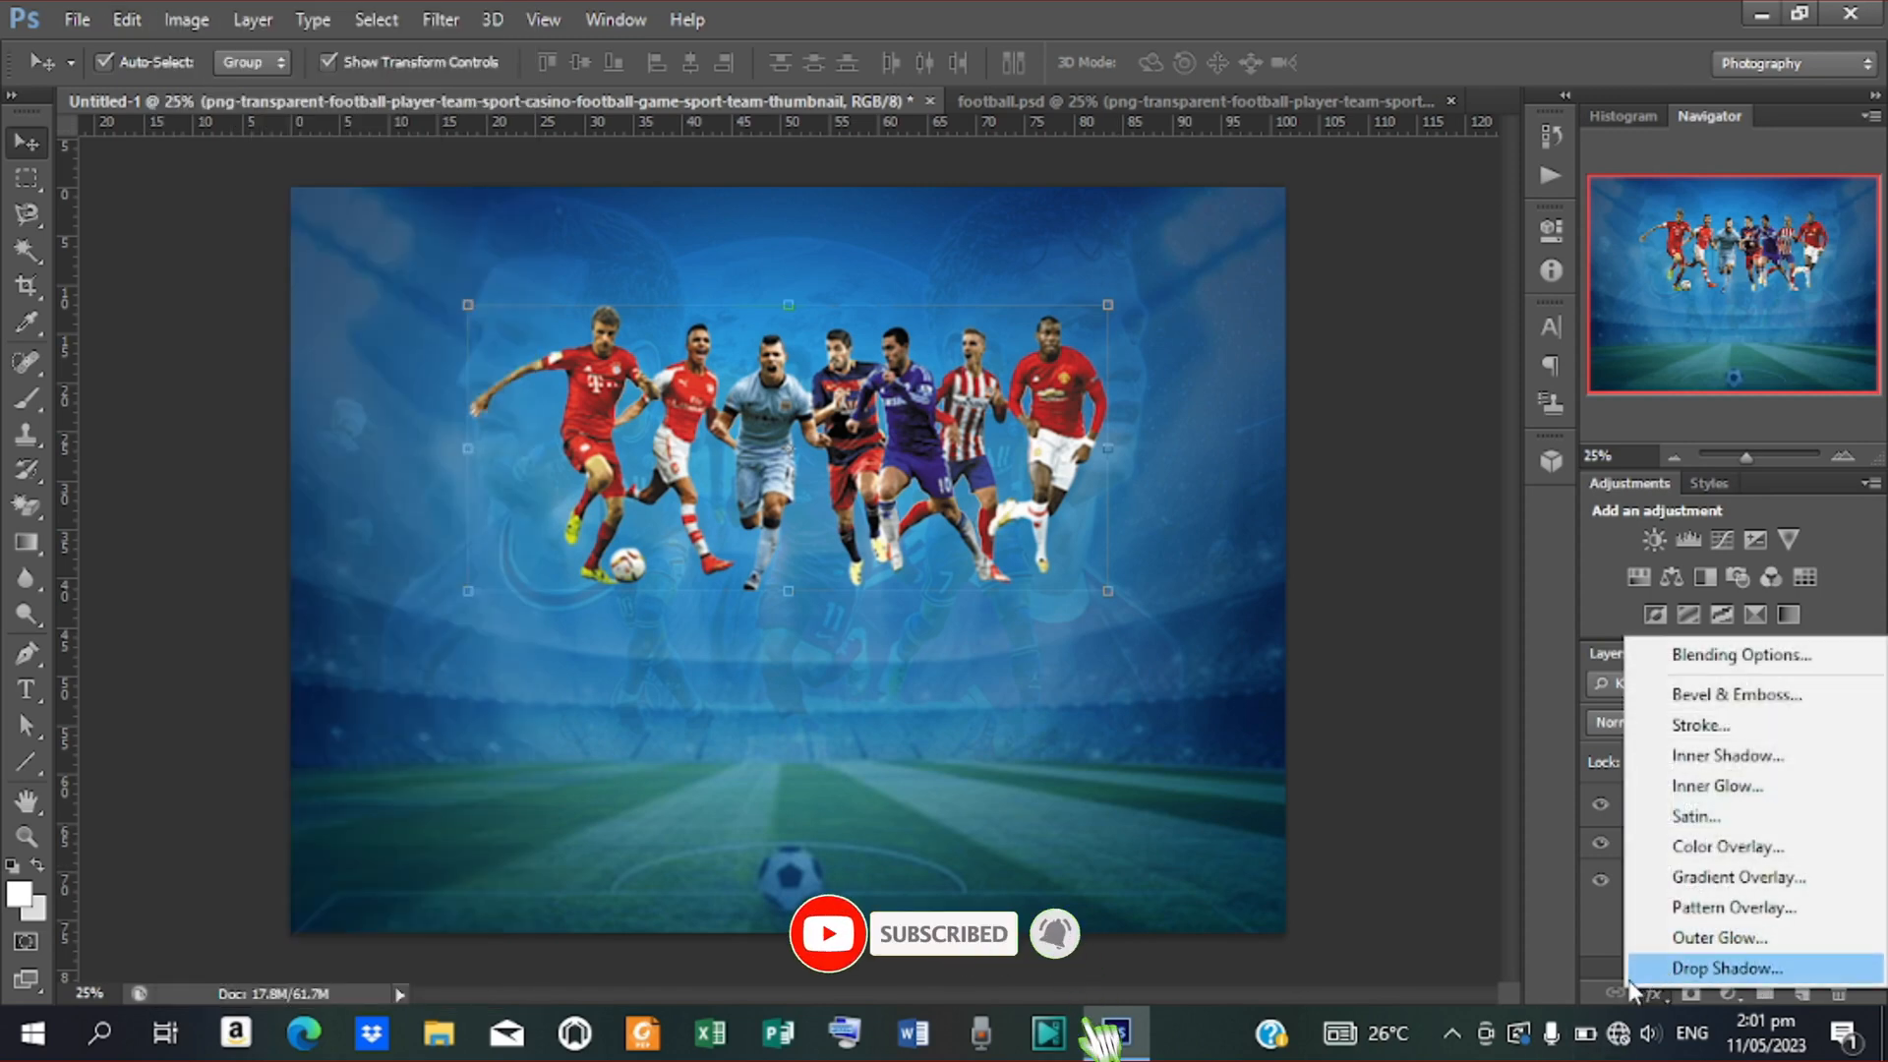
pyautogui.click(1654, 539)
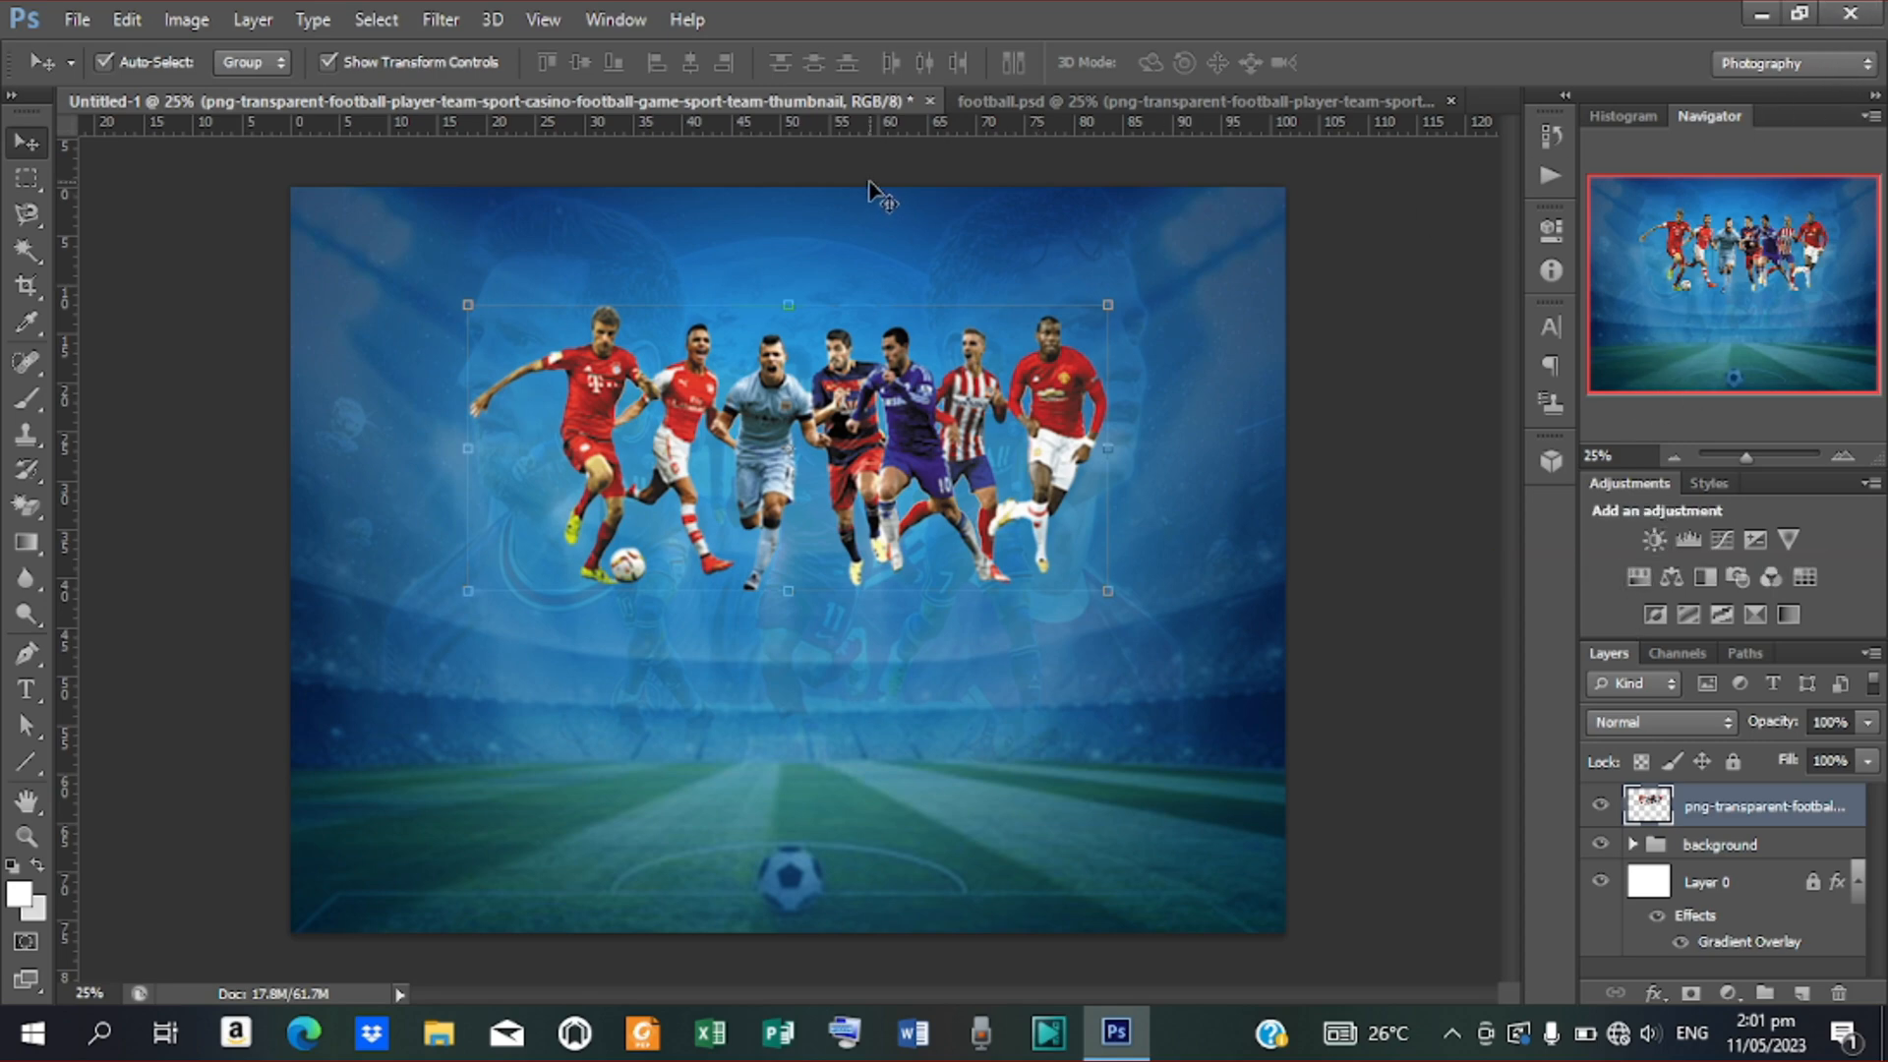
pyautogui.click(1862, 69)
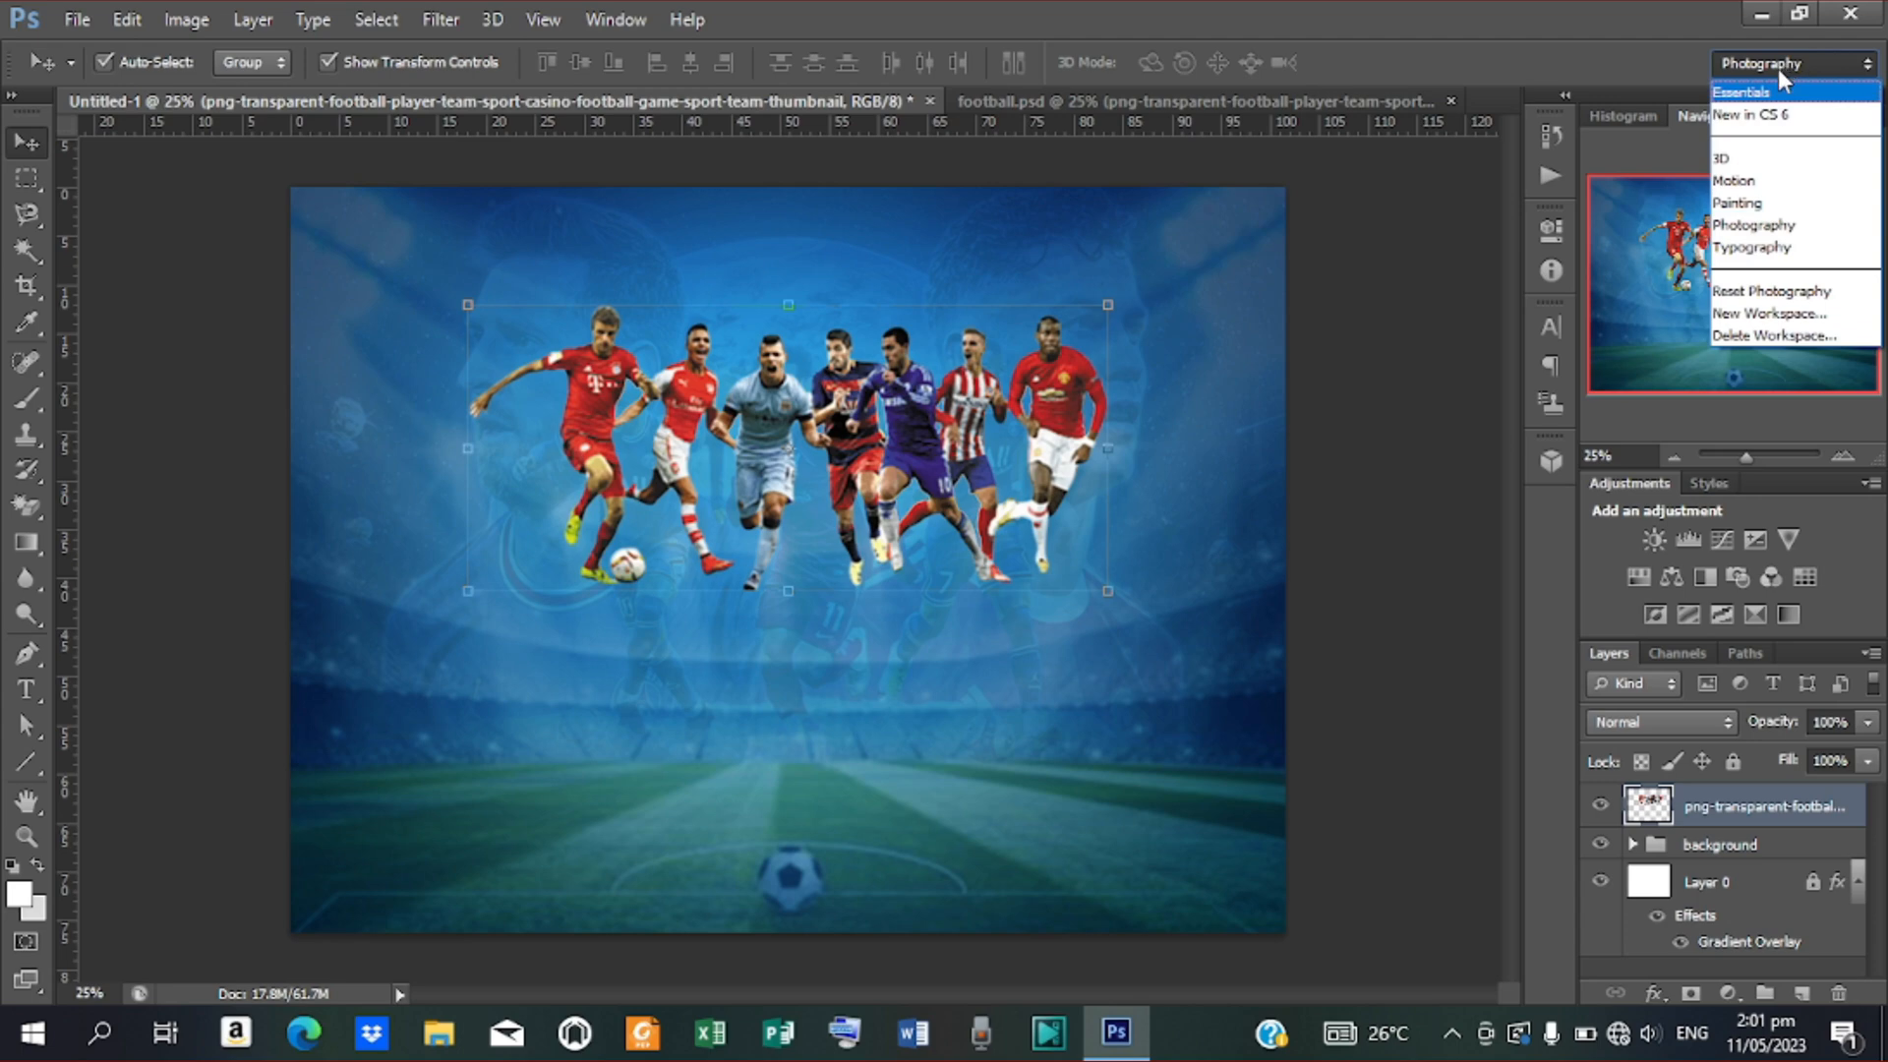
pyautogui.click(1750, 225)
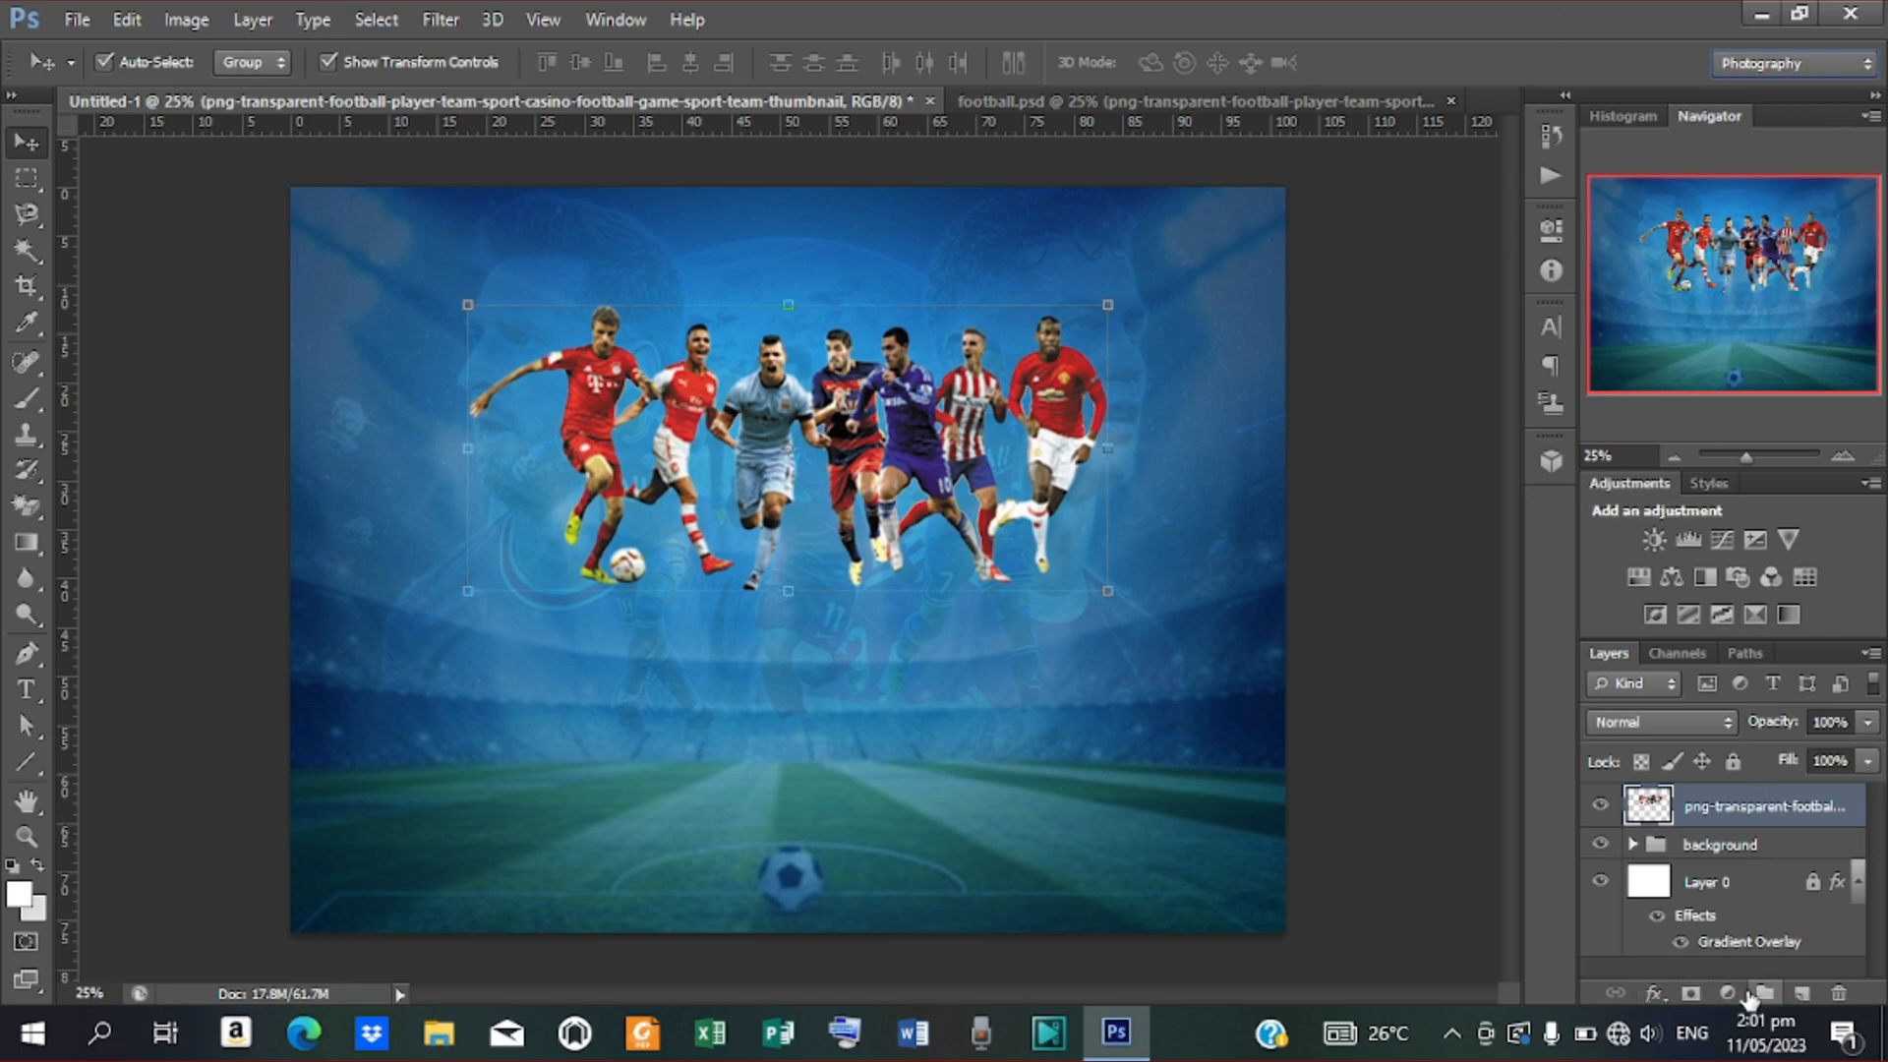
# Add a Brightness/Contrast layer clipped to the players, with Brightness 26 and Contrast 66
pyautogui.click(1656, 539)
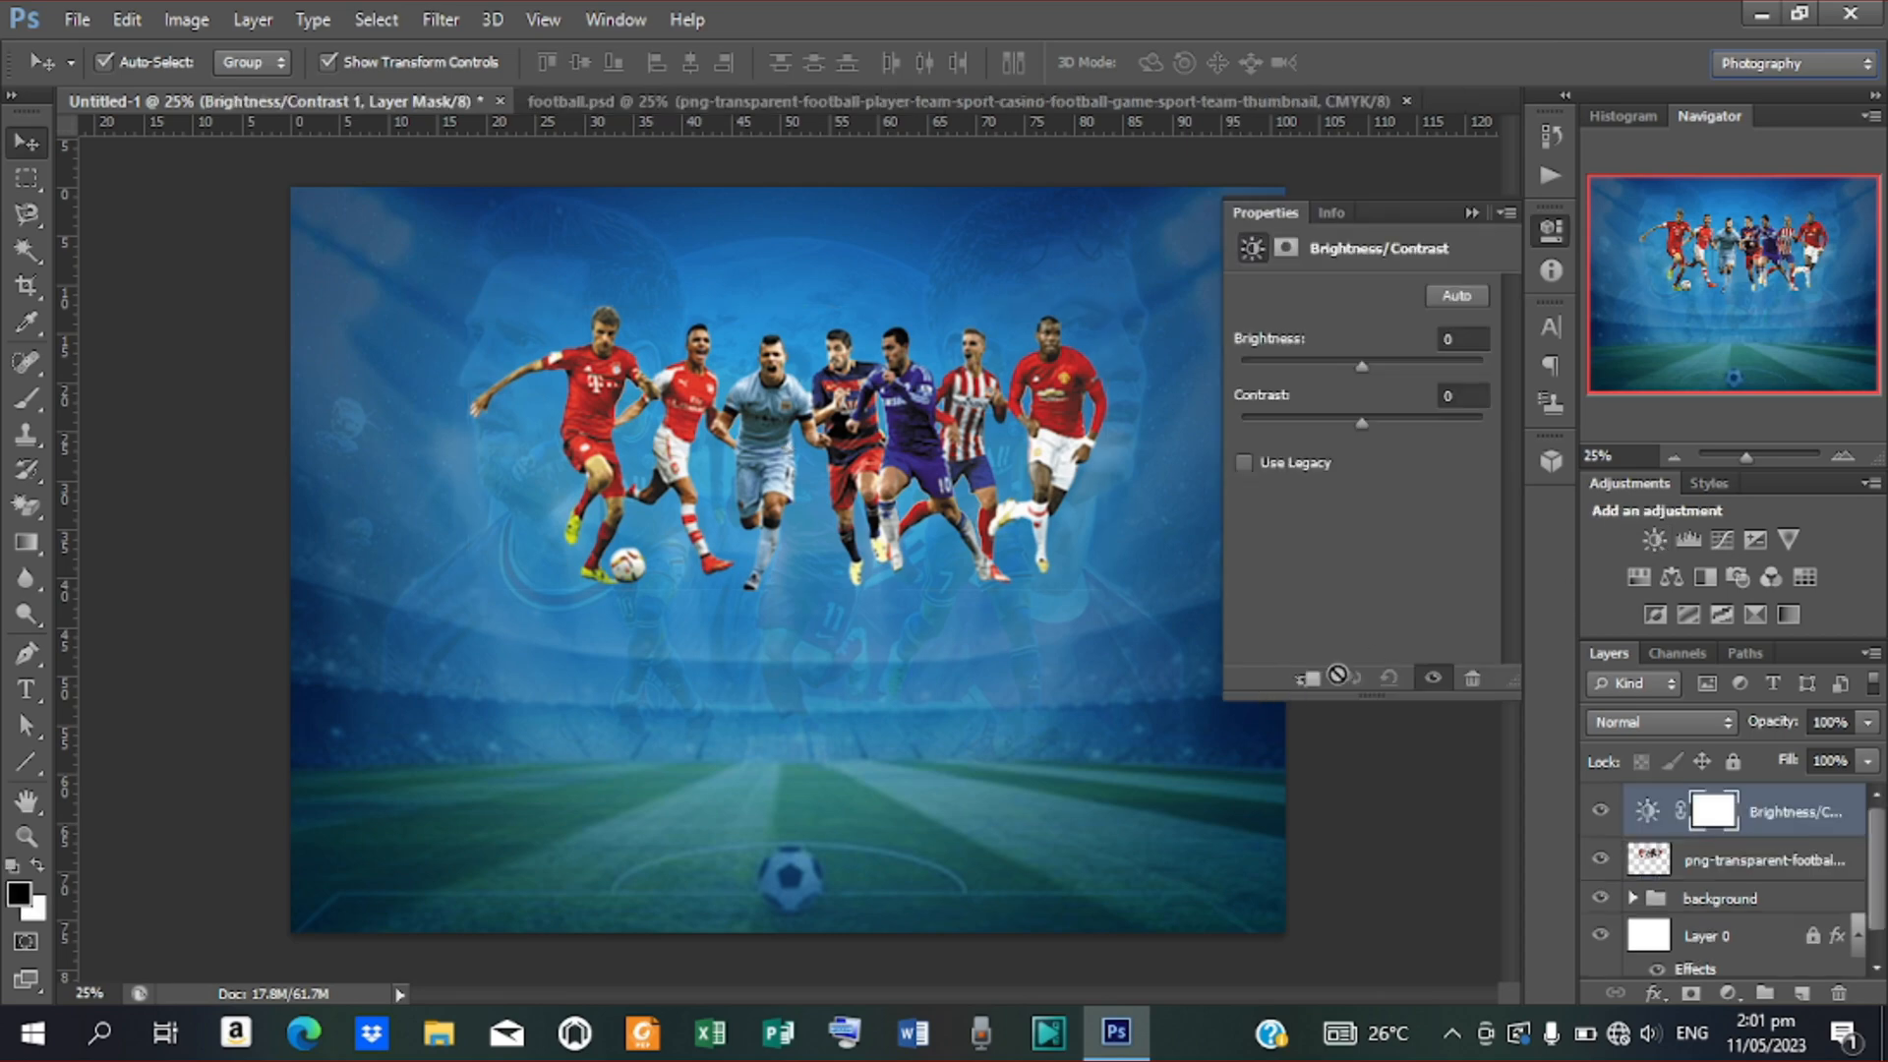
pyautogui.click(1298, 680)
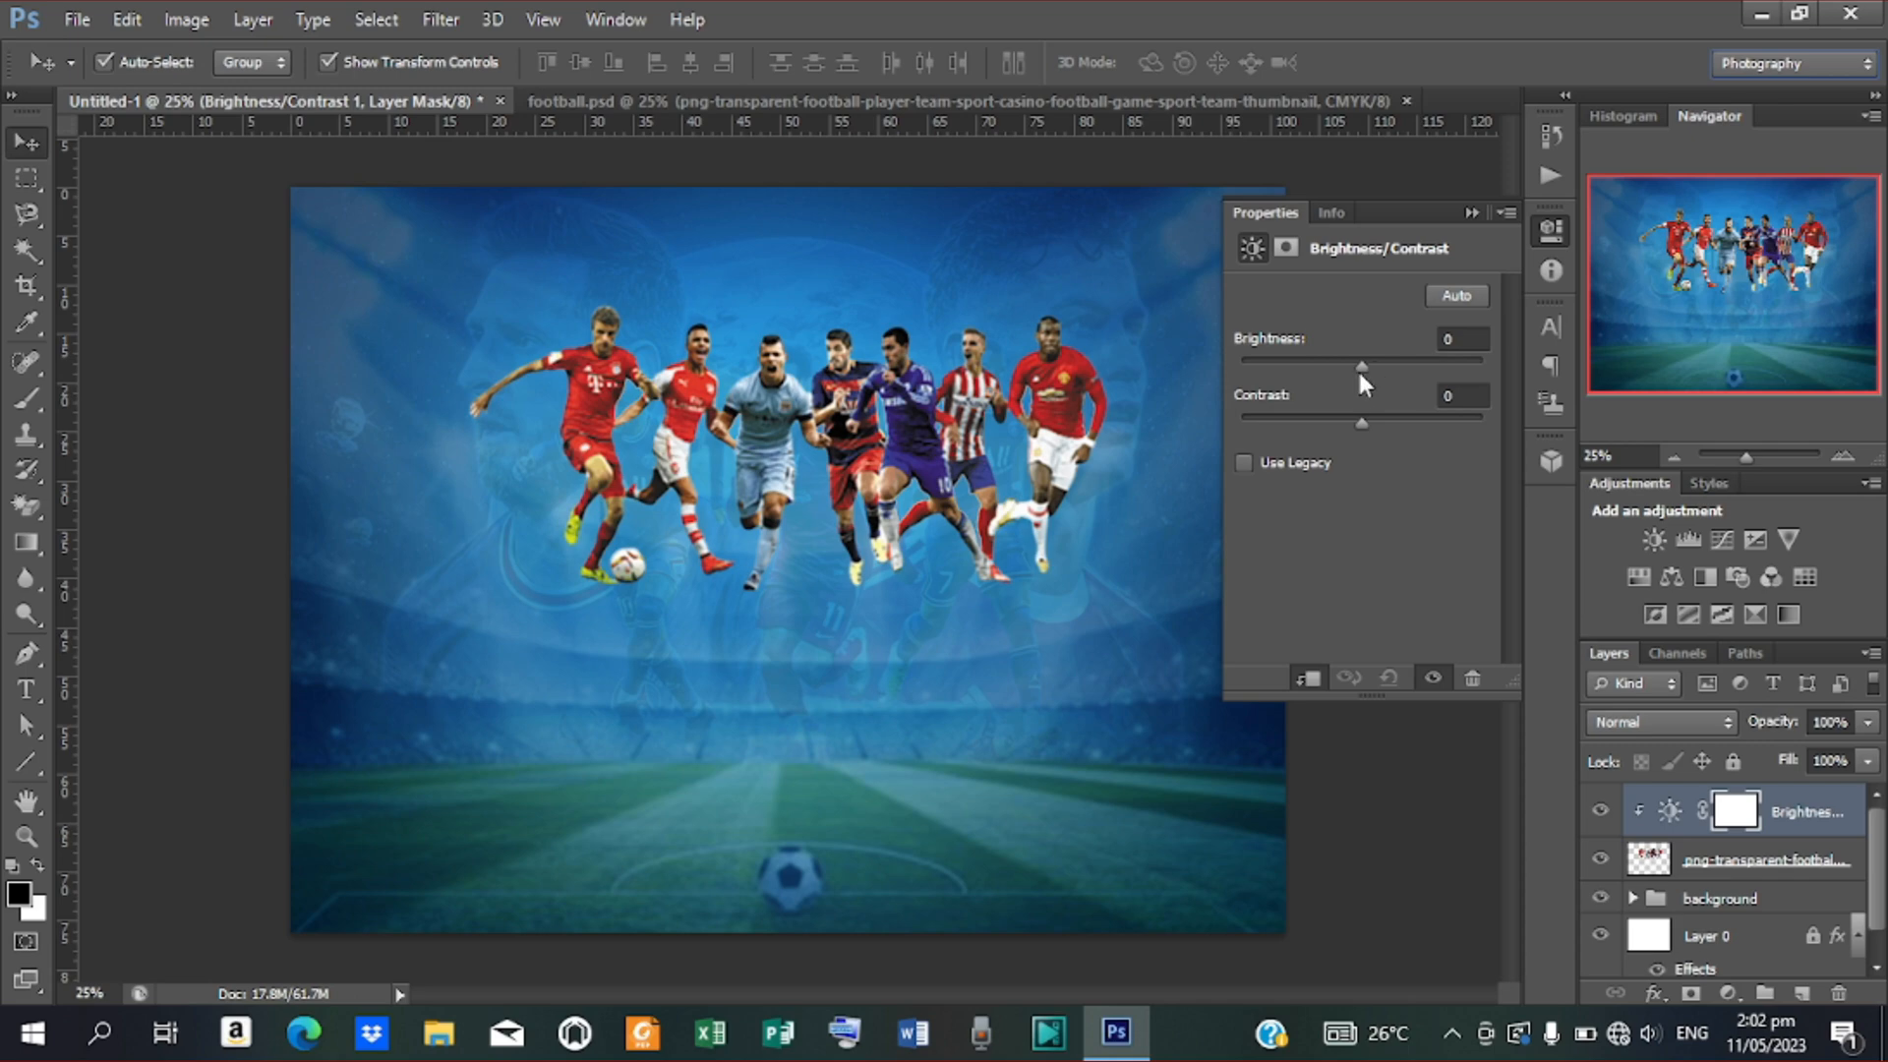
pyautogui.moveTo(1360, 374); pyautogui.dragTo(1388, 382)
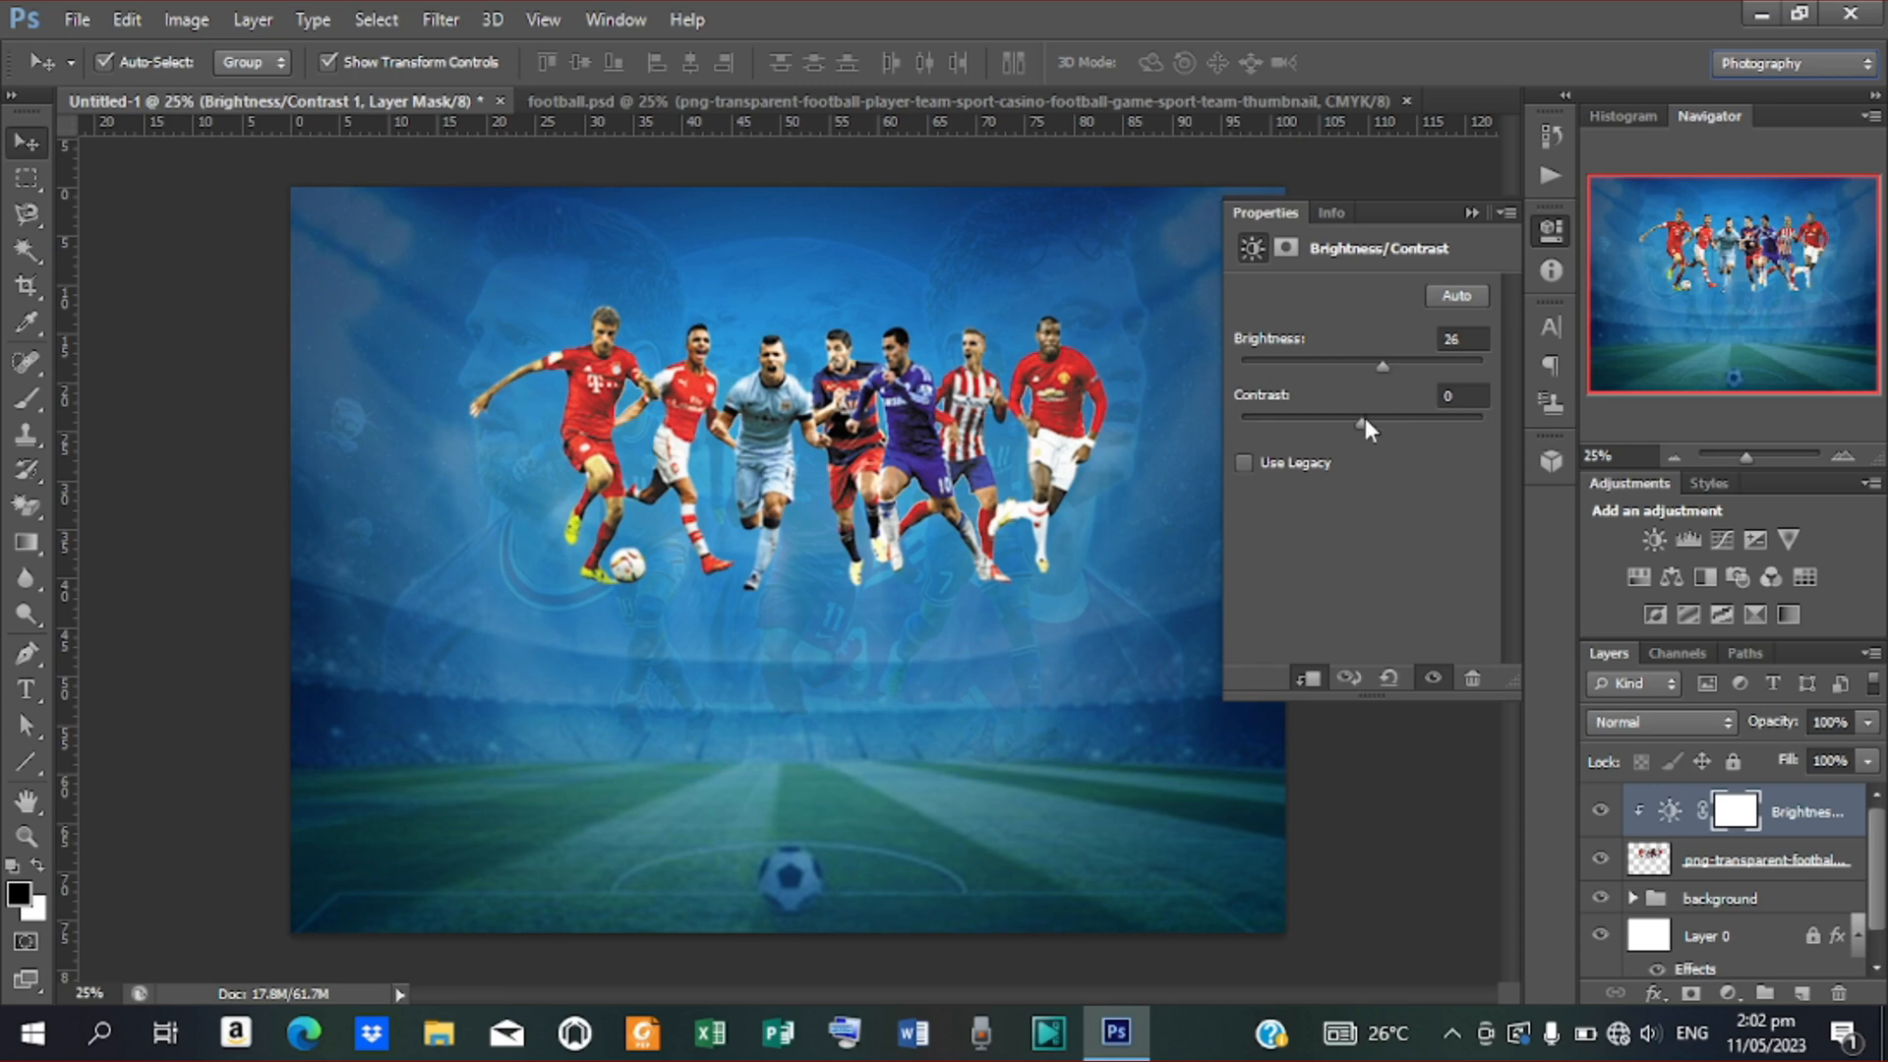
pyautogui.moveTo(1363, 424); pyautogui.dragTo(1441, 477)
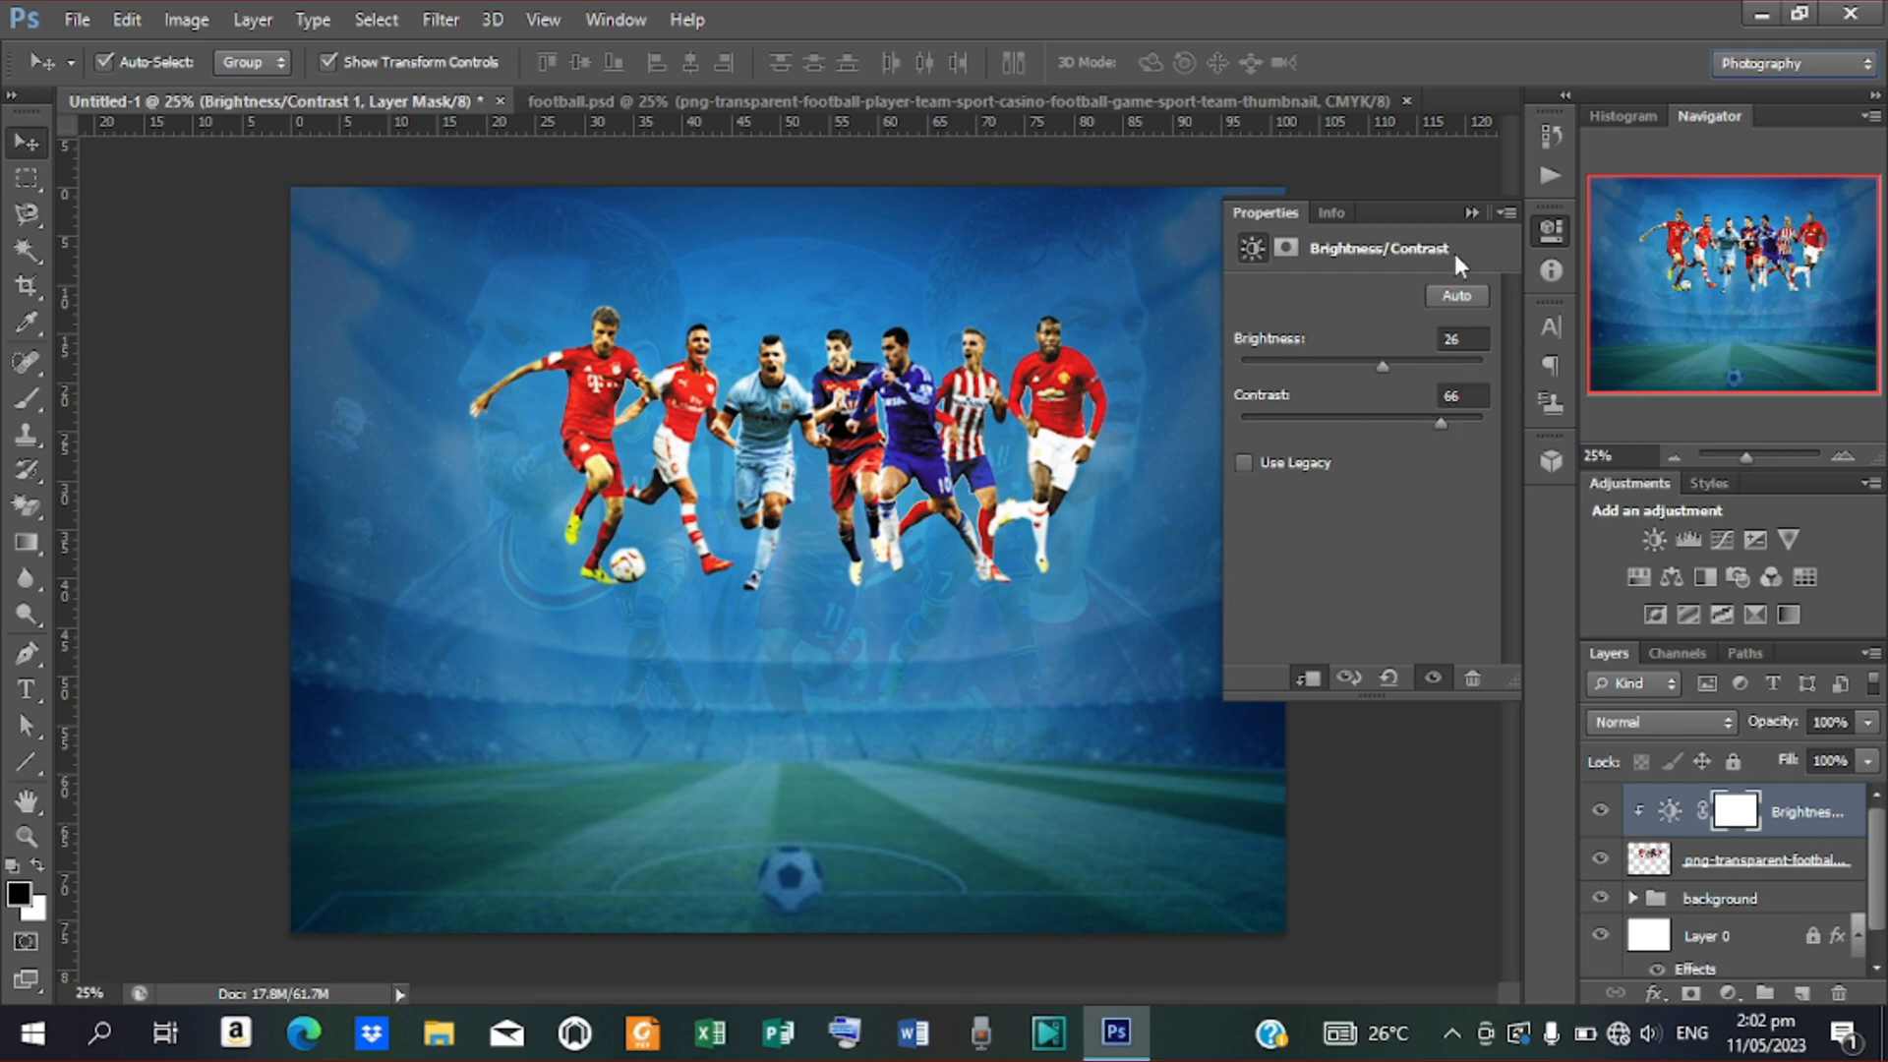
pyautogui.click(1721, 539)
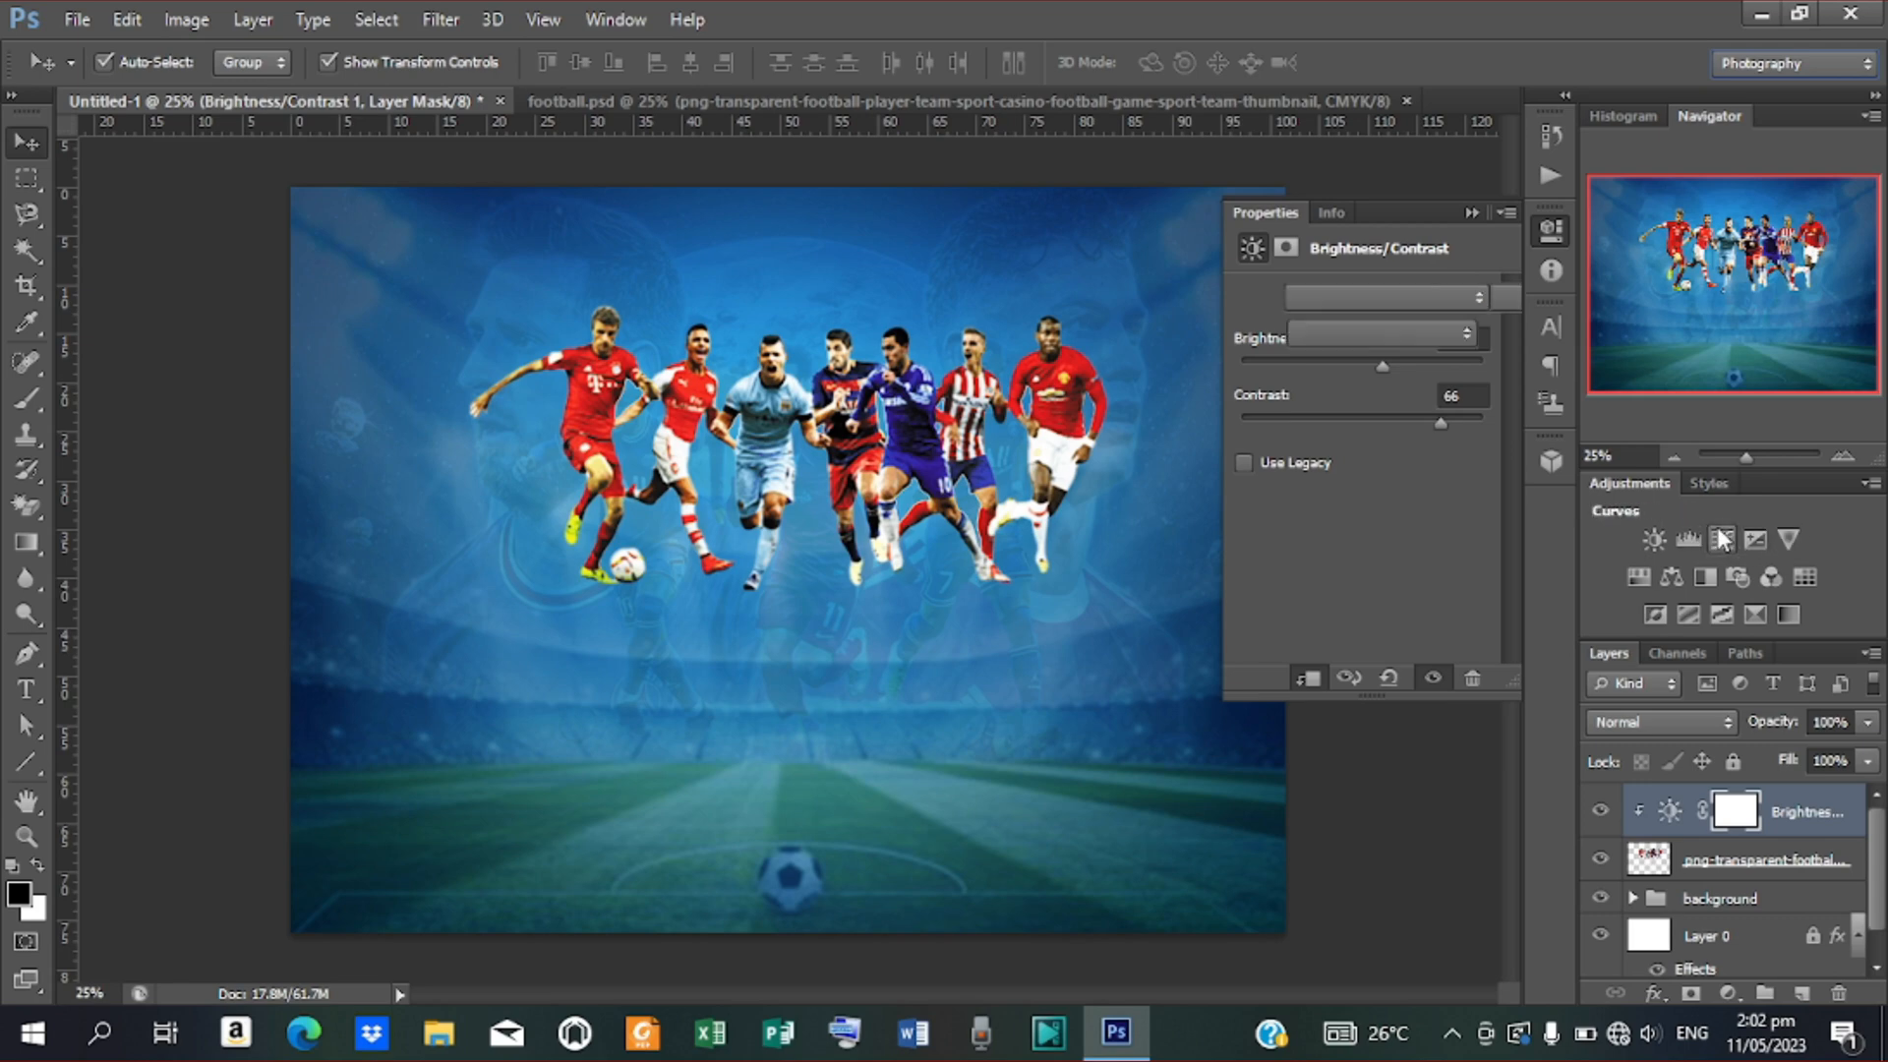
# Clip the Curves layer to the players, pulling the shadows down and the highlights up
pyautogui.click(1311, 678)
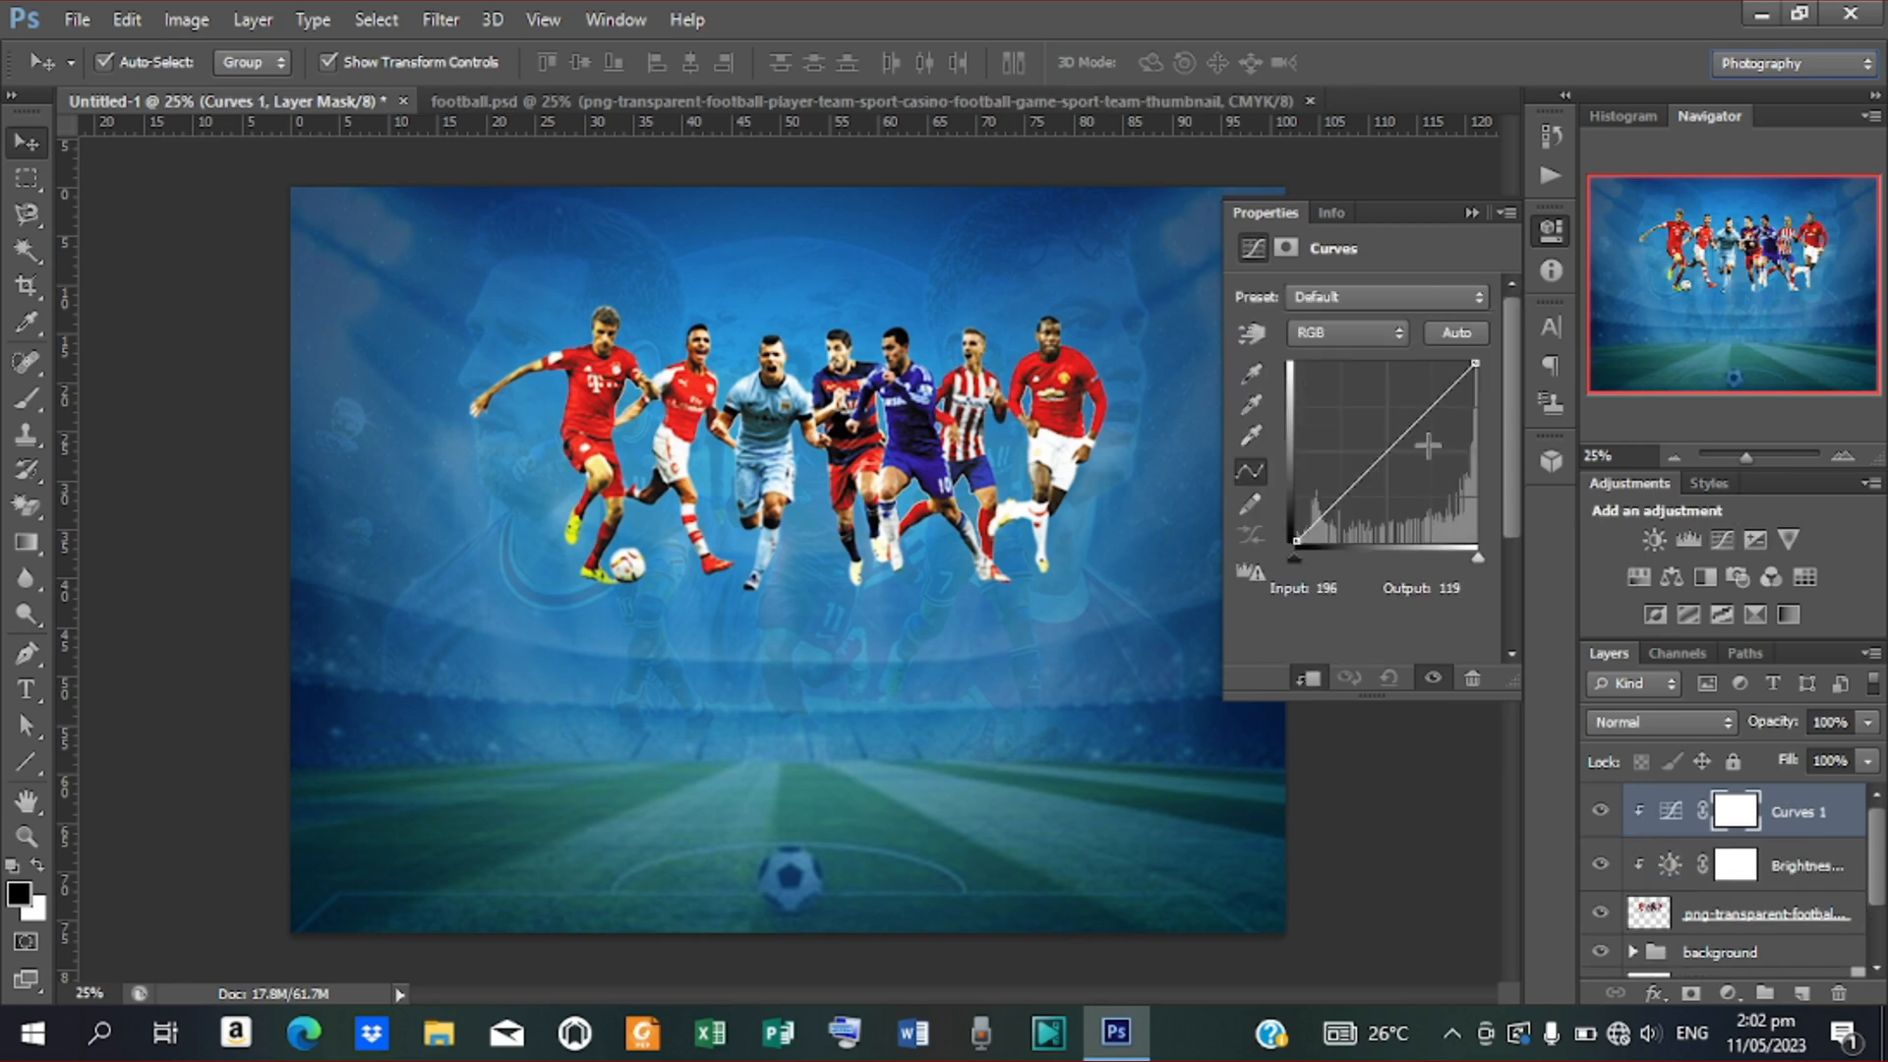
pyautogui.moveTo(1339, 493); pyautogui.dragTo(1340, 507)
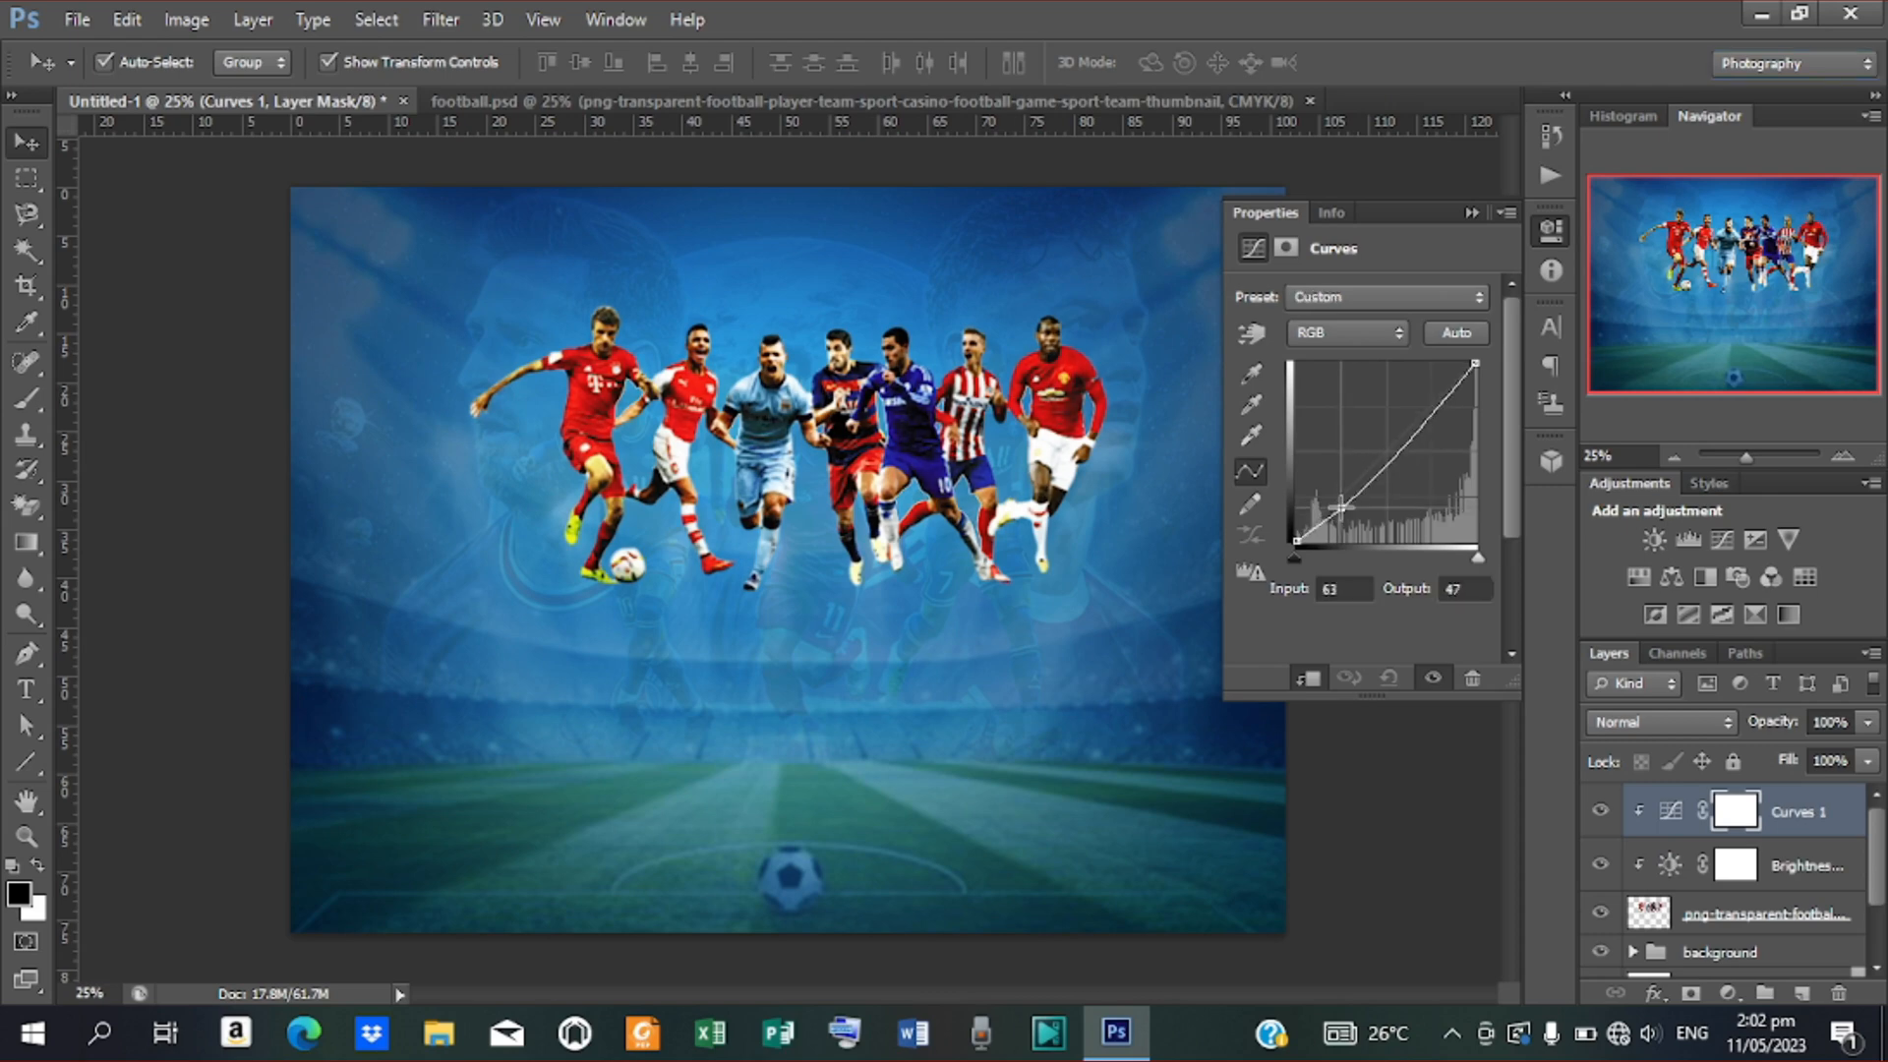
pyautogui.moveTo(1415, 430)
pyautogui.mouseDown()
pyautogui.moveTo(1414, 408)
pyautogui.moveTo(1437, 425)
pyautogui.mouseUp()
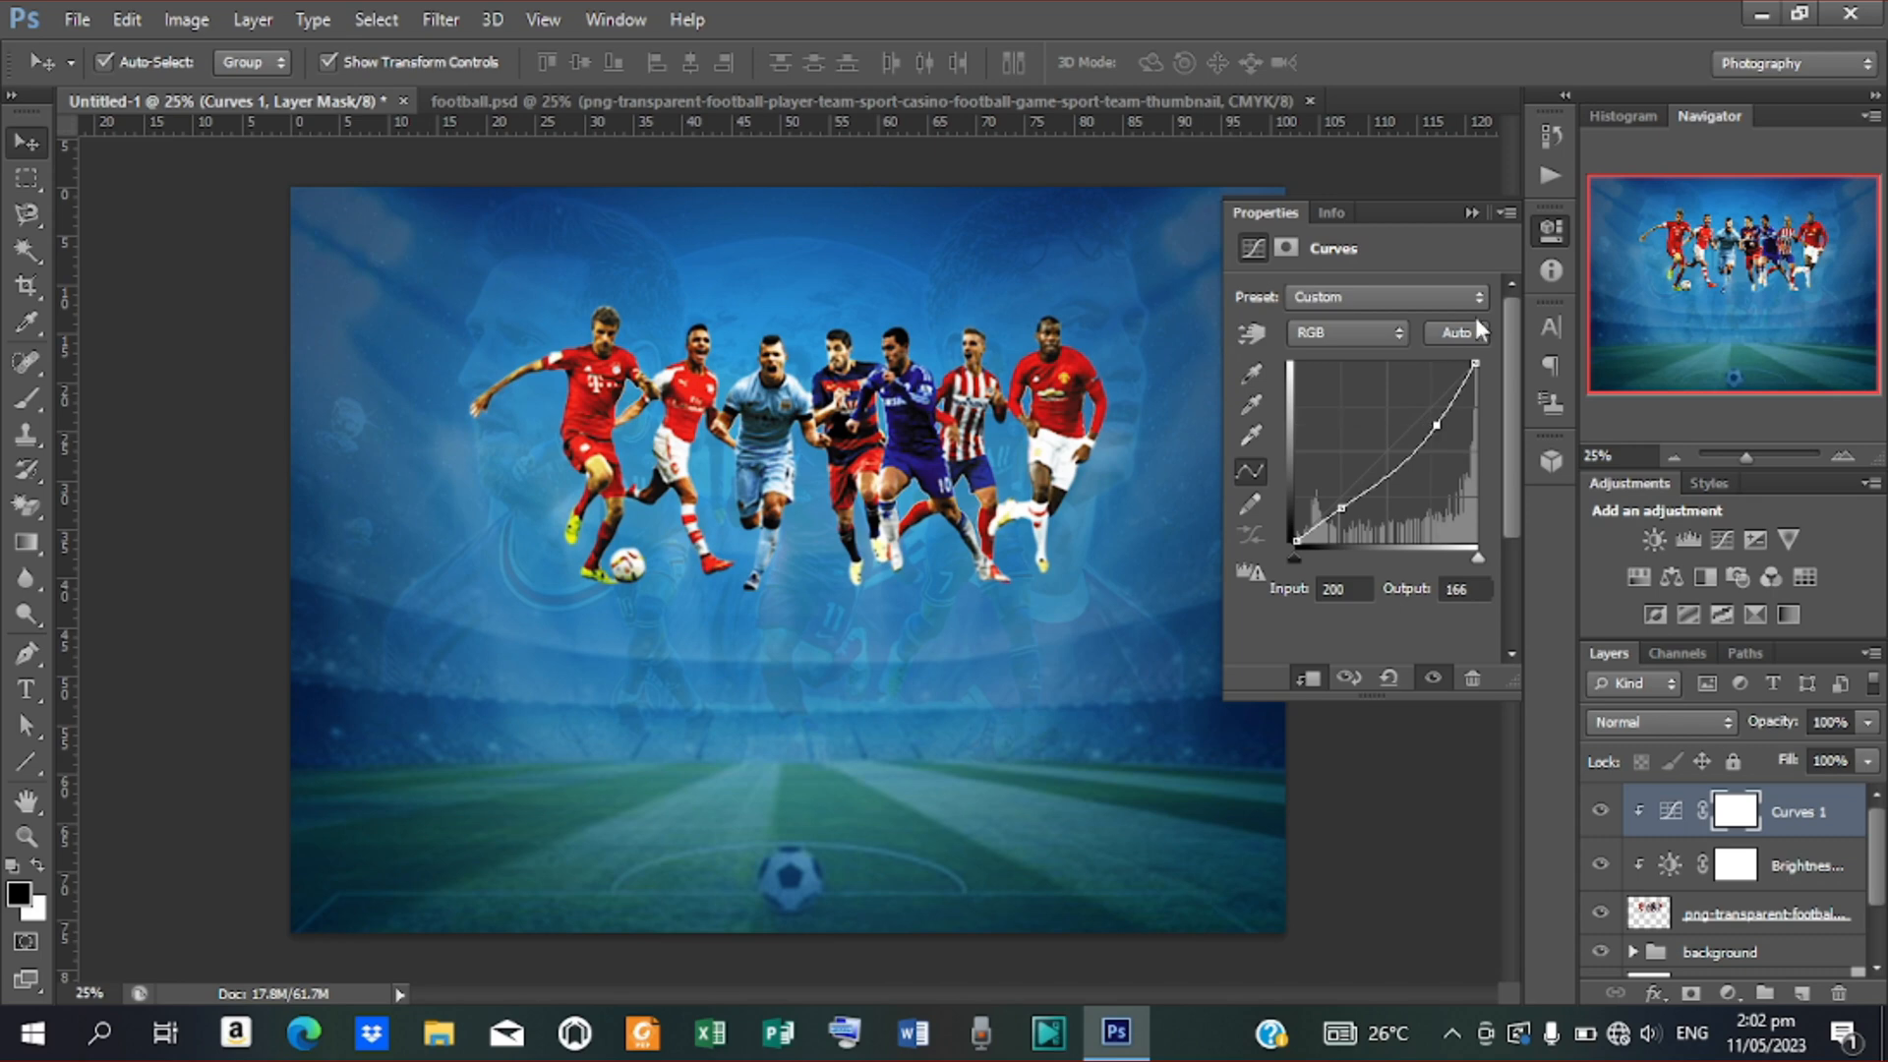
pyautogui.click(1472, 213)
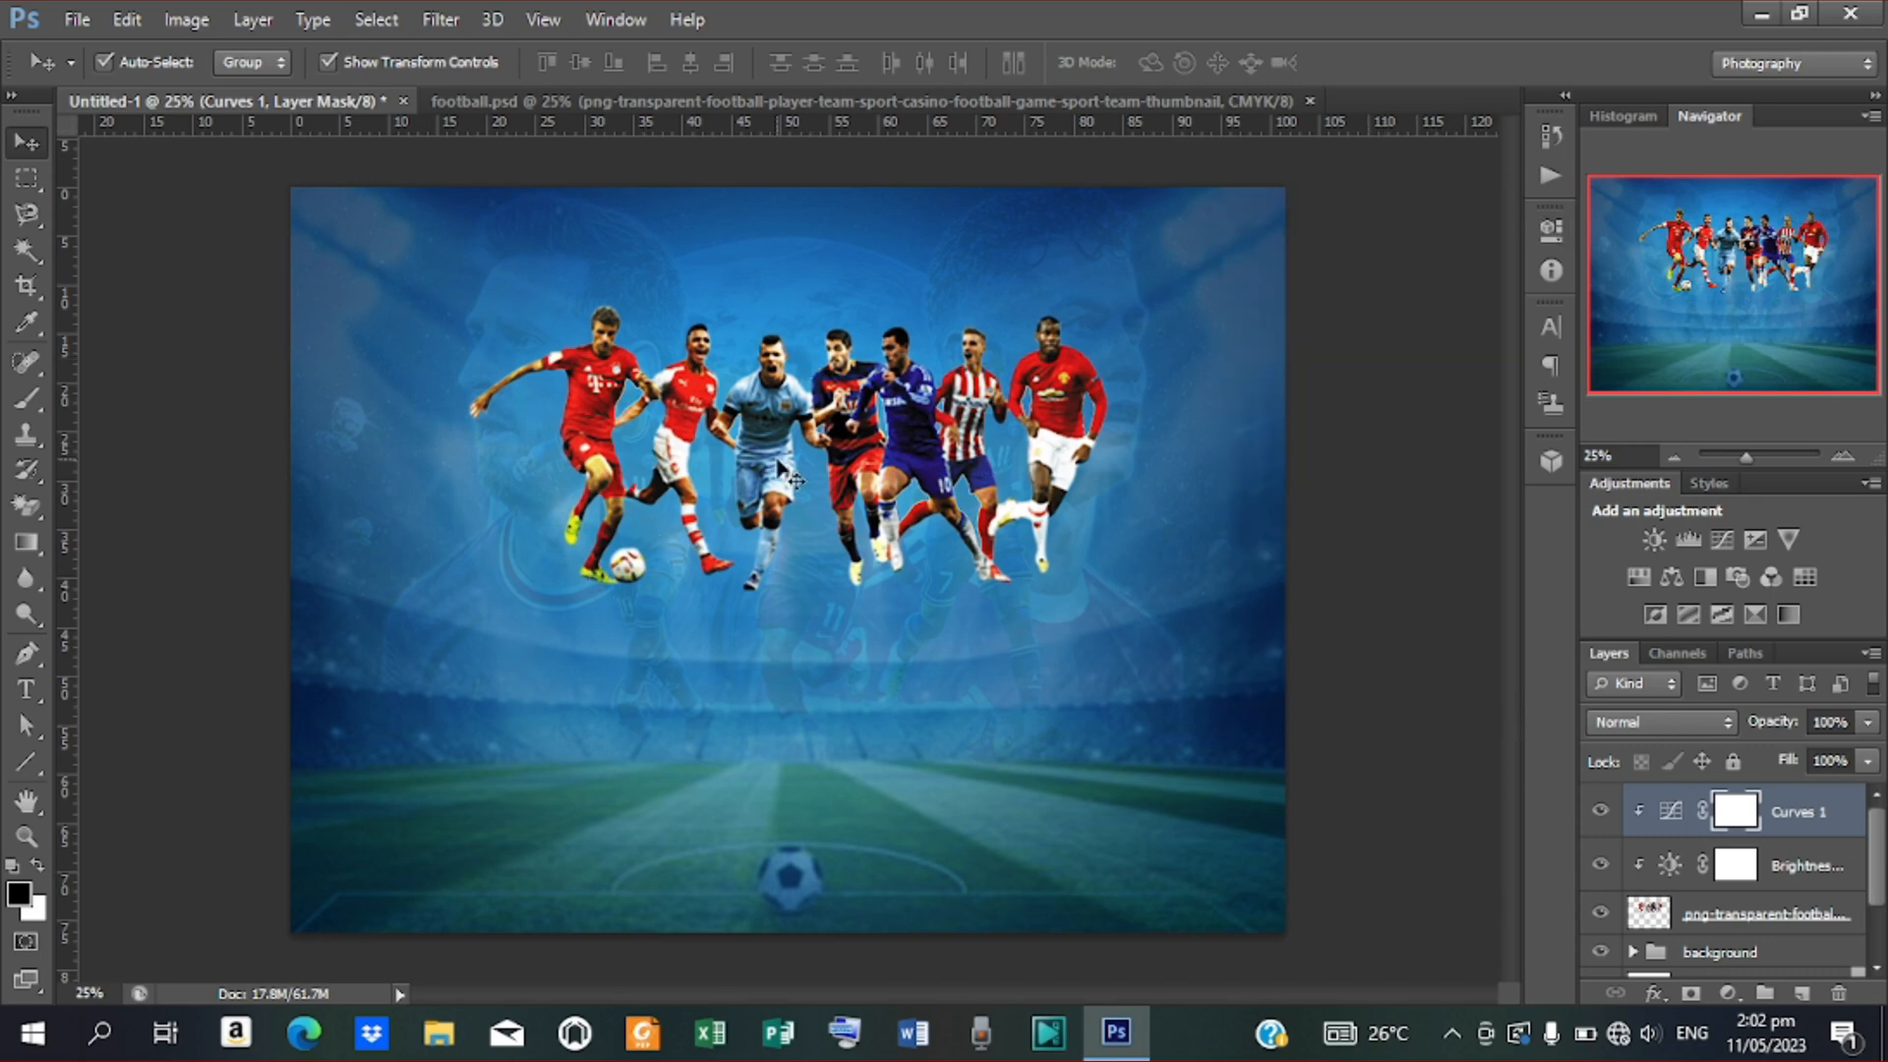
# Copy the Barcelona player's layer from football.psd into the stadium poster
pyautogui.click(806, 100)
pyautogui.click(791, 364)
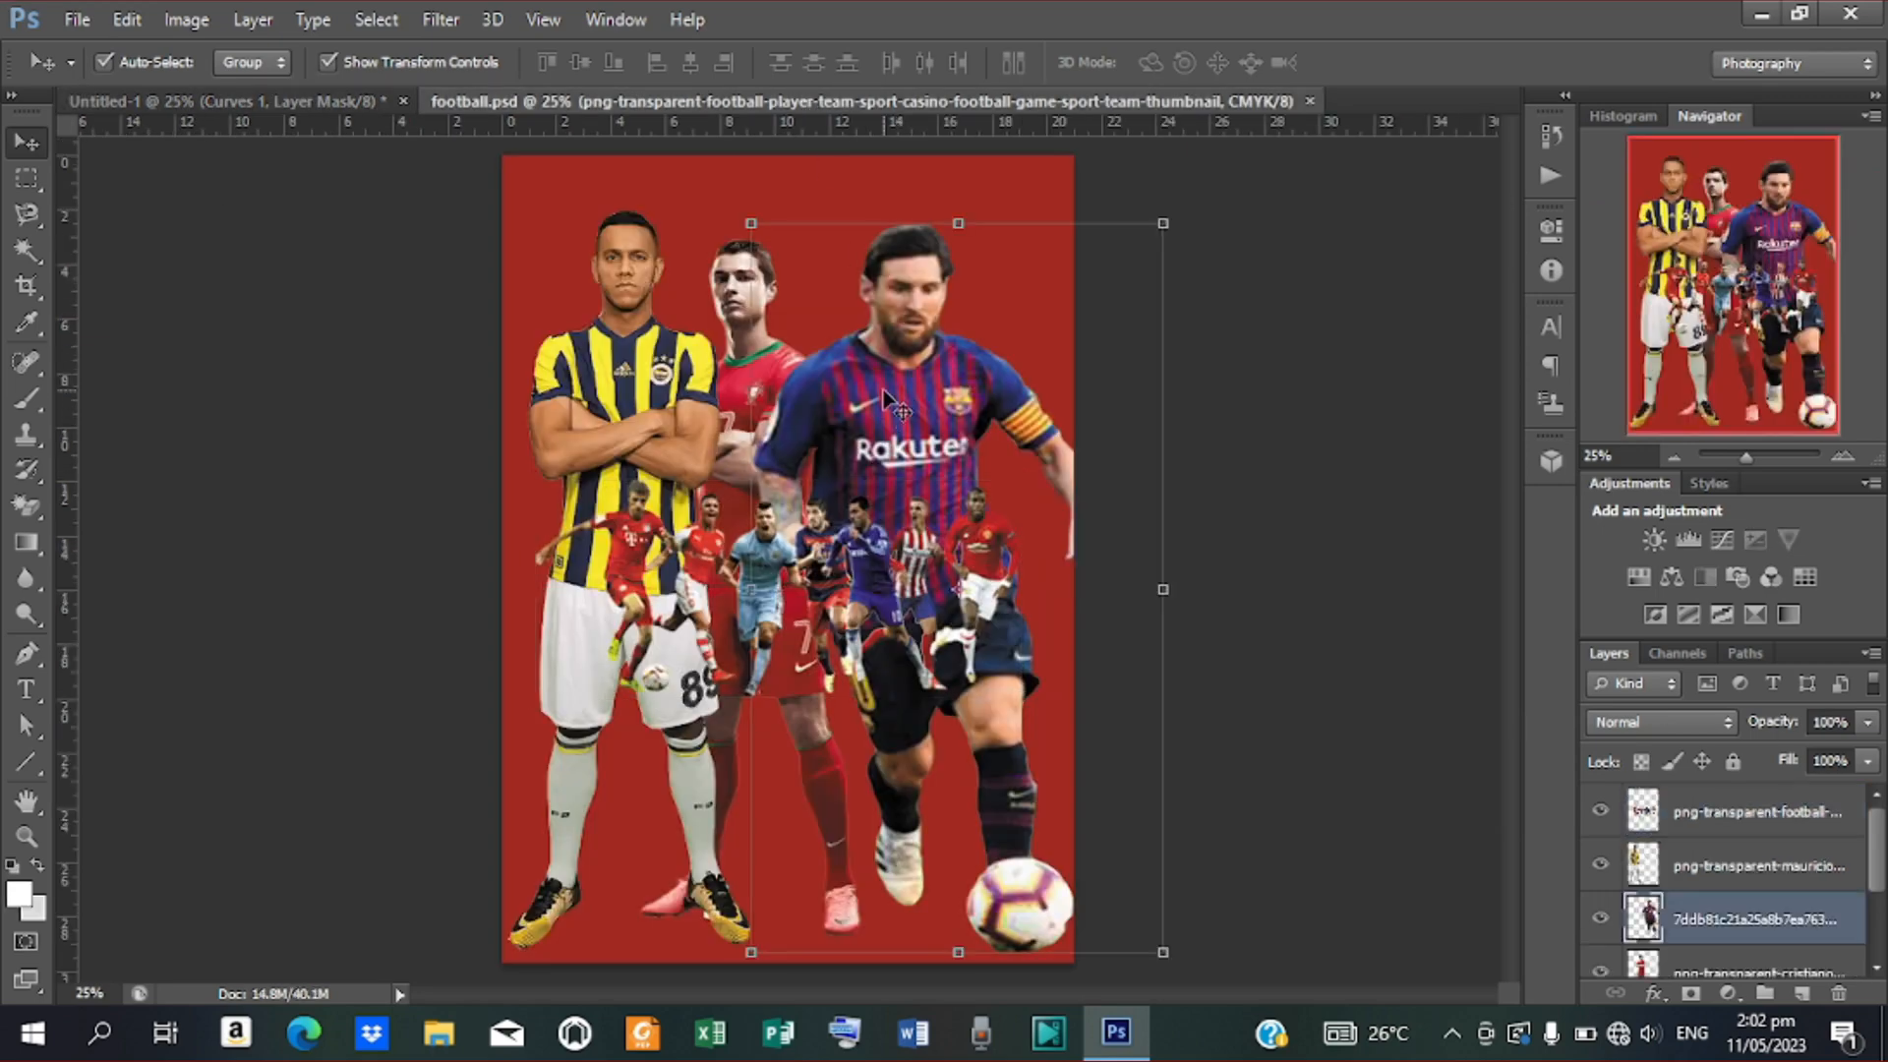
pyautogui.click(664, 448)
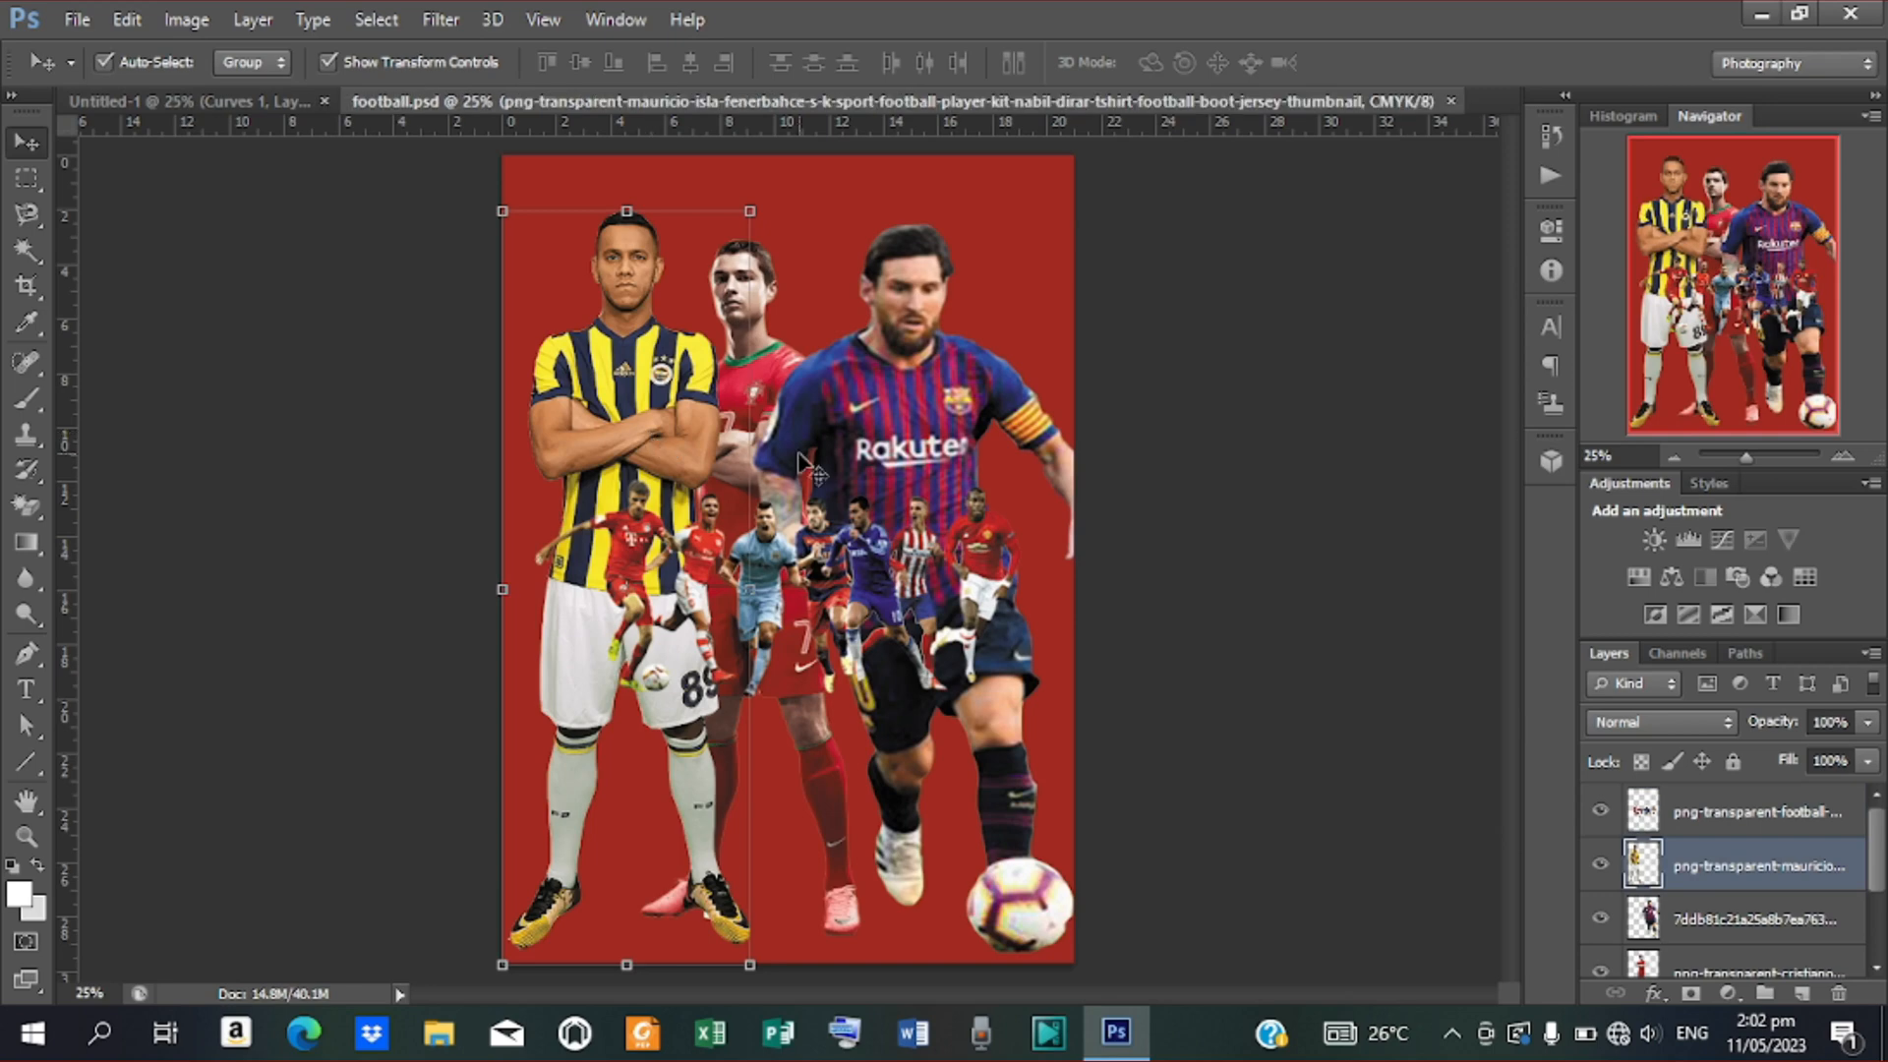
pyautogui.click(910, 464)
pyautogui.moveTo(910, 465); pyautogui.dragTo(830, 568)
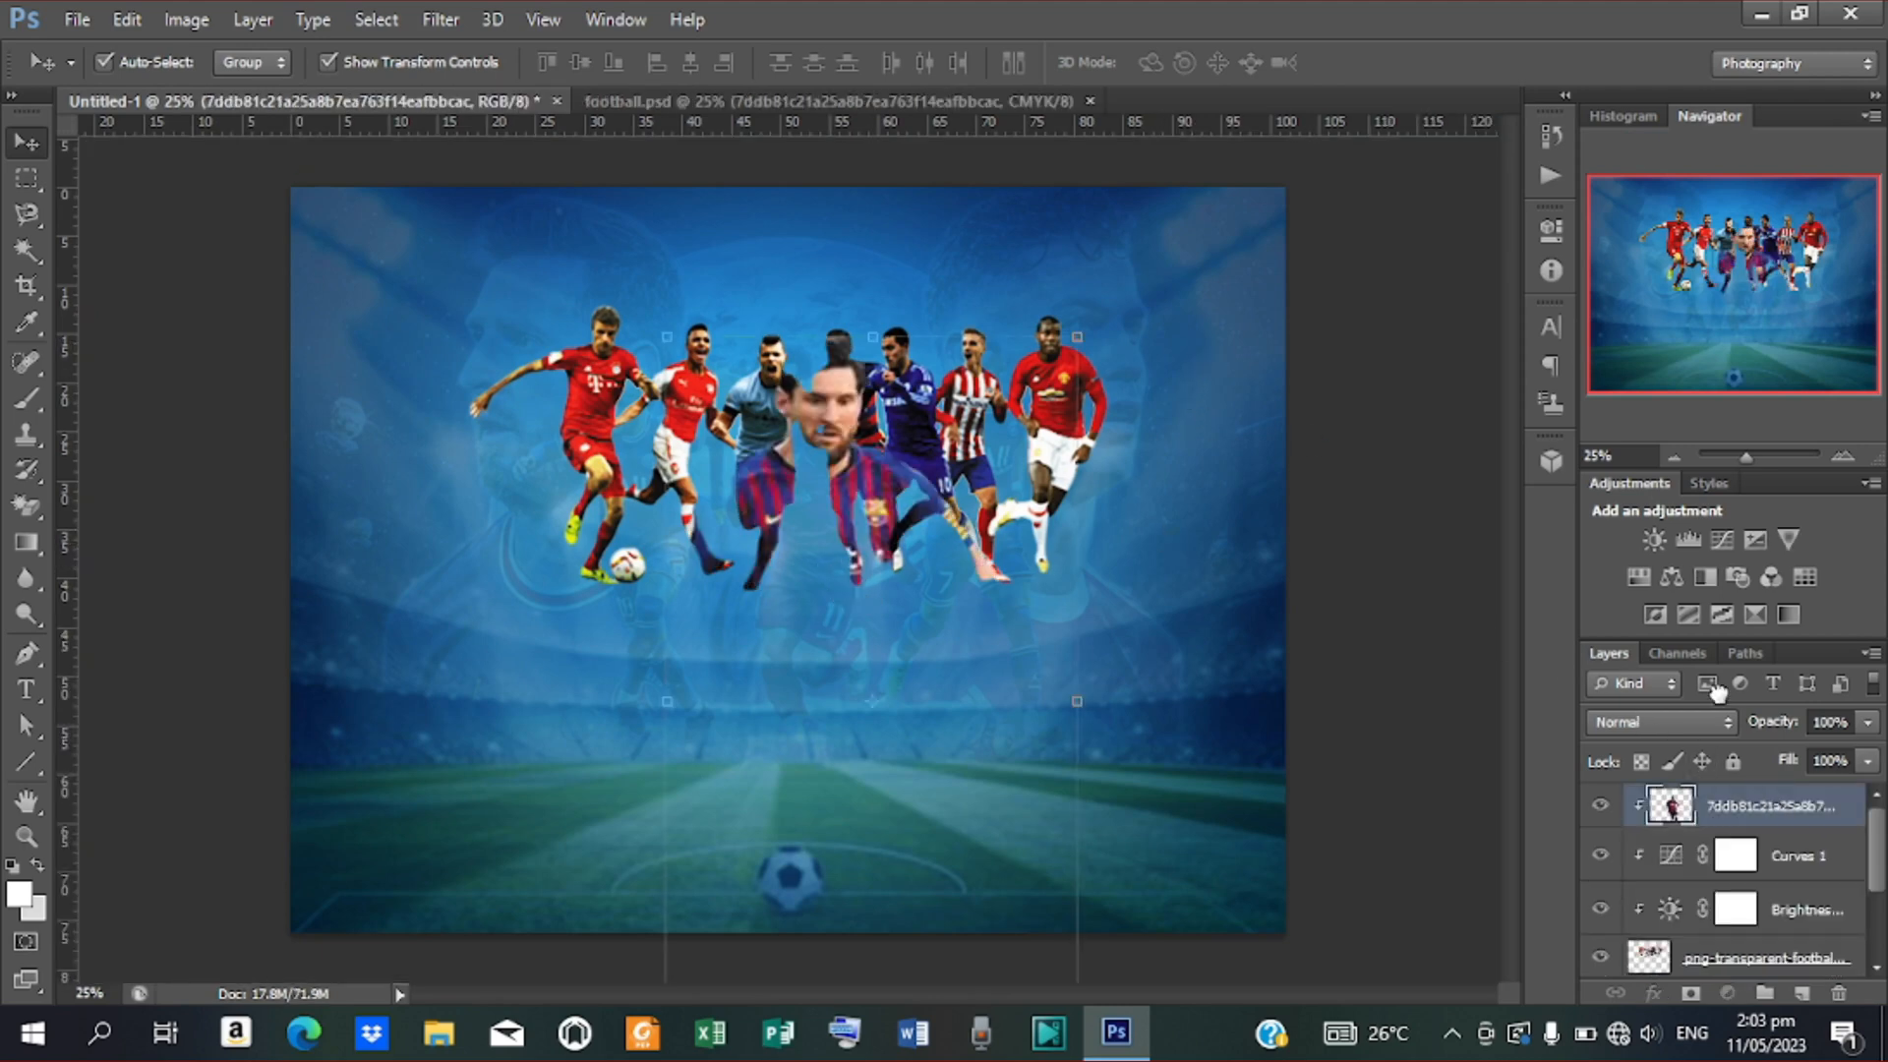
# Reorder the Barcelona player layer below the adjustments and move it toward the poster's bottom
pyautogui.moveTo(1721, 804); pyautogui.dragTo(1751, 967)
pyautogui.moveTo(857, 700); pyautogui.dragTo(817, 775)
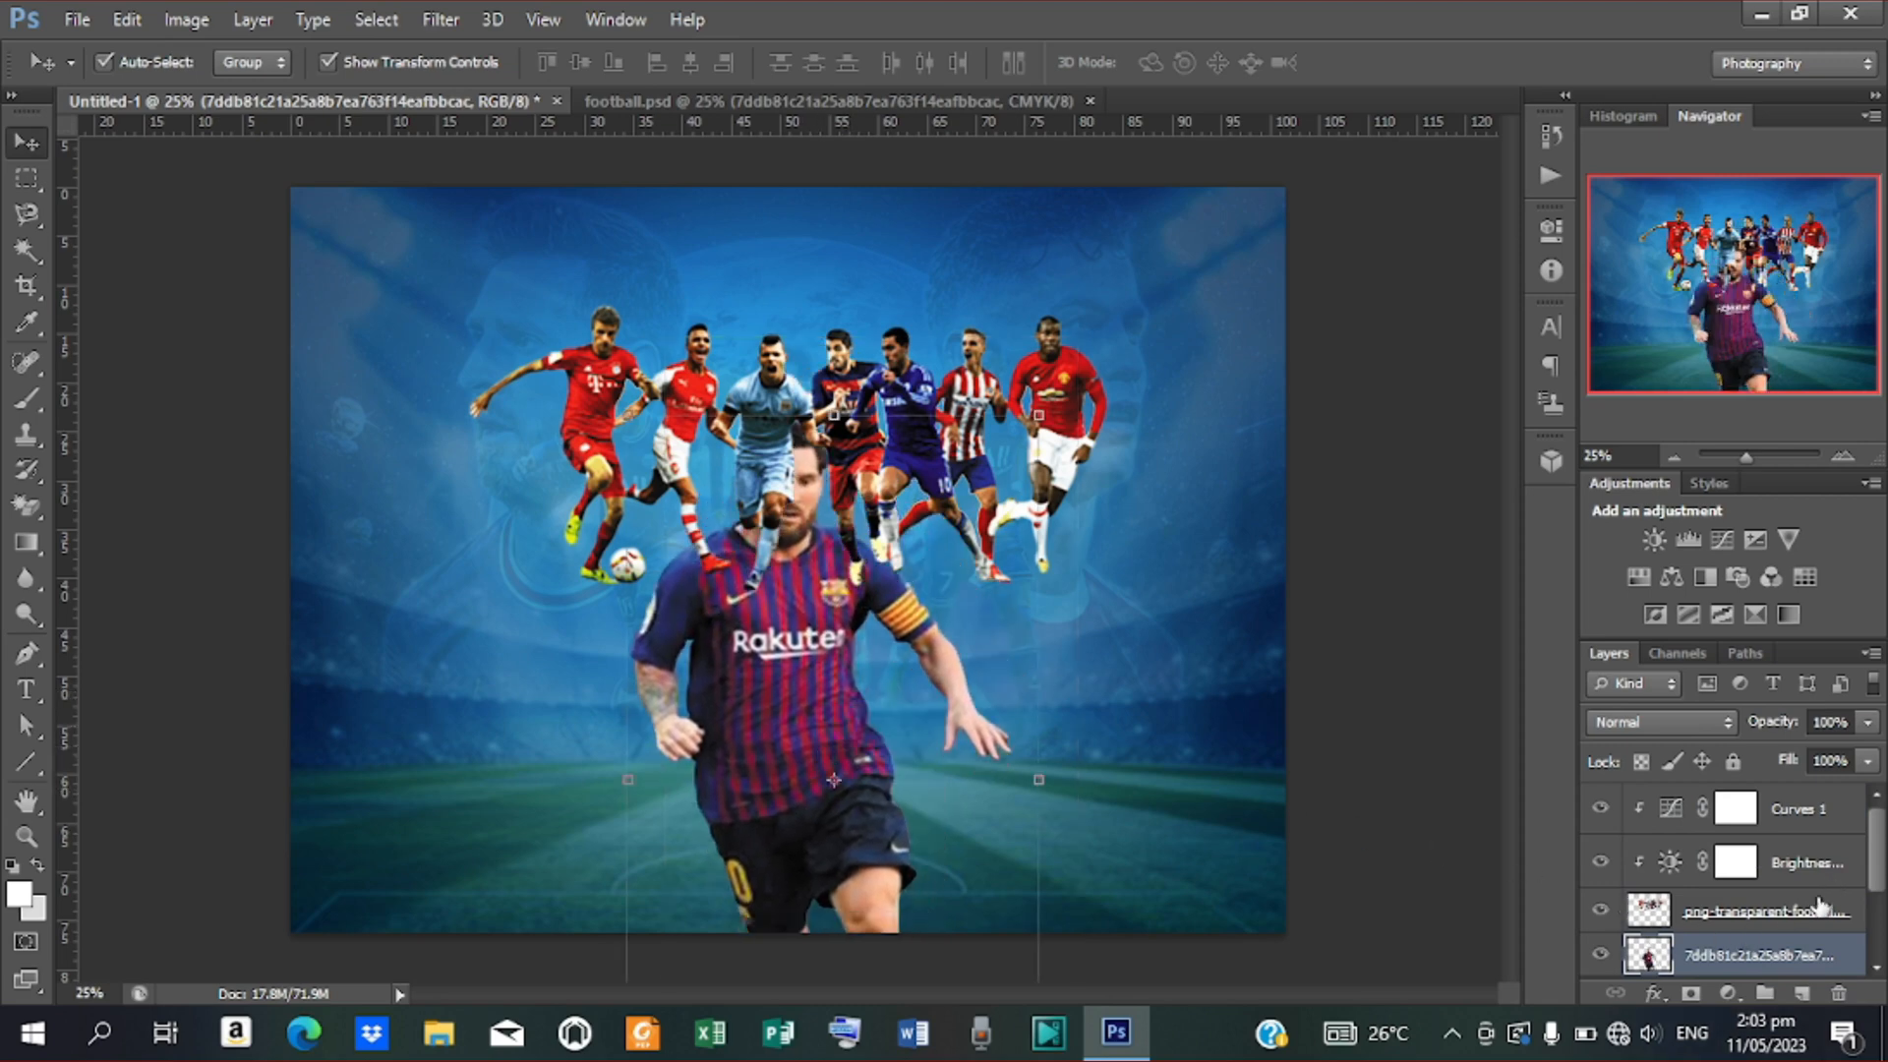
pyautogui.moveTo(1874, 860); pyautogui.dragTo(1782, 952)
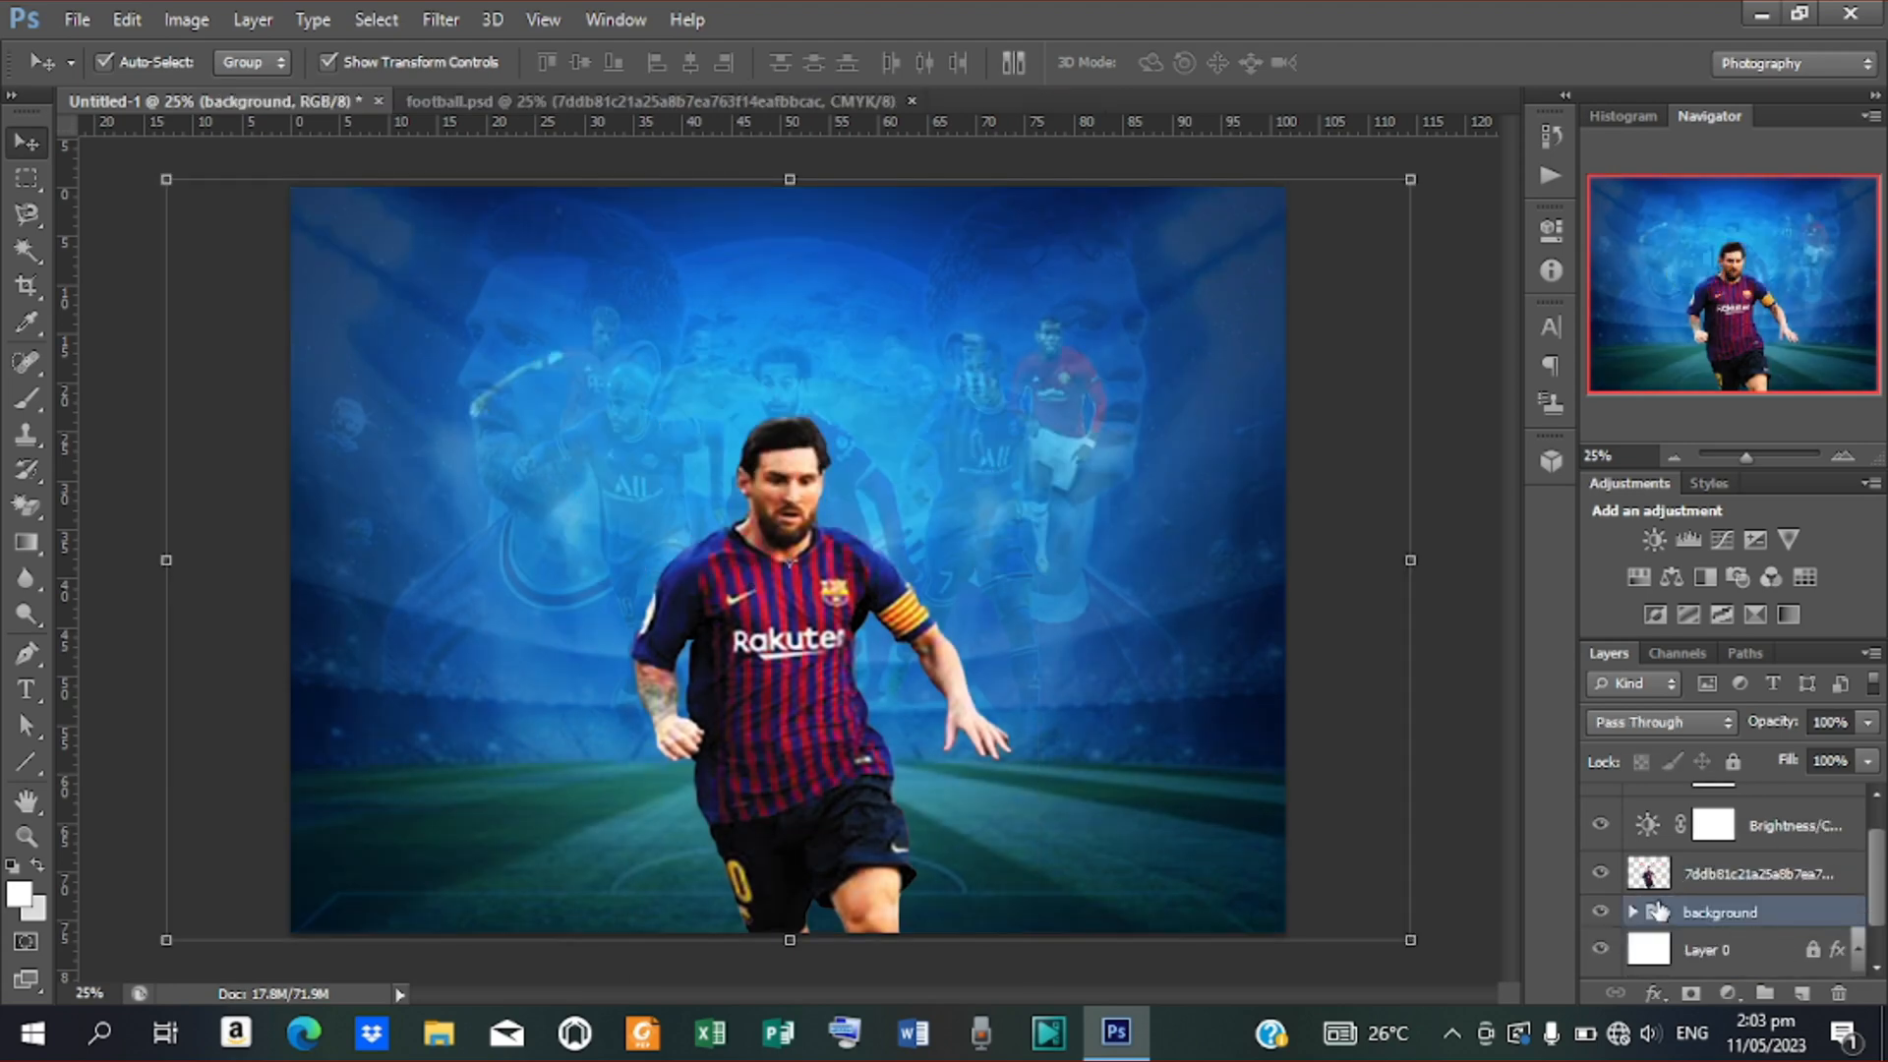
# Undo the misplaced move, put the player group behind the Barcelona player, and move him up
pyautogui.hotkey('ctrl', 'z')
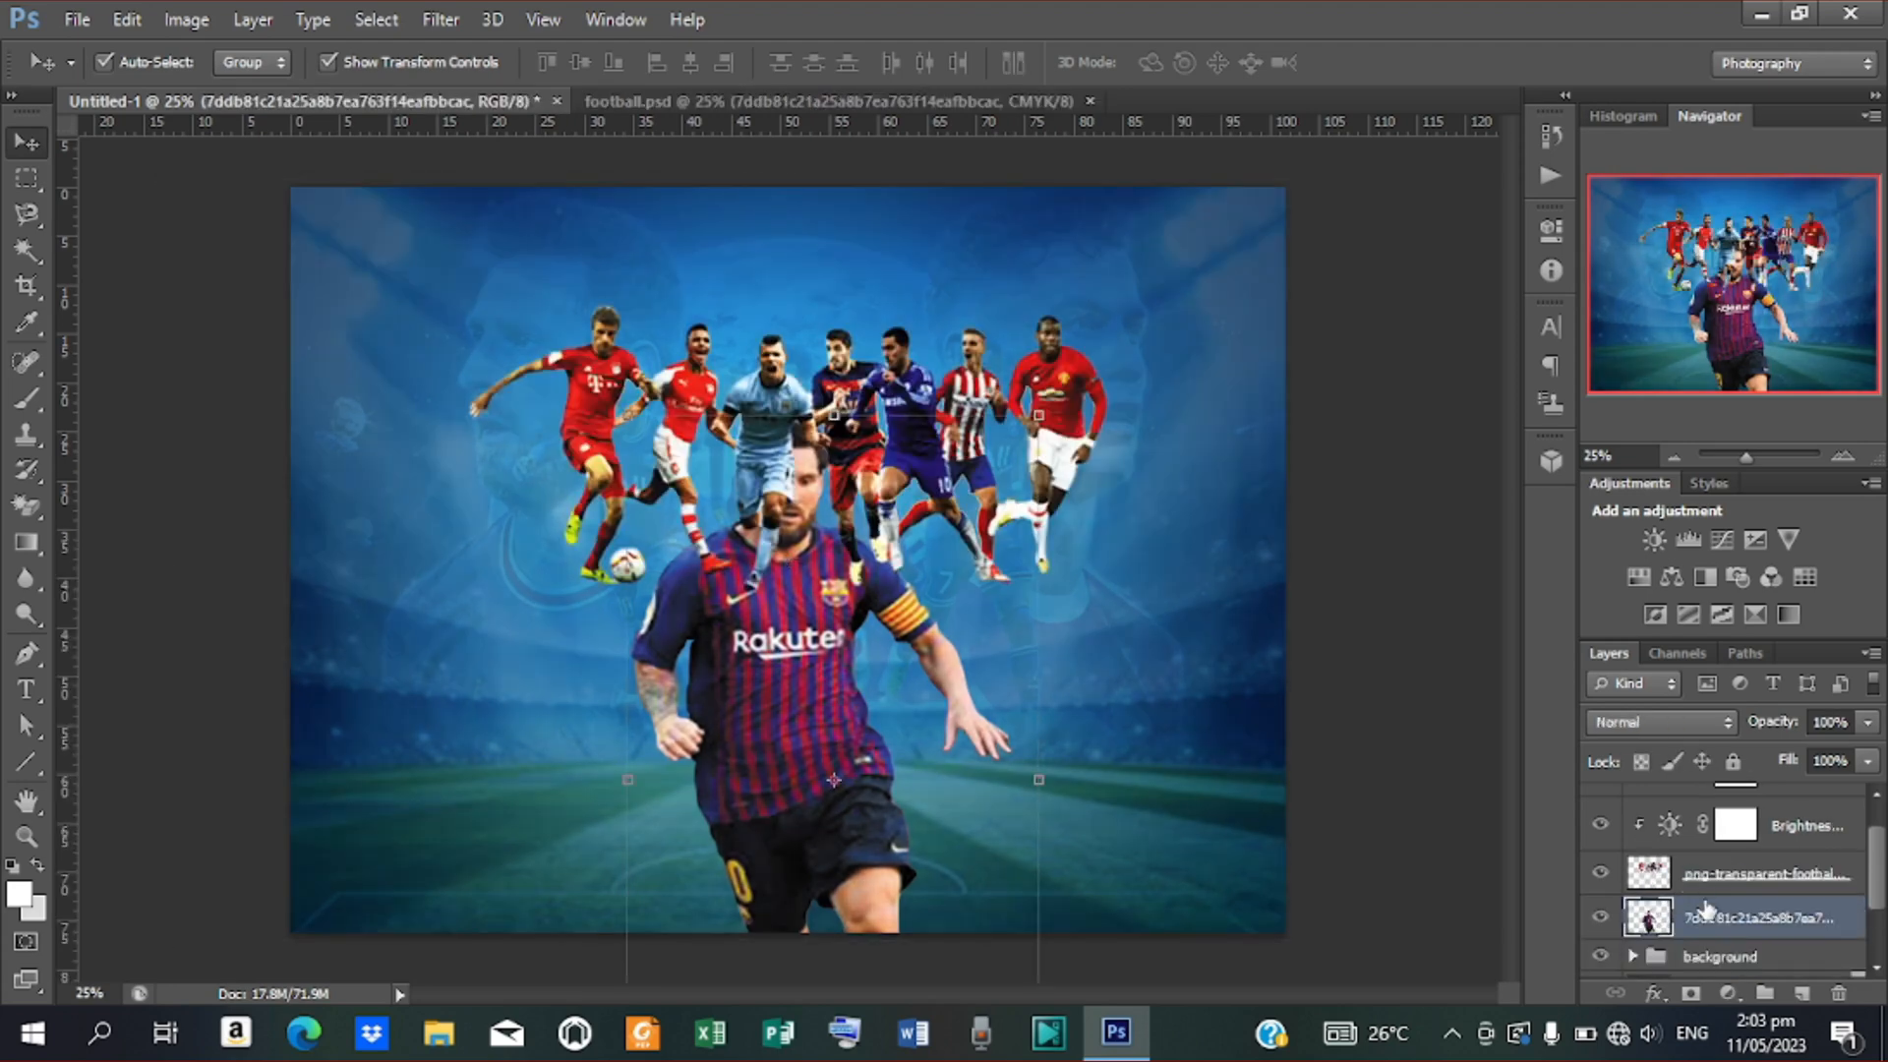
pyautogui.moveTo(1719, 885); pyautogui.dragTo(1721, 922)
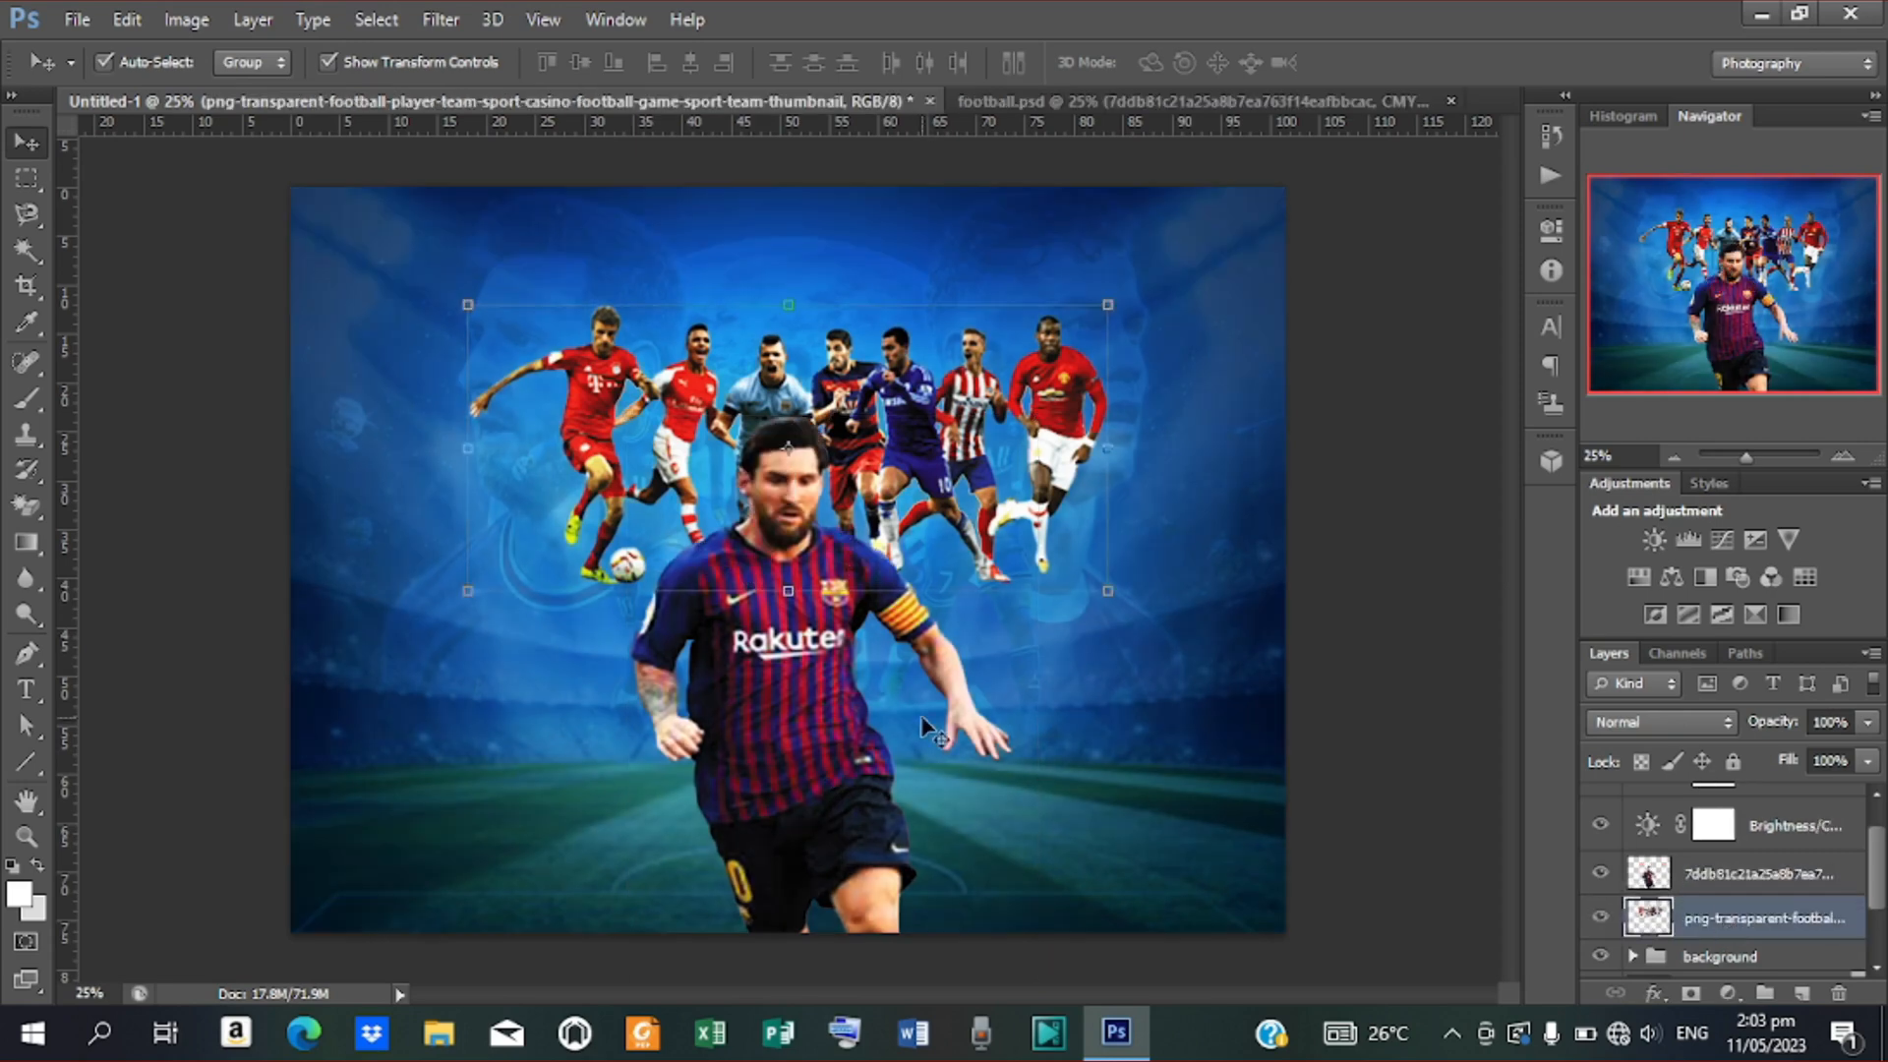
pyautogui.click(796, 757)
pyautogui.moveTo(796, 757); pyautogui.dragTo(799, 538)
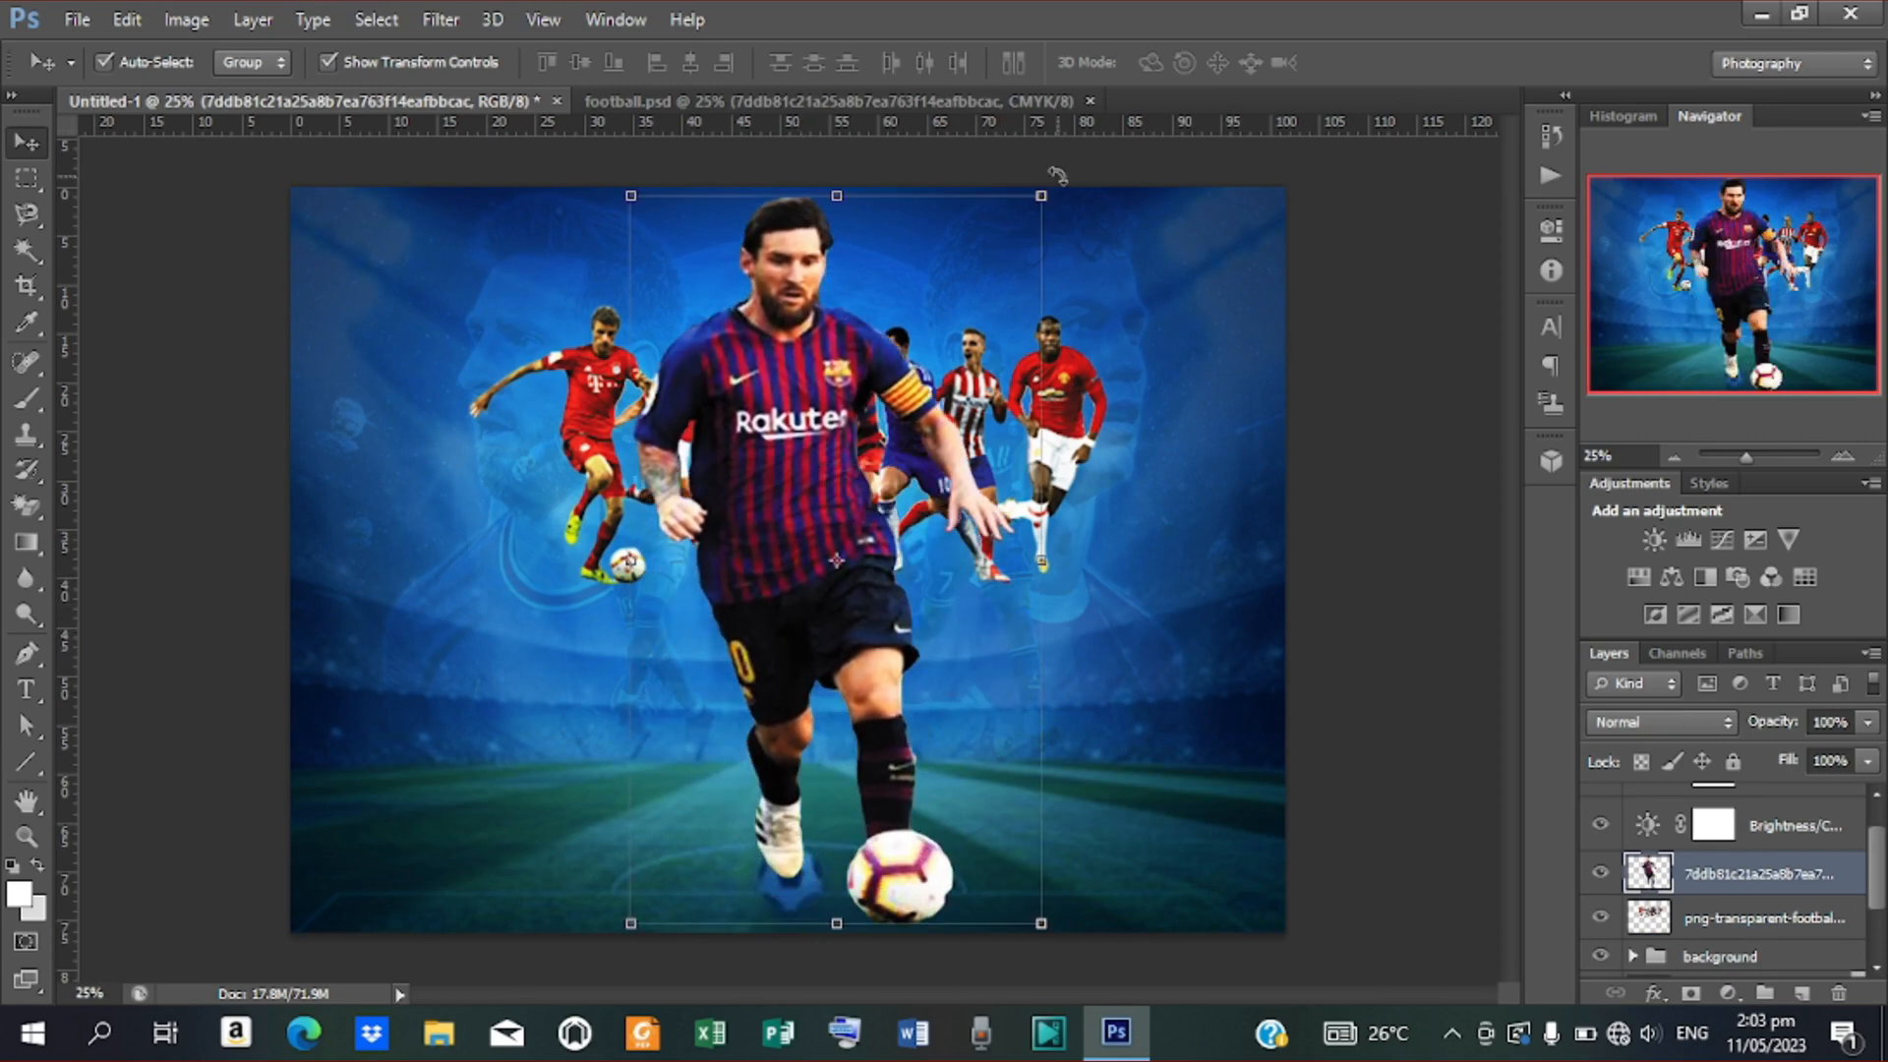
# Shrink the Barcelona player to about 47% and centre it horizontally on the poster
pyautogui.moveTo(1040, 195); pyautogui.dragTo(984, 414)
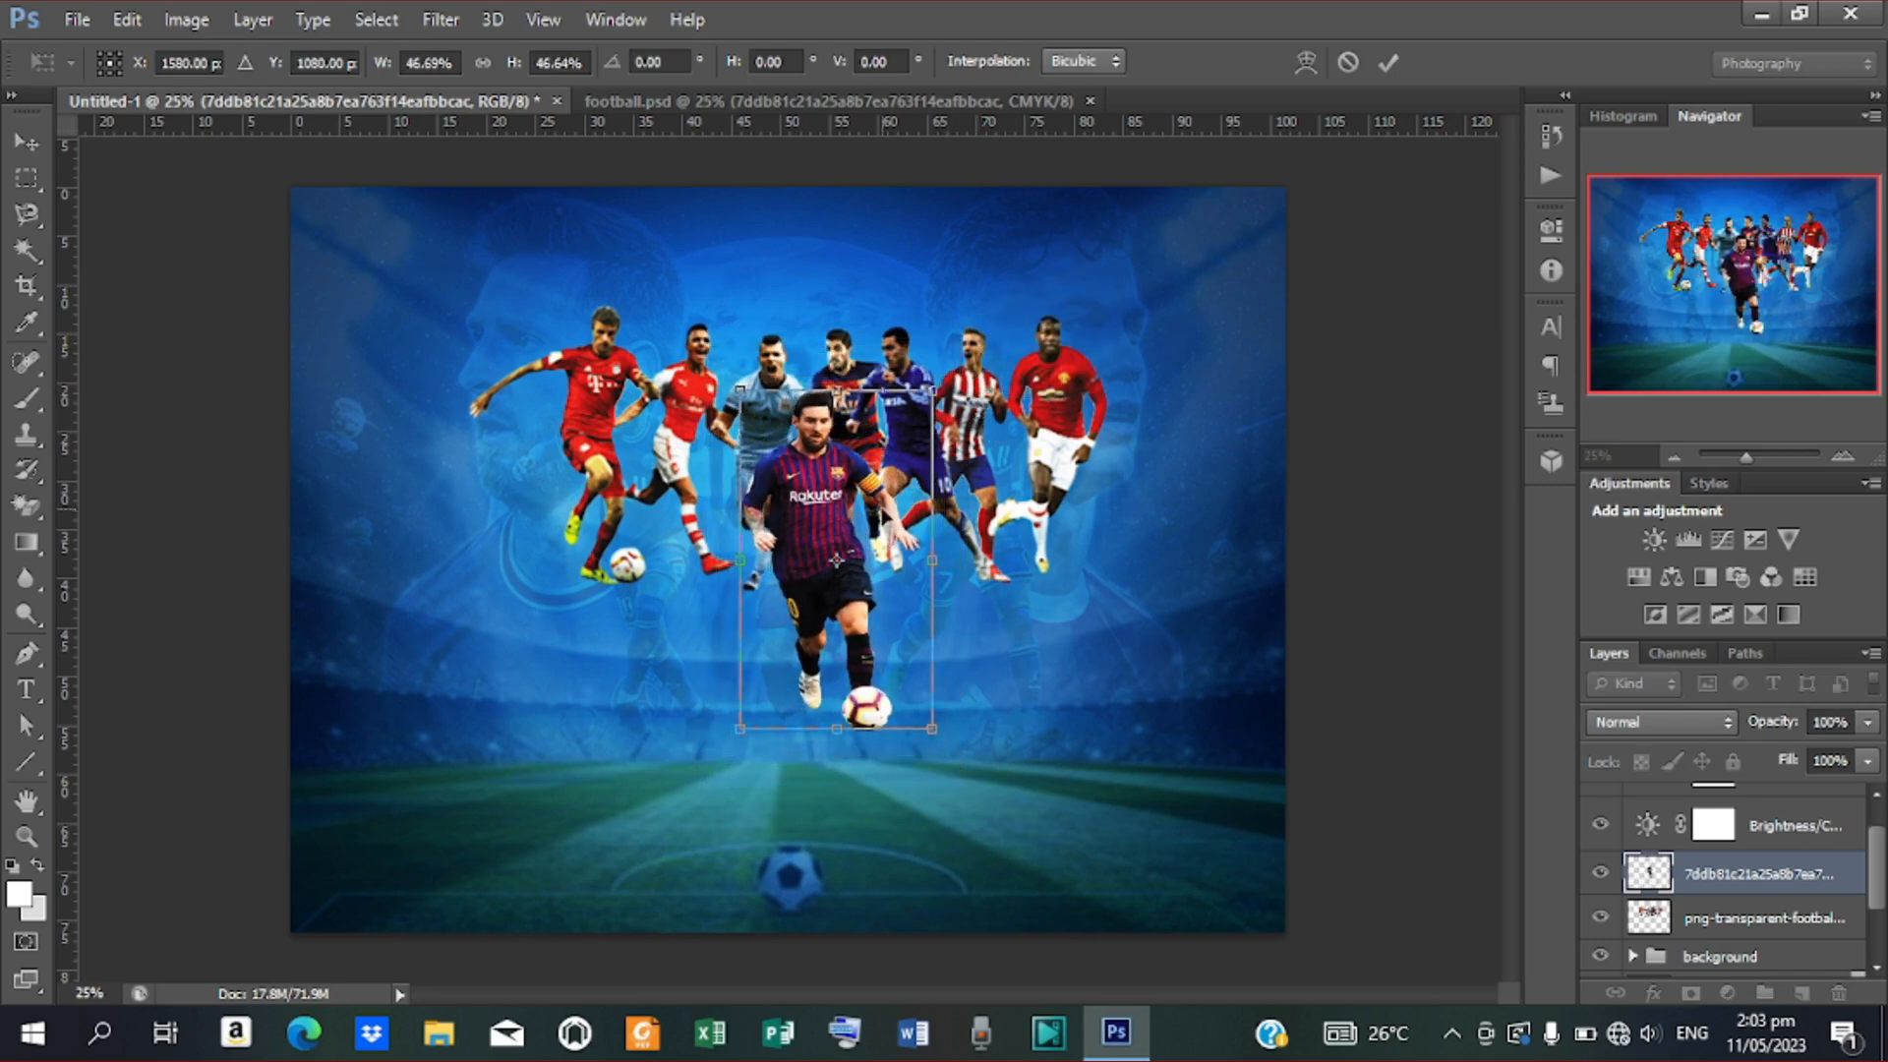
pyautogui.moveTo(808, 532); pyautogui.dragTo(800, 537)
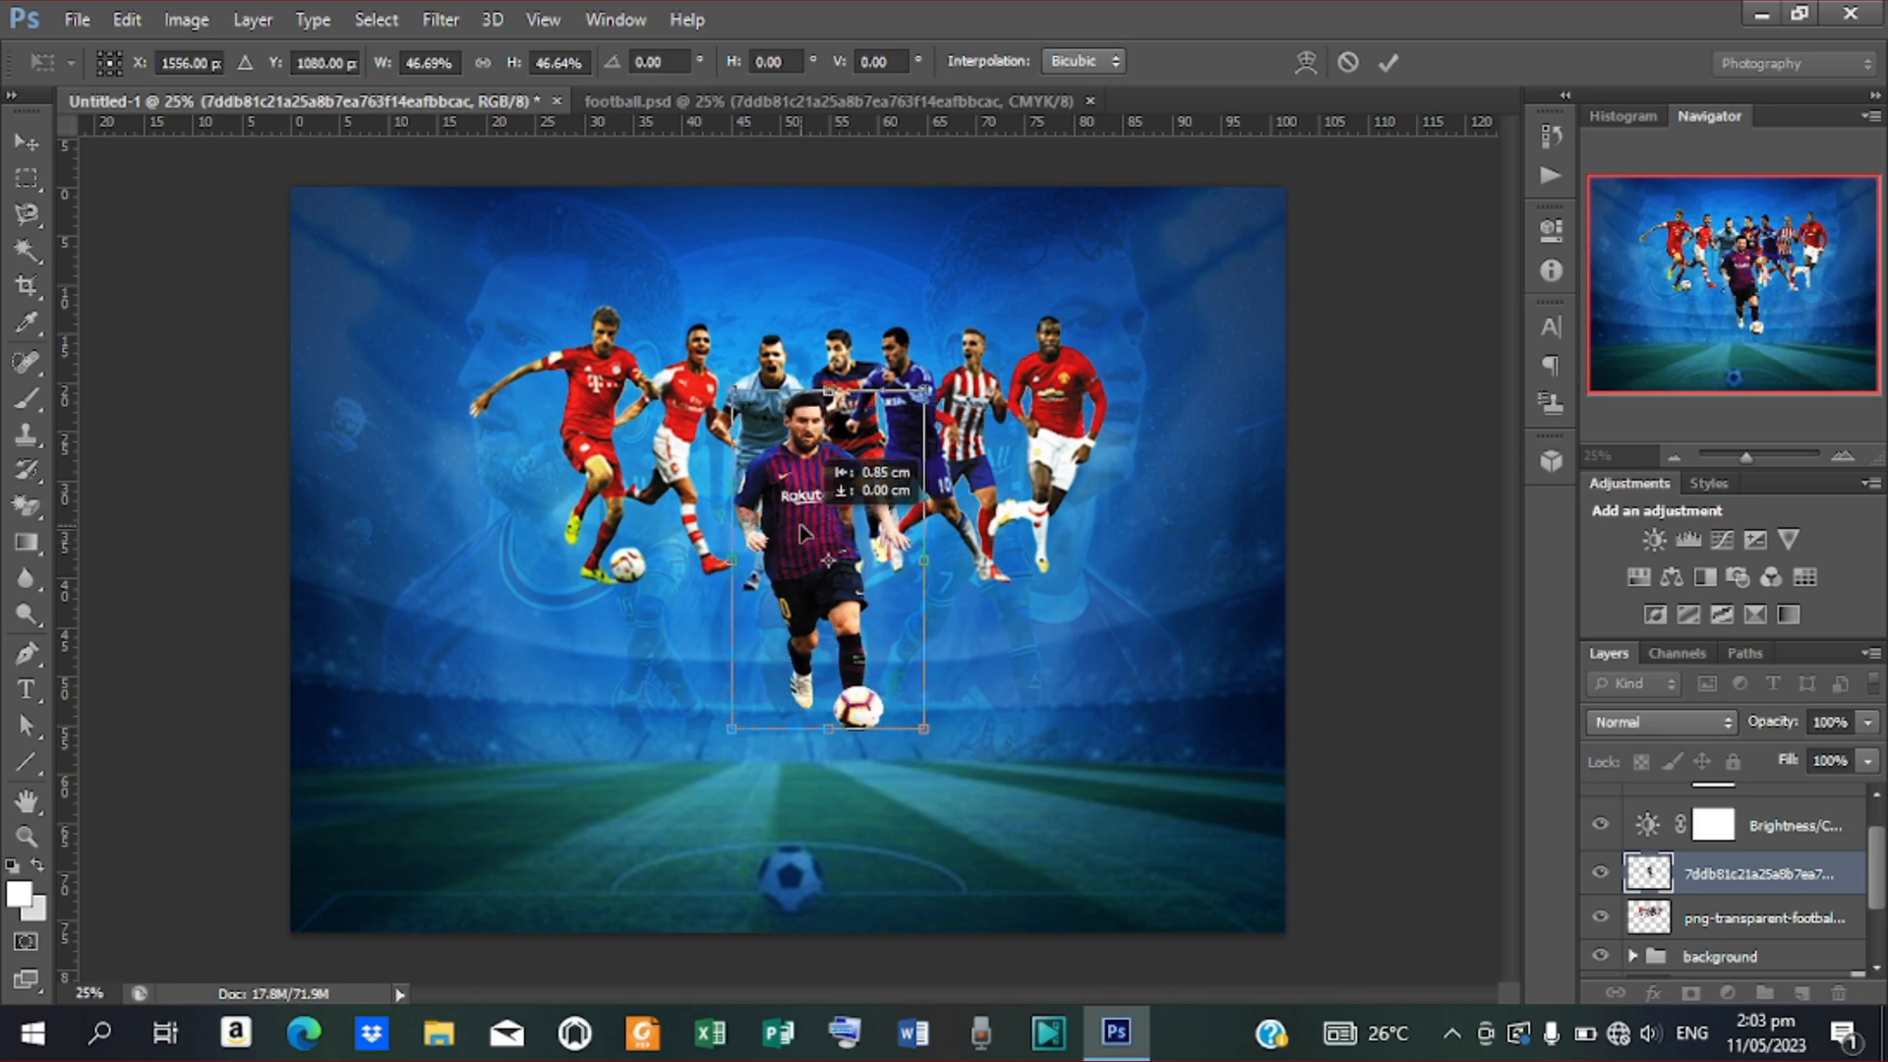
pyautogui.click(1387, 62)
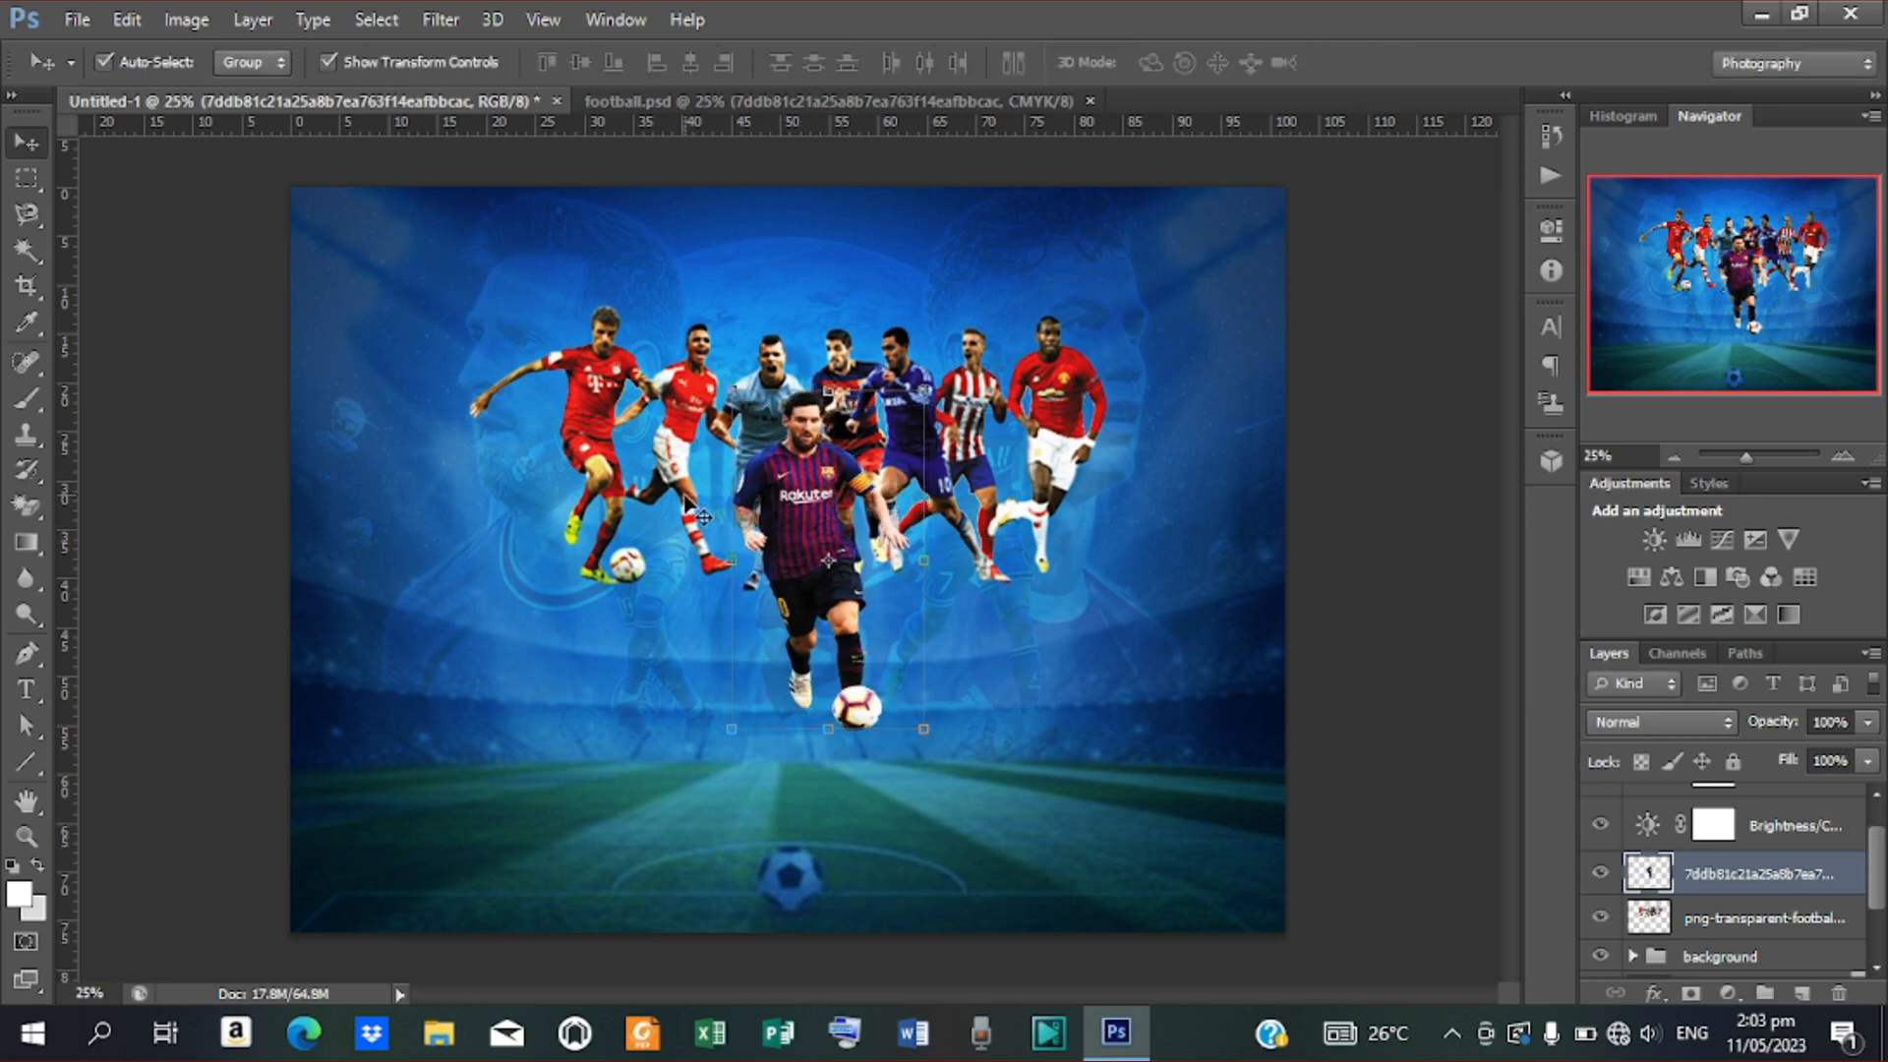
pyautogui.hotkey('ctrl', 'a')
pyautogui.click(692, 63)
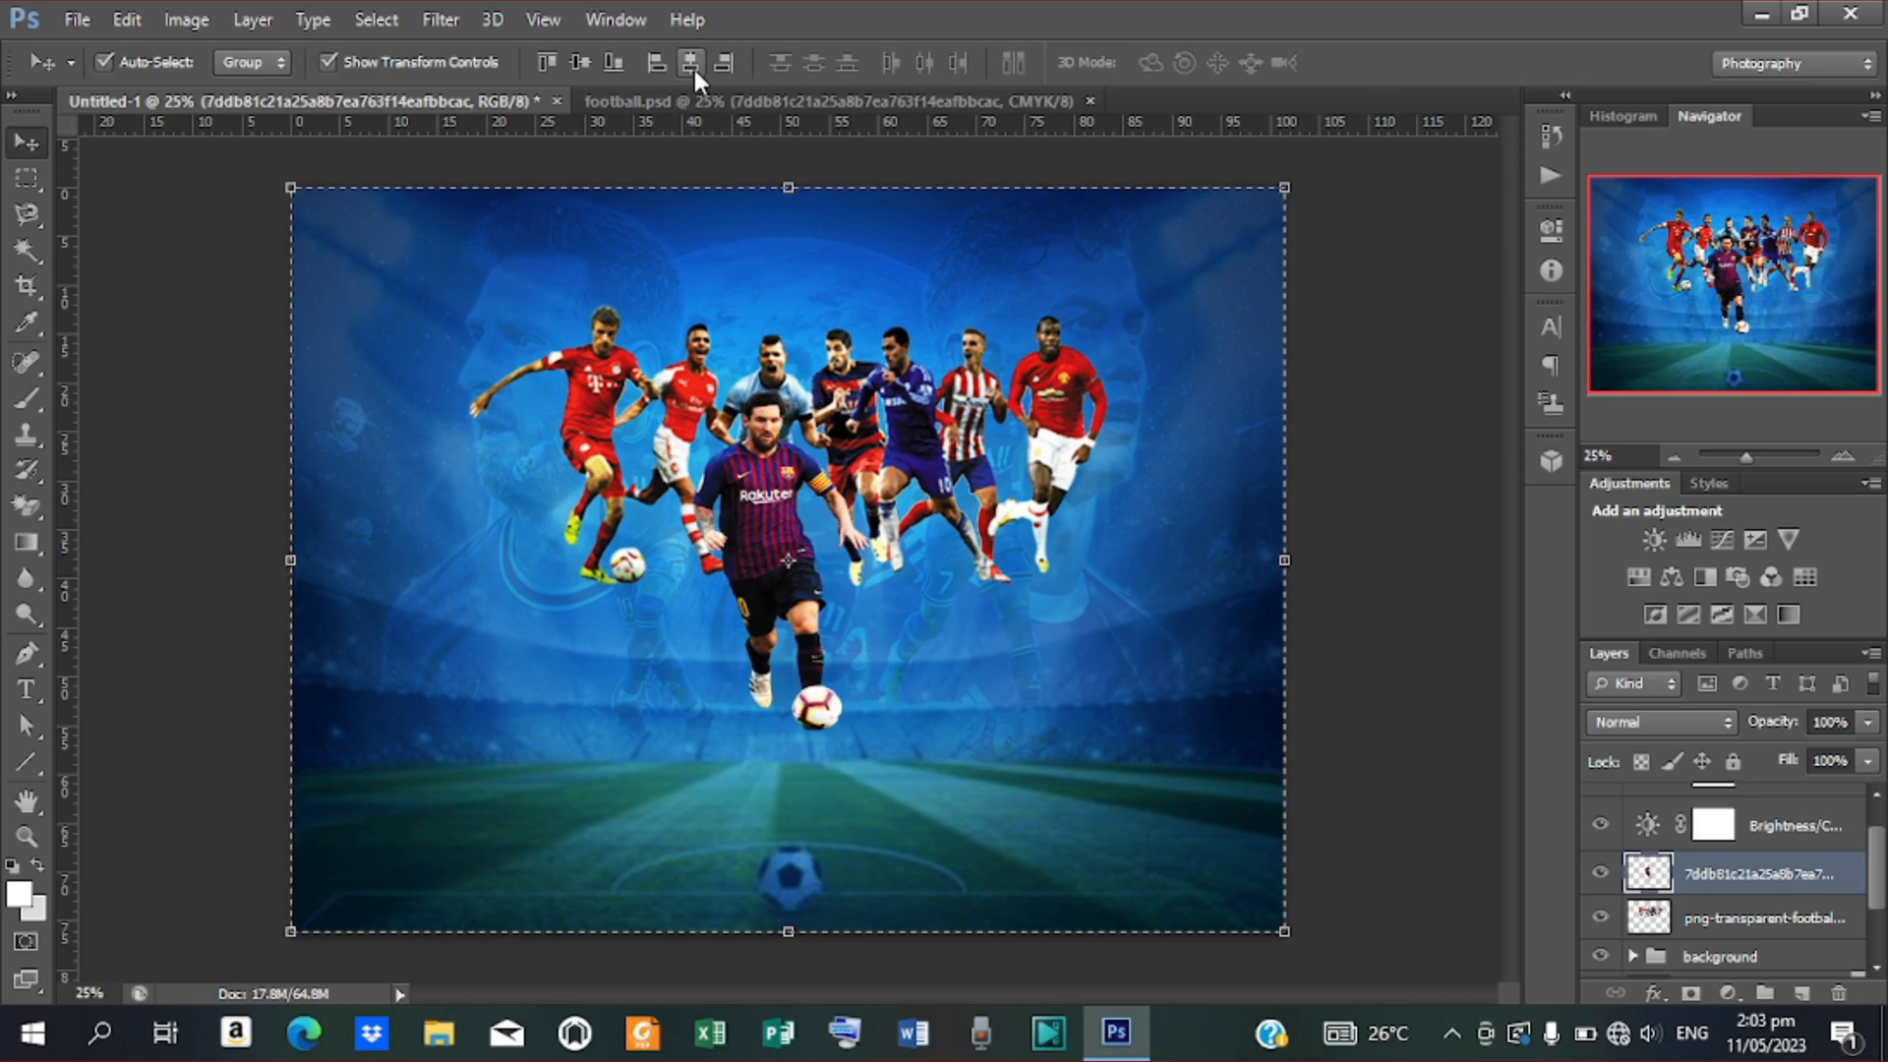
pyautogui.press('d')
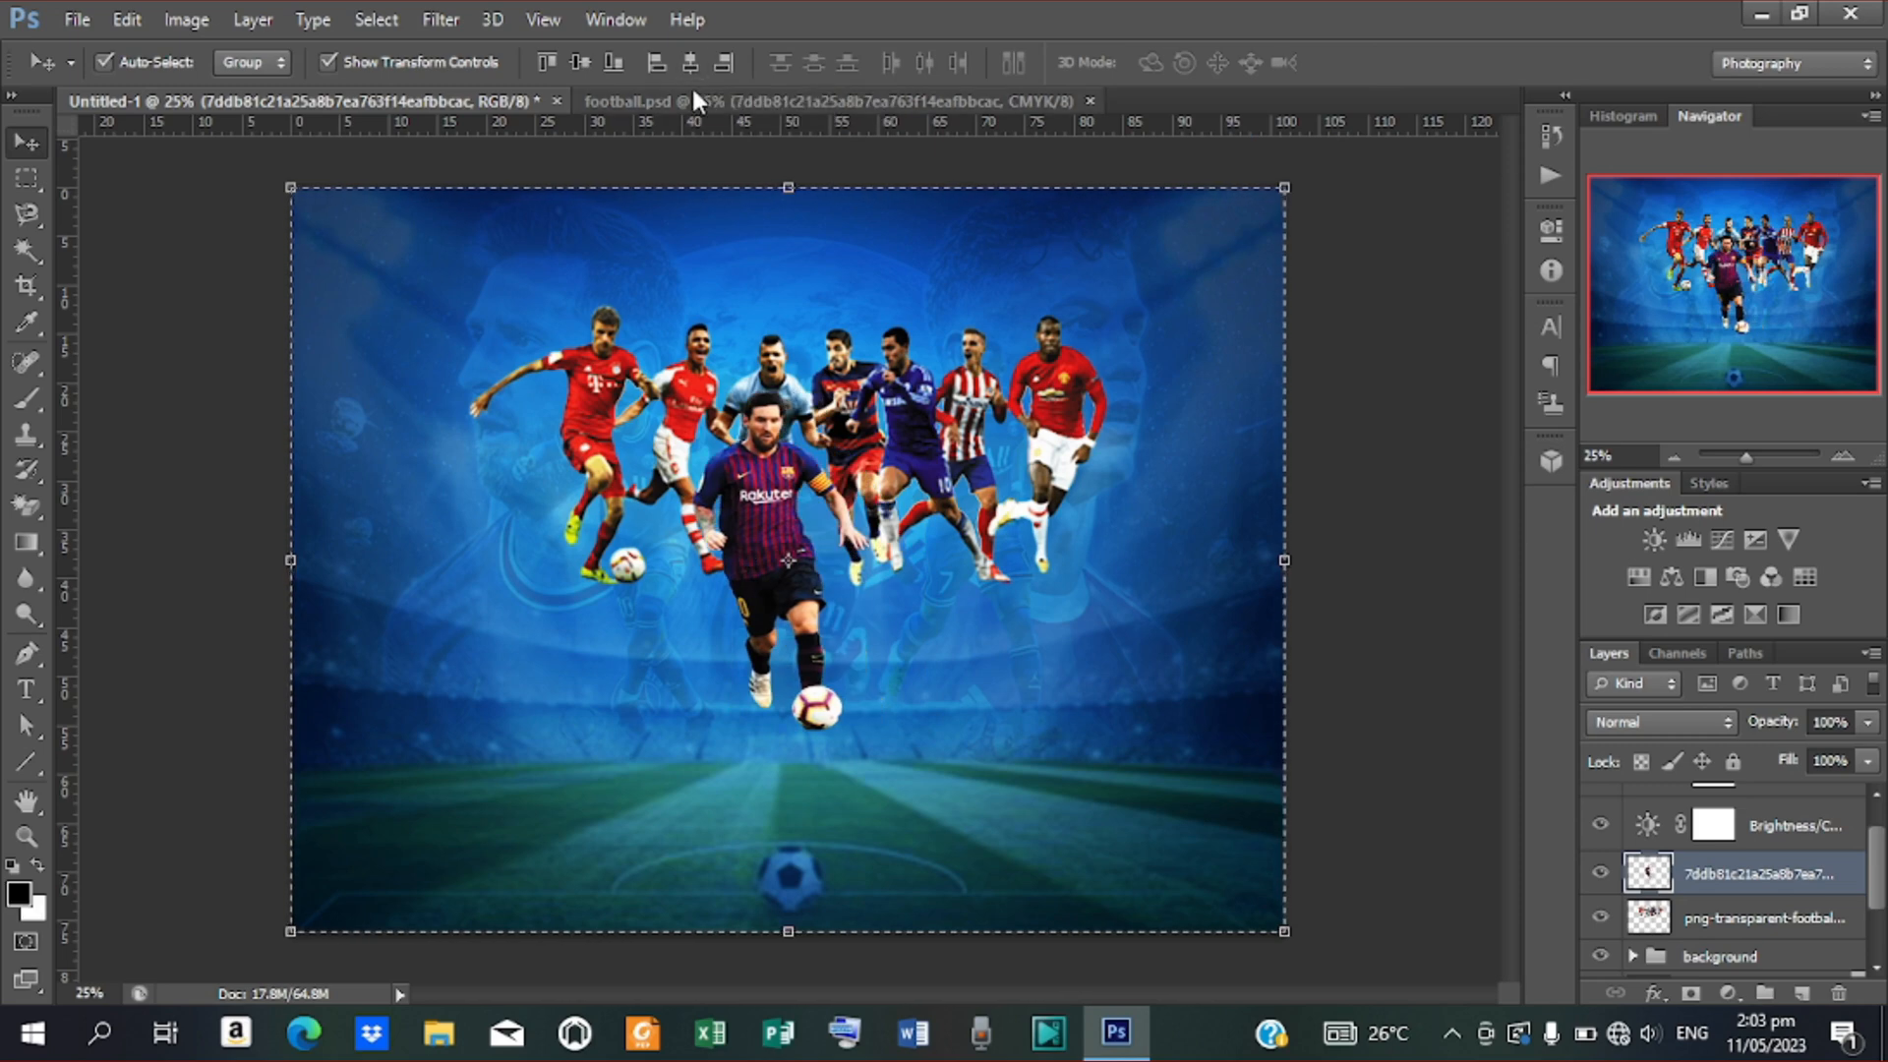
pyautogui.hotkey('ctrl', 'd')
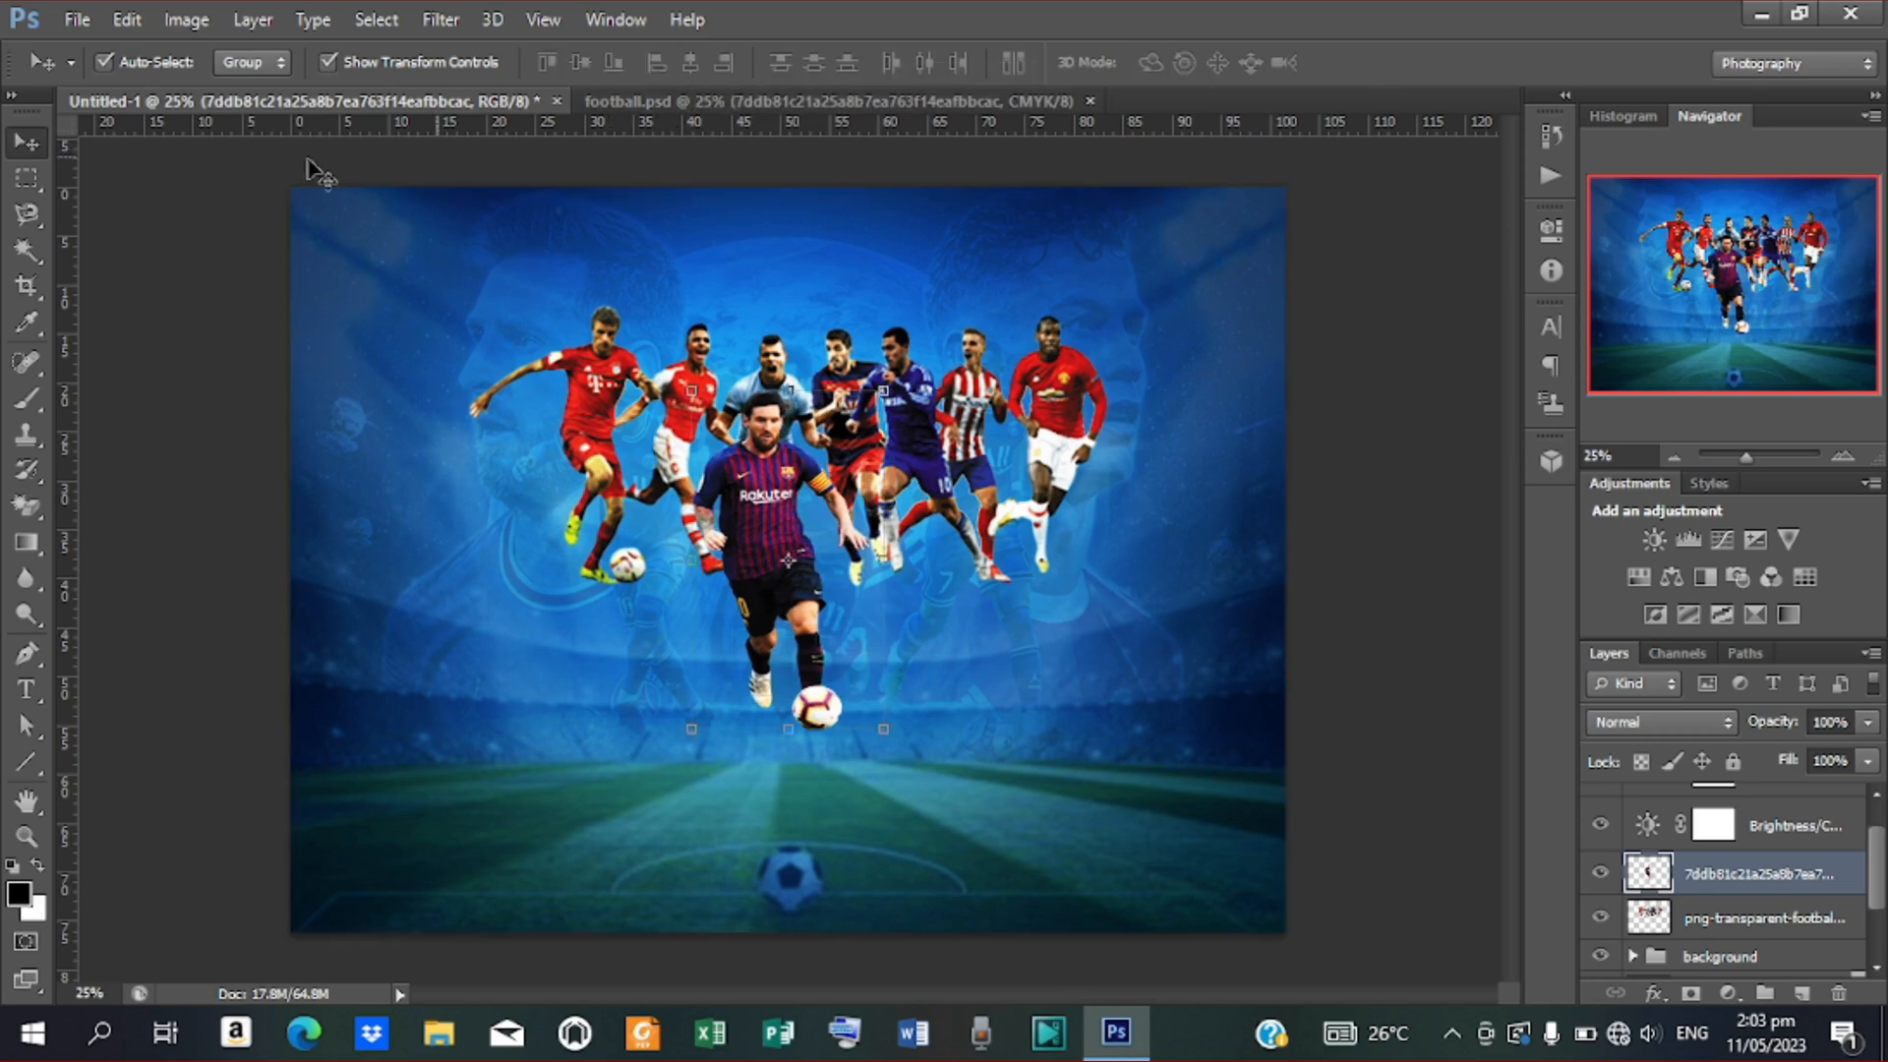
pyautogui.click(942, 107)
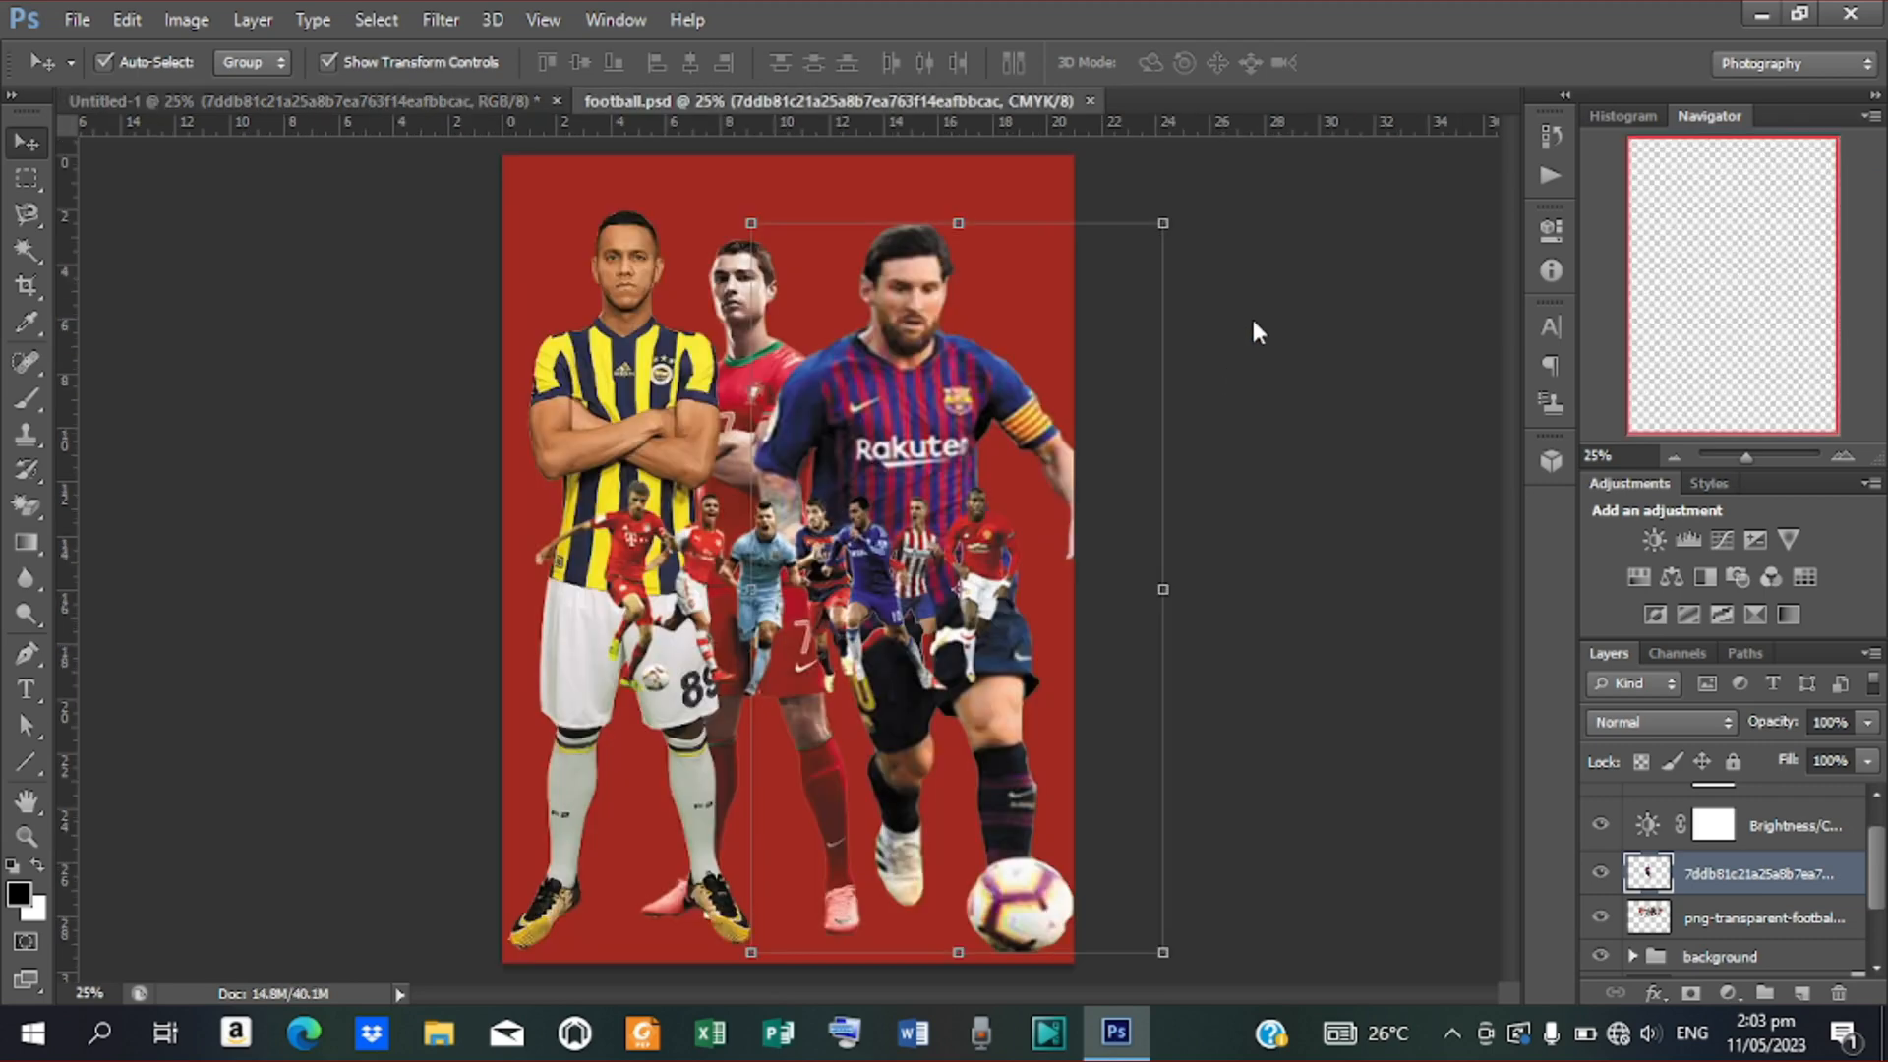
# Bring the yellow-striped player into the poster, scaled to about 78%, at its left side
pyautogui.moveTo(643, 429); pyautogui.dragTo(453, 447)
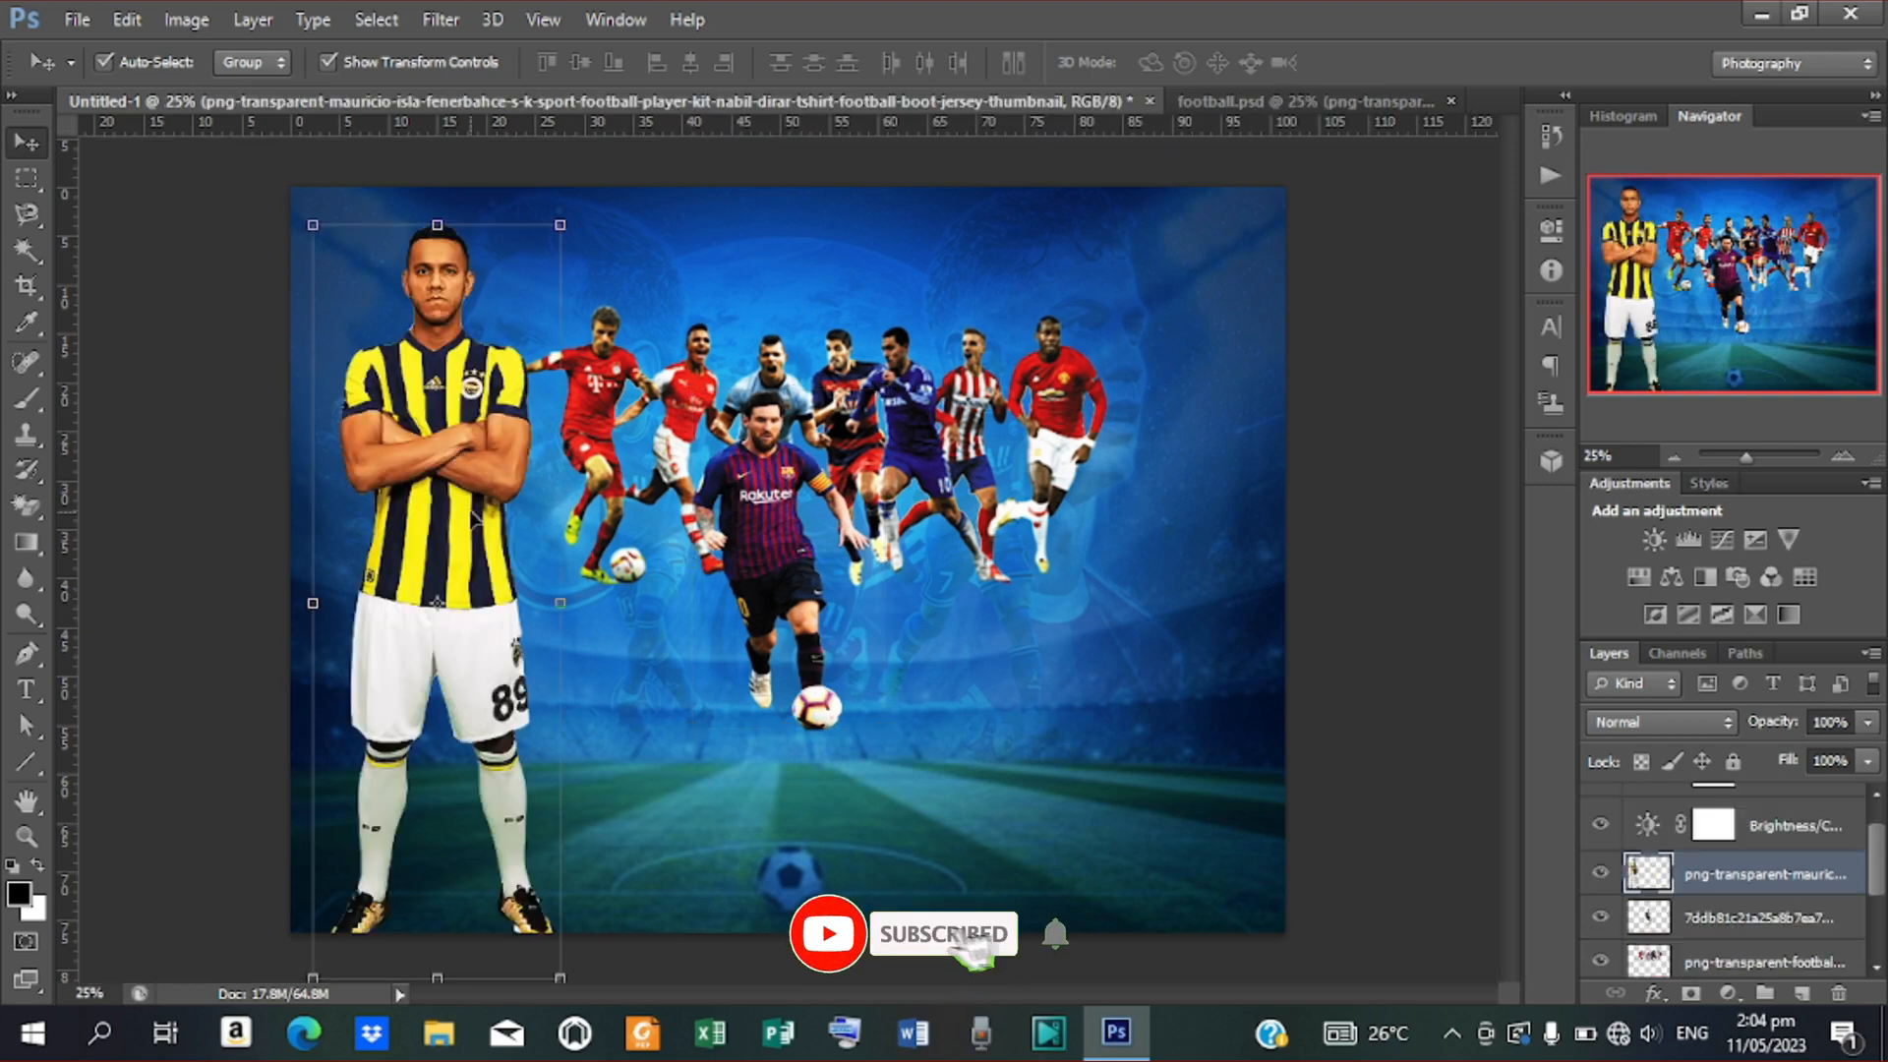
pyautogui.moveTo(474, 530); pyautogui.dragTo(494, 483)
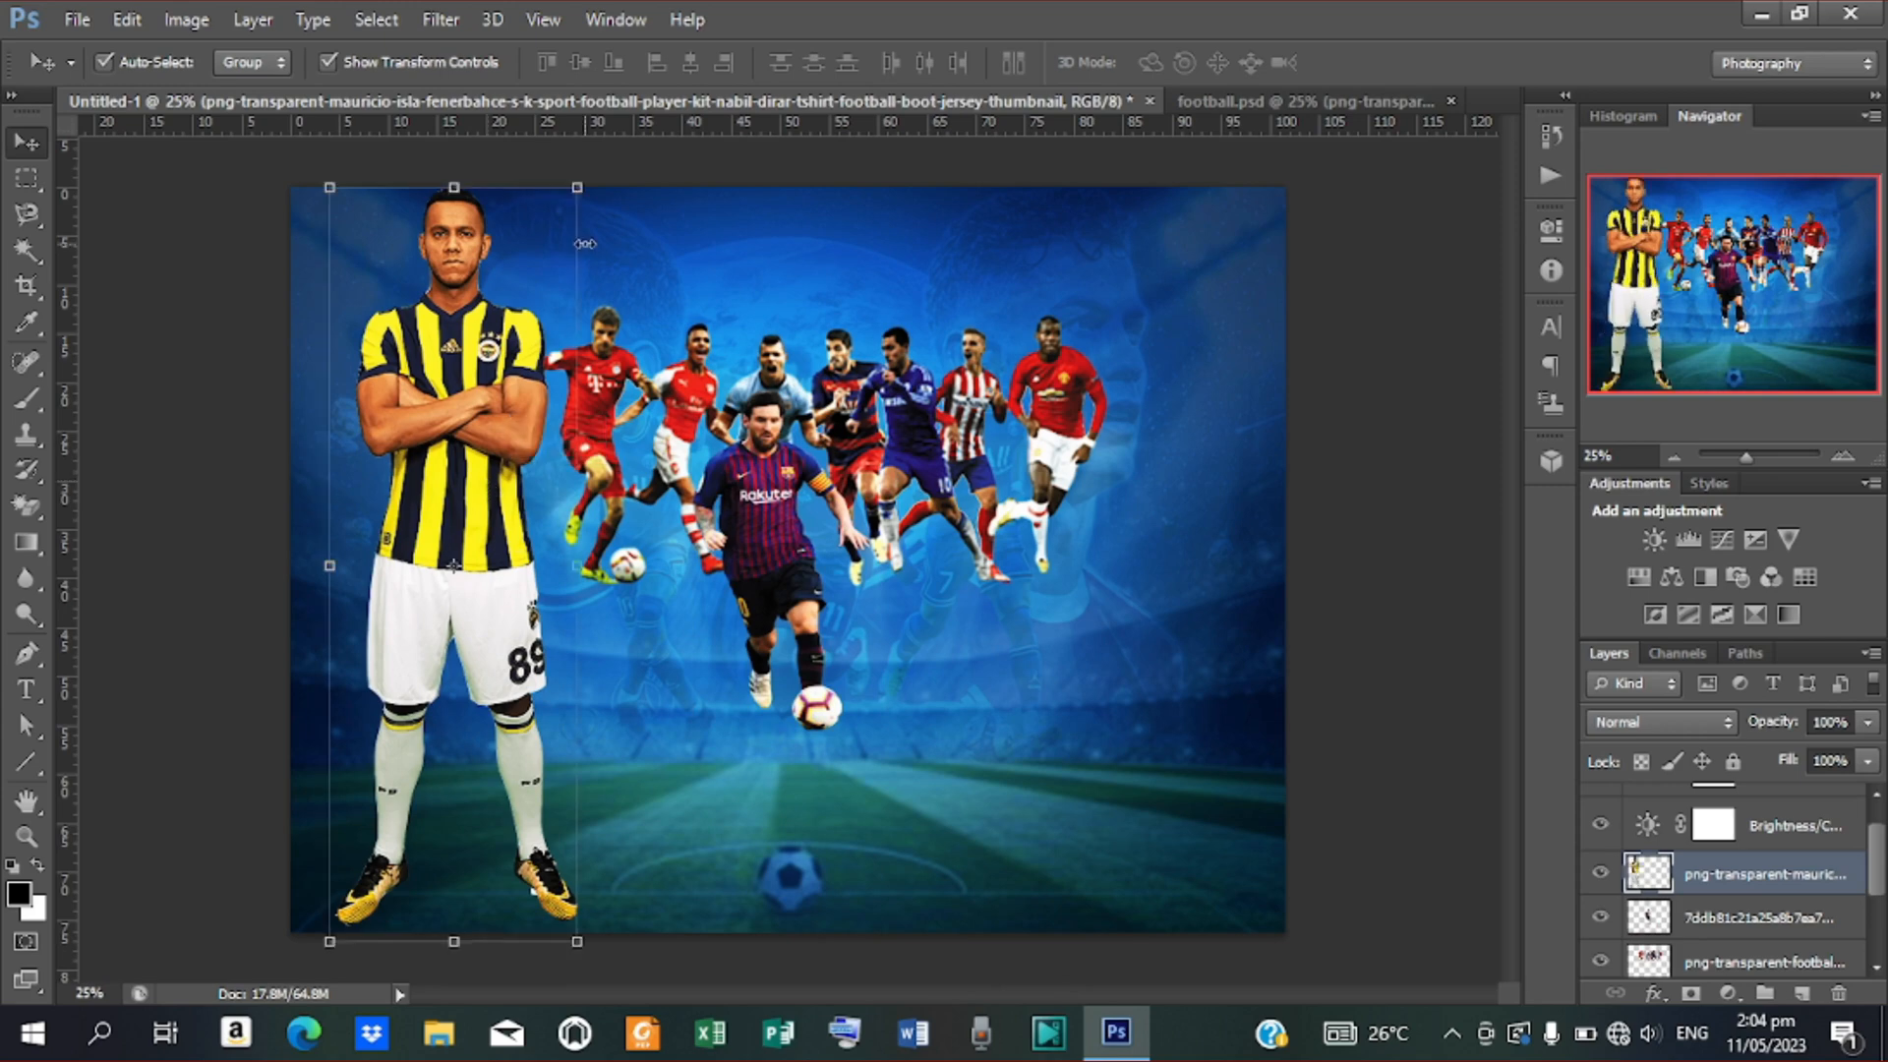
pyautogui.moveTo(577, 183); pyautogui.dragTo(561, 263)
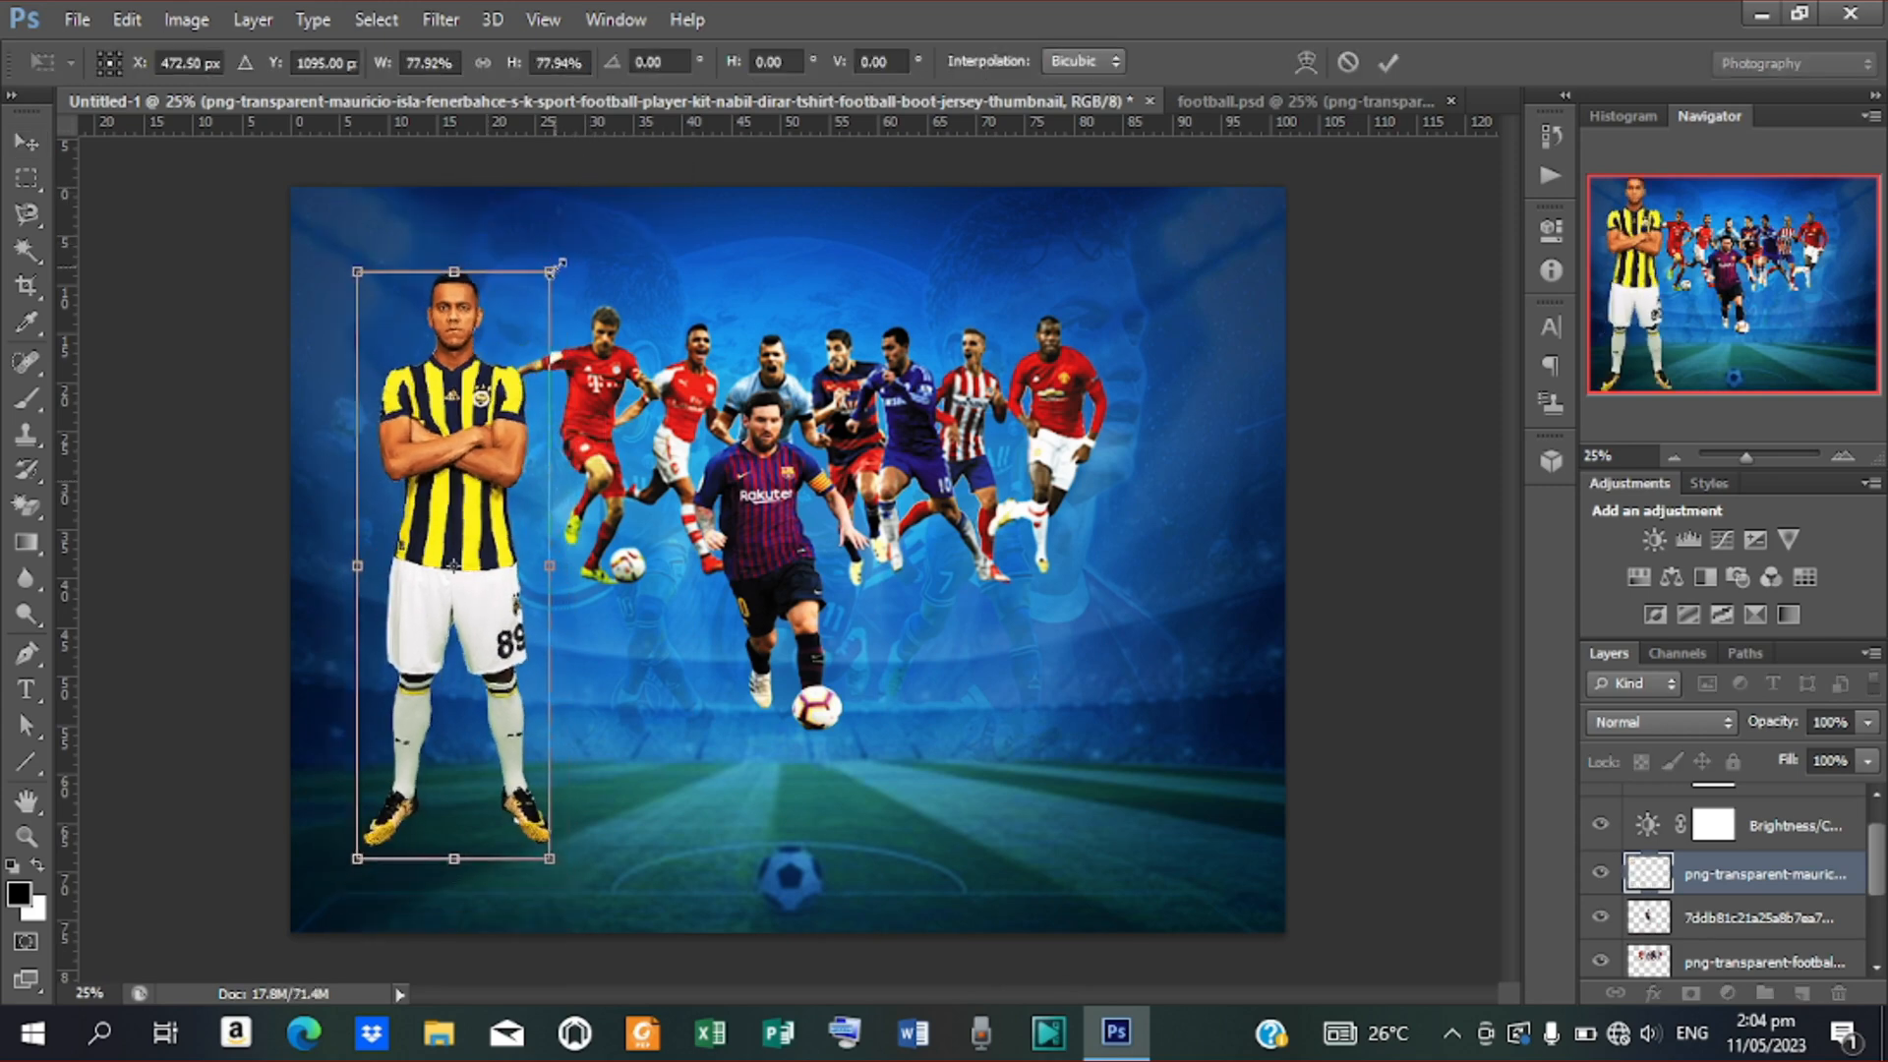
pyautogui.moveTo(483, 481); pyautogui.dragTo(502, 479)
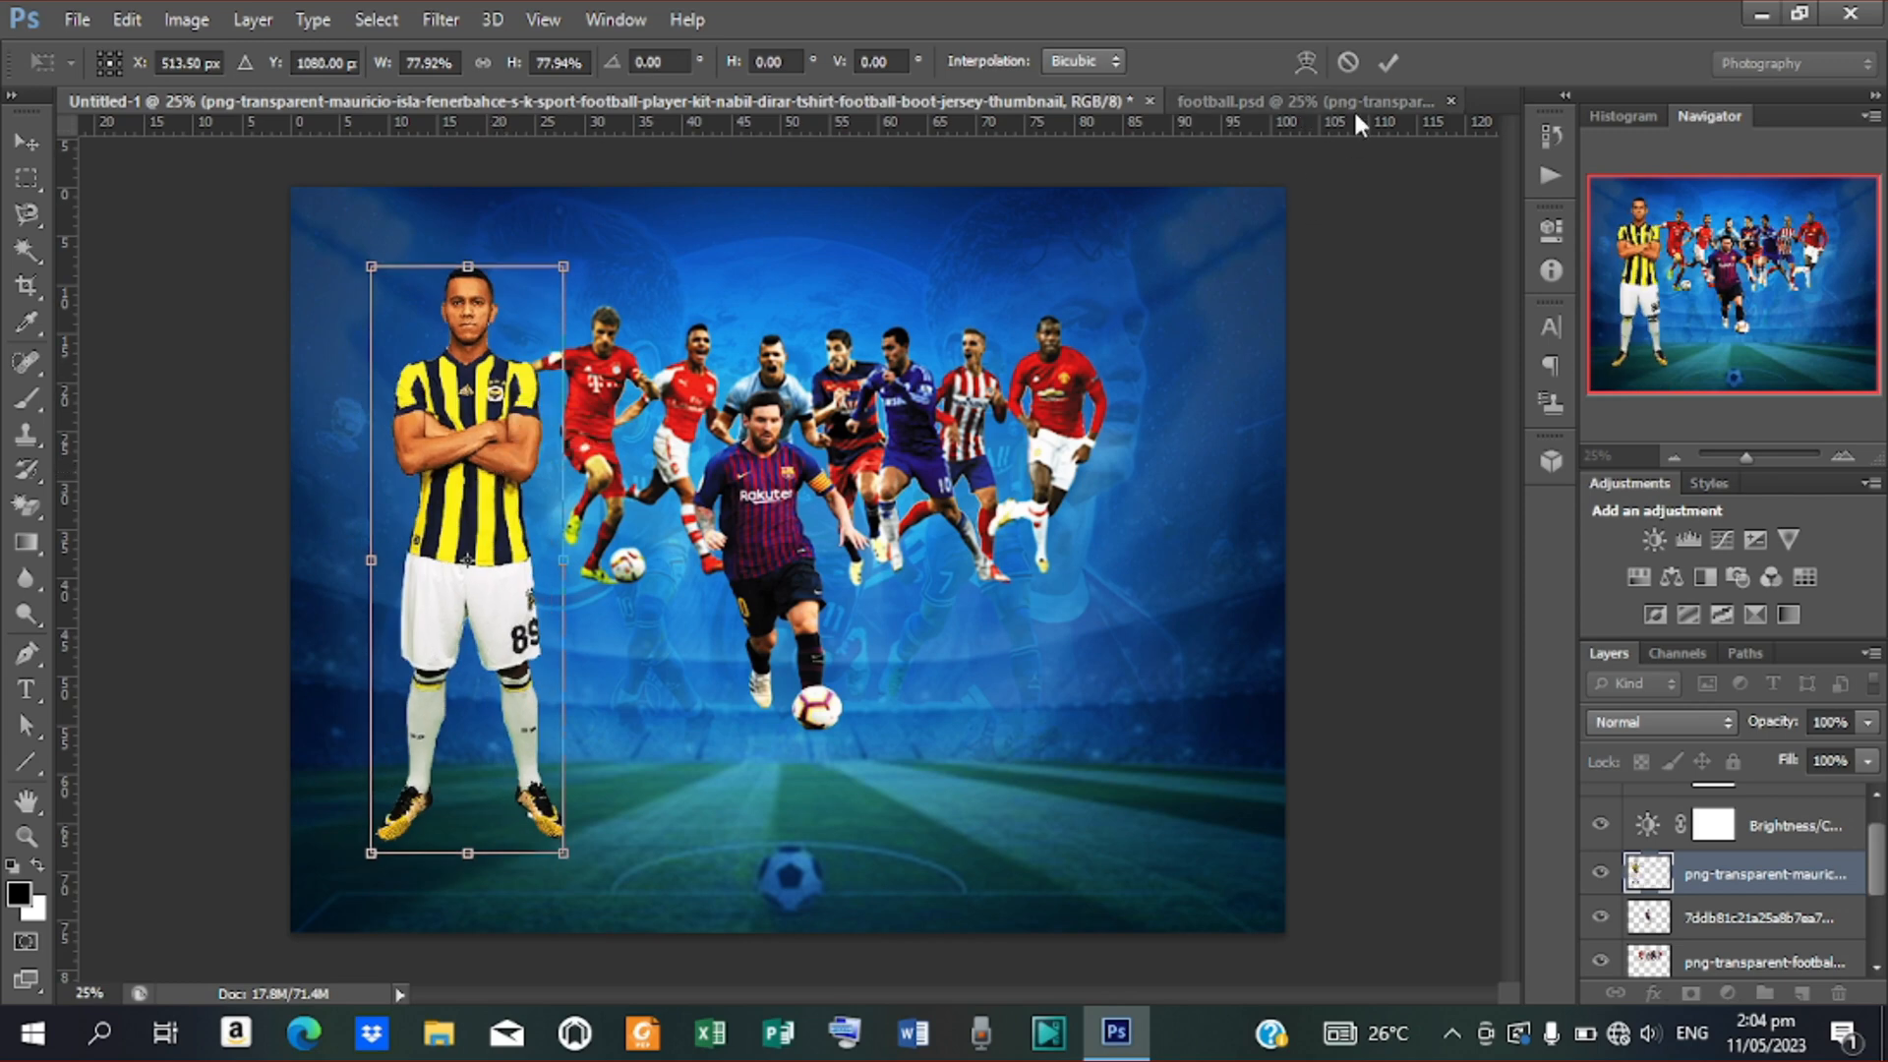
pyautogui.click(1386, 62)
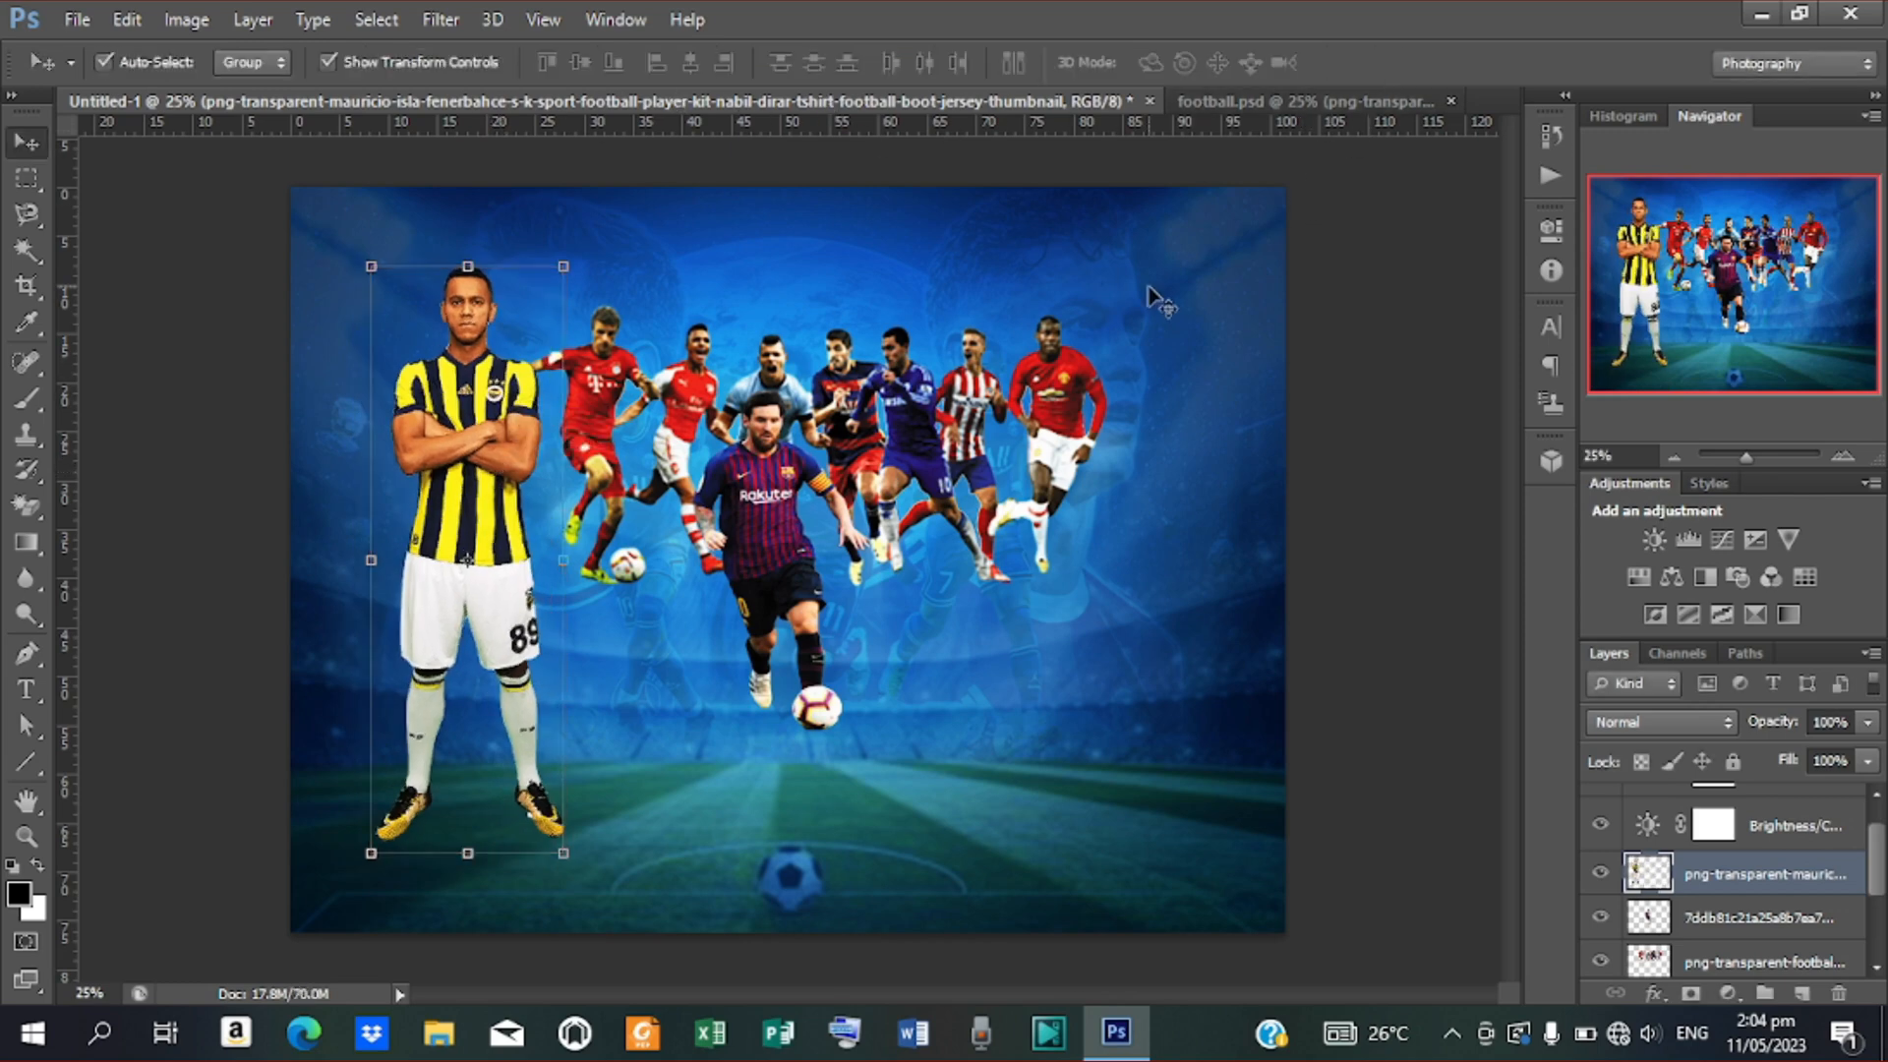
pyautogui.click(1247, 102)
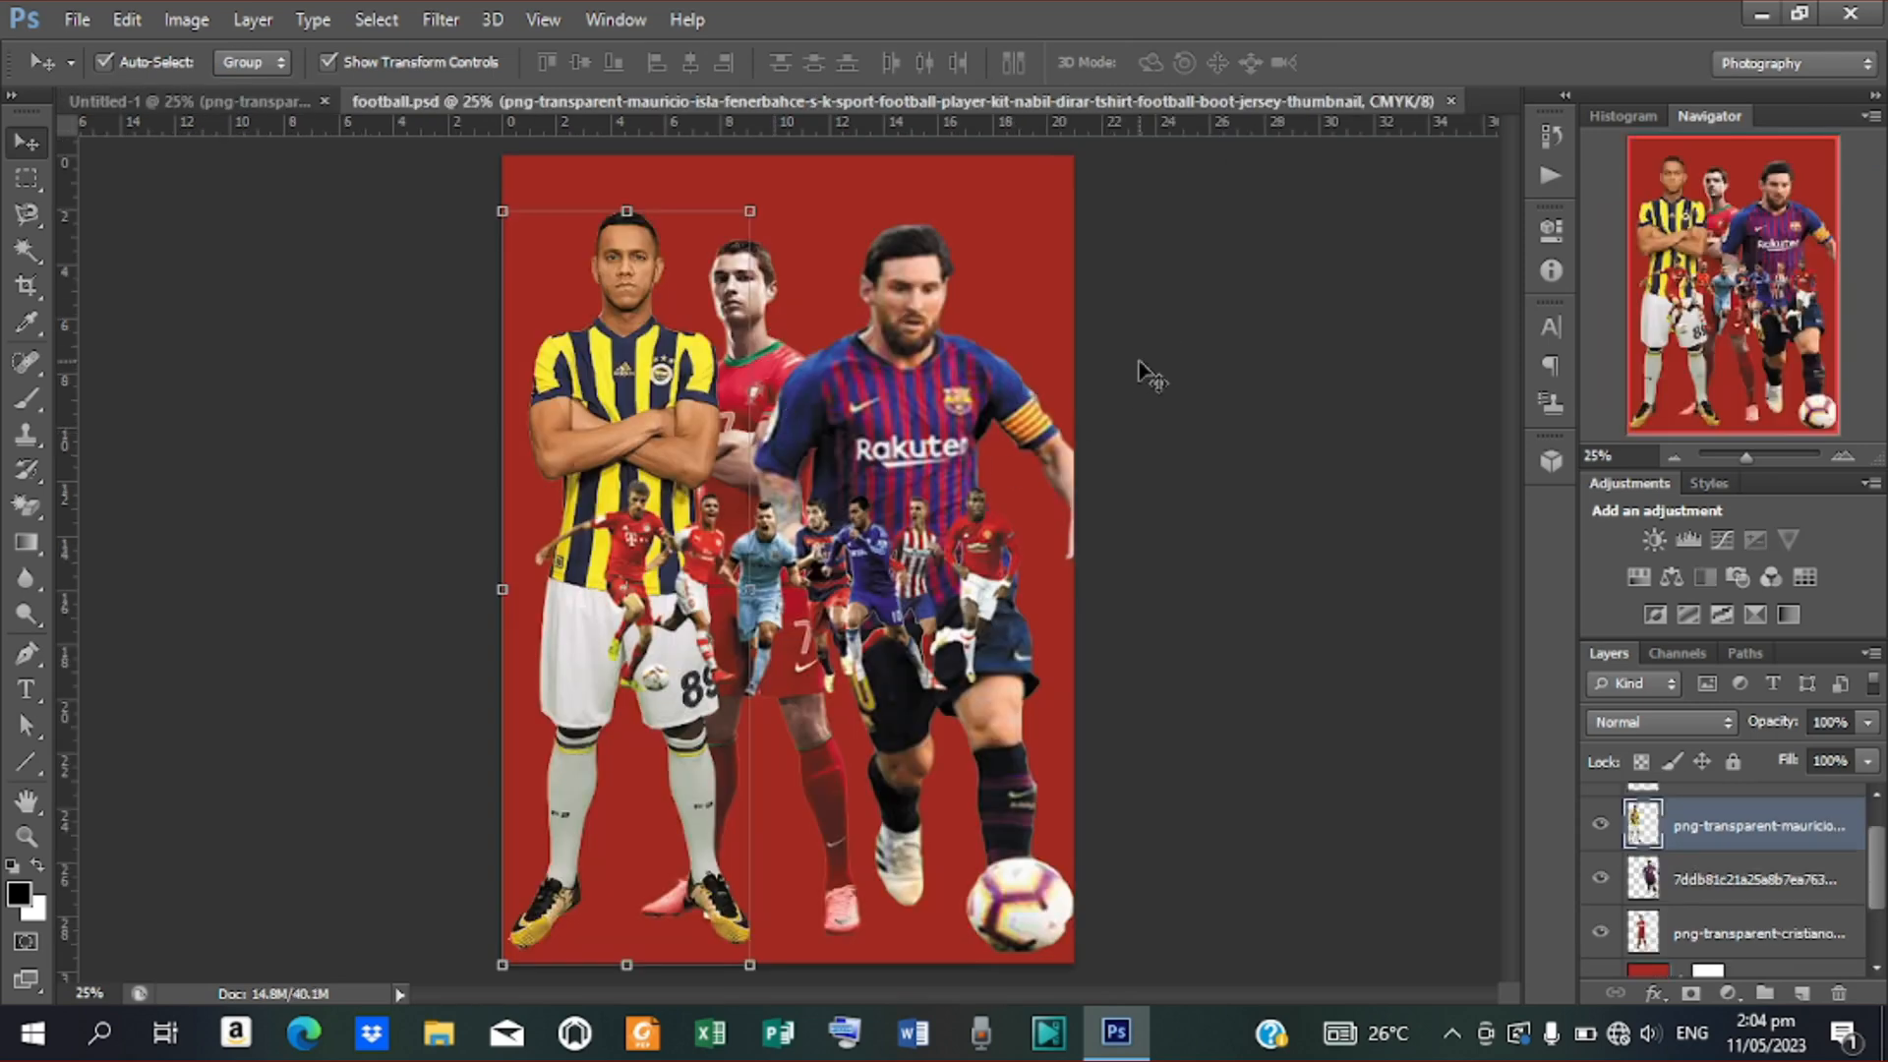
# Move the red-kit player with crossed arms to the top of the football.psd canvas
pyautogui.click(944, 275)
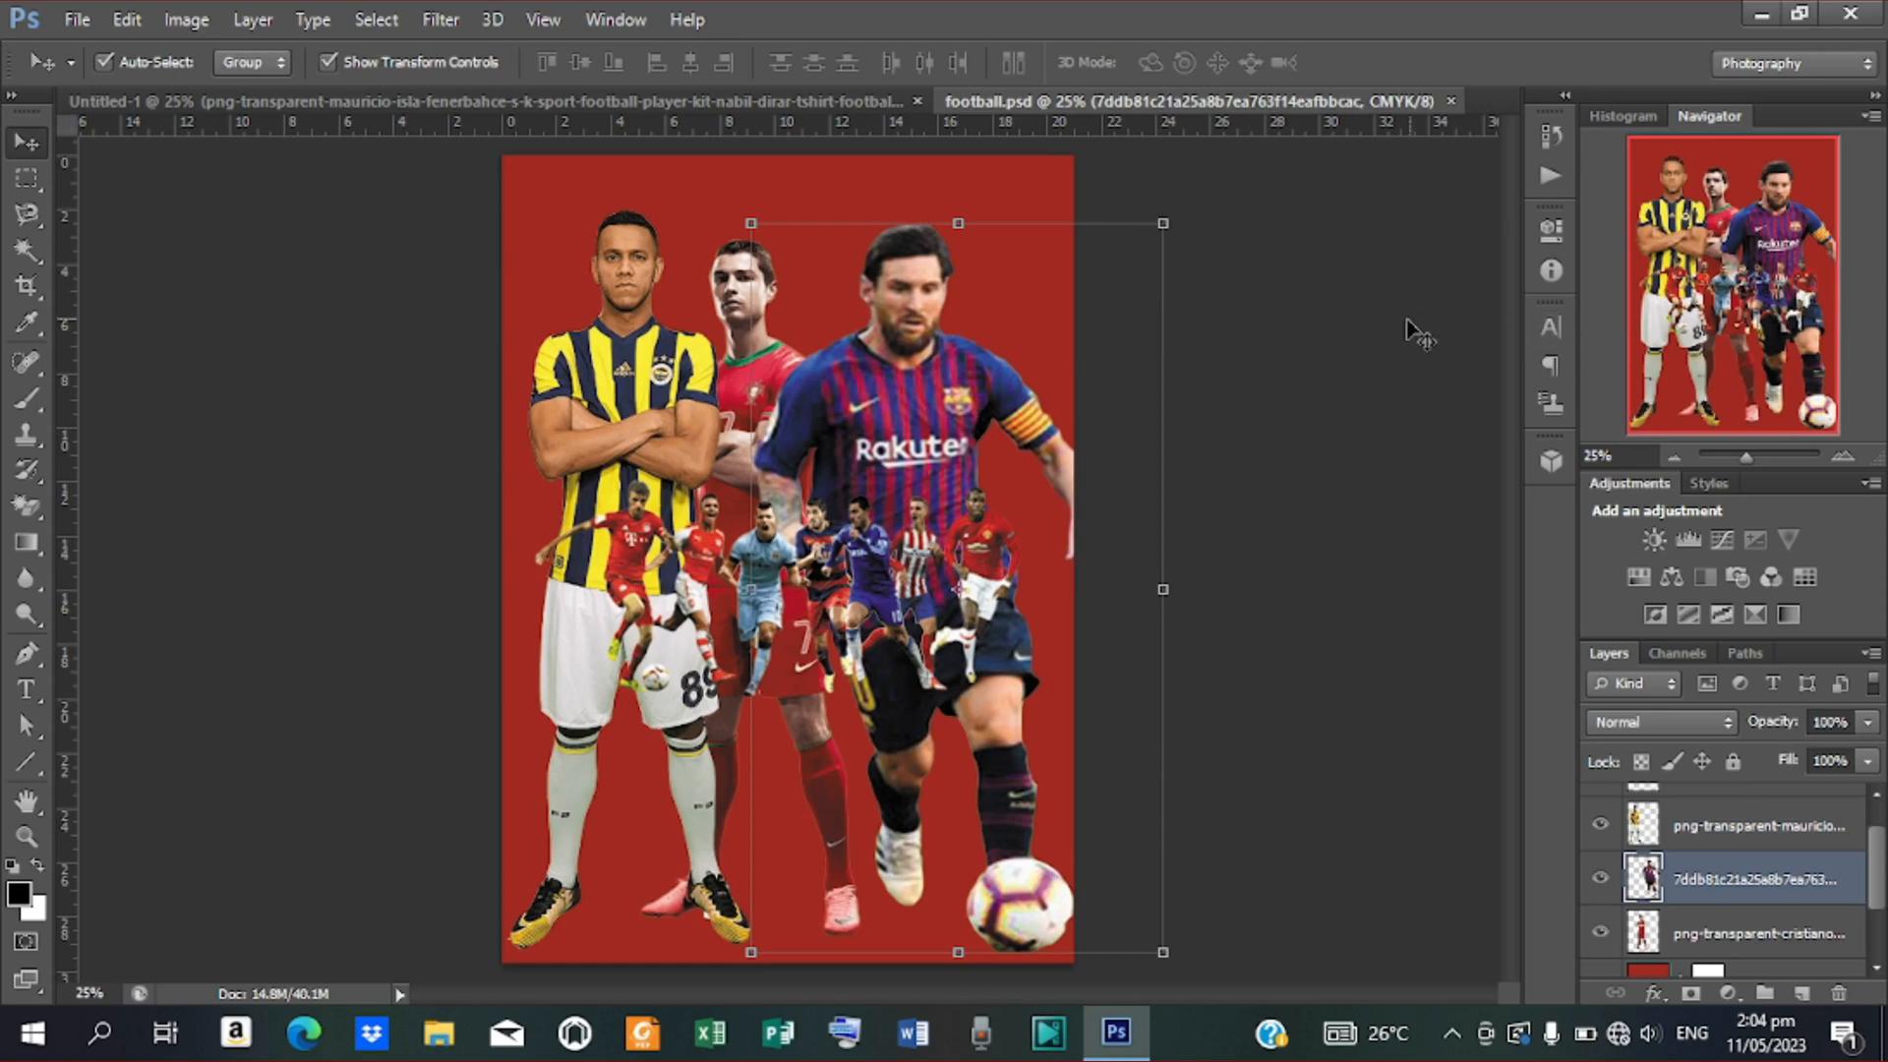
pyautogui.click(745, 325)
pyautogui.moveTo(745, 325); pyautogui.dragTo(813, 225)
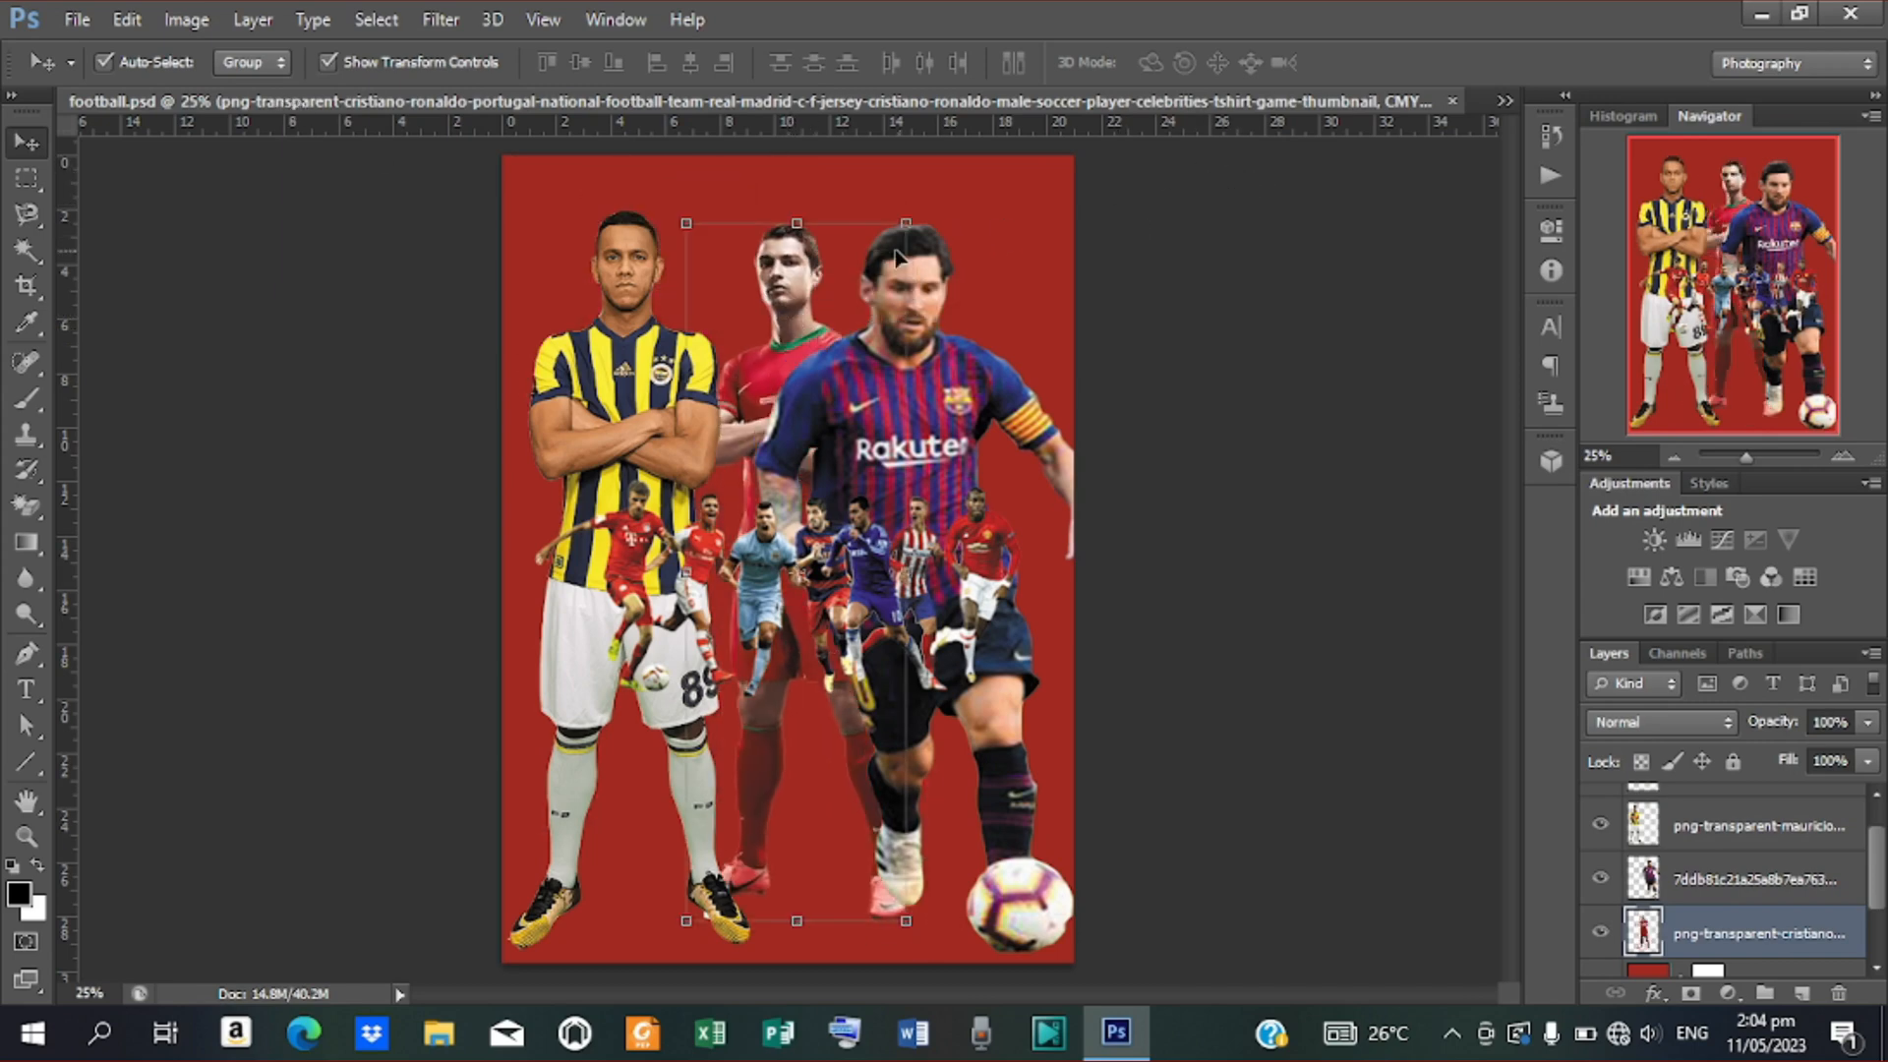
pyautogui.moveTo(782, 288); pyautogui.dragTo(770, 248)
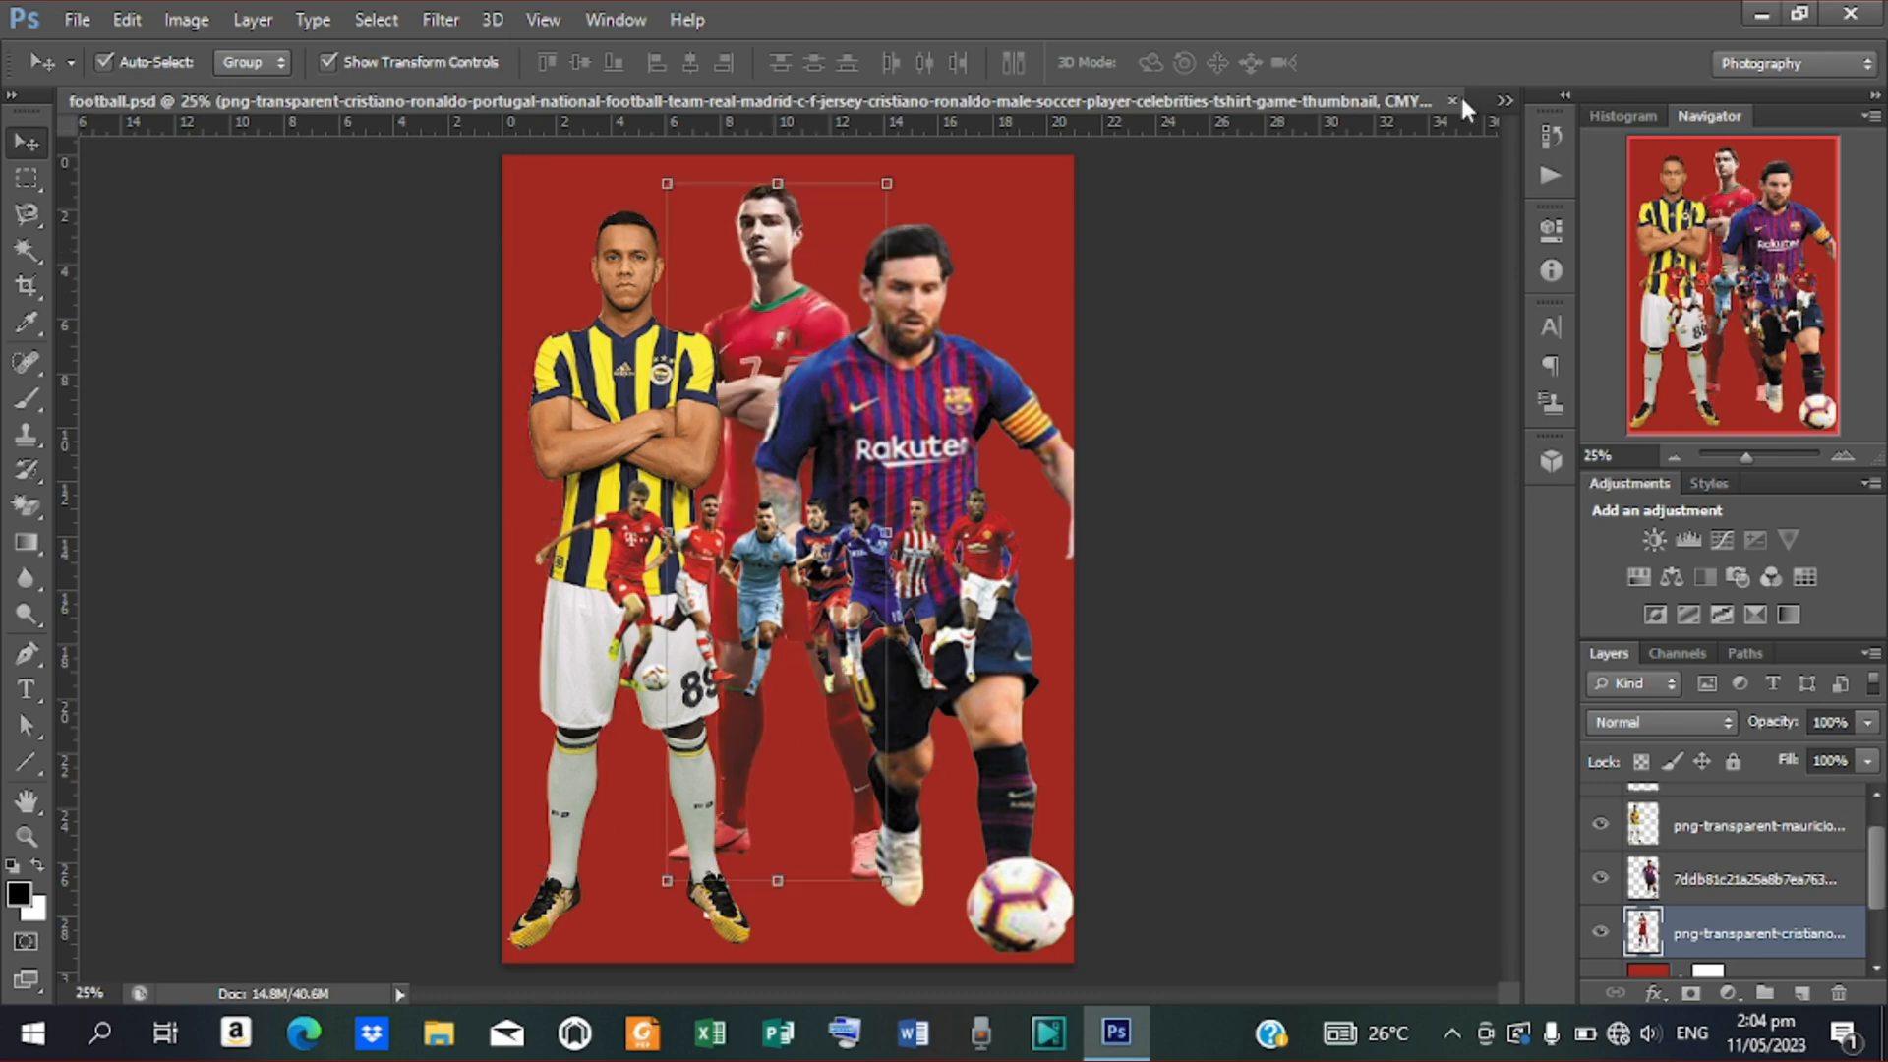
# Briefly switch to Untitled-1, then return to football.psd and reposition the red-kit player
pyautogui.click(1506, 100)
pyautogui.click(1505, 101)
pyautogui.click(1506, 101)
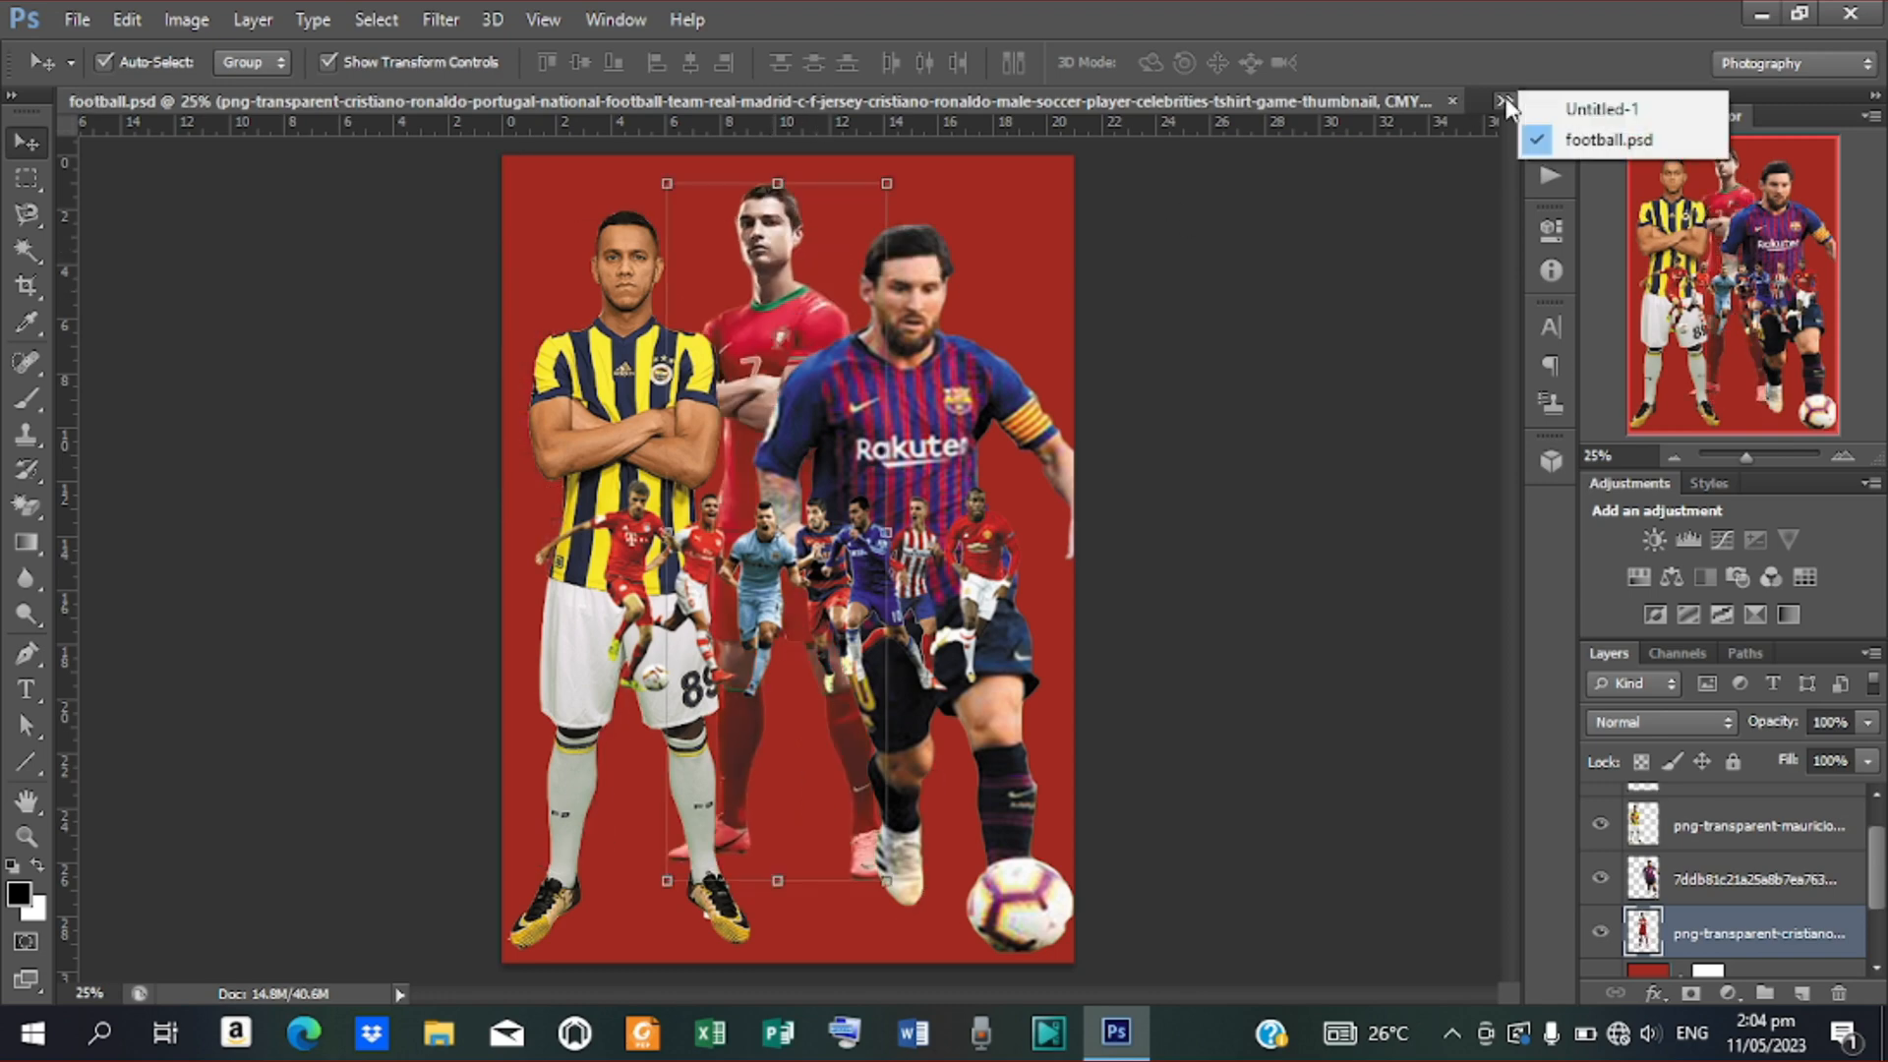
pyautogui.click(1658, 108)
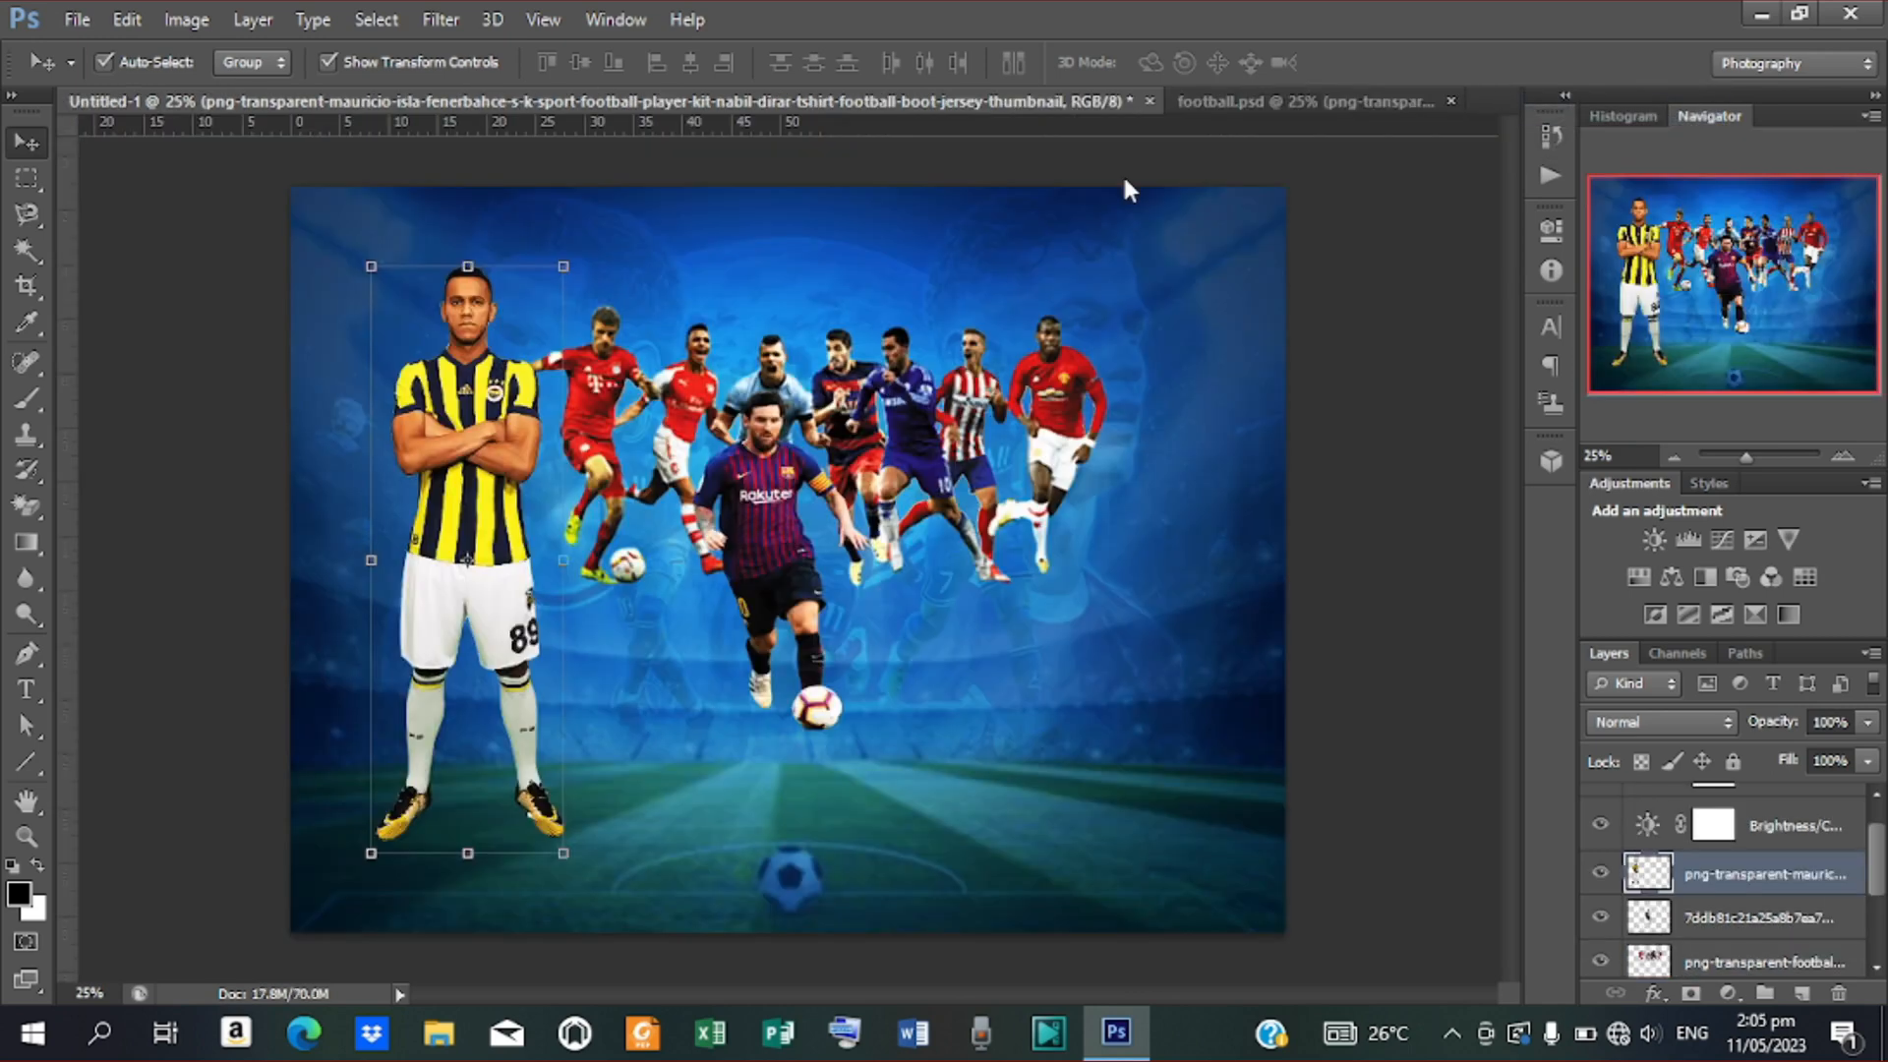
pyautogui.click(1340, 100)
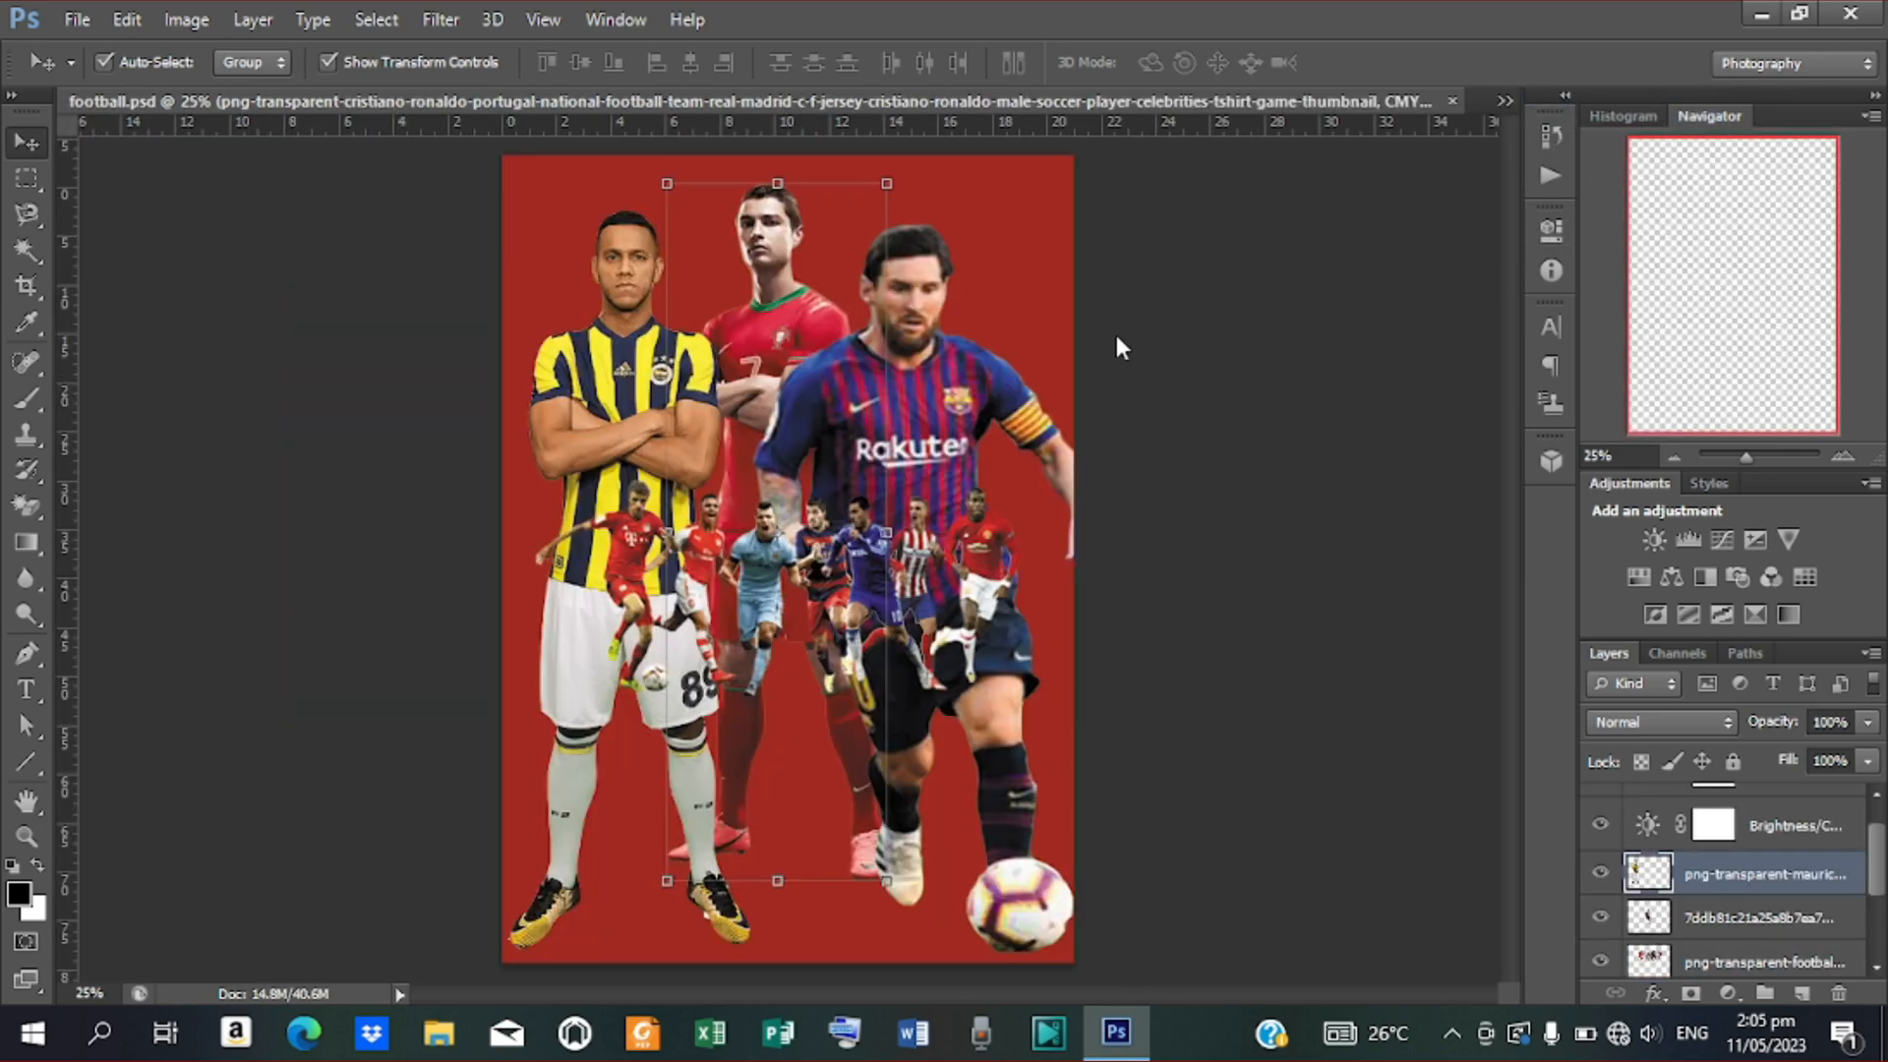
pyautogui.moveTo(795, 348); pyautogui.dragTo(1495, 96)
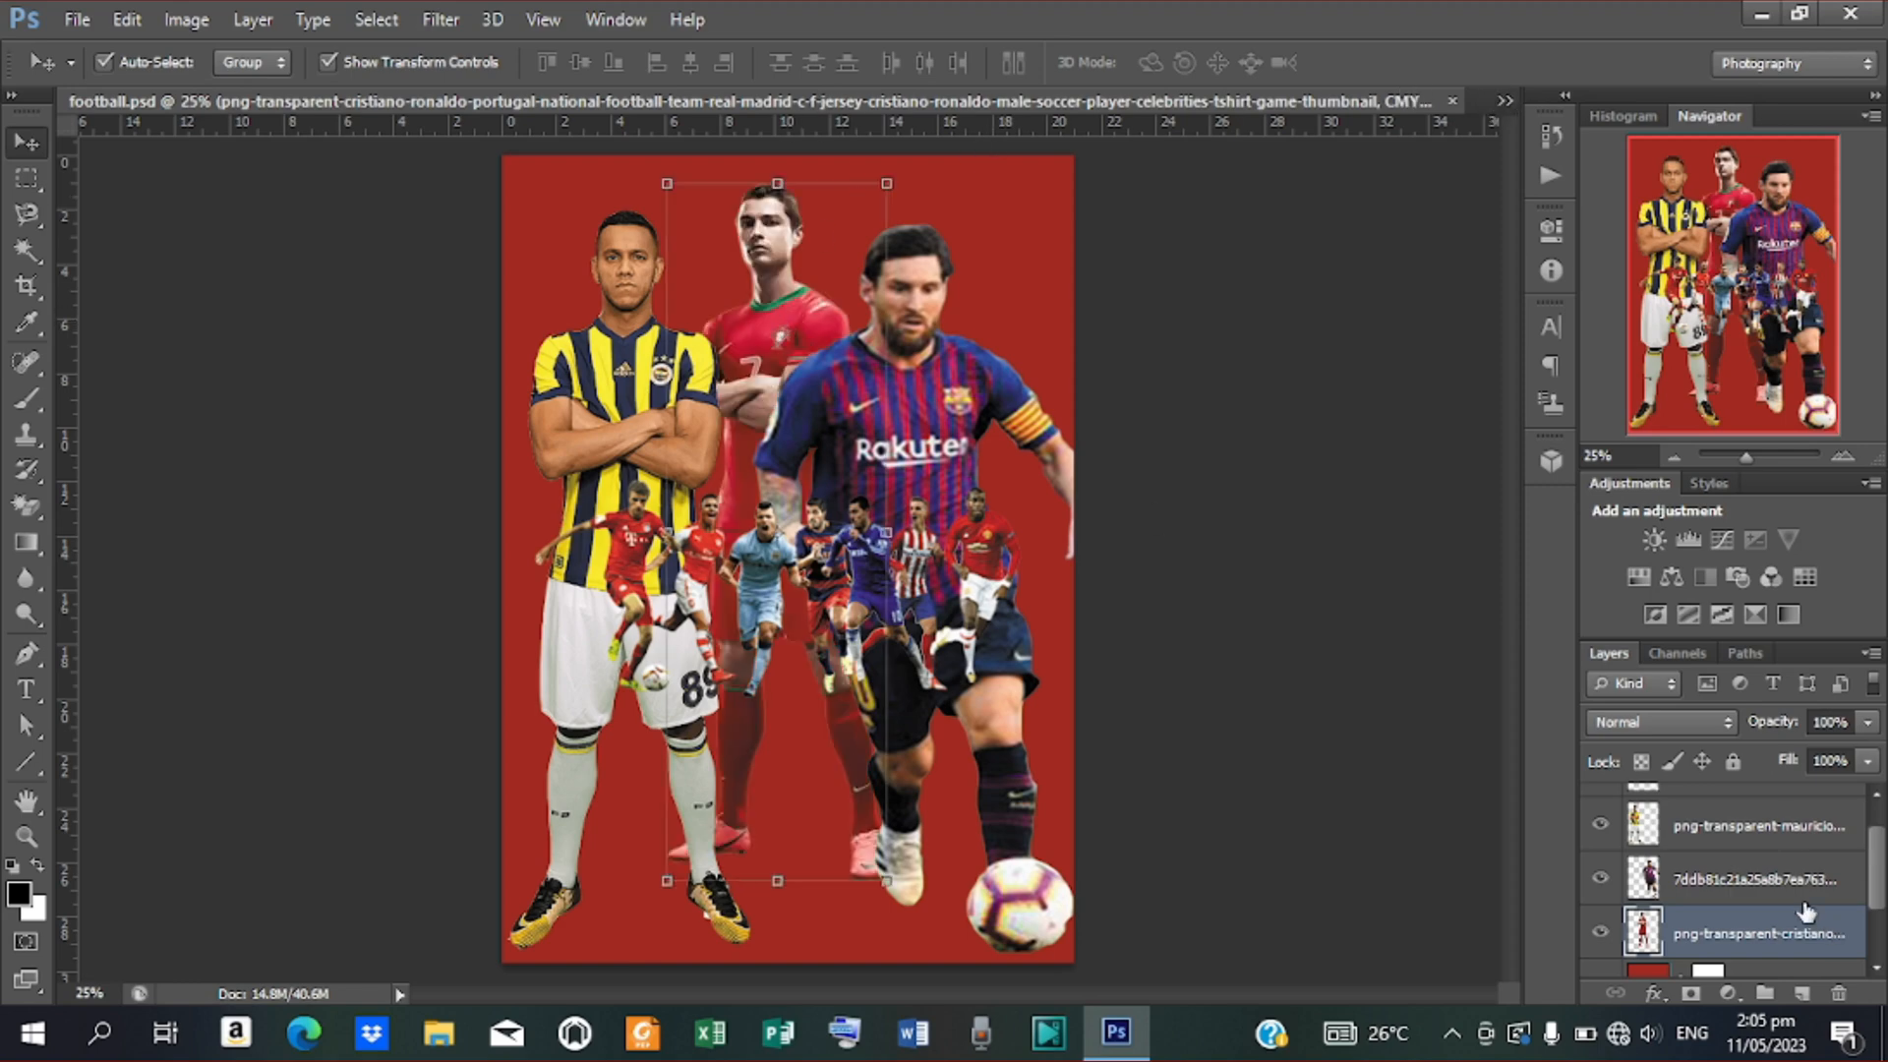
# Switch back to the Untitled-1 stadium poster from the document tab list
pyautogui.scroll(1, 1775, 934)
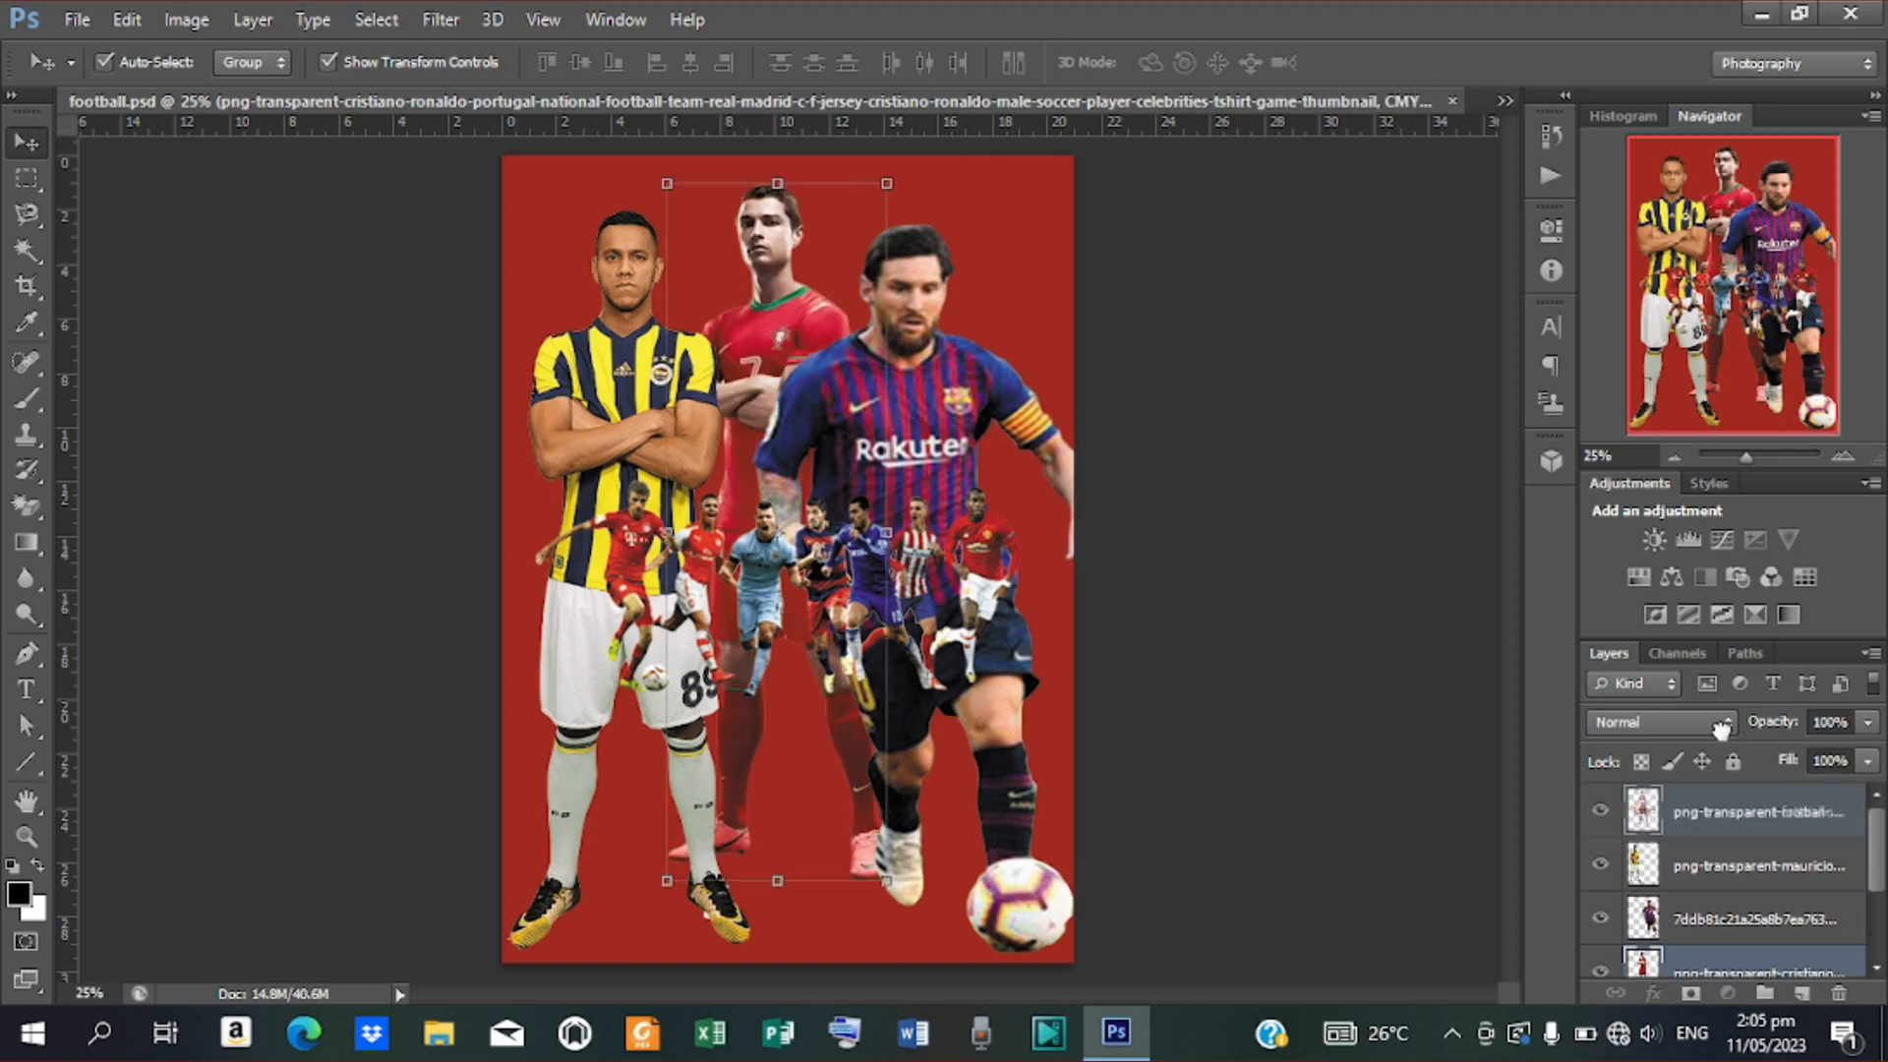
pyautogui.click(1505, 99)
pyautogui.click(1505, 100)
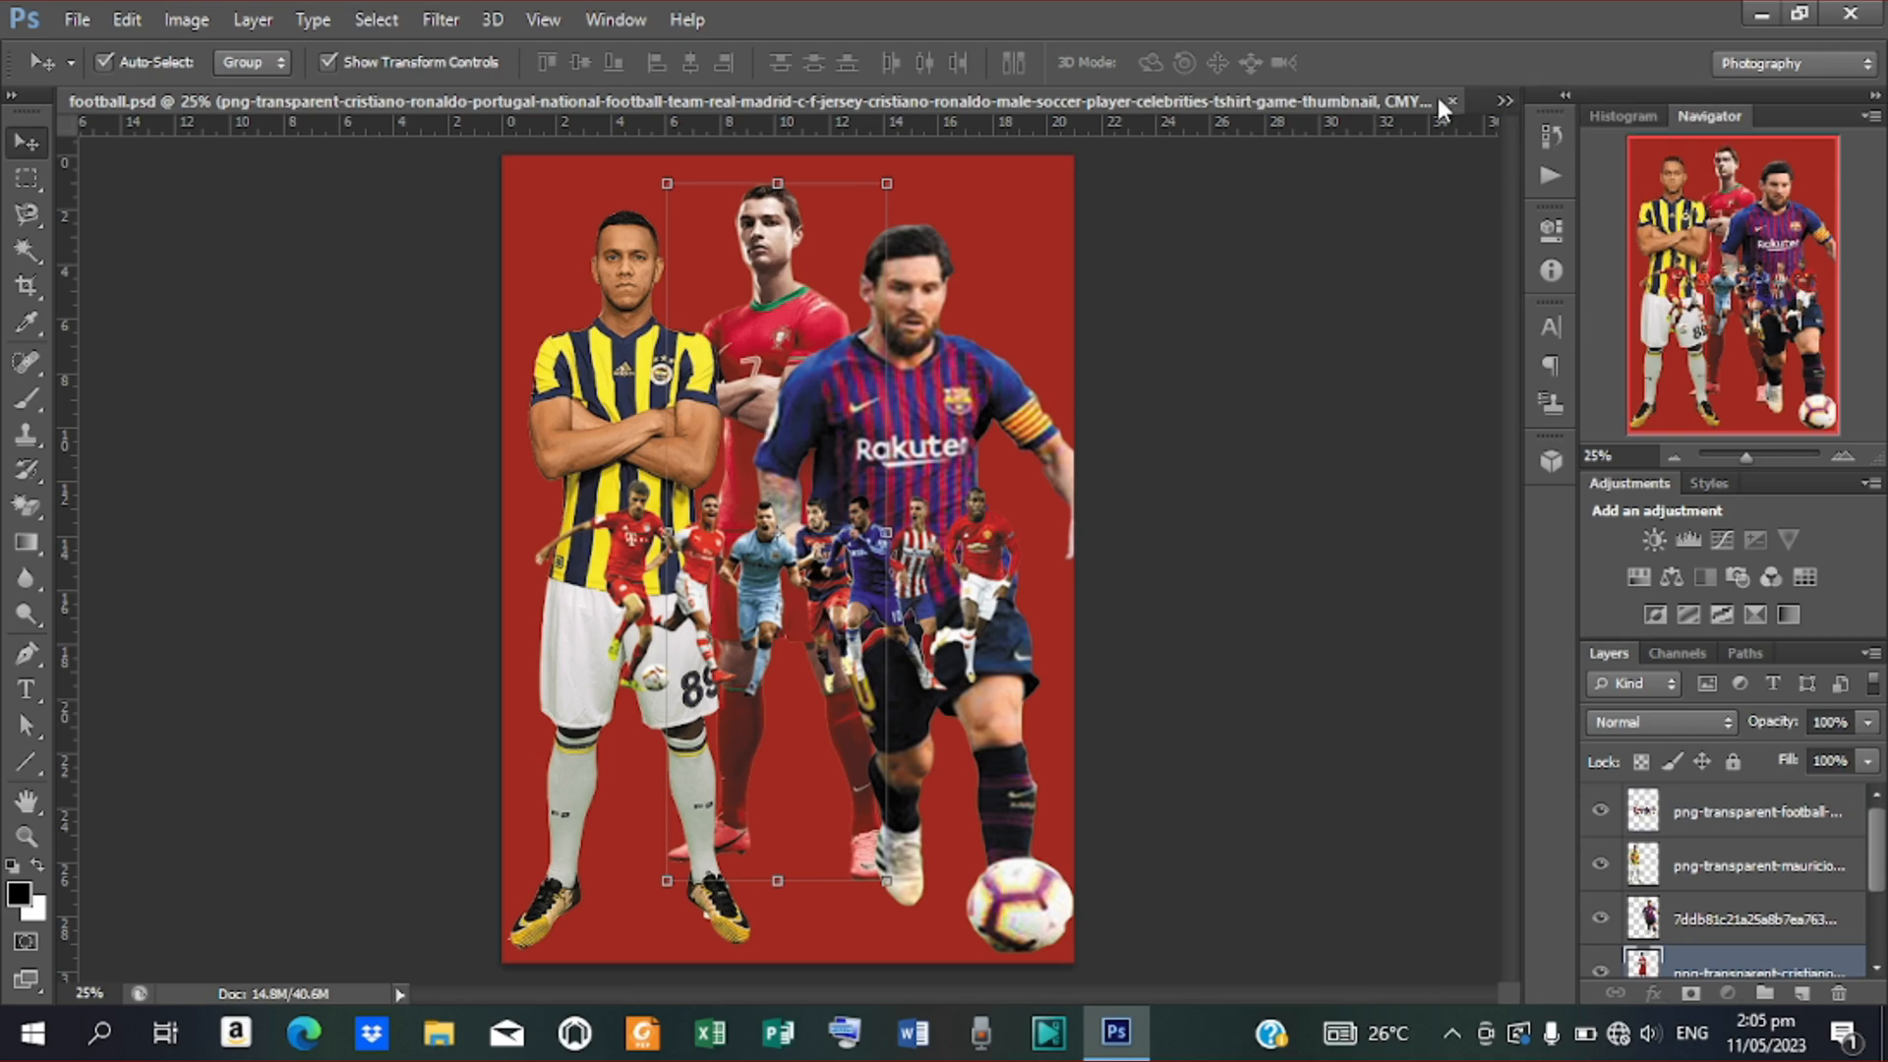
pyautogui.click(1503, 97)
pyautogui.click(1597, 108)
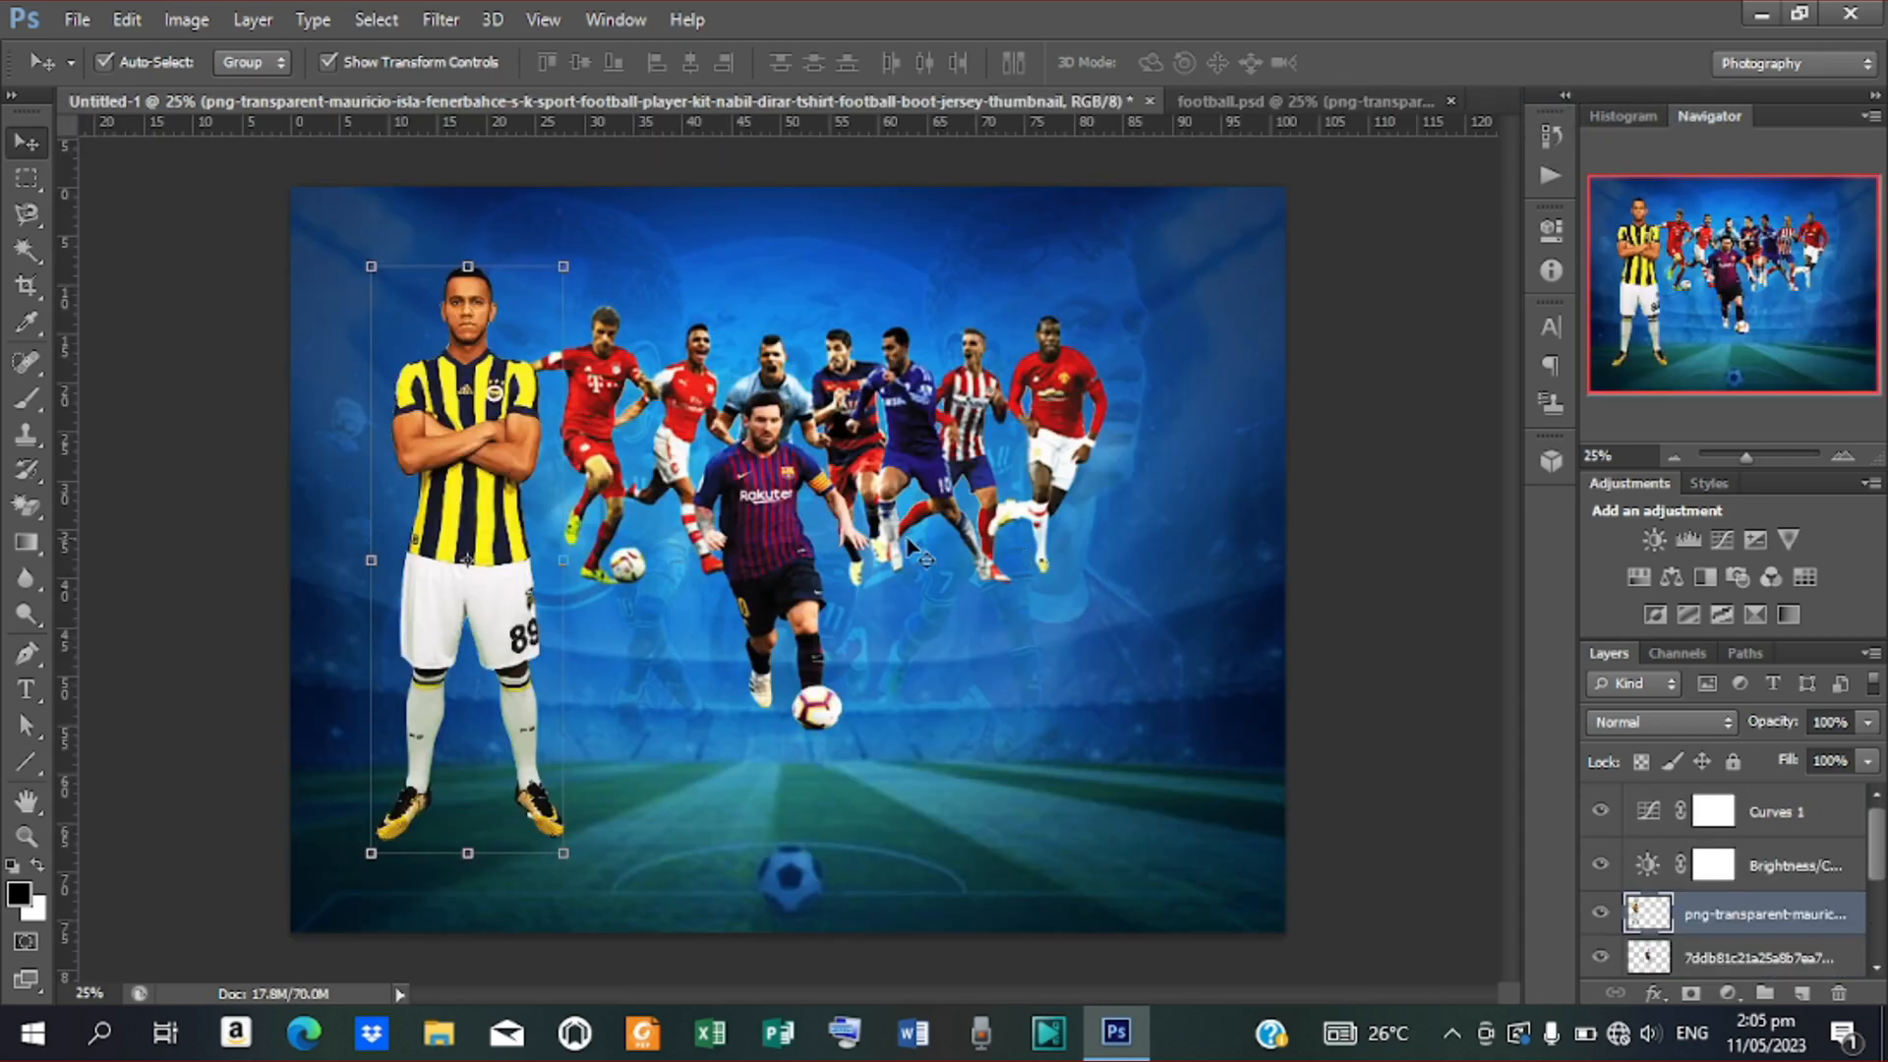
# Scale the dribbling Messi player to about 102%, then return to football.psd
pyautogui.click(804, 567)
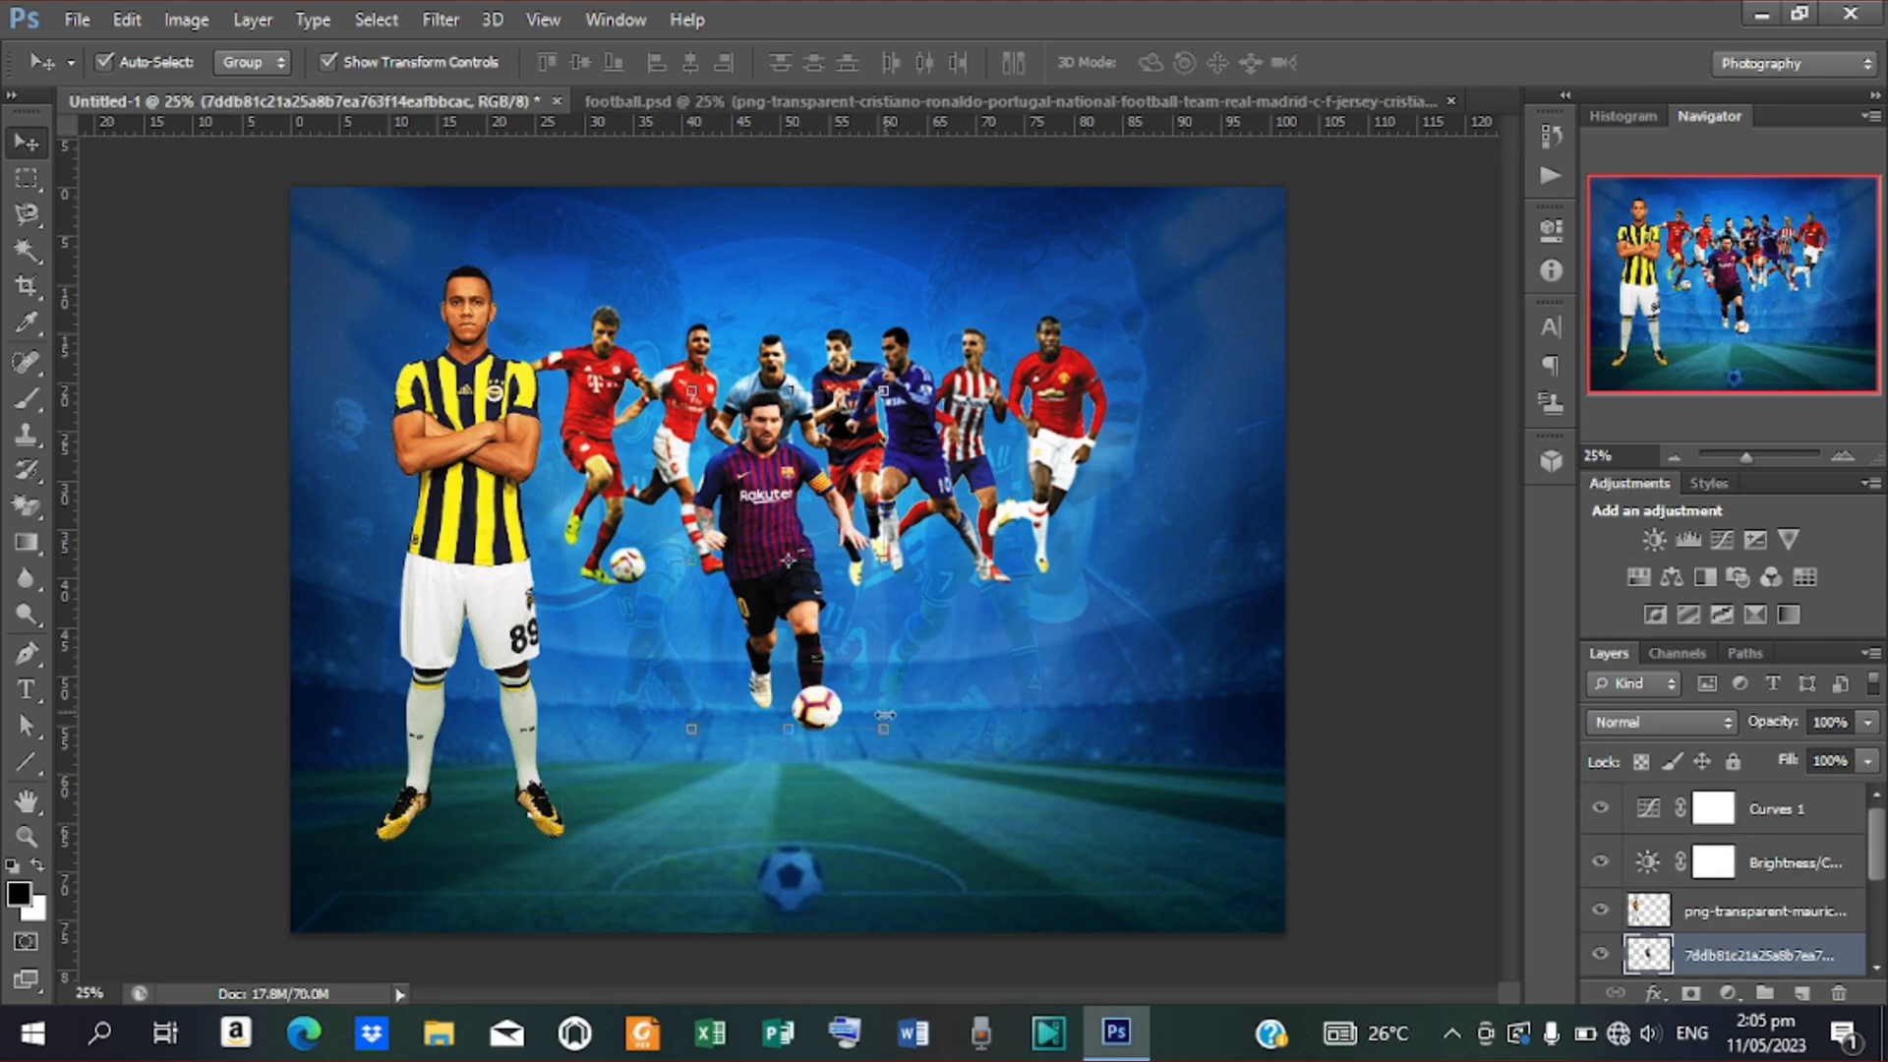
pyautogui.moveTo(878, 729); pyautogui.dragTo(885, 734)
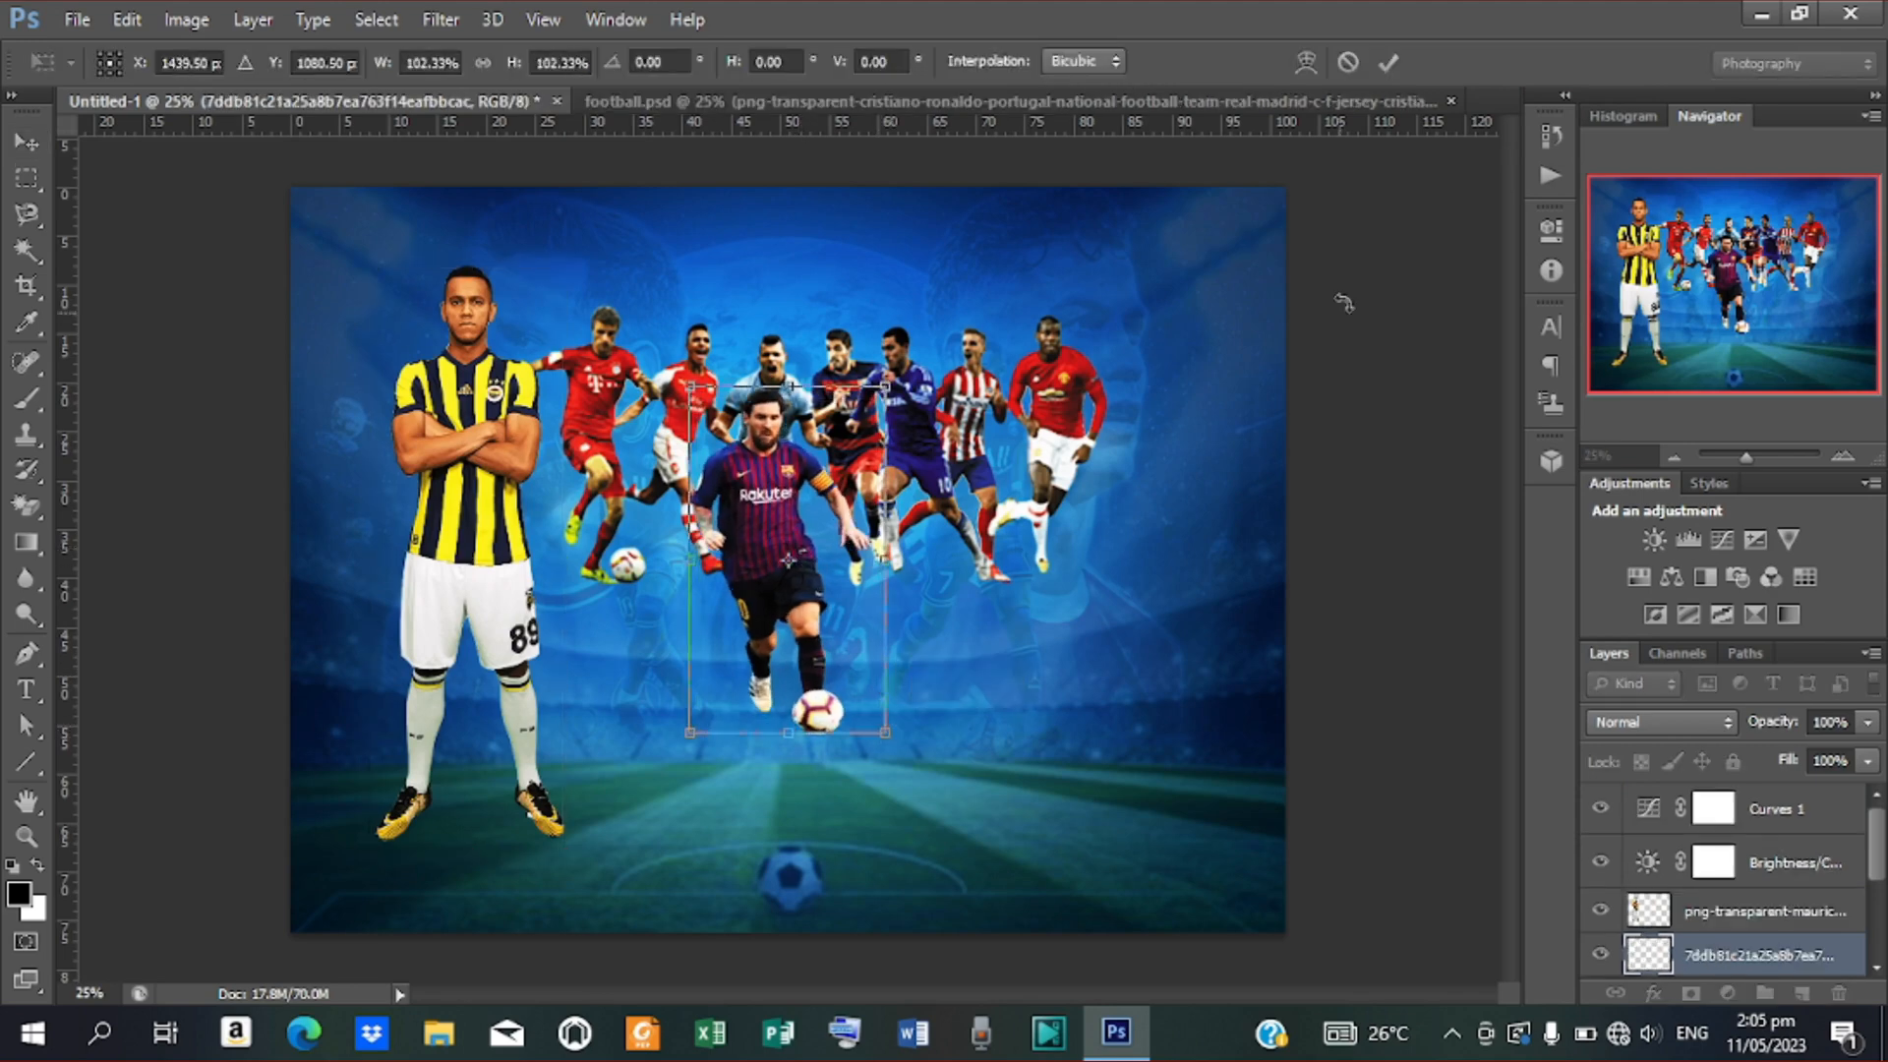
pyautogui.click(1389, 63)
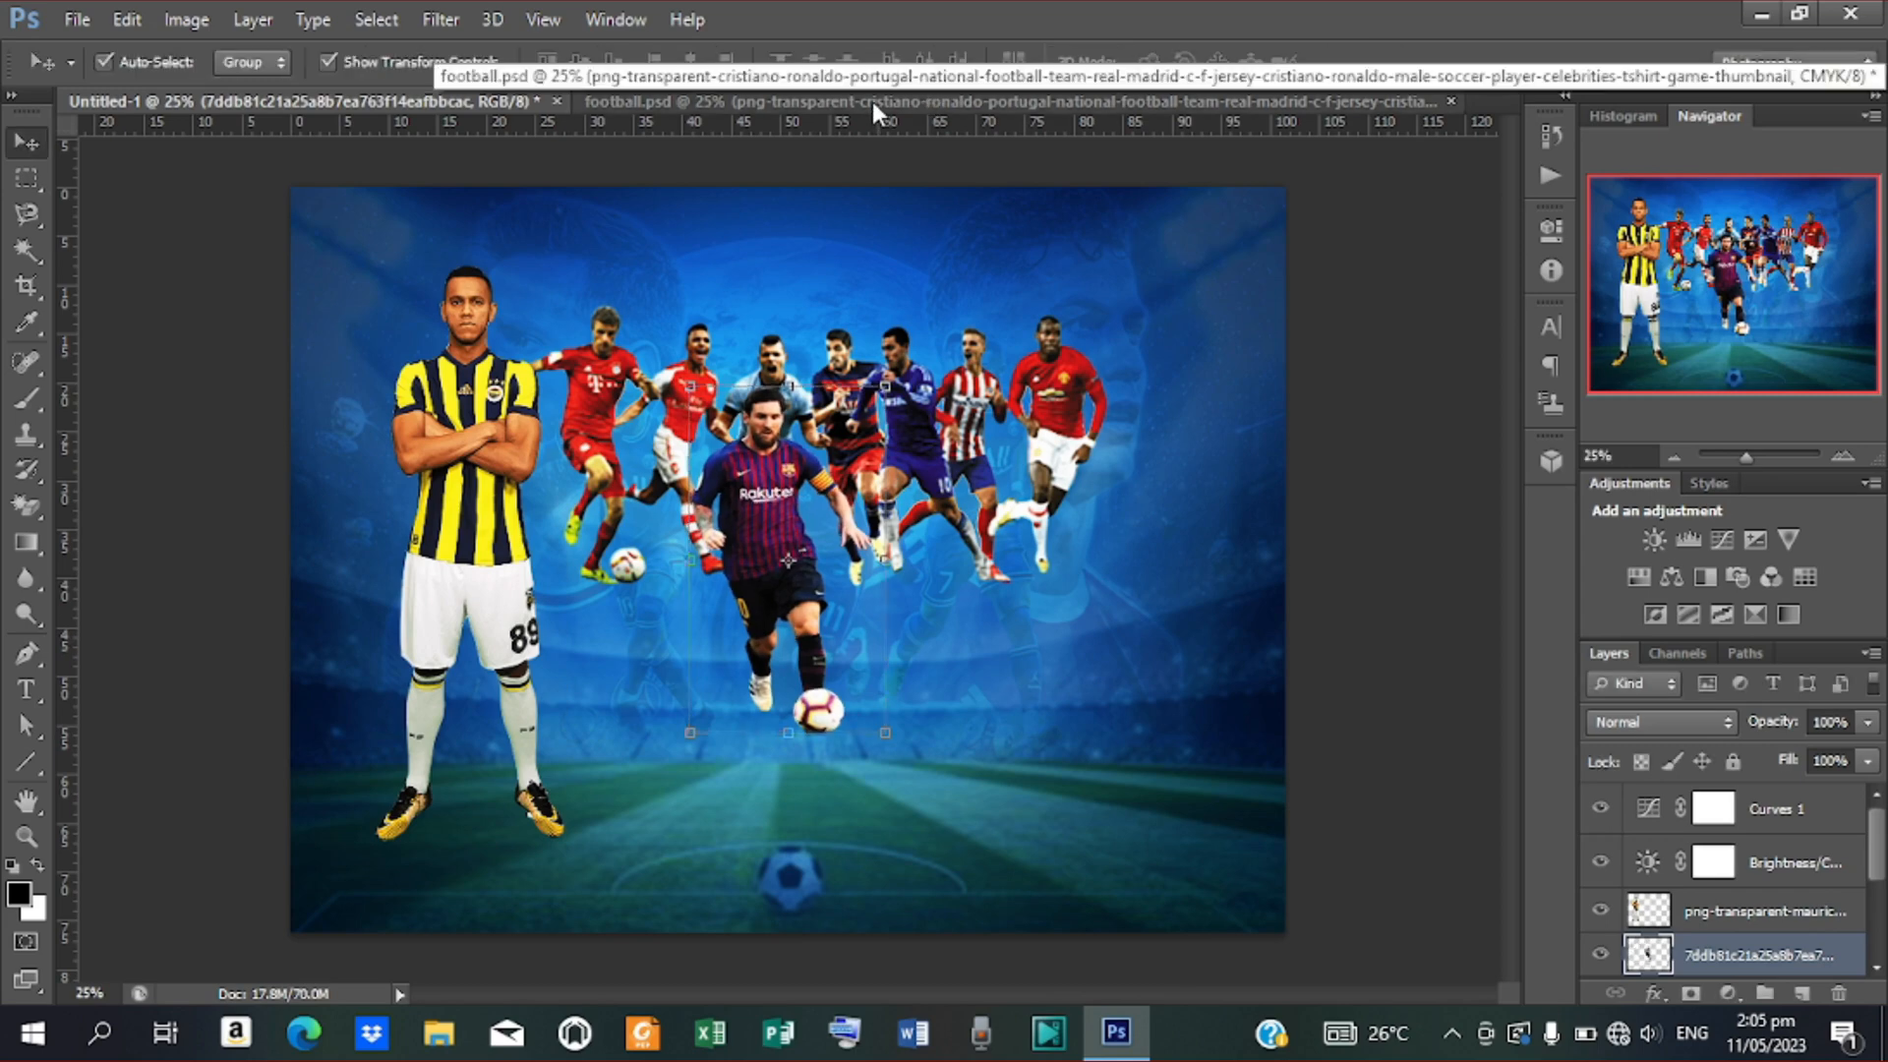
pyautogui.click(1085, 98)
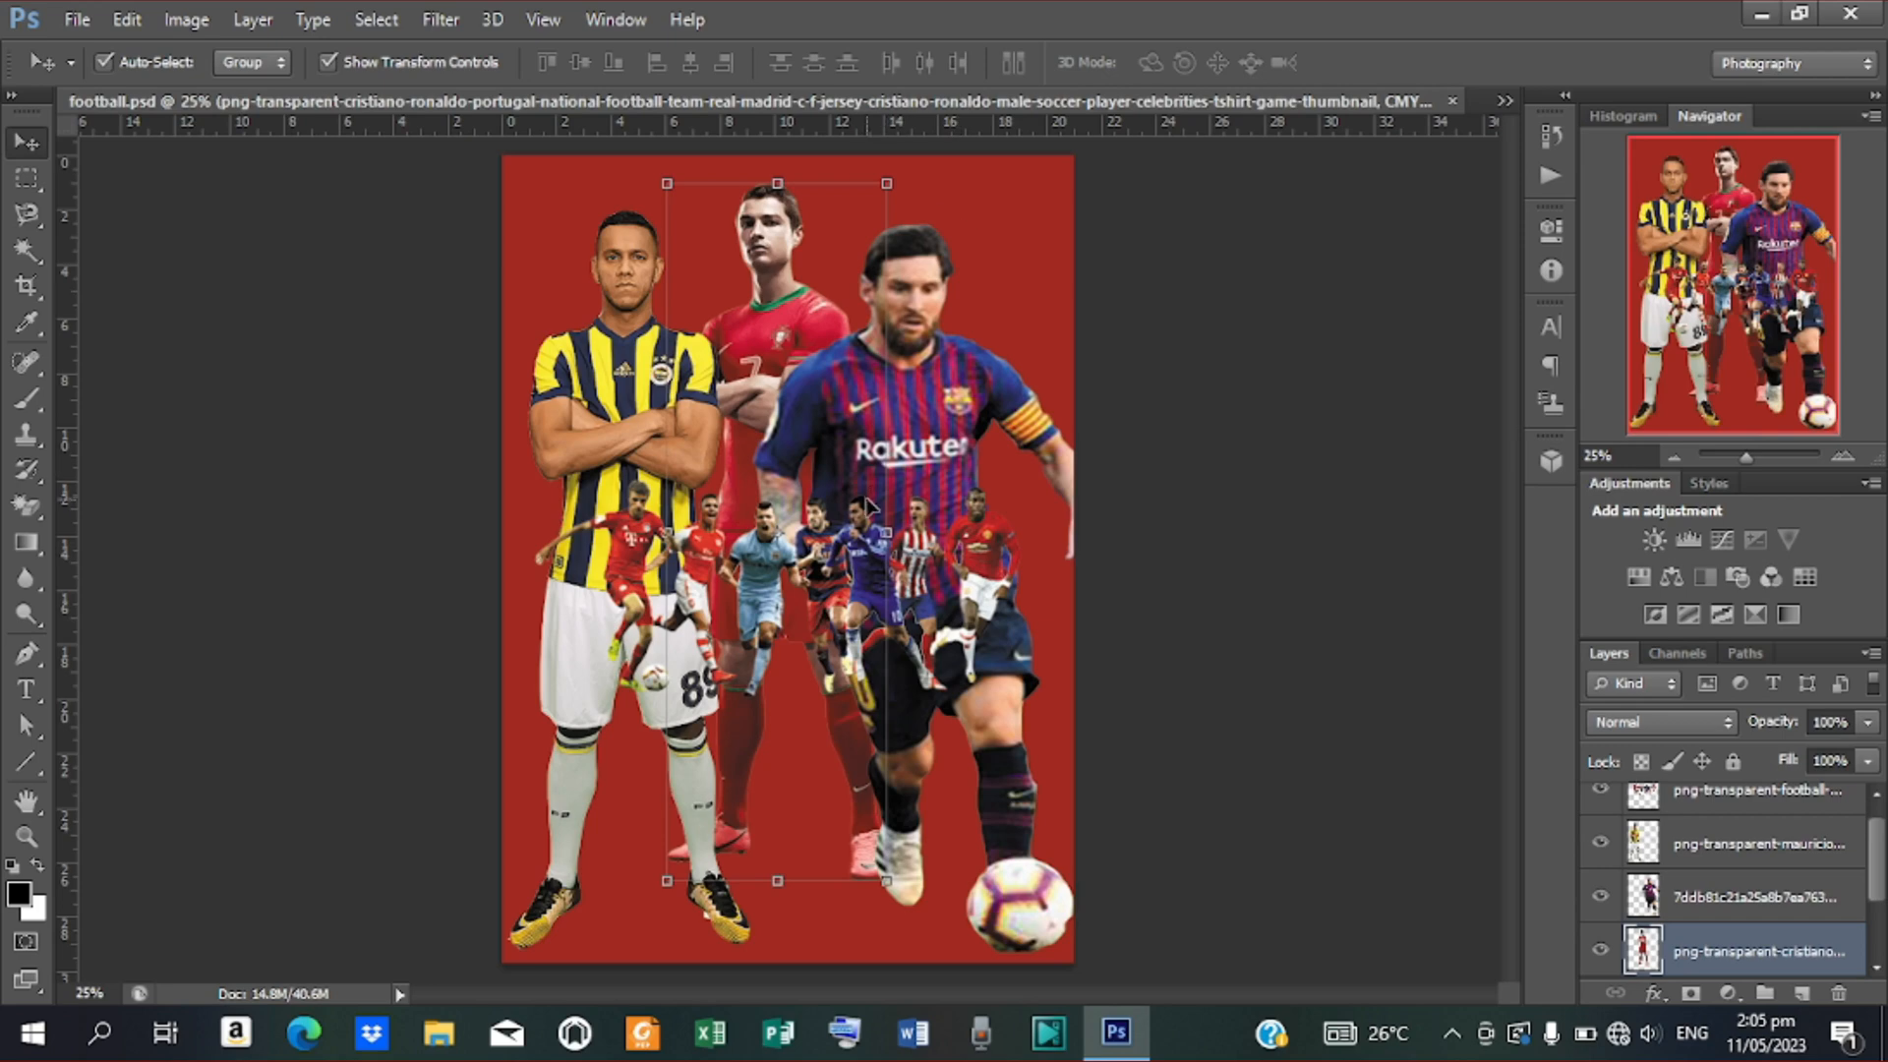
# Move the red-kit player to the canvas top and delete the yellow-and-navy striped player
pyautogui.moveTo(787, 288); pyautogui.dragTo(1458, 106)
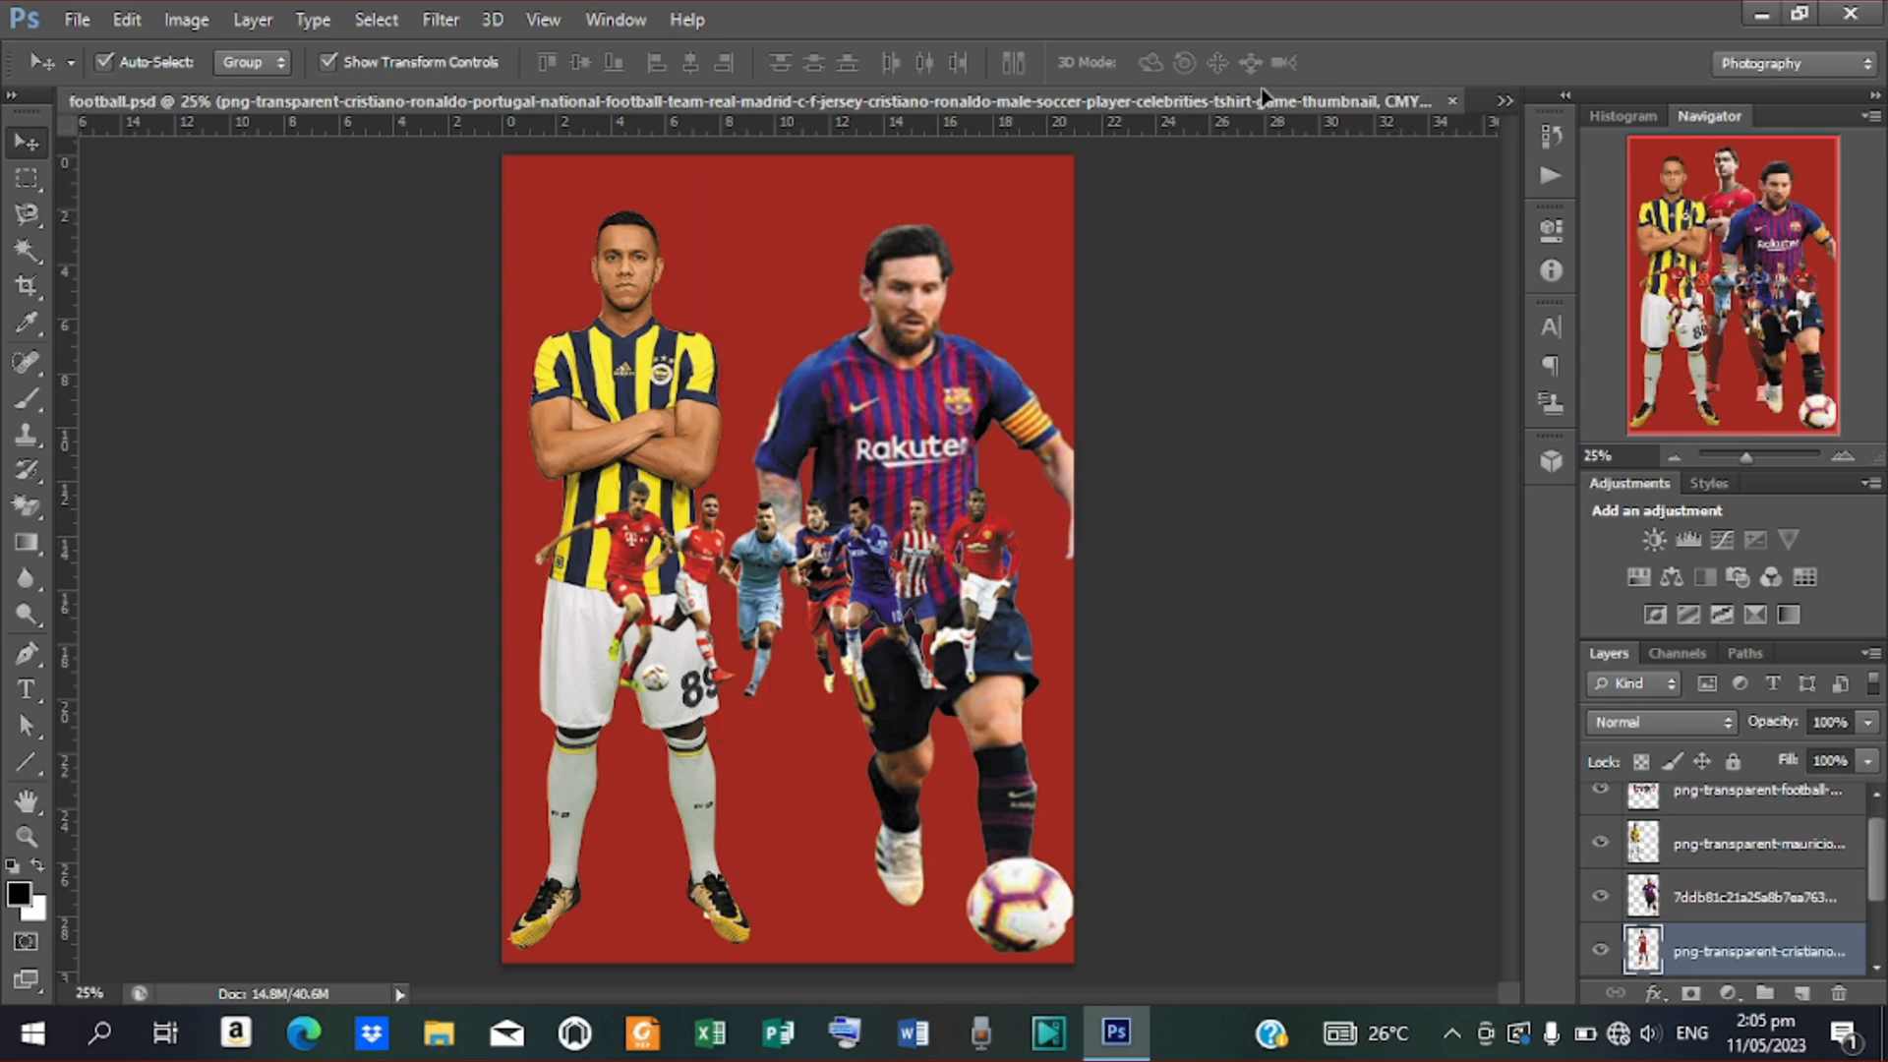
pyautogui.moveTo(1265, 96); pyautogui.dragTo(801, 192)
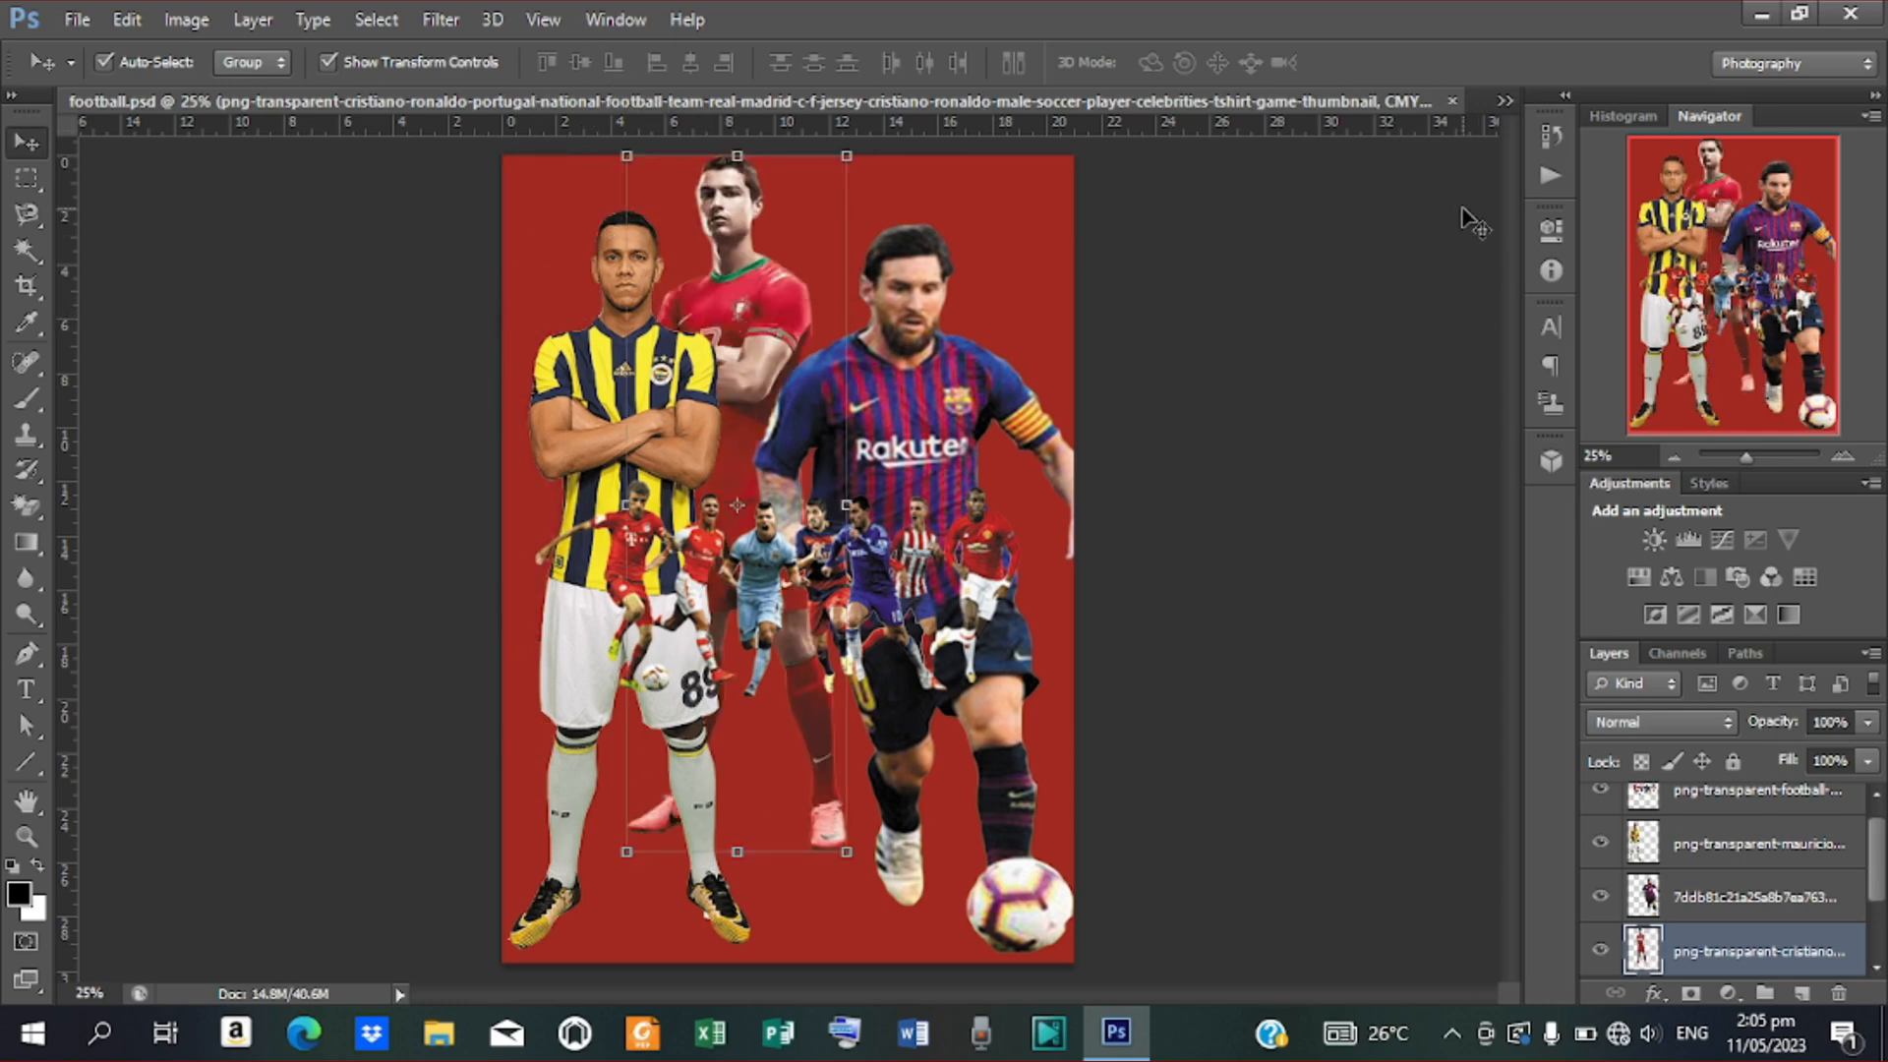
pyautogui.click(1719, 854)
pyautogui.press('Delete')
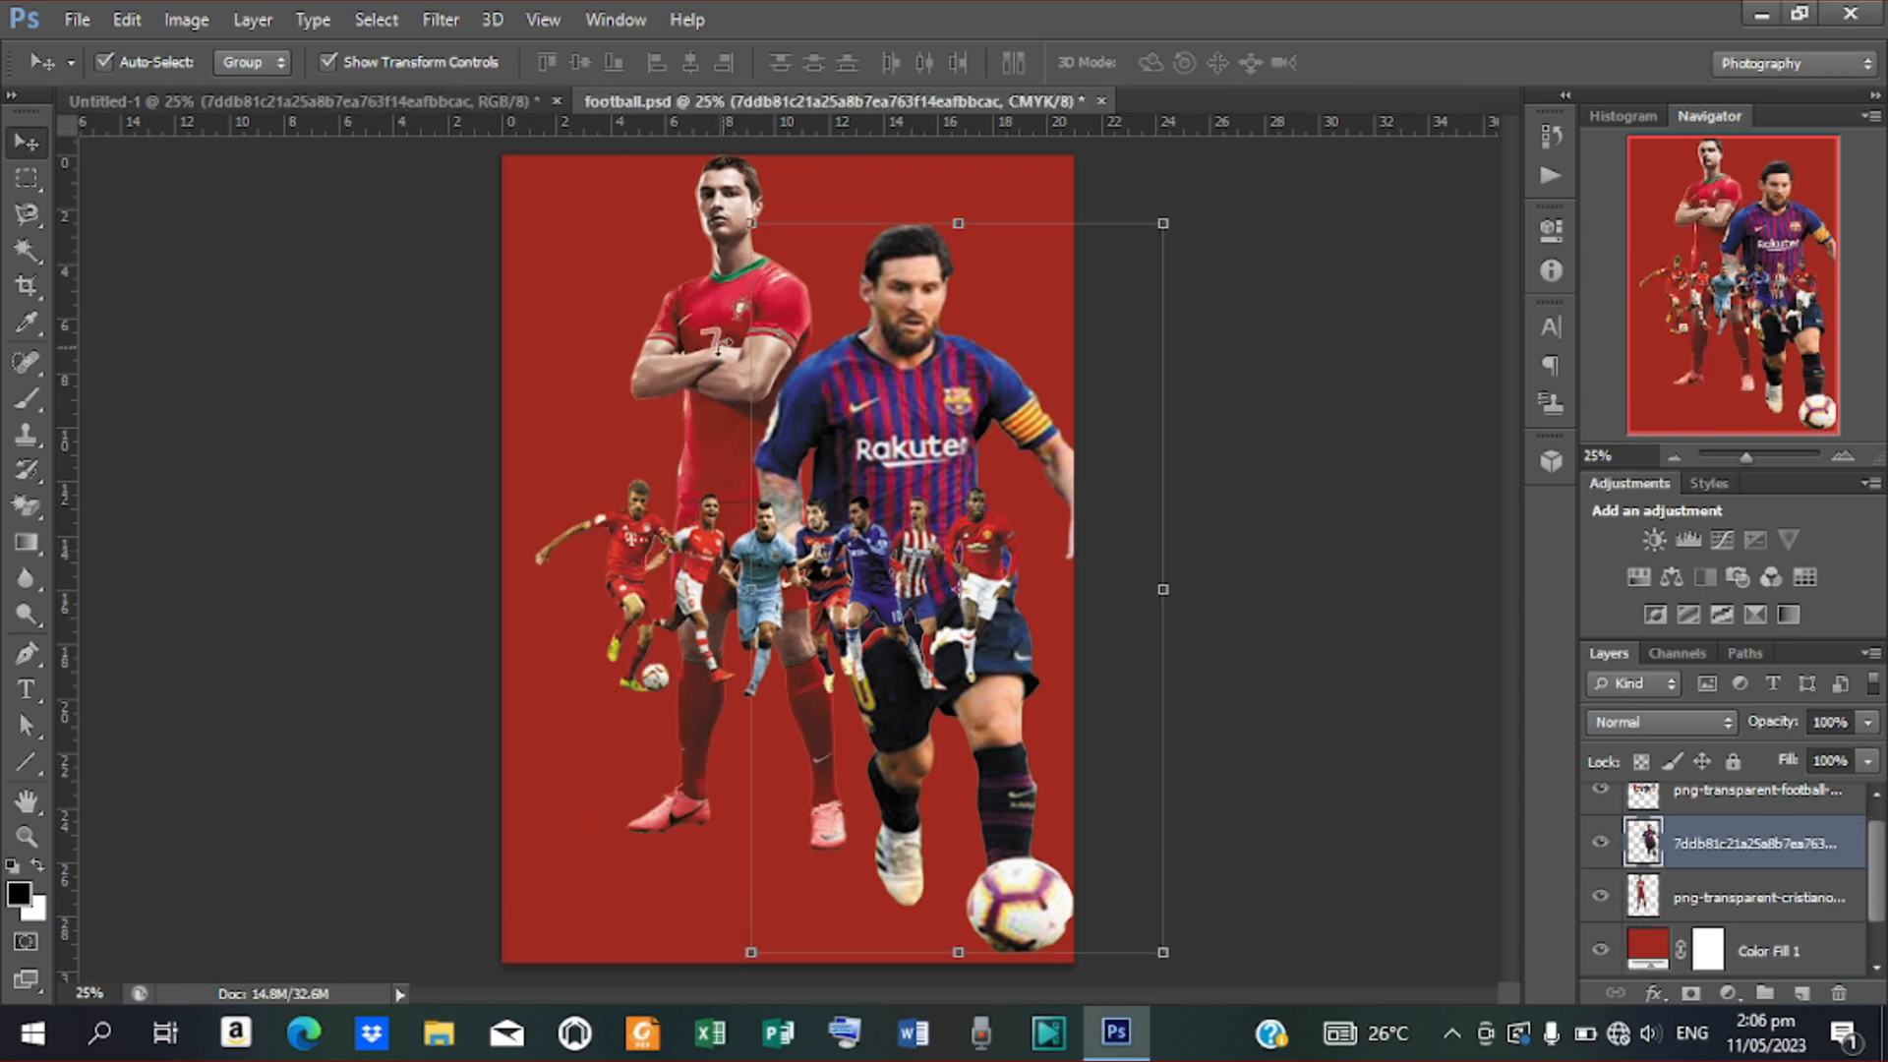
# Move the red-kit player up and to the right, switching to the Untitled-1 document
pyautogui.hotkey('ctrl', 't')
pyautogui.click(1388, 62)
pyautogui.click(730, 345)
pyautogui.moveTo(731, 345); pyautogui.dragTo(1505, 102)
pyautogui.click(1504, 102)
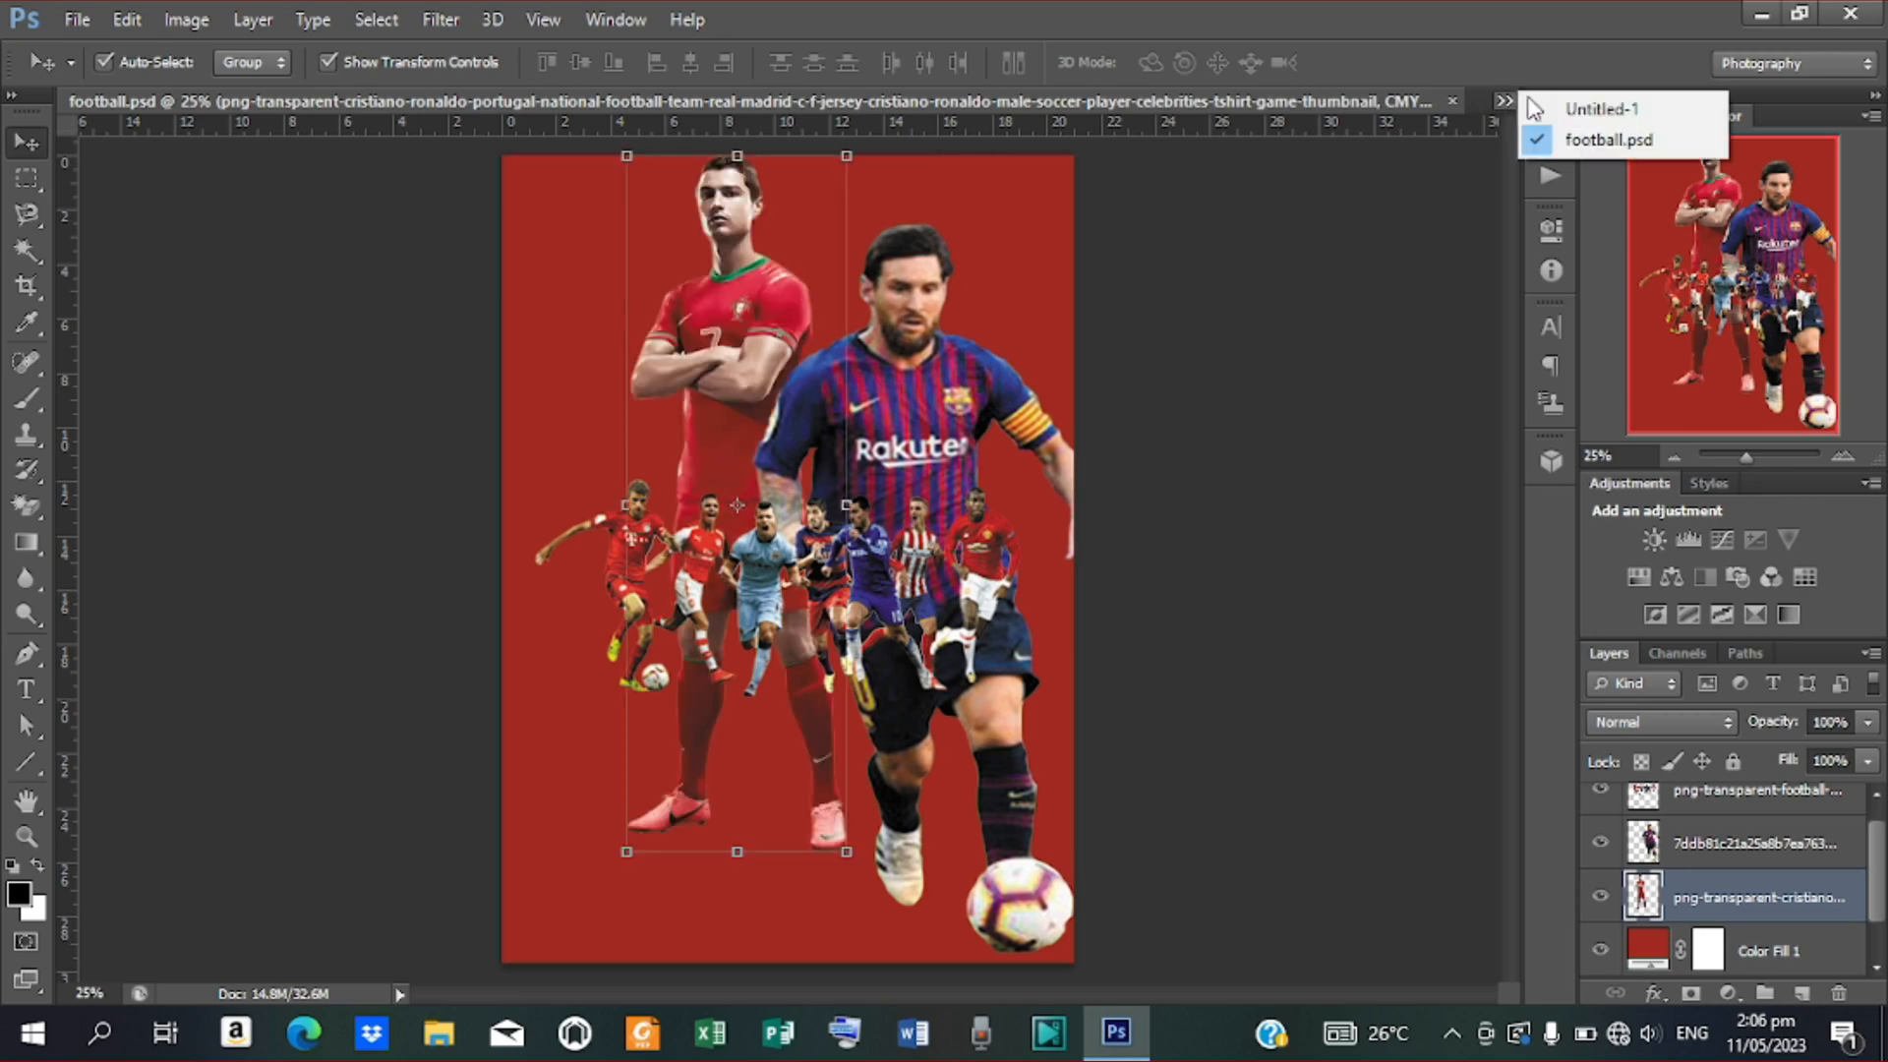
pyautogui.click(1534, 106)
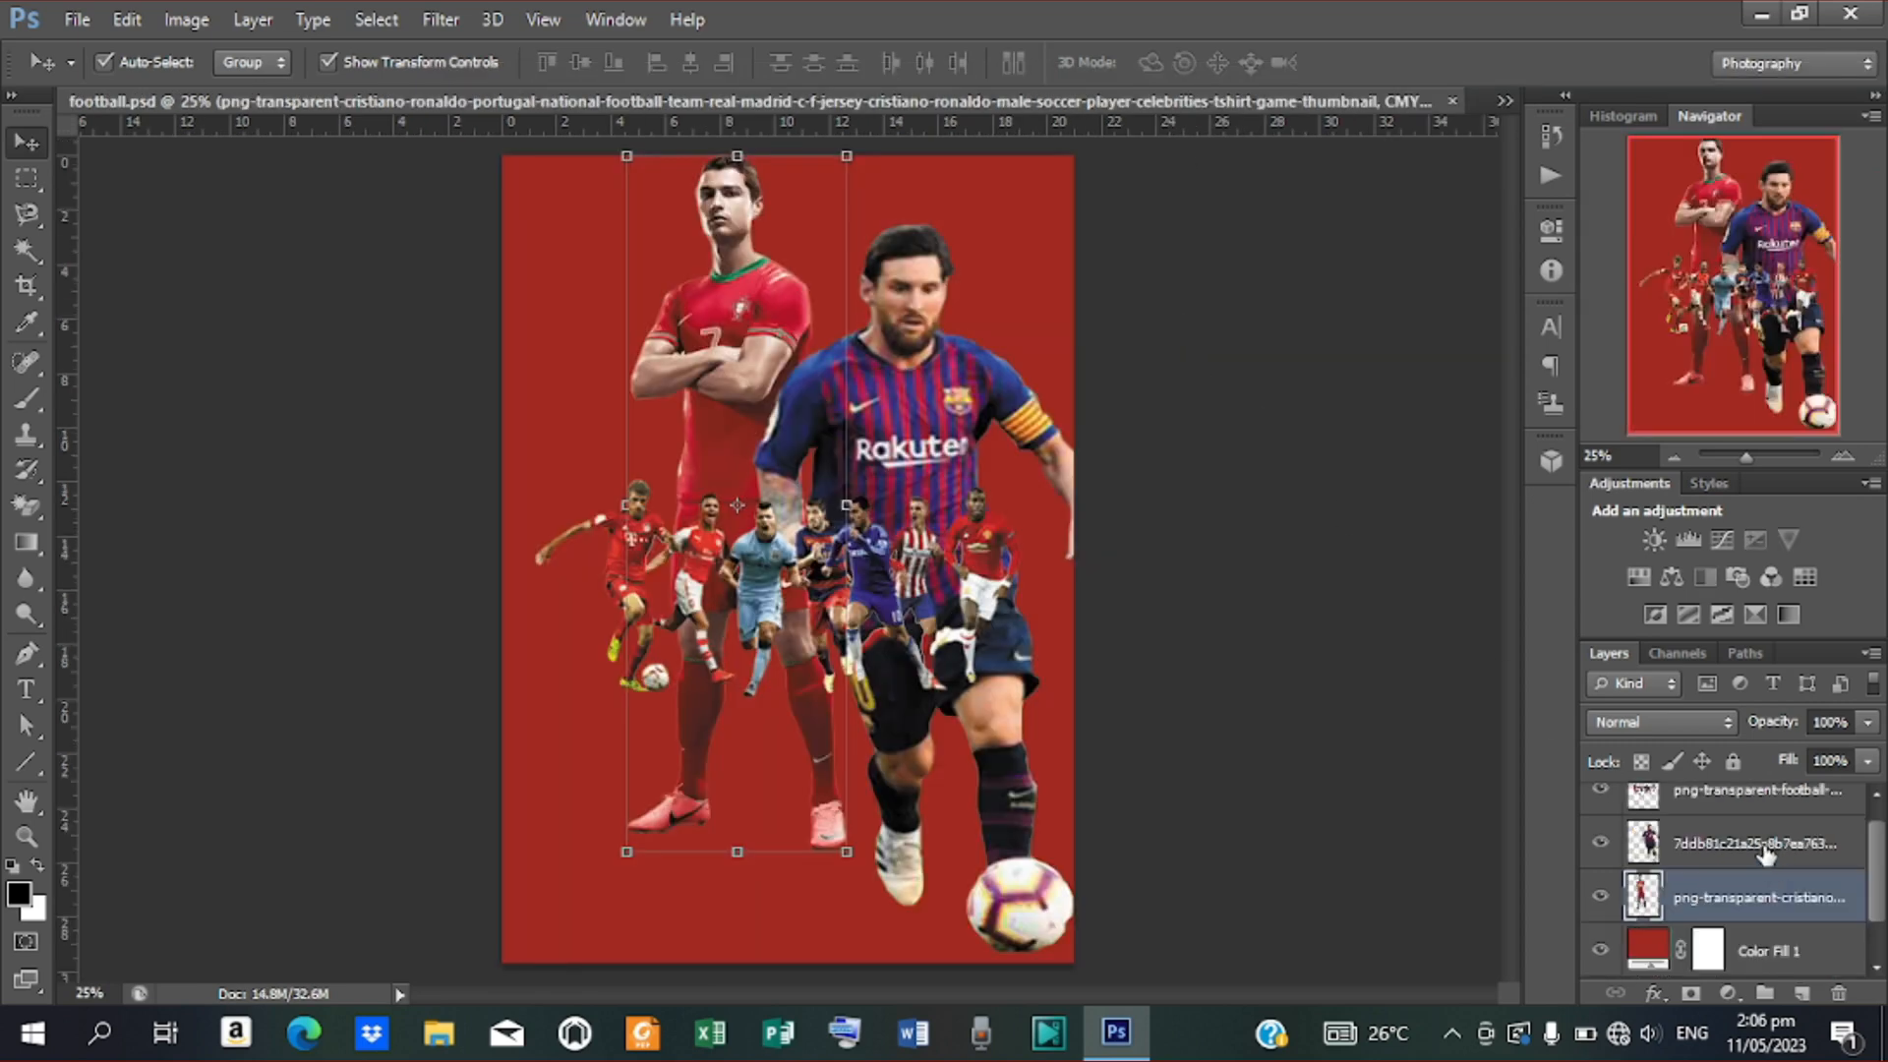
# Delete the striped dribbling player and the small running players, leaving Color Fill 1 selected
pyautogui.click(1765, 843)
pyautogui.press('Delete')
pyautogui.click(1759, 792)
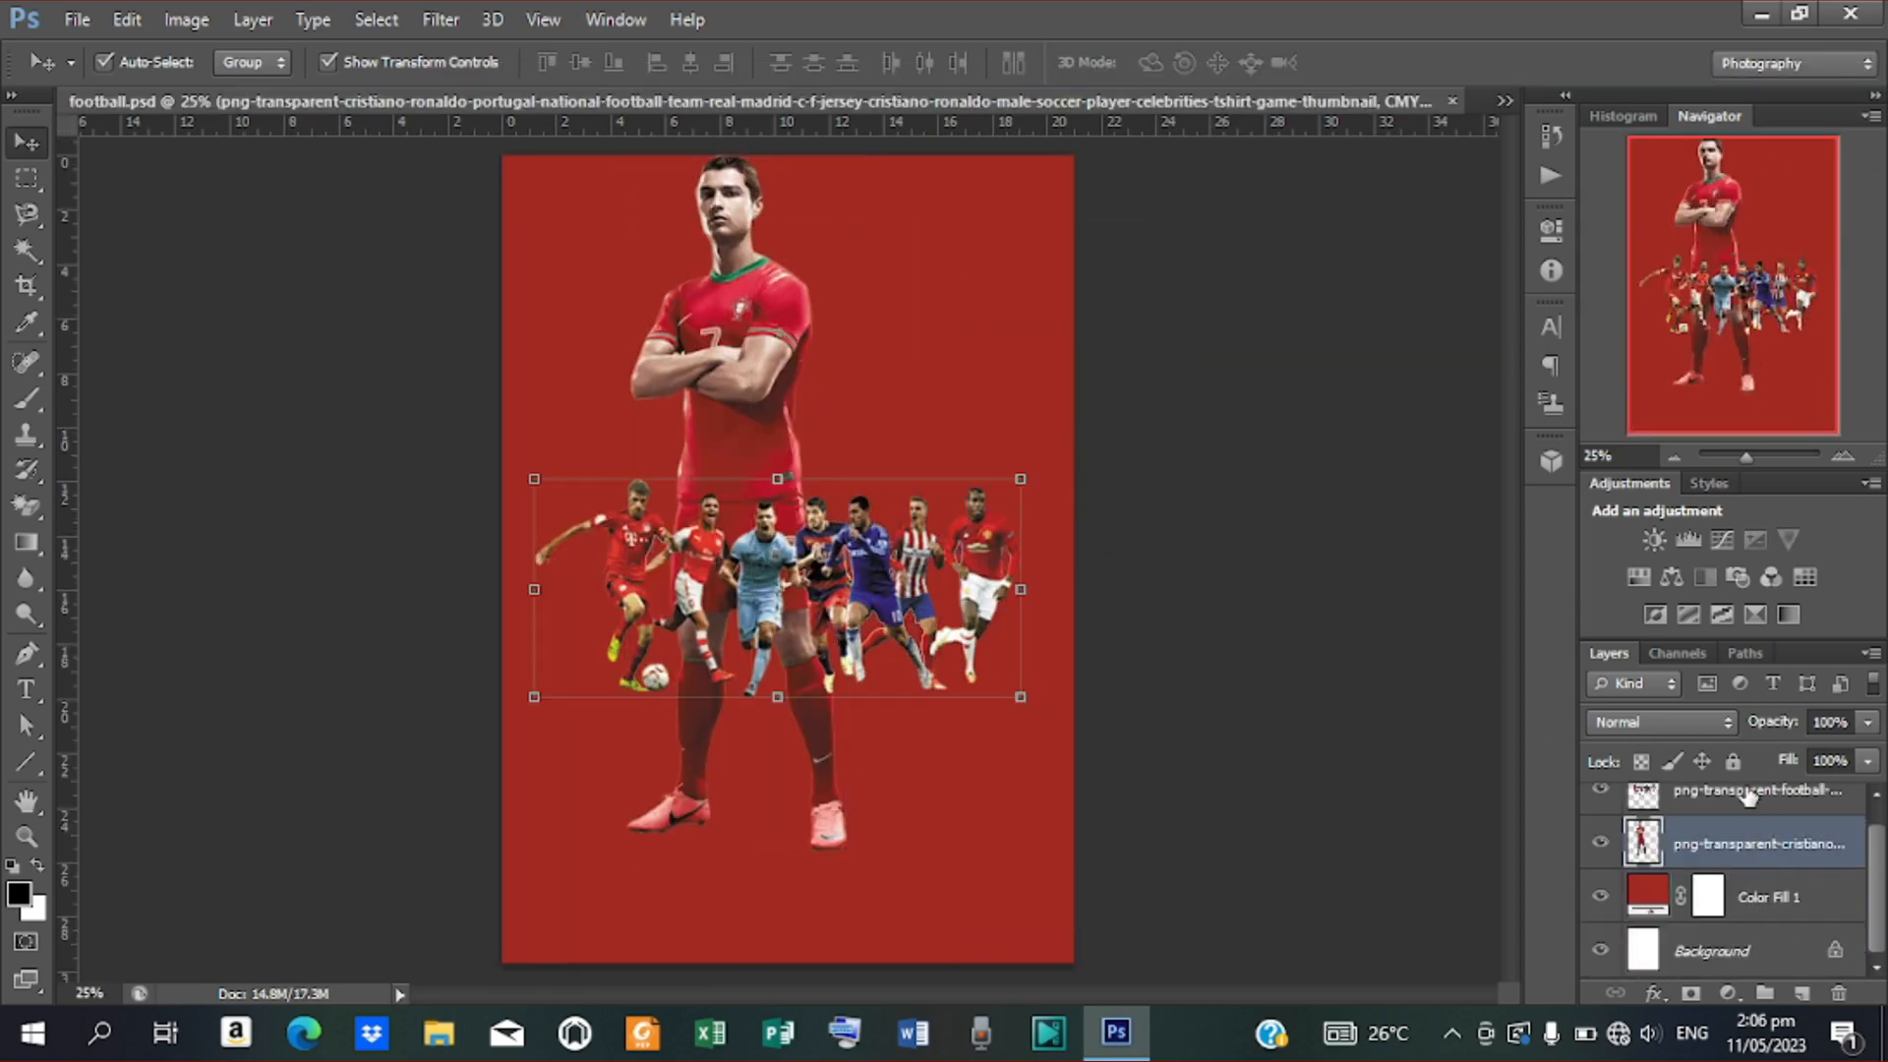
pyautogui.press('Delete')
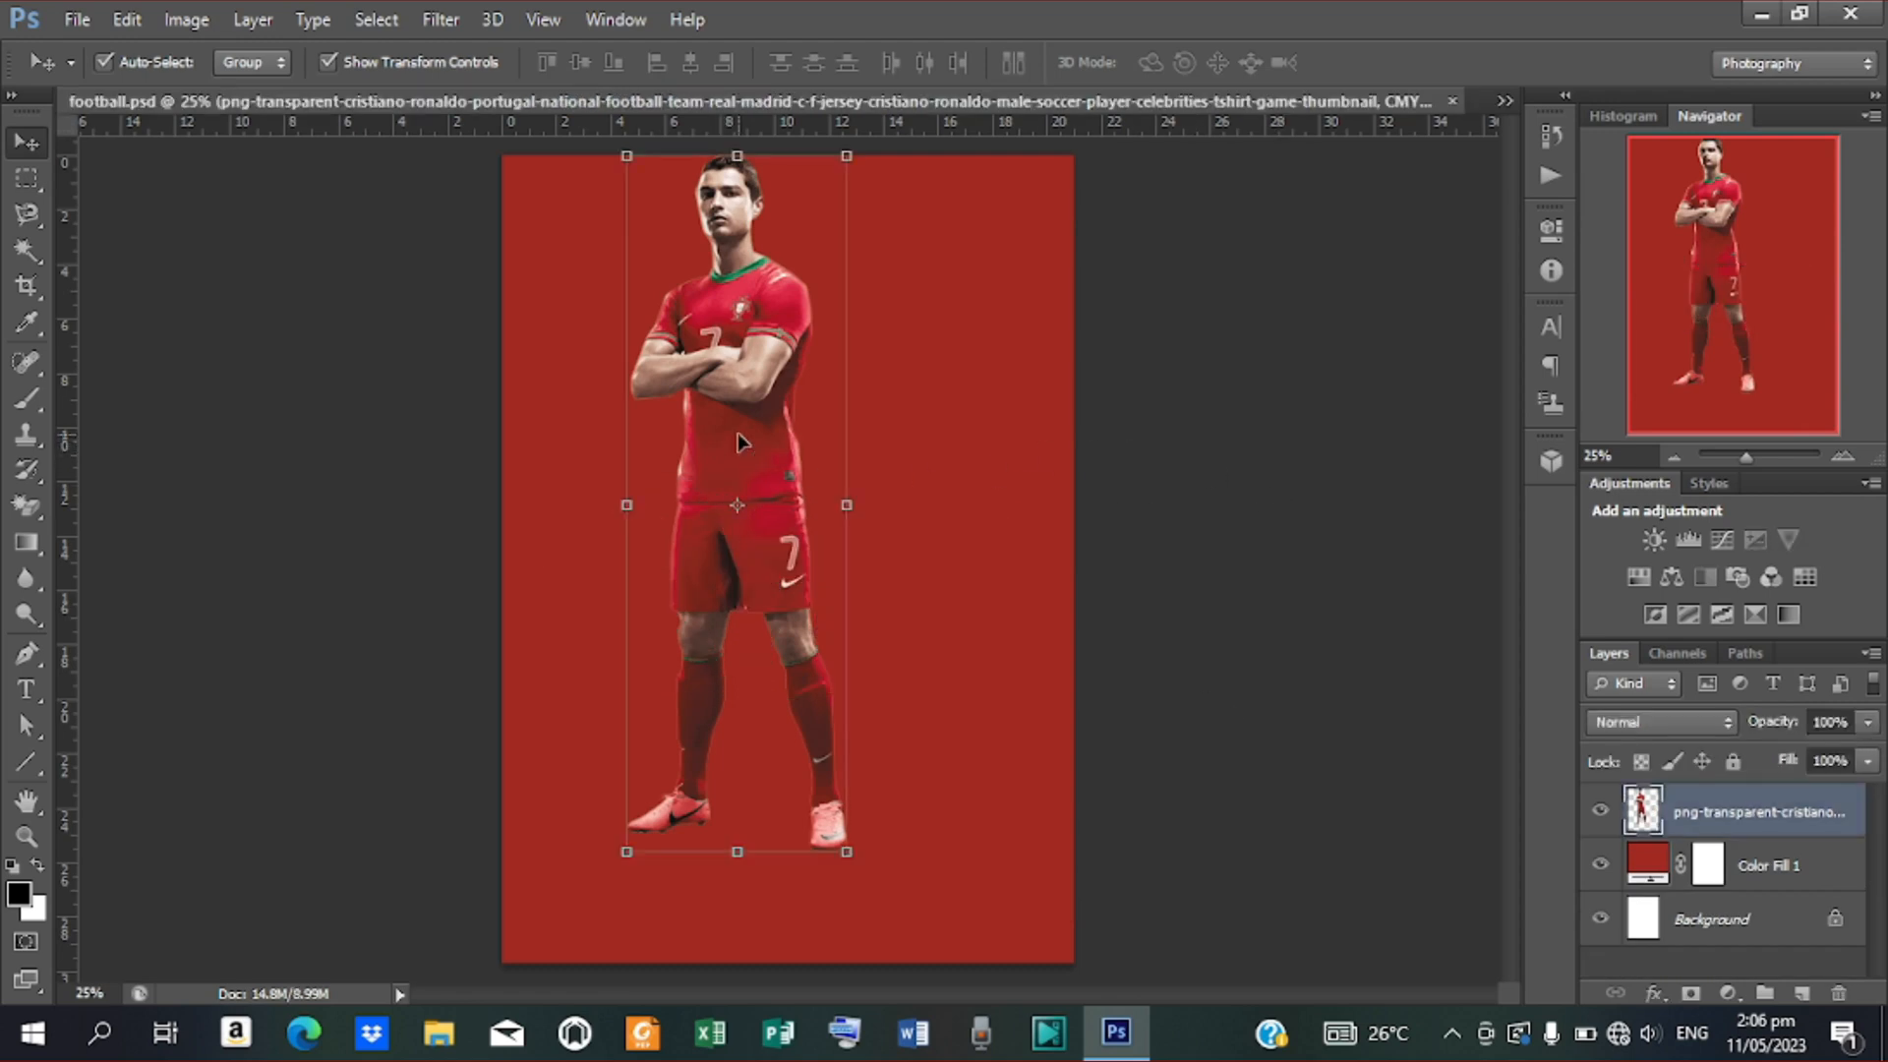
pyautogui.click(1773, 866)
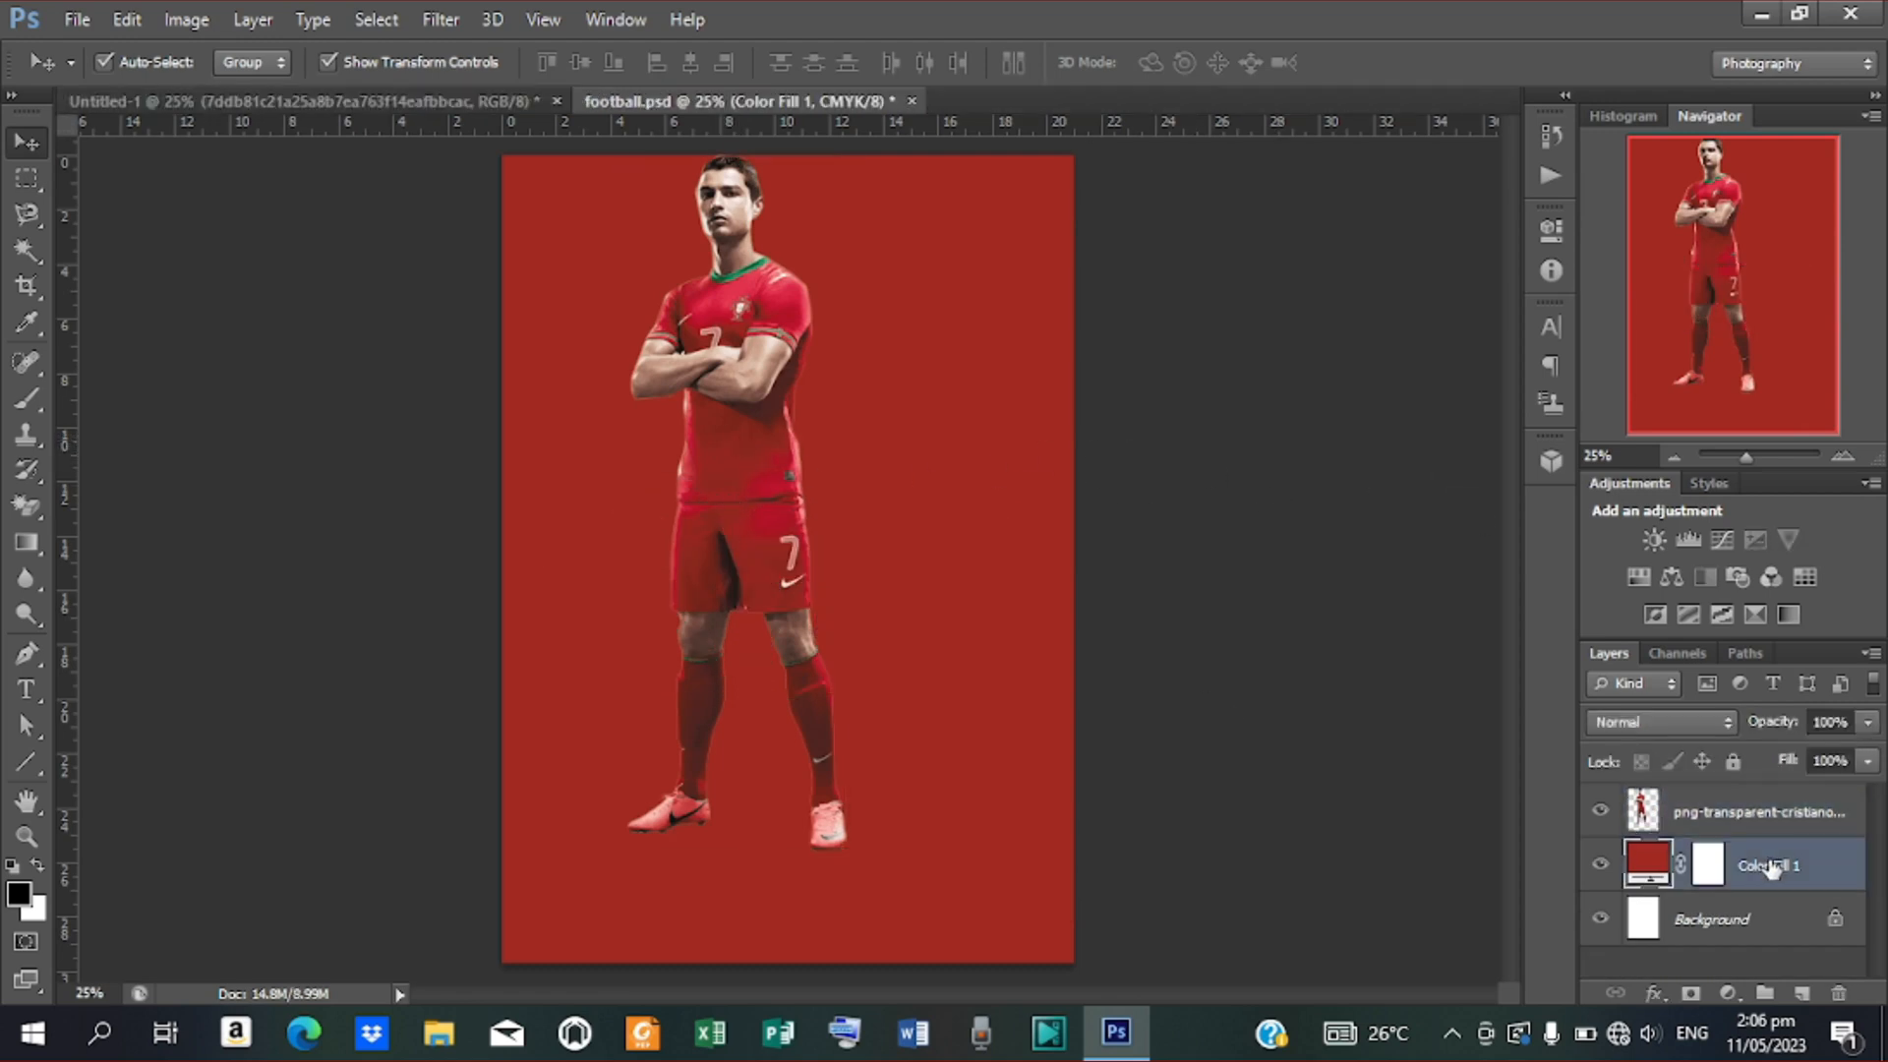
# Bring the red-kit player into the stadium poster, scaled to about 83% and moved up-right
pyautogui.moveTo(778, 394); pyautogui.dragTo(1136, 472)
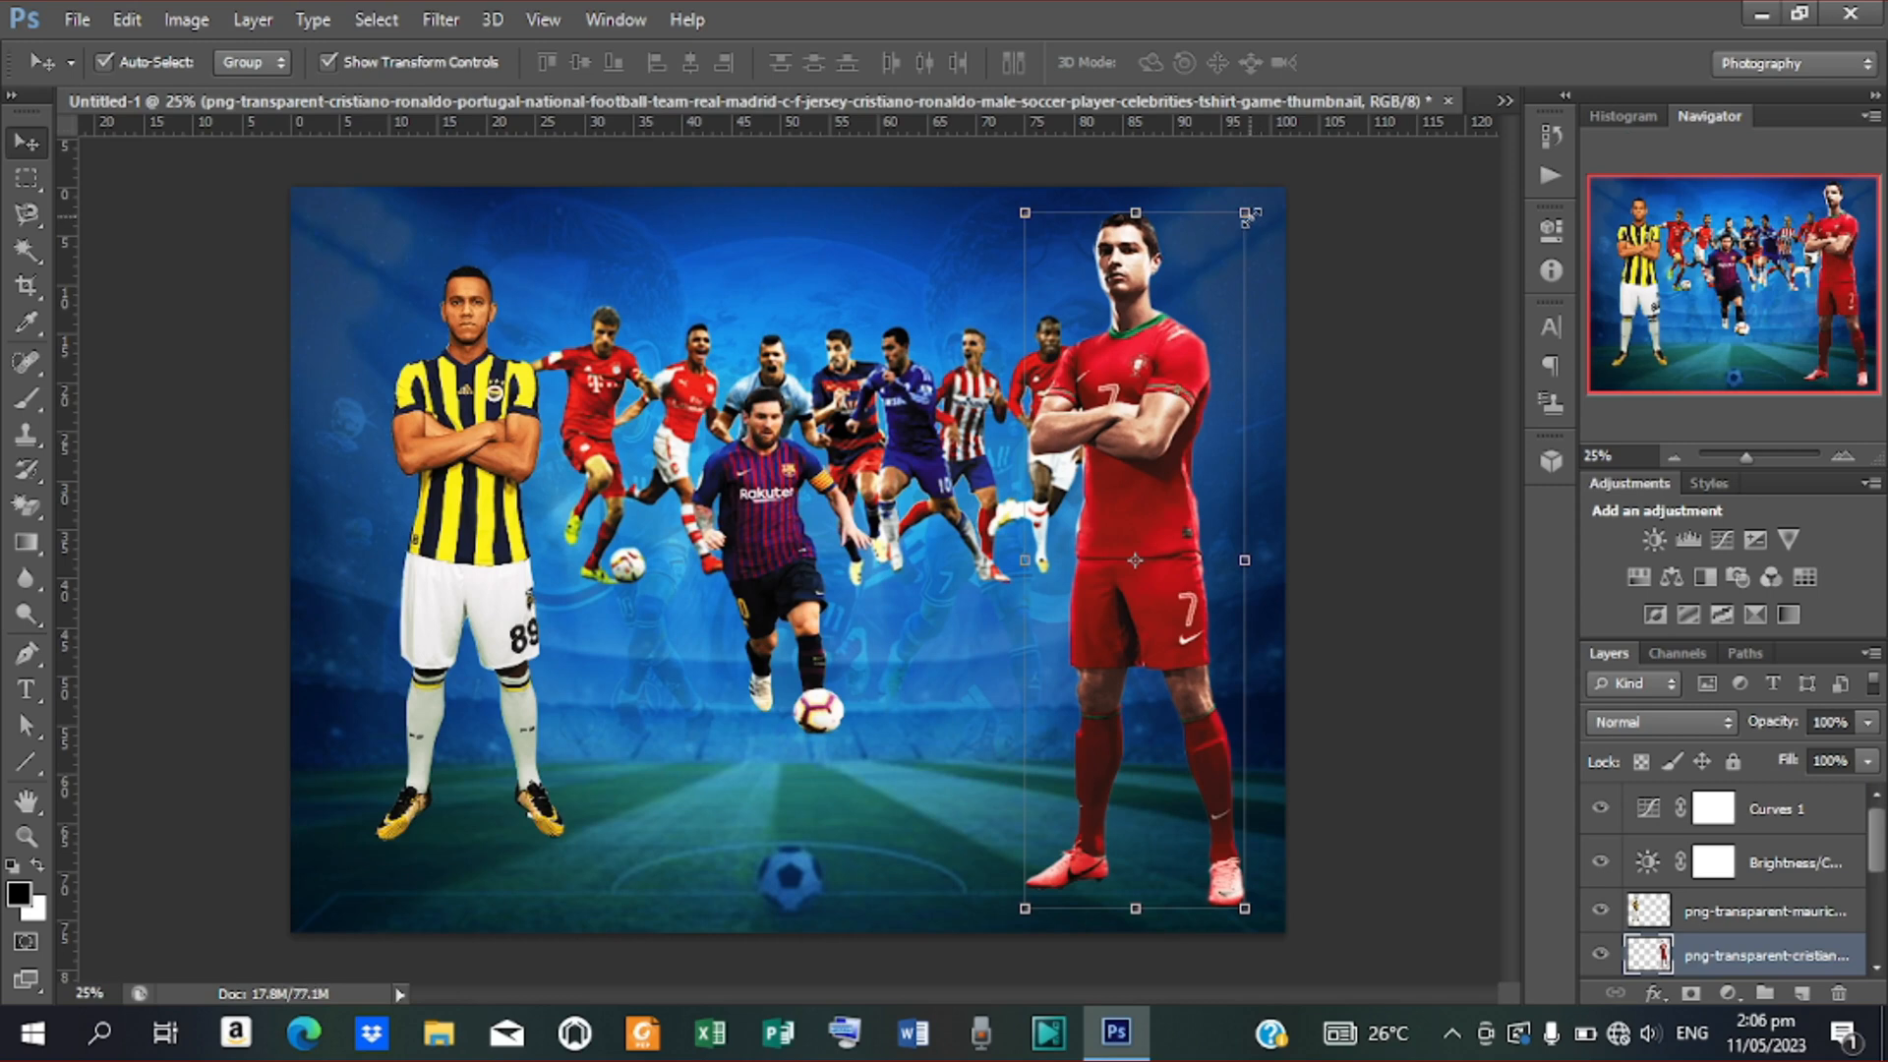
pyautogui.moveTo(1247, 216); pyautogui.dragTo(1225, 271)
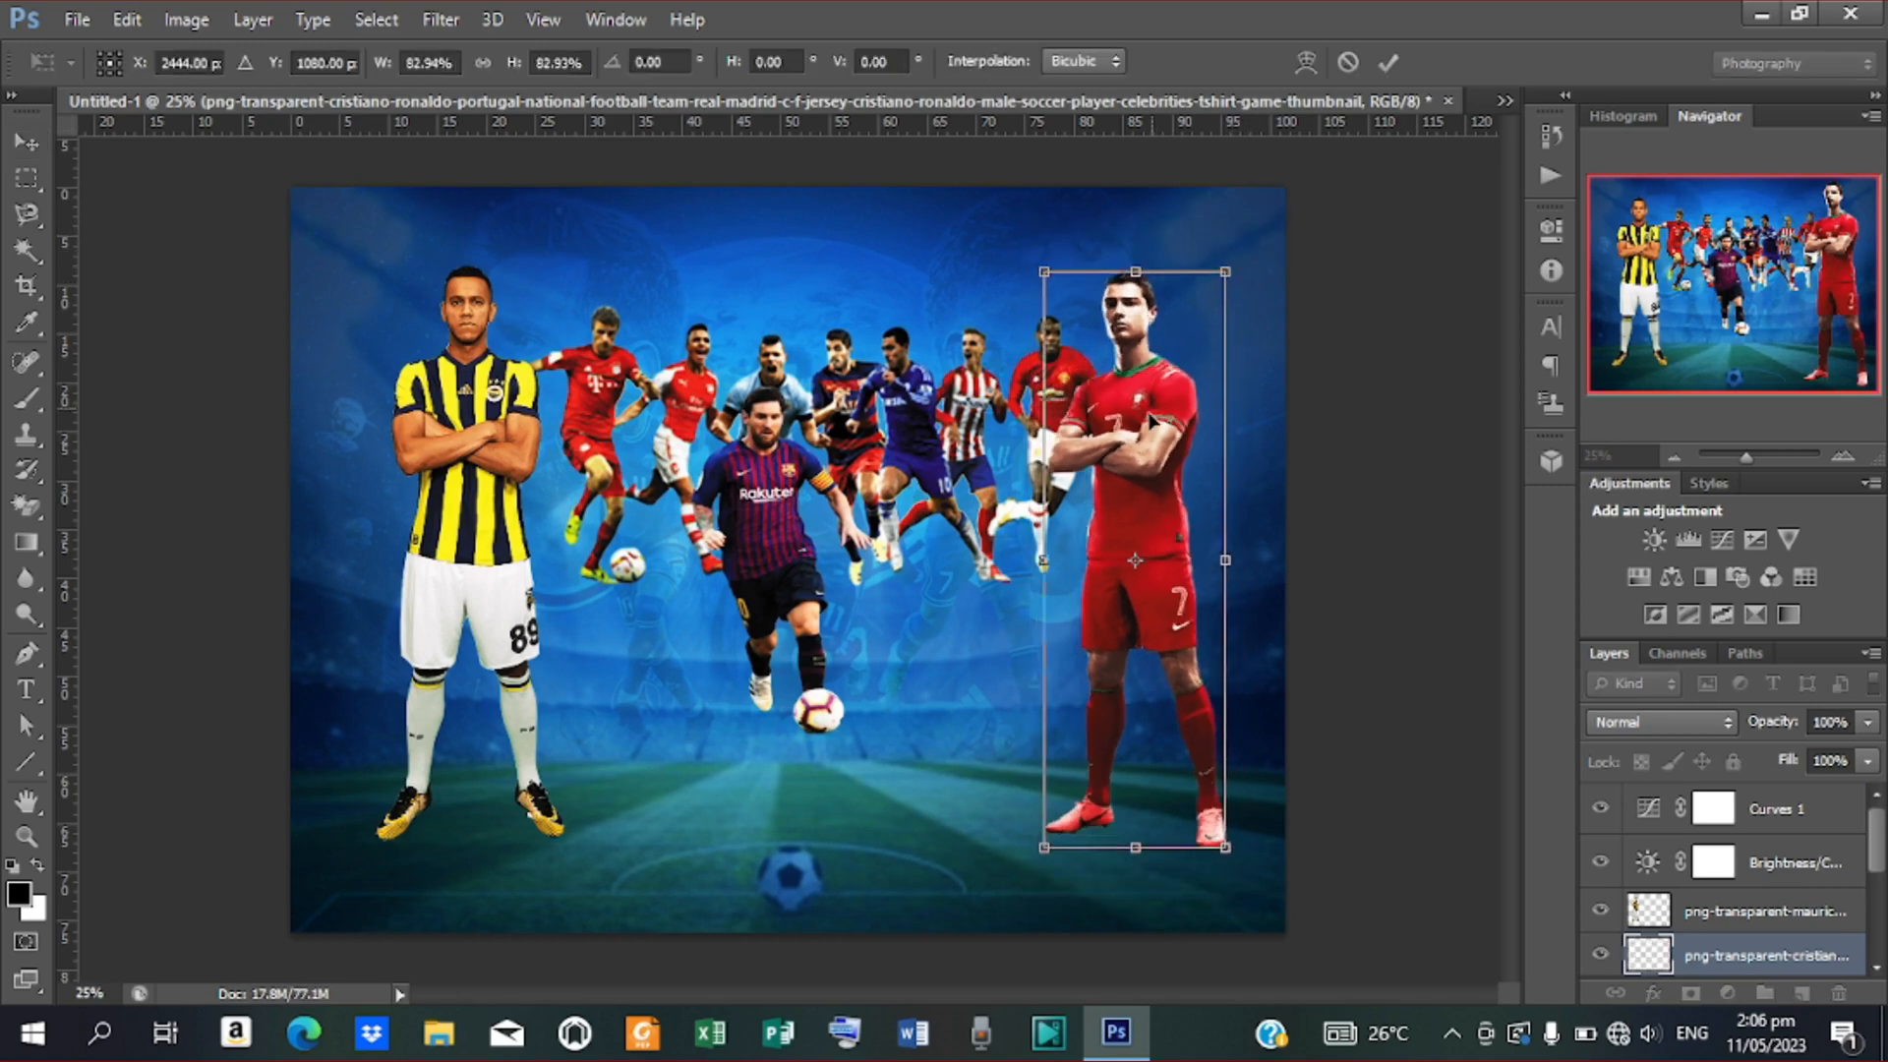
pyautogui.moveTo(1151, 415); pyautogui.dragTo(1174, 407)
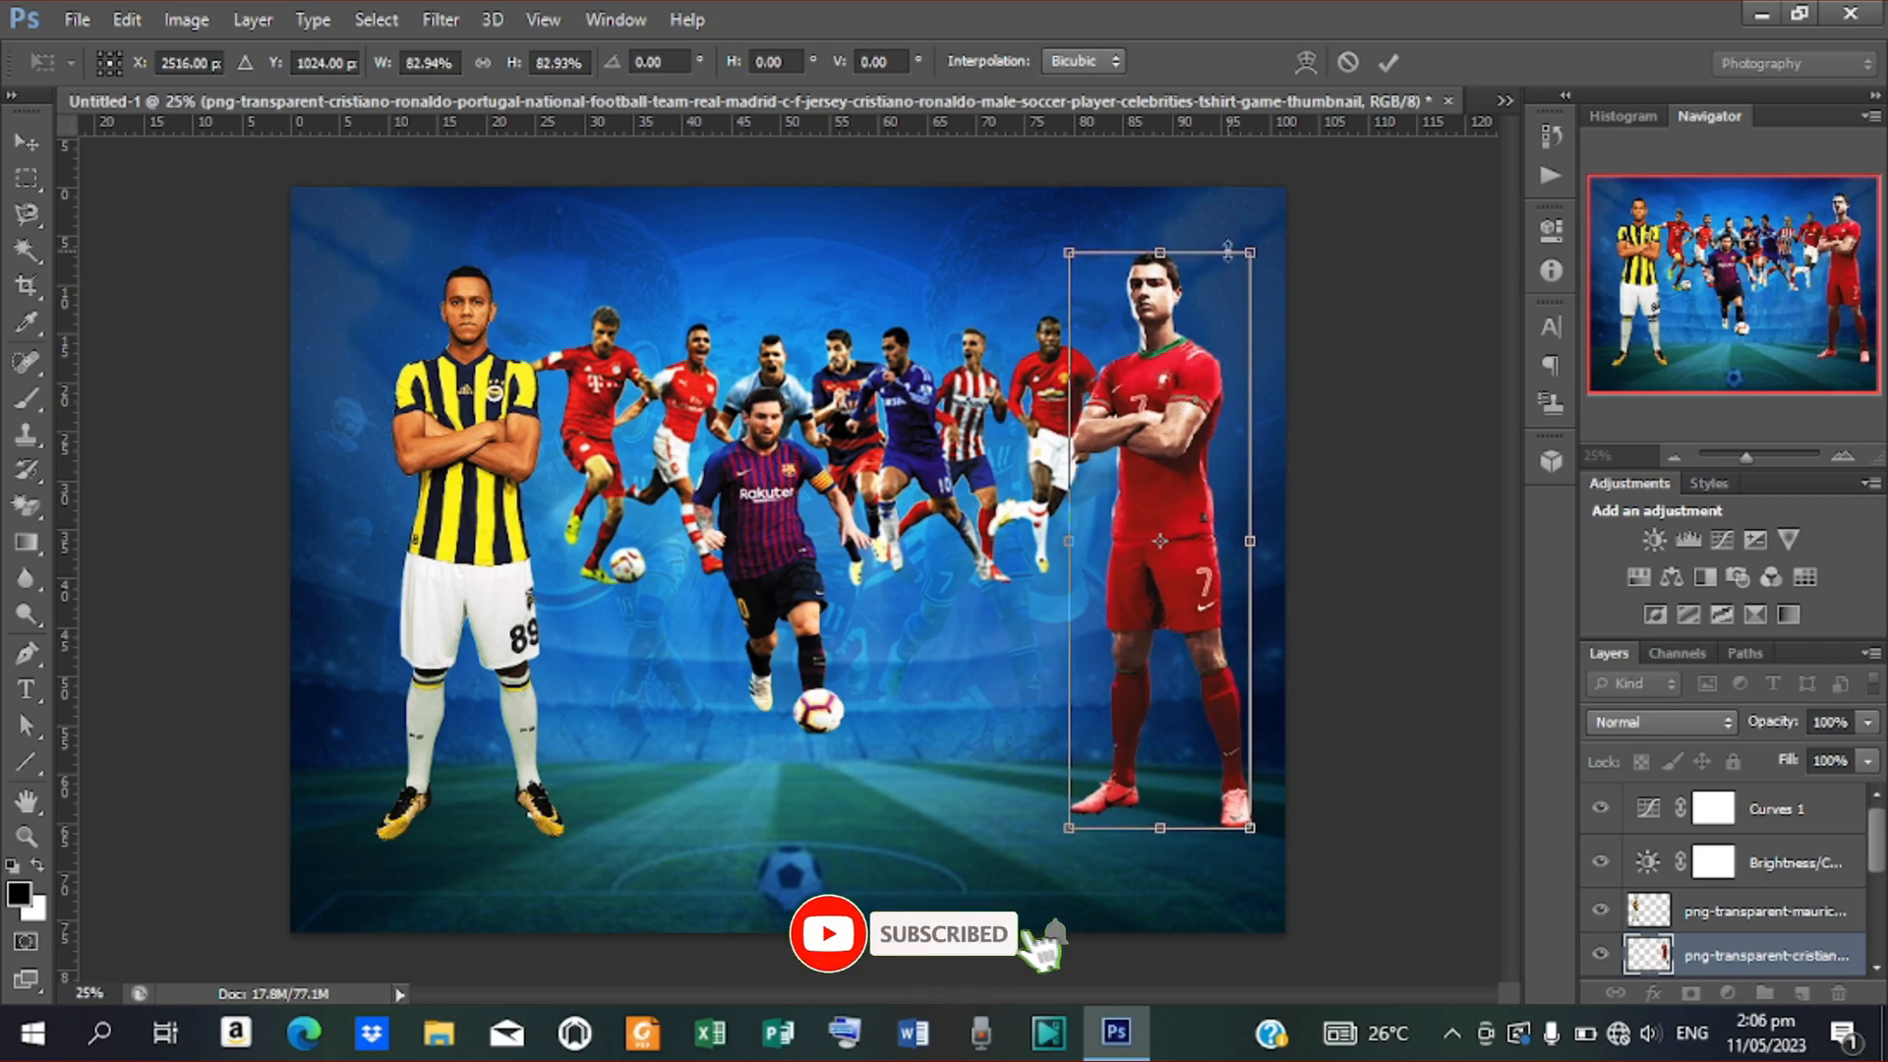
pyautogui.click(1388, 61)
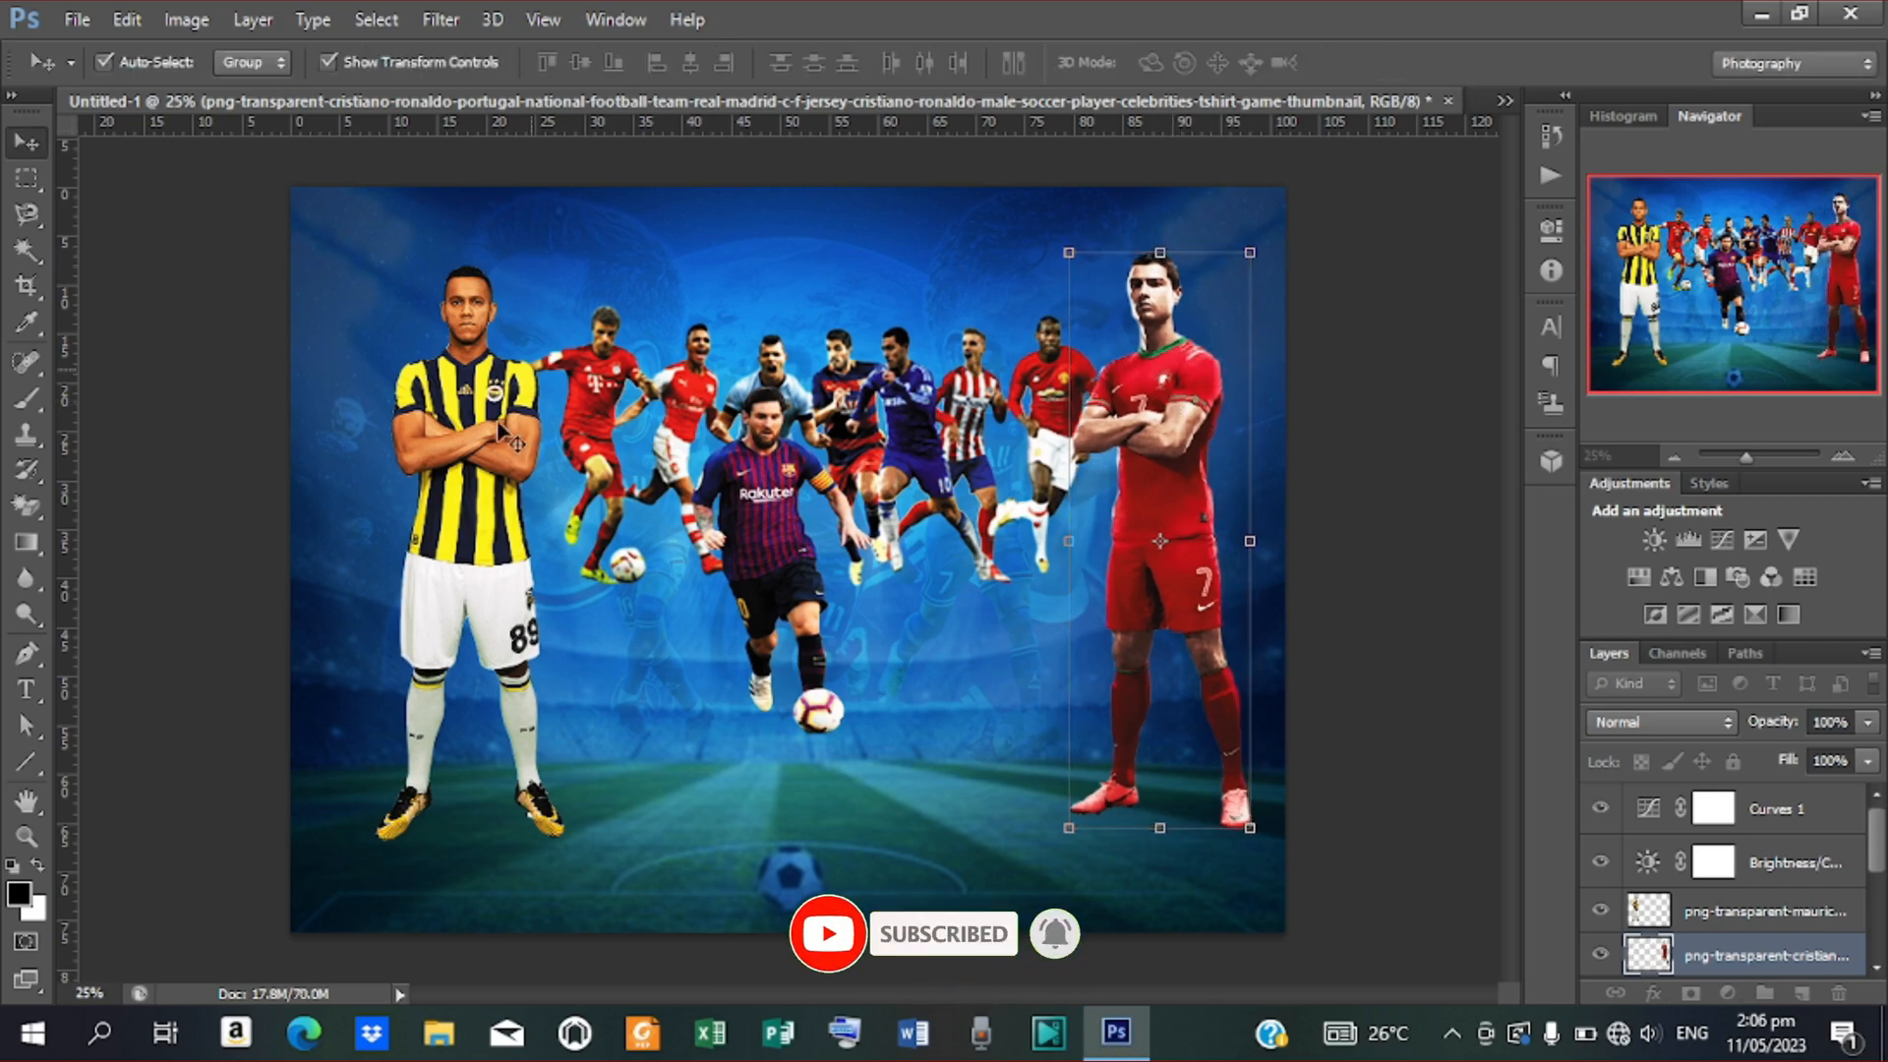
# Shrink the yellow-and-navy striped player to about 93%, raise it and nudge it left
pyautogui.click(500, 427)
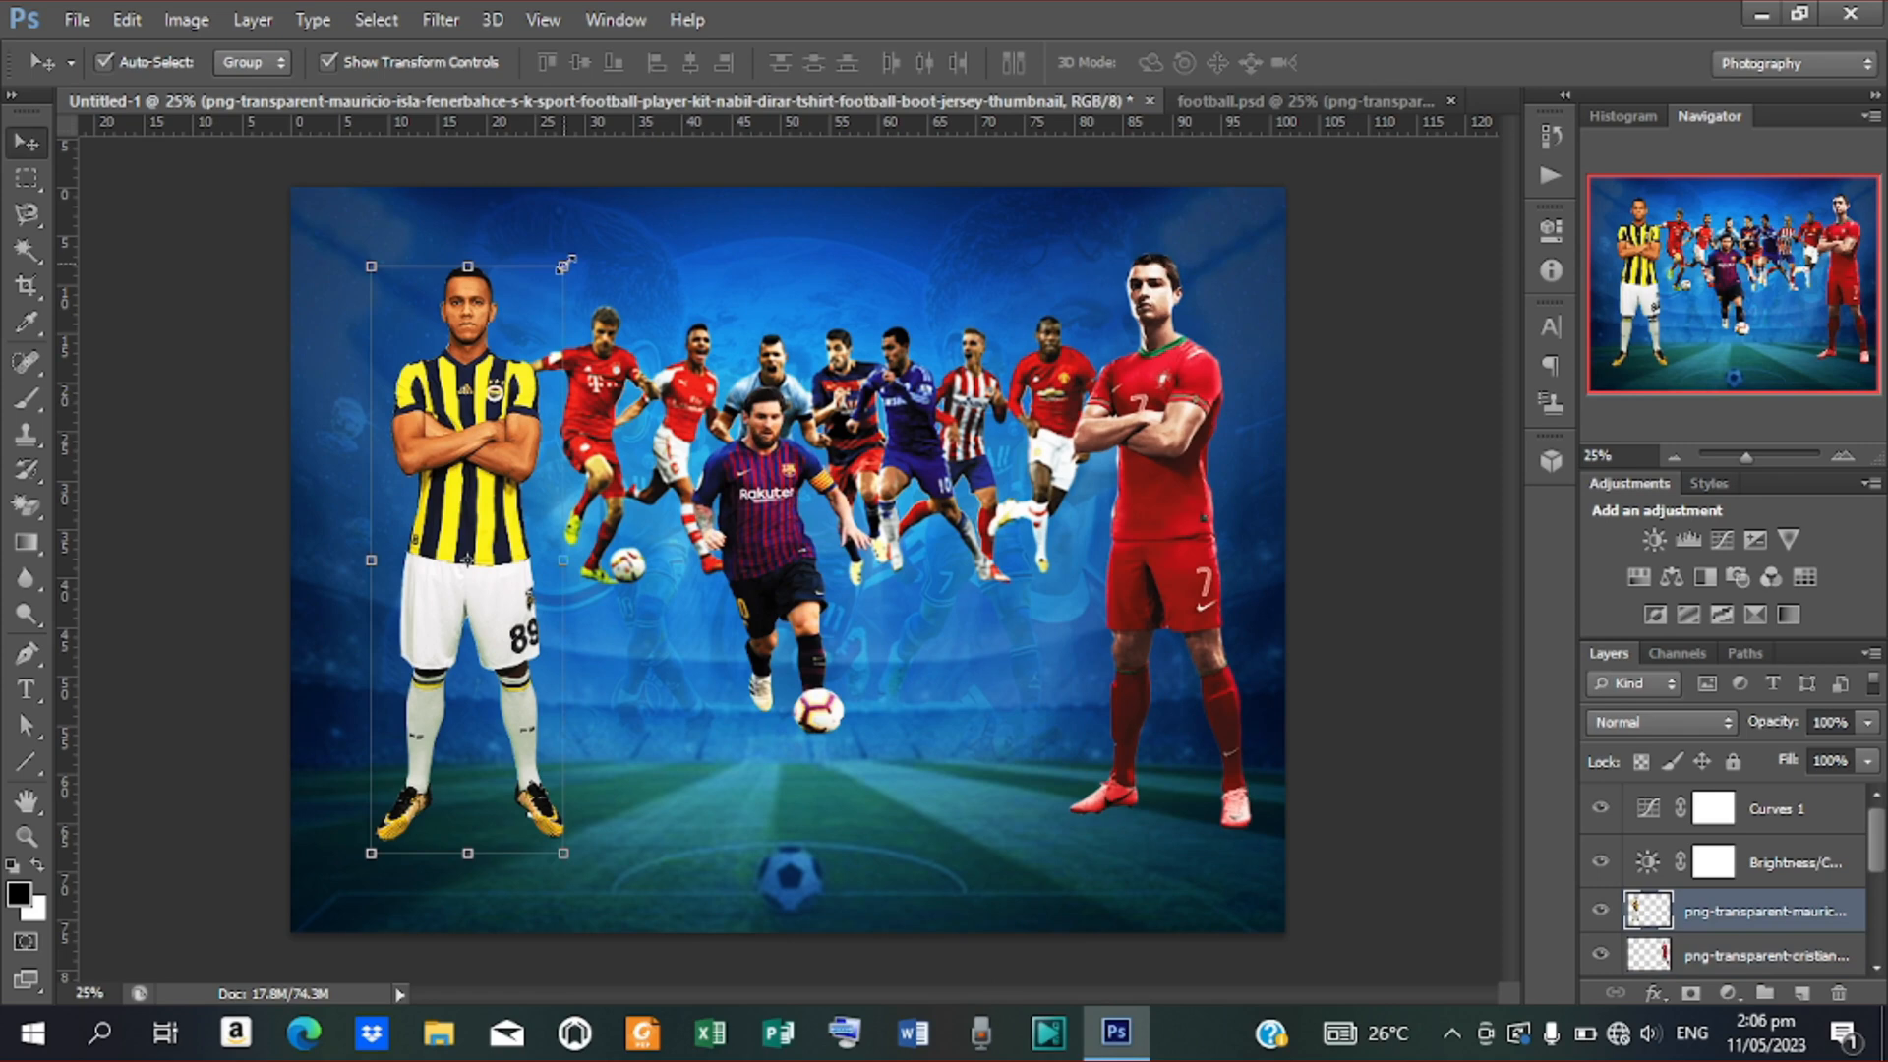
pyautogui.moveTo(563, 264); pyautogui.dragTo(558, 286)
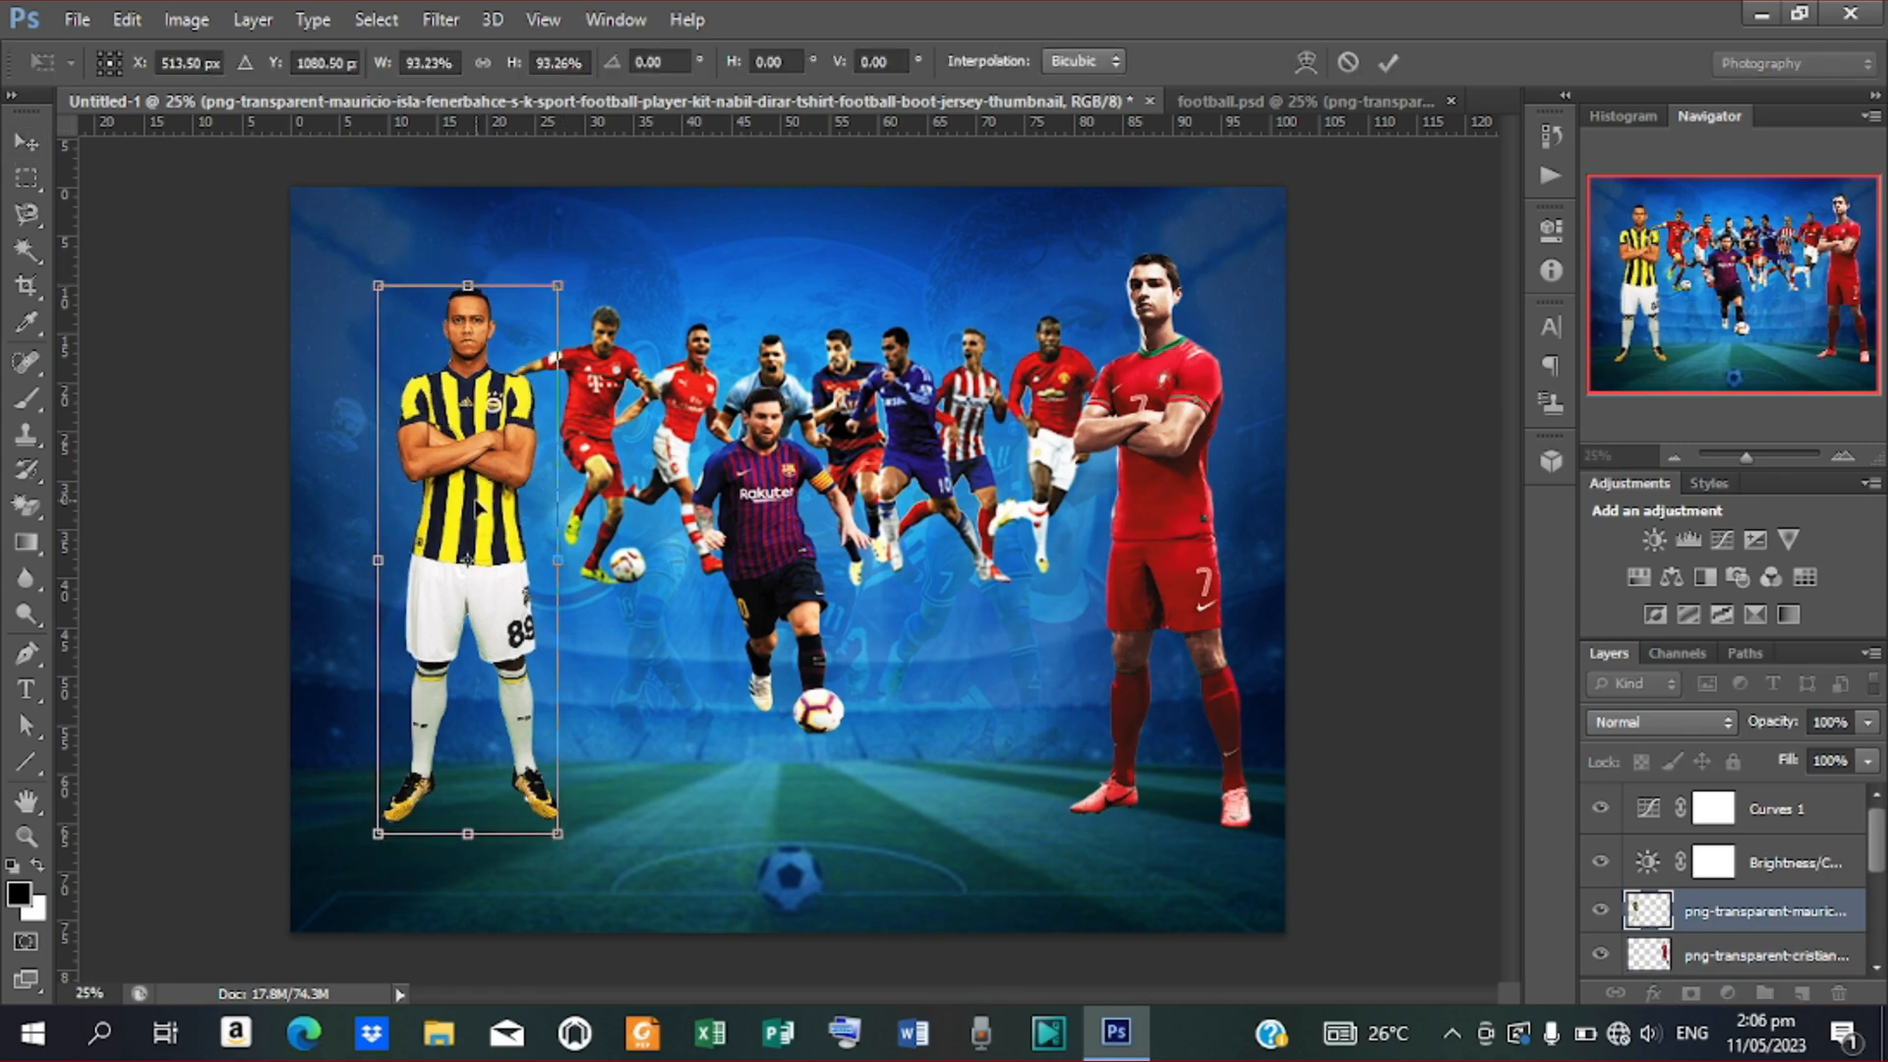
pyautogui.moveTo(478, 508); pyautogui.dragTo(478, 489)
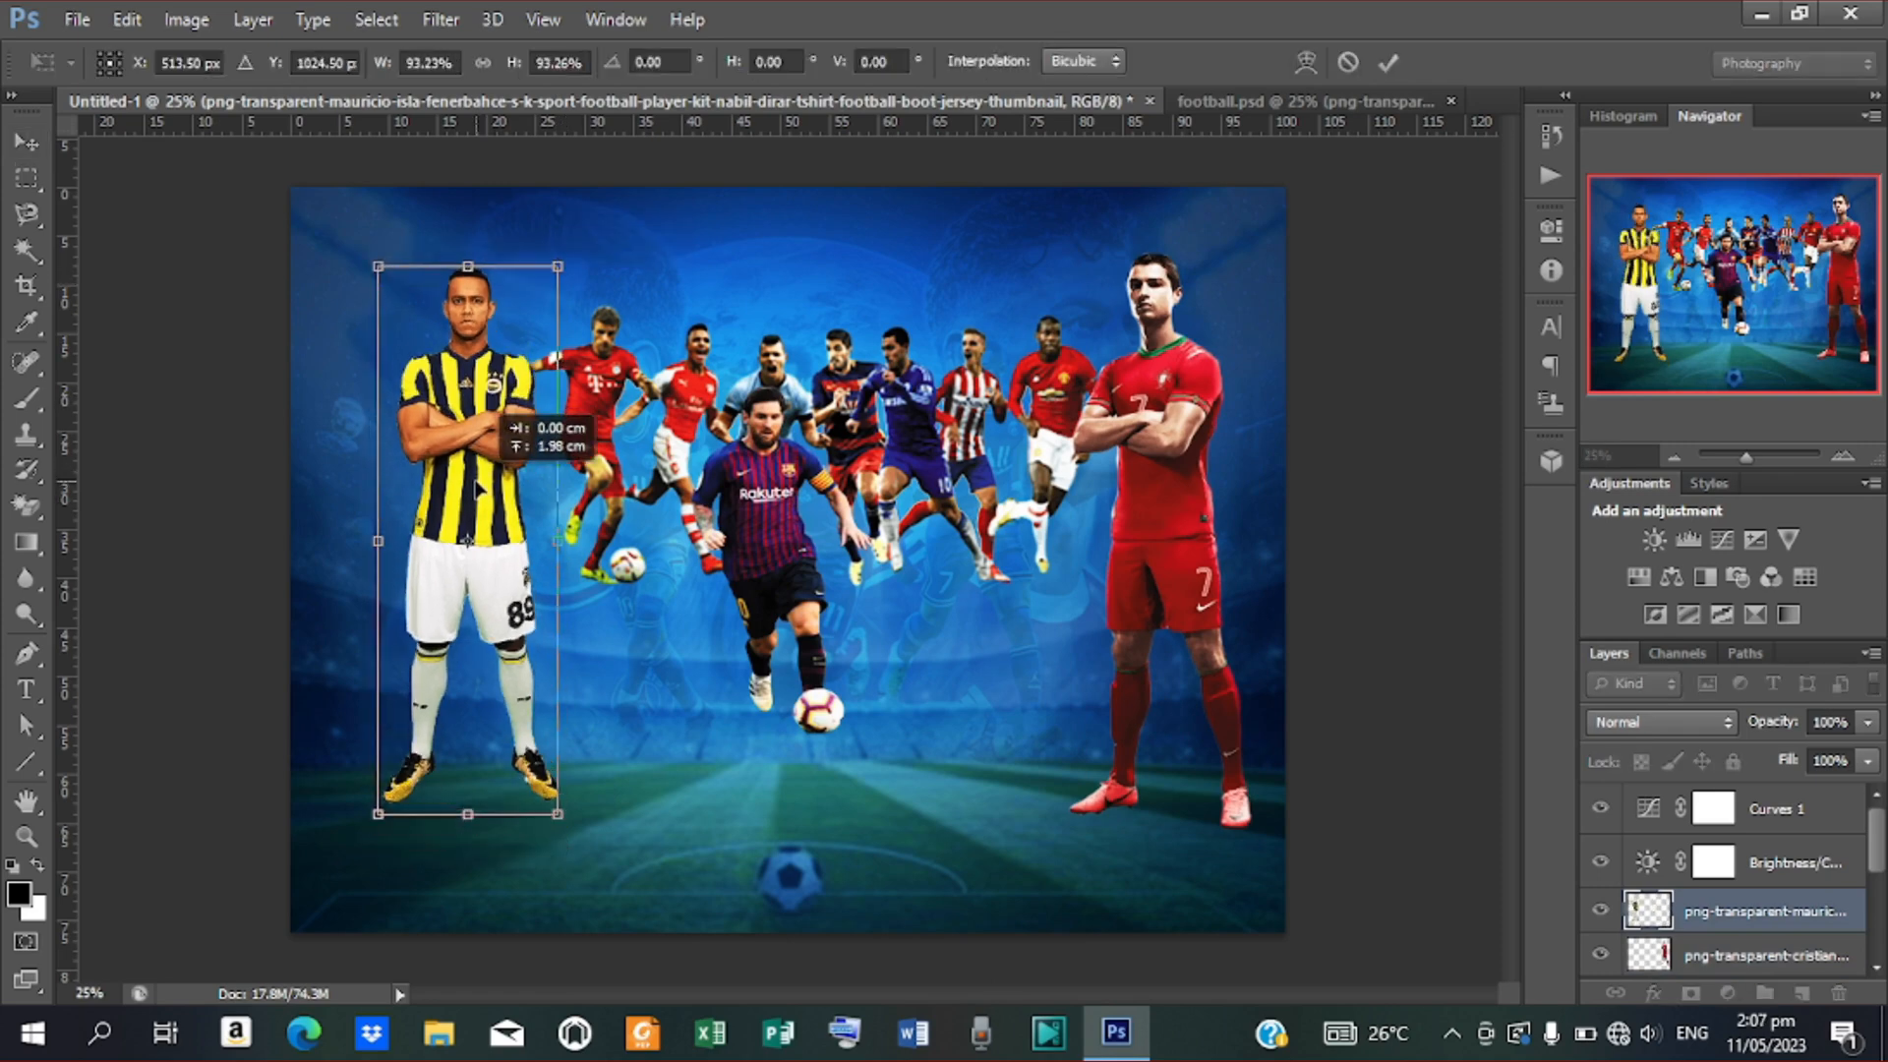
pyautogui.press('Left')
pyautogui.press('Left')
pyautogui.press('Left')
pyautogui.press('Left')
pyautogui.press('Left')
pyautogui.press('Left')
pyautogui.press('Left')
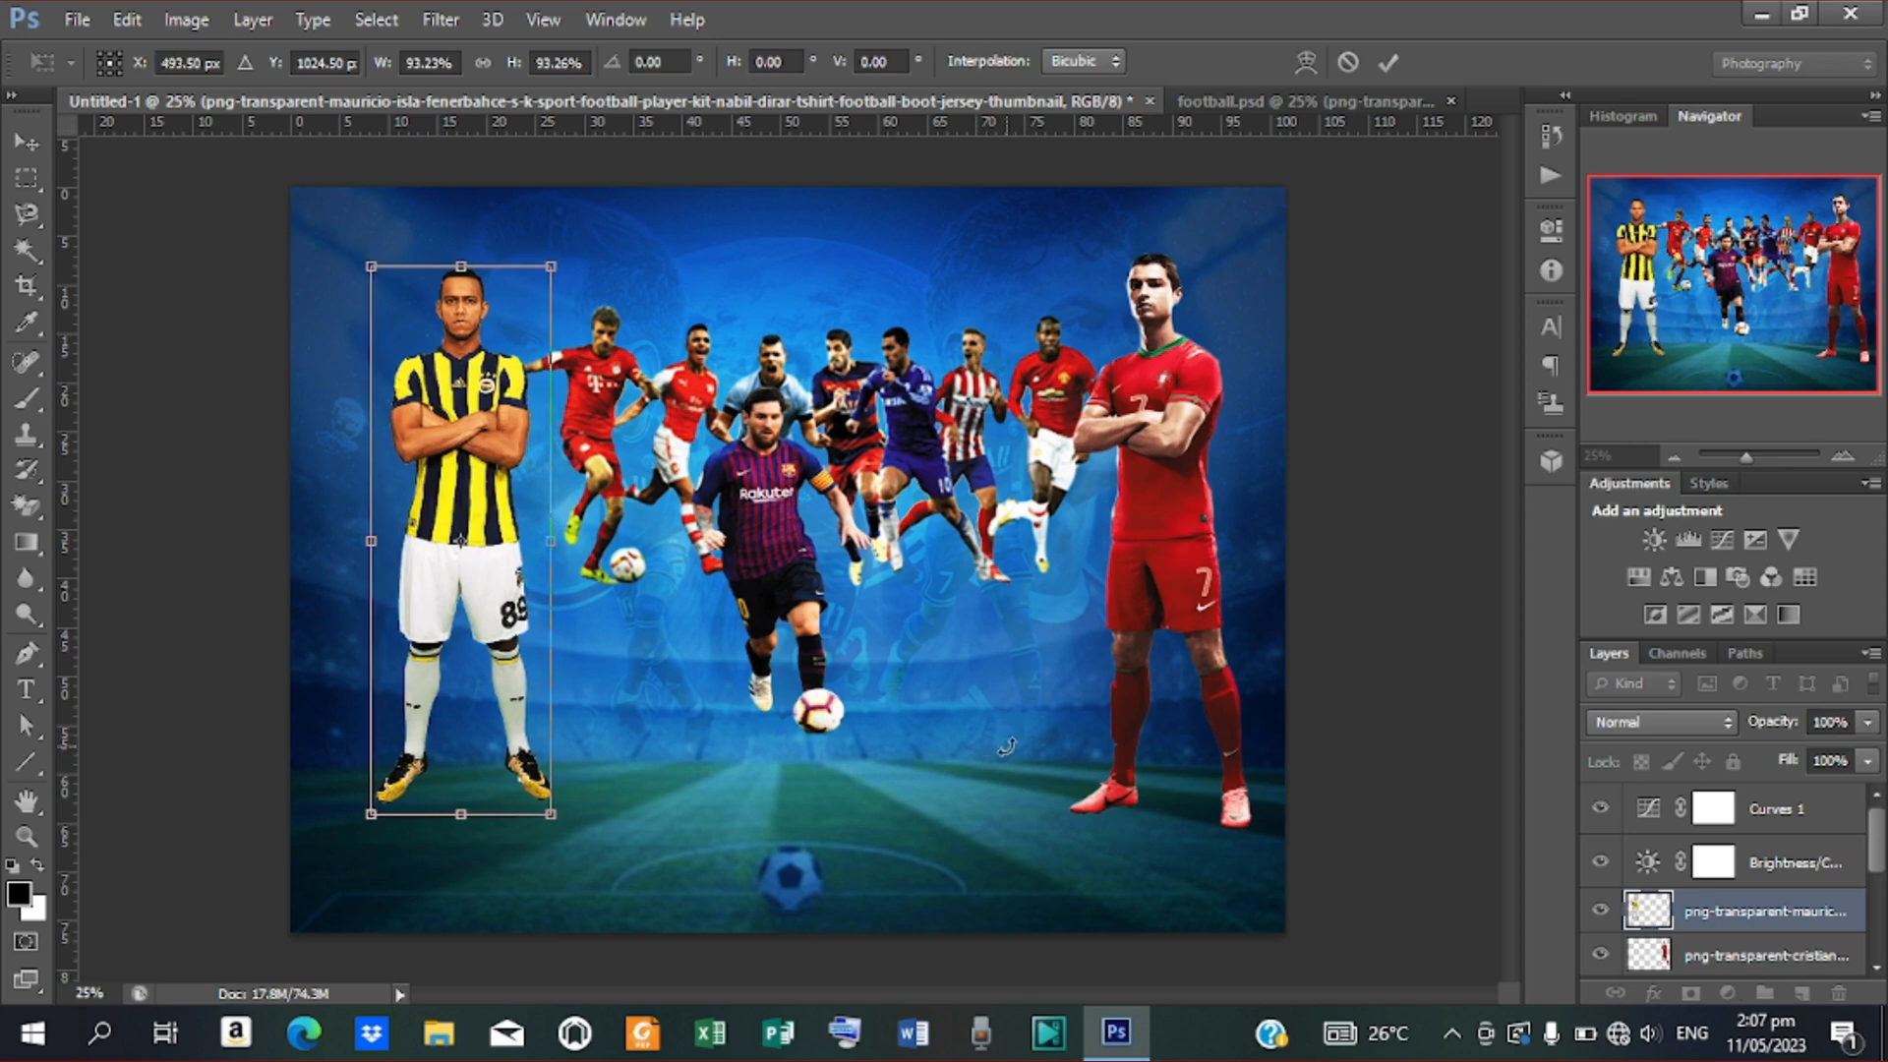
pyautogui.press('Left')
pyautogui.press('Left')
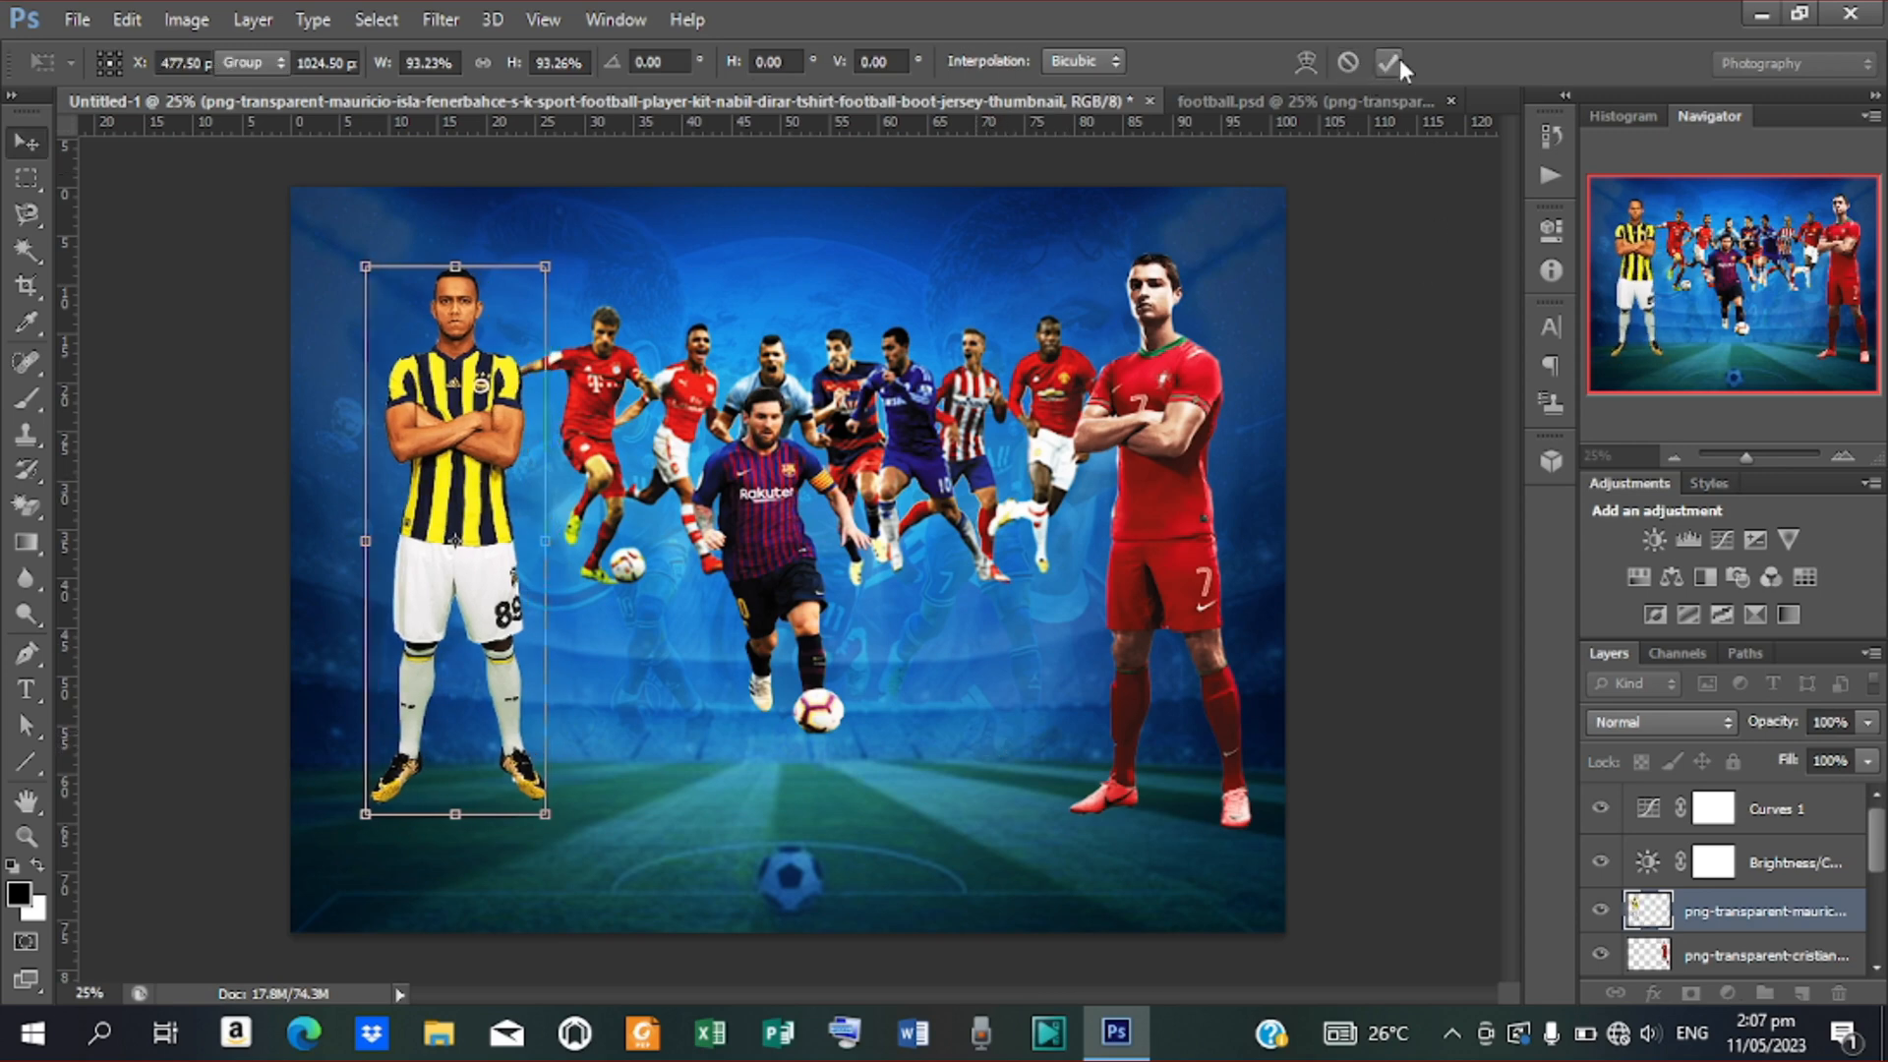
pyautogui.click(1398, 61)
pyautogui.press('Right')
pyautogui.press('Right')
pyautogui.press('Right')
pyautogui.press('Right')
pyautogui.press('Right')
pyautogui.press('Right')
pyautogui.press('Right')
pyautogui.press('Right')
pyautogui.press('Right')
pyautogui.press('Right')
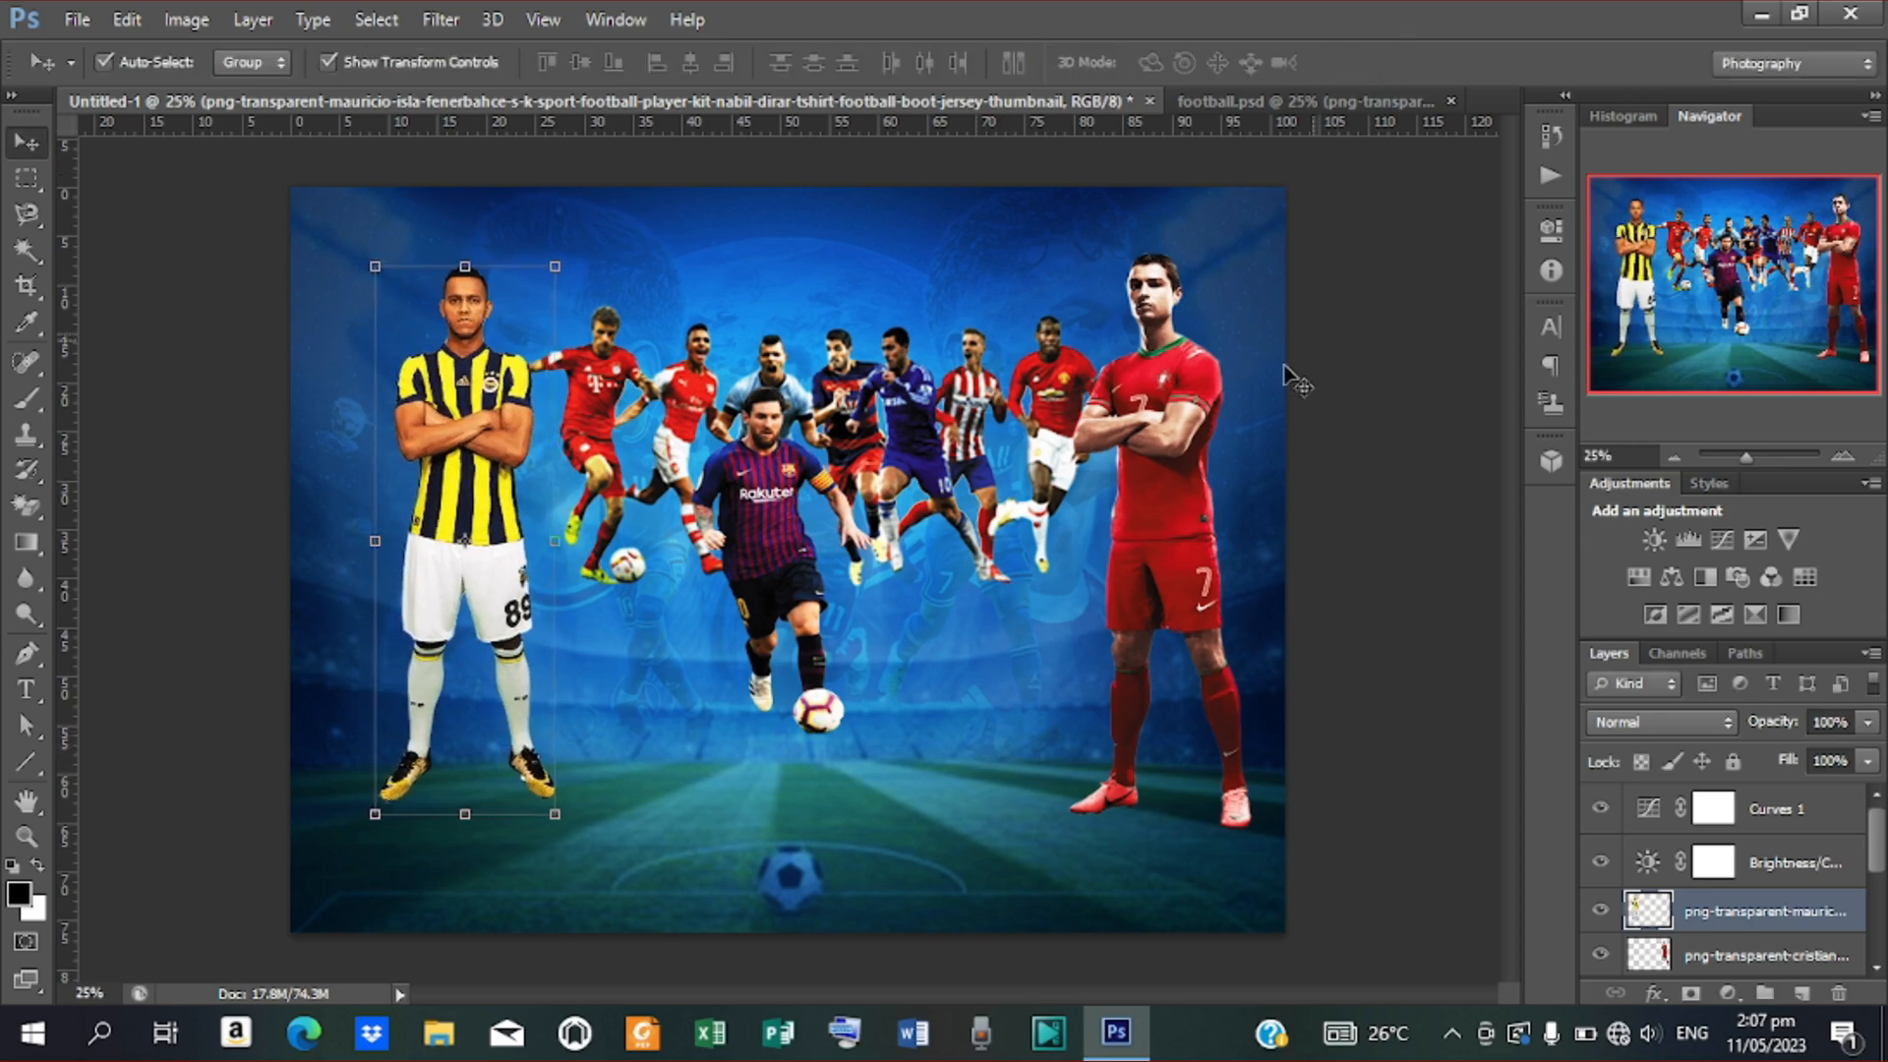
pyautogui.click(1155, 507)
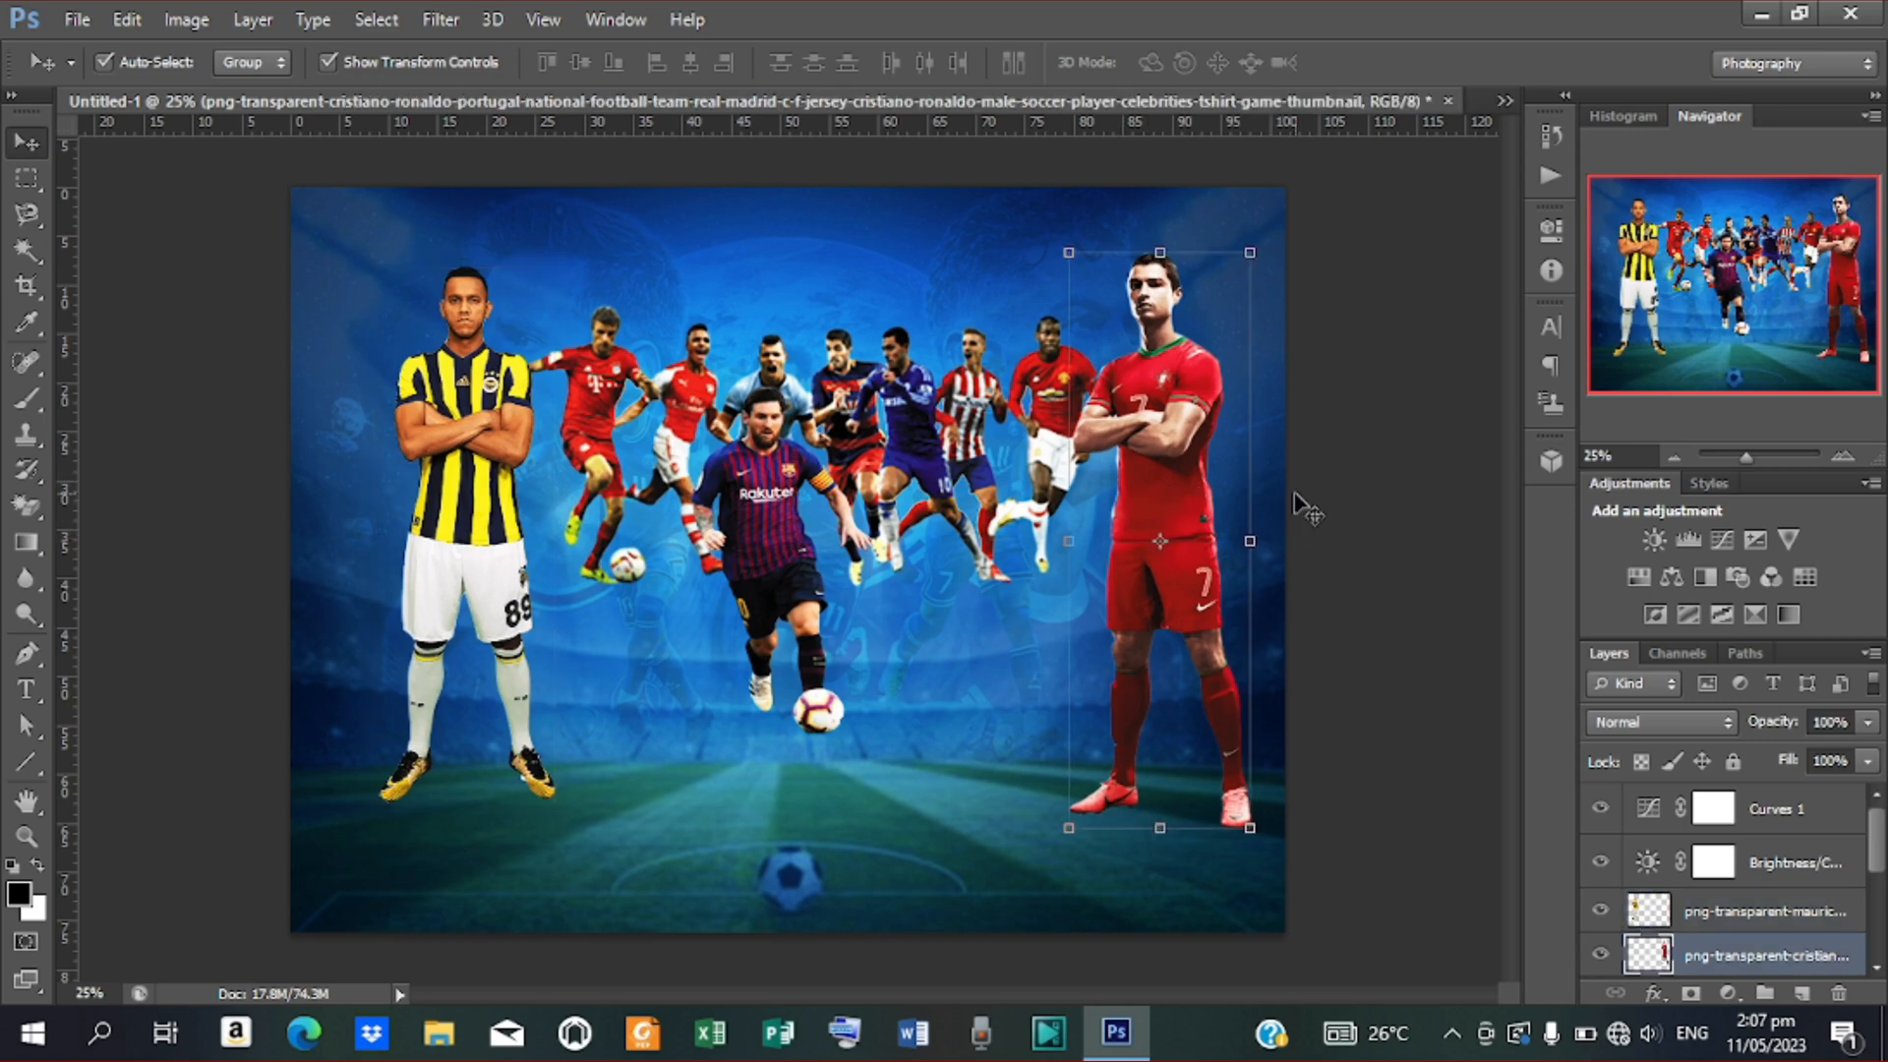
# Nudge the right-hand player up and right, and shift the striped left player further left
pyautogui.press('Up')
pyautogui.press('Up')
pyautogui.press('Up')
pyautogui.press('Right')
pyautogui.press('Right')
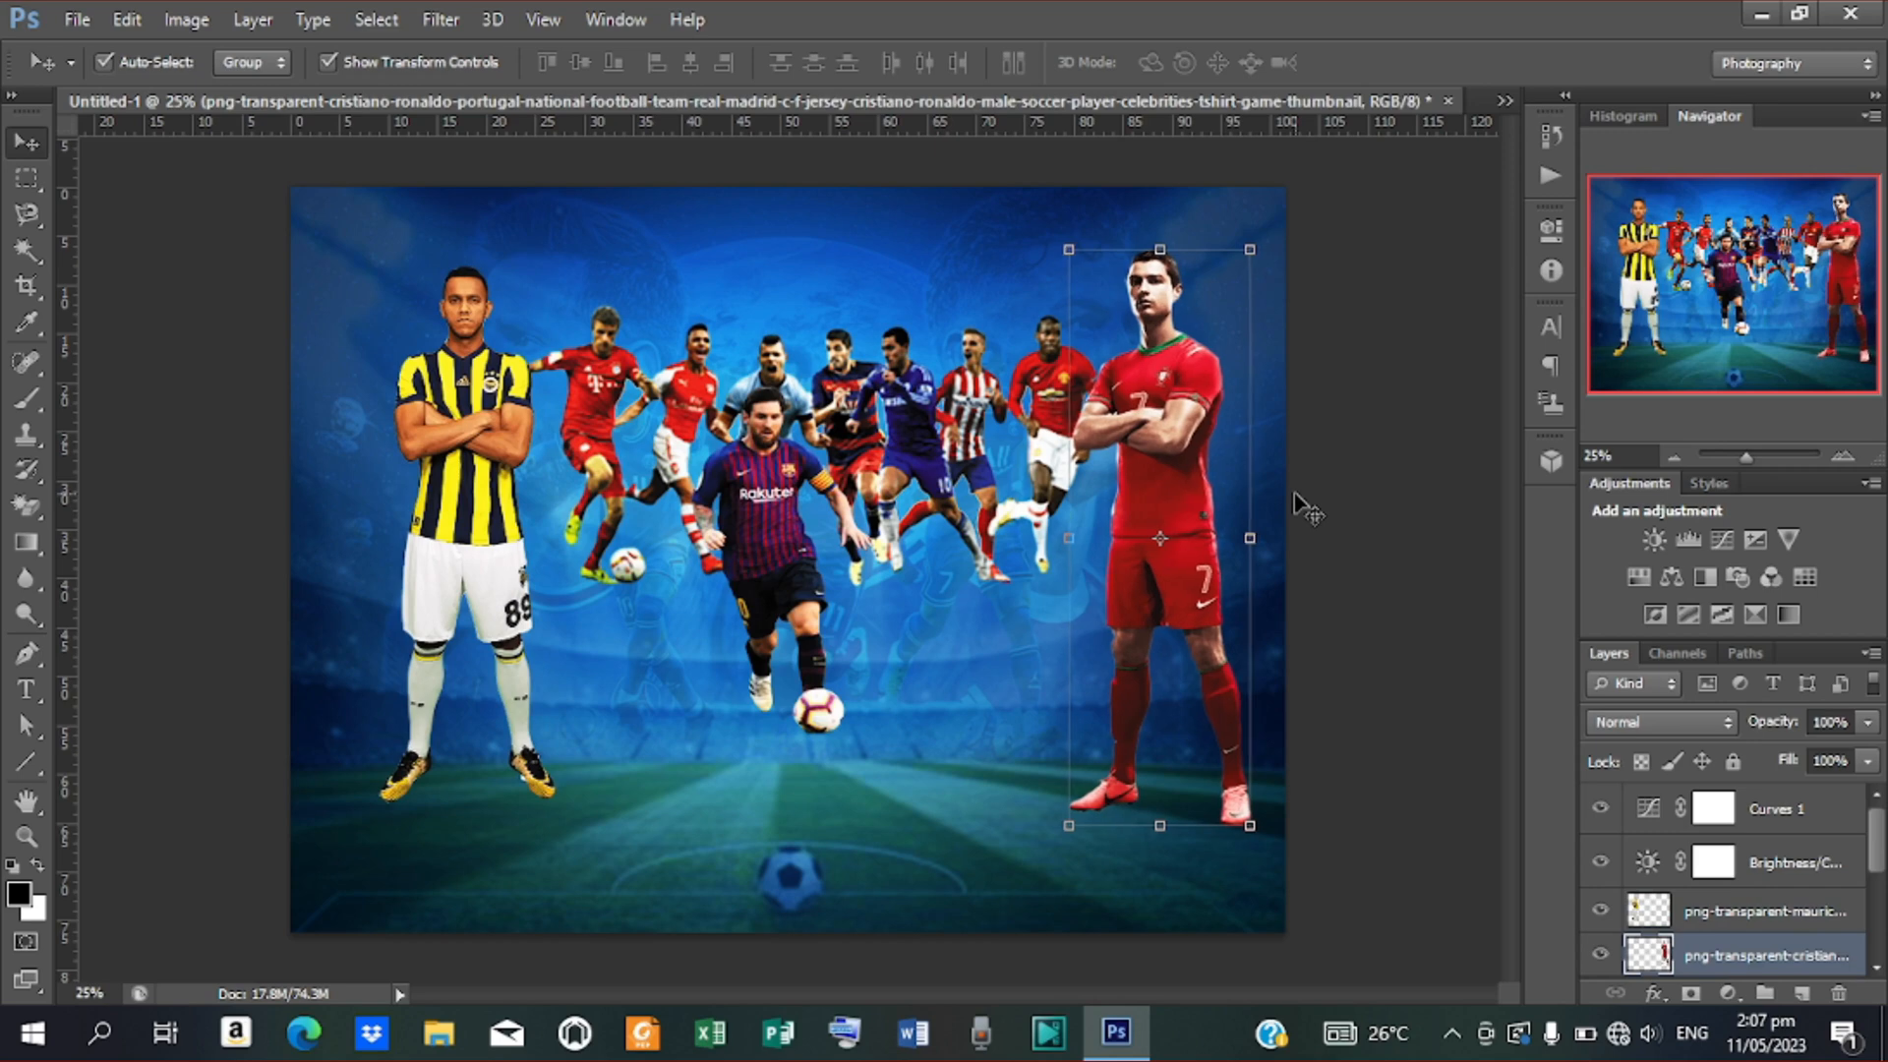
pyautogui.click(461, 507)
pyautogui.hotkey('shift', 'Left')
pyautogui.hotkey('shift', 'Left')
pyautogui.hotkey('shift', 'Left')
pyautogui.hotkey('shift', 'Left')
pyautogui.hotkey('shift', 'Left')
pyautogui.hotkey('shift', 'Left')
pyautogui.hotkey('shift', 'Left')
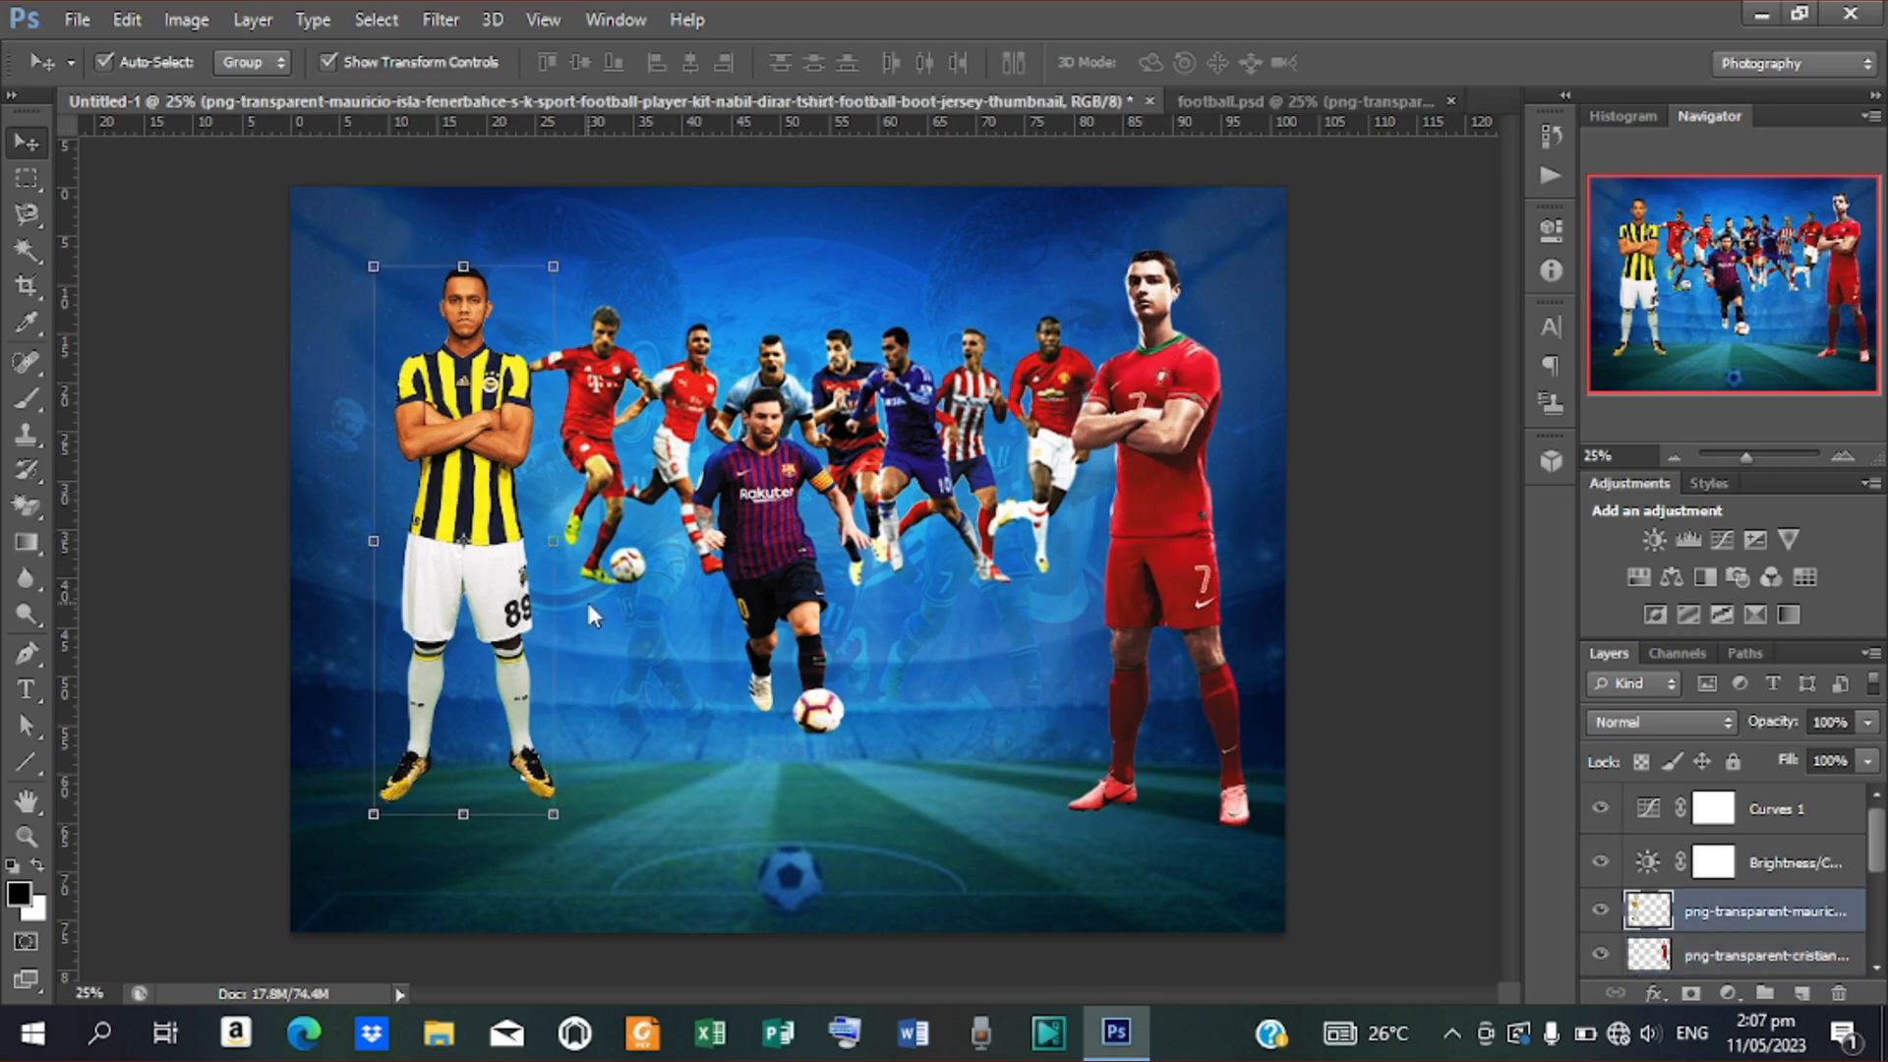
pyautogui.hotkey('shift', 'Left')
pyautogui.hotkey('shift', 'Left')
pyautogui.hotkey('shift', 'Left')
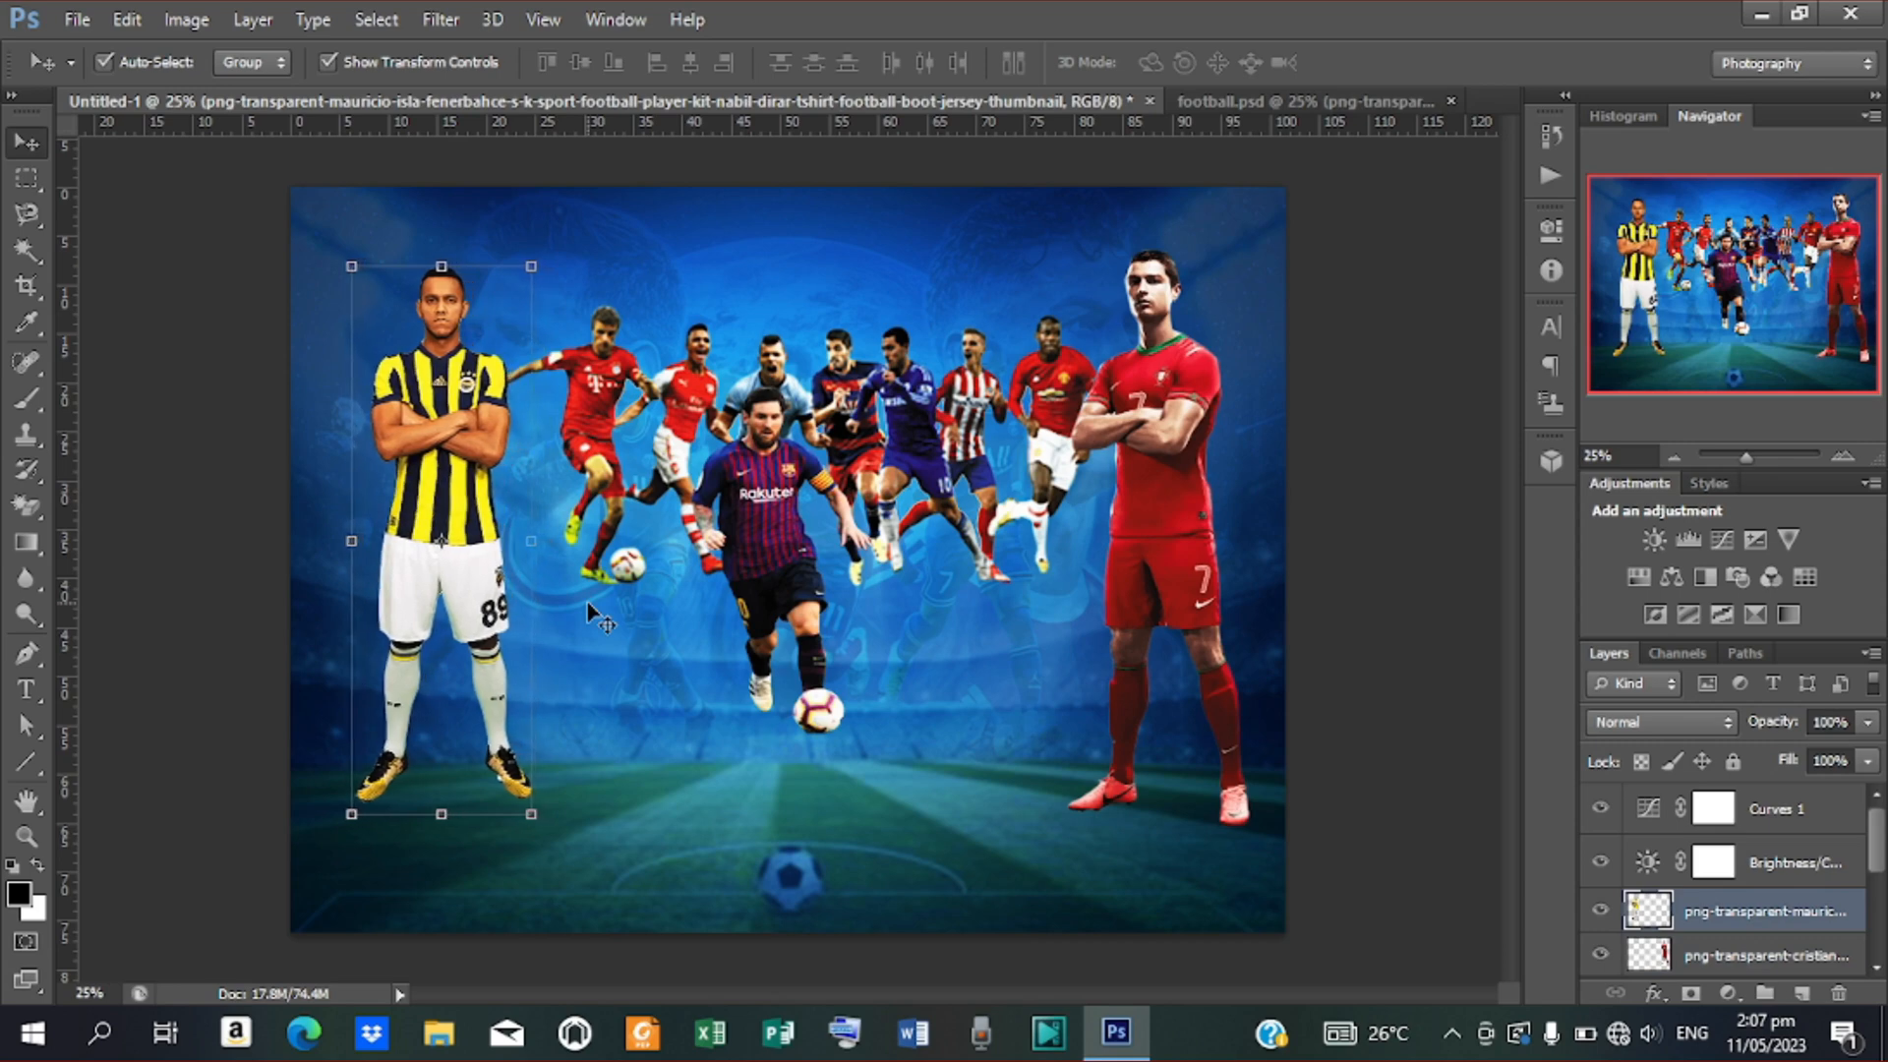
# Shift the central group of running players left and slightly down
pyautogui.click(897, 454)
pyautogui.hotkey('shift', 'Left')
pyautogui.hotkey('shift', 'Left')
pyautogui.hotkey('shift', 'Left')
pyautogui.hotkey('shift', 'Left')
pyautogui.hotkey('shift', 'Left')
pyautogui.hotkey('shift', 'Left')
pyautogui.hotkey('shift', 'Left')
pyautogui.hotkey('shift', 'Left')
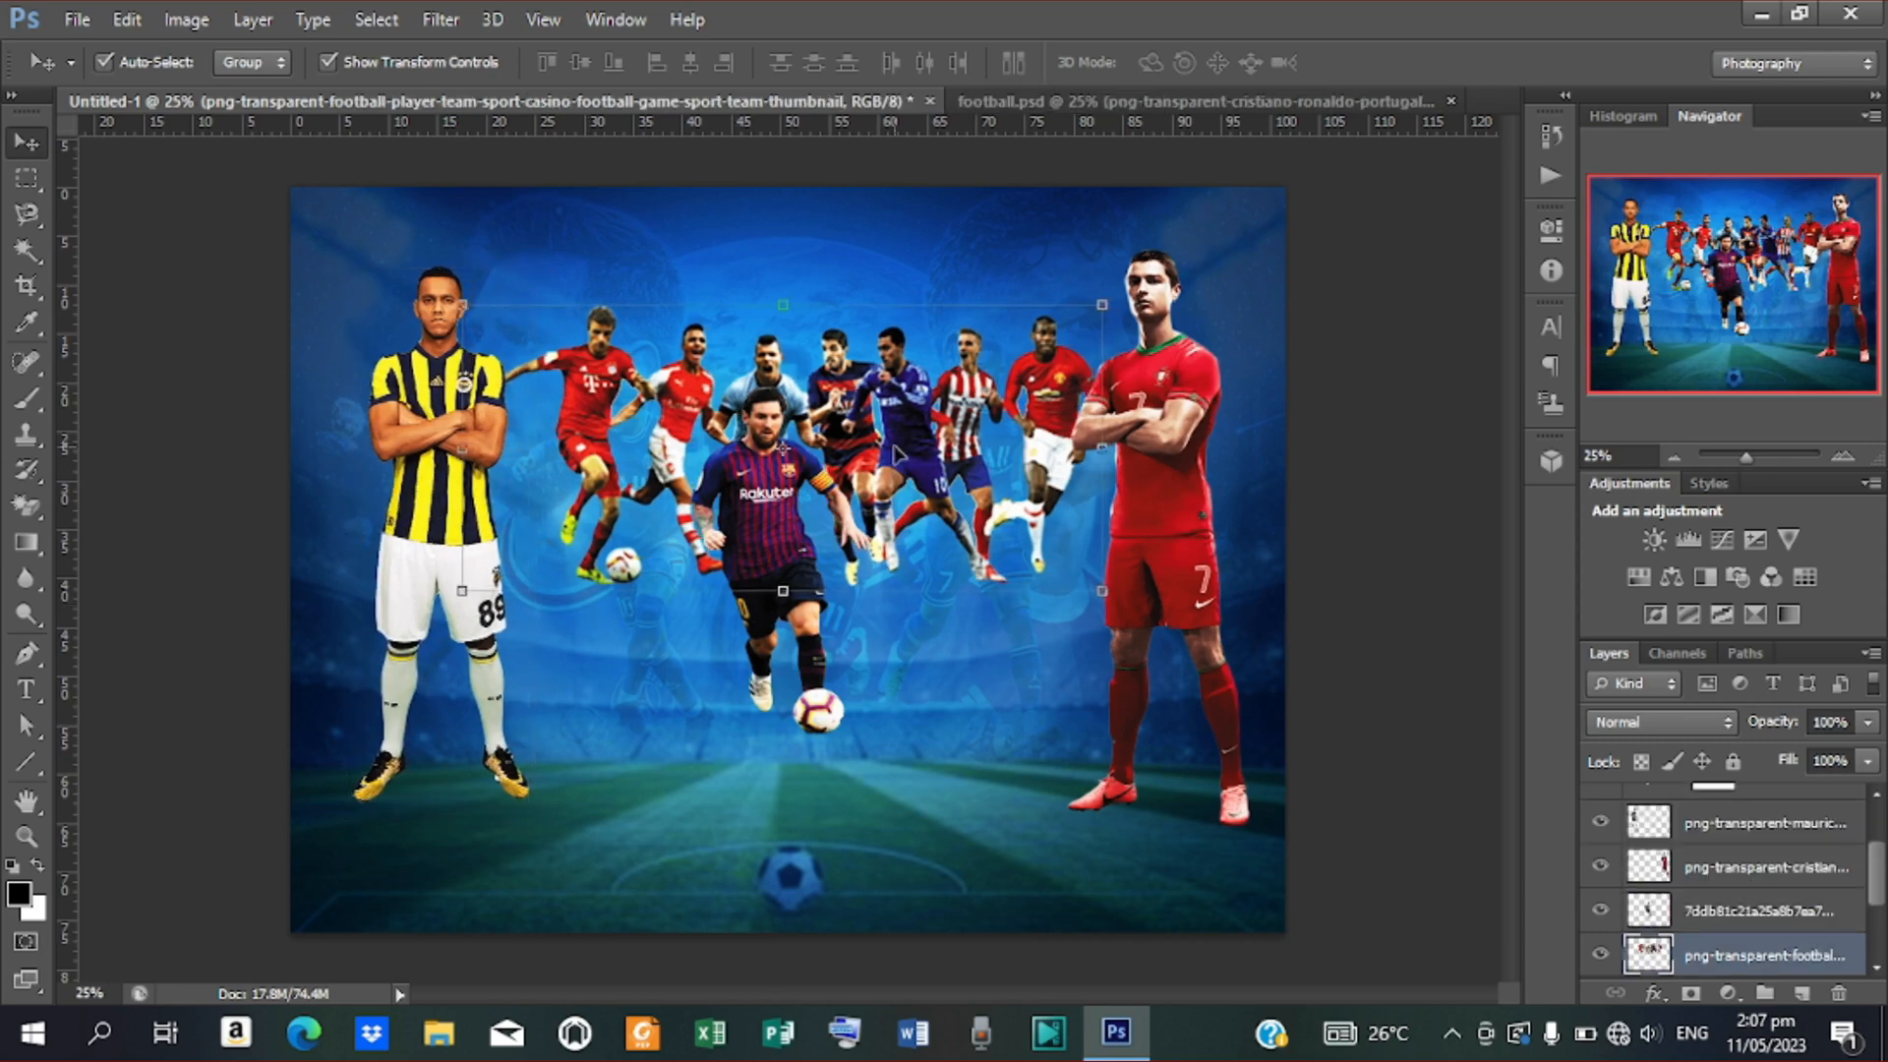
pyautogui.hotkey('shift', 'Left')
pyautogui.hotkey('shift', 'Left')
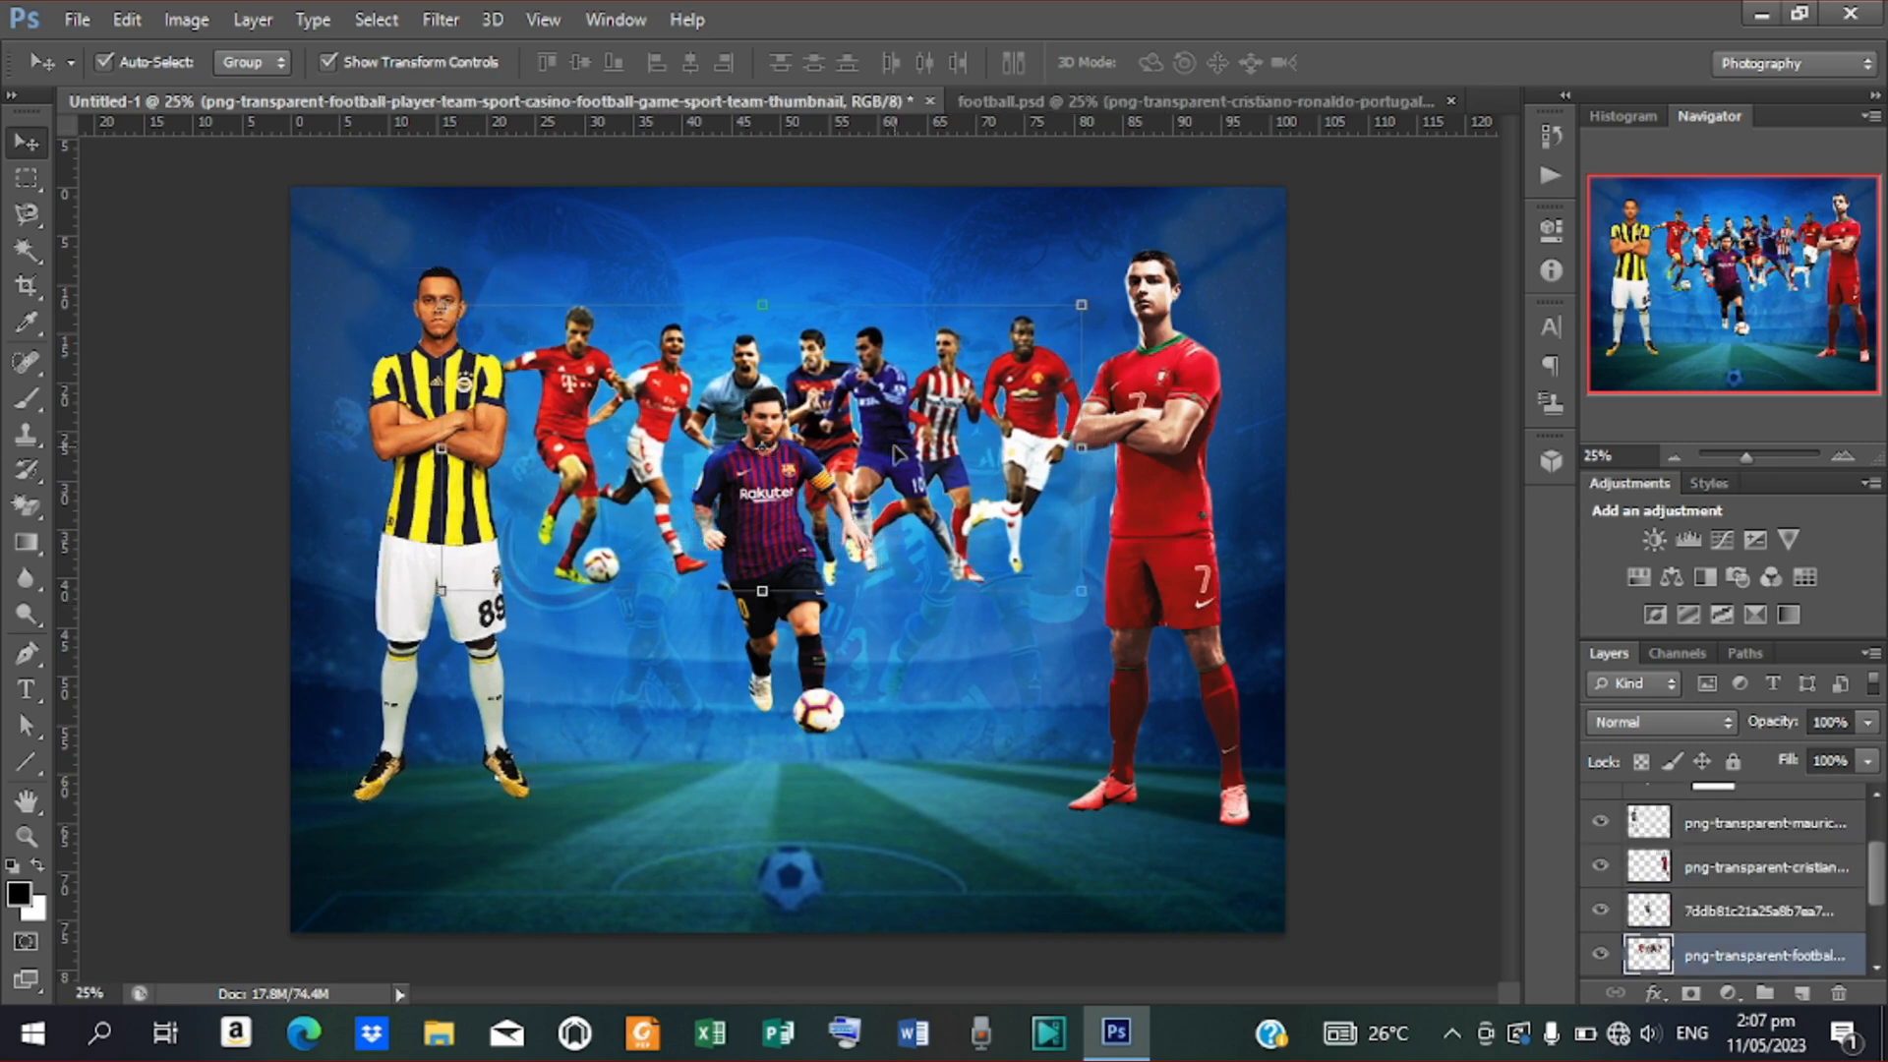
pyautogui.hotkey('shift', 'Down')
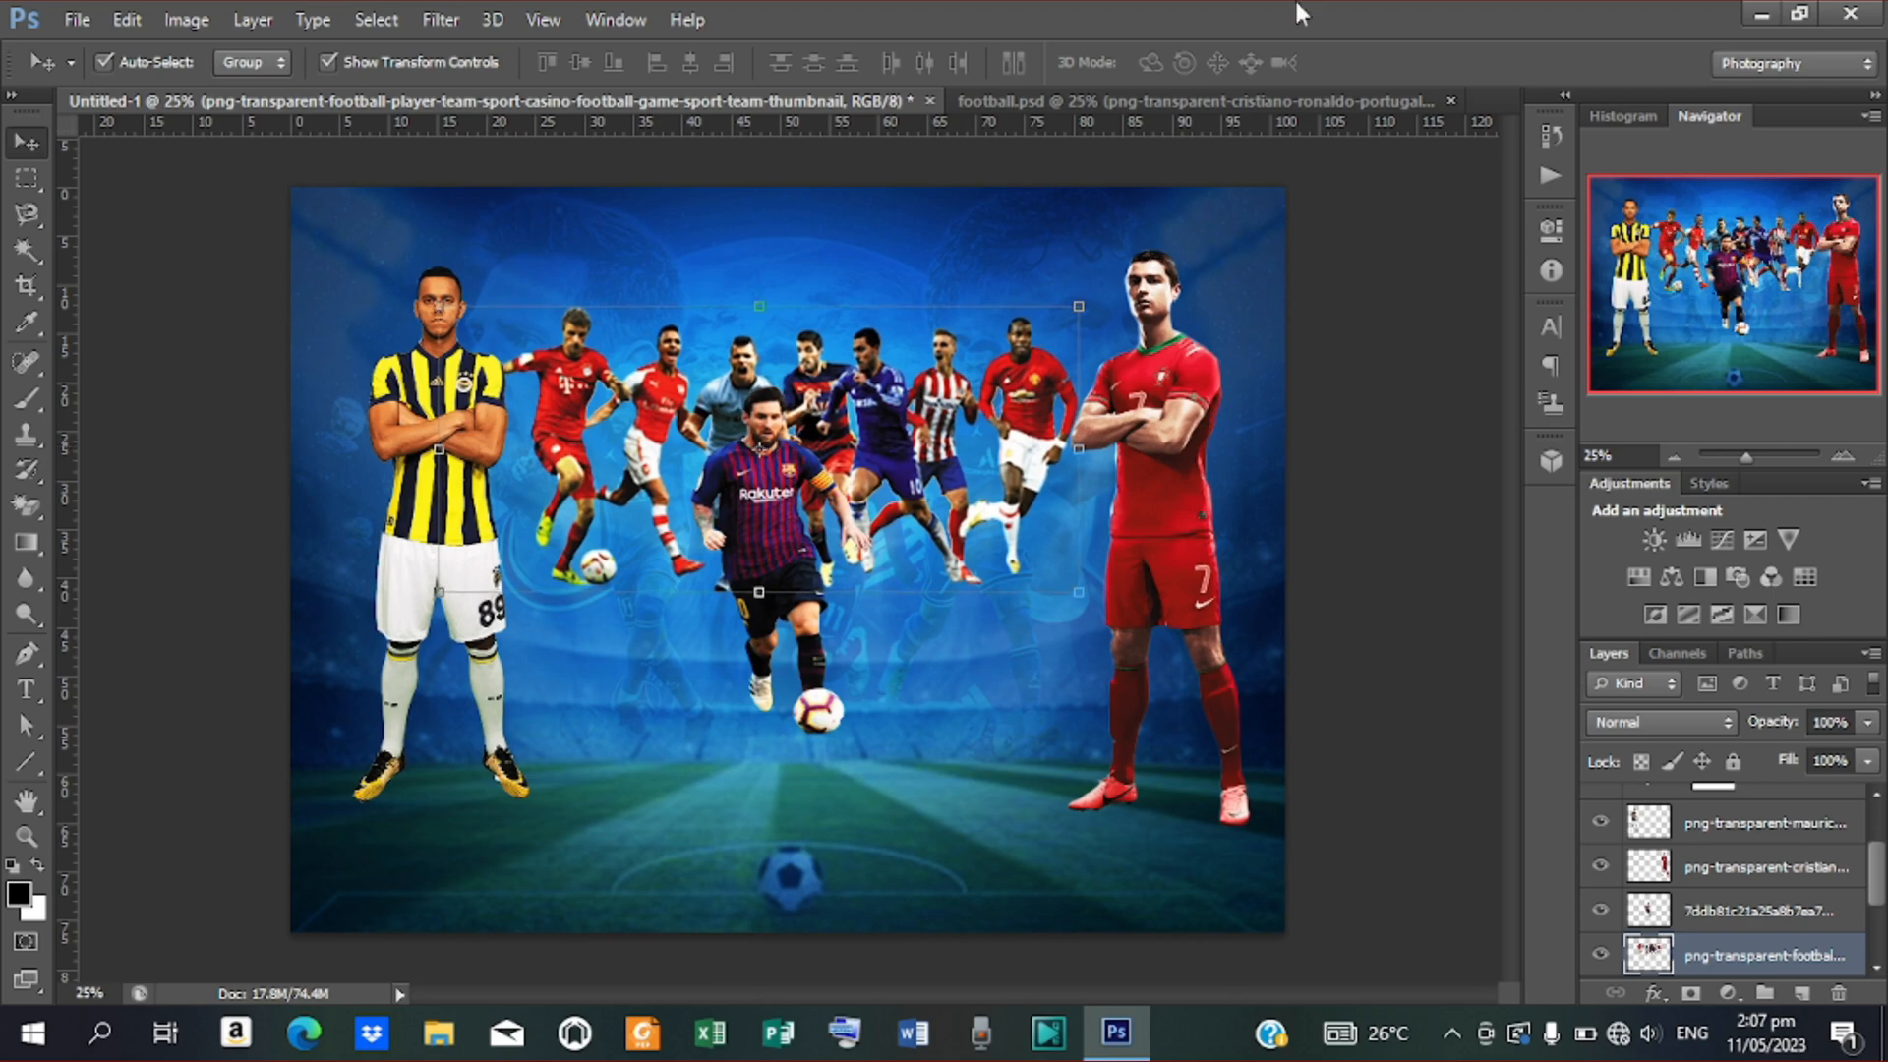
pyautogui.click(501, 667)
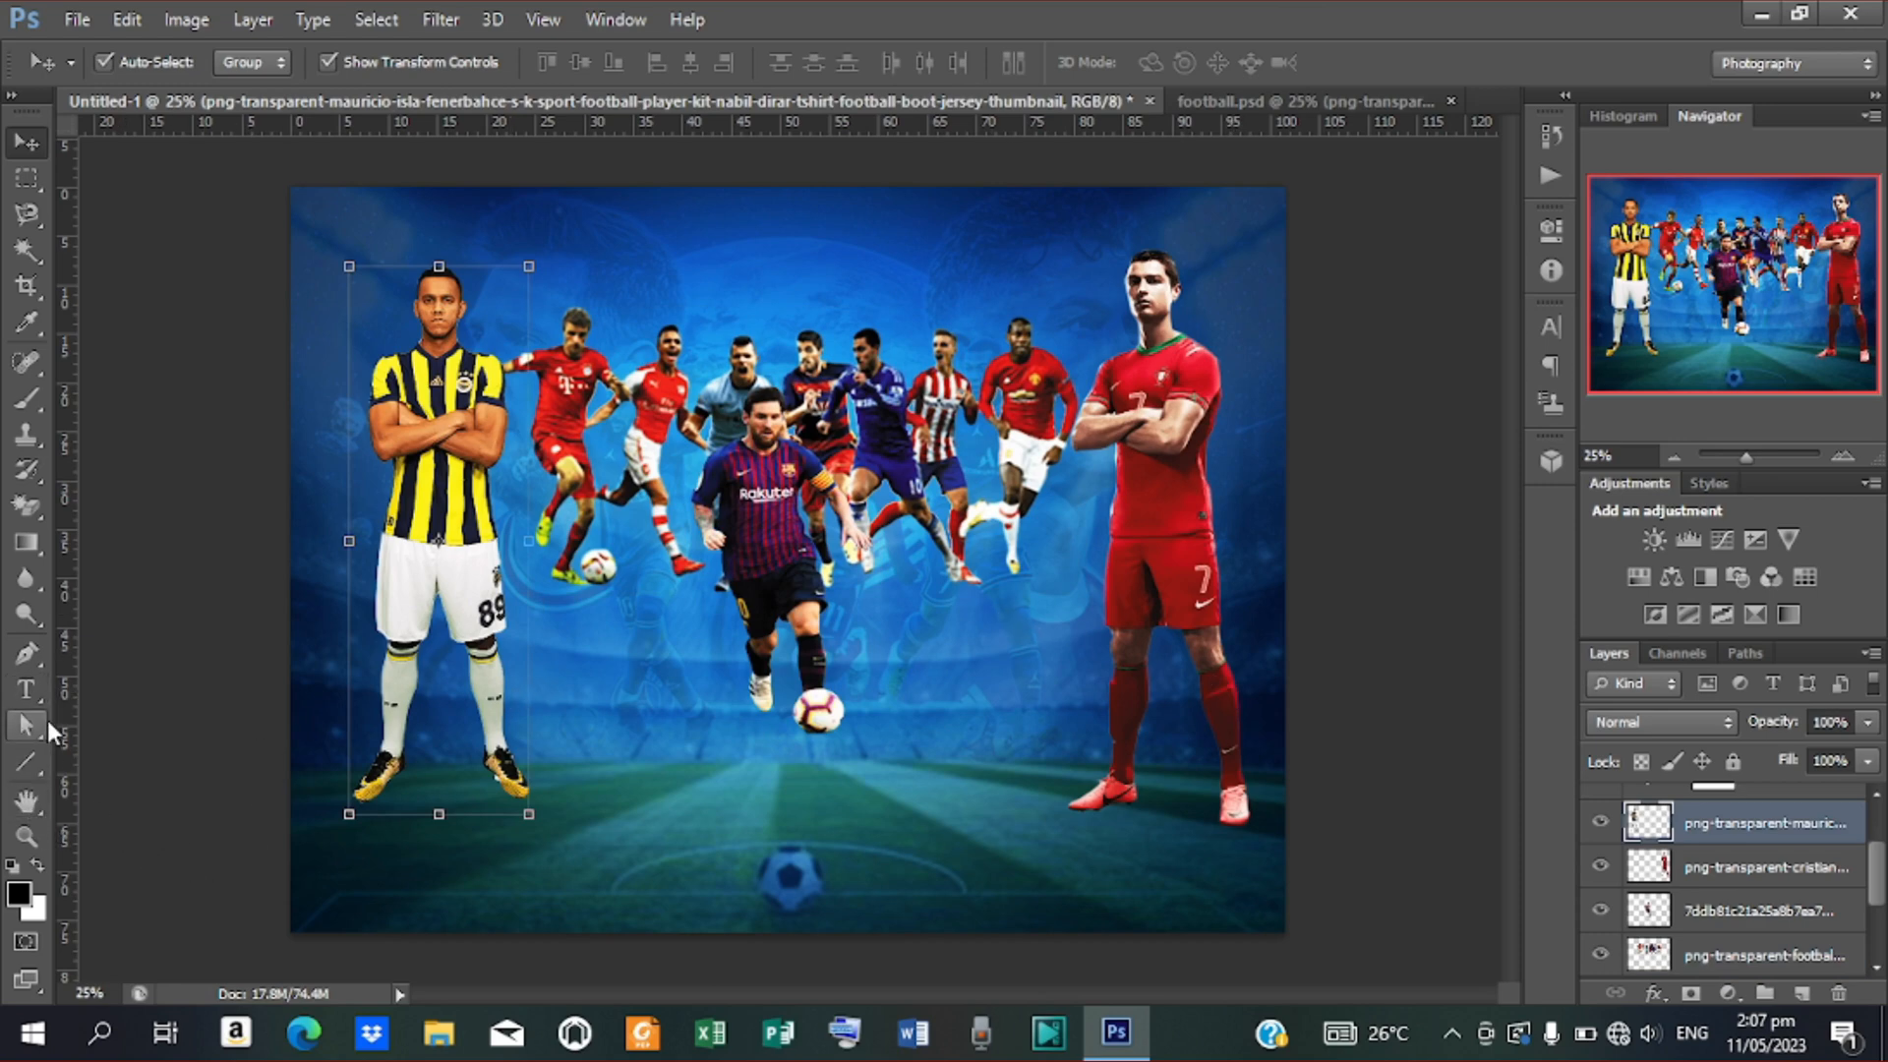
pyautogui.click(27, 766)
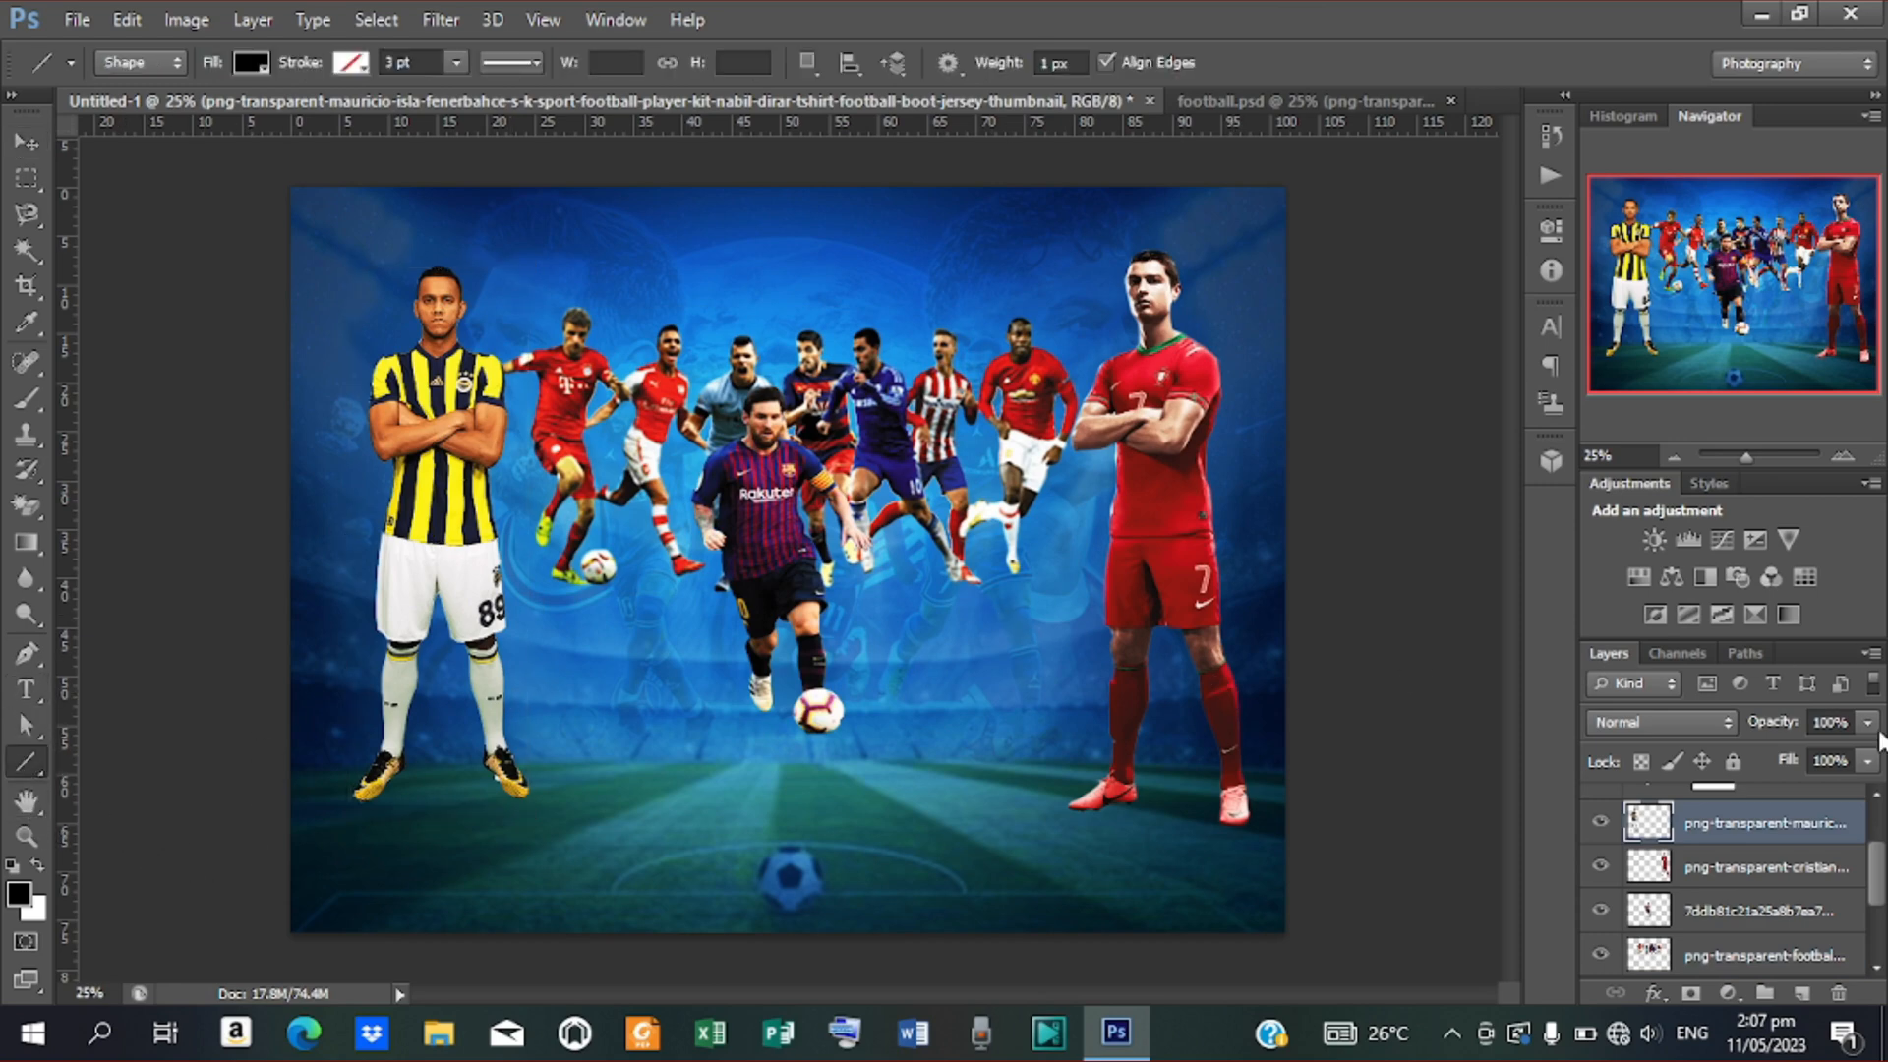
# Group the layers from Curves 1 down to the central players image into a group named Players
pyautogui.moveTo(1872, 890); pyautogui.dragTo(1873, 826)
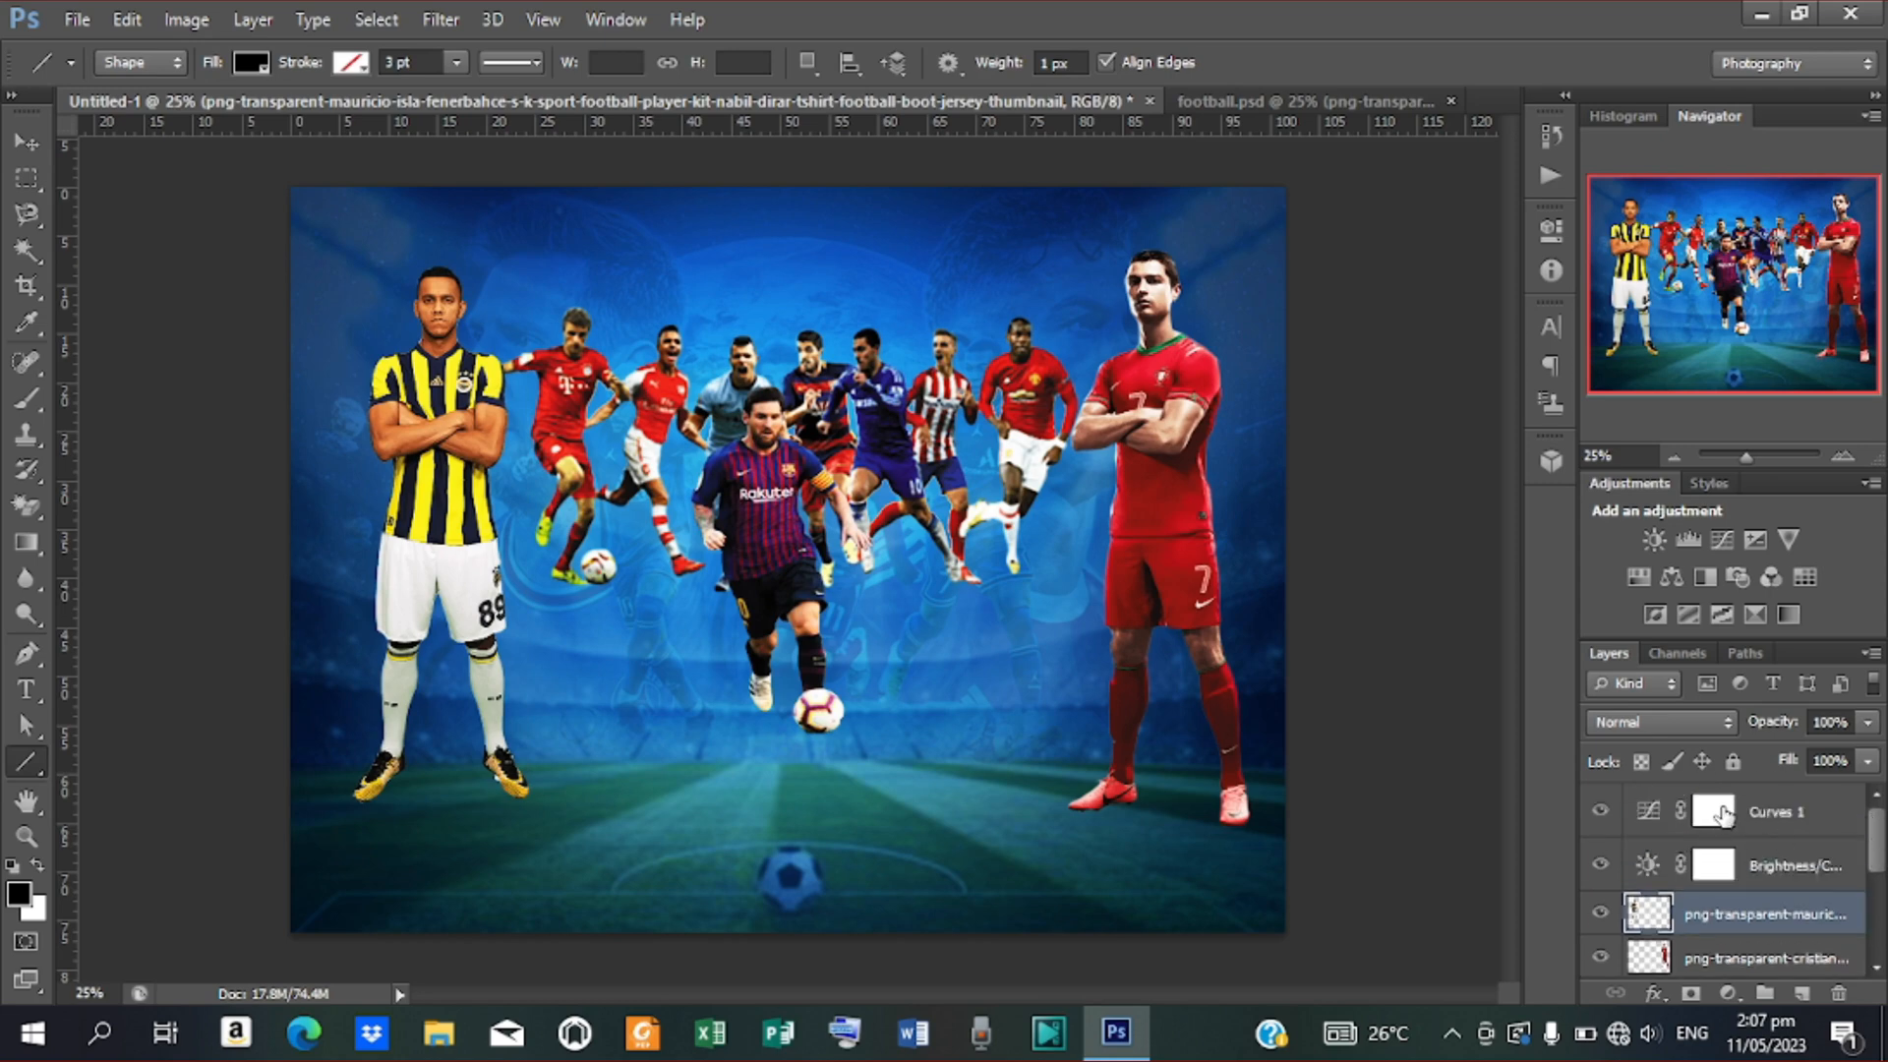
pyautogui.click(1858, 824)
pyautogui.scroll(-5, 1821, 861)
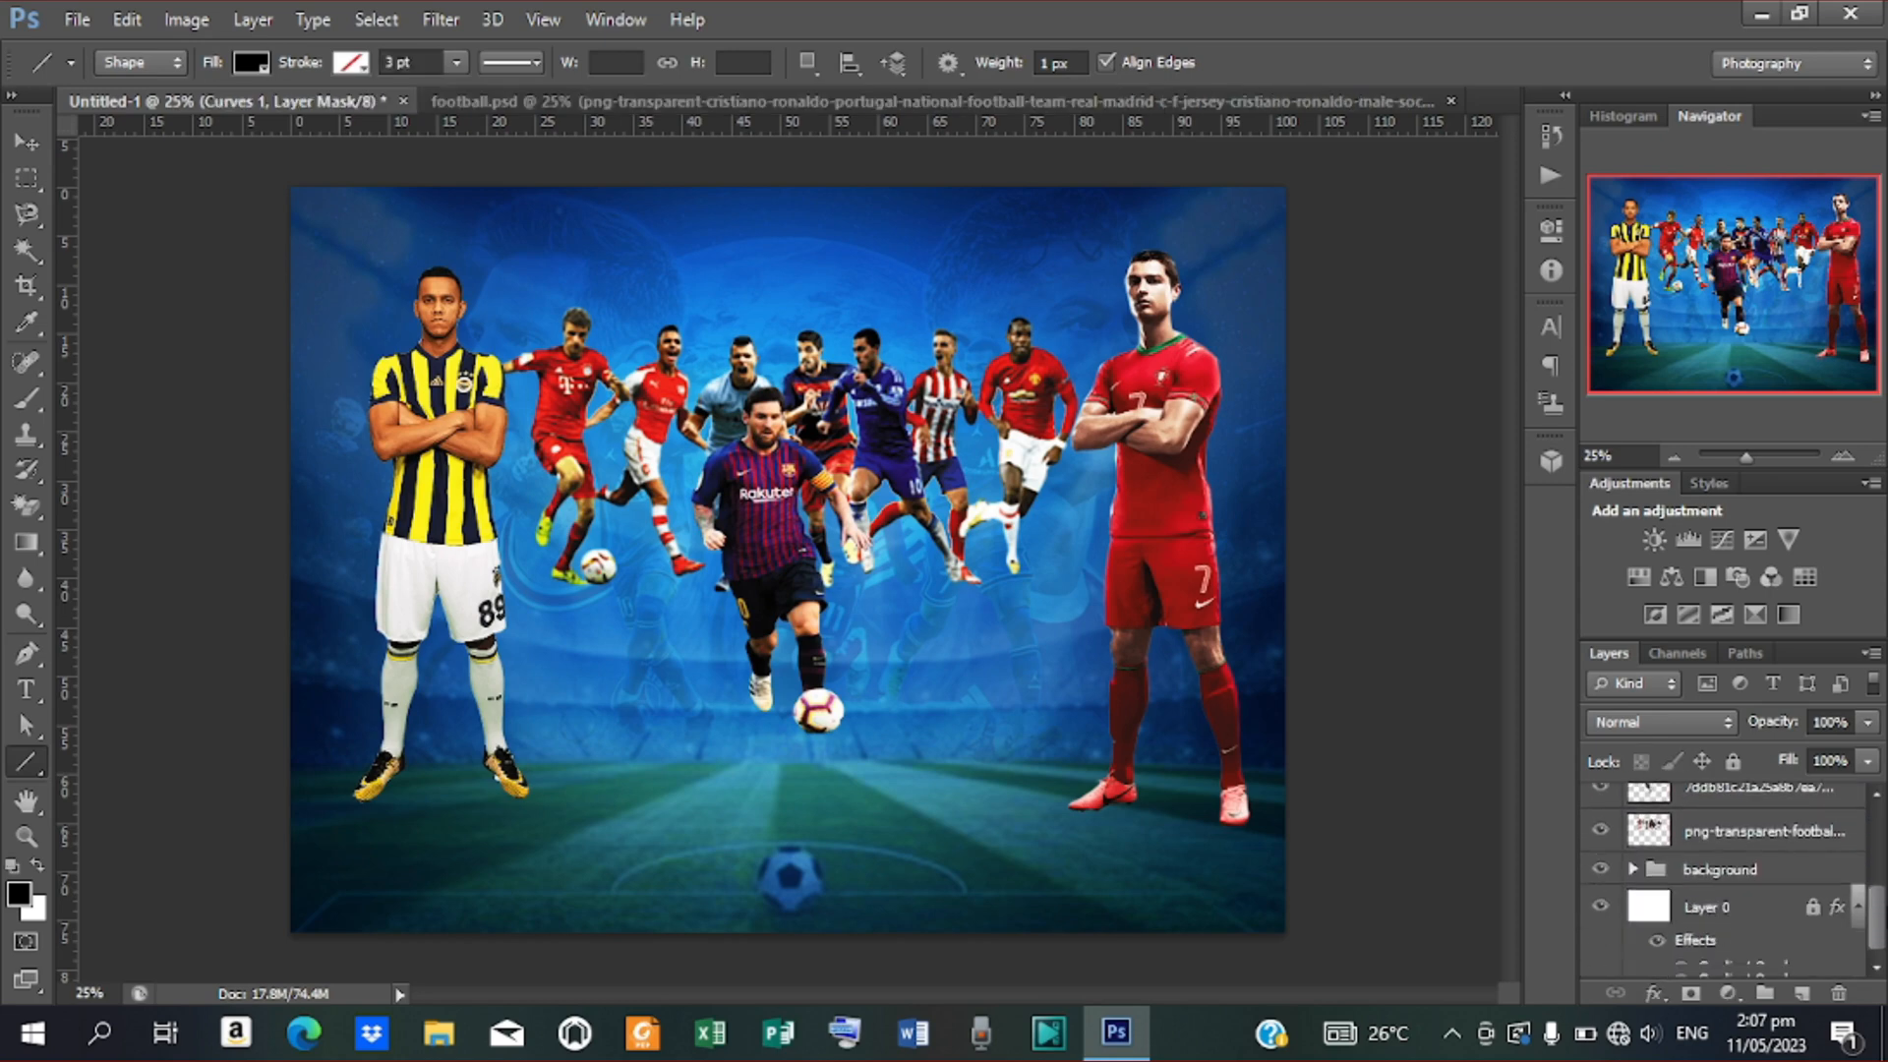
pyautogui.keyDown('shift'); pyautogui.click(1811, 837); pyautogui.keyUp('shift')
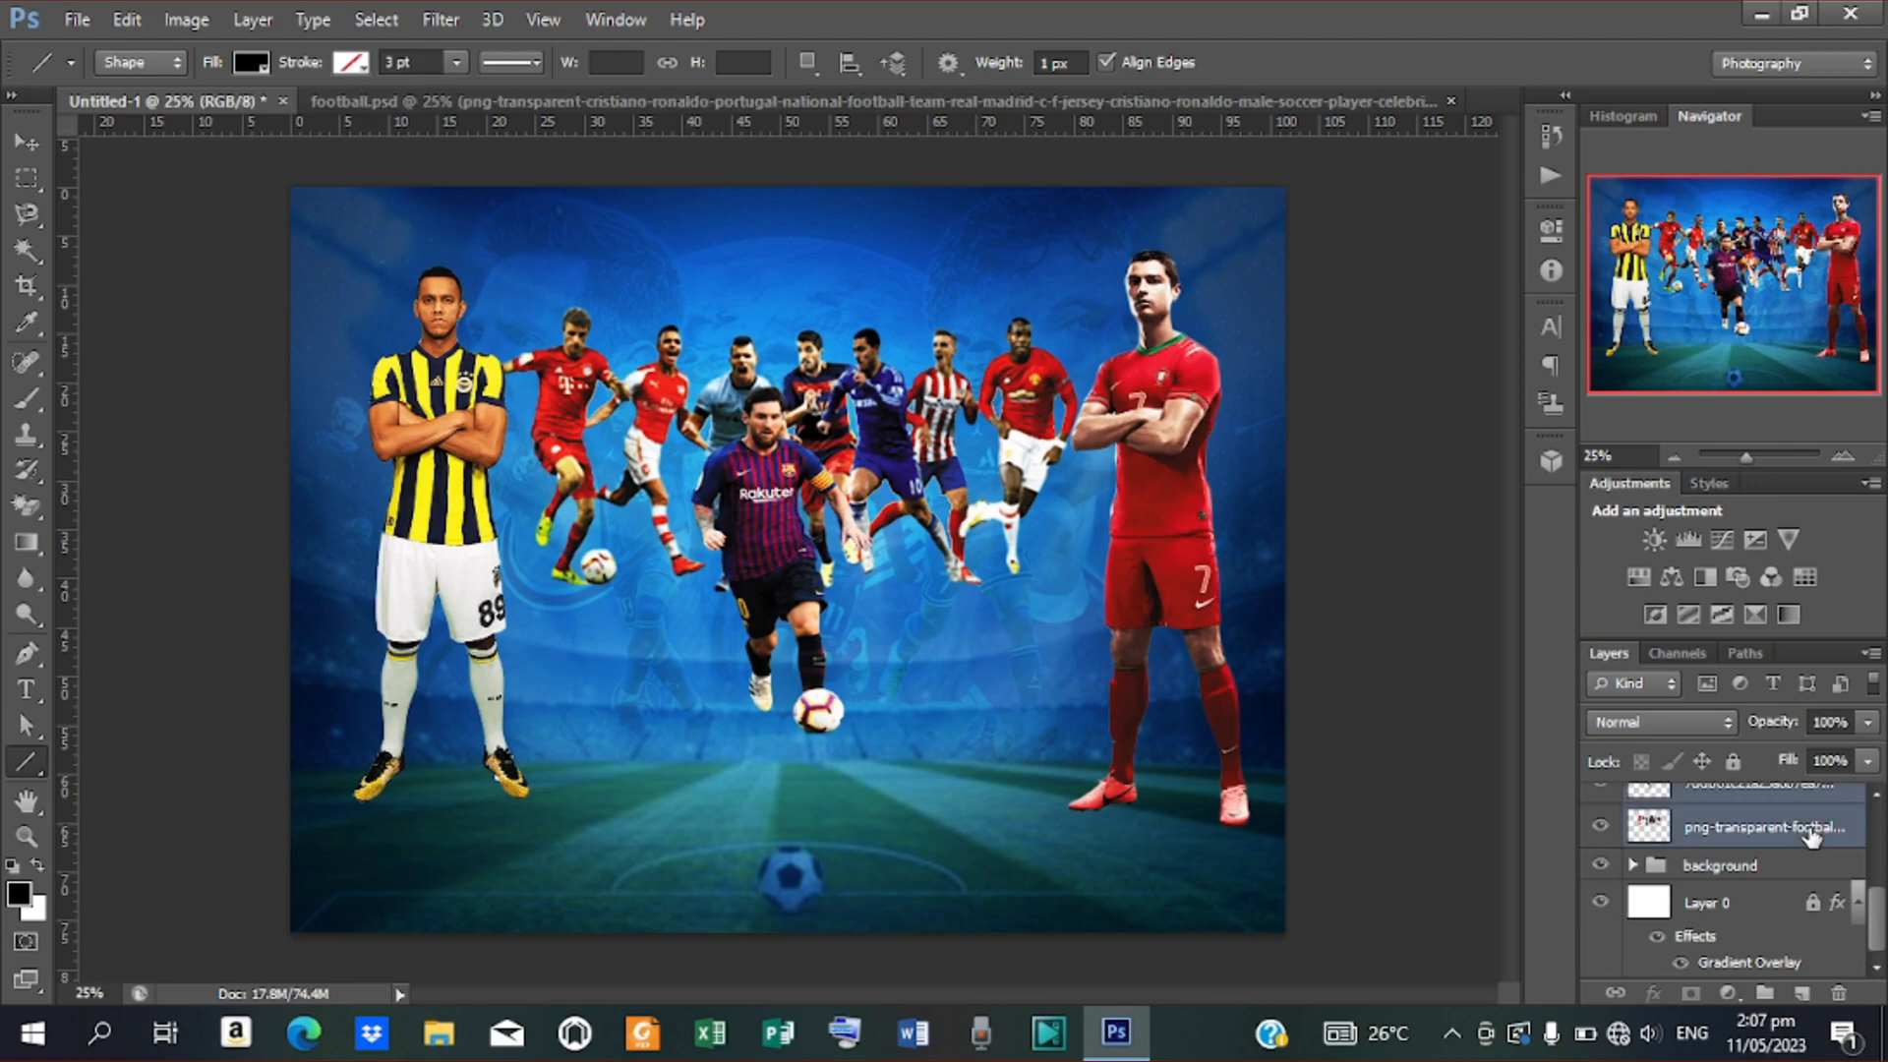
pyautogui.hotkey('ctrl', 'g')
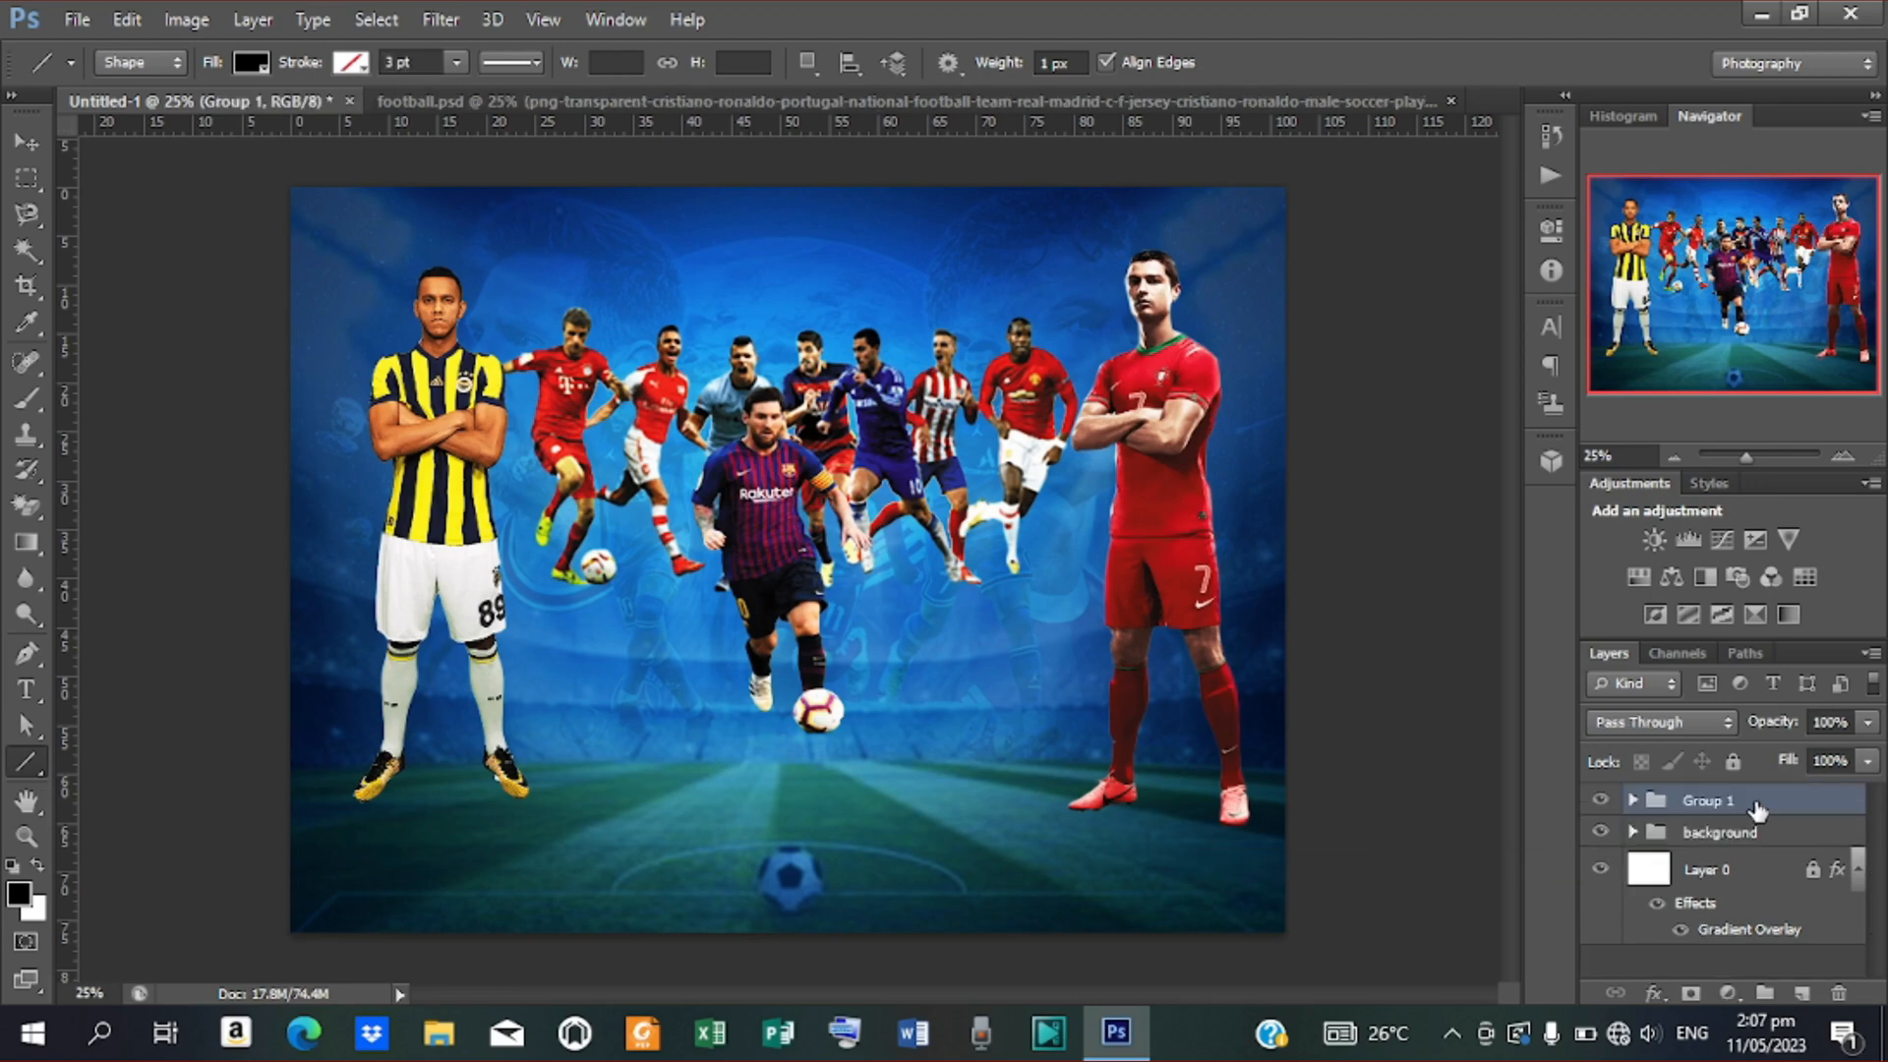
pyautogui.doubleClick(1713, 802)
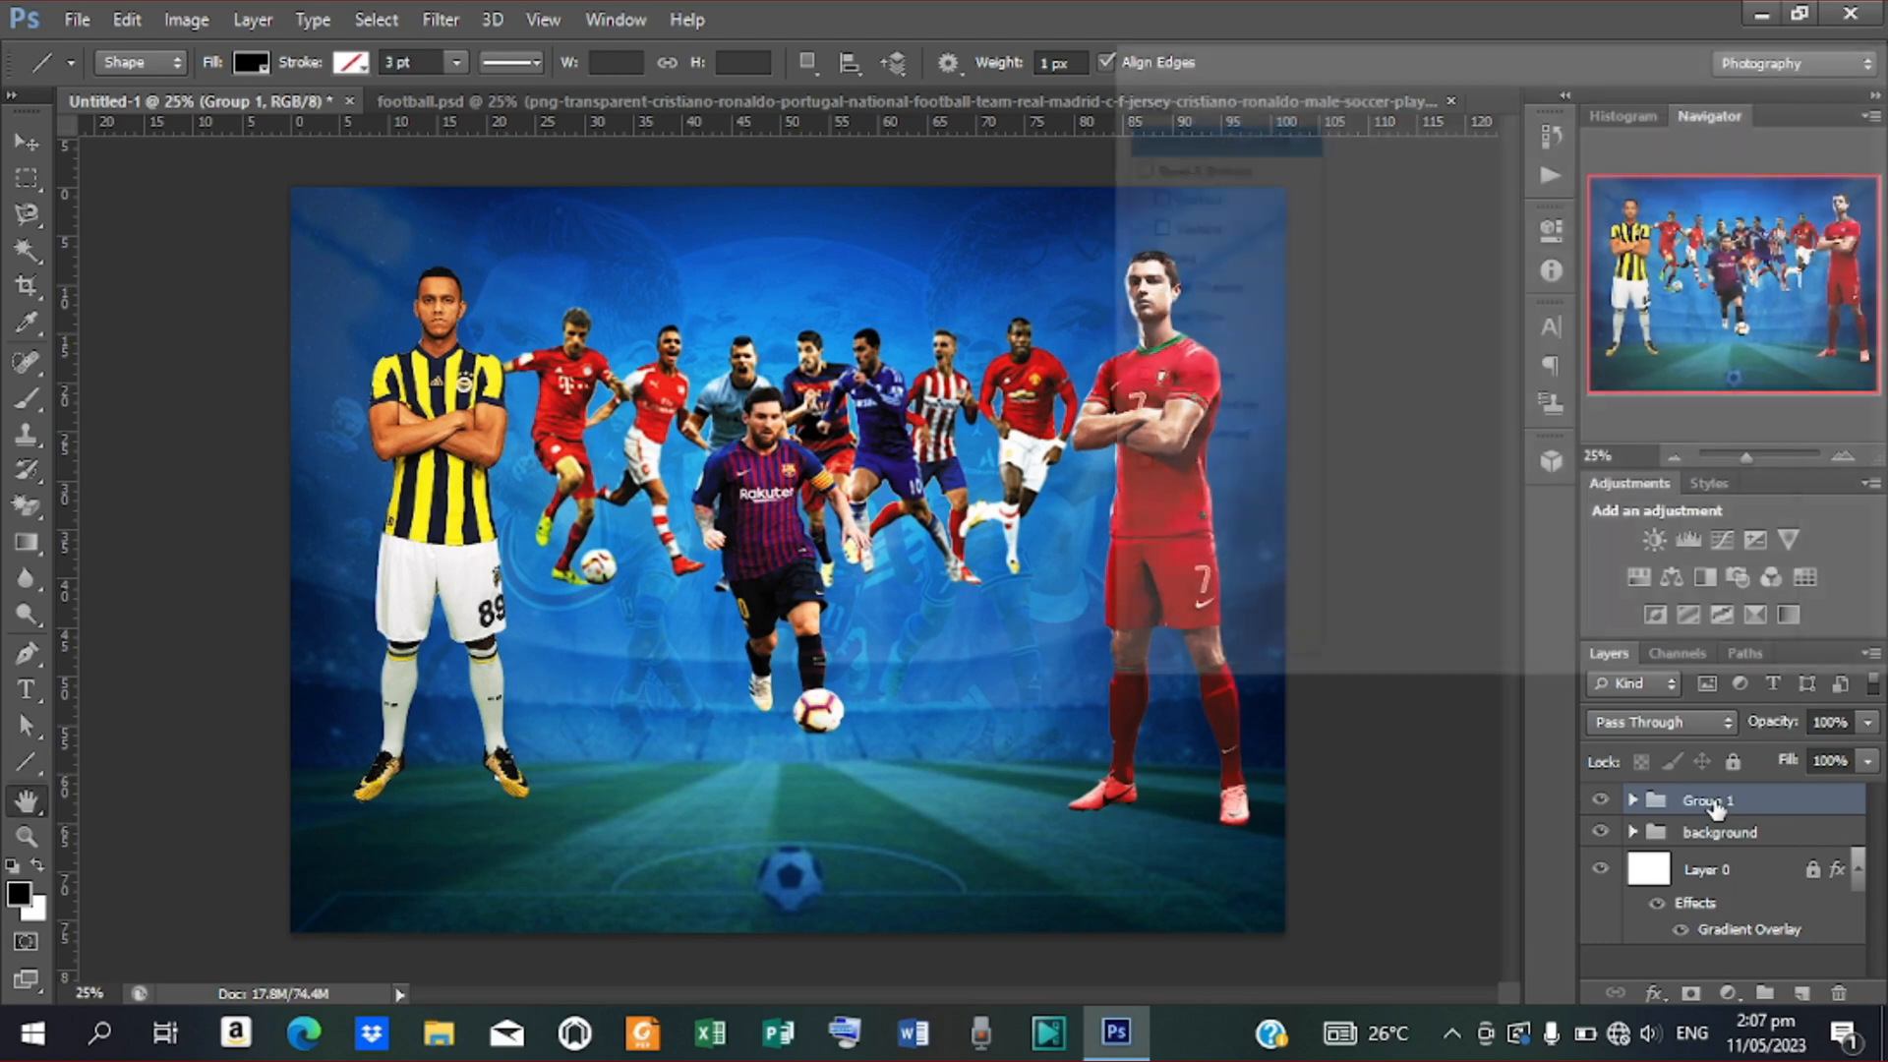
pyautogui.click(1849, 140)
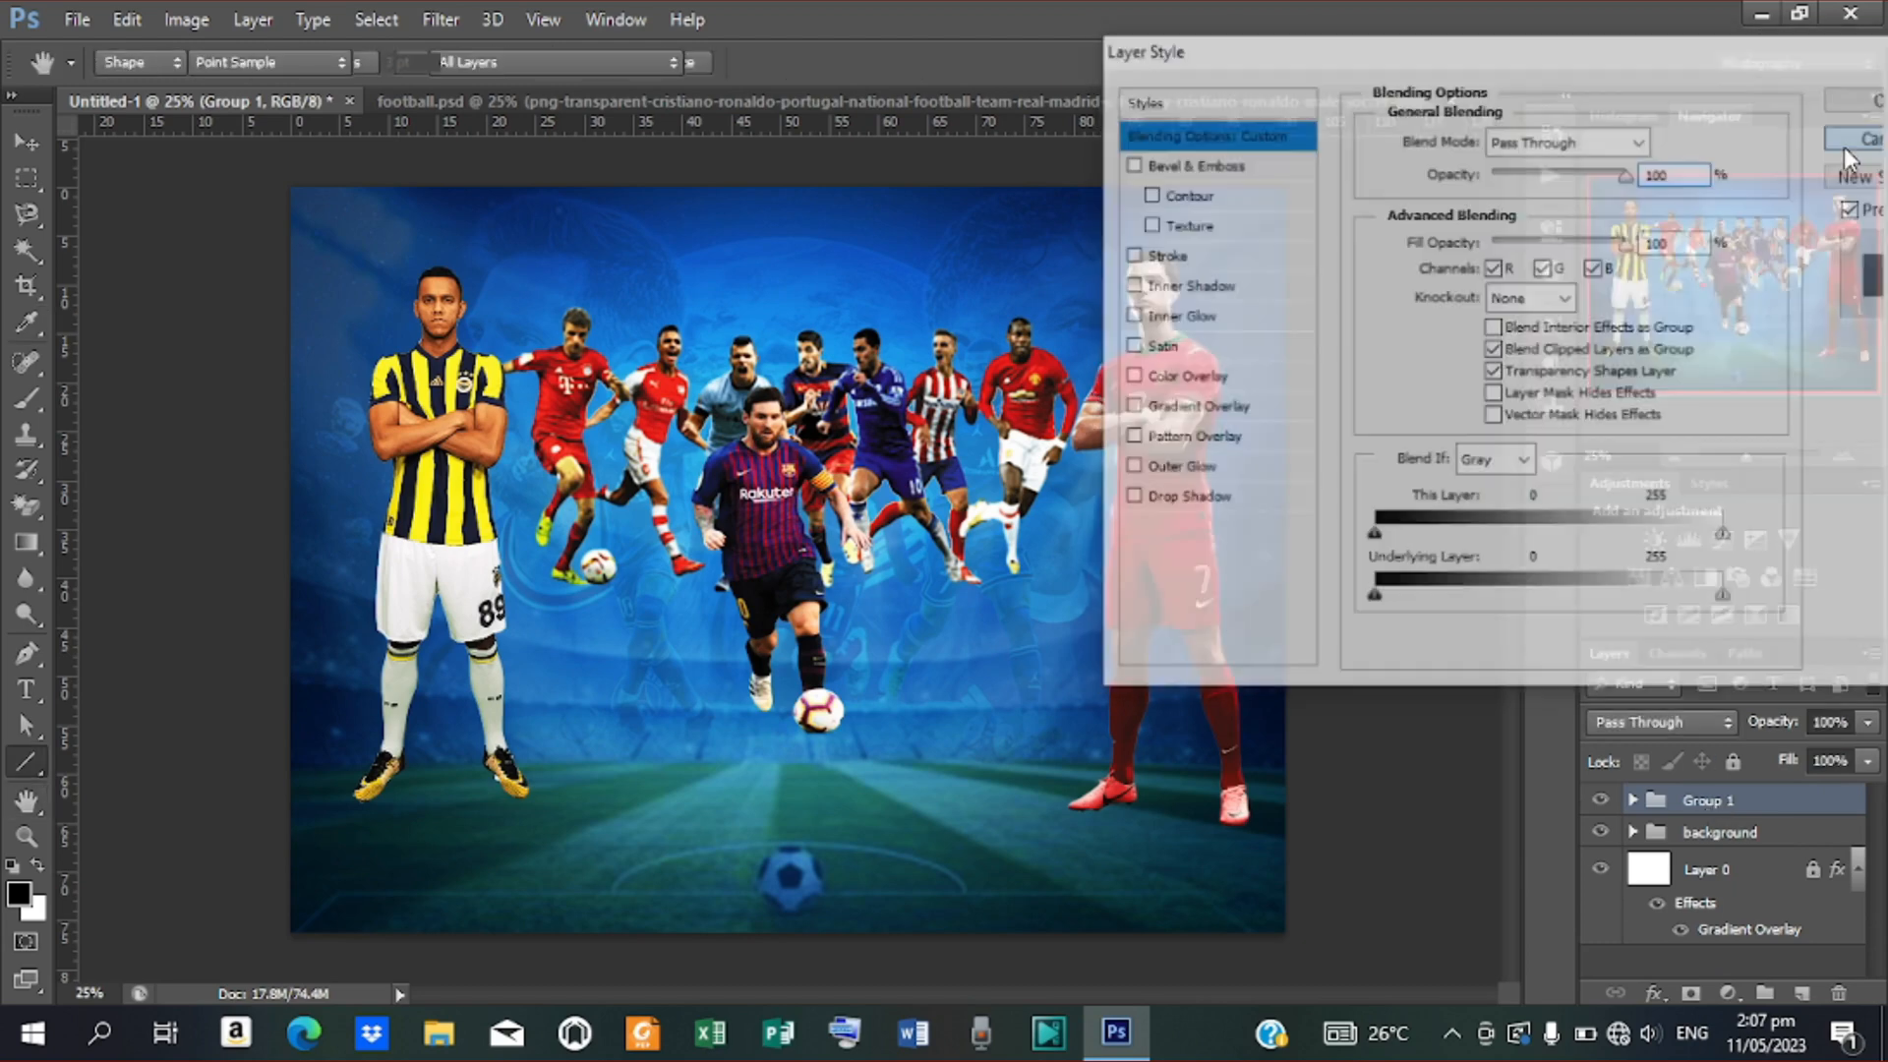
pyautogui.doubleClick(1704, 805)
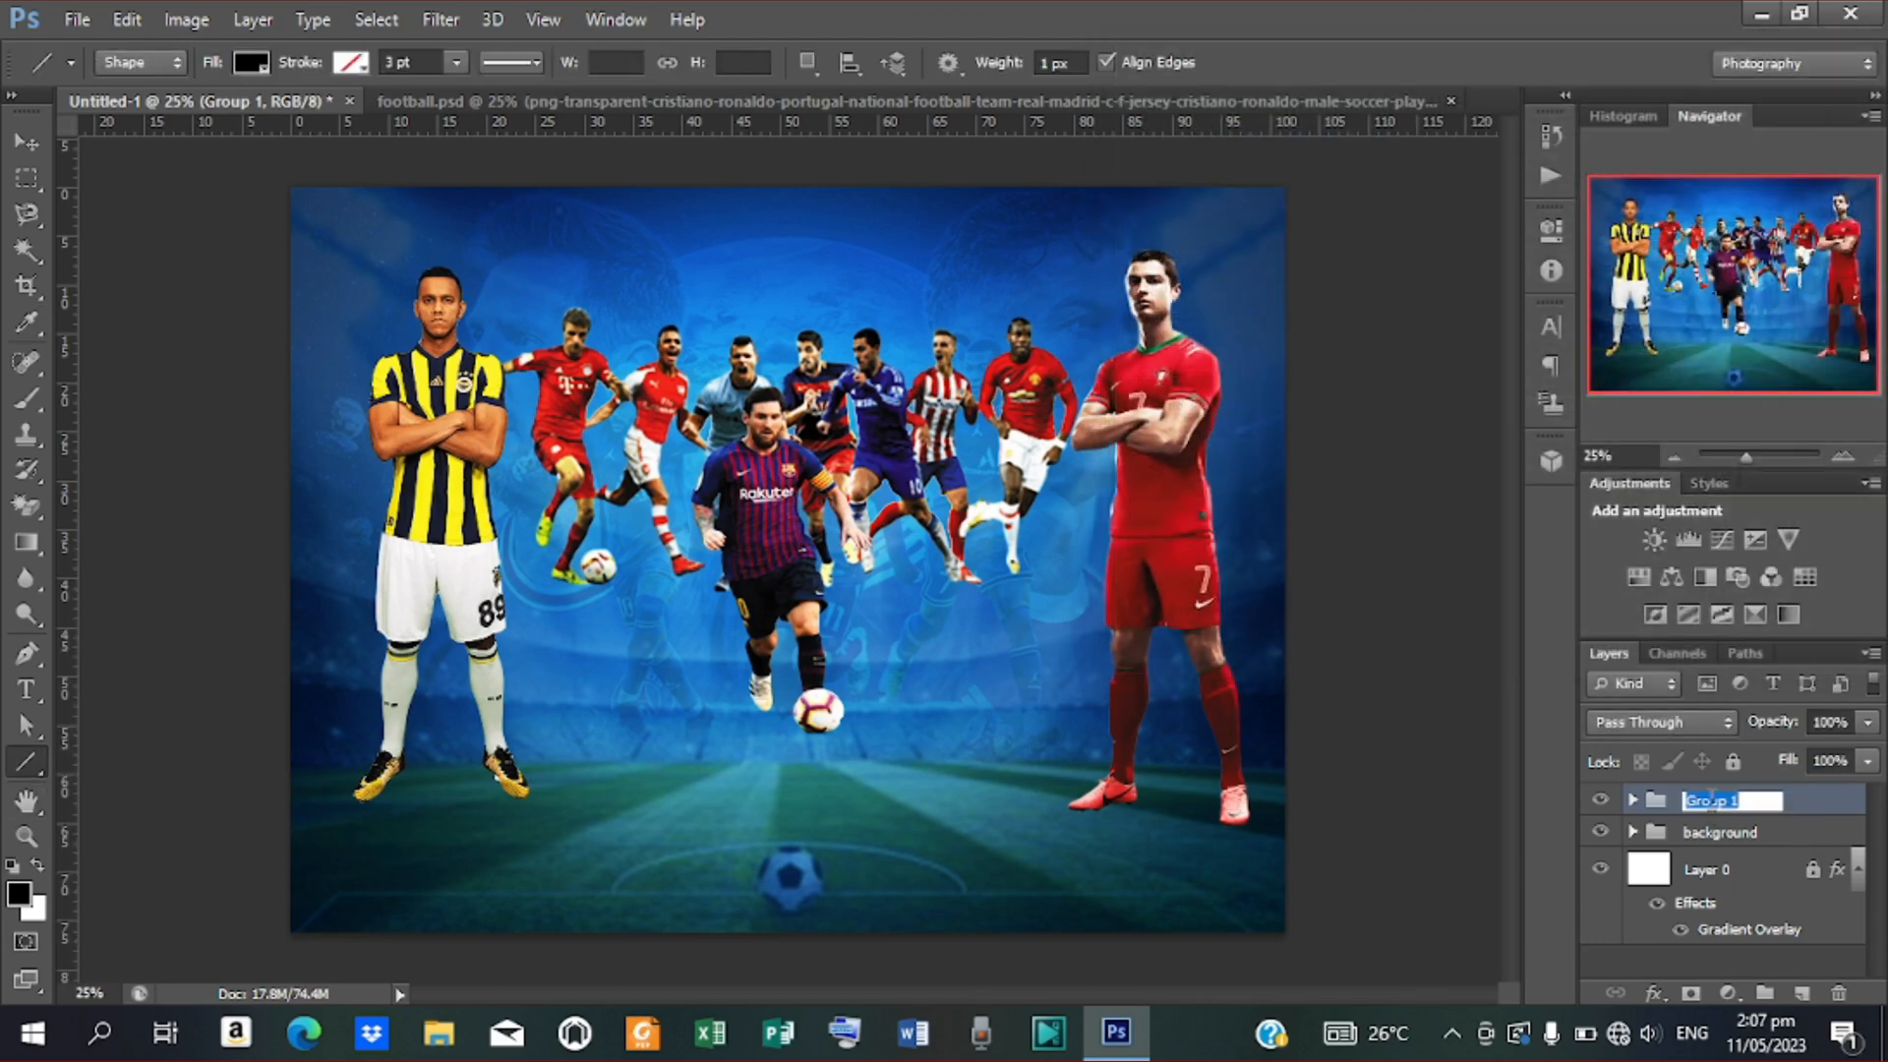
pyautogui.write('Players')
pyautogui.click(21, 148)
pyautogui.click(1361, 674)
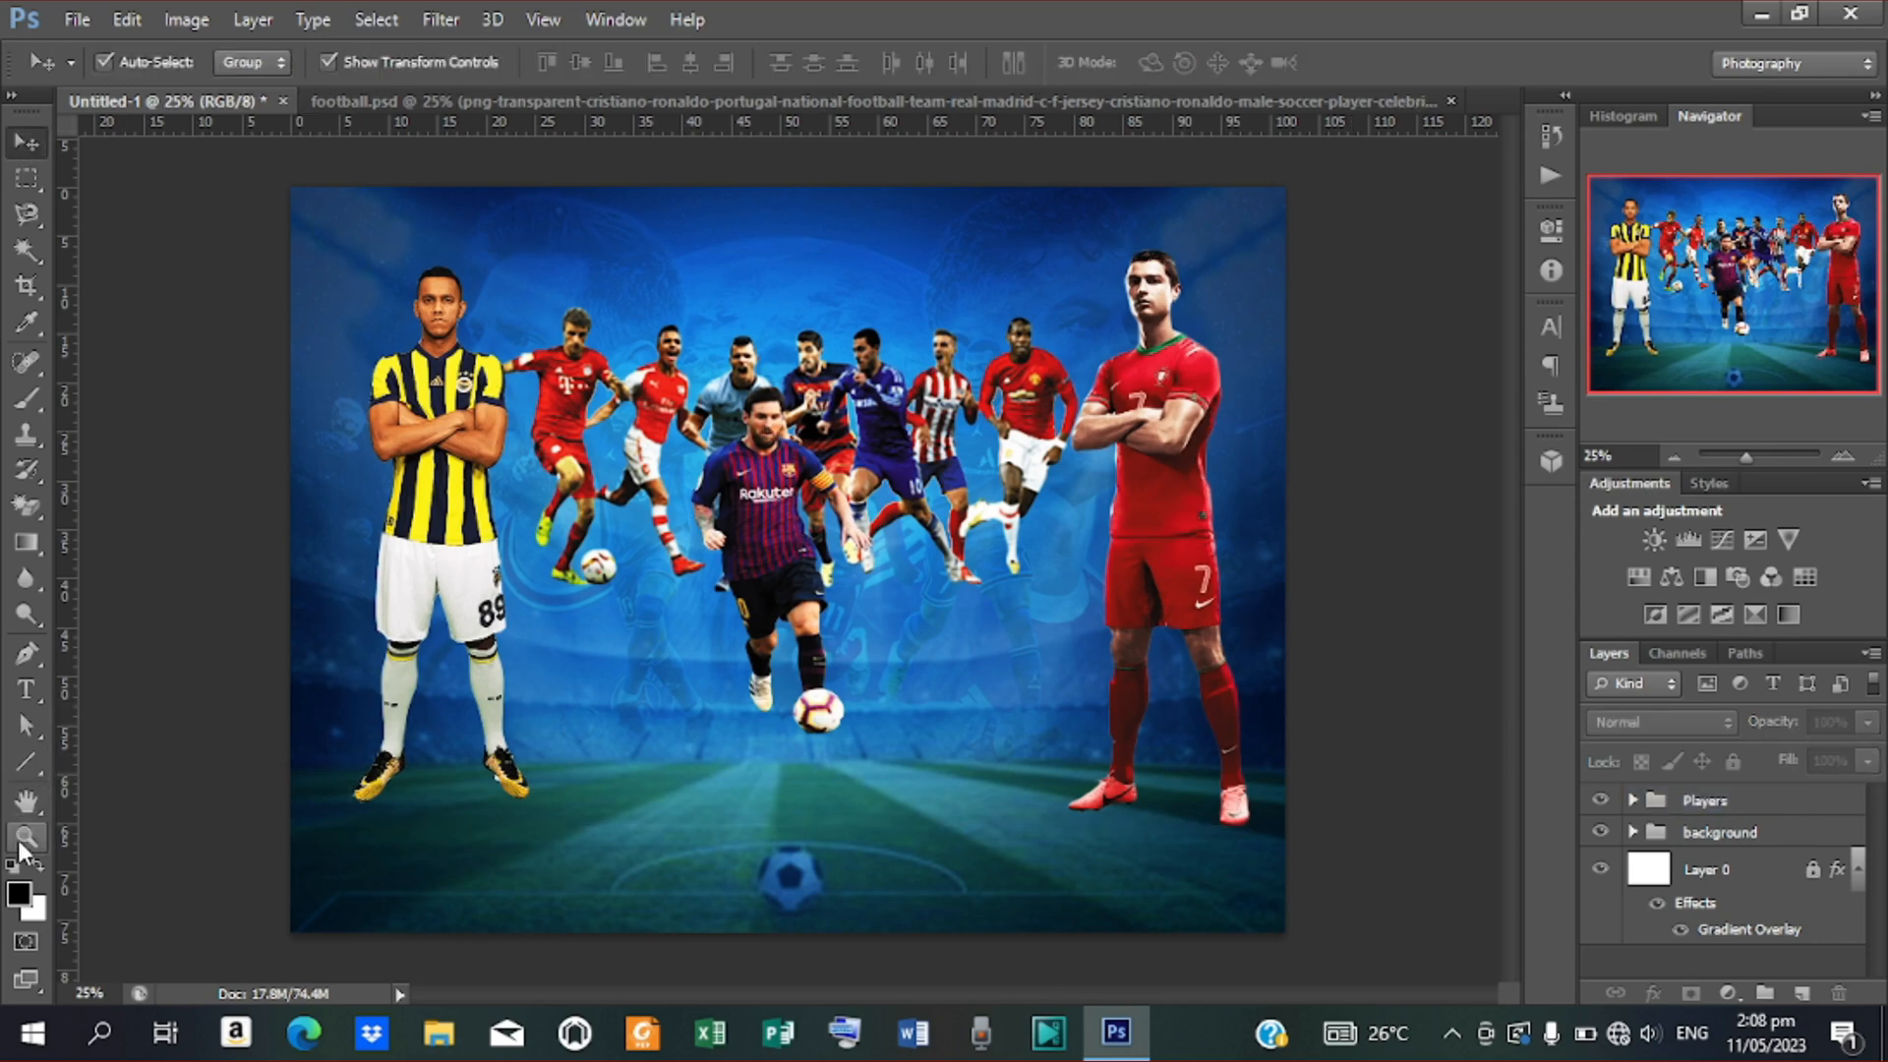
# Draw a black rounded rectangle in the poster's lower left, just below the players
pyautogui.click(44, 758)
pyautogui.rightClick(28, 753)
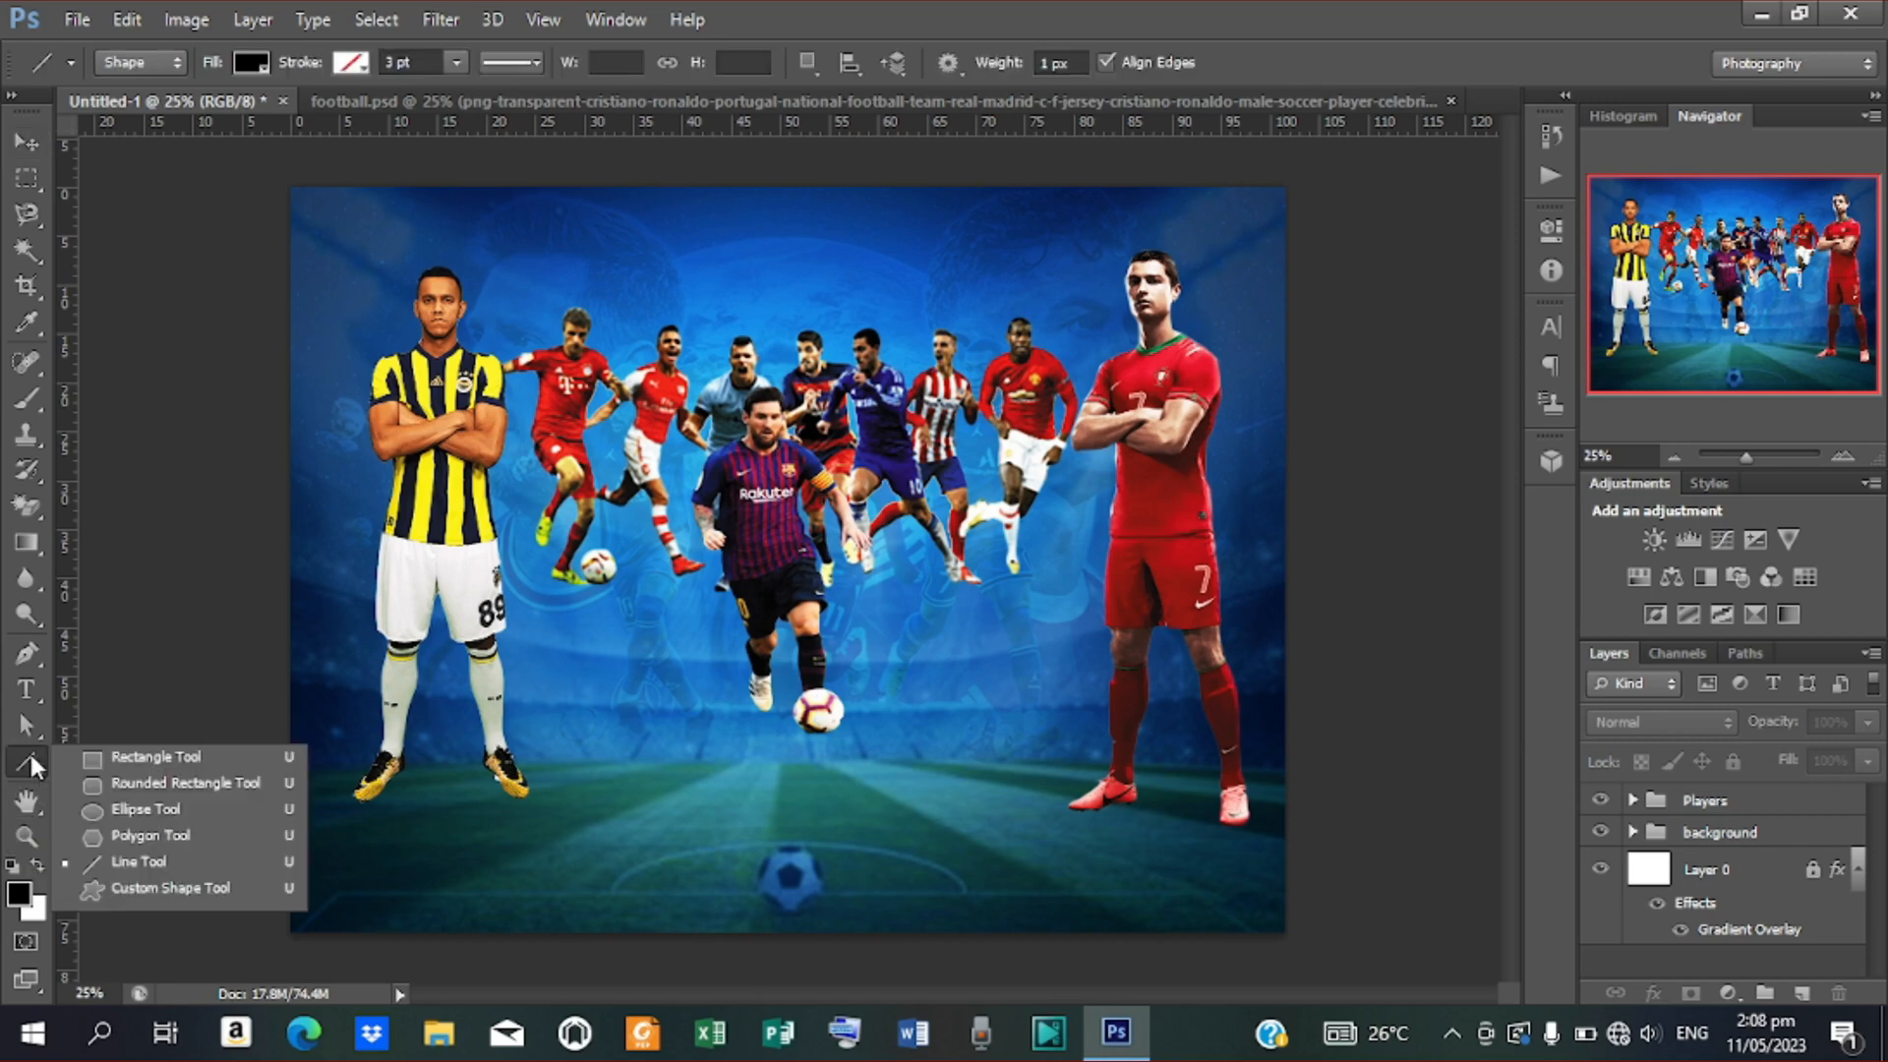
pyautogui.click(145, 785)
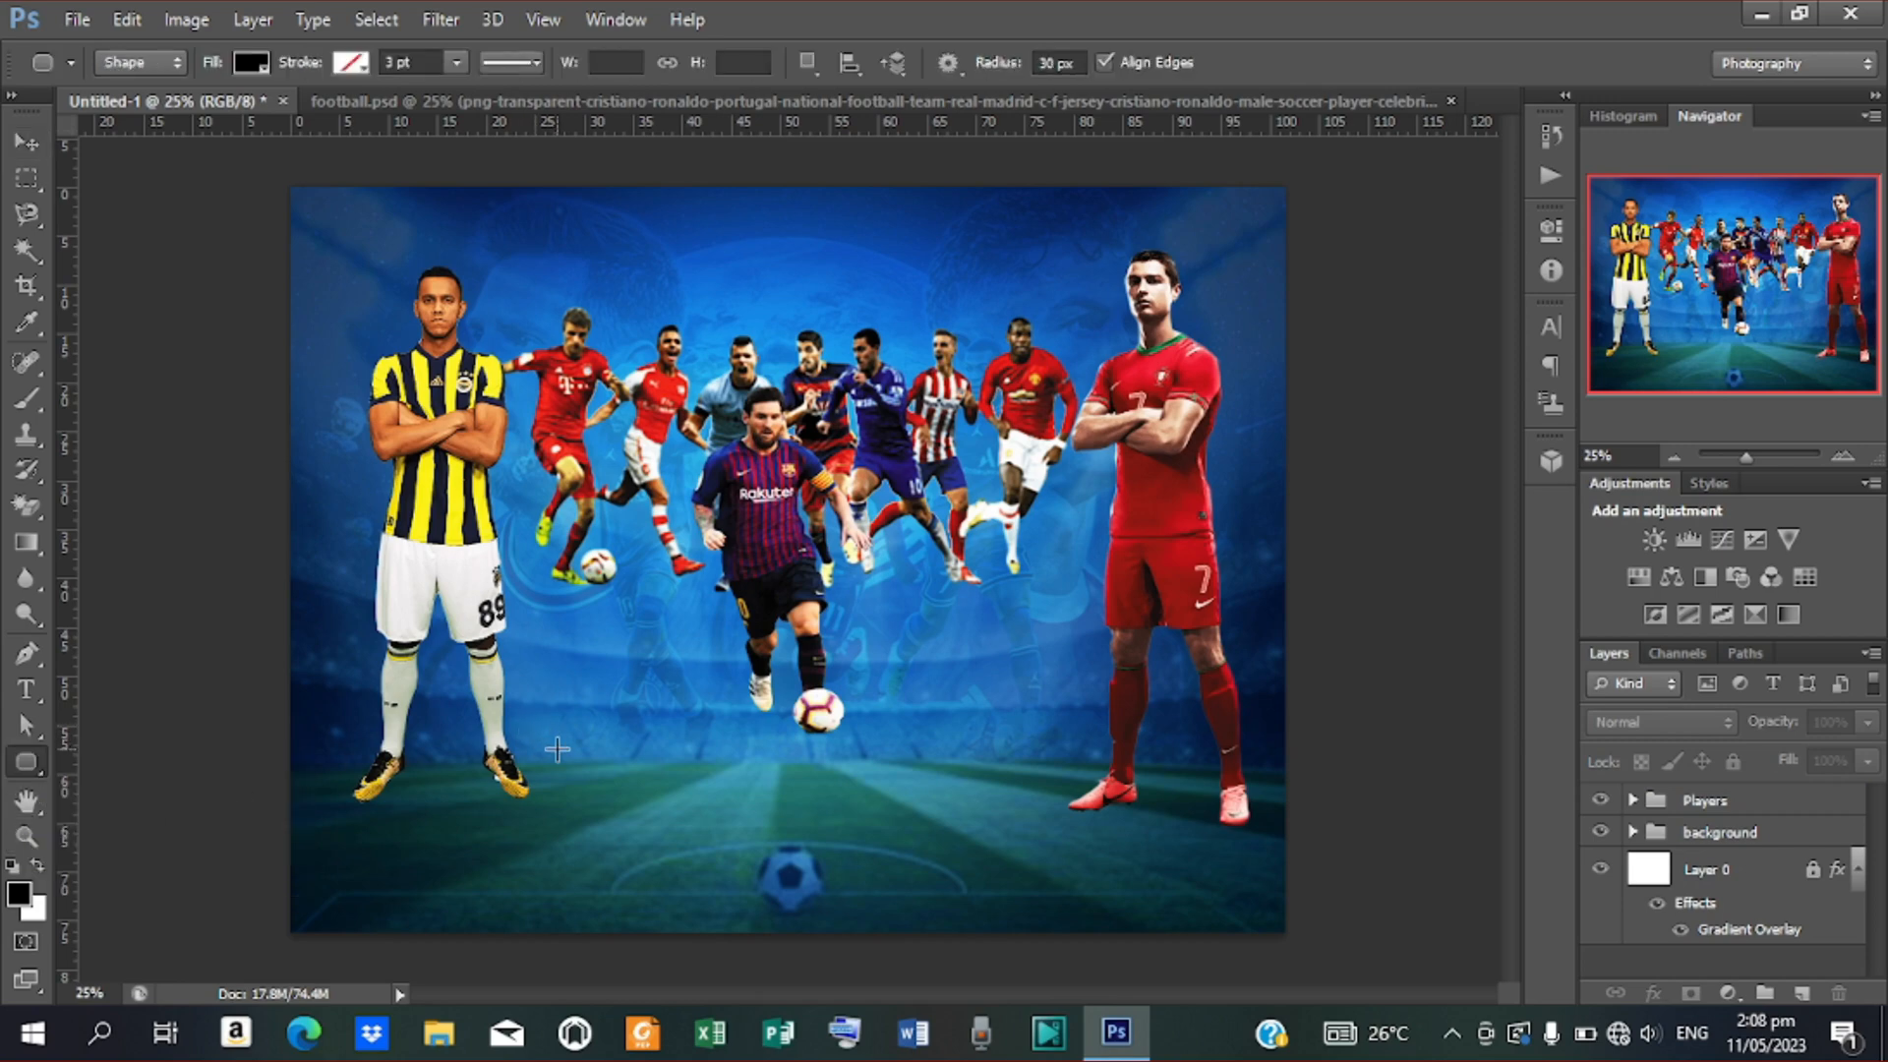
pyautogui.moveTo(554, 729); pyautogui.dragTo(696, 895)
pyautogui.press('v')
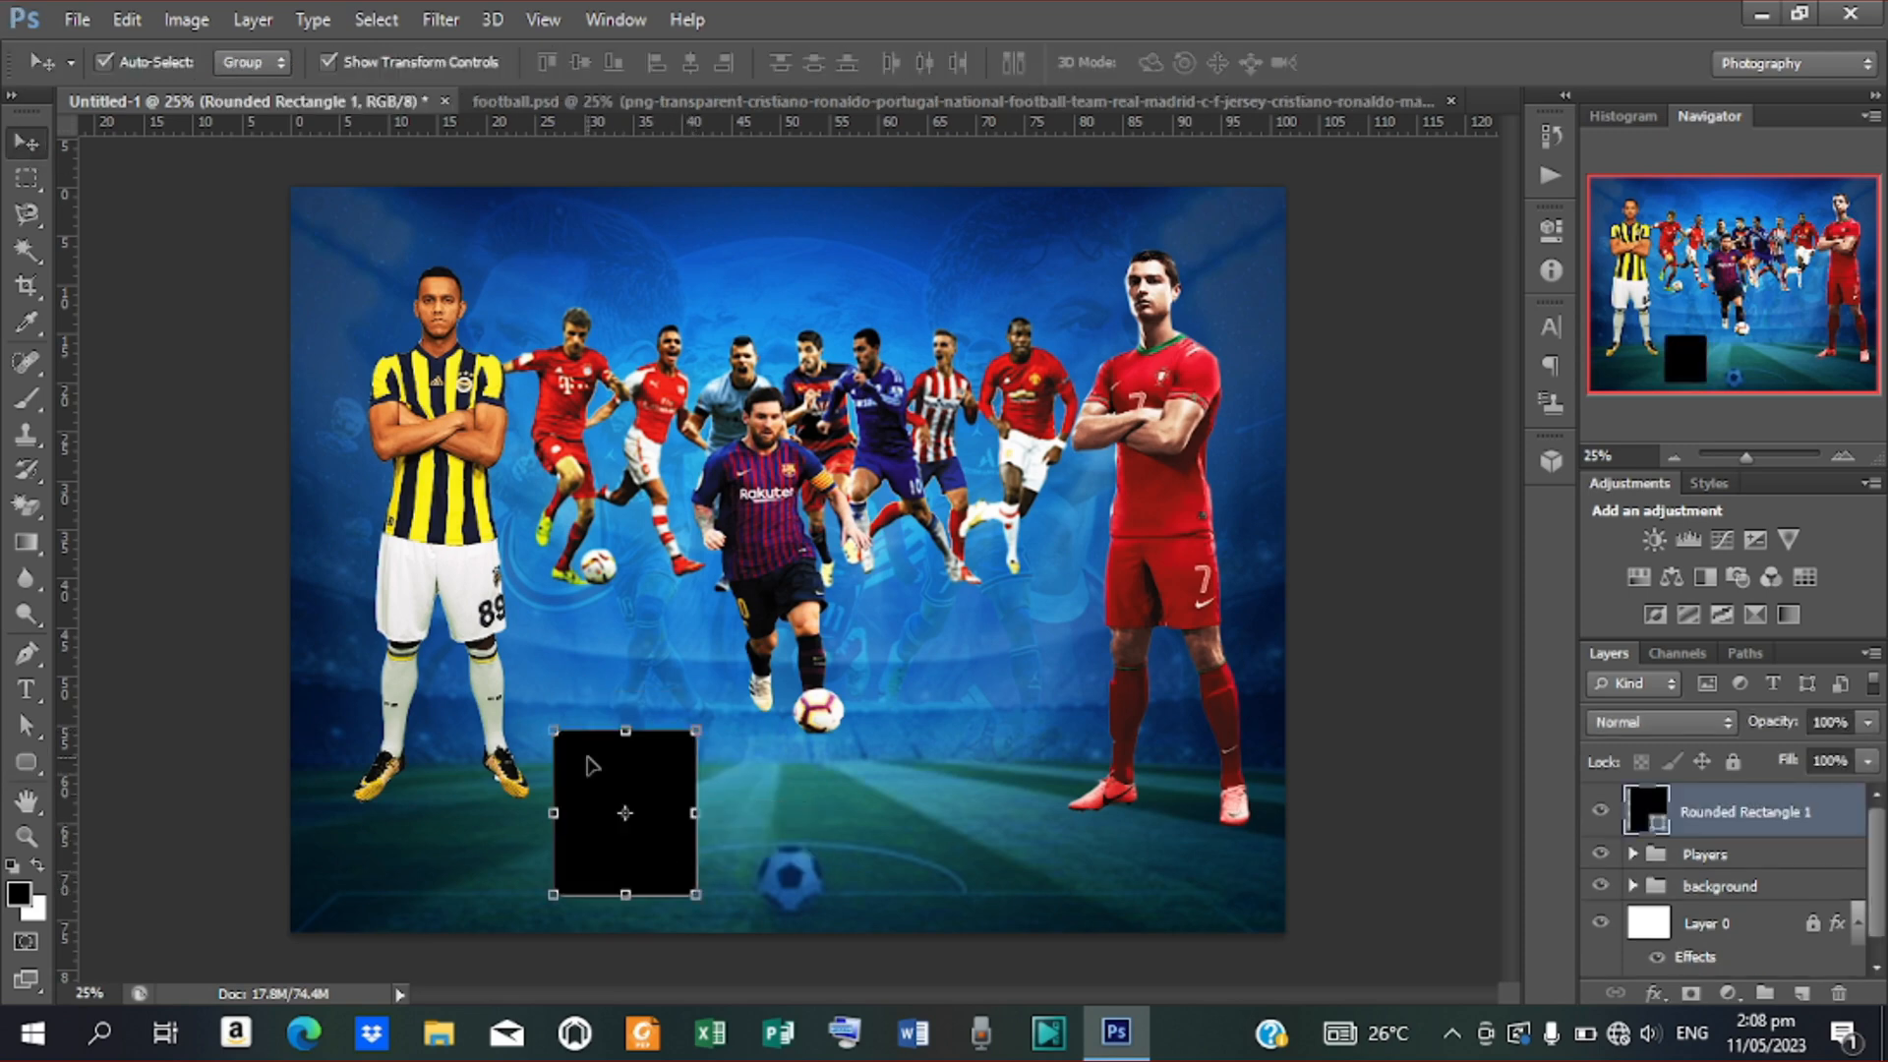
pyautogui.moveTo(606, 785)
pyautogui.mouseDown()
pyautogui.moveTo(602, 752)
pyautogui.moveTo(627, 742)
pyautogui.moveTo(607, 740)
pyautogui.moveTo(612, 760)
pyautogui.mouseUp()
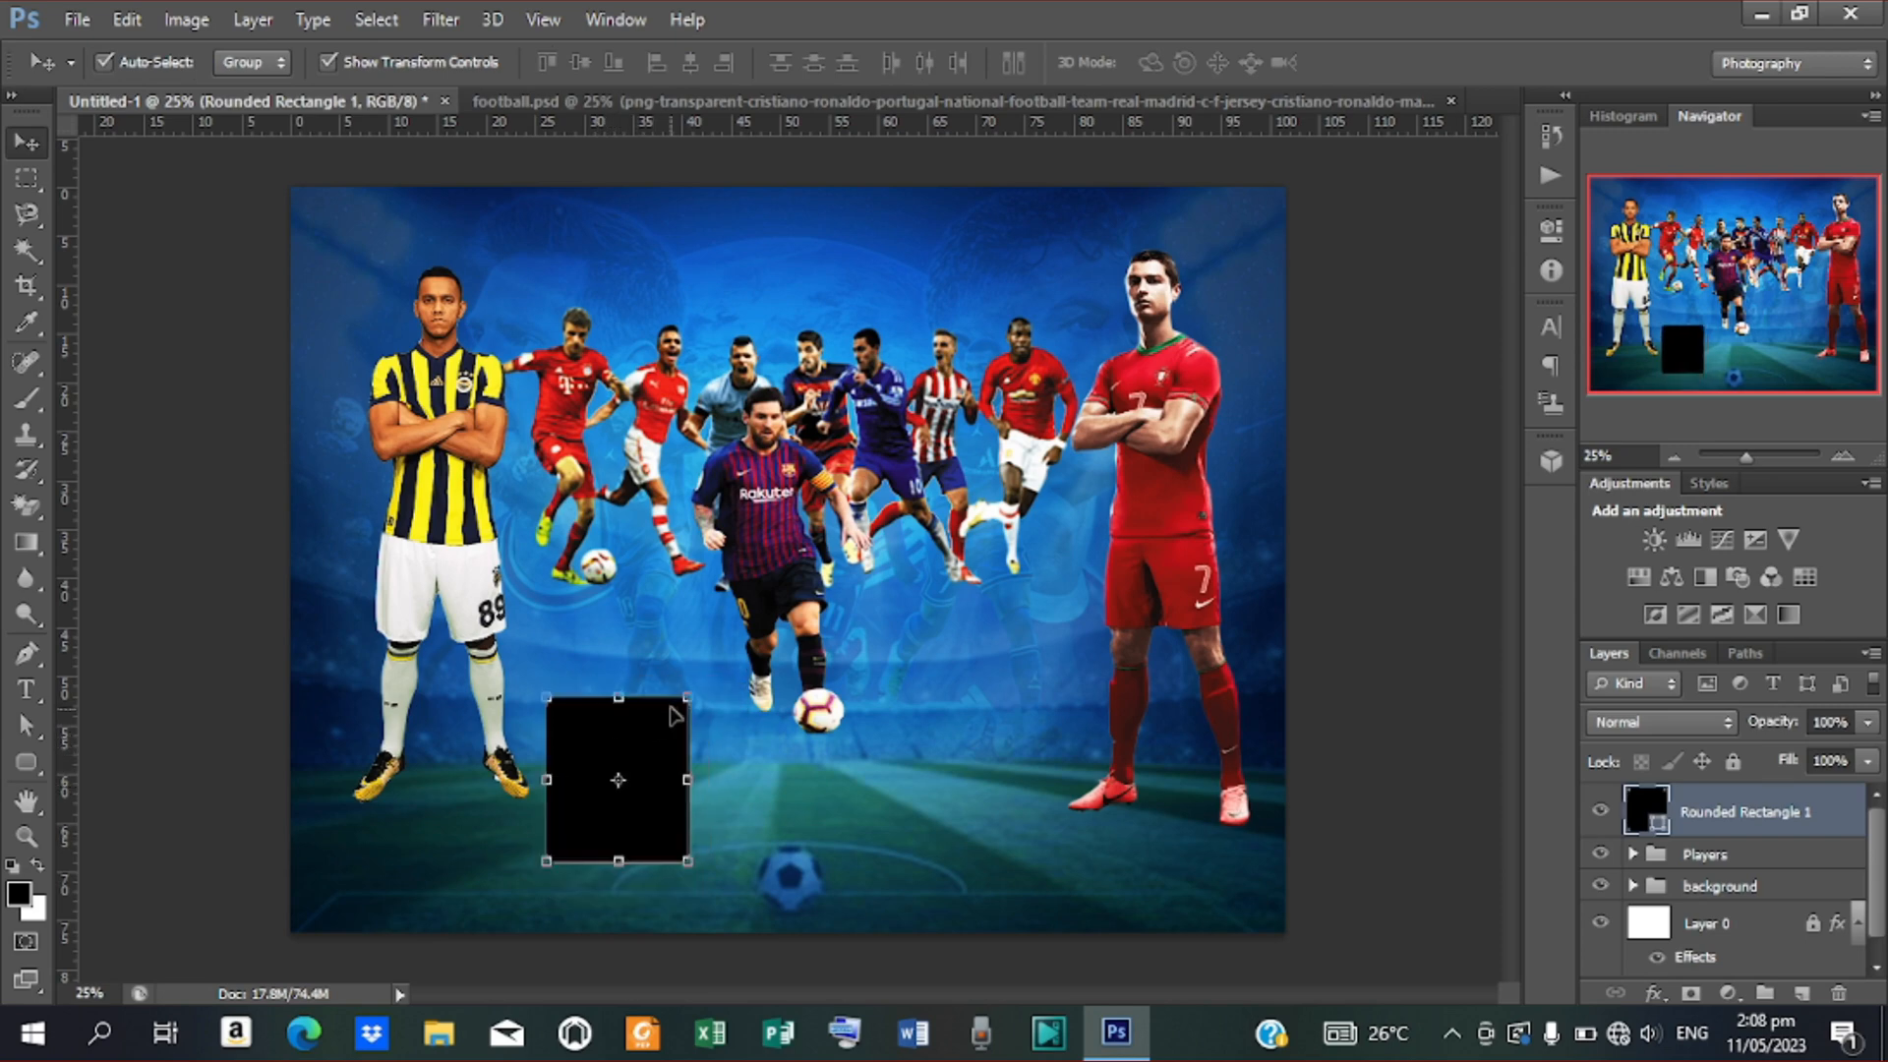
# Shrink the Players group to about 87.5%, raise it and nudge it slightly left
pyautogui.click(775, 590)
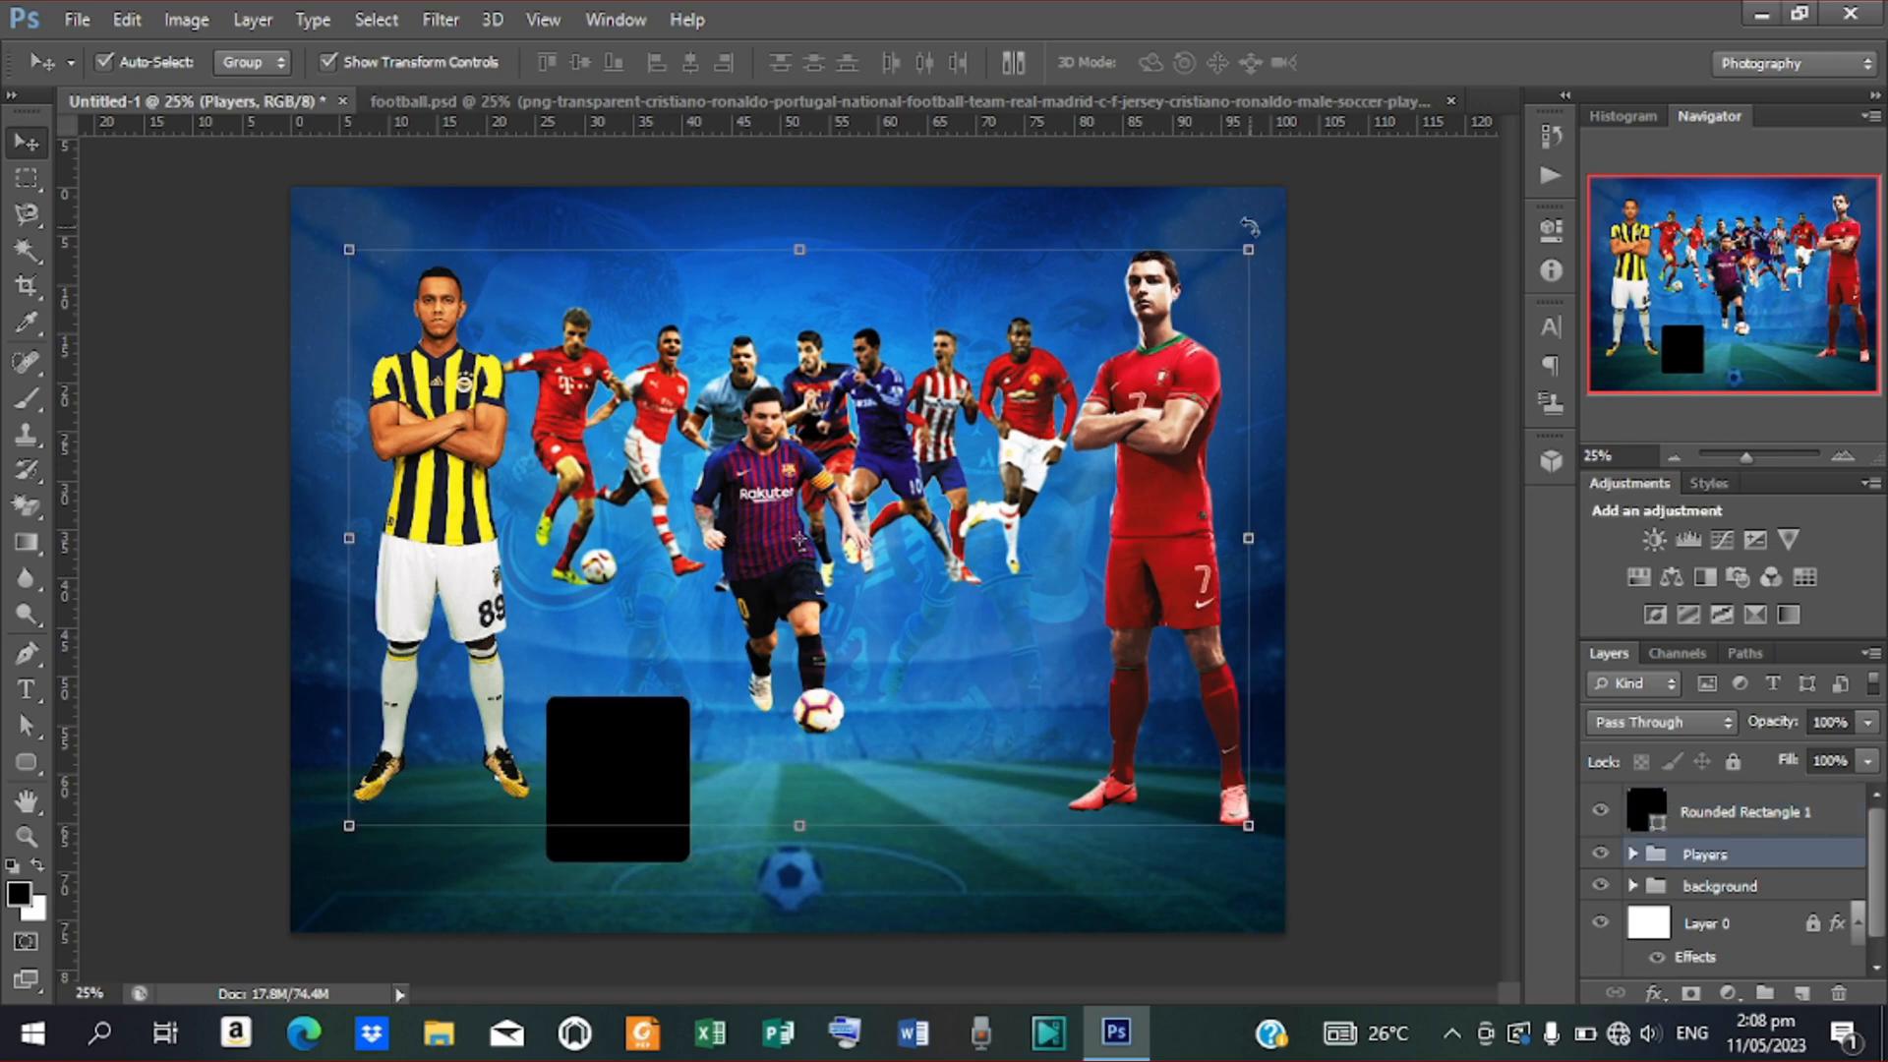
pyautogui.moveTo(1247, 250); pyautogui.dragTo(1192, 285)
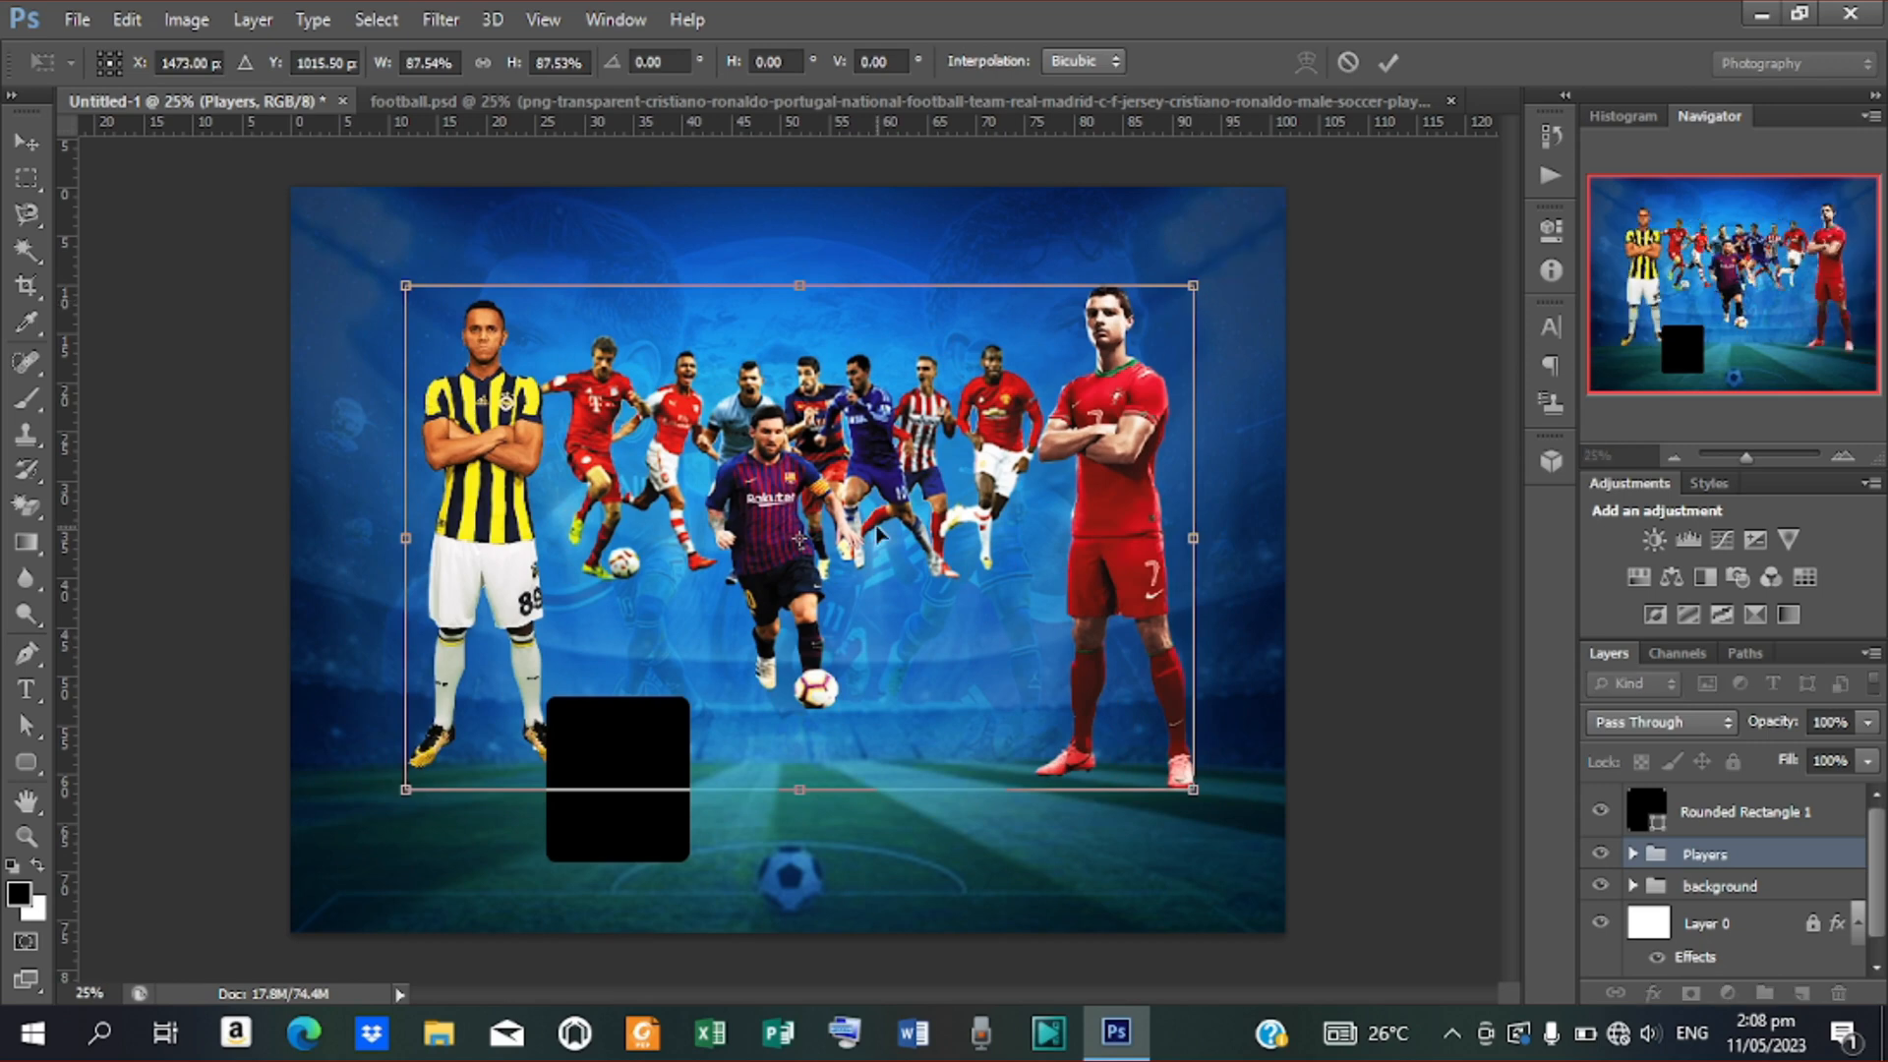
pyautogui.moveTo(800, 540); pyautogui.dragTo(801, 509)
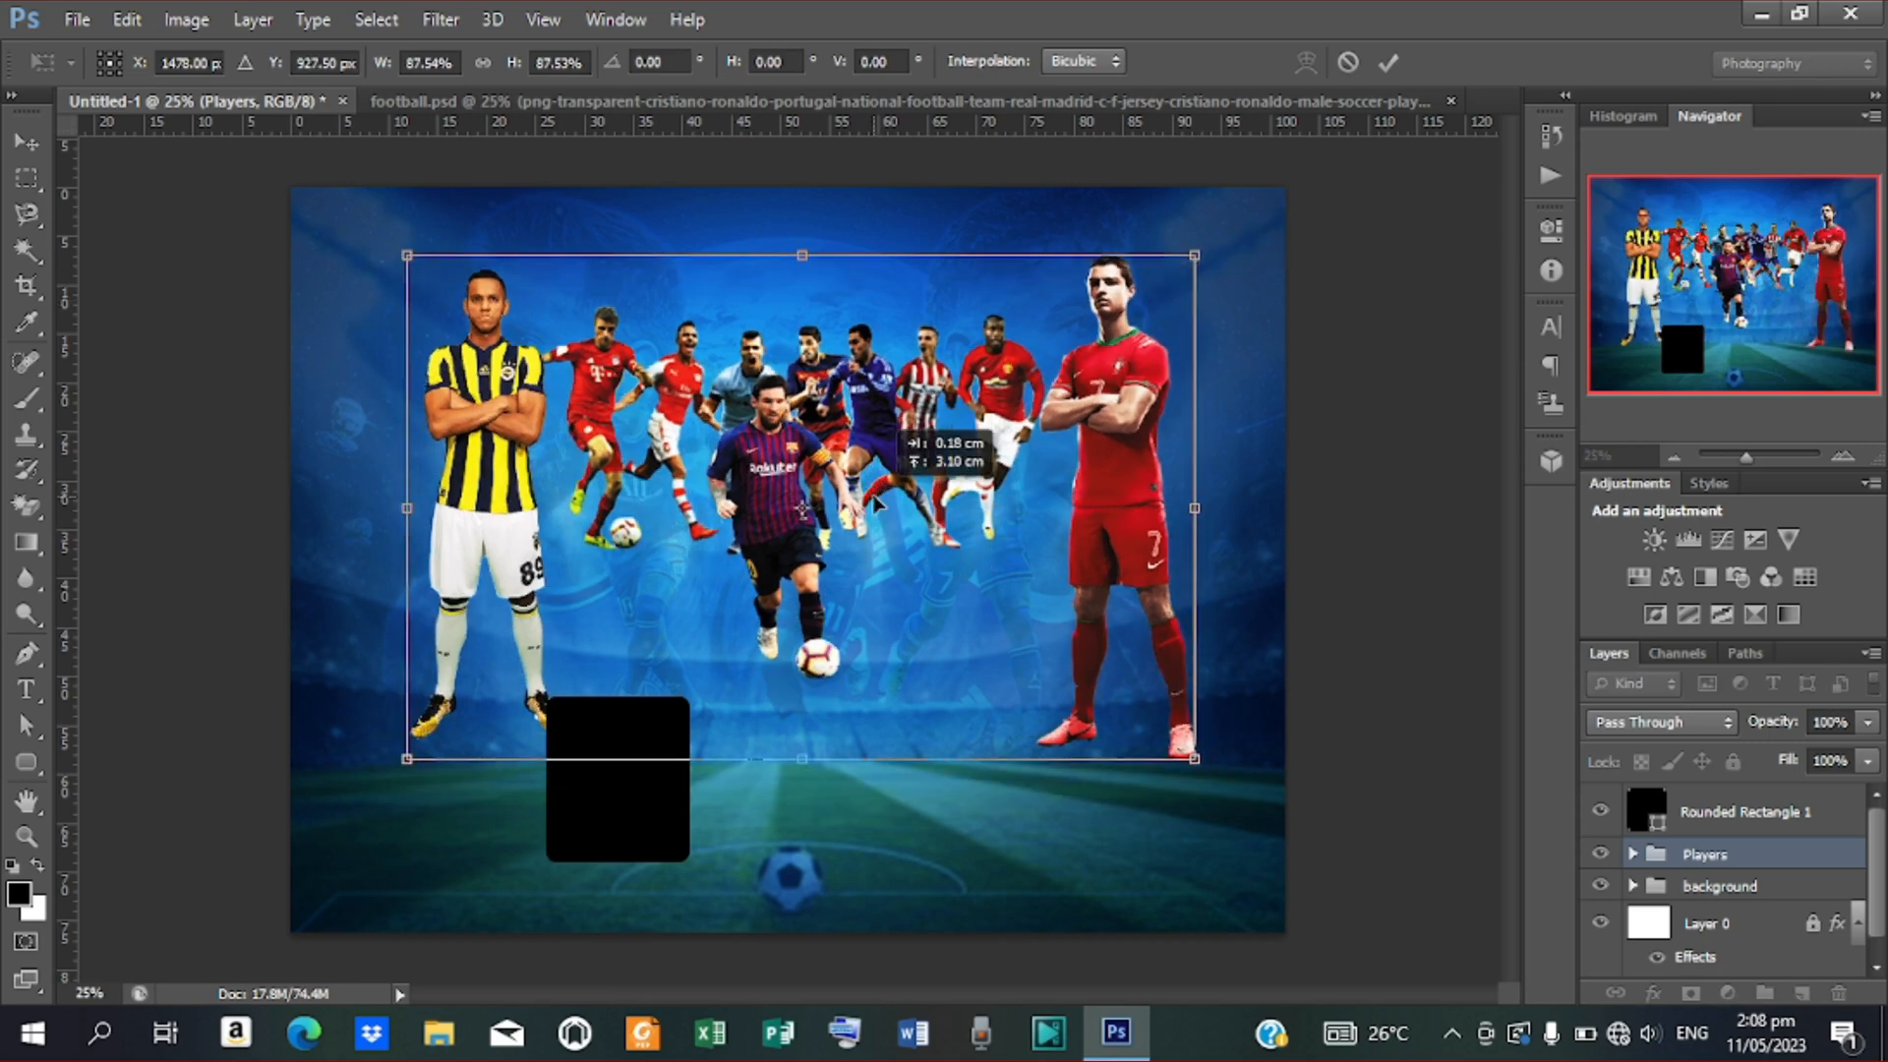
pyautogui.click(1387, 63)
pyautogui.press('Left')
pyautogui.press('Left')
pyautogui.press('Left')
pyautogui.press('Left')
pyautogui.press('Left')
pyautogui.press('Left')
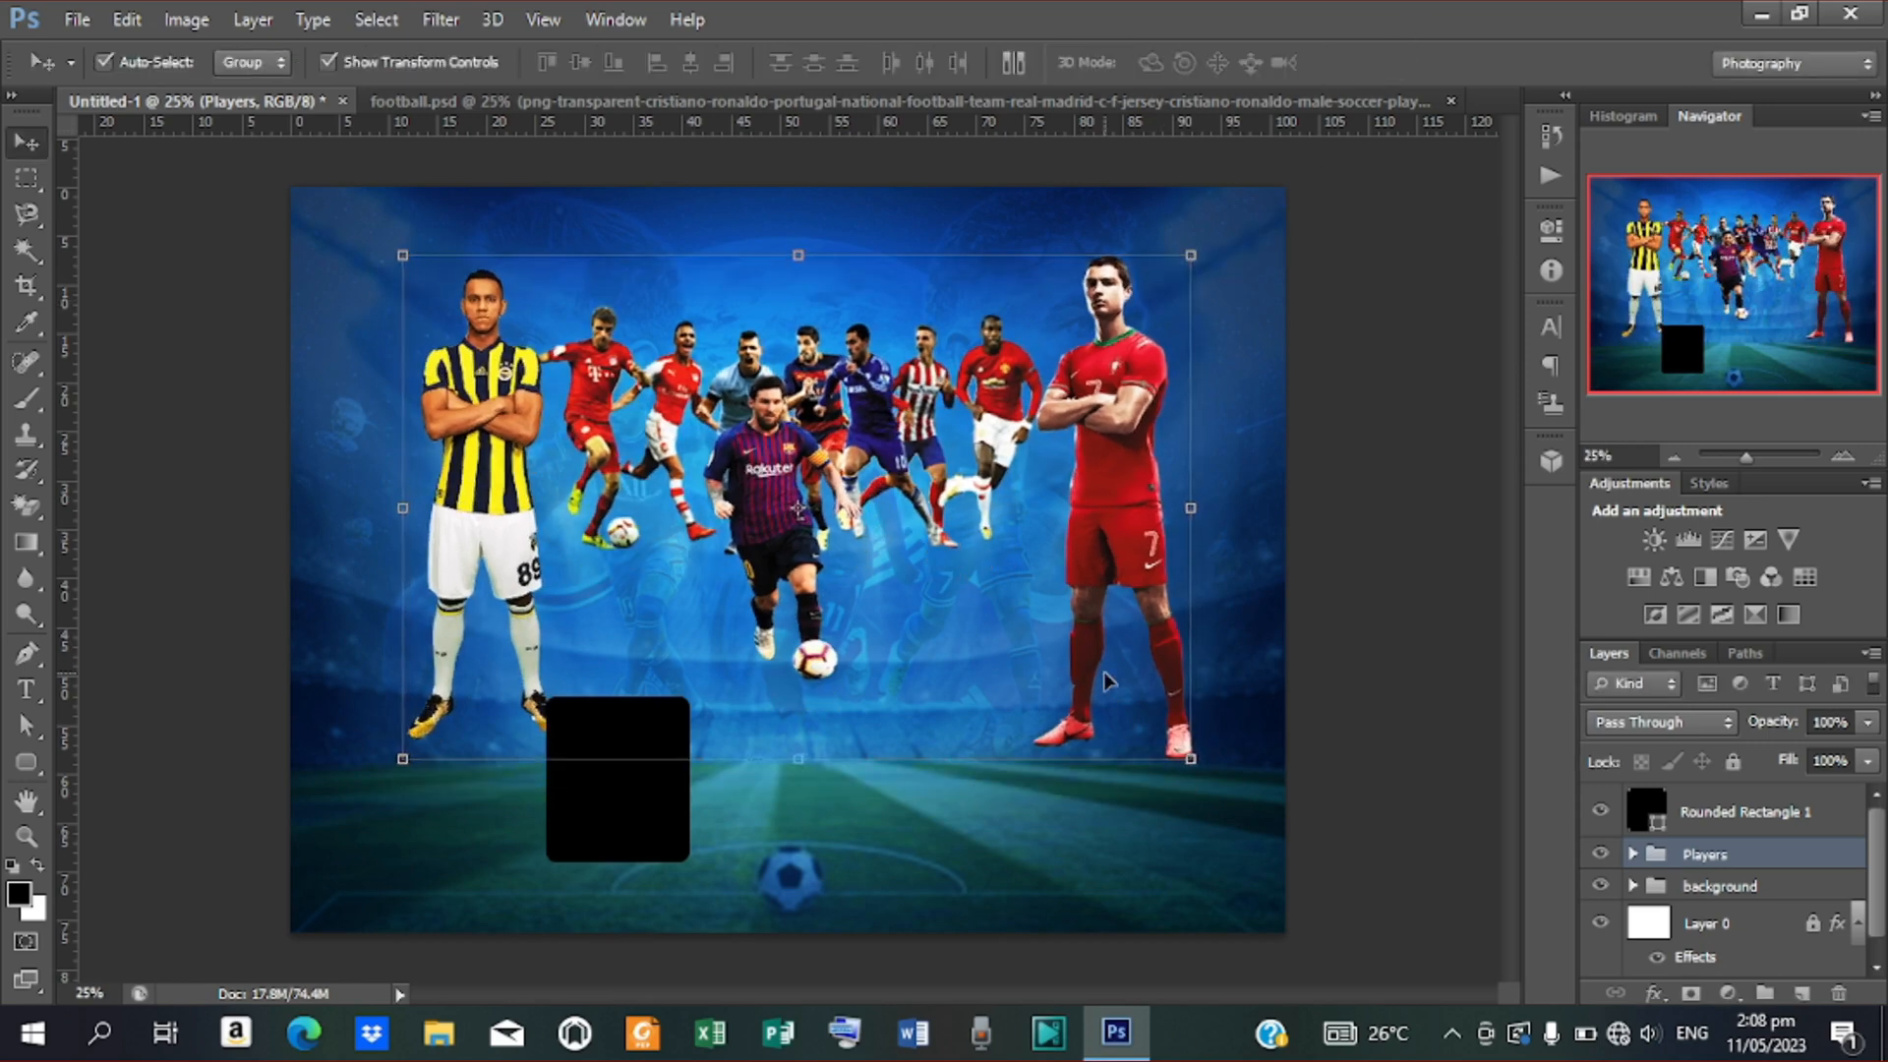
pyautogui.press('Left')
pyautogui.press('Left')
pyautogui.press('Left')
pyautogui.click(624, 826)
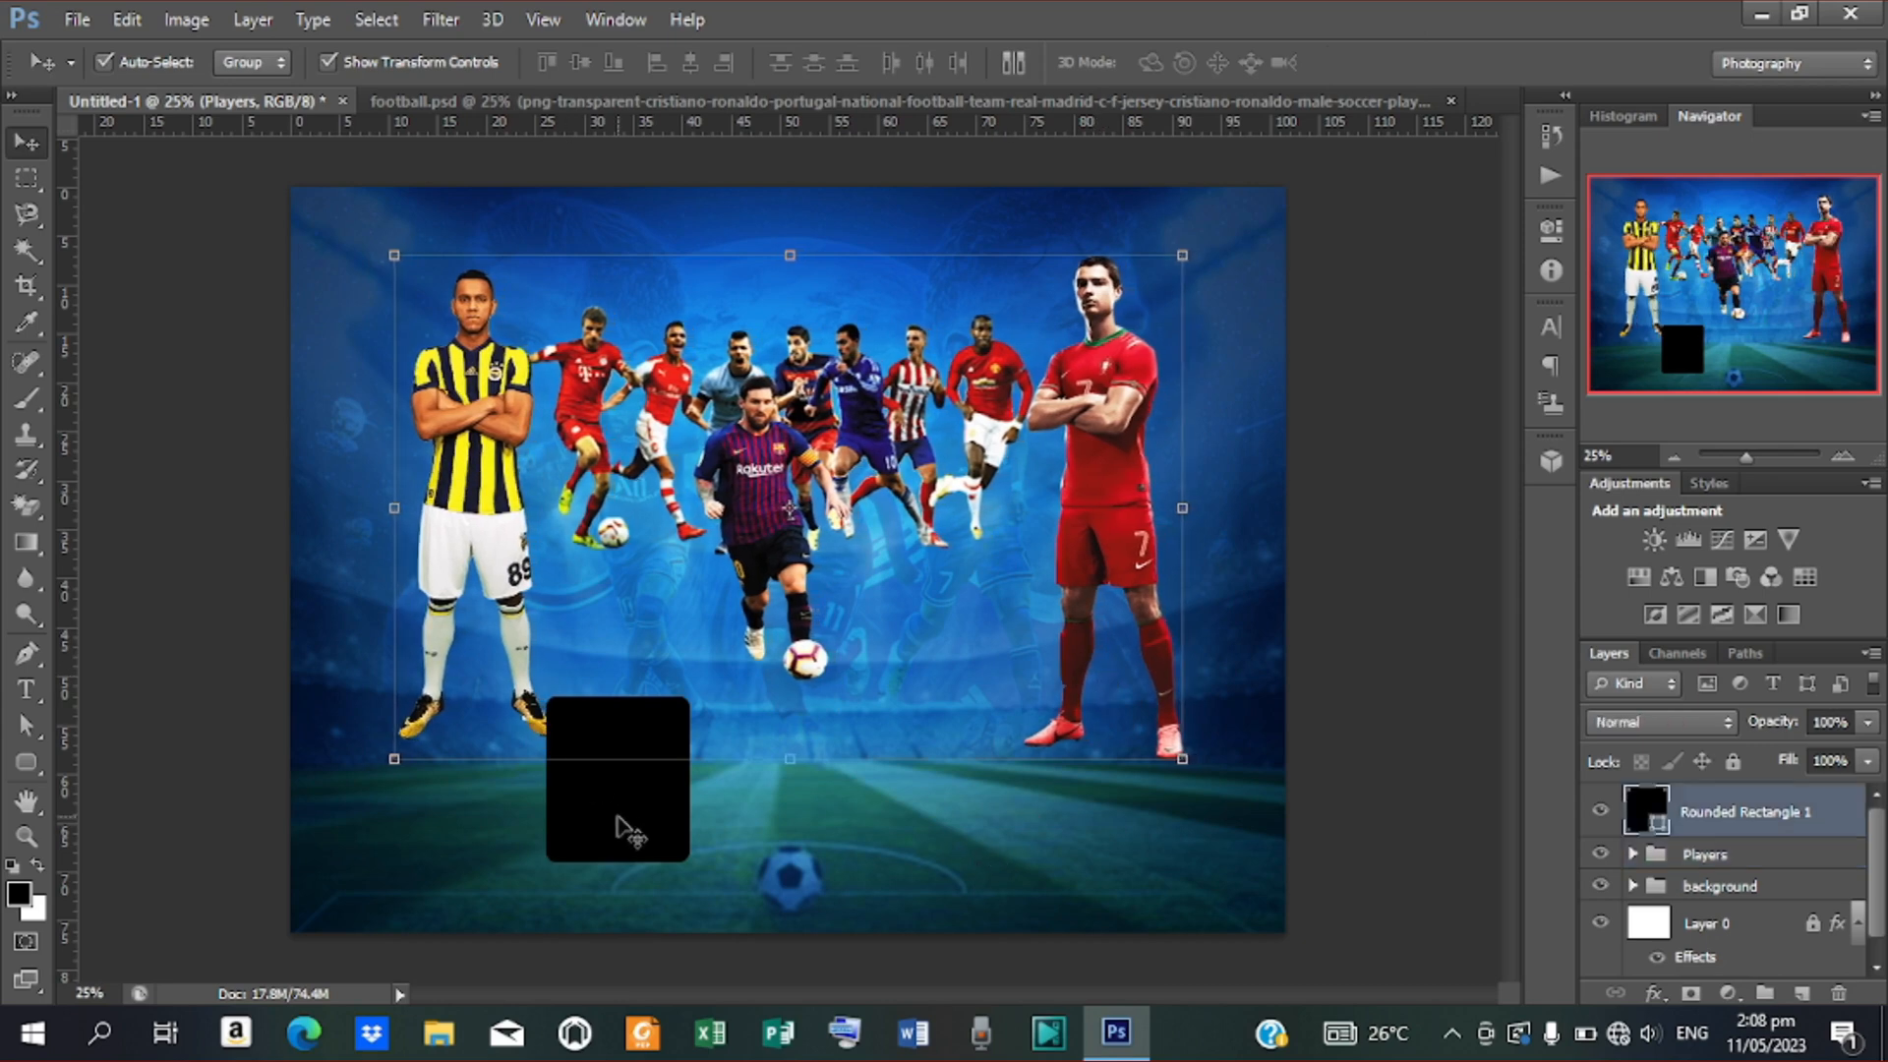
# Fine-tune the black box's position, duplicate it, and set the copy right beside it
pyautogui.moveTo(661, 812); pyautogui.dragTo(675, 806)
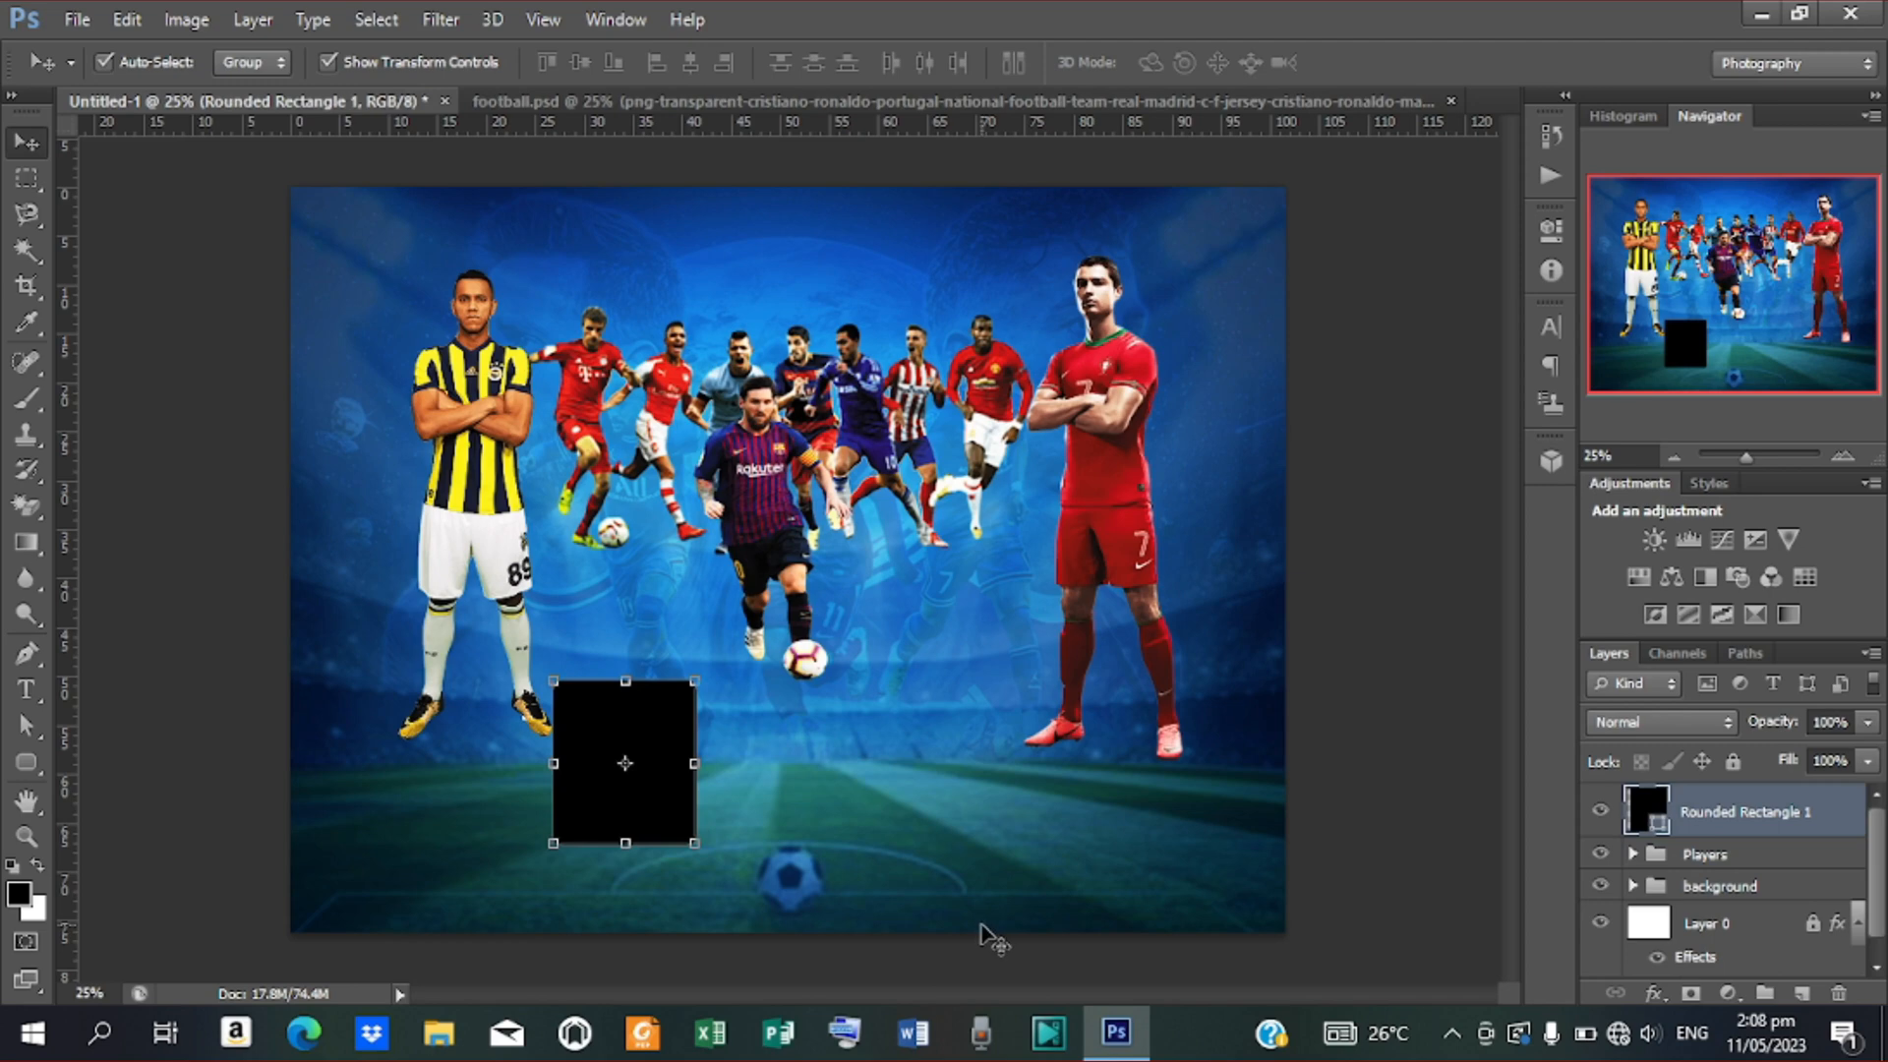
pyautogui.hotkey('shift', 'Up')
pyautogui.hotkey('shift', 'Up')
pyautogui.hotkey('shift', 'Down')
pyautogui.hotkey('shift', 'Down')
pyautogui.hotkey('shift', 'Down')
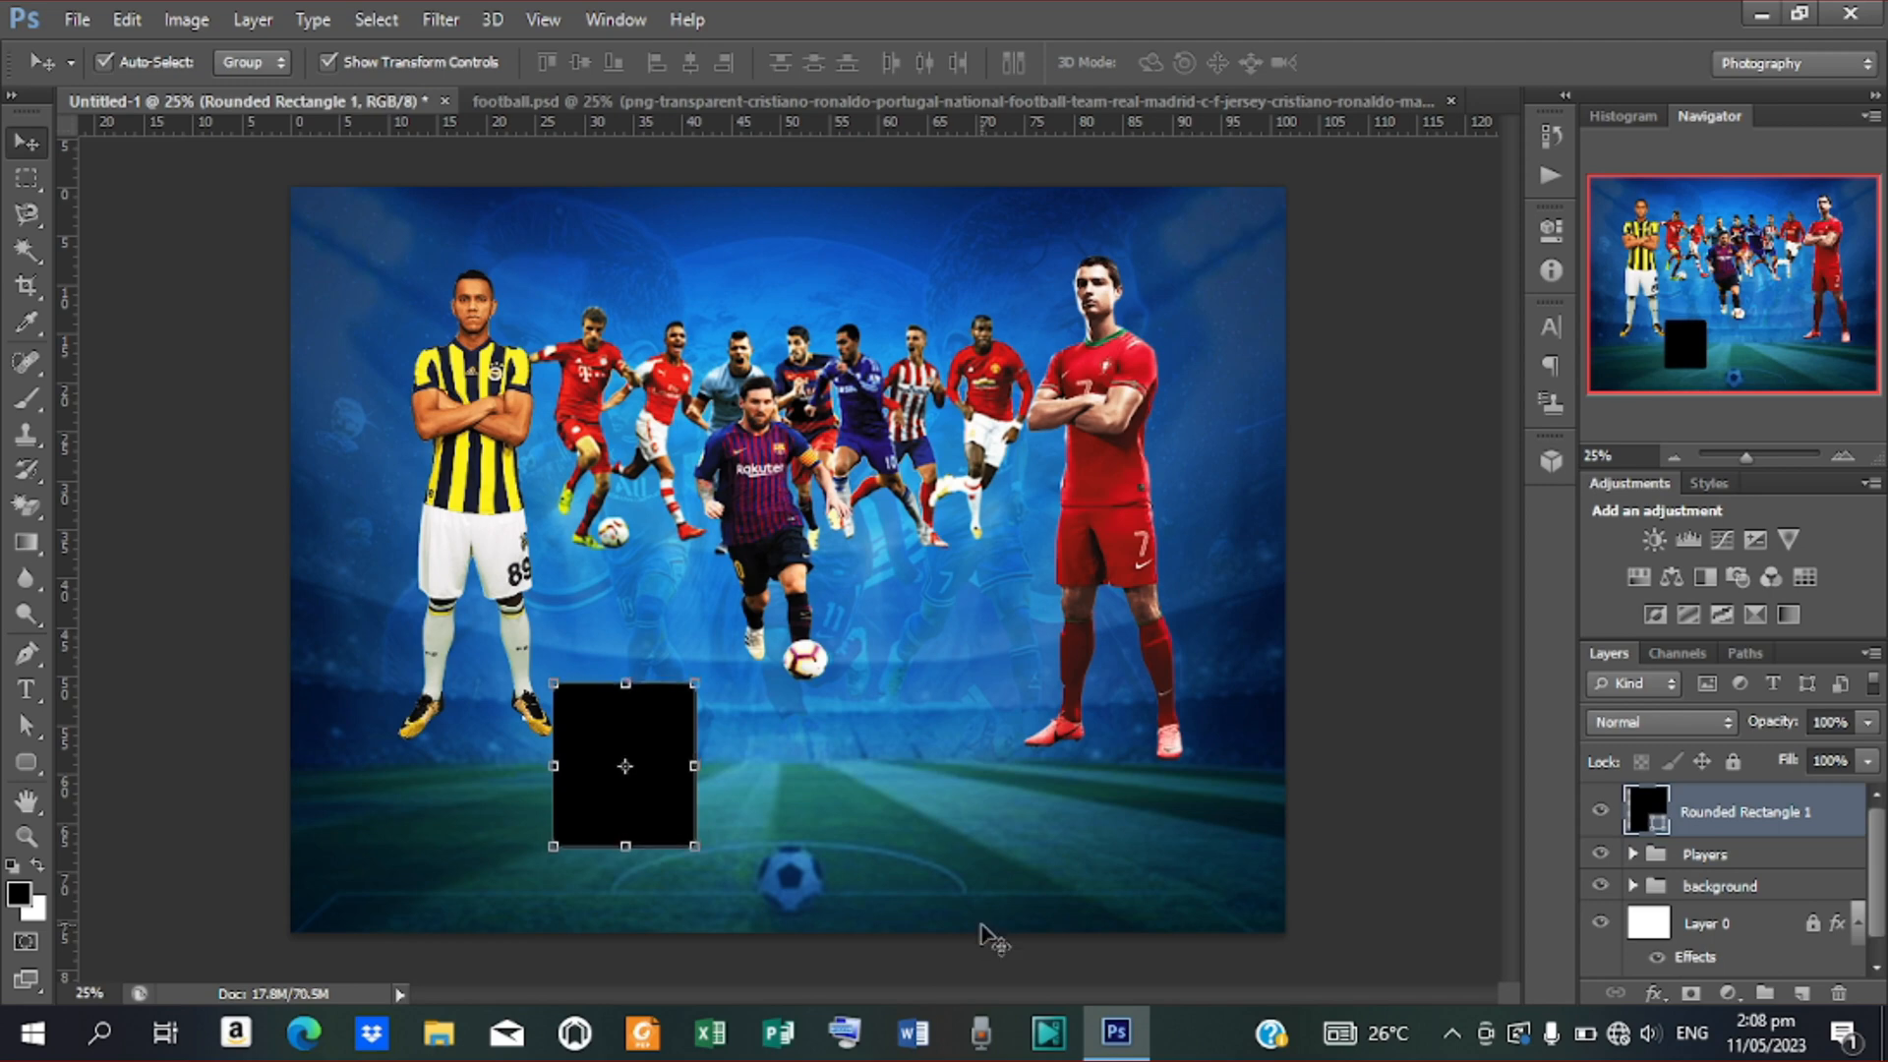
pyautogui.hotkey('ctrl', 'j')
pyautogui.hotkey('shift', 'Right')
pyautogui.hotkey('shift', 'Right')
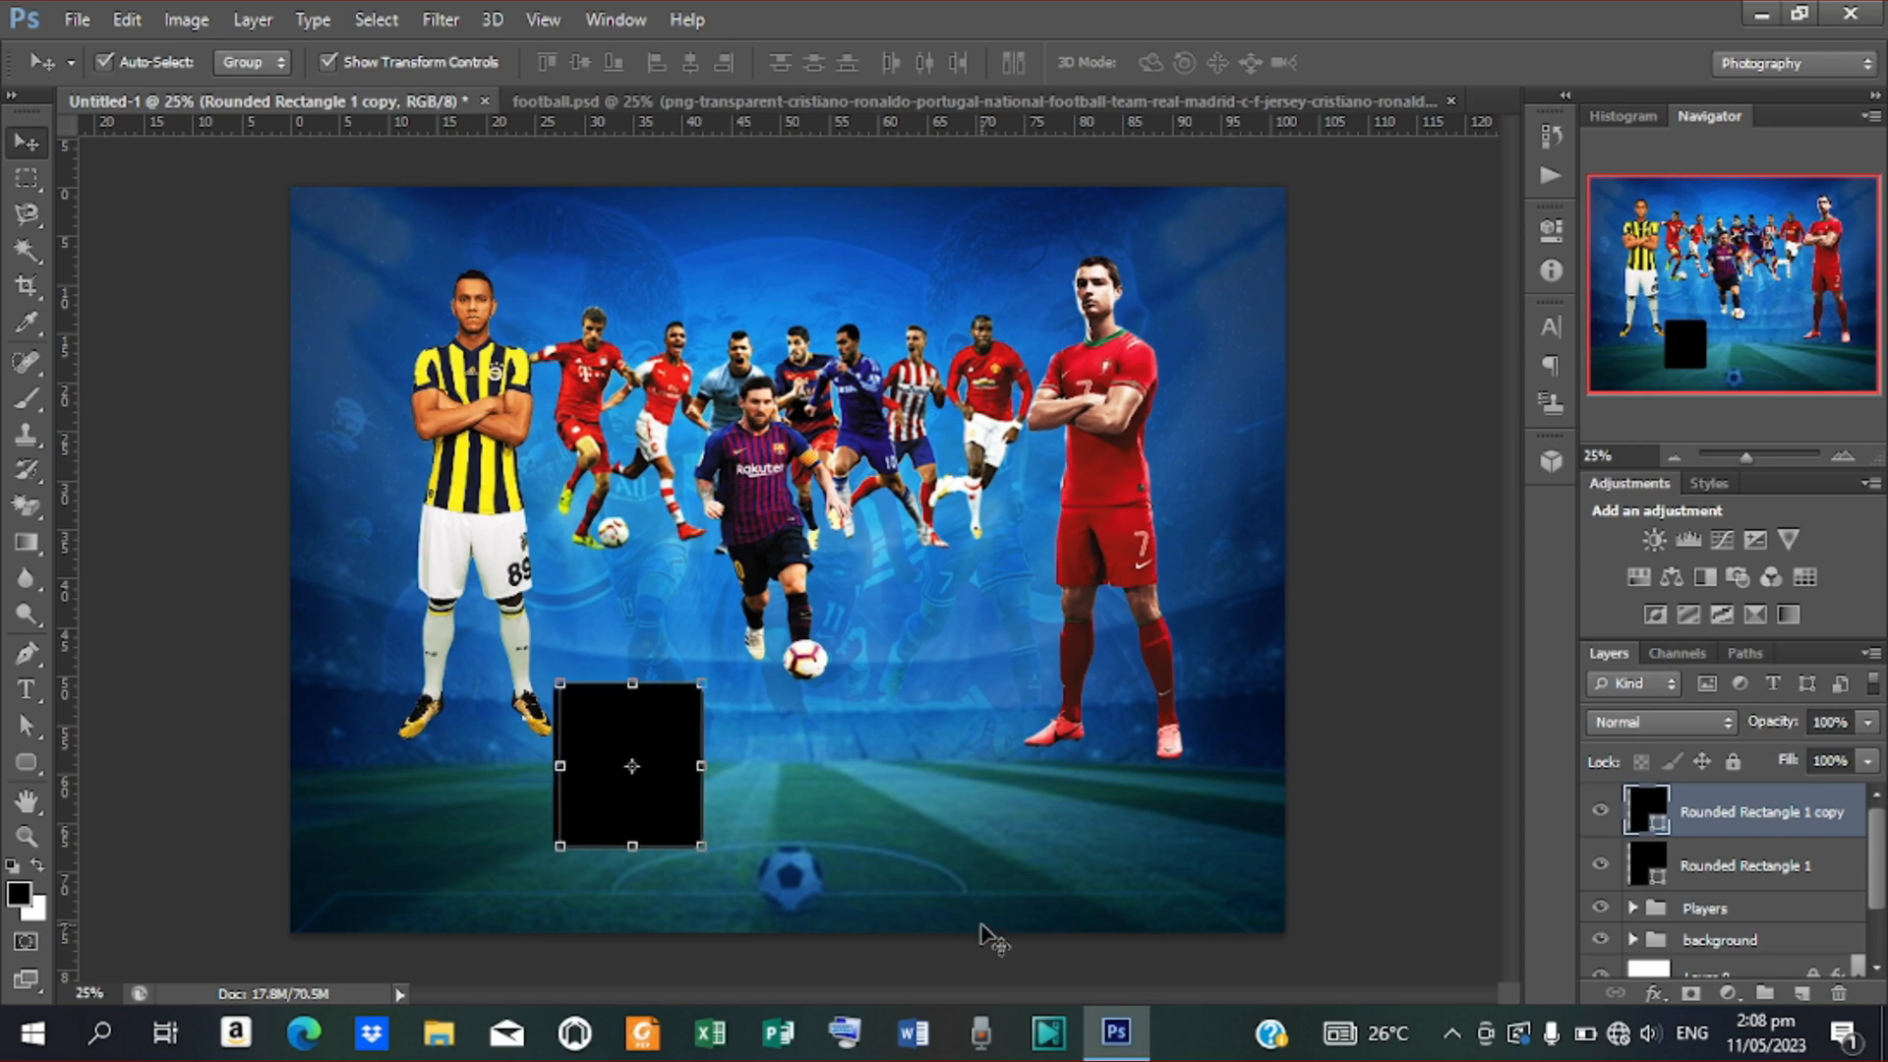
pyautogui.hotkey('shift', 'Right')
pyautogui.hotkey('shift', 'Right')
pyautogui.hotkey('shift', 'Right')
pyautogui.hotkey('shift', 'Right')
pyautogui.hotkey('shift', 'Right')
pyautogui.hotkey('shift', 'Right')
pyautogui.hotkey('shift', 'Right')
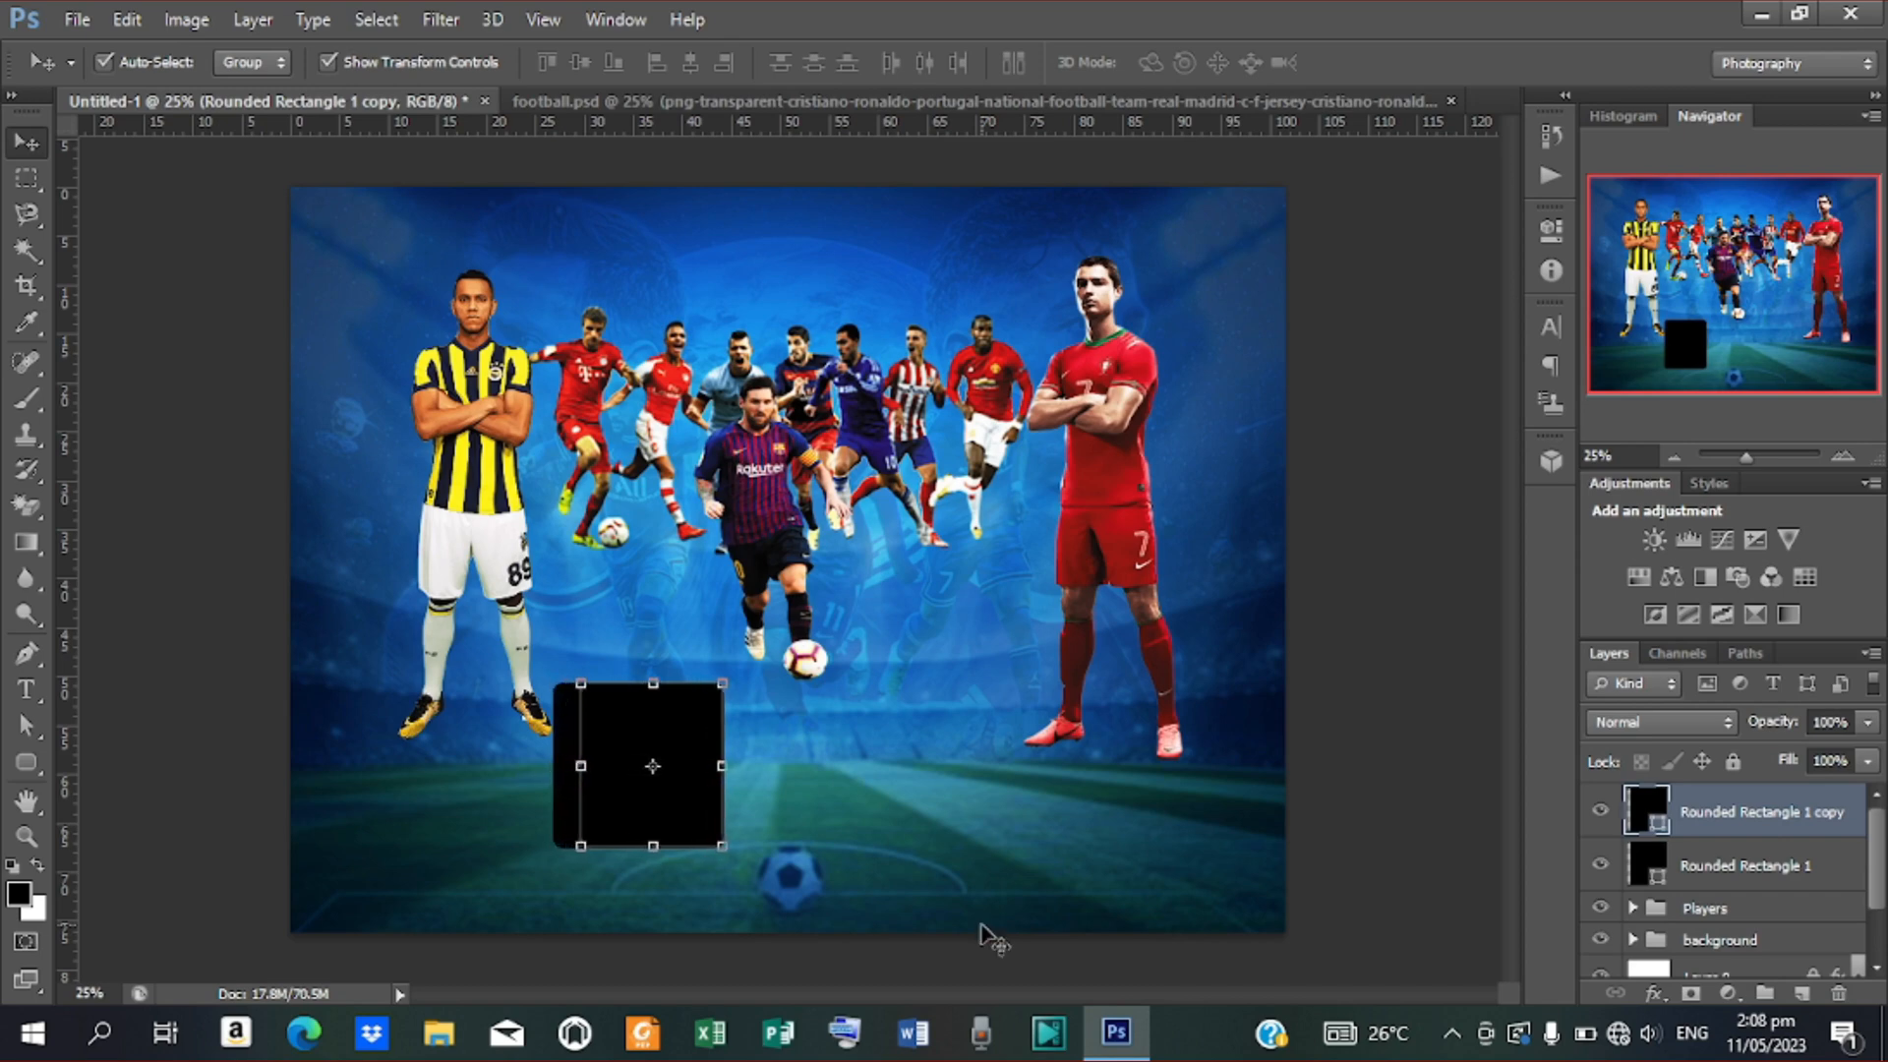
pyautogui.moveTo(661, 710); pyautogui.dragTo(810, 717)
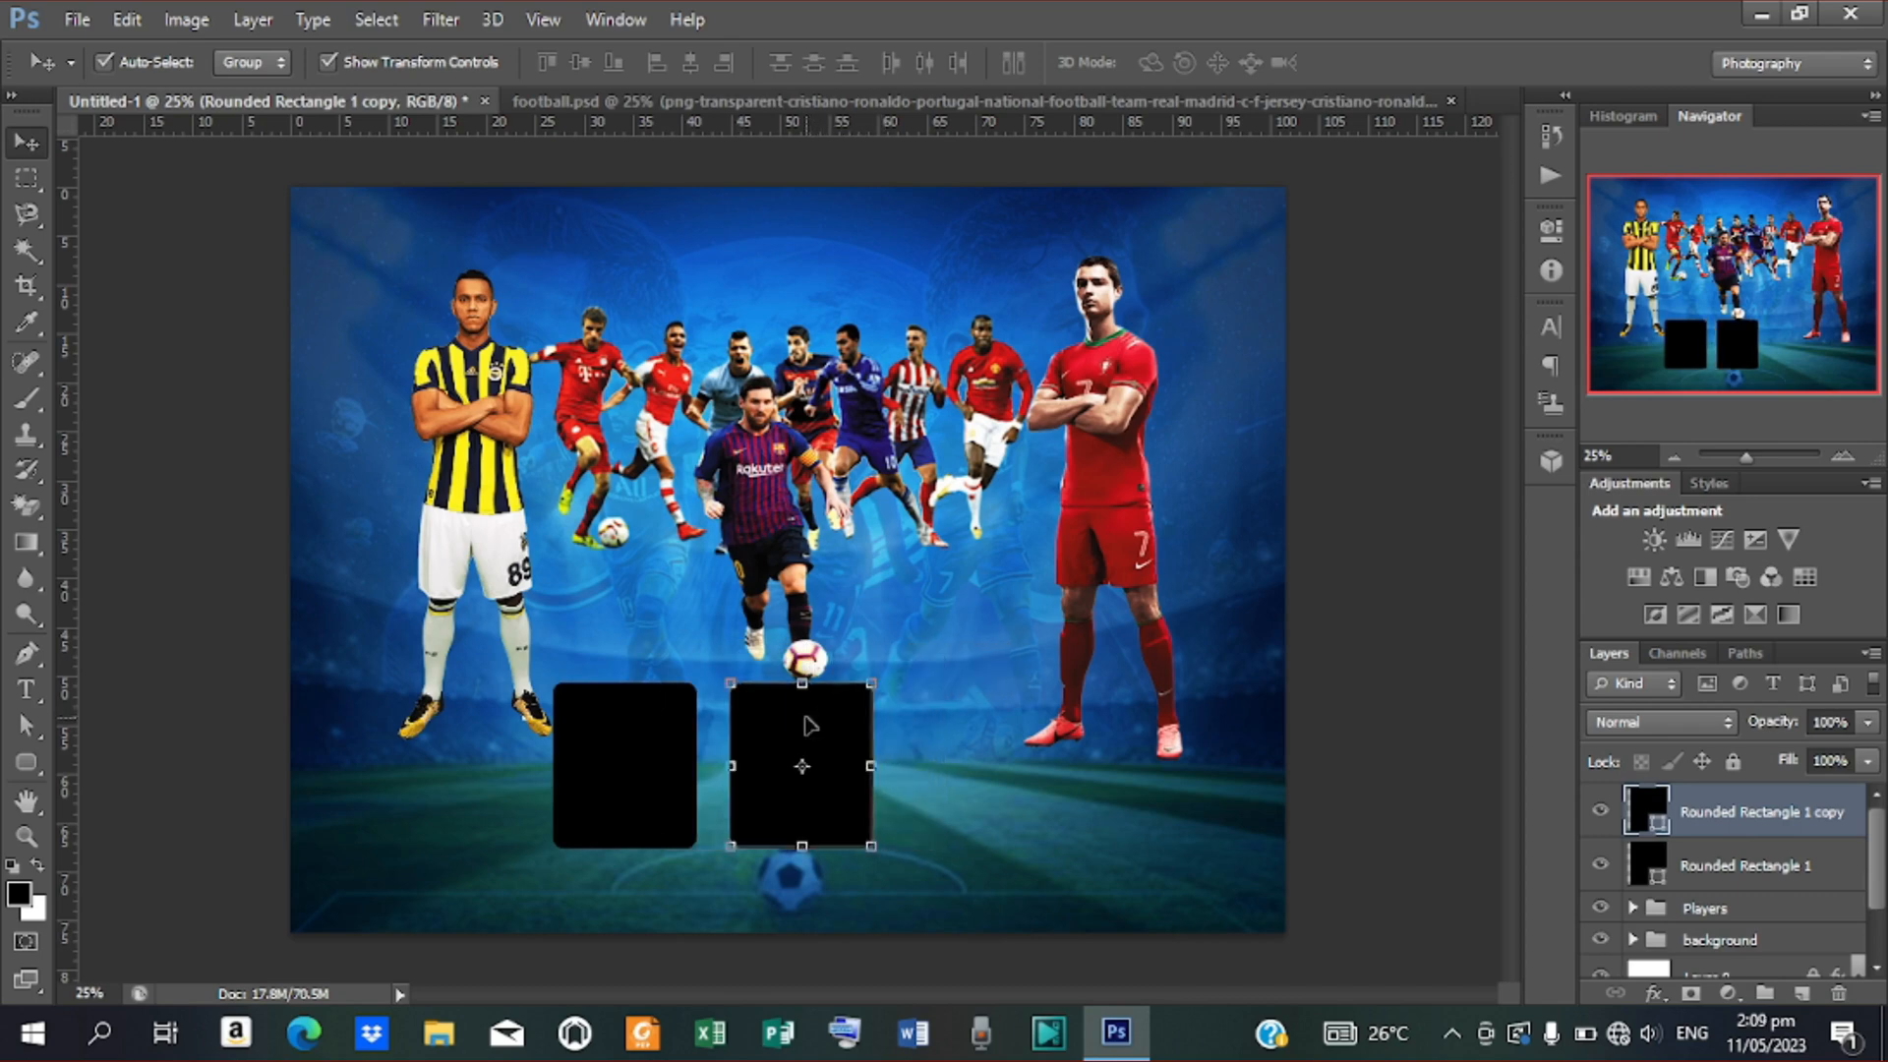
pyautogui.hotkey('shift', 'Left')
pyautogui.hotkey('shift', 'Left')
pyautogui.hotkey('shift', 'Left')
pyautogui.hotkey('shift', 'Left')
pyautogui.hotkey('shift', 'Left')
pyautogui.hotkey('shift', 'Left')
pyautogui.hotkey('shift', 'Left')
pyautogui.hotkey('shift', 'Left')
pyautogui.hotkey('shift', 'Left')
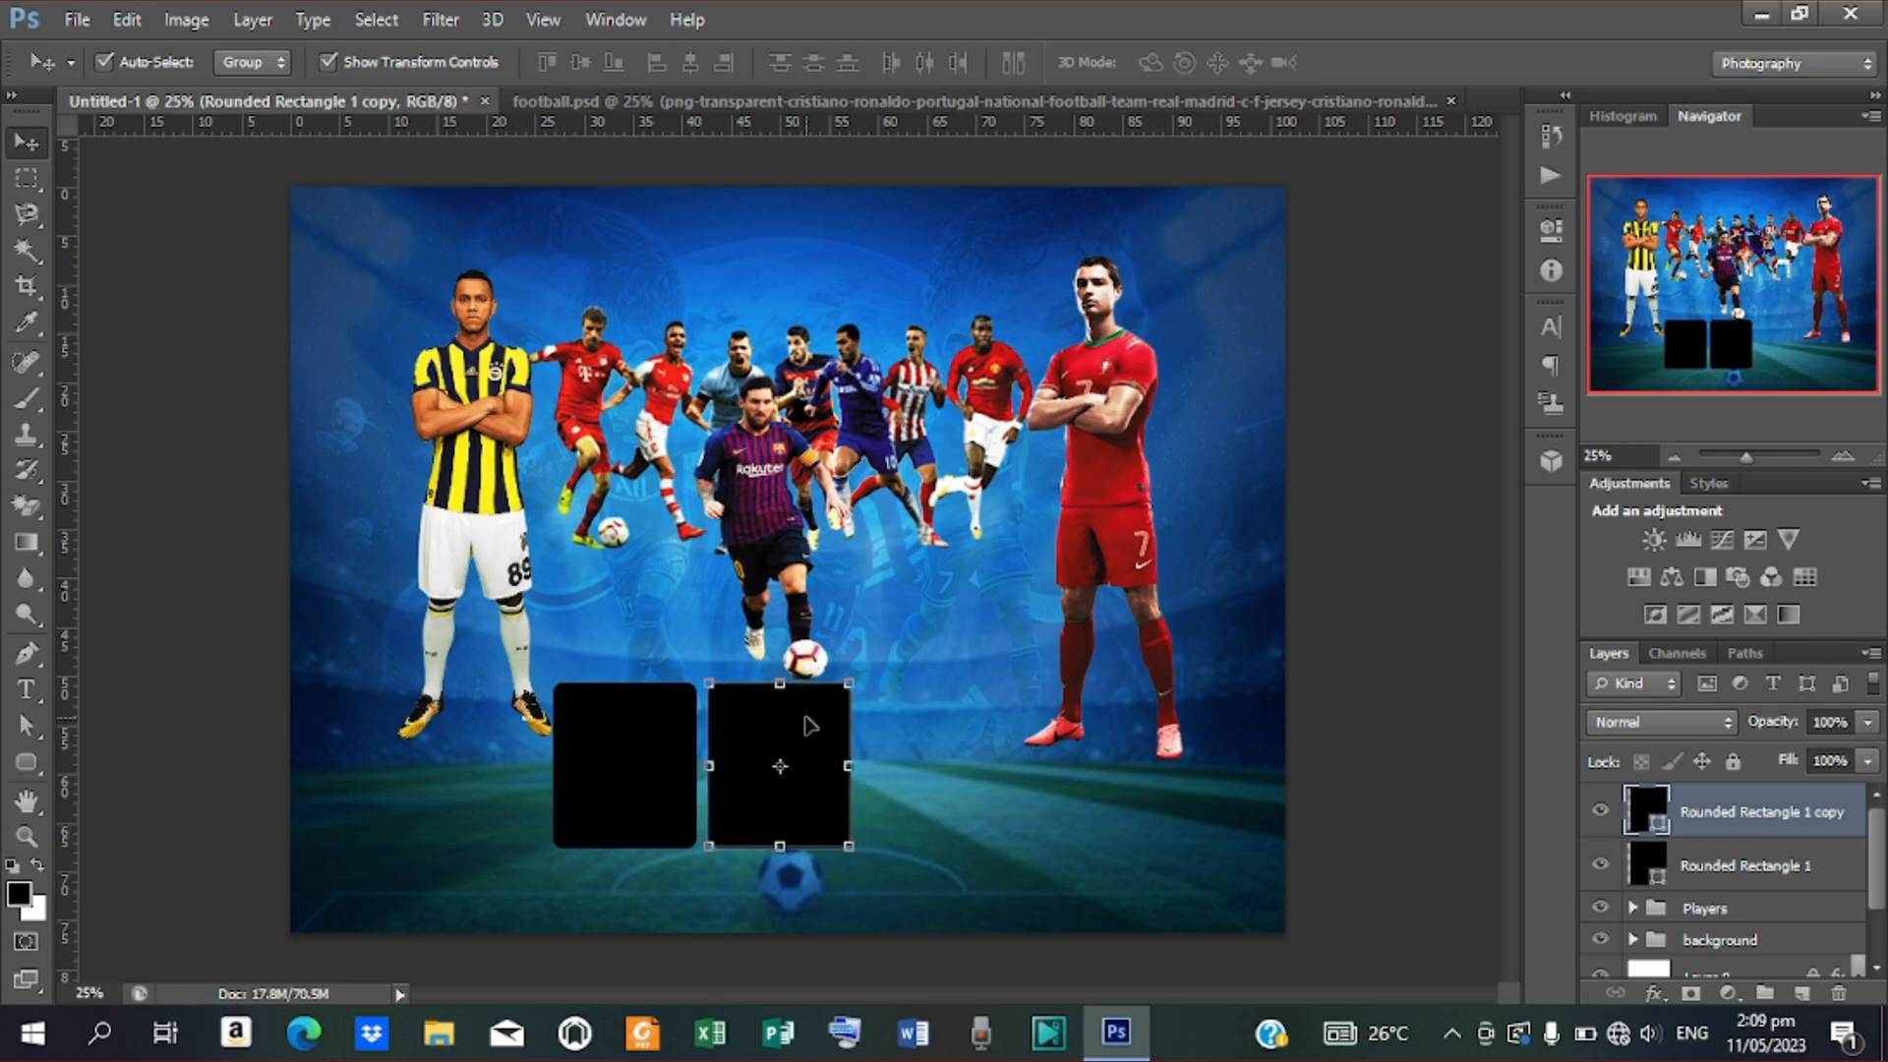
# Duplicate both boxes and space the new pair to their right, then select all four
pyautogui.keyDown('shift'); pyautogui.click(1790, 881); pyautogui.keyUp('shift')
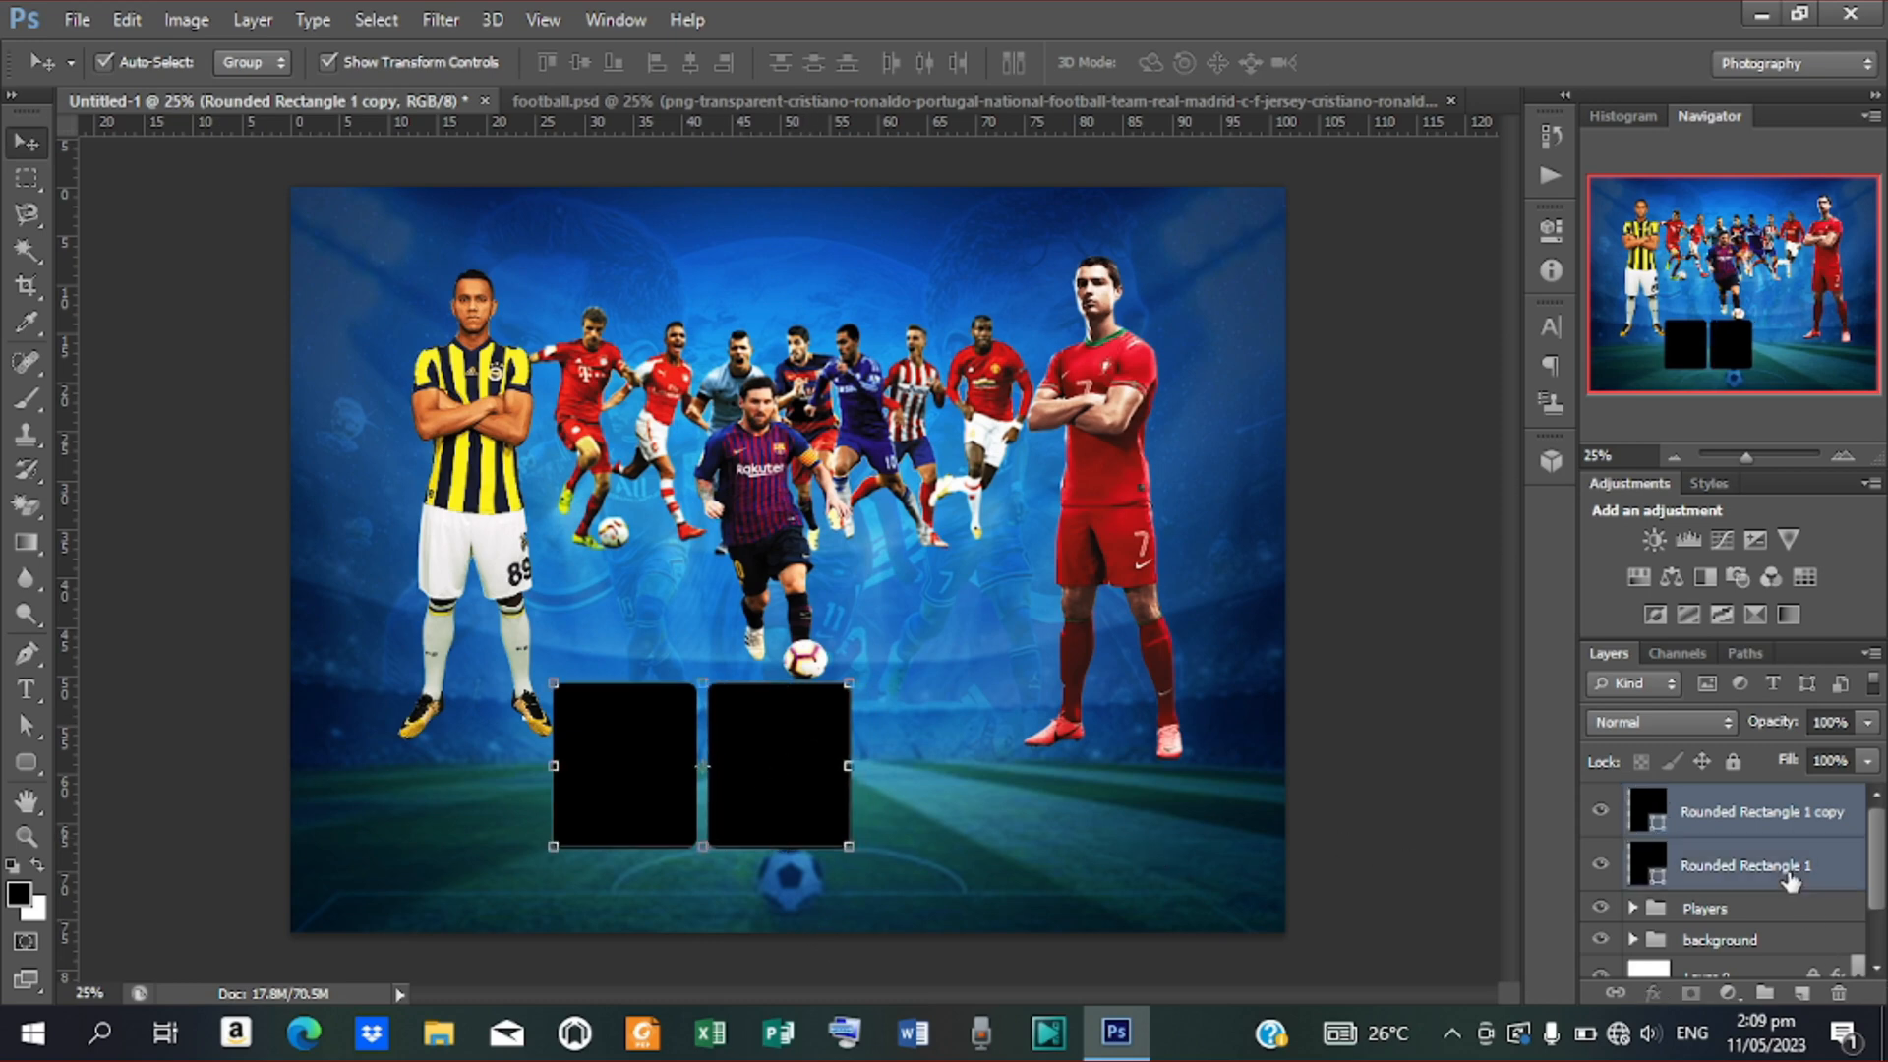
pyautogui.hotkey('ctrl', 'j')
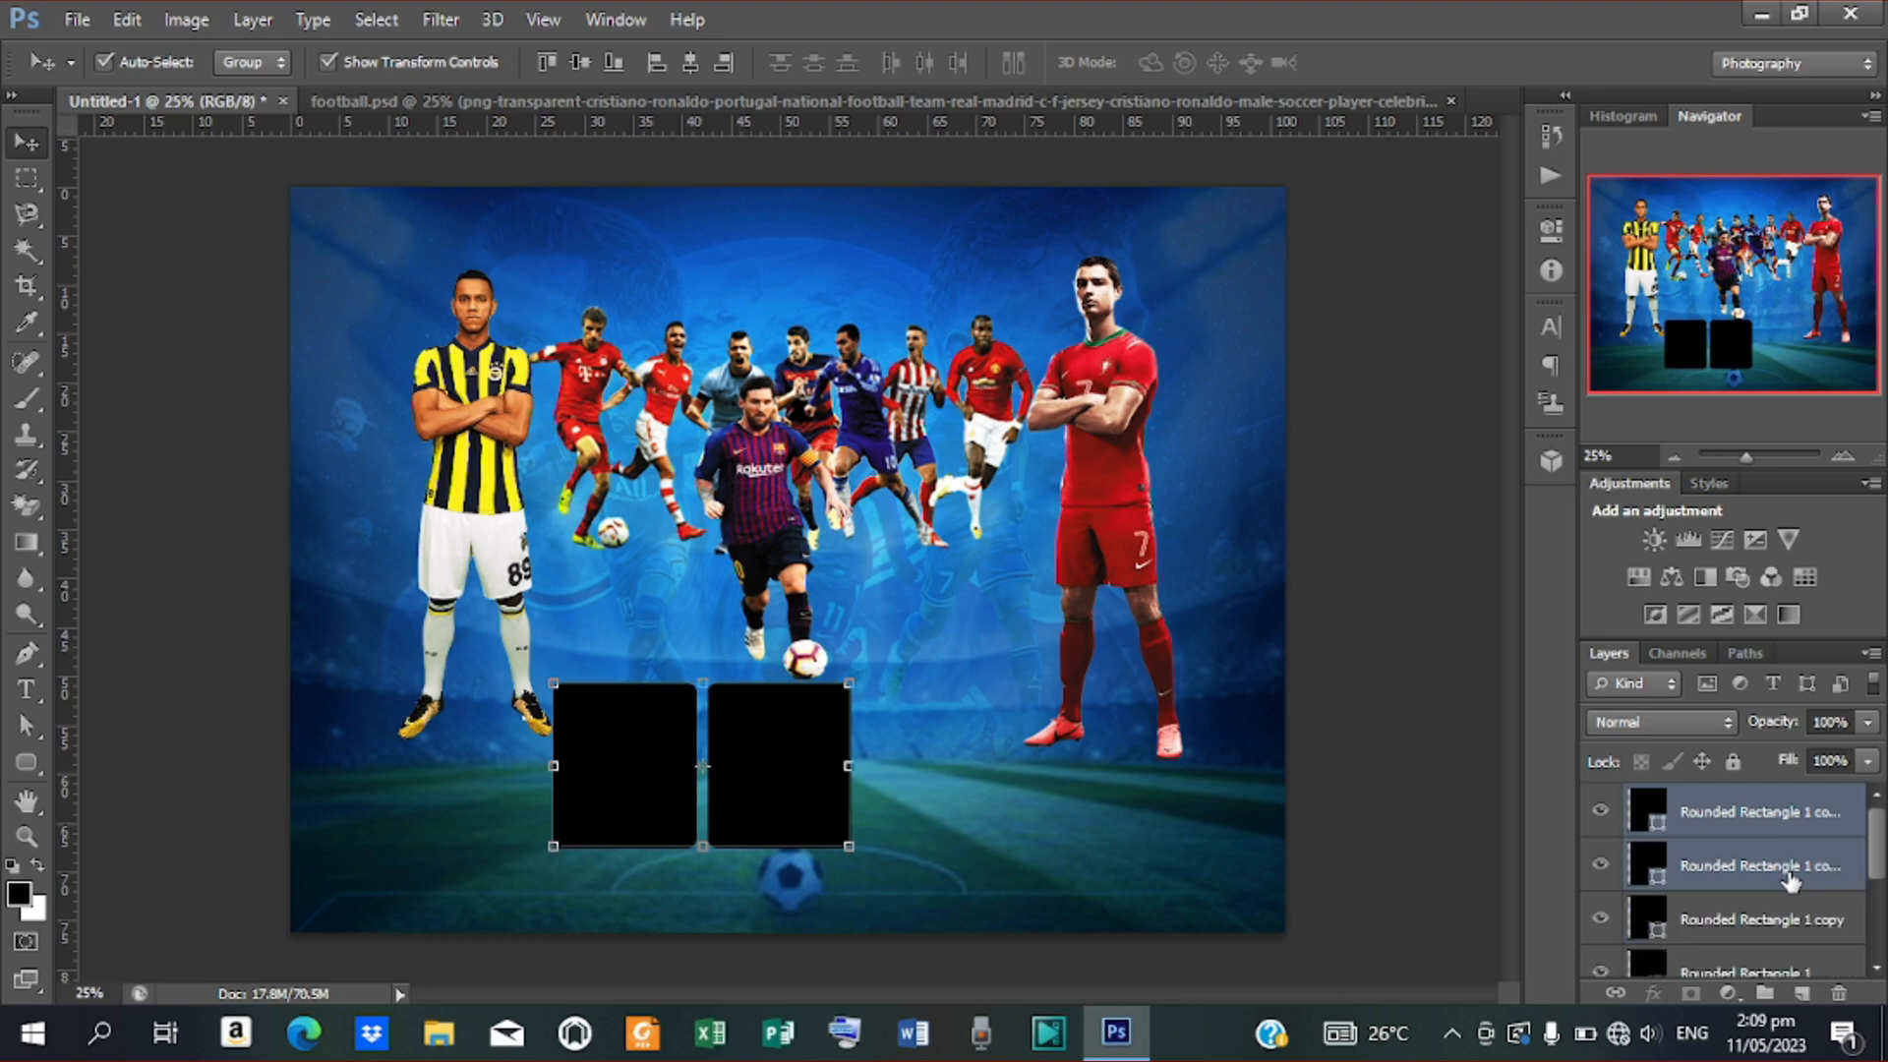
pyautogui.moveTo(749, 744); pyautogui.dragTo(1059, 760)
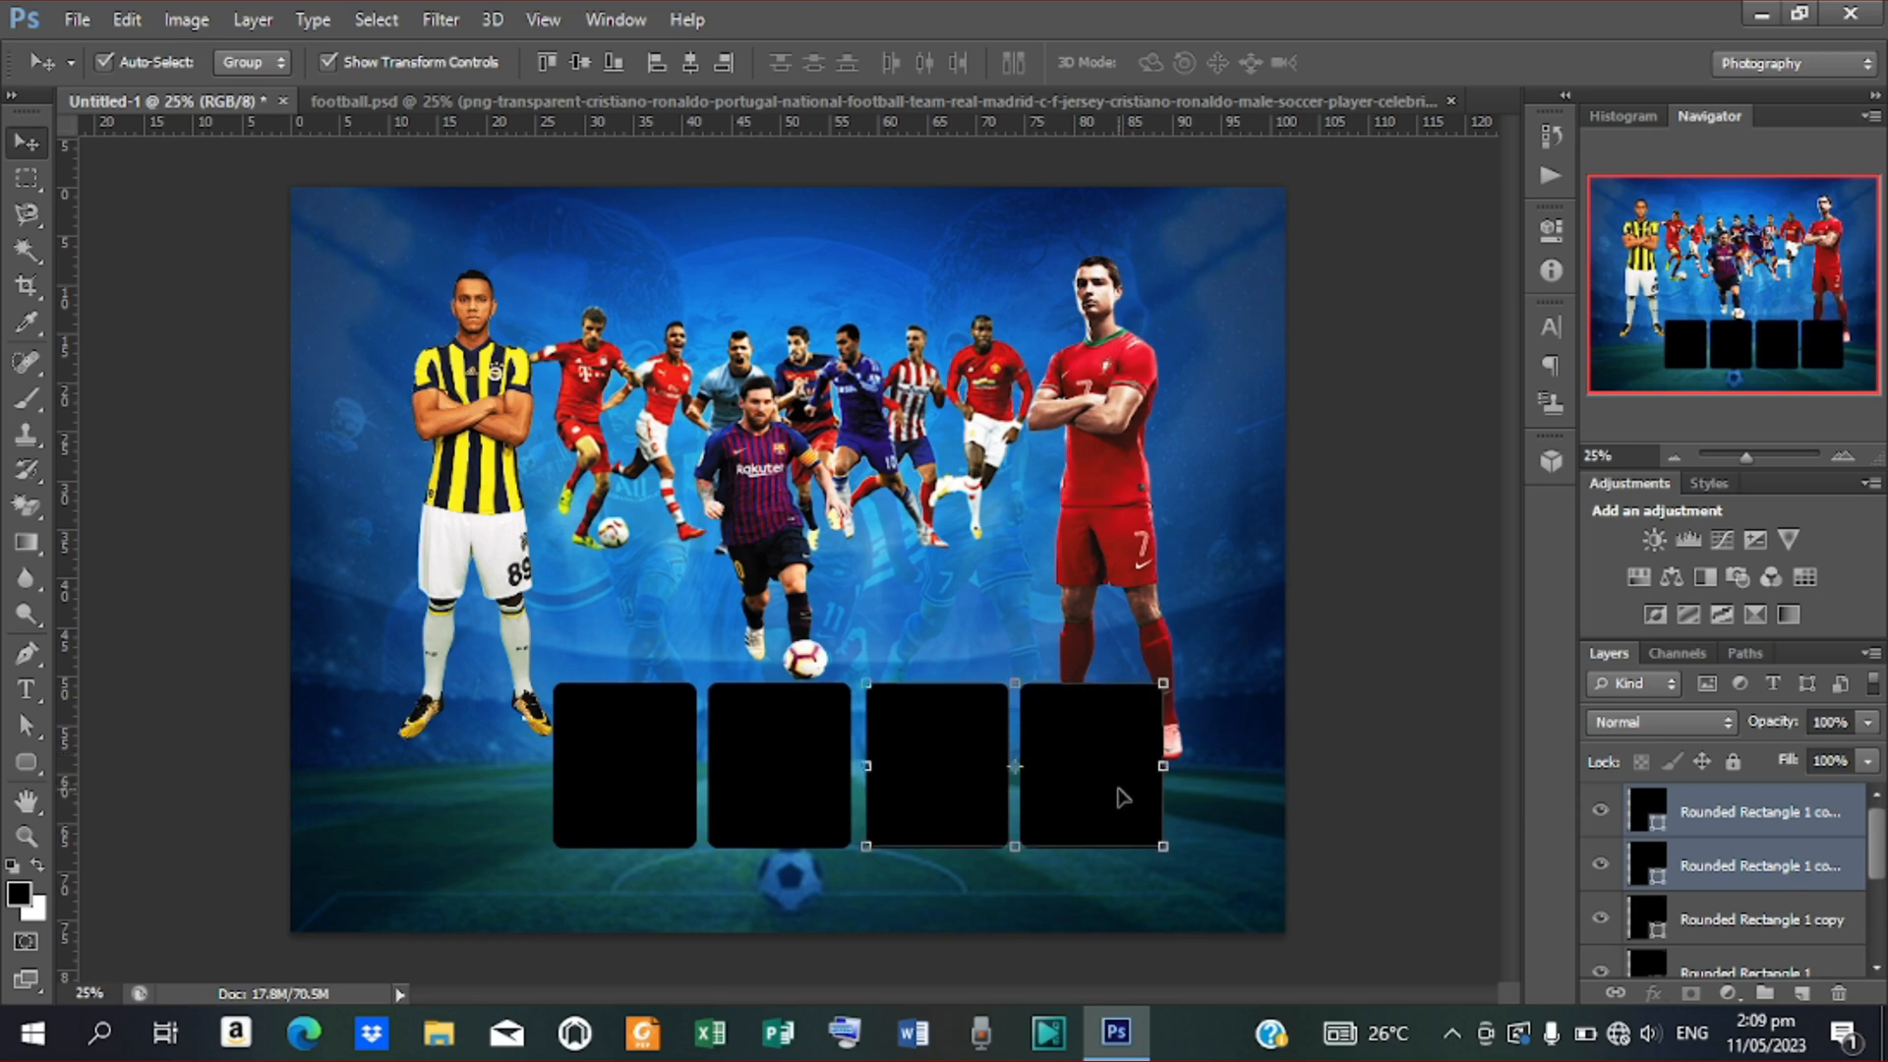
pyautogui.press('Left')
pyautogui.press('Left')
pyautogui.press('Left')
pyautogui.press('Left')
pyautogui.press('Left')
pyautogui.press('Left')
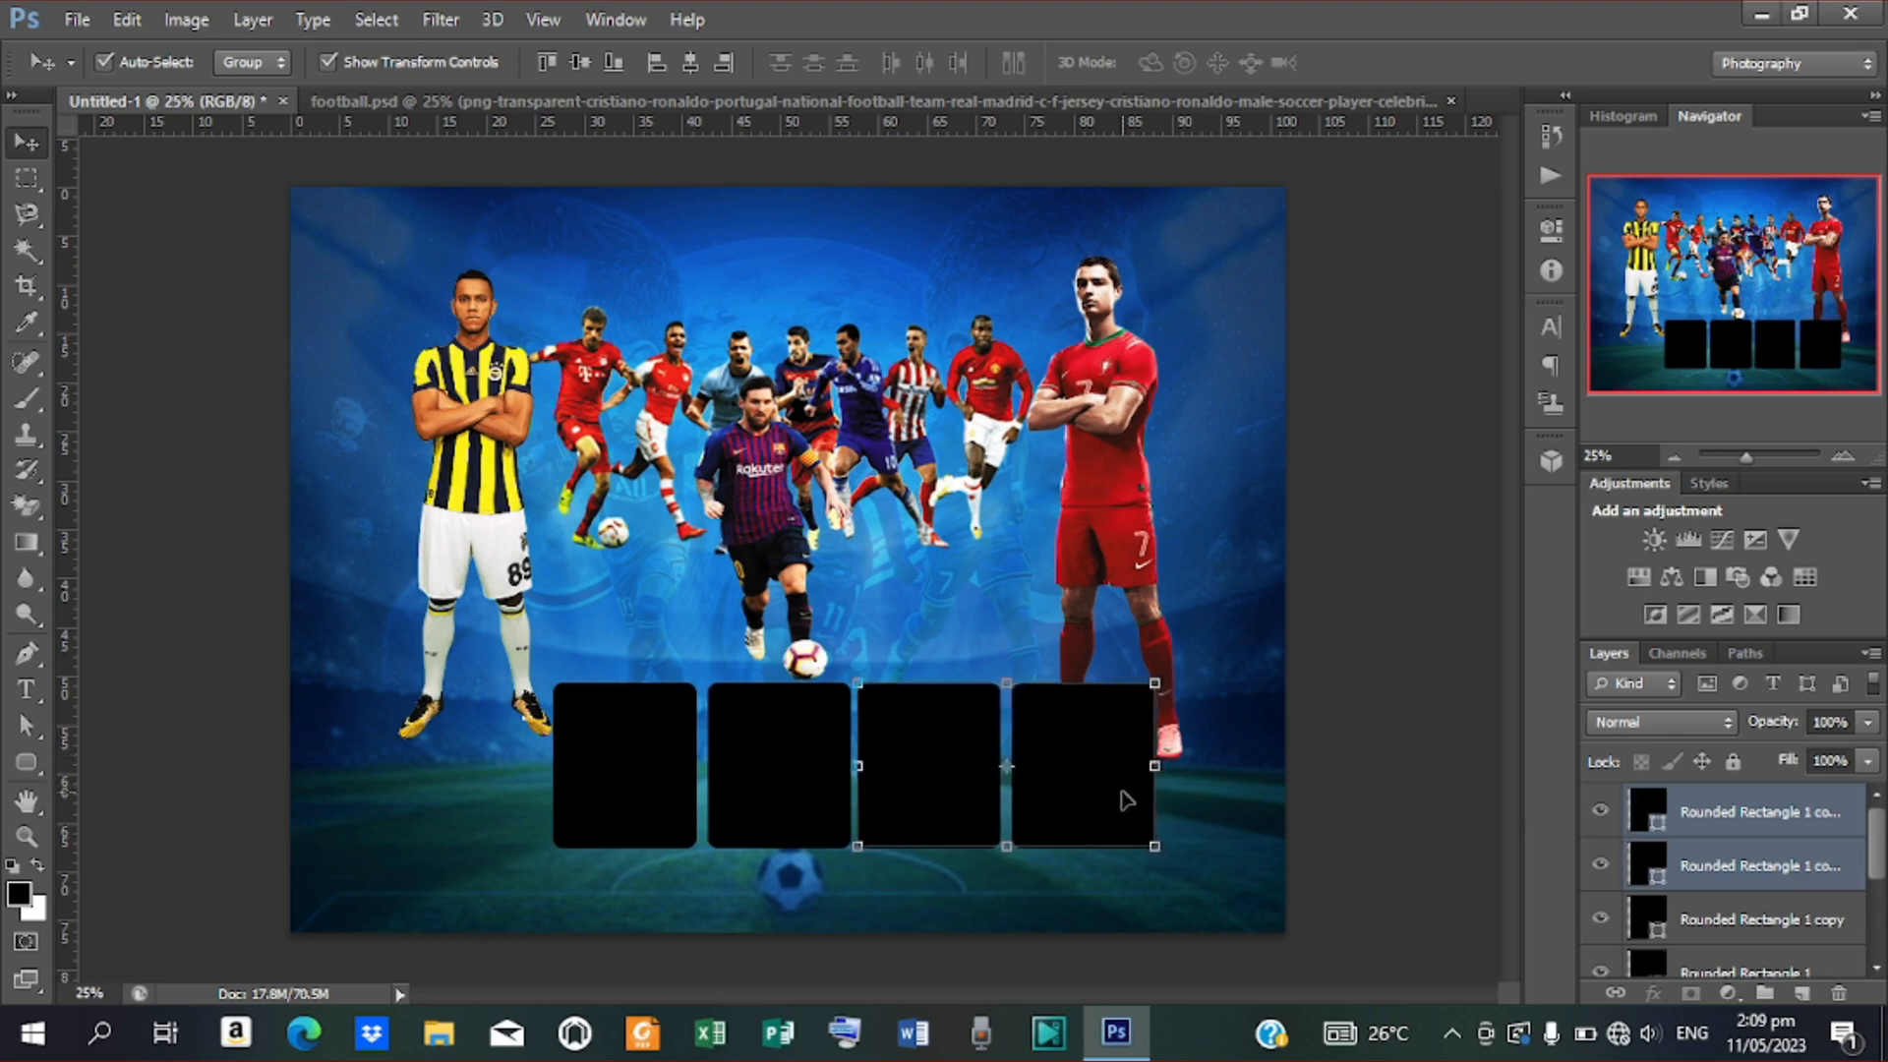
pyautogui.press('Right')
pyautogui.press('Right')
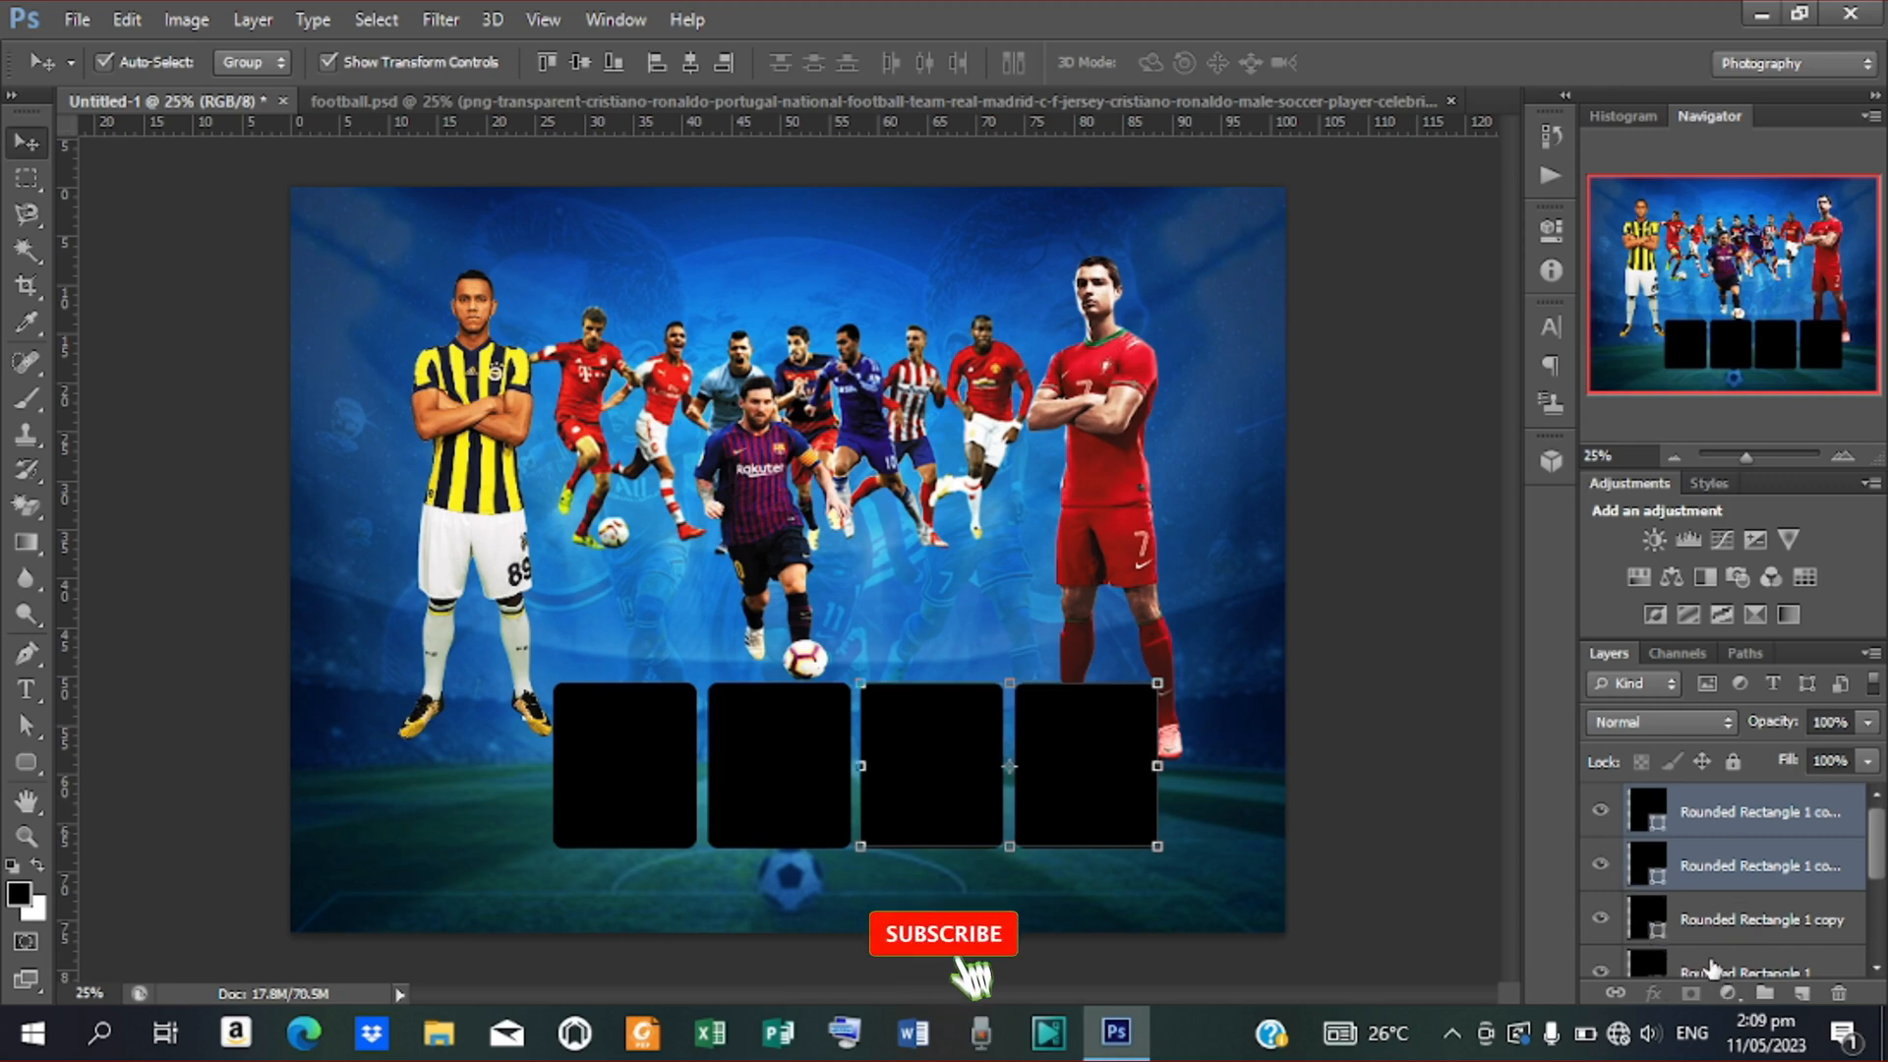
pyautogui.click(1736, 971)
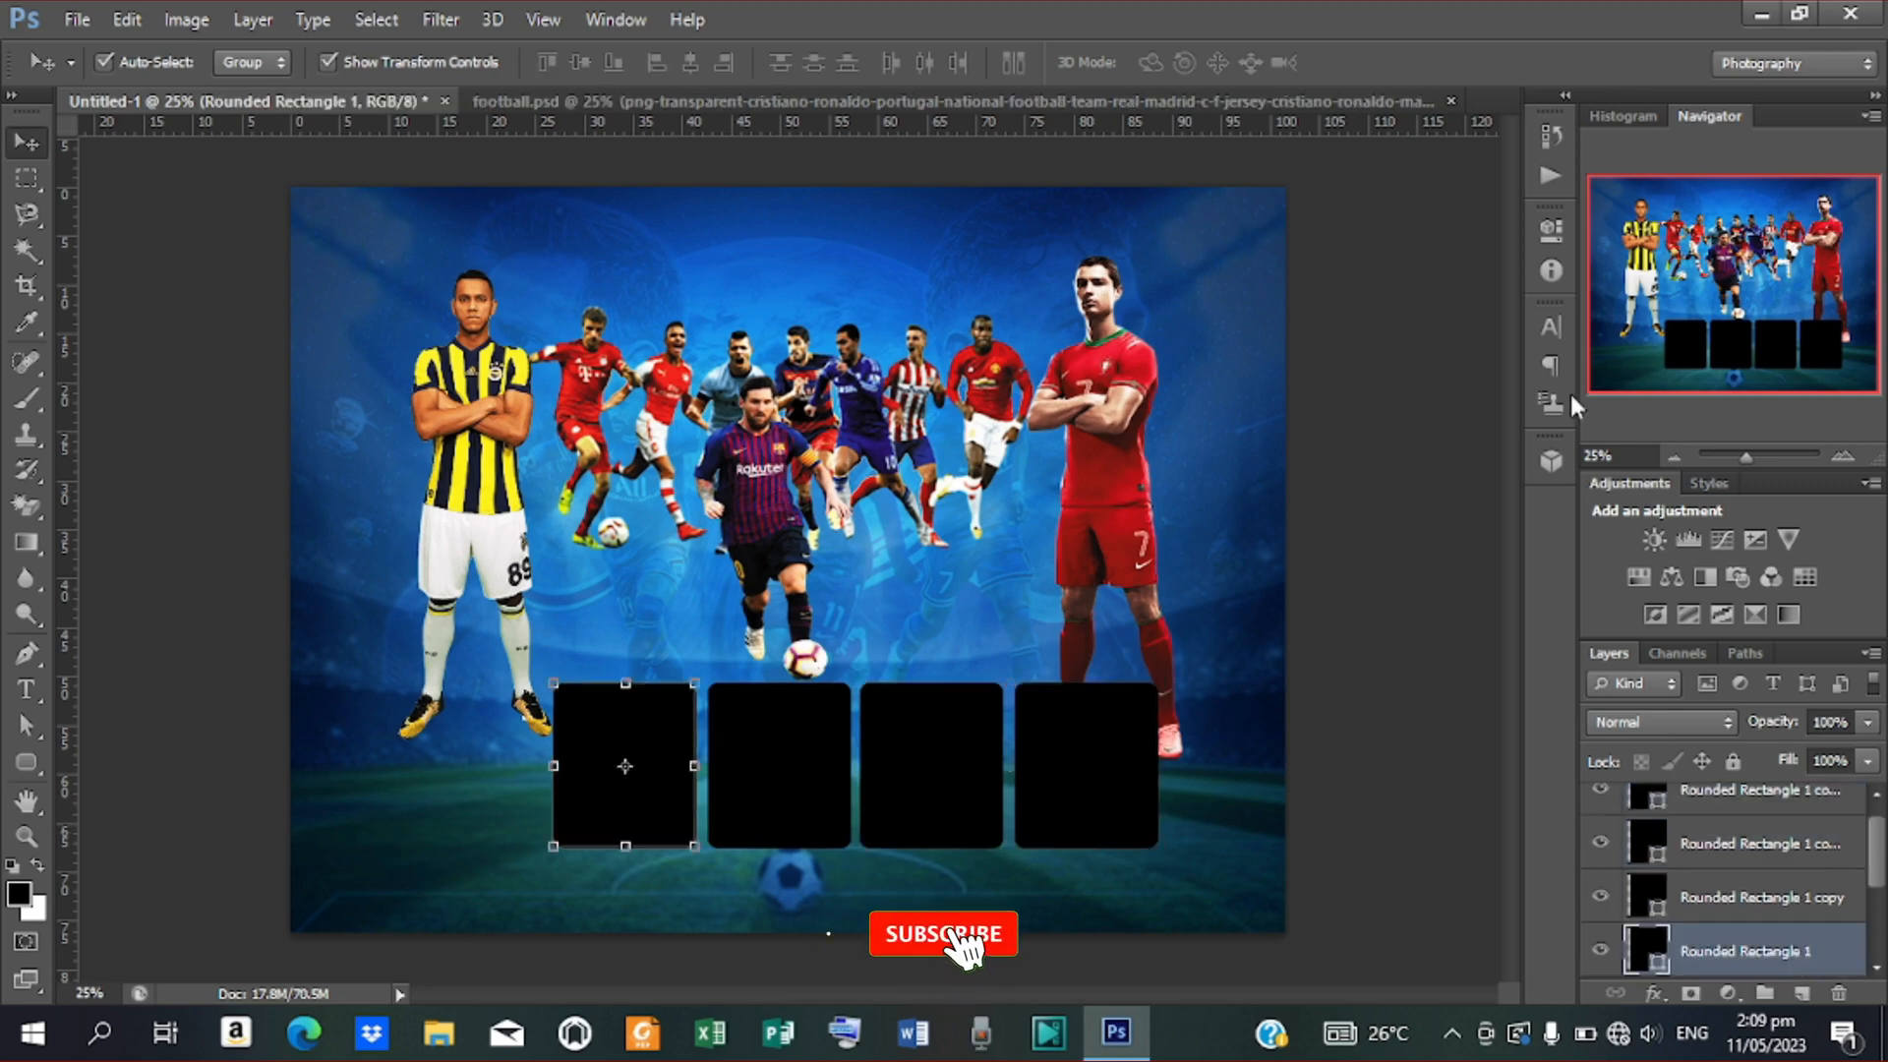
pyautogui.keyDown('shift'); pyautogui.click(1748, 802); pyautogui.keyUp('shift')
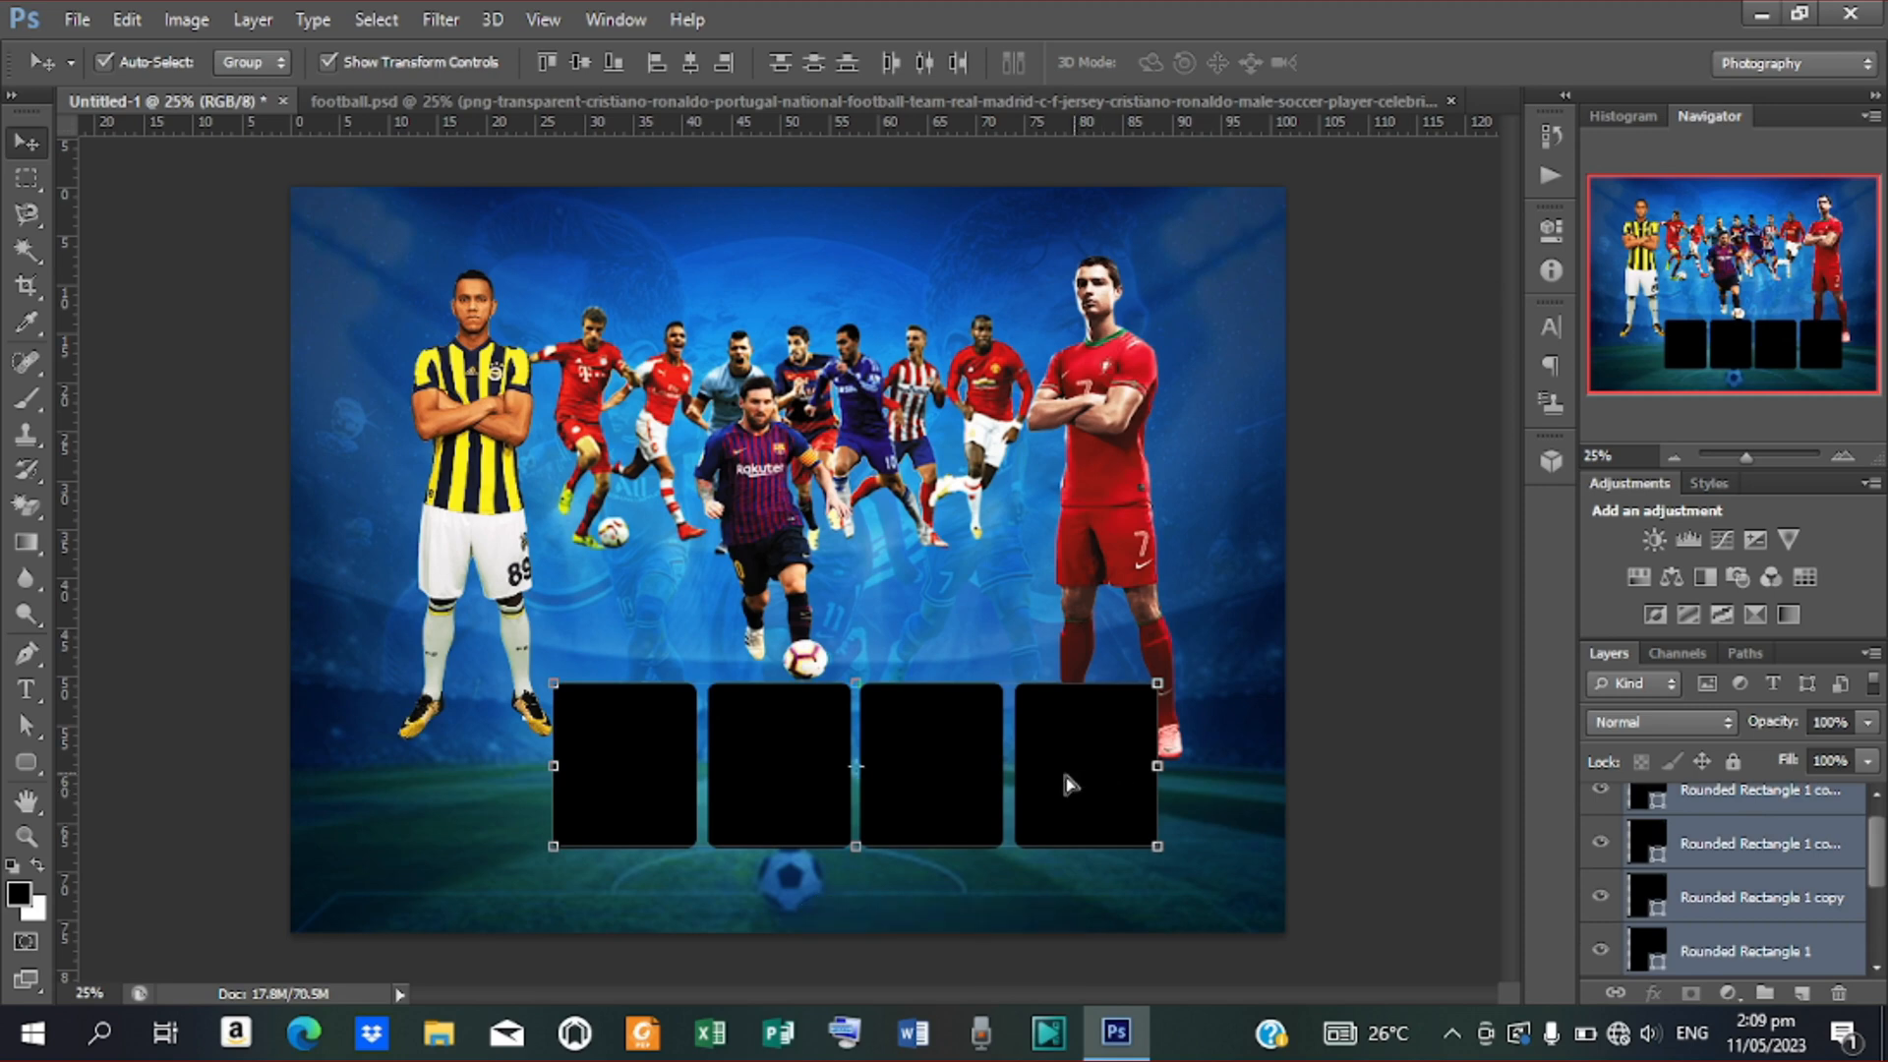
# Reposition the four-box row and nudge it left until centred horizontally beneath the players
pyautogui.moveTo(1072, 780); pyautogui.dragTo(1027, 799)
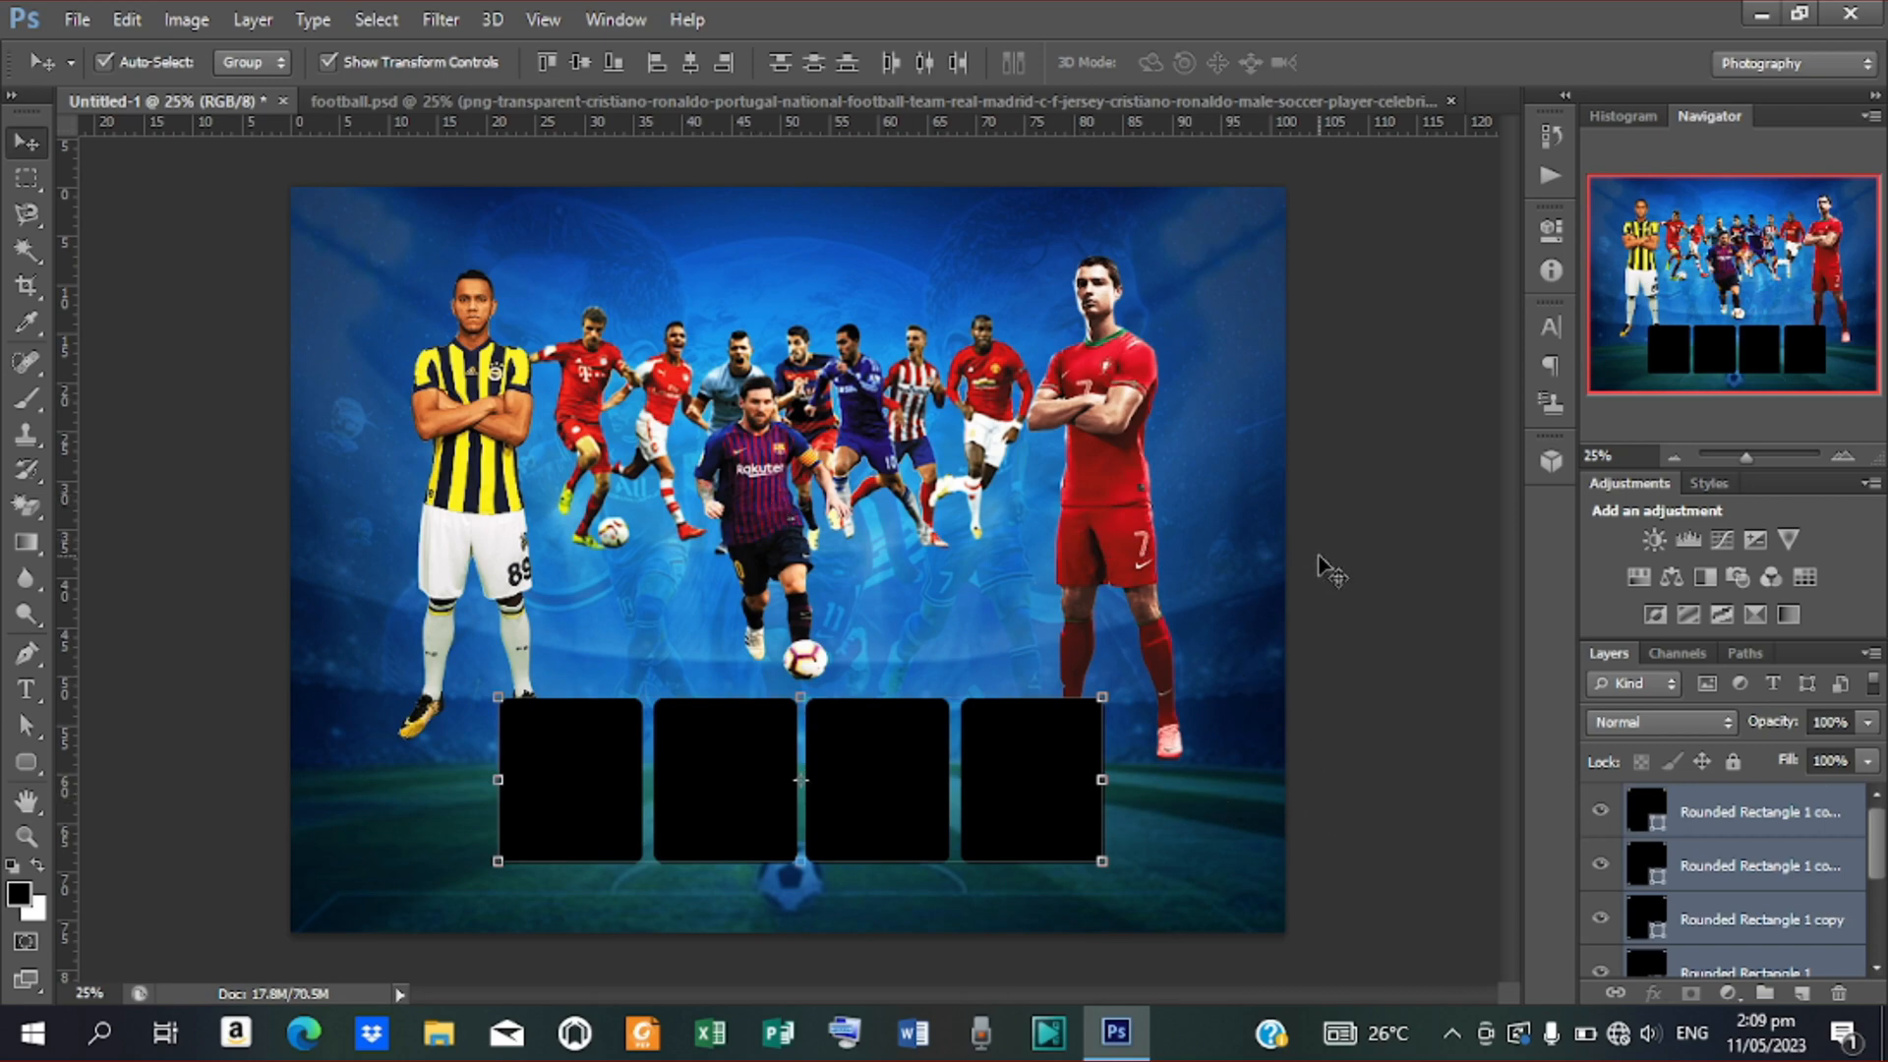
pyautogui.moveTo(577, 775); pyautogui.dragTo(658, 758)
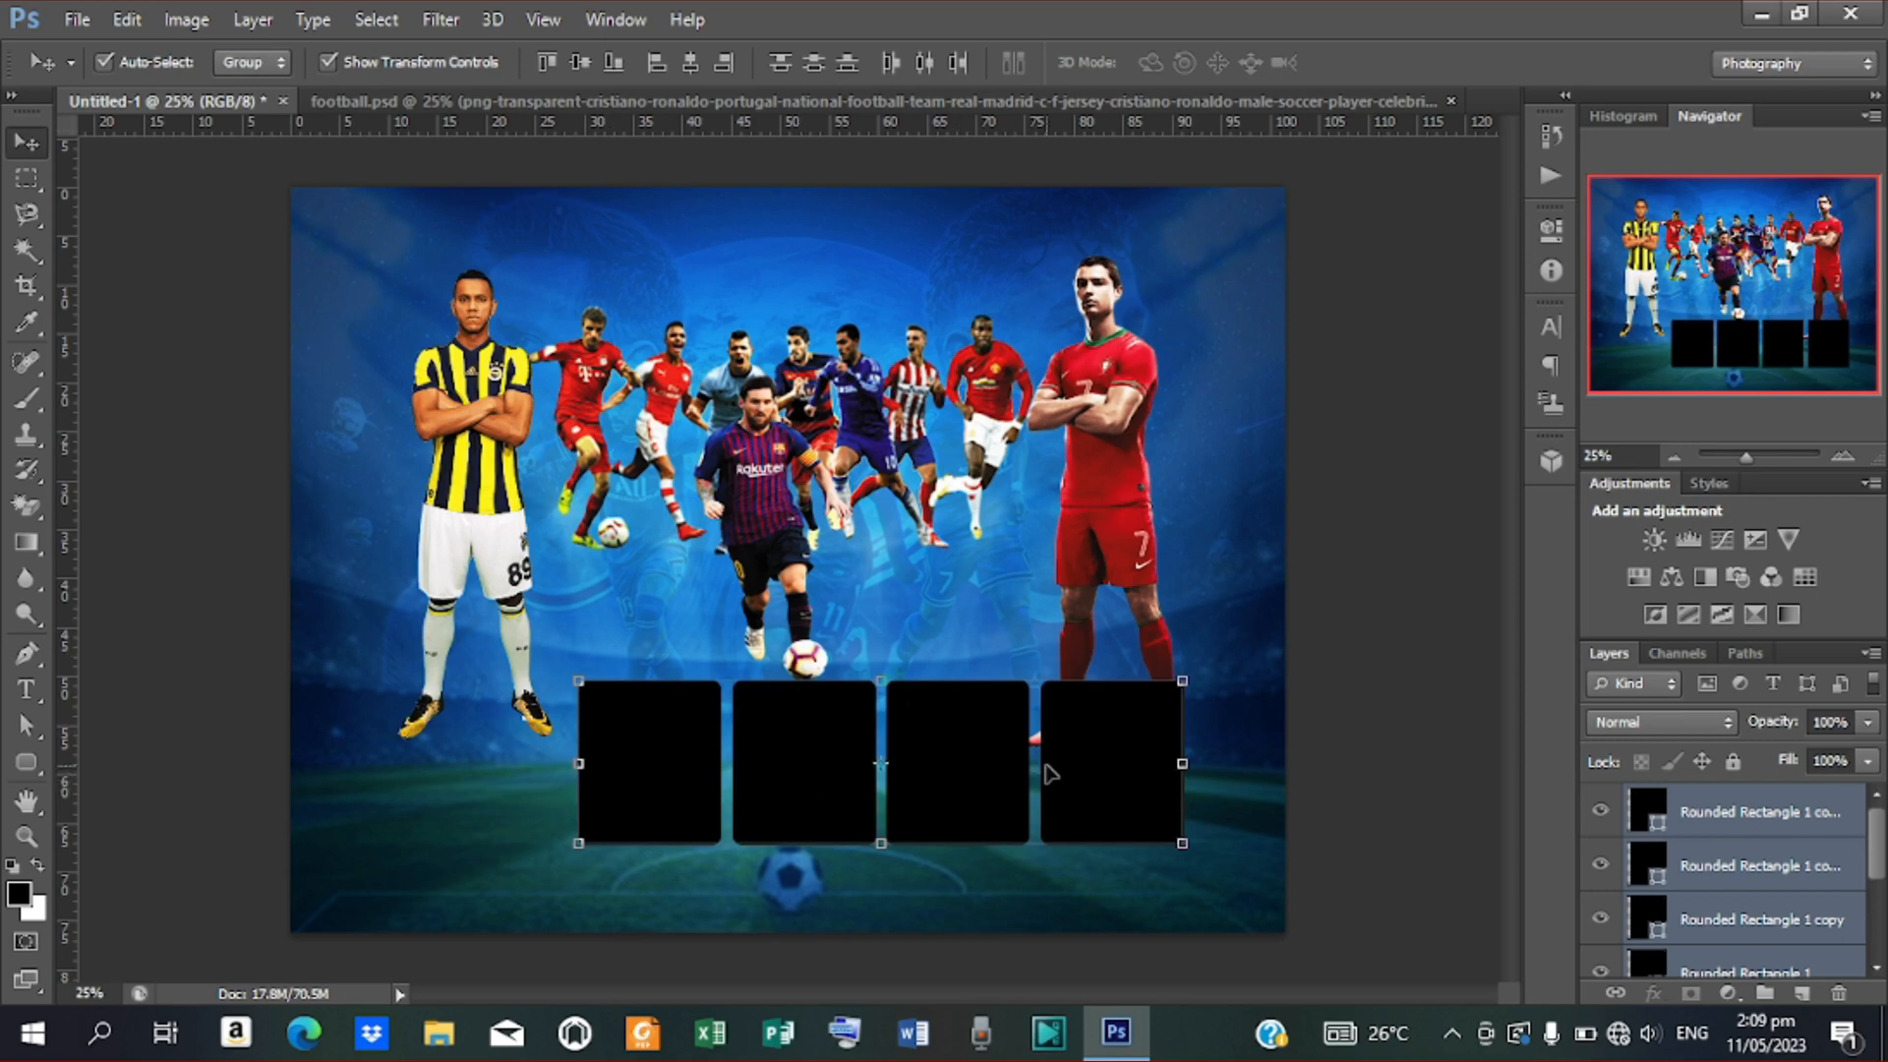
pyautogui.click(691, 63)
pyautogui.hotkey('ctrl', 'z')
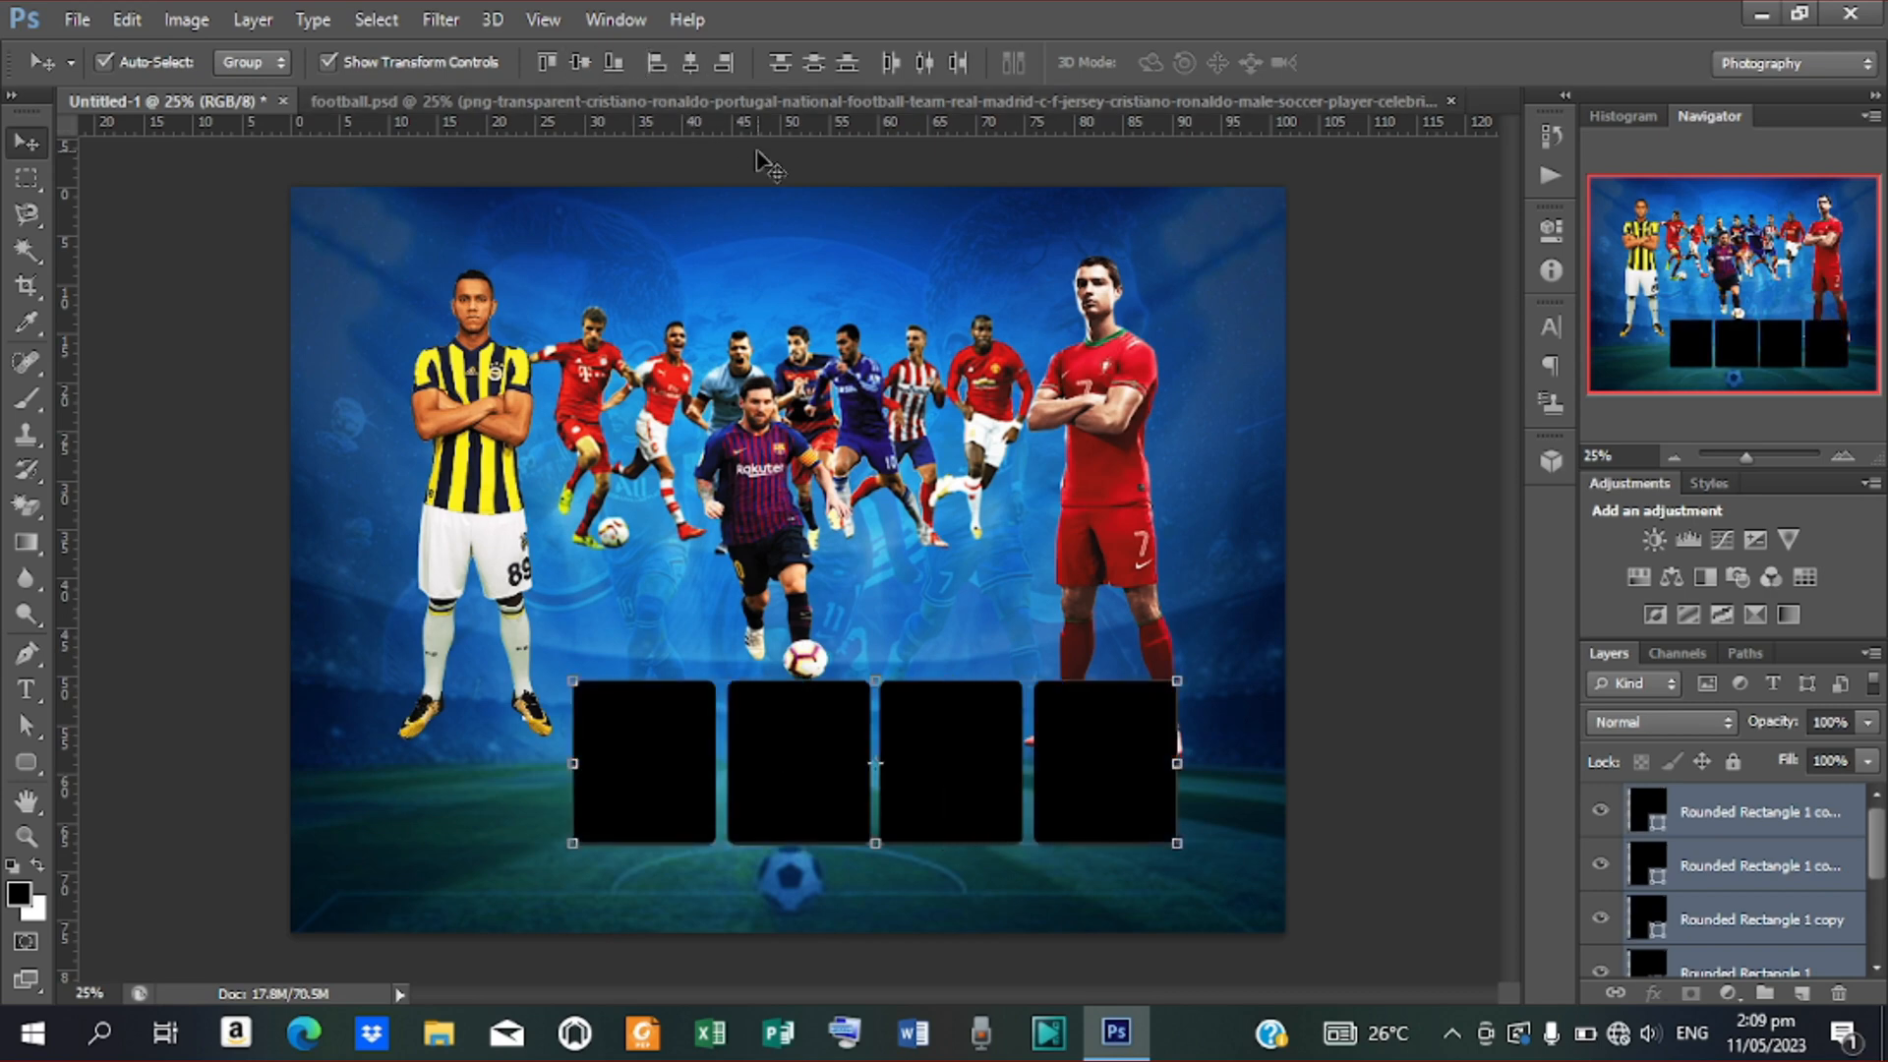
pyautogui.hotkey('shift', 'Left')
pyautogui.hotkey('shift', 'Left')
pyautogui.hotkey('shift', 'Left')
pyautogui.hotkey('shift', 'Left')
pyautogui.hotkey('shift', 'Left')
pyautogui.hotkey('shift', 'Left')
pyautogui.hotkey('shift', 'Left')
pyautogui.hotkey('shift', 'Left')
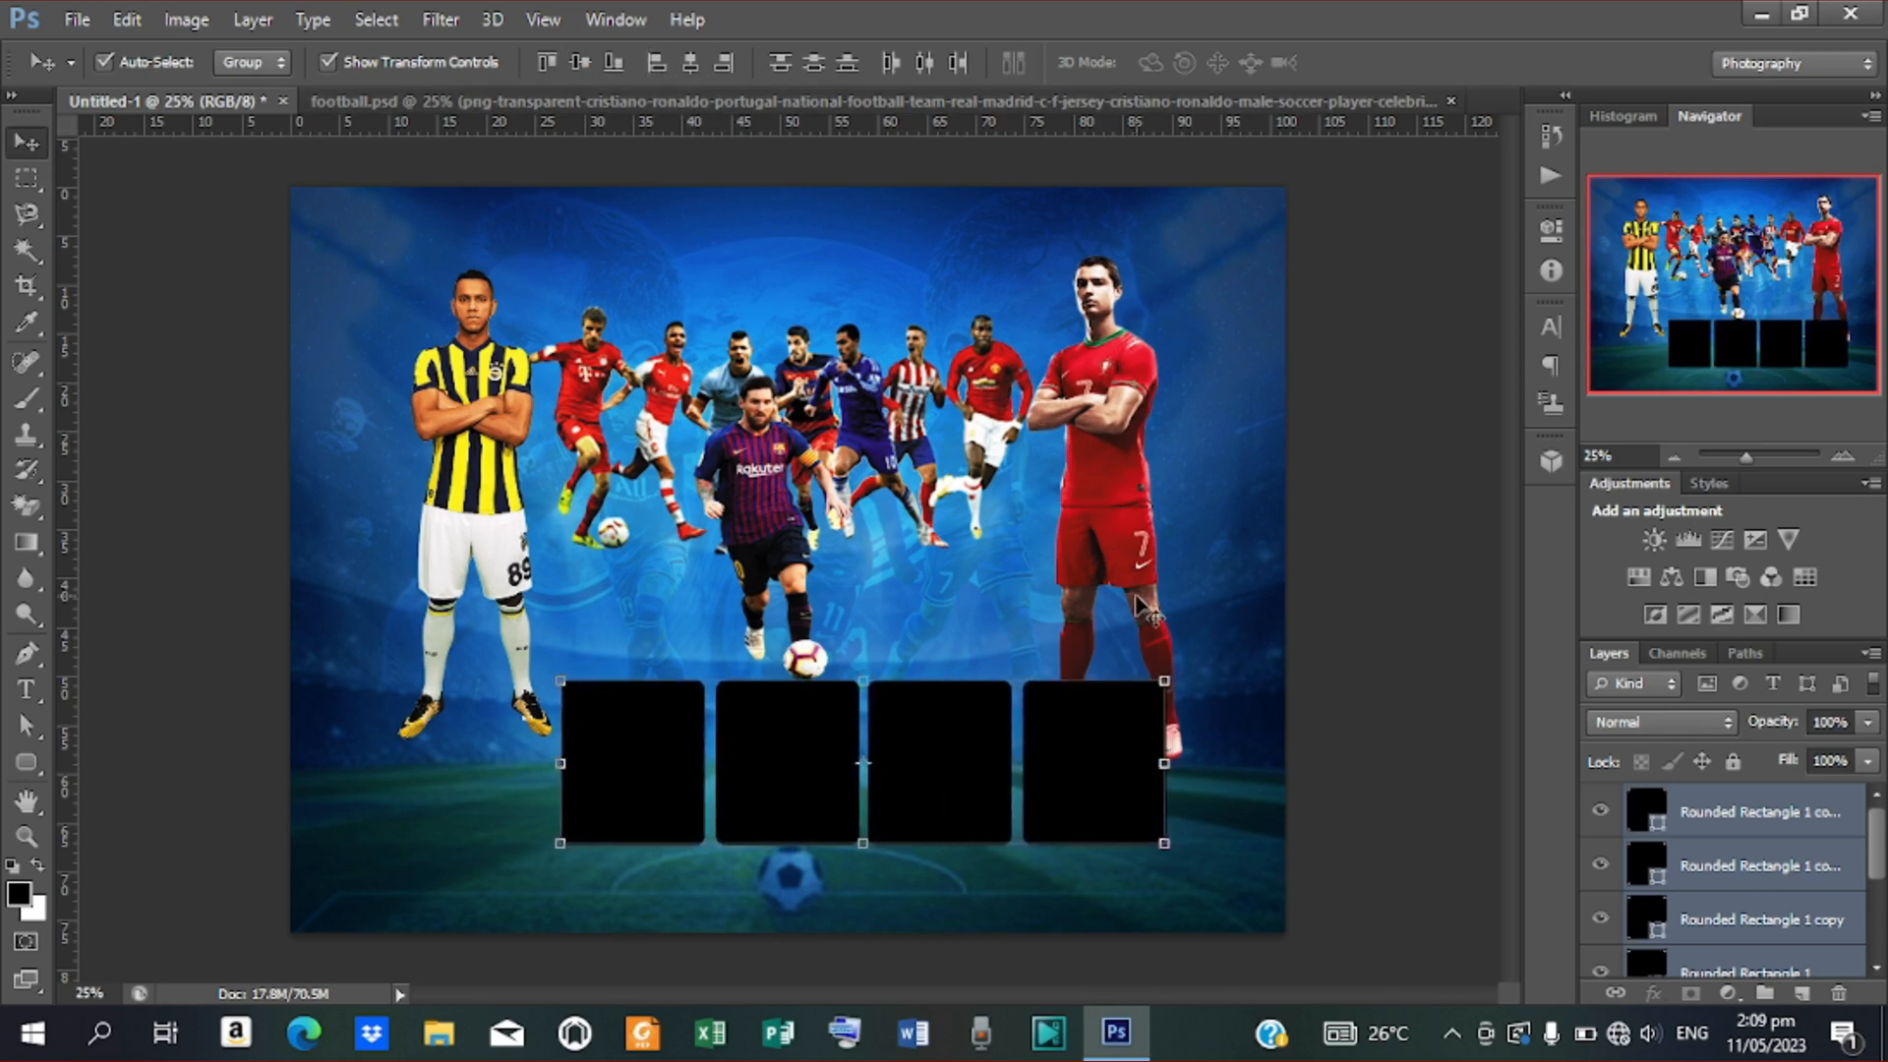
pyautogui.hotkey('shift', 'Left')
pyautogui.hotkey('shift', 'Left')
pyautogui.hotkey('shift', 'Left')
pyautogui.hotkey('shift', 'Left')
pyautogui.hotkey('shift', 'Left')
pyautogui.hotkey('shift', 'Left')
pyautogui.hotkey('shift', 'Left')
pyautogui.hotkey('shift', 'Left')
pyautogui.hotkey('shift', 'Left')
pyautogui.hotkey('shift', 'Left')
pyautogui.hotkey('shift', 'Left')
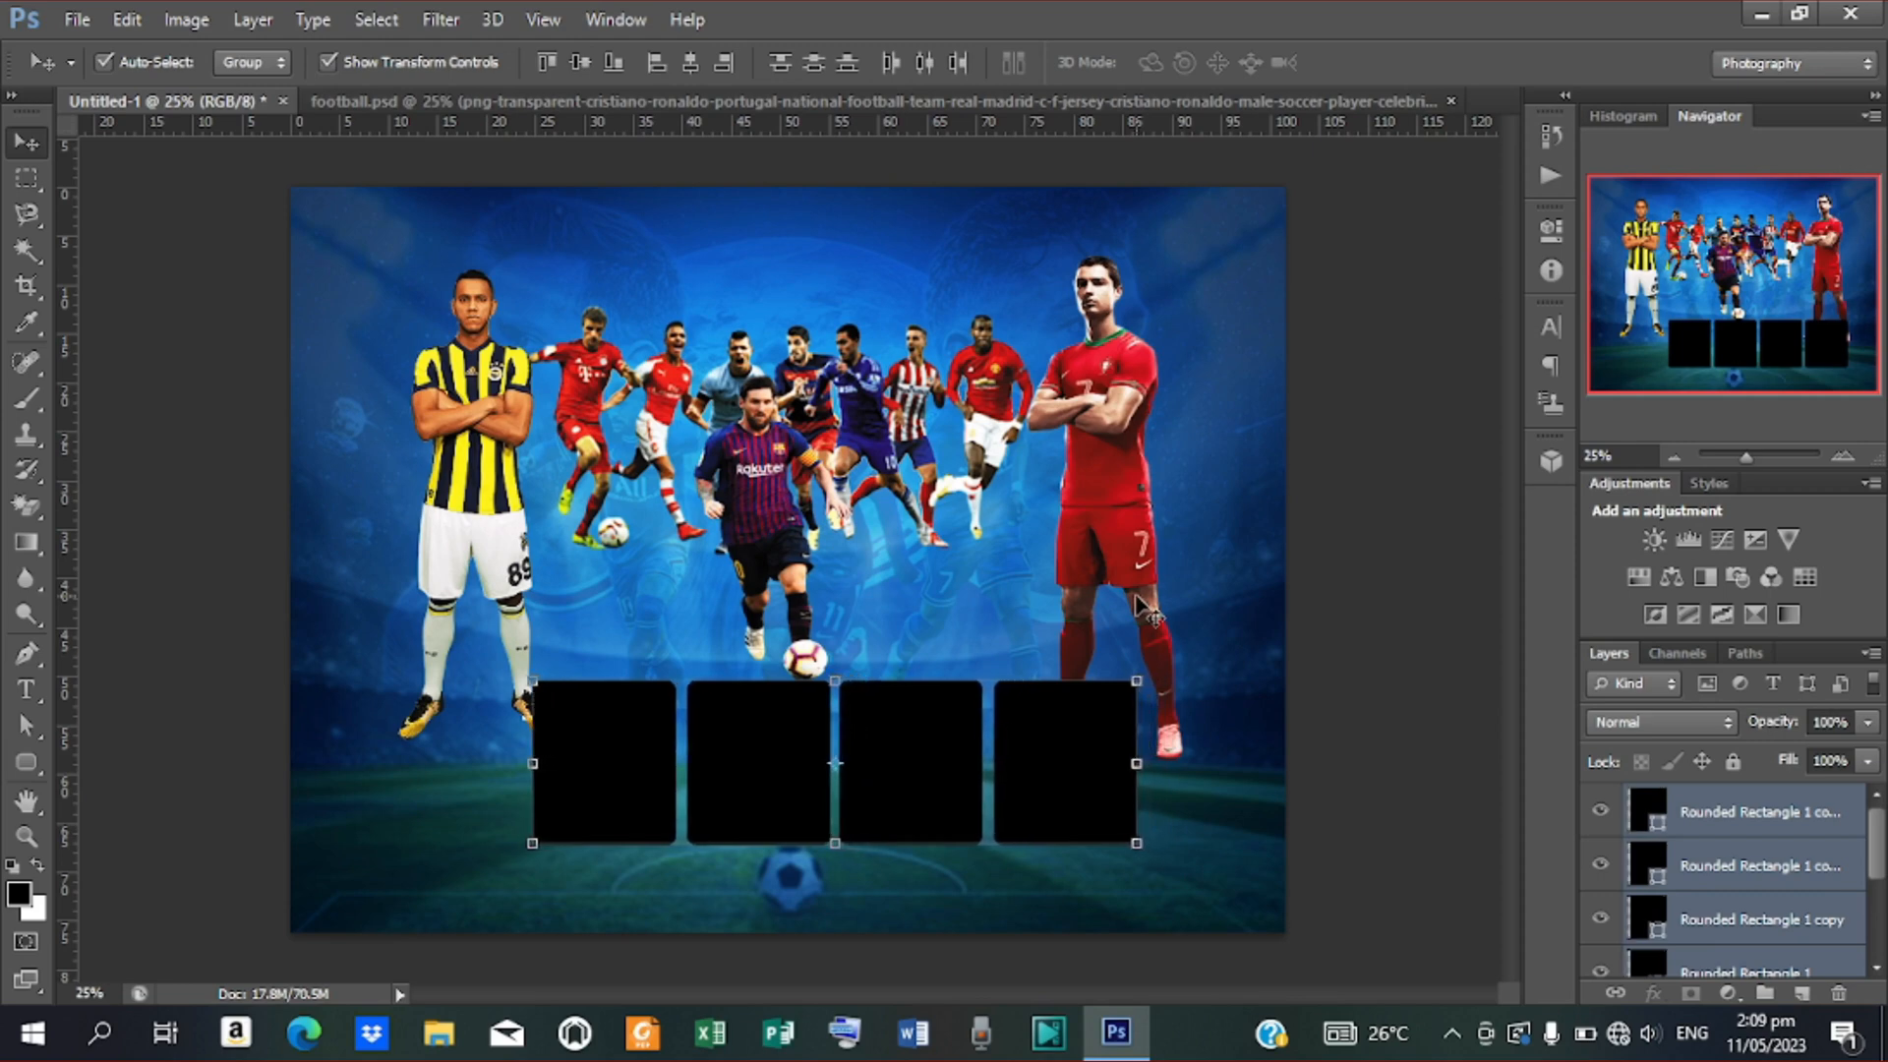
pyautogui.hotkey('shift', 'Left')
pyautogui.hotkey('shift', 'Left')
pyautogui.hotkey('shift', 'Left')
pyautogui.hotkey('shift', 'Left')
pyautogui.hotkey('shift', 'Left')
pyautogui.hotkey('shift', 'Left')
pyautogui.hotkey('shift', 'Left')
pyautogui.hotkey('shift', 'Left')
pyautogui.hotkey('shift', 'Left')
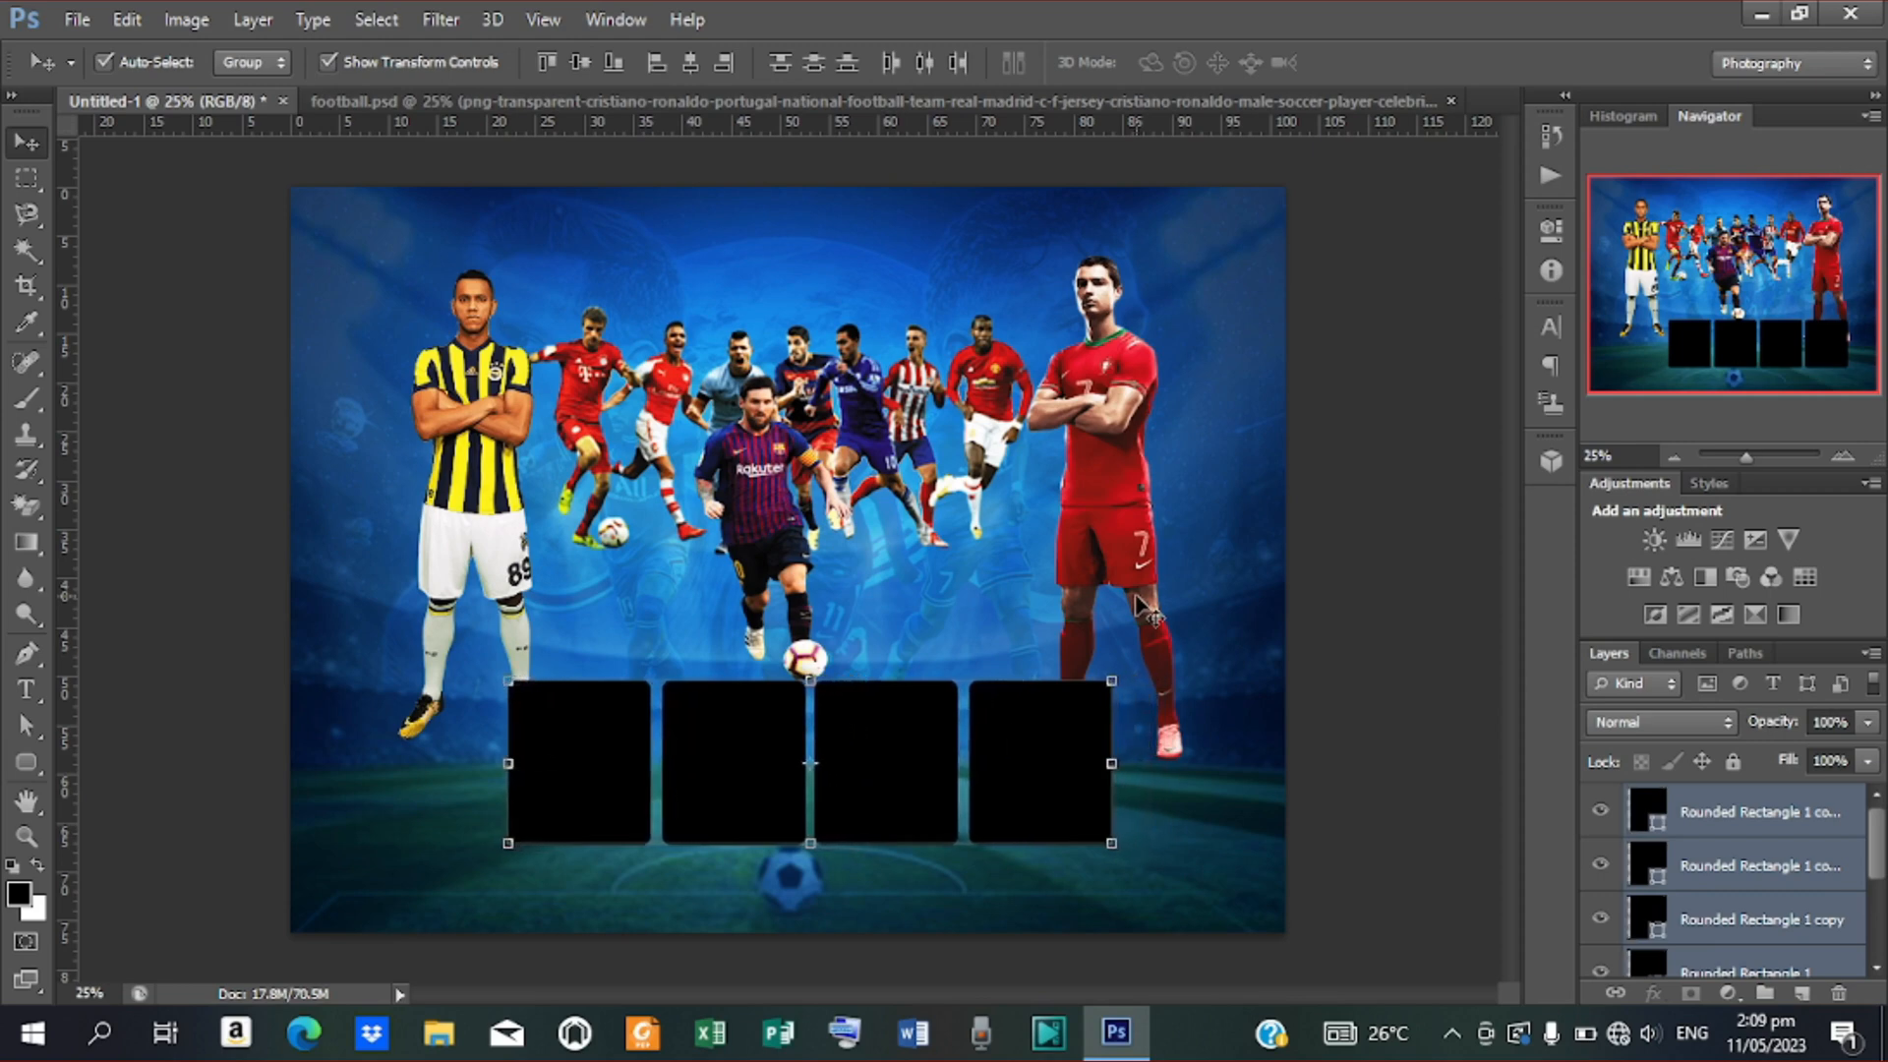
pyautogui.hotkey('shift', 'Left')
pyautogui.hotkey('shift', 'Left')
pyautogui.hotkey('shift', 'Left')
pyautogui.hotkey('shift', 'Left')
pyautogui.hotkey('shift', 'Left')
pyautogui.hotkey('shift', 'Left')
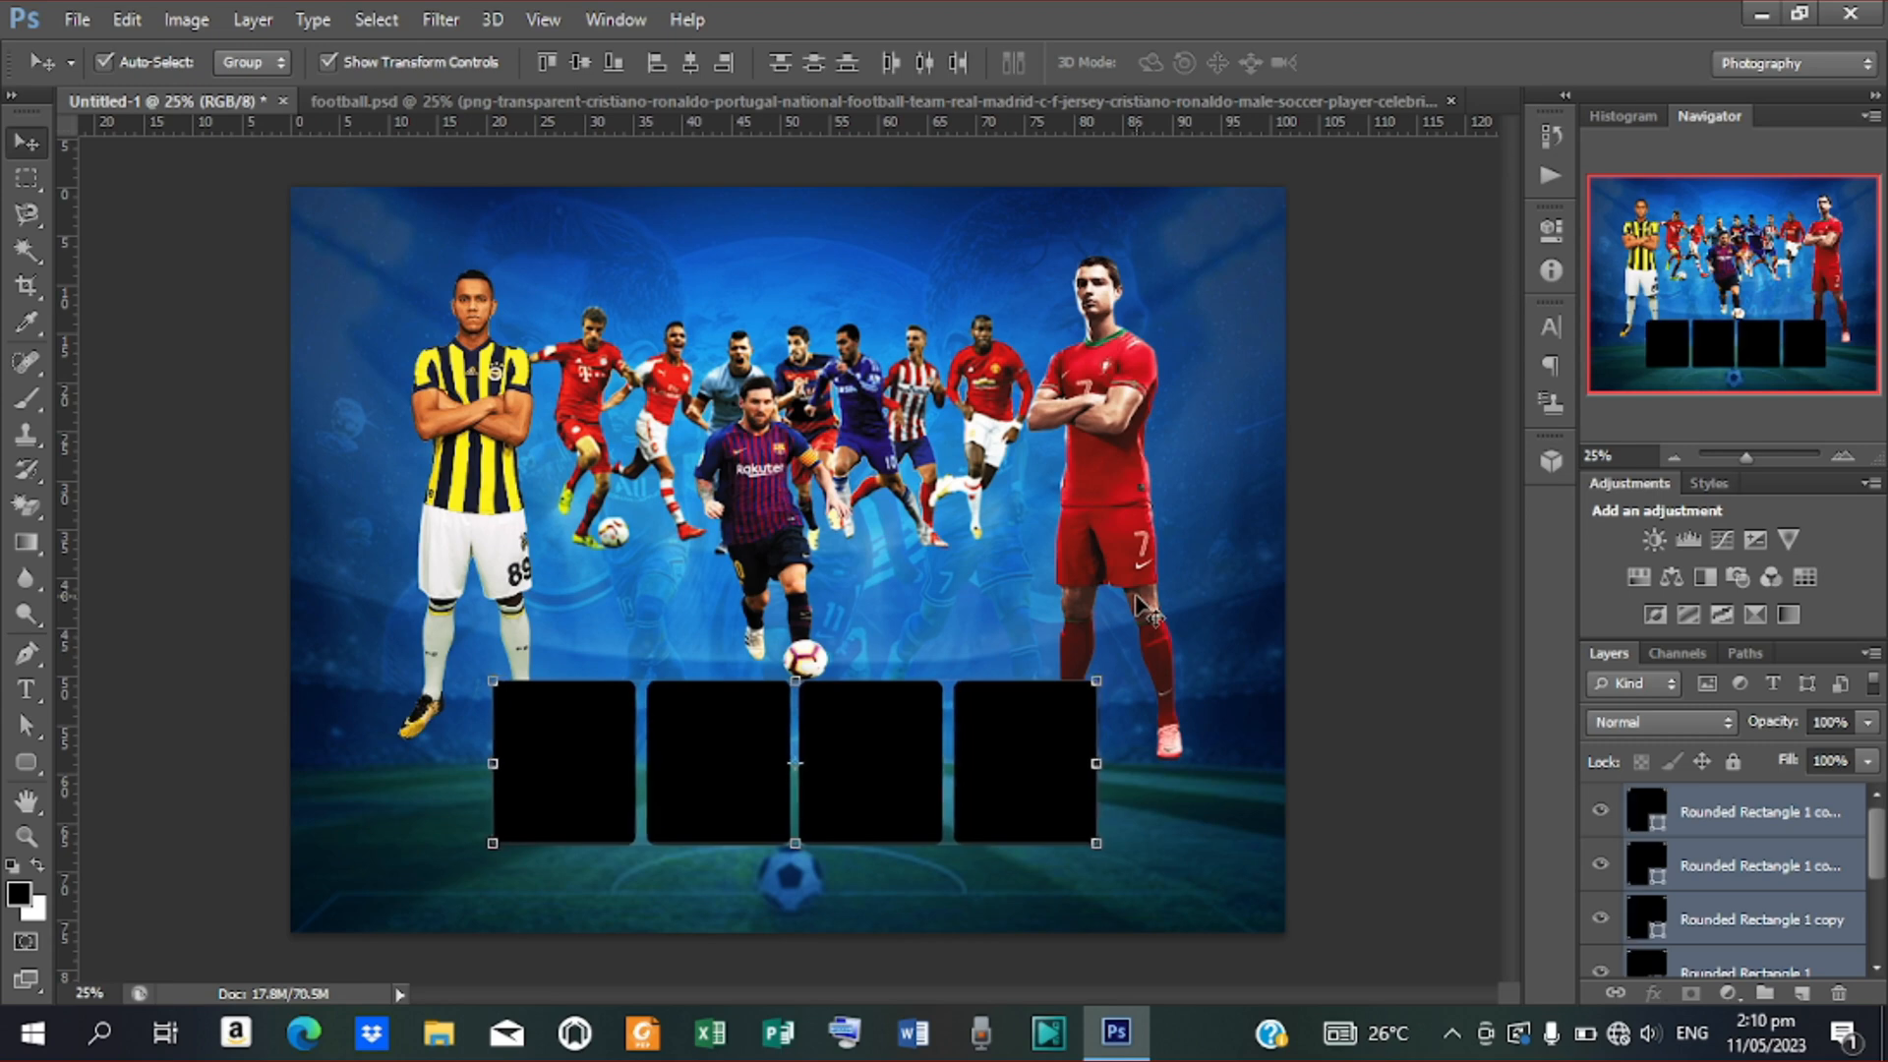
pyautogui.hotkey('shift', 'Left')
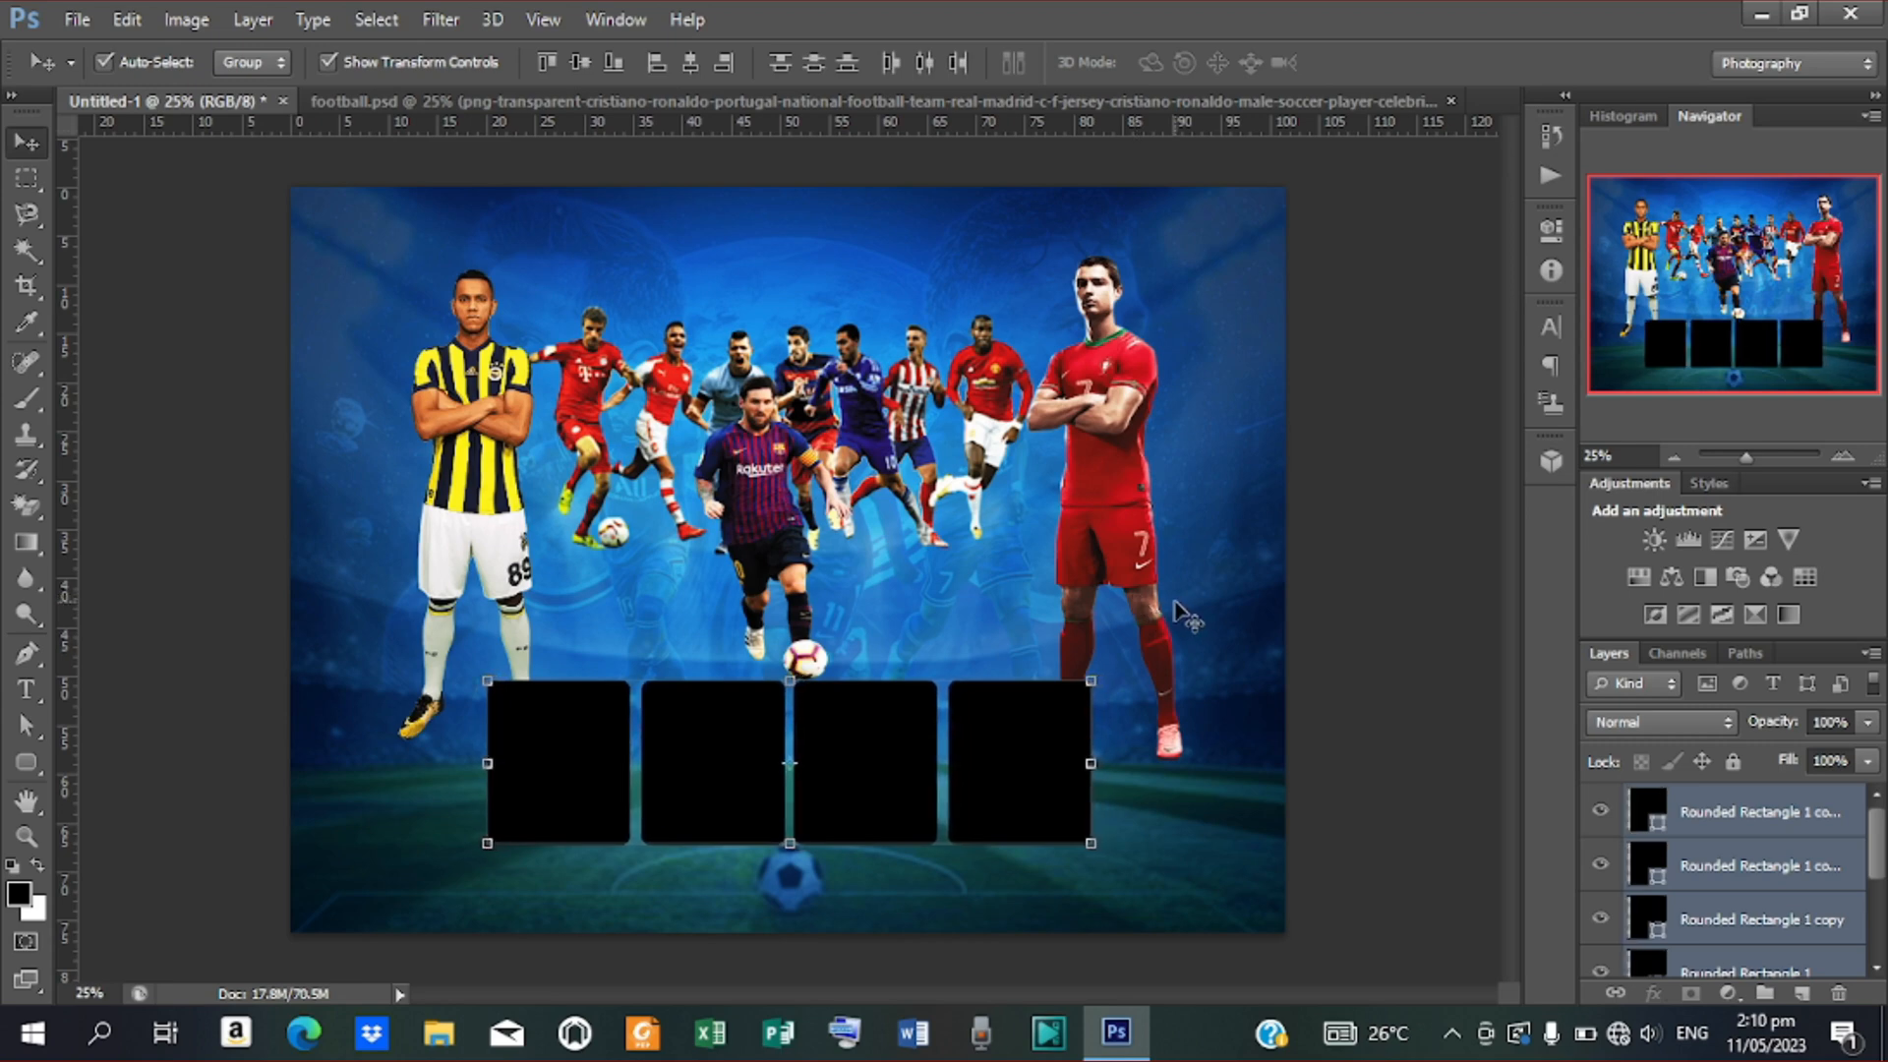
pyautogui.click(1416, 526)
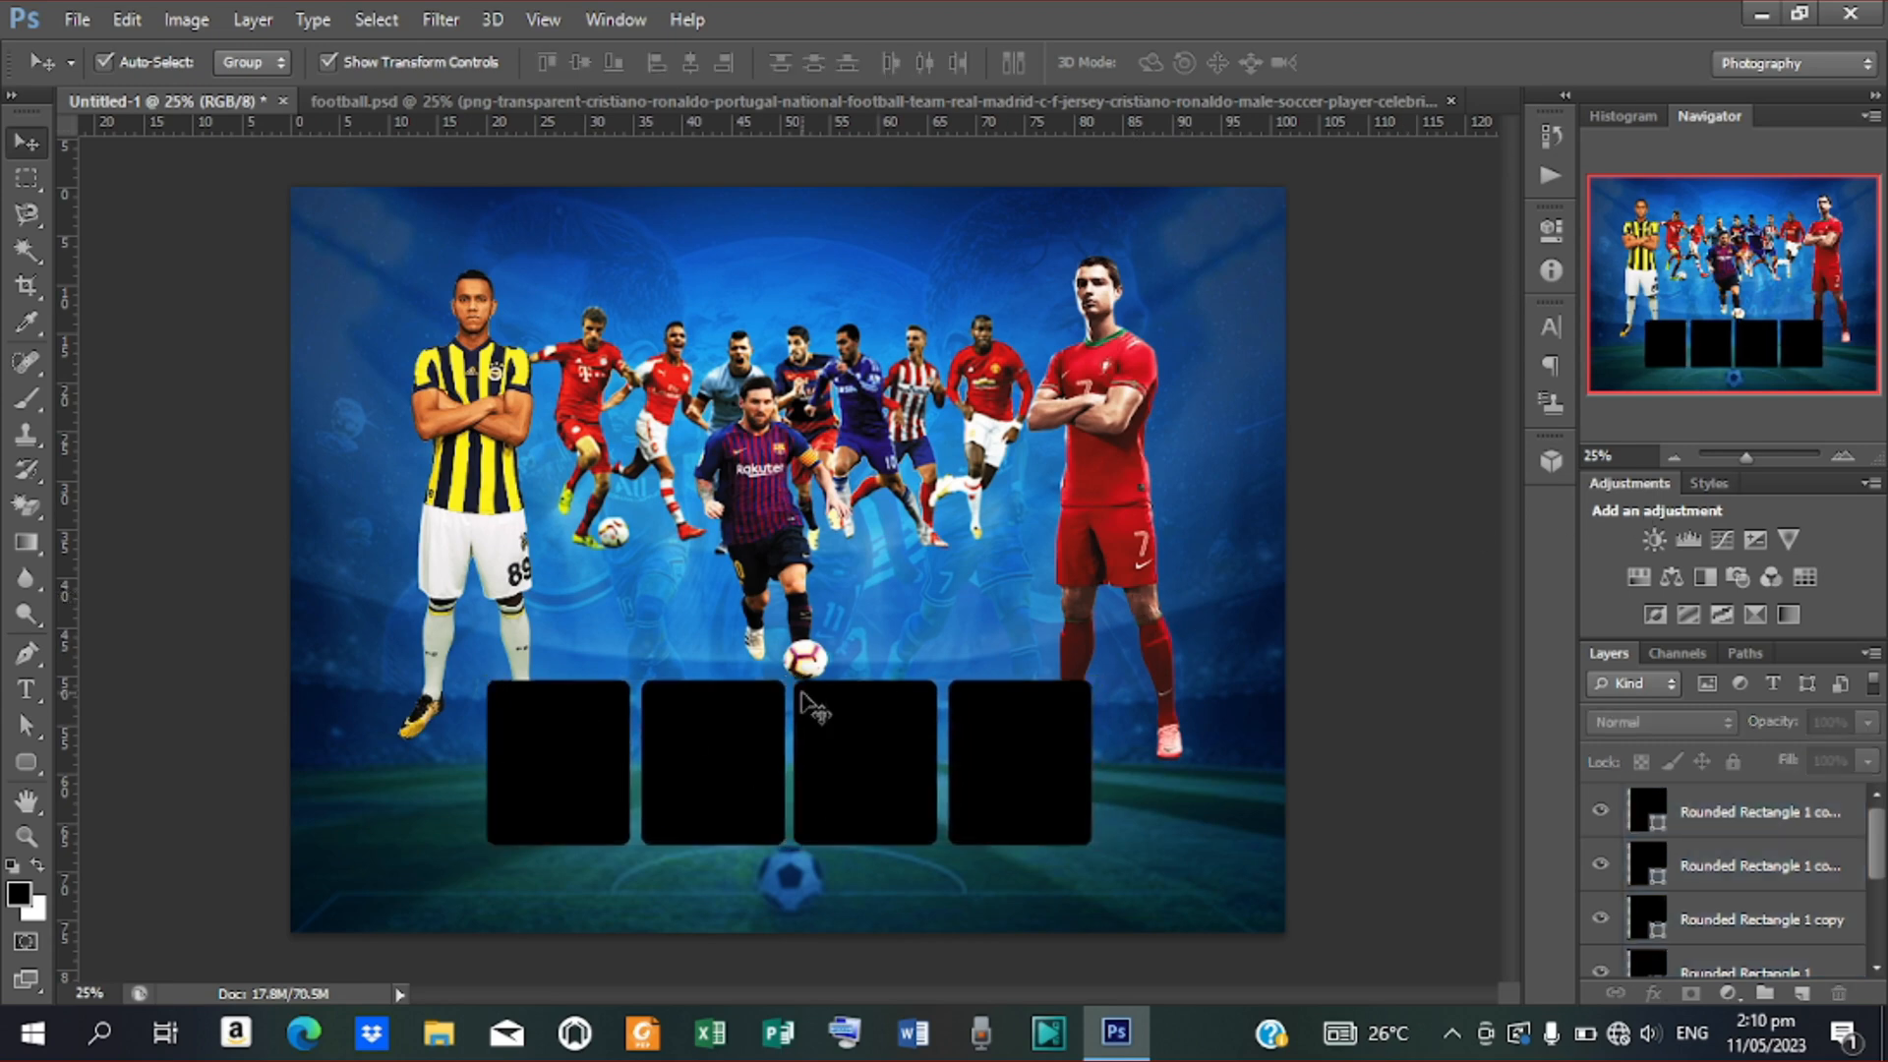
pyautogui.click(570, 762)
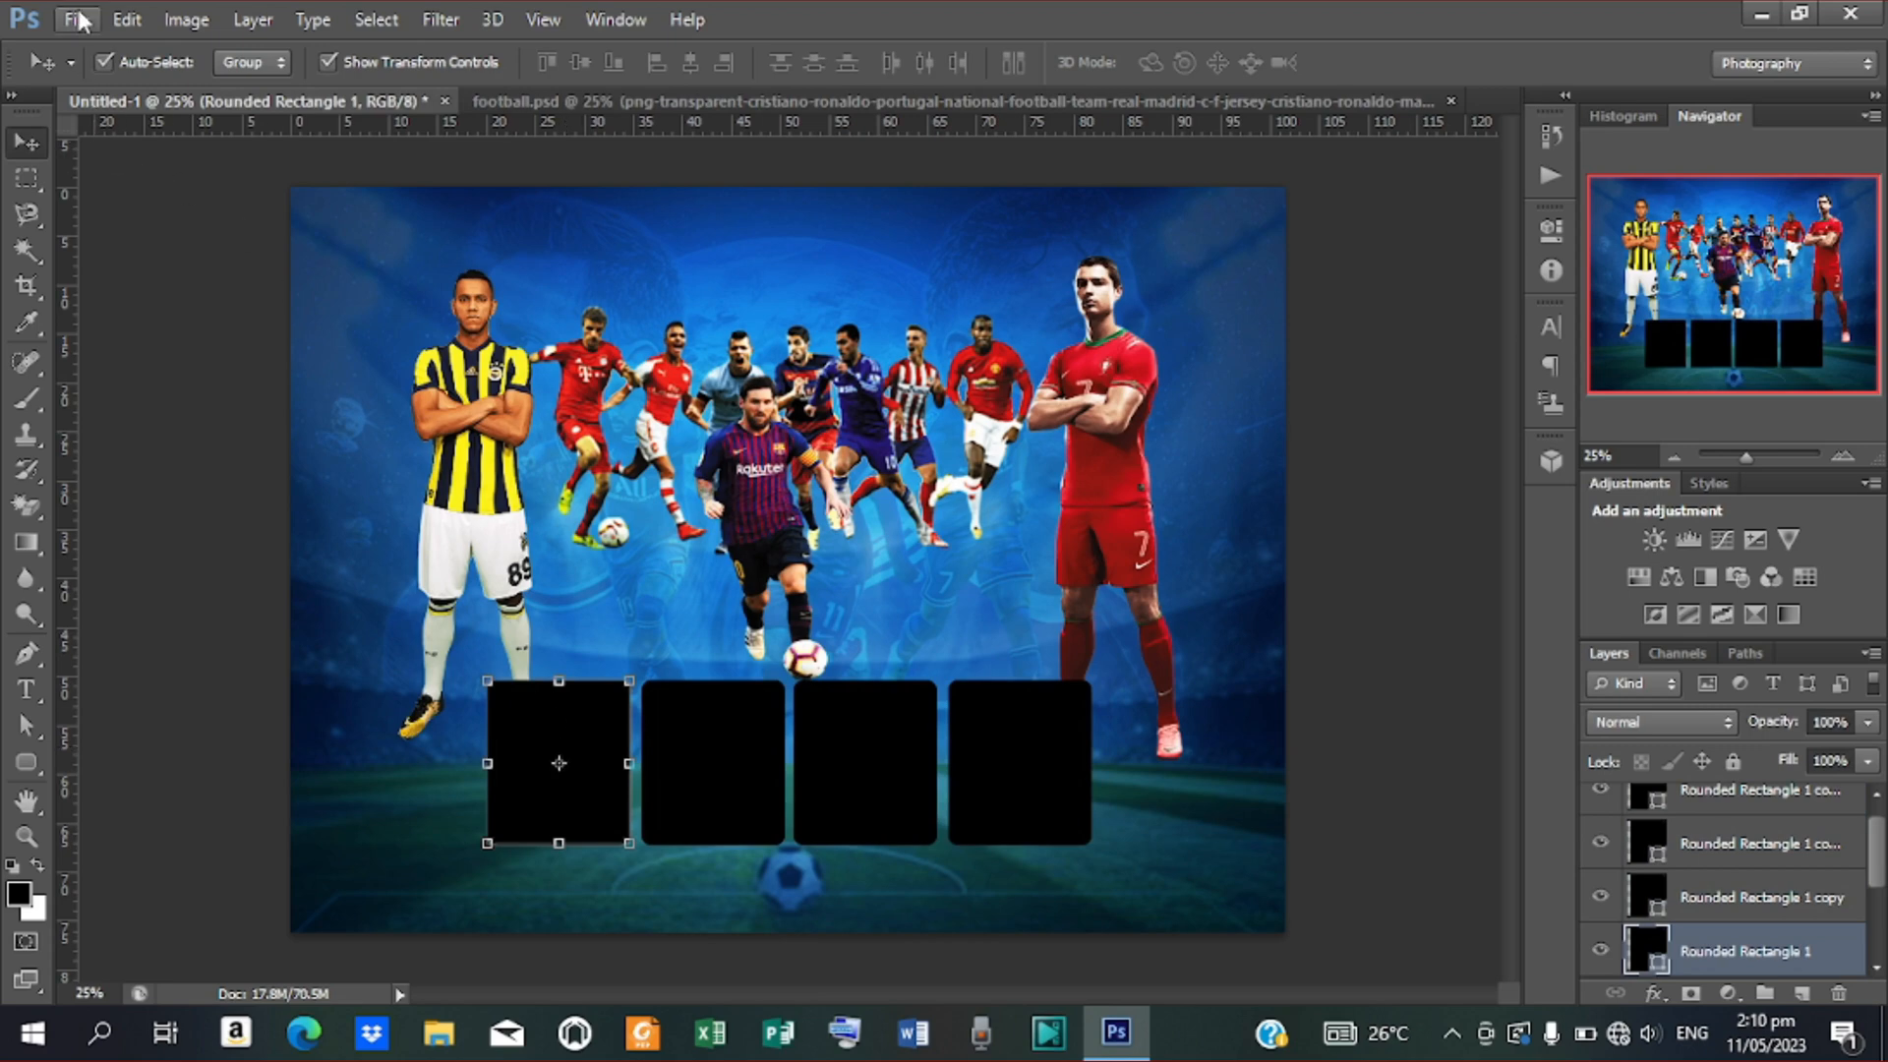
# Place the white Real Madrid jersey image into the poster
pyautogui.click(78, 20)
pyautogui.click(147, 475)
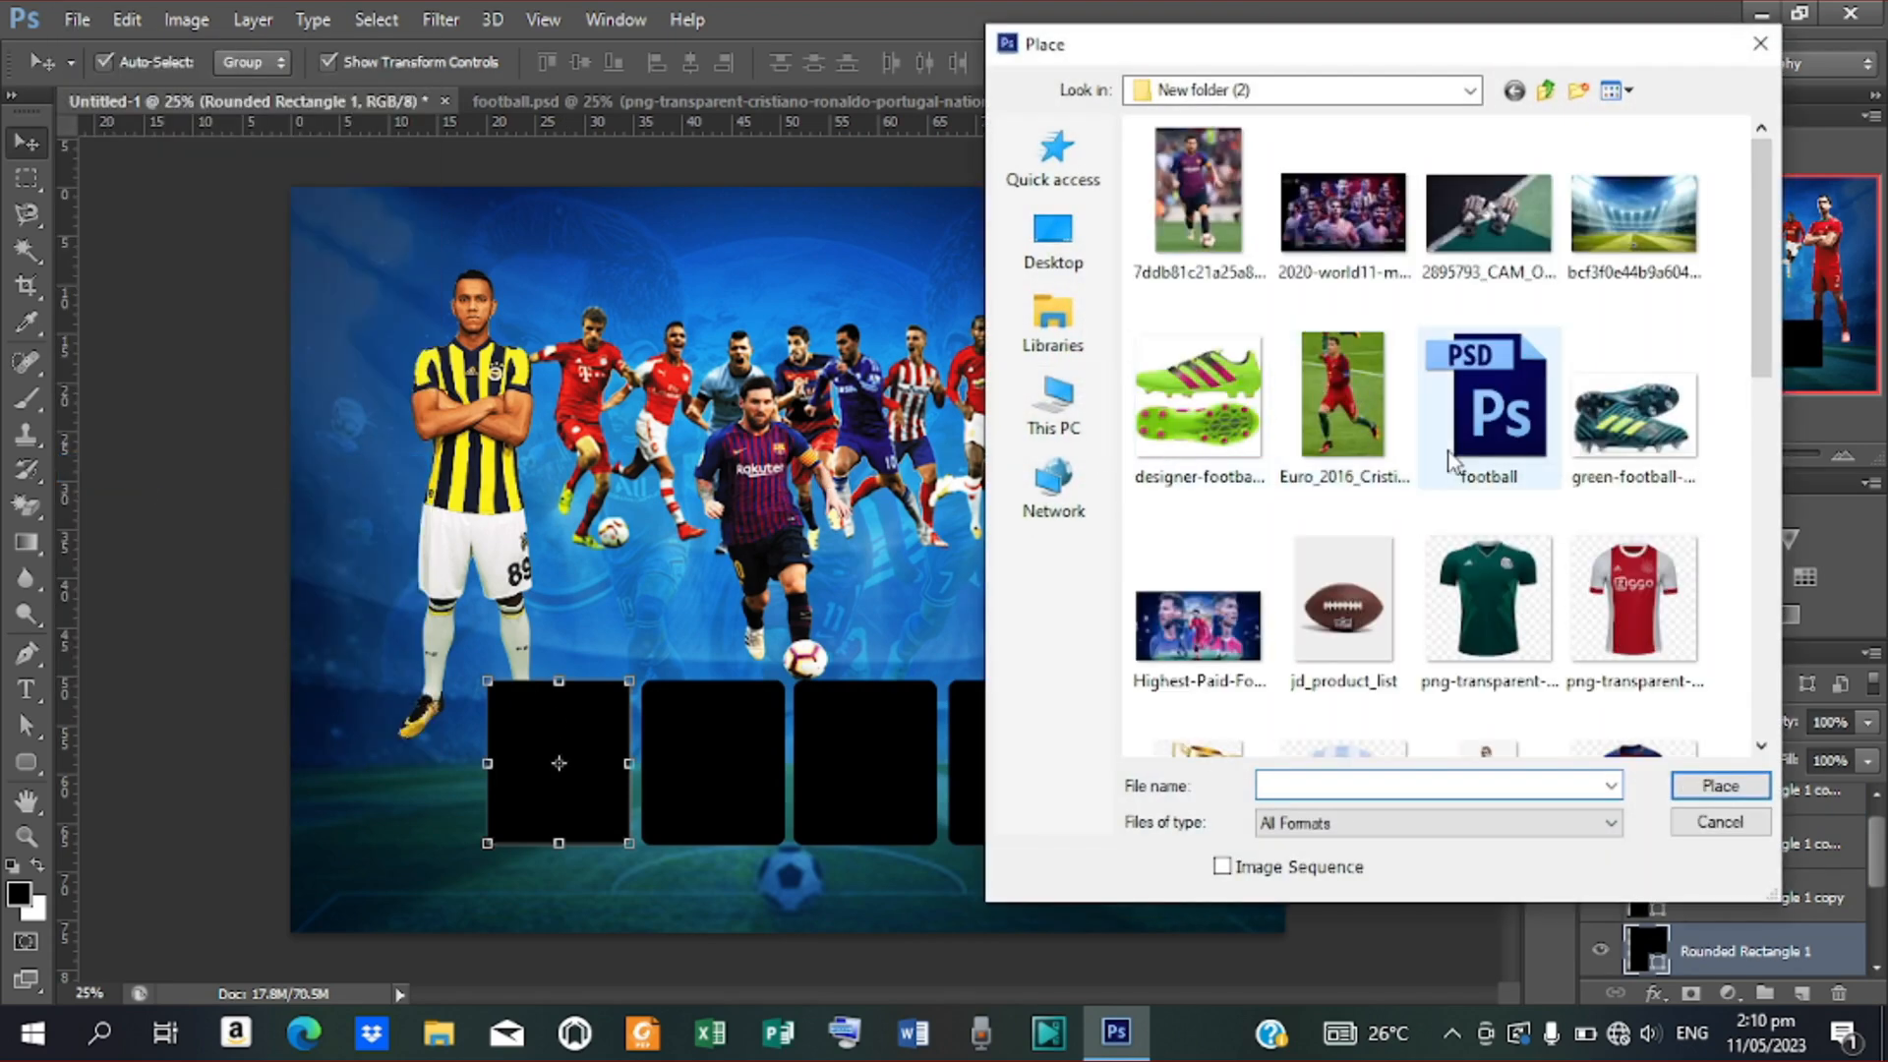
pyautogui.scroll(-5, 1456, 457)
pyautogui.scroll(-3, 1377, 394)
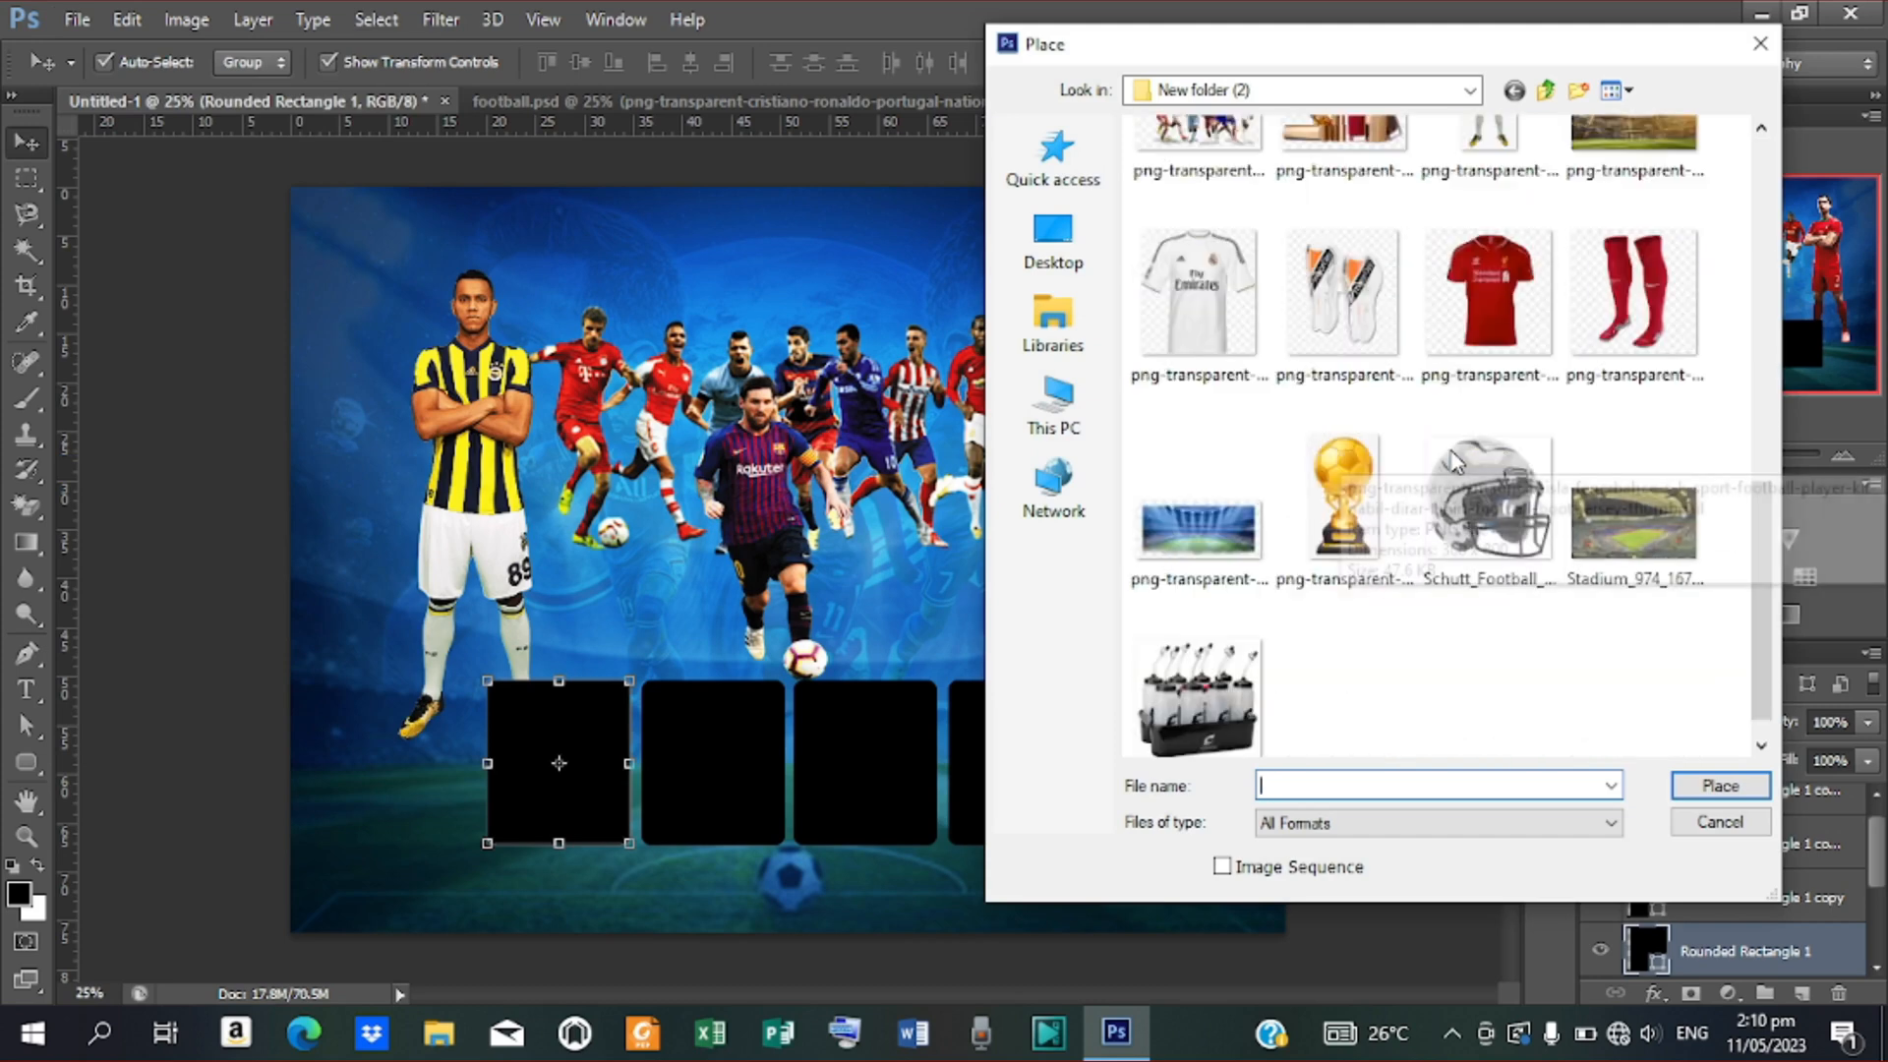
pyautogui.click(1237, 292)
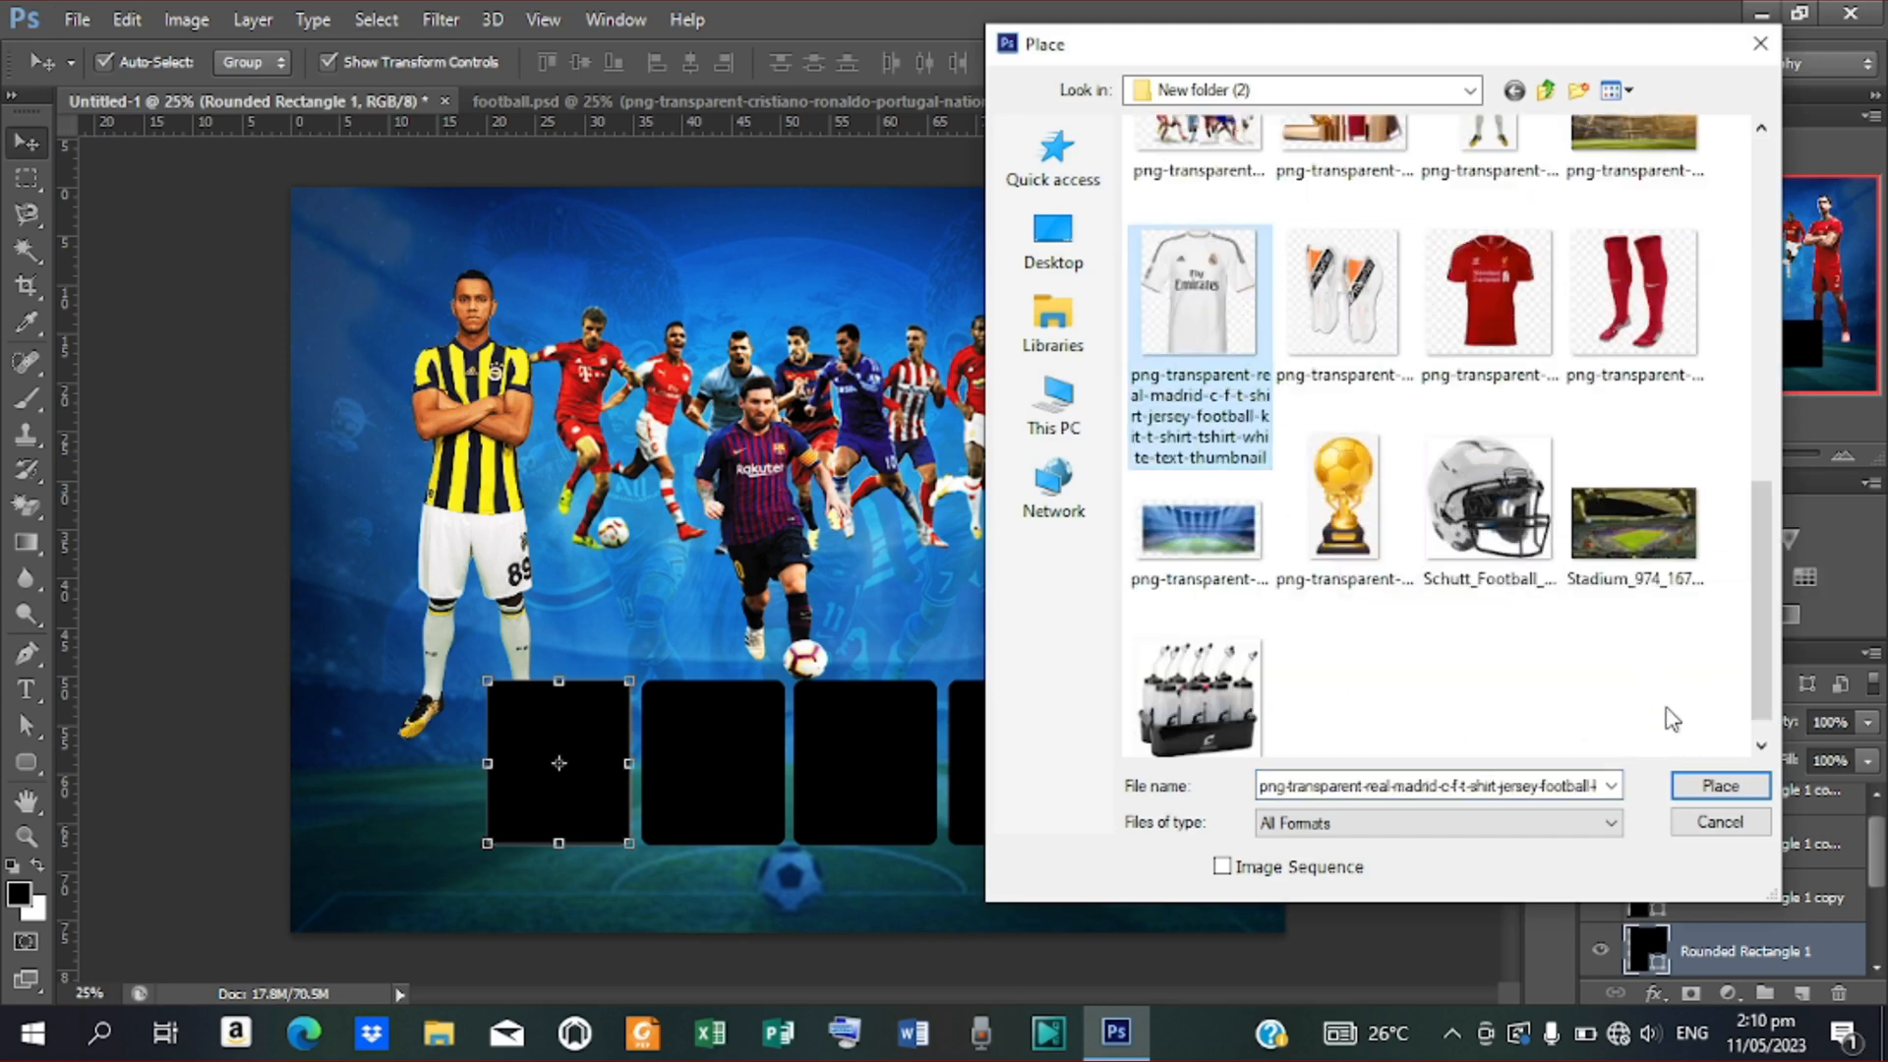
pyautogui.click(1720, 786)
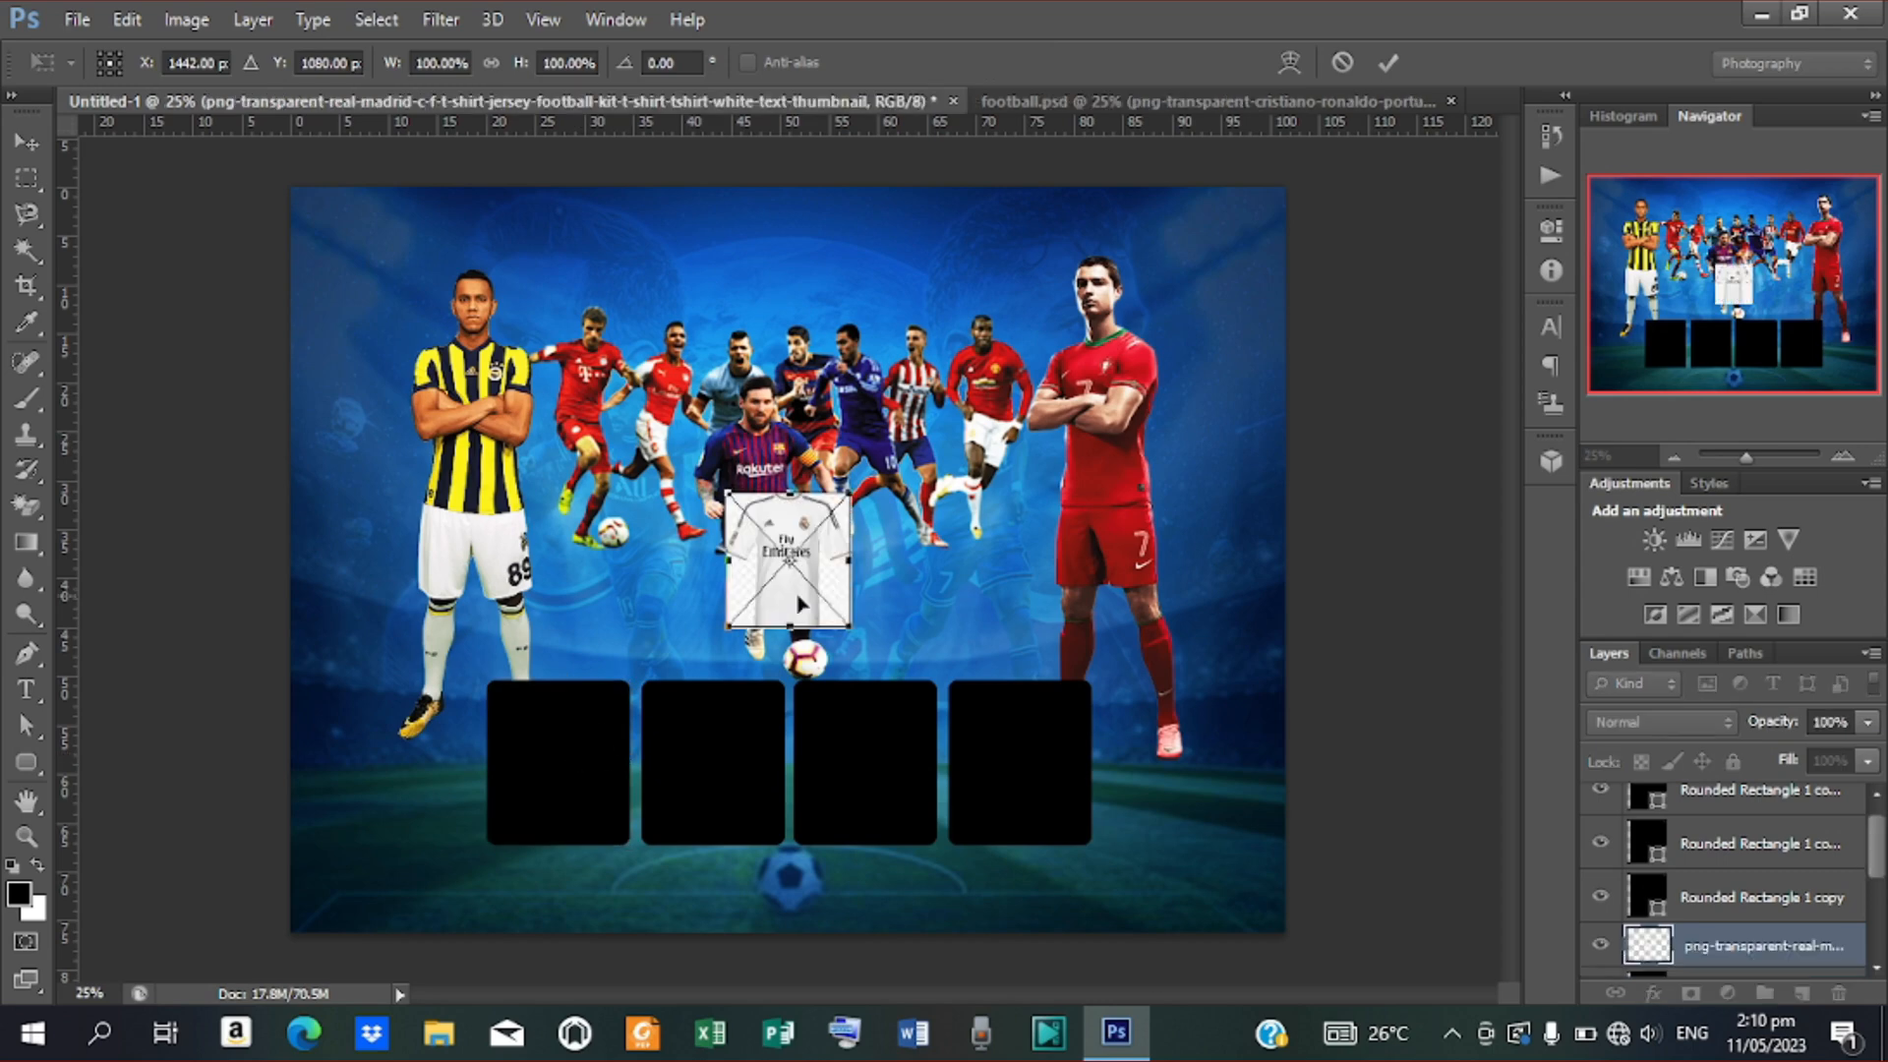
# Enlarge the jersey to about 124% over the first box and clip it to that box
pyautogui.moveTo(824, 550); pyautogui.dragTo(598, 744)
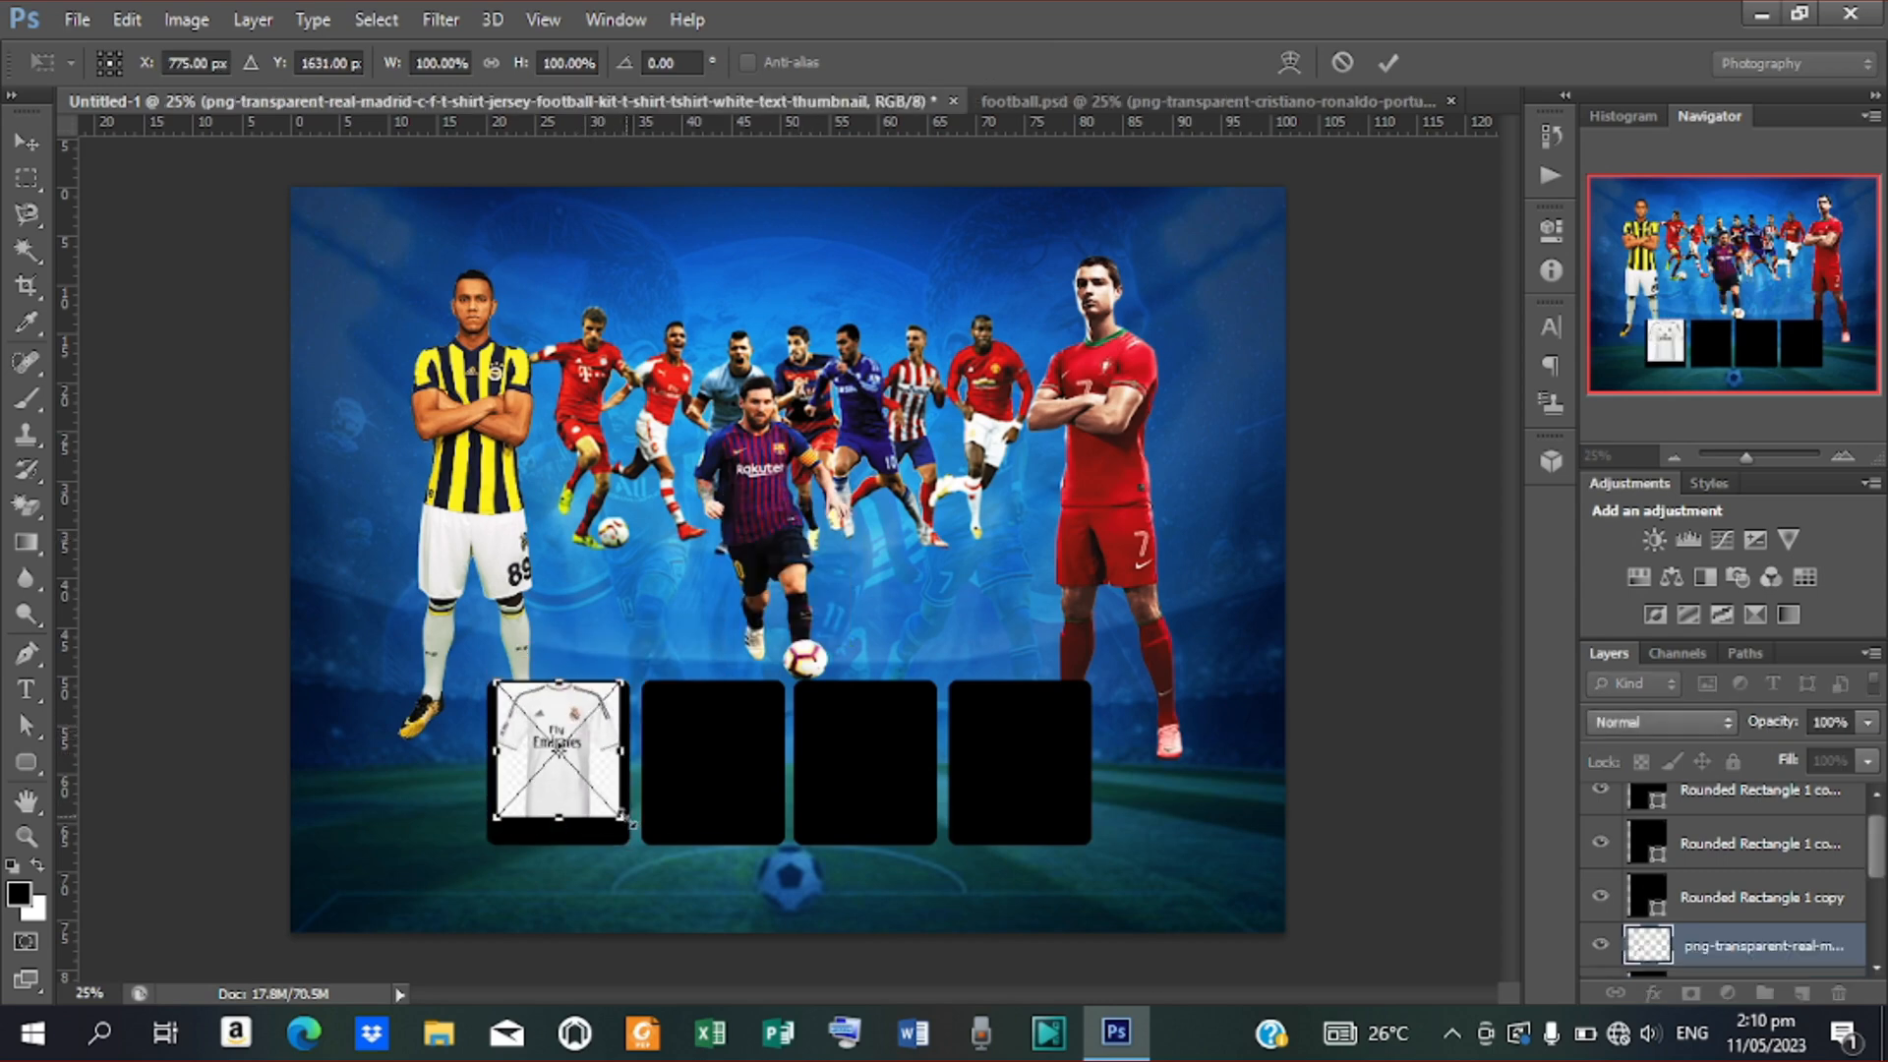
pyautogui.moveTo(625, 822); pyautogui.dragTo(641, 845)
pyautogui.moveTo(590, 695); pyautogui.dragTo(597, 710)
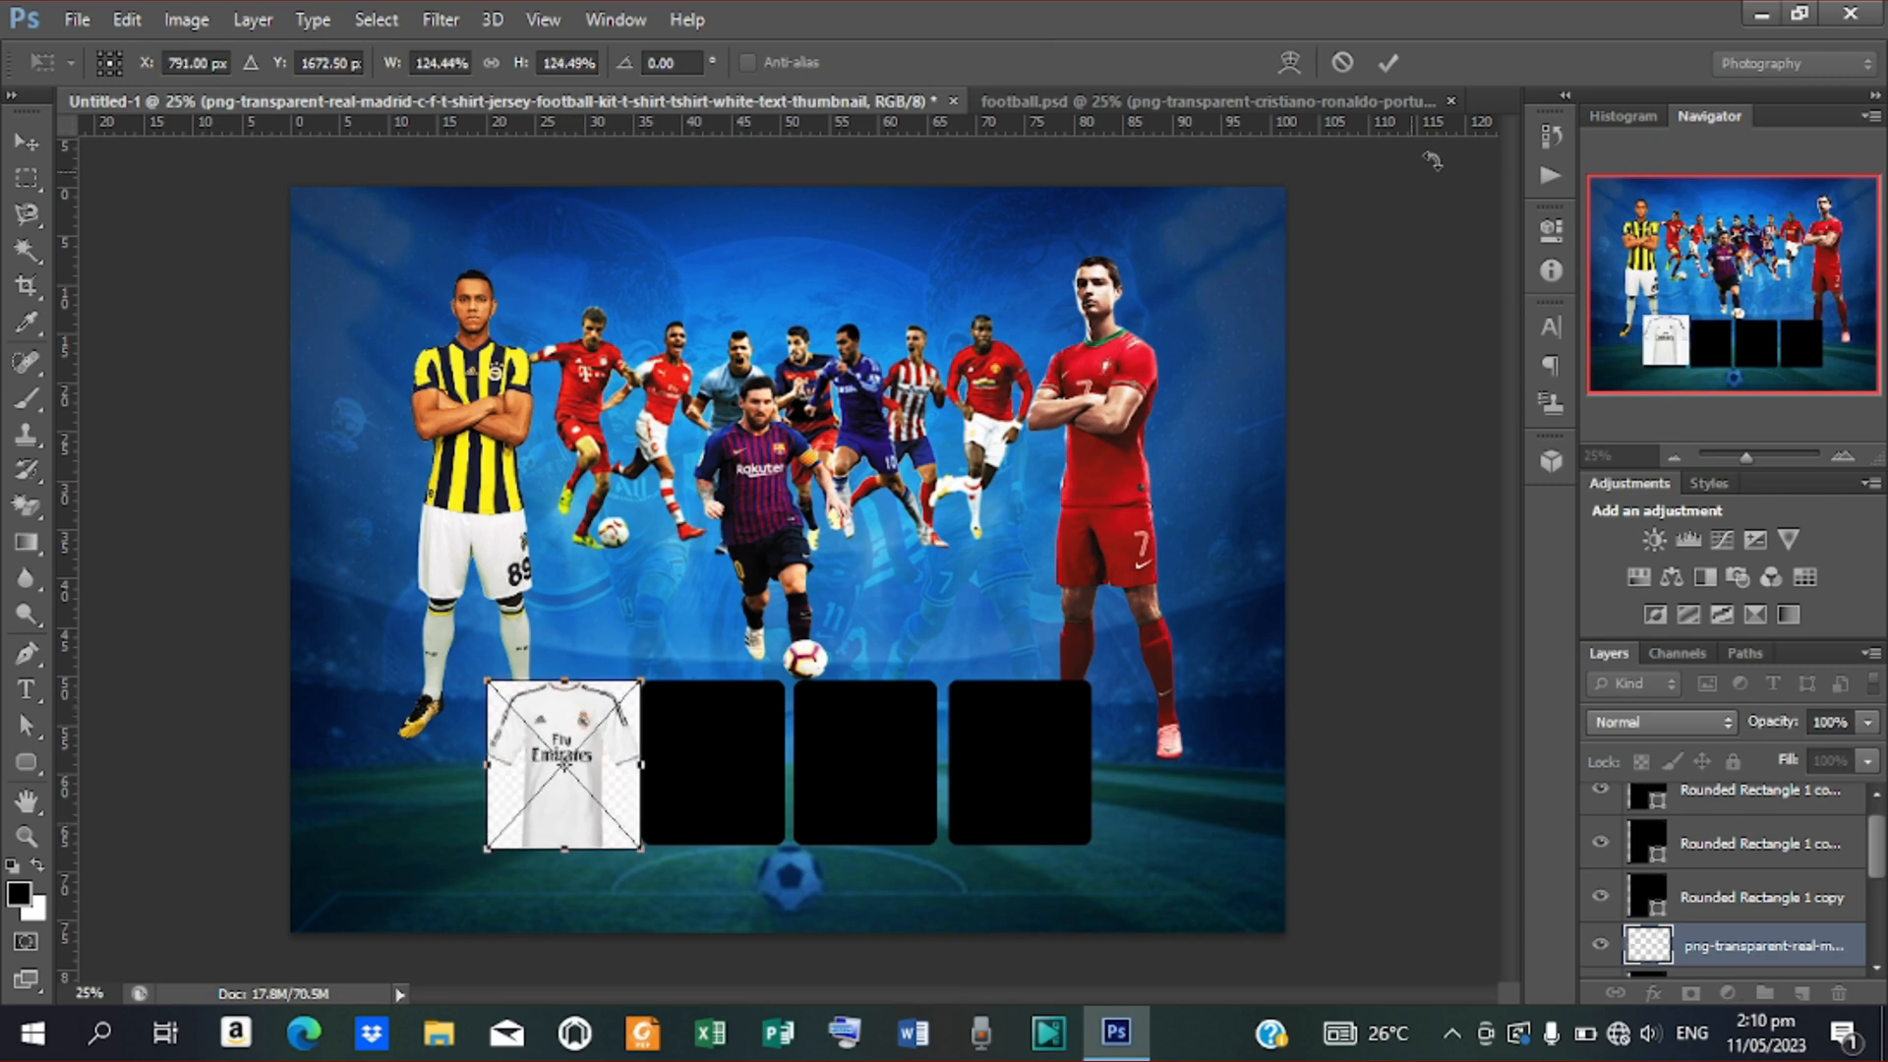
pyautogui.click(1385, 62)
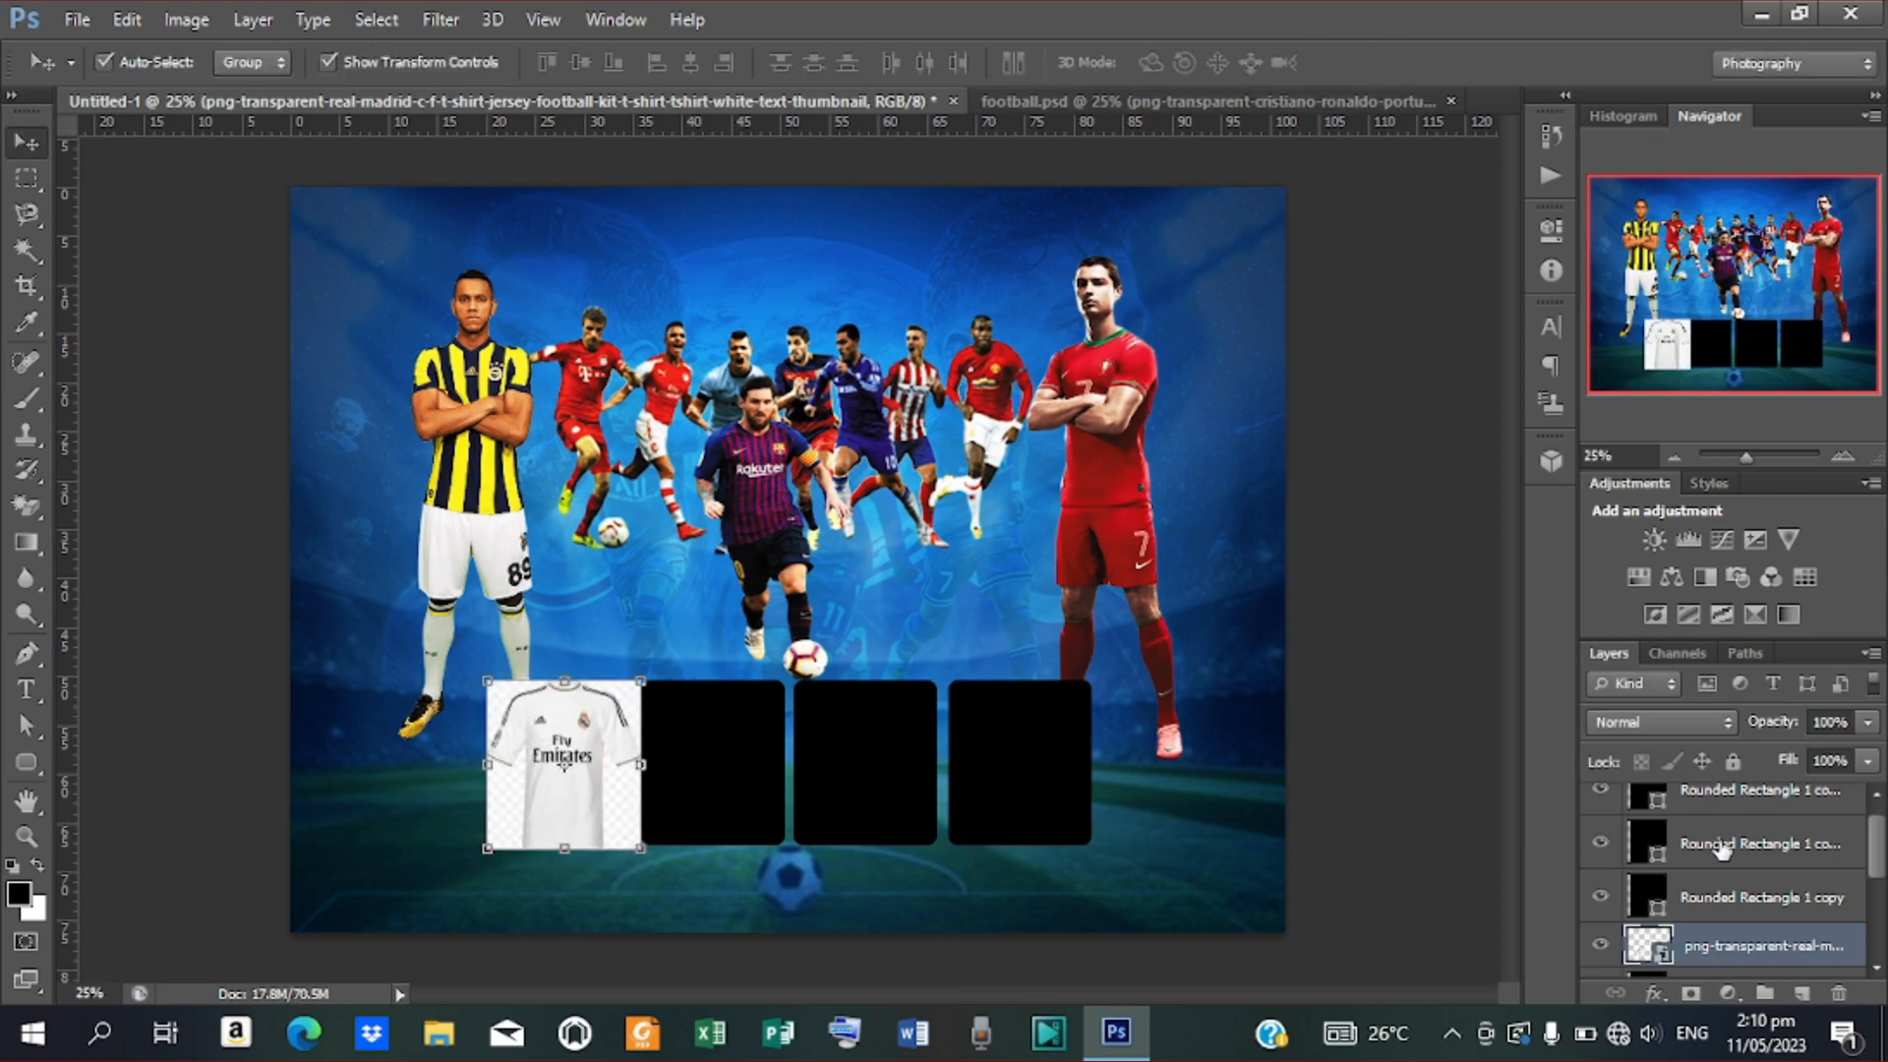
pyautogui.rightClick(1736, 946)
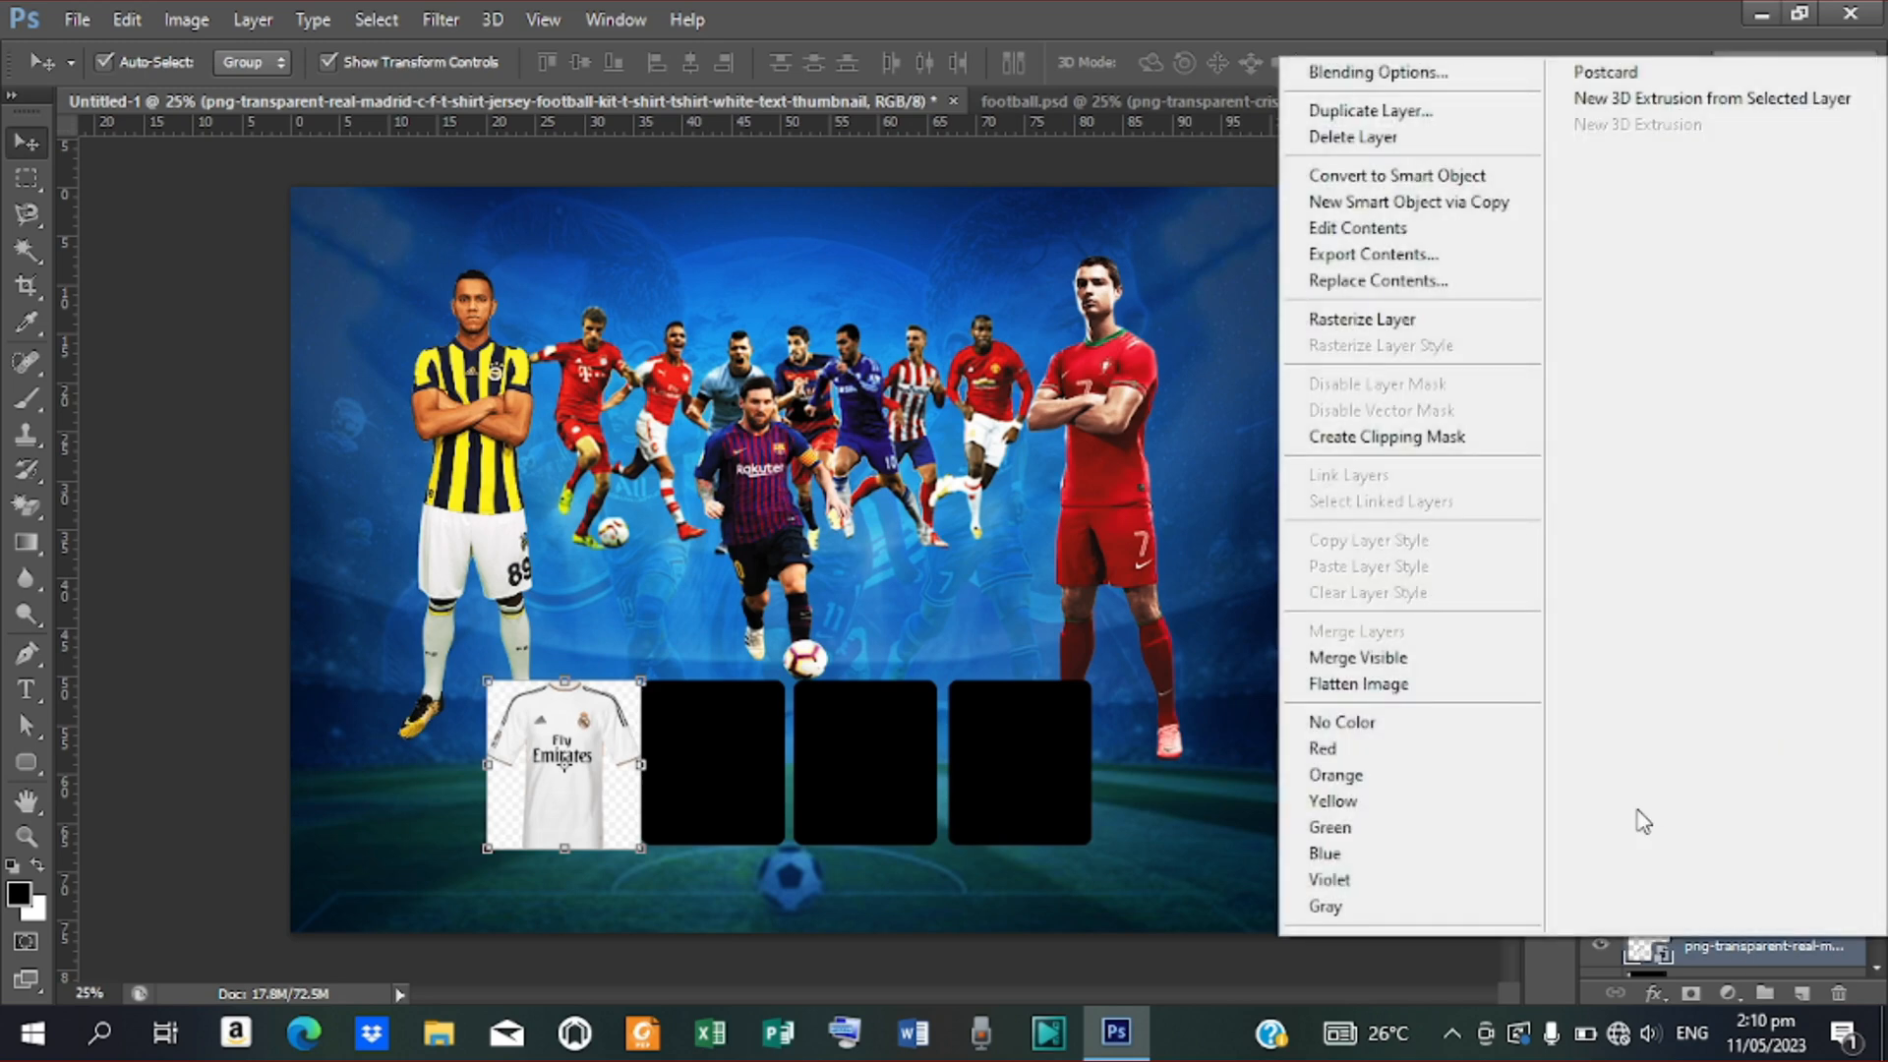
pyautogui.click(1373, 439)
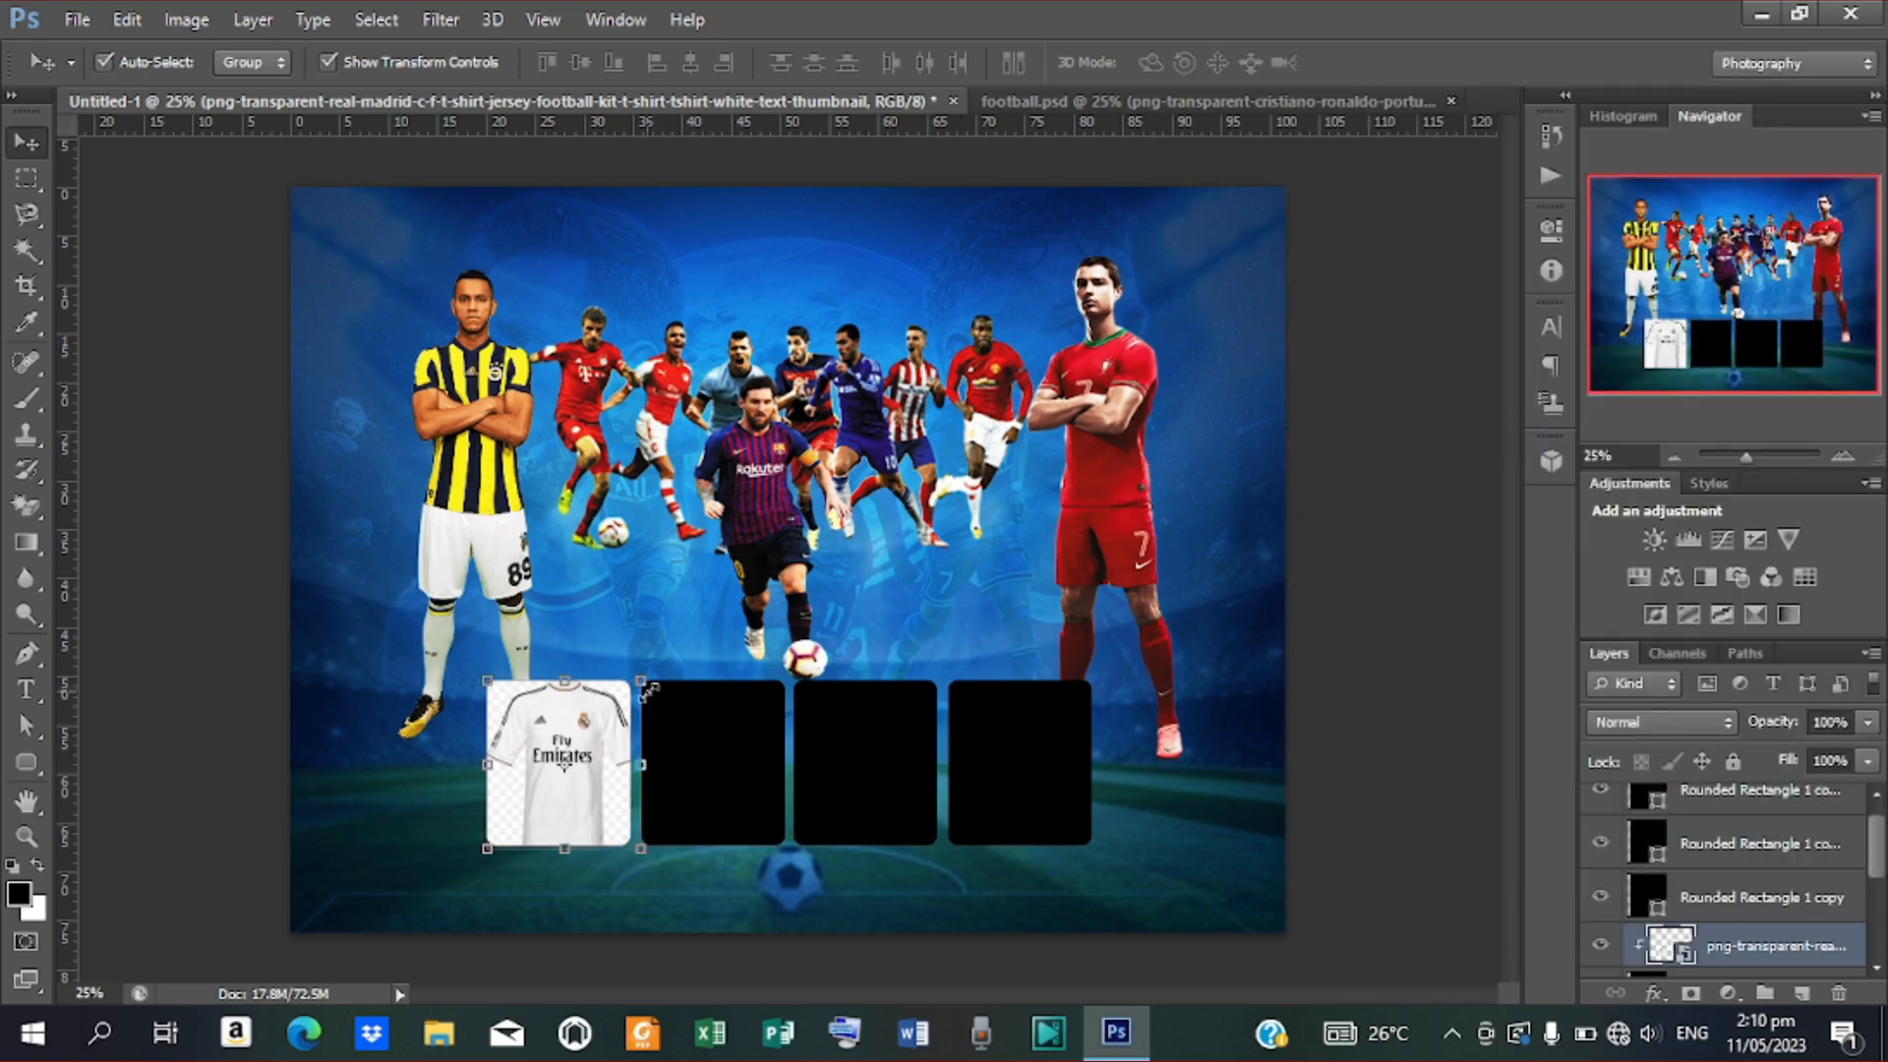
pyautogui.click(710, 772)
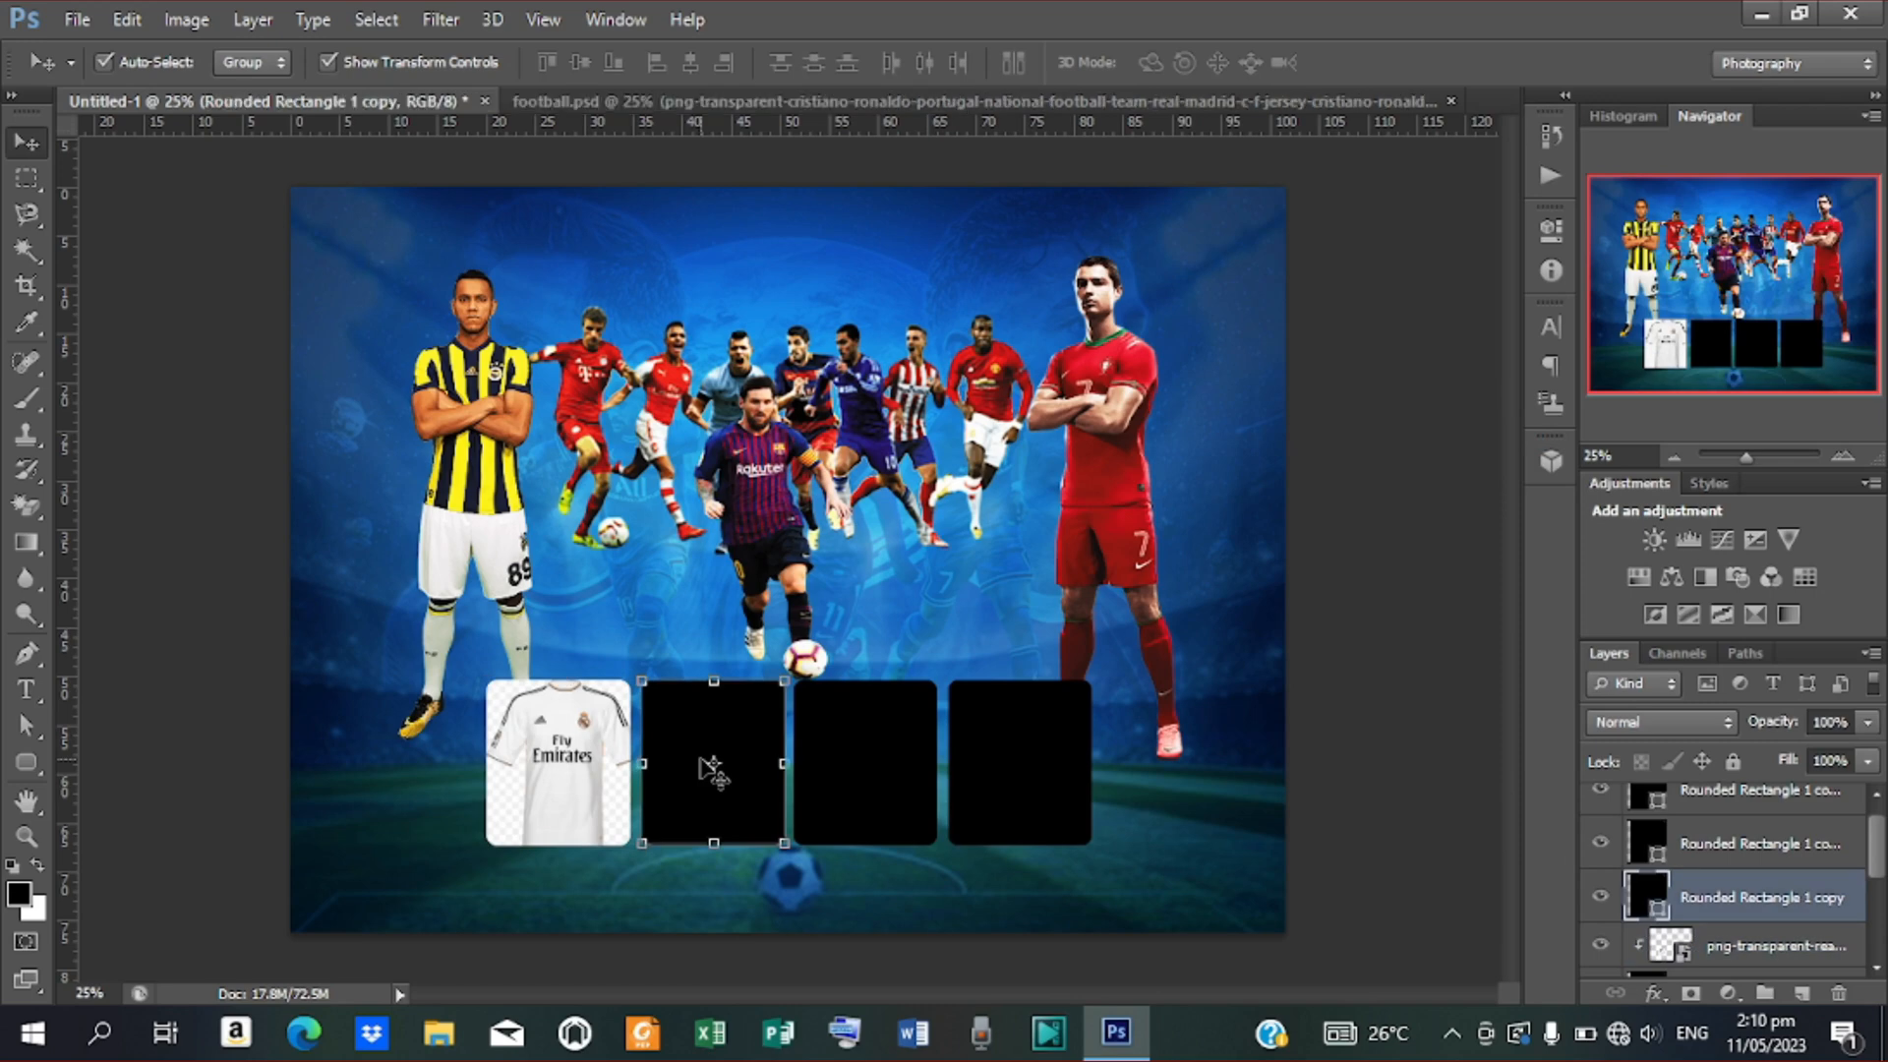
pyautogui.click(77, 20)
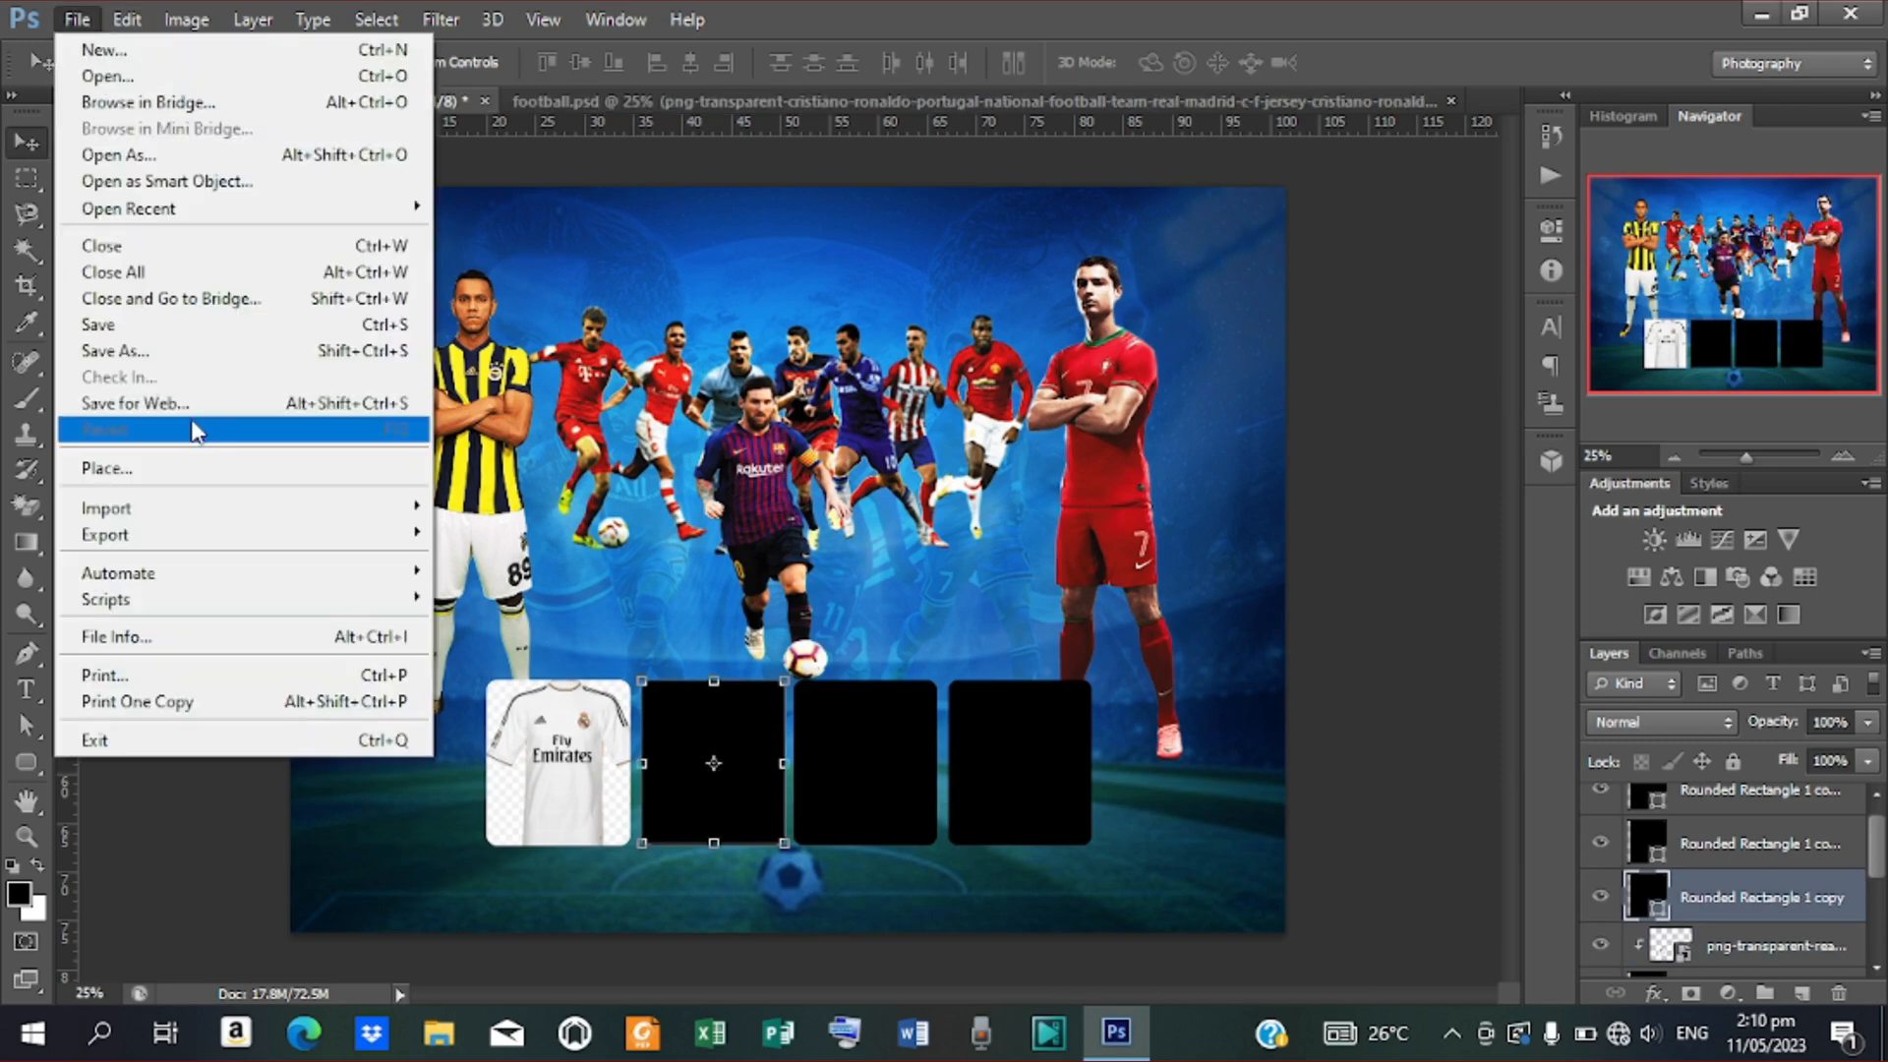
pyautogui.click(204, 470)
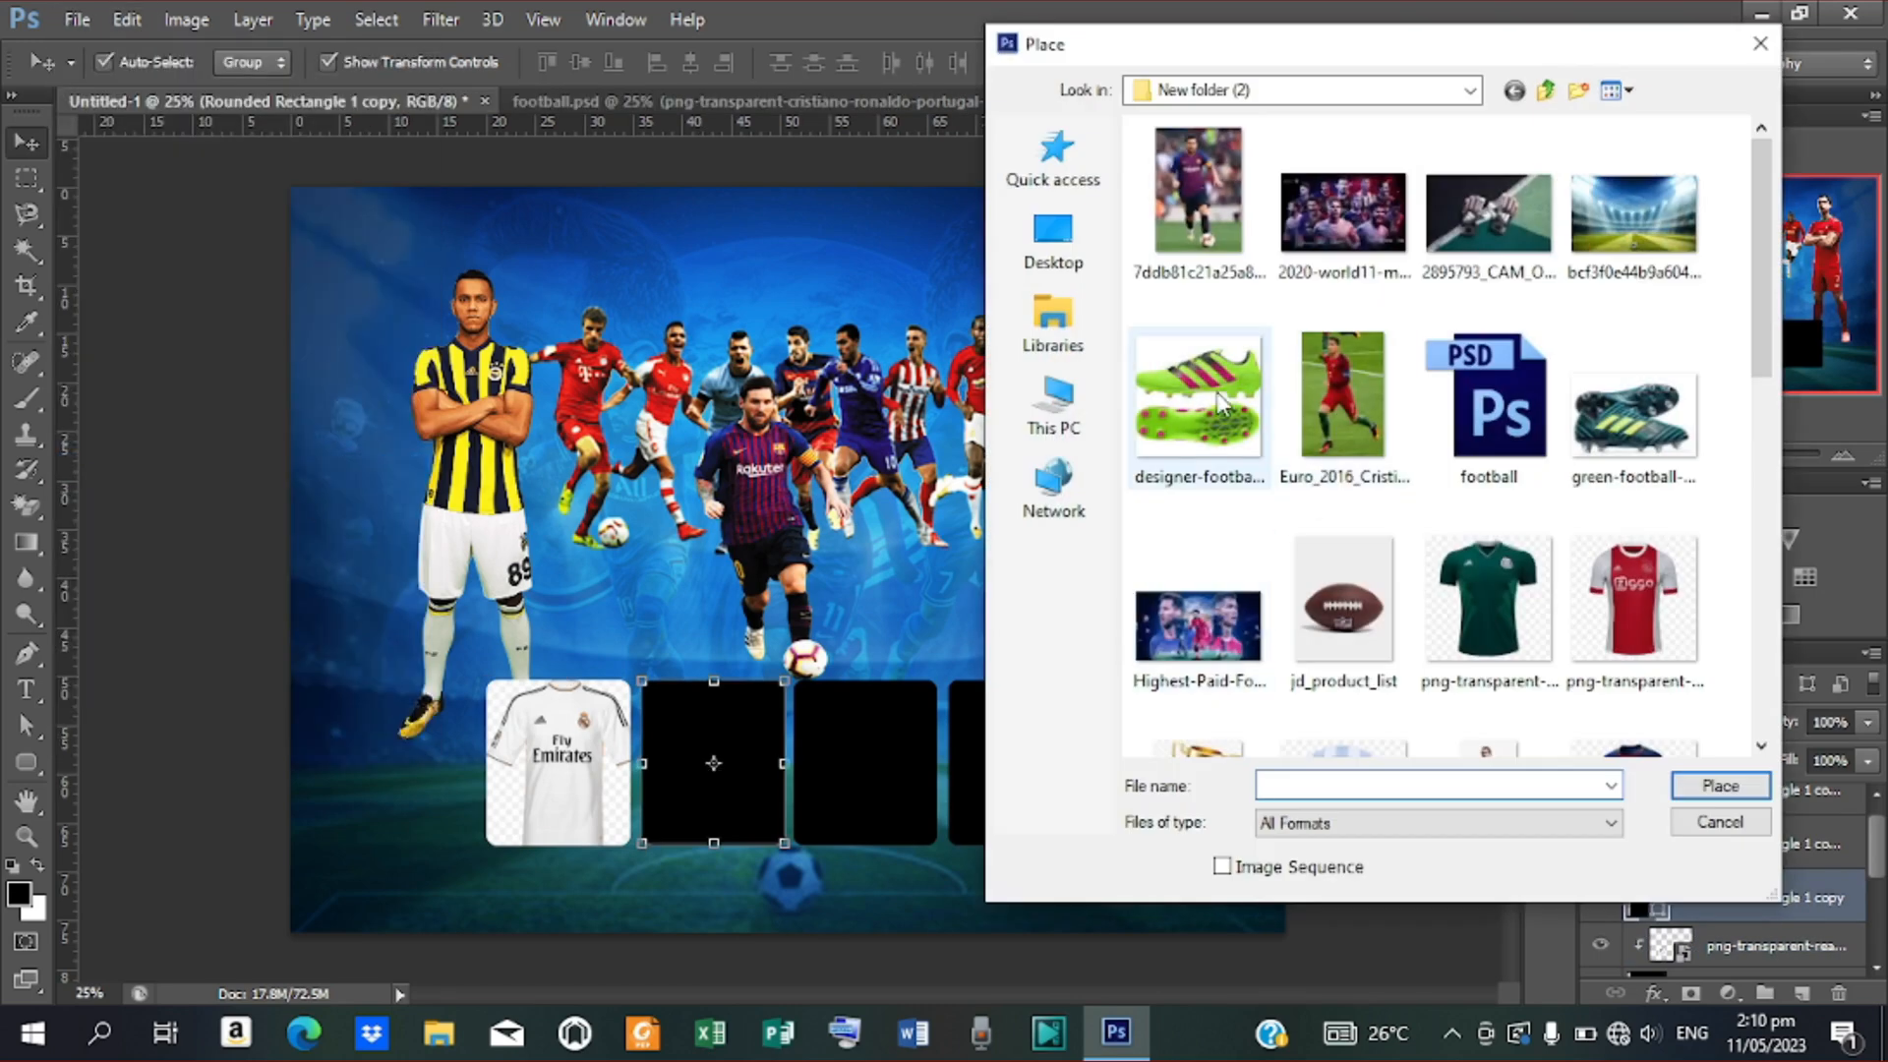
pyautogui.click(1212, 411)
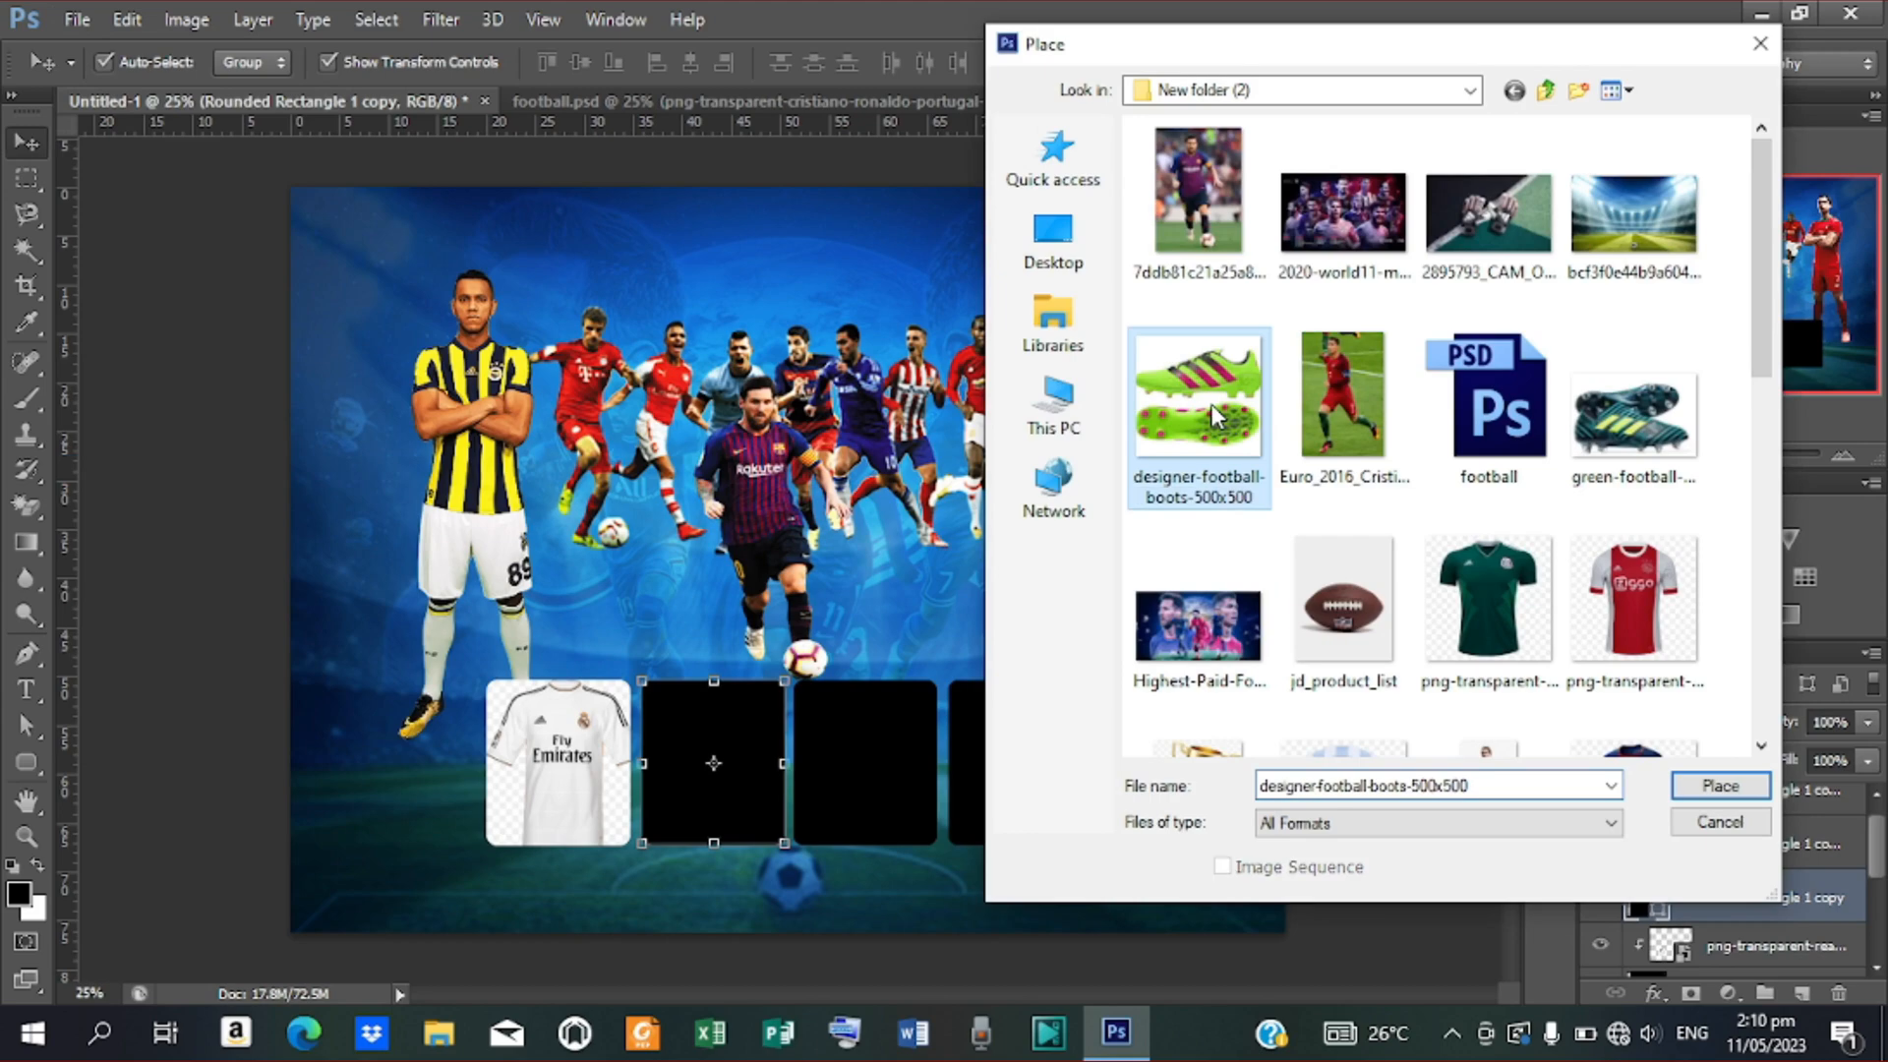
pyautogui.click(1708, 793)
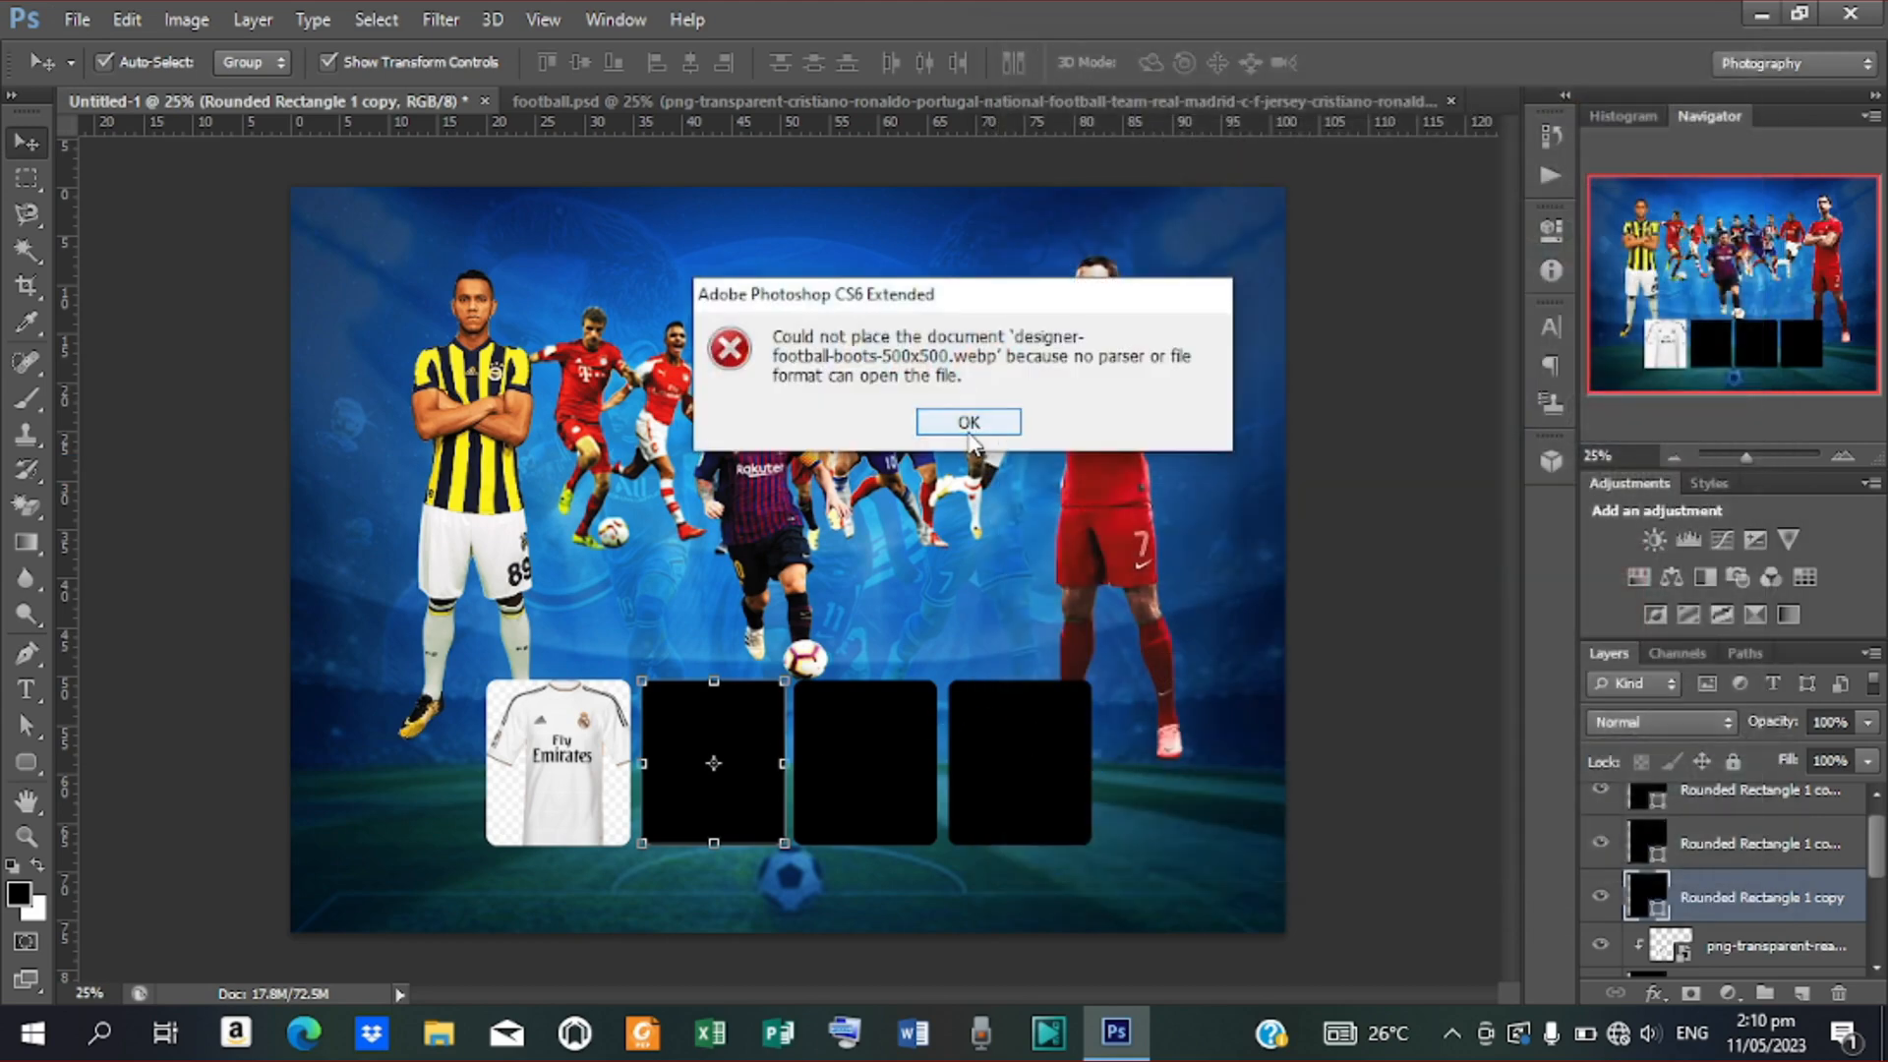
pyautogui.click(968, 423)
pyautogui.click(77, 19)
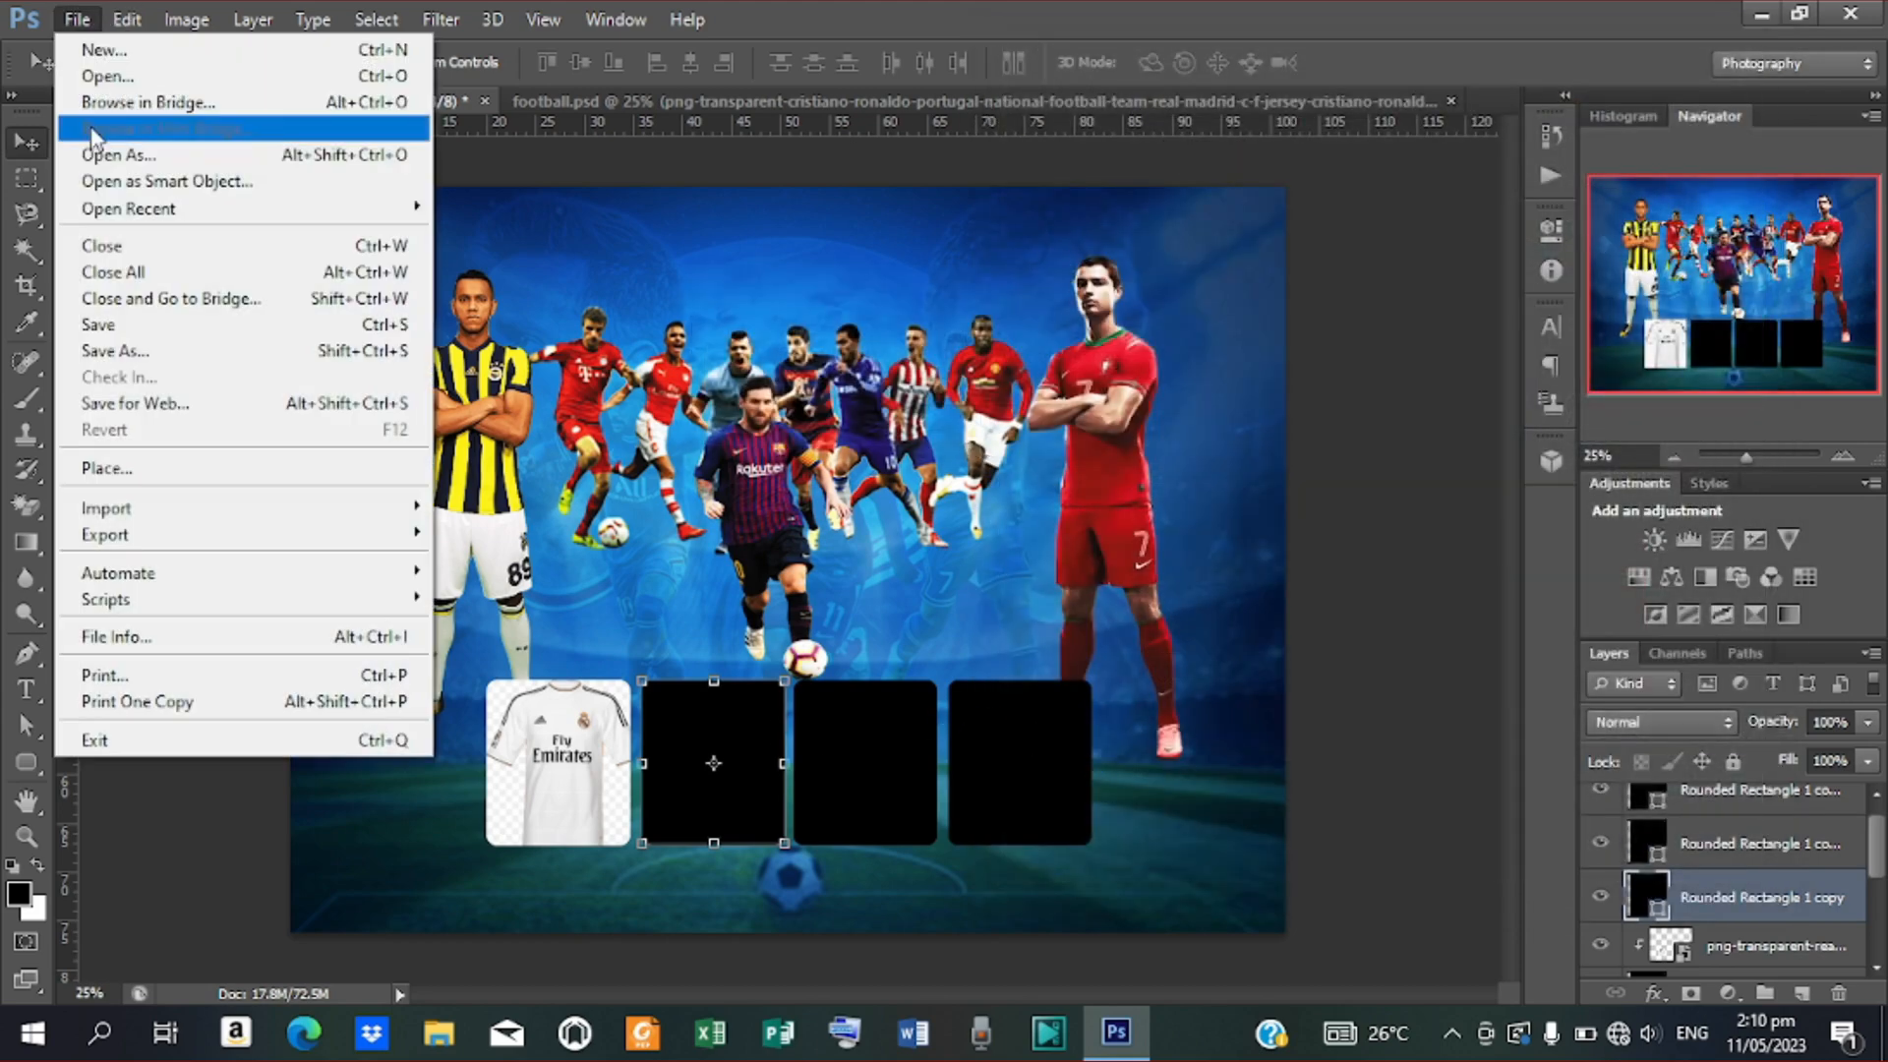
pyautogui.click(236, 469)
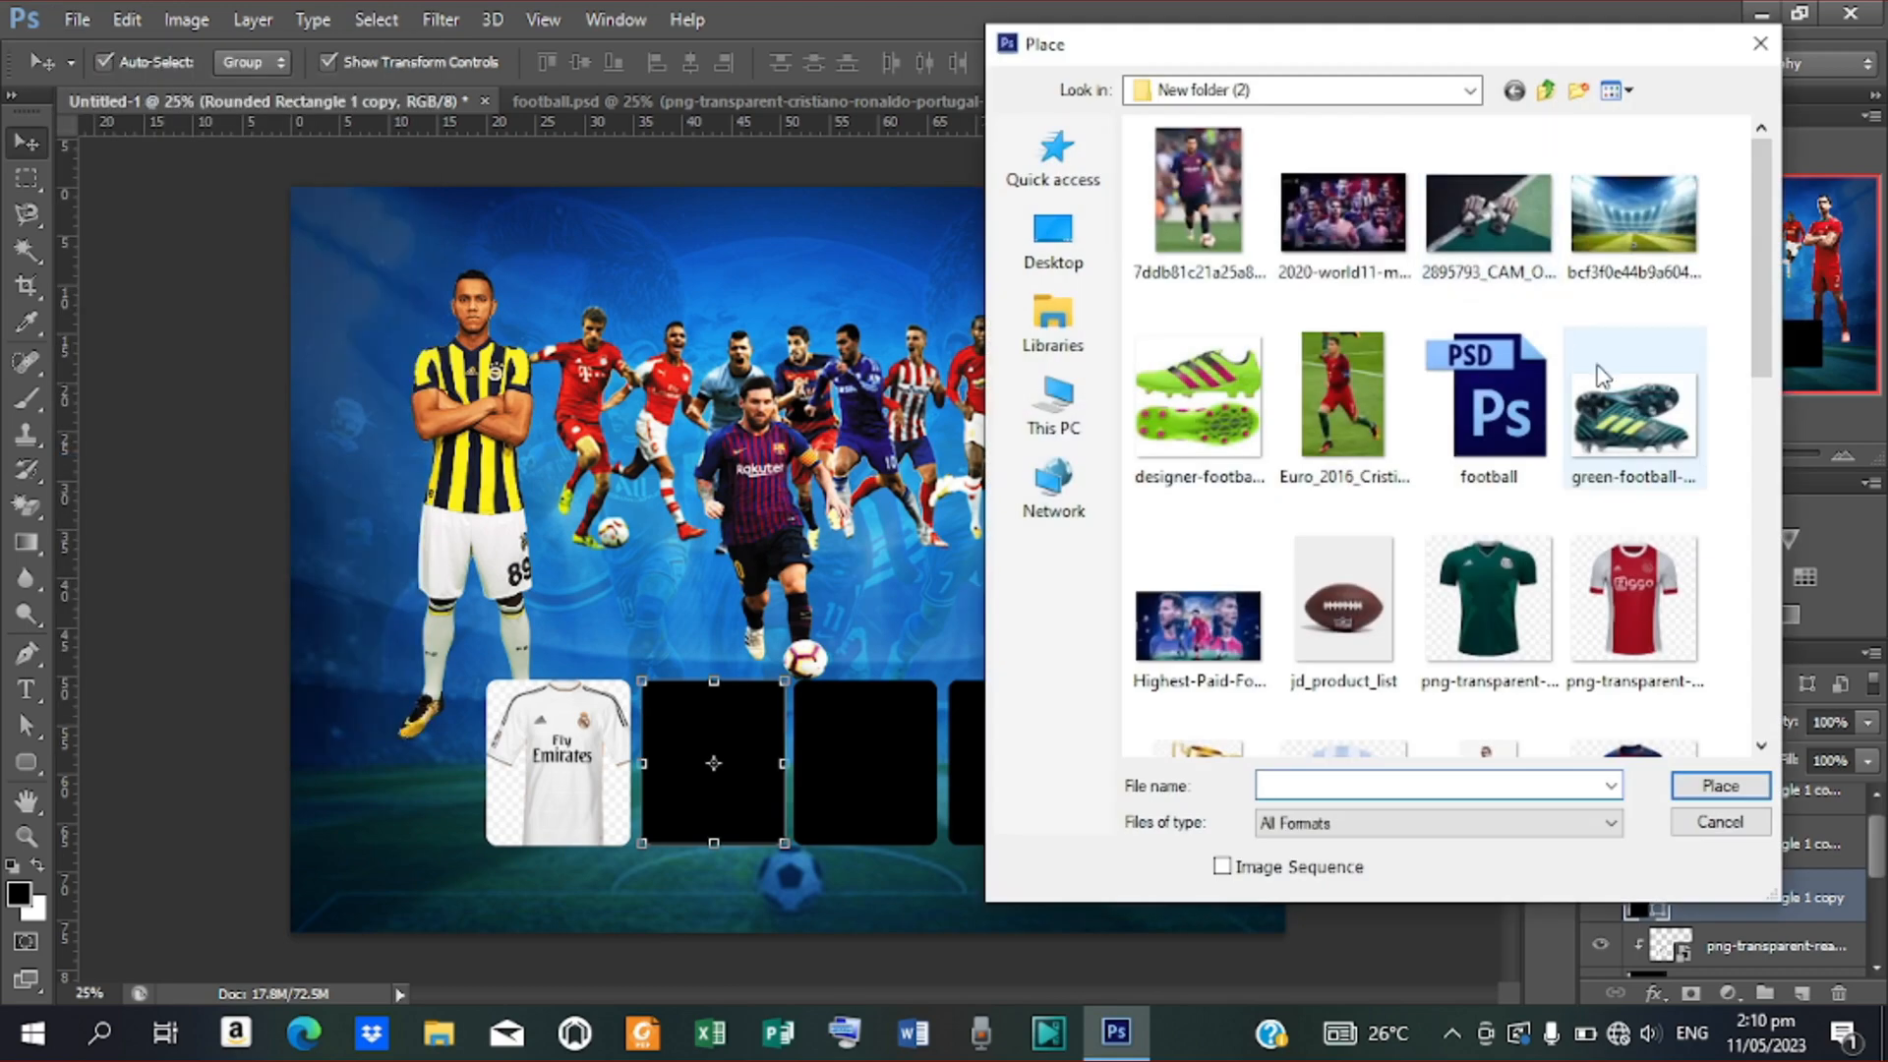
pyautogui.click(1635, 413)
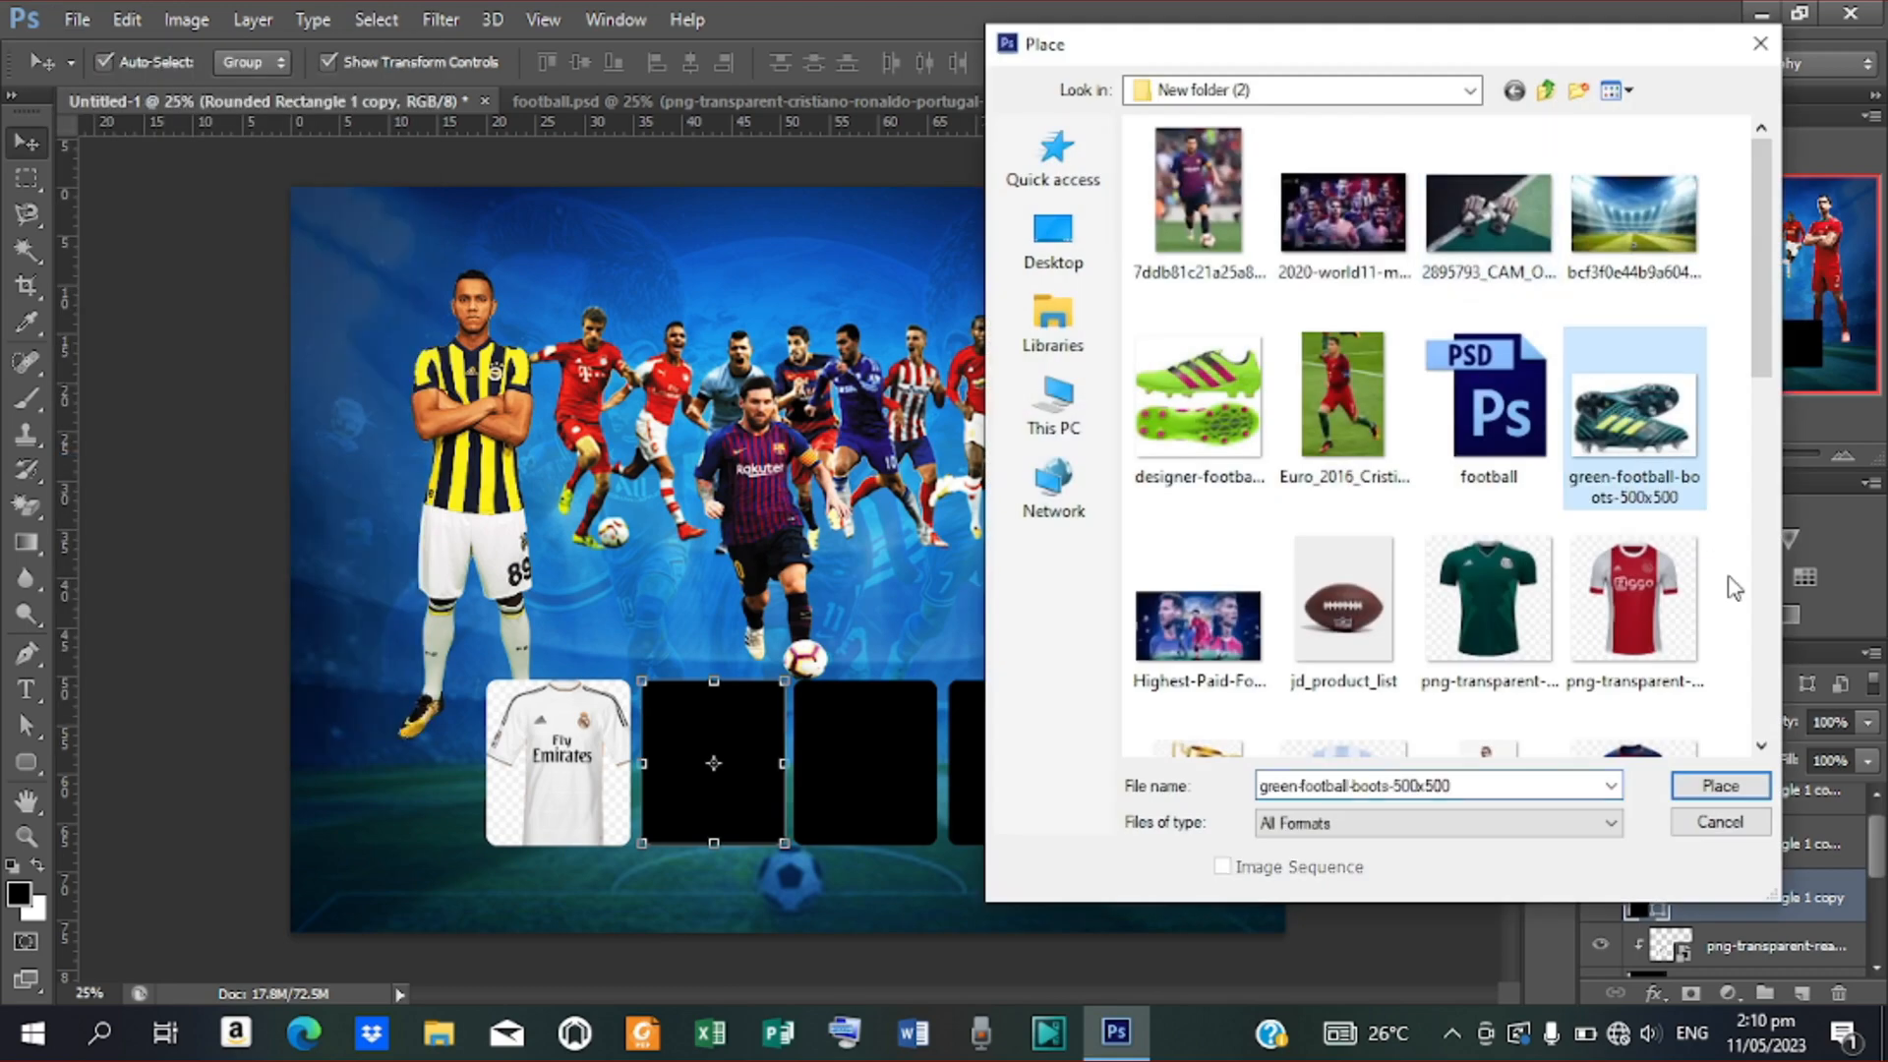
pyautogui.click(1739, 792)
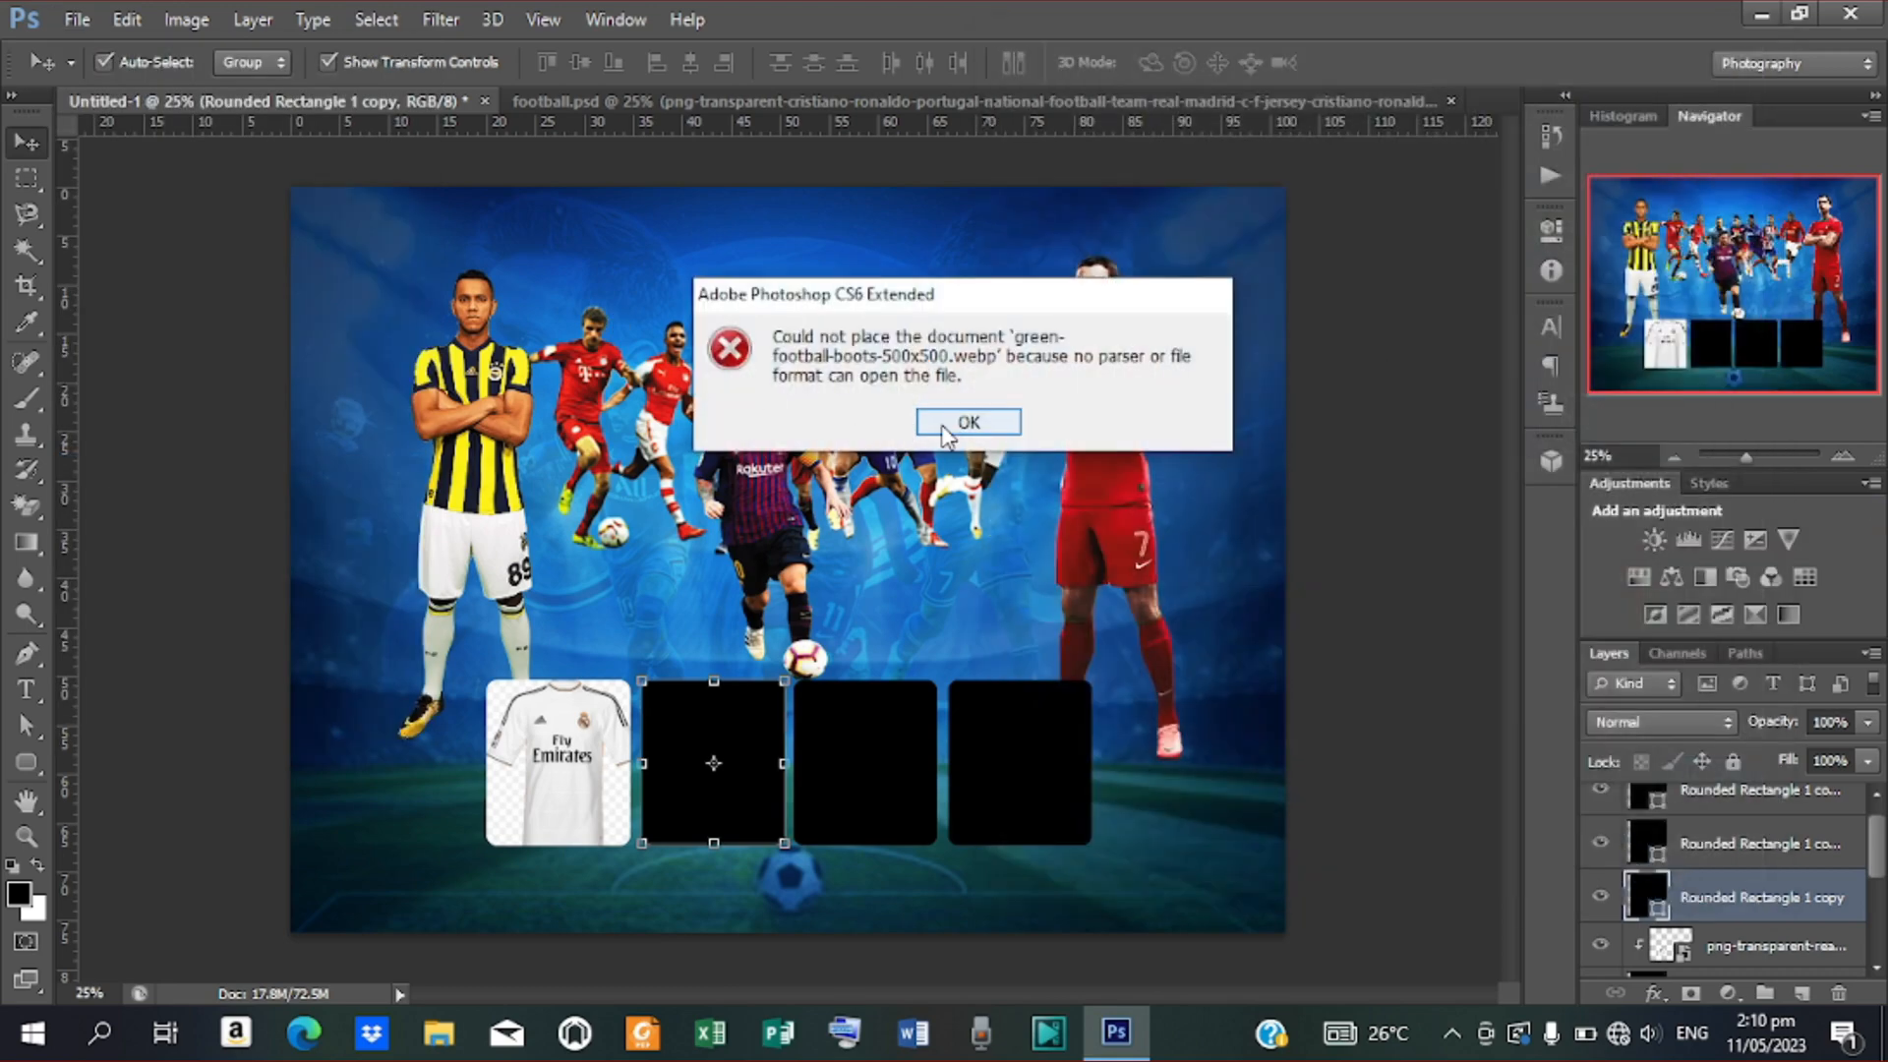
pyautogui.click(968, 423)
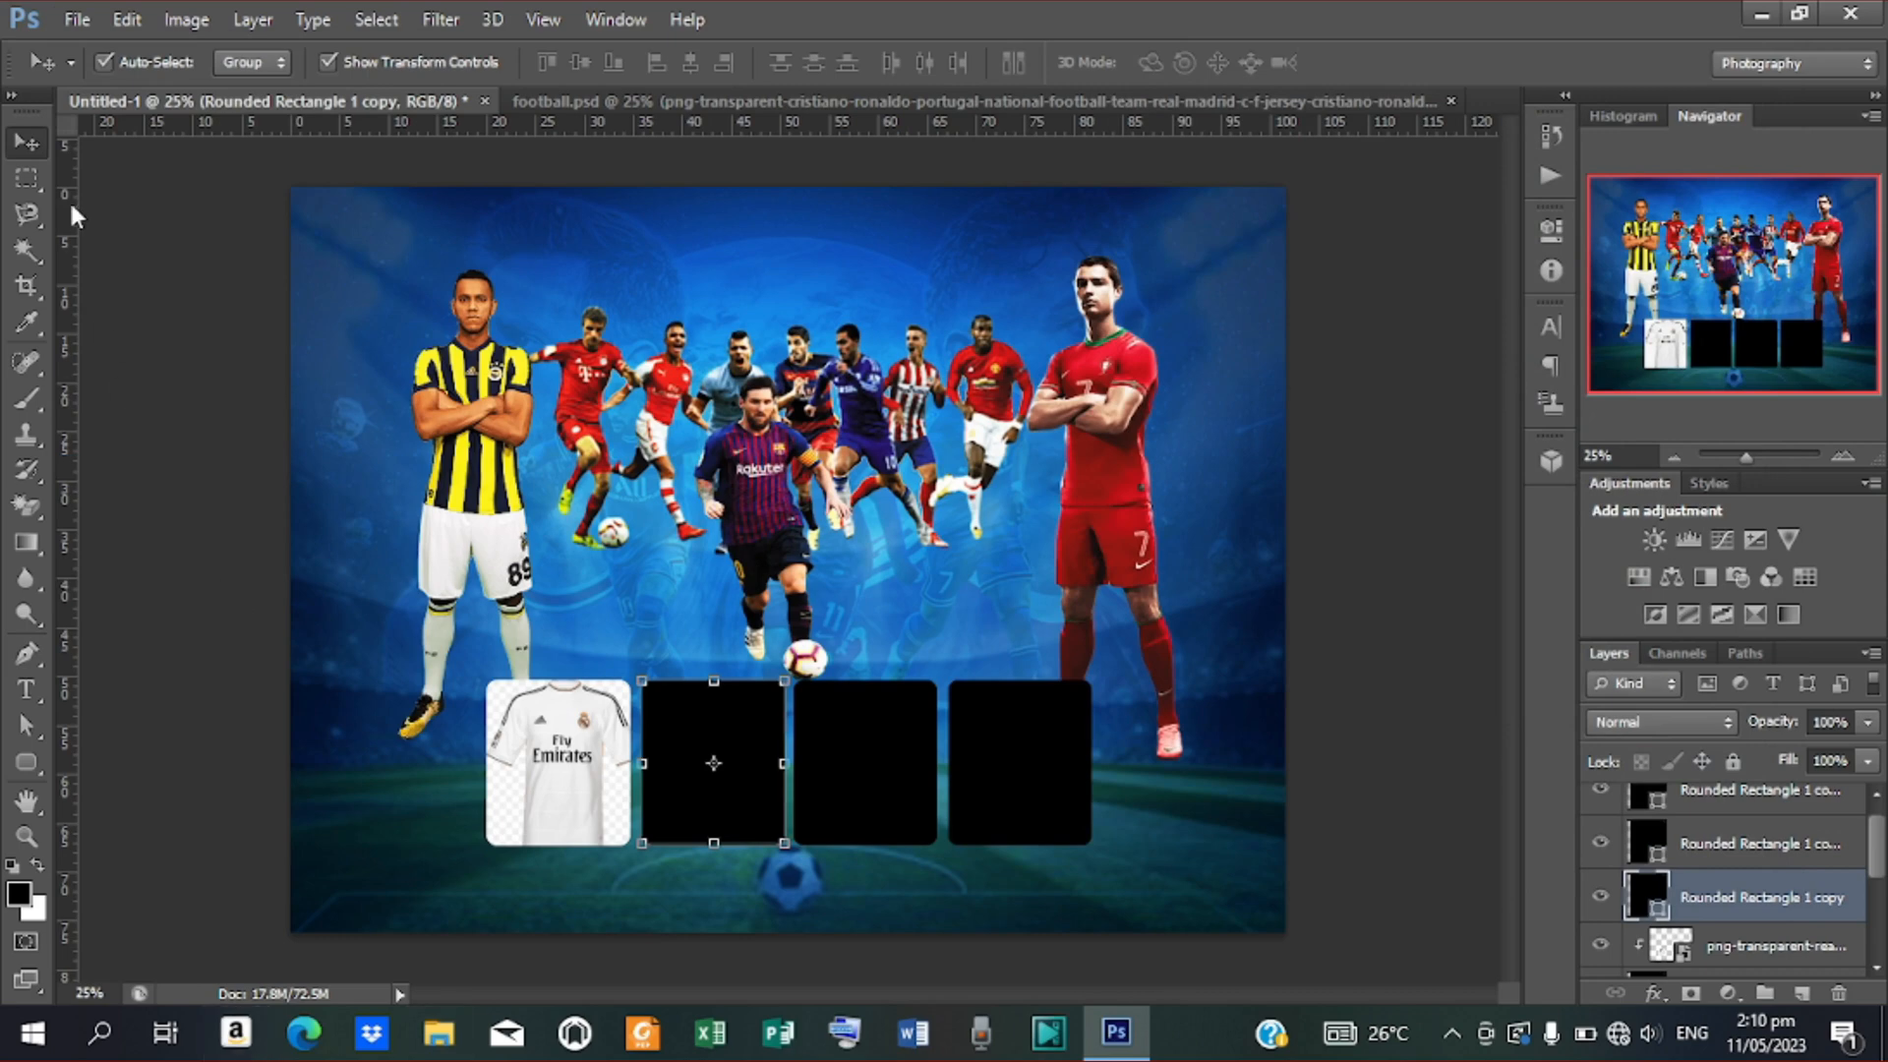
pyautogui.click(466, 1039)
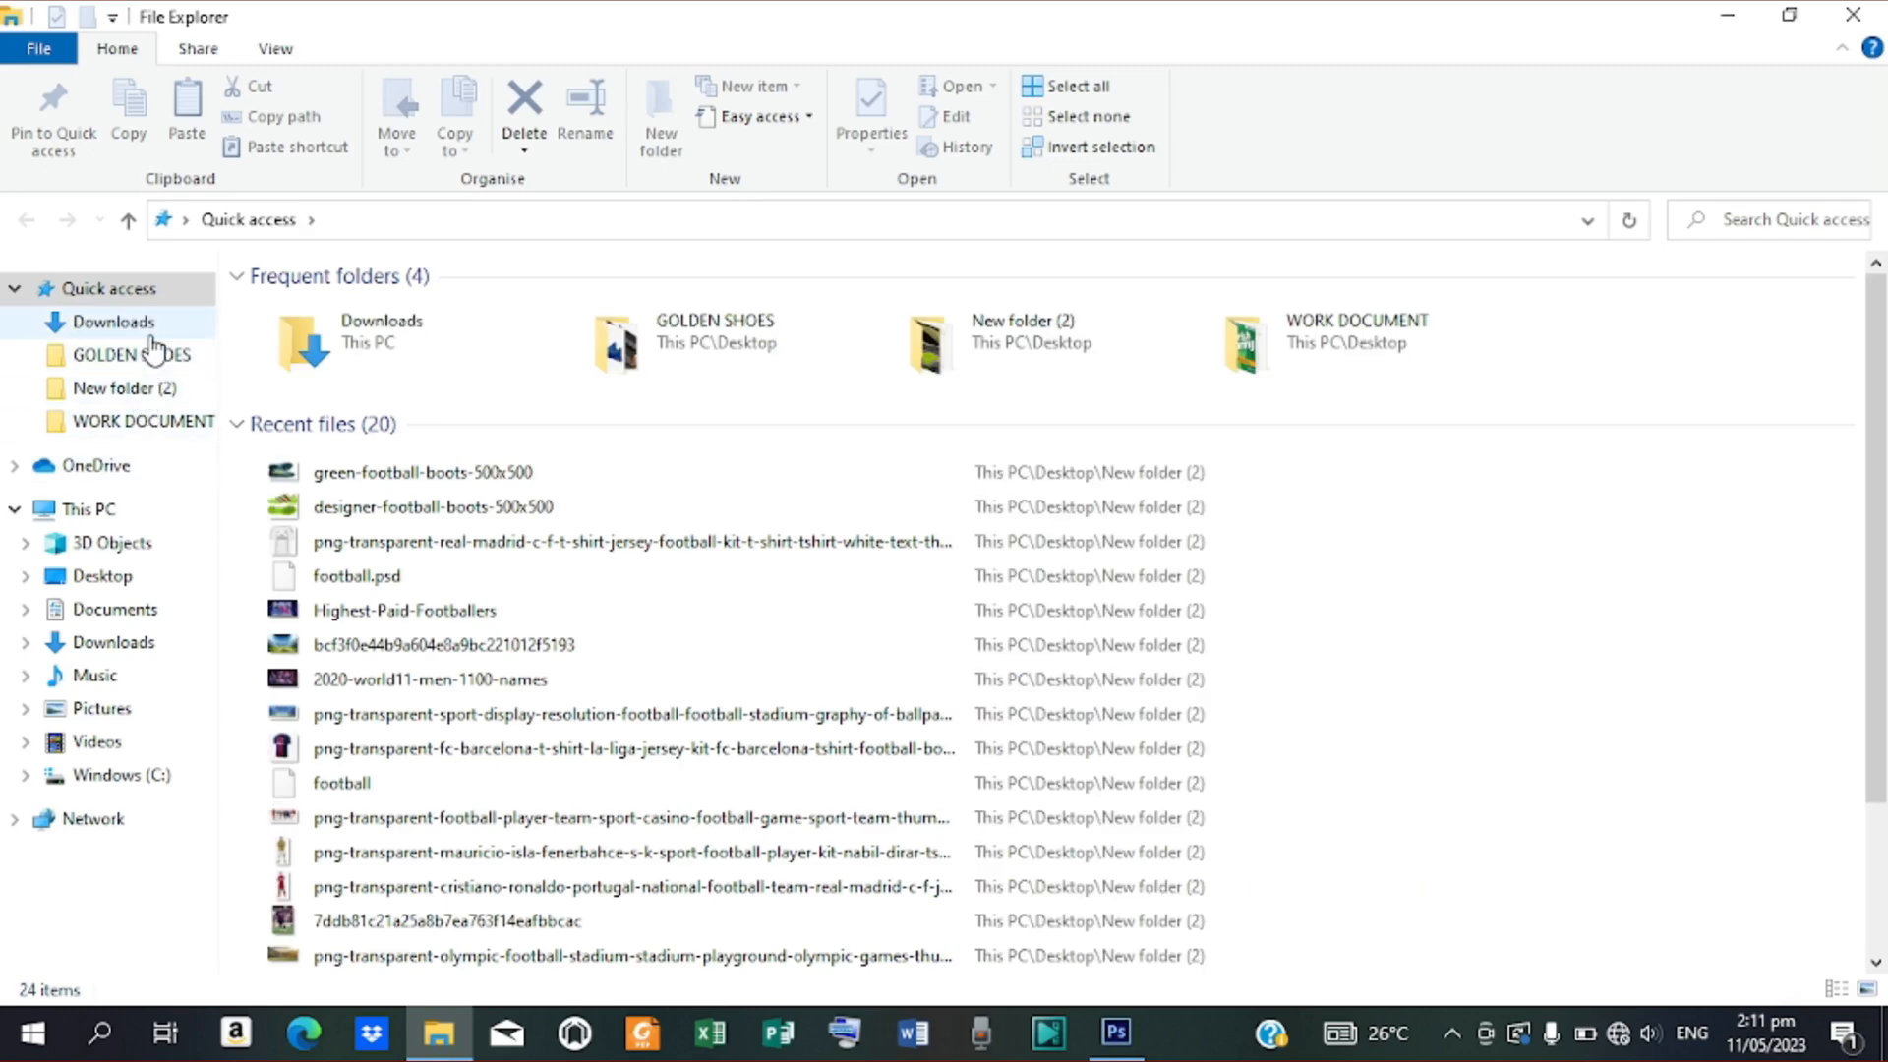
# Open the Desktop's New folder (2) to show its football images
pyautogui.click(143, 584)
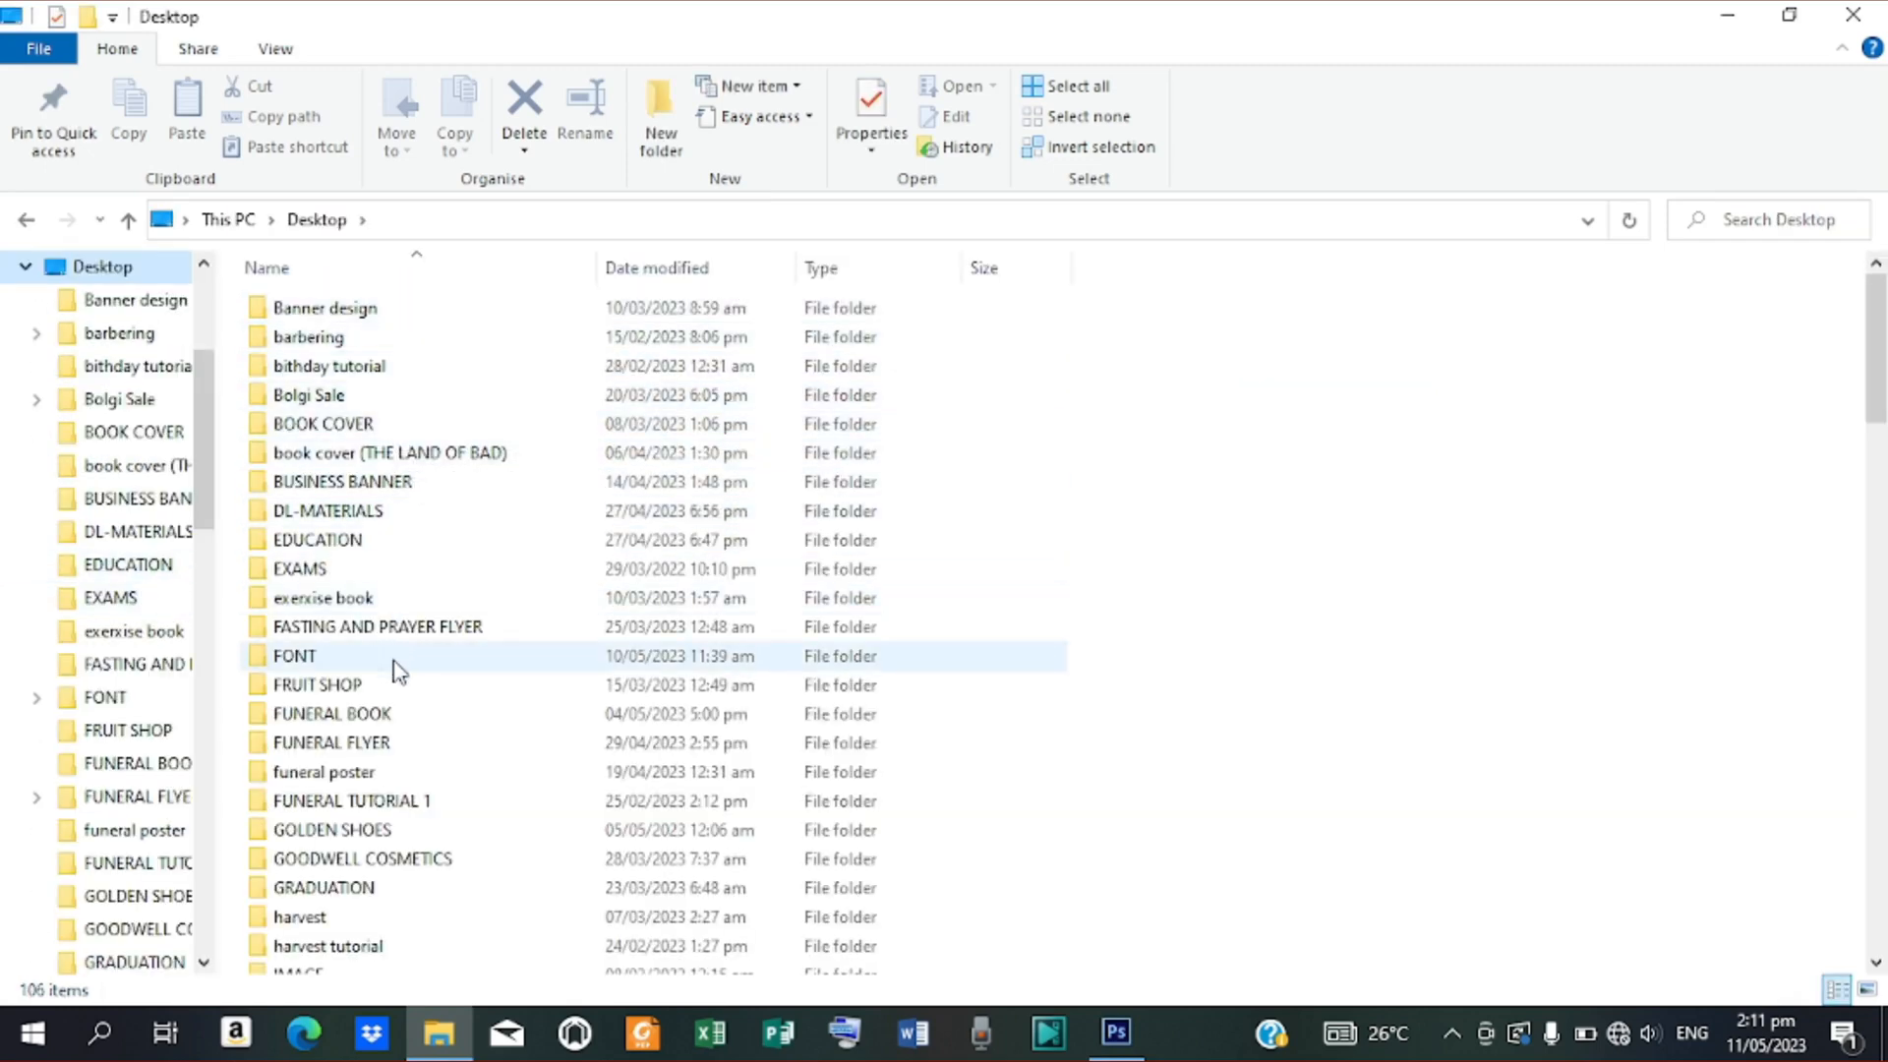
pyautogui.scroll(-2, 403, 829)
pyautogui.scroll(-2, 403, 828)
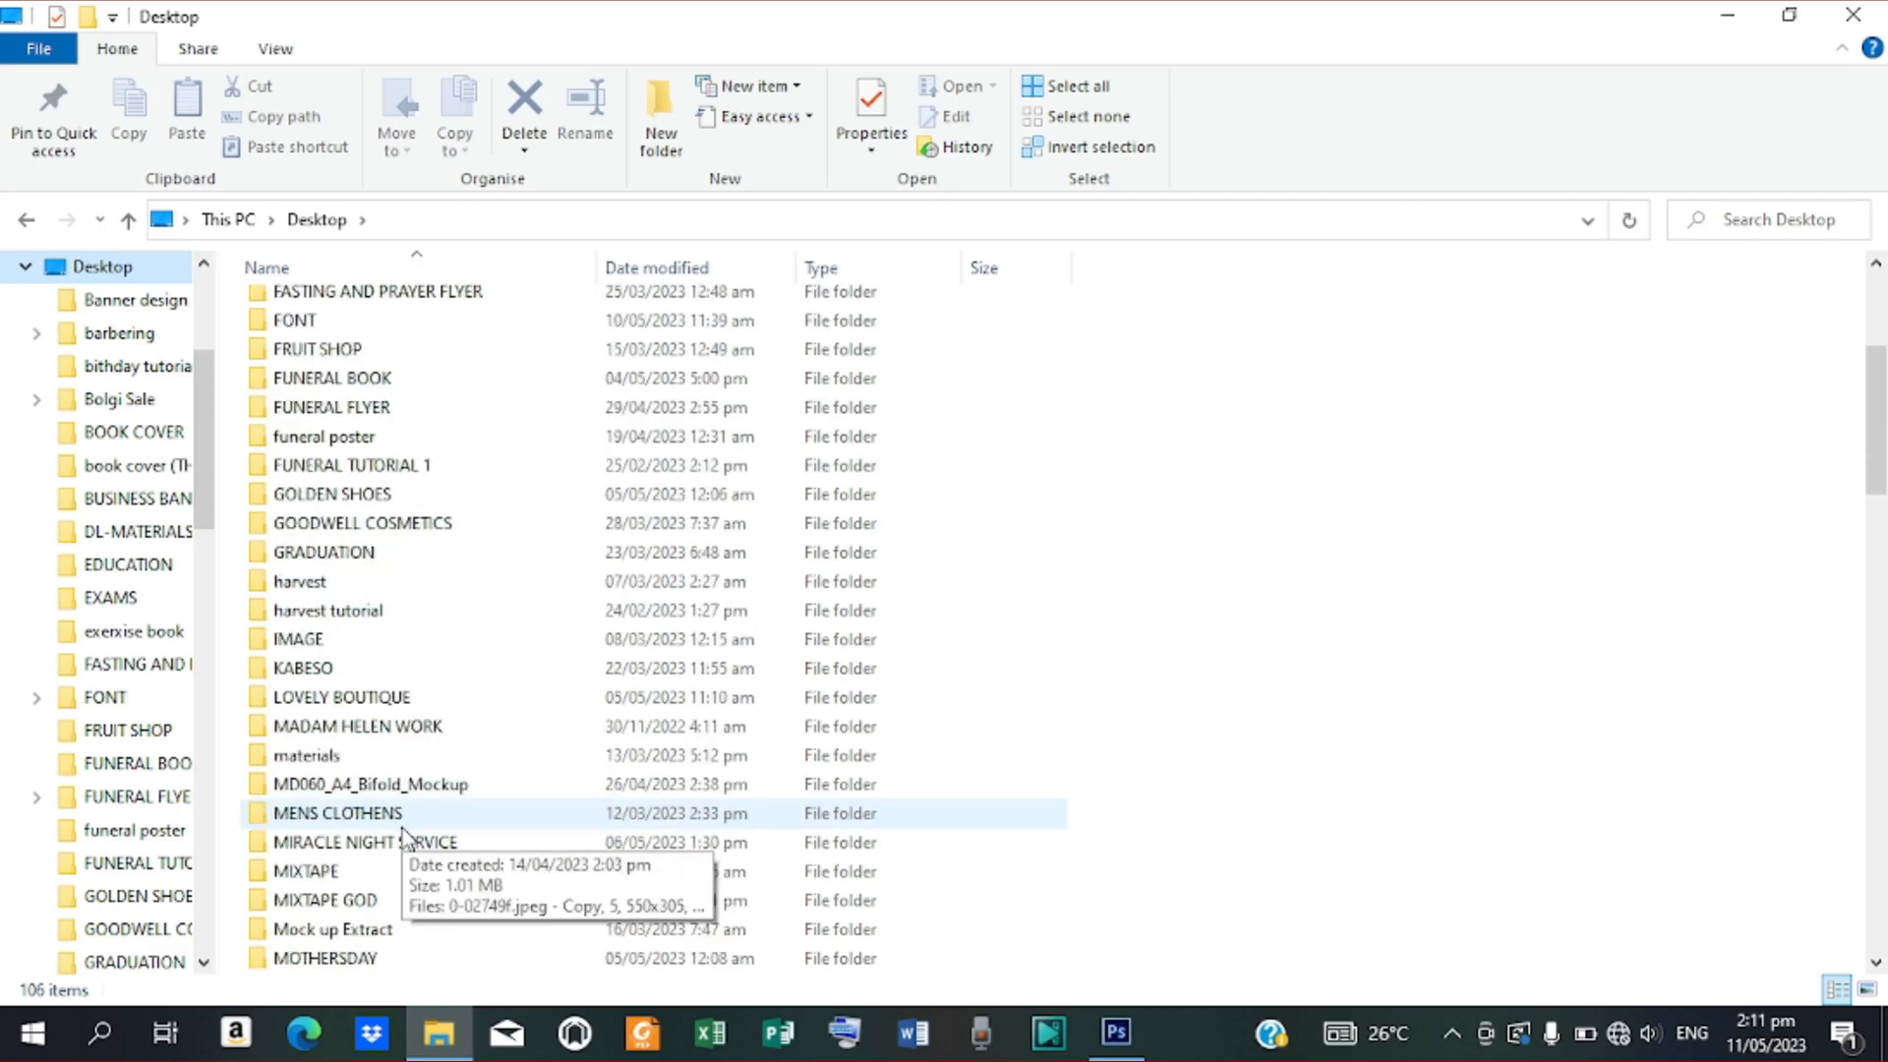
pyautogui.scroll(-3, 403, 811)
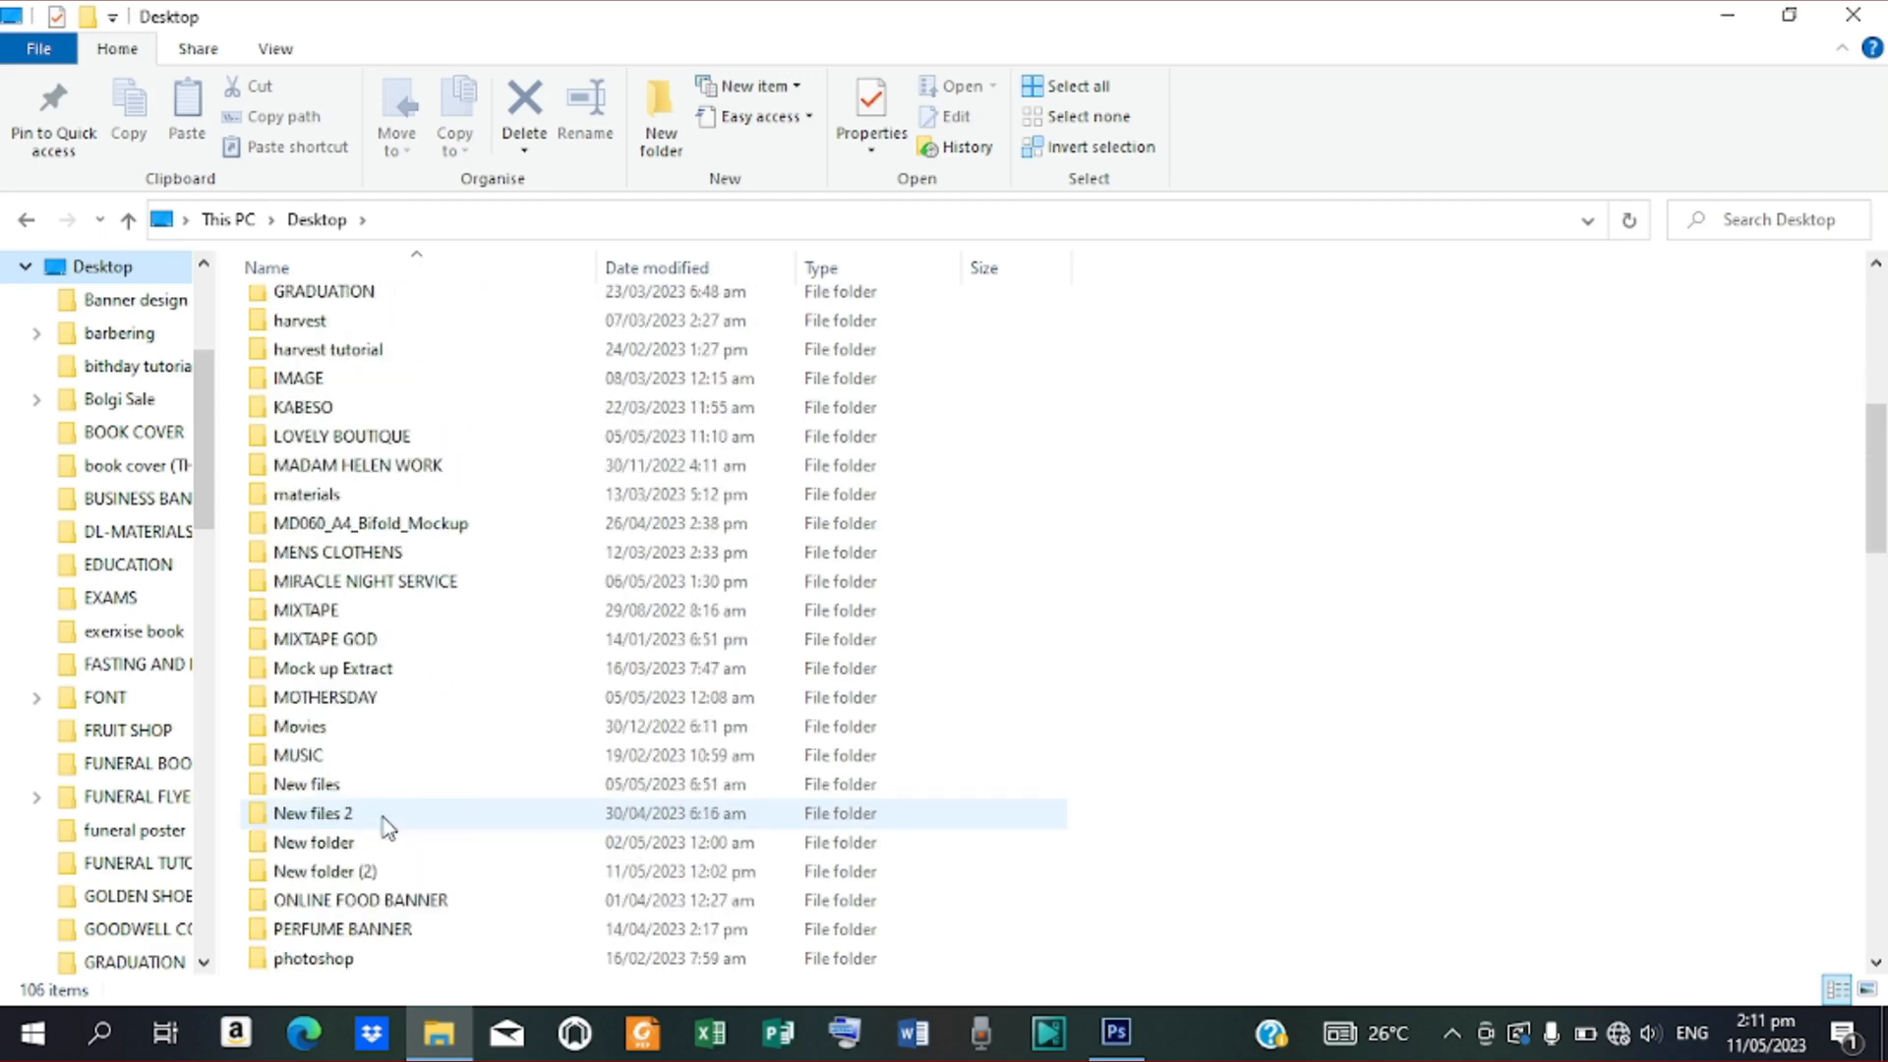
pyautogui.click(370, 873)
pyautogui.doubleClick(368, 875)
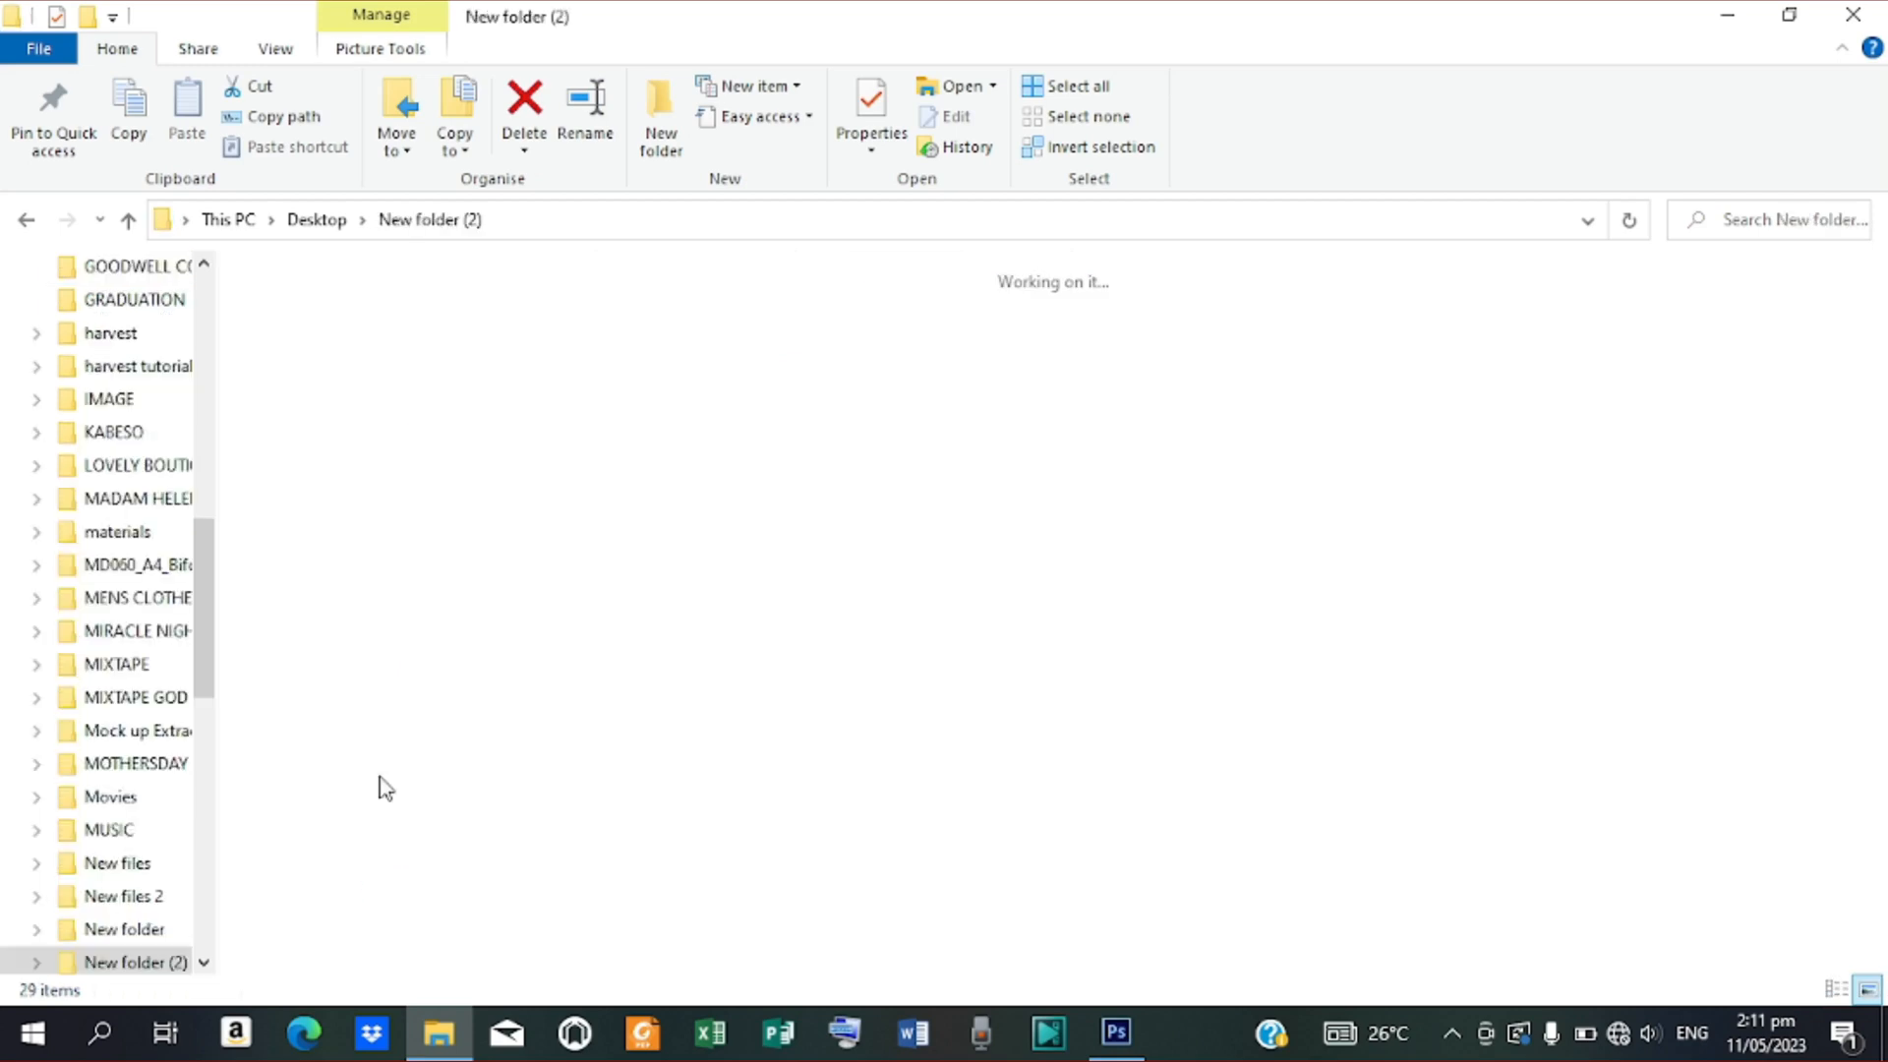
# Open the green-football-boots-500x500 image in Paint via Open with
pyautogui.click(1369, 346)
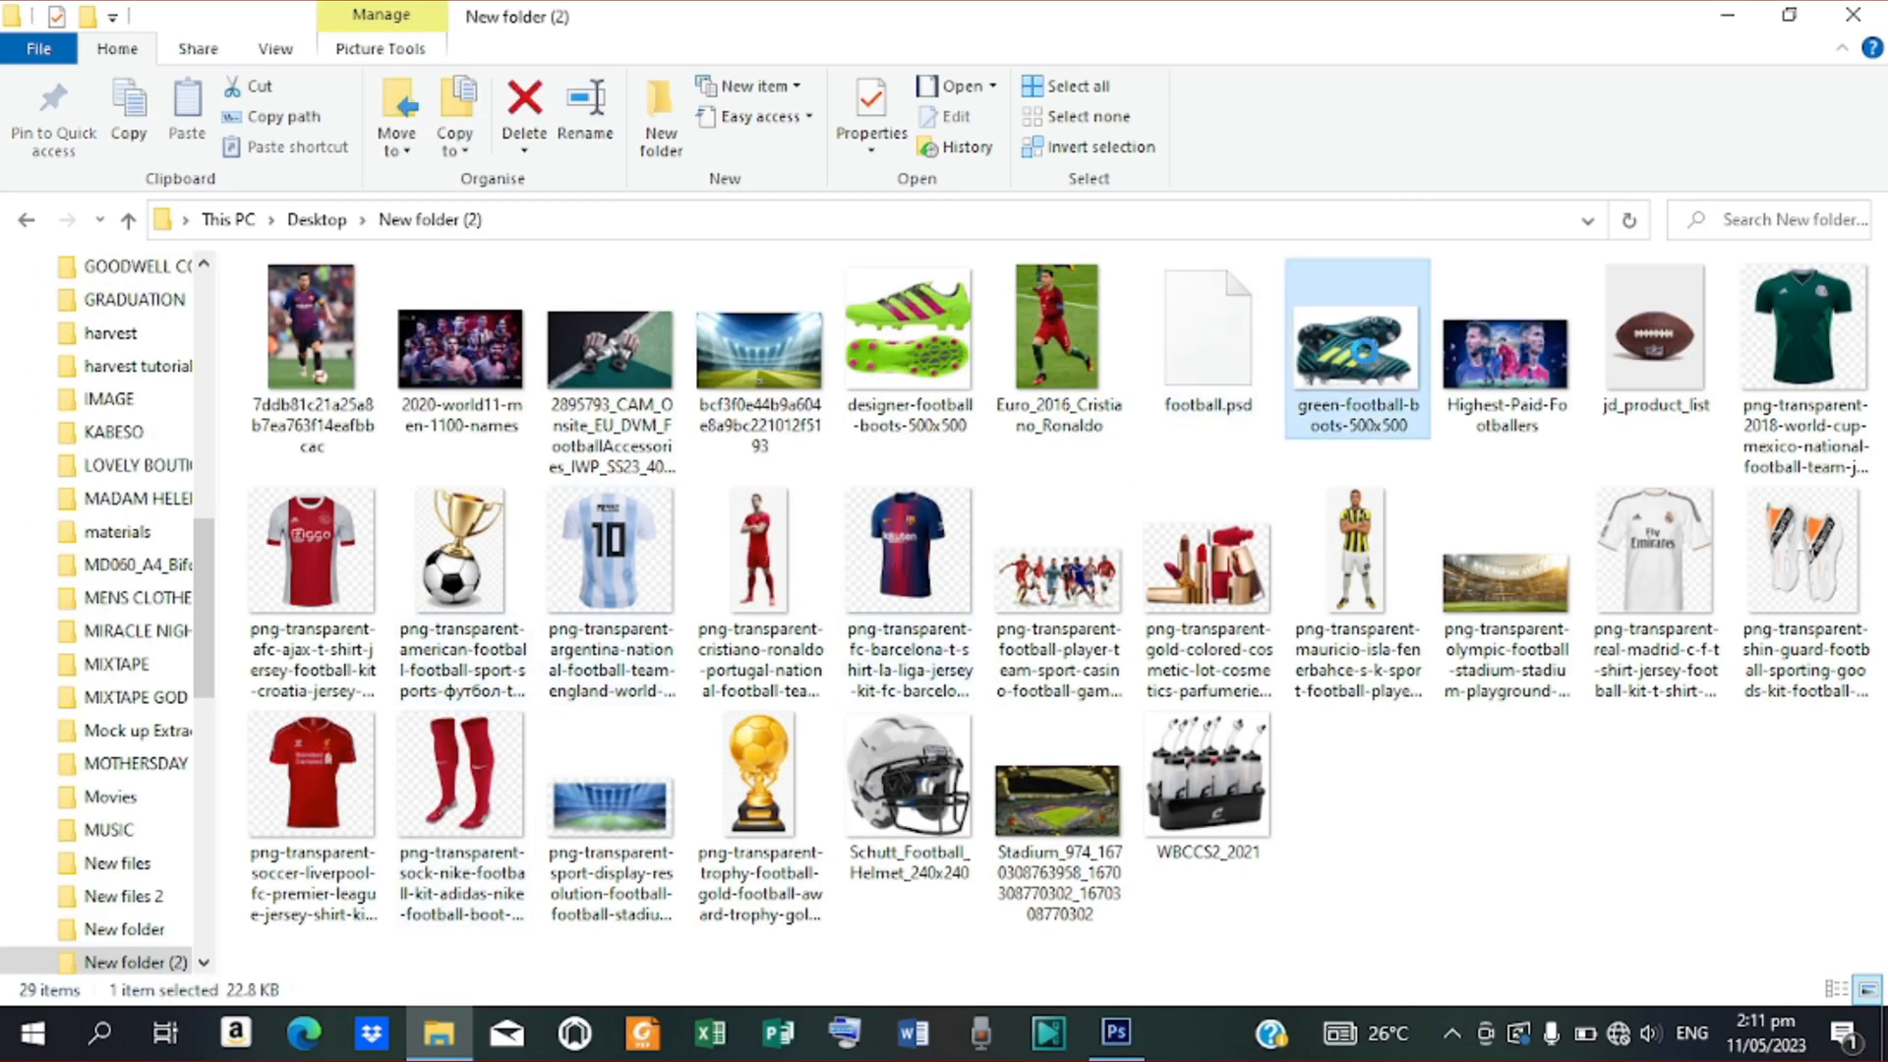
pyautogui.rightClick(1365, 350)
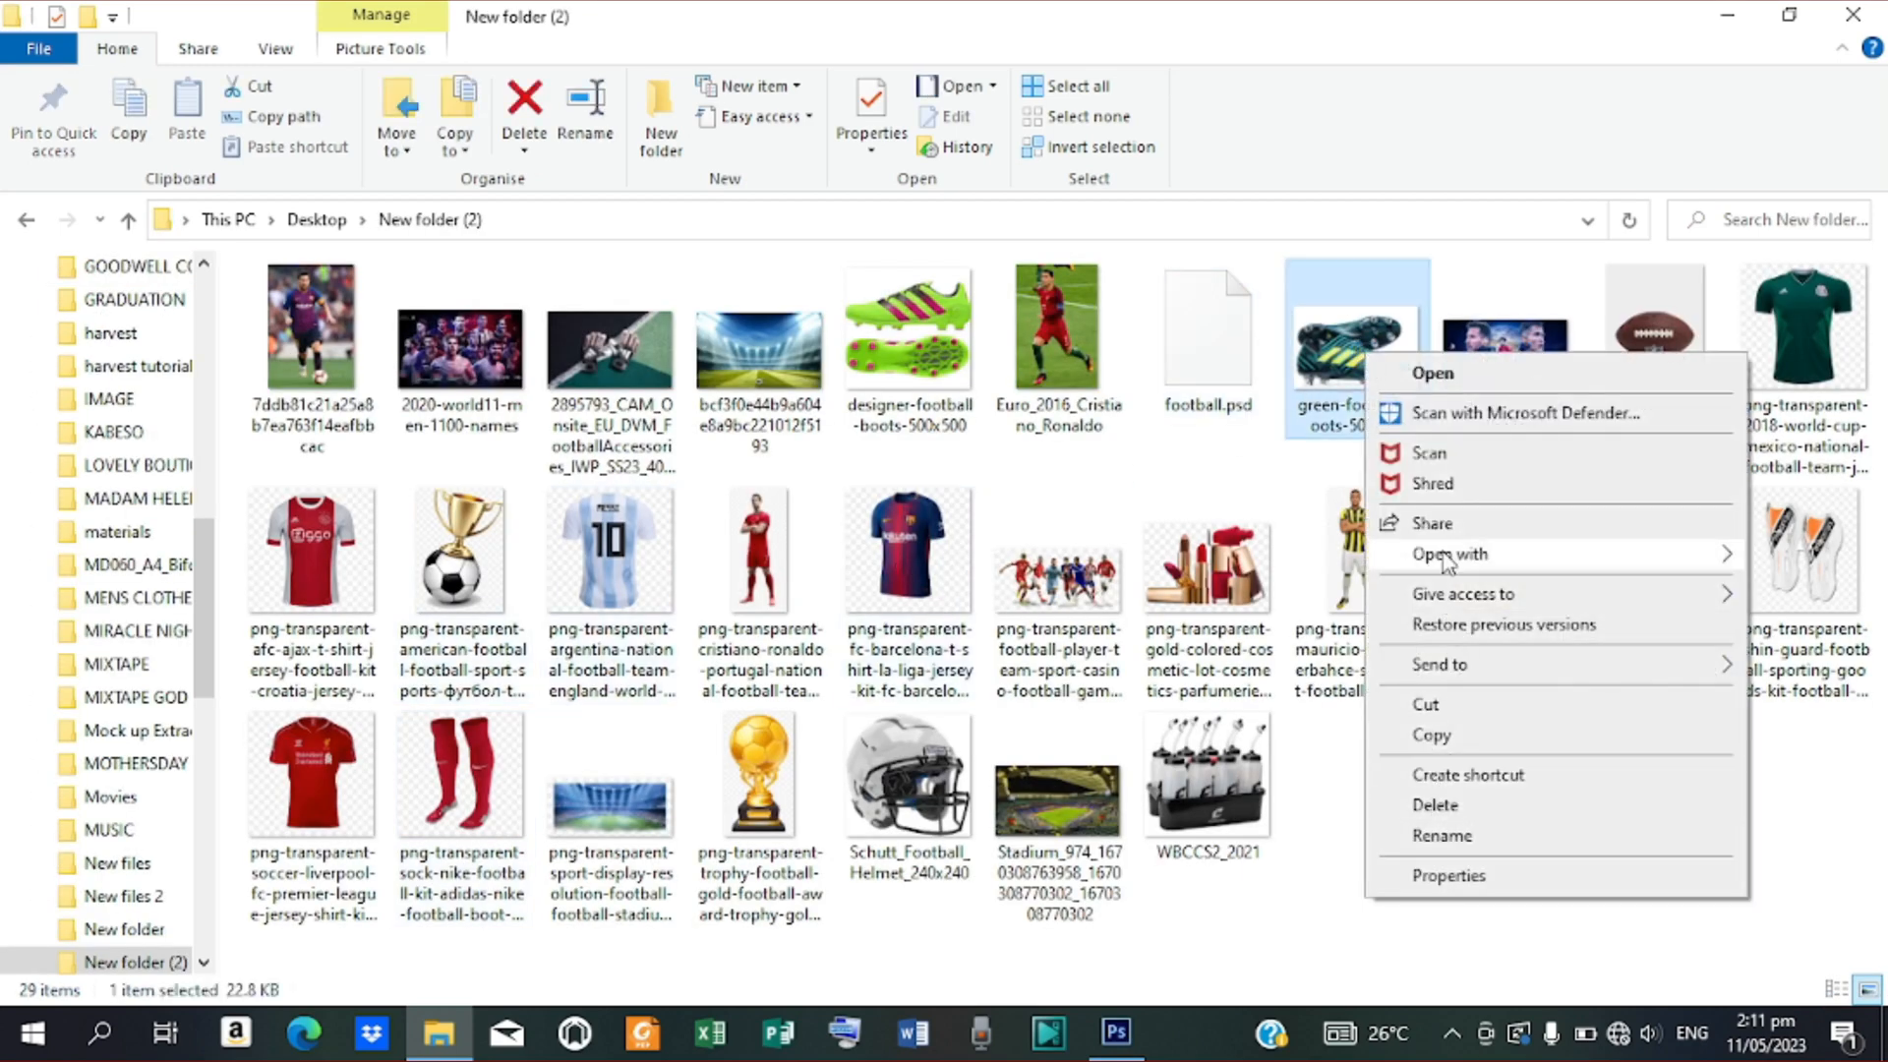
pyautogui.moveTo(1446, 560)
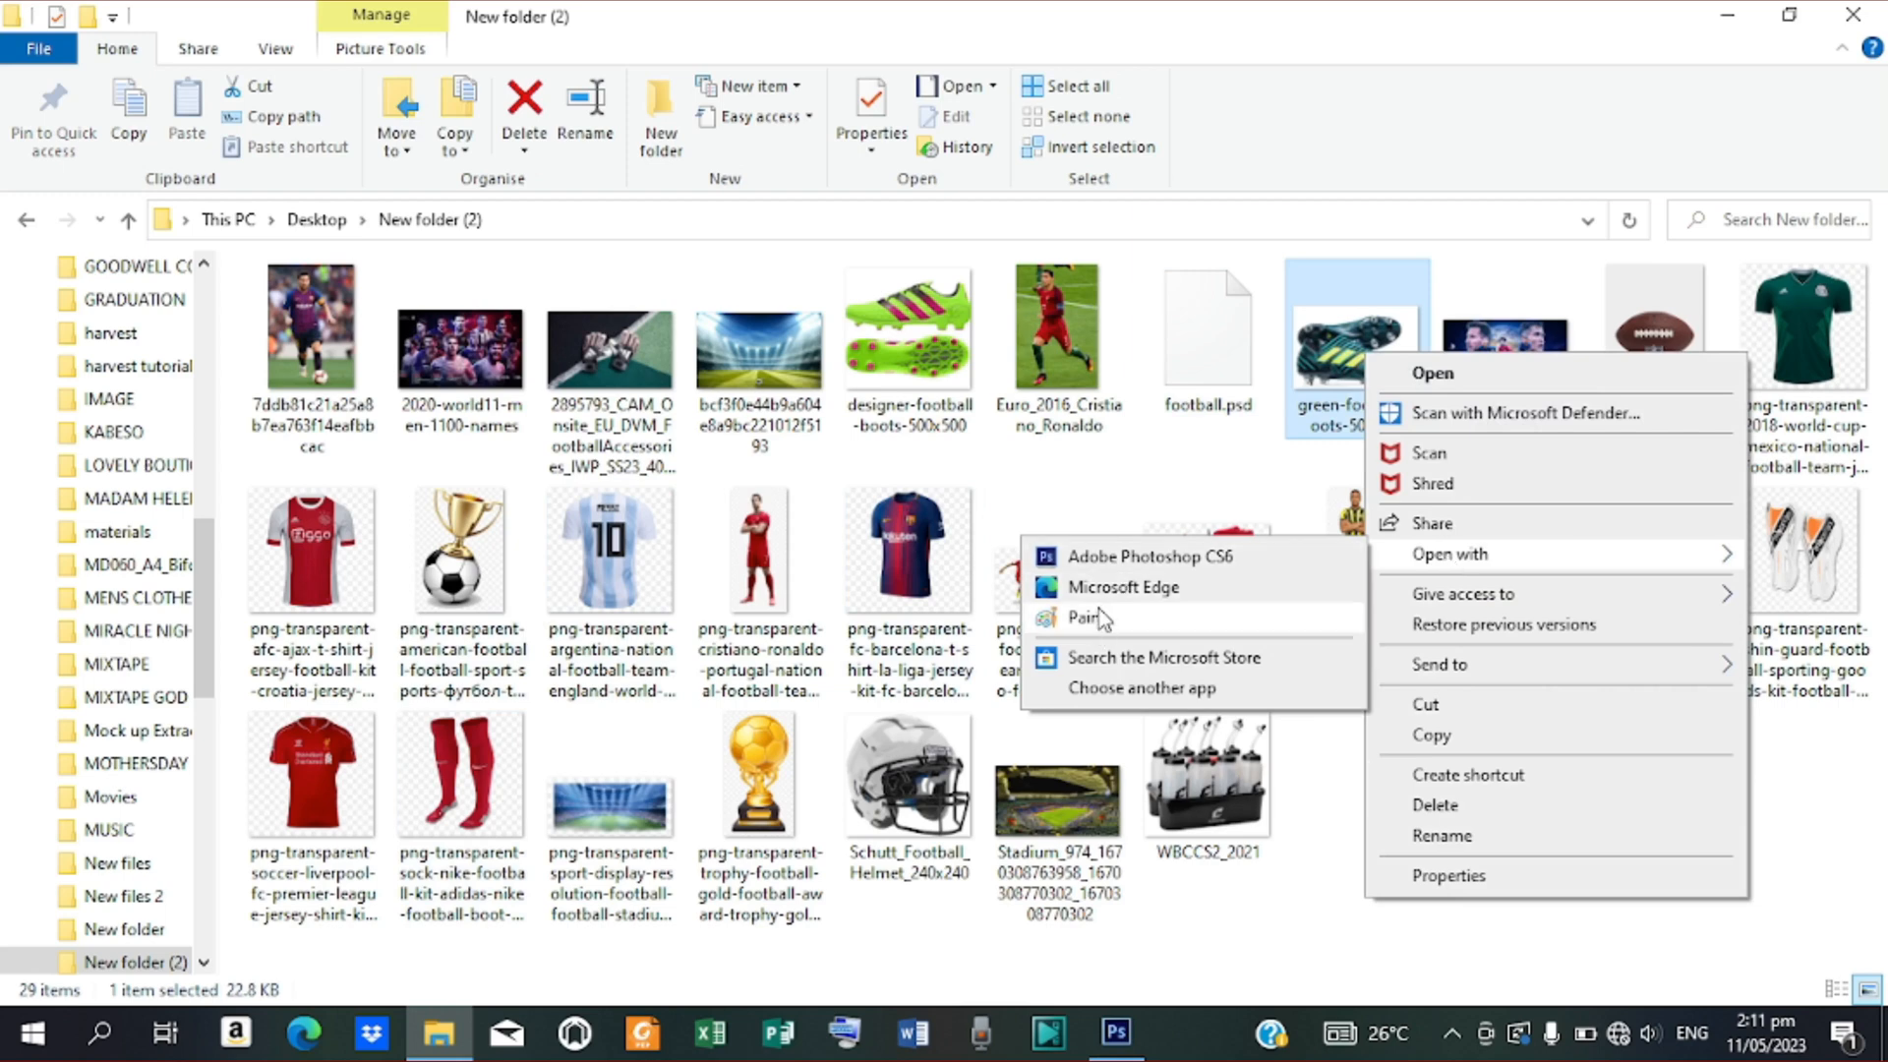
pyautogui.click(1147, 688)
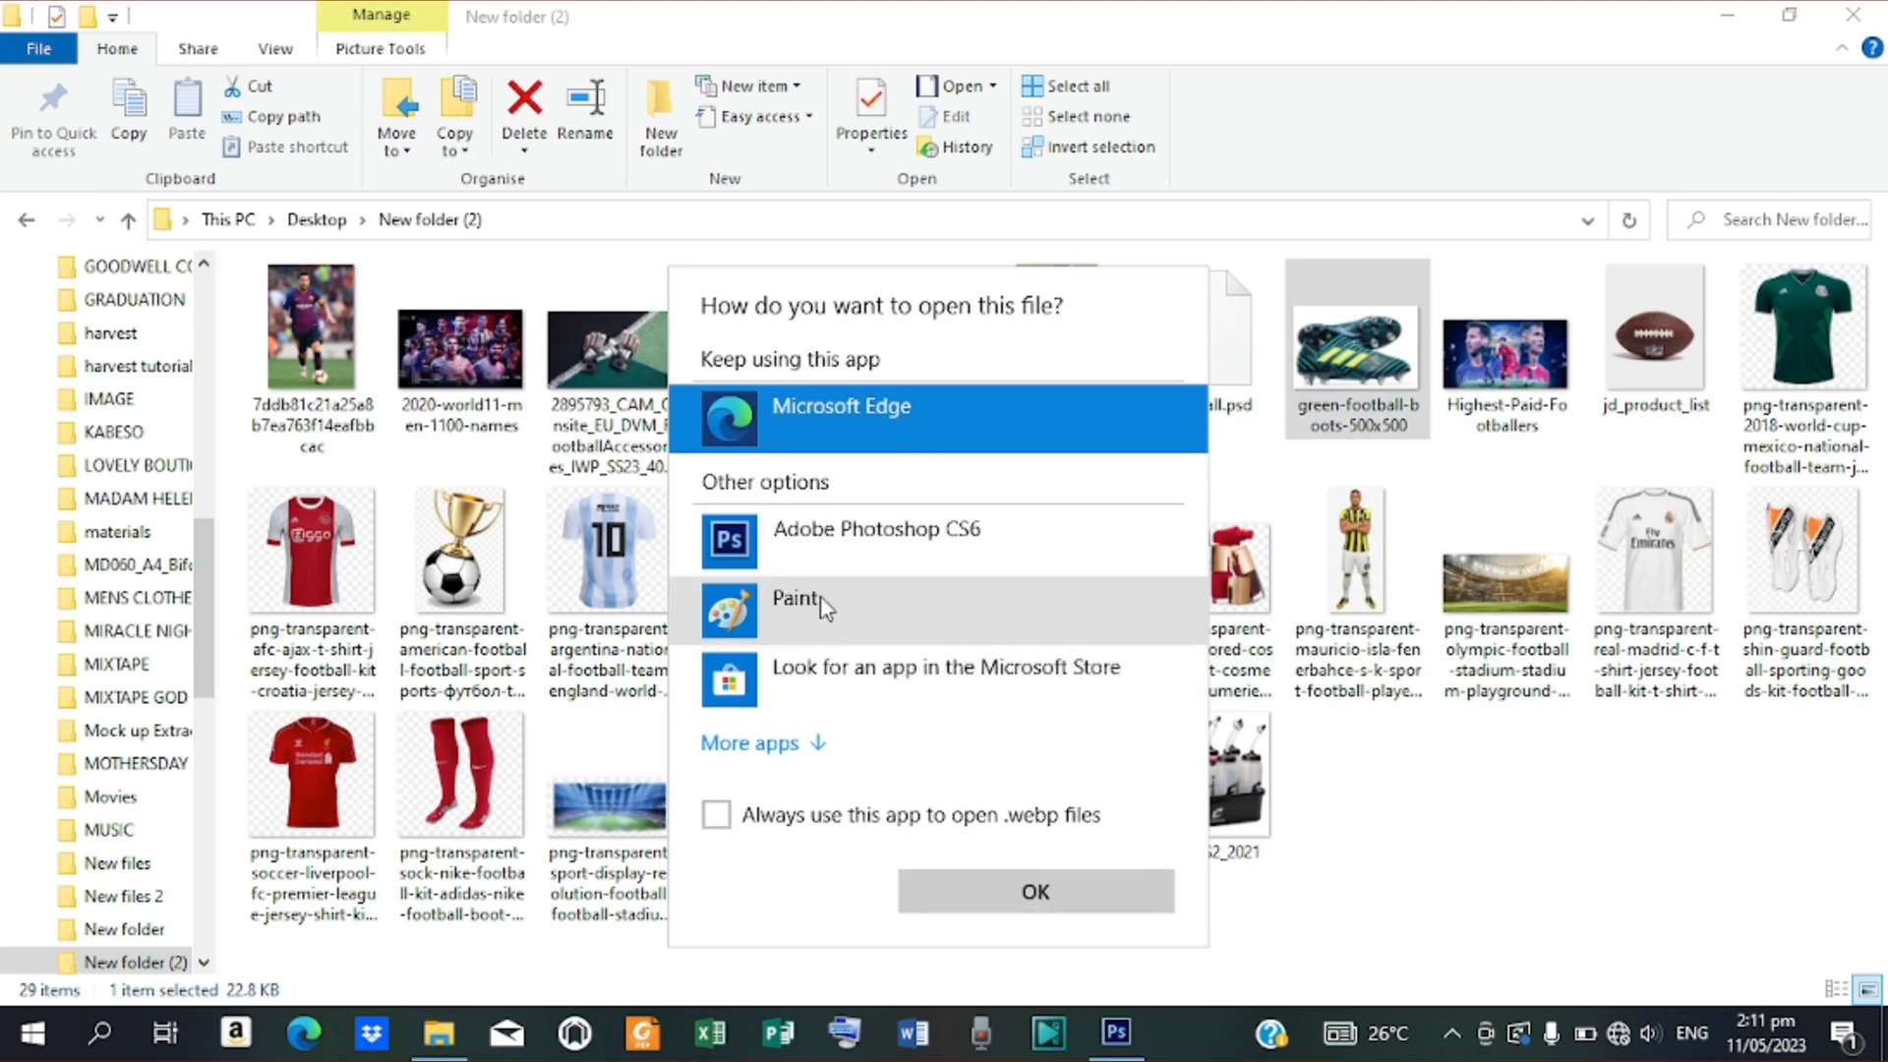
pyautogui.click(912, 621)
pyautogui.click(1030, 891)
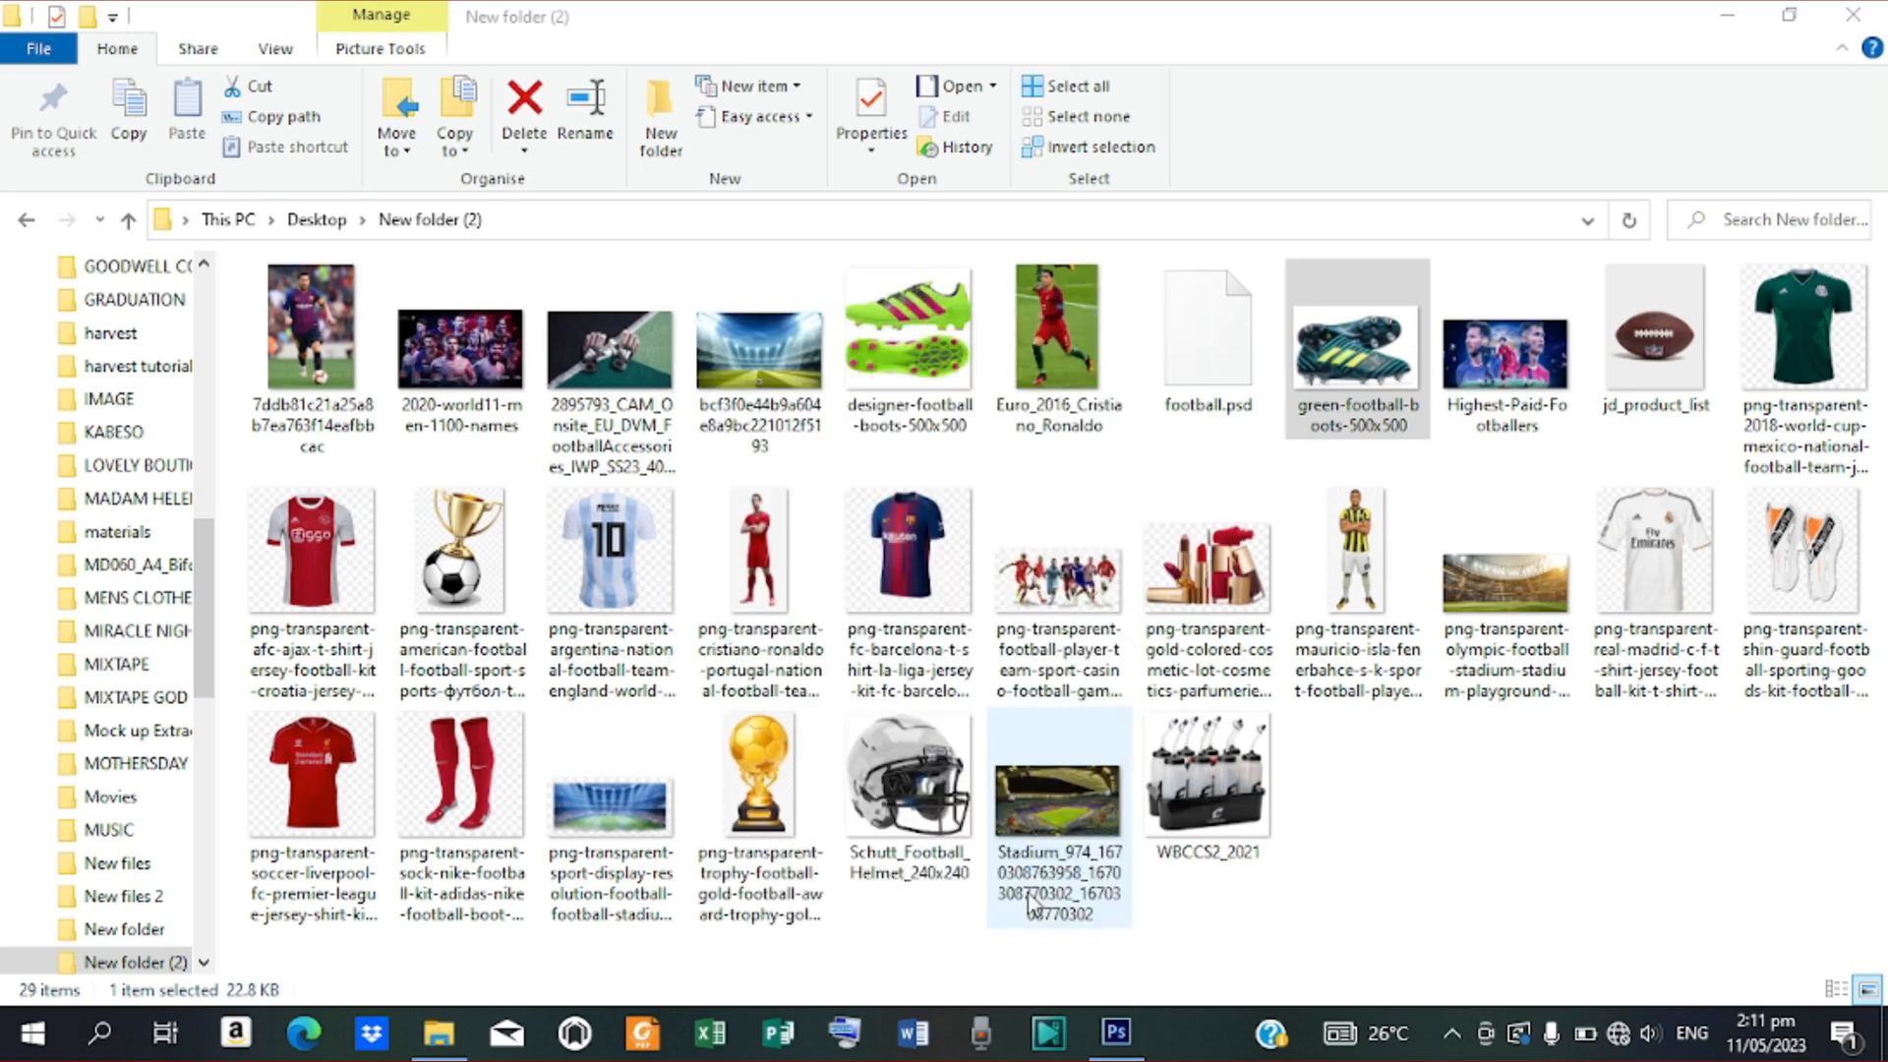
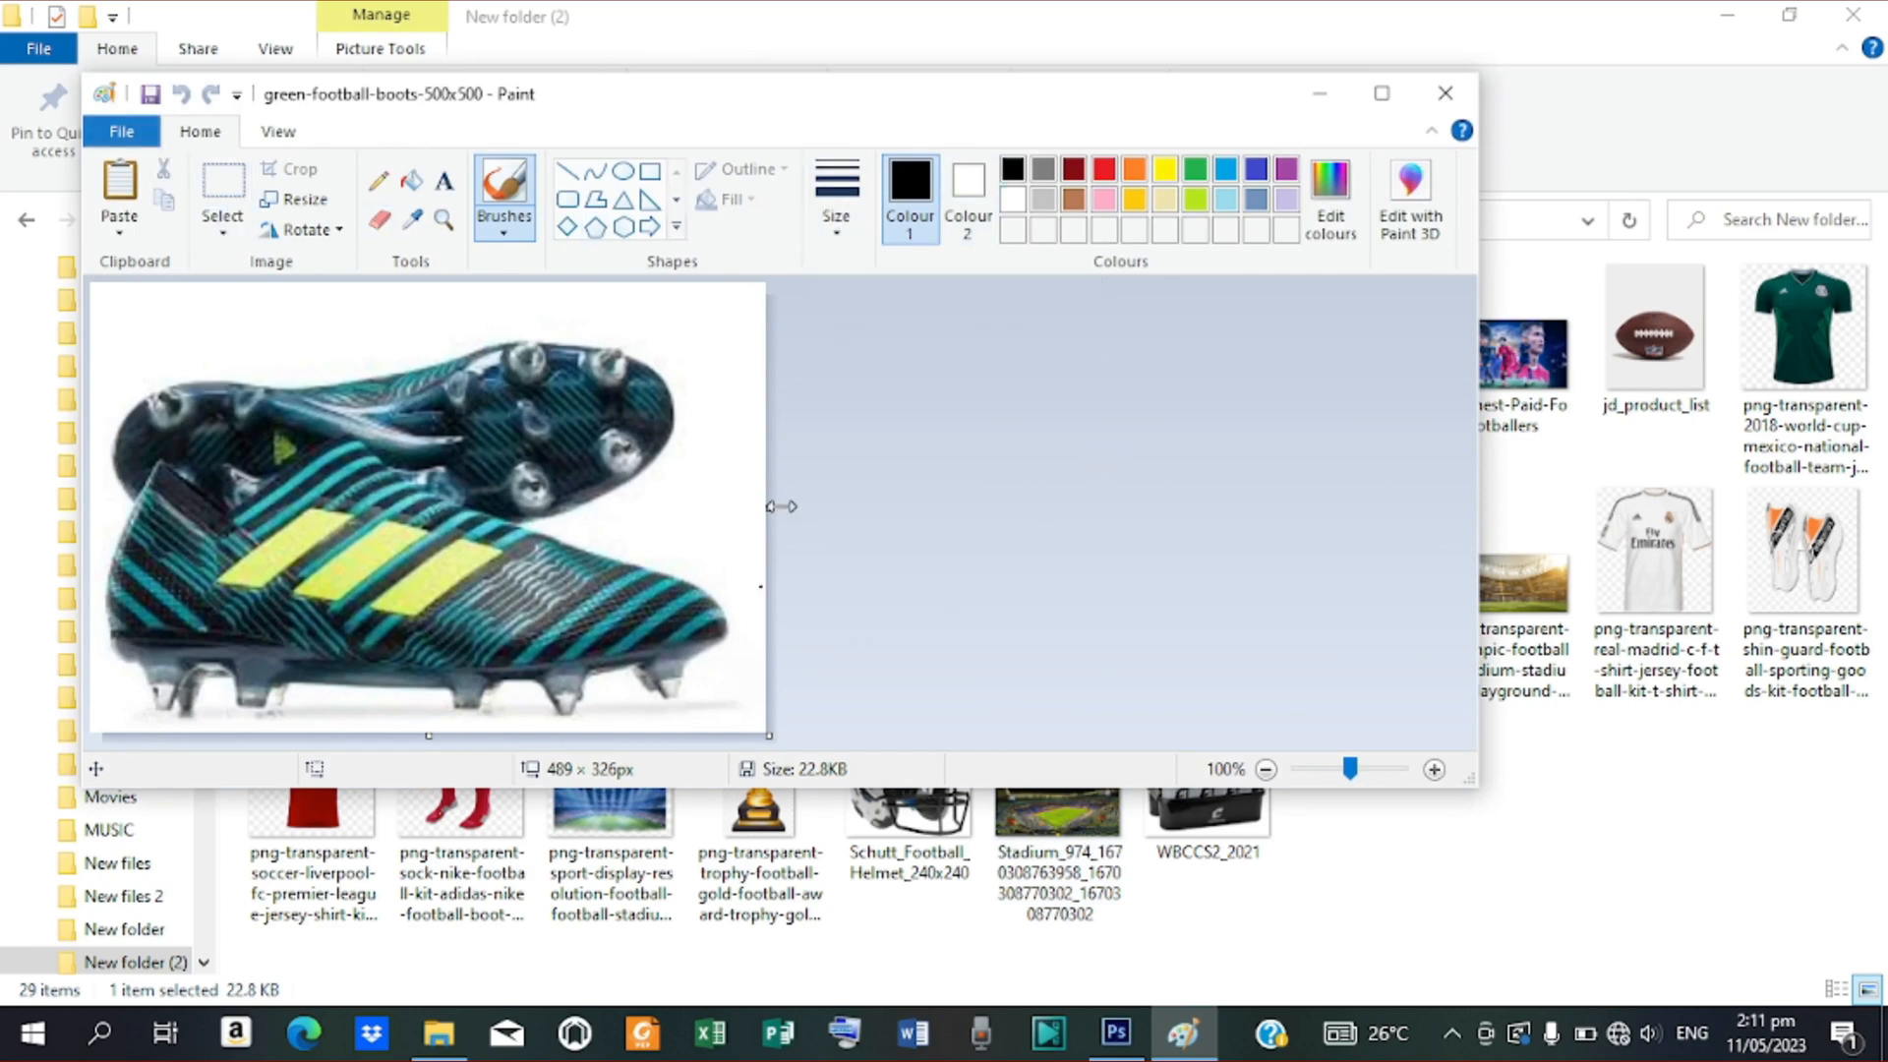
# Enlarge the boots picture's canvas to 562 × 476 px, adding white space right and below
pyautogui.moveTo(782, 508); pyautogui.dragTo(809, 508)
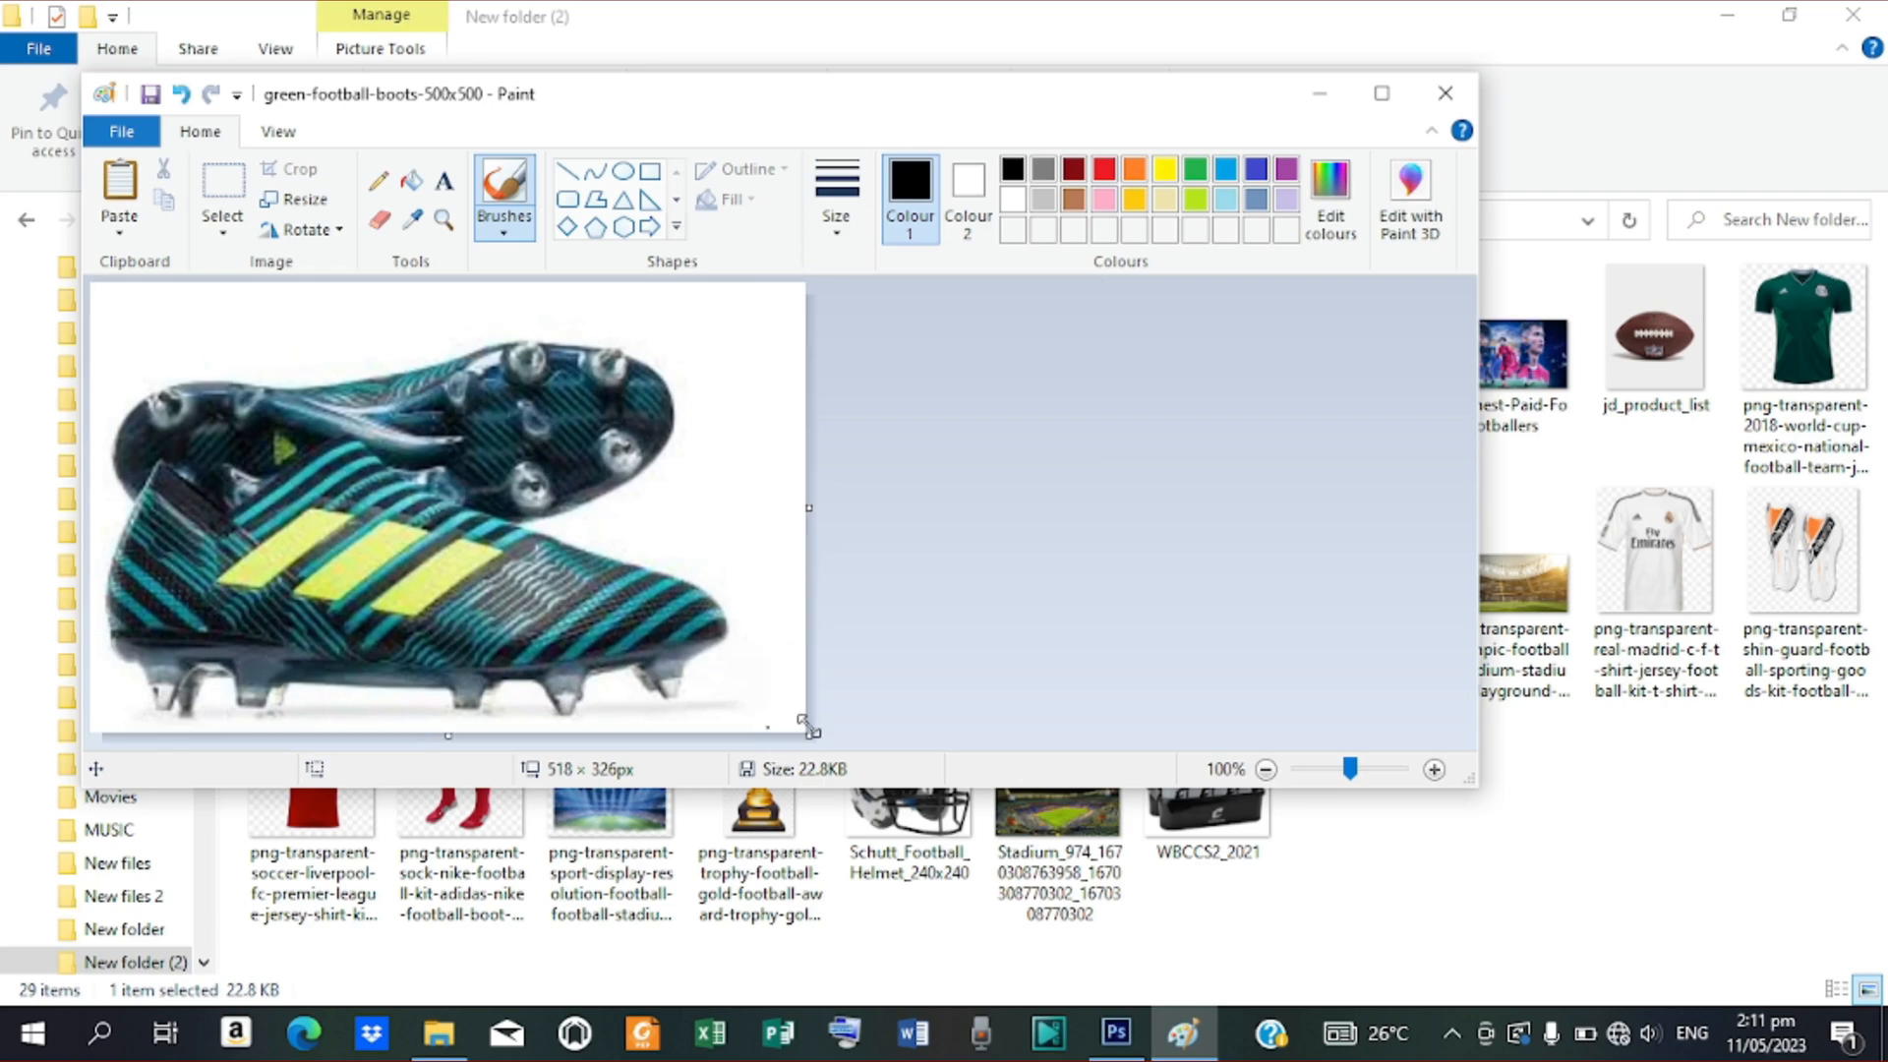
pyautogui.moveTo(808, 733); pyautogui.dragTo(831, 787)
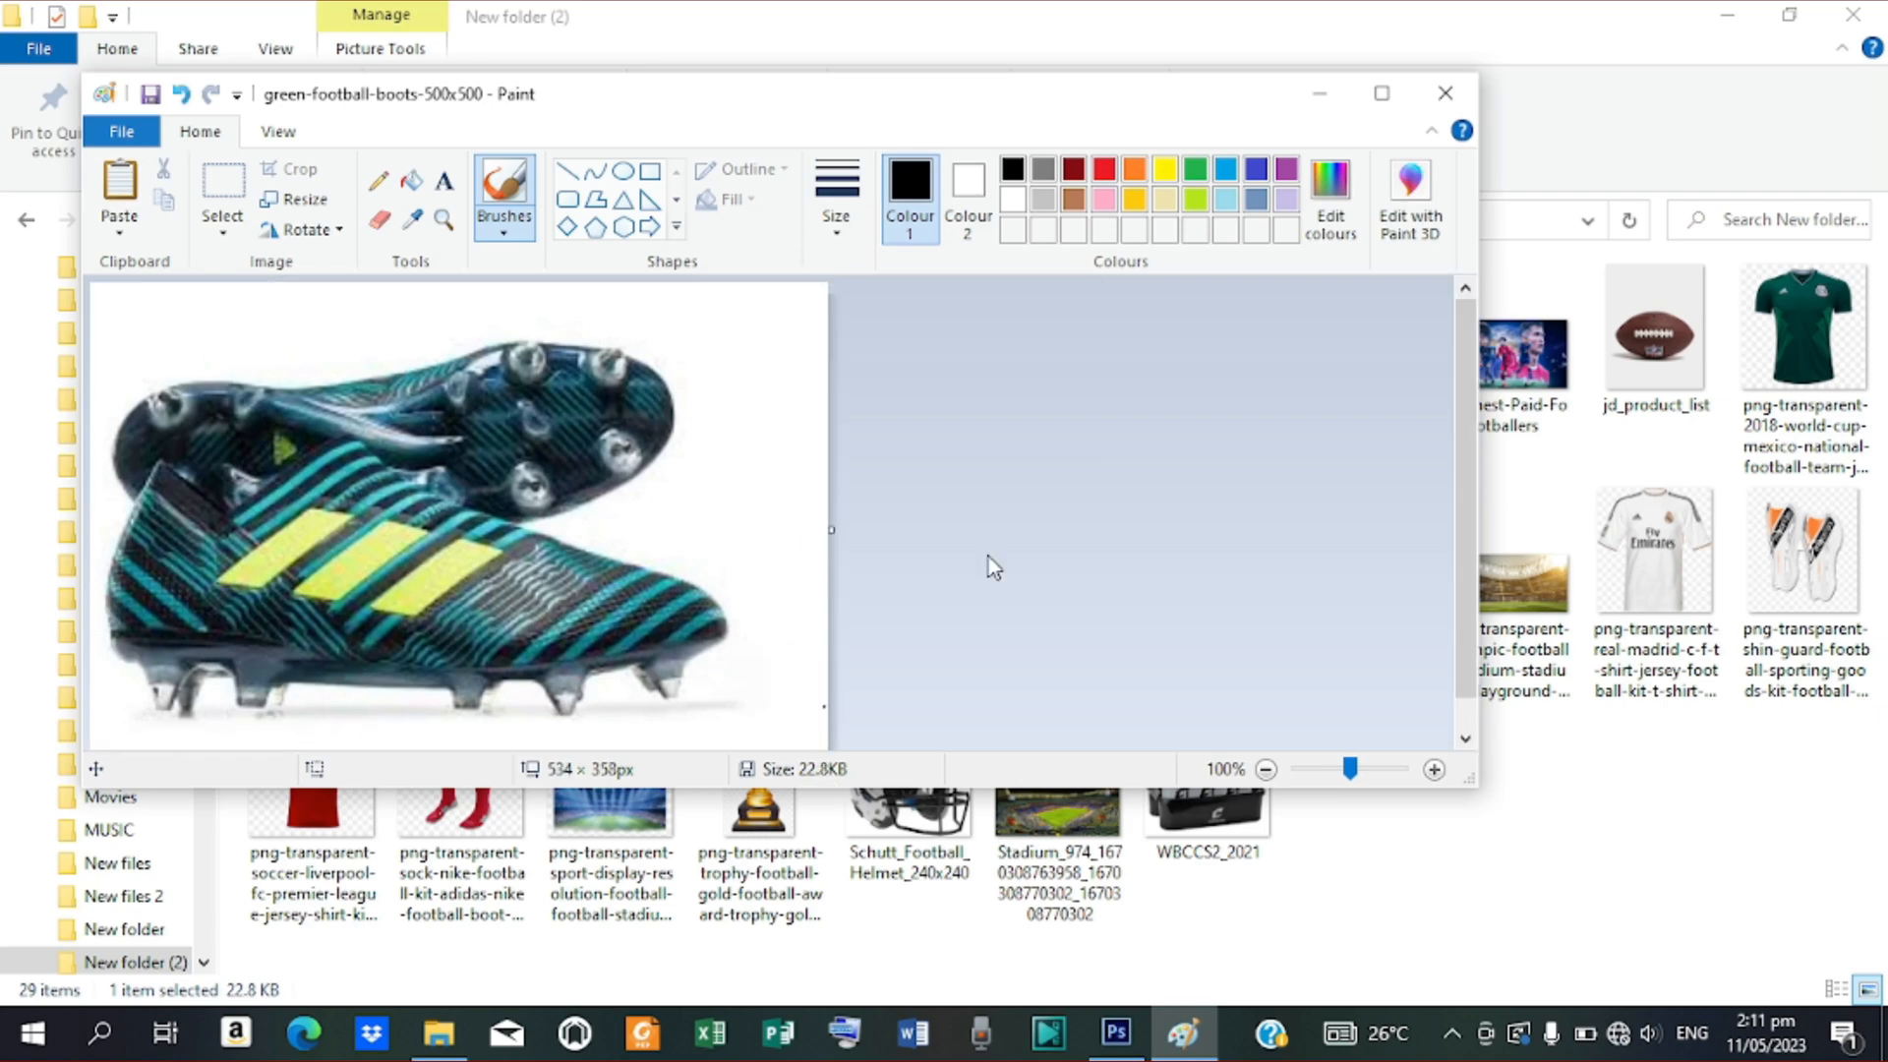
pyautogui.click(1382, 94)
pyautogui.moveTo(738, 698); pyautogui.dragTo(787, 860)
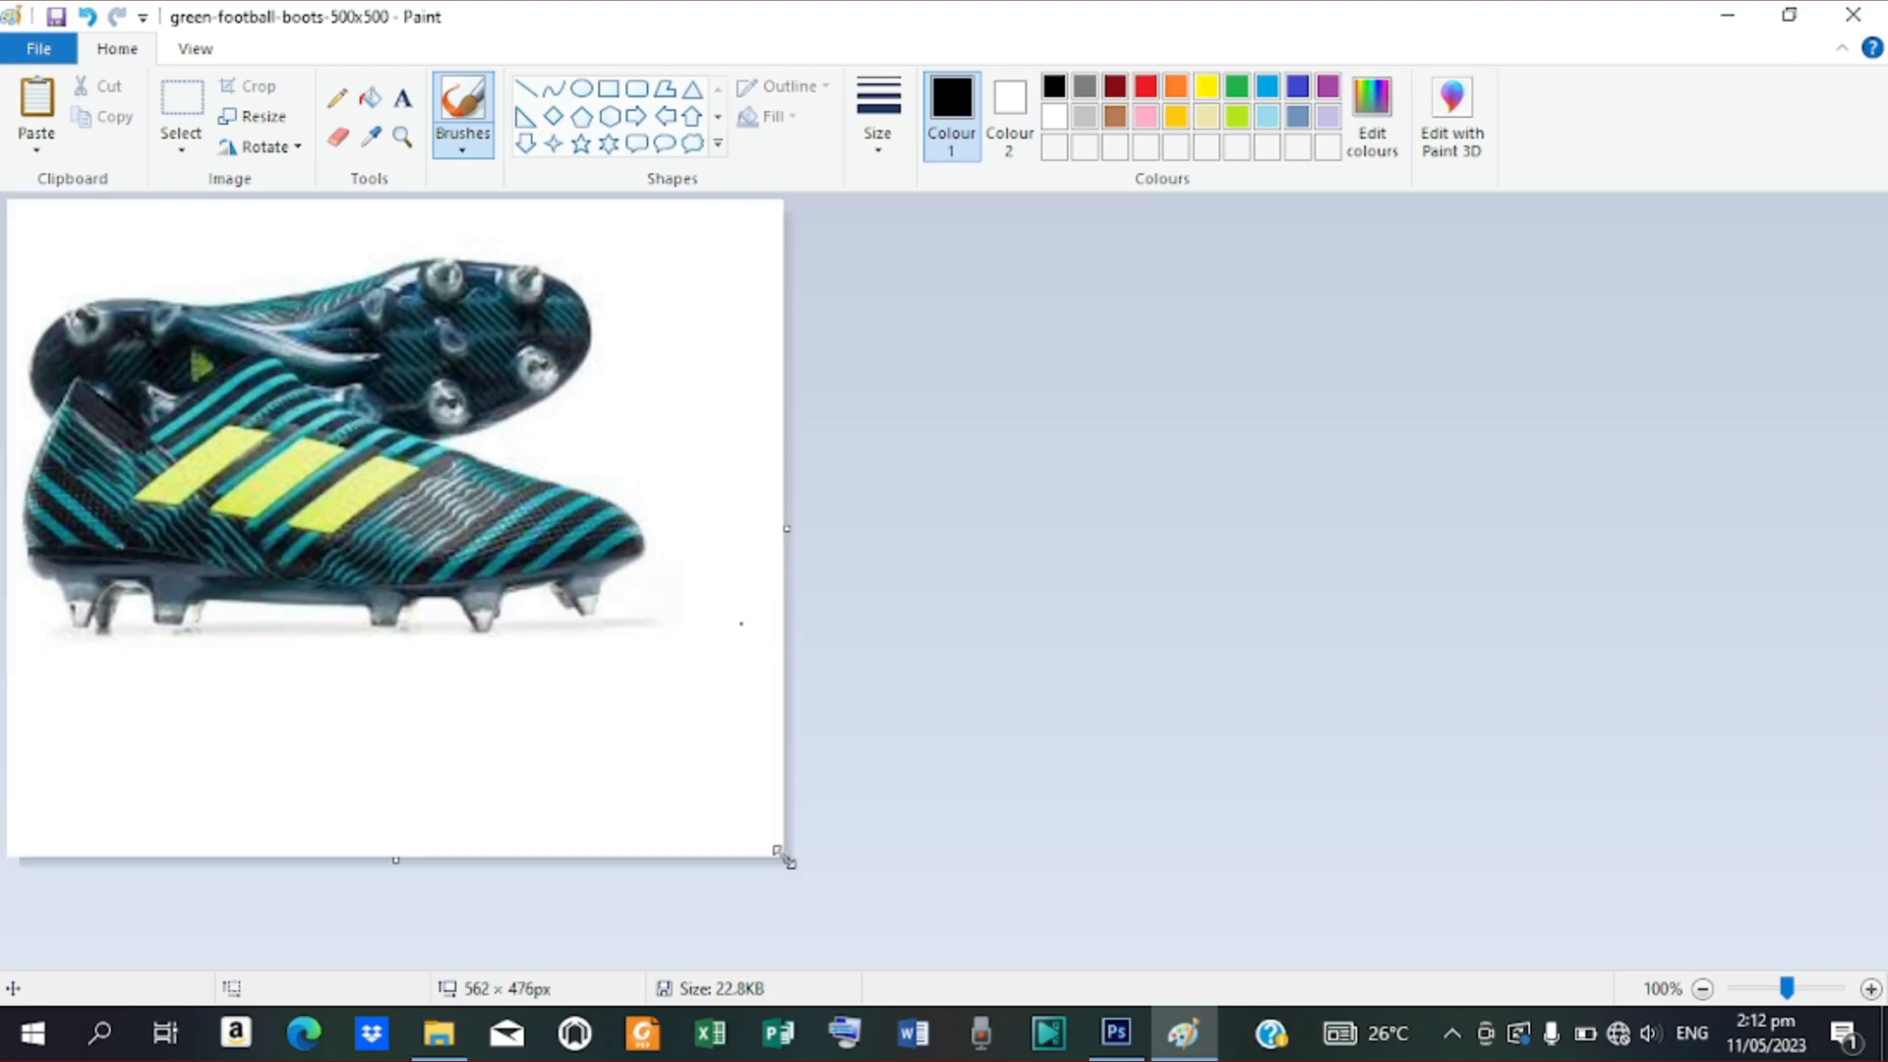
# Check Resize and Skew without changing anything, then begin Save As for the picture
pyautogui.click(37, 51)
pyautogui.click(1040, 331)
pyautogui.click(275, 113)
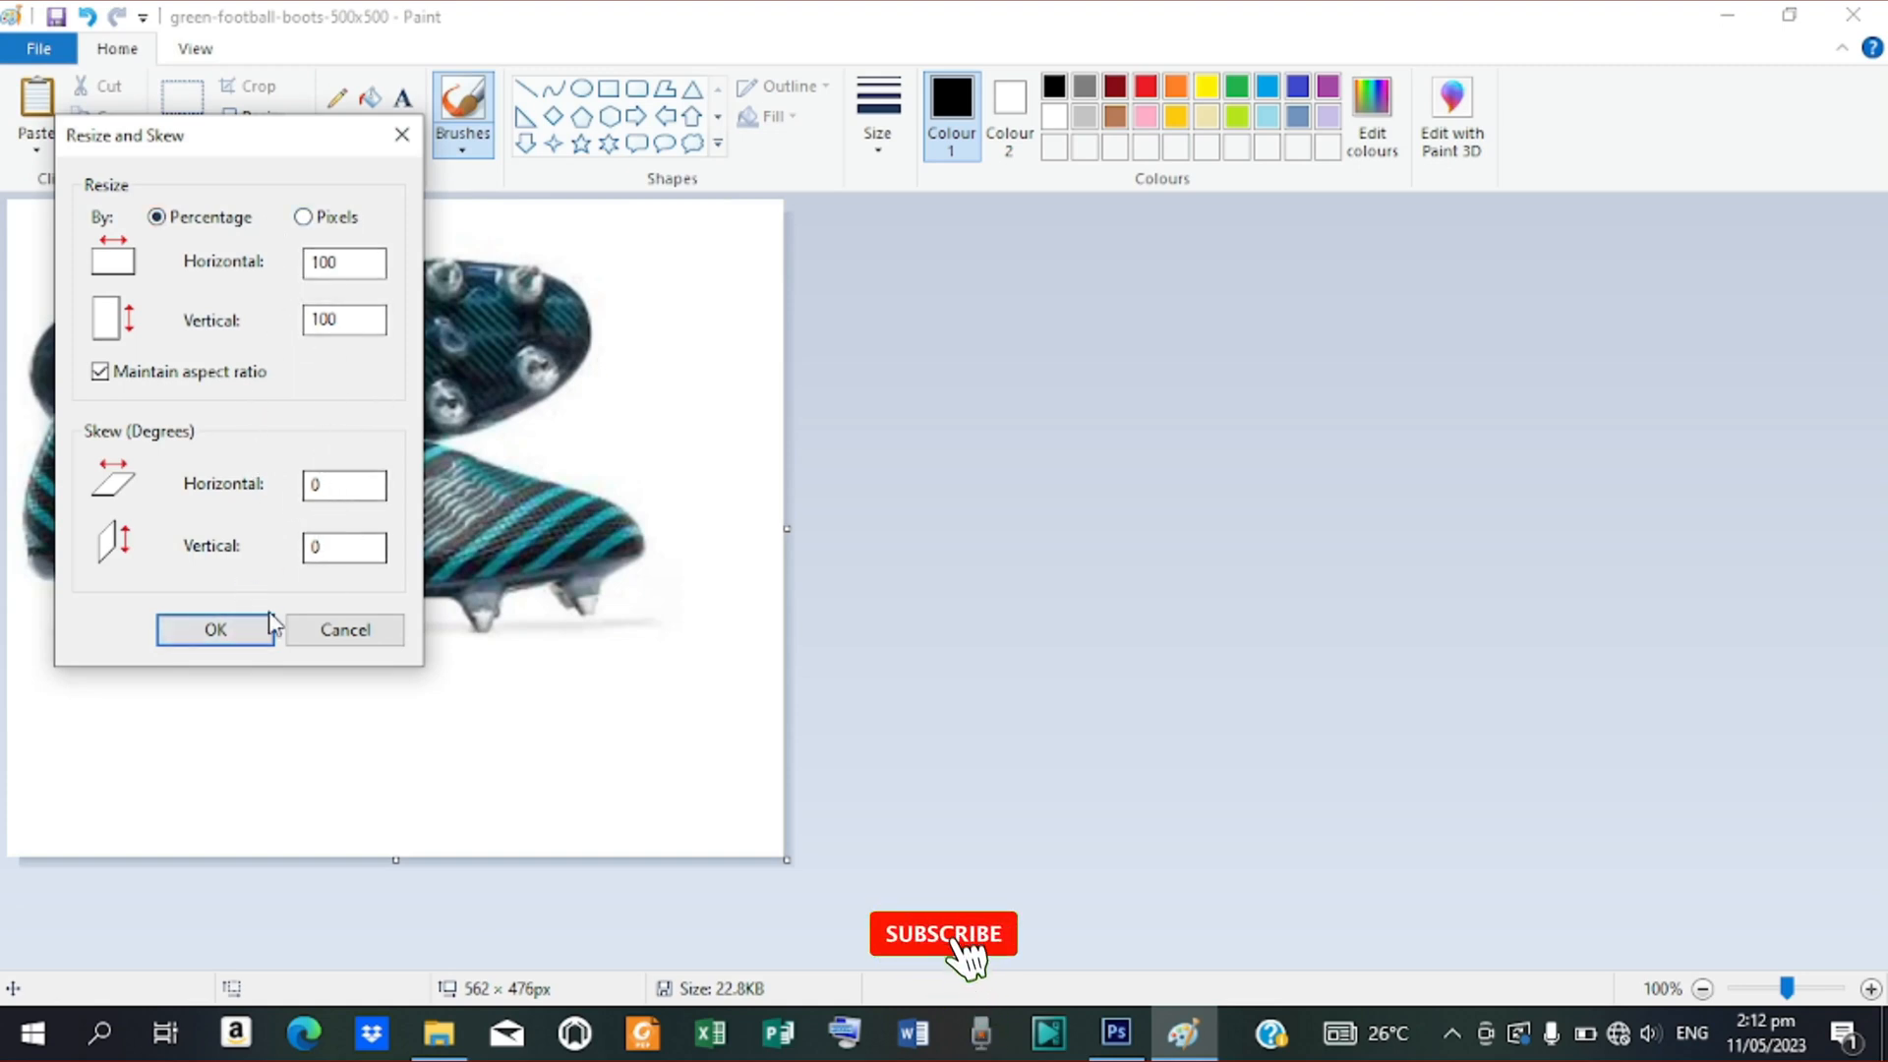
pyautogui.click(232, 631)
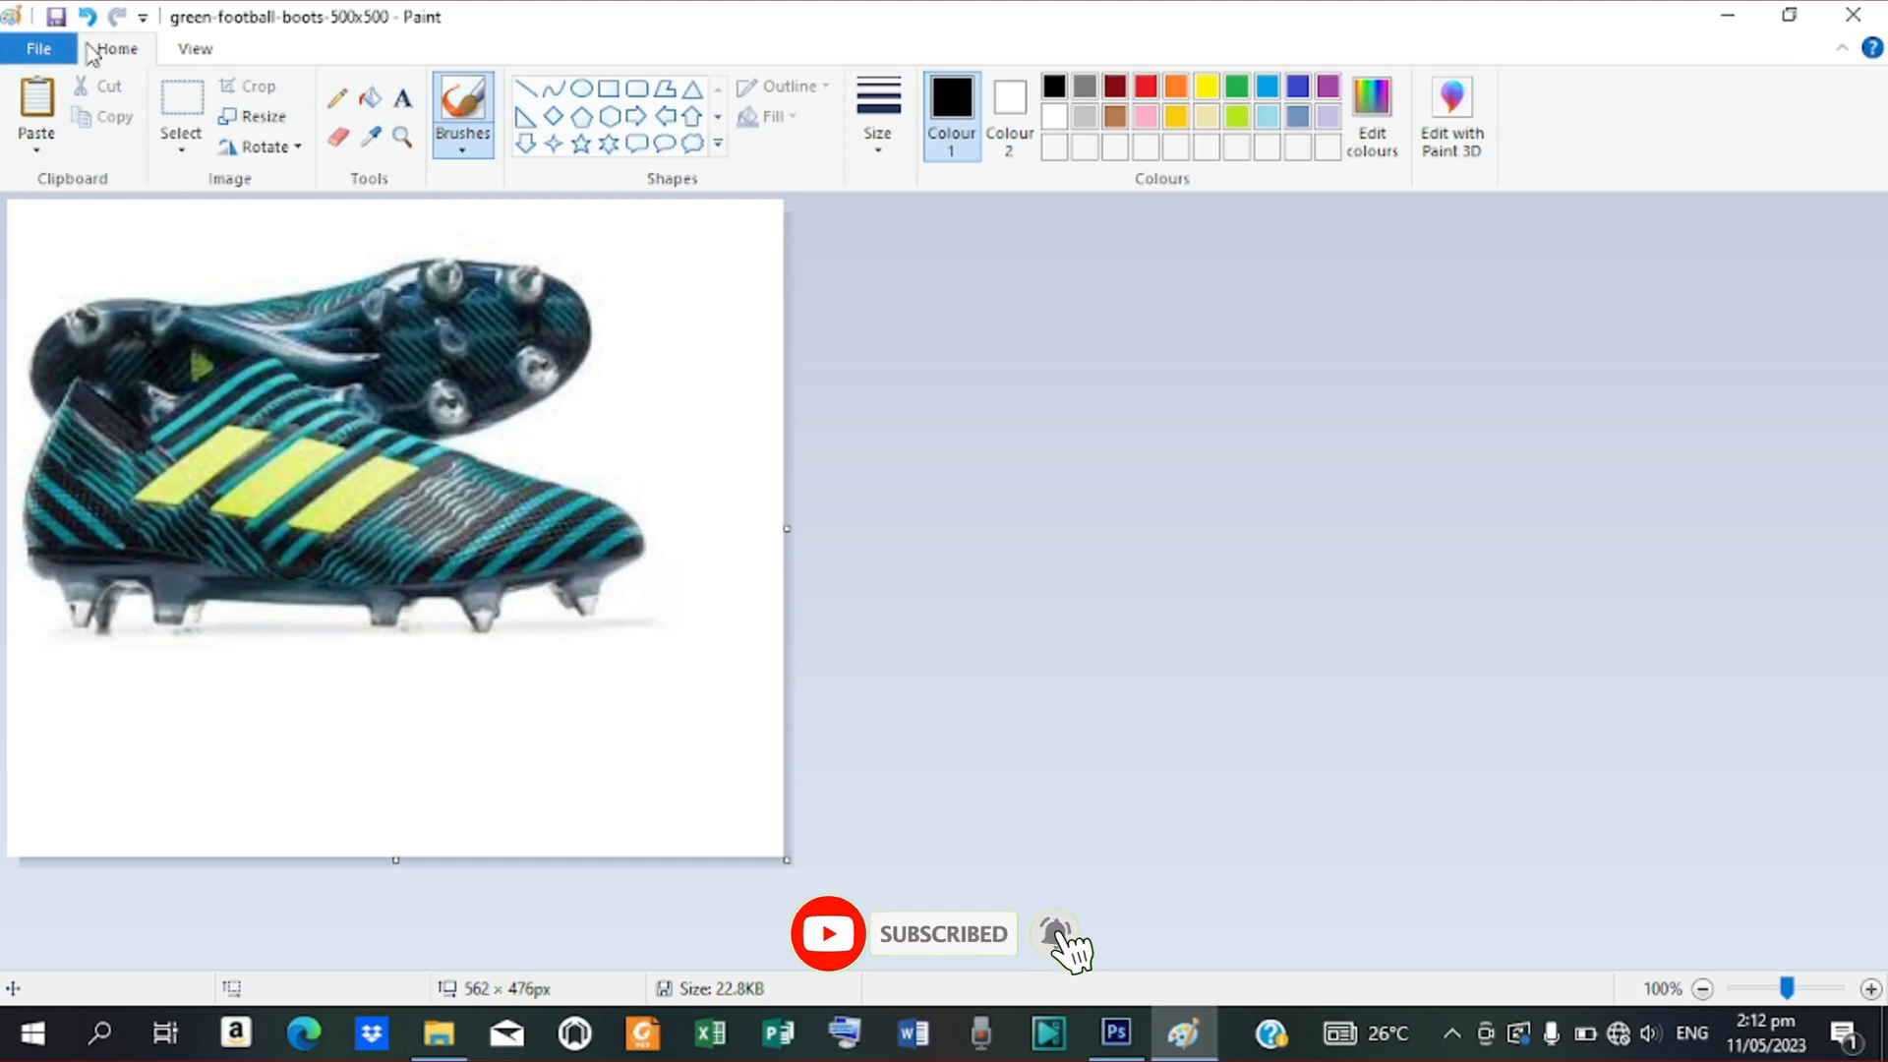
pyautogui.click(45, 50)
pyautogui.click(76, 280)
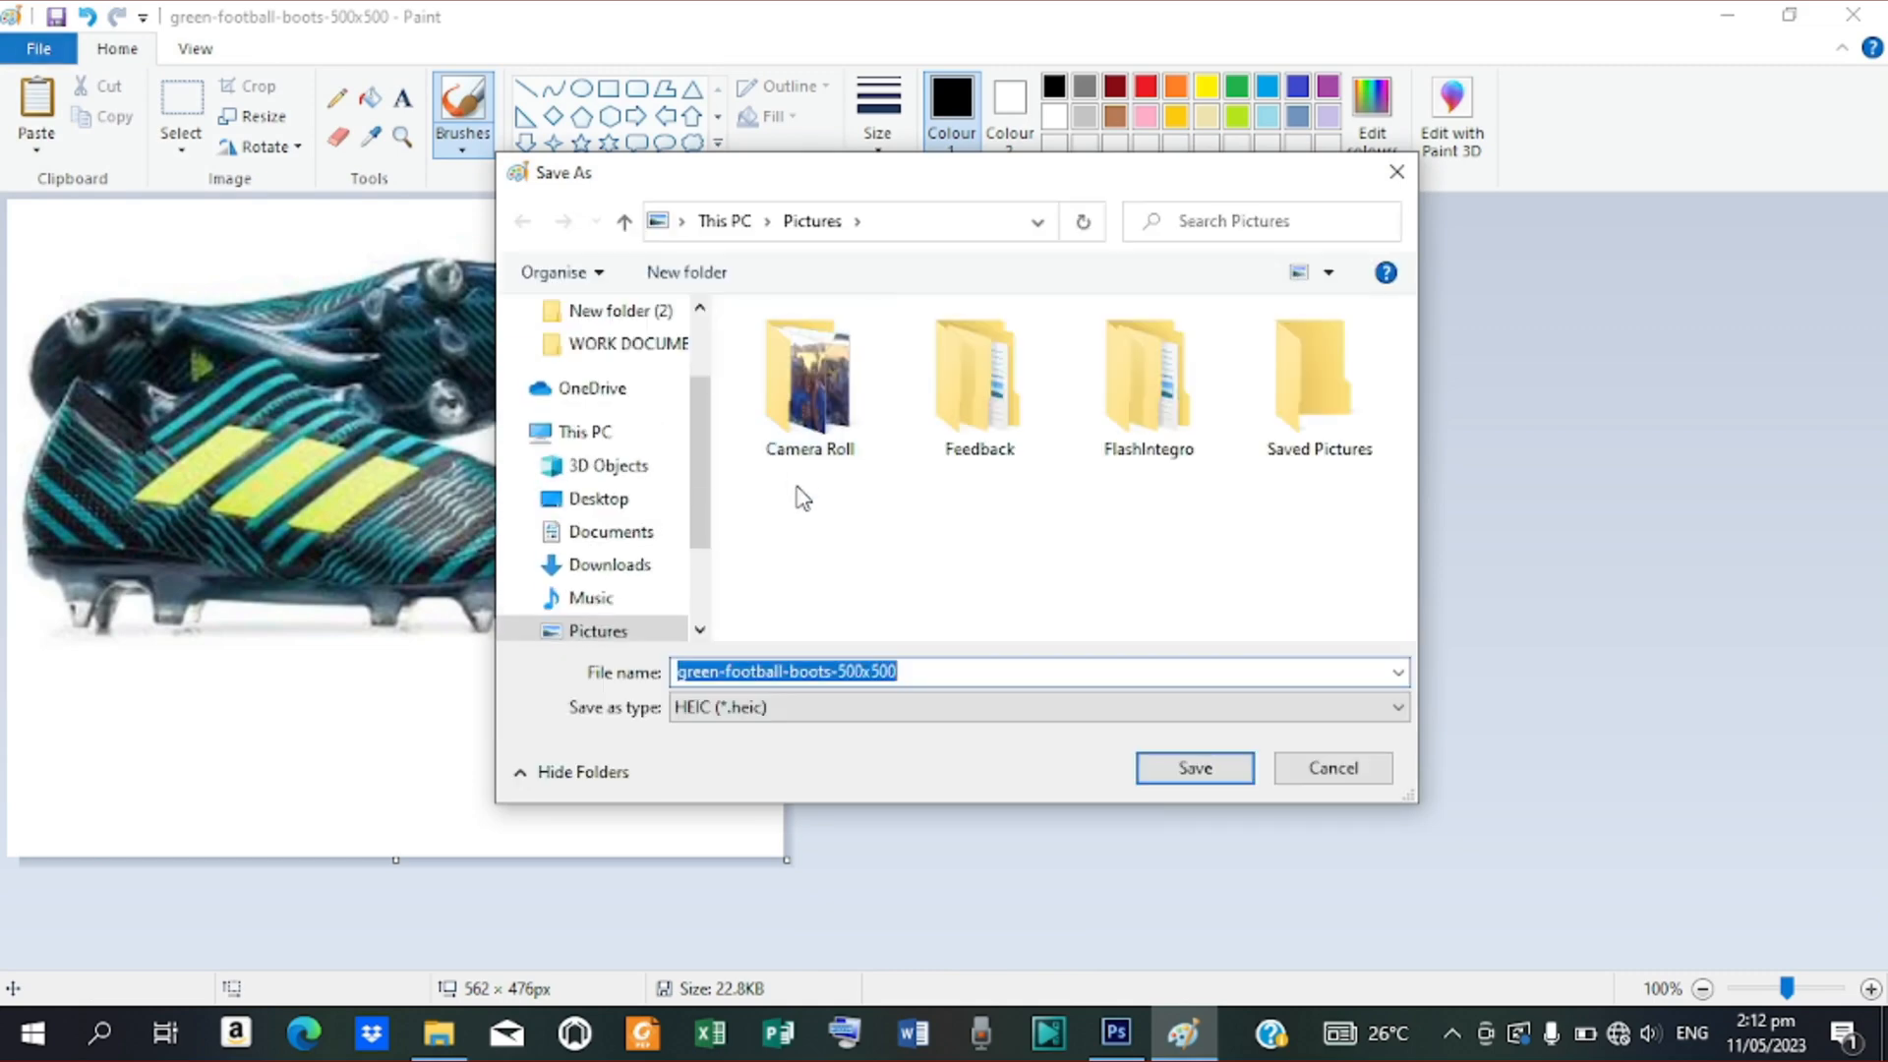
# Save the boots picture as a JPEG in Desktop > New folder (2), accepting the transparency warning
pyautogui.click(609, 502)
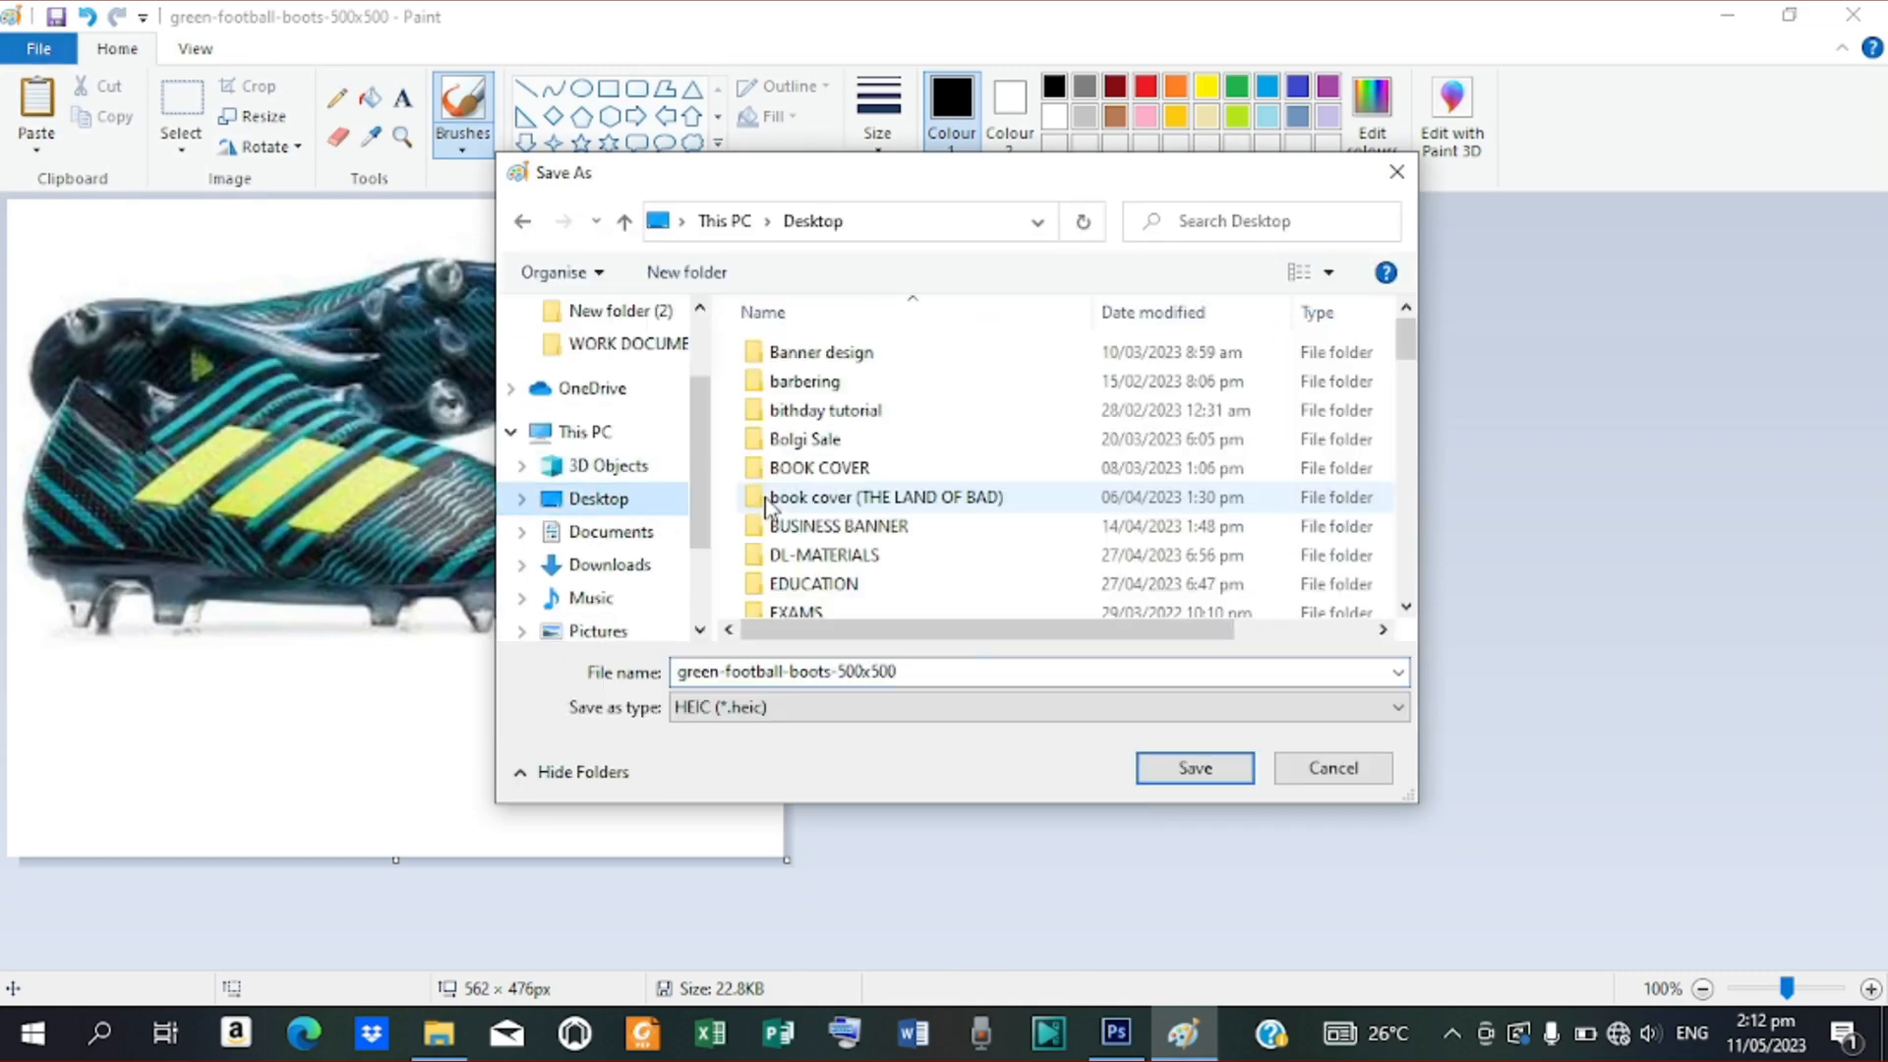
pyautogui.click(659, 310)
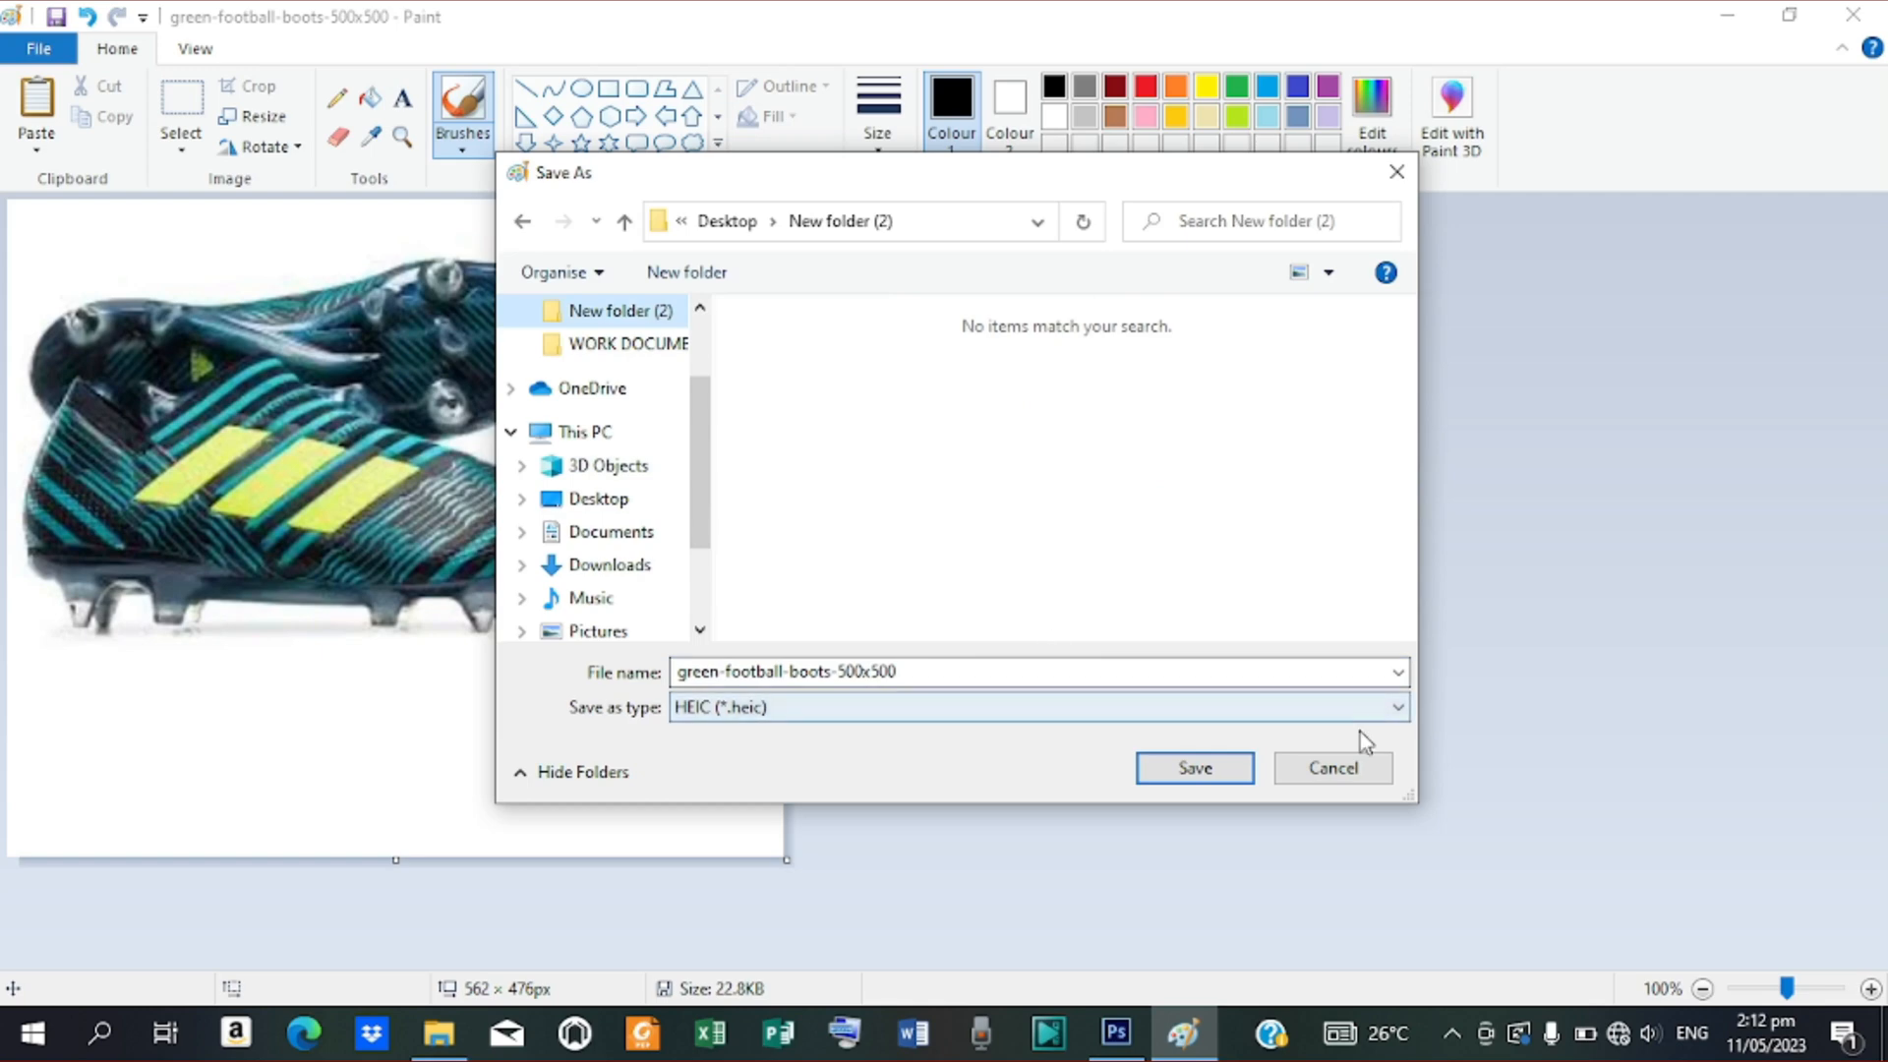
pyautogui.click(1397, 707)
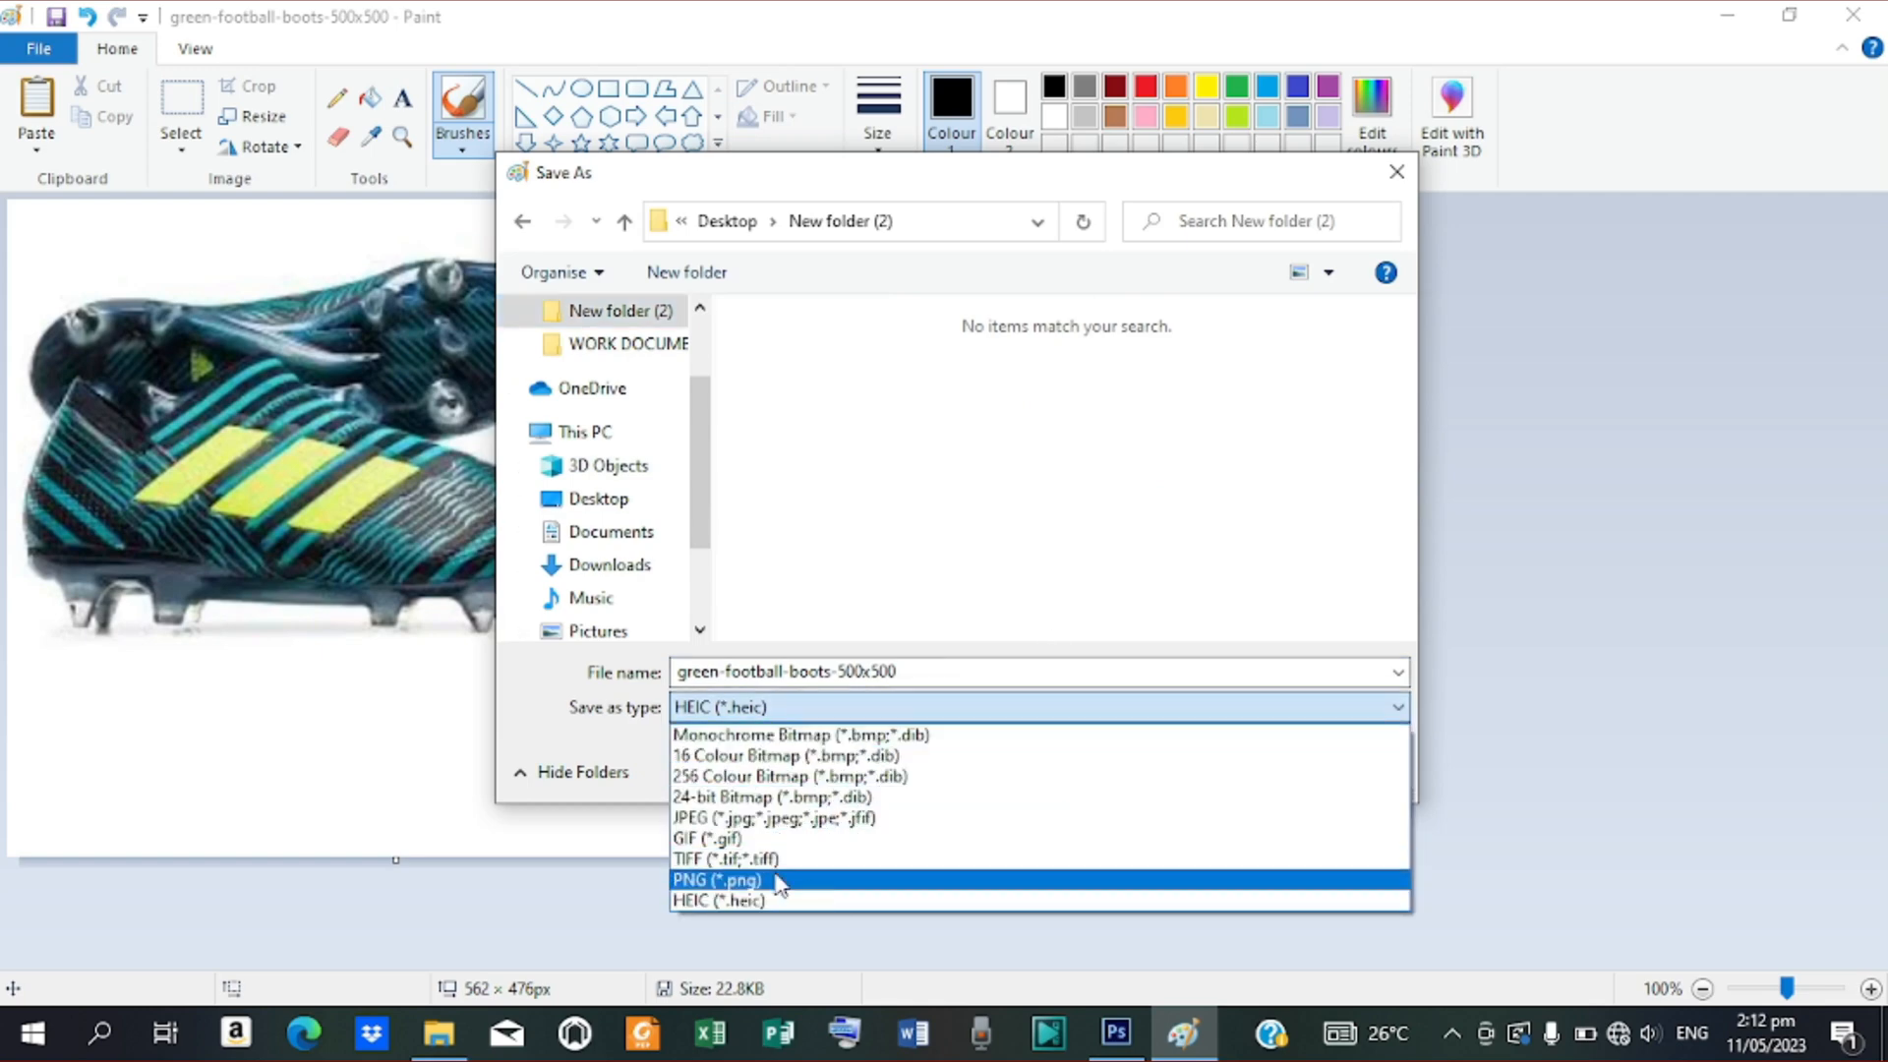
pyautogui.click(765, 818)
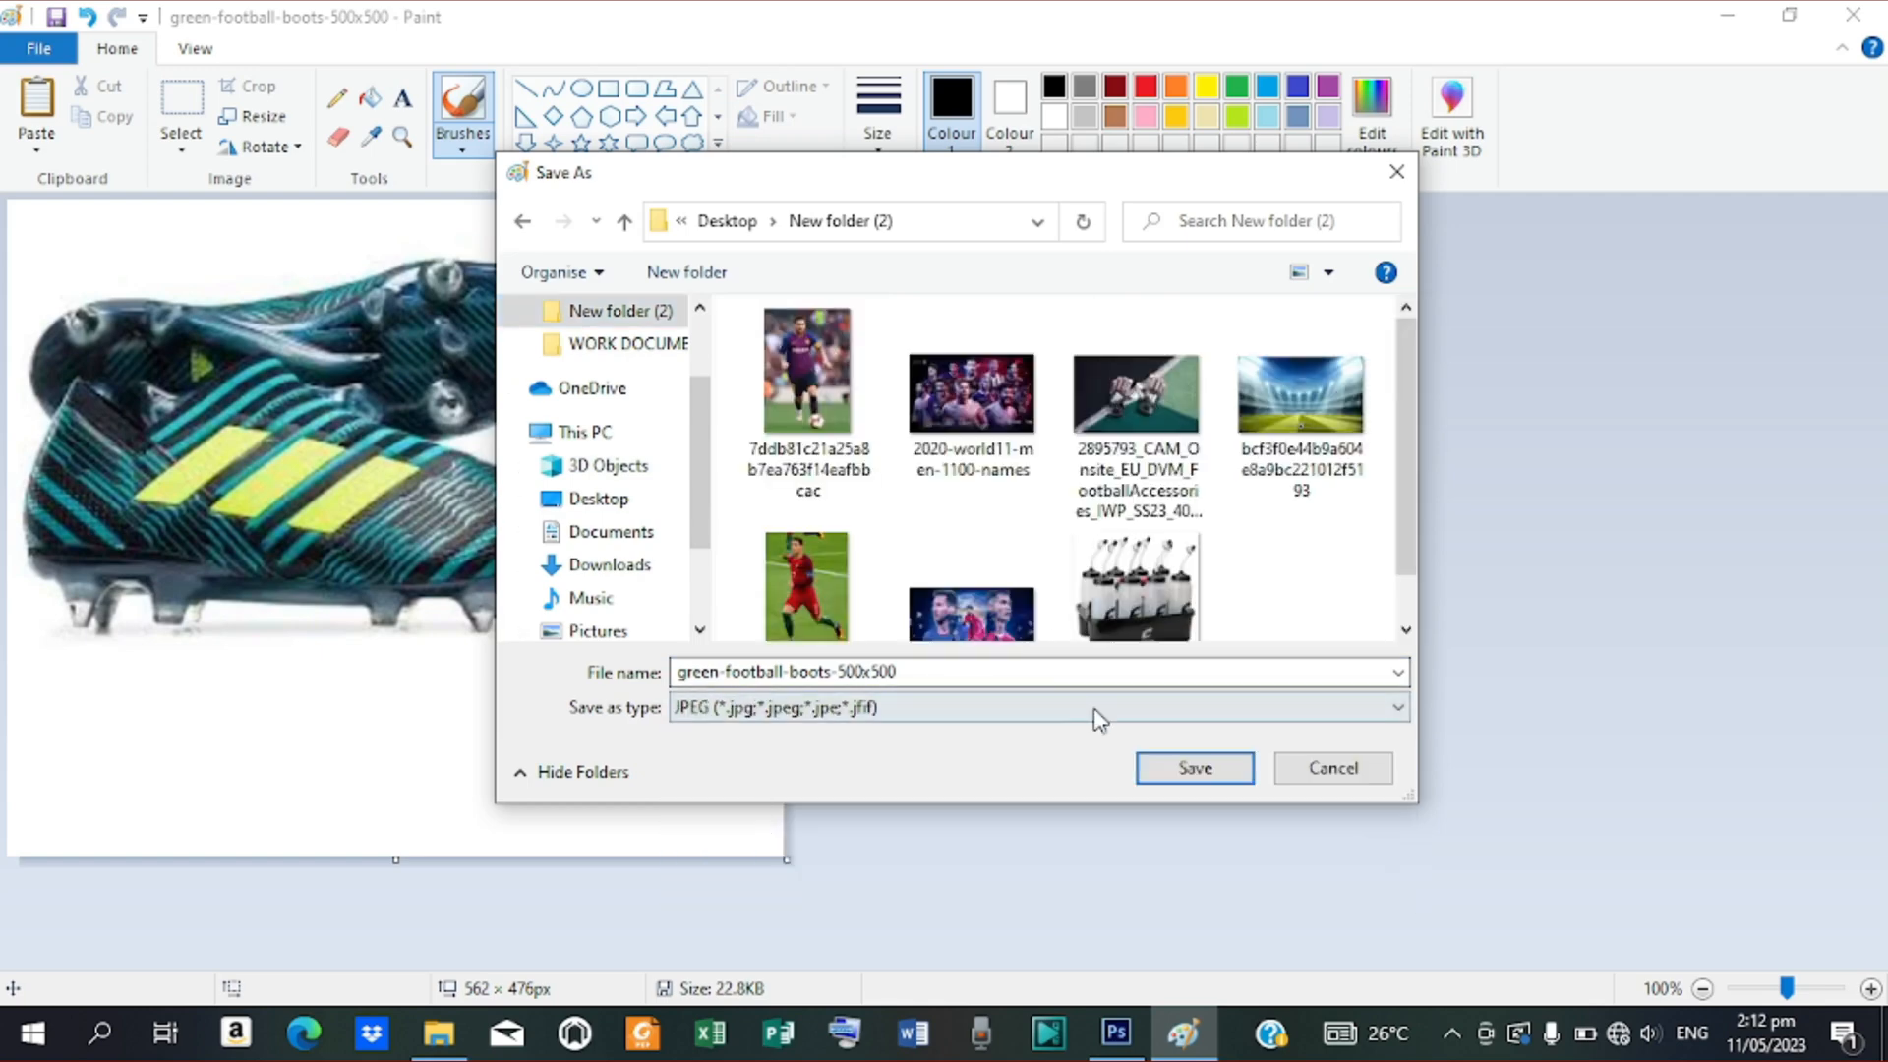
pyautogui.click(1164, 781)
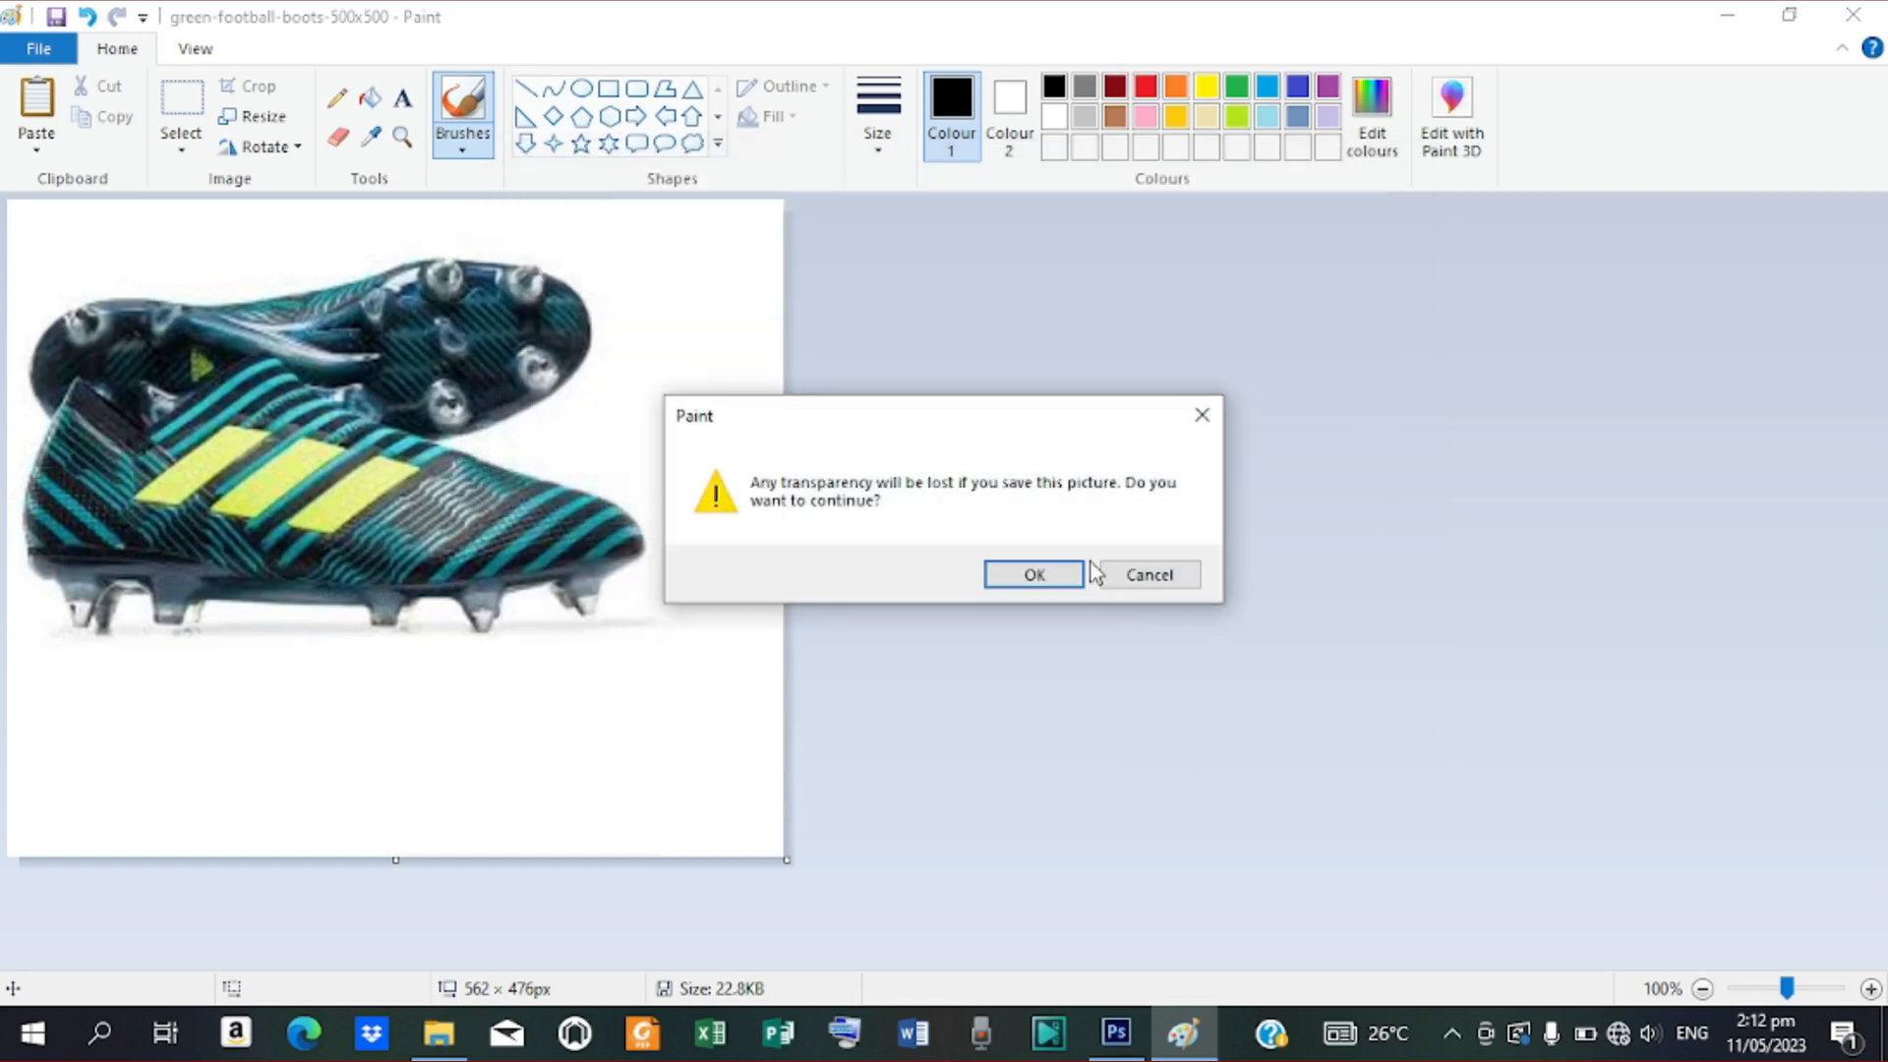
pyautogui.click(1028, 586)
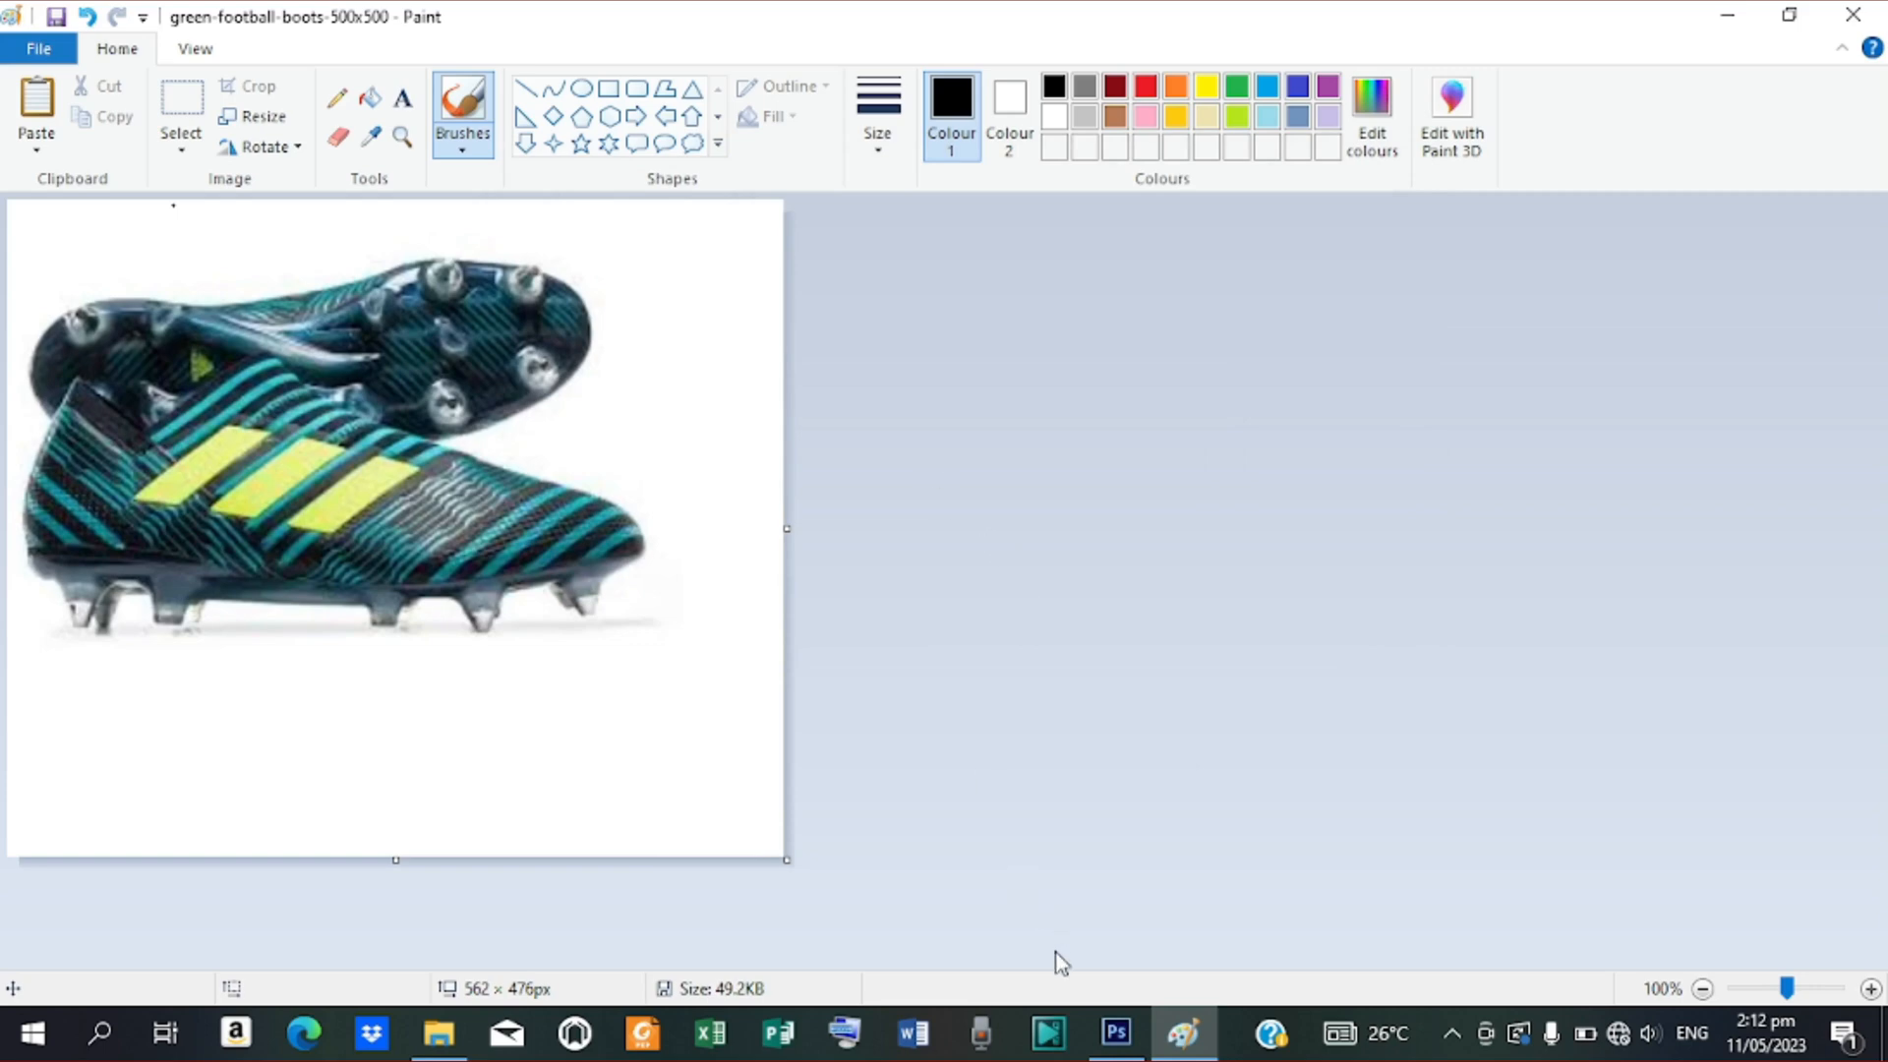
pyautogui.click(1116, 1033)
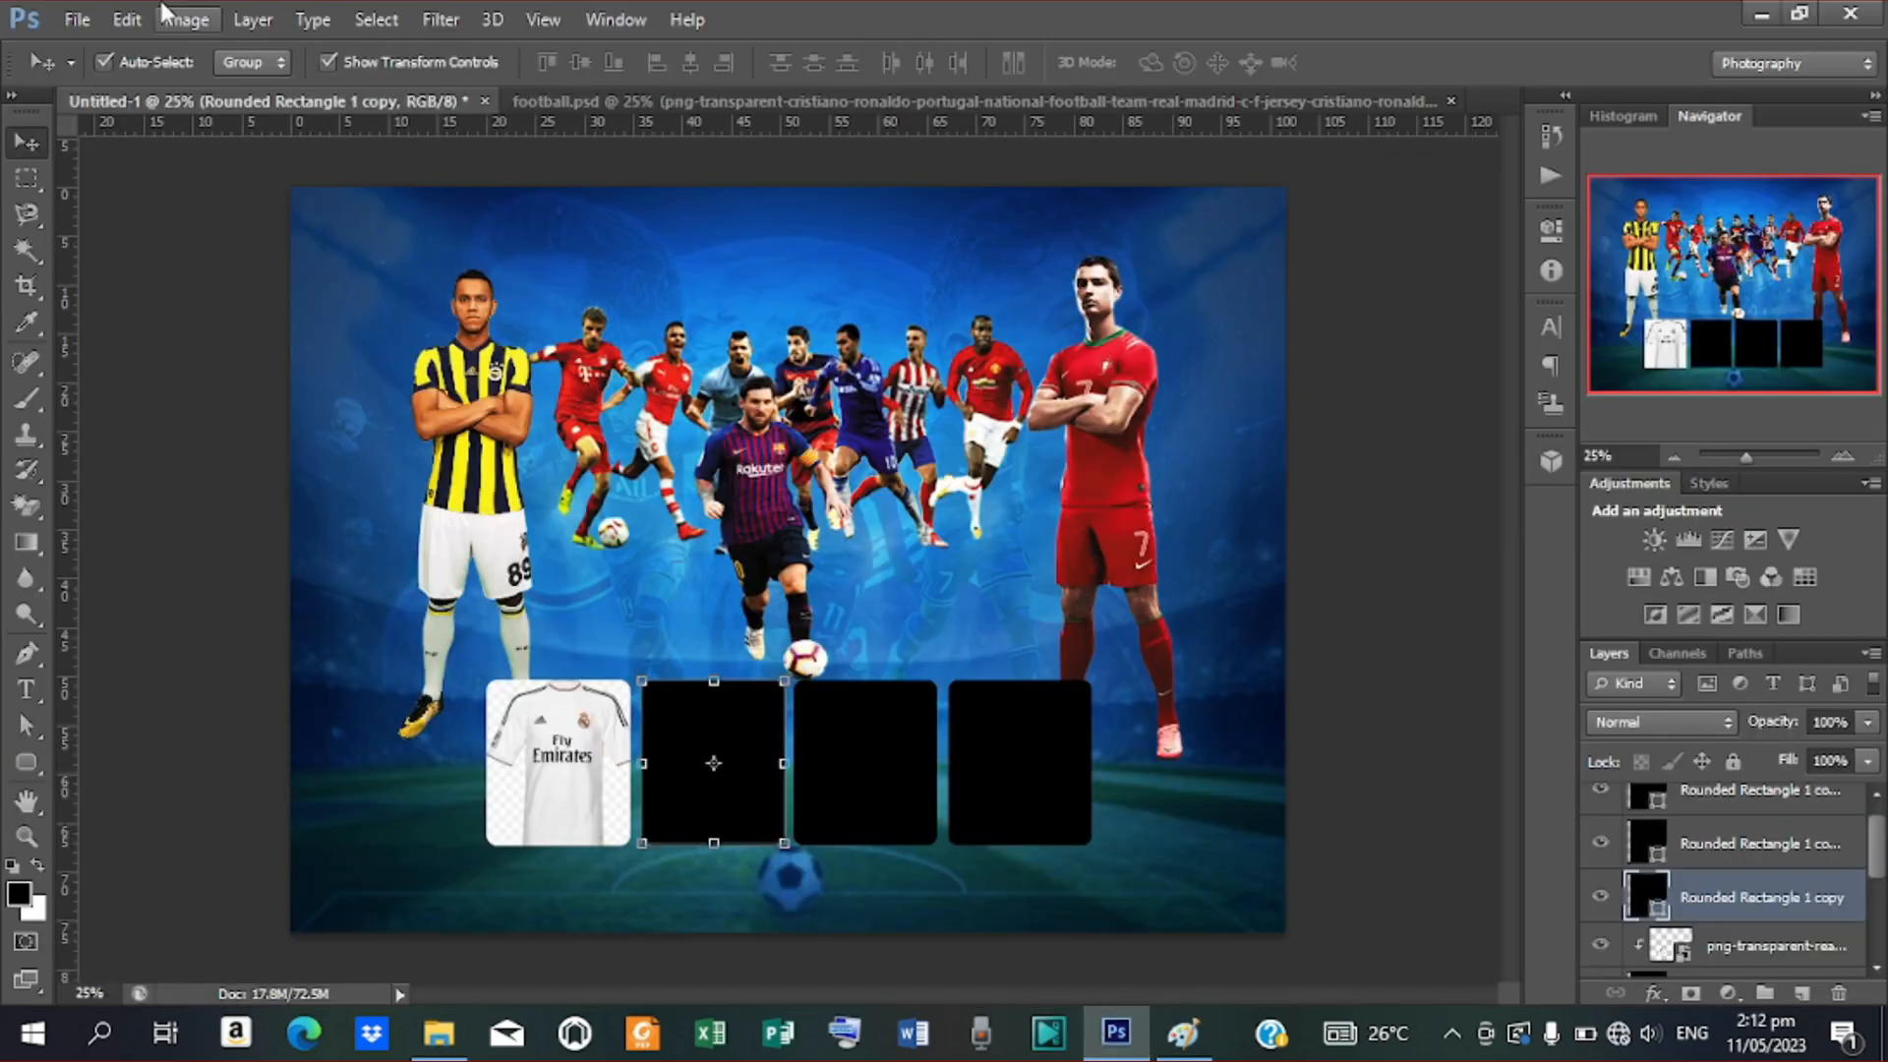
# Try placing another green boots file and dismiss the could-not-place error
pyautogui.click(76, 21)
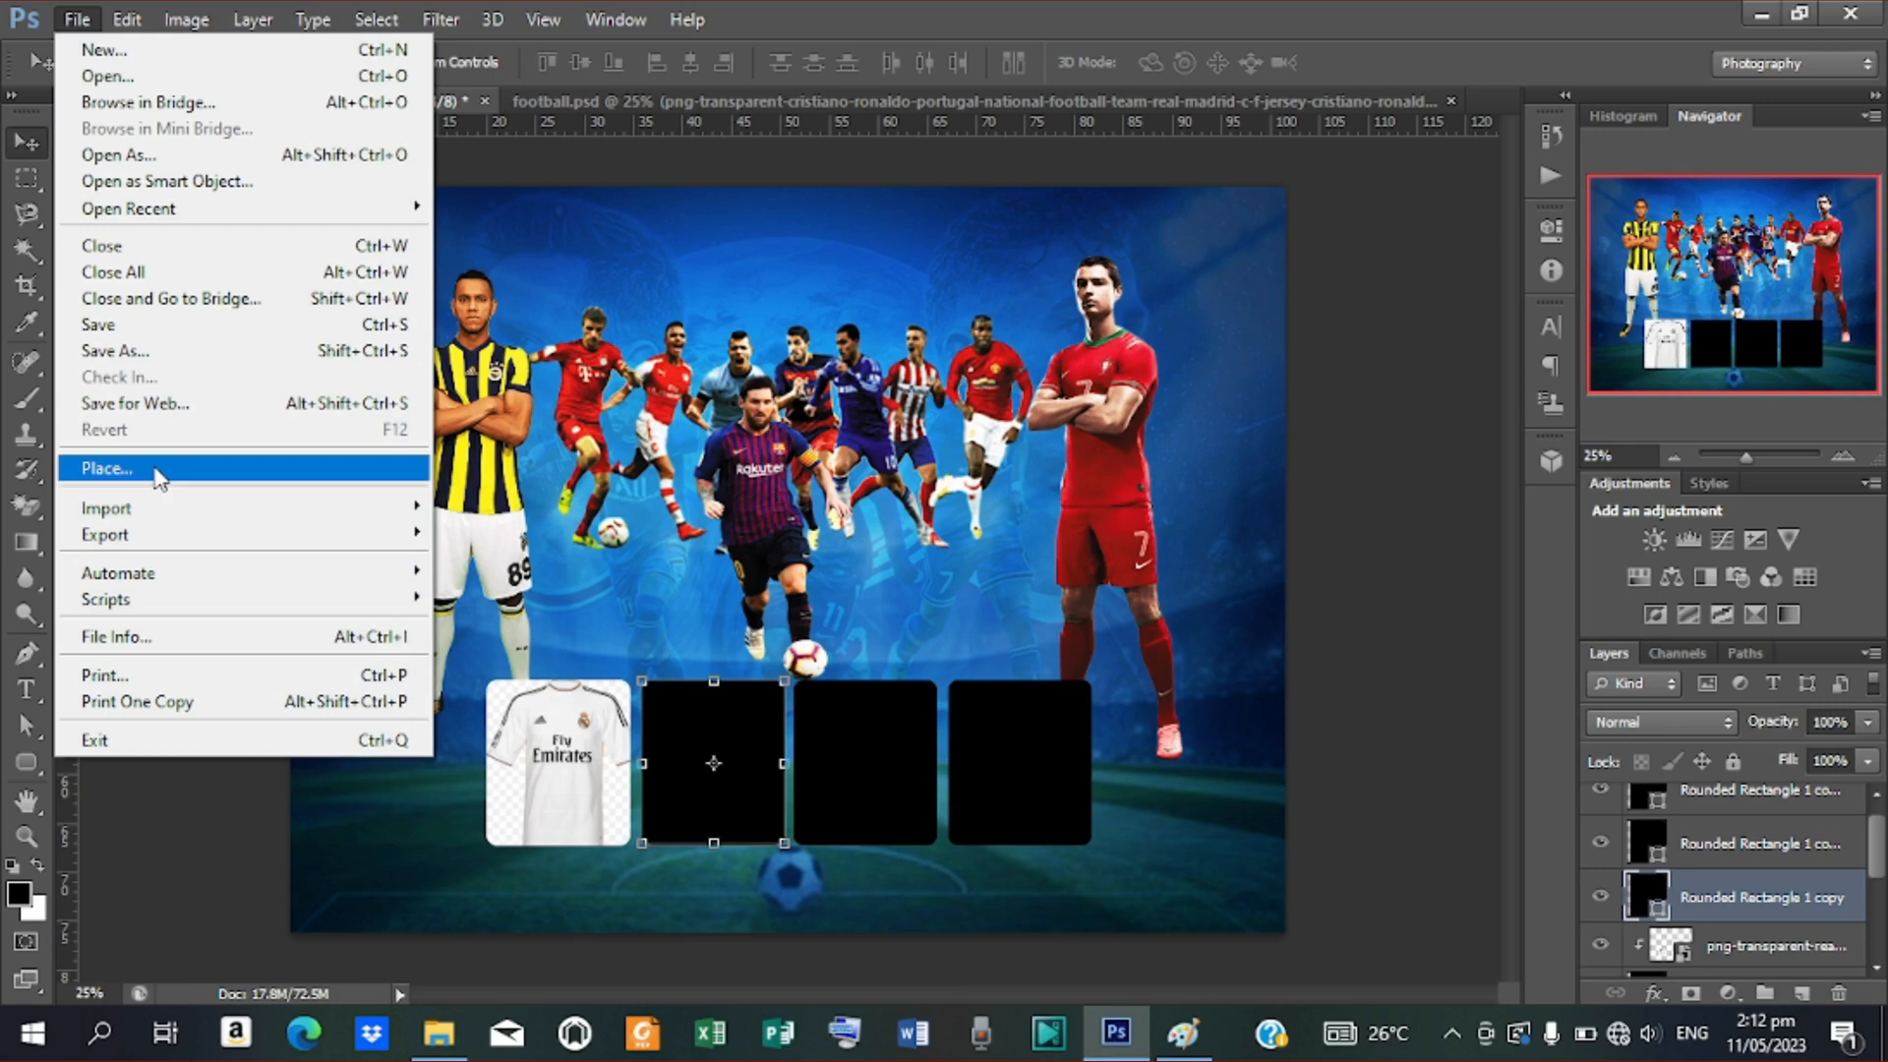
pyautogui.click(157, 466)
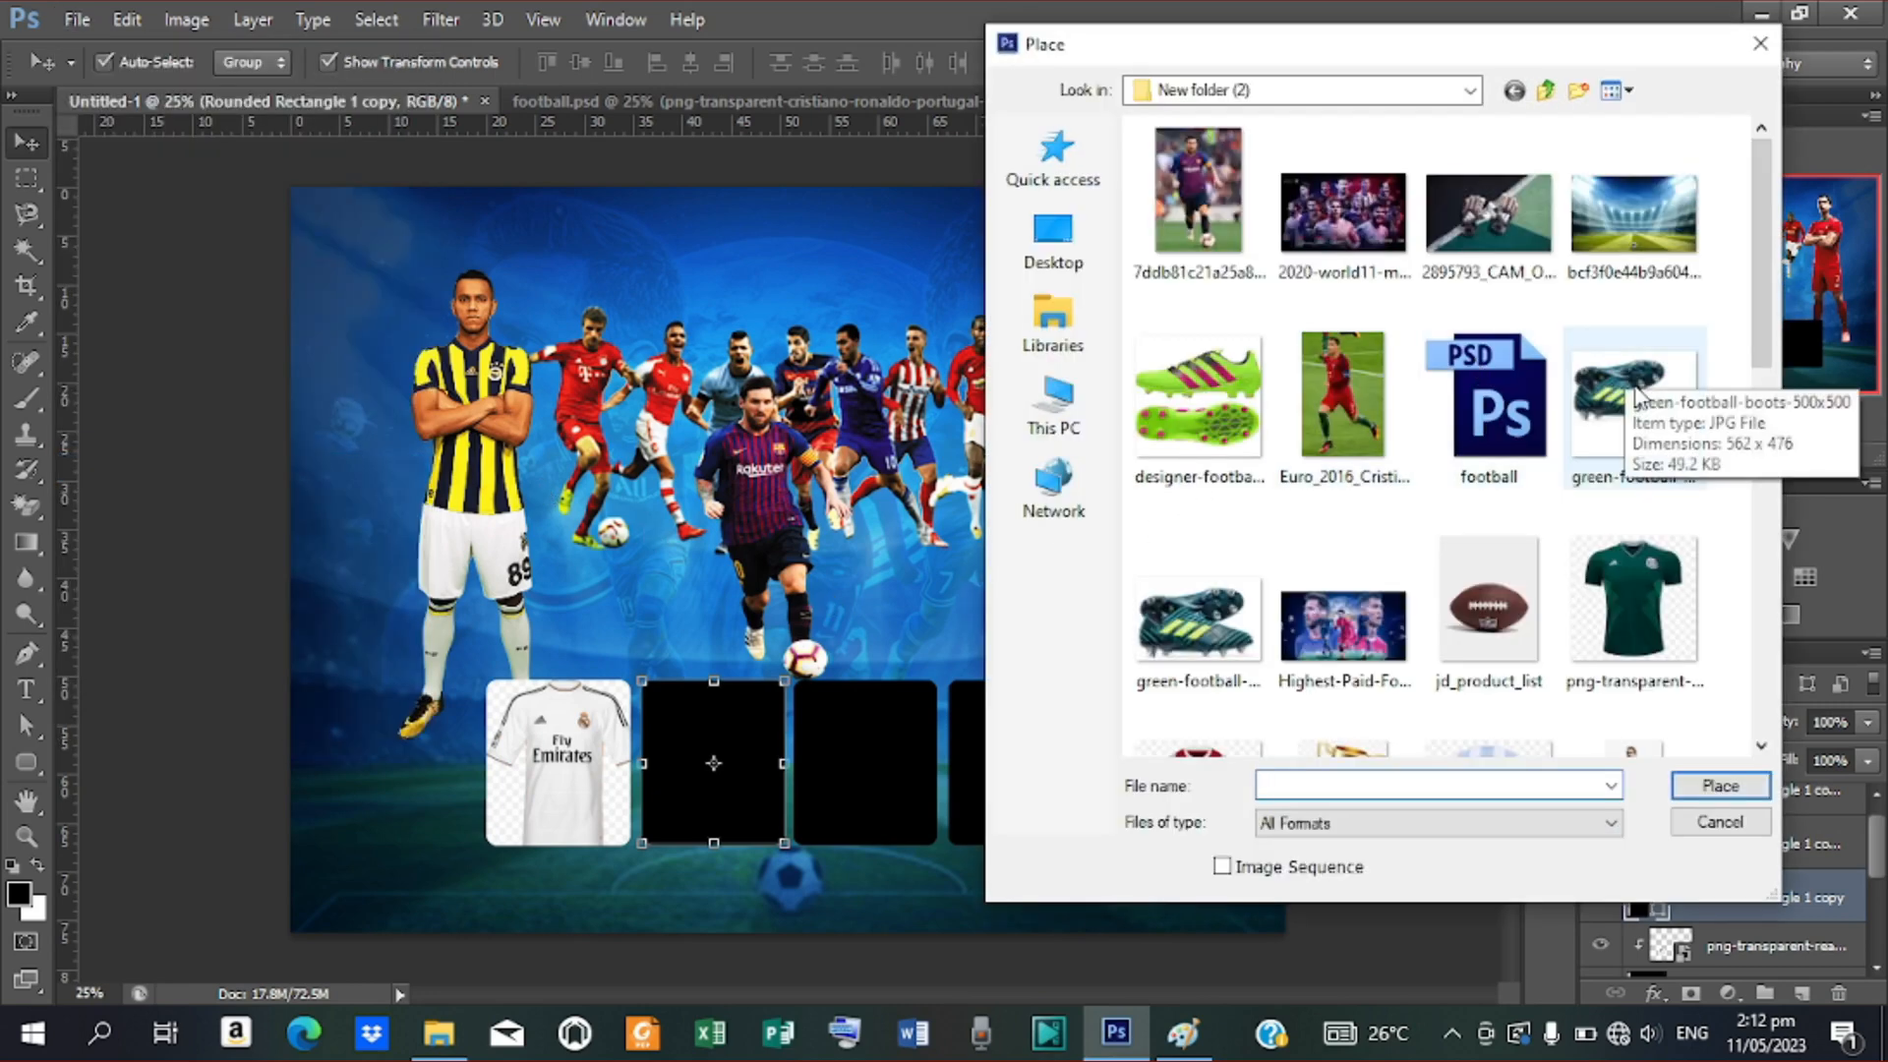
pyautogui.click(1634, 389)
pyautogui.click(1197, 620)
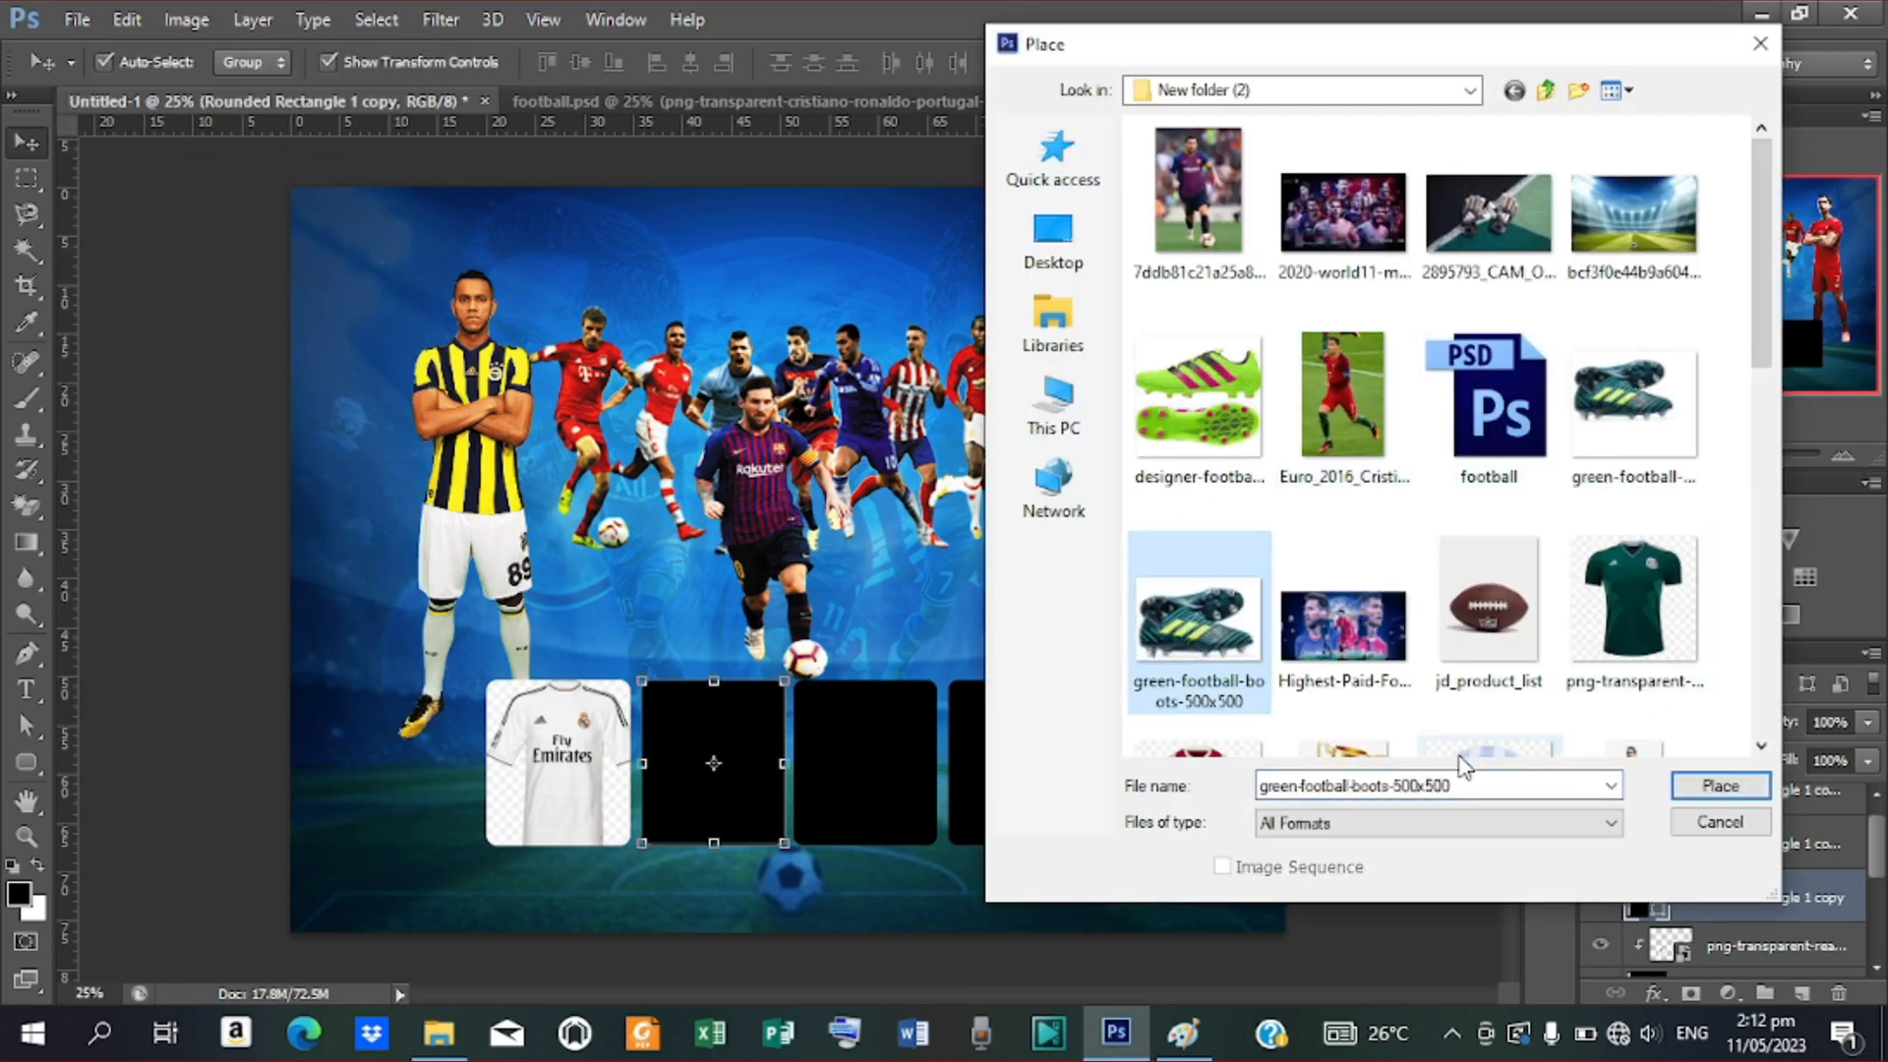
pyautogui.click(1720, 785)
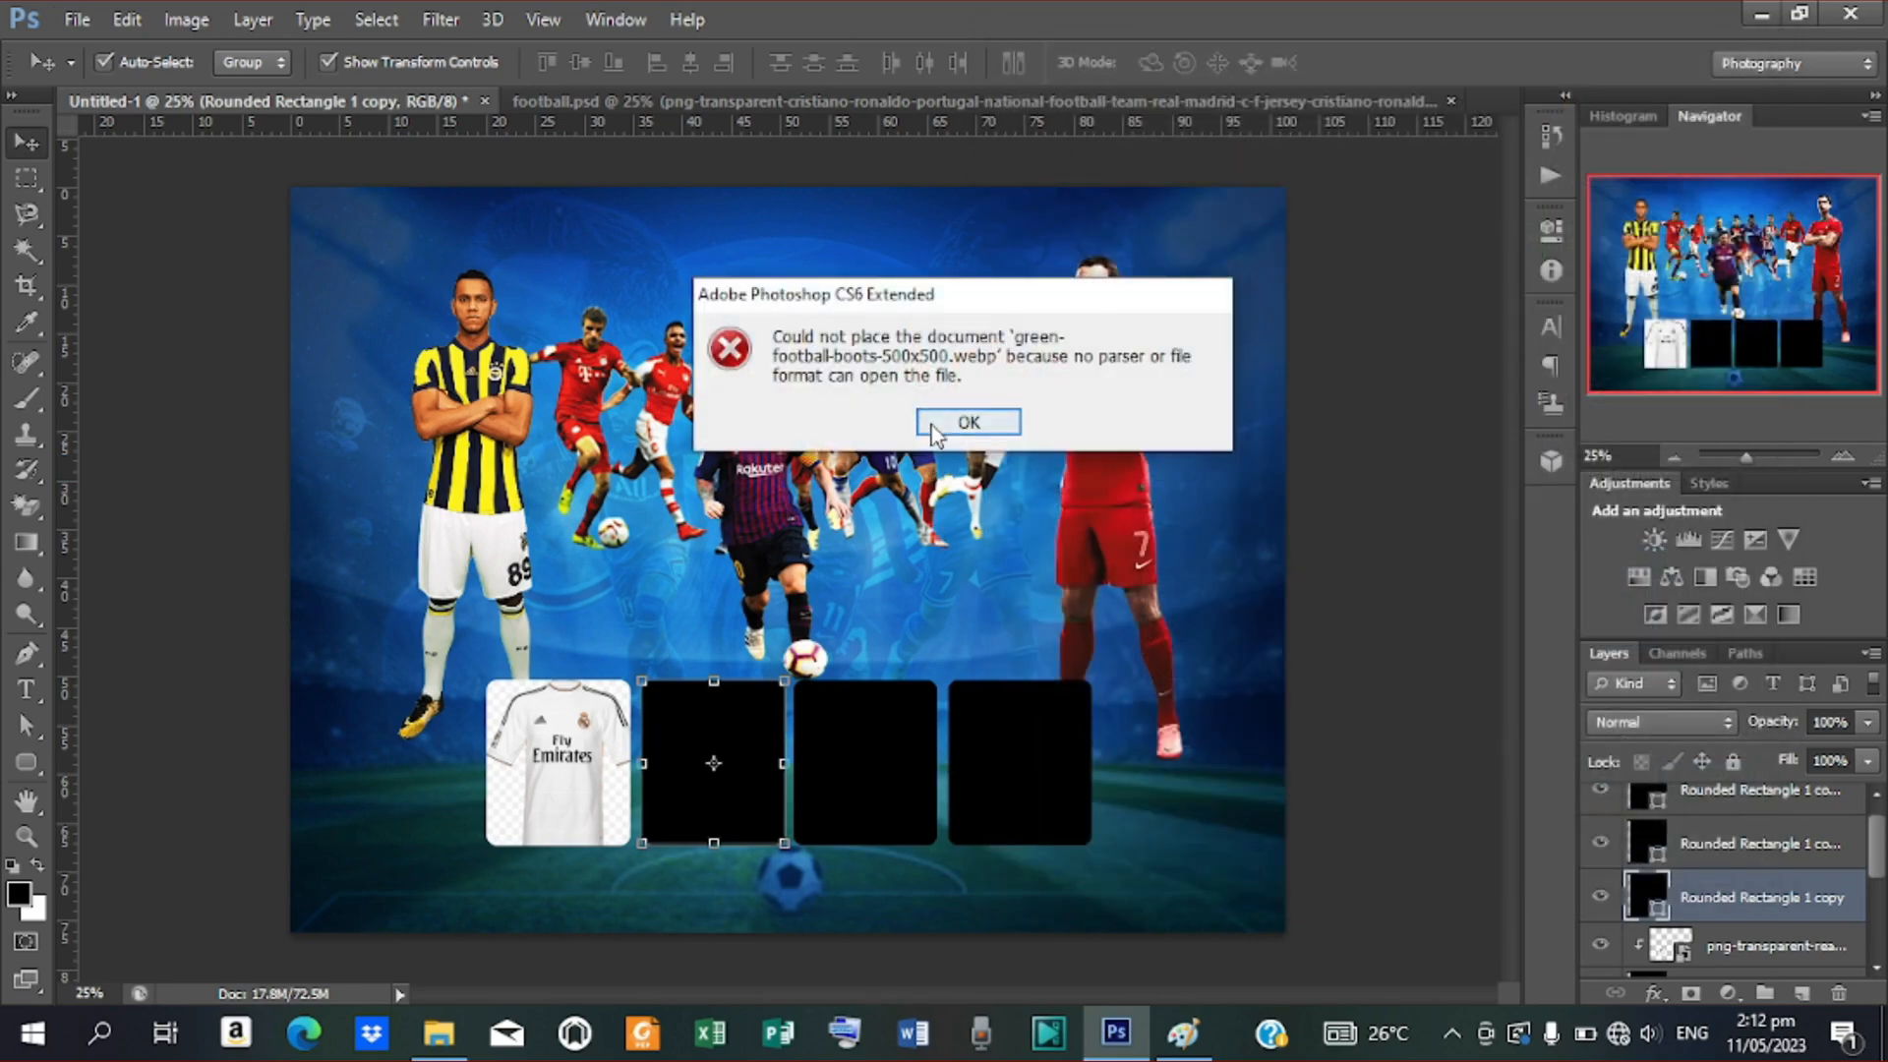
pyautogui.click(1082, 420)
# Place the green-football-boots-500x500 JPEG and scale it over the second rounded rectangle
pyautogui.click(56, 21)
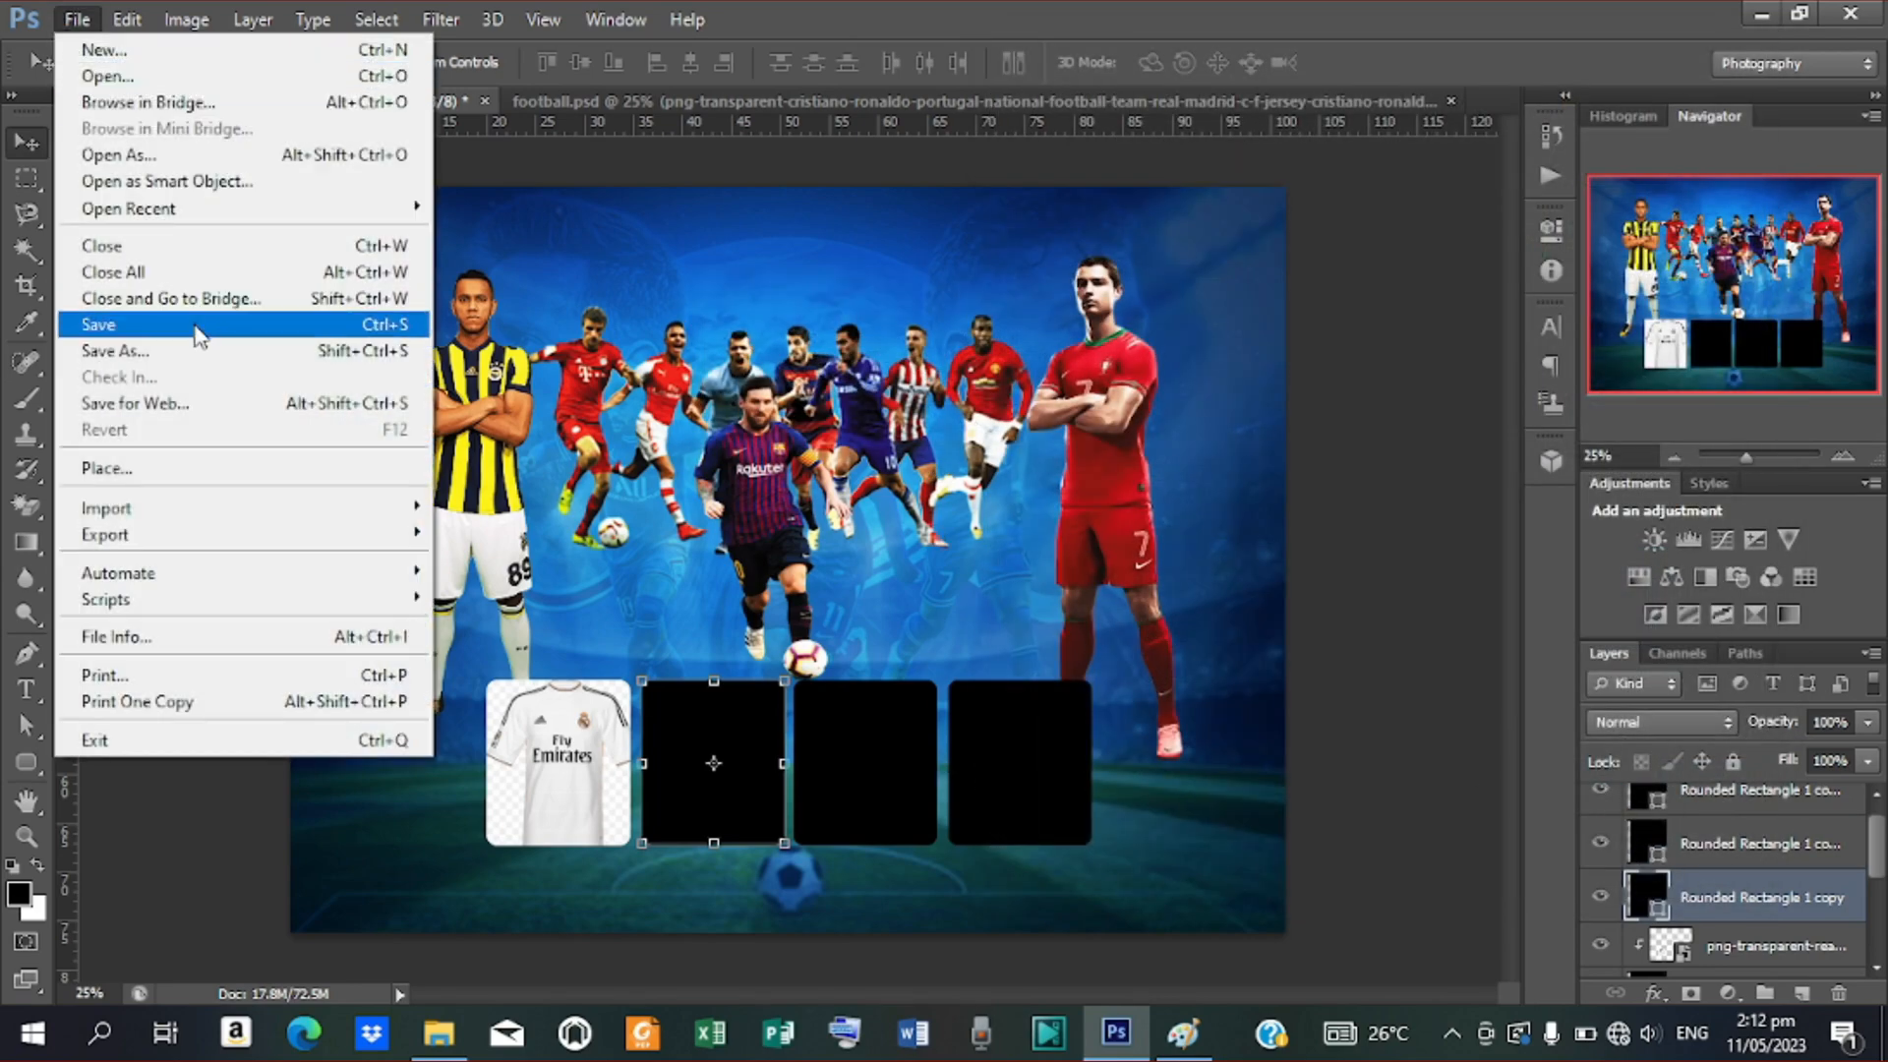
pyautogui.click(157, 464)
pyautogui.click(1654, 433)
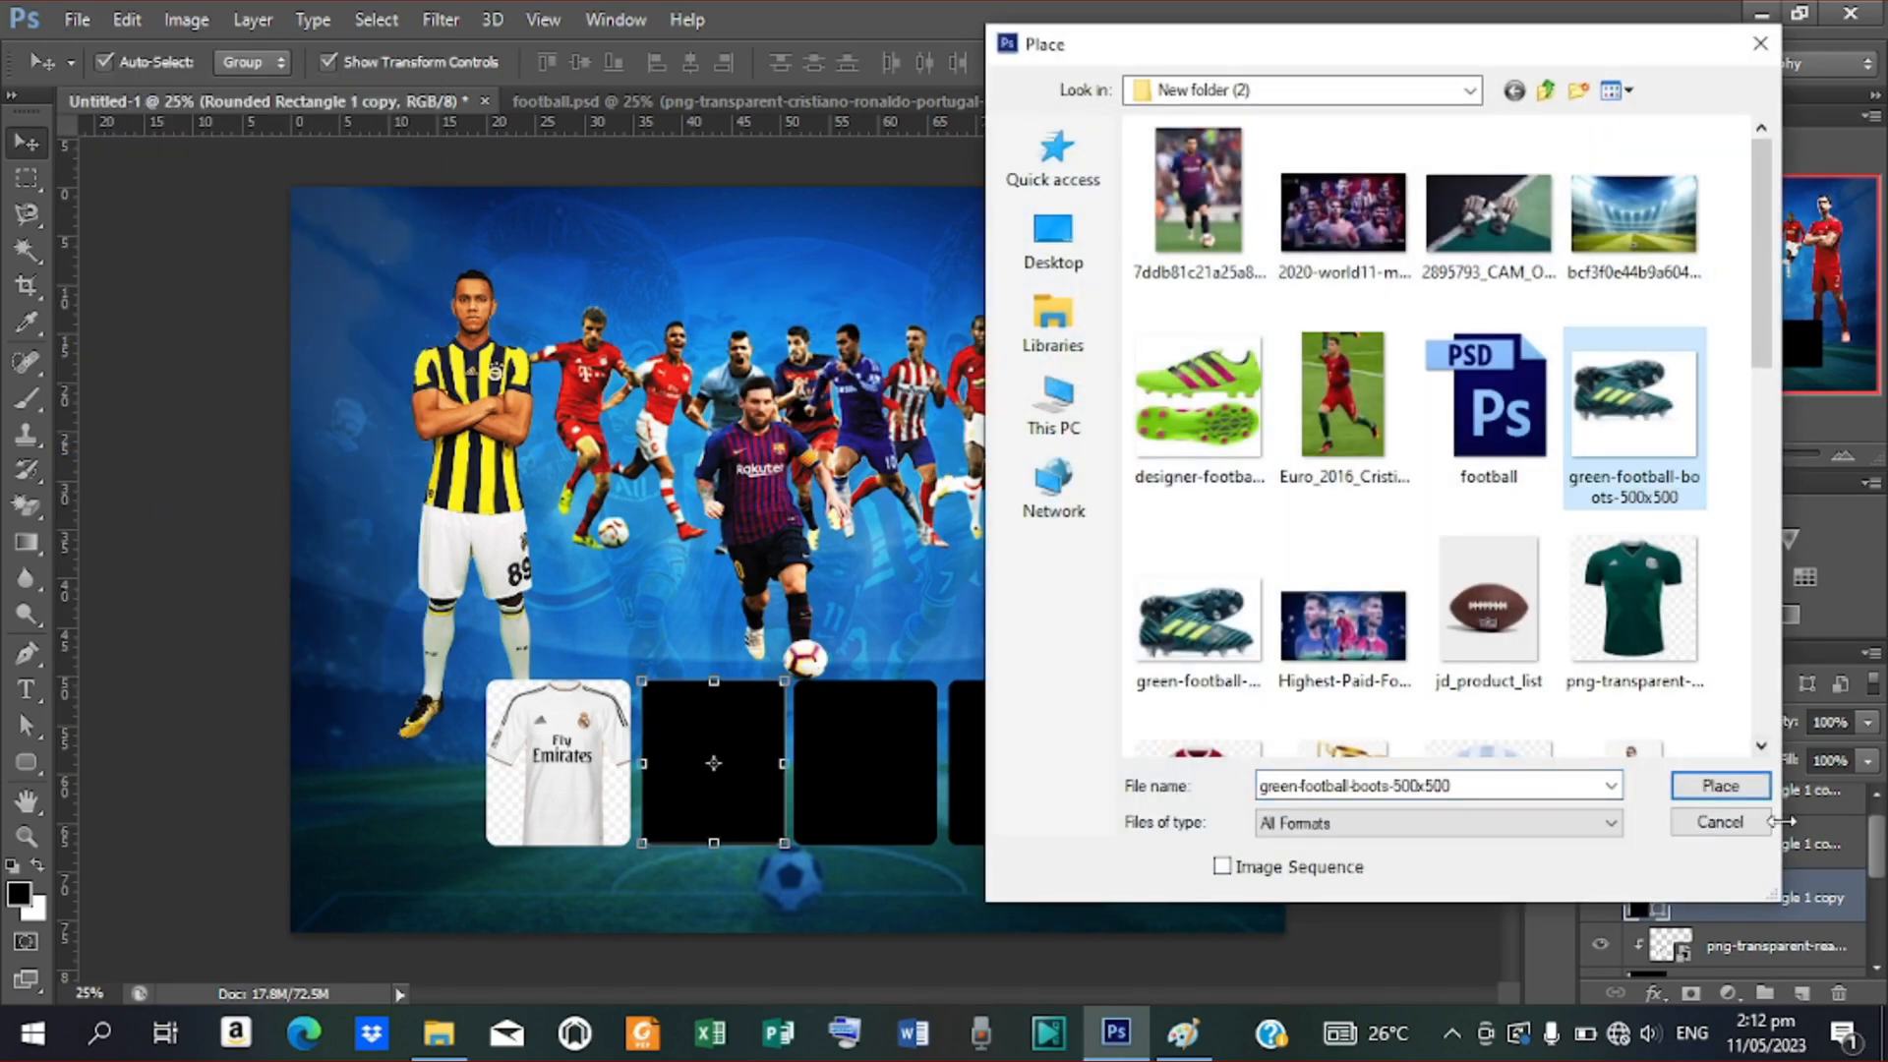
pyautogui.click(1720, 785)
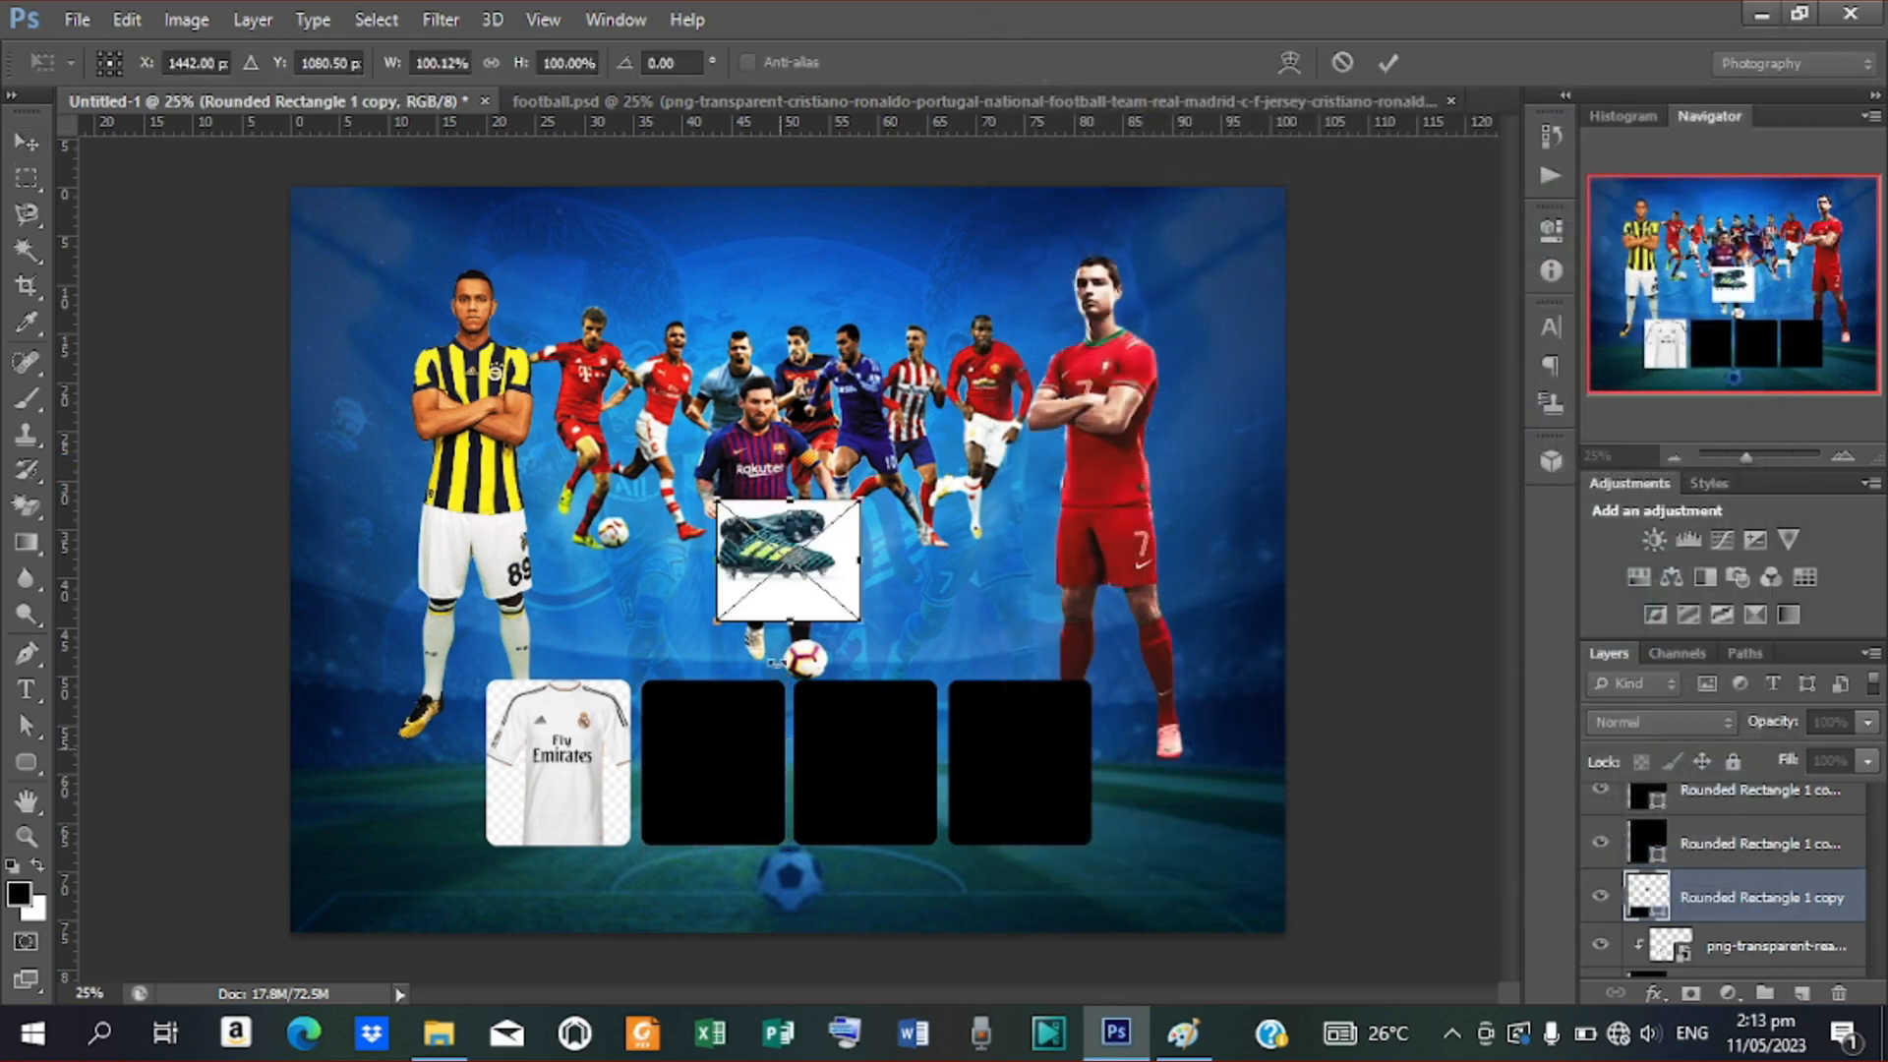
pyautogui.moveTo(819, 559); pyautogui.dragTo(847, 859)
pyautogui.moveTo(715, 667); pyautogui.dragTo(745, 747)
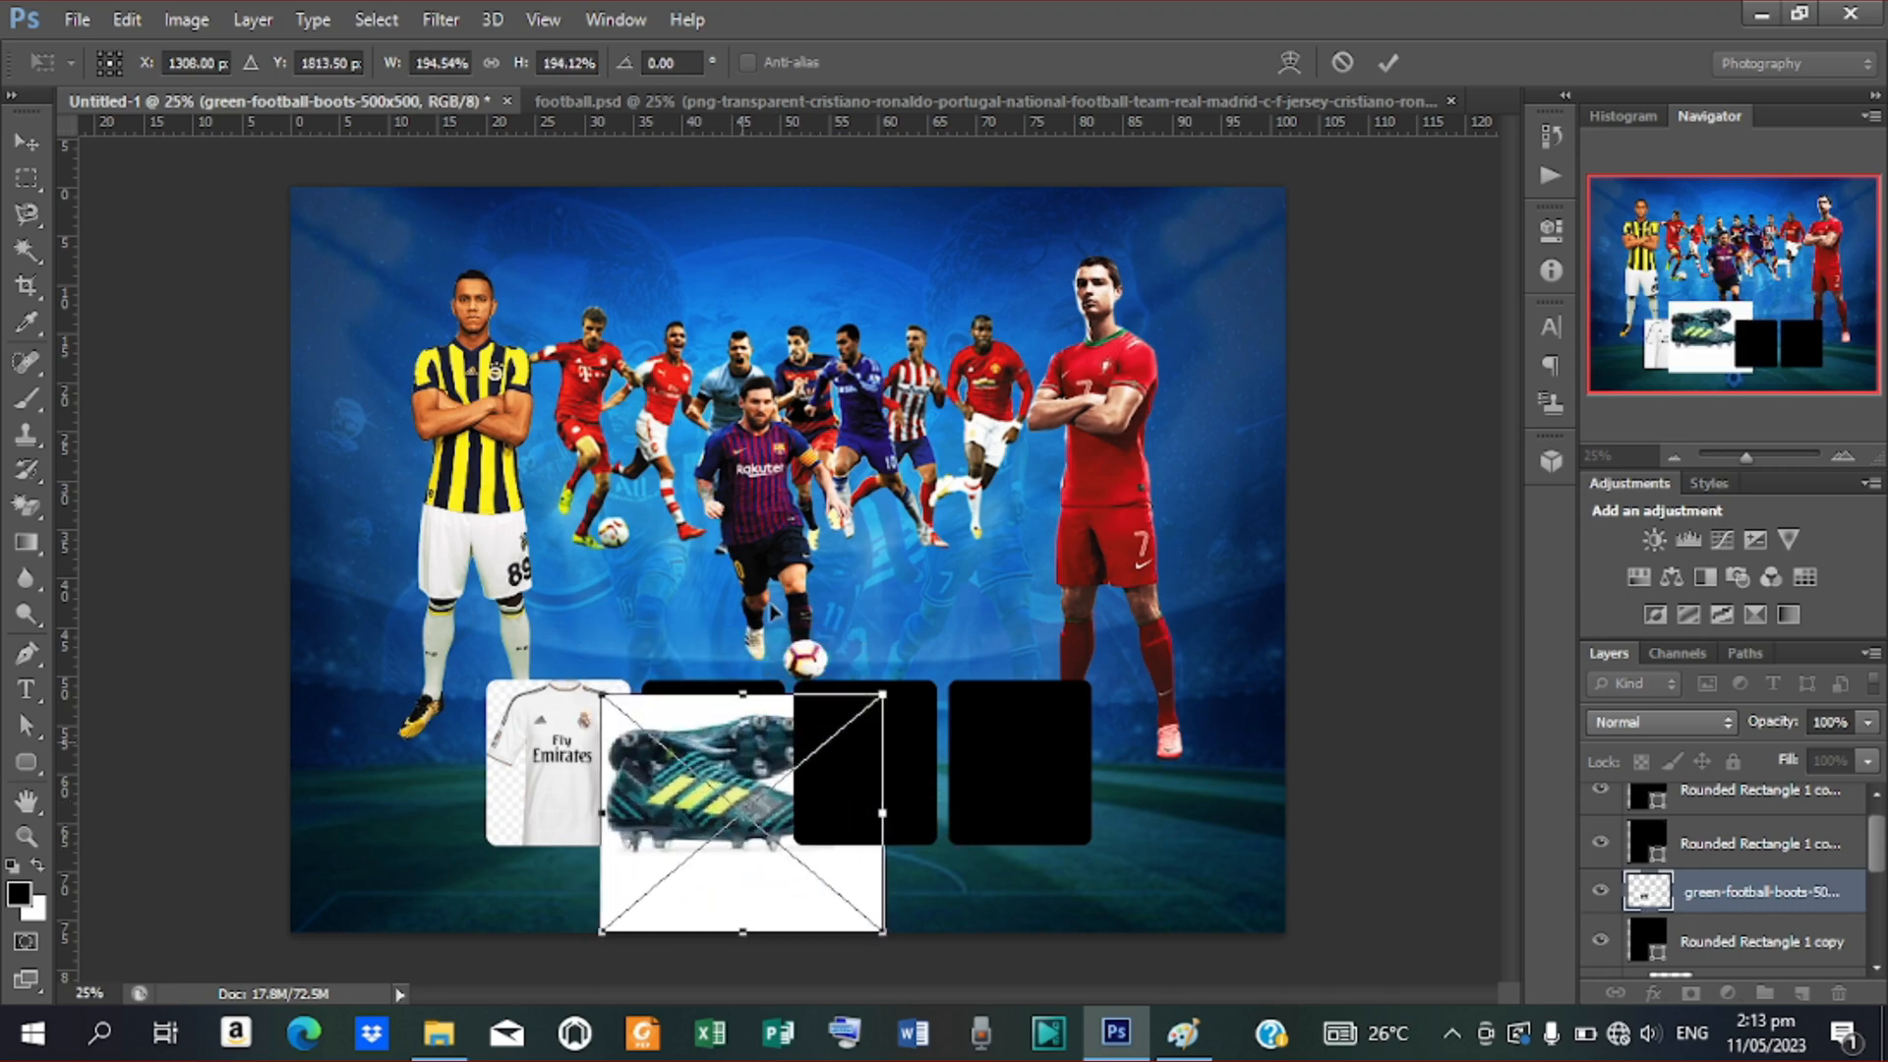
pyautogui.click(1385, 63)
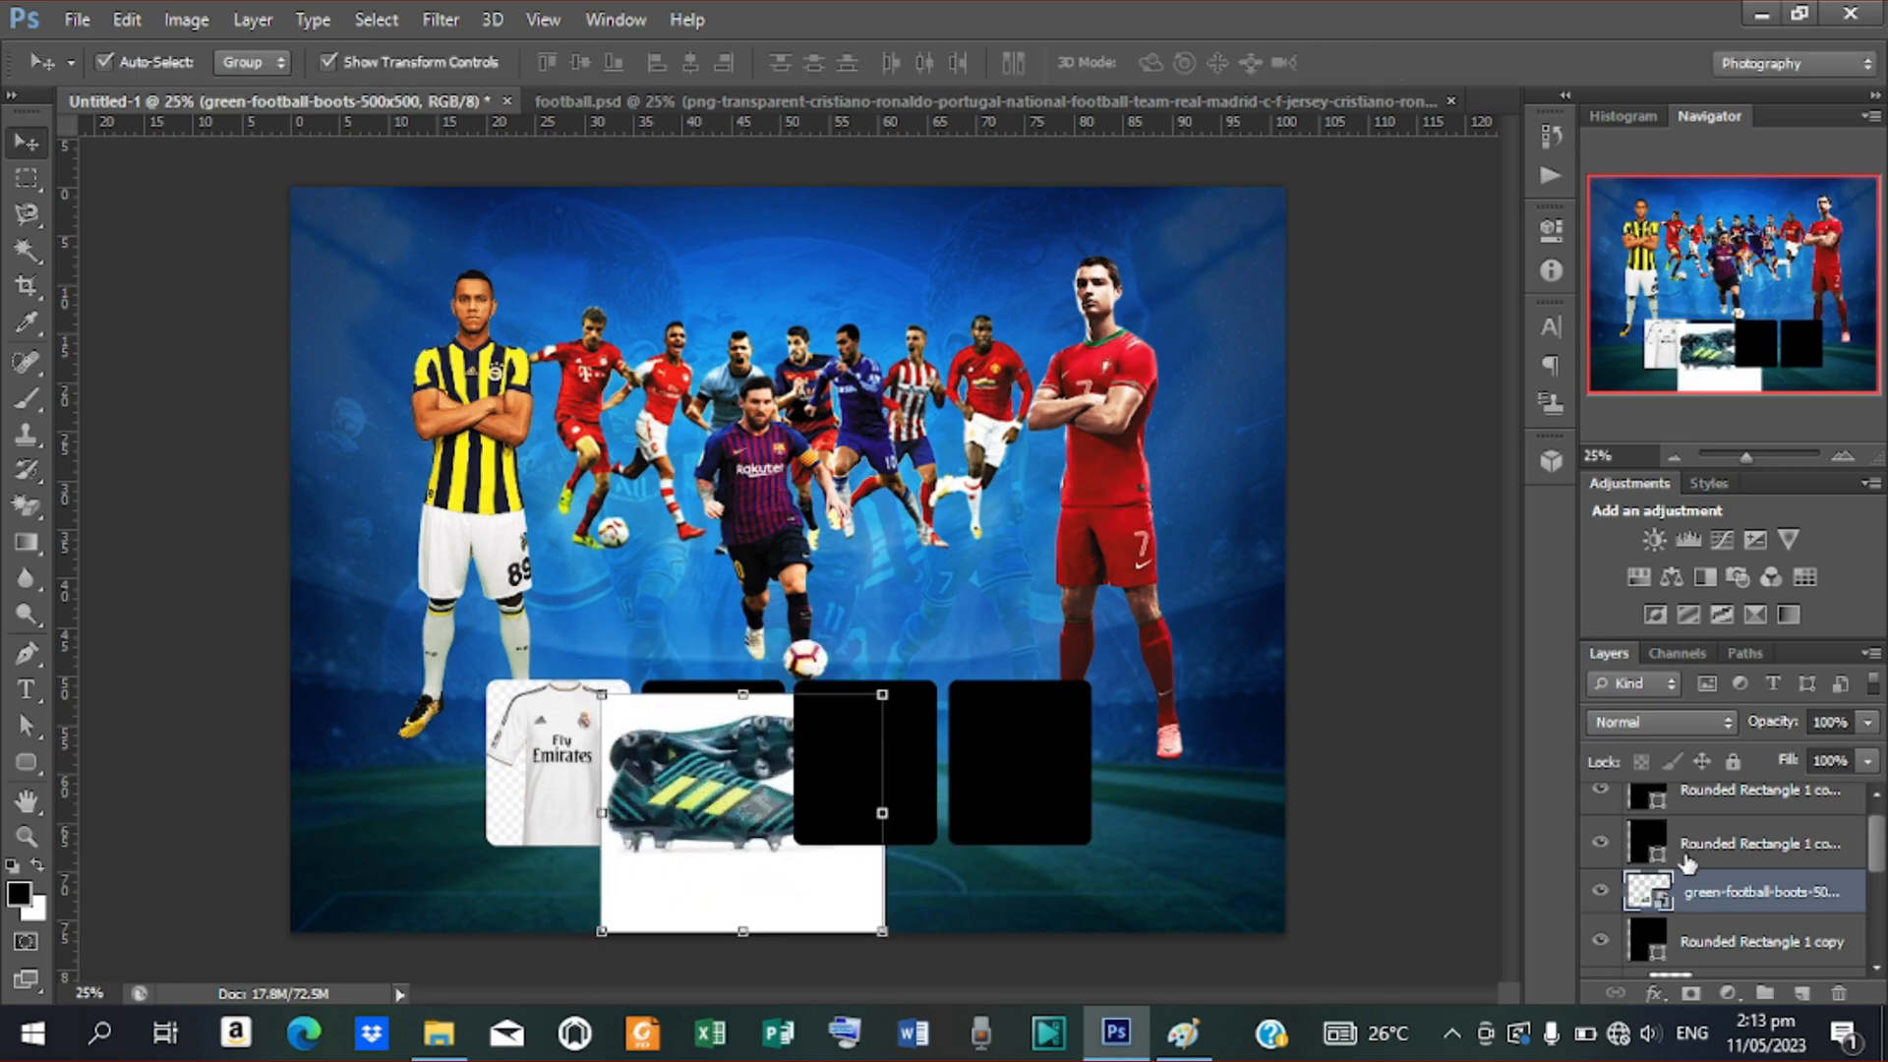
# Clip the boots to the second rounded rectangle and fine-tune their size and position
pyautogui.rightClick(1760, 907)
pyautogui.click(1382, 399)
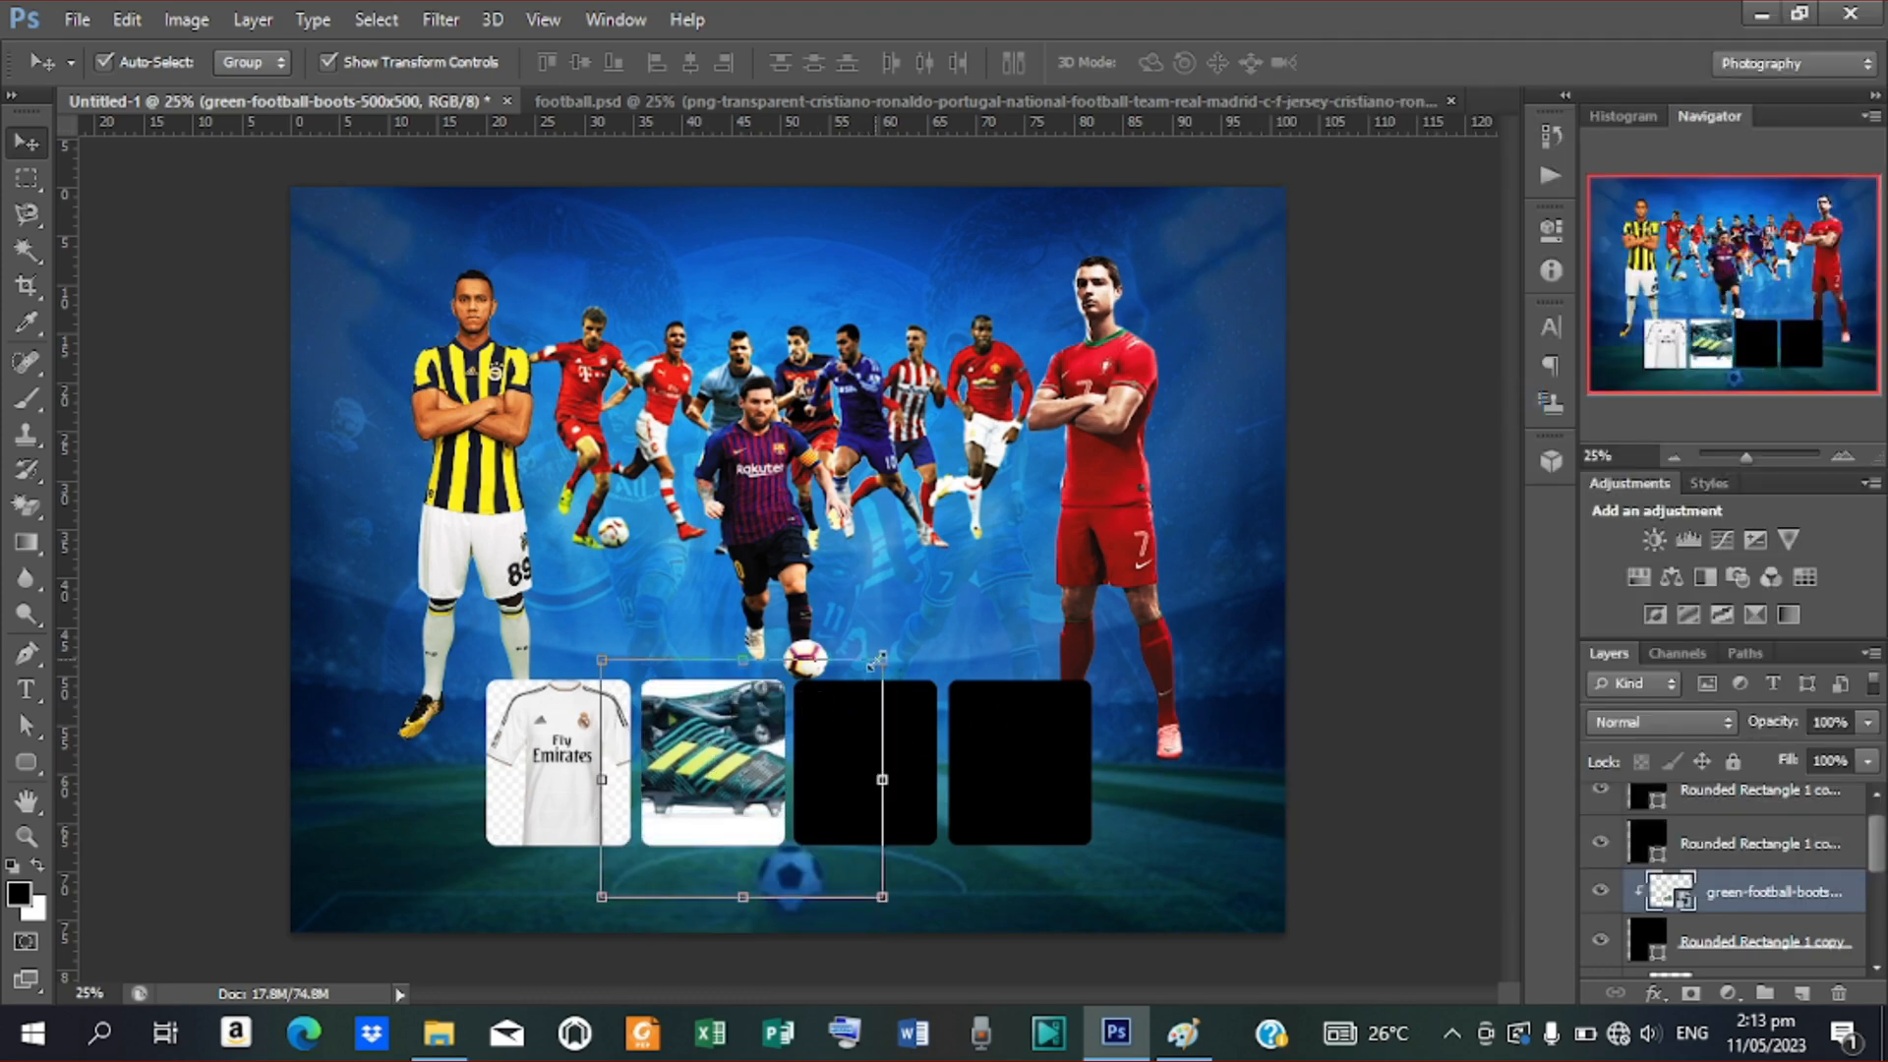
pyautogui.moveTo(878, 658); pyautogui.dragTo(841, 698)
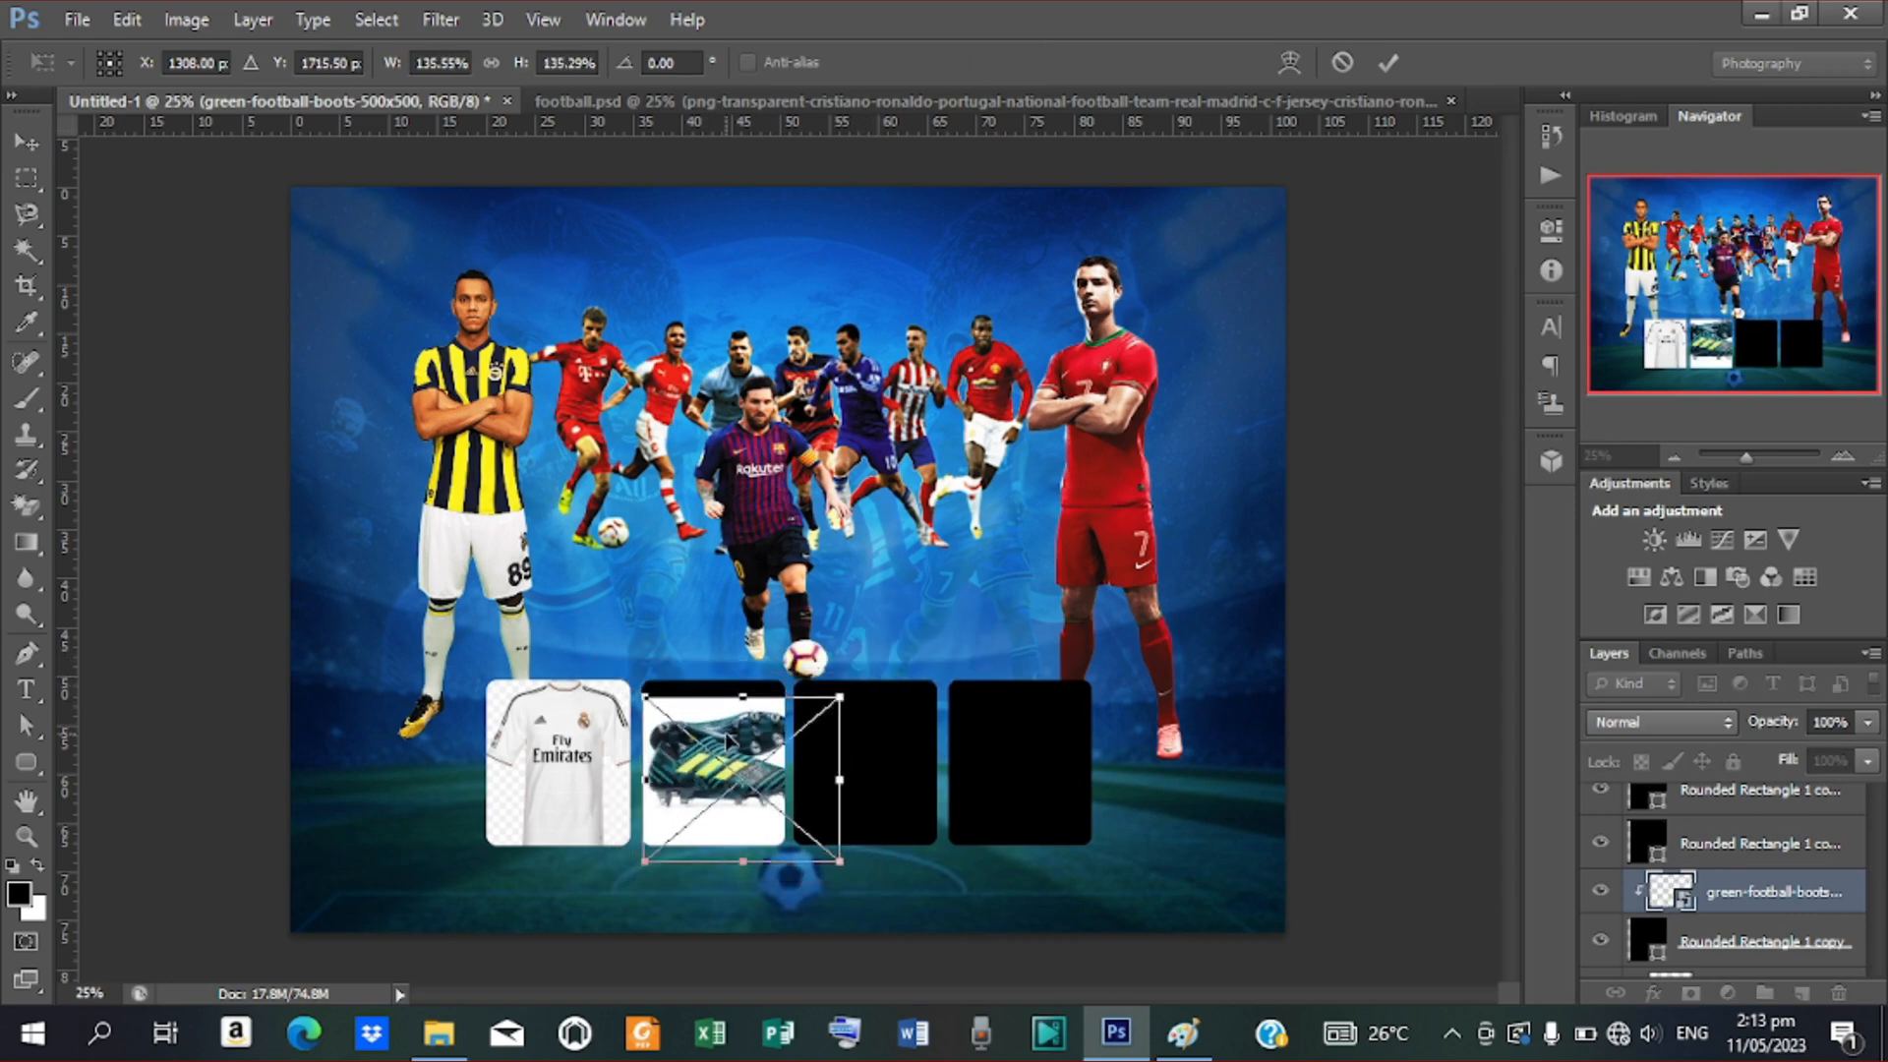
pyautogui.moveTo(735, 739); pyautogui.dragTo(736, 682)
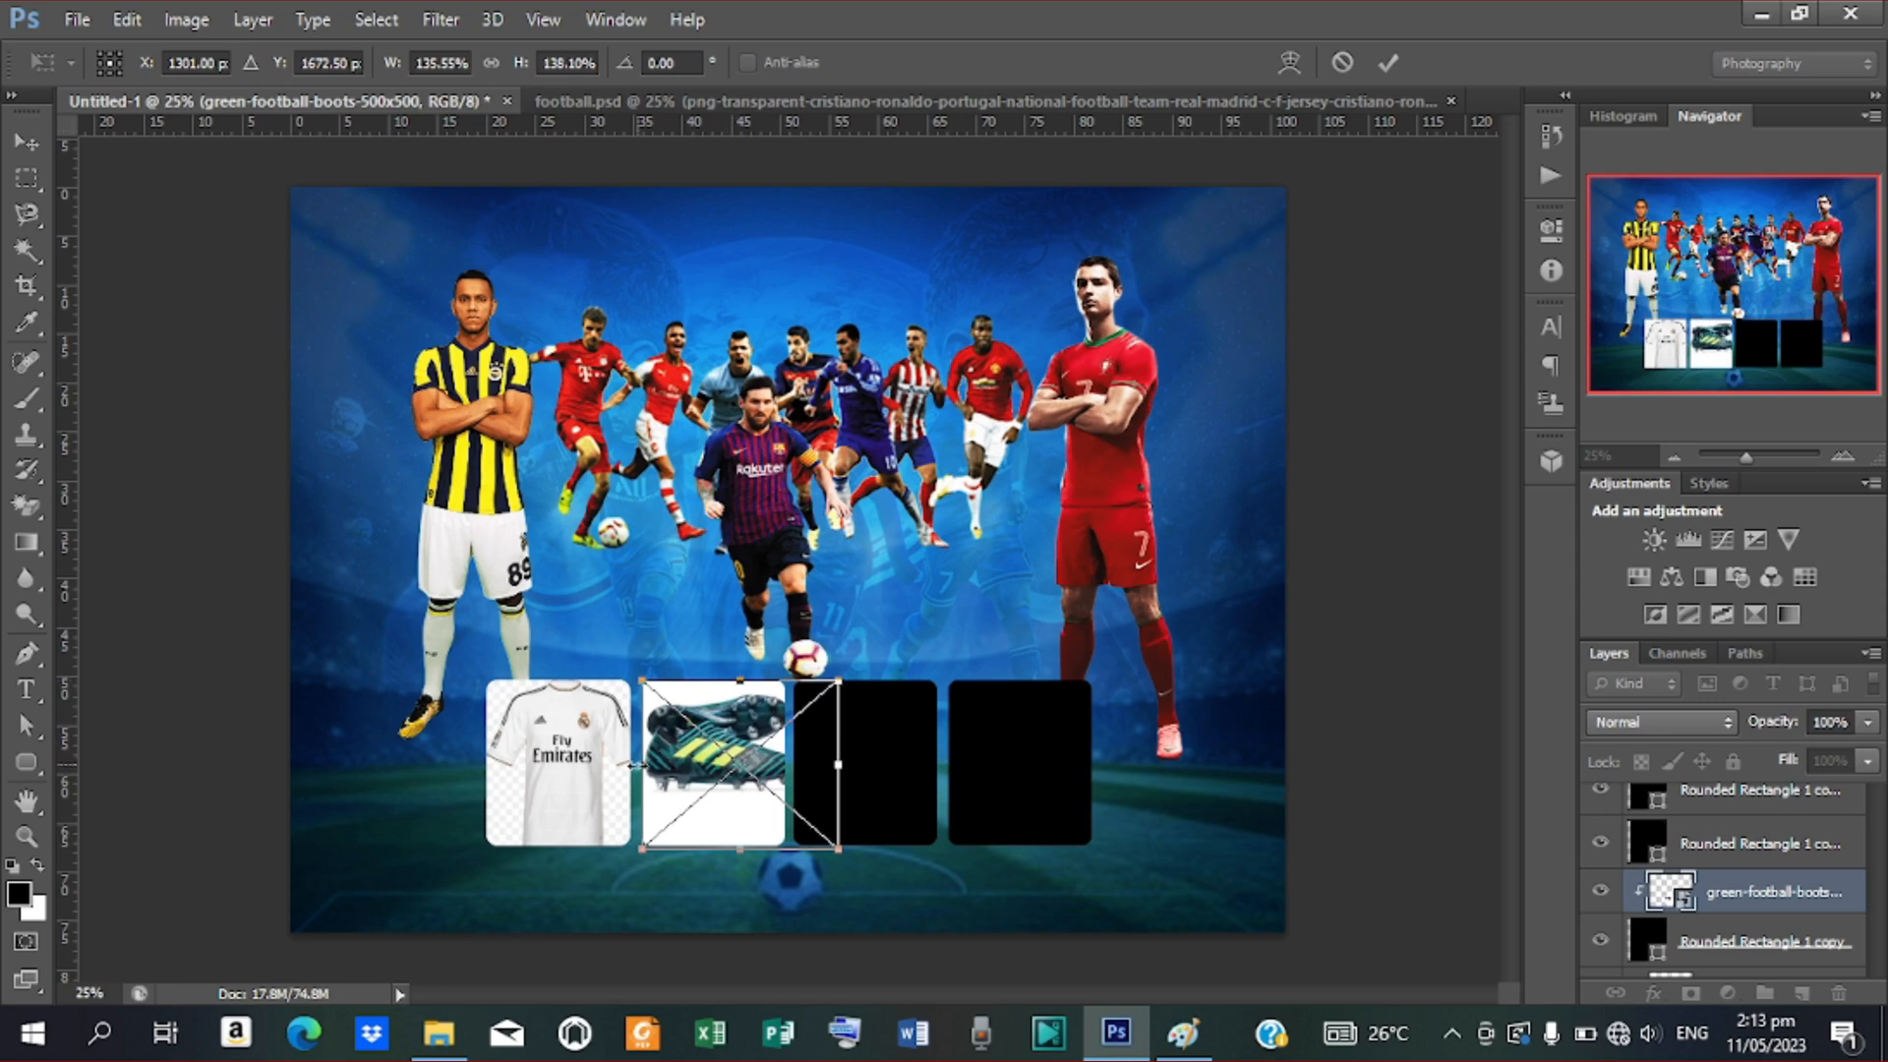
pyautogui.press('Left')
pyautogui.press('Left')
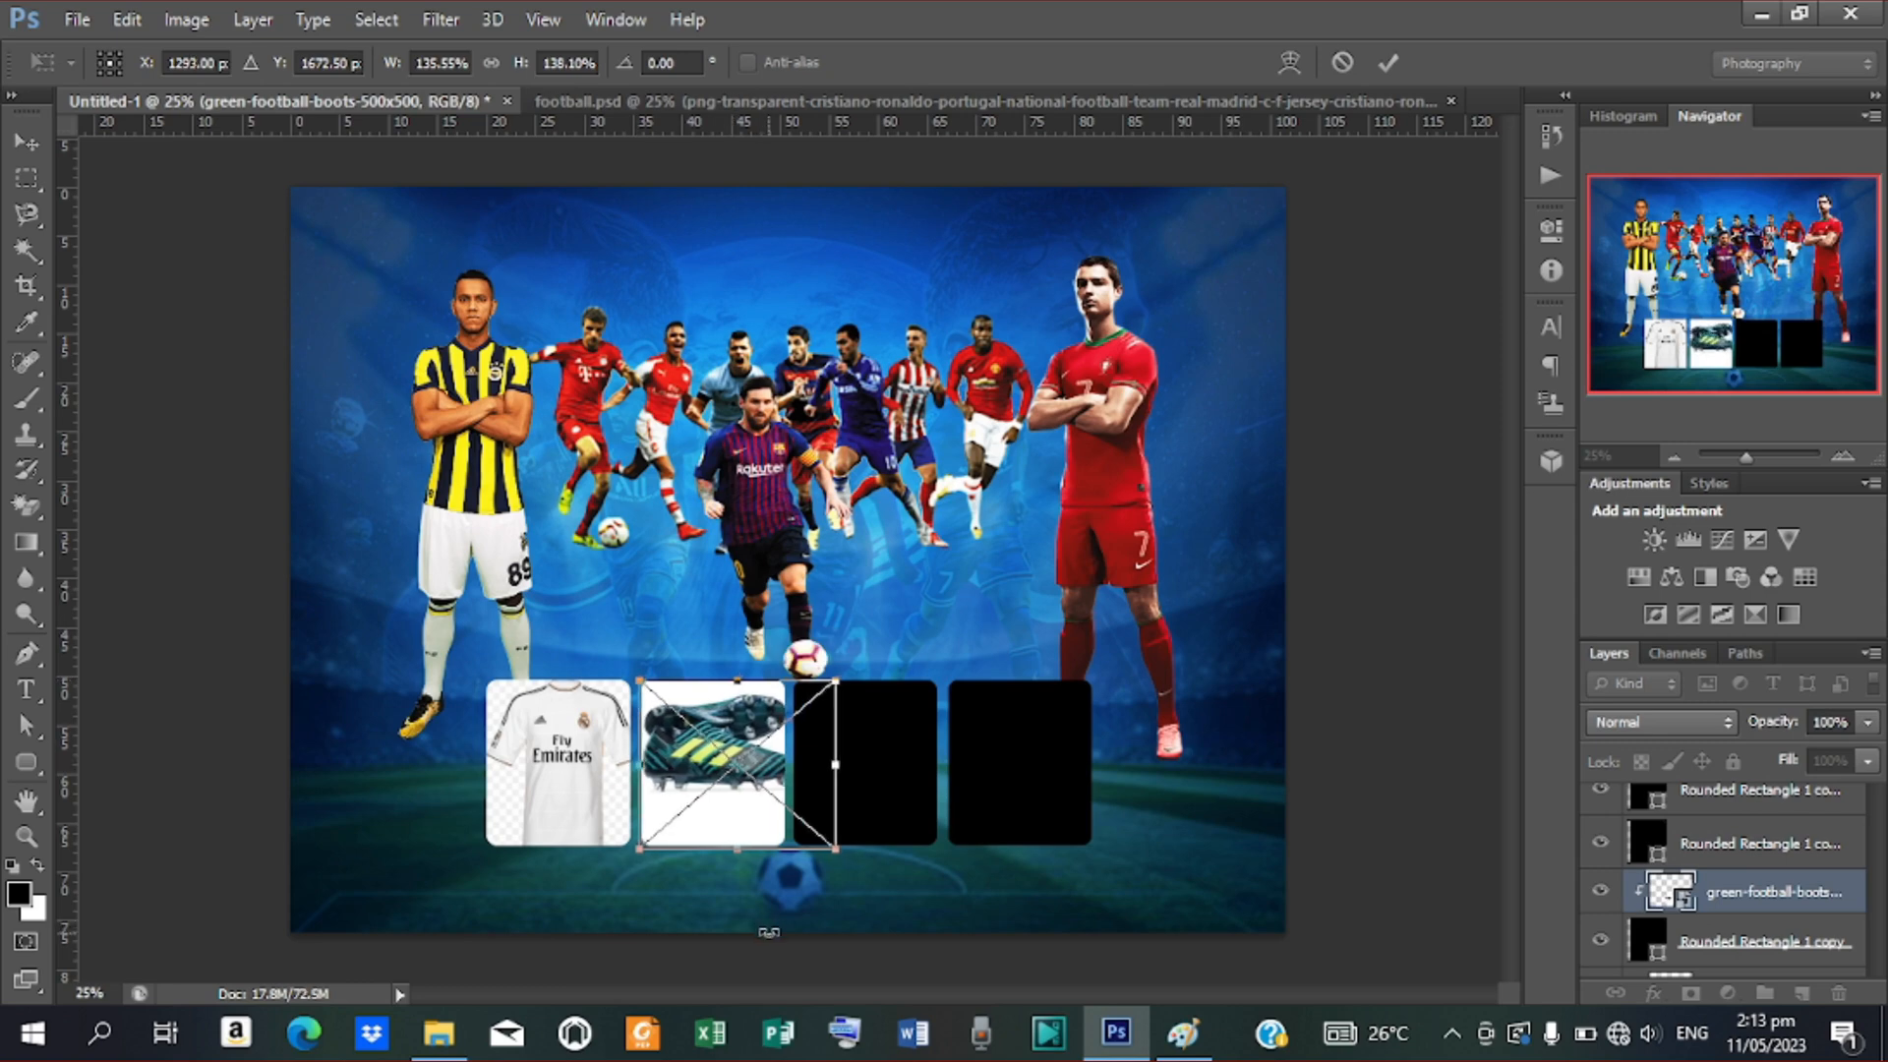
pyautogui.press('Up')
pyautogui.press('Up')
pyautogui.press('Down')
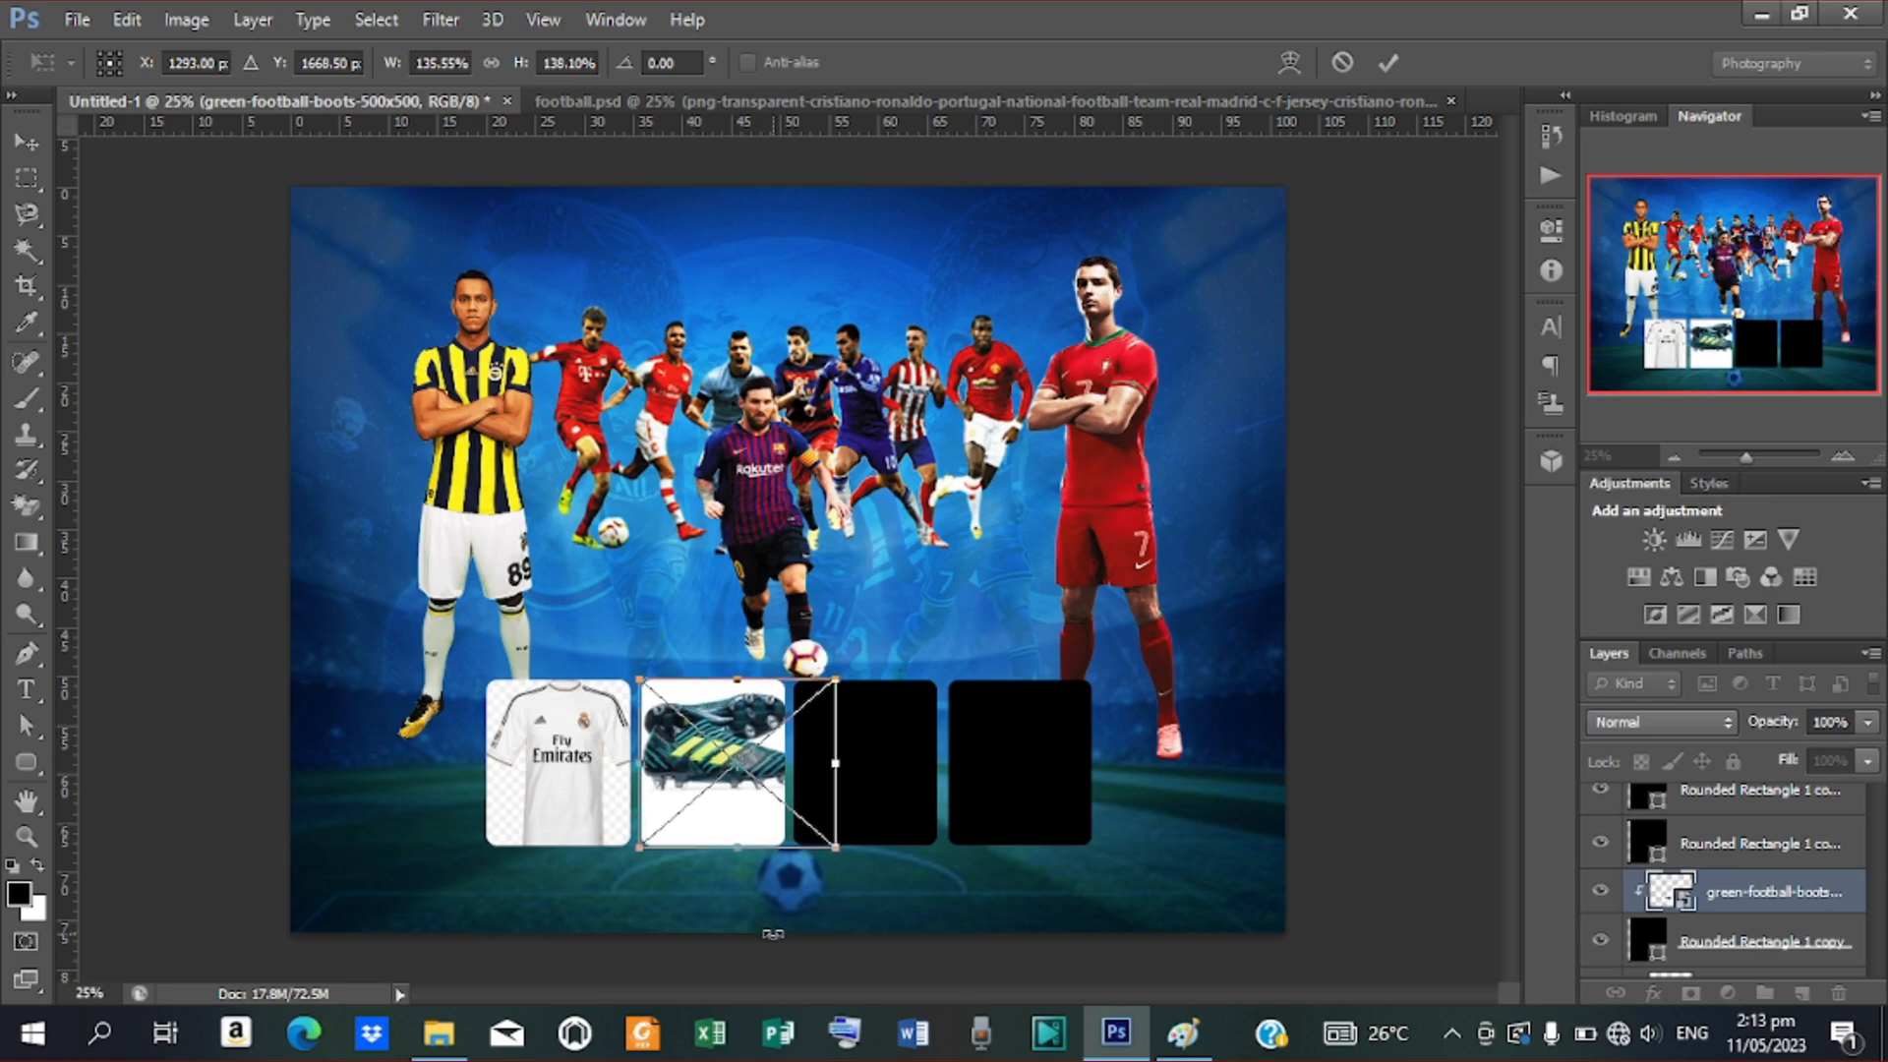
pyautogui.click(1389, 62)
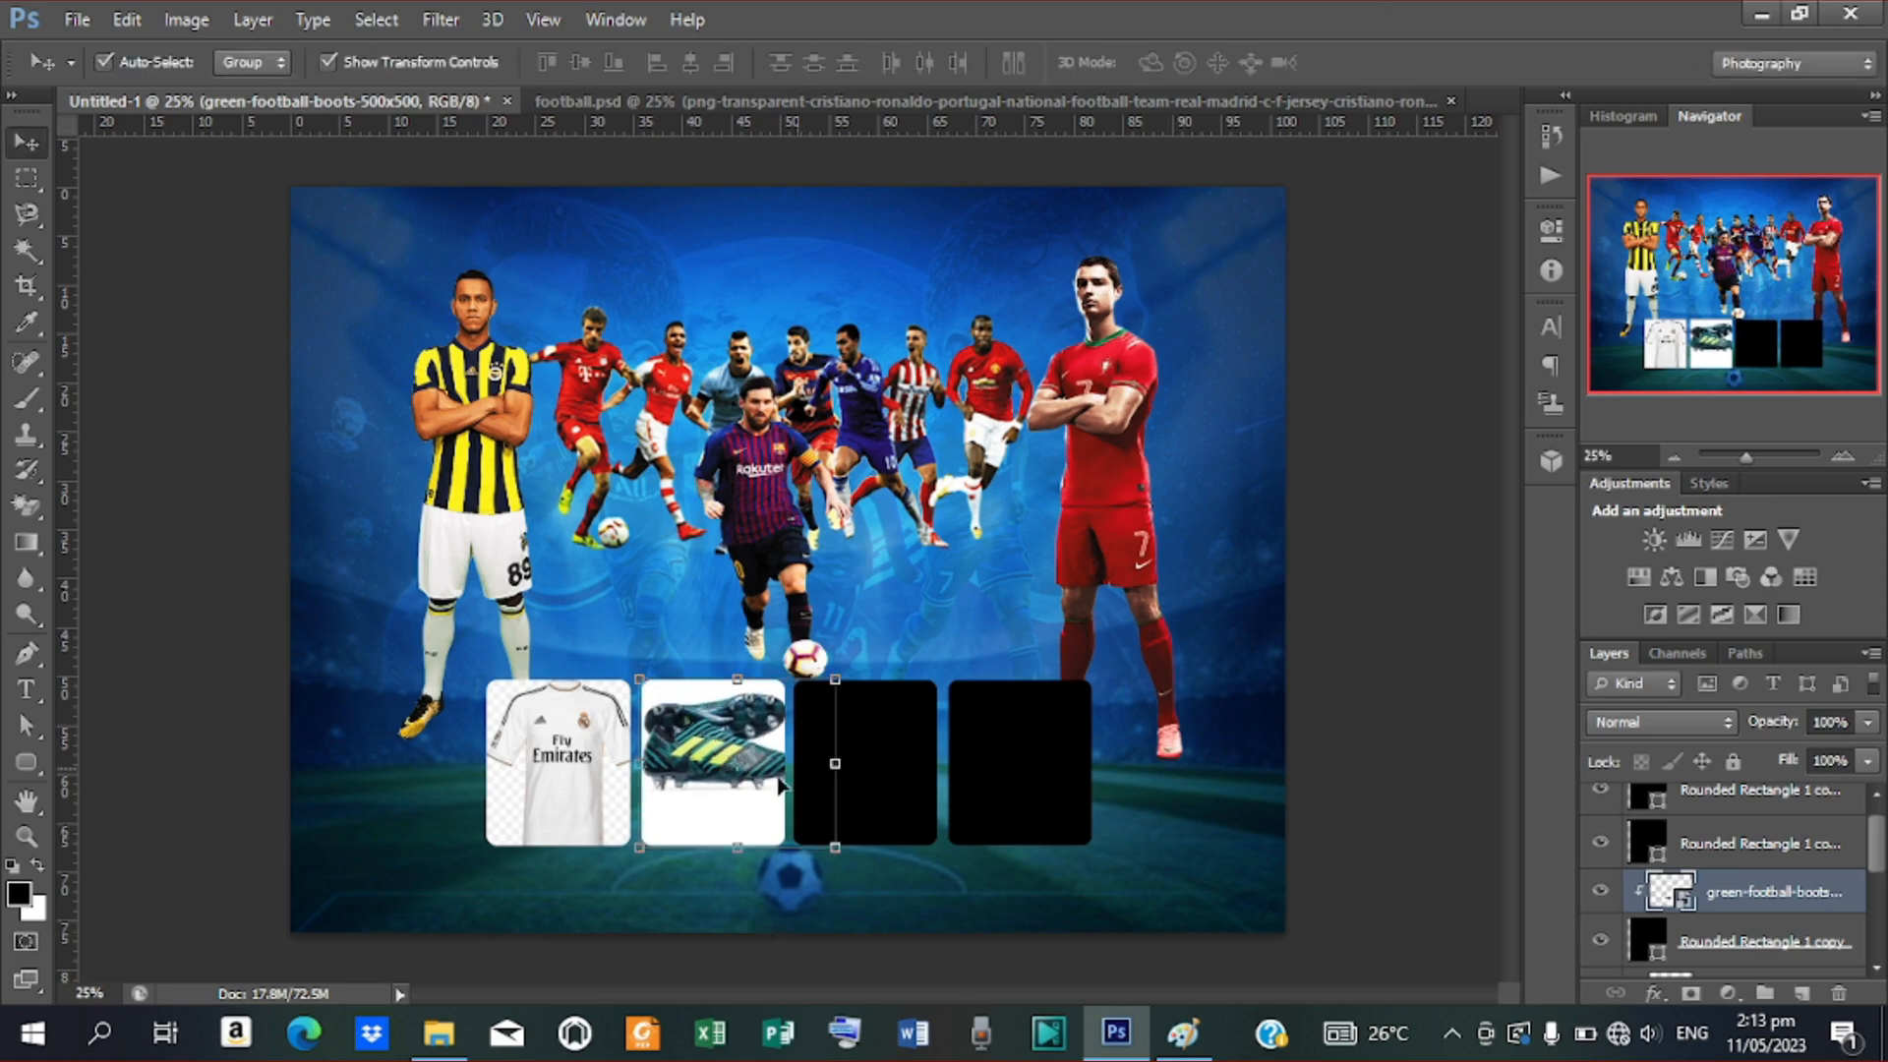
pyautogui.click(910, 779)
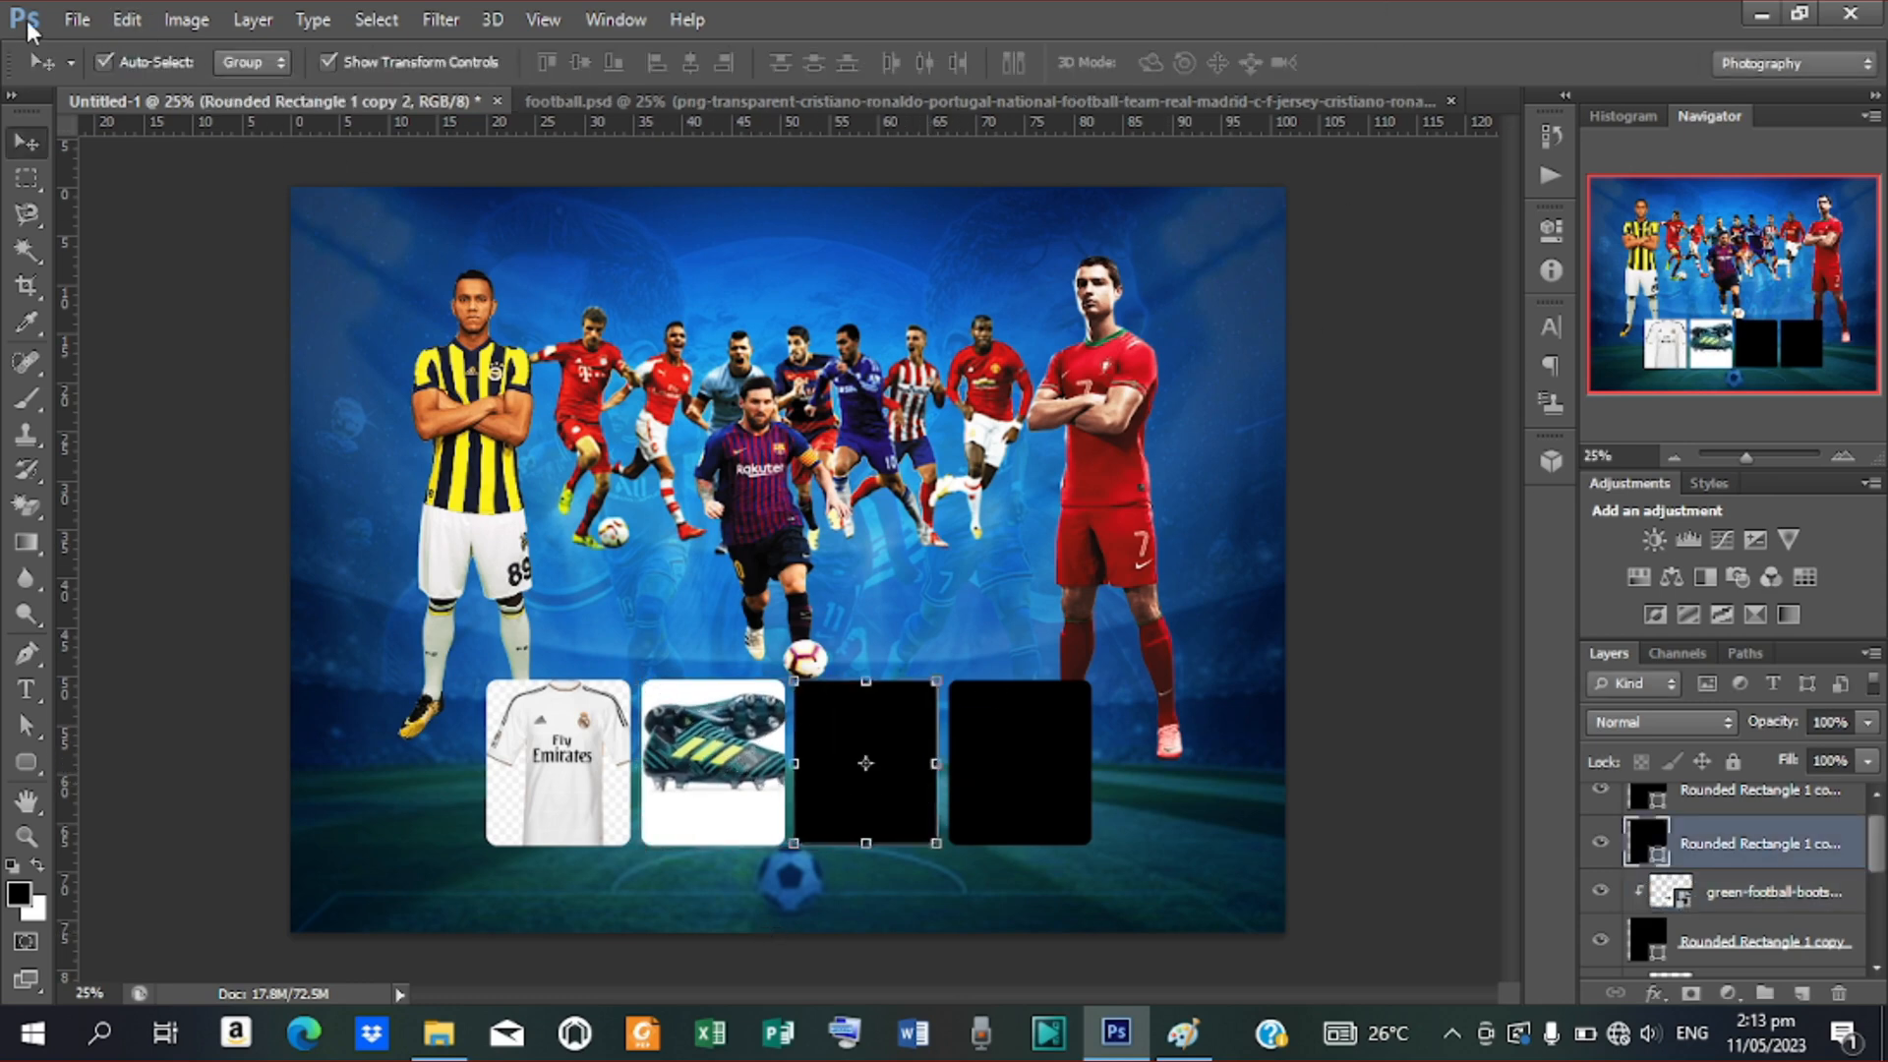
# Place the shin-guard image and scale it to about 124% over the third box
pyautogui.click(76, 20)
pyautogui.click(185, 469)
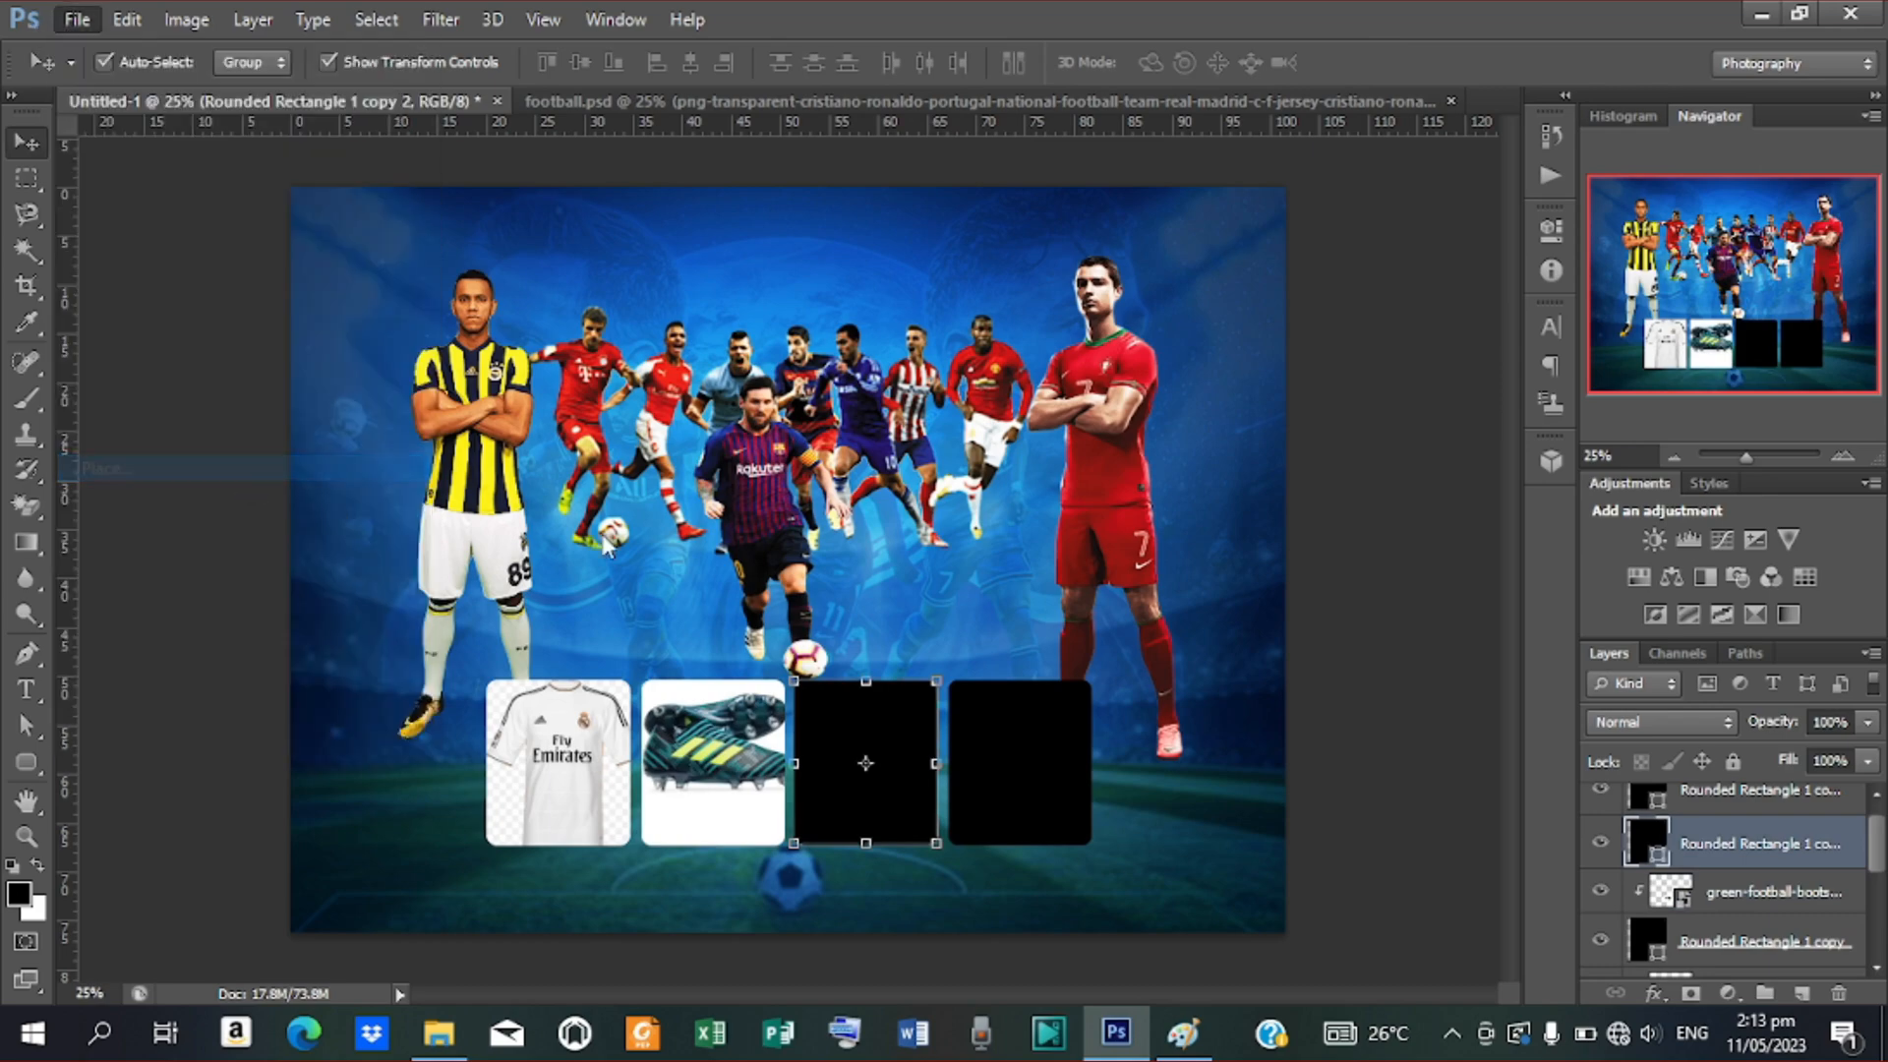
pyautogui.scroll(-5, 1598, 384)
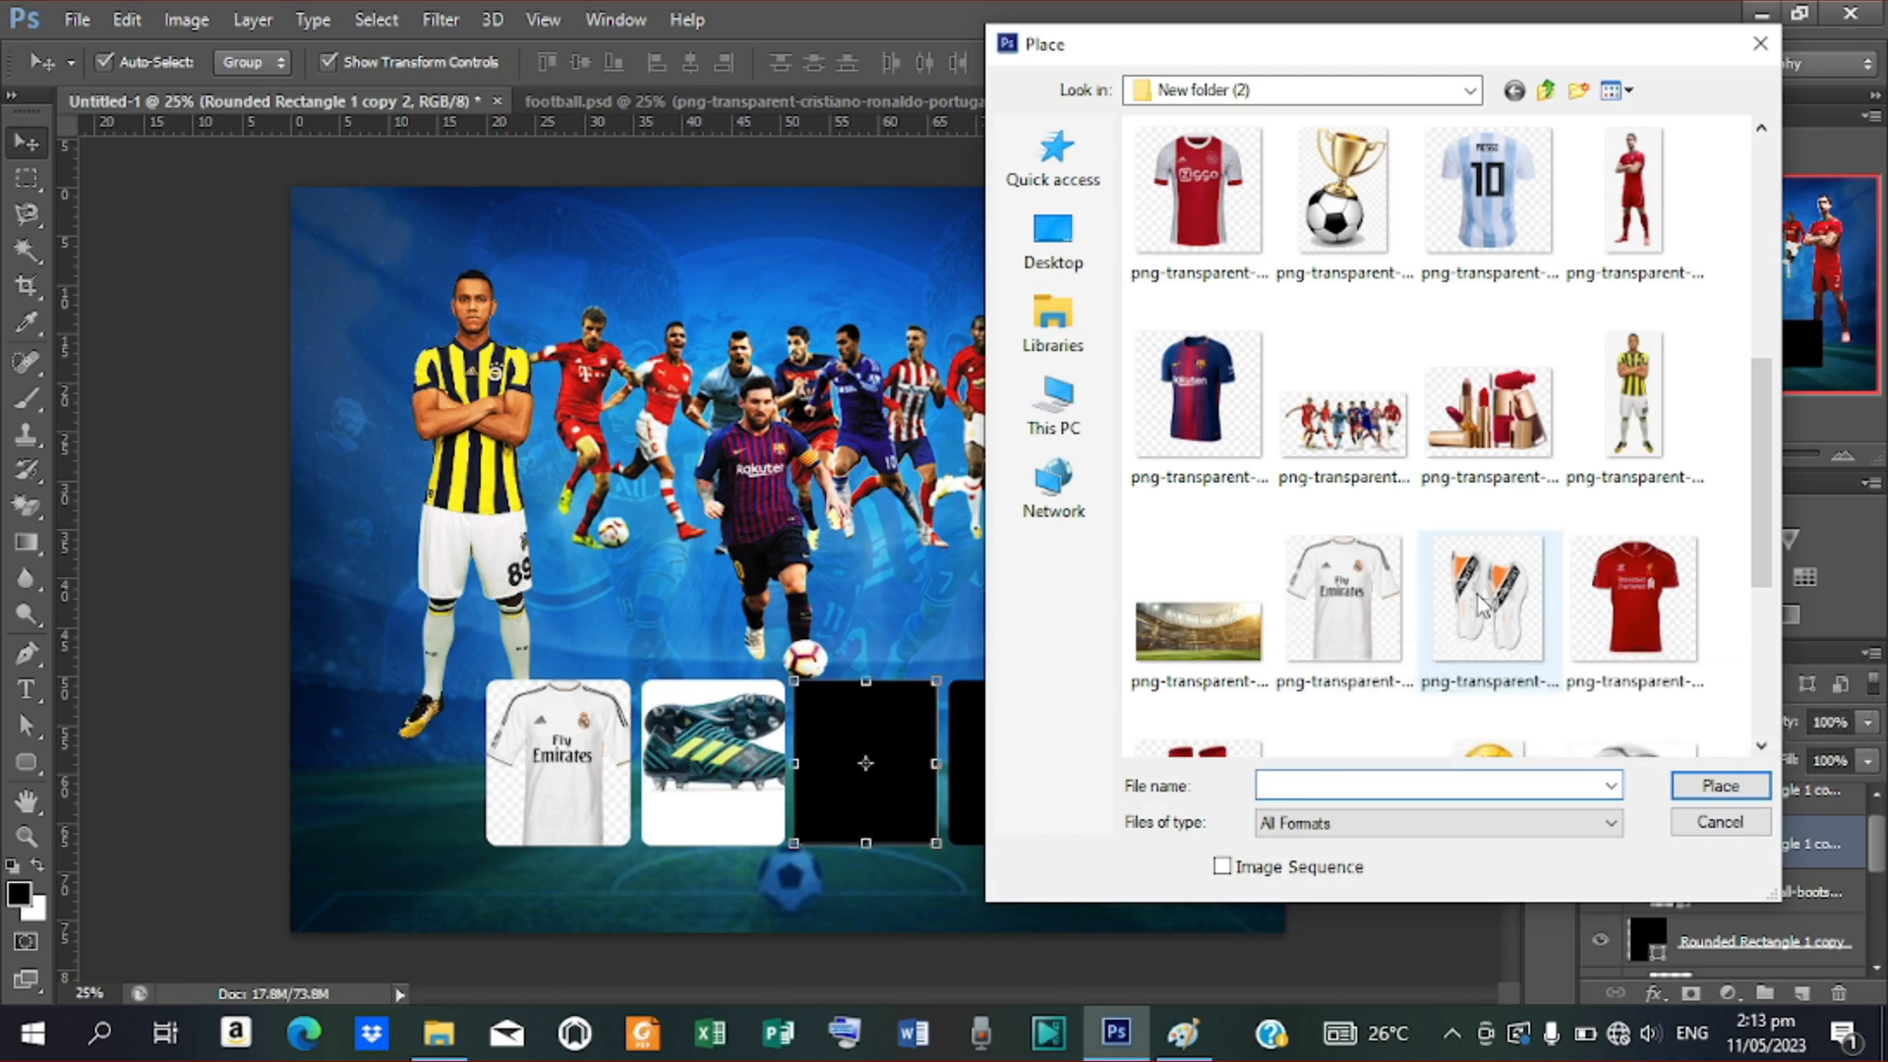
pyautogui.click(1505, 629)
pyautogui.click(1719, 786)
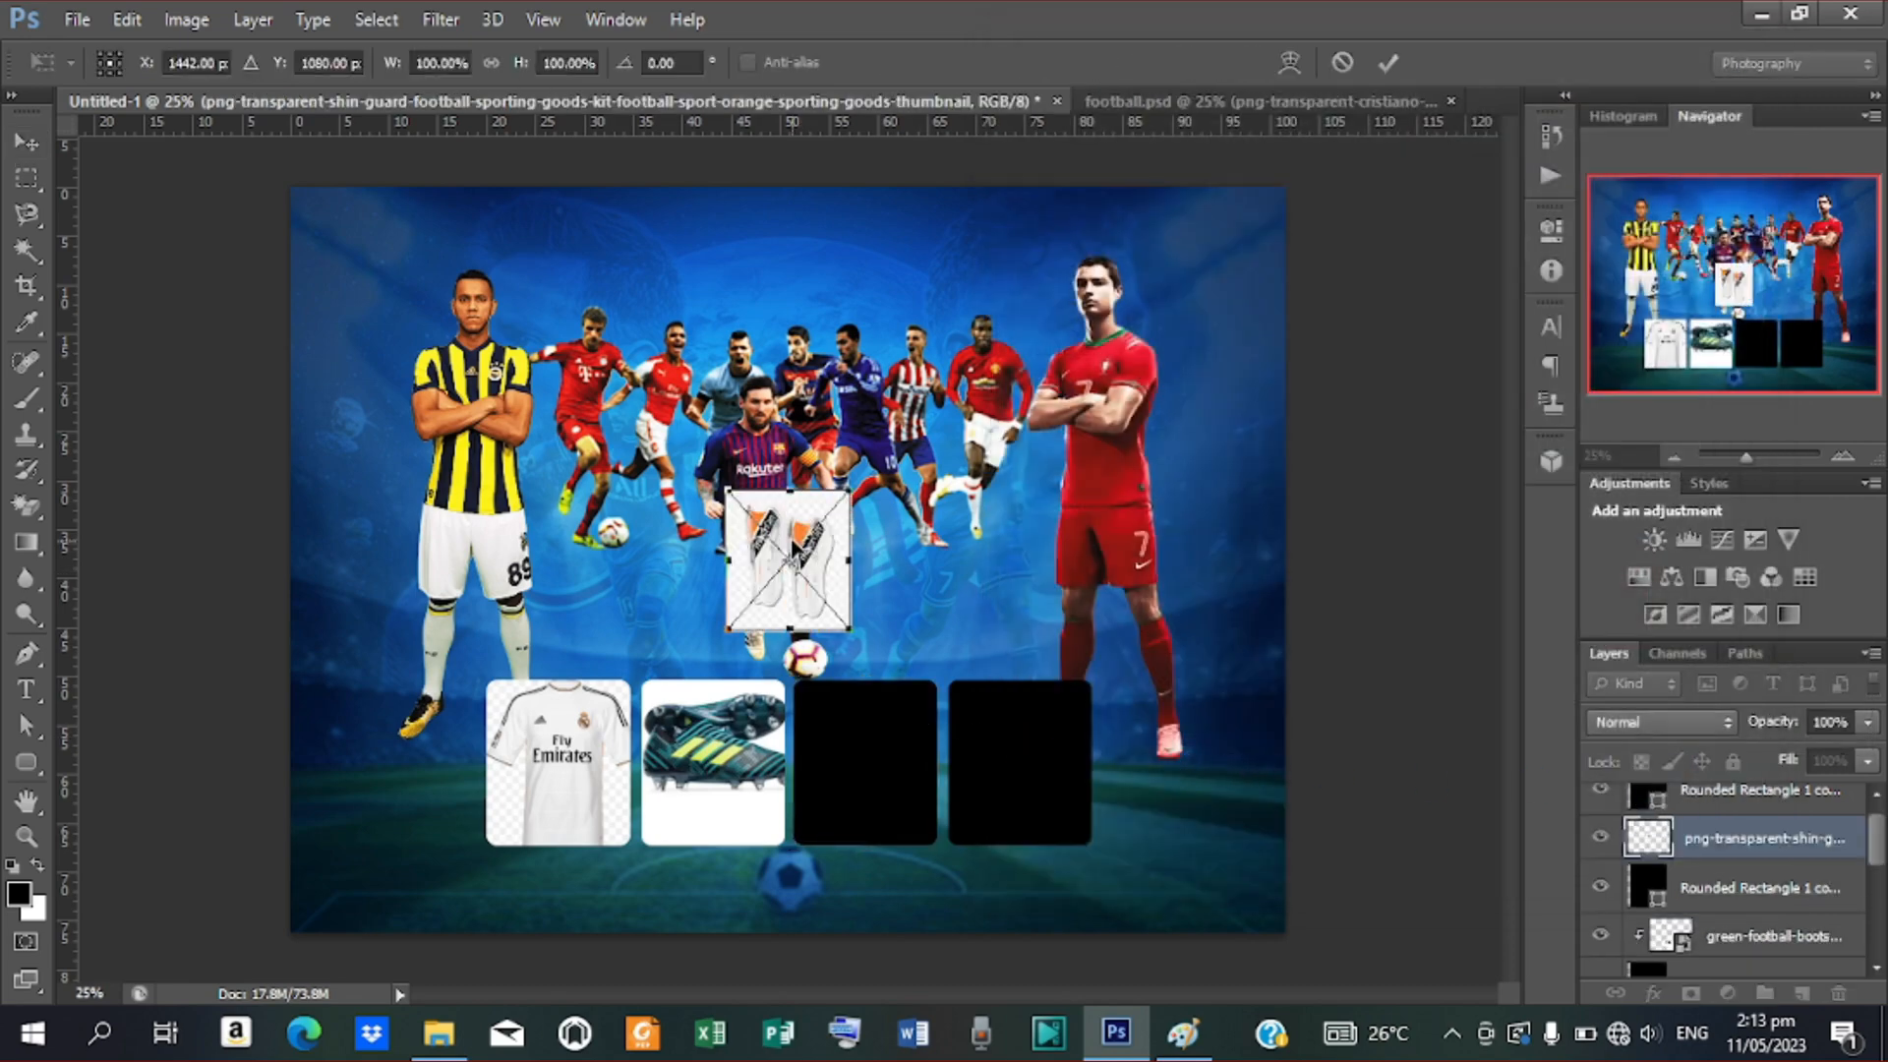
pyautogui.moveTo(799, 577); pyautogui.dragTo(868, 751)
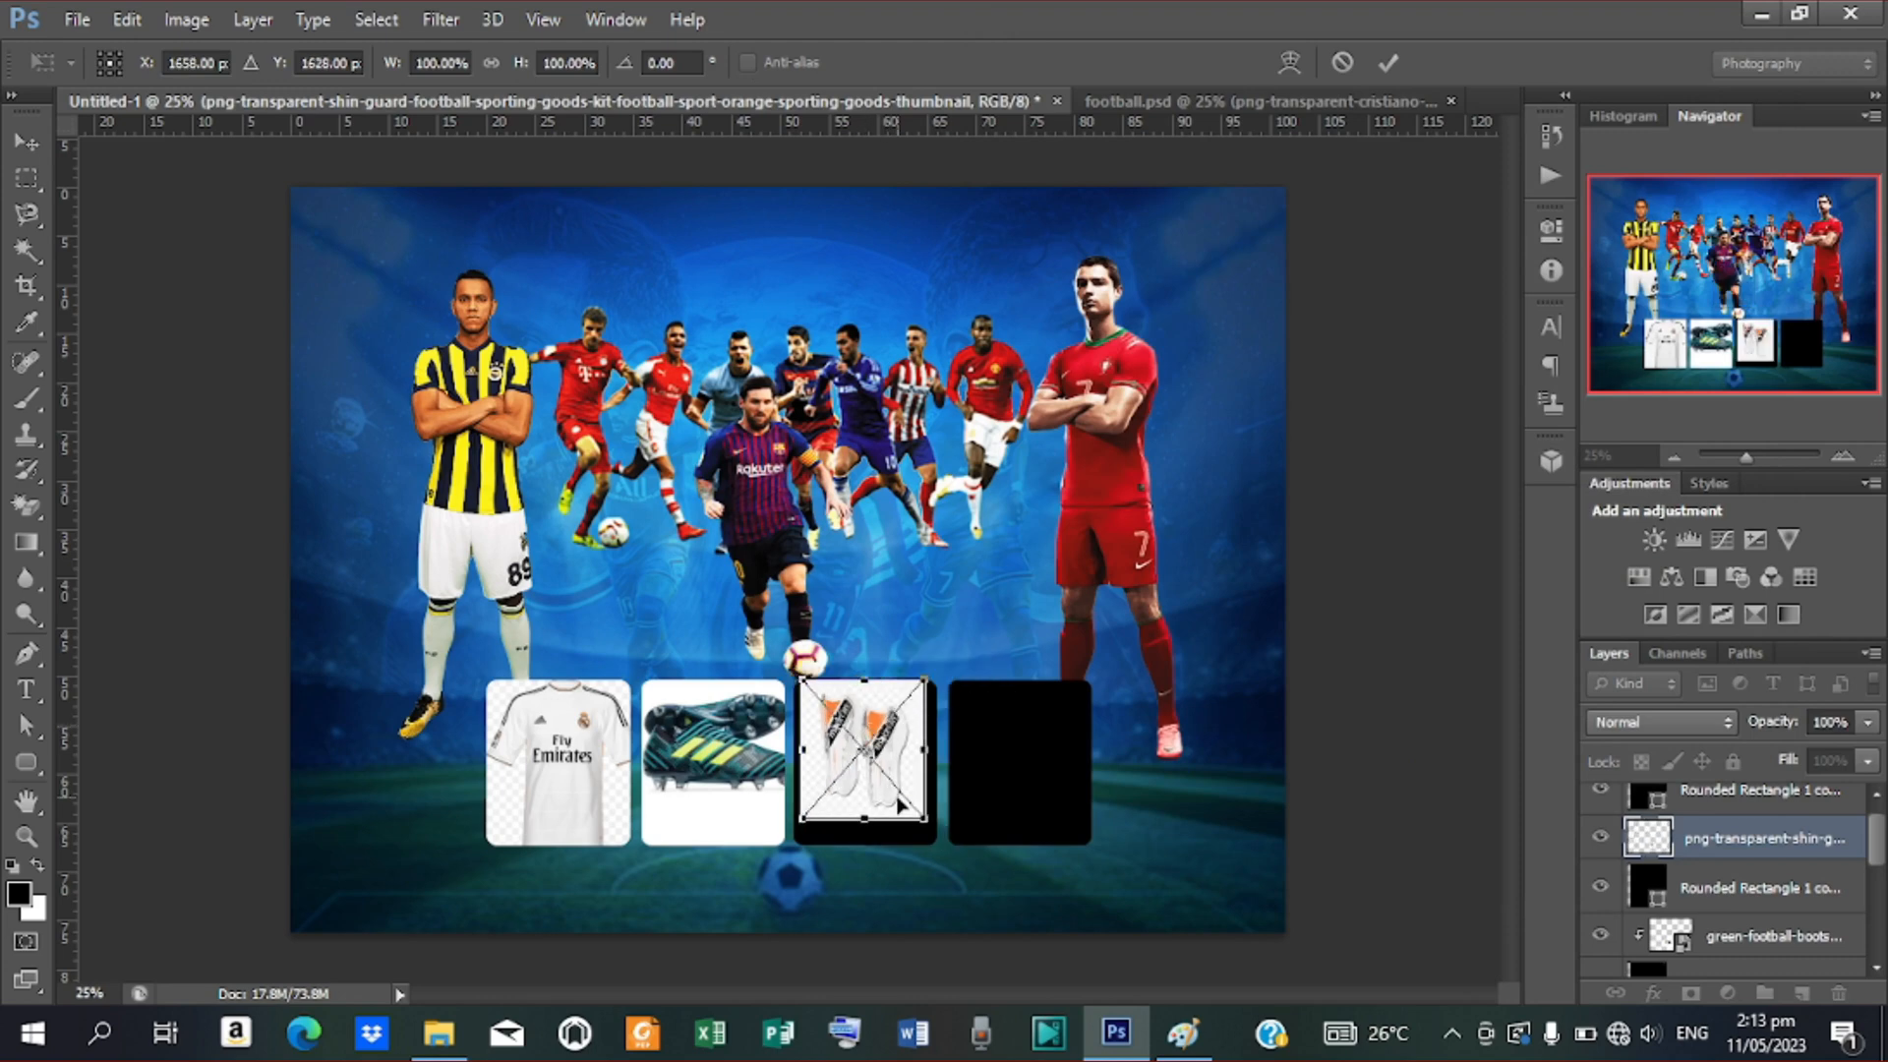
pyautogui.moveTo(927, 824); pyautogui.dragTo(939, 837)
pyautogui.moveTo(865, 707); pyautogui.dragTo(867, 717)
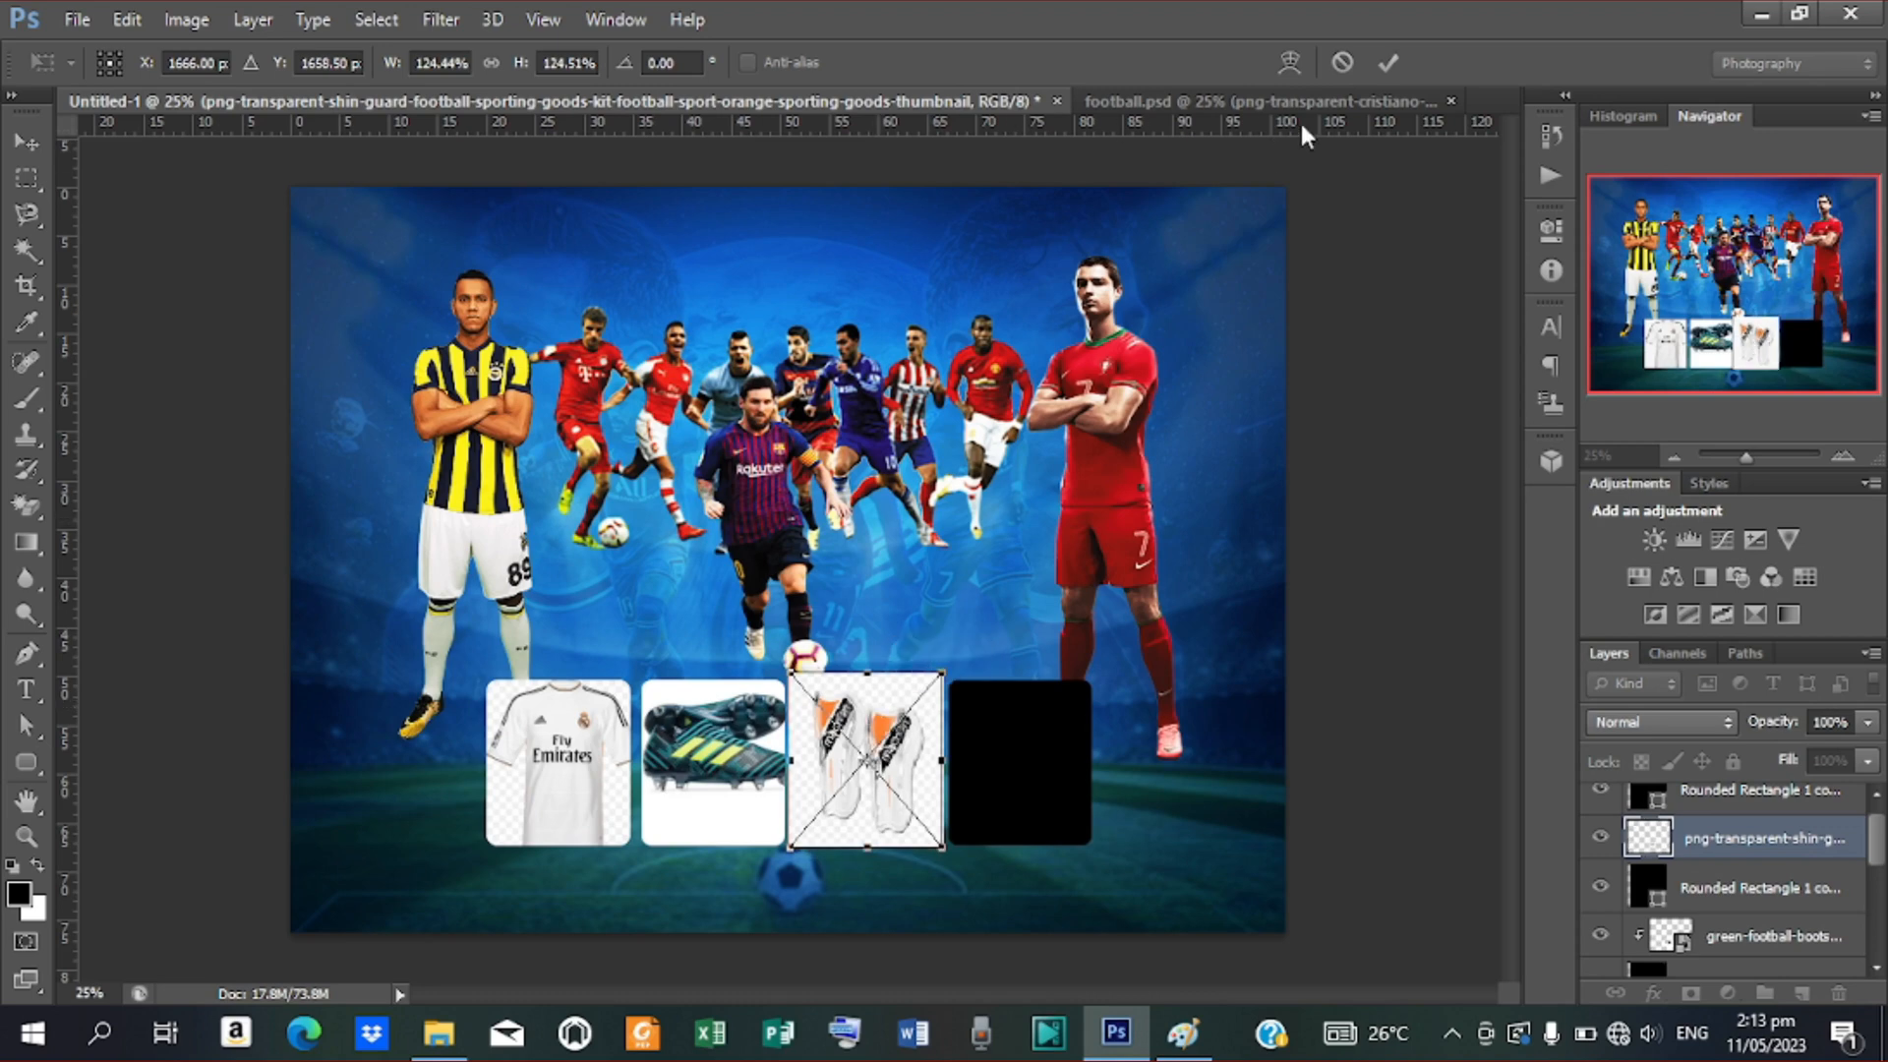
pyautogui.click(1388, 62)
# Clip the shin guards to the third rounded box
pyautogui.rightClick(1759, 844)
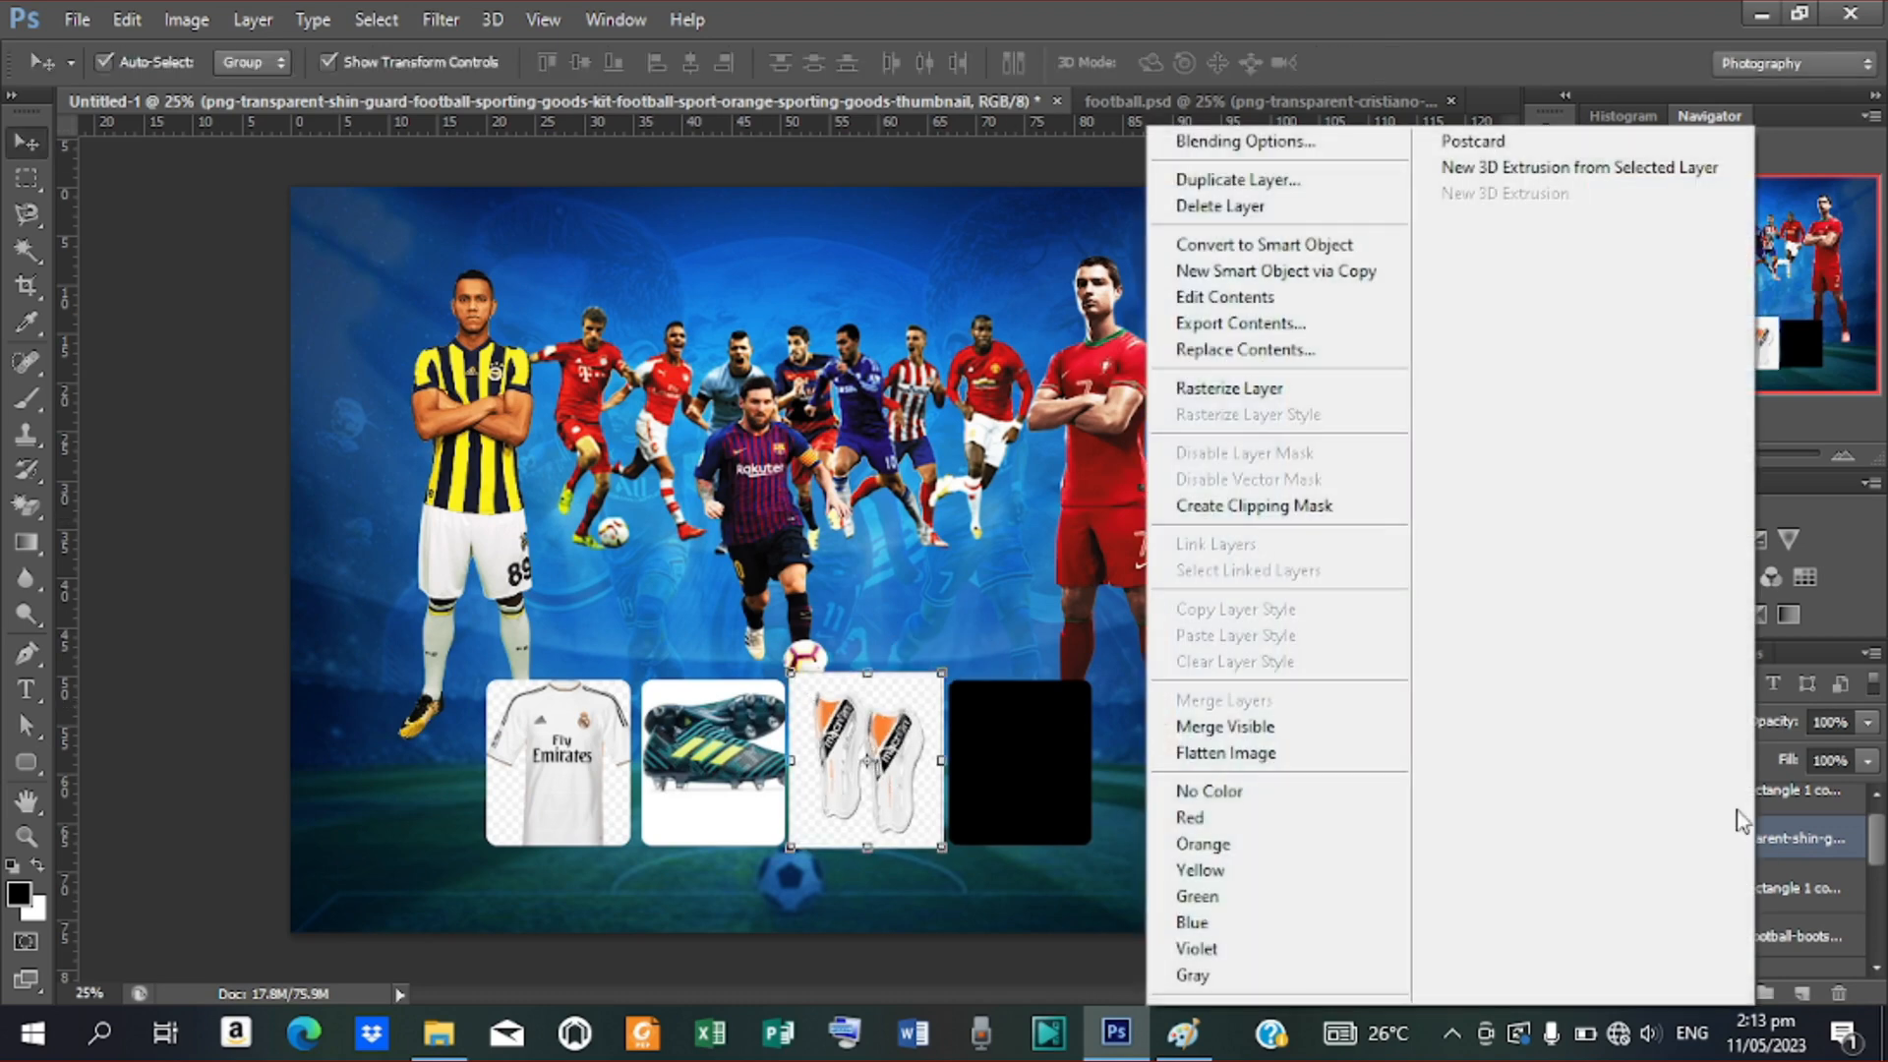
pyautogui.click(1209, 498)
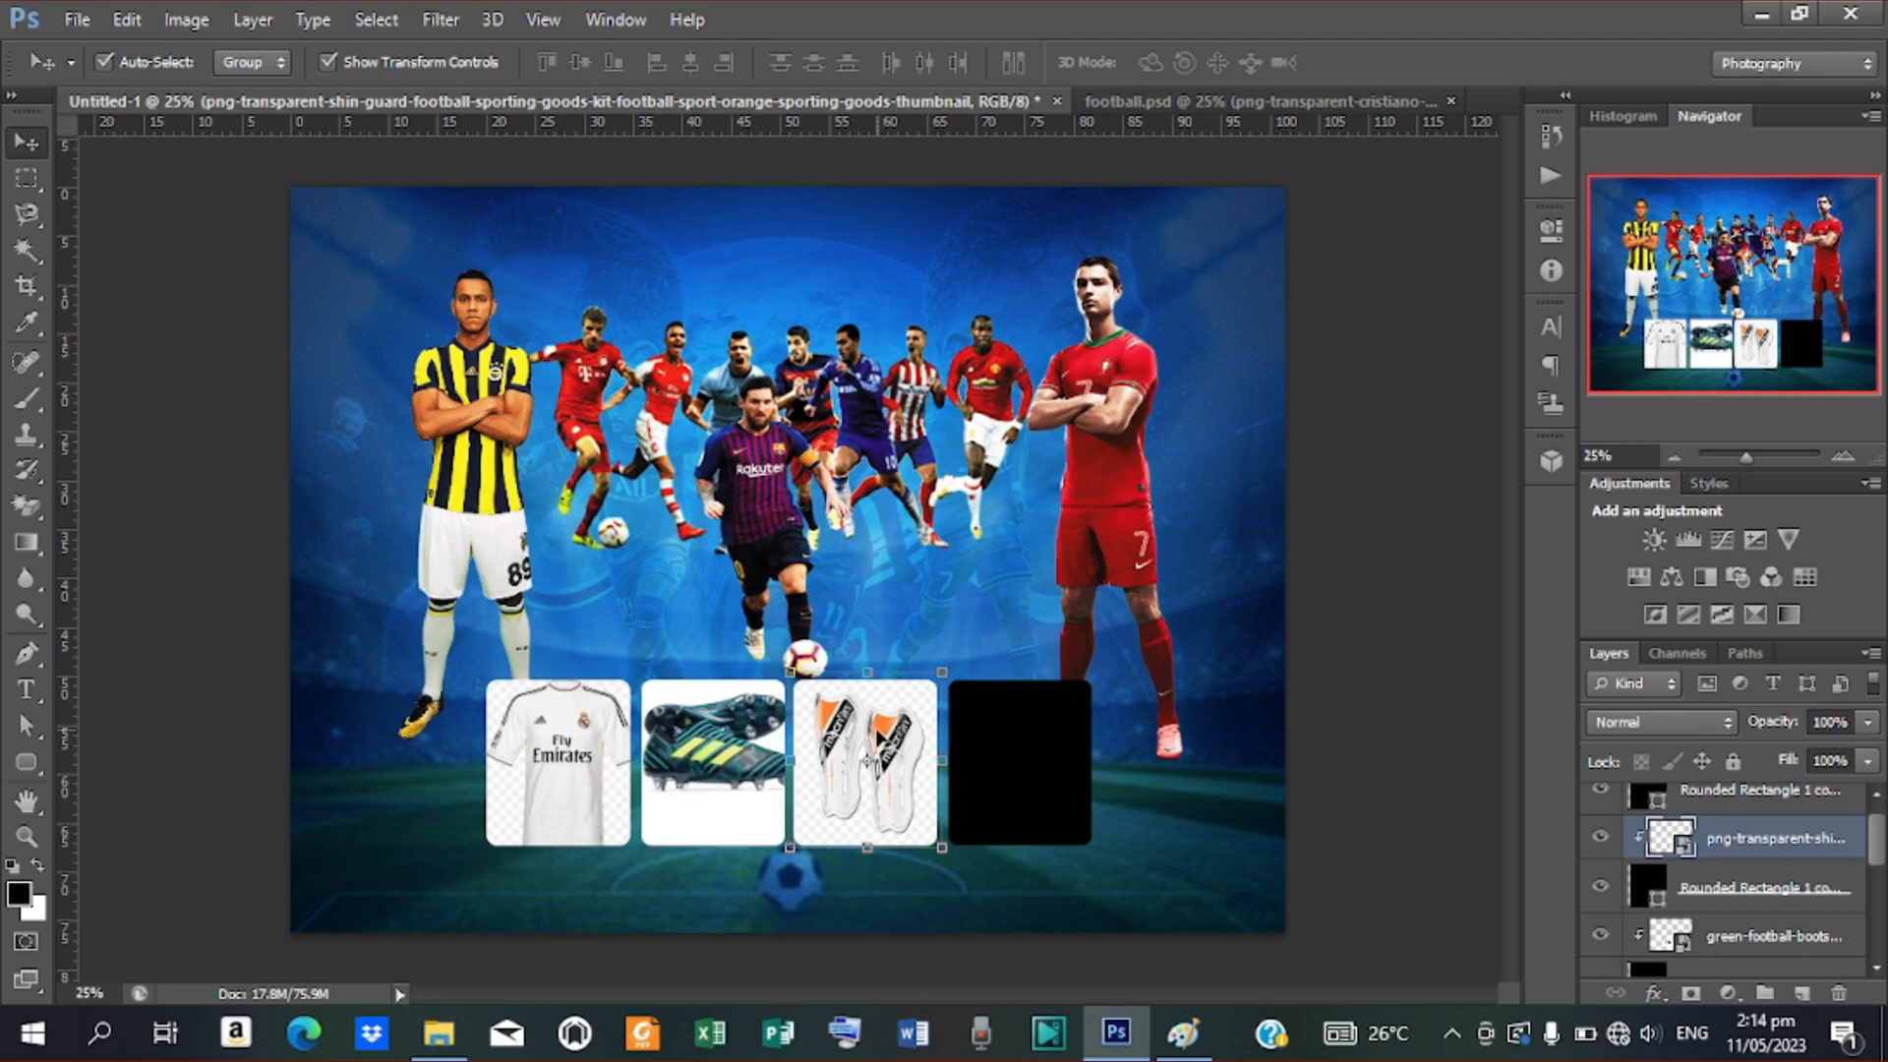
pyautogui.click(71, 20)
pyautogui.click(1052, 771)
pyautogui.click(1043, 743)
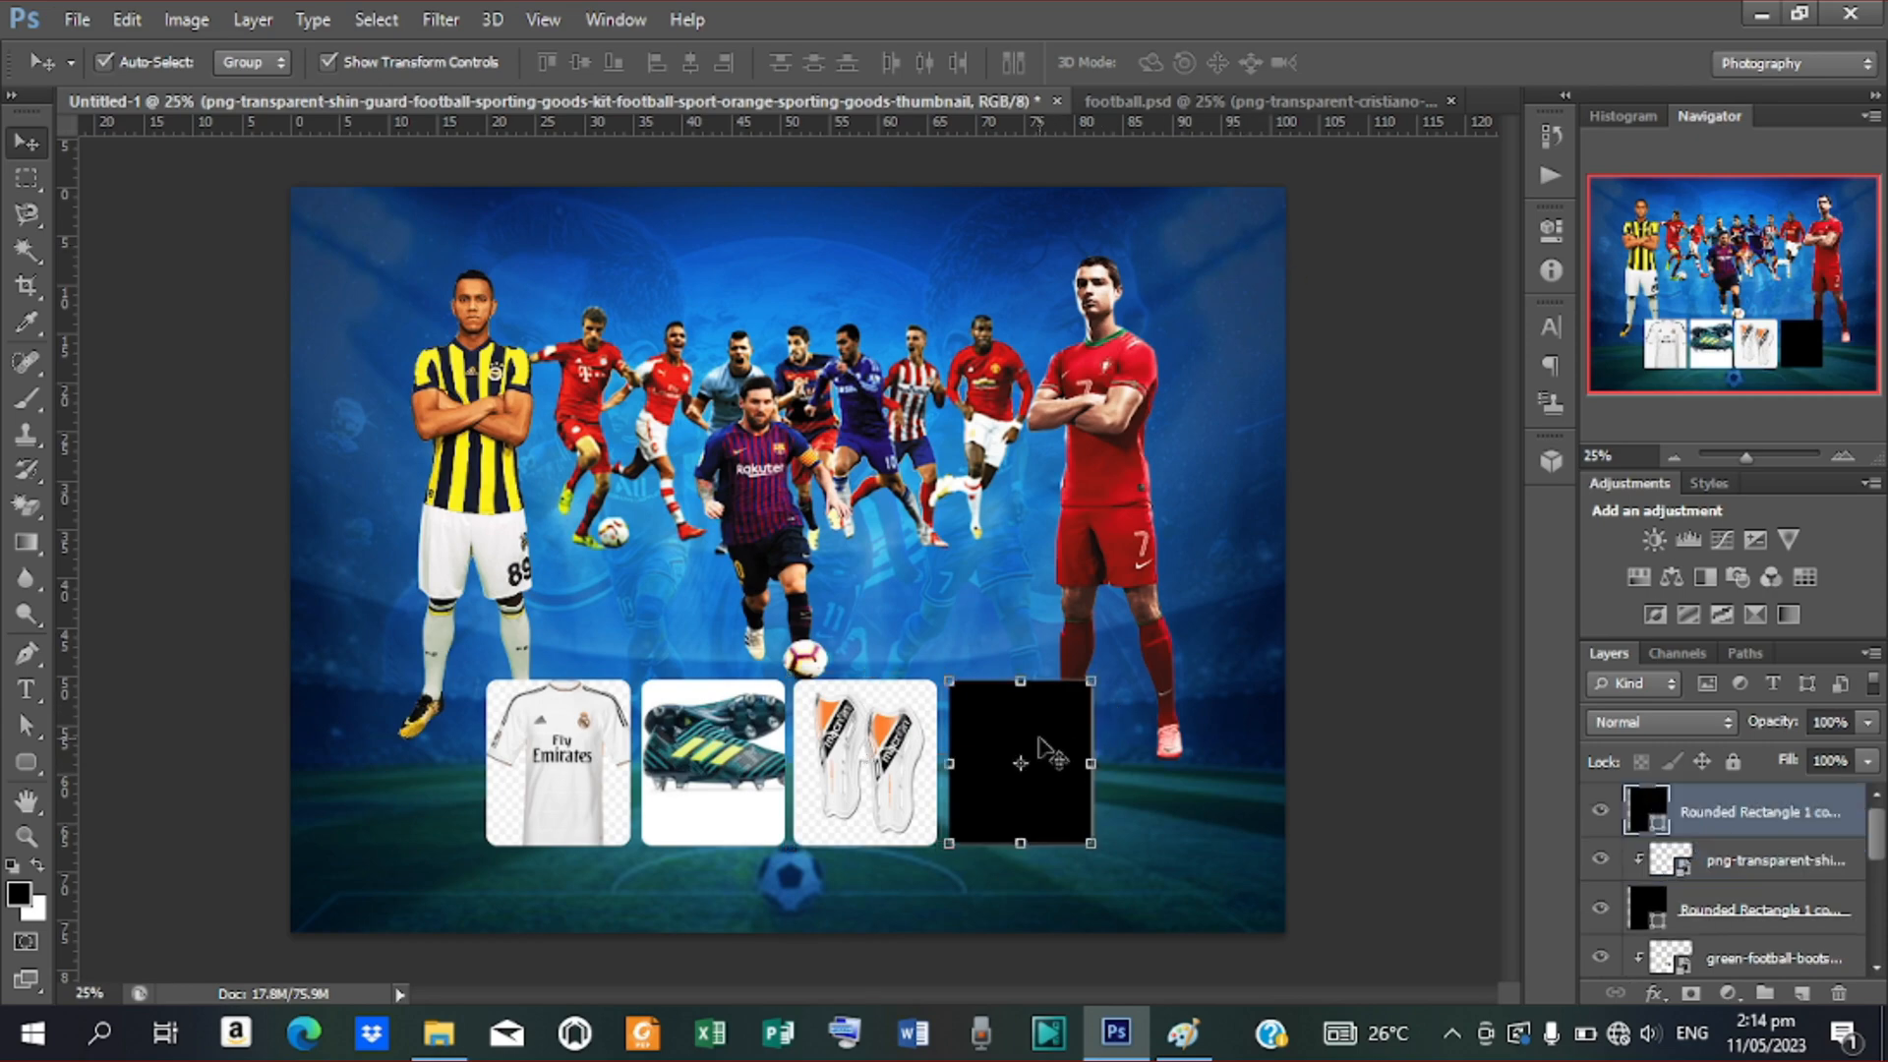
pyautogui.click(71, 20)
pyautogui.click(210, 466)
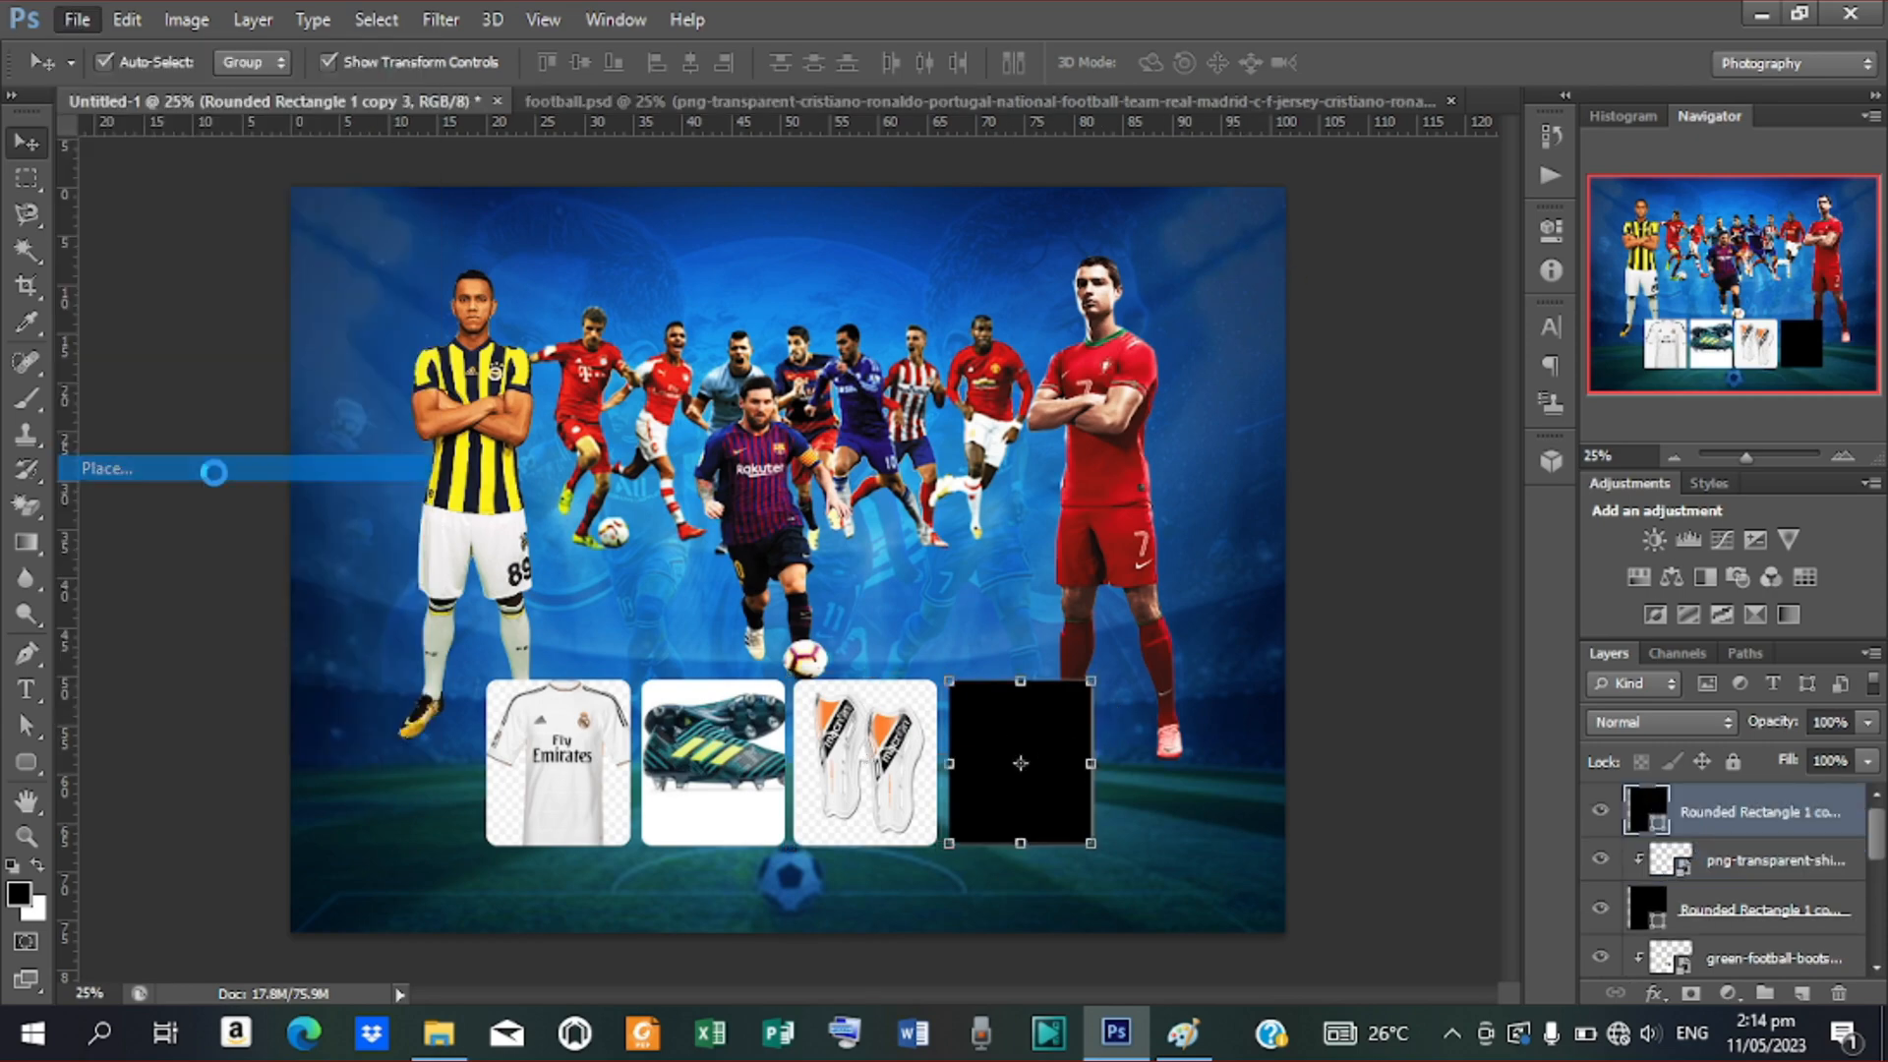
# Place the red socks image and position it over the fourth rounded box
pyautogui.scroll(-5, 1430, 571)
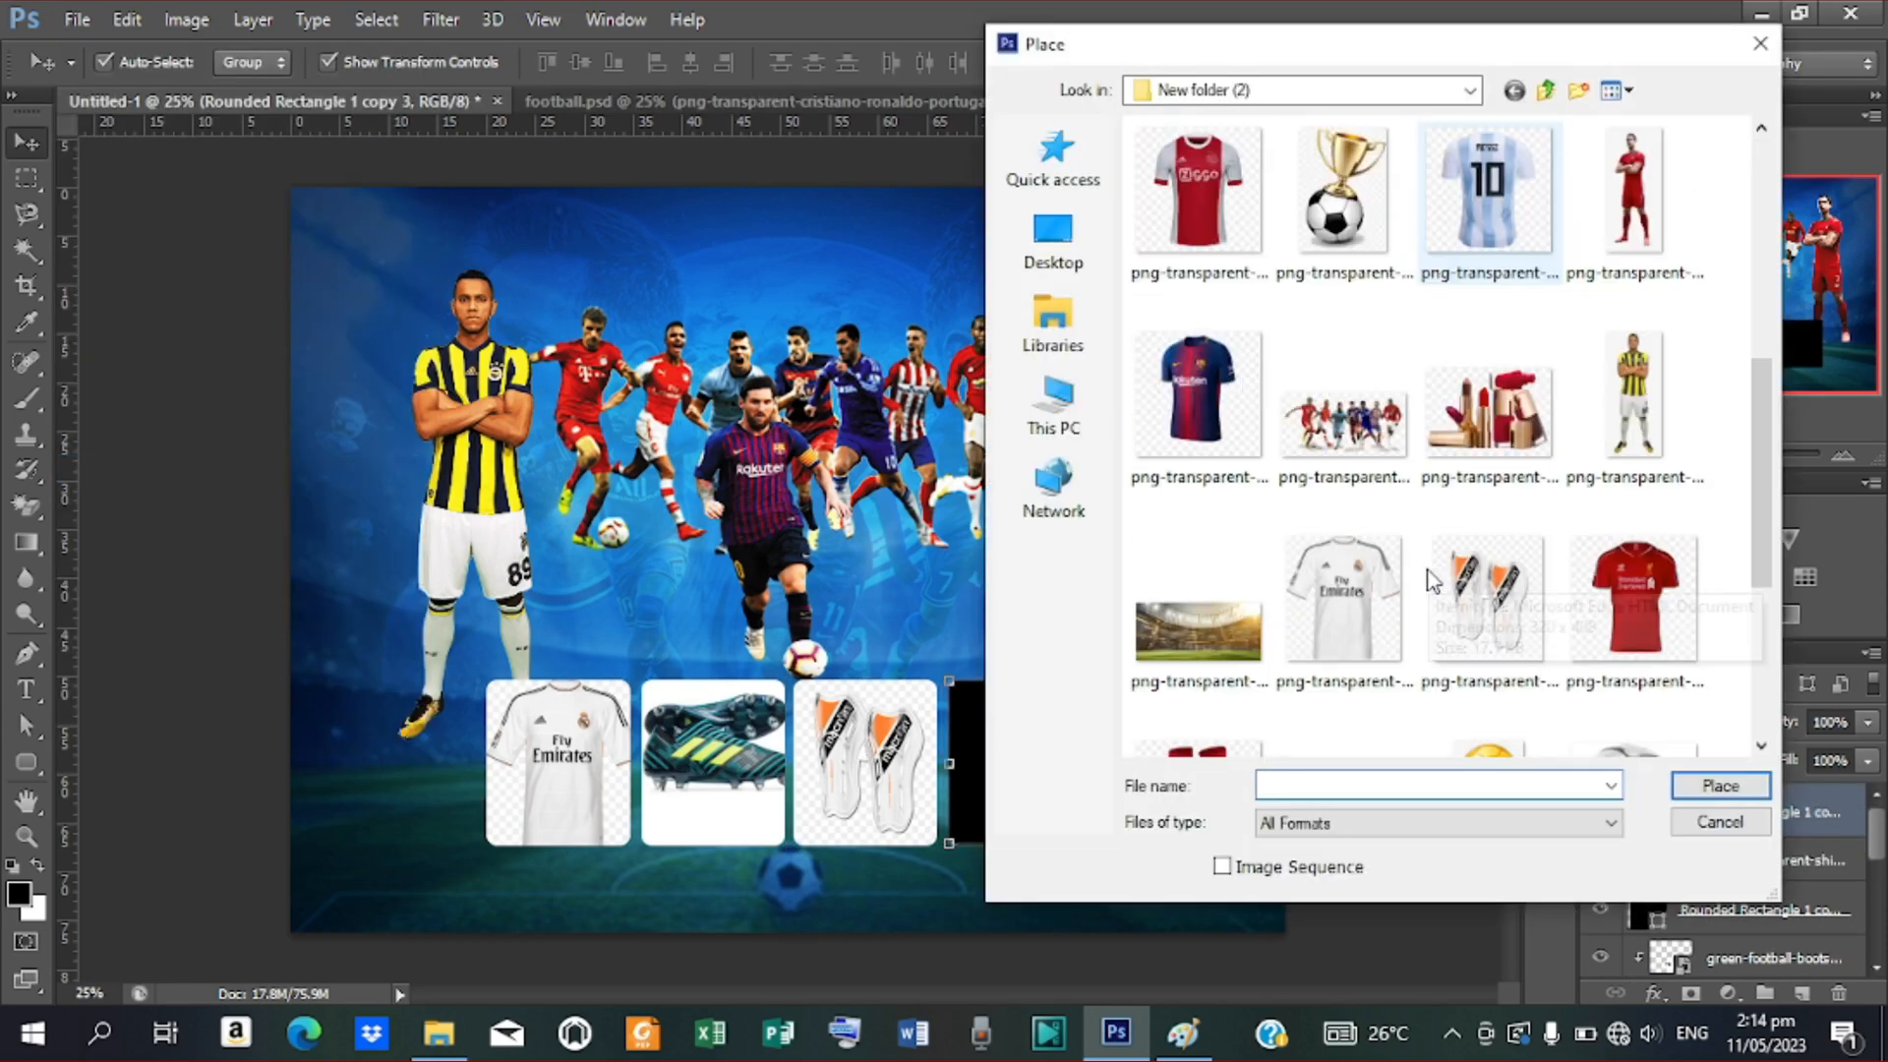
pyautogui.scroll(-4, 1535, 531)
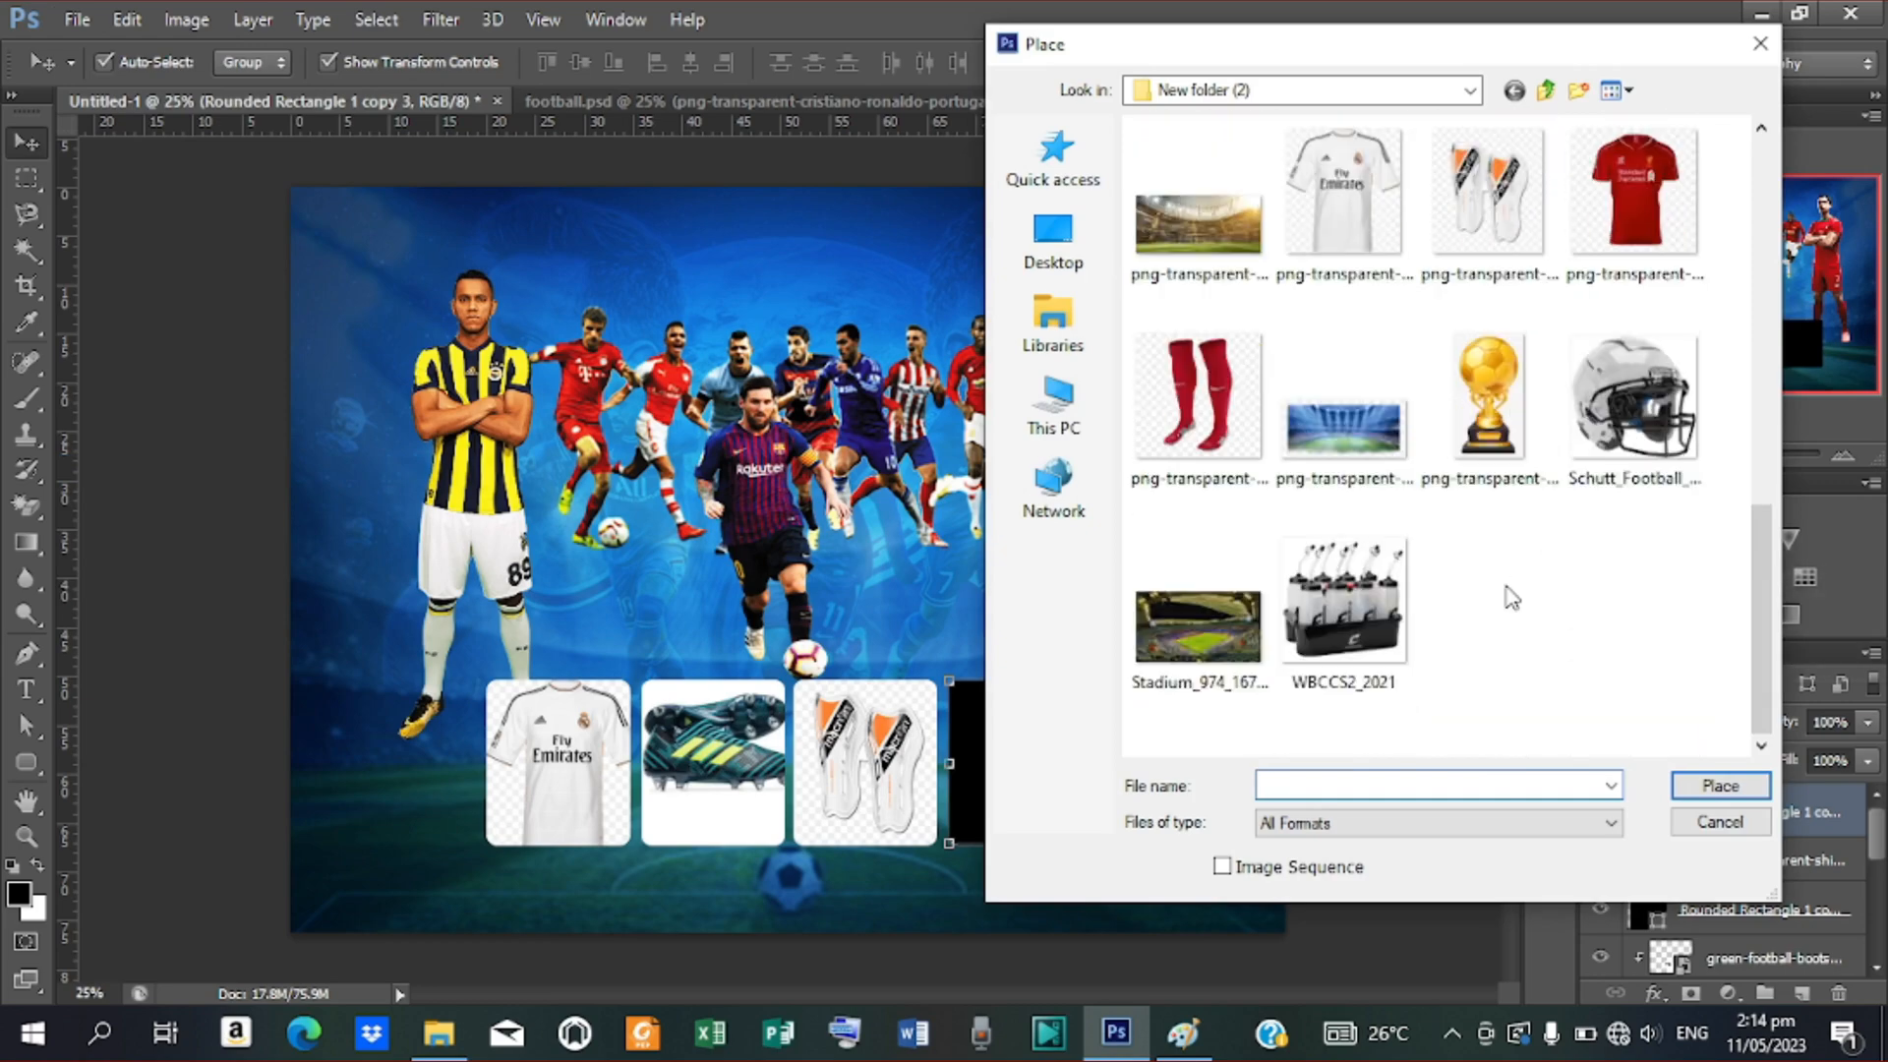
pyautogui.scroll(3, 1510, 595)
pyautogui.scroll(3, 1509, 595)
pyautogui.scroll(-3, 1475, 688)
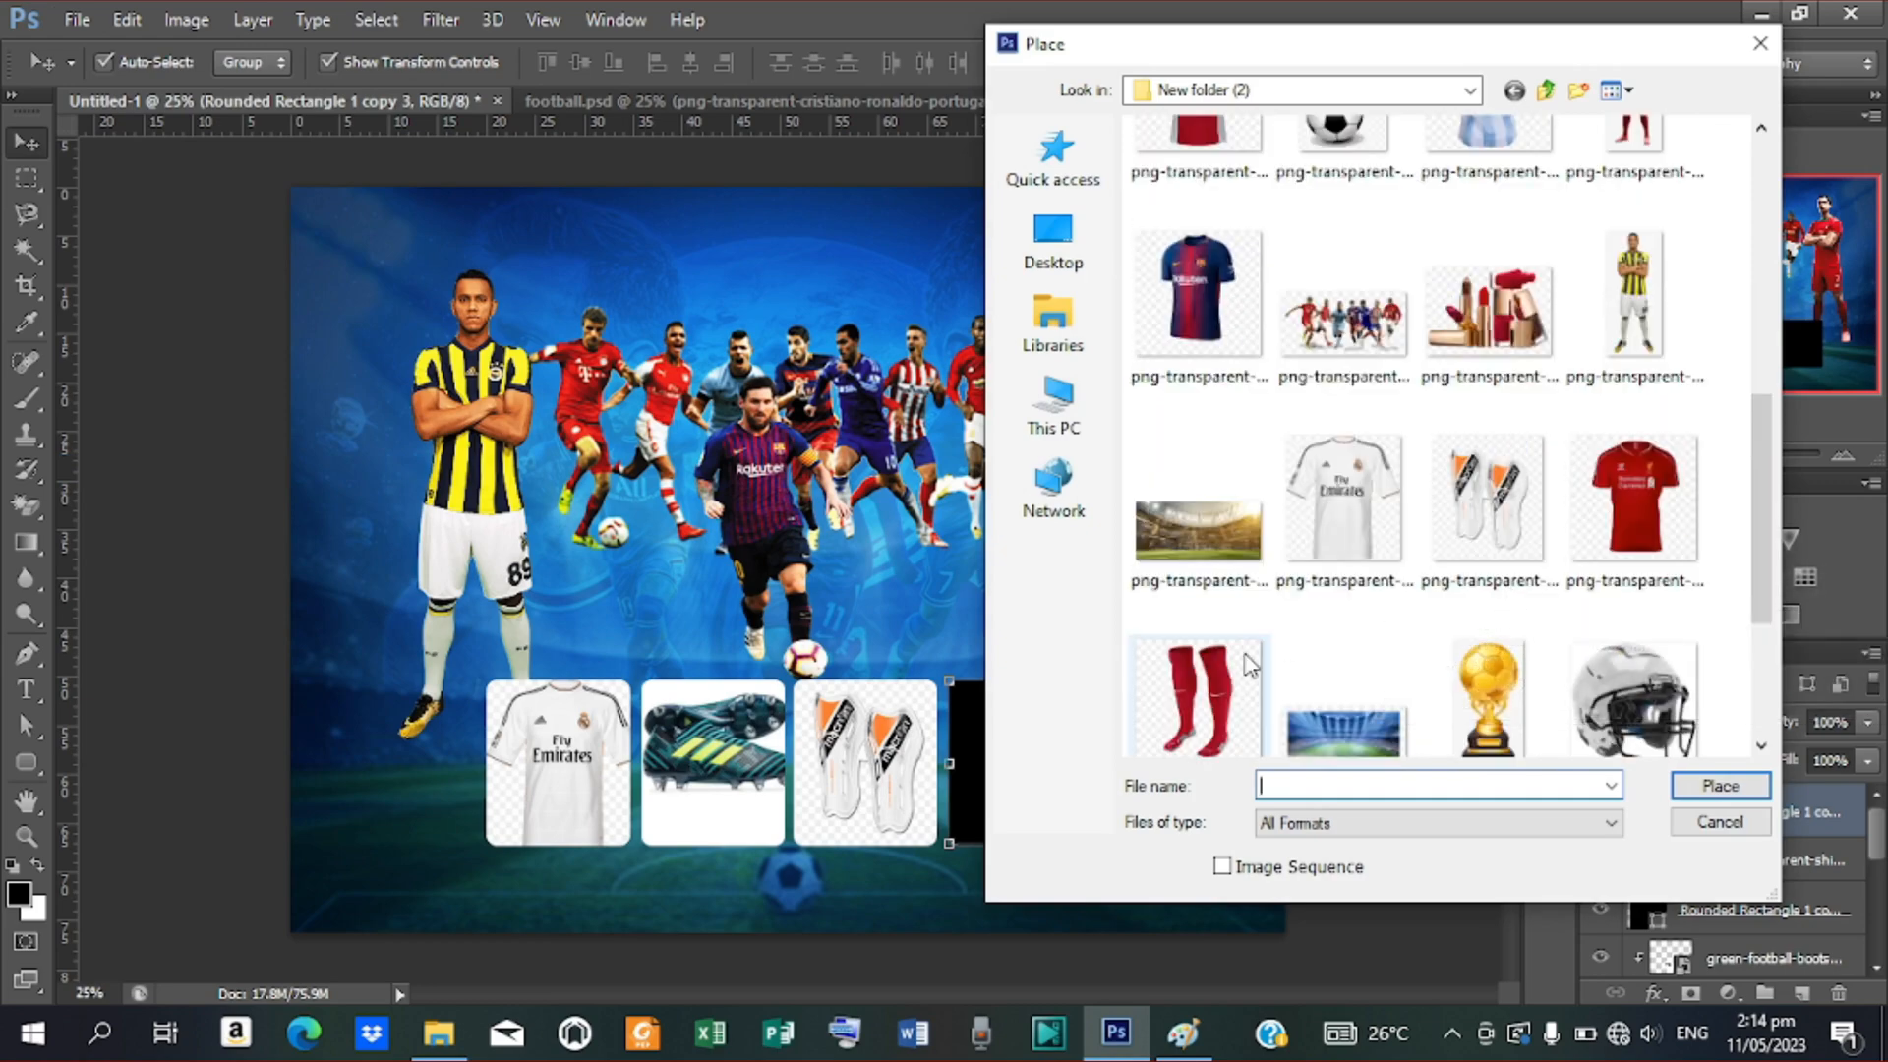
pyautogui.click(1197, 696)
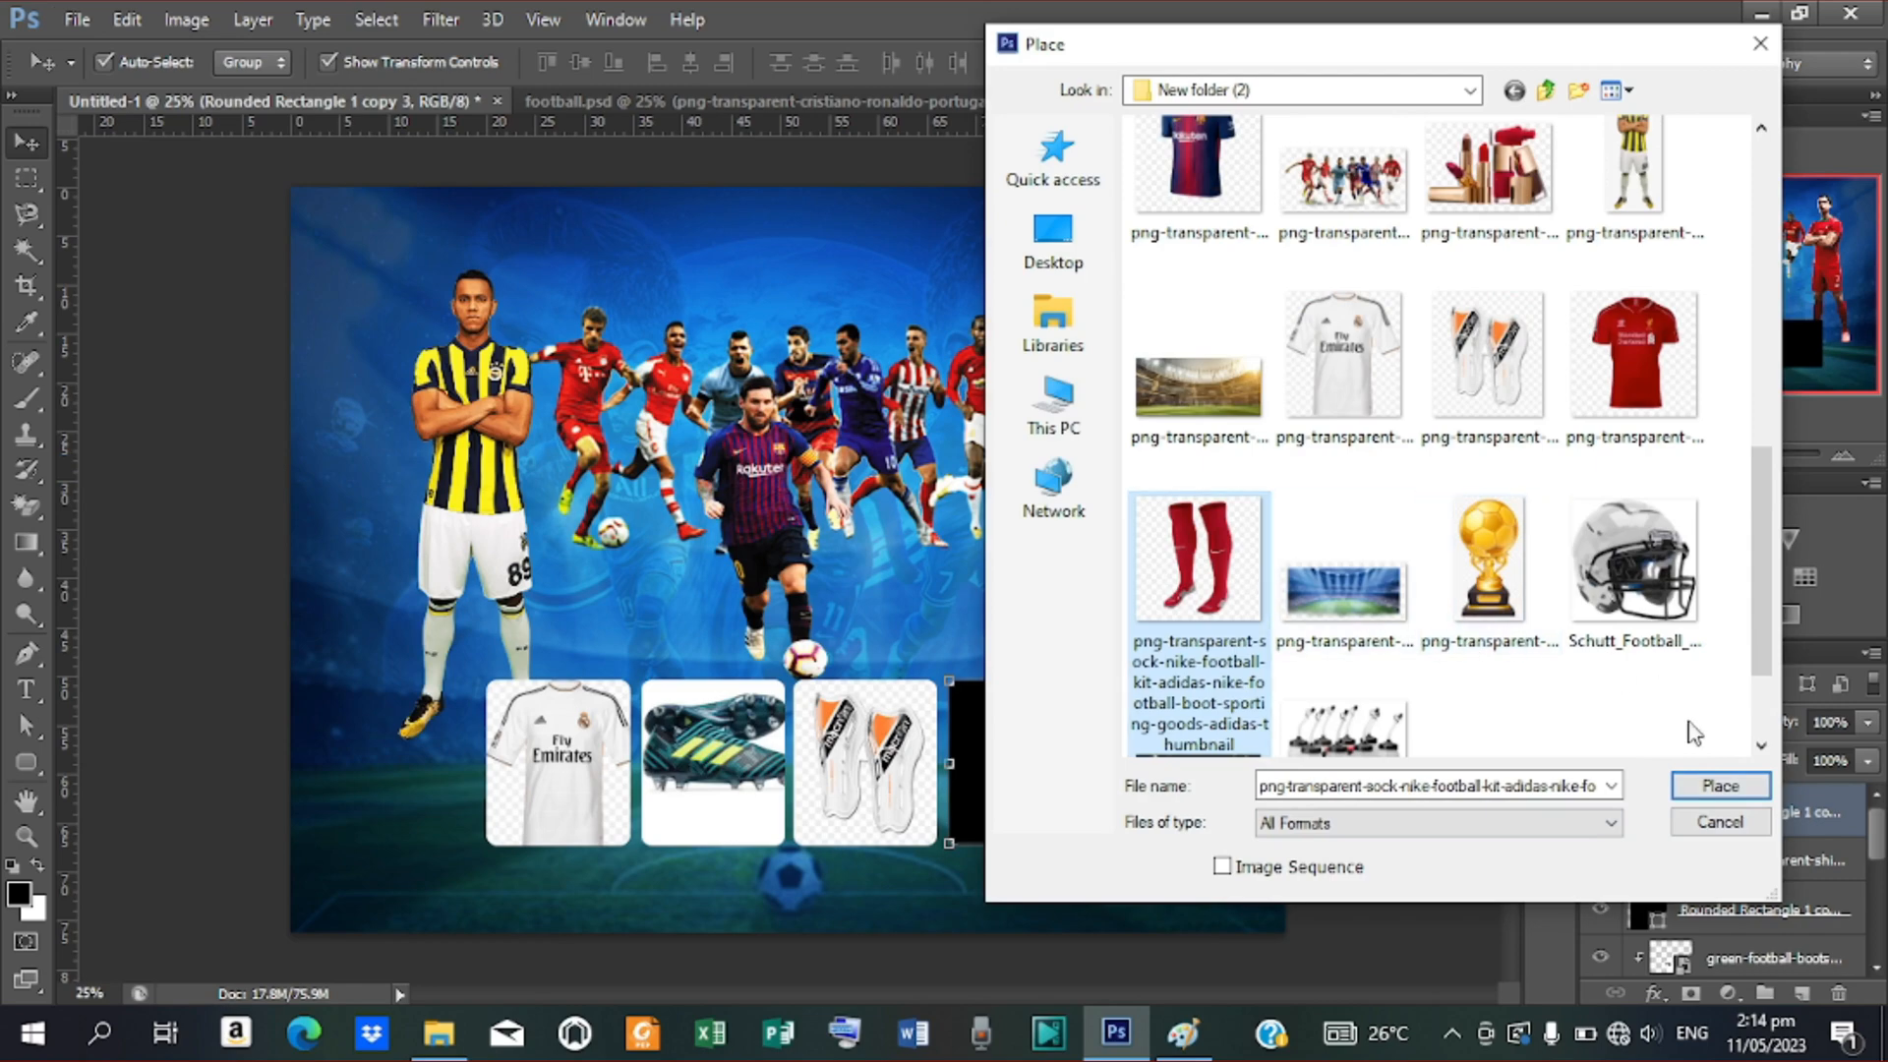
pyautogui.click(1720, 785)
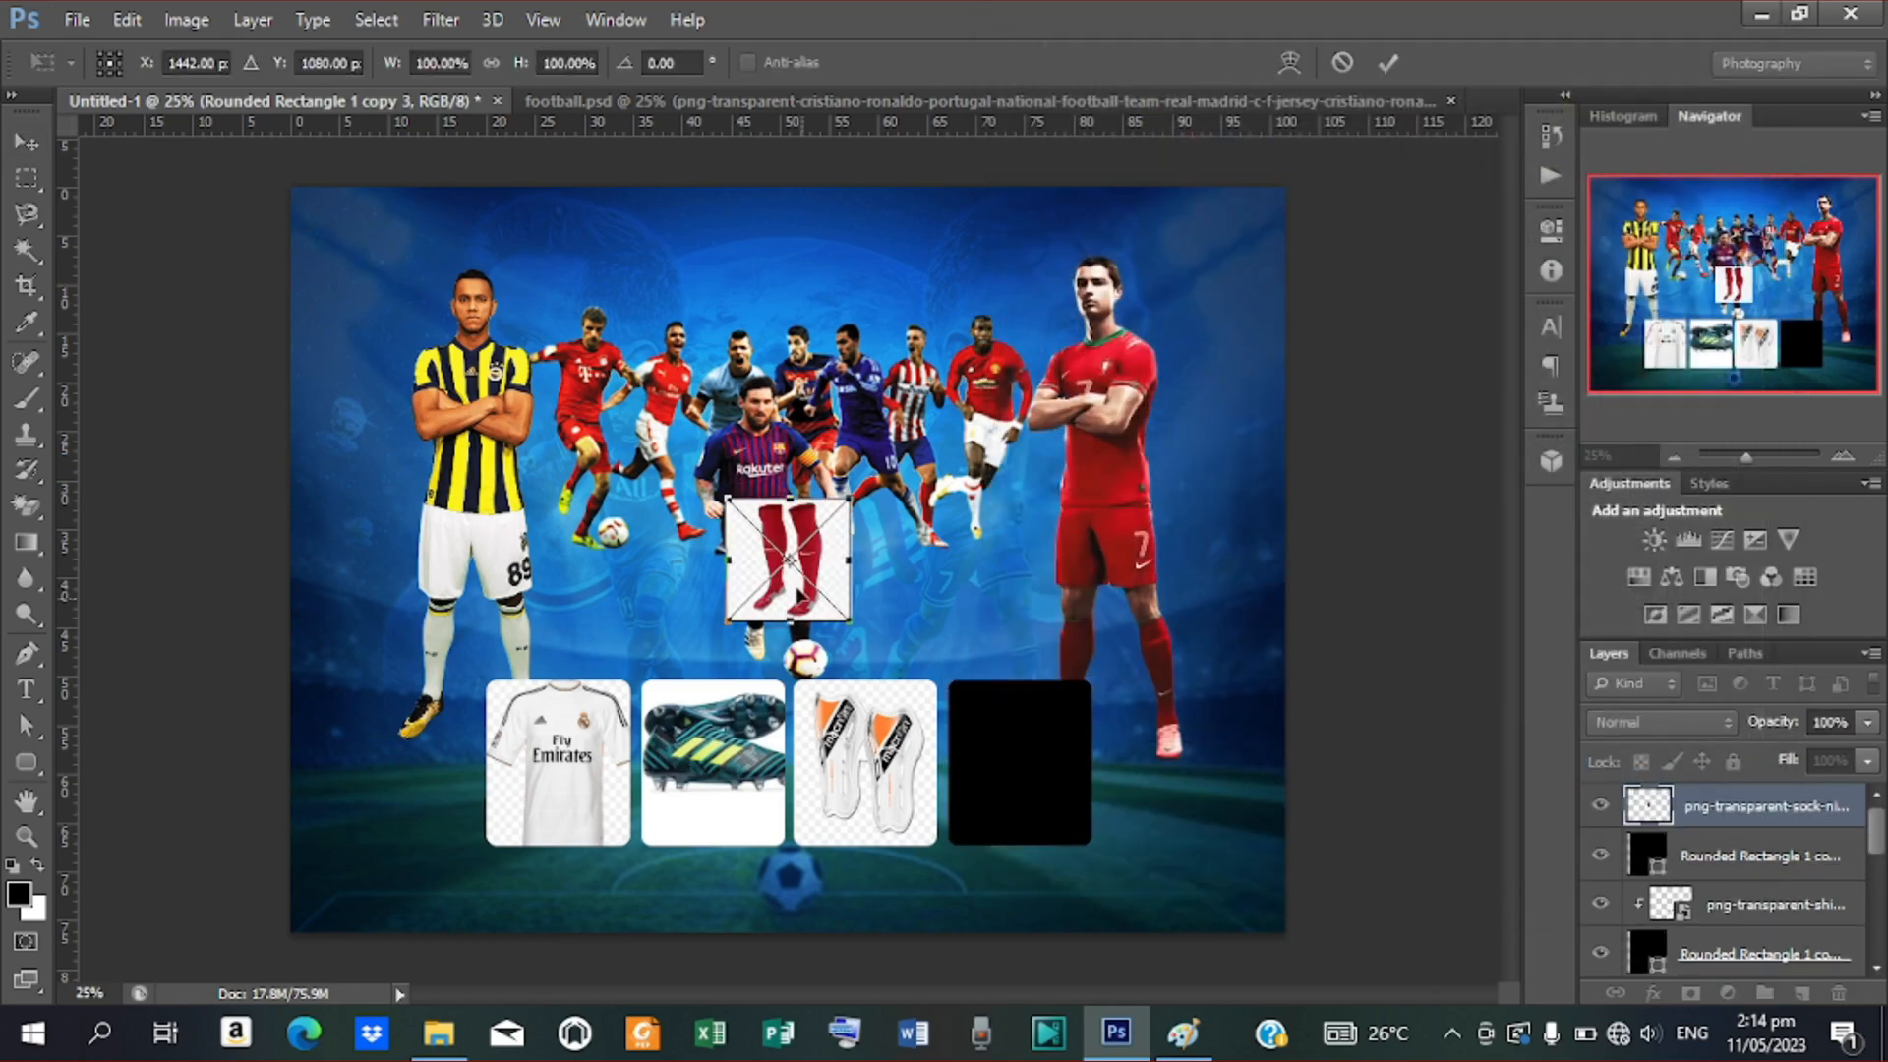
pyautogui.moveTo(829, 558); pyautogui.dragTo(1110, 845)
pyautogui.moveTo(1033, 712); pyautogui.dragTo(1034, 718)
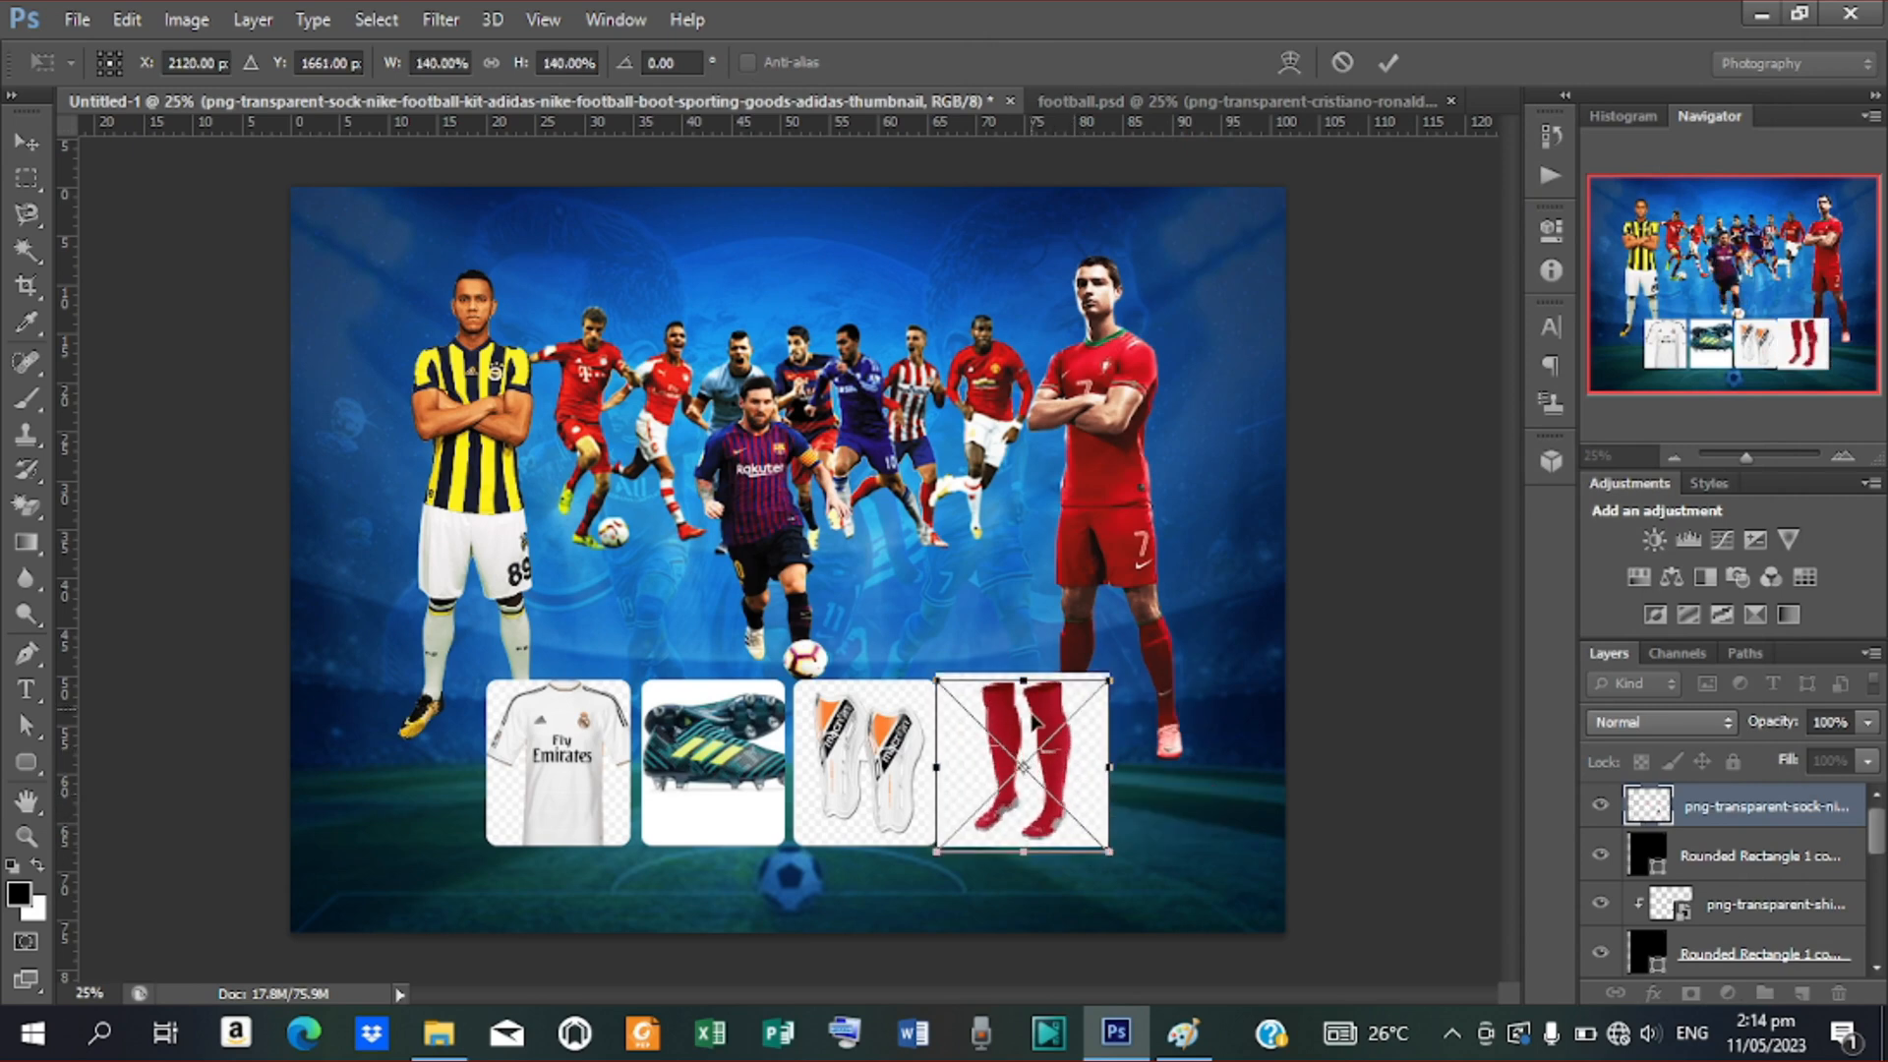
pyautogui.click(1388, 62)
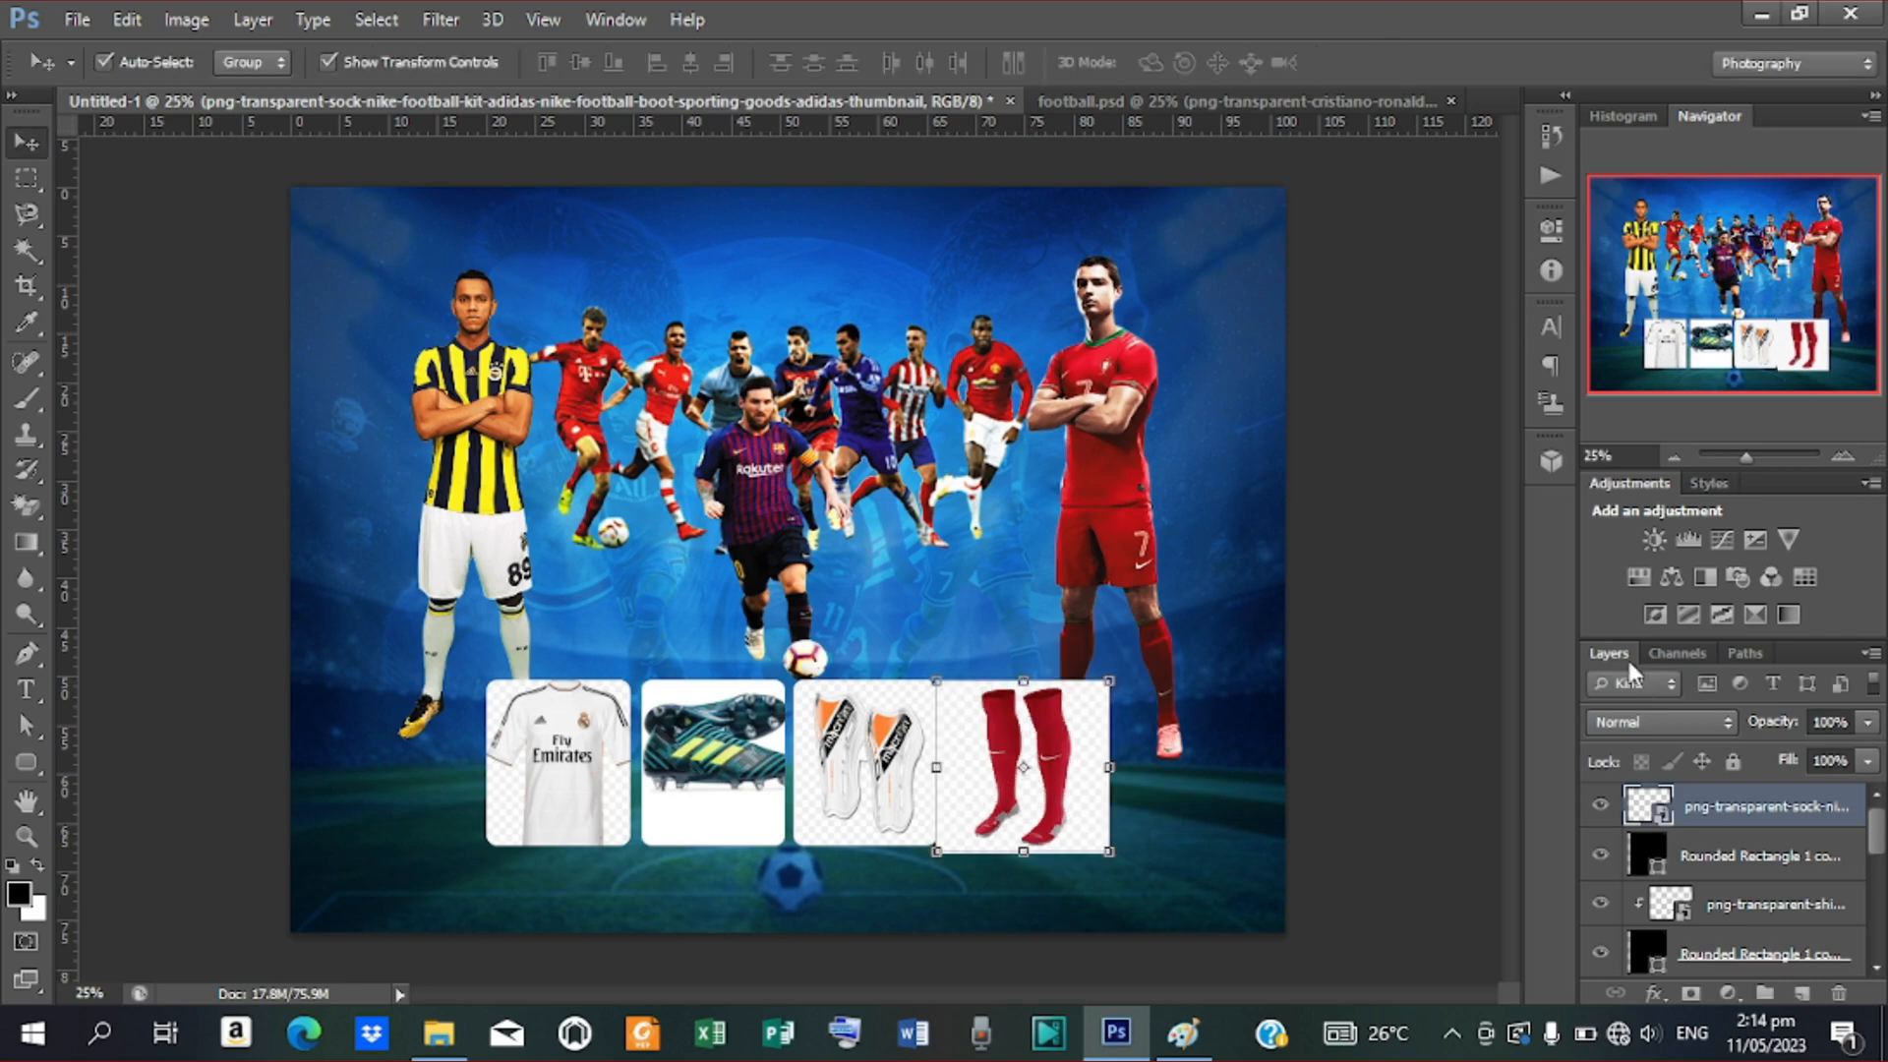
# Clip the socks to the fourth box and nudge them up slightly
pyautogui.rightClick(1719, 806)
pyautogui.click(1243, 503)
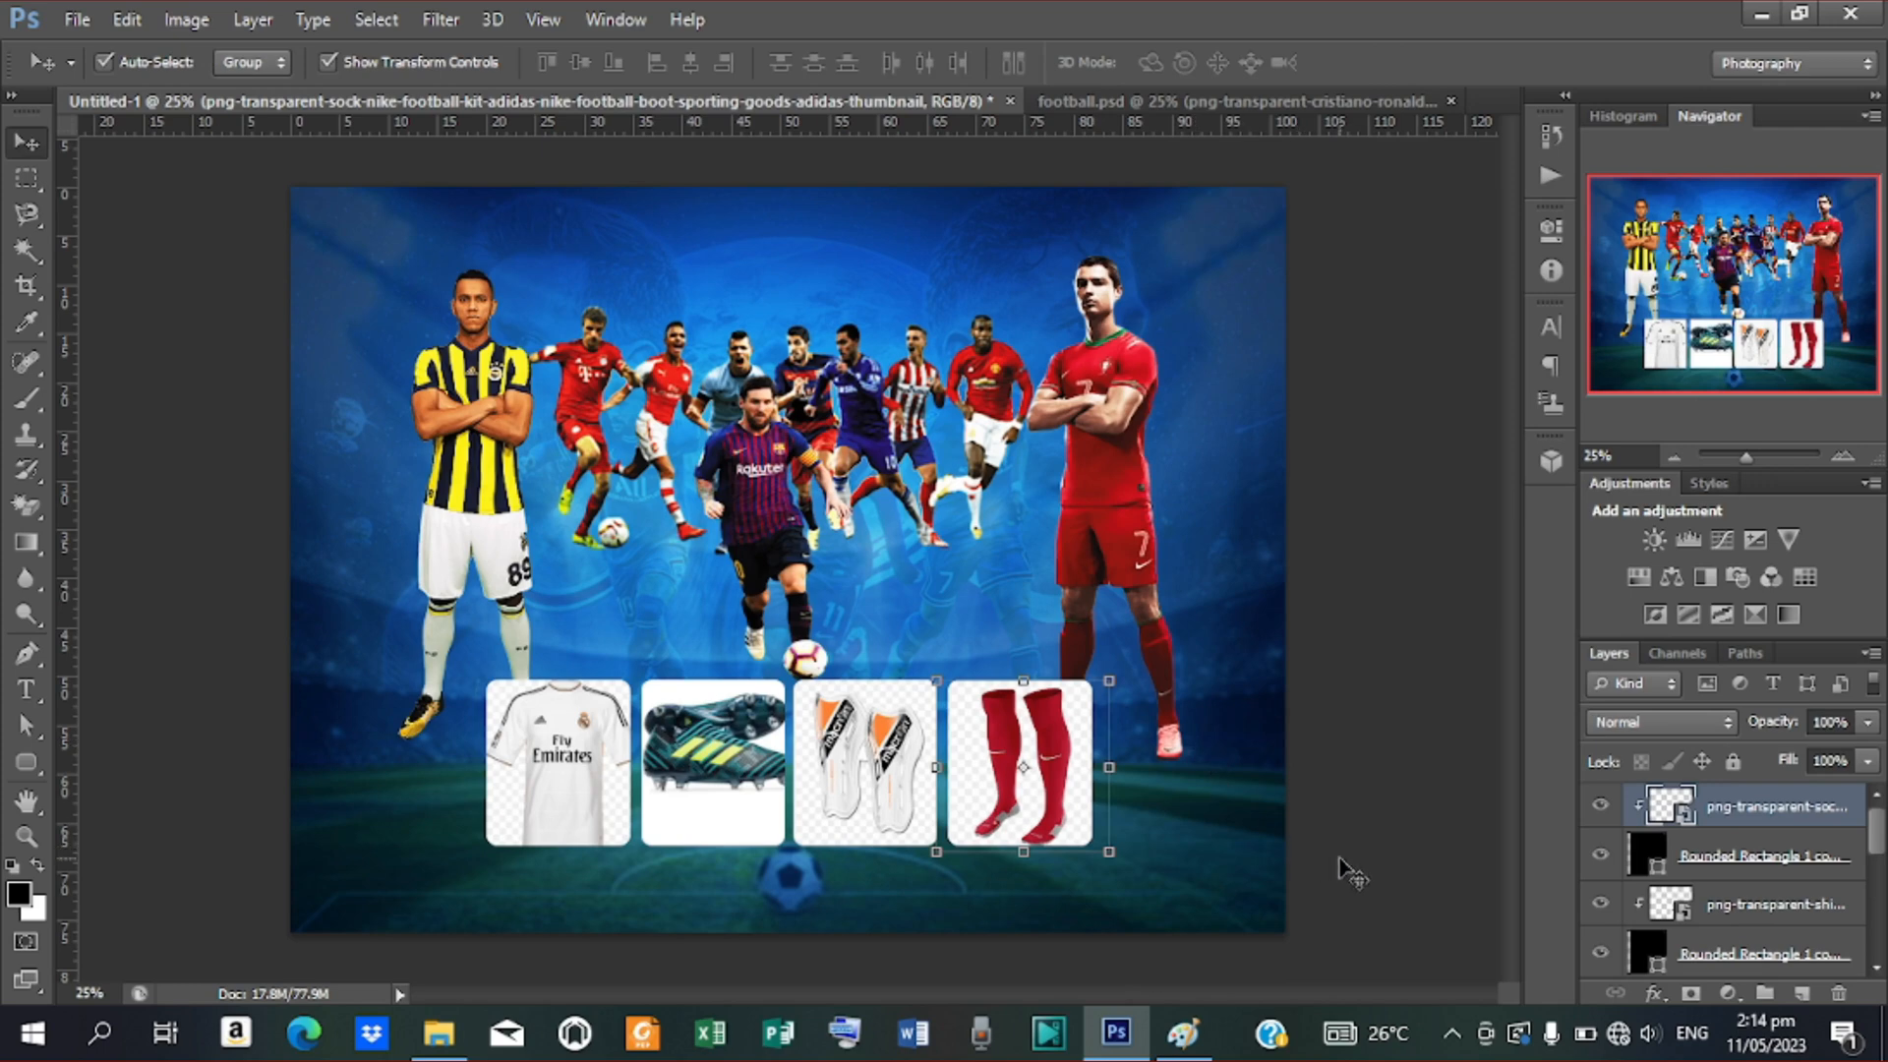
pyautogui.hotkey('shift', 'Up')
pyautogui.click(1350, 799)
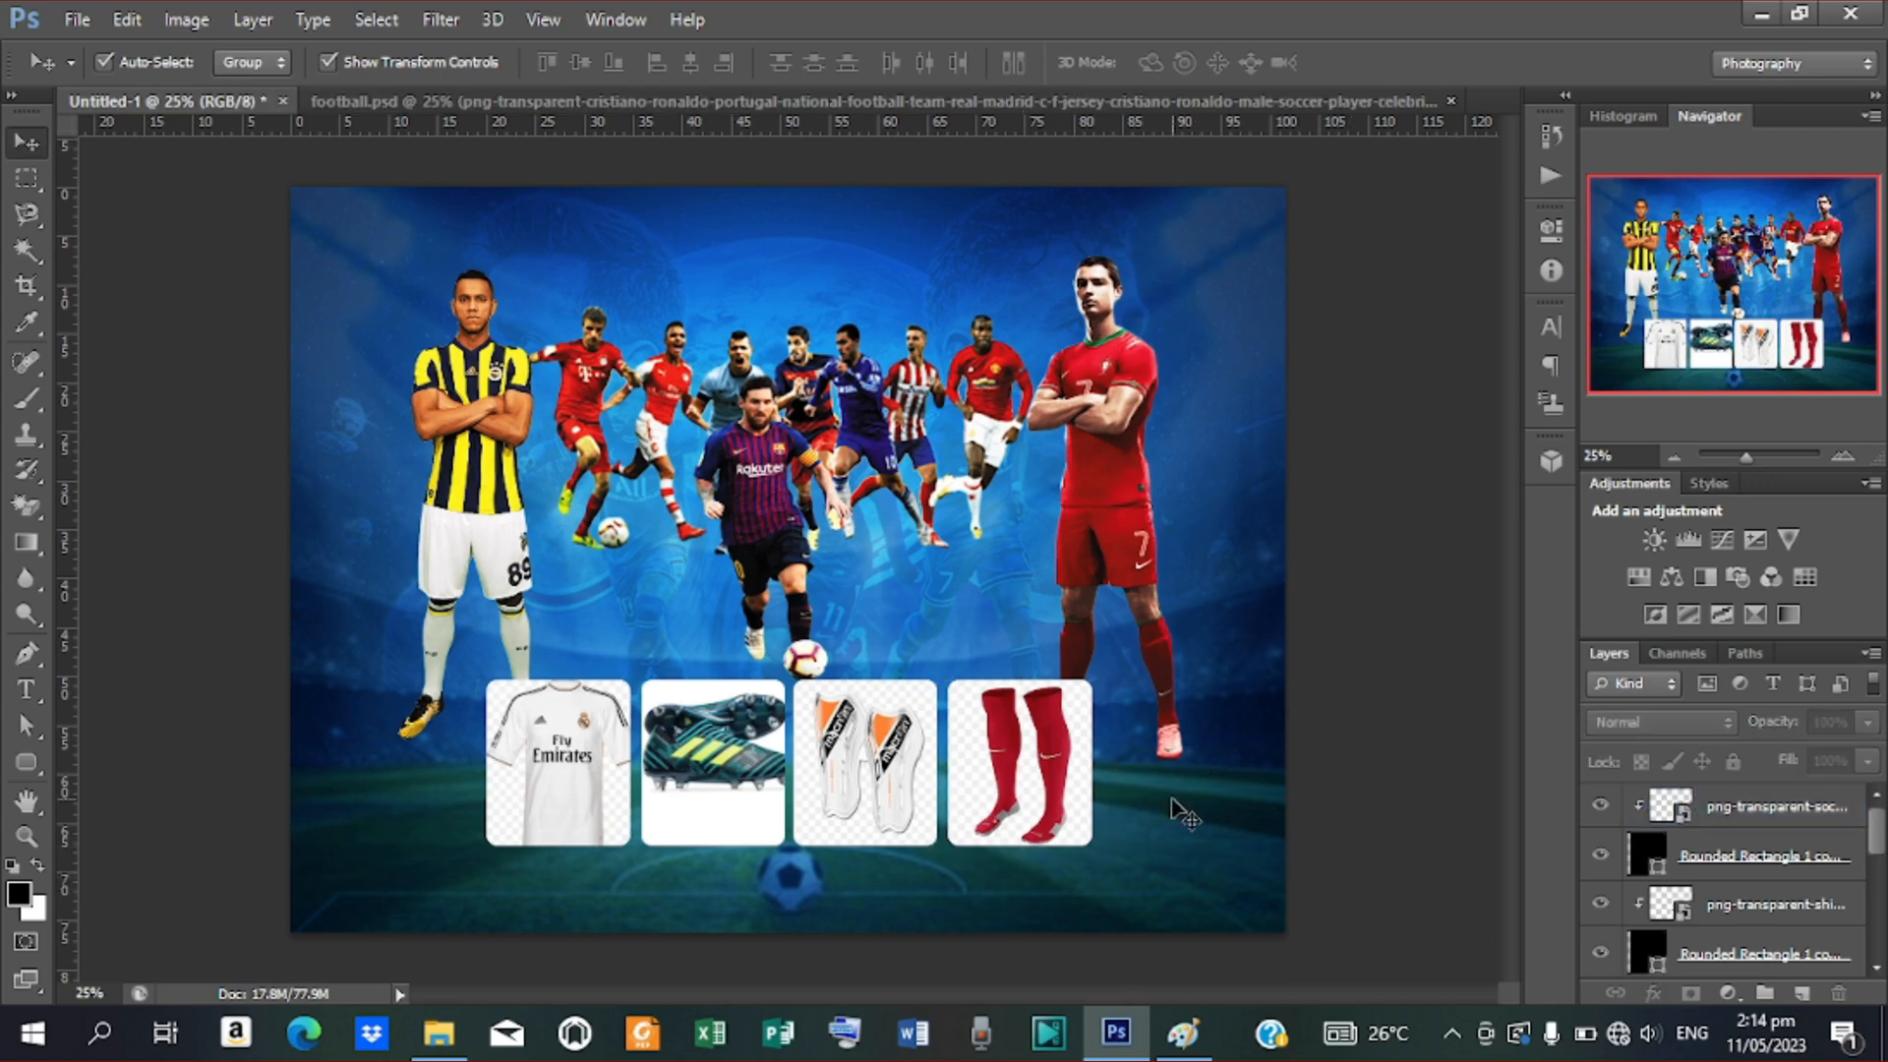
# Give the jersey's rounded box a near-white outside stroke in Layer Style
pyautogui.scroll(-3, 1750, 898)
pyautogui.scroll(-3, 1750, 898)
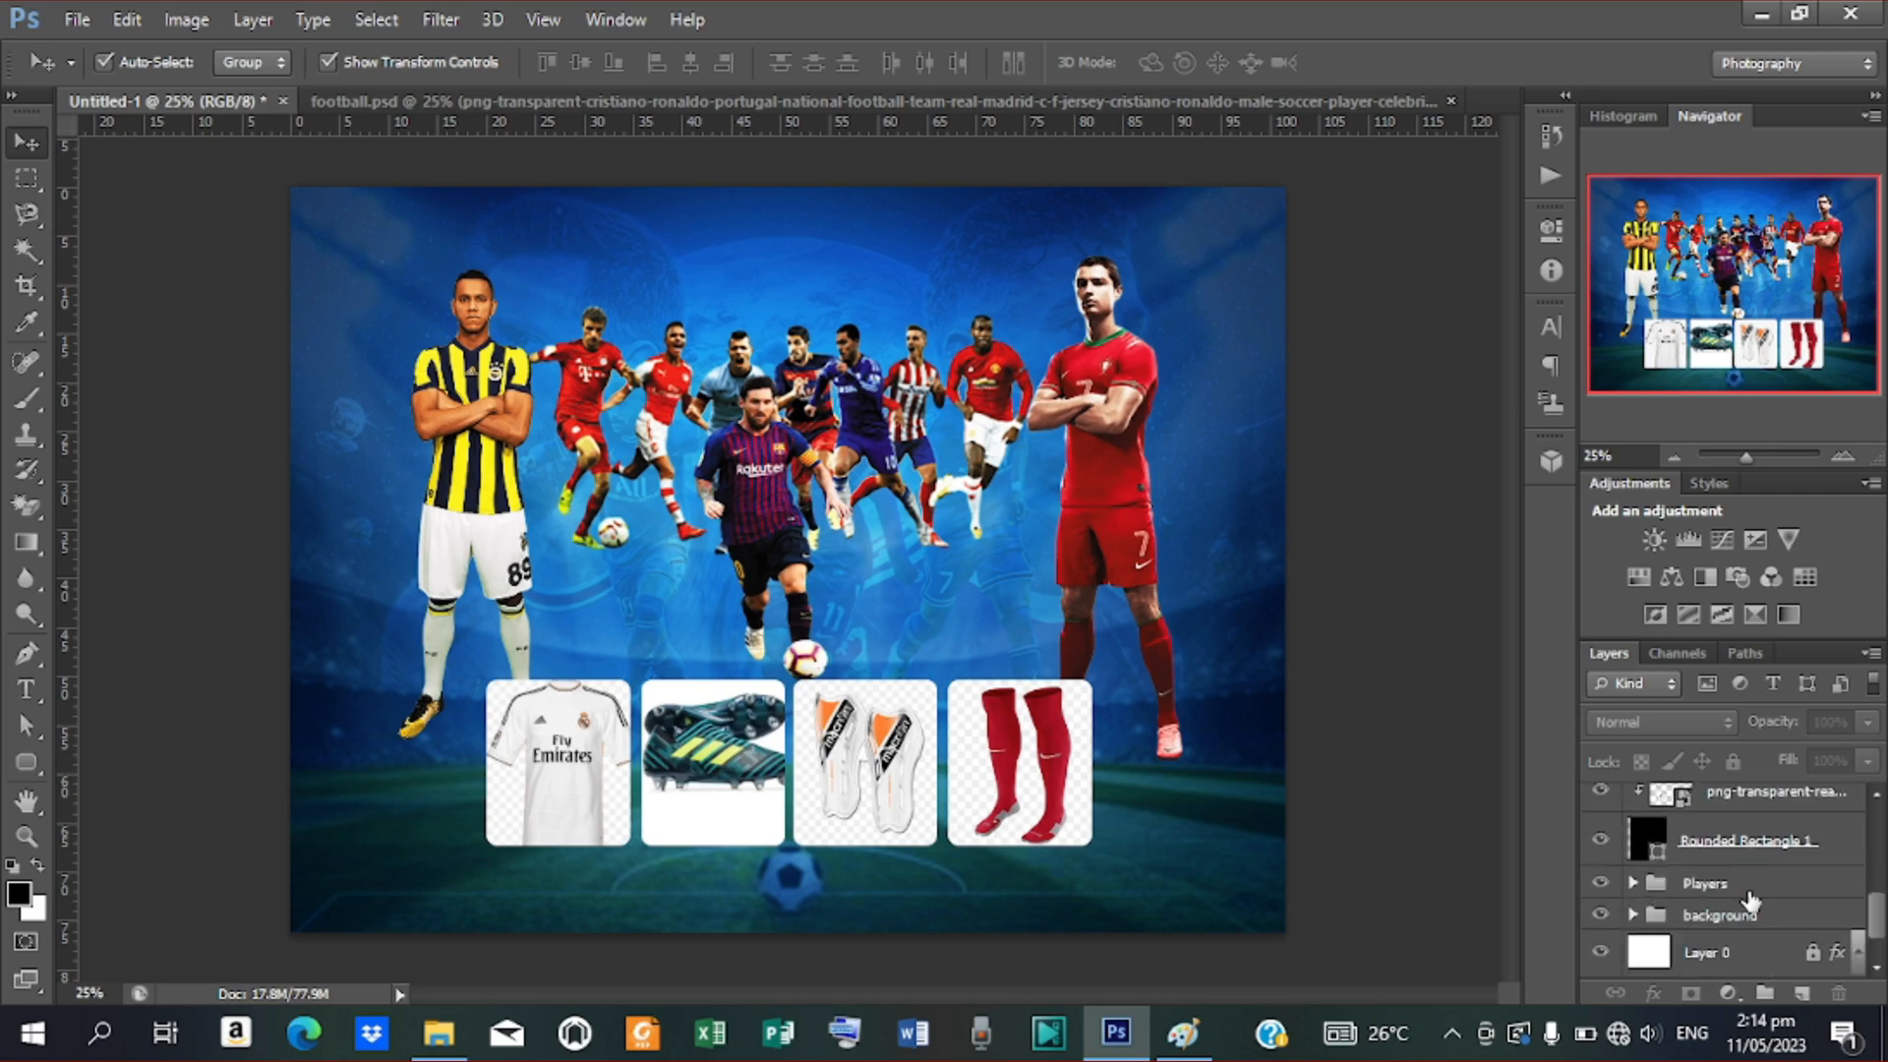
pyautogui.click(1762, 846)
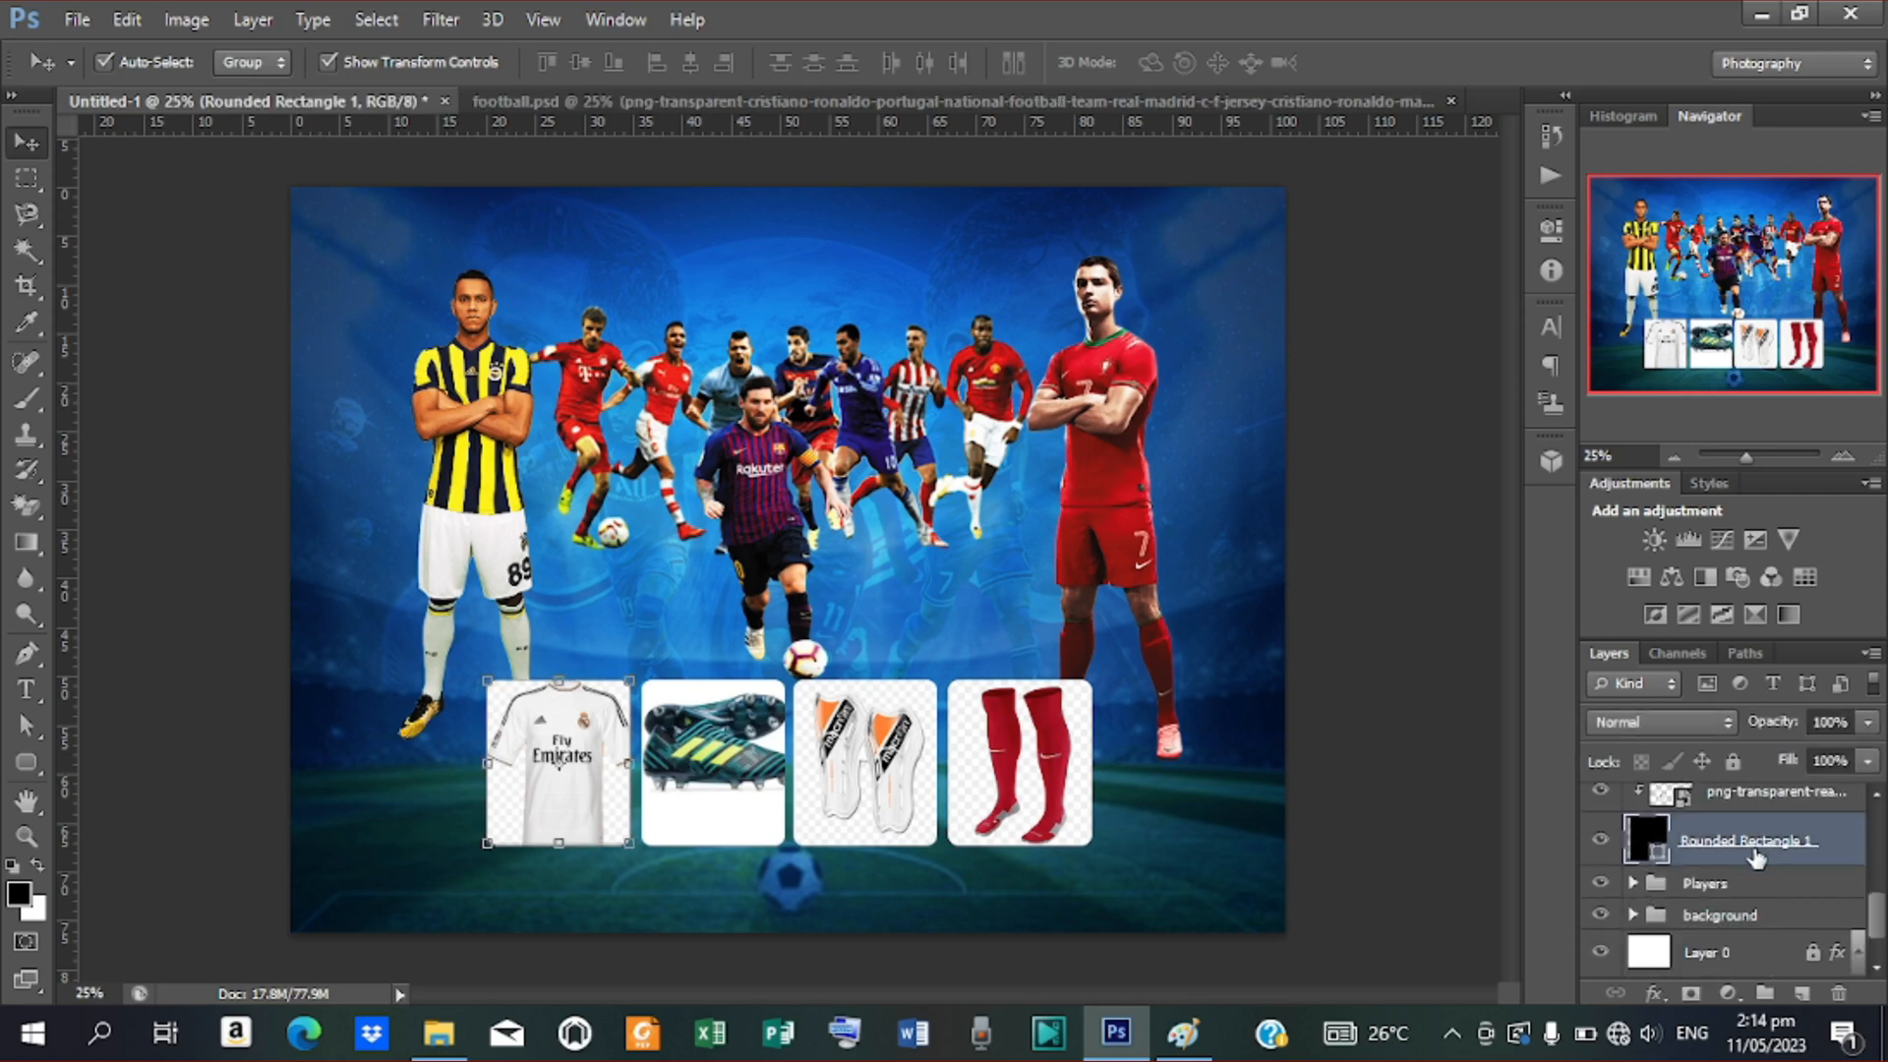
pyautogui.rightClick(1752, 847)
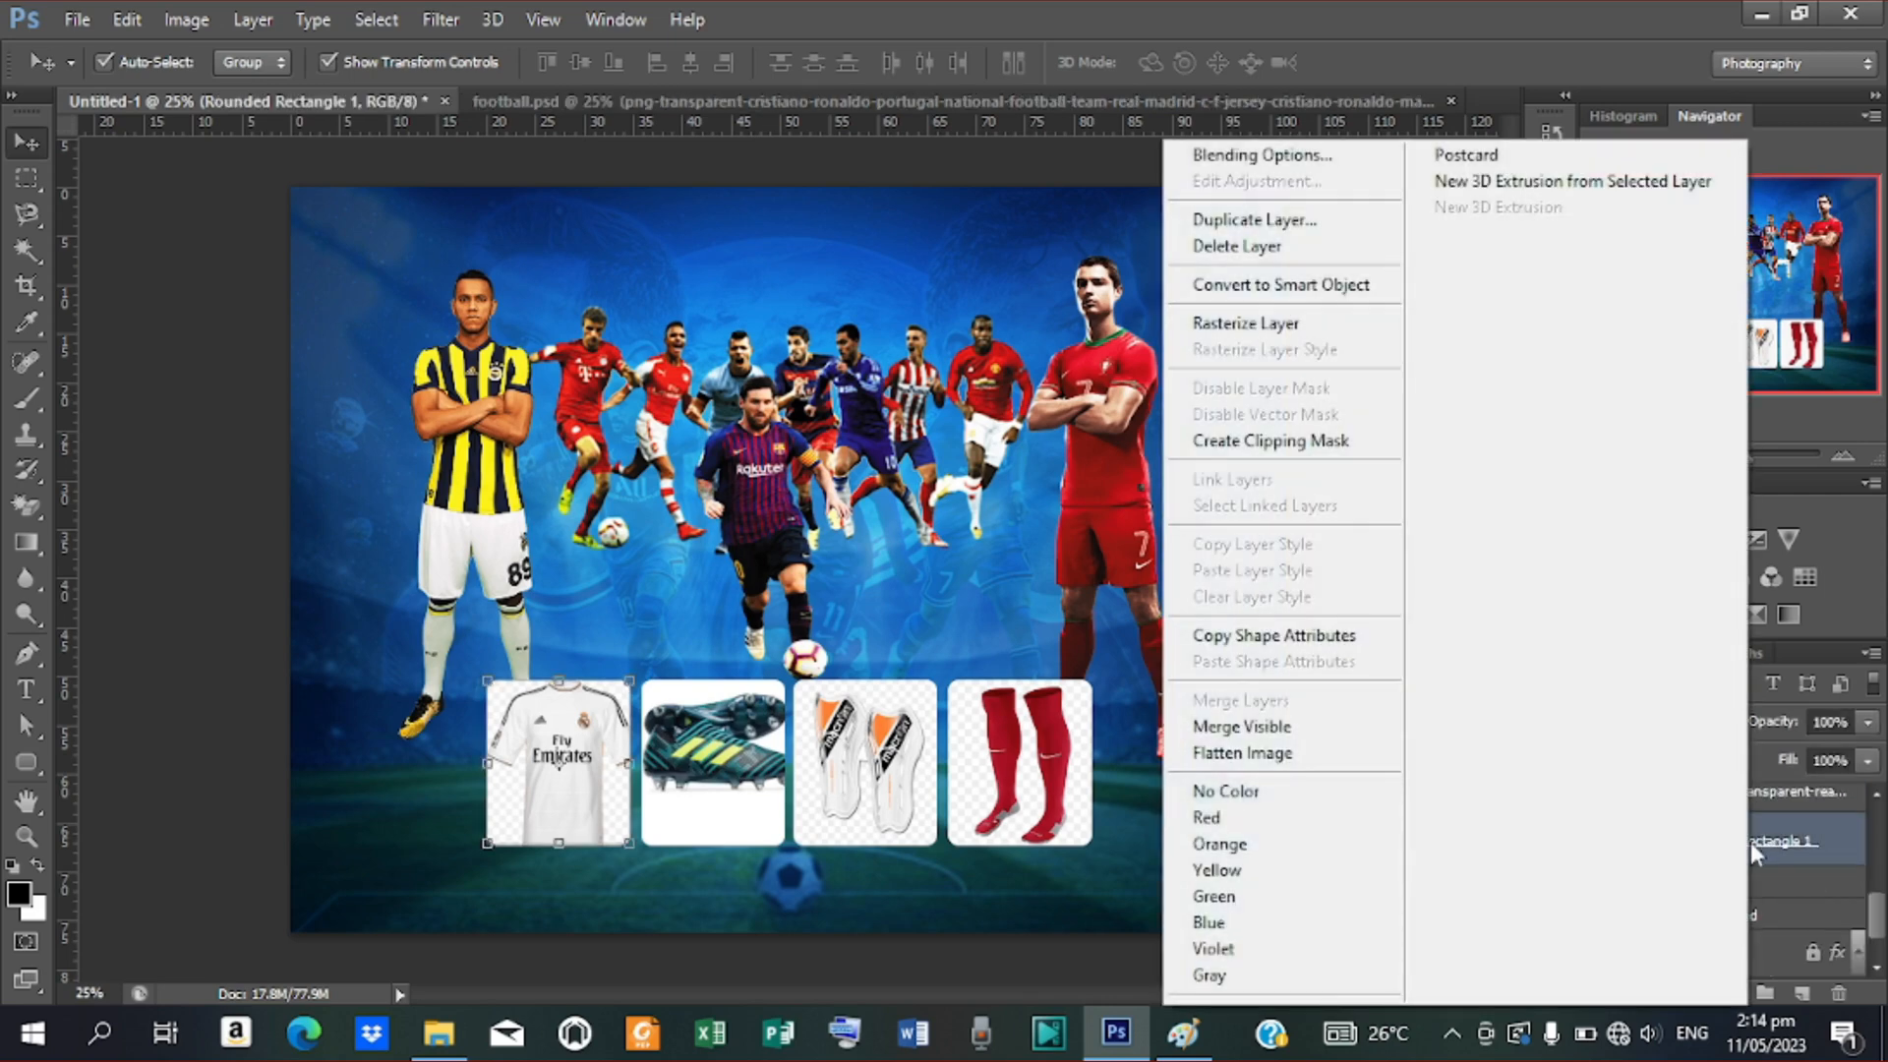
pyautogui.click(1210, 155)
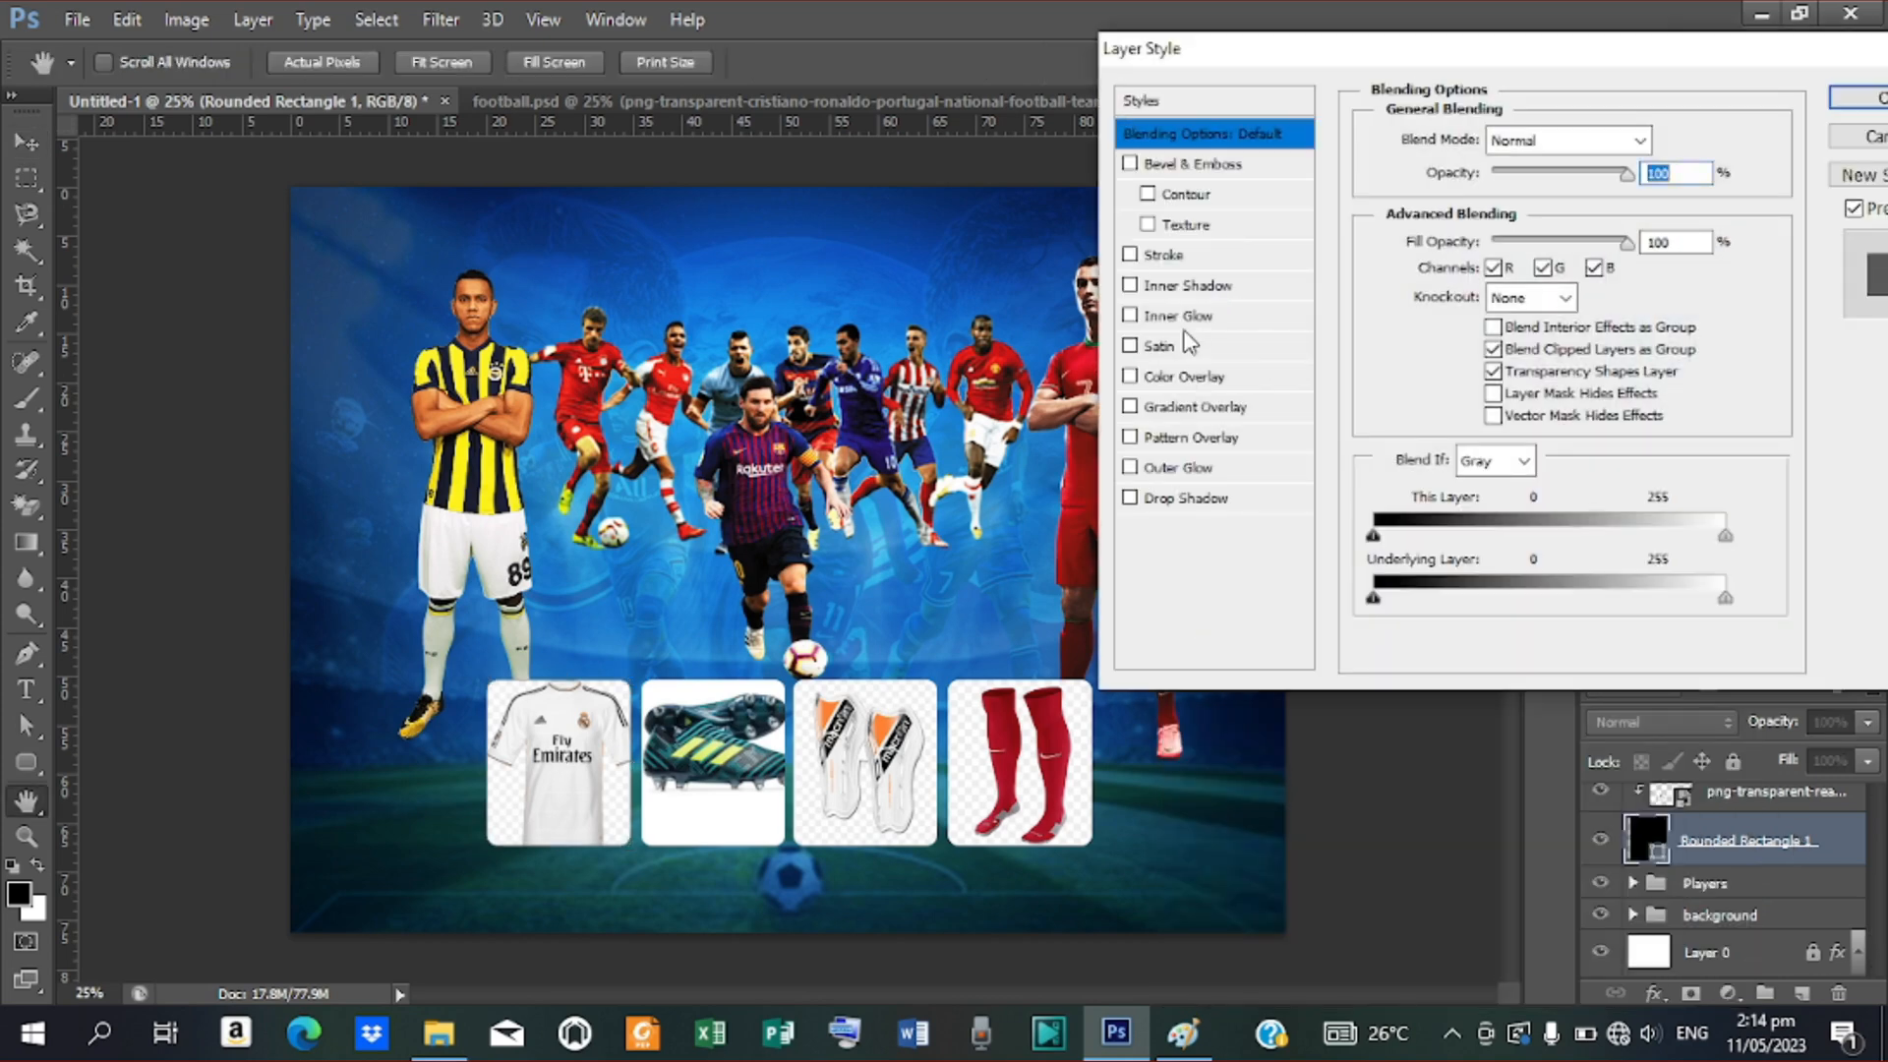
pyautogui.click(1164, 257)
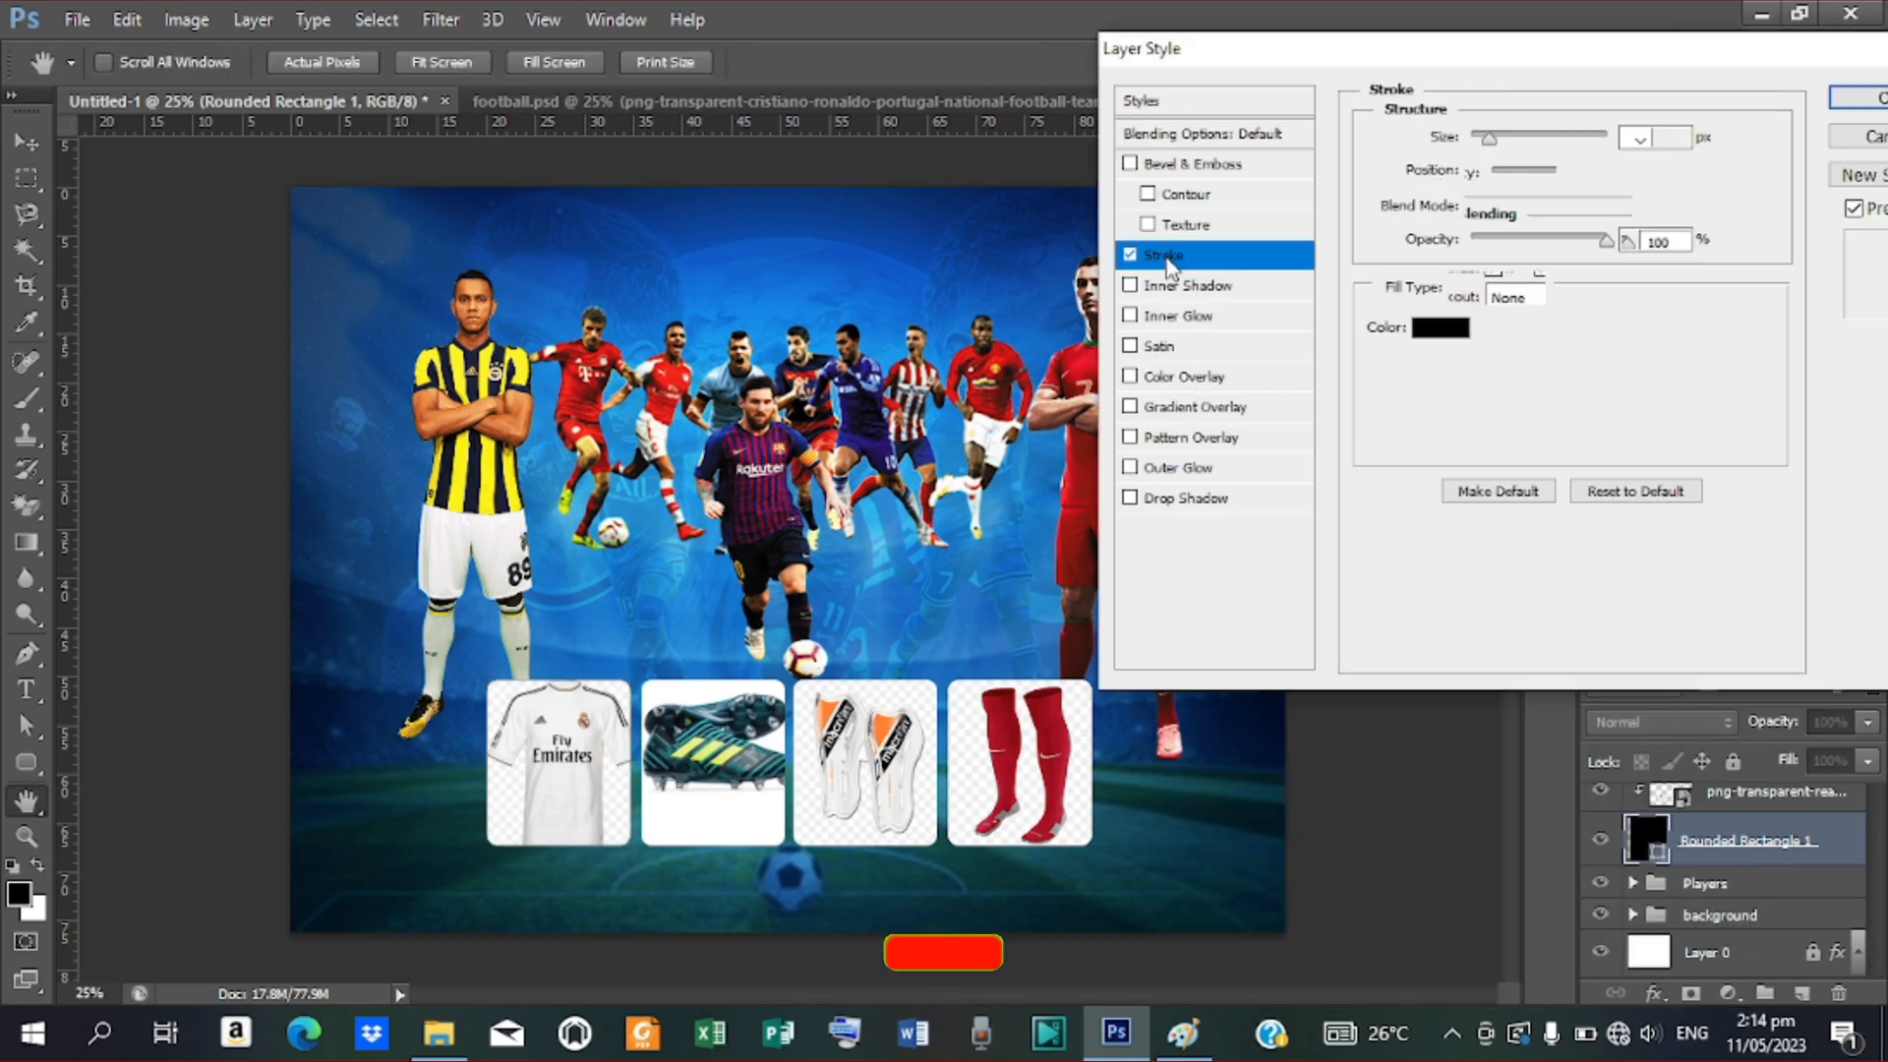
pyautogui.click(1442, 329)
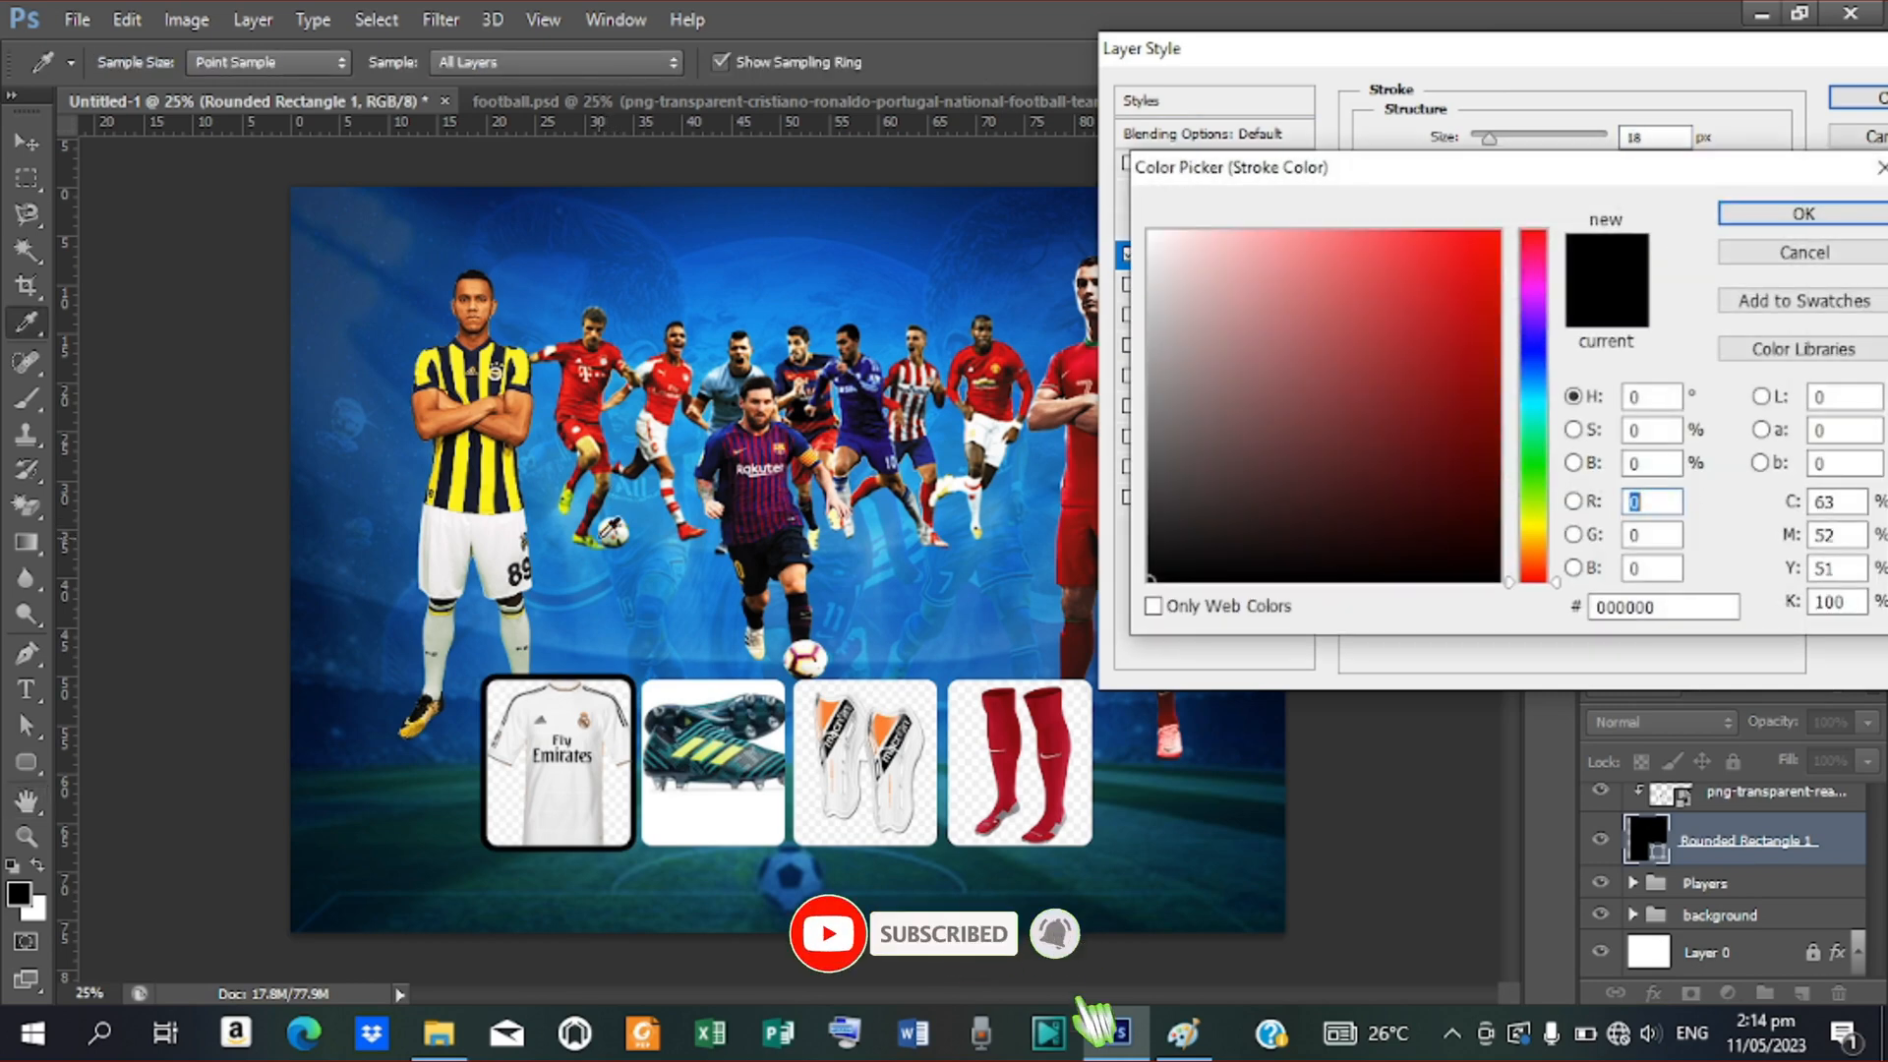
pyautogui.click(496, 542)
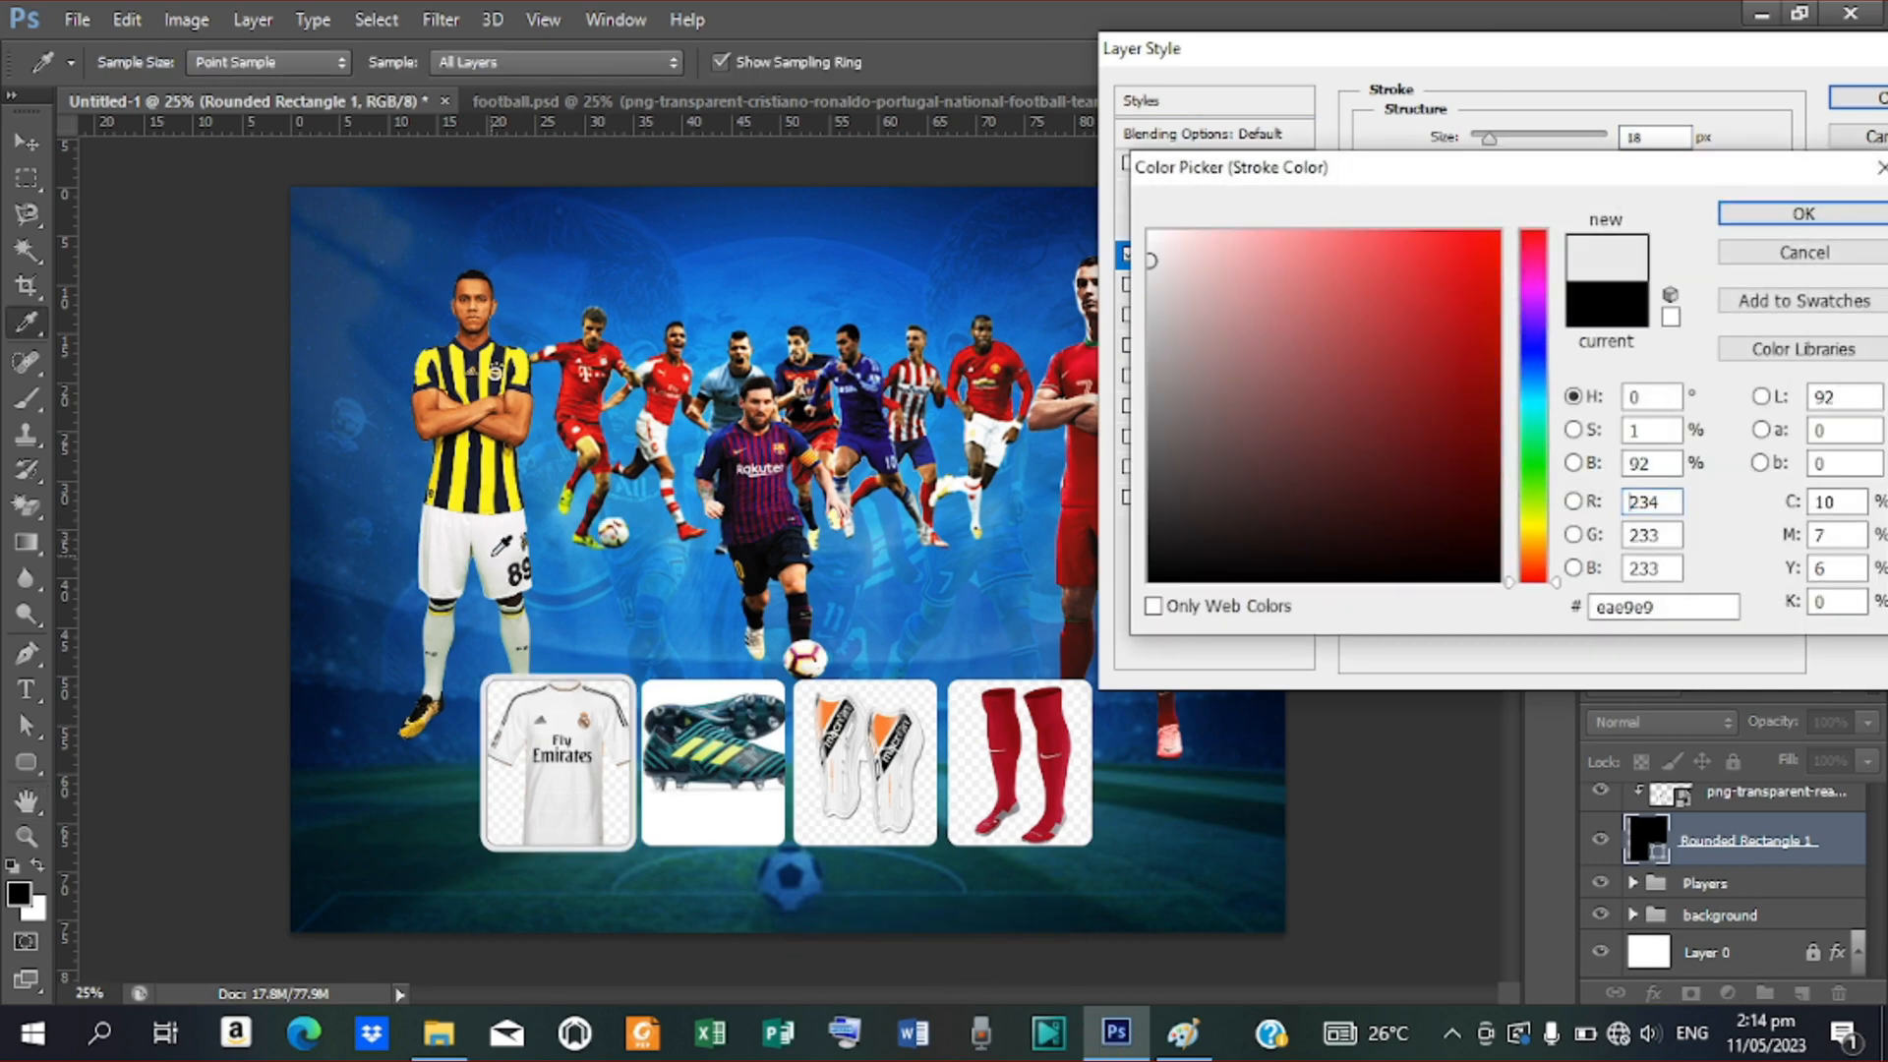
pyautogui.click(1733, 213)
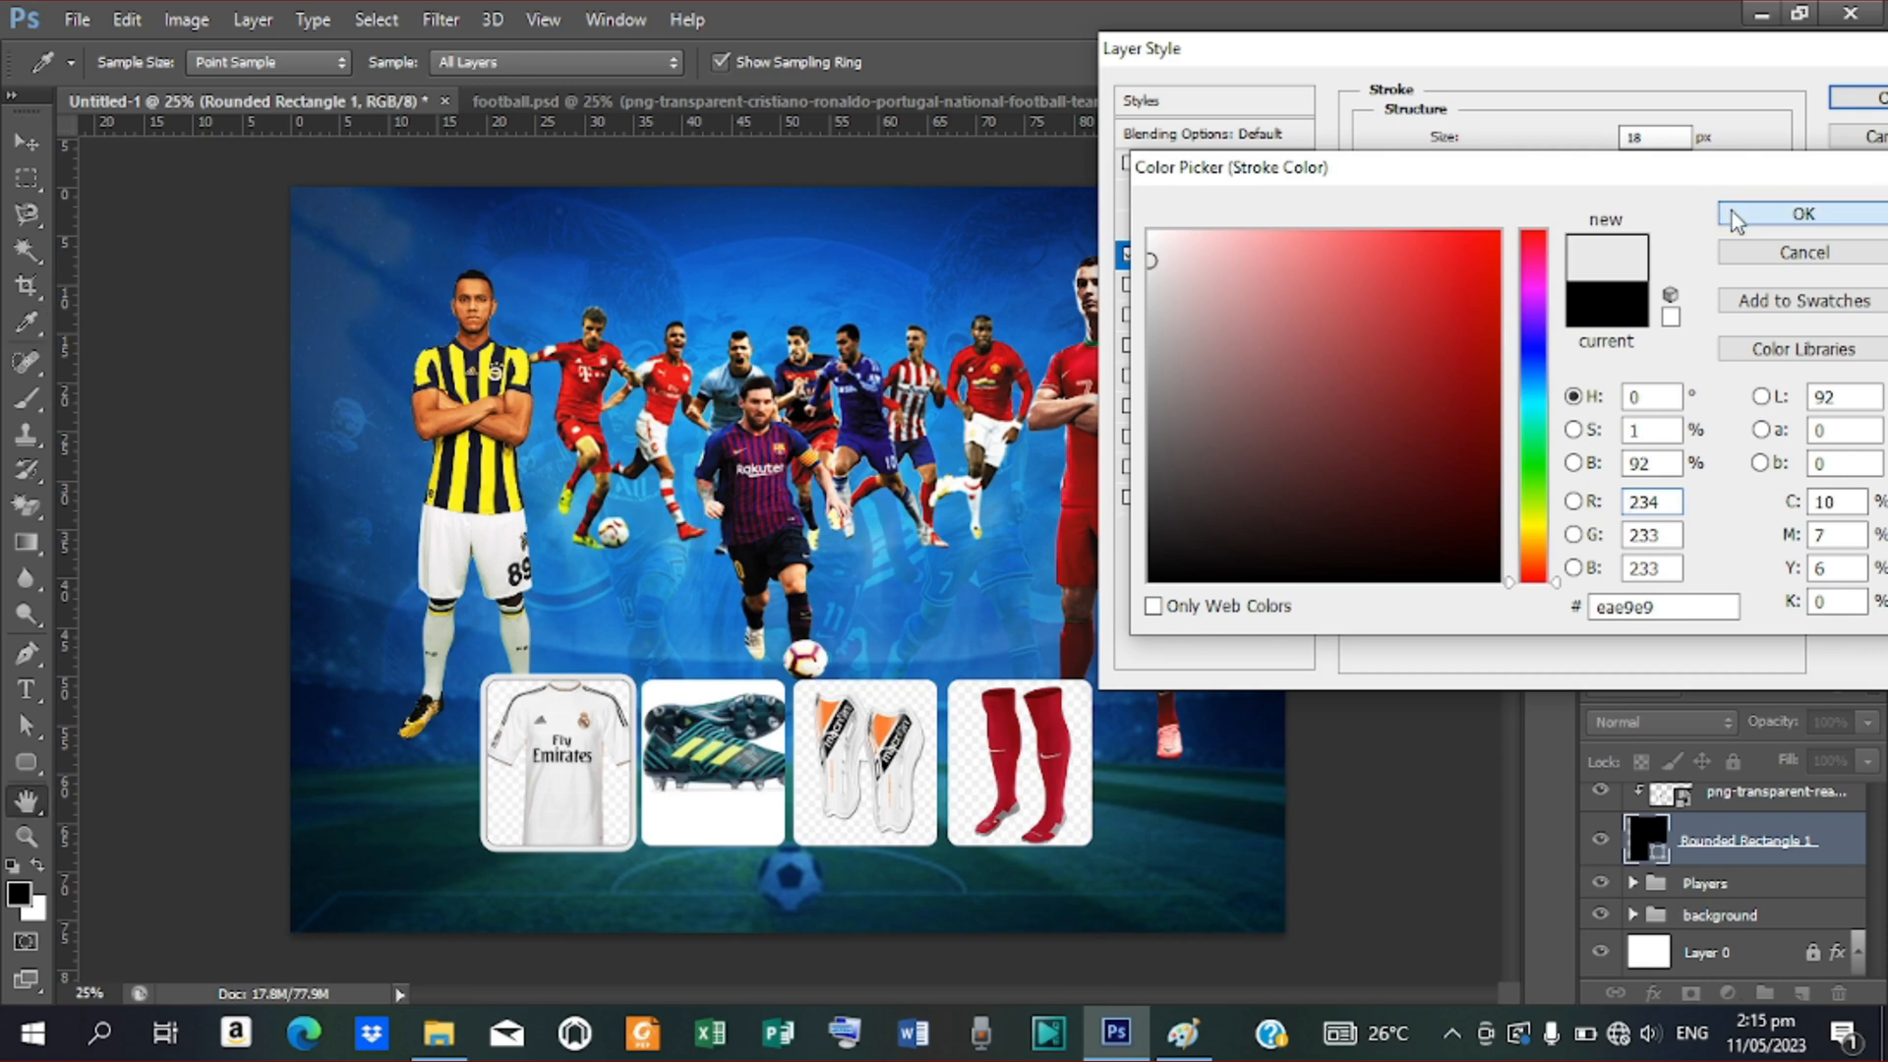
pyautogui.write('1')
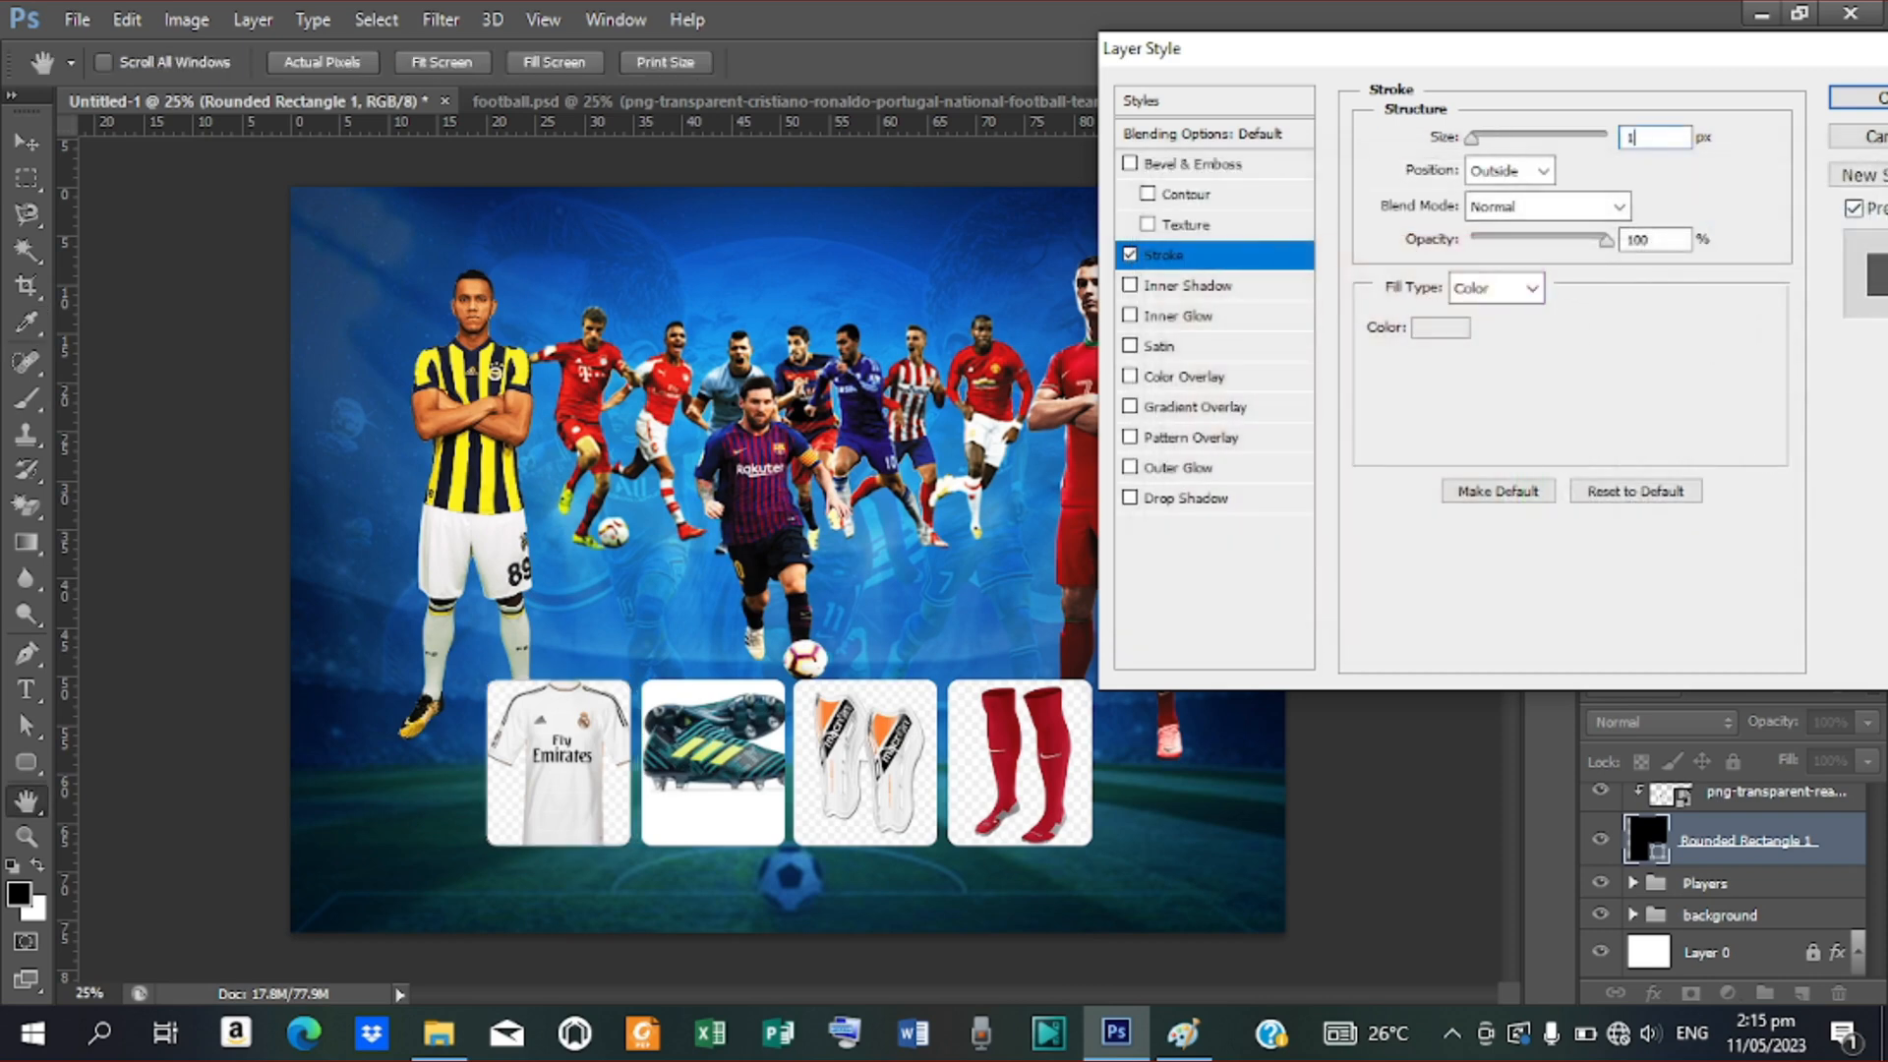
pyautogui.write('0')
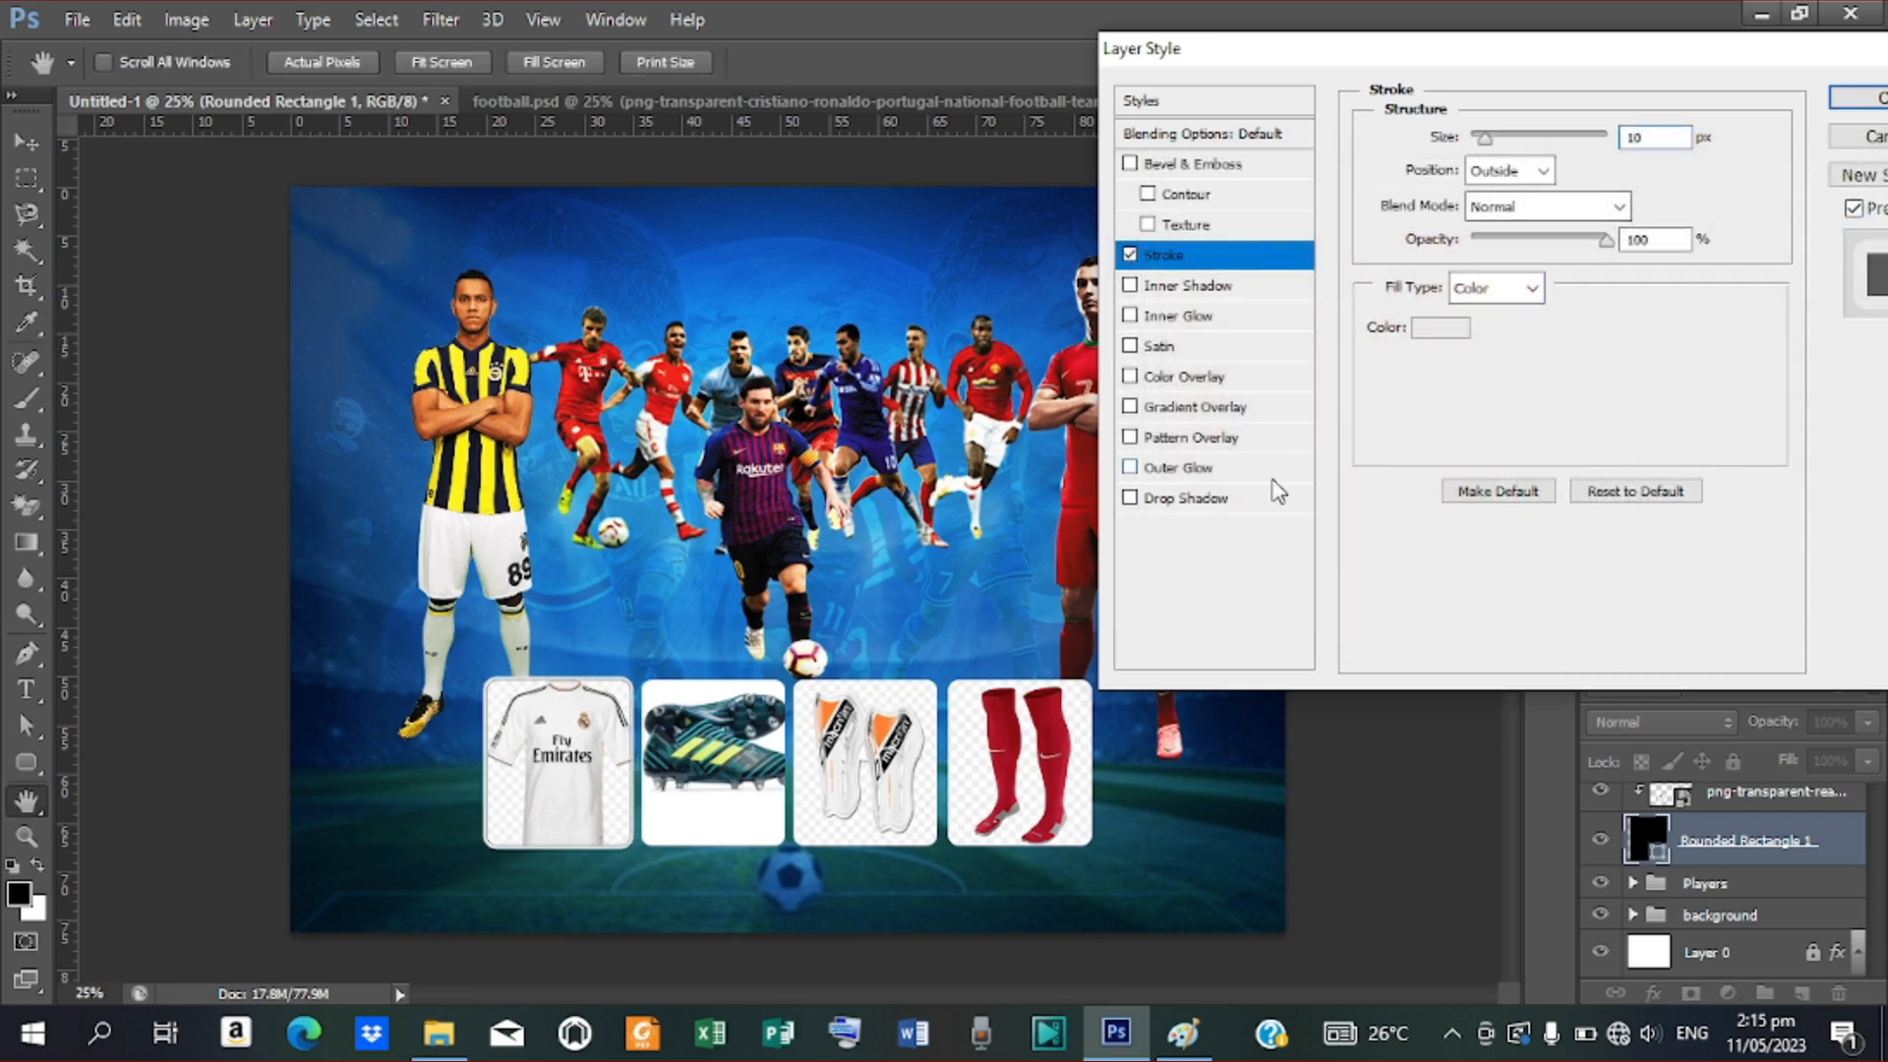
# Add a drop shadow with size 59, spread 10 and a Gaussian contour, and apply
pyautogui.click(1208, 500)
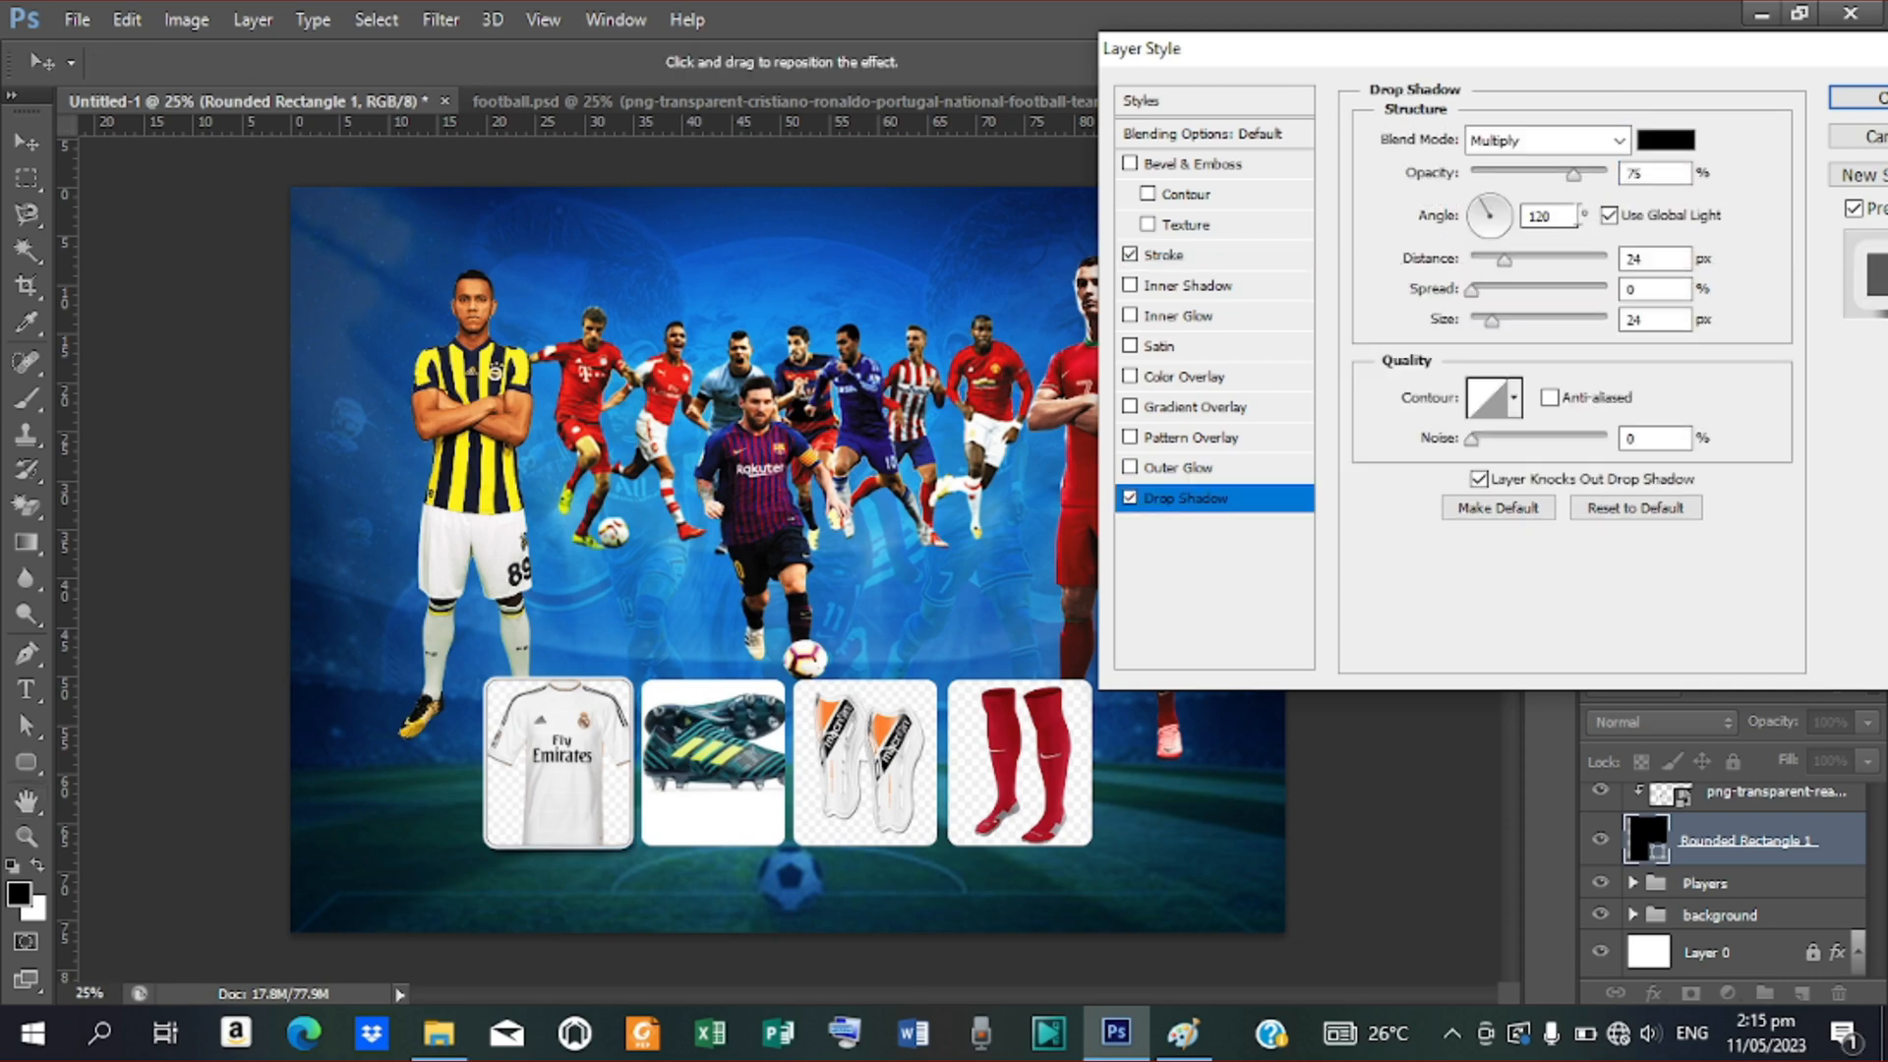
pyautogui.moveTo(1497, 324)
pyautogui.mouseDown()
pyautogui.moveTo(1514, 342)
pyautogui.moveTo(1477, 293)
pyautogui.moveTo(1493, 311)
pyautogui.mouseUp()
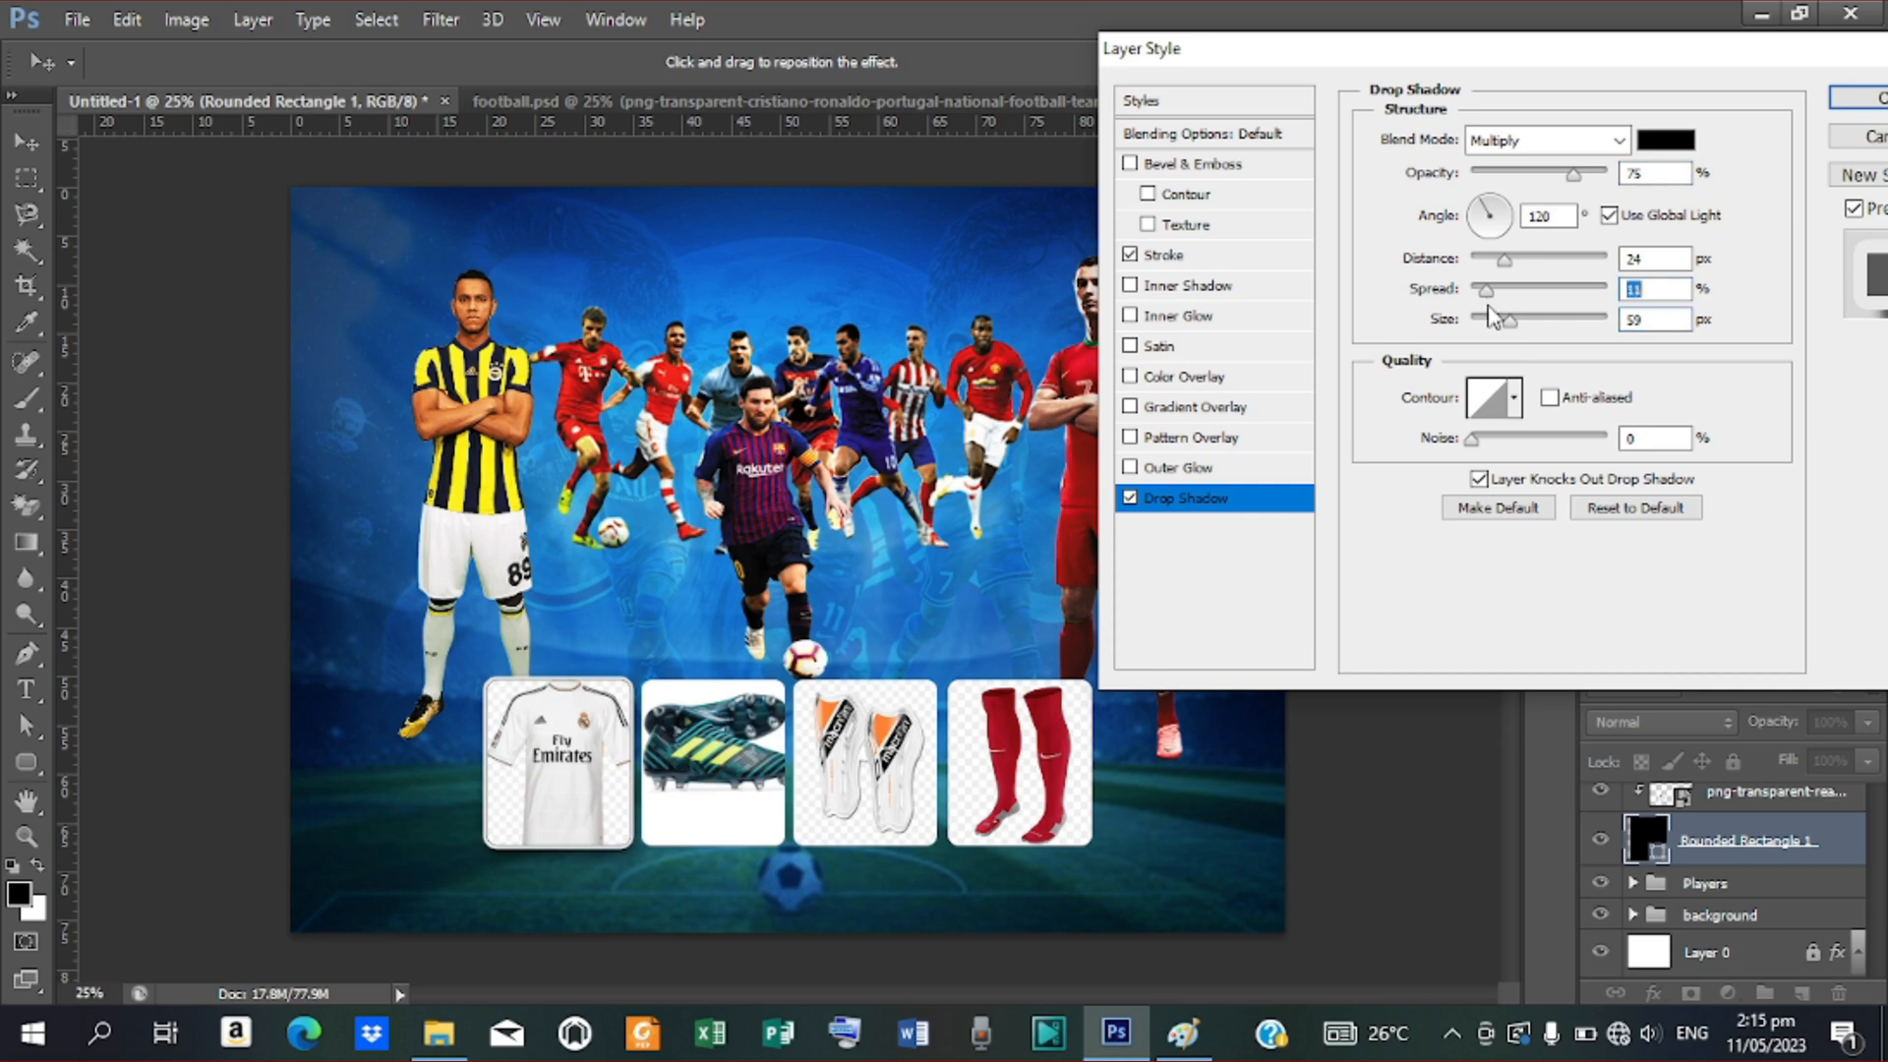
pyautogui.write('1')
pyautogui.click(1514, 398)
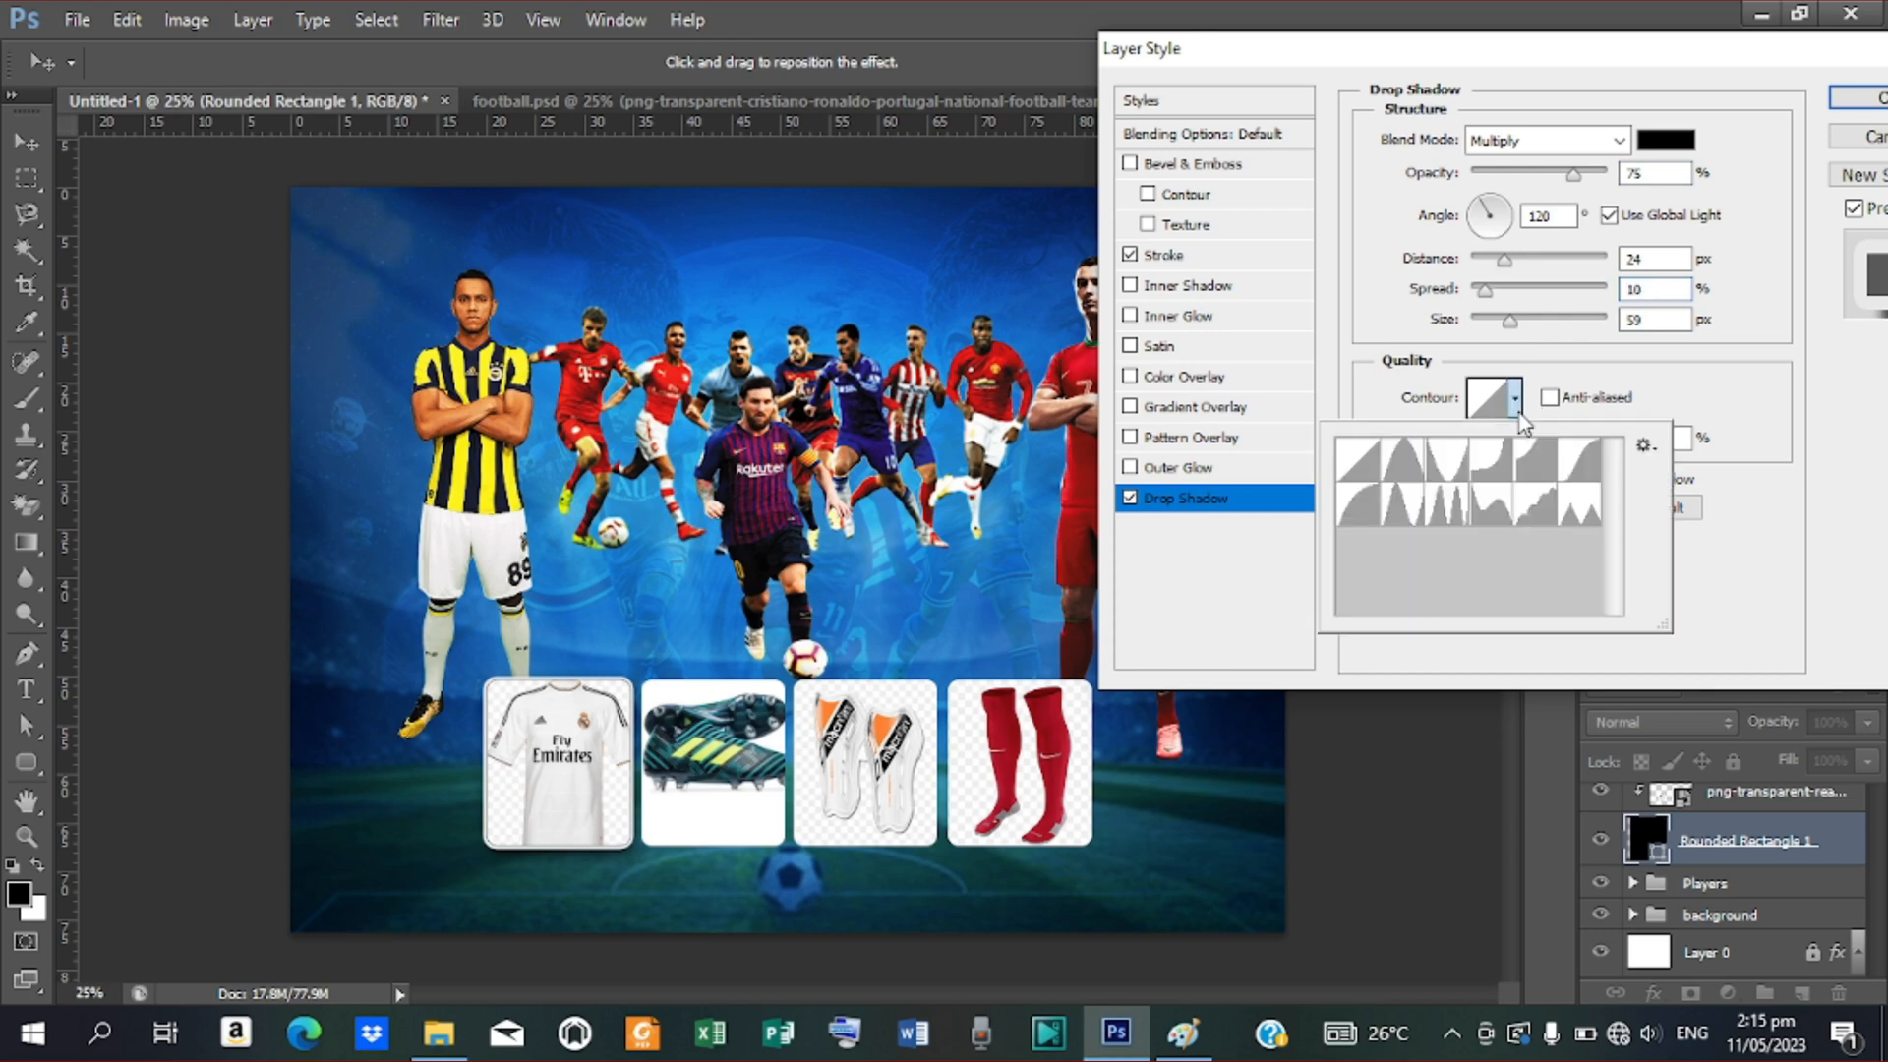
pyautogui.click(1576, 476)
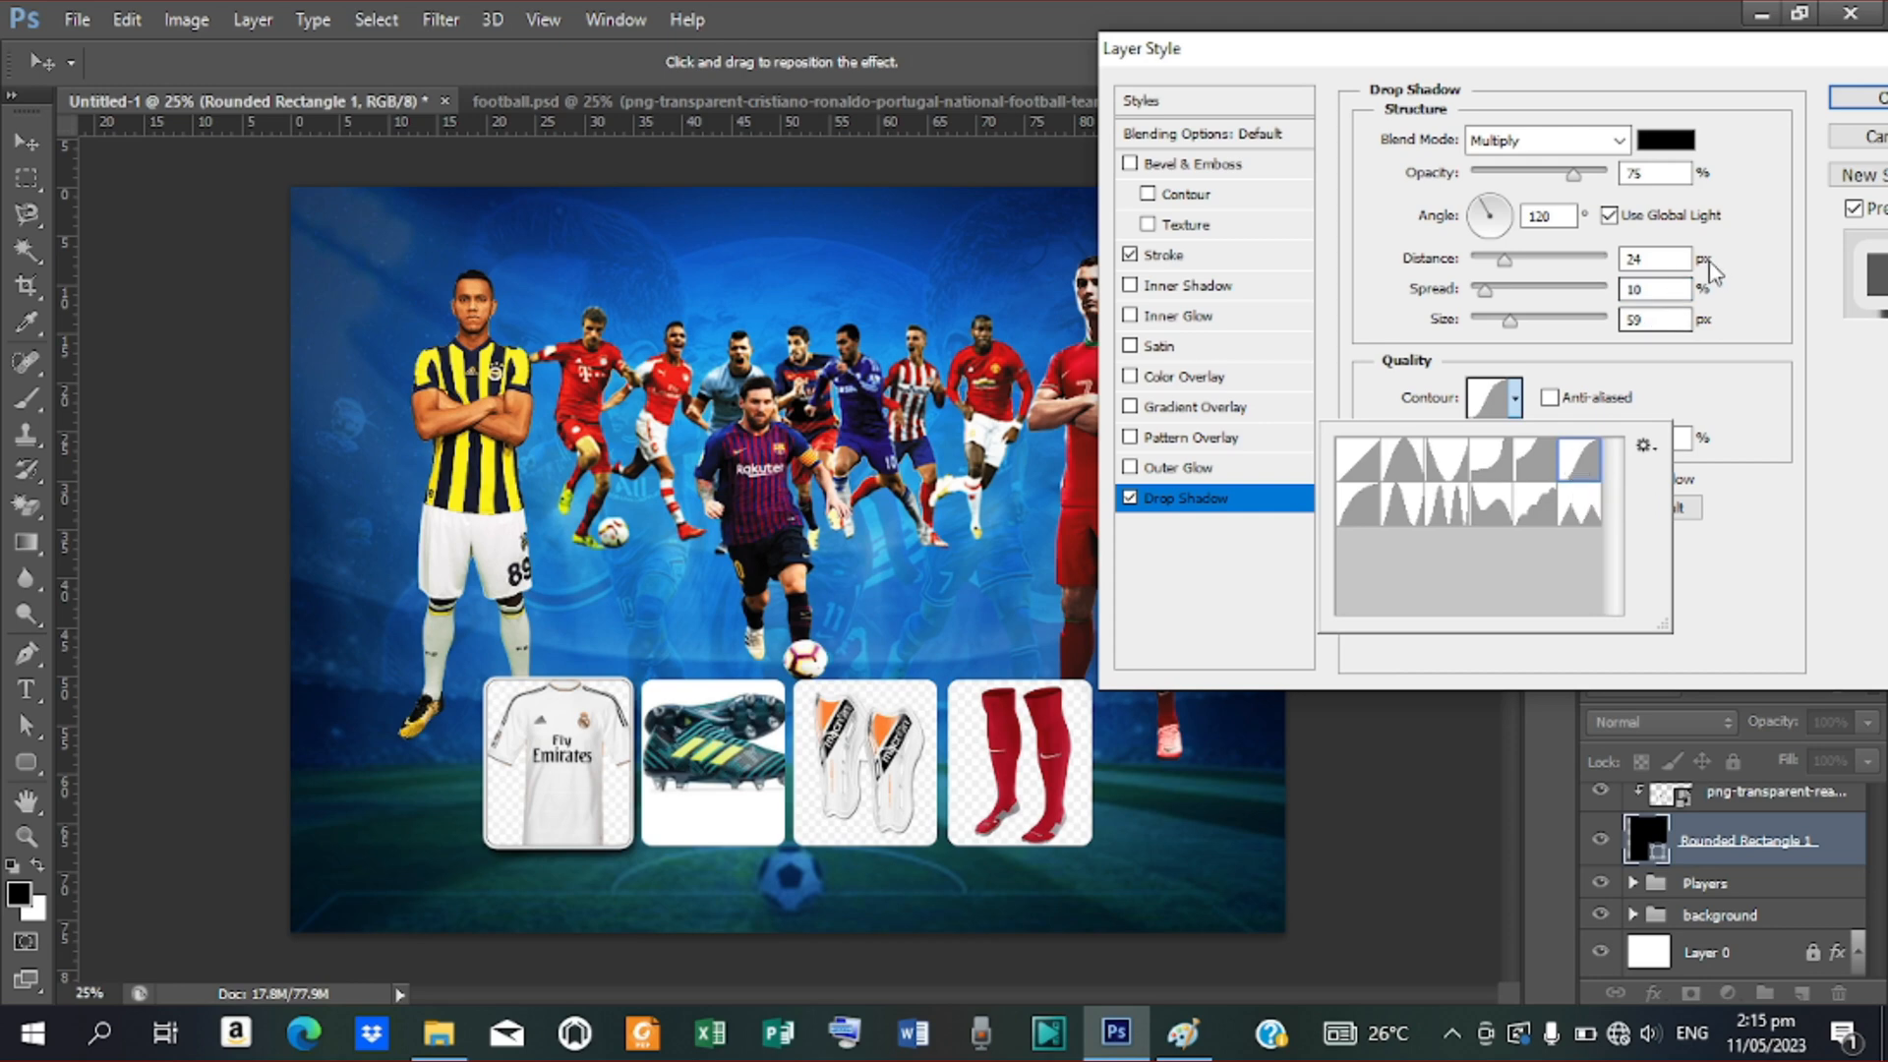
pyautogui.click(1859, 100)
pyautogui.click(1859, 101)
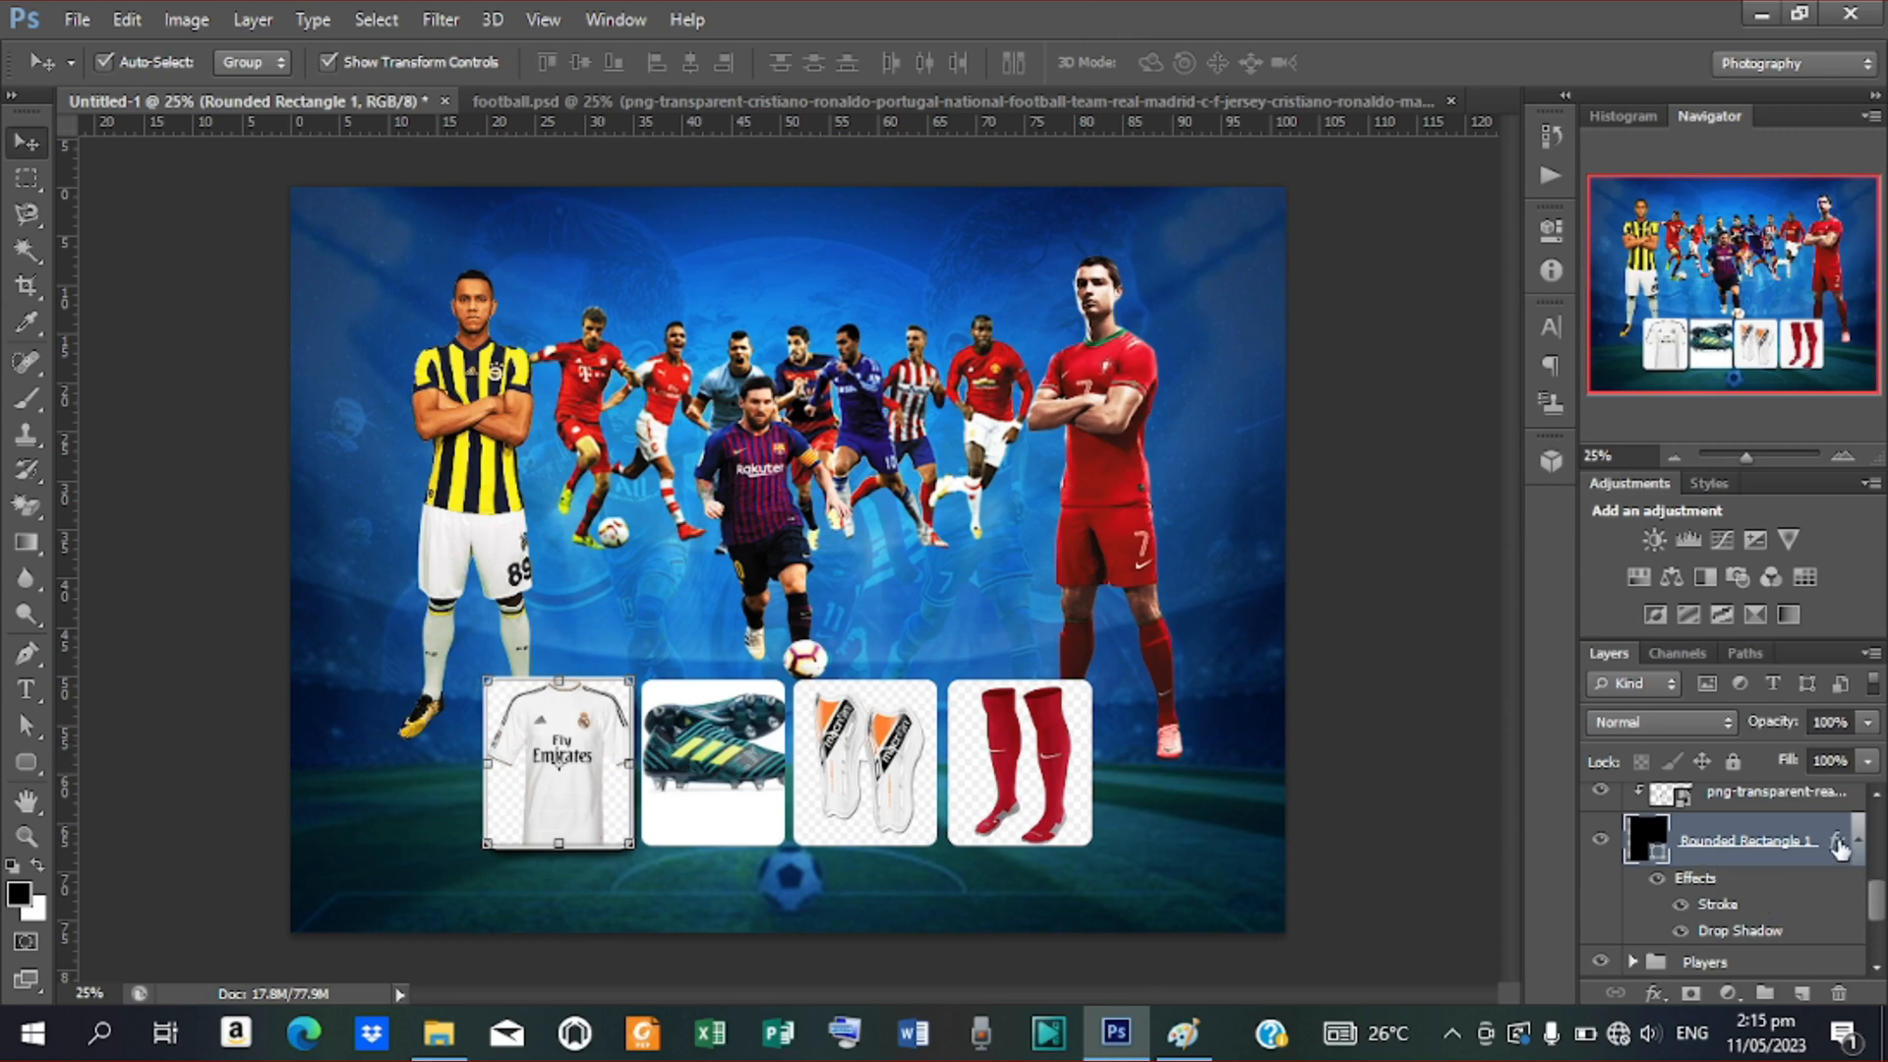
# Copy the jersey box's stroke and drop shadow effects onto the other product boxes
pyautogui.scroll(3, 1839, 848)
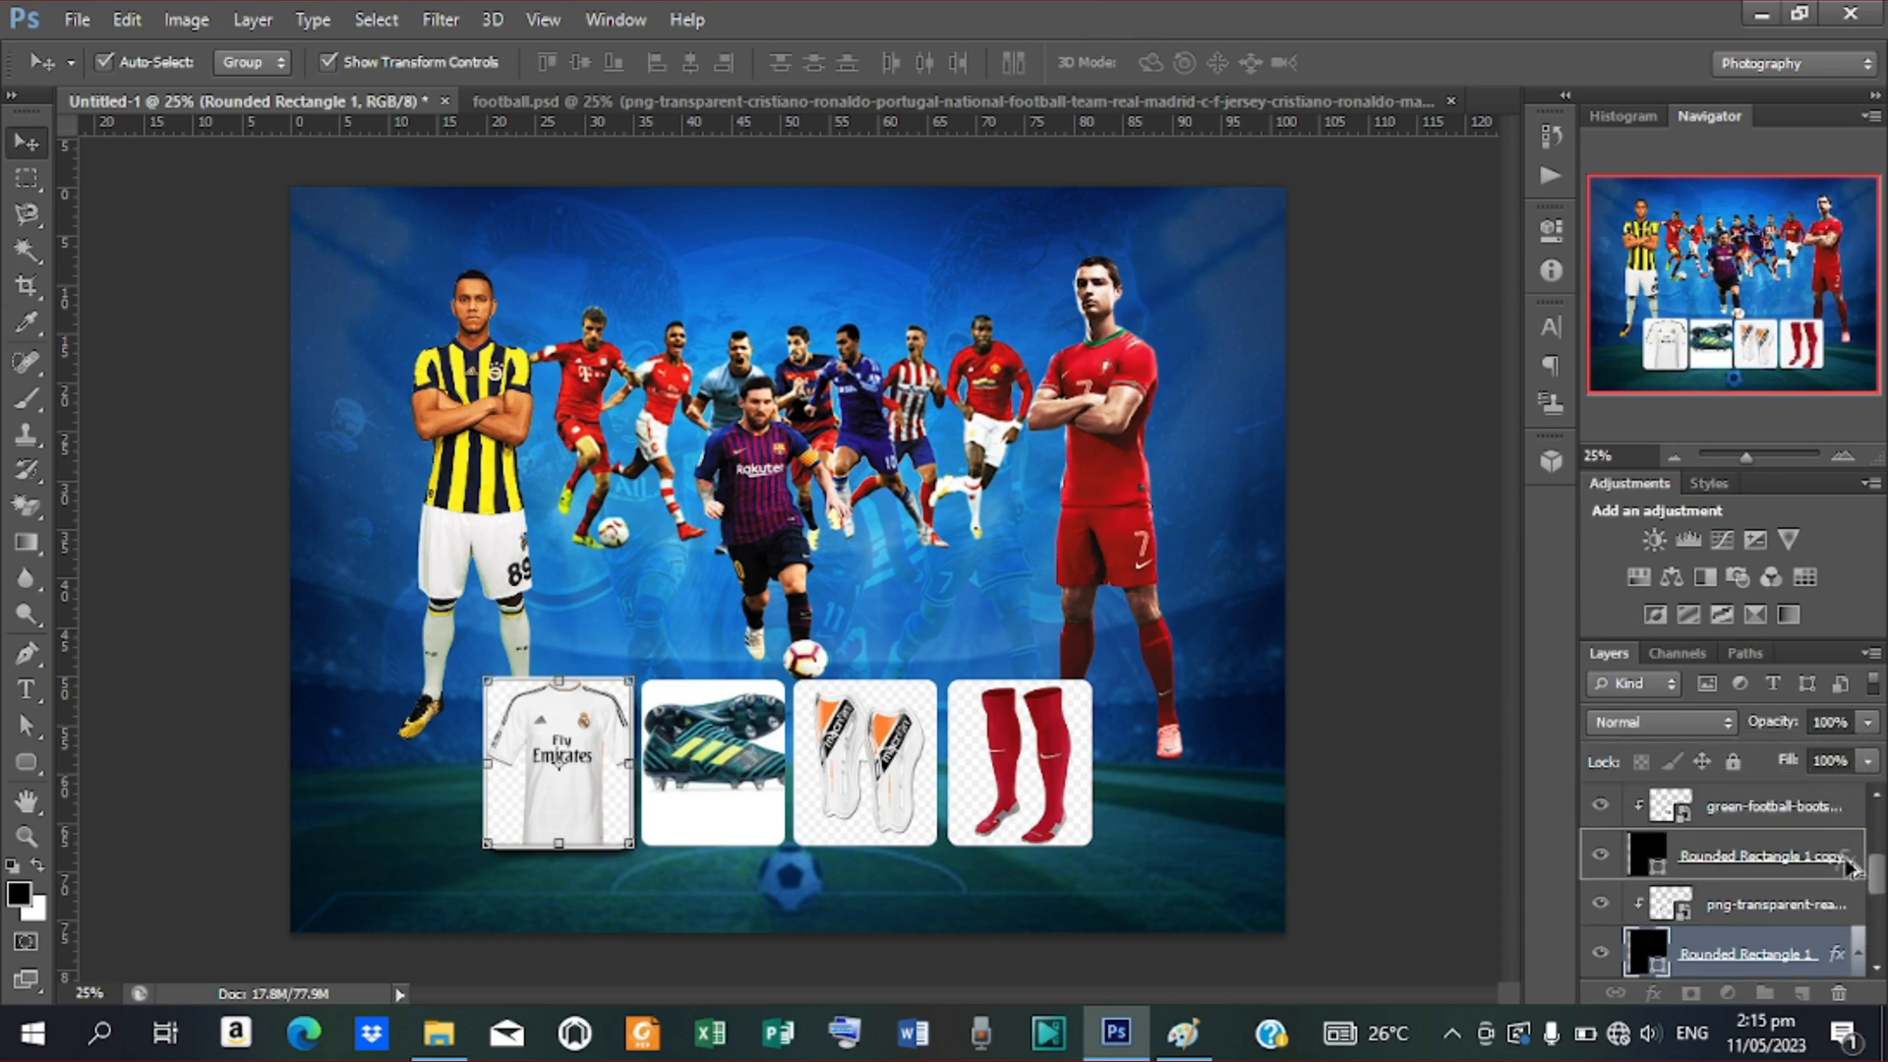
pyautogui.moveTo(1849, 866); pyautogui.dragTo(1847, 866)
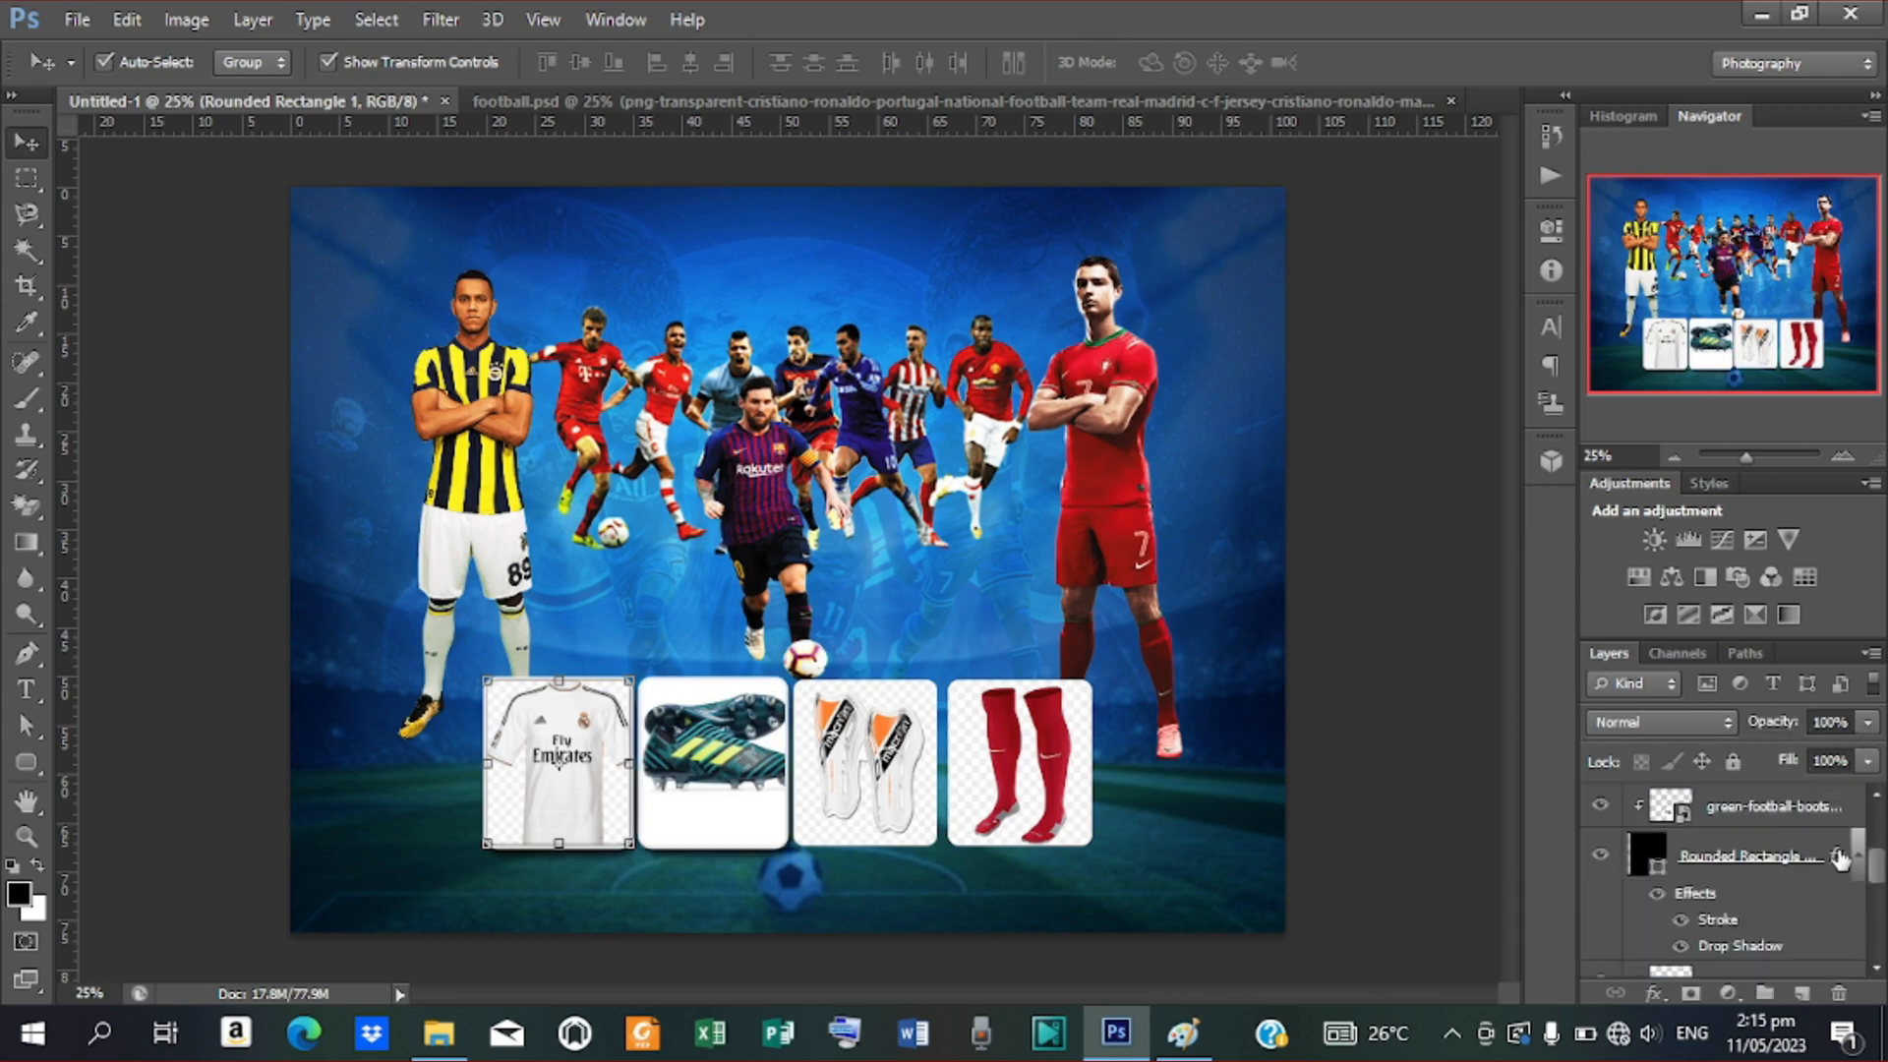
pyautogui.scroll(2, 1839, 858)
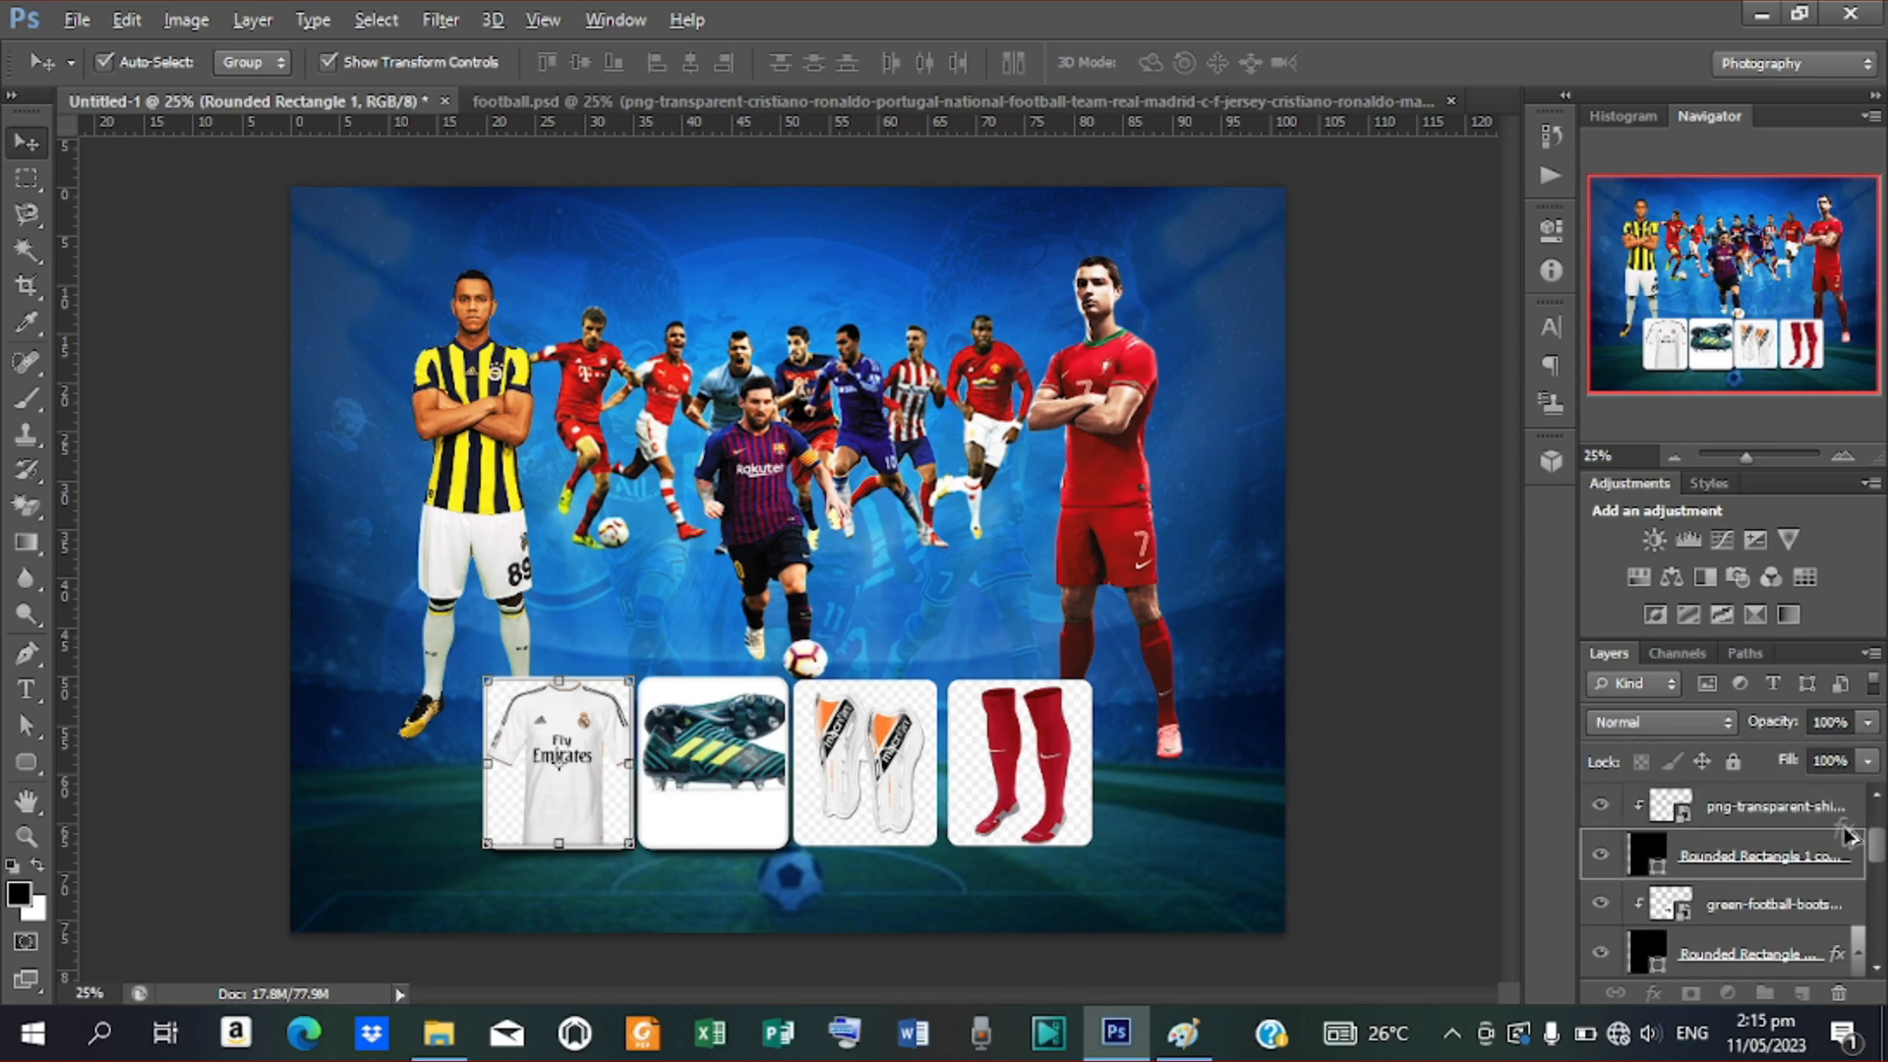
pyautogui.moveTo(1849, 859)
pyautogui.mouseDown()
pyautogui.moveTo(1841, 798)
pyautogui.moveTo(1847, 859)
pyautogui.mouseUp()
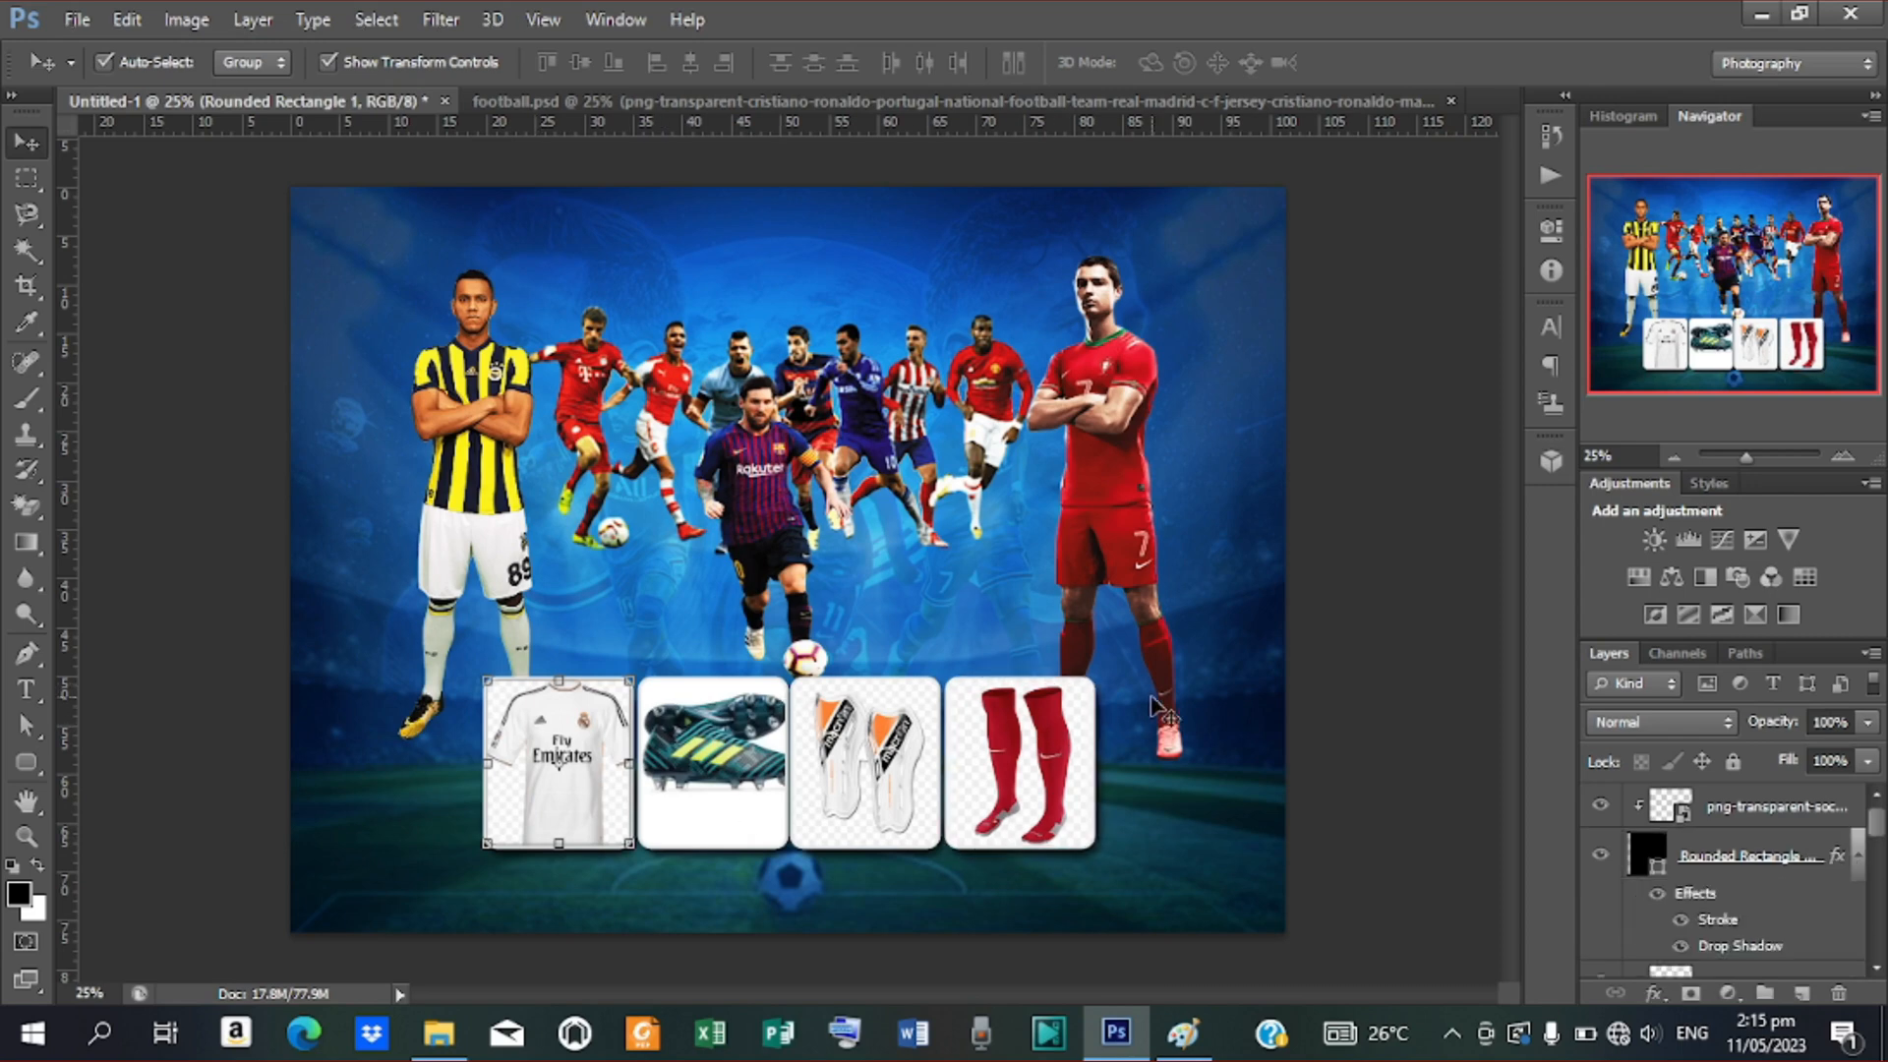
pyautogui.click(1391, 677)
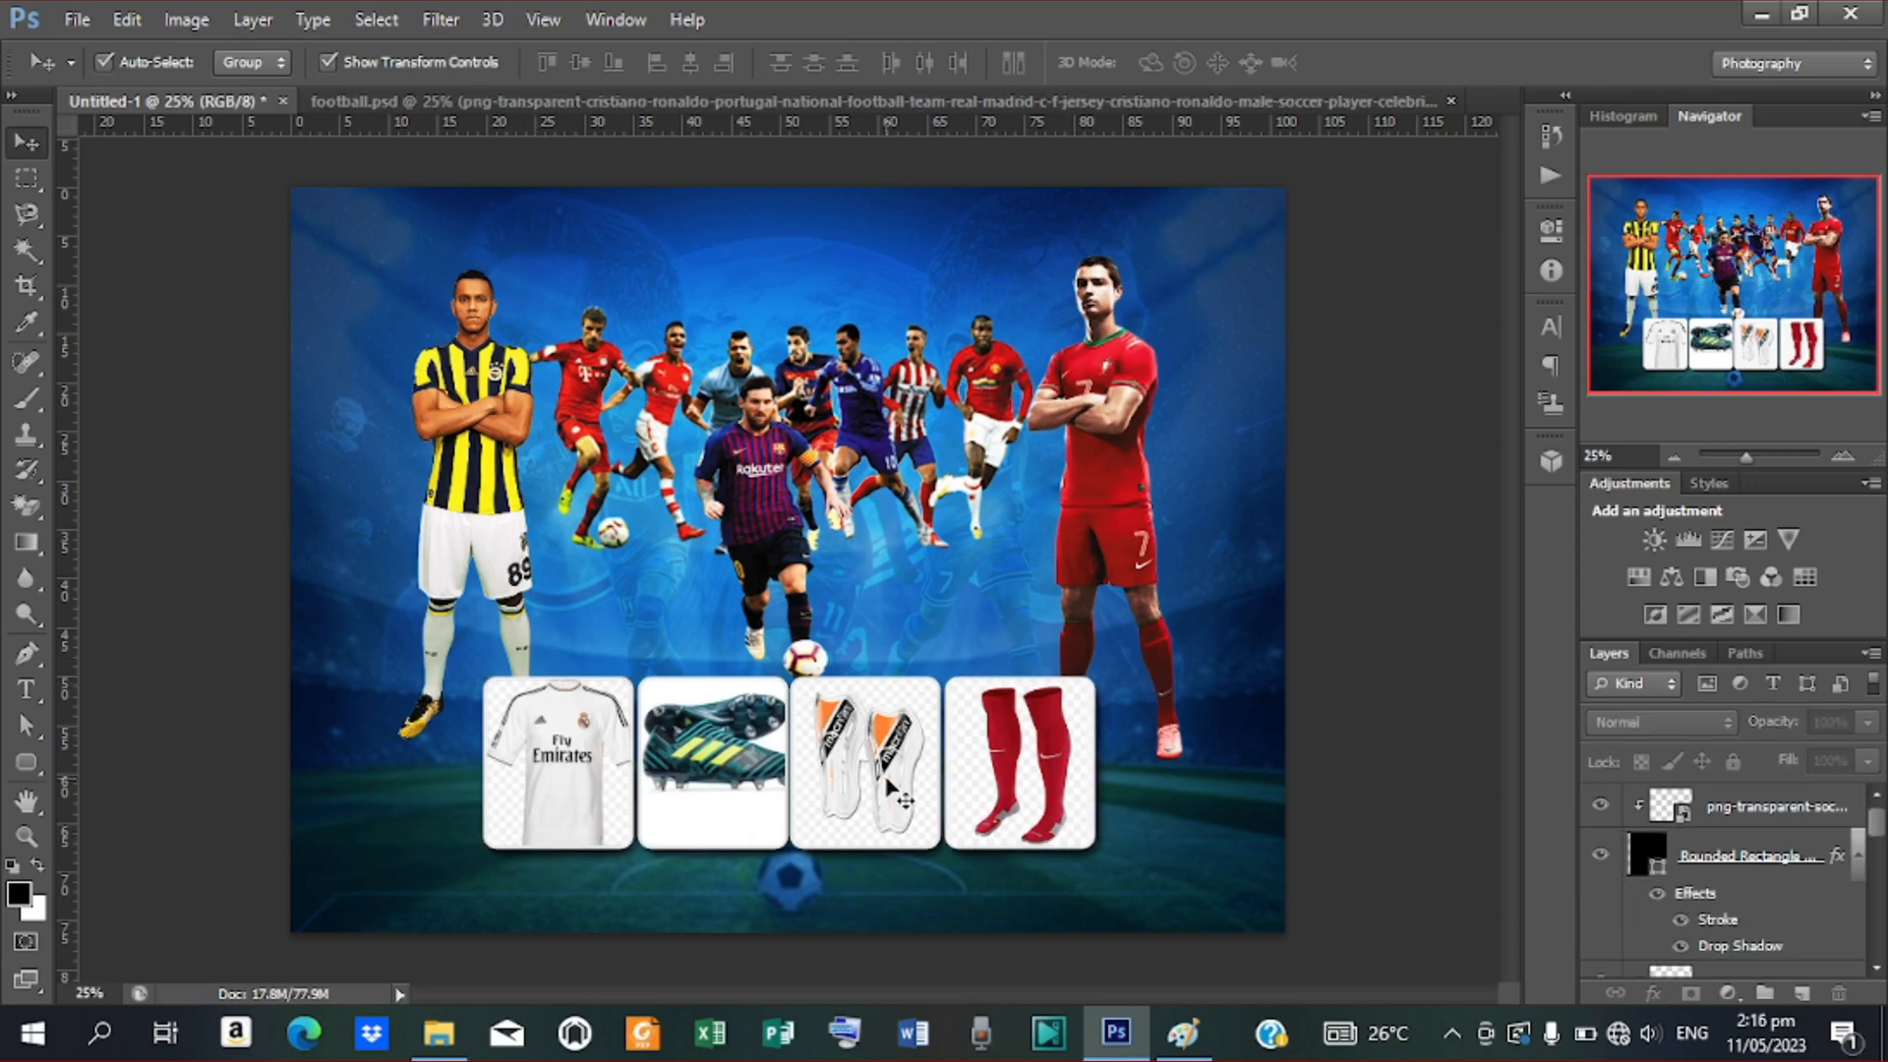
# Draw a white-filled rounded rectangle bar across the poster's bottom edge
pyautogui.click(23, 761)
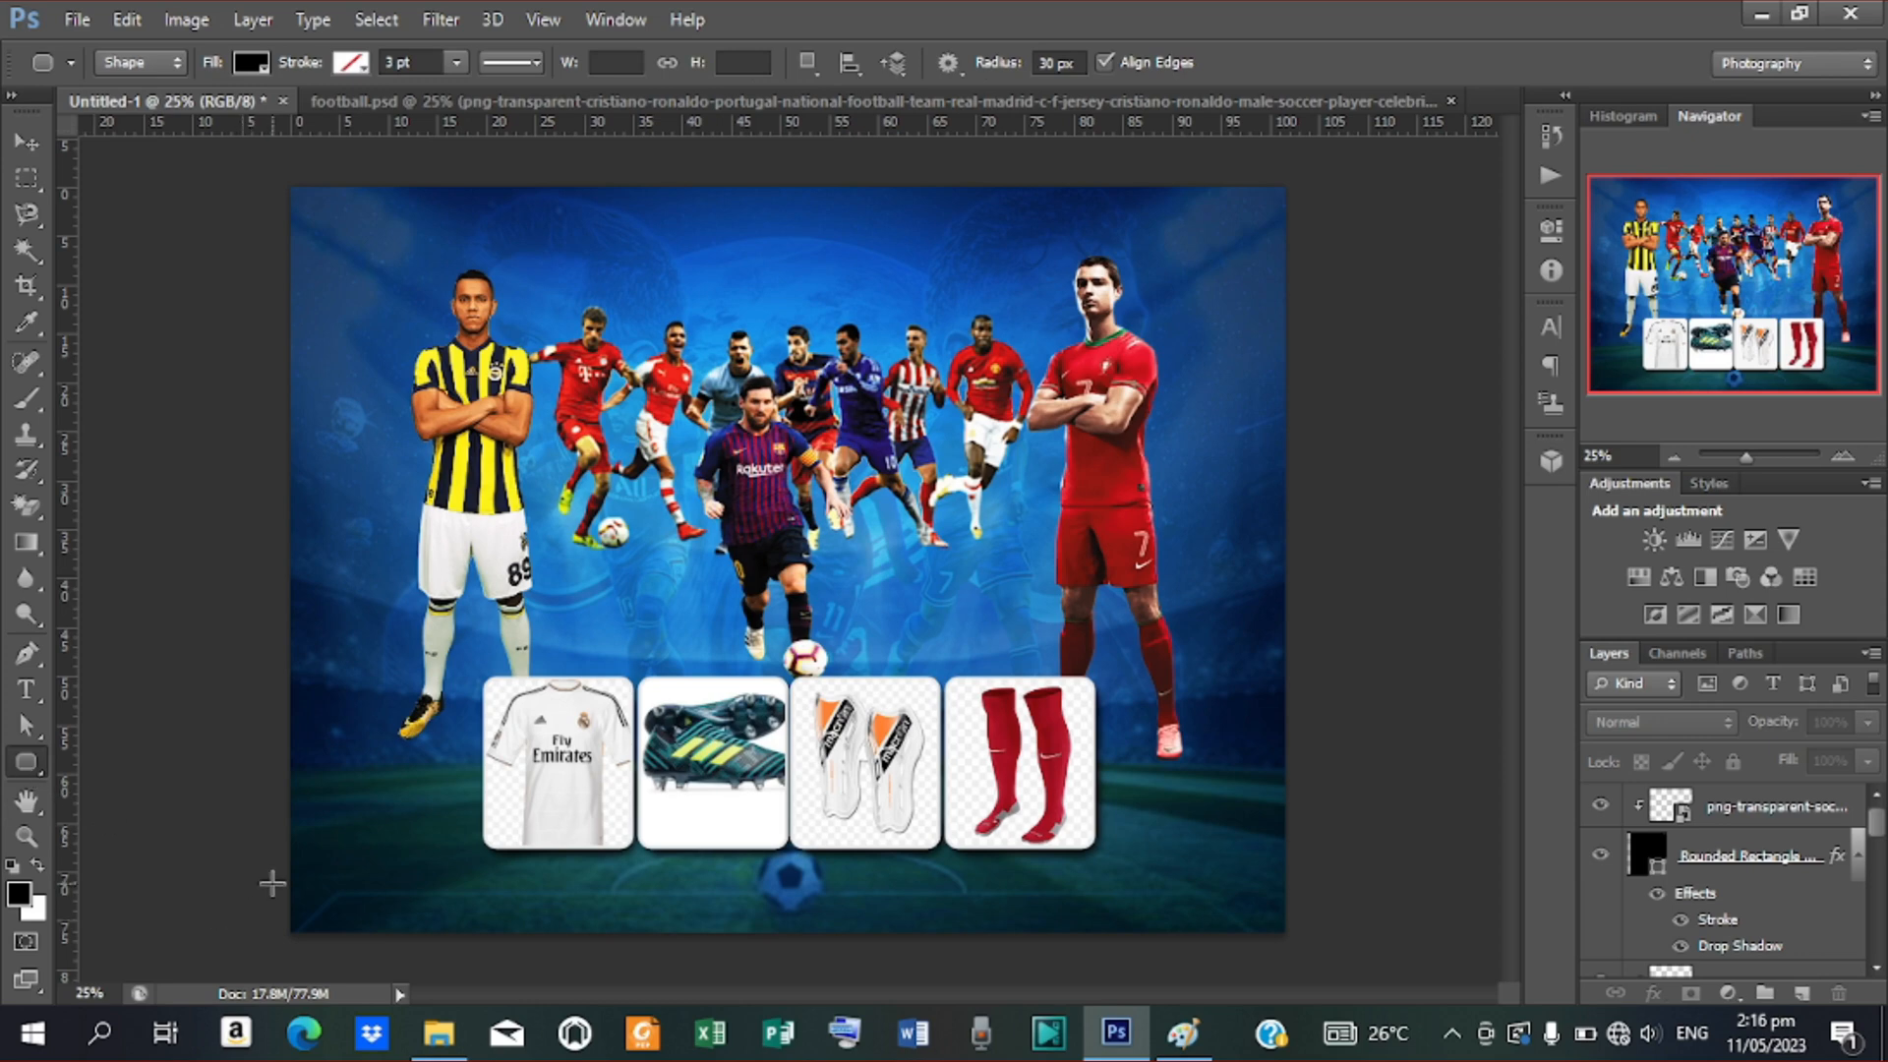
pyautogui.moveTo(272, 882); pyautogui.dragTo(1333, 980)
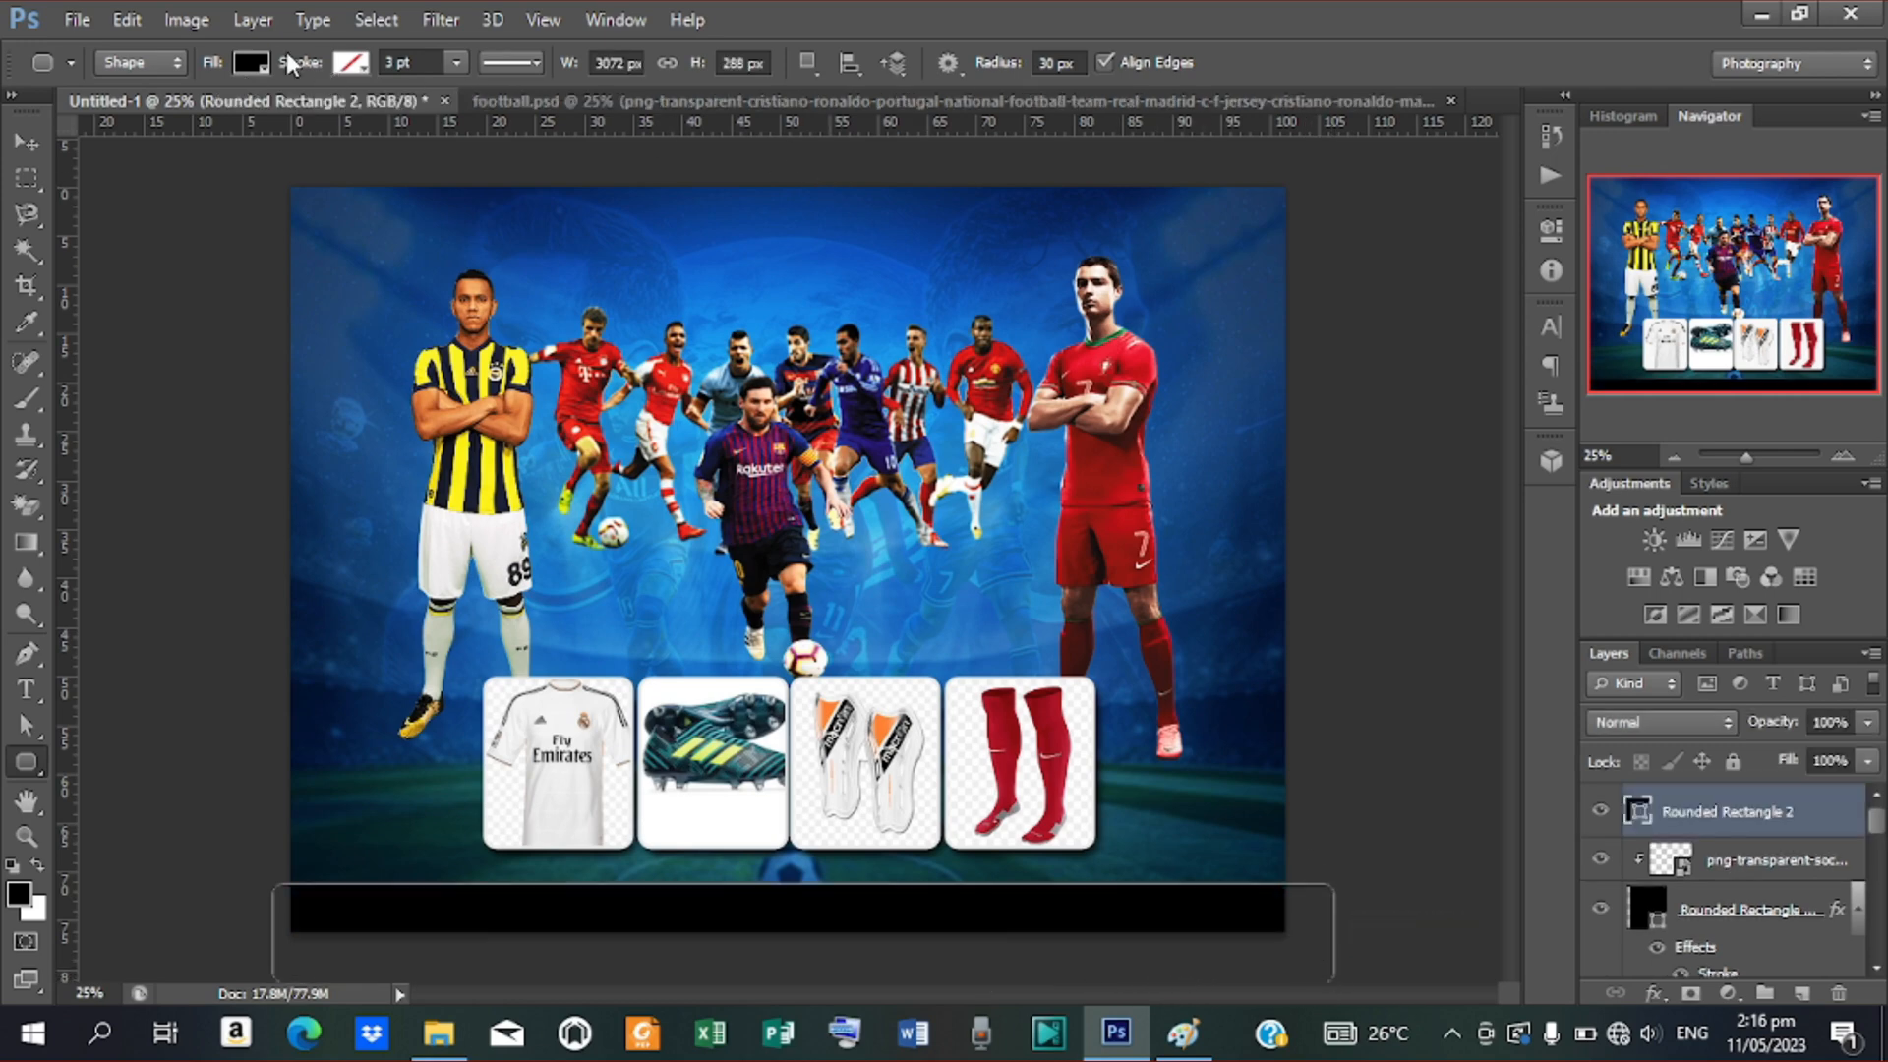
pyautogui.click(252, 63)
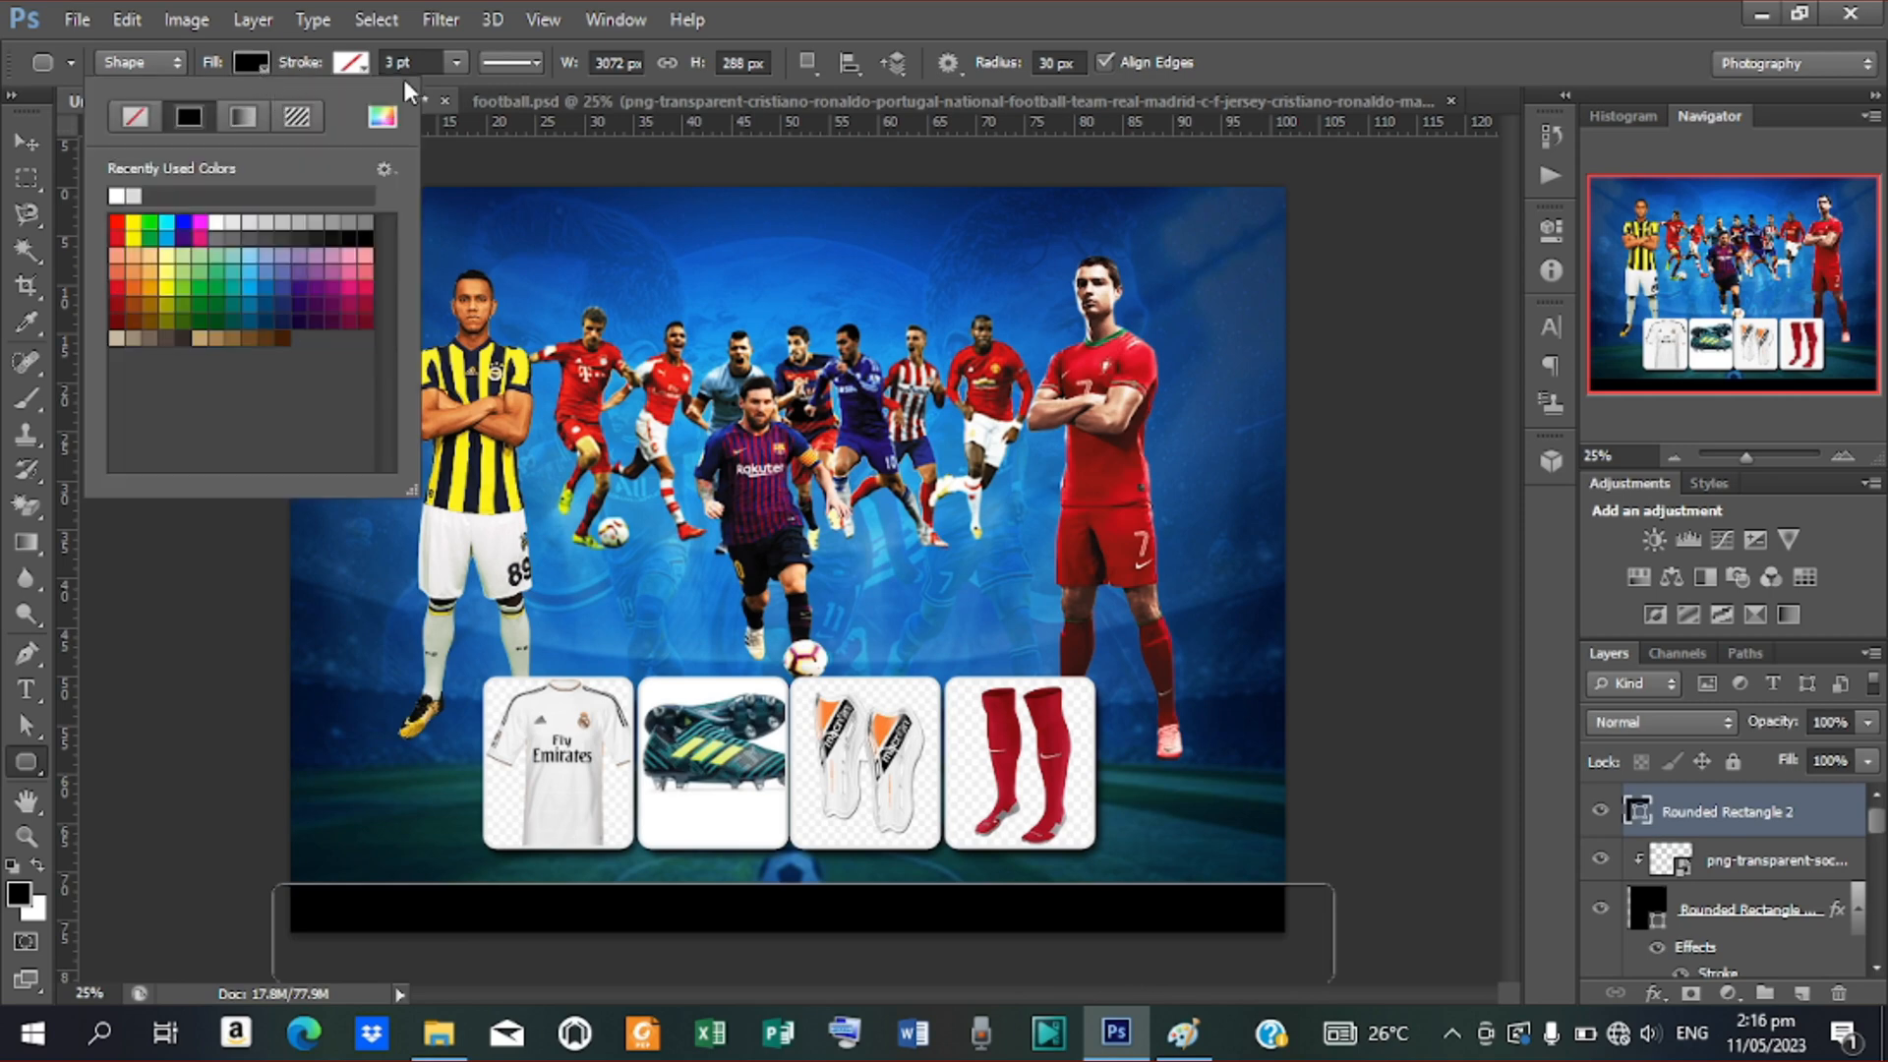
pyautogui.click(381, 120)
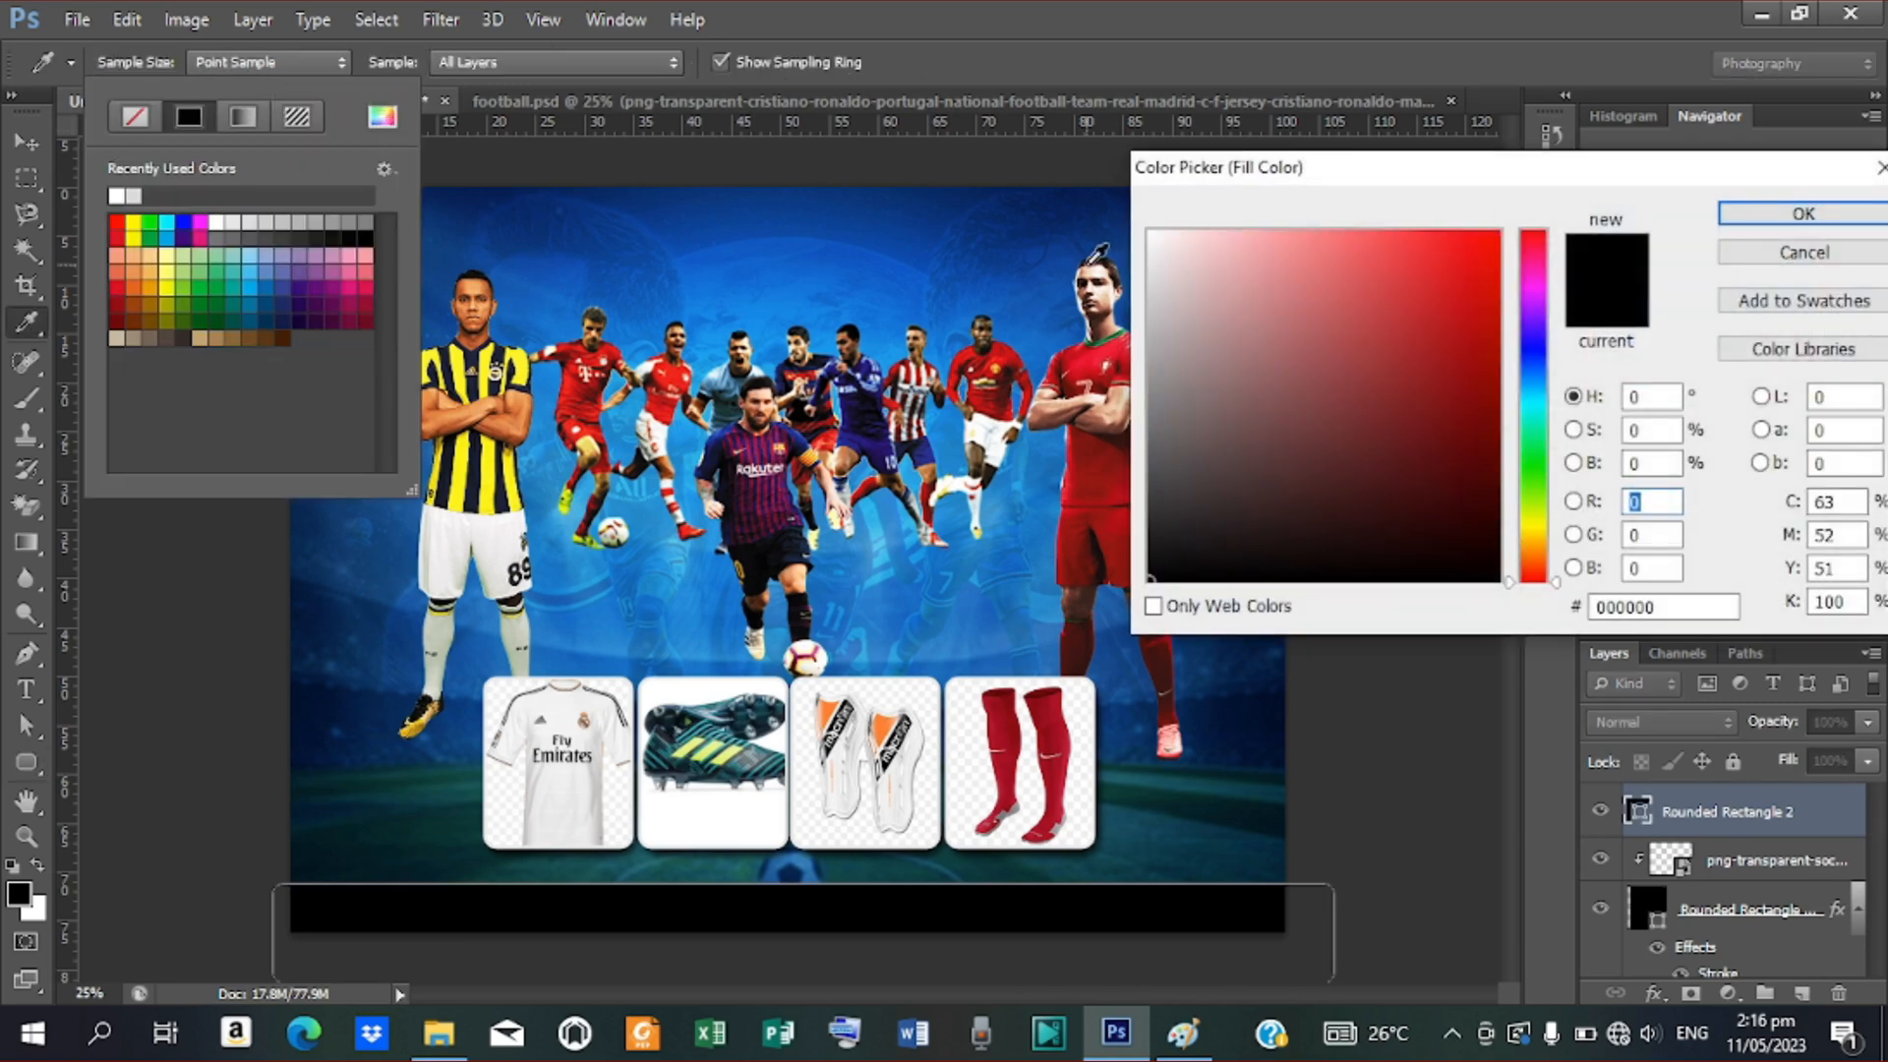
pyautogui.moveTo(1165, 272); pyautogui.dragTo(1107, 203)
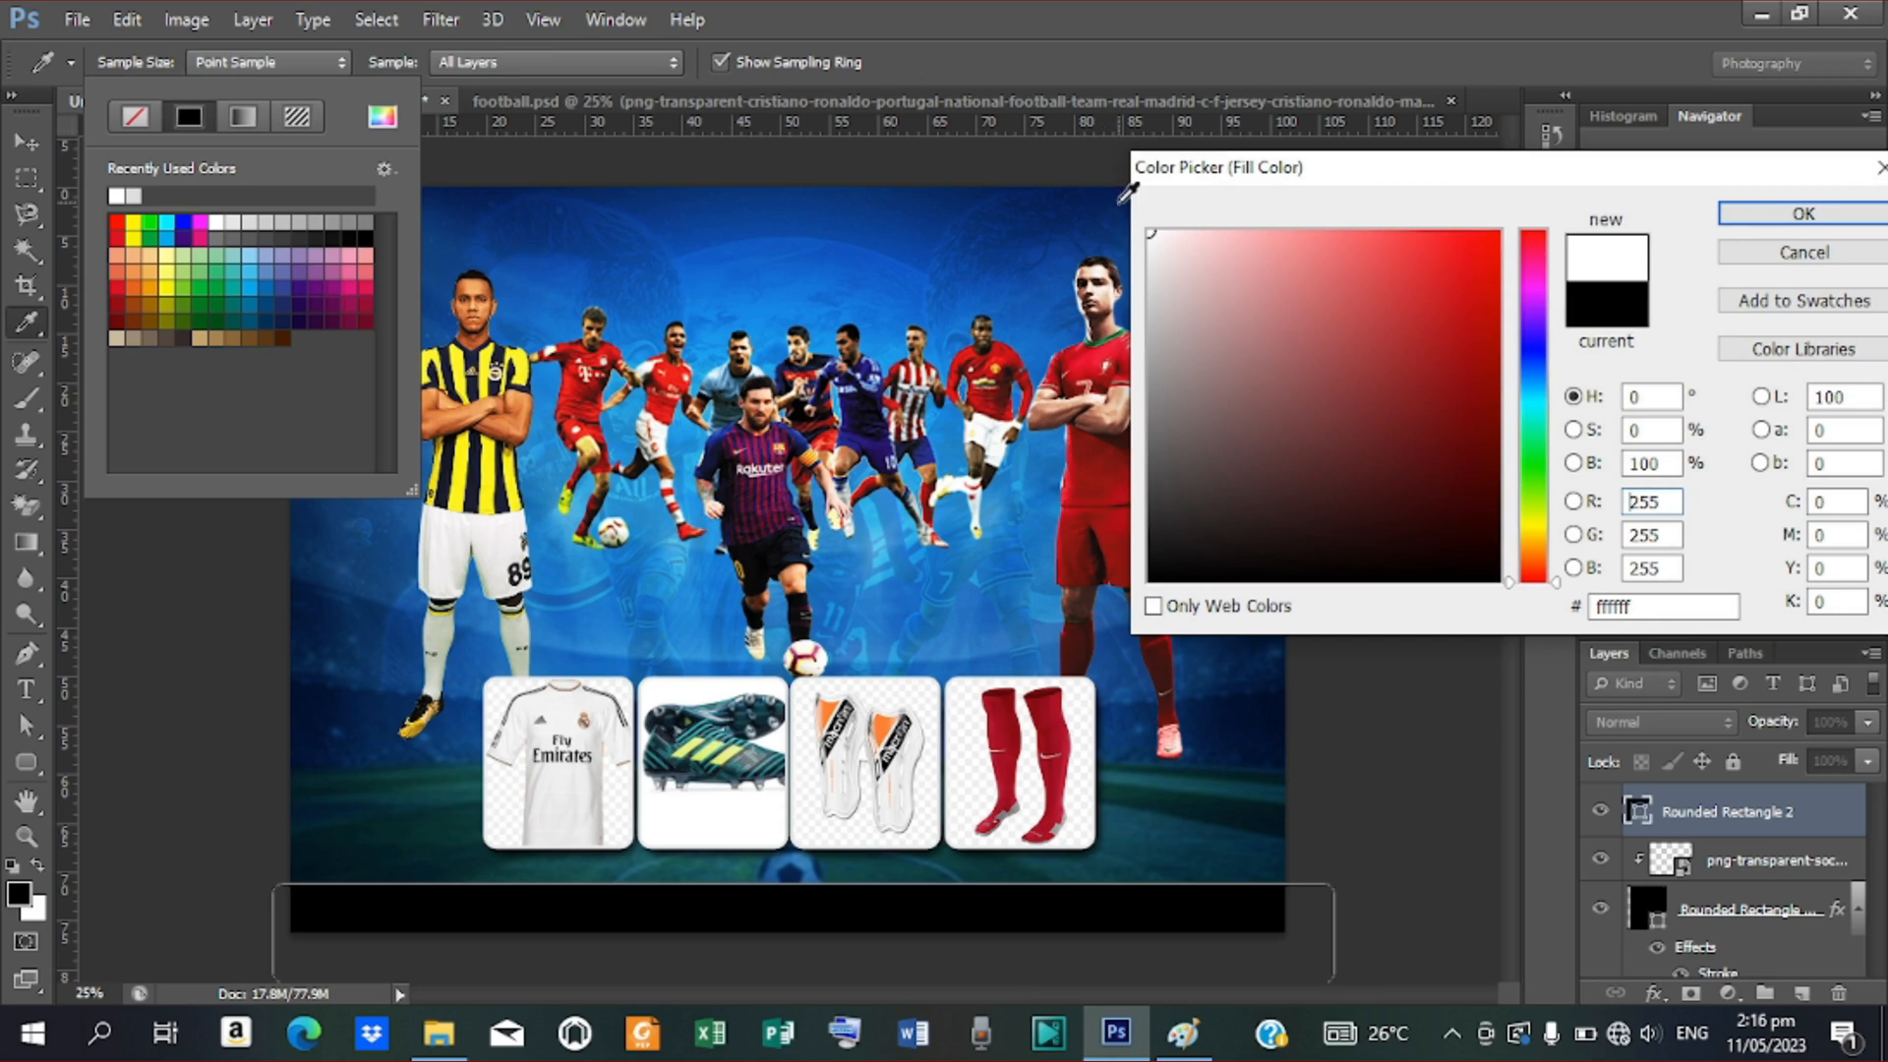
pyautogui.click(1802, 216)
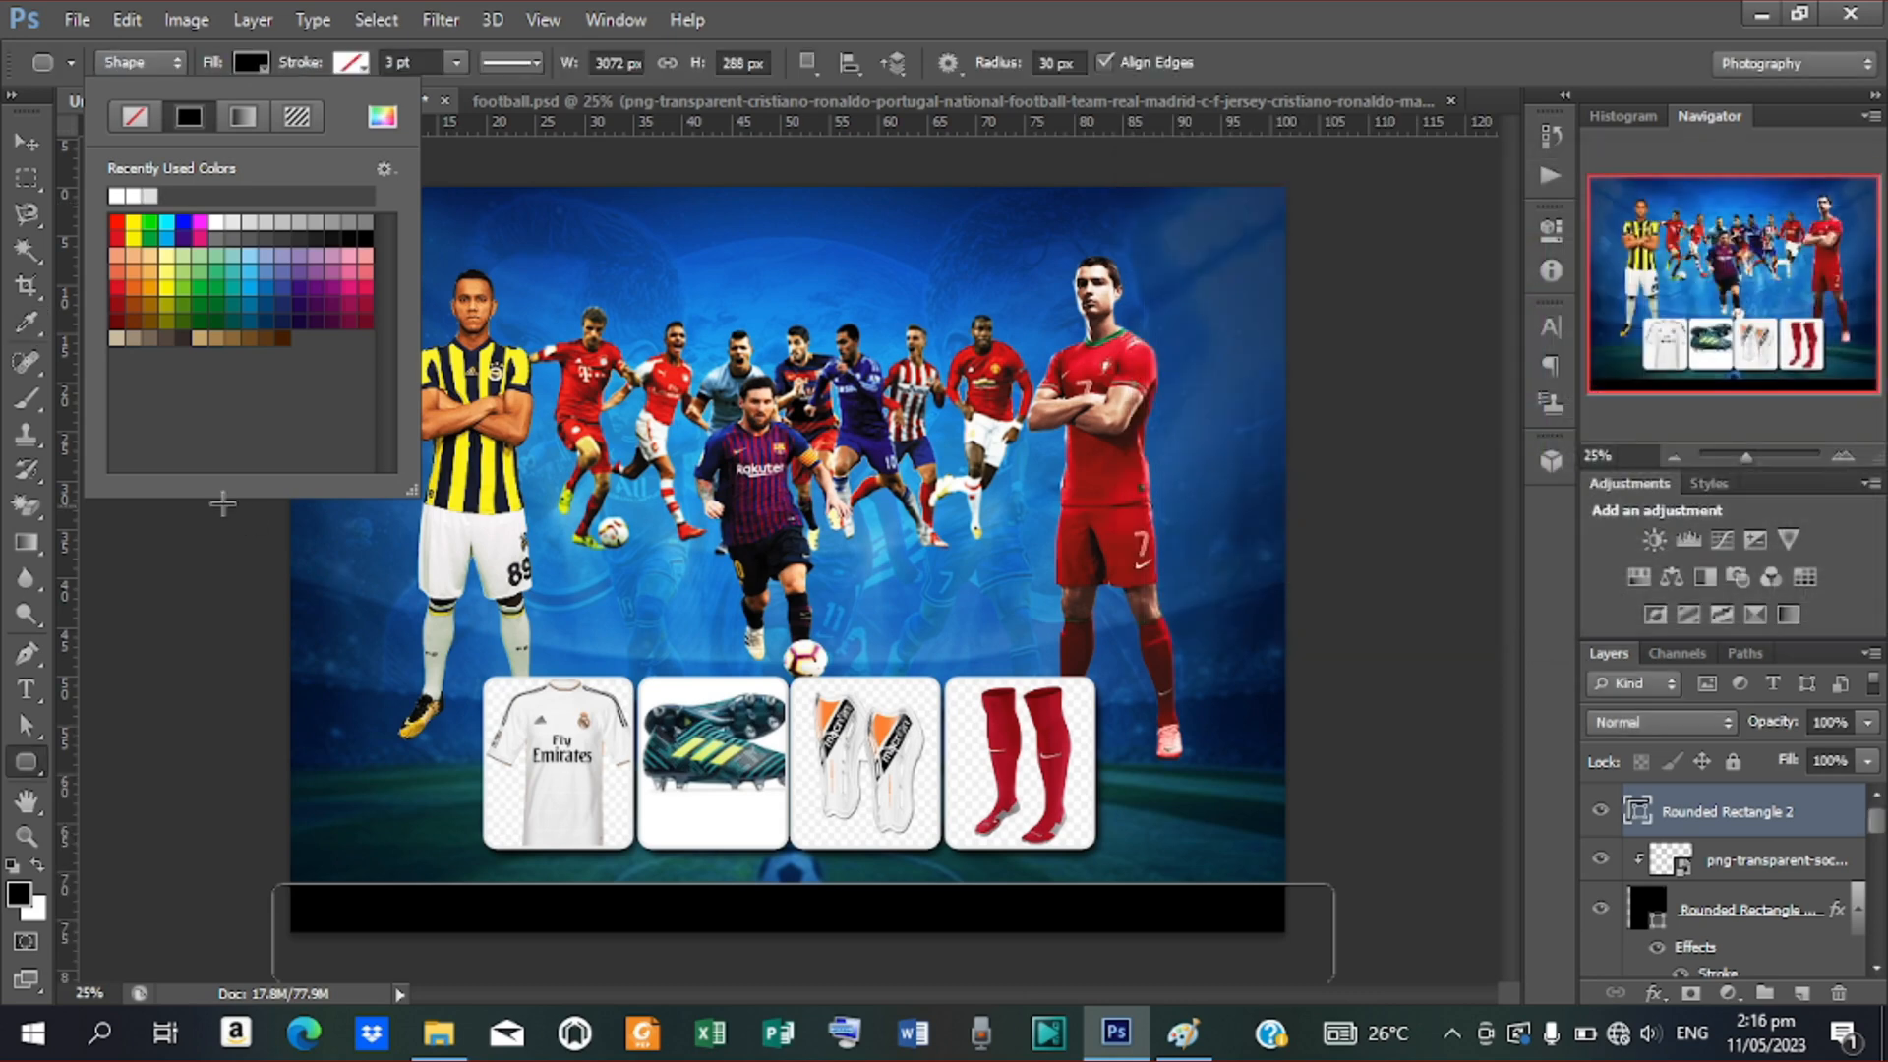
pyautogui.click(26, 143)
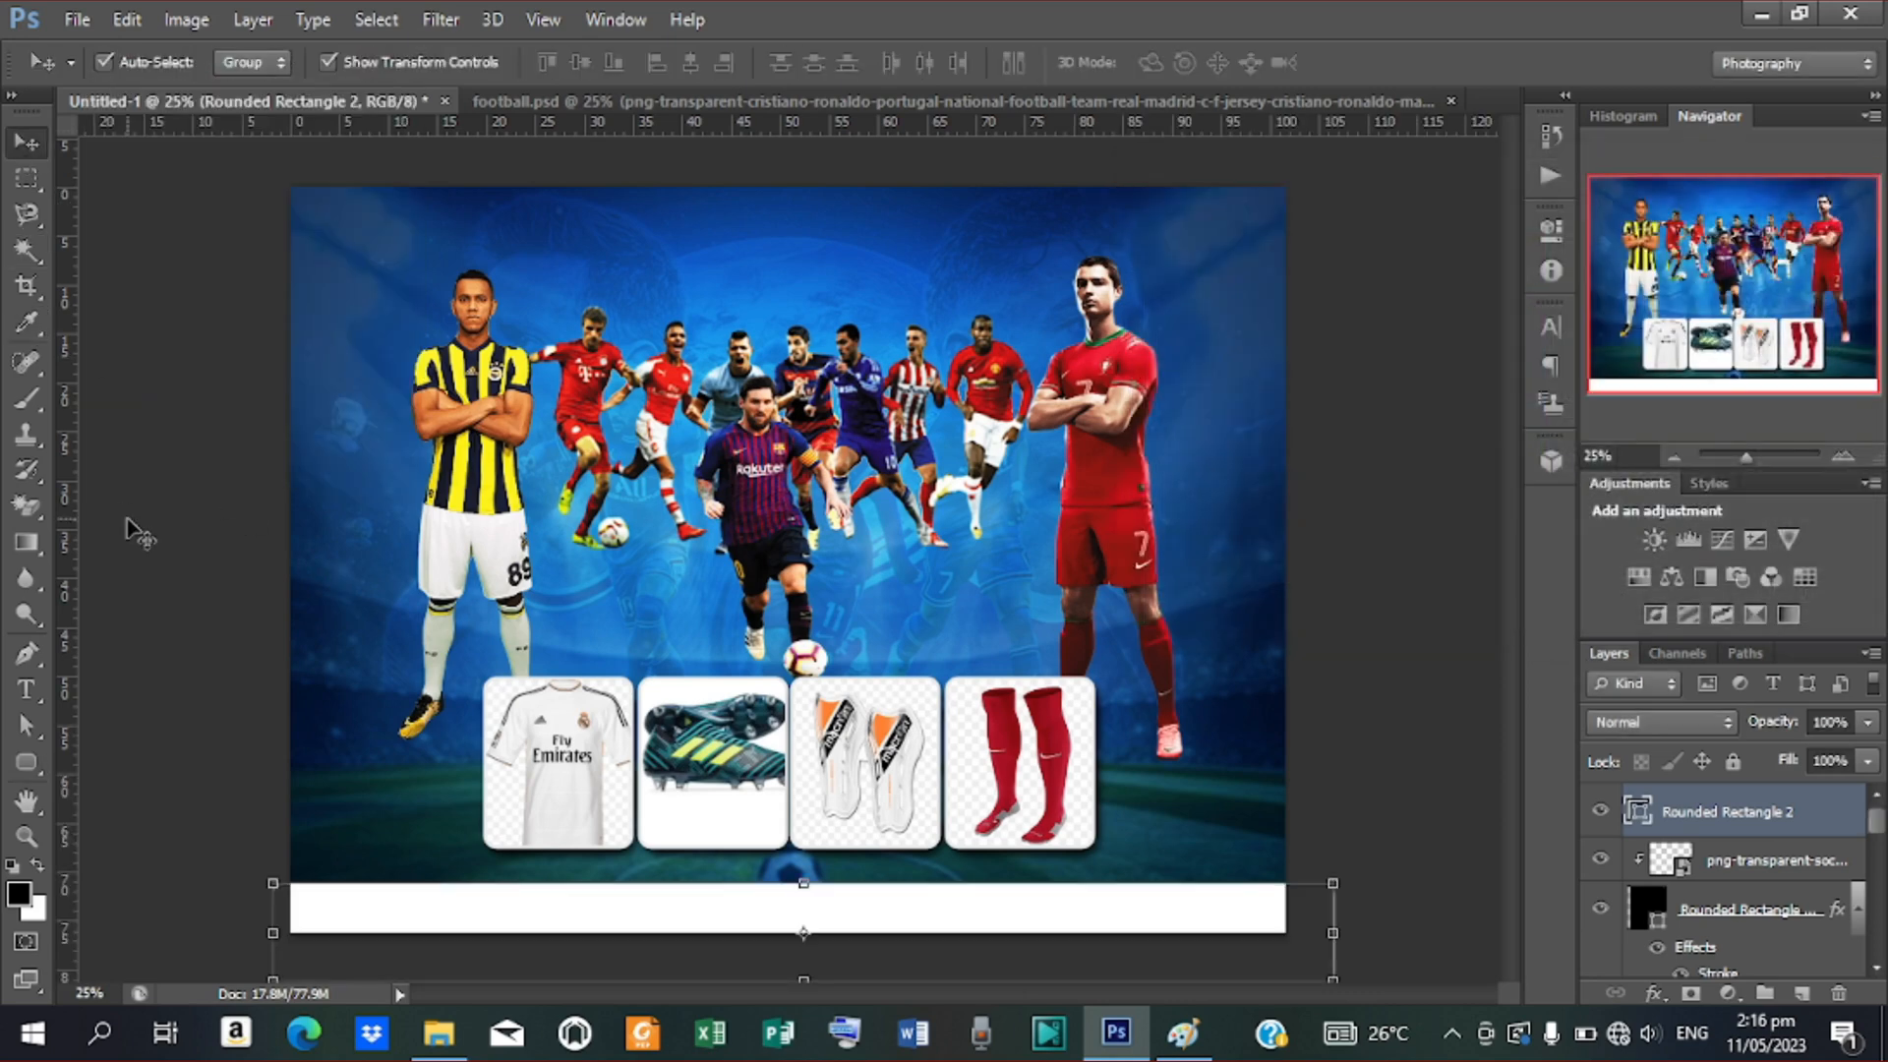
# Draw a small rectangle at the bottom-left, layered beneath the bar and nudged into place
pyautogui.click(11, 767)
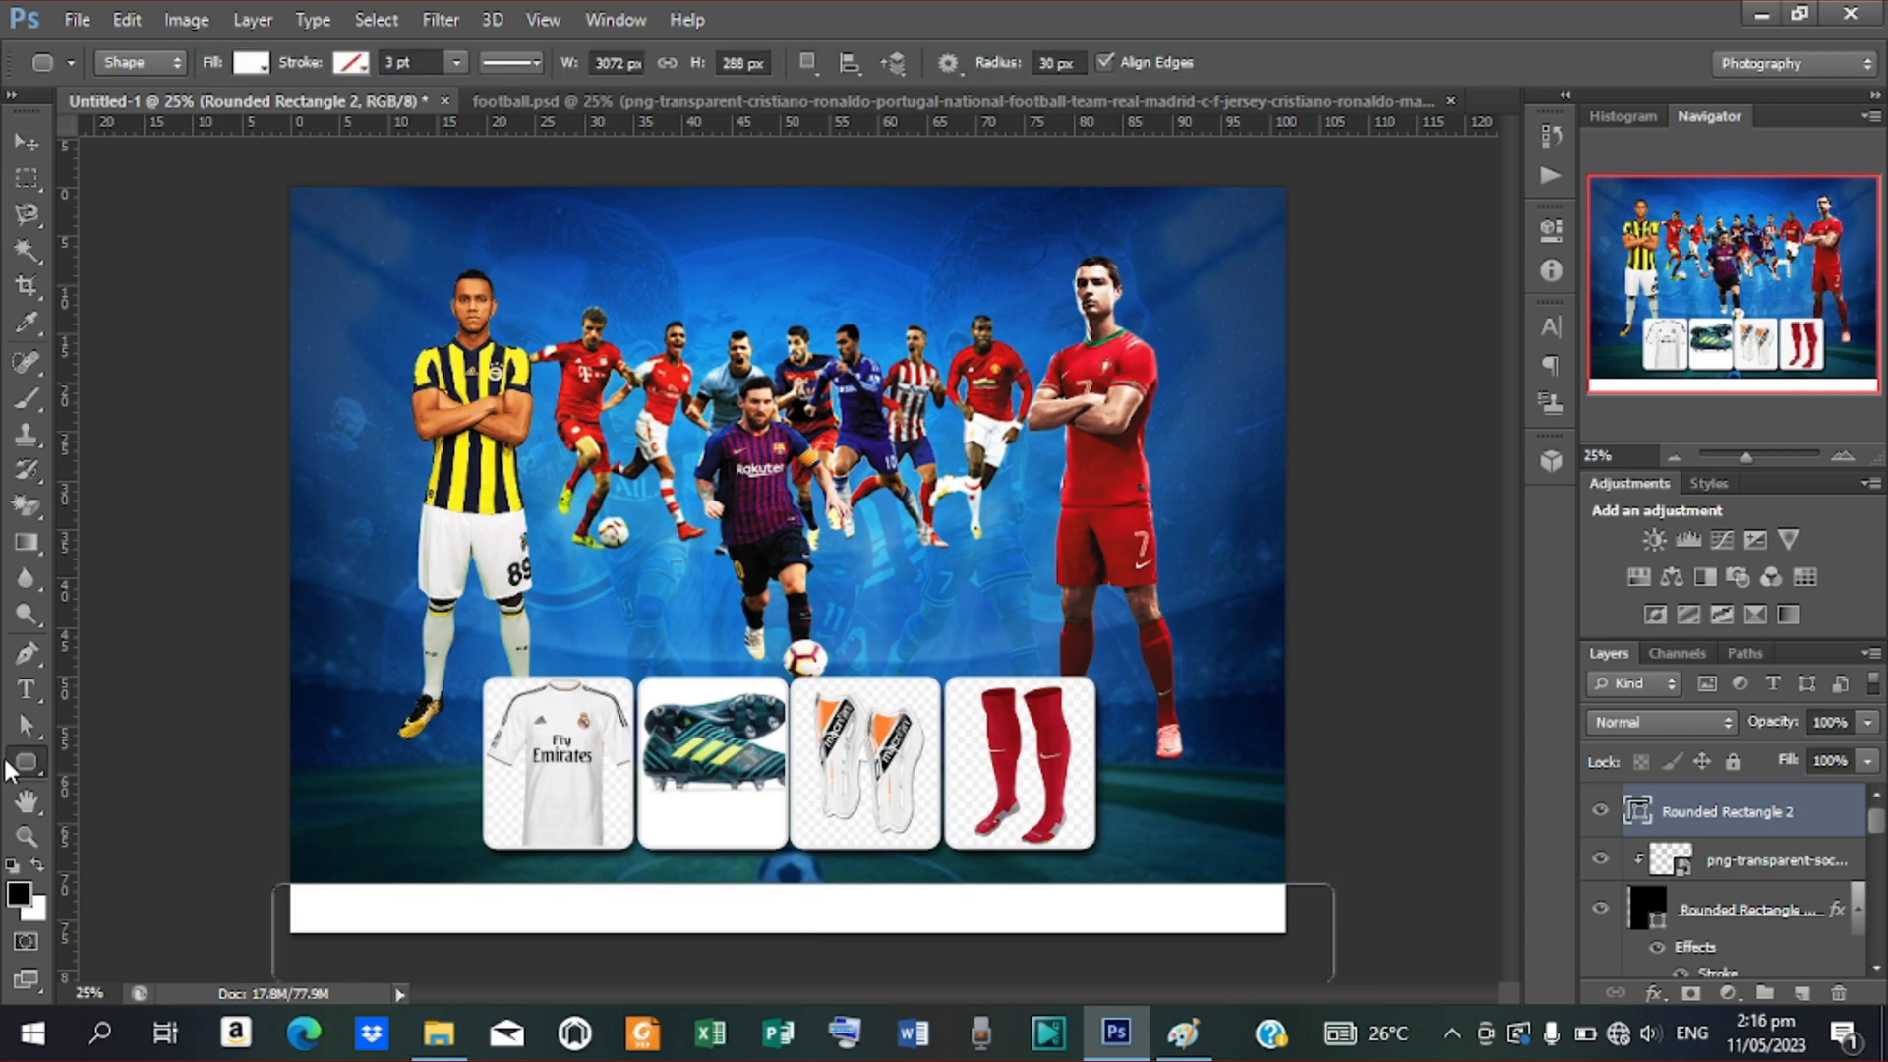
pyautogui.rightClick(12, 769)
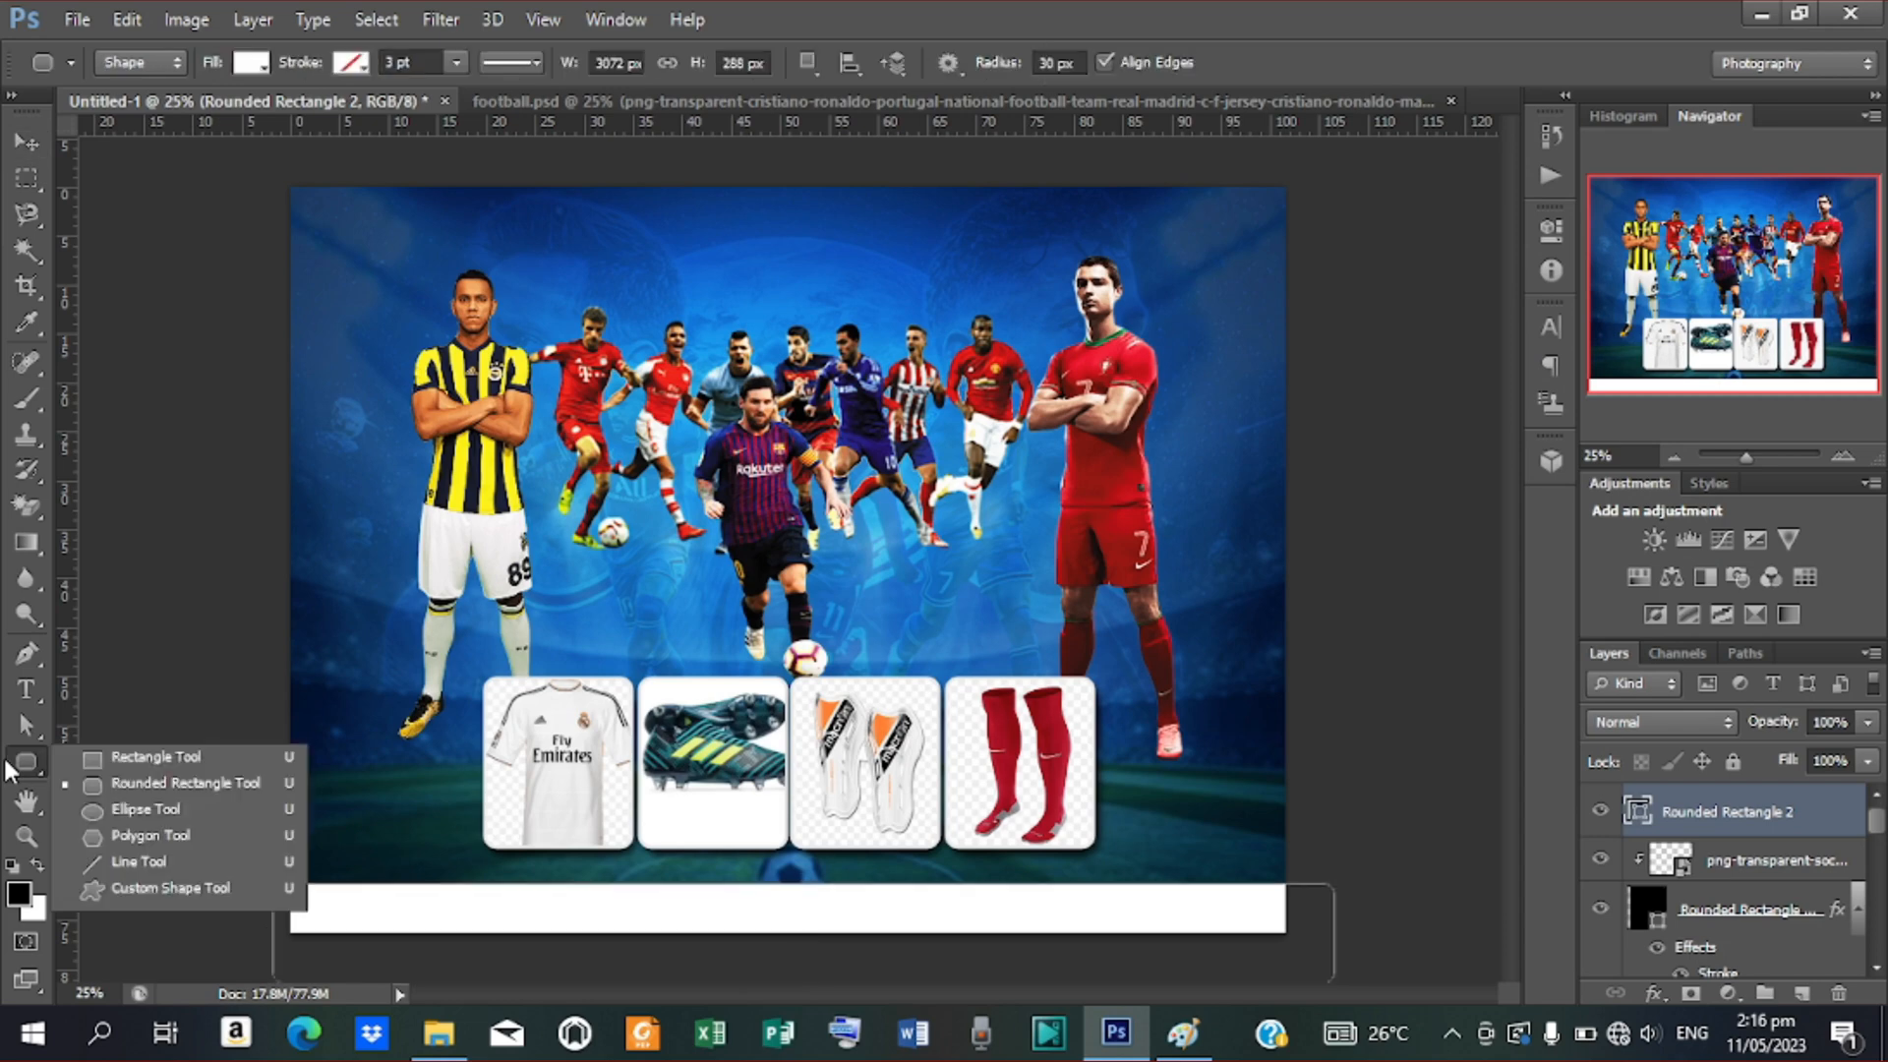
pyautogui.click(143, 762)
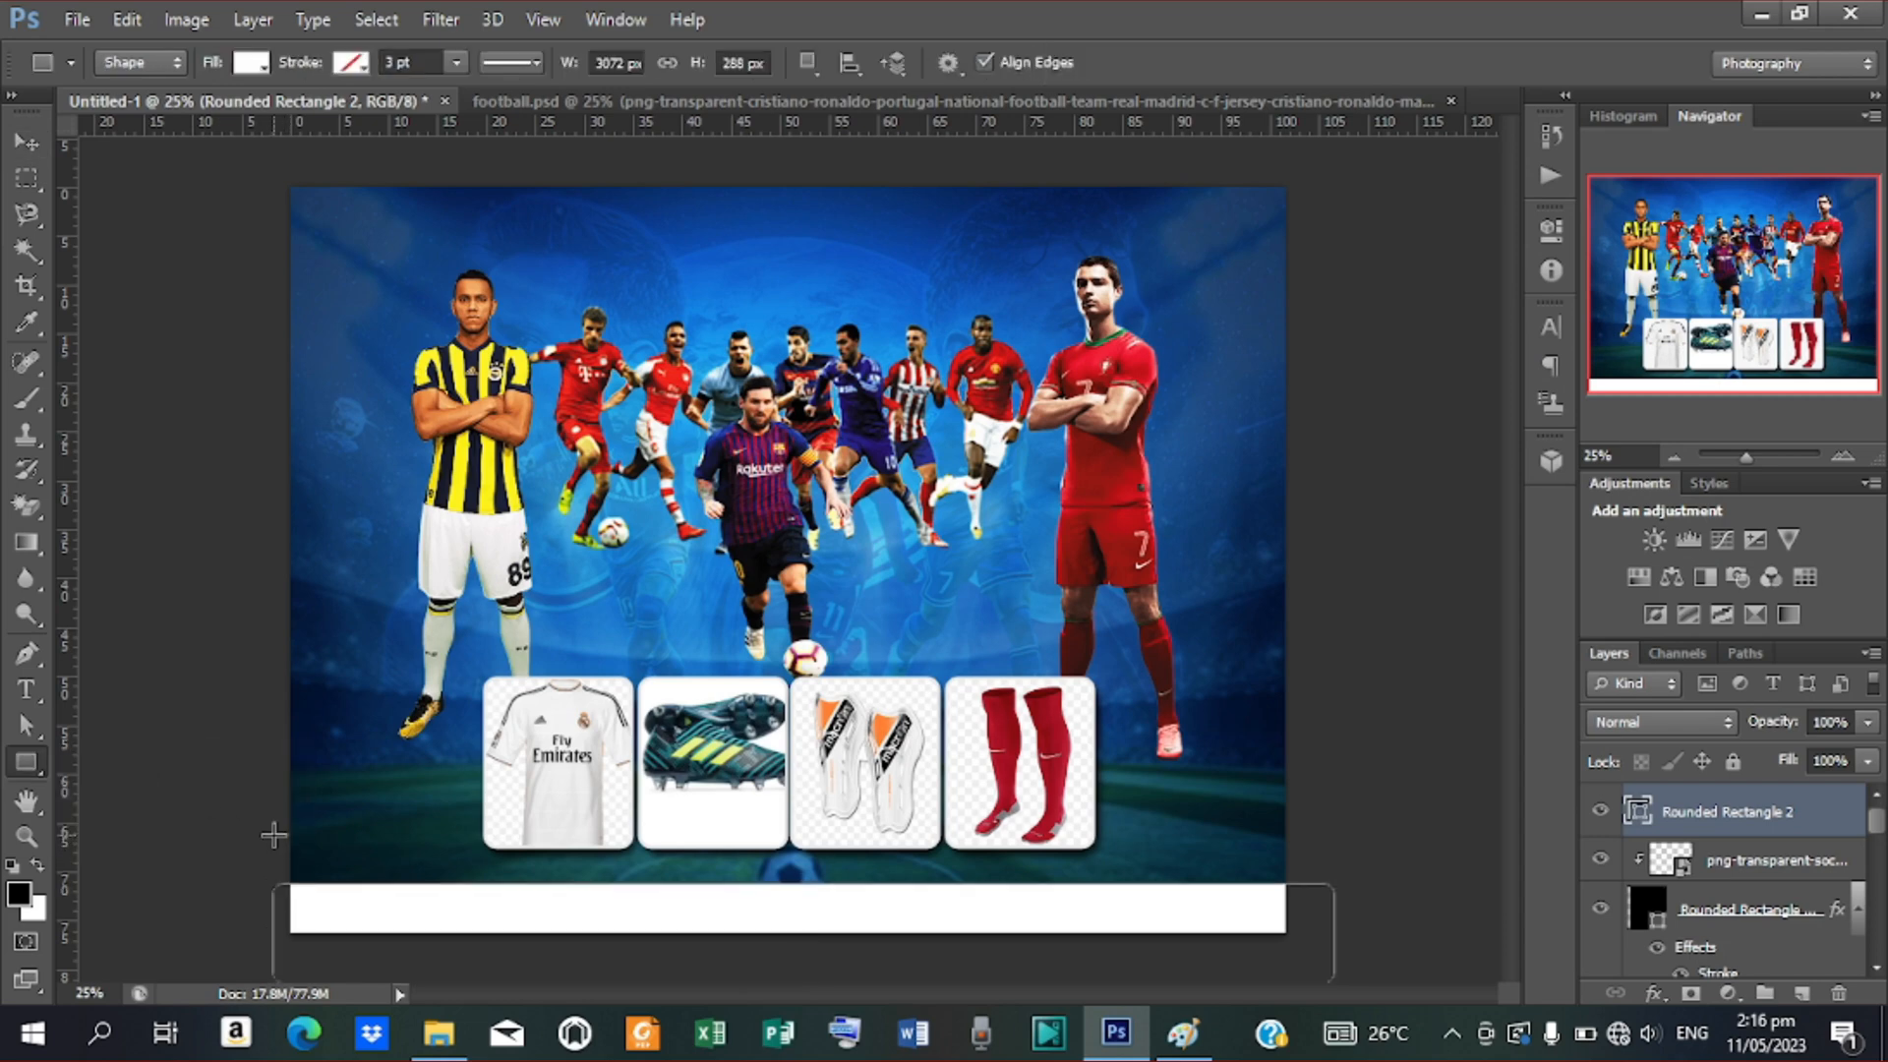
pyautogui.moveTo(273, 835); pyautogui.dragTo(506, 901)
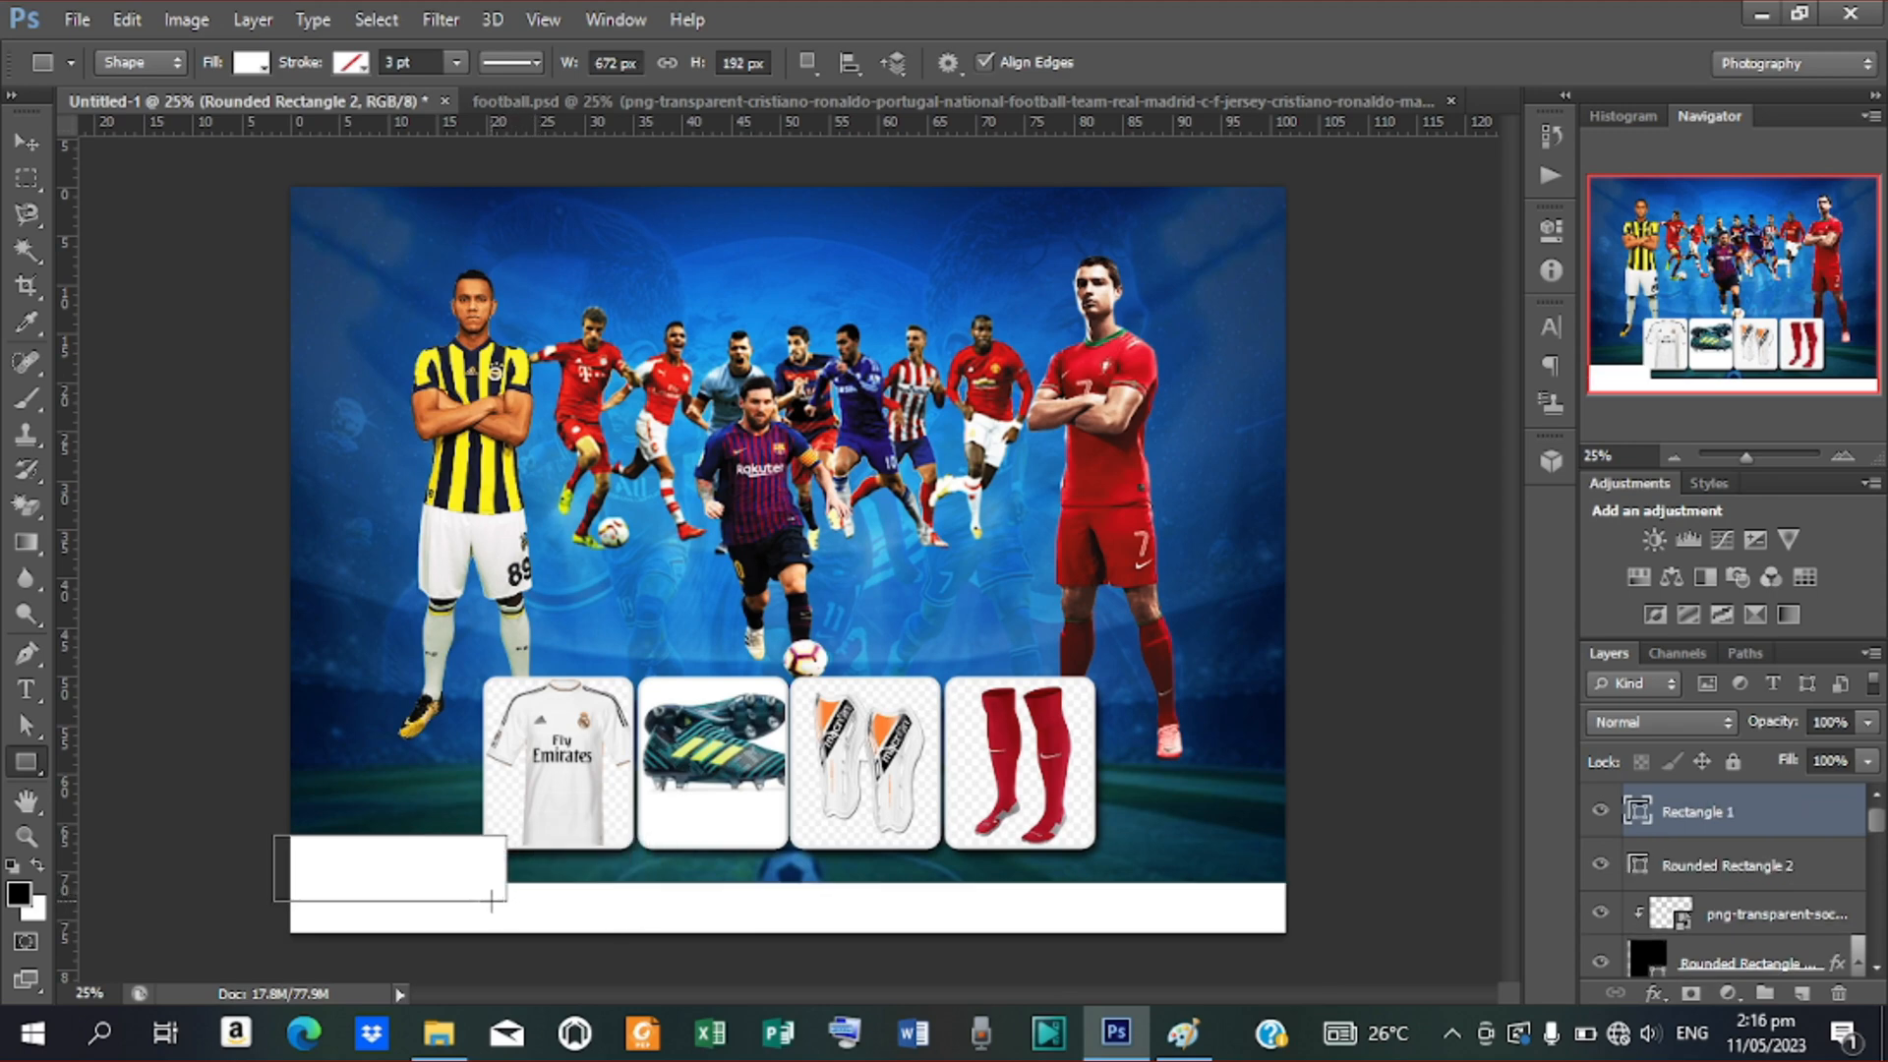
pyautogui.click(26, 142)
pyautogui.moveTo(1692, 819); pyautogui.dragTo(1694, 880)
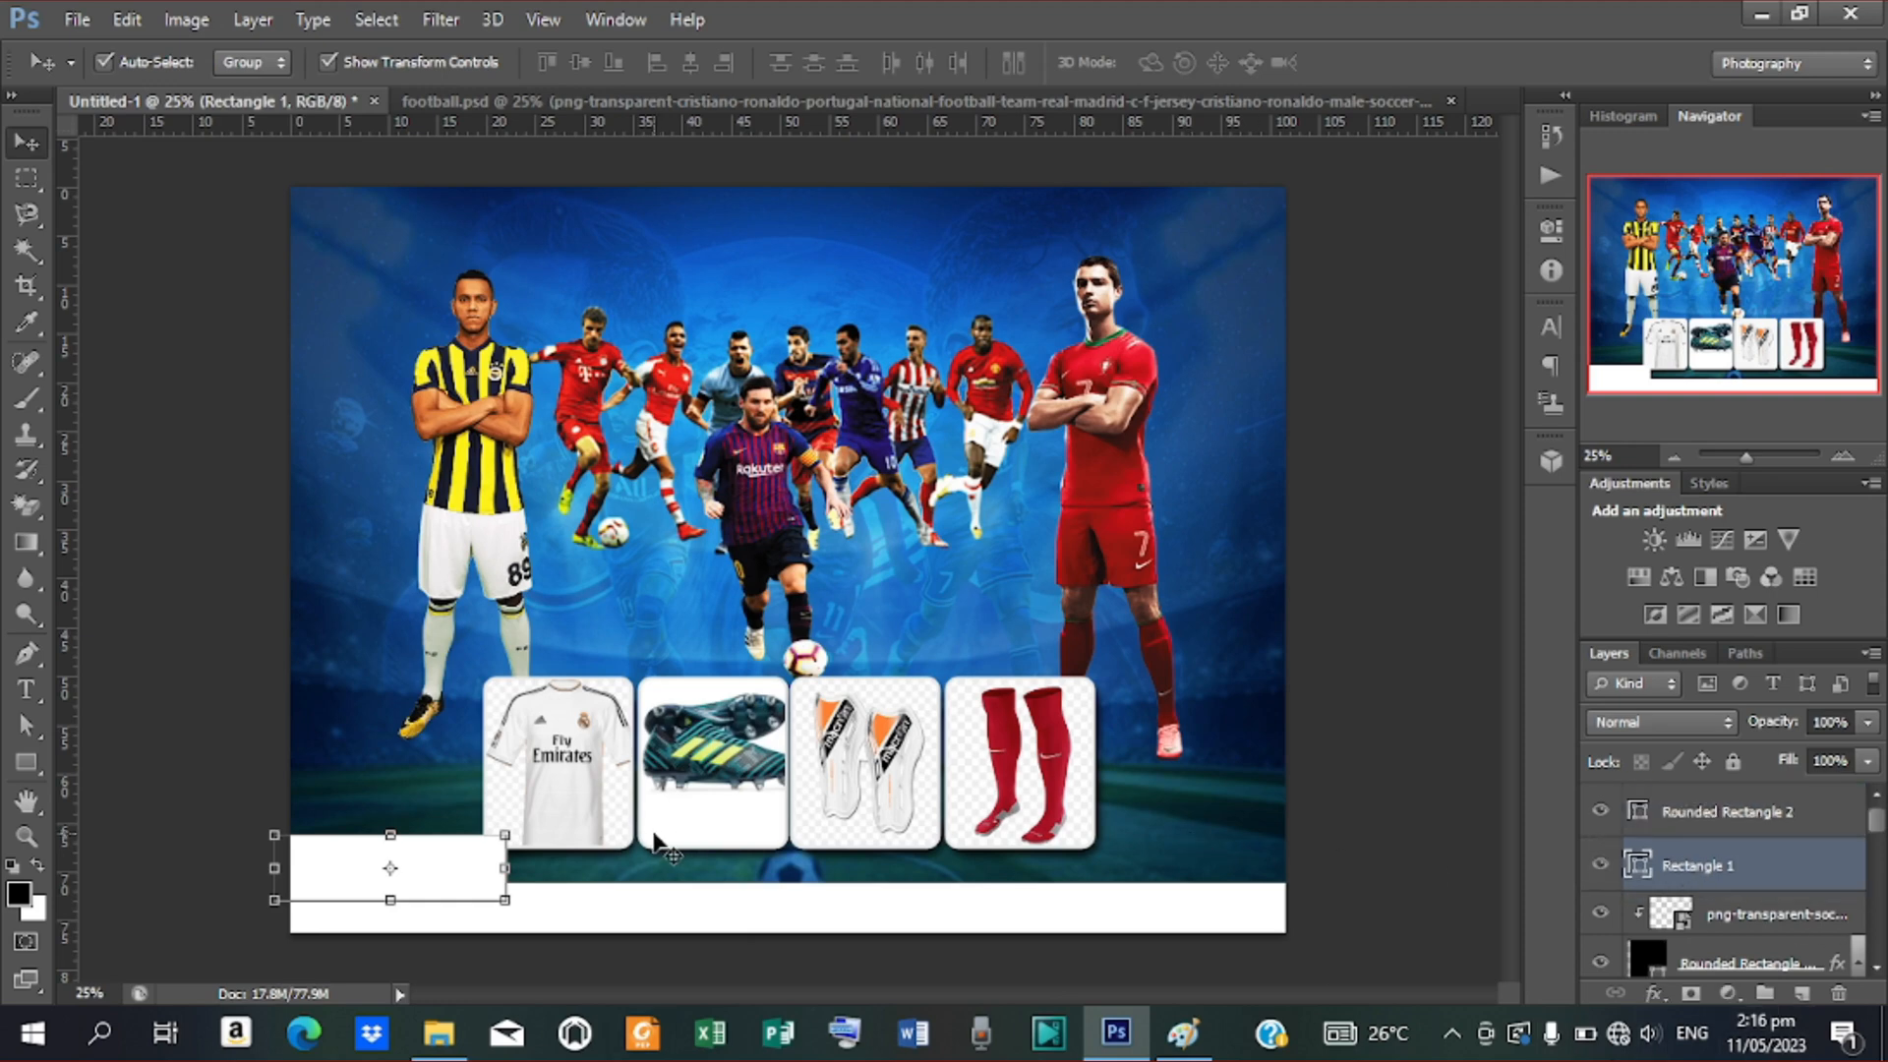
pyautogui.press('Down')
pyautogui.press('Down')
pyautogui.press('Down')
pyautogui.press('Down')
pyautogui.press('Right')
pyautogui.press('Right')
pyautogui.press('Right')
pyautogui.press('Right')
pyautogui.press('Right')
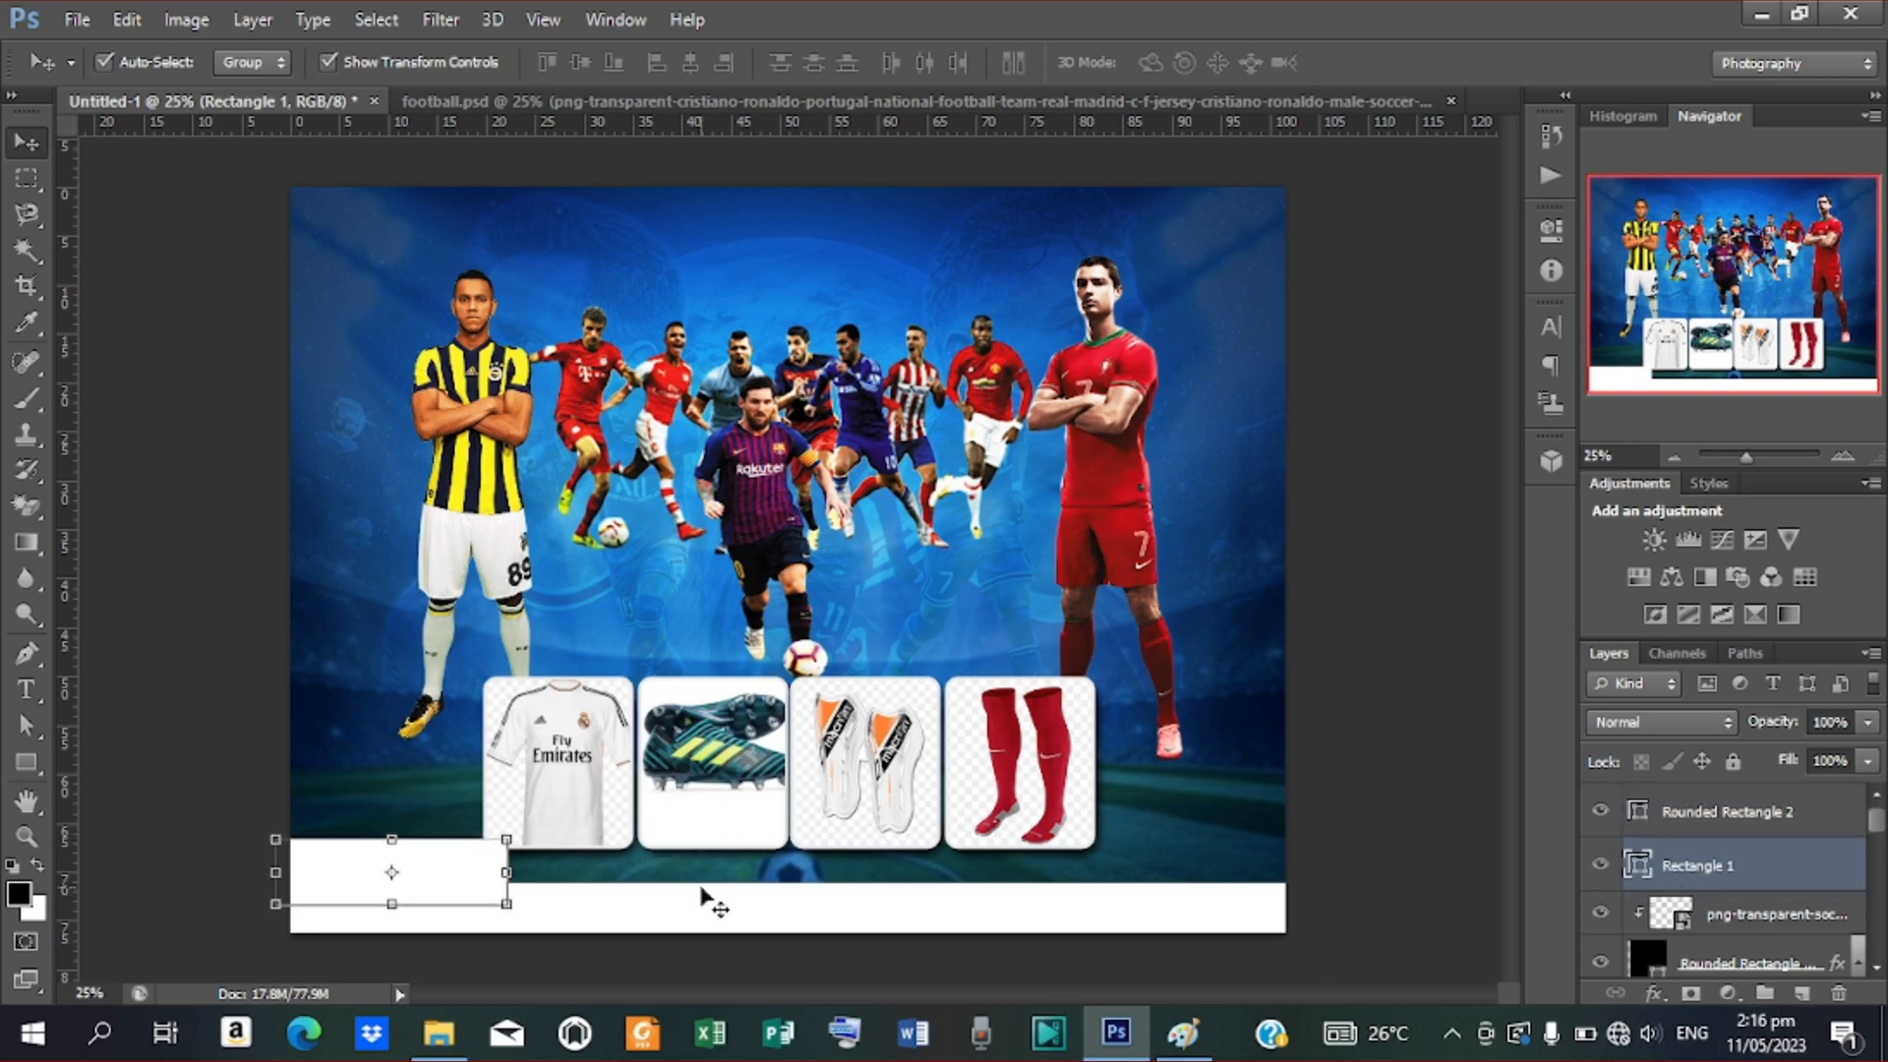
pyautogui.press('Down')
pyautogui.press('Down')
pyautogui.press('Down')
pyautogui.press('Down')
pyautogui.press('Down')
pyautogui.press('Down')
pyautogui.press('Down')
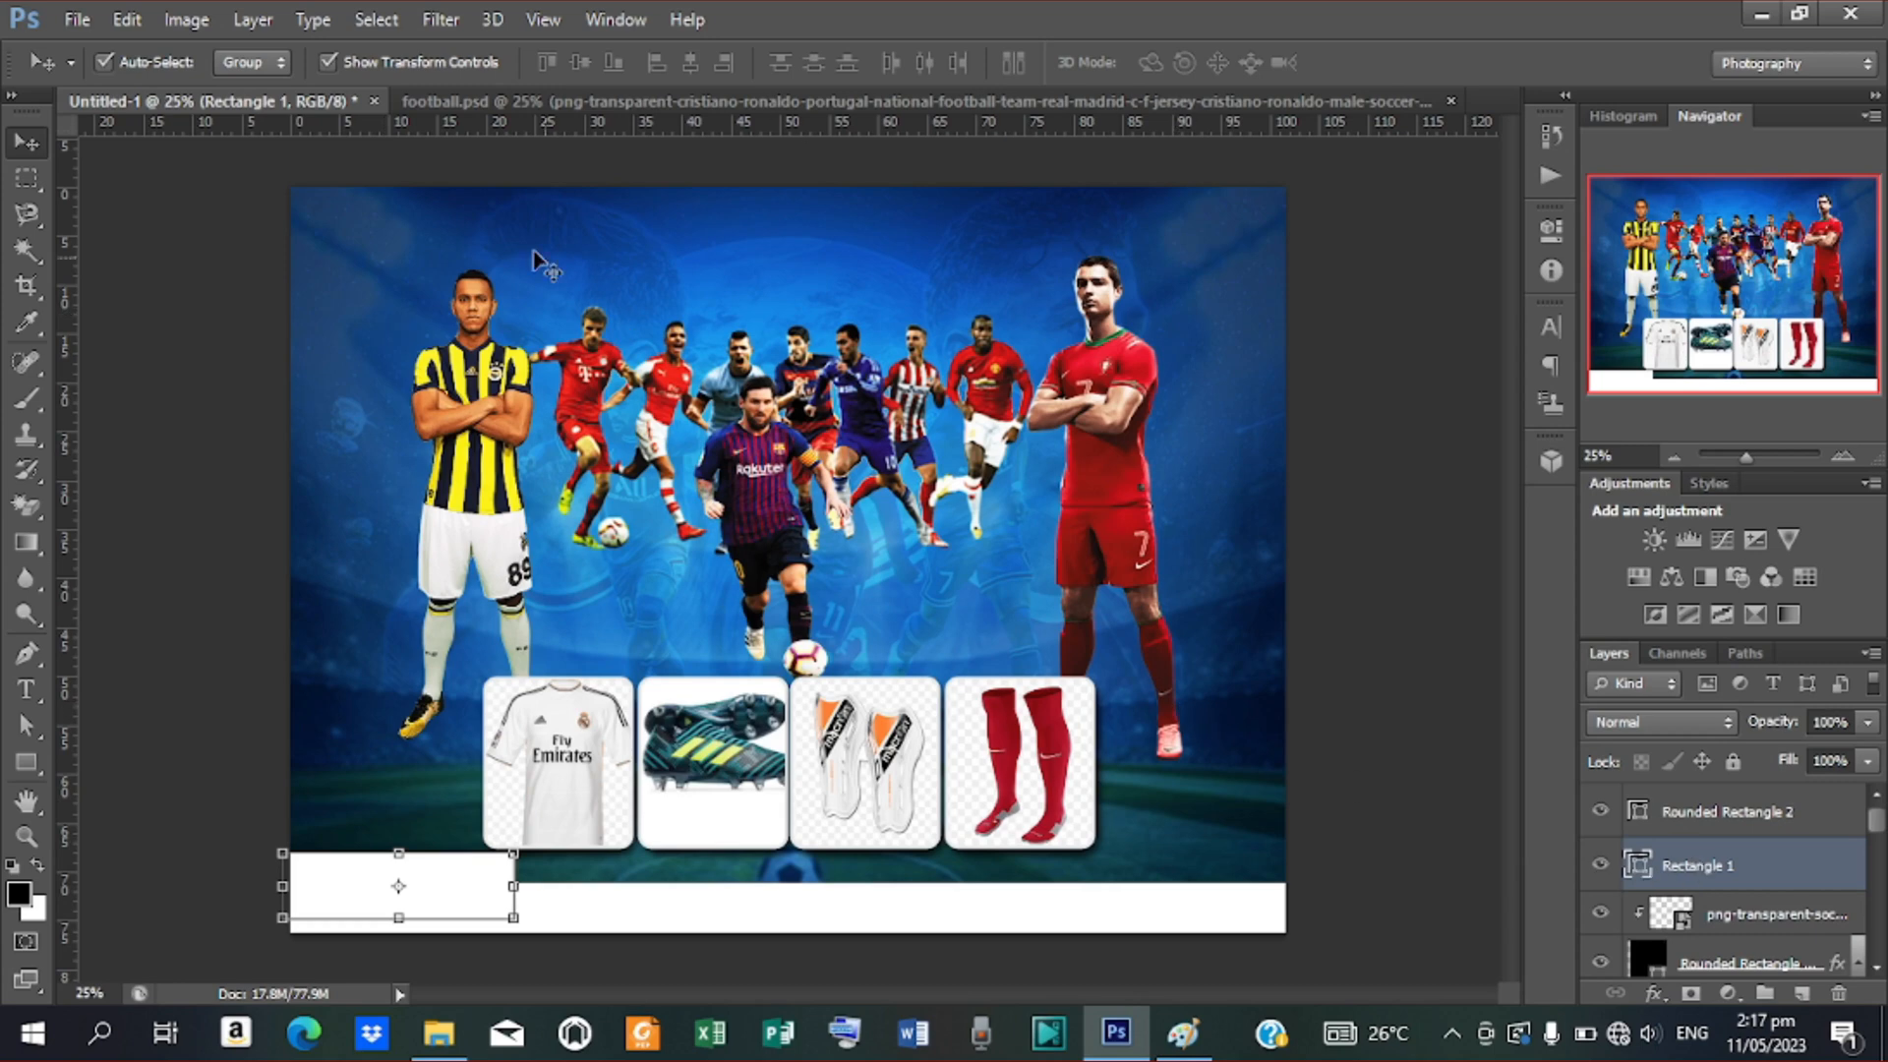
# Skew the lower-left white rectangle so its right edge slants down into the bottom bar
pyautogui.click(126, 18)
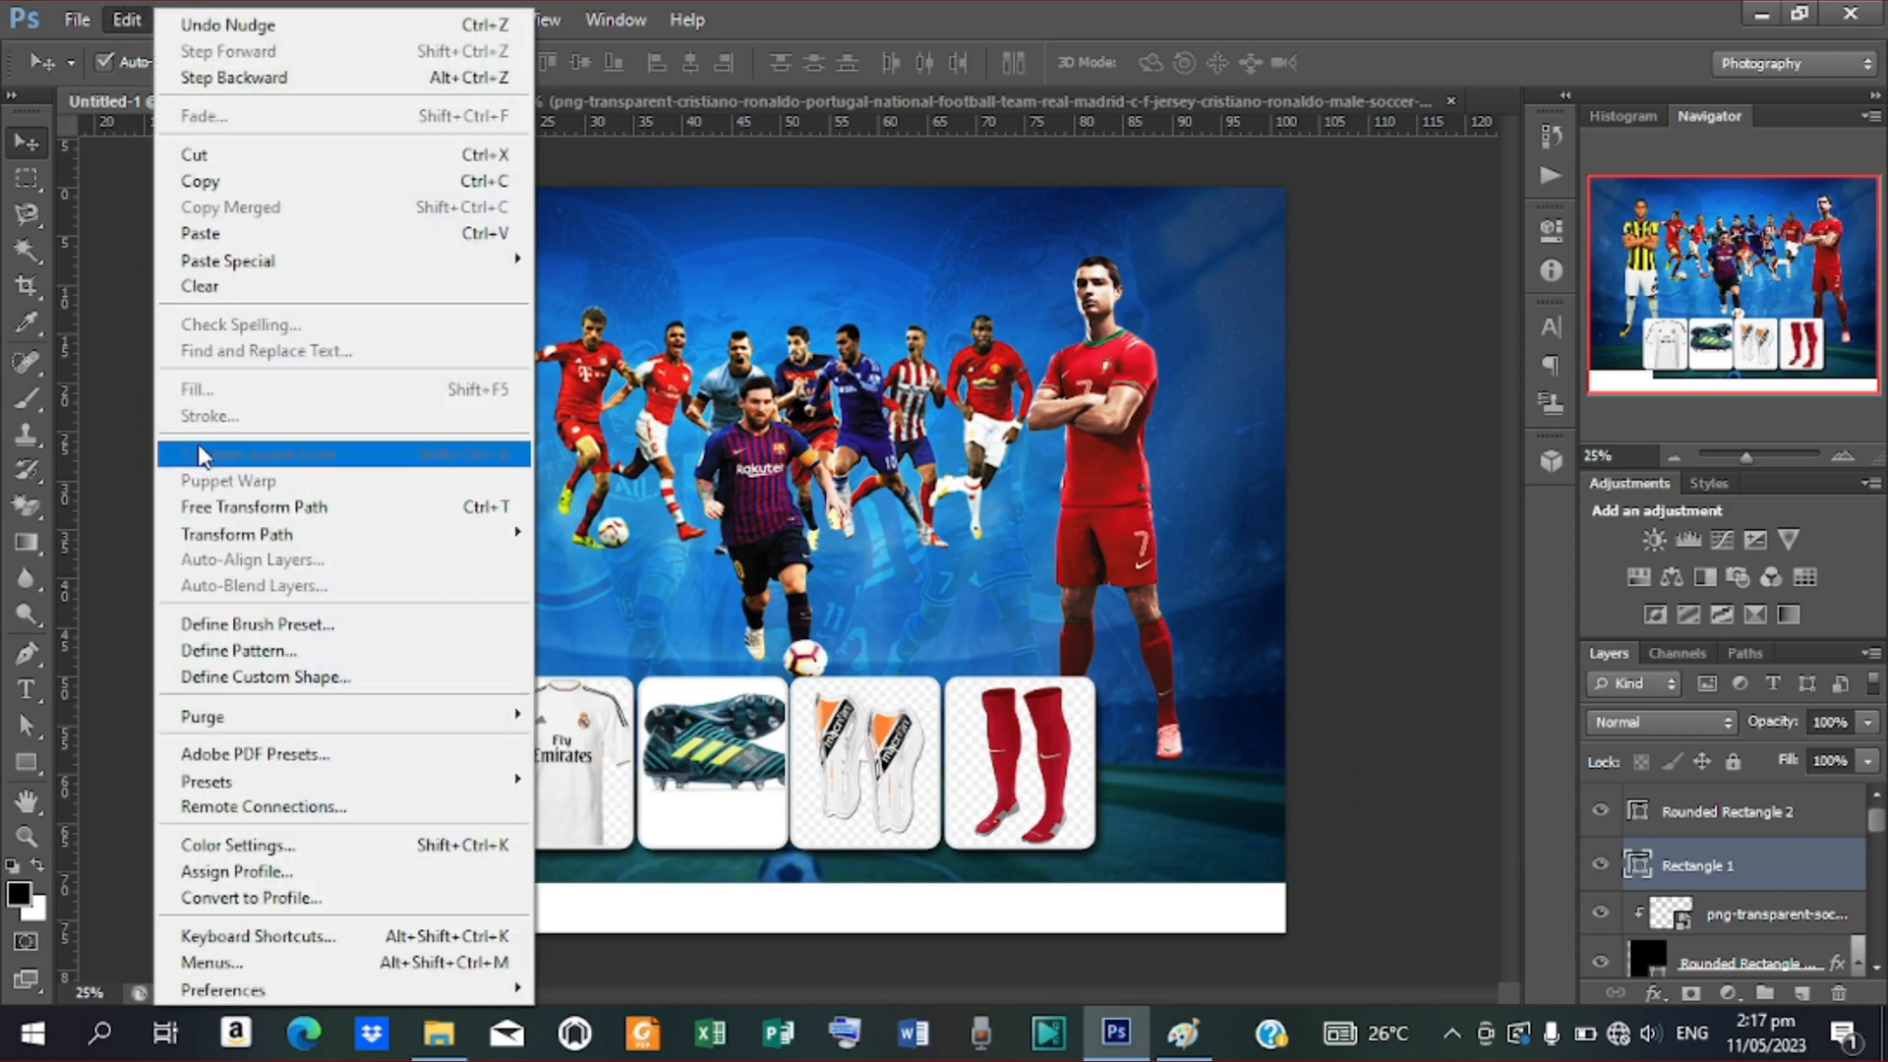
pyautogui.moveTo(254, 536)
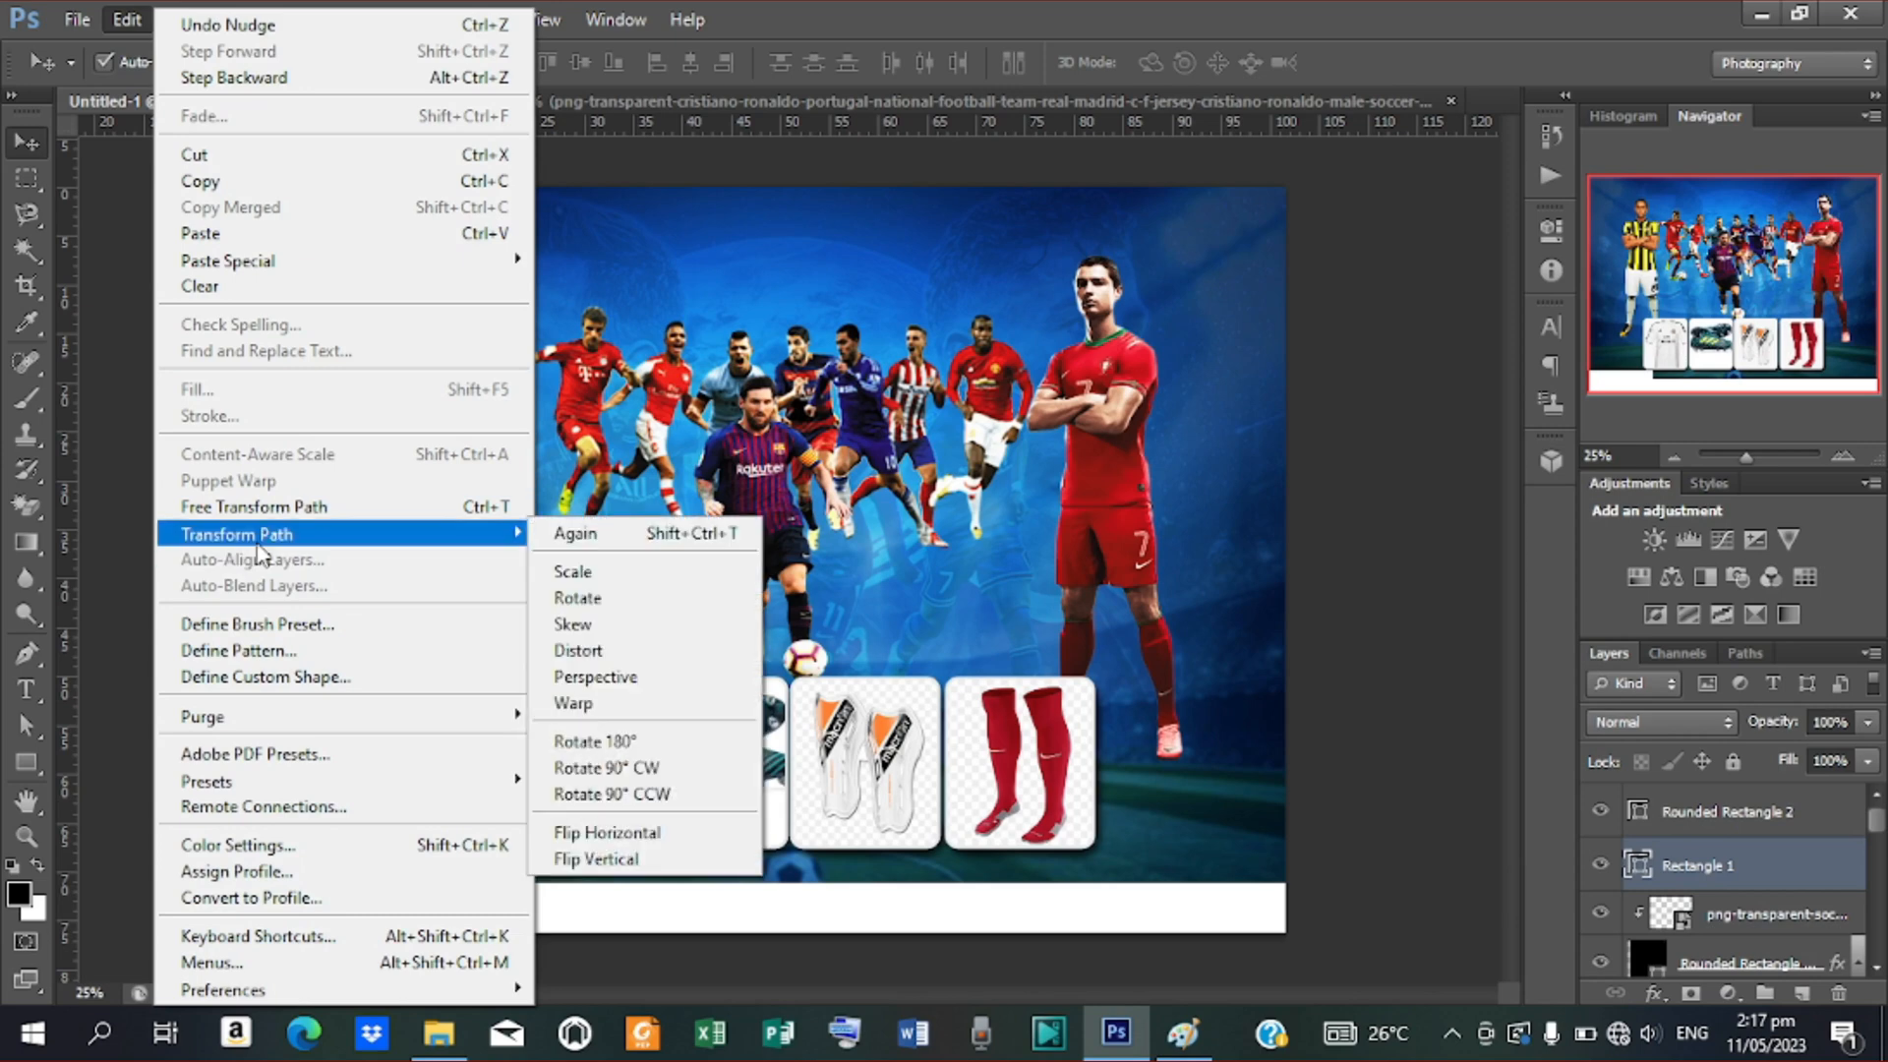
pyautogui.click(635, 630)
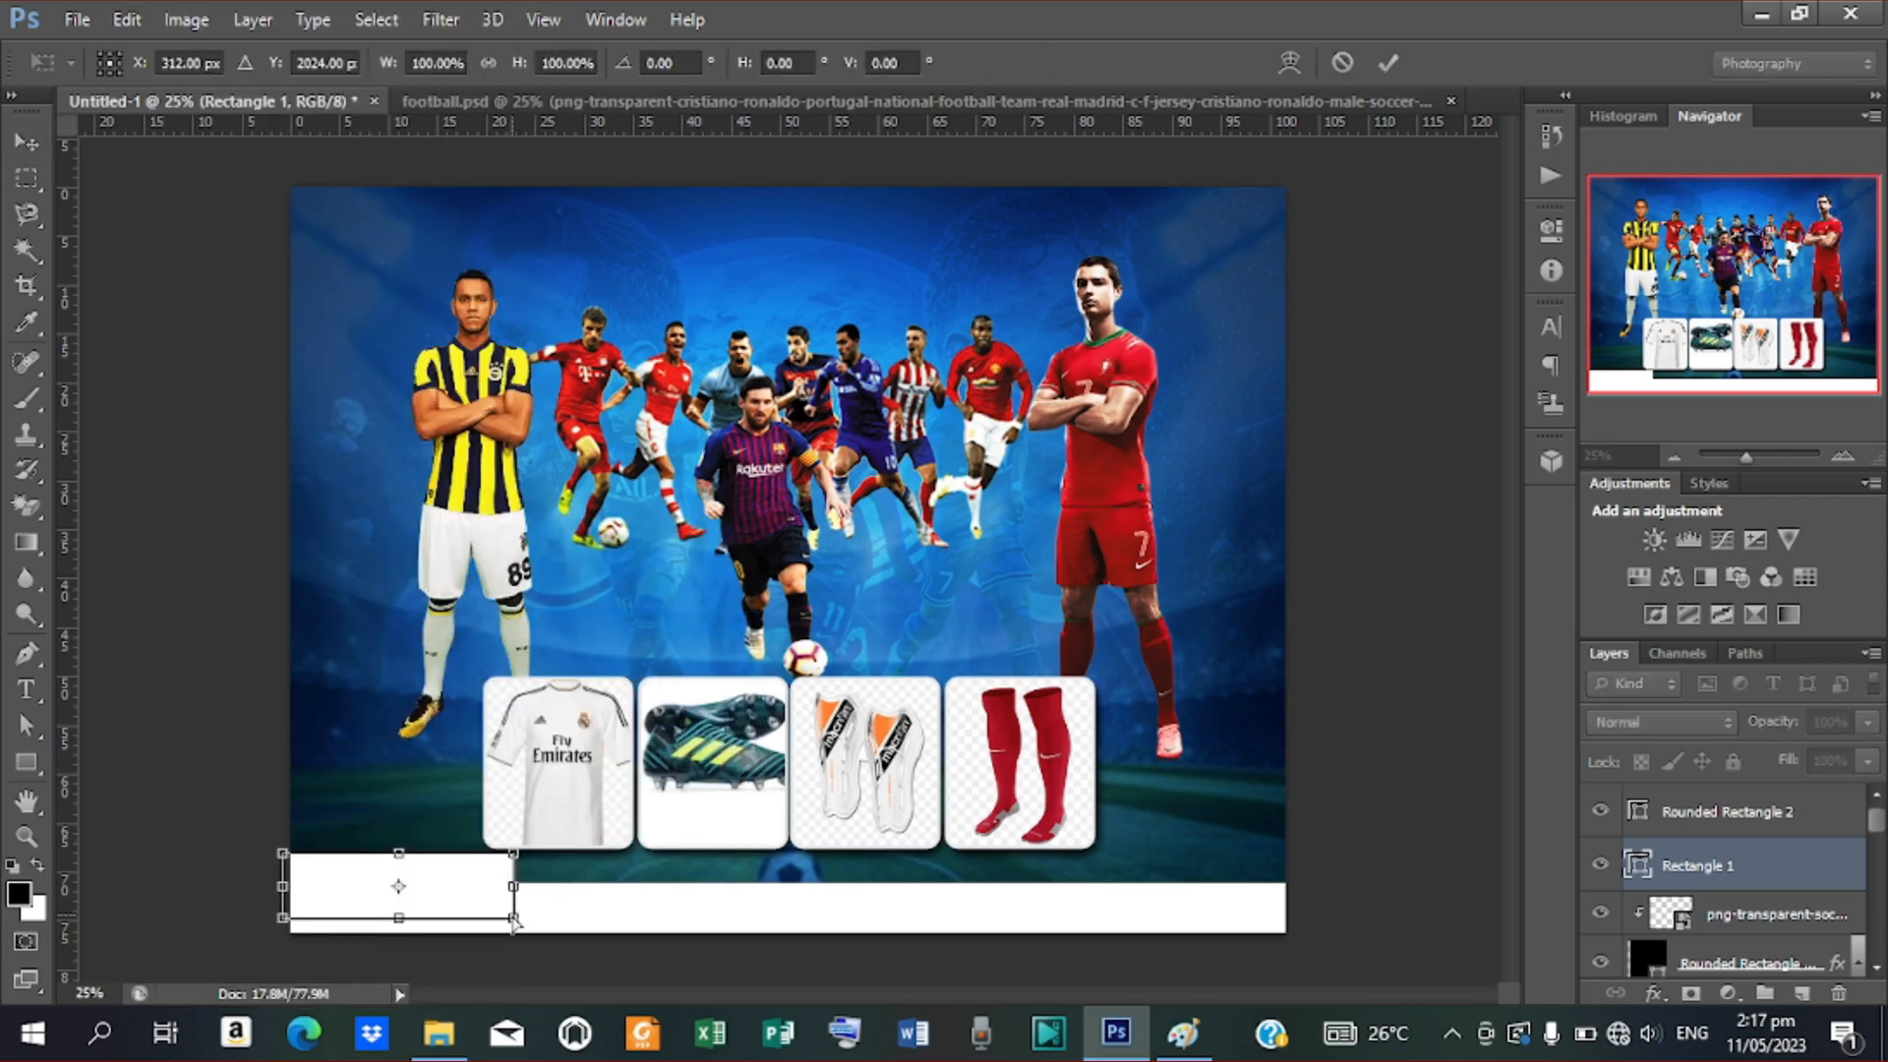
pyautogui.moveTo(513, 921); pyautogui.dragTo(472, 928)
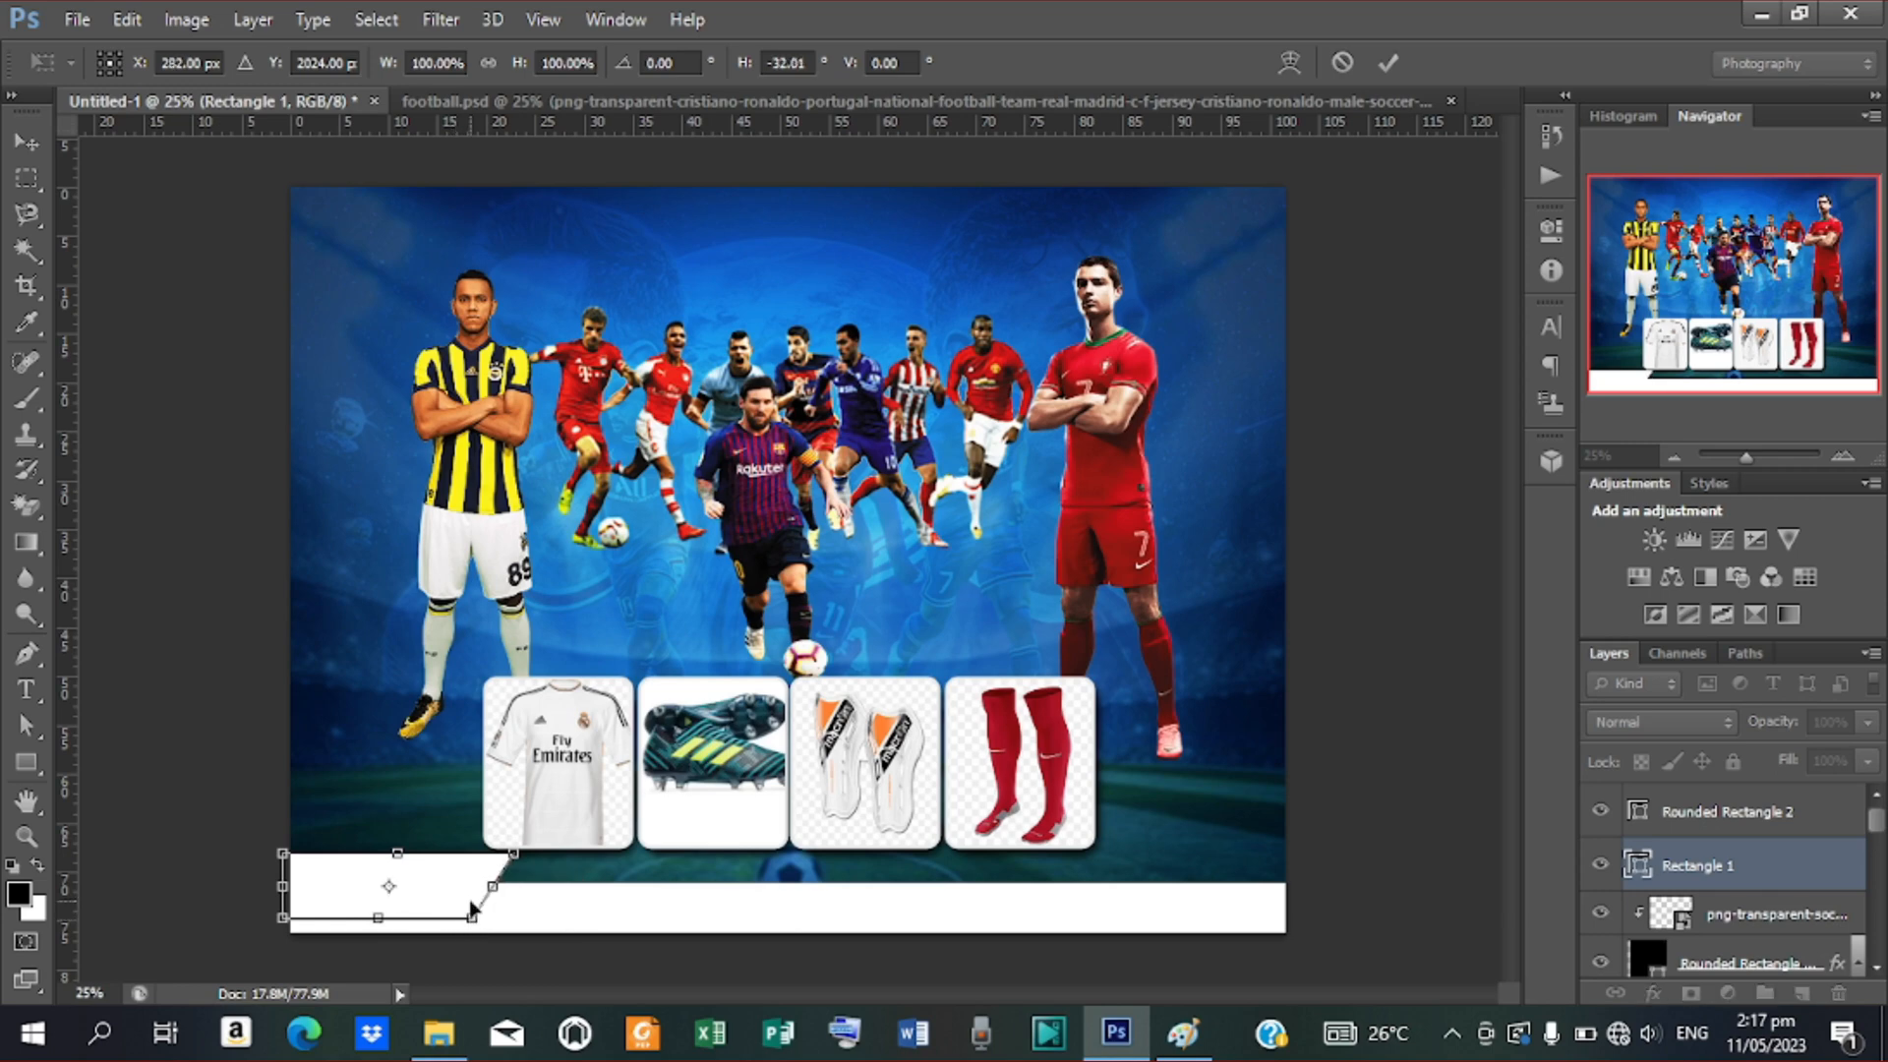
pyautogui.click(1388, 61)
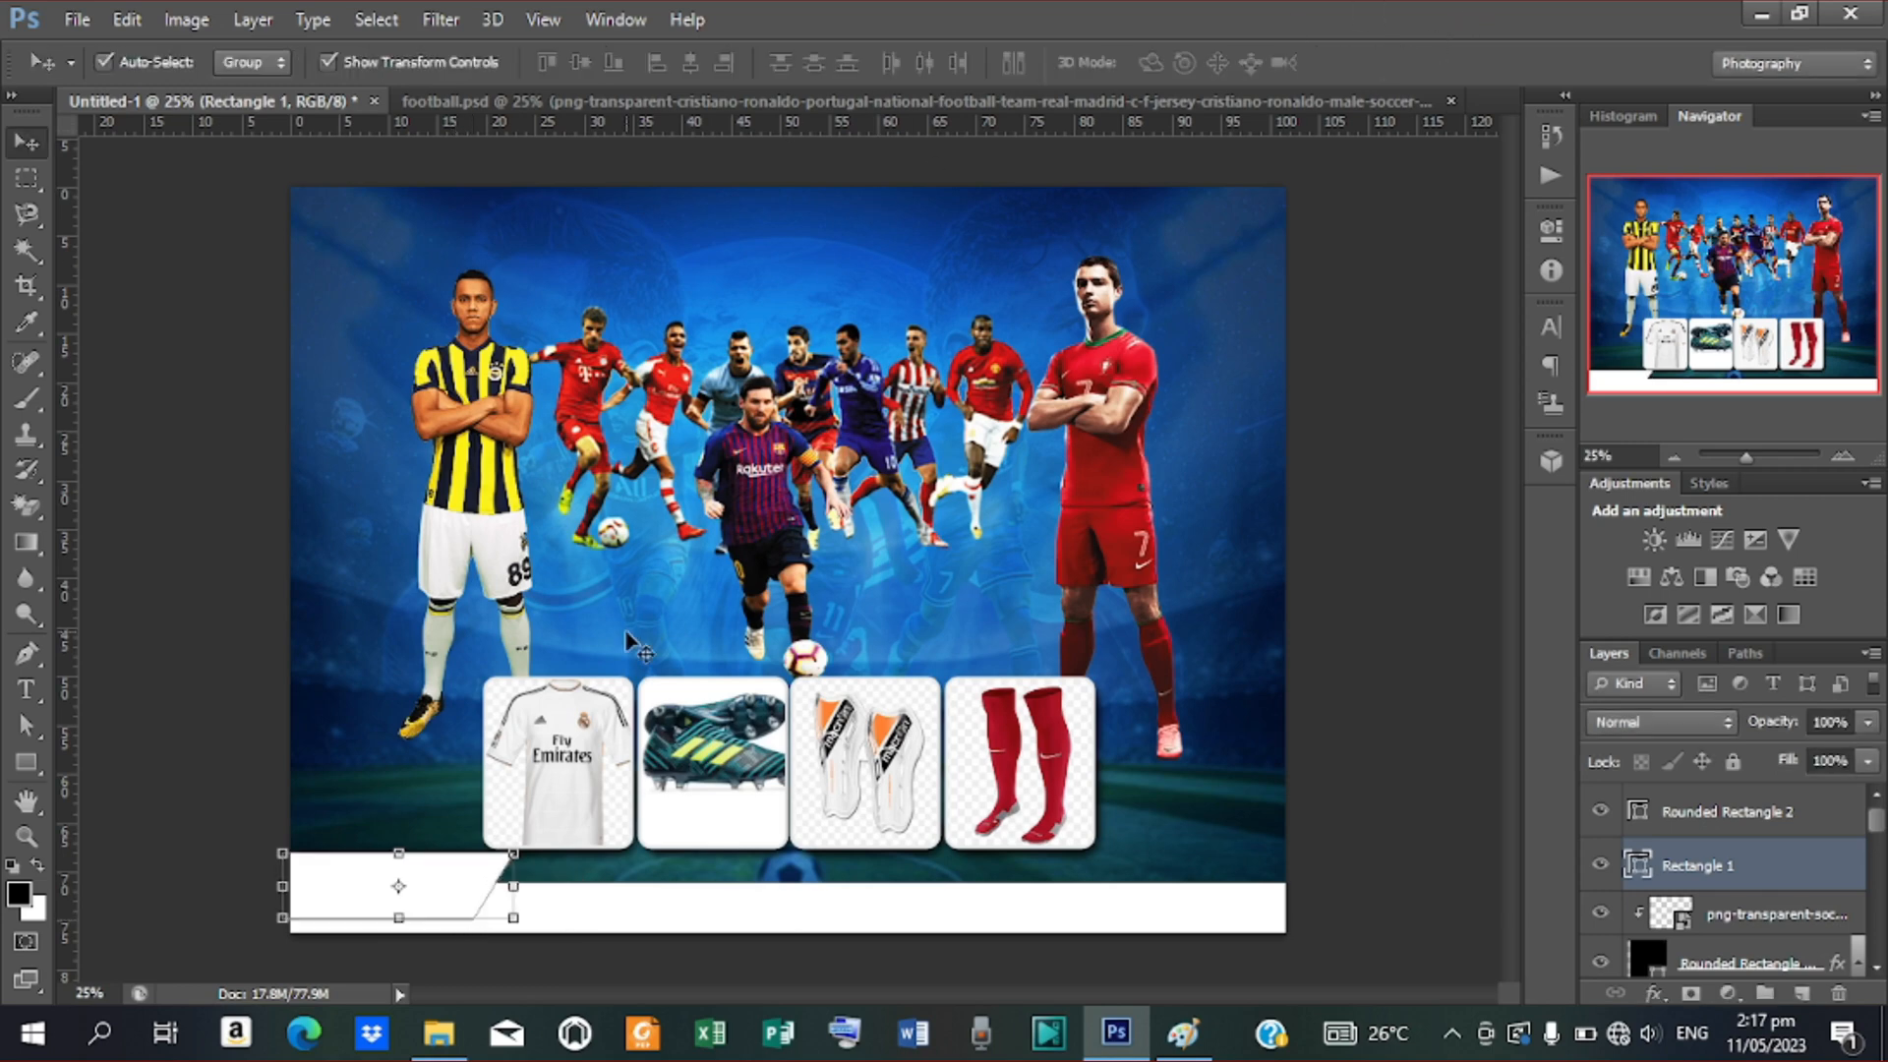
pyautogui.click(1443, 802)
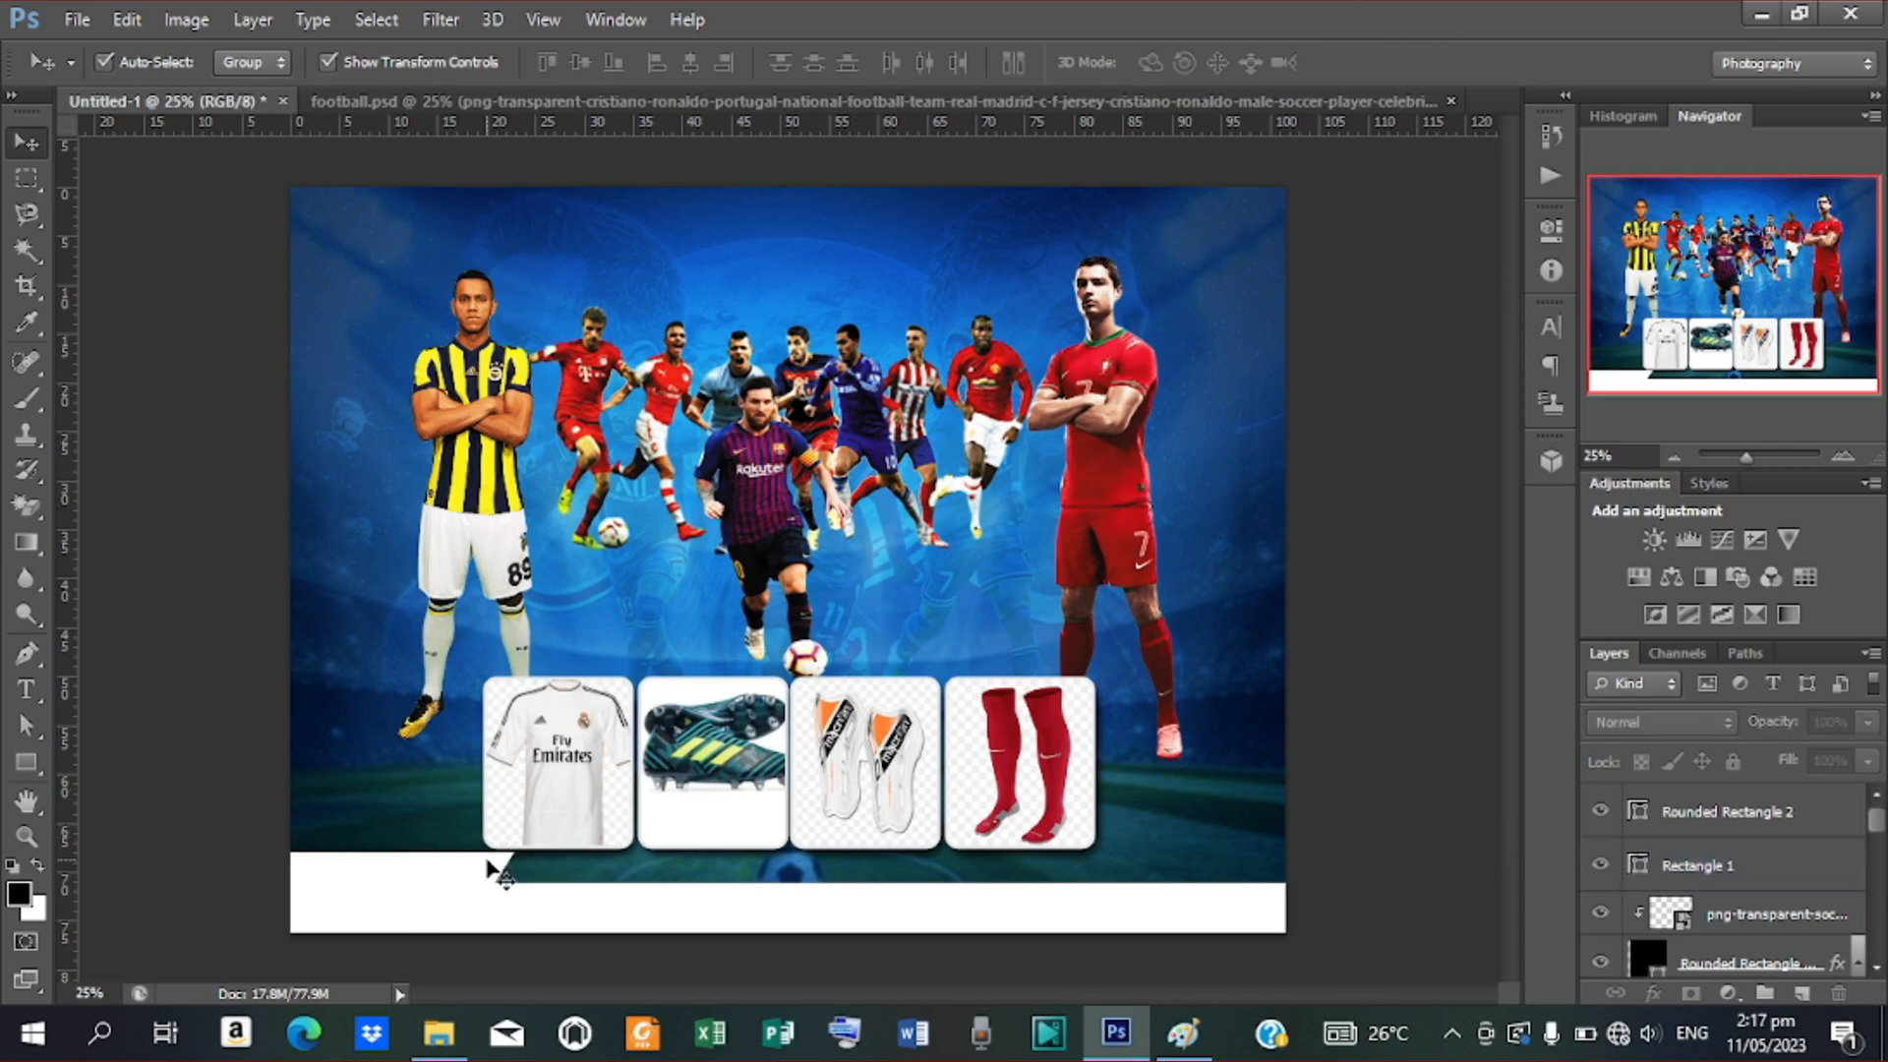
# Draw a white rectangle at the lower right and move it below Rounded Rectangle 2
pyautogui.click(26, 762)
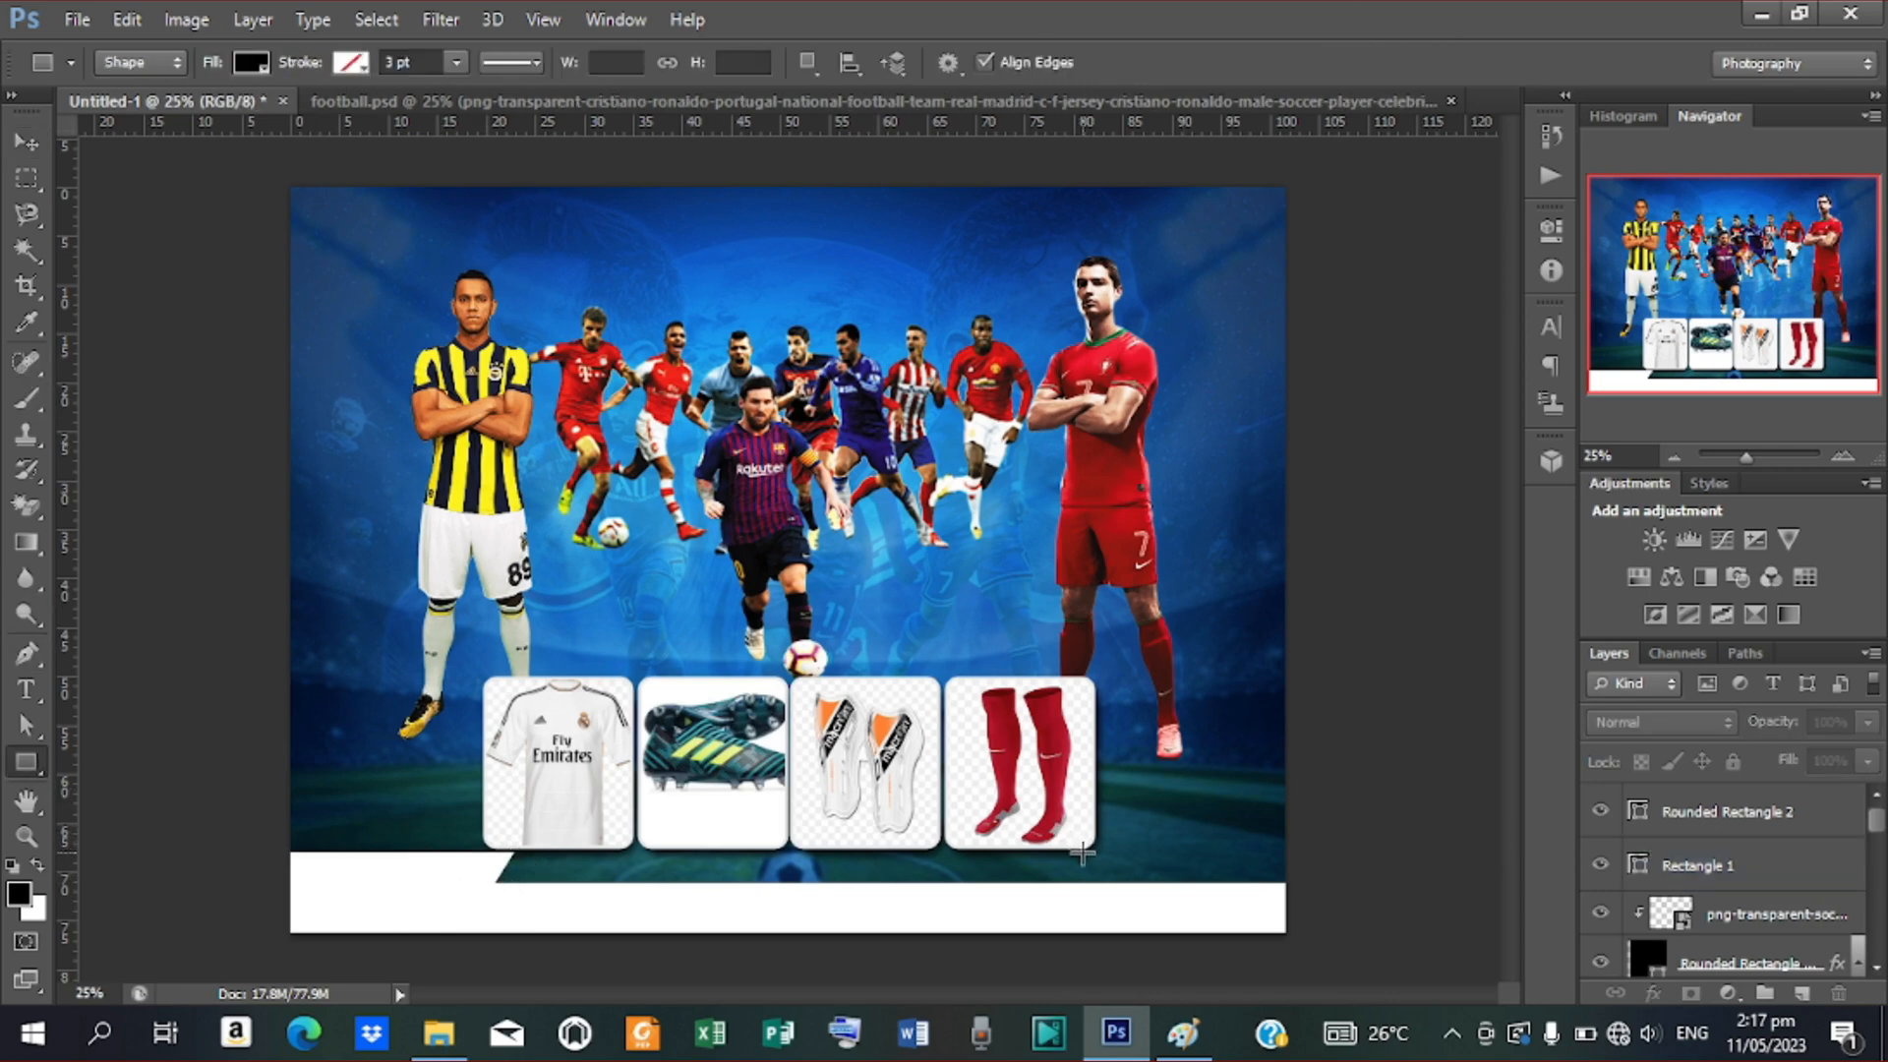
pyautogui.moveTo(1084, 854); pyautogui.dragTo(1329, 920)
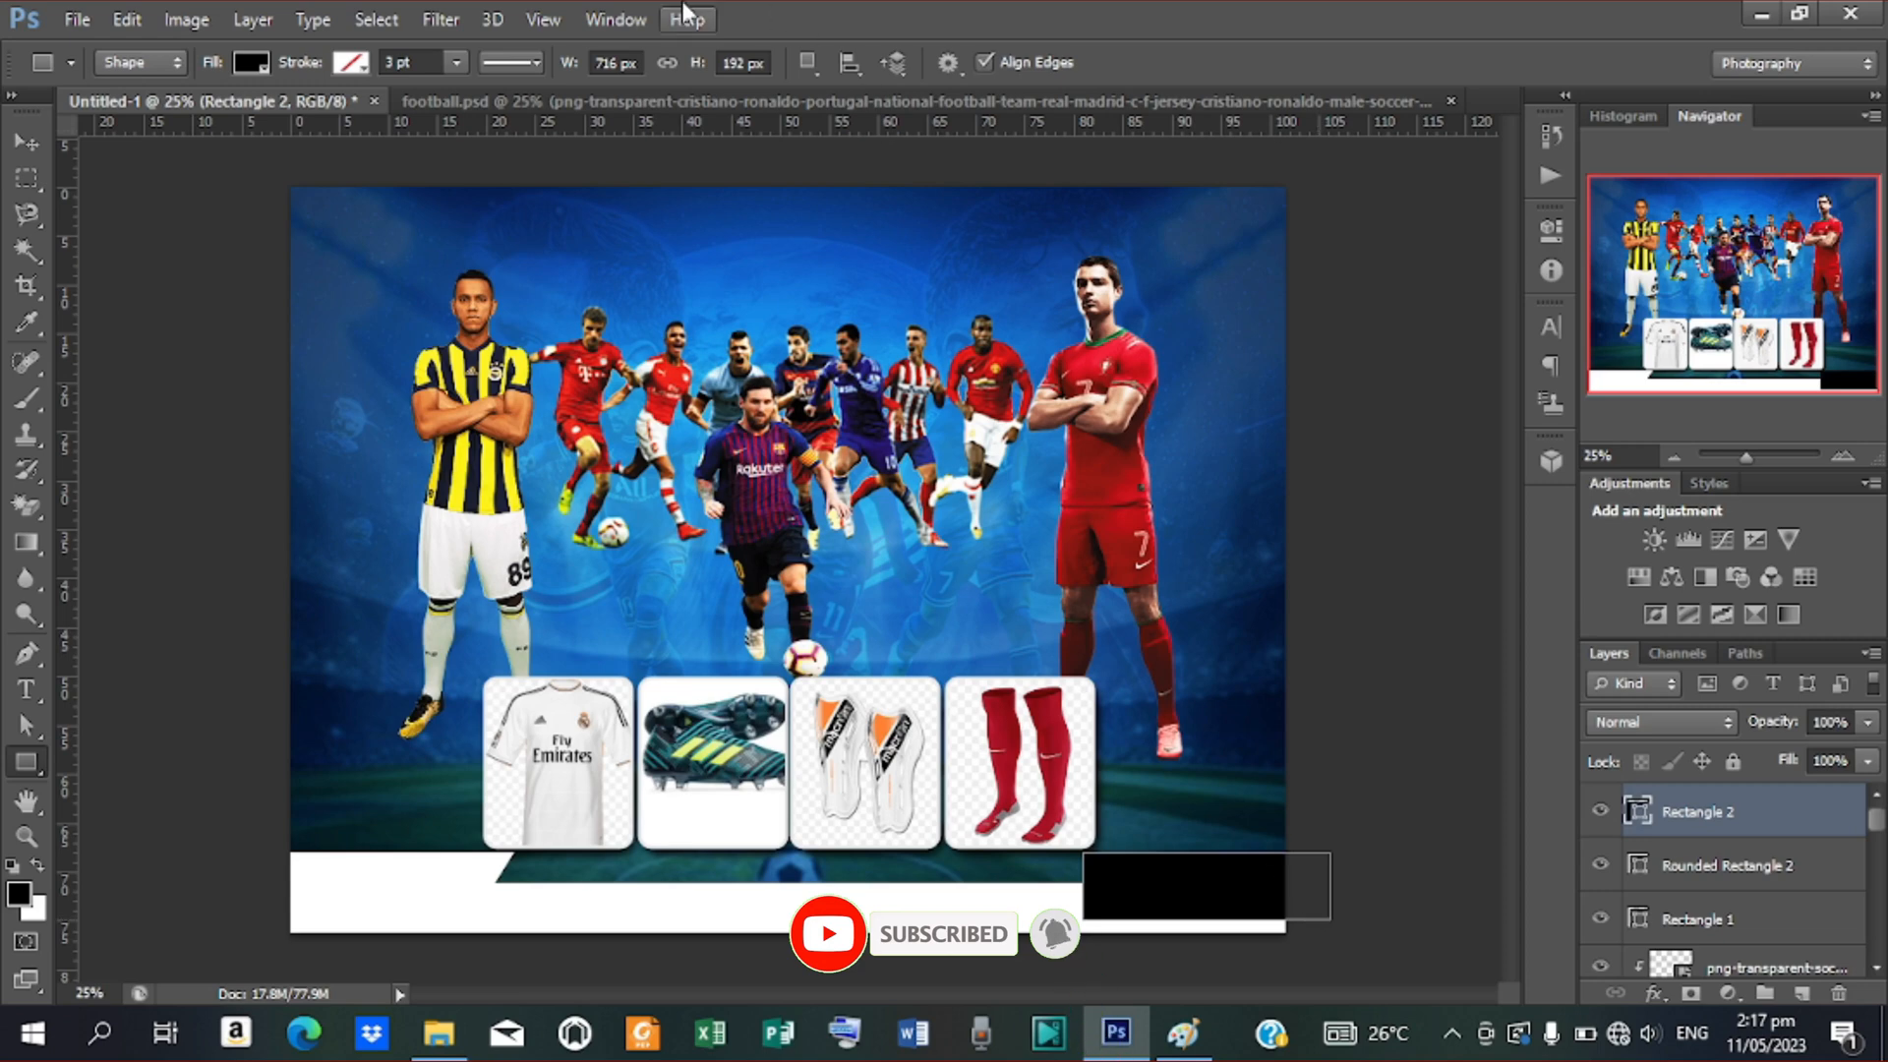
pyautogui.click(252, 63)
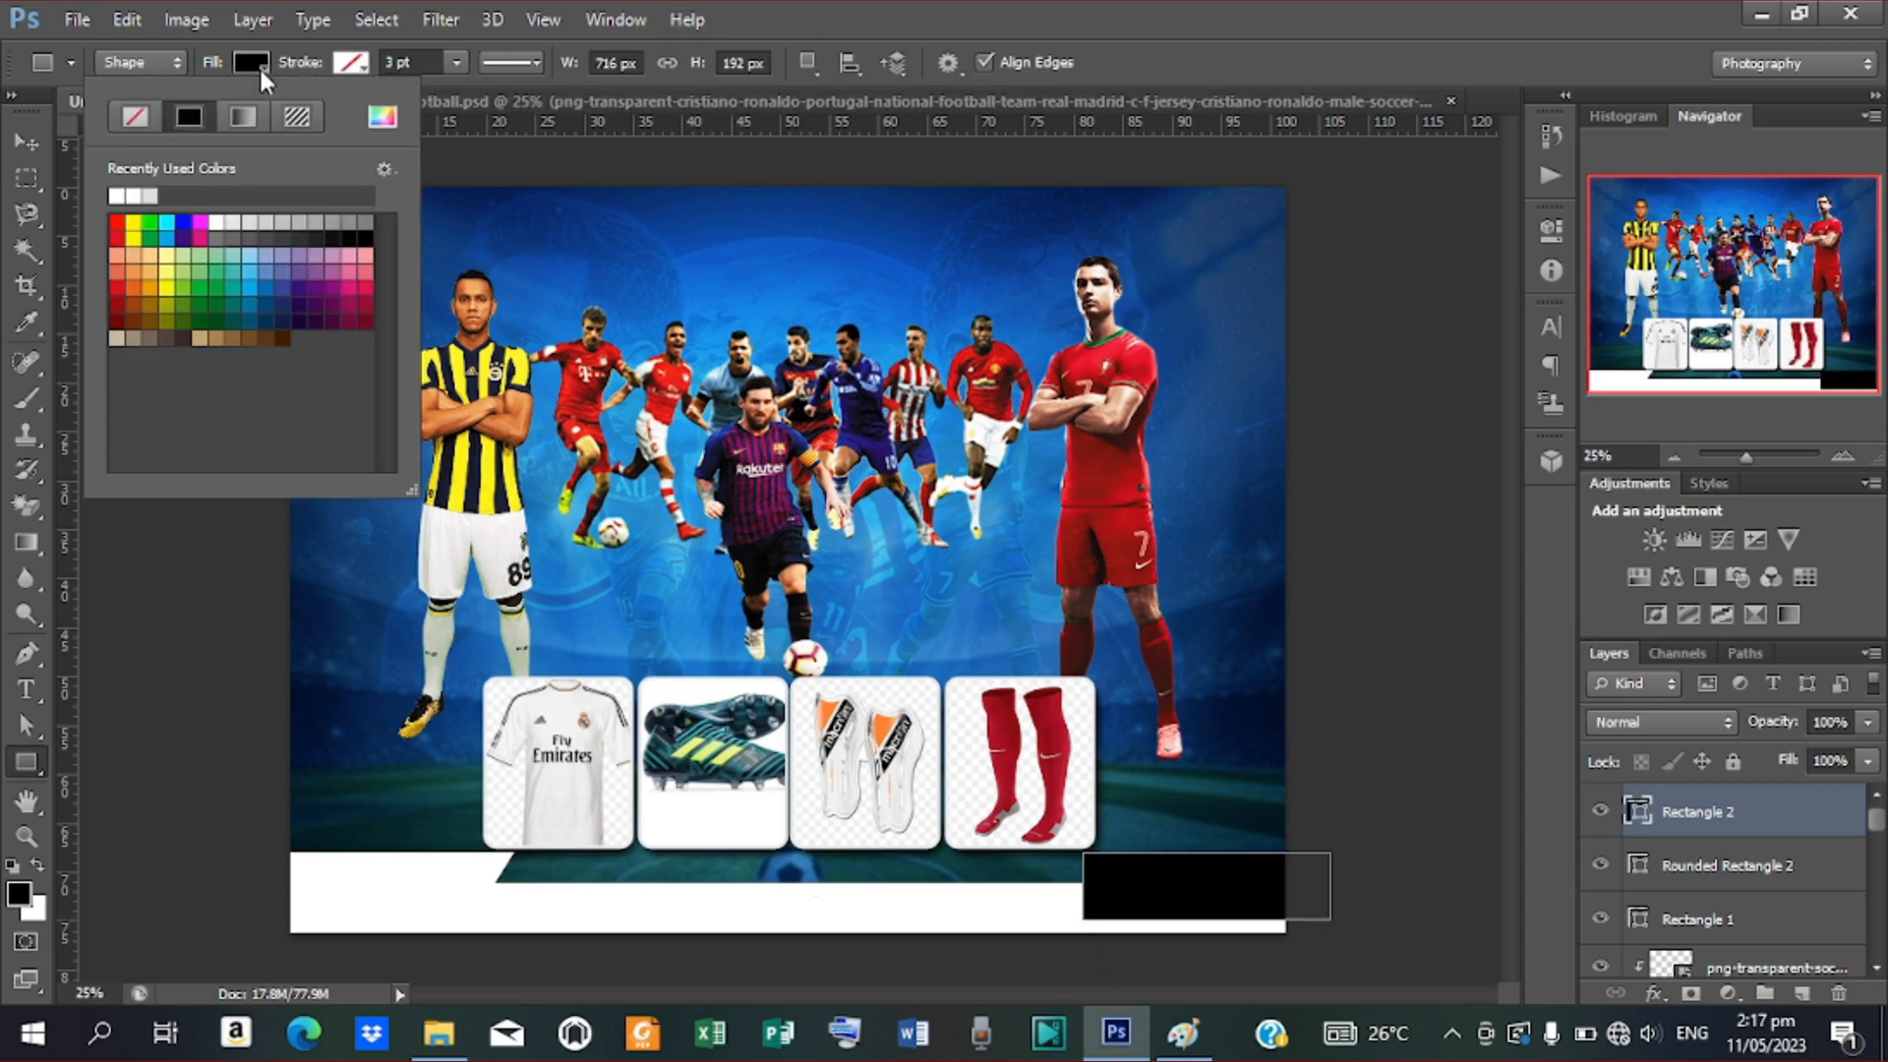
pyautogui.click(383, 117)
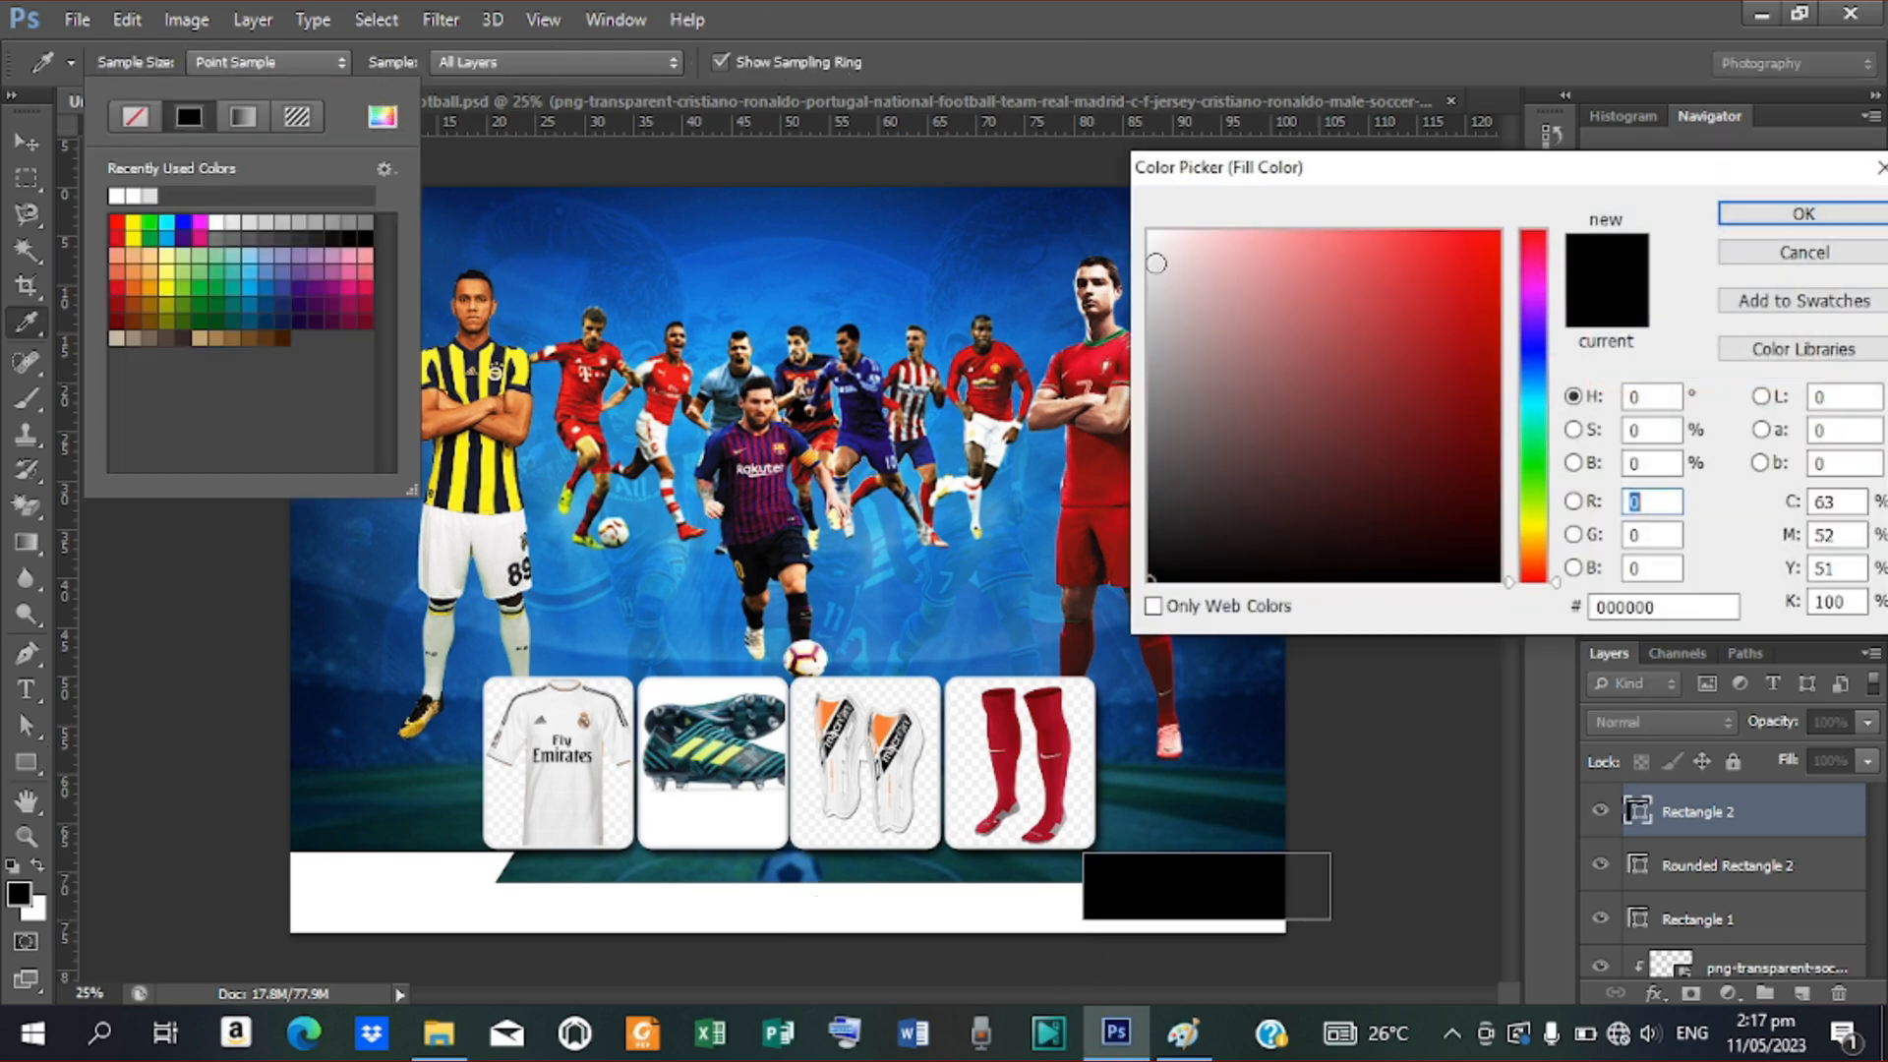
pyautogui.moveTo(1154, 256); pyautogui.dragTo(1134, 175)
pyautogui.click(1801, 214)
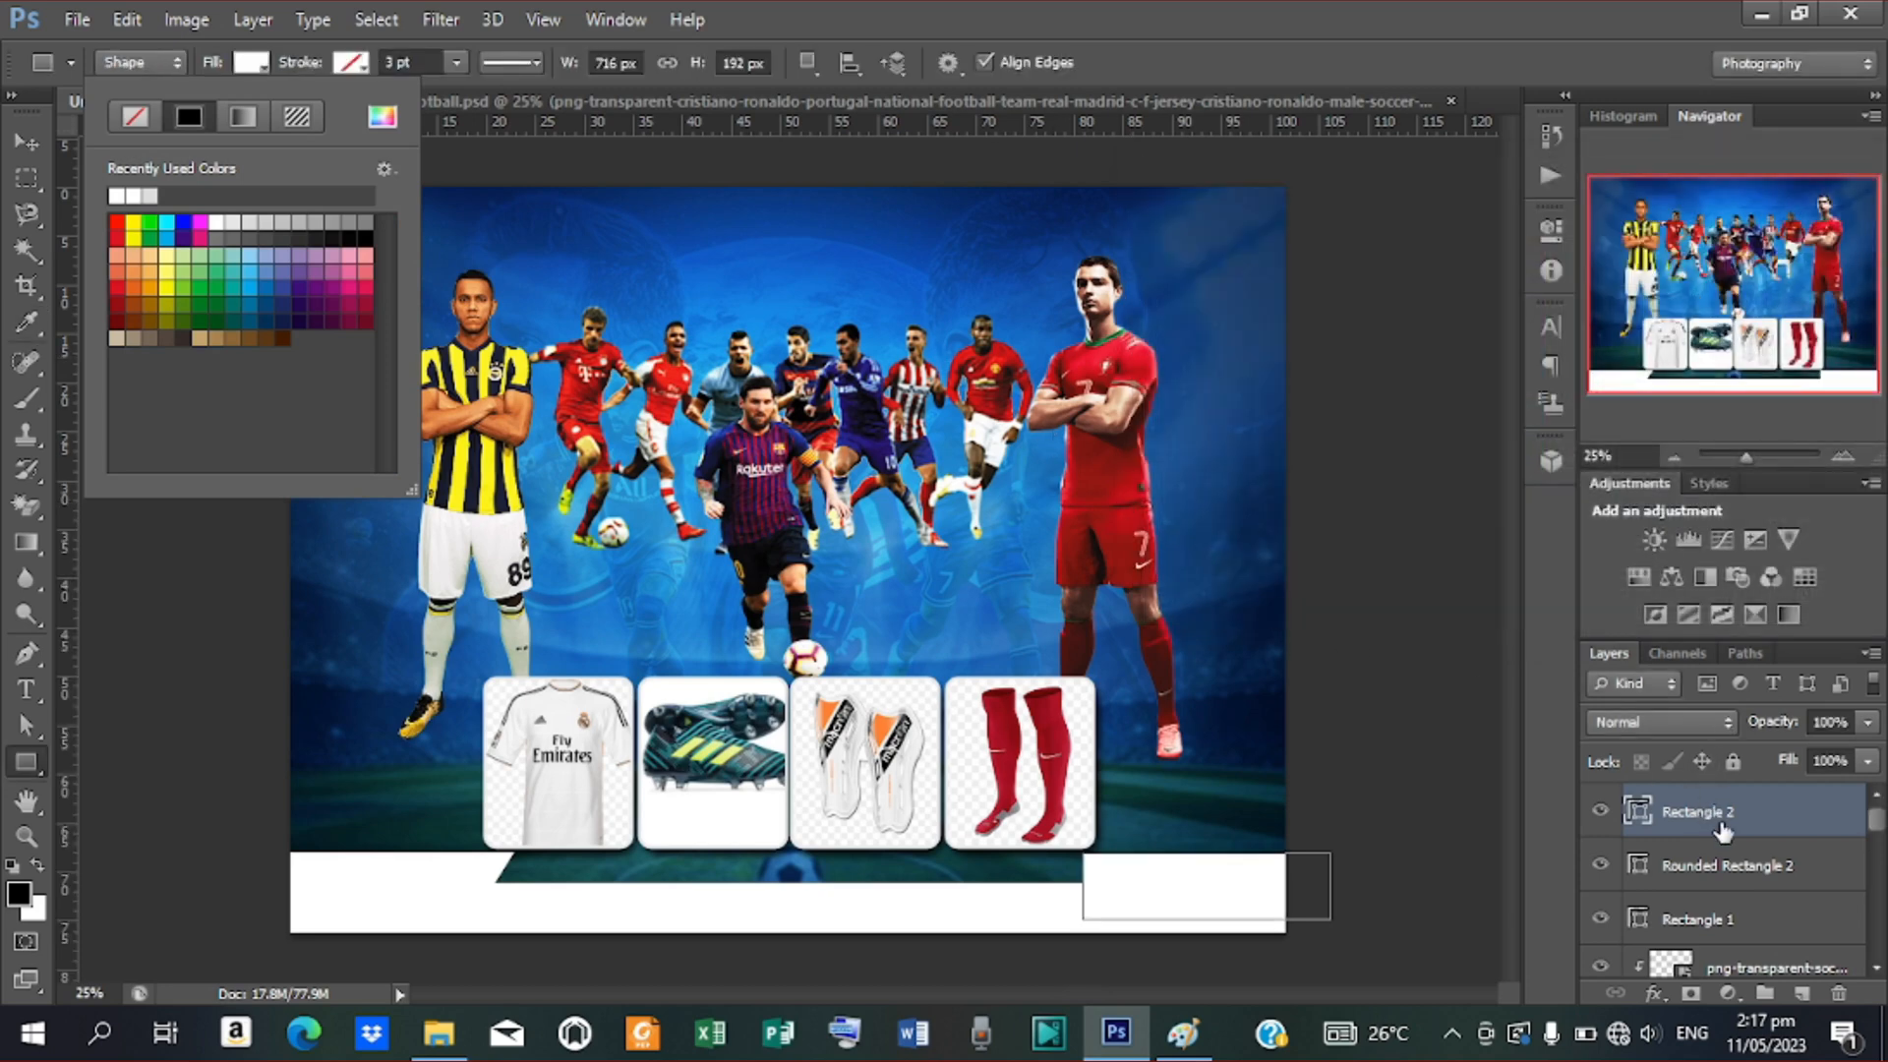
pyautogui.moveTo(1723, 826); pyautogui.dragTo(1723, 912)
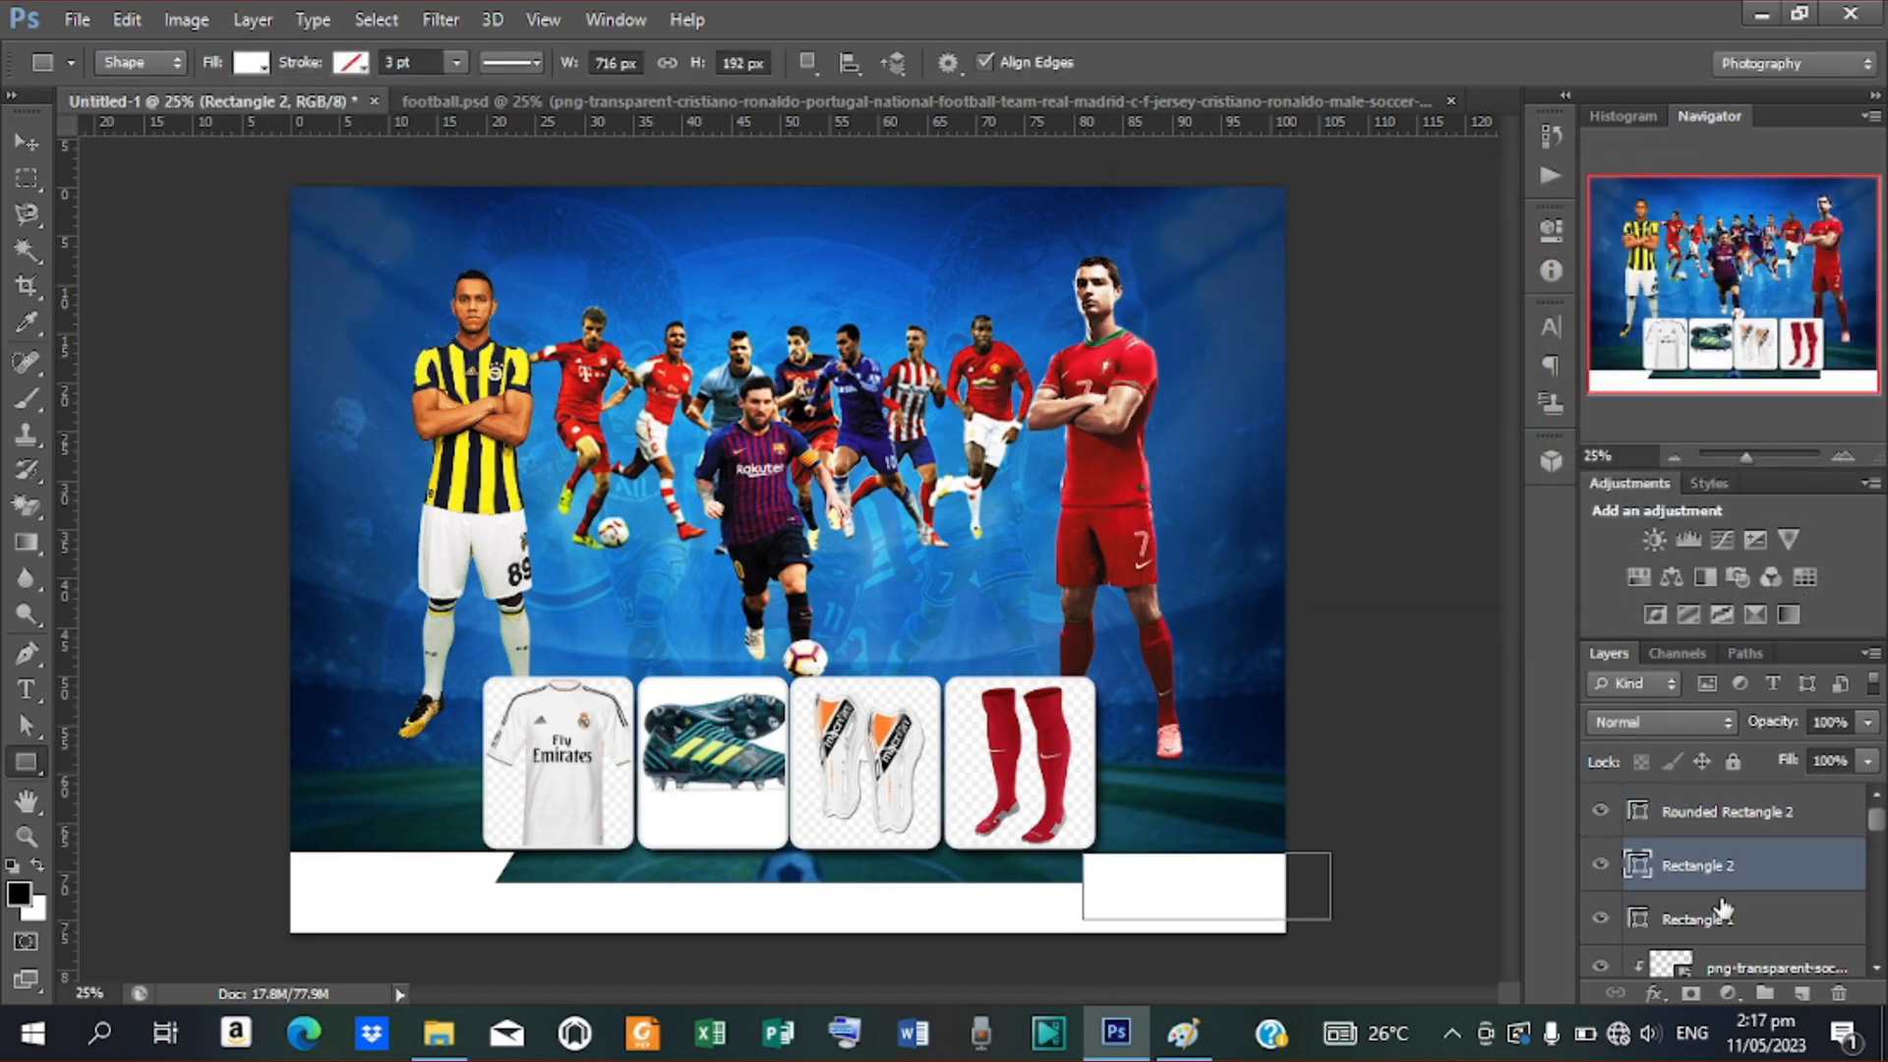
# Skew the new rectangle so its left edge slants, mirroring the left rectangle
pyautogui.click(127, 20)
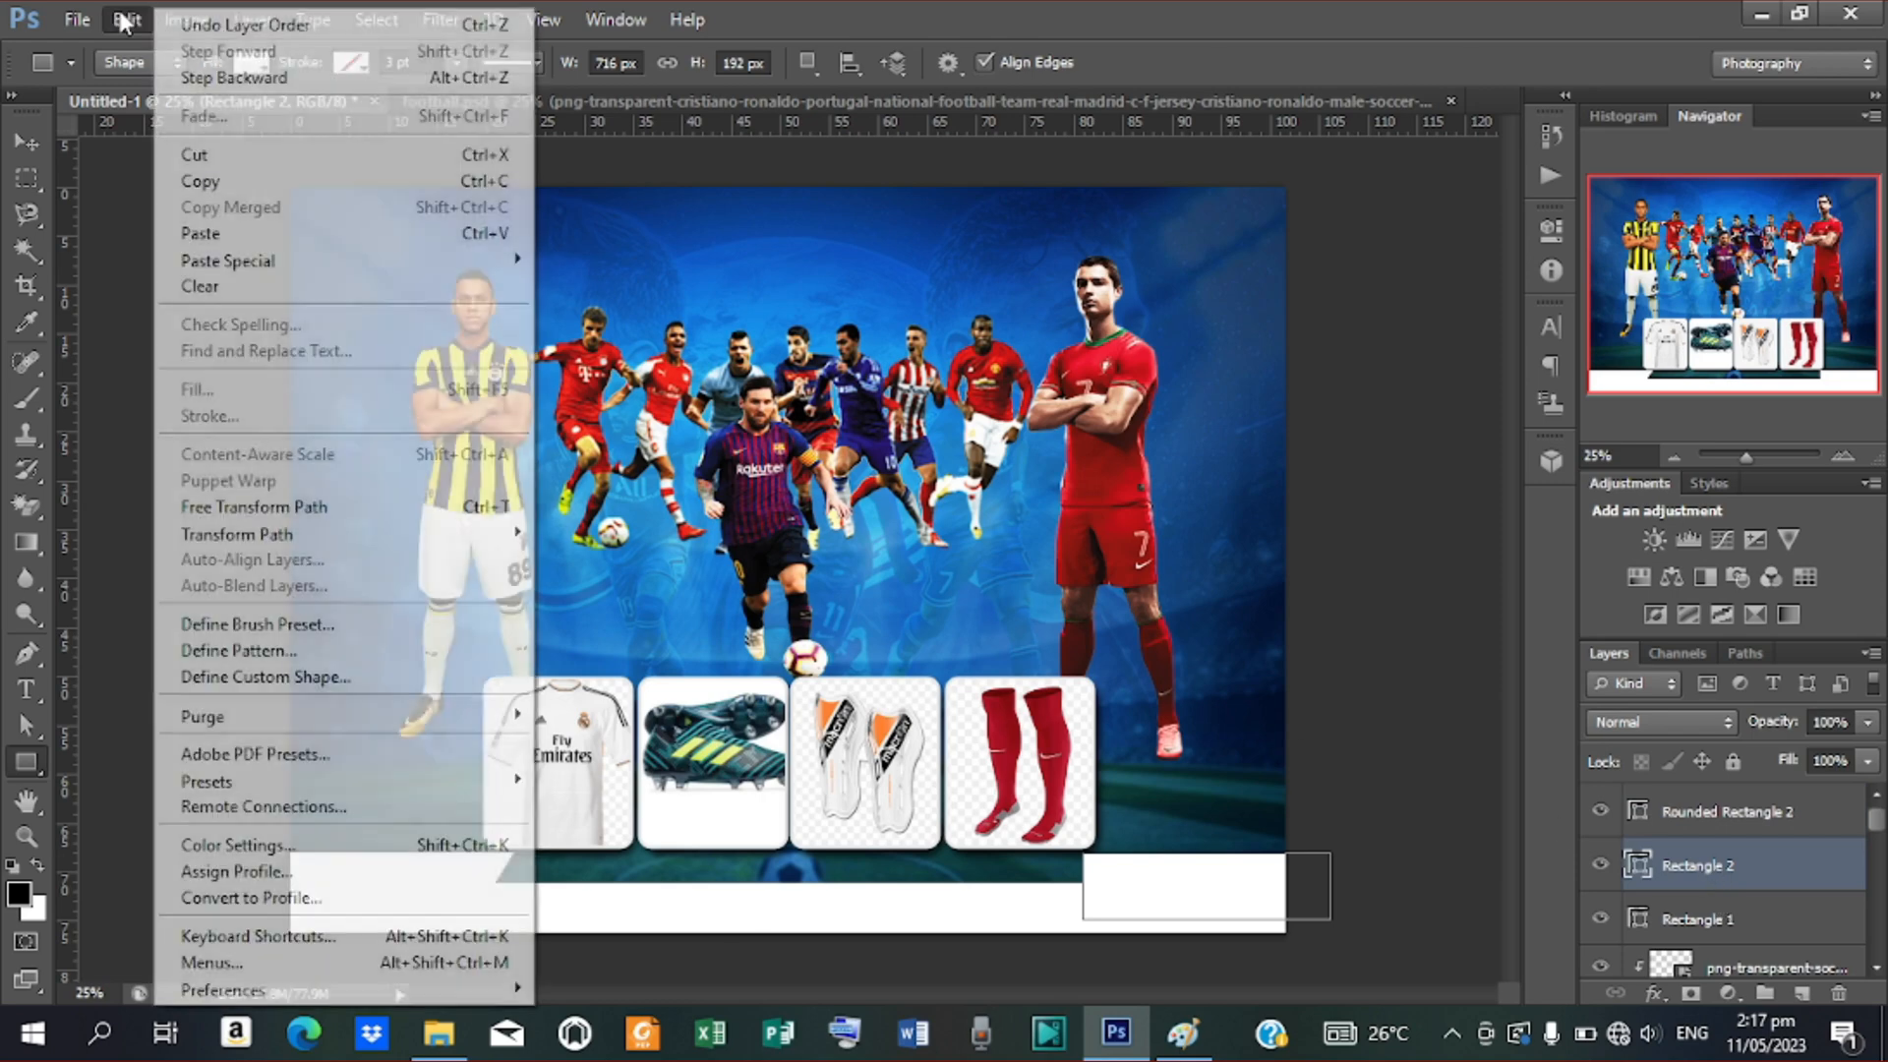
pyautogui.moveTo(281, 534)
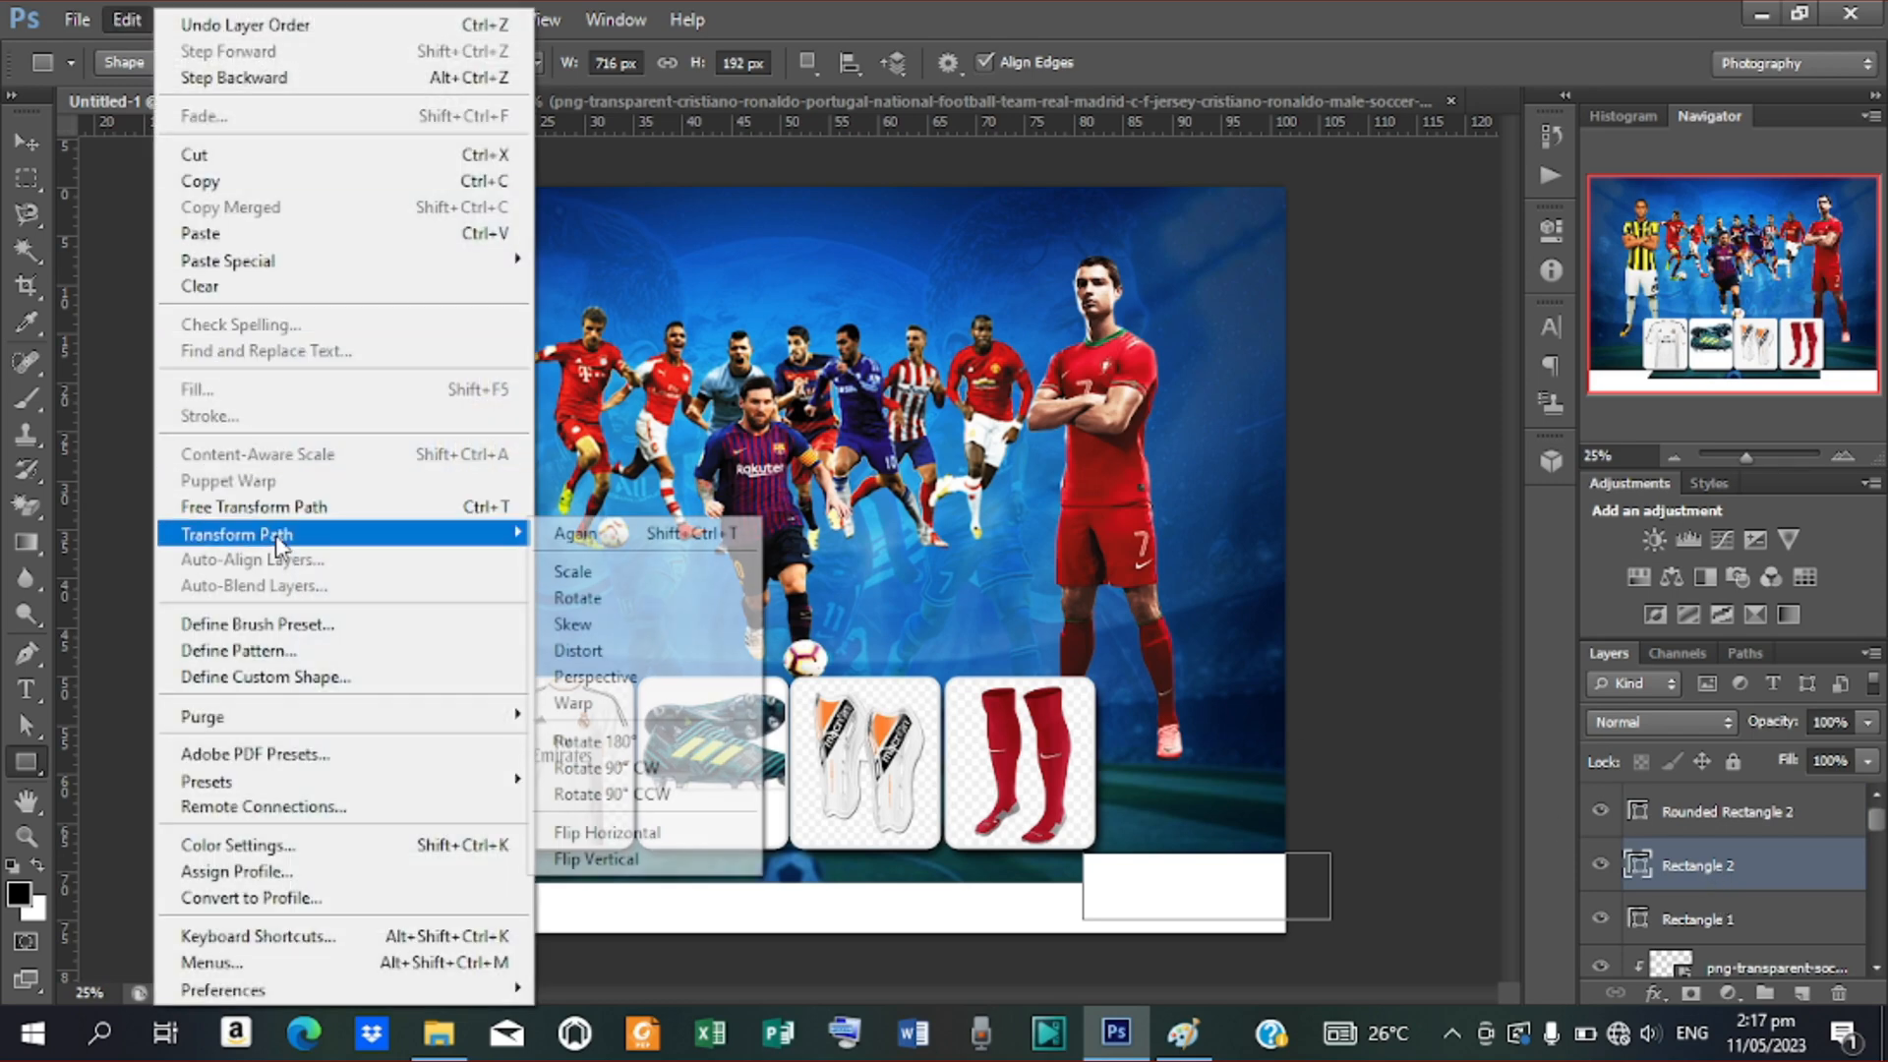
pyautogui.click(574, 625)
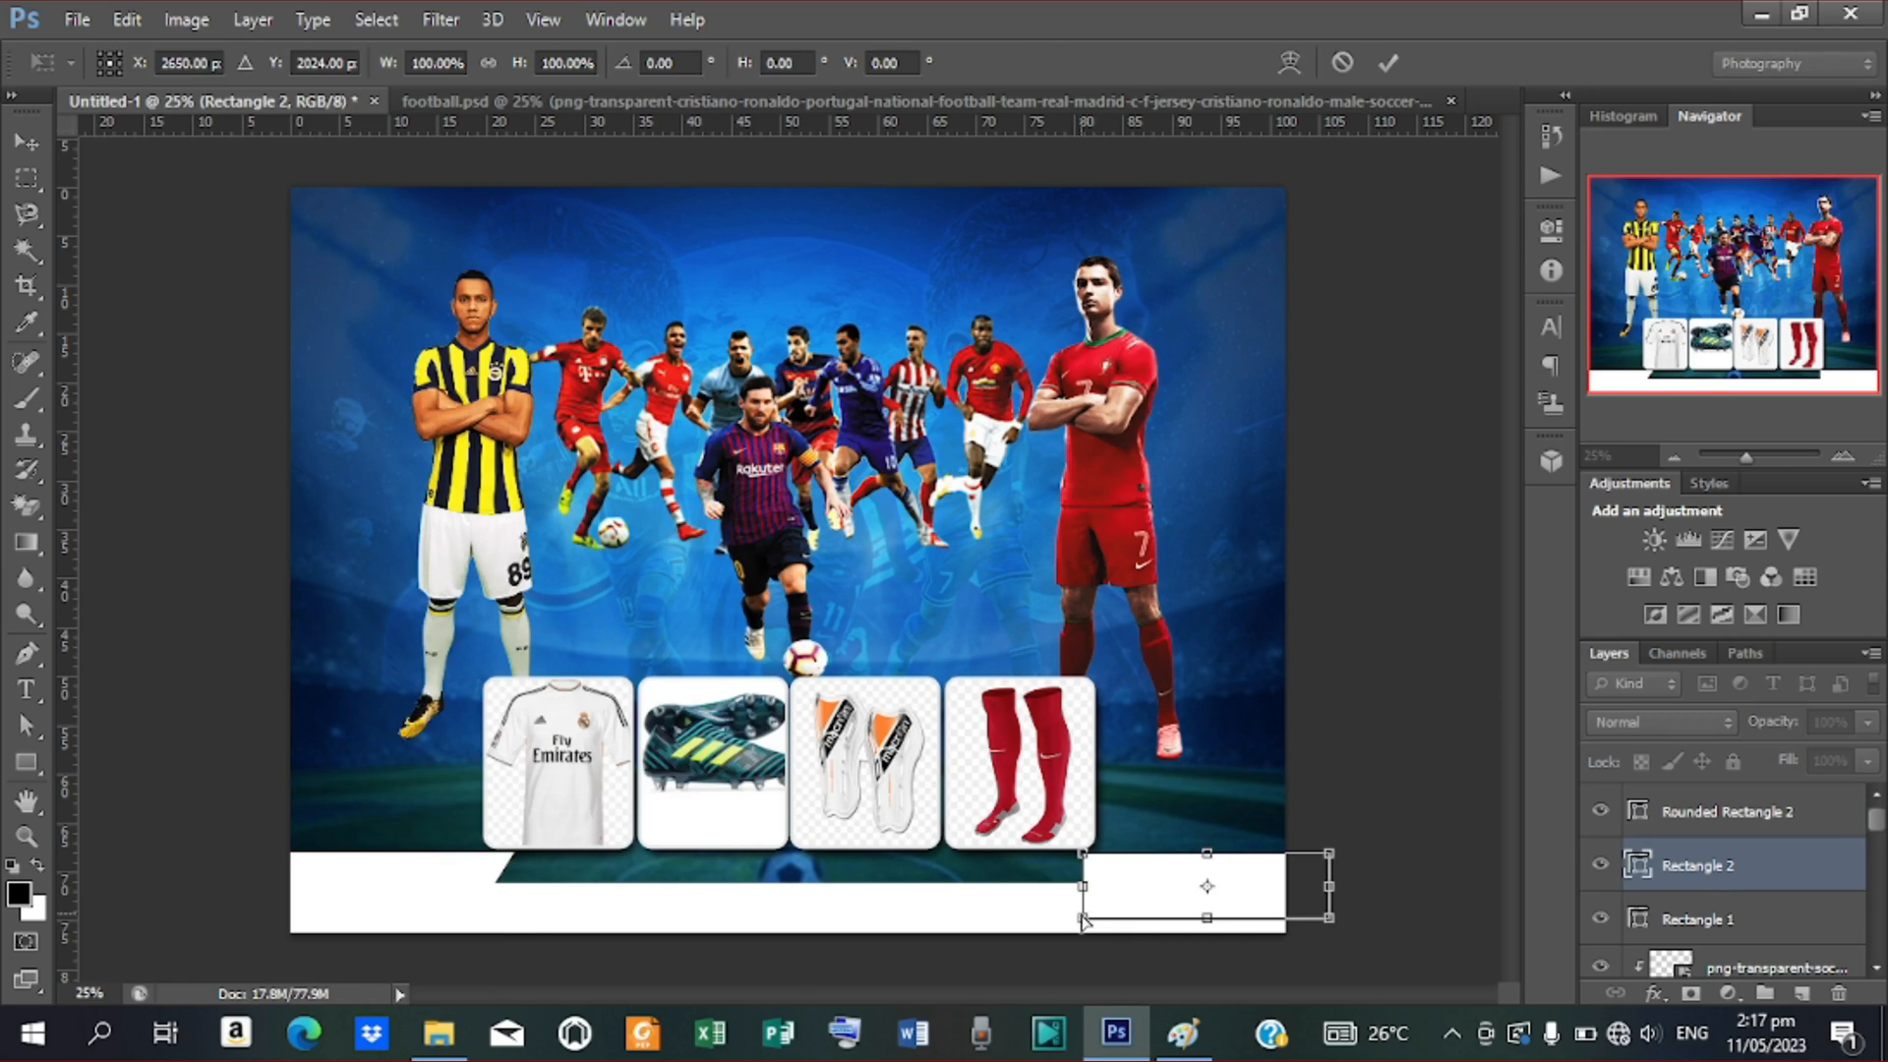
pyautogui.moveTo(1083, 916); pyautogui.dragTo(1111, 930)
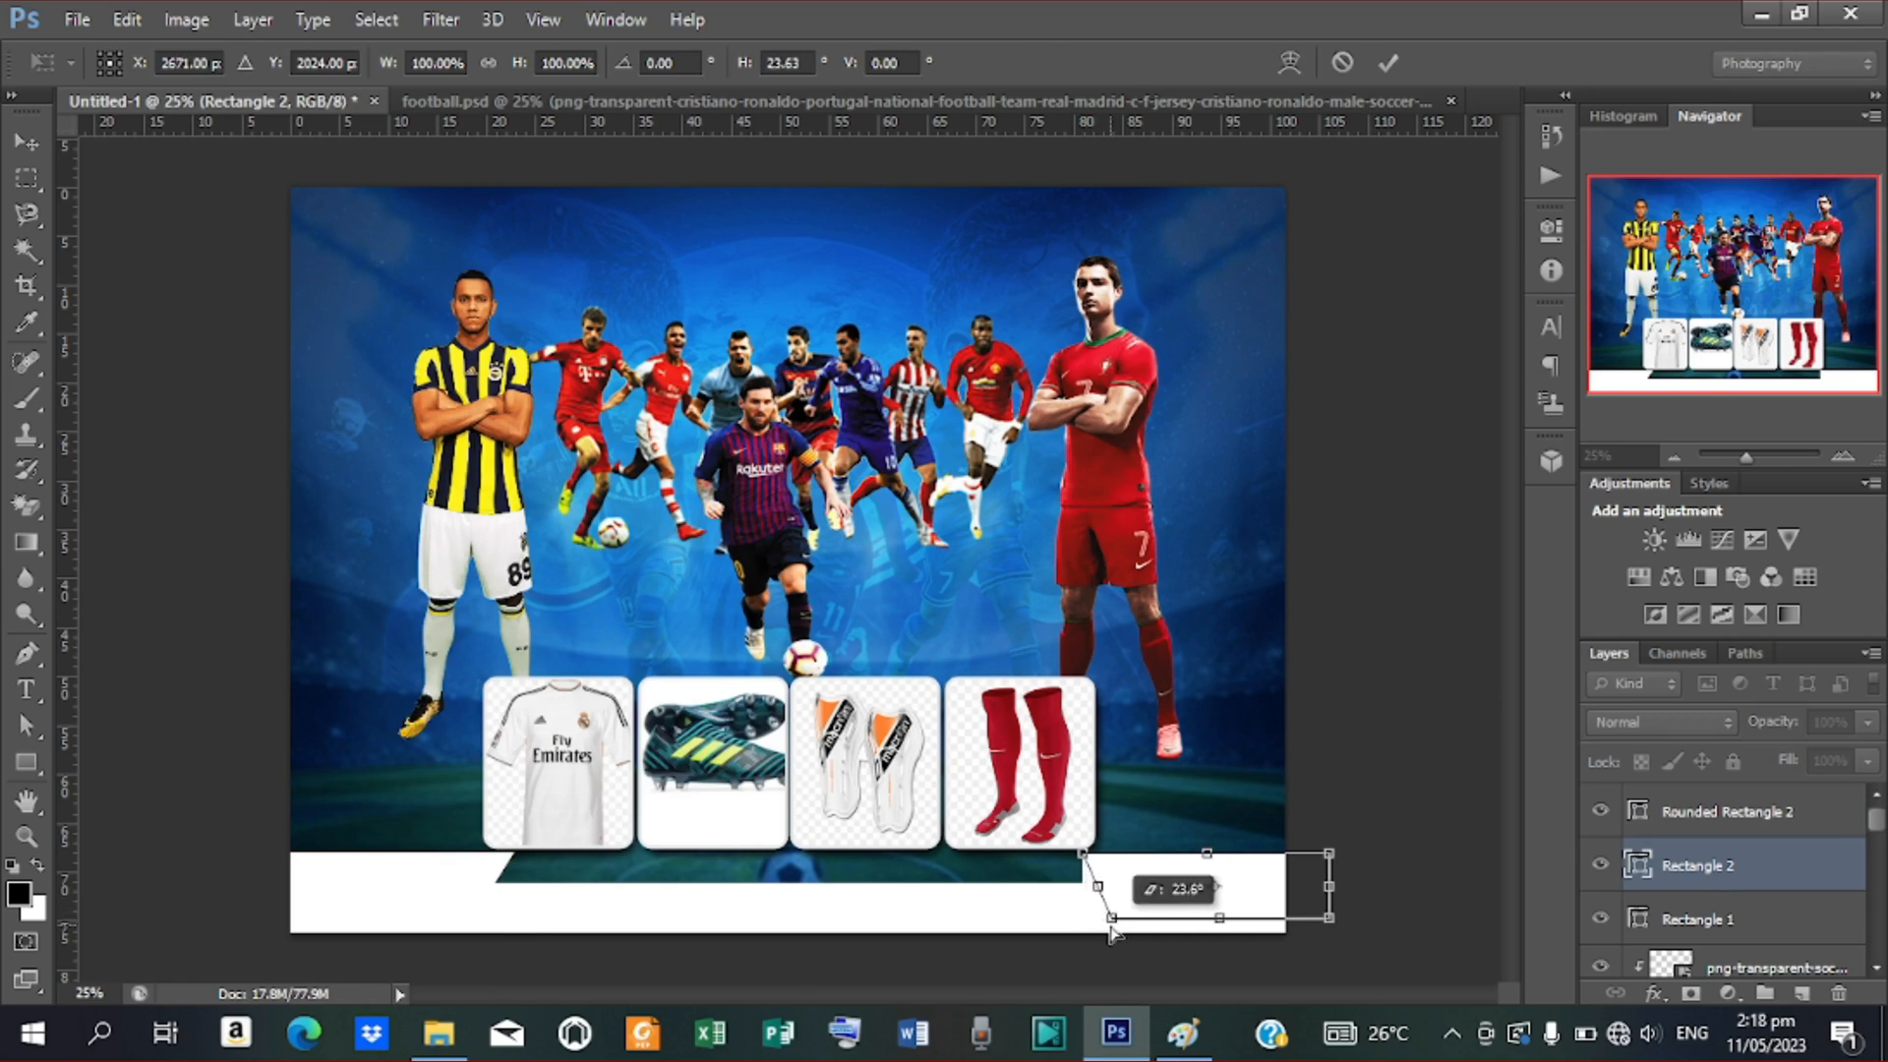
pyautogui.moveTo(1110, 933); pyautogui.dragTo(1114, 932)
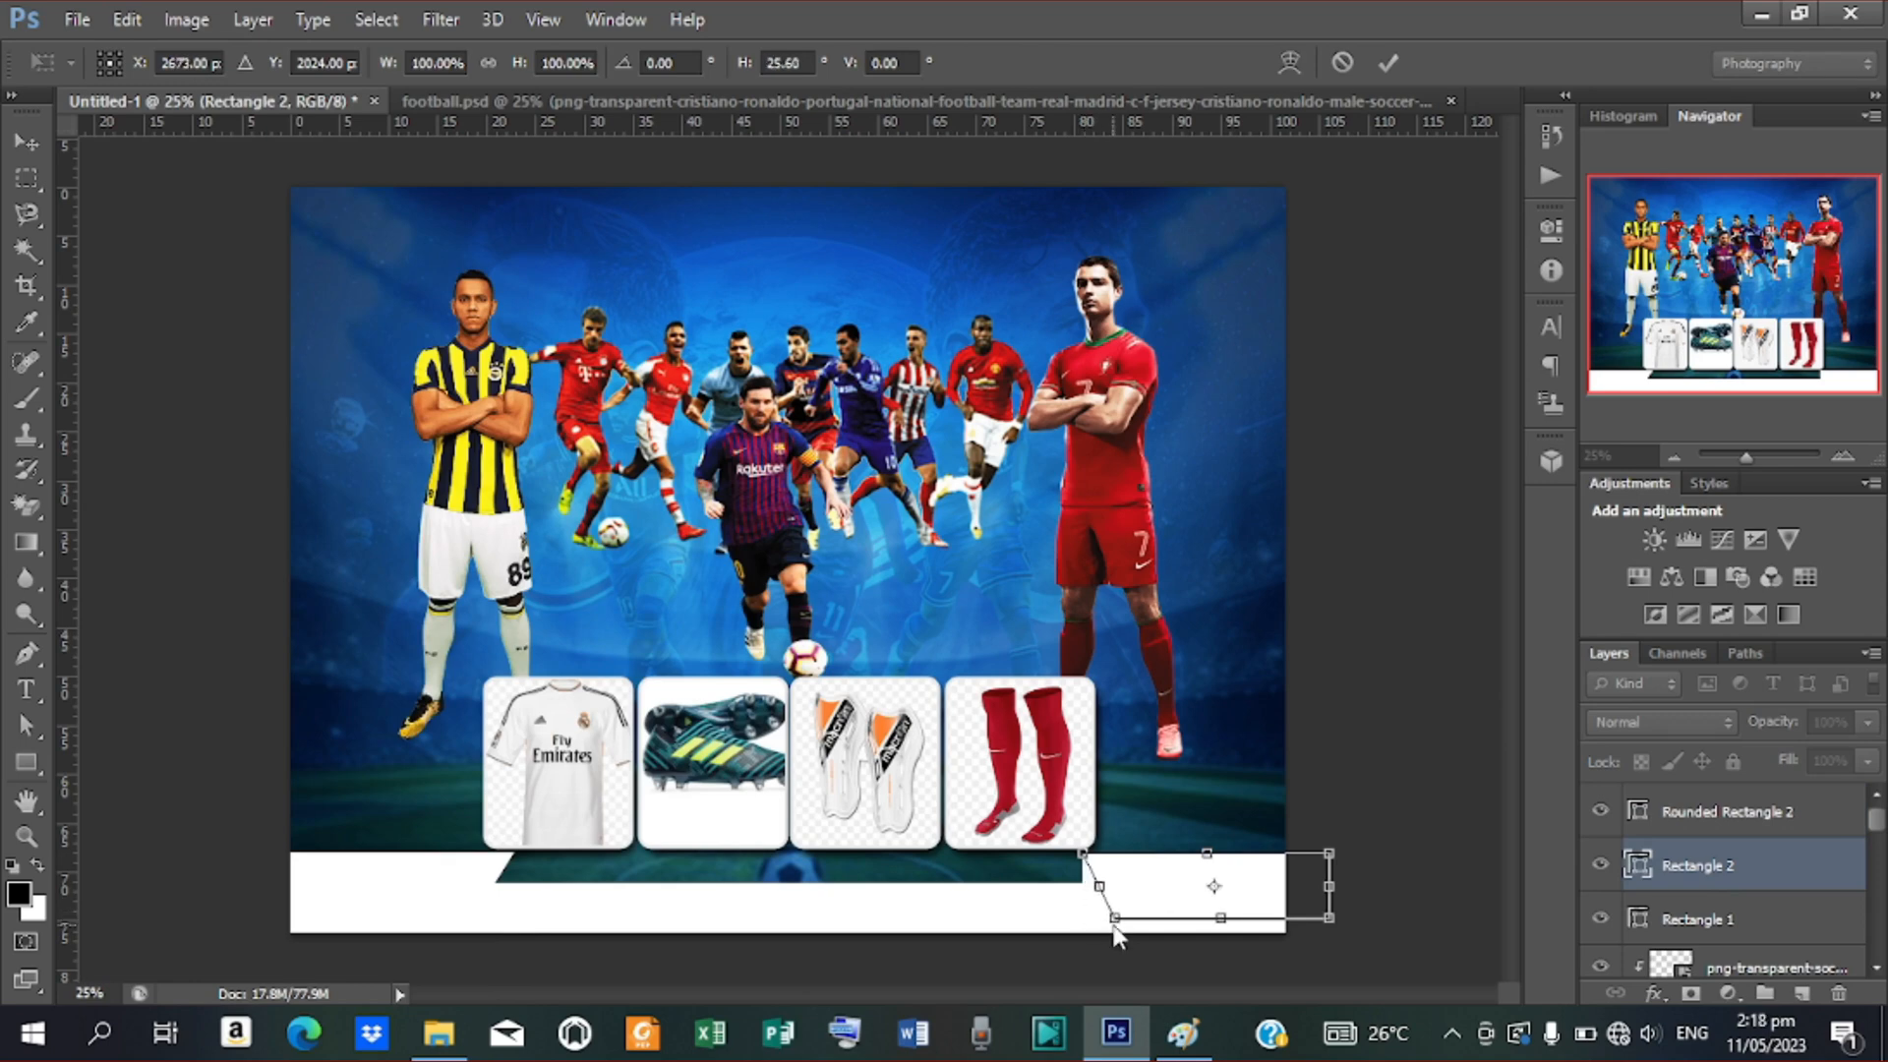
pyautogui.click(1388, 62)
pyautogui.click(1382, 658)
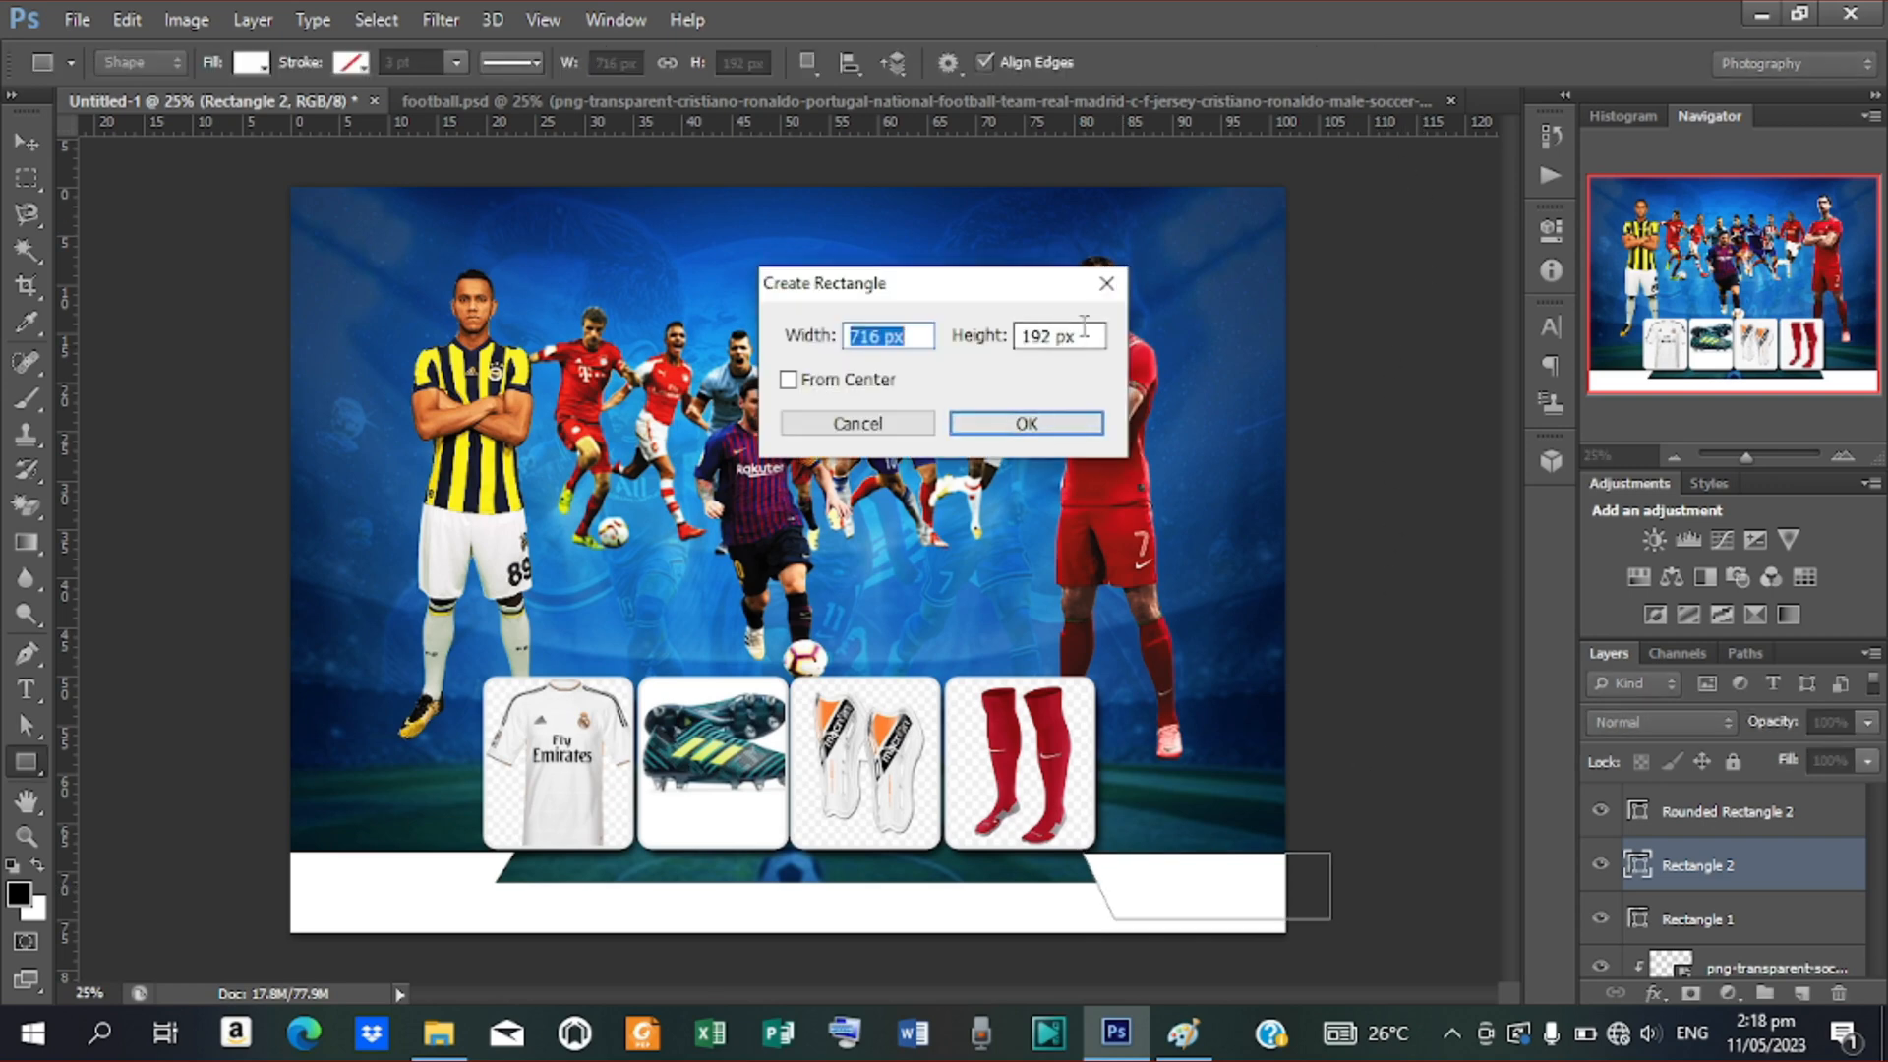
pyautogui.click(861, 423)
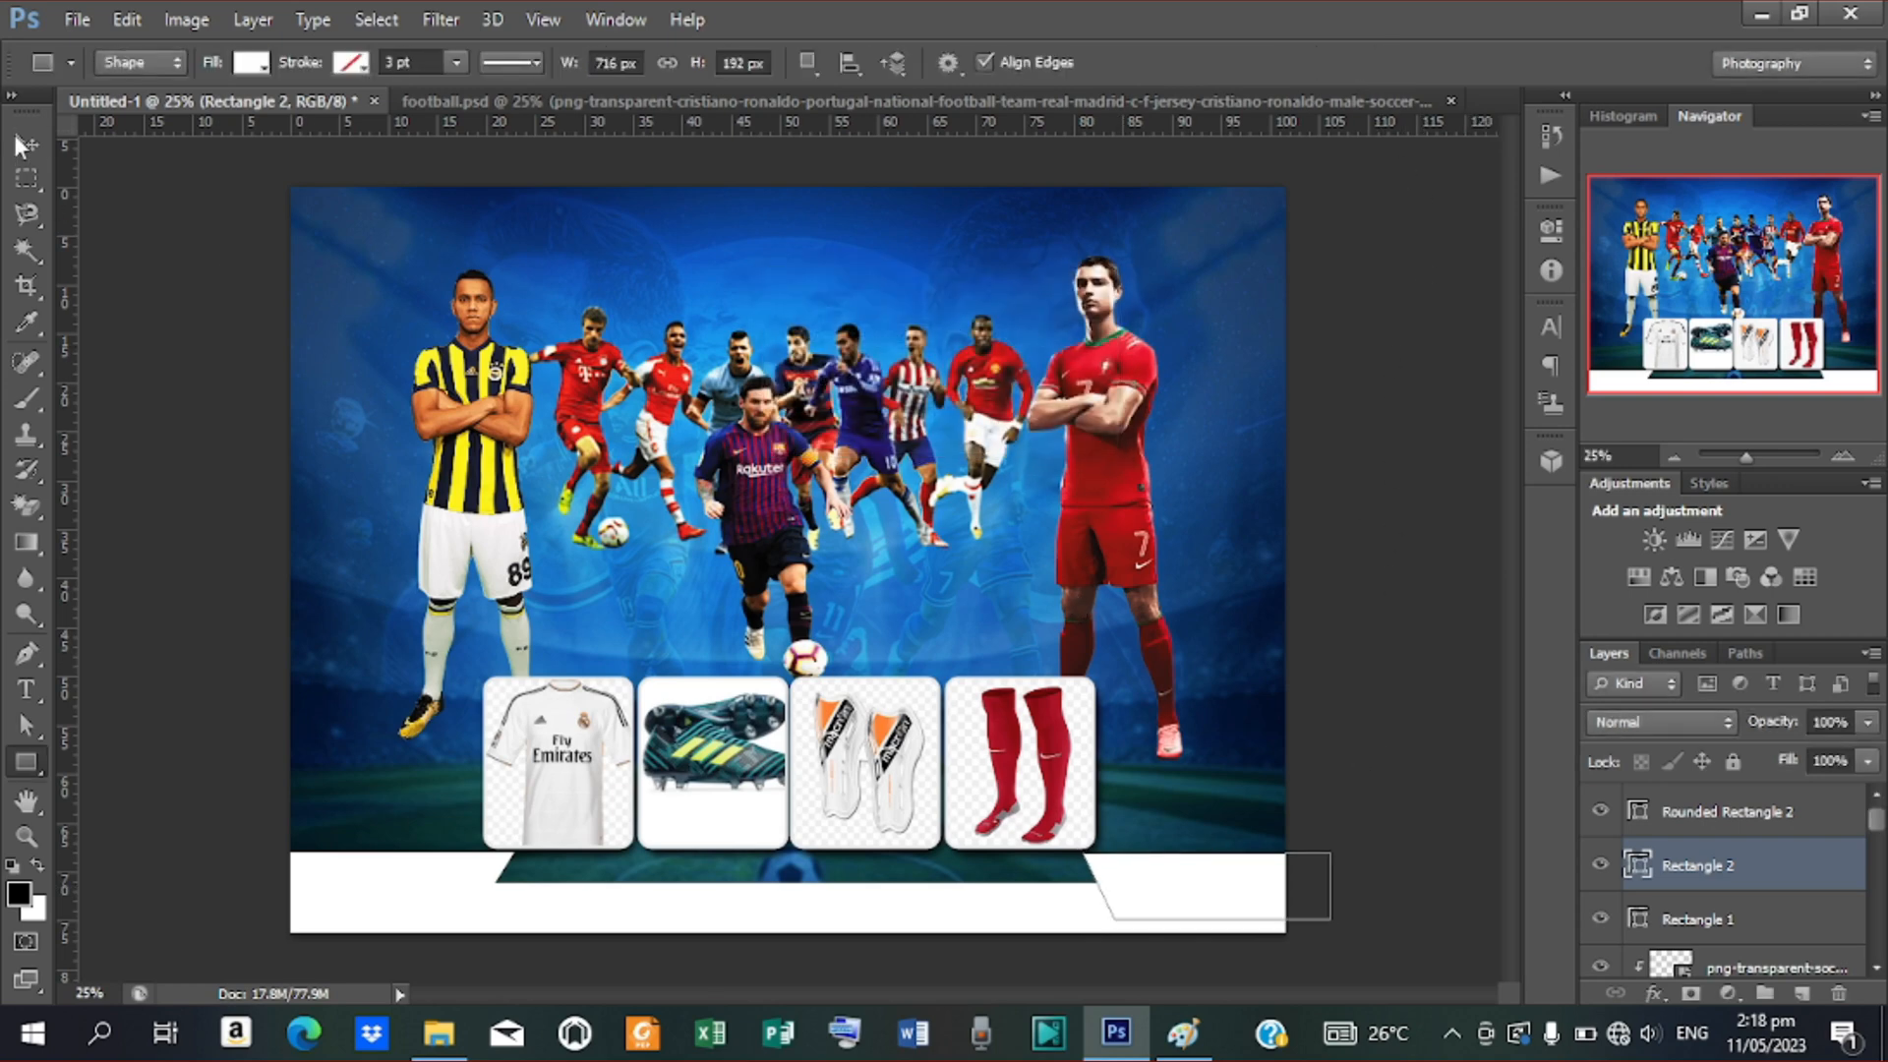
pyautogui.press('v')
pyautogui.click(940, 802)
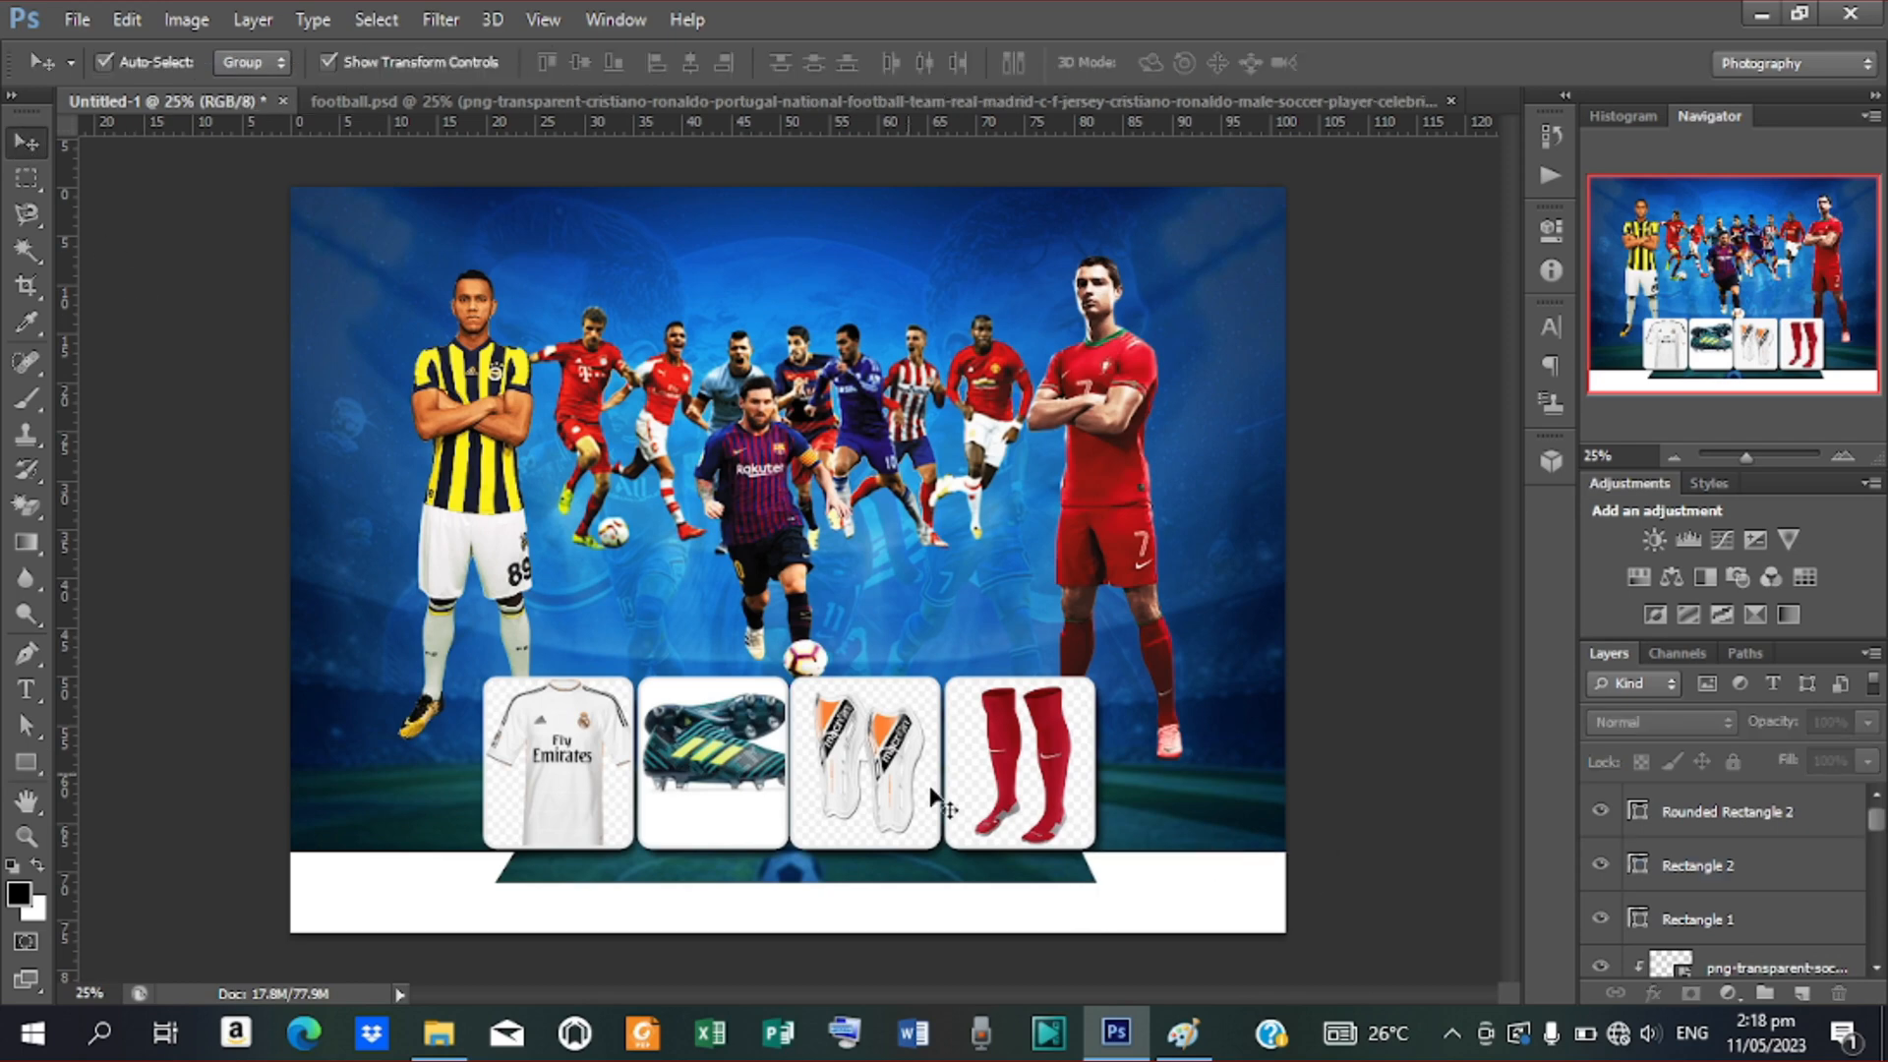
# Choose Impact (18 pt, white) in the Character panel with the Type tool and start a new text layer
pyautogui.click(1224, 905)
pyautogui.click(1328, 733)
pyautogui.press('t')
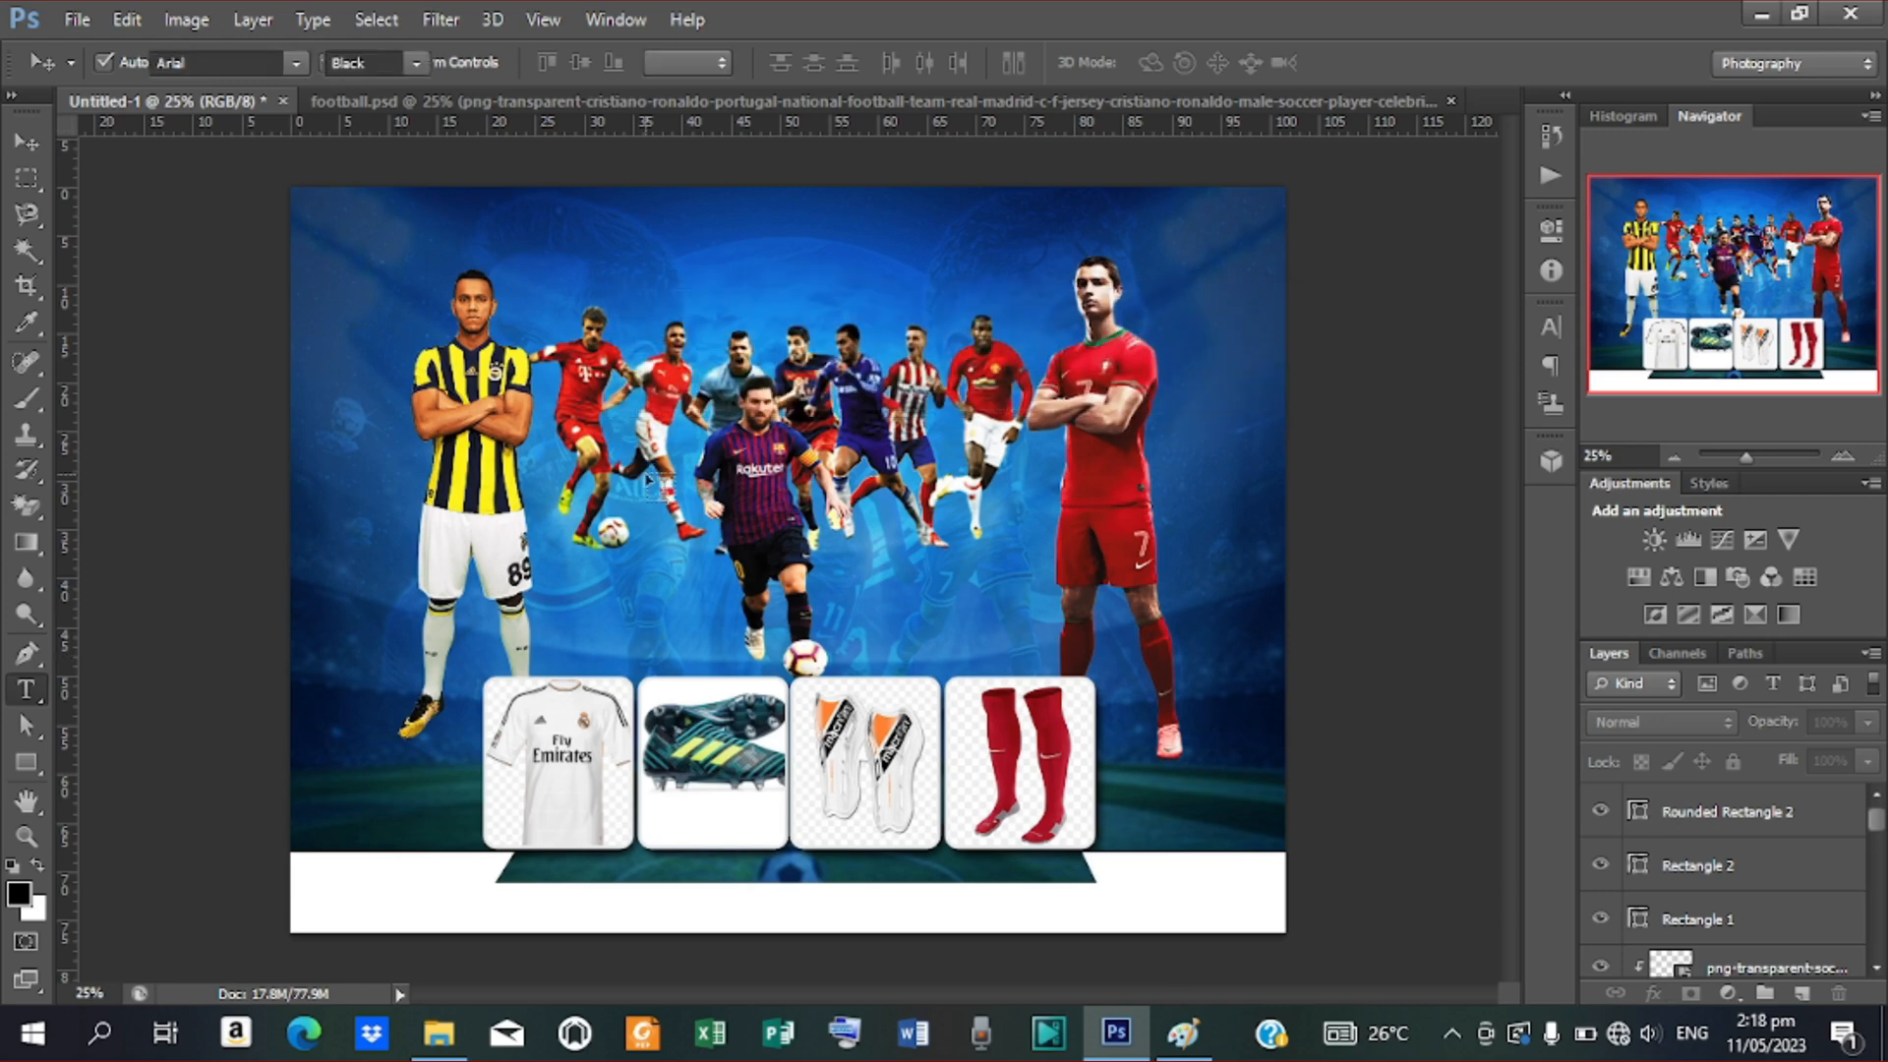
pyautogui.click(1548, 328)
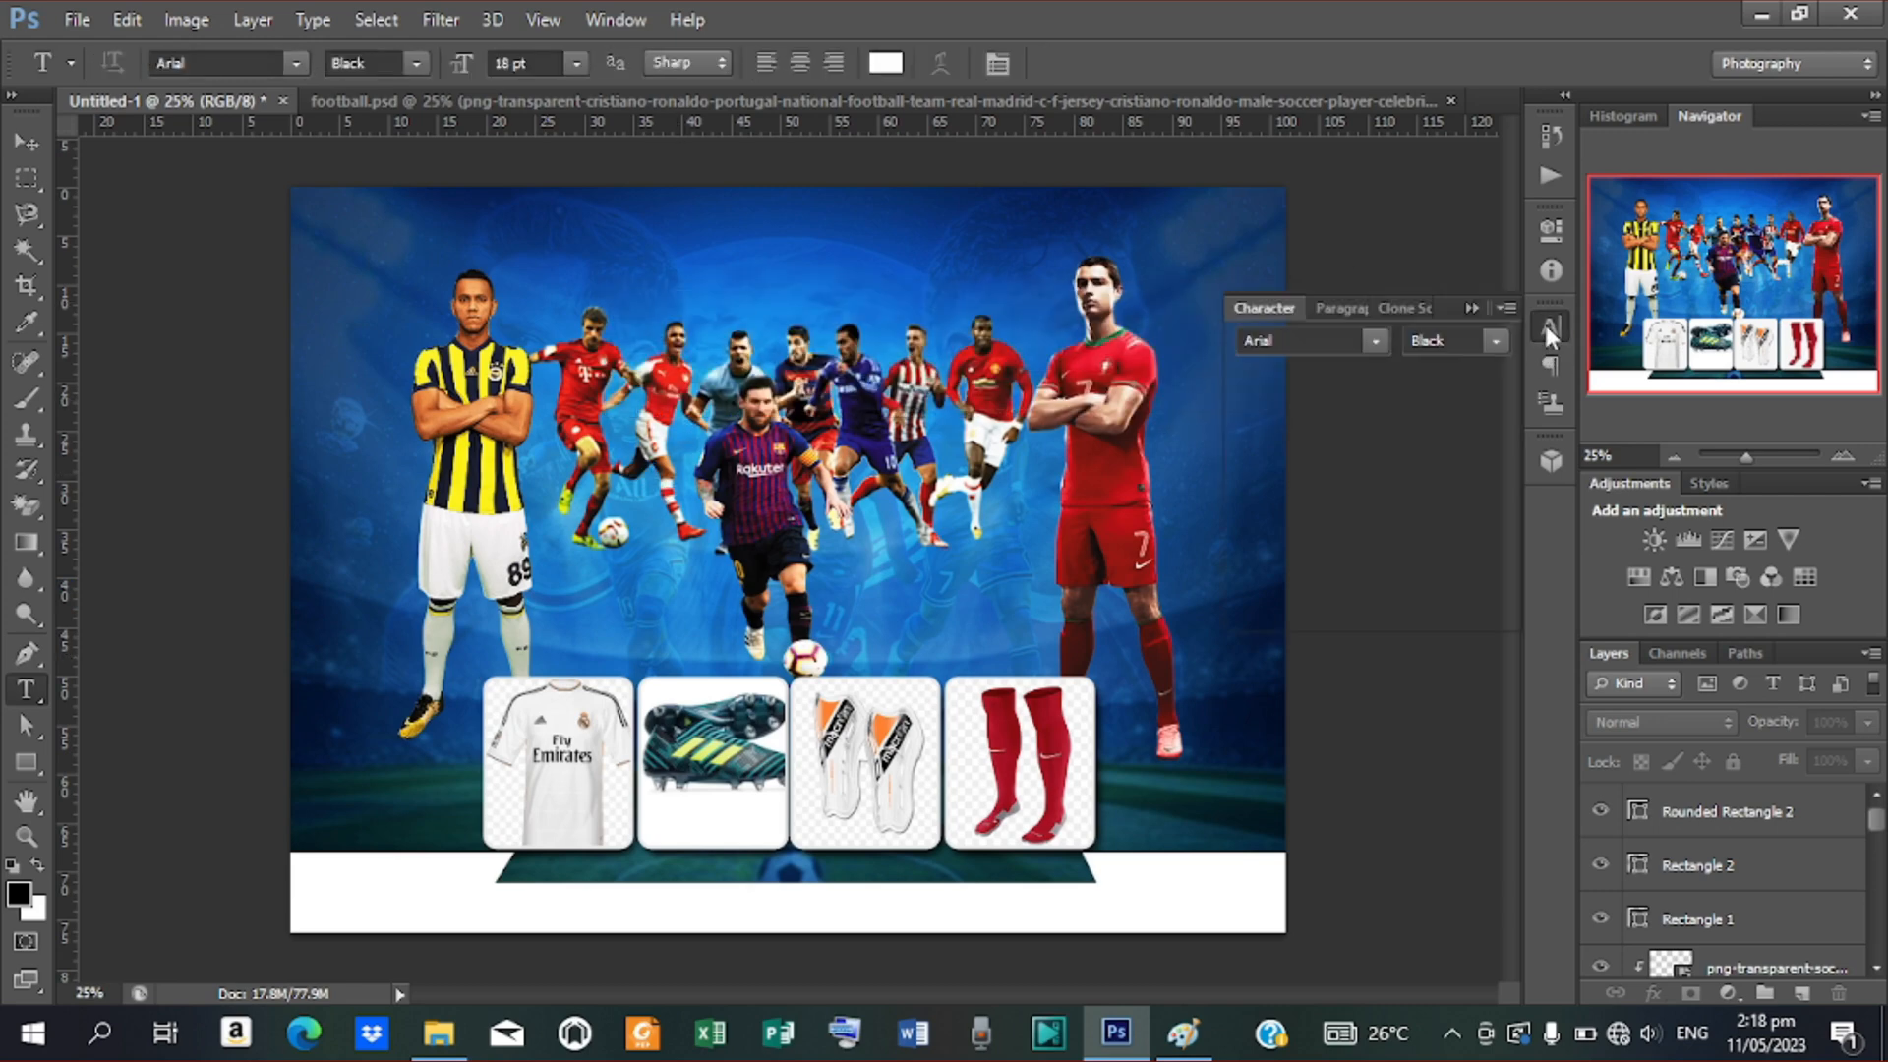
pyautogui.click(1374, 341)
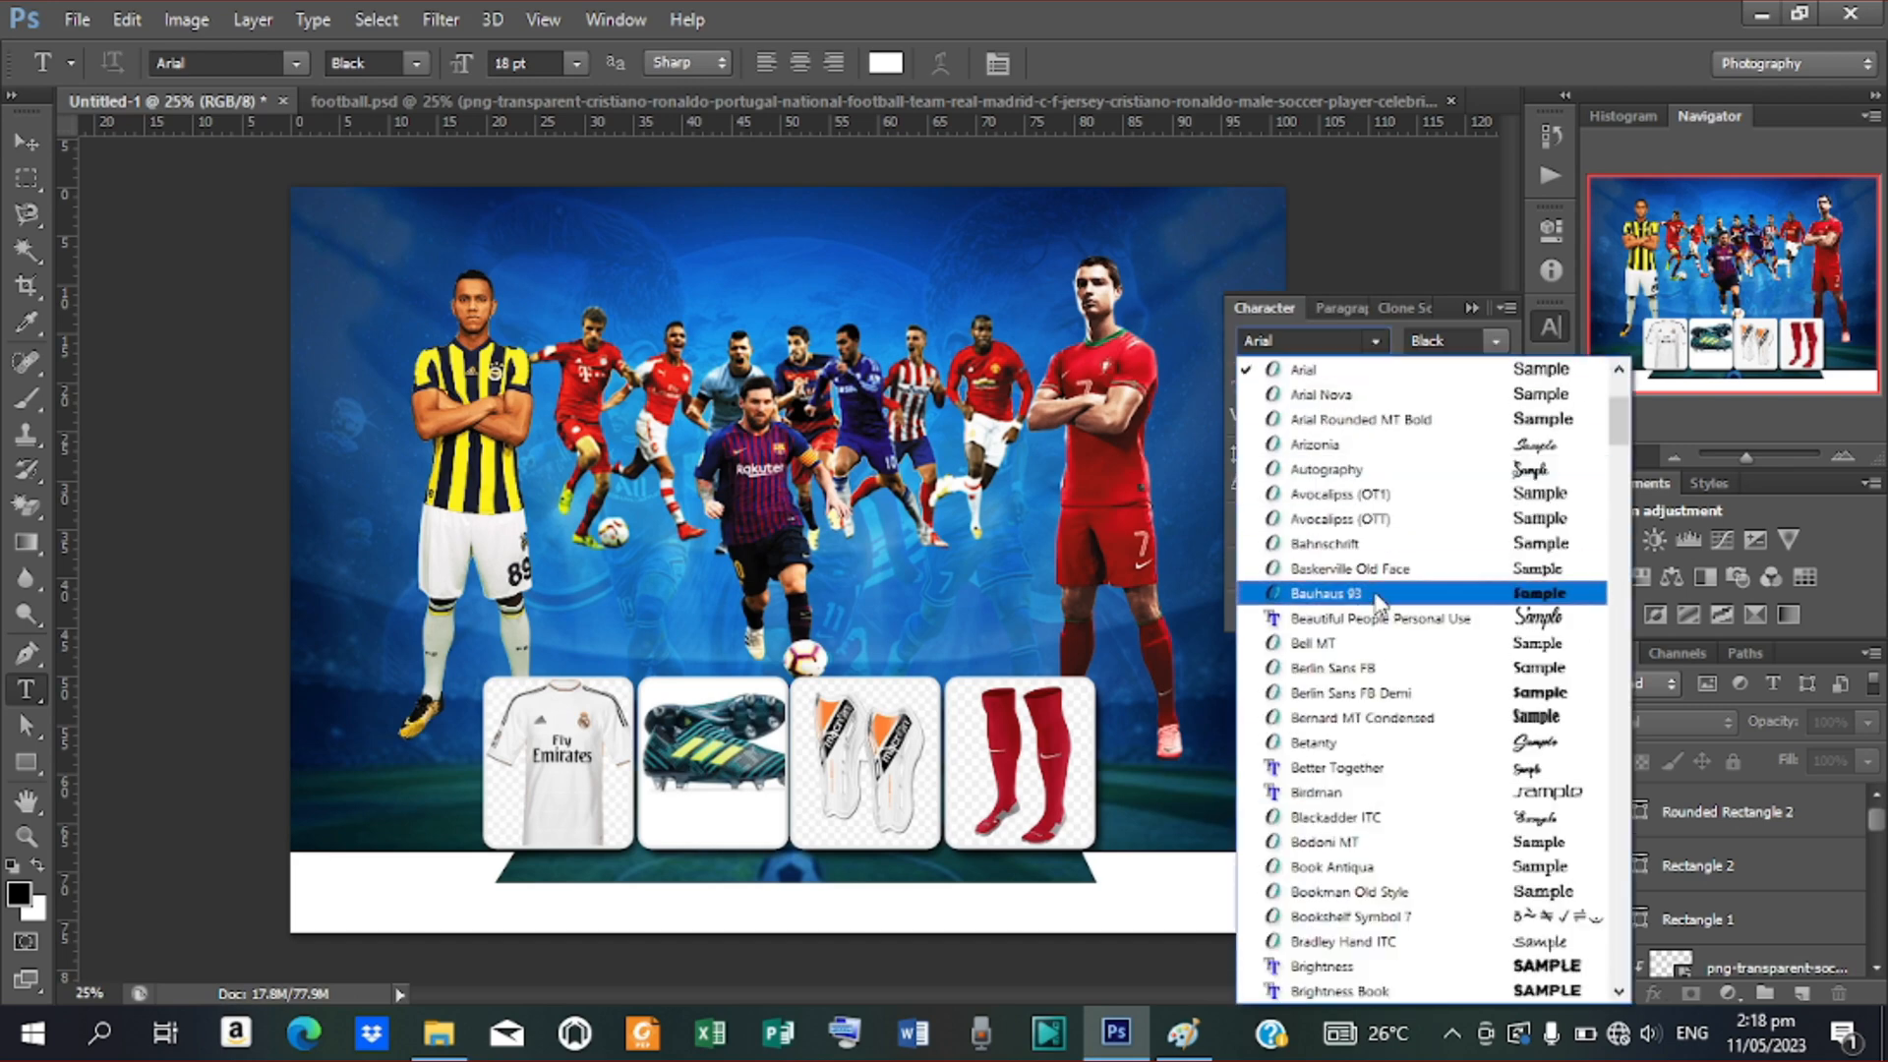
pyautogui.scroll(-15, 1416, 531)
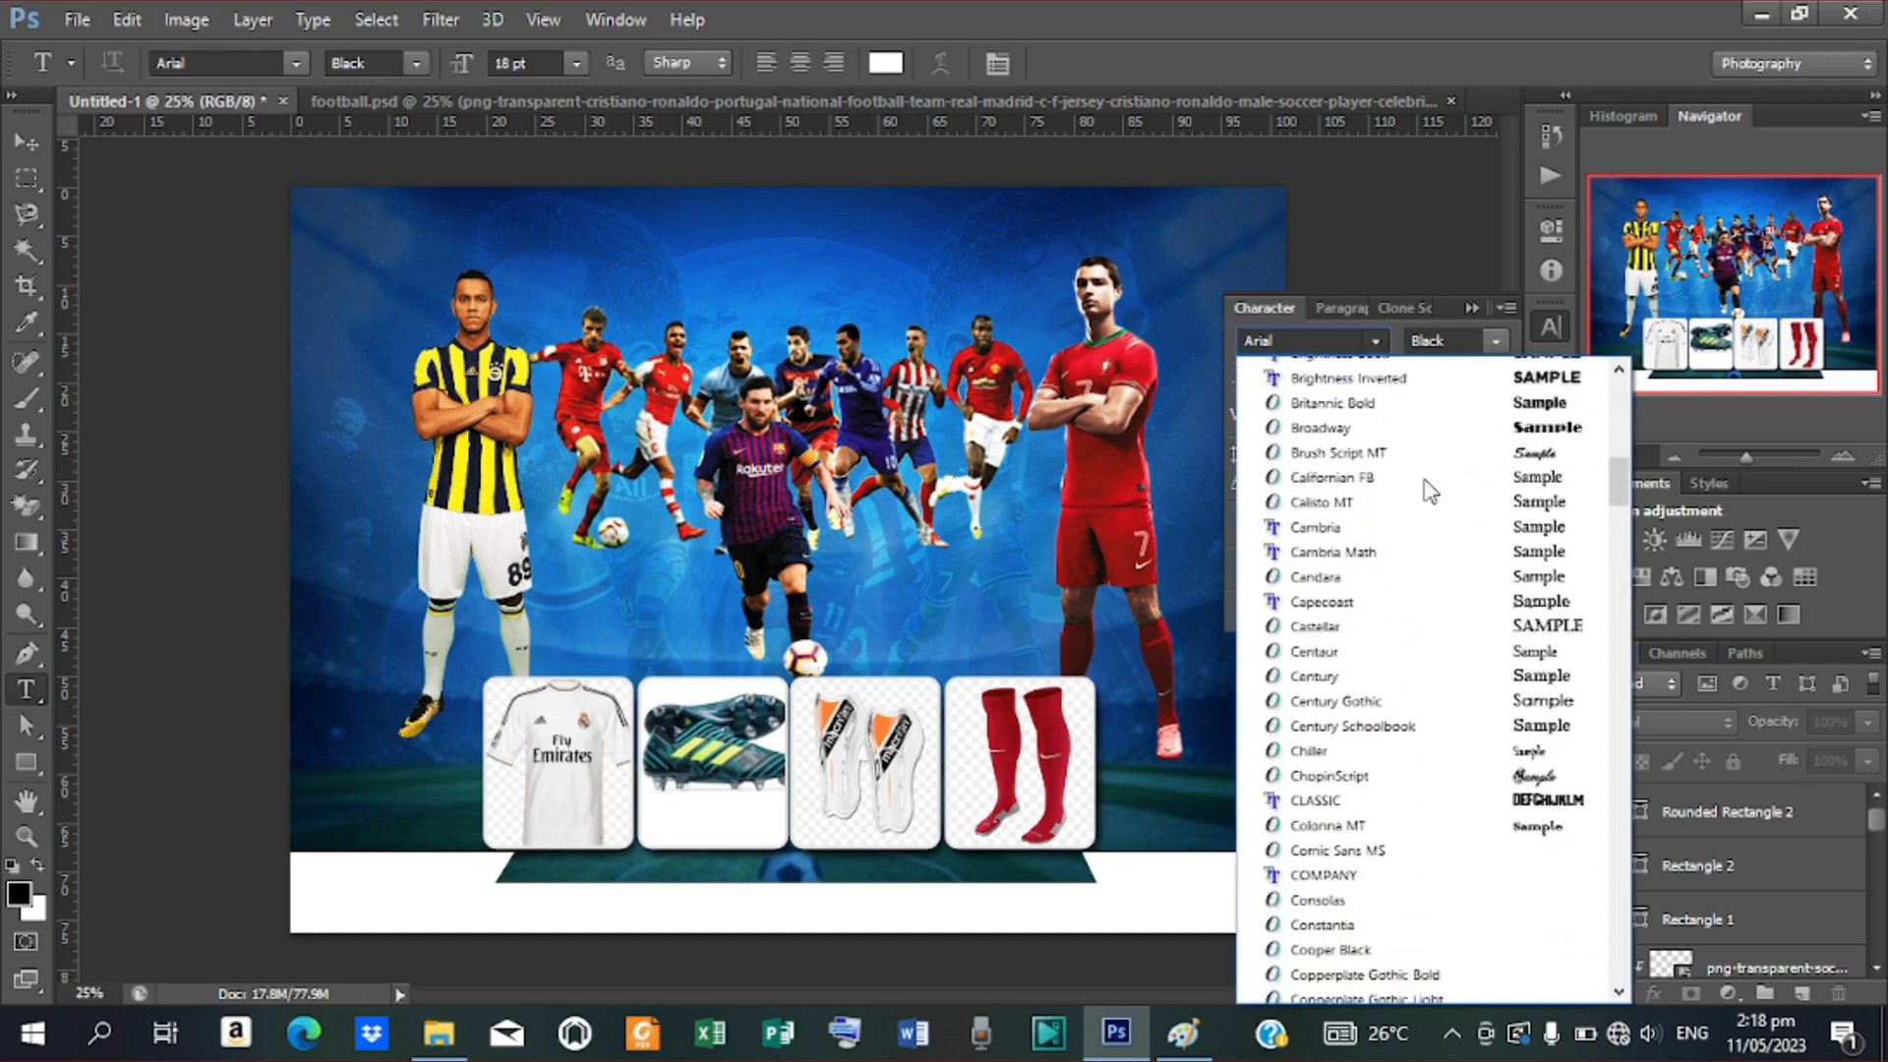
pyautogui.scroll(-20, 1429, 491)
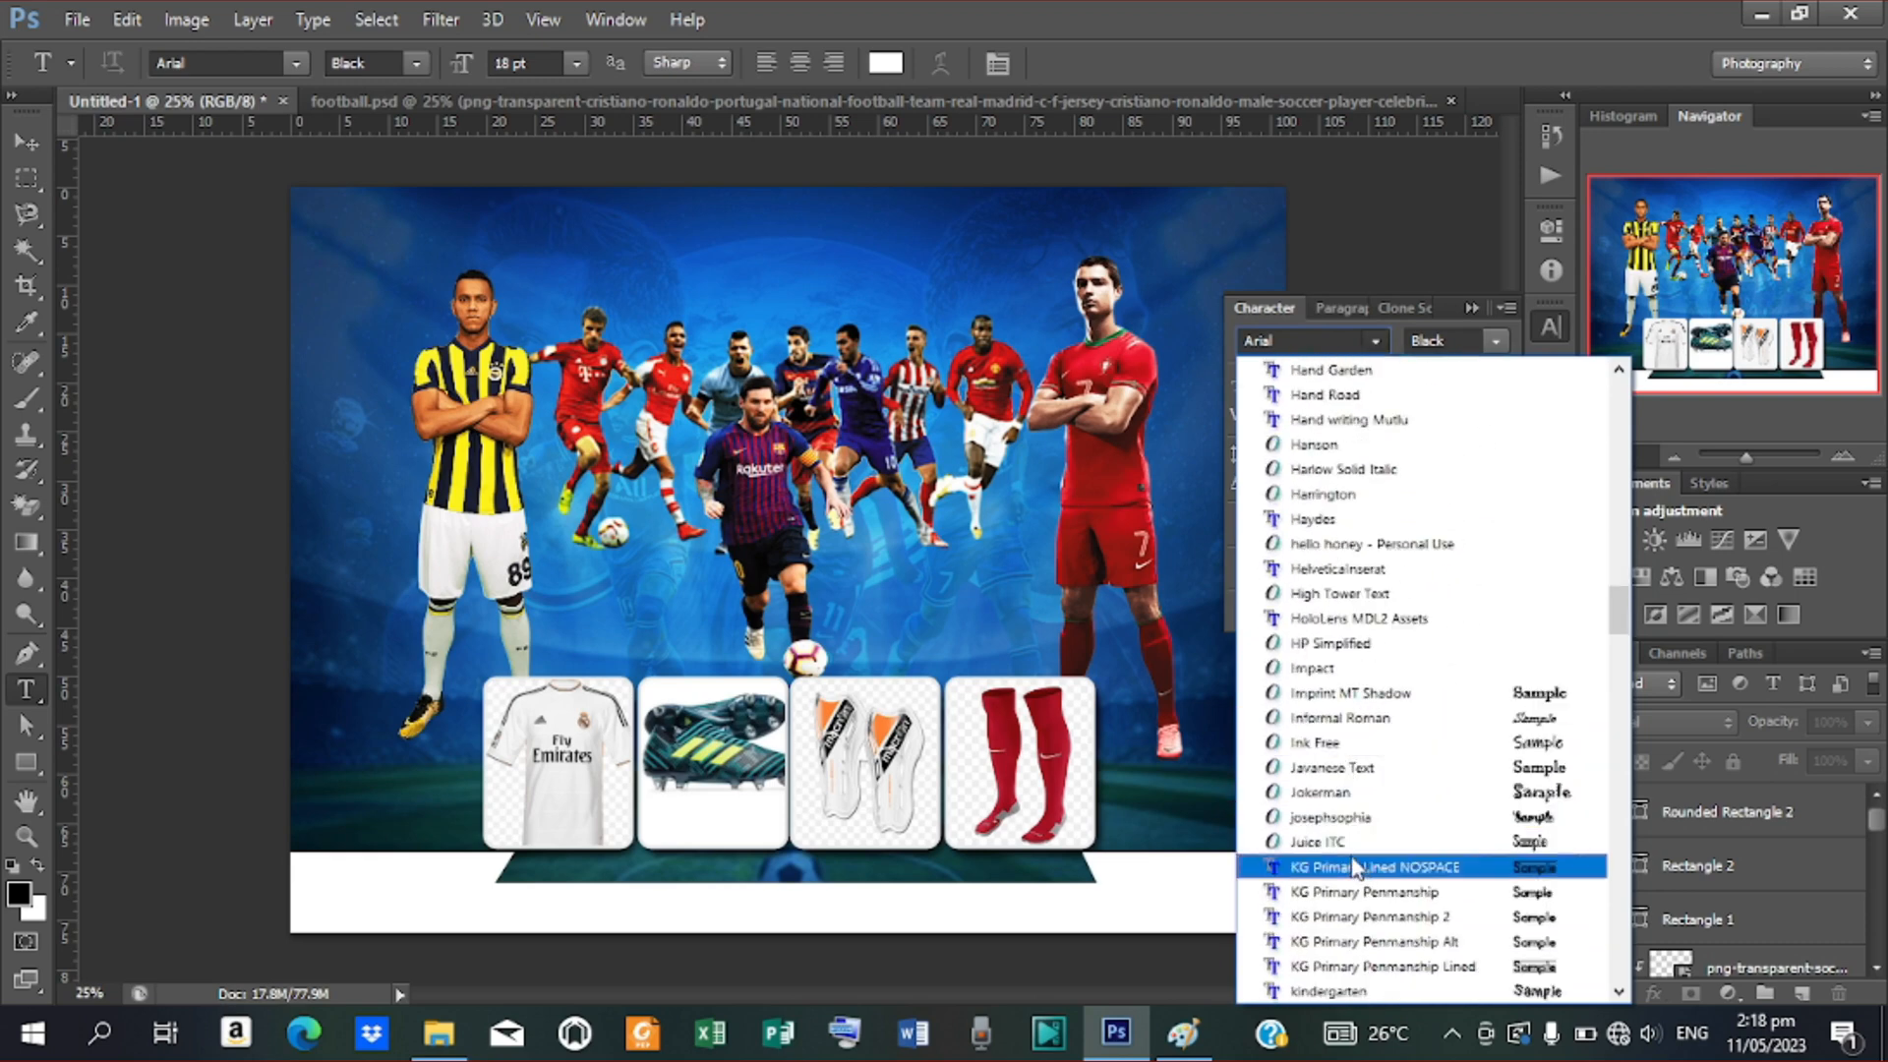
pyautogui.click(1318, 668)
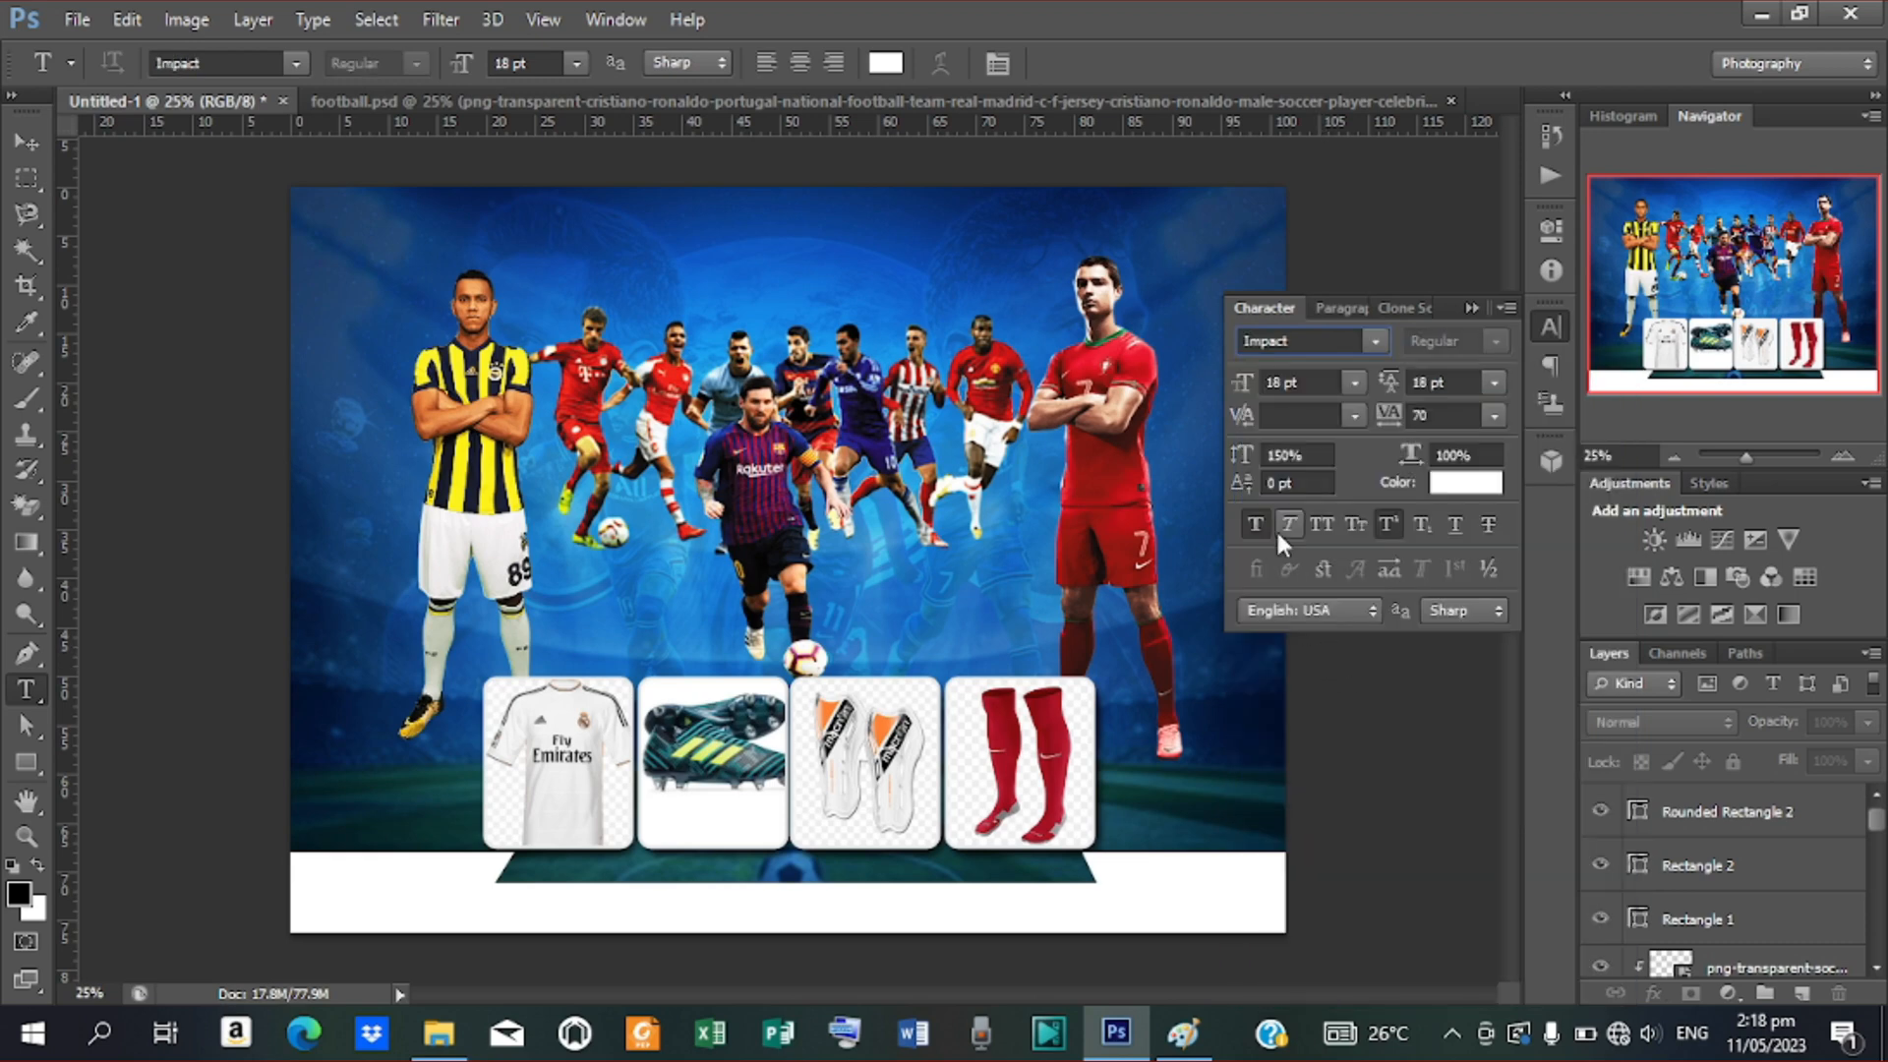
pyautogui.click(623, 283)
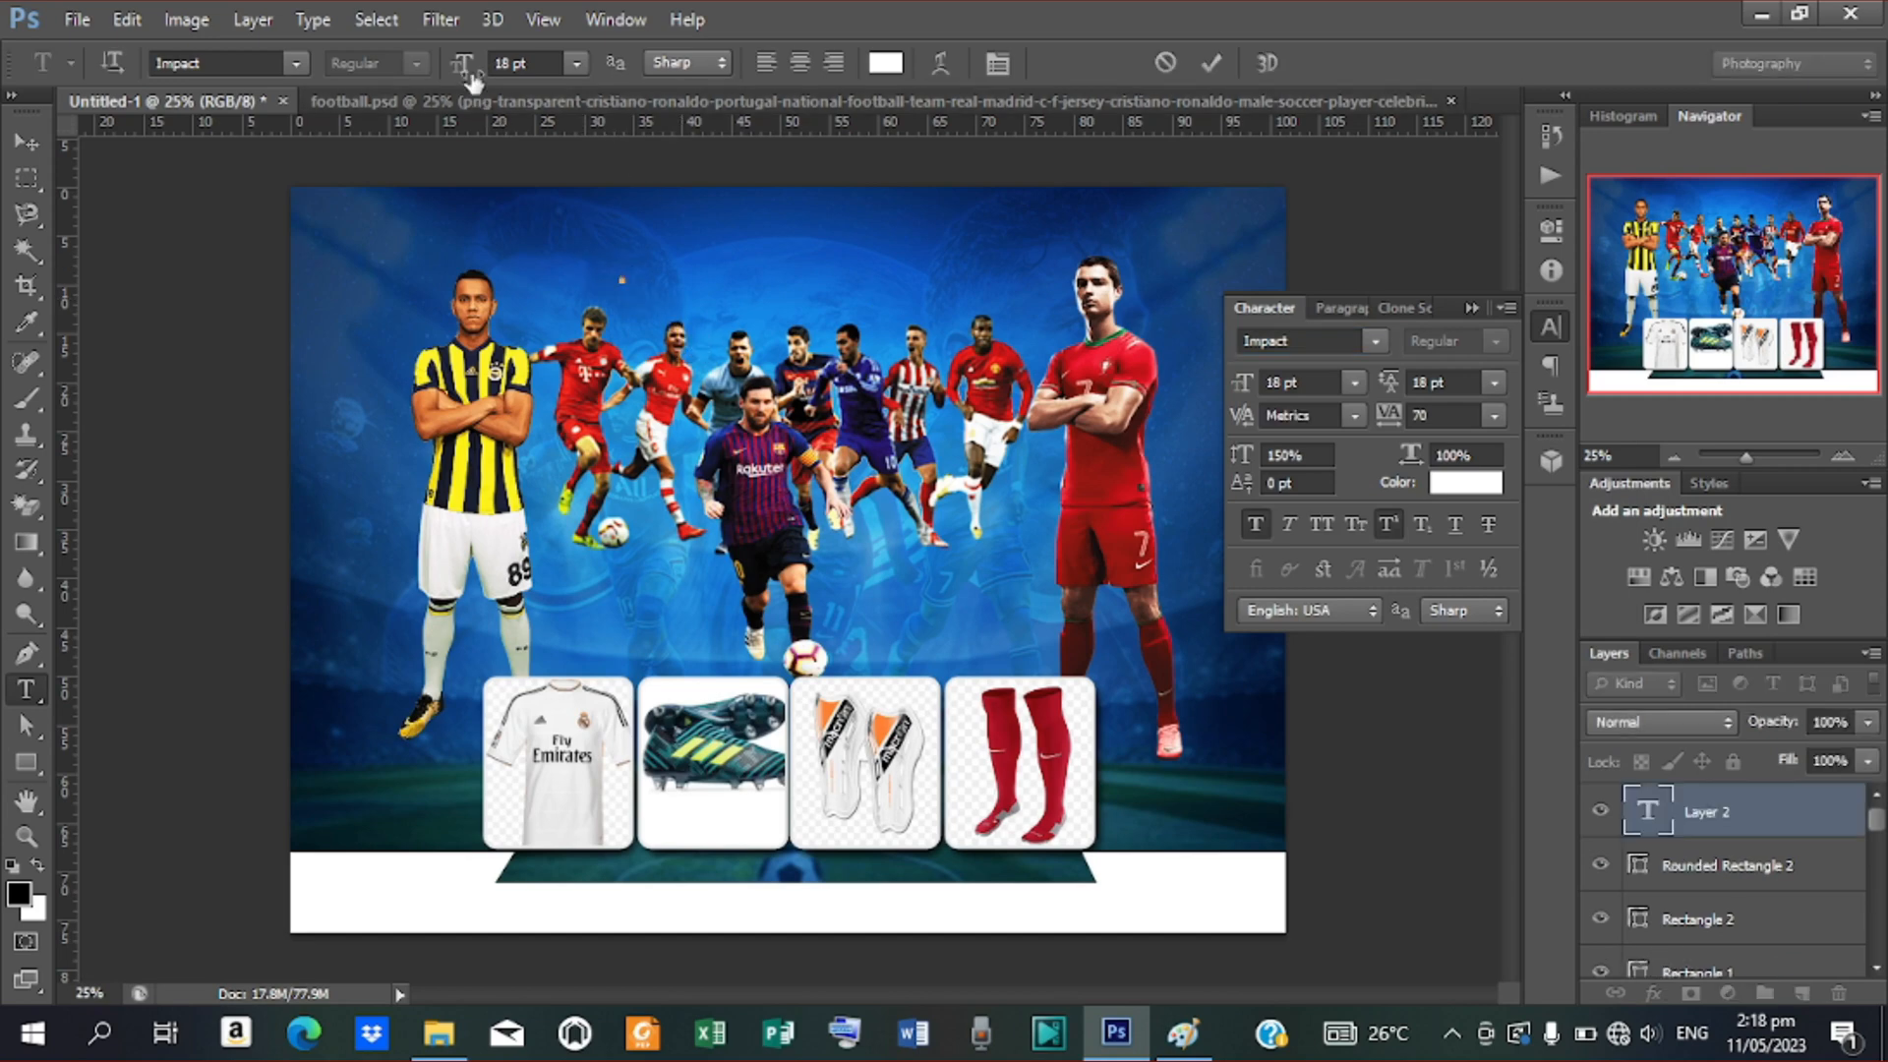
# Type the title 'YAMAH' in white Impact at 123 pt near the poster's top
pyautogui.moveTo(472, 79); pyautogui.dragTo(602, 138)
pyautogui.click(636, 261)
pyautogui.write('YAMA')
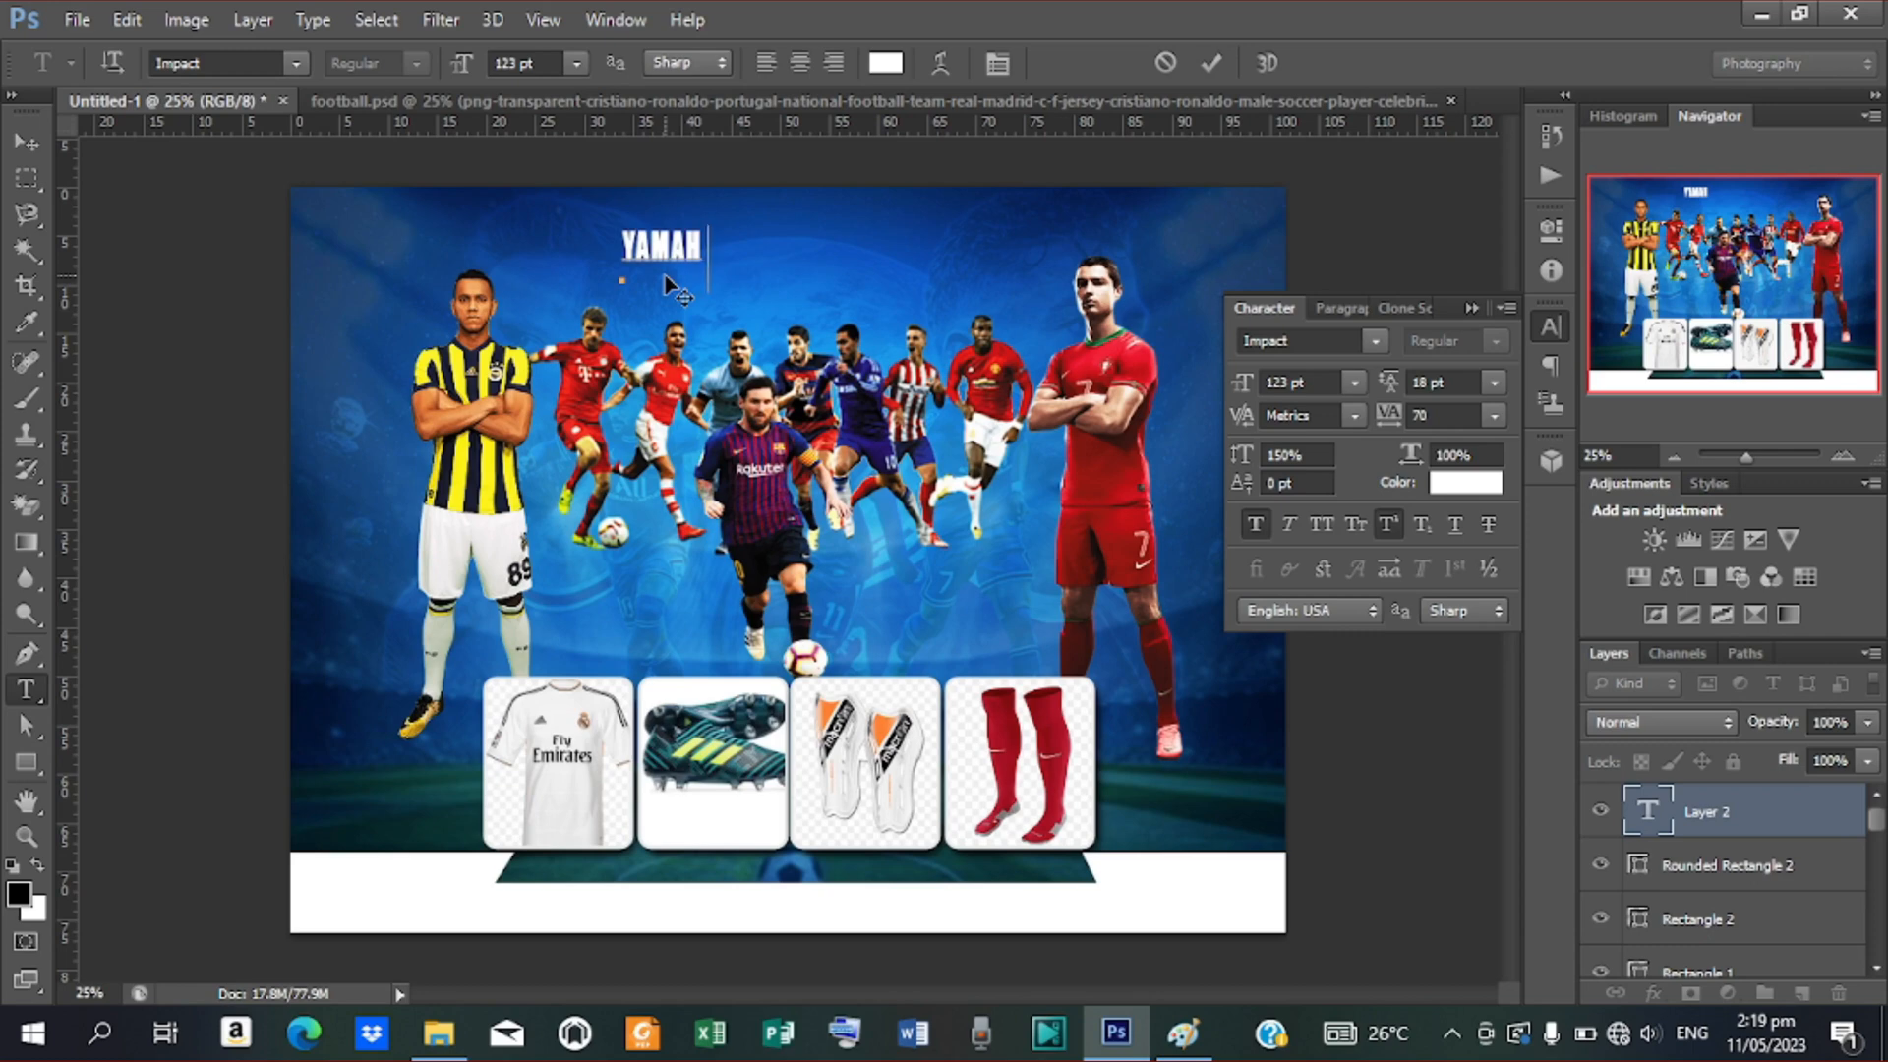
pyautogui.write('H')
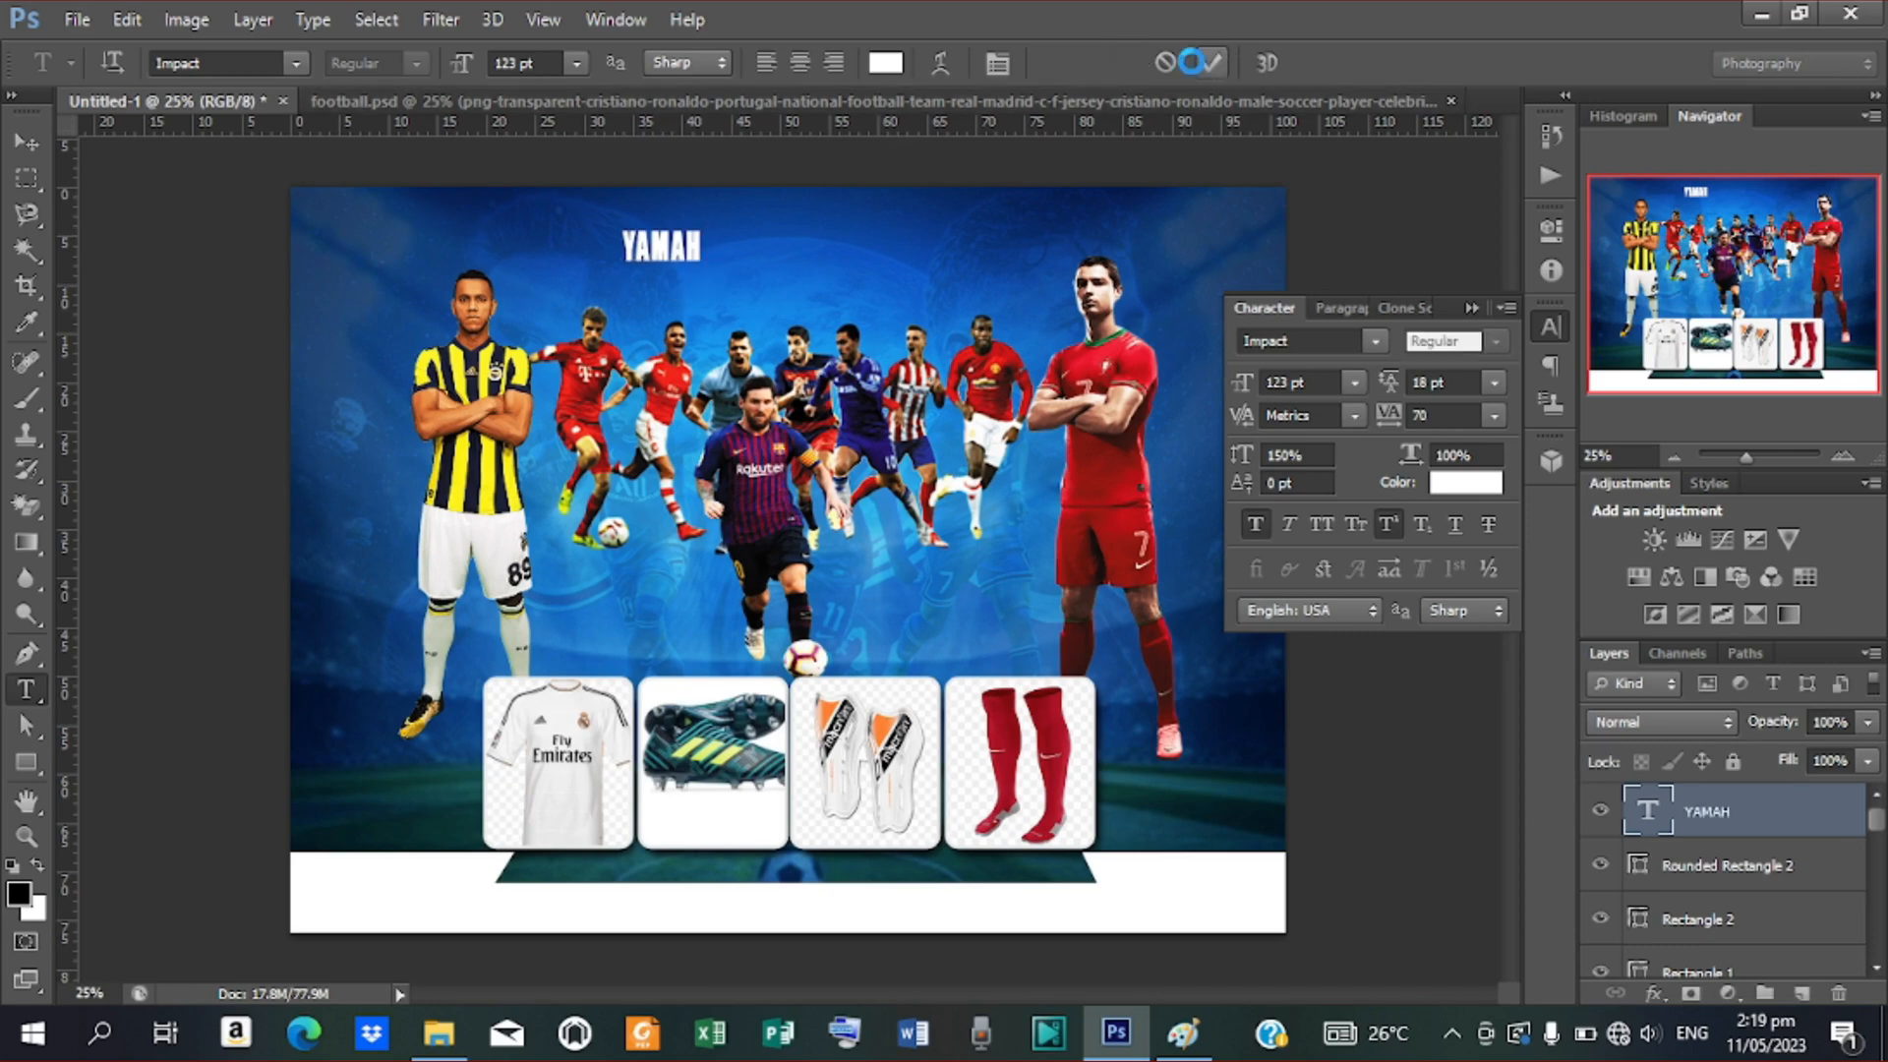
pyautogui.click(1201, 63)
# Change the YAMAH text's vertical scale from 150% to 100%
pyautogui.click(1304, 459)
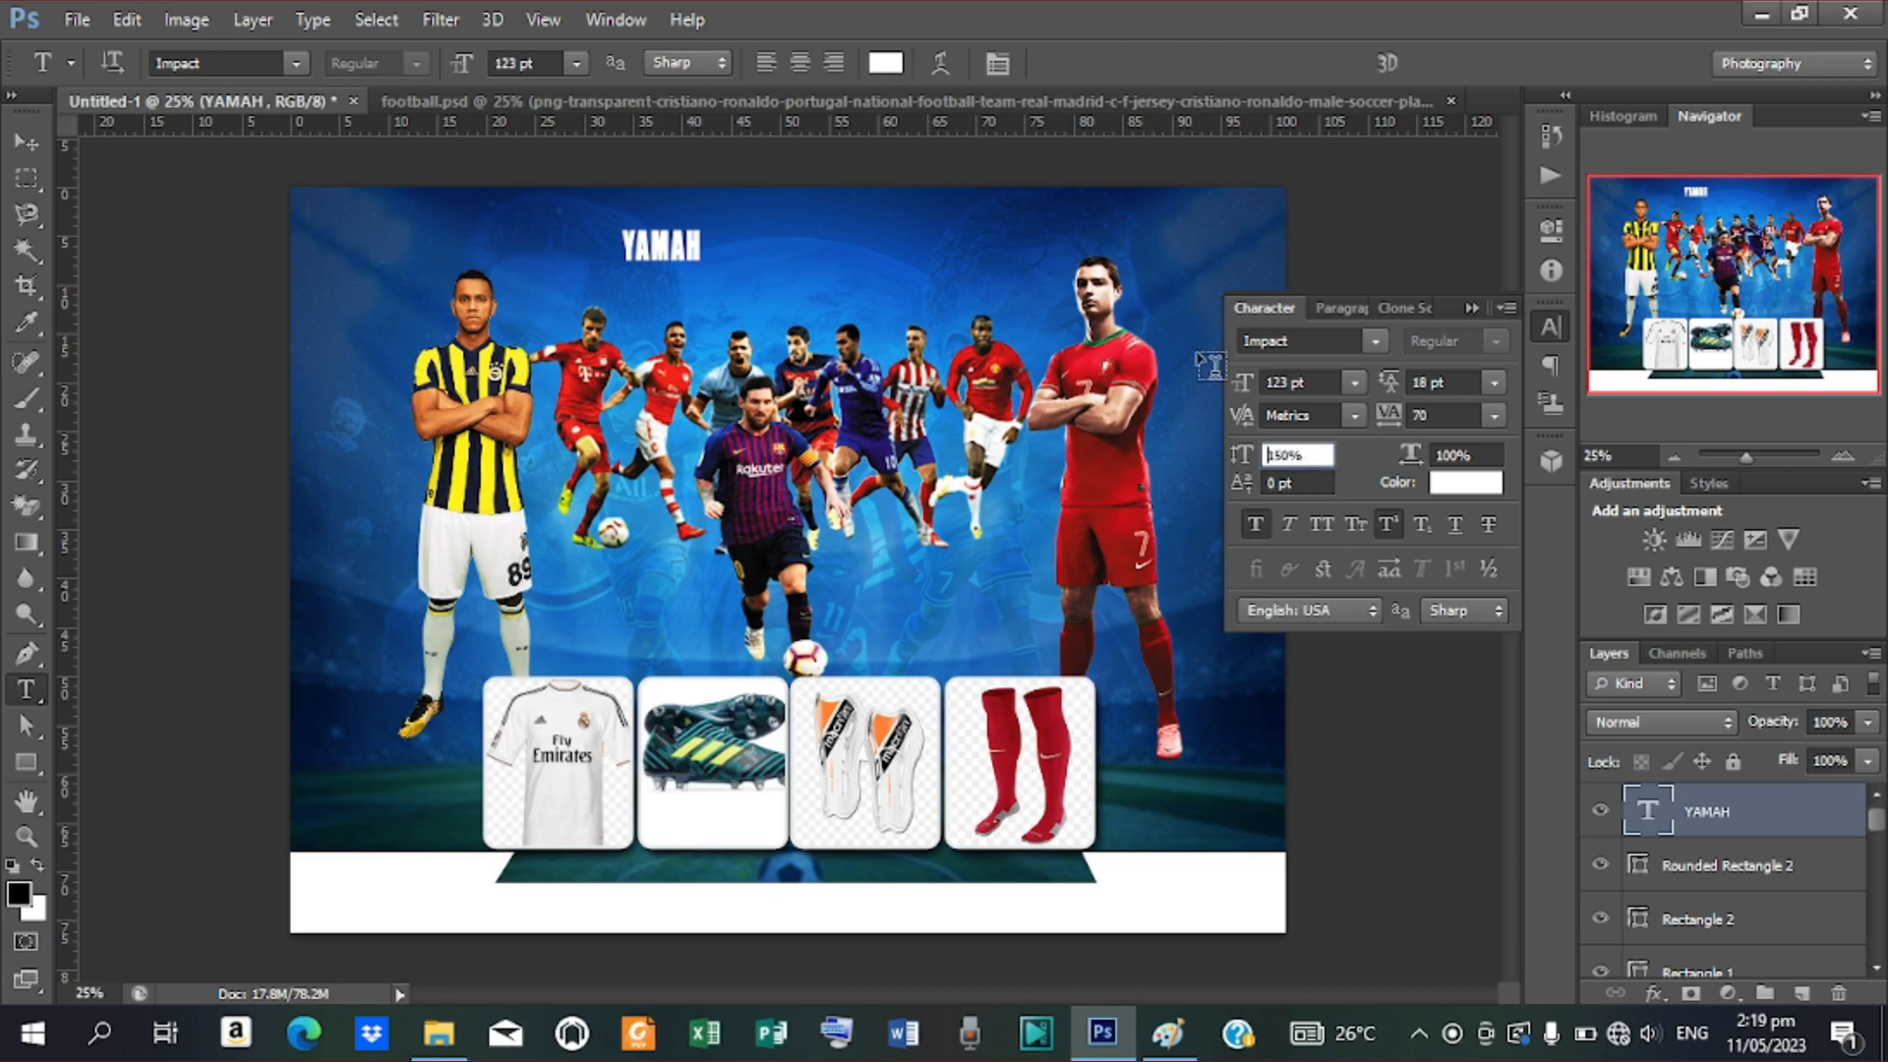
pyautogui.press('v')
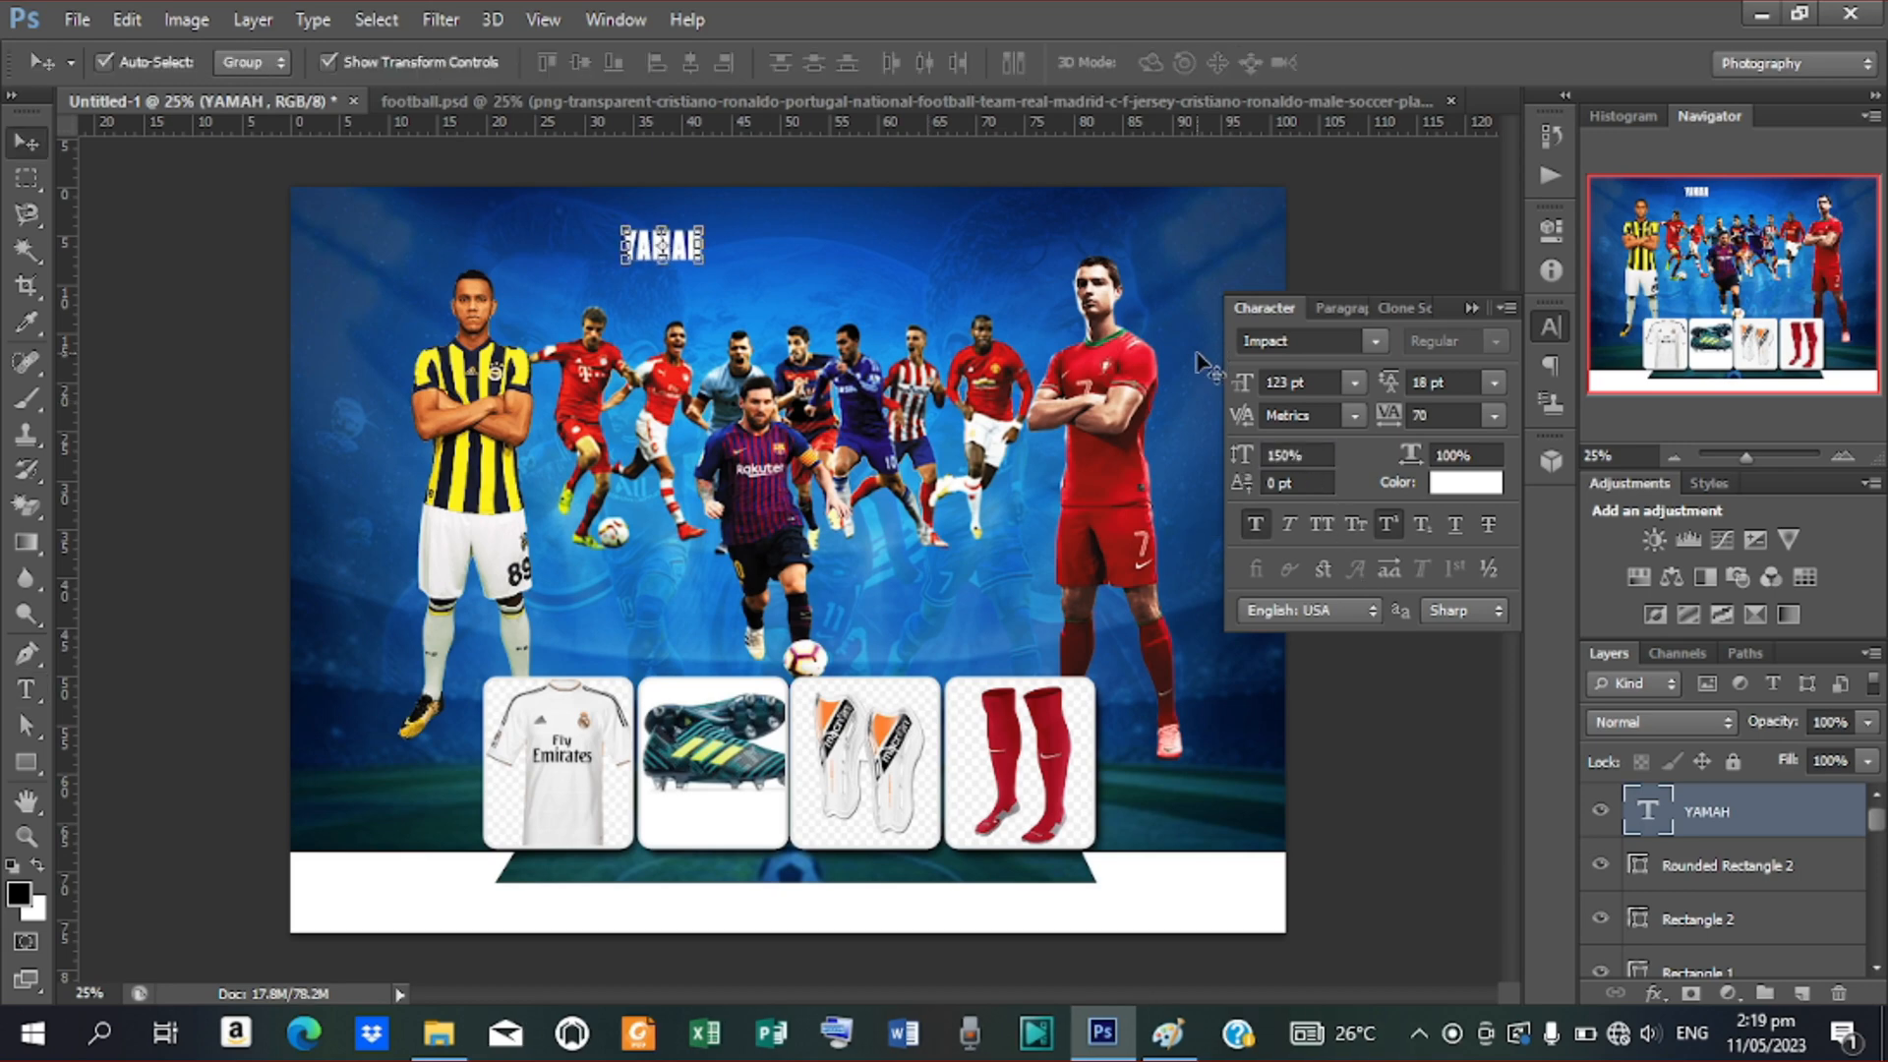
pyautogui.click(1329, 458)
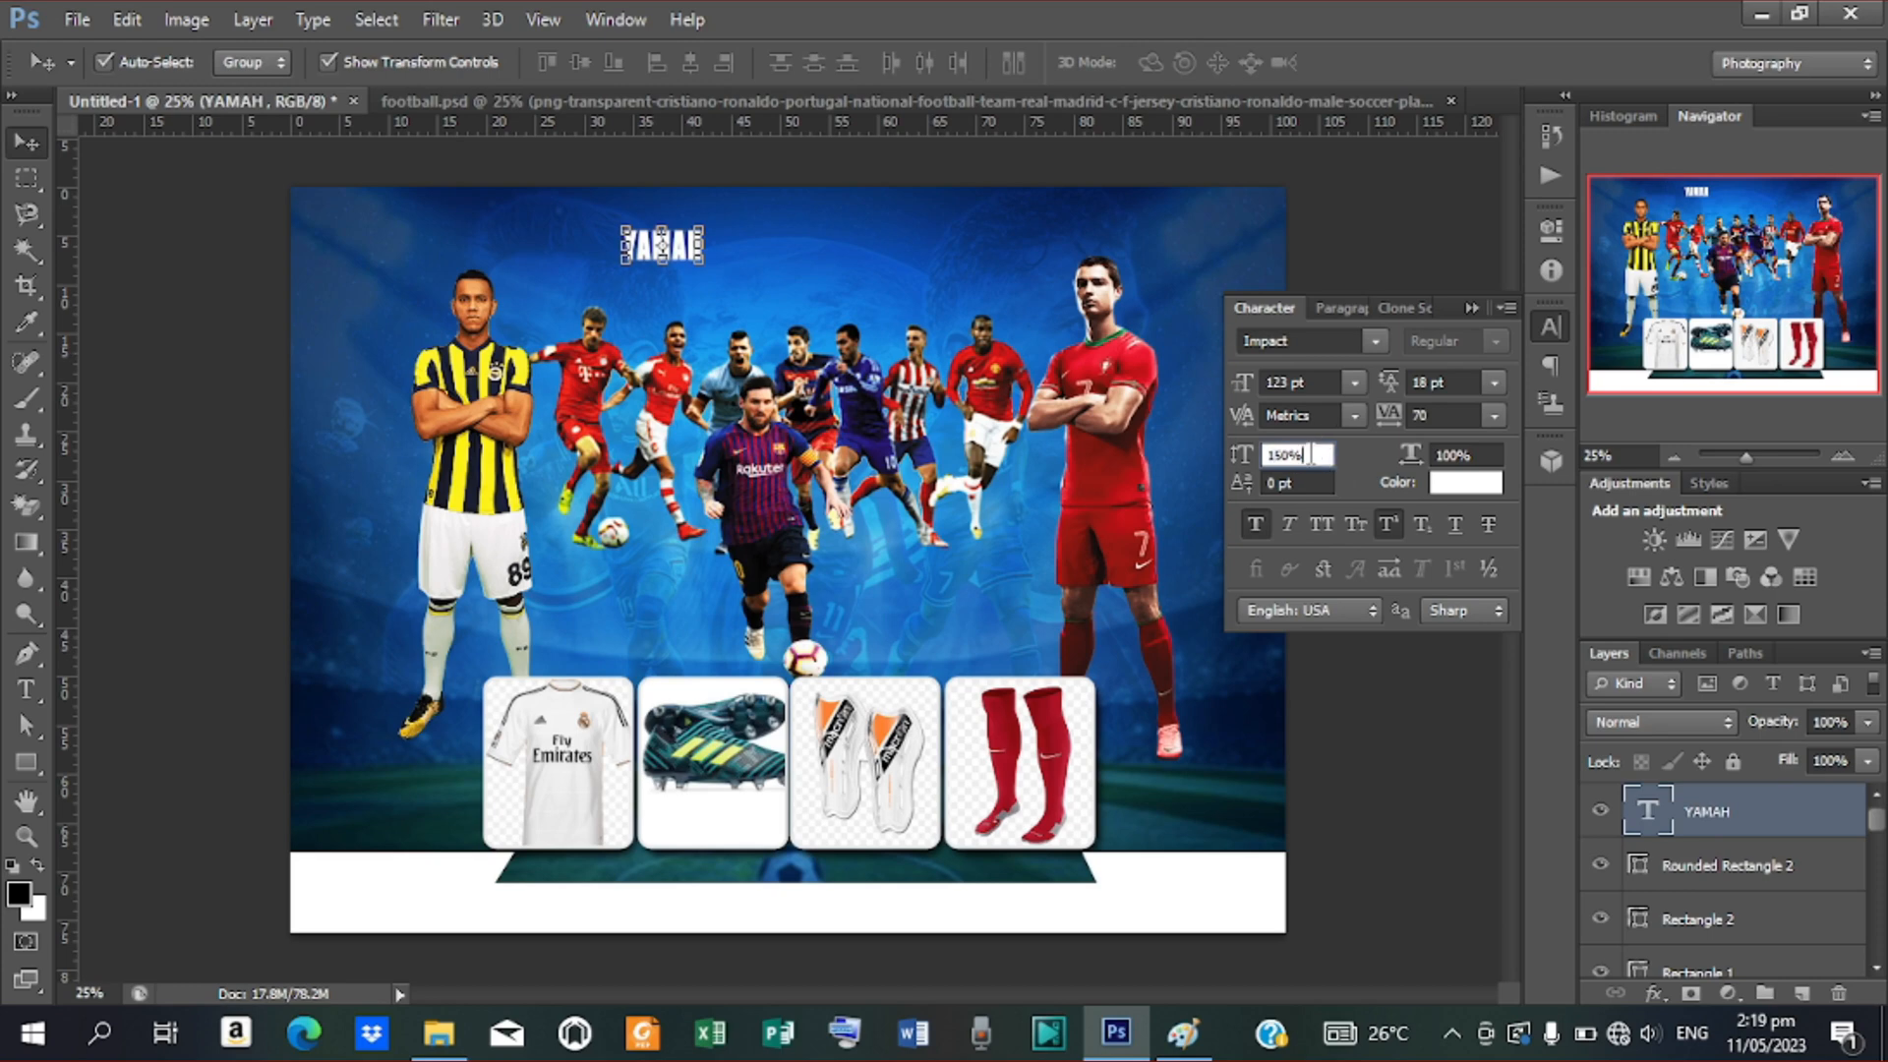
pyautogui.moveTo(1311, 454); pyautogui.dragTo(1216, 488)
pyautogui.write('1')
pyautogui.press('Return')
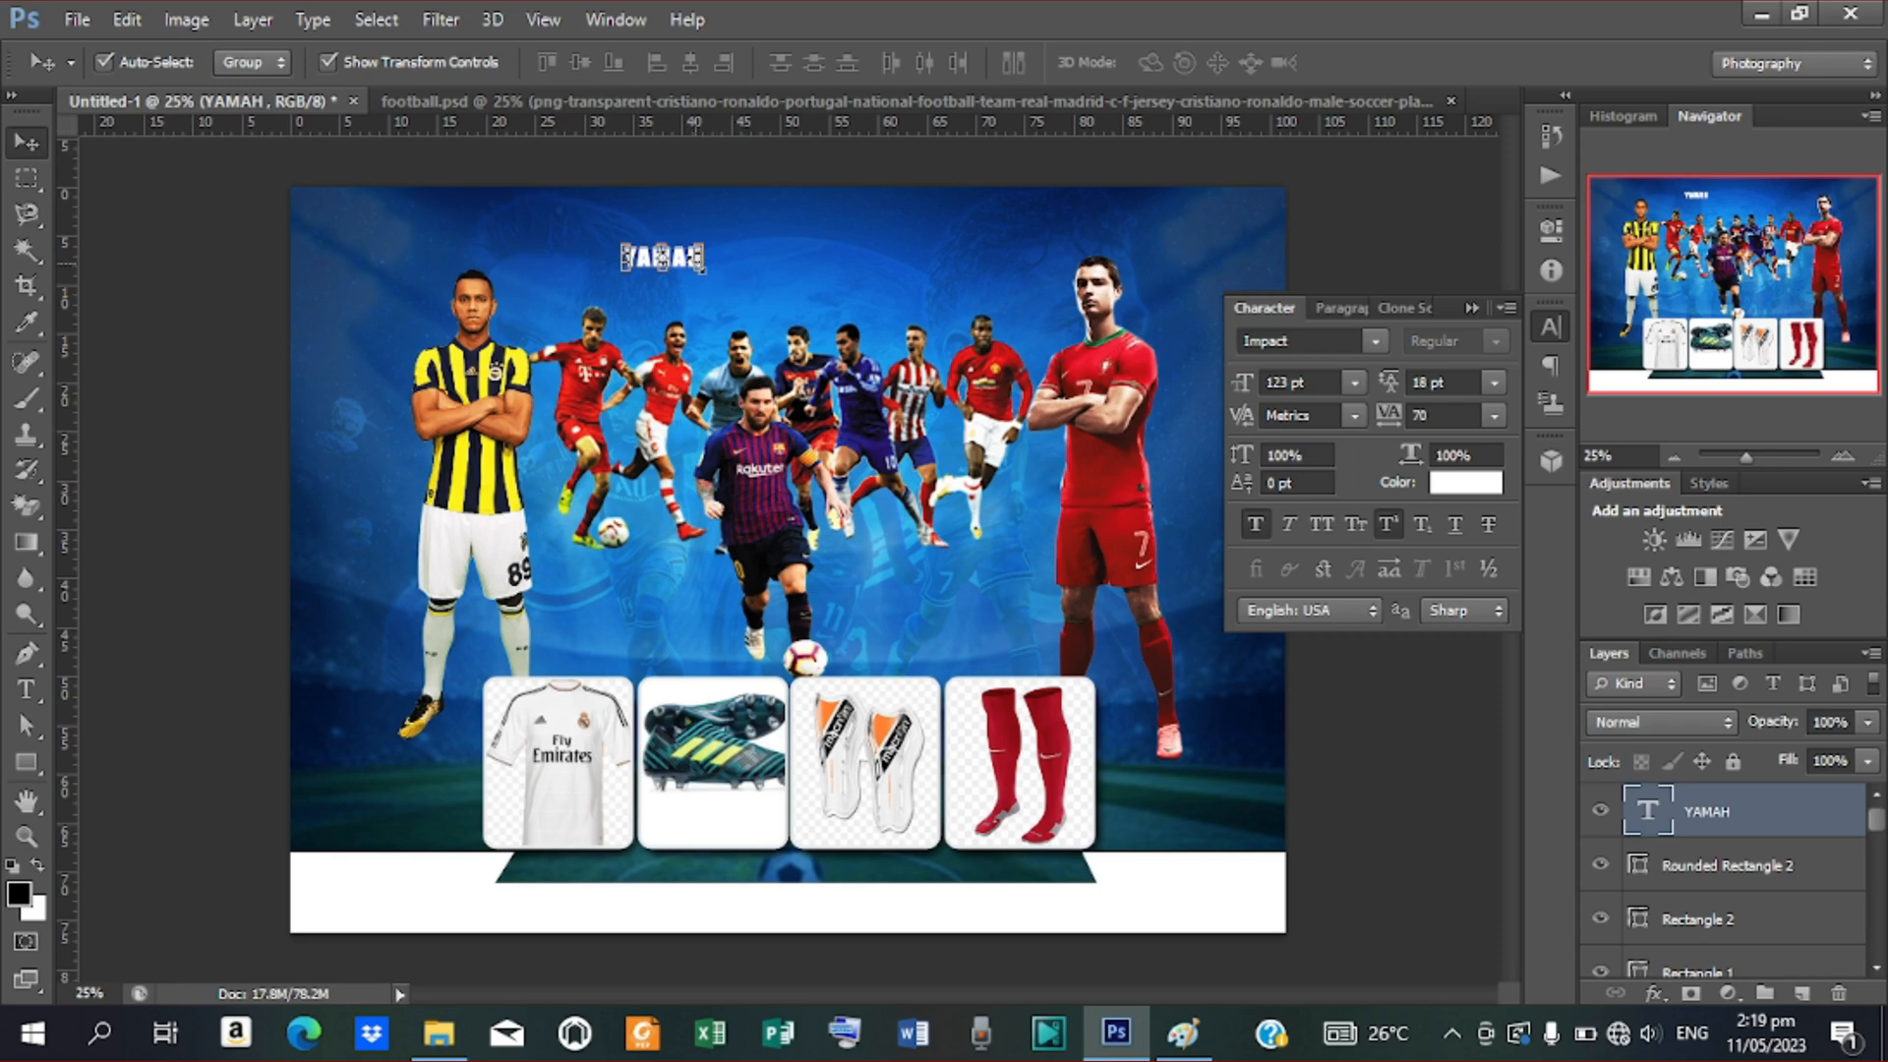
# Widen YAMAH to about 162%, shift it right and lower, then nudge the players group down
pyautogui.moveTo(700, 266); pyautogui.dragTo(939, 346)
pyautogui.moveTo(786, 274); pyautogui.dragTo(919, 288)
pyautogui.click(1388, 63)
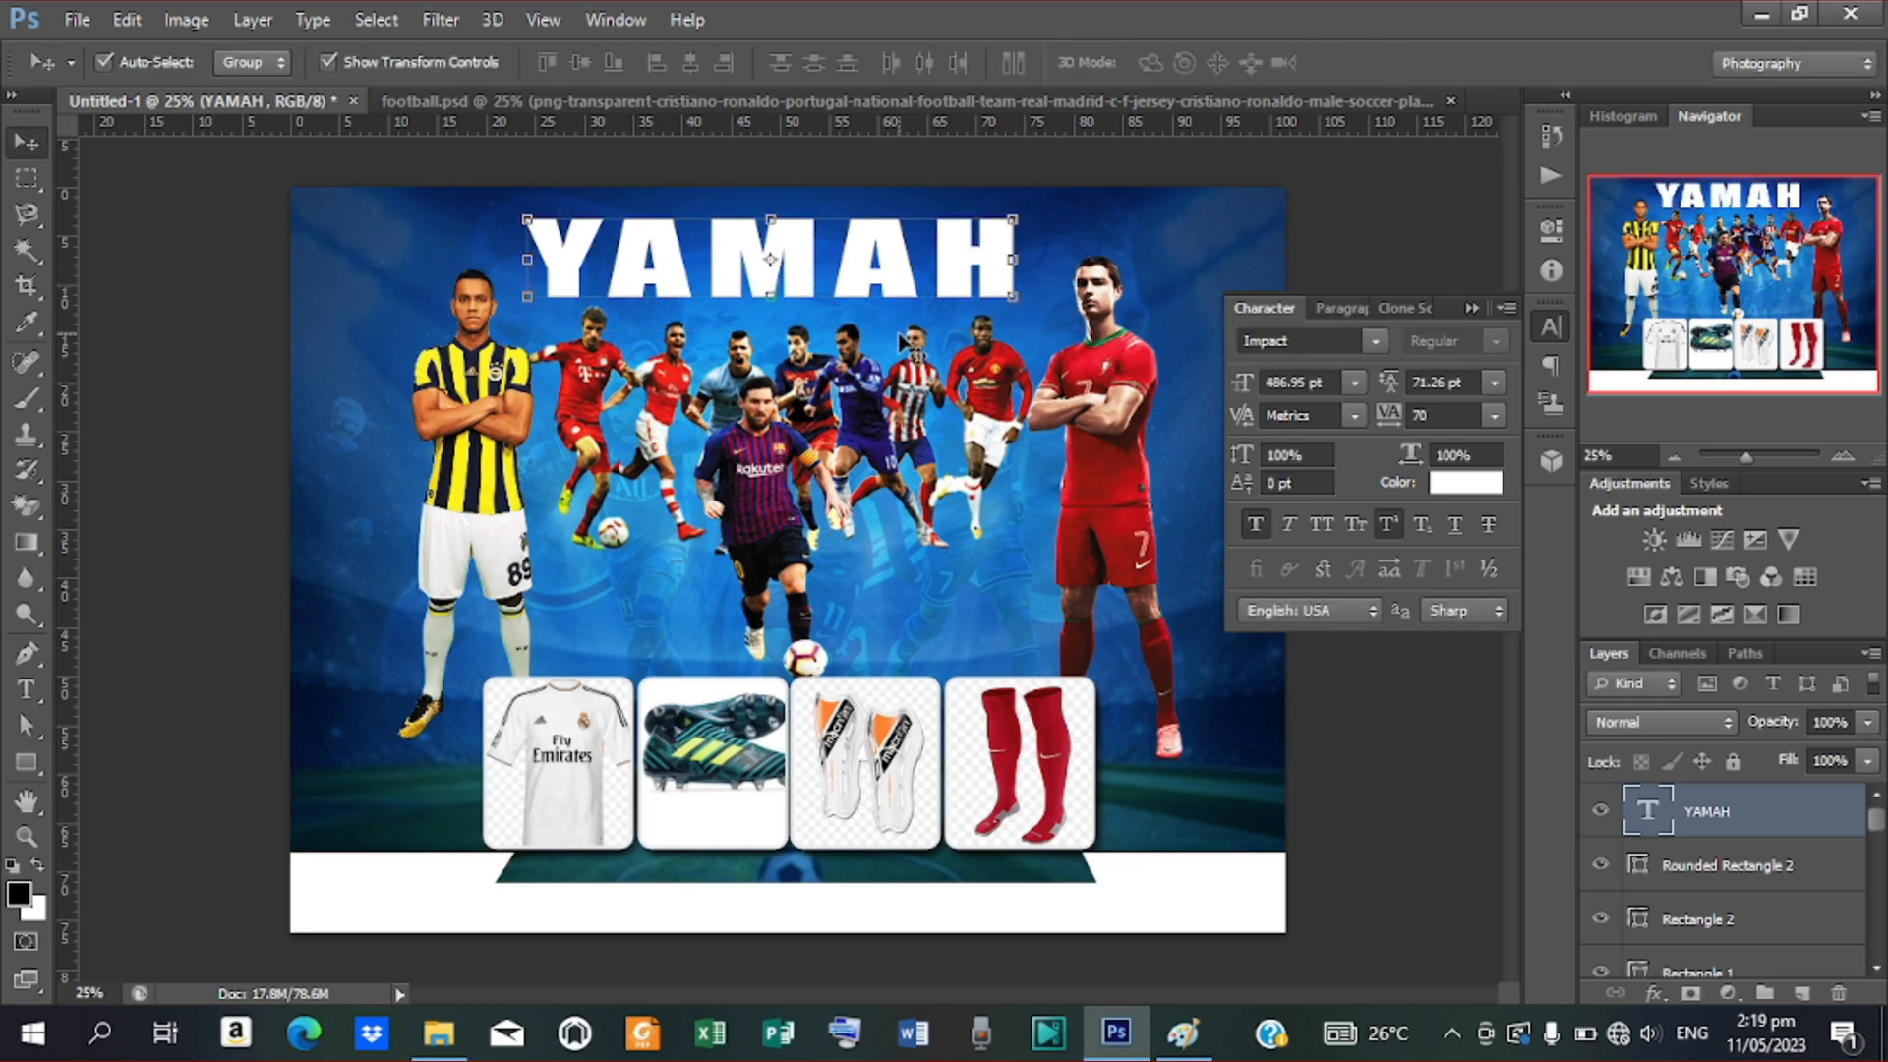
pyautogui.hotkey('shift', 'Down')
pyautogui.hotkey('shift', 'Down')
pyautogui.hotkey('shift', 'Down')
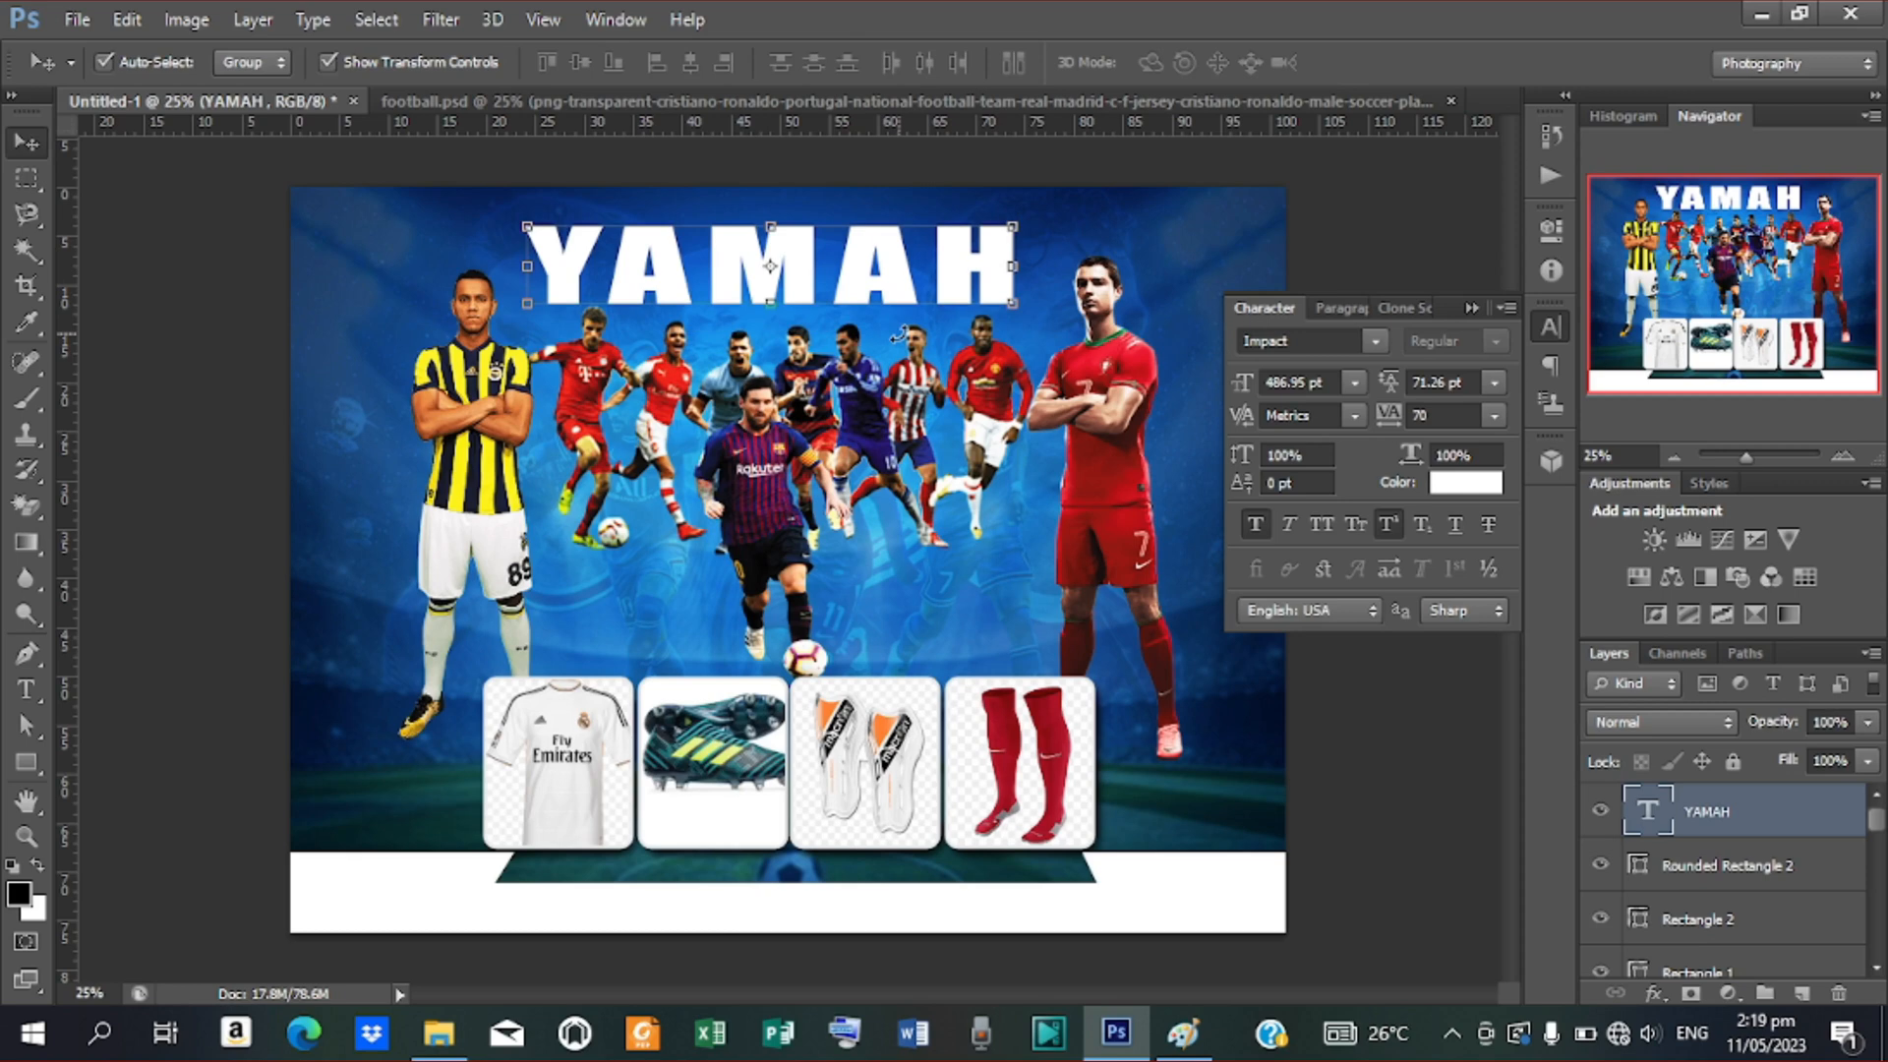
pyautogui.click(895, 455)
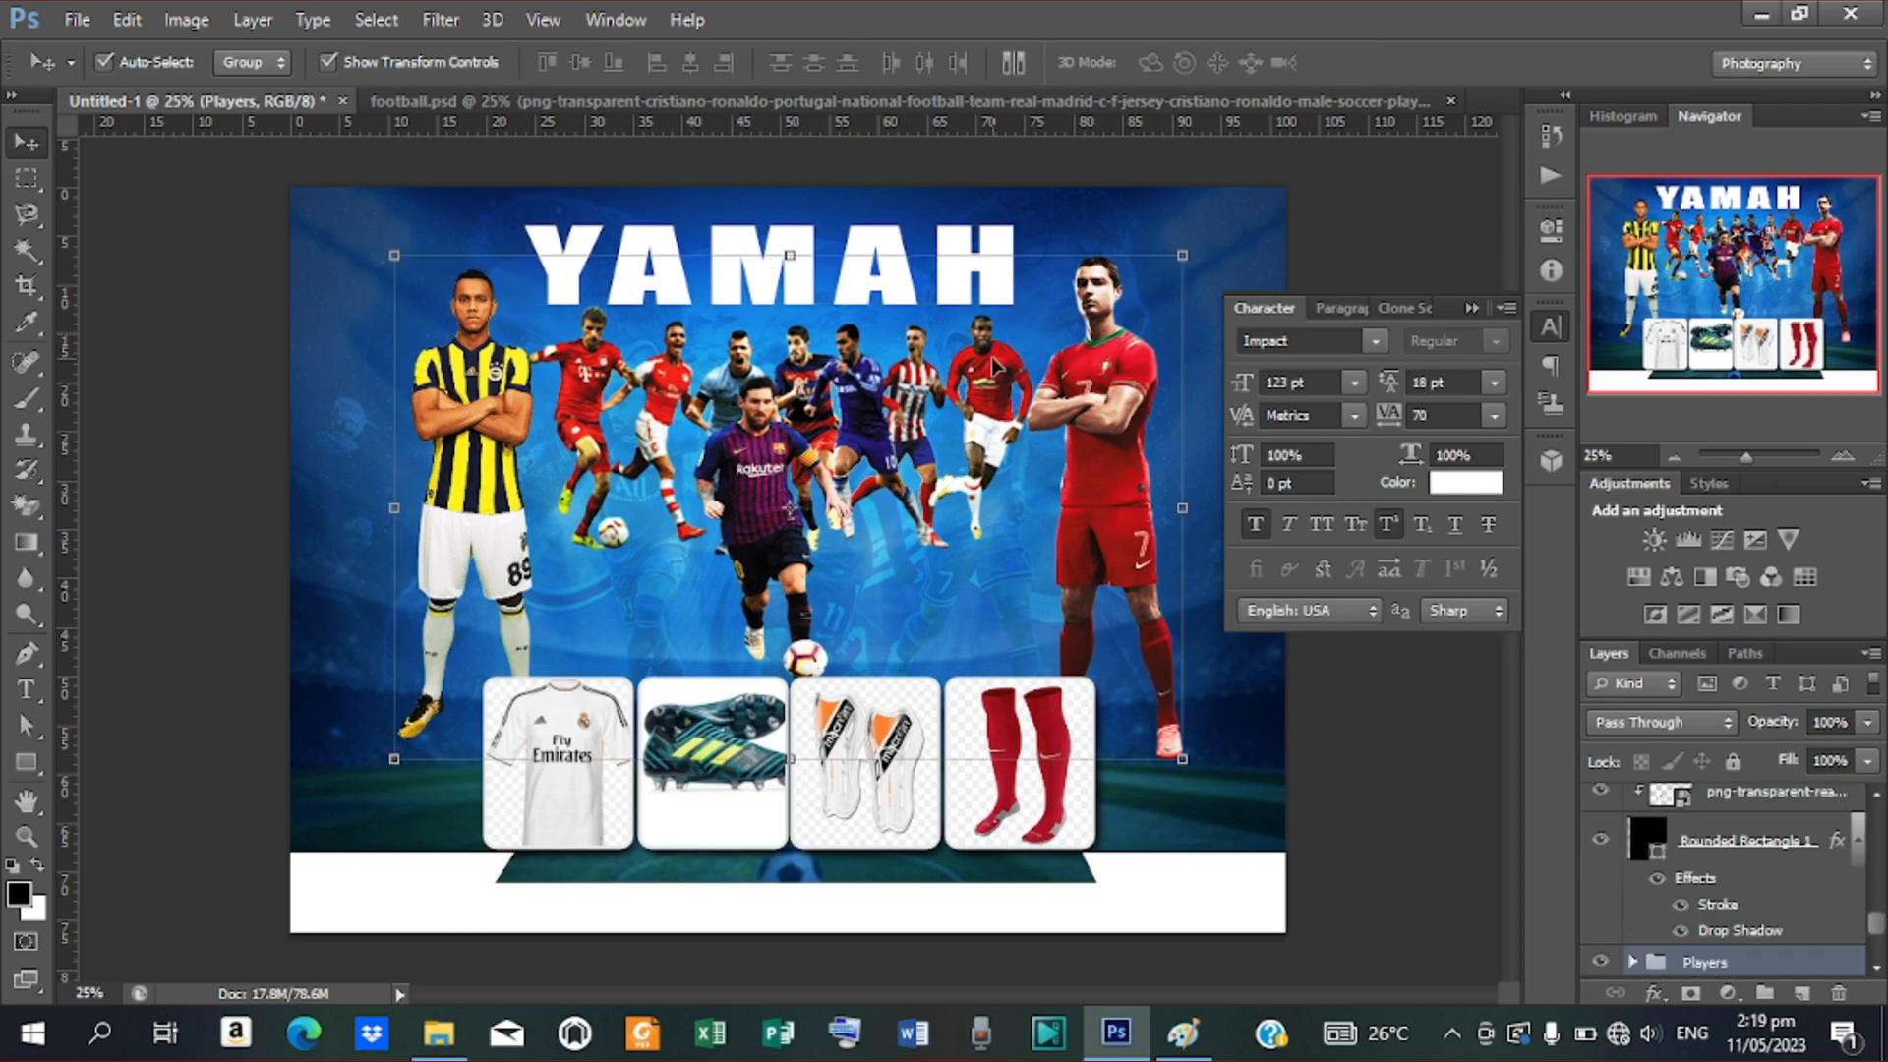
pyautogui.hotkey('shift', 'Down')
pyautogui.hotkey('shift', 'Down')
pyautogui.hotkey('shift', 'Down')
pyautogui.hotkey('shift', 'Down')
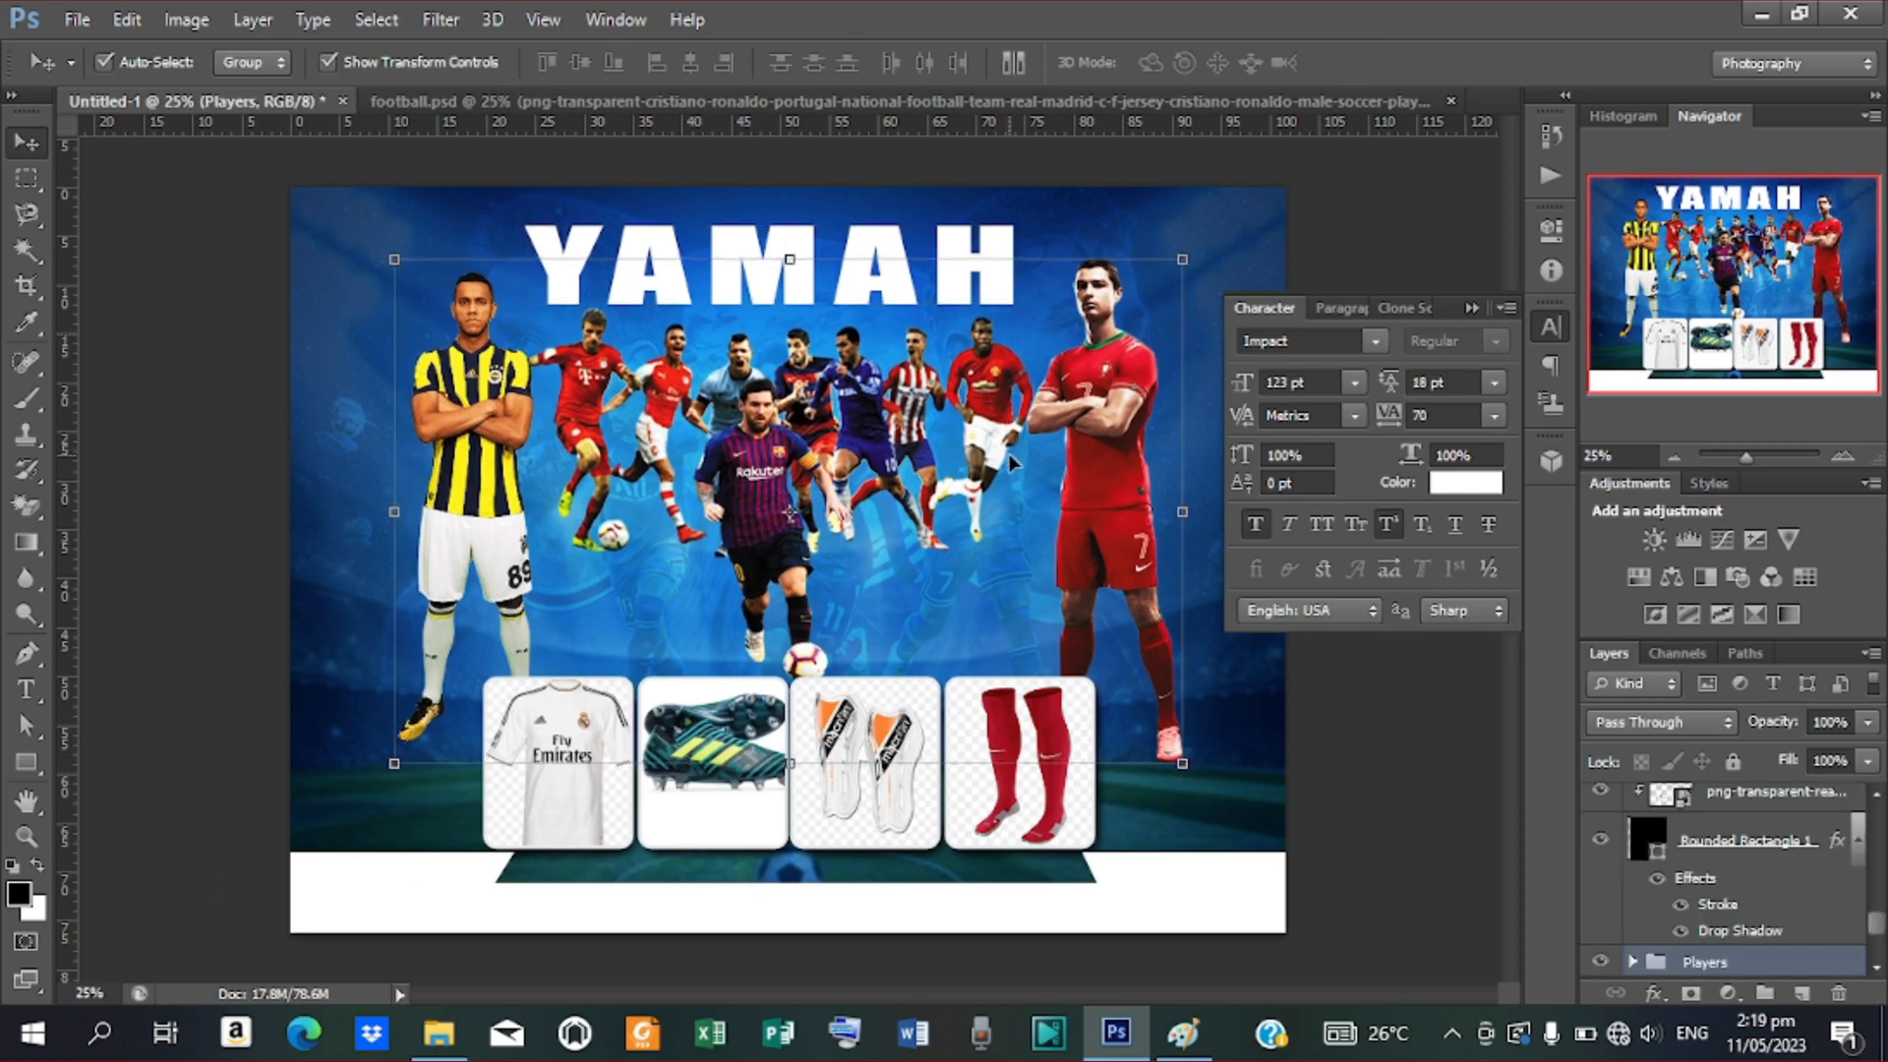
# Nudge the players group six more steps down with Shift+Down, behind the product cards
pyautogui.hotkey('shift', 'Down')
pyautogui.hotkey('shift', 'Down')
pyautogui.hotkey('shift', 'Down')
pyautogui.hotkey('shift', 'Down')
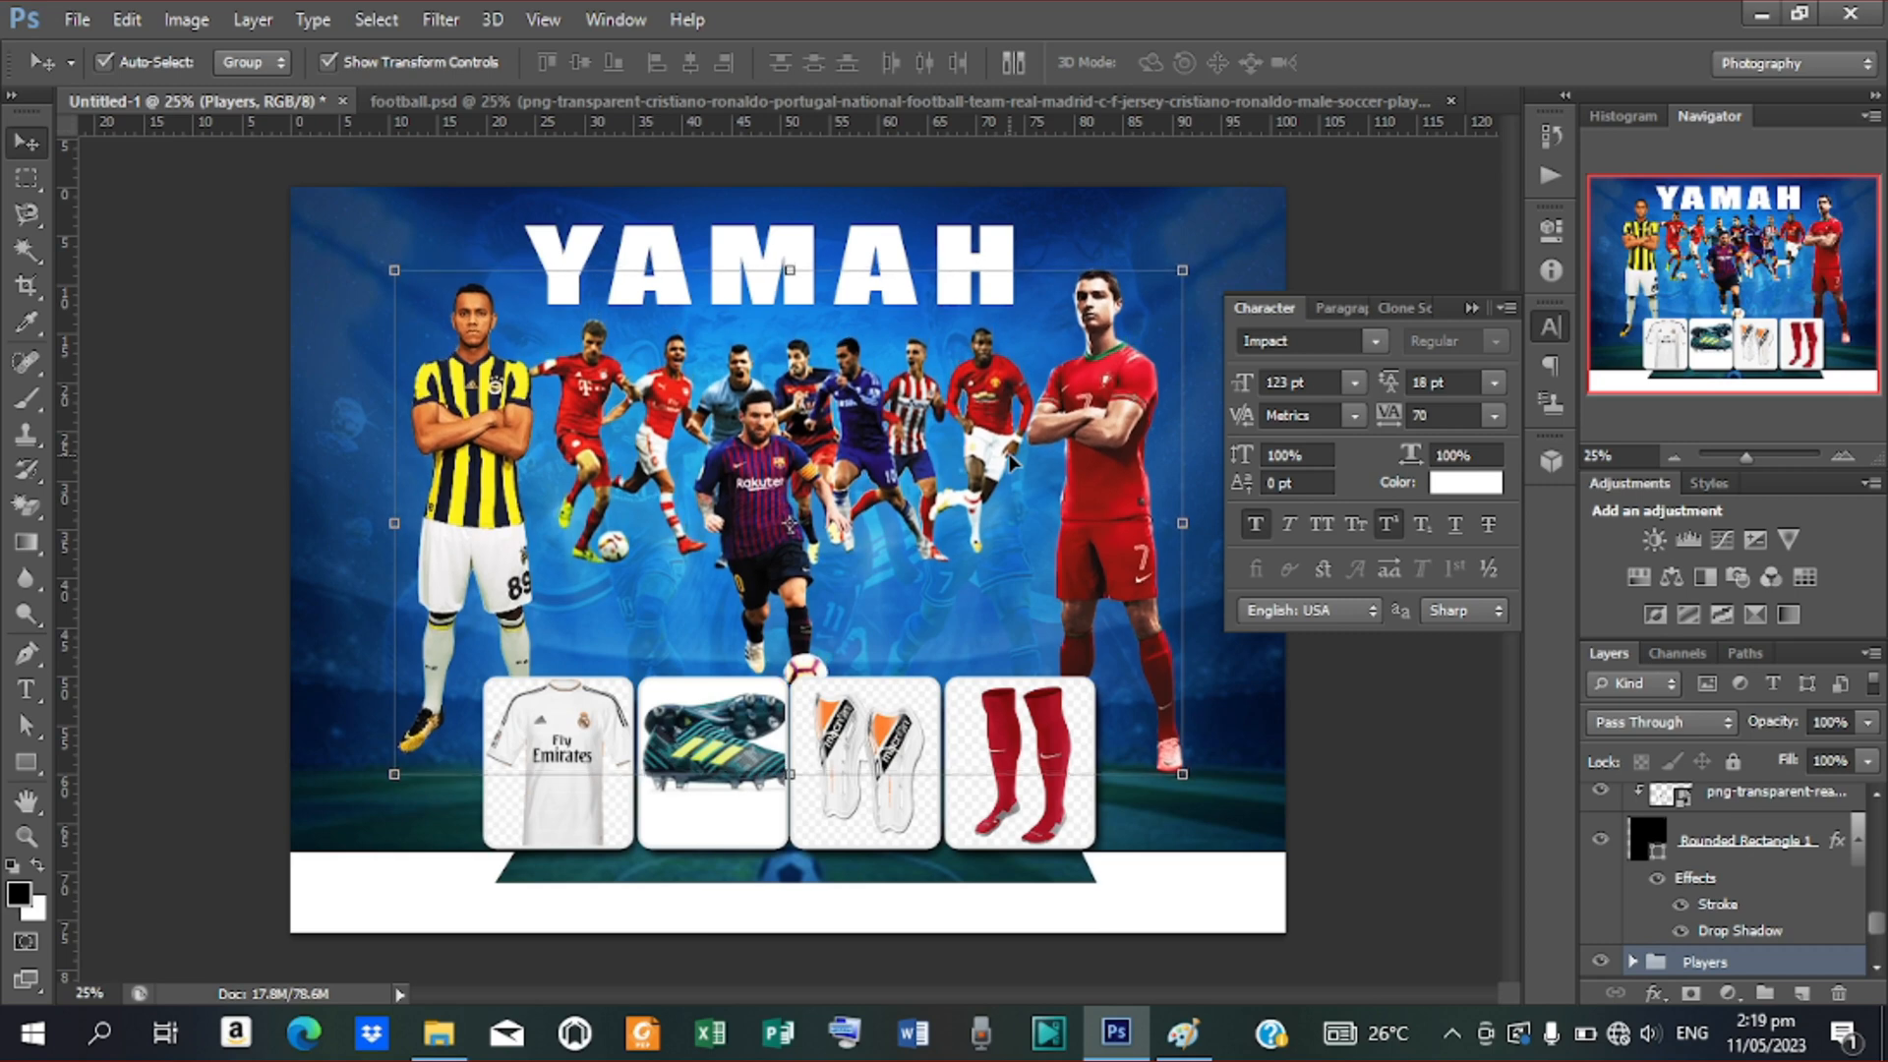
pyautogui.hotkey('shift', 'Down')
pyautogui.hotkey('shift', 'Down')
pyautogui.hotkey('shift', 'Down')
pyautogui.hotkey('shift', 'Down')
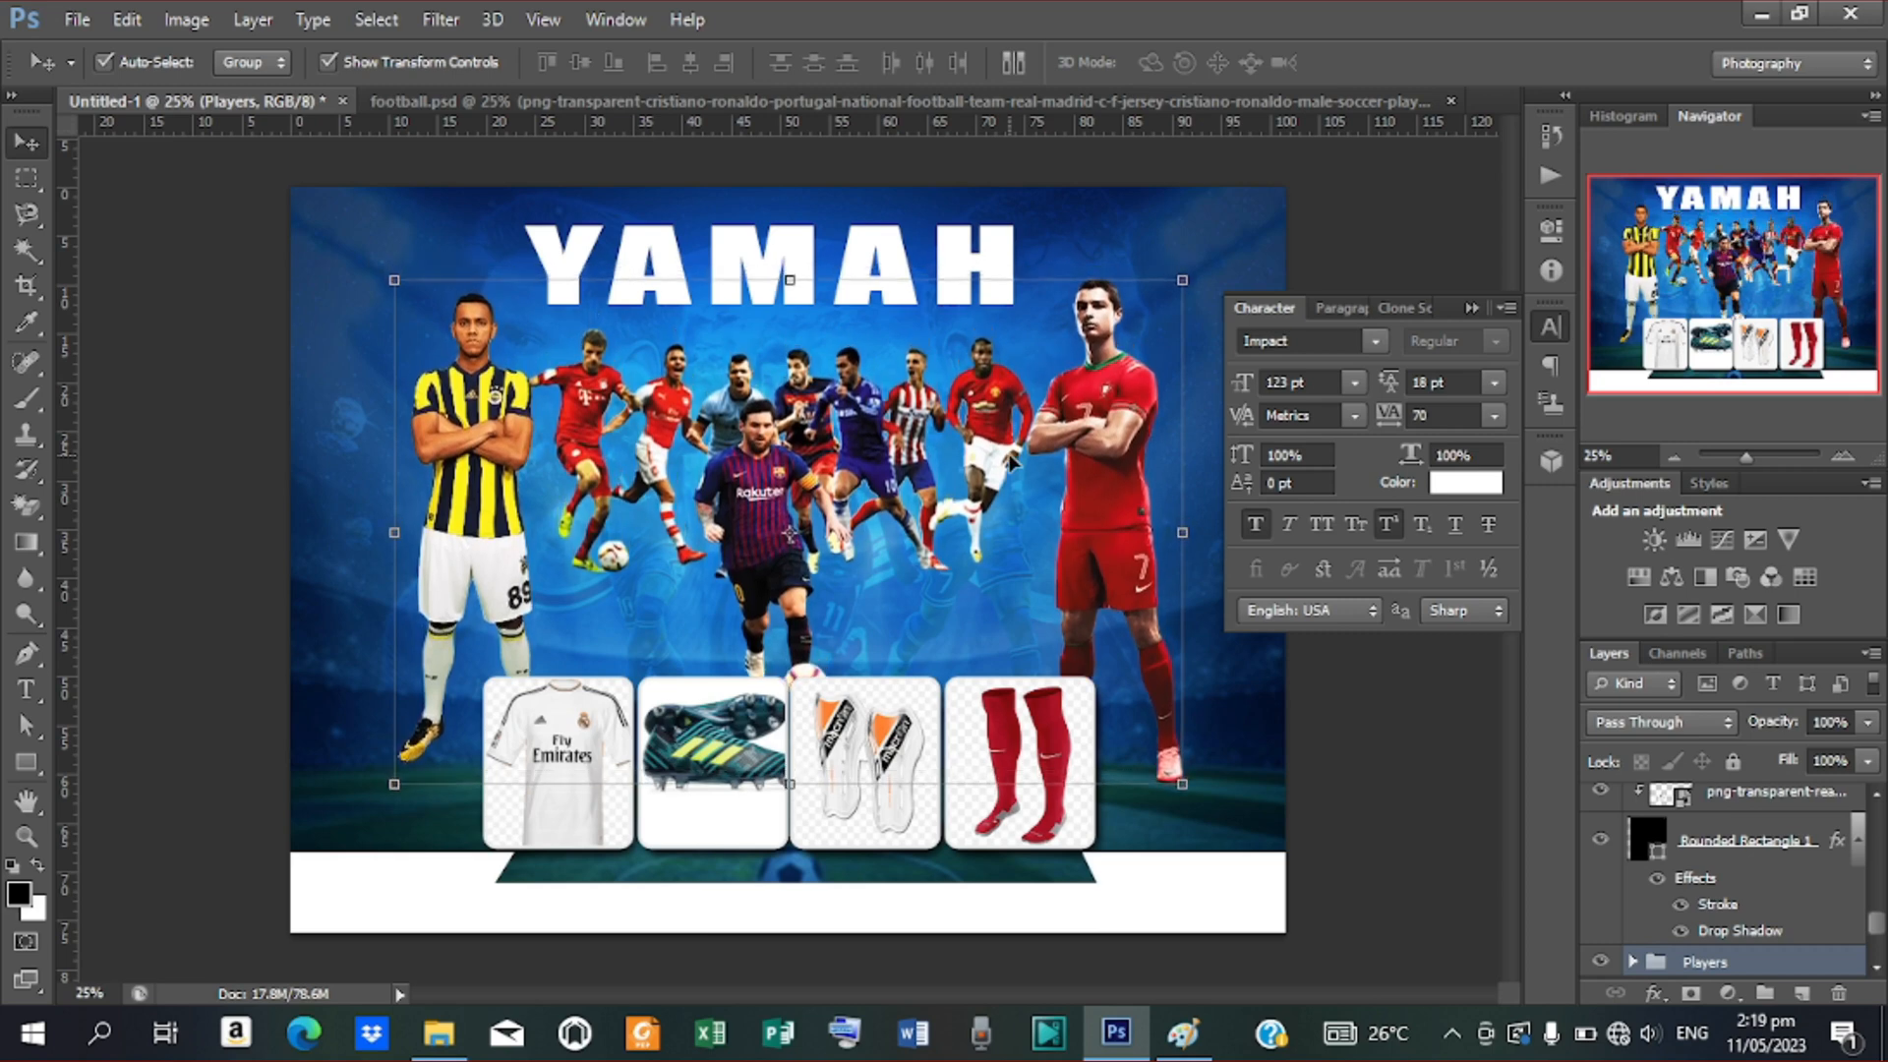
pyautogui.hotkey('shift', 'Down')
pyautogui.hotkey('shift', 'Down')
pyautogui.hotkey('shift', 'Down')
pyautogui.hotkey('shift', 'Down')
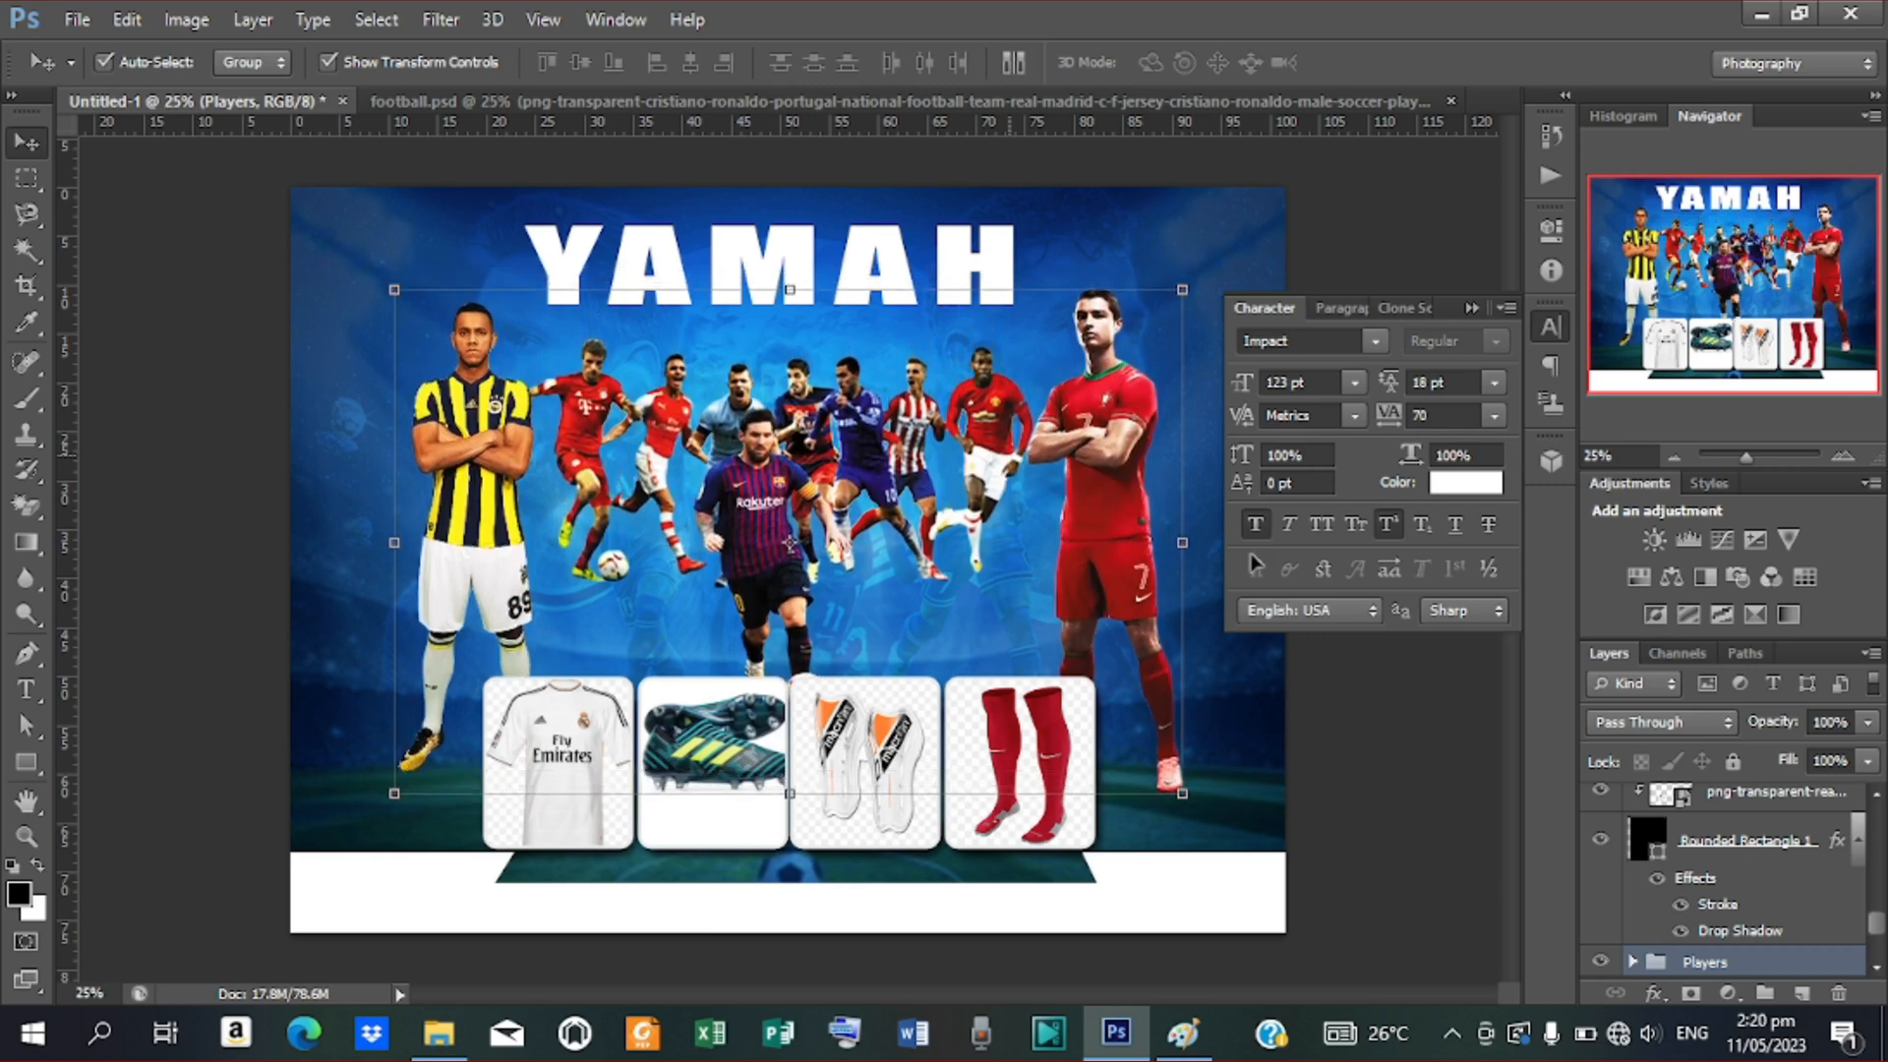
pyautogui.hotkey('shift', 'Down')
pyautogui.hotkey('shift', 'Down')
pyautogui.hotkey('shift', 'Down')
pyautogui.hotkey('shift', 'Down')
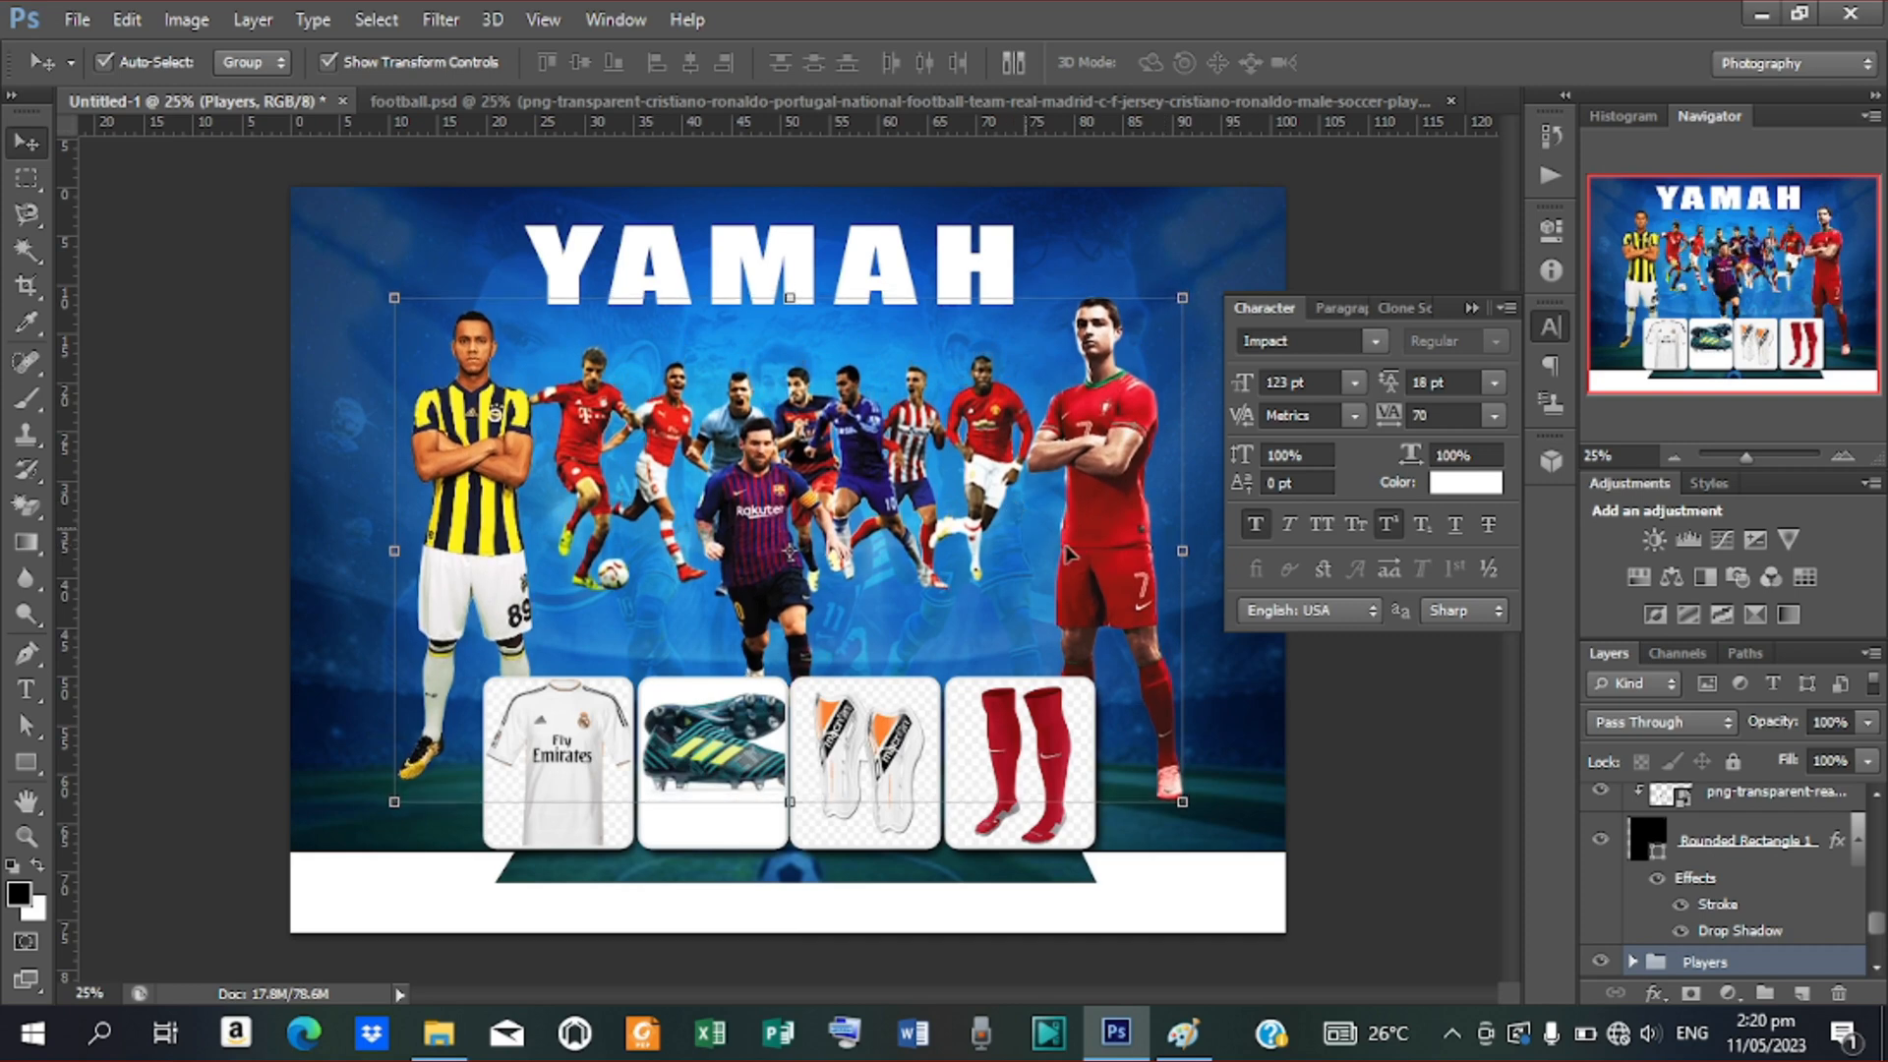
pyautogui.hotkey('shift', 'Down')
pyautogui.hotkey('shift', 'Down')
pyautogui.hotkey('shift', 'Down')
pyautogui.hotkey('shift', 'Down')
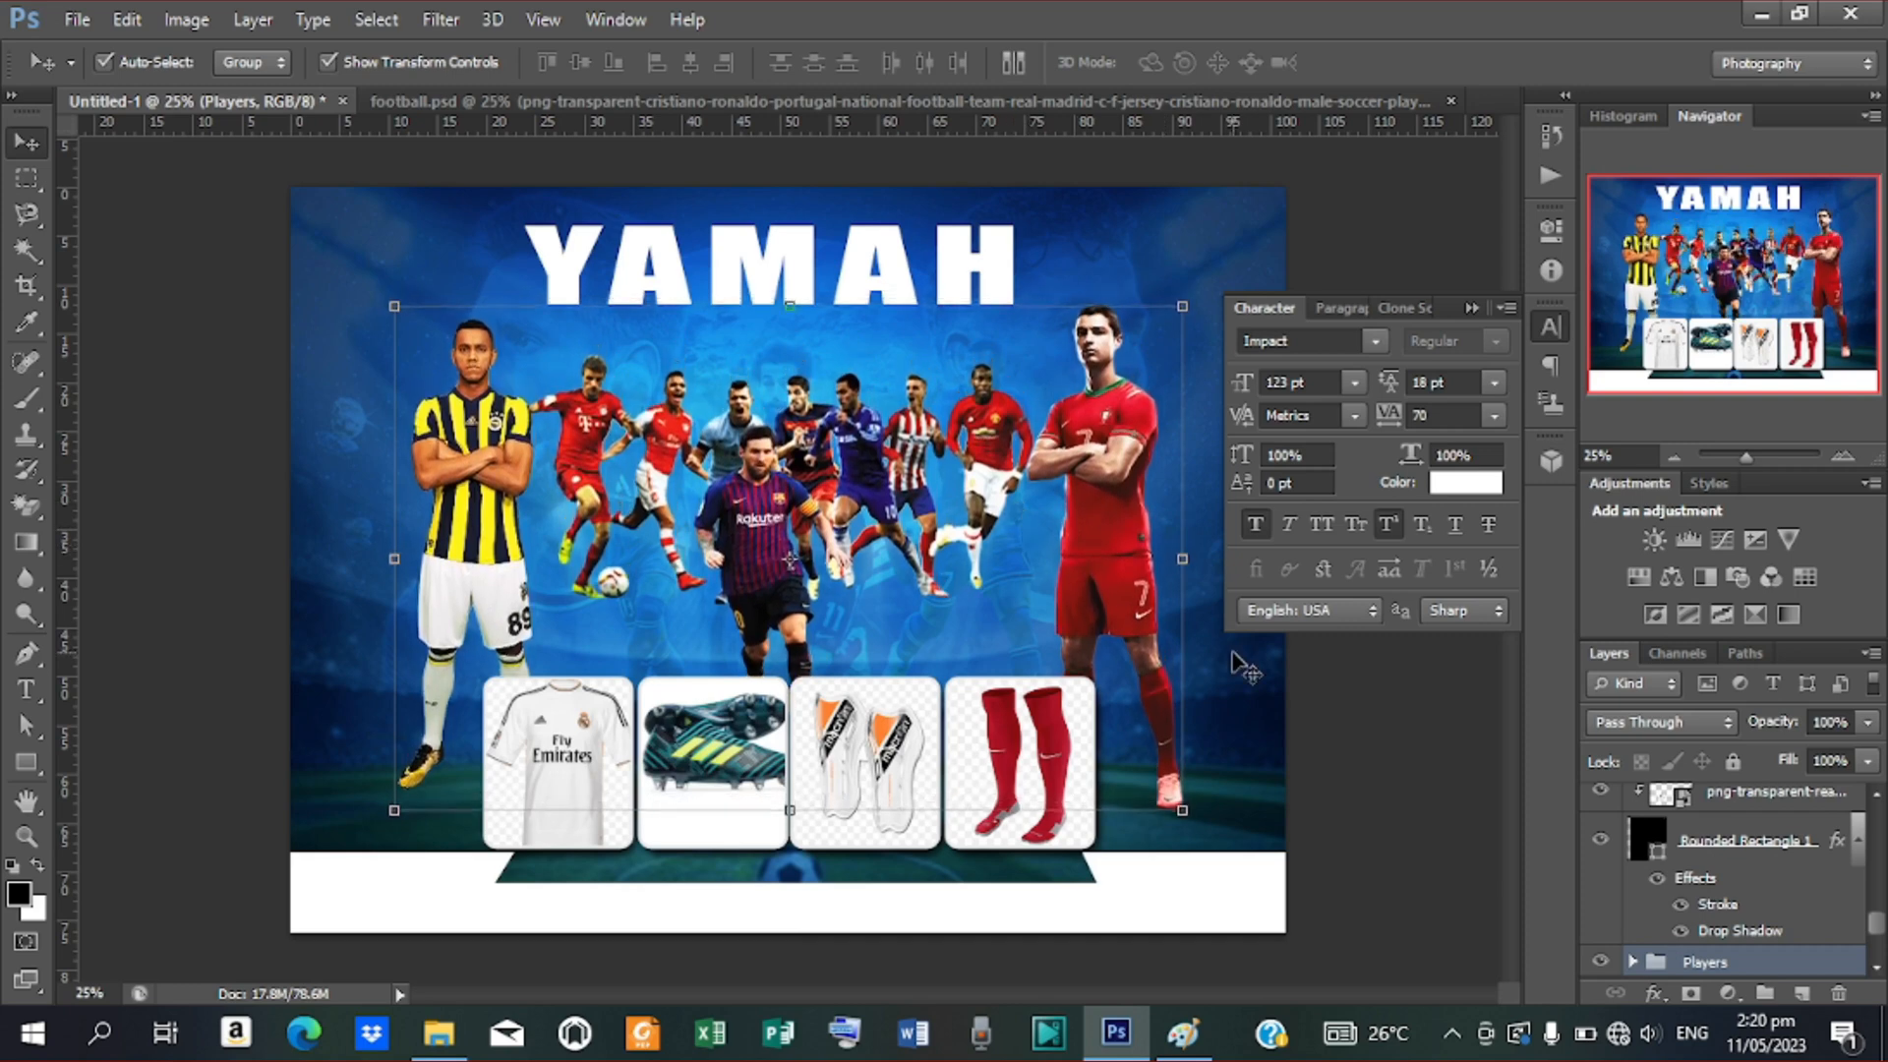
pyautogui.hotkey('shift', 'Down')
pyautogui.hotkey('shift', 'Down')
pyautogui.hotkey('shift', 'Down')
pyautogui.hotkey('shift', 'Down')
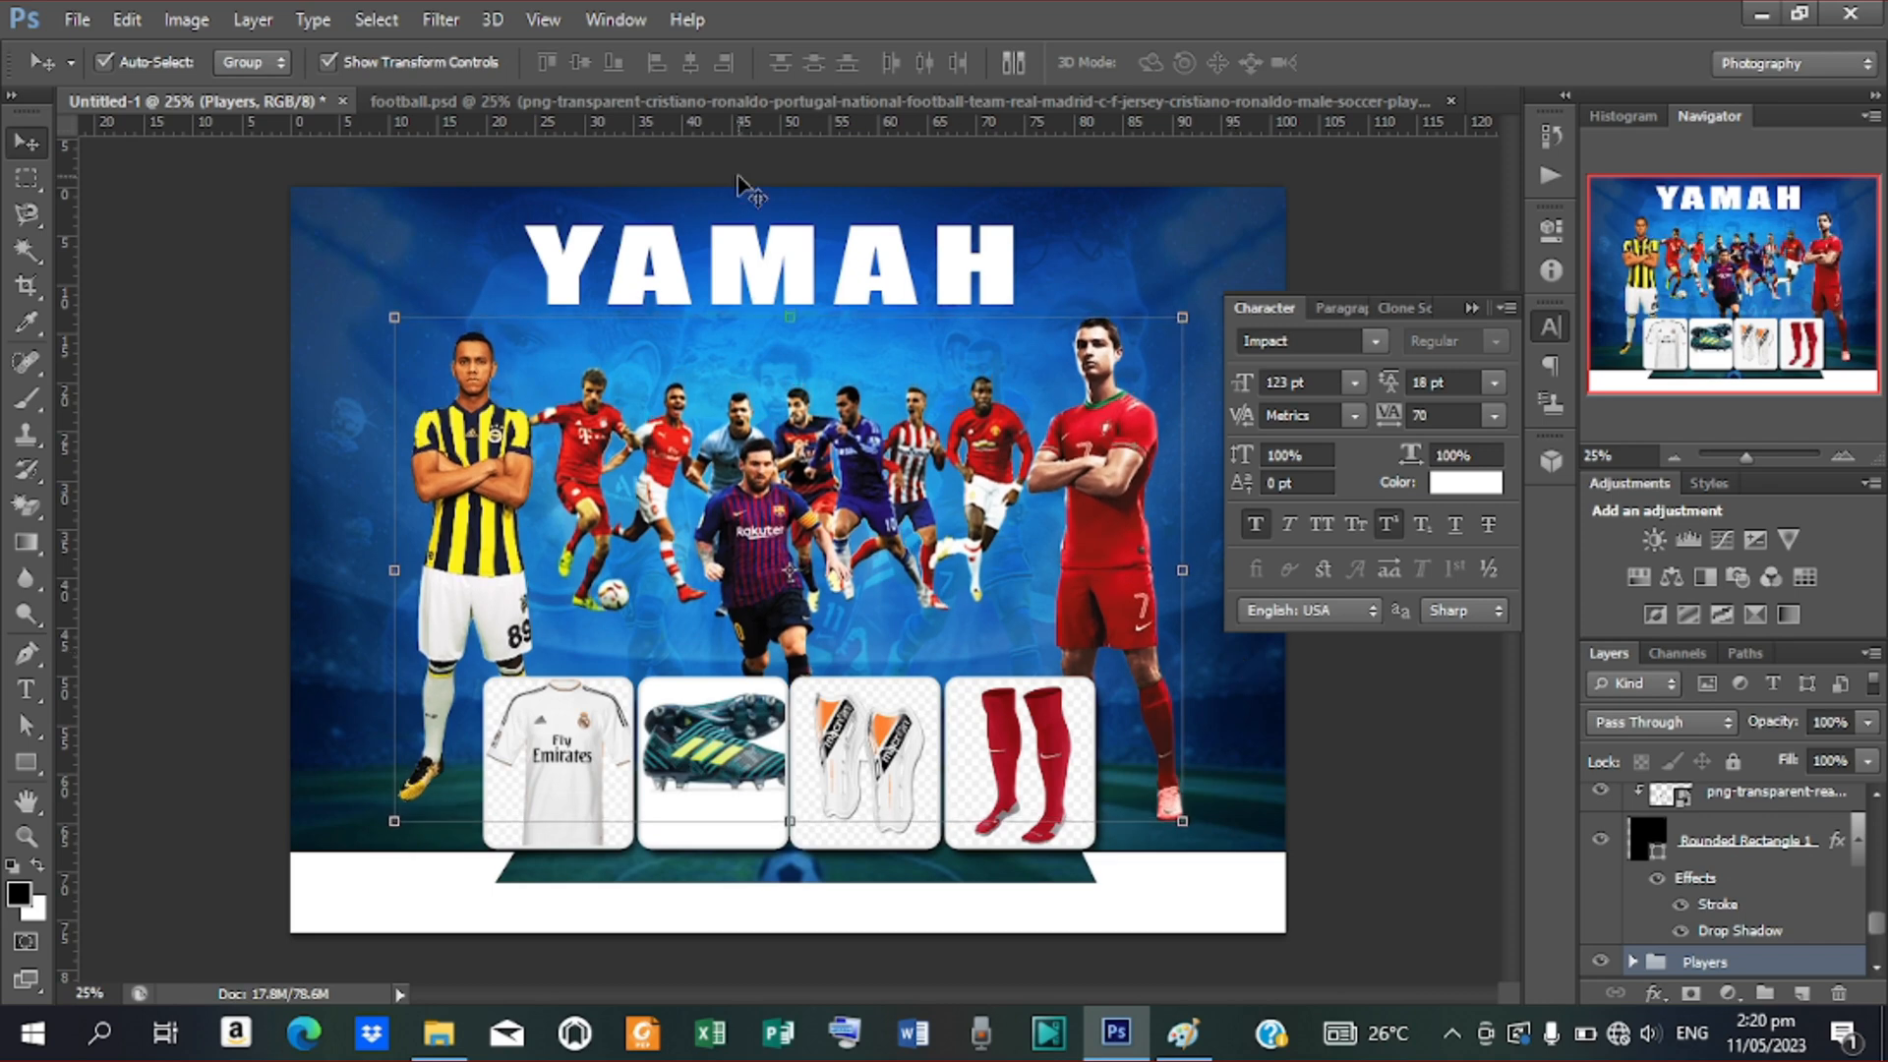
# Nudge YAMAH down slightly and align it to the canvas's horizontal centre via Select All
pyautogui.click(782, 254)
pyautogui.hotkey('shift', 'Down')
pyautogui.hotkey('shift', 'Down')
pyautogui.hotkey('shift', 'Down')
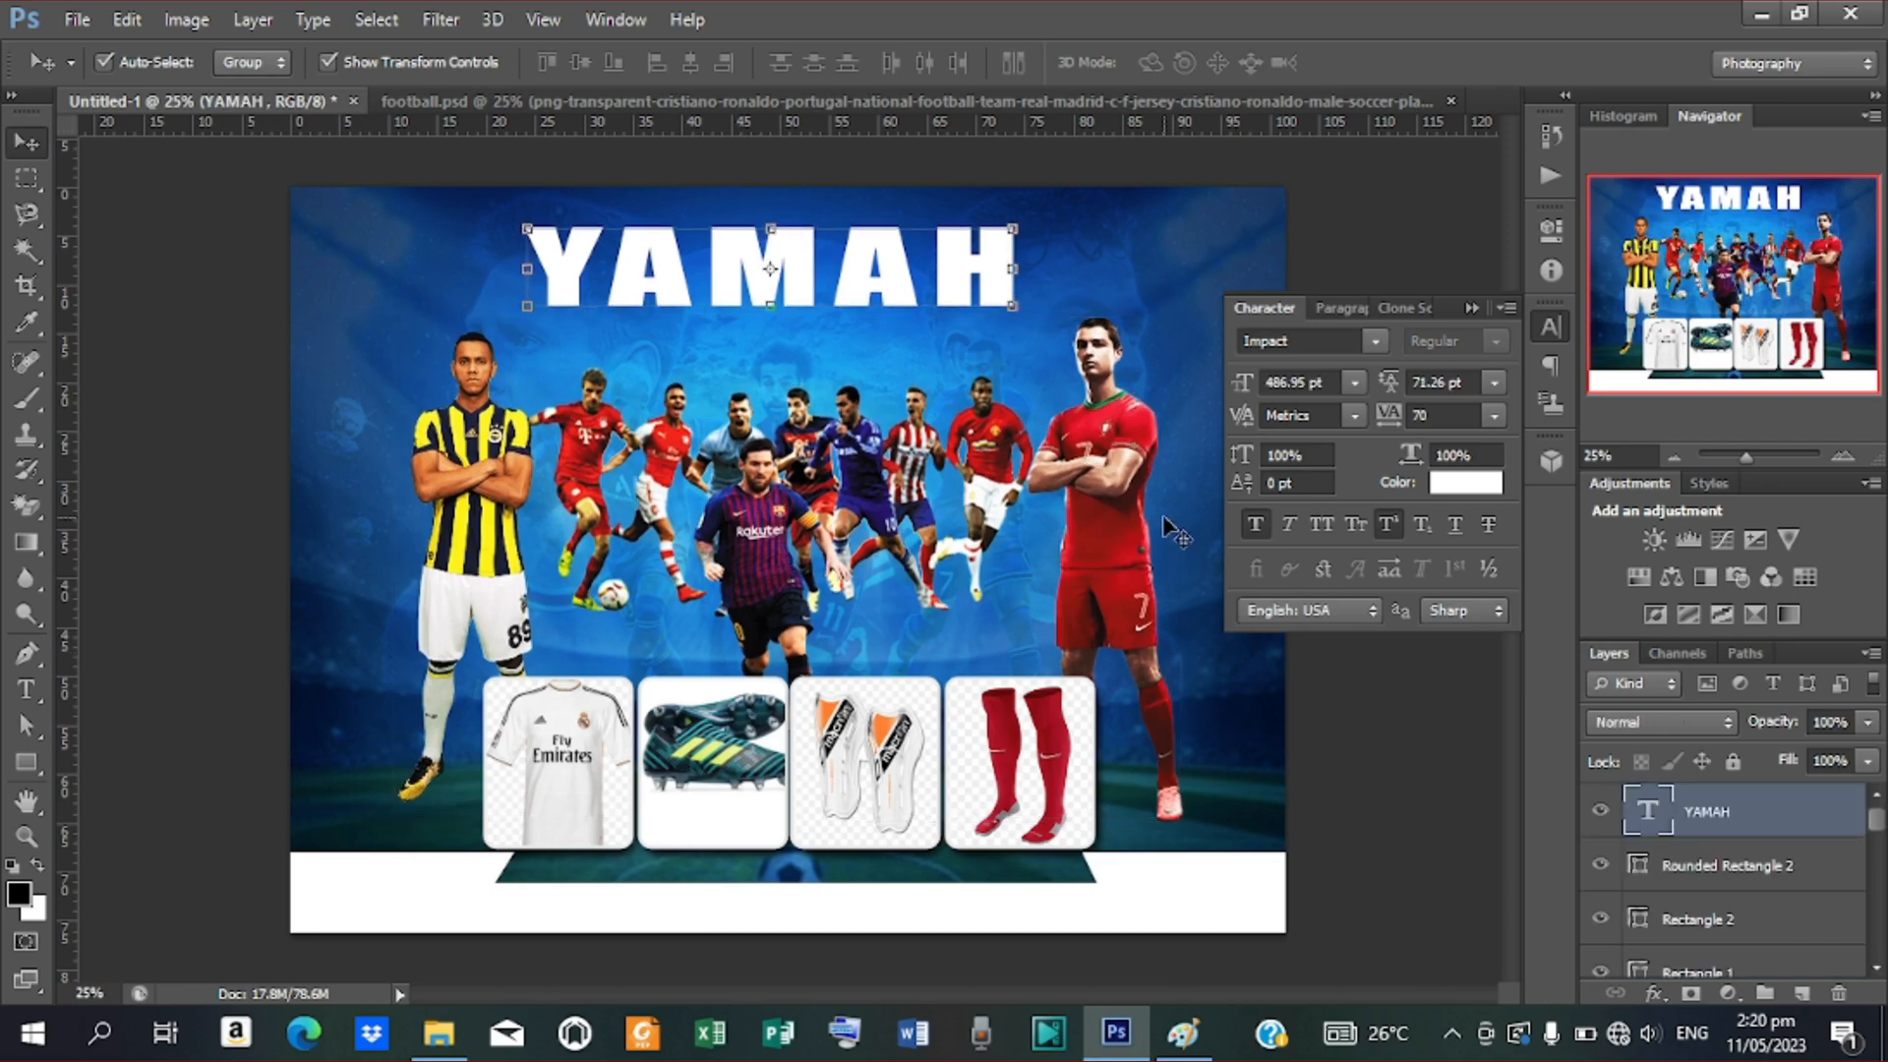
pyautogui.press('Down')
pyautogui.press('Down')
pyautogui.press('Down')
pyautogui.press('Down')
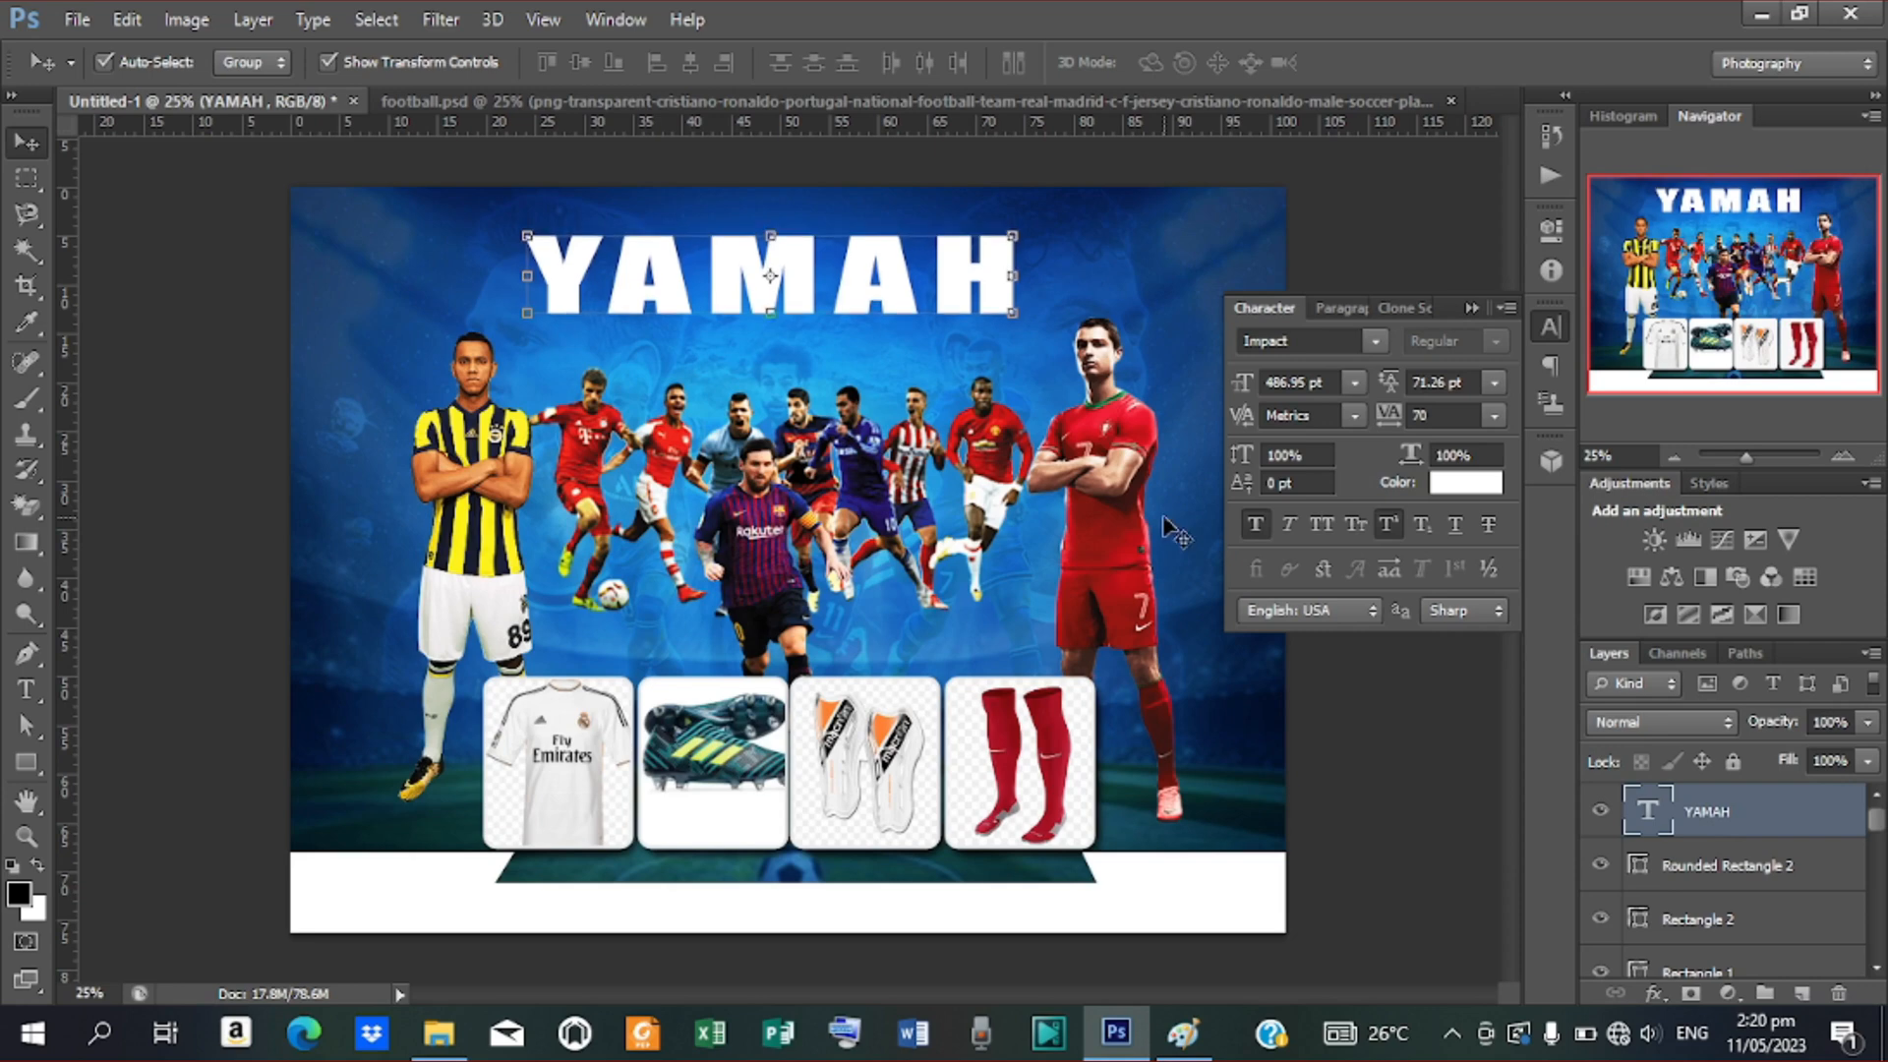
pyautogui.hotkey('ctrl', 'a')
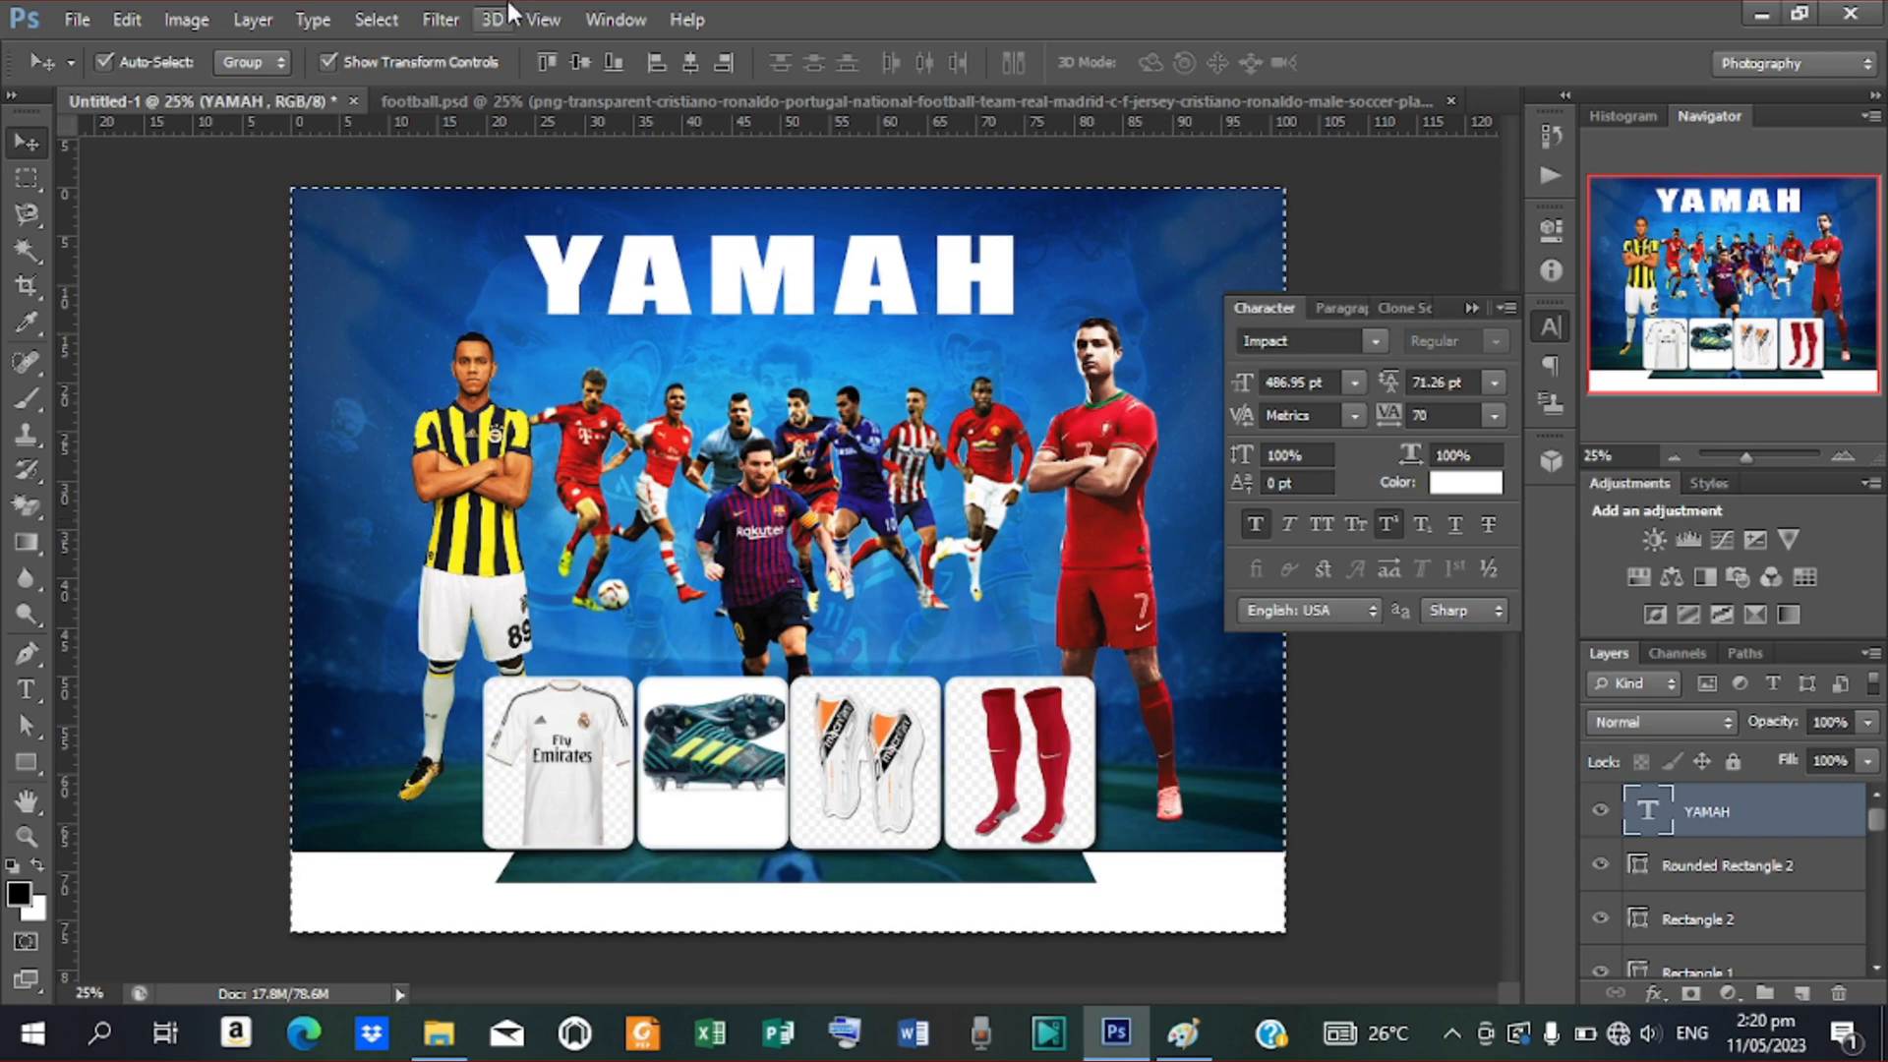
pyautogui.click(691, 63)
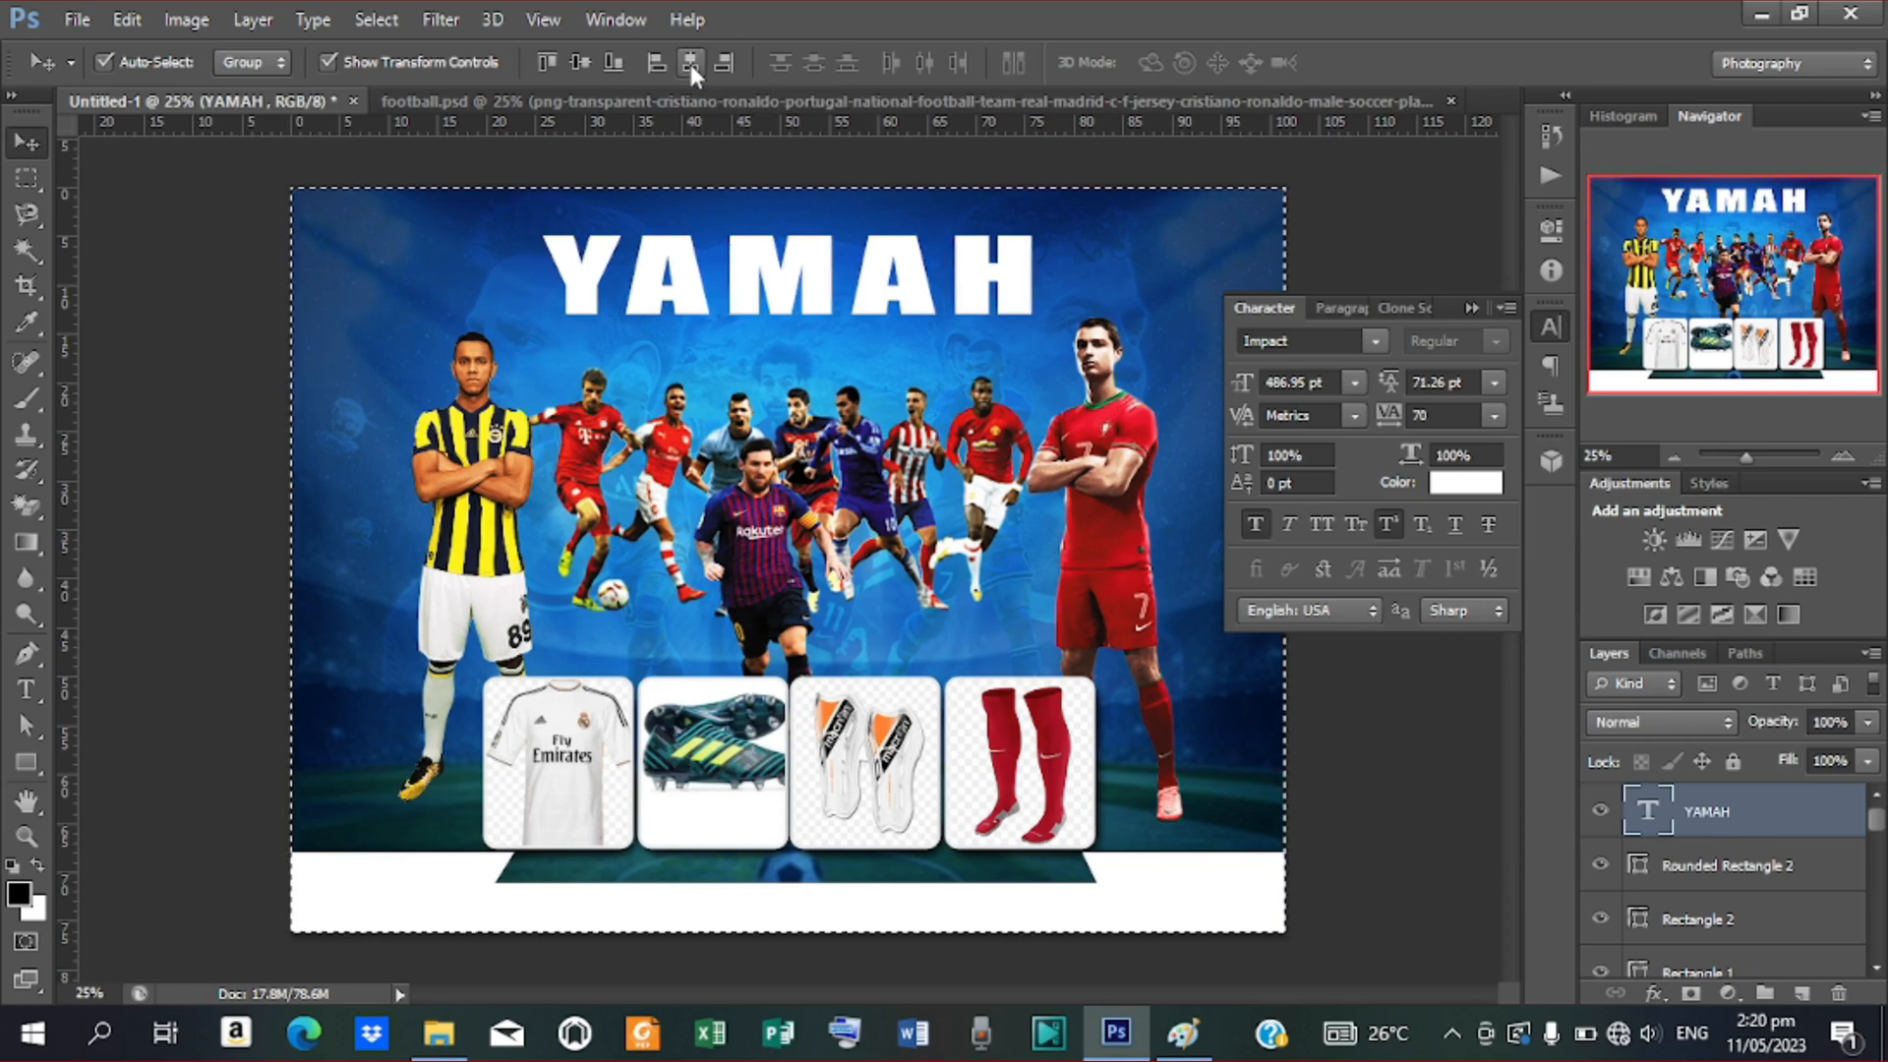
pyautogui.hotkey('ctrl', 'd')
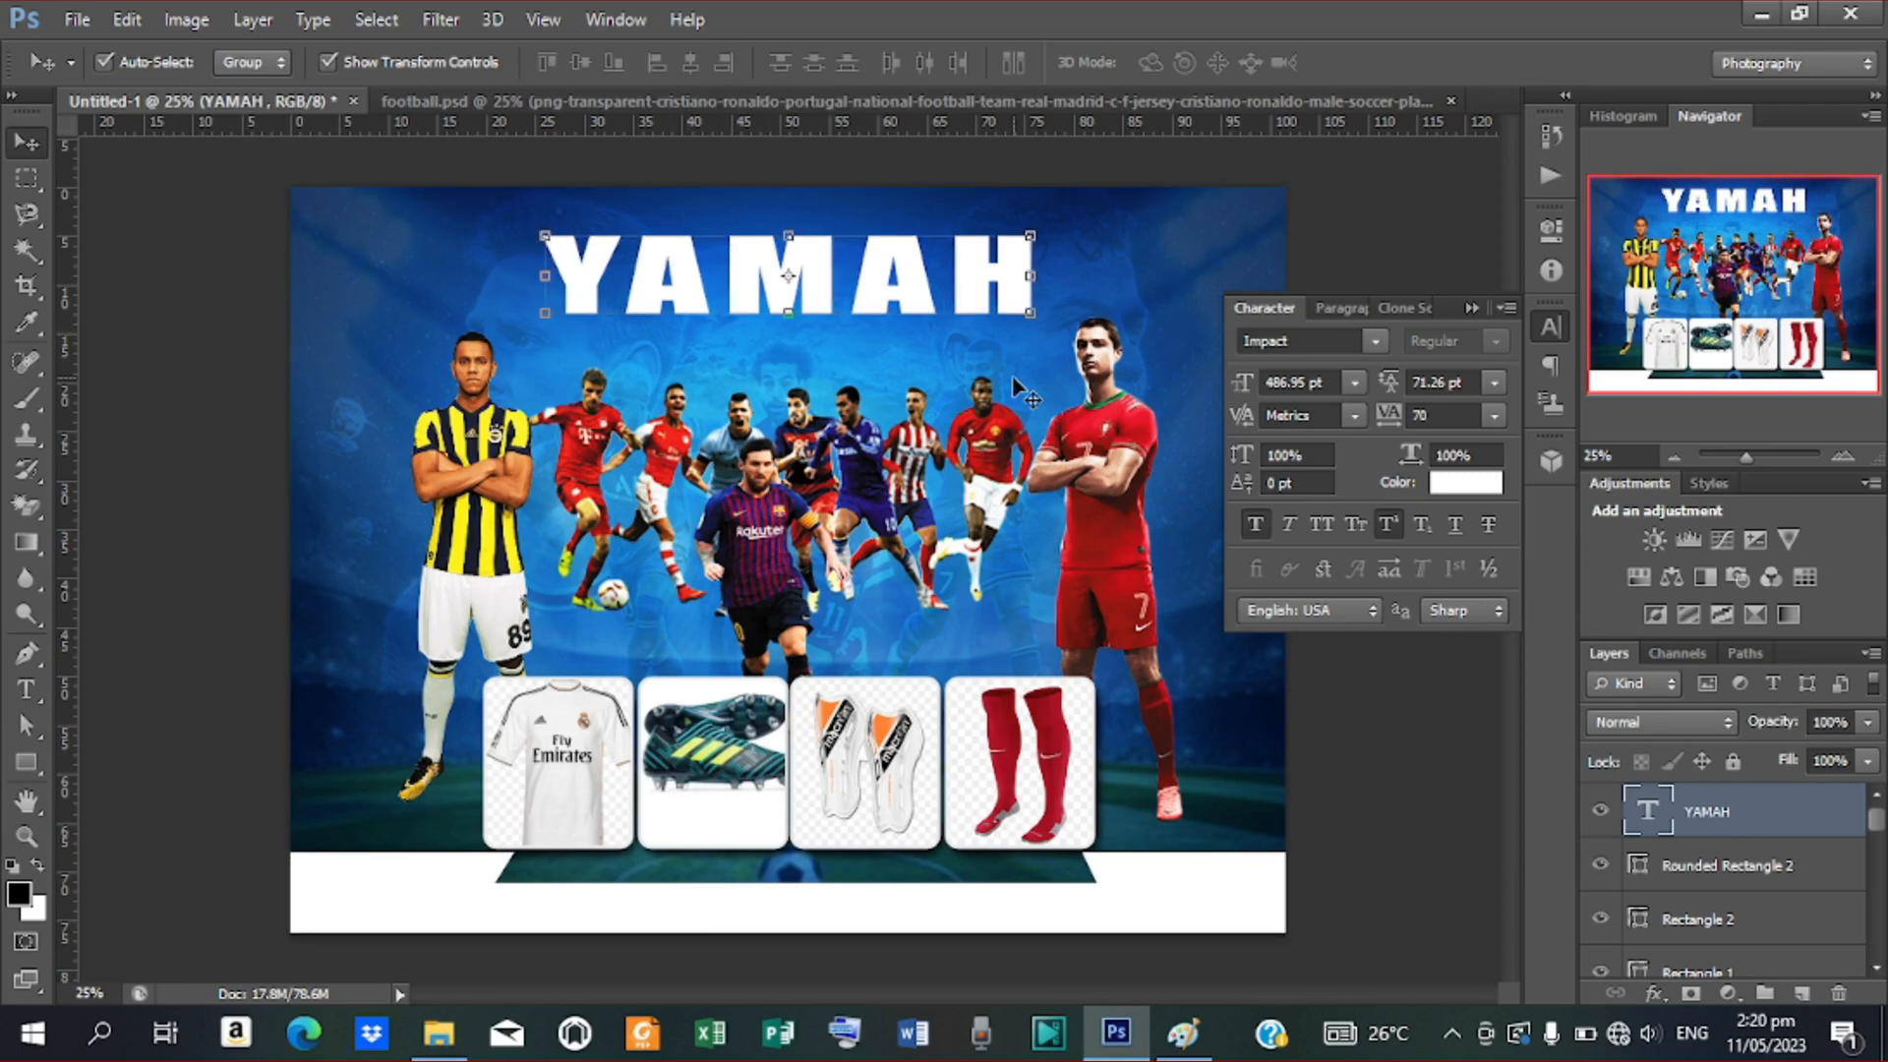
# Give YAMAH a drop shadow with 10% spread, 75% opacity, 24 px distance and size
pyautogui.rightClick(1681, 811)
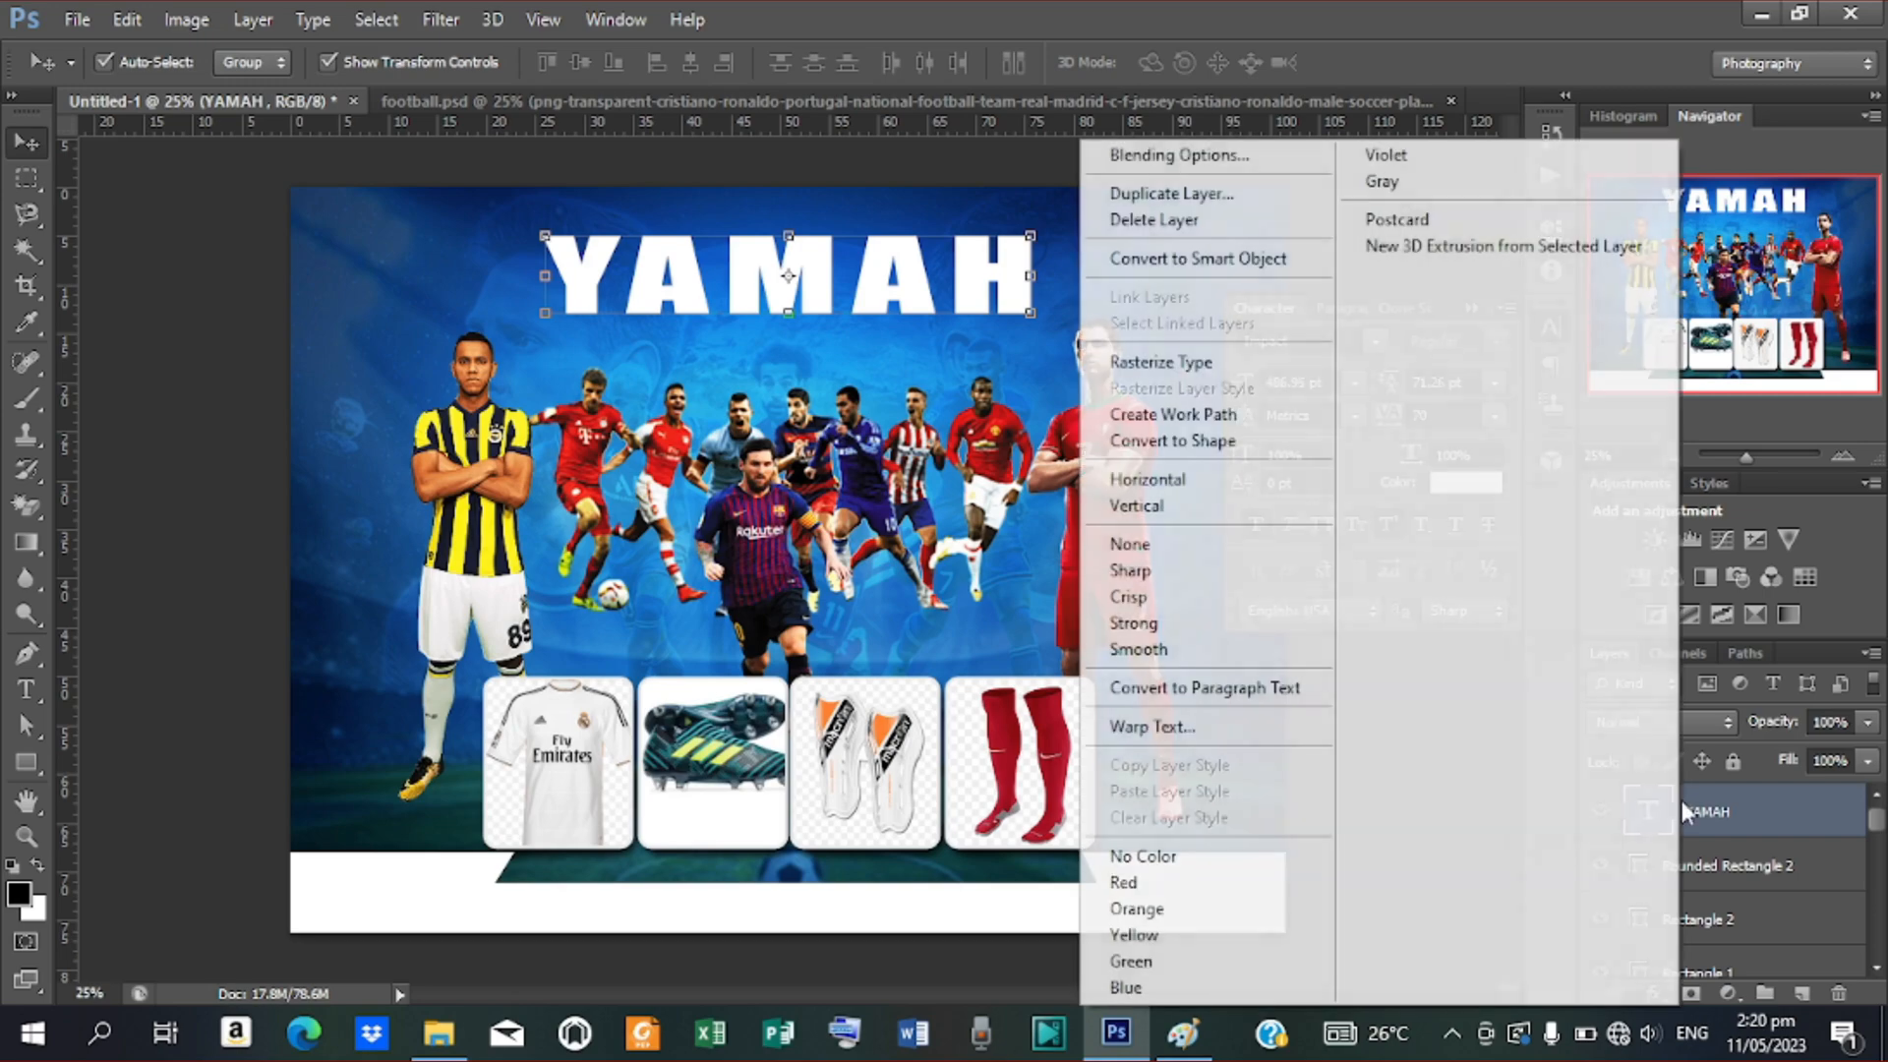
pyautogui.click(1239, 157)
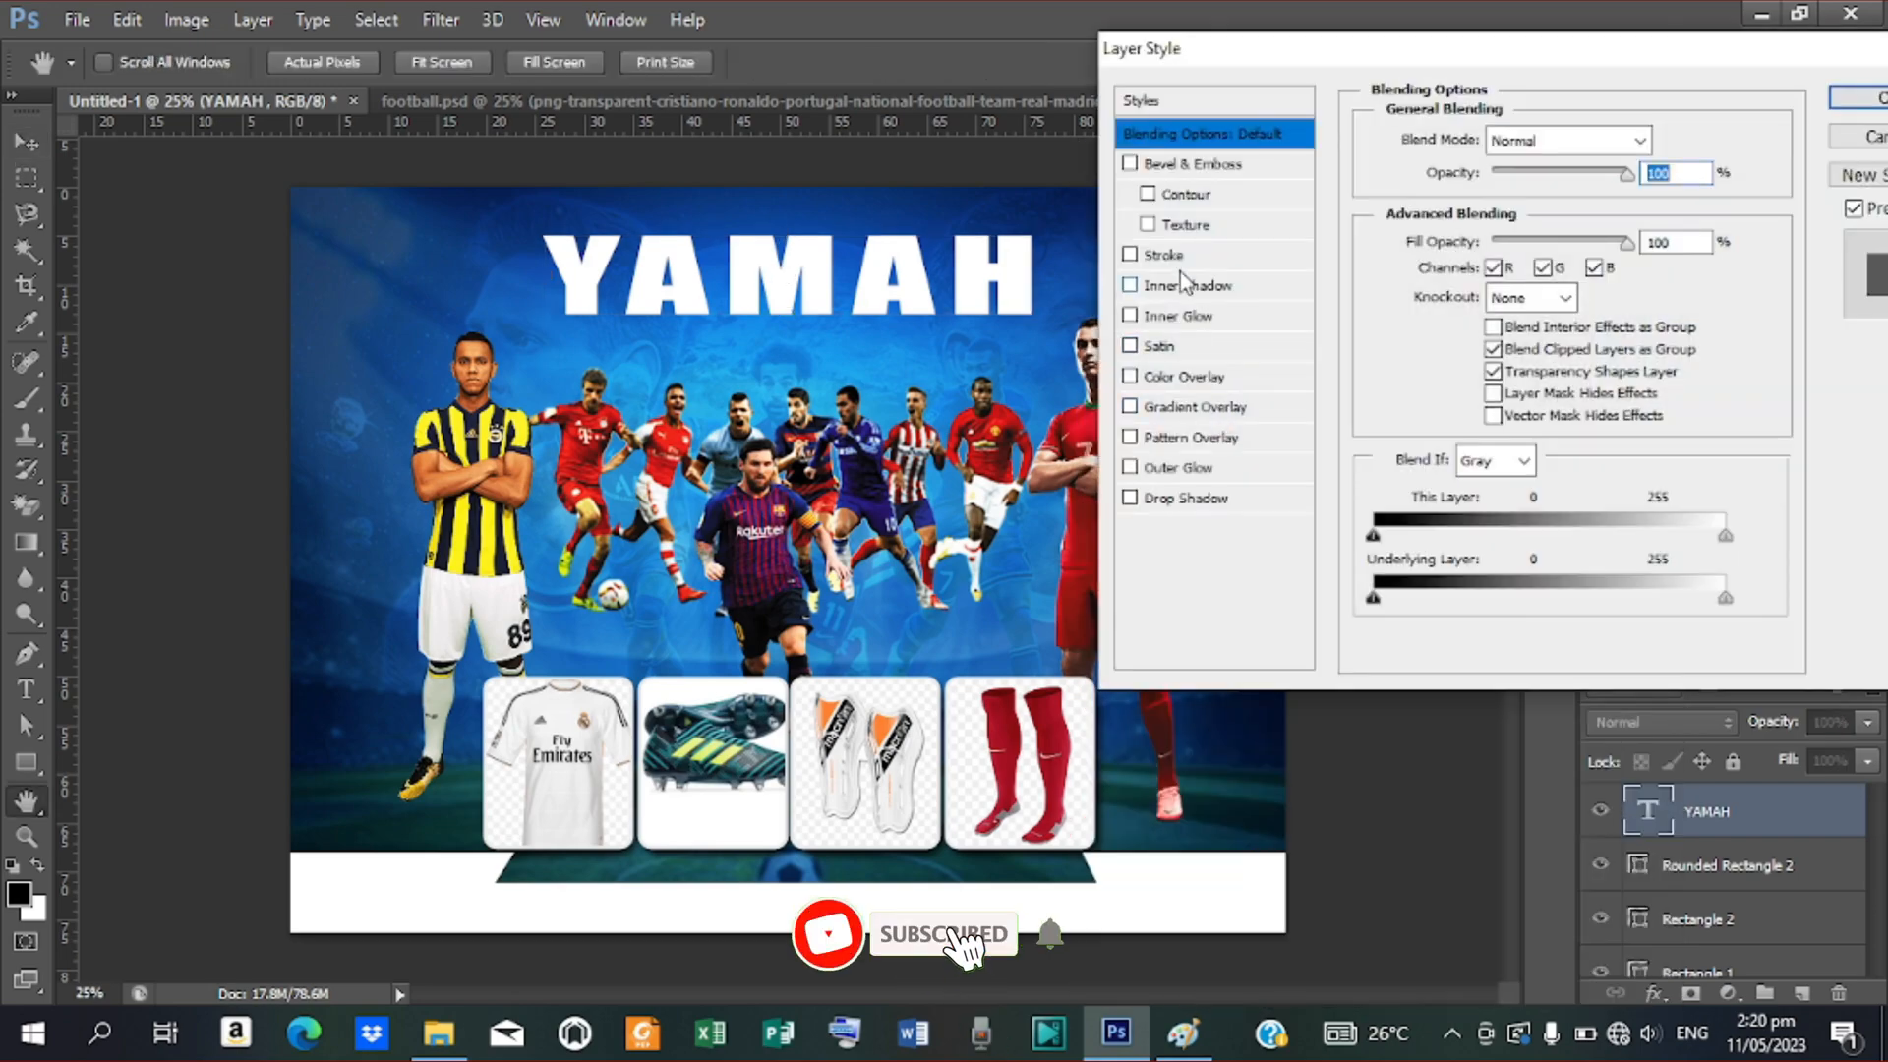
pyautogui.click(1170, 500)
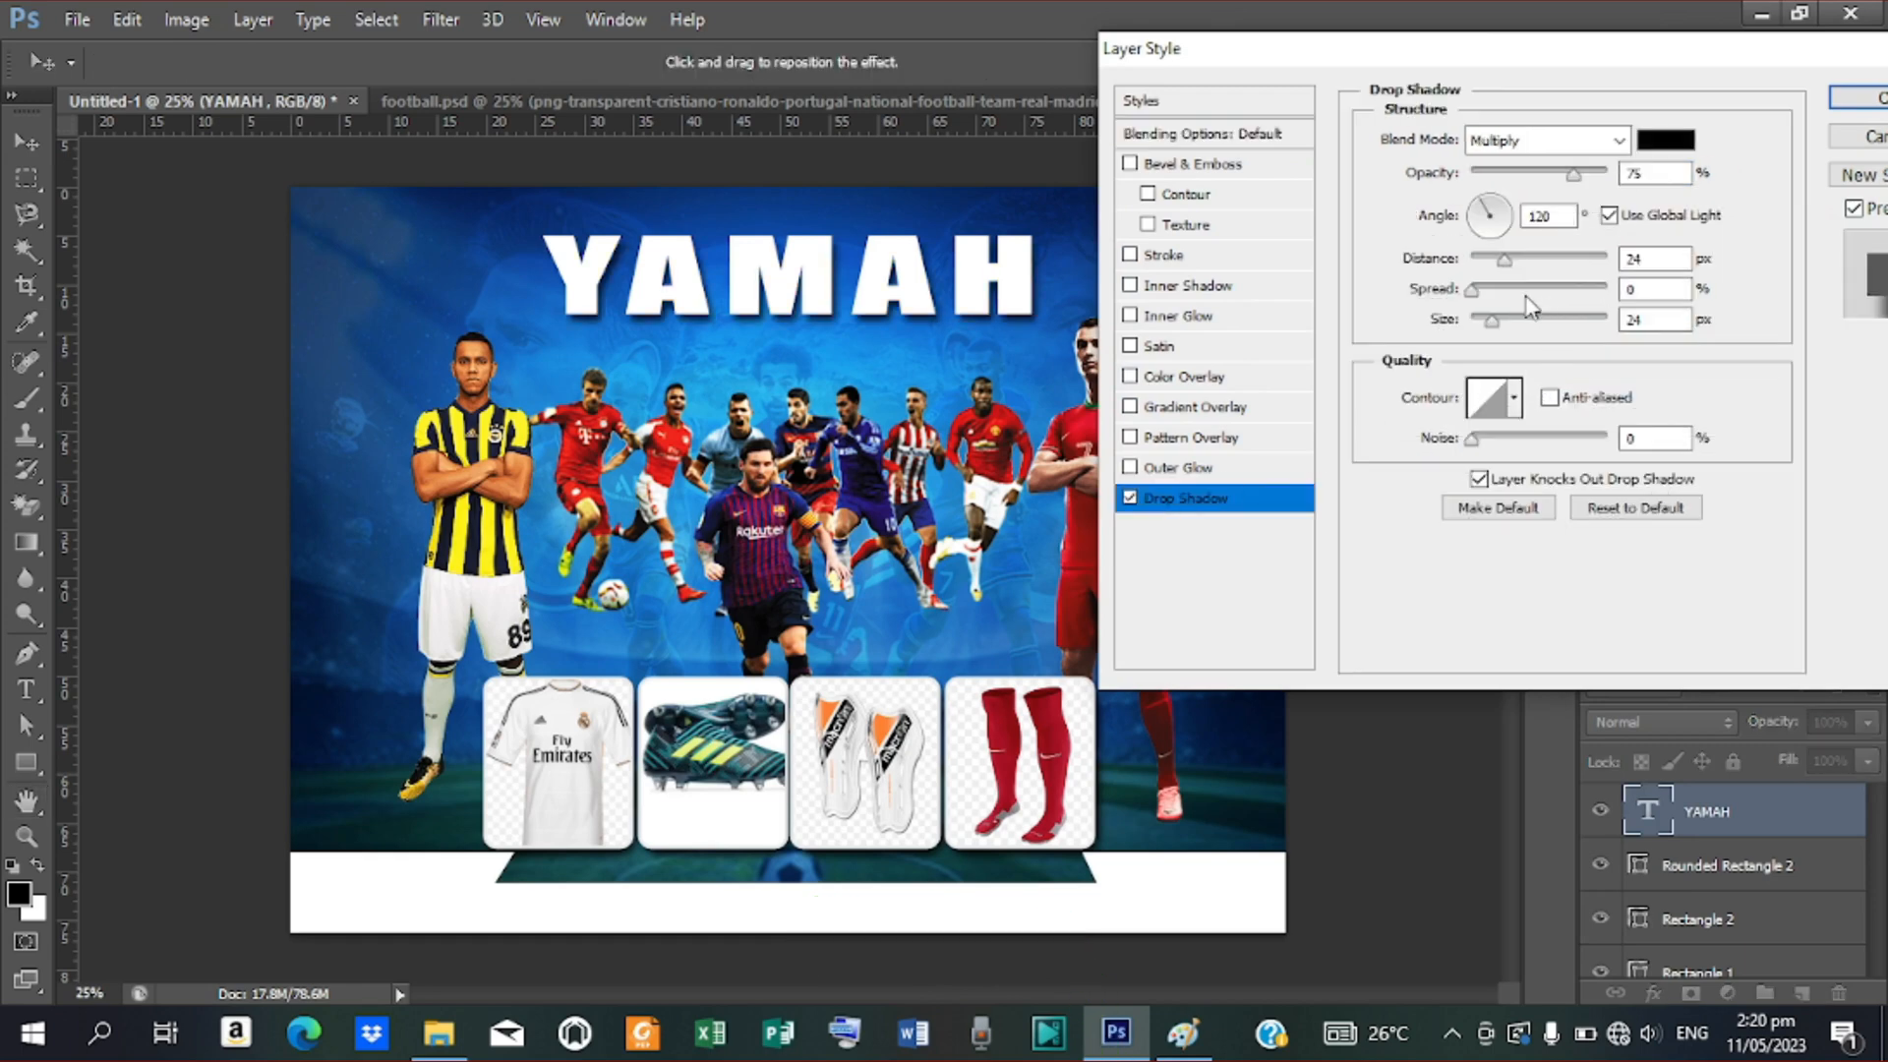
pyautogui.moveTo(1473, 300); pyautogui.dragTo(1480, 311)
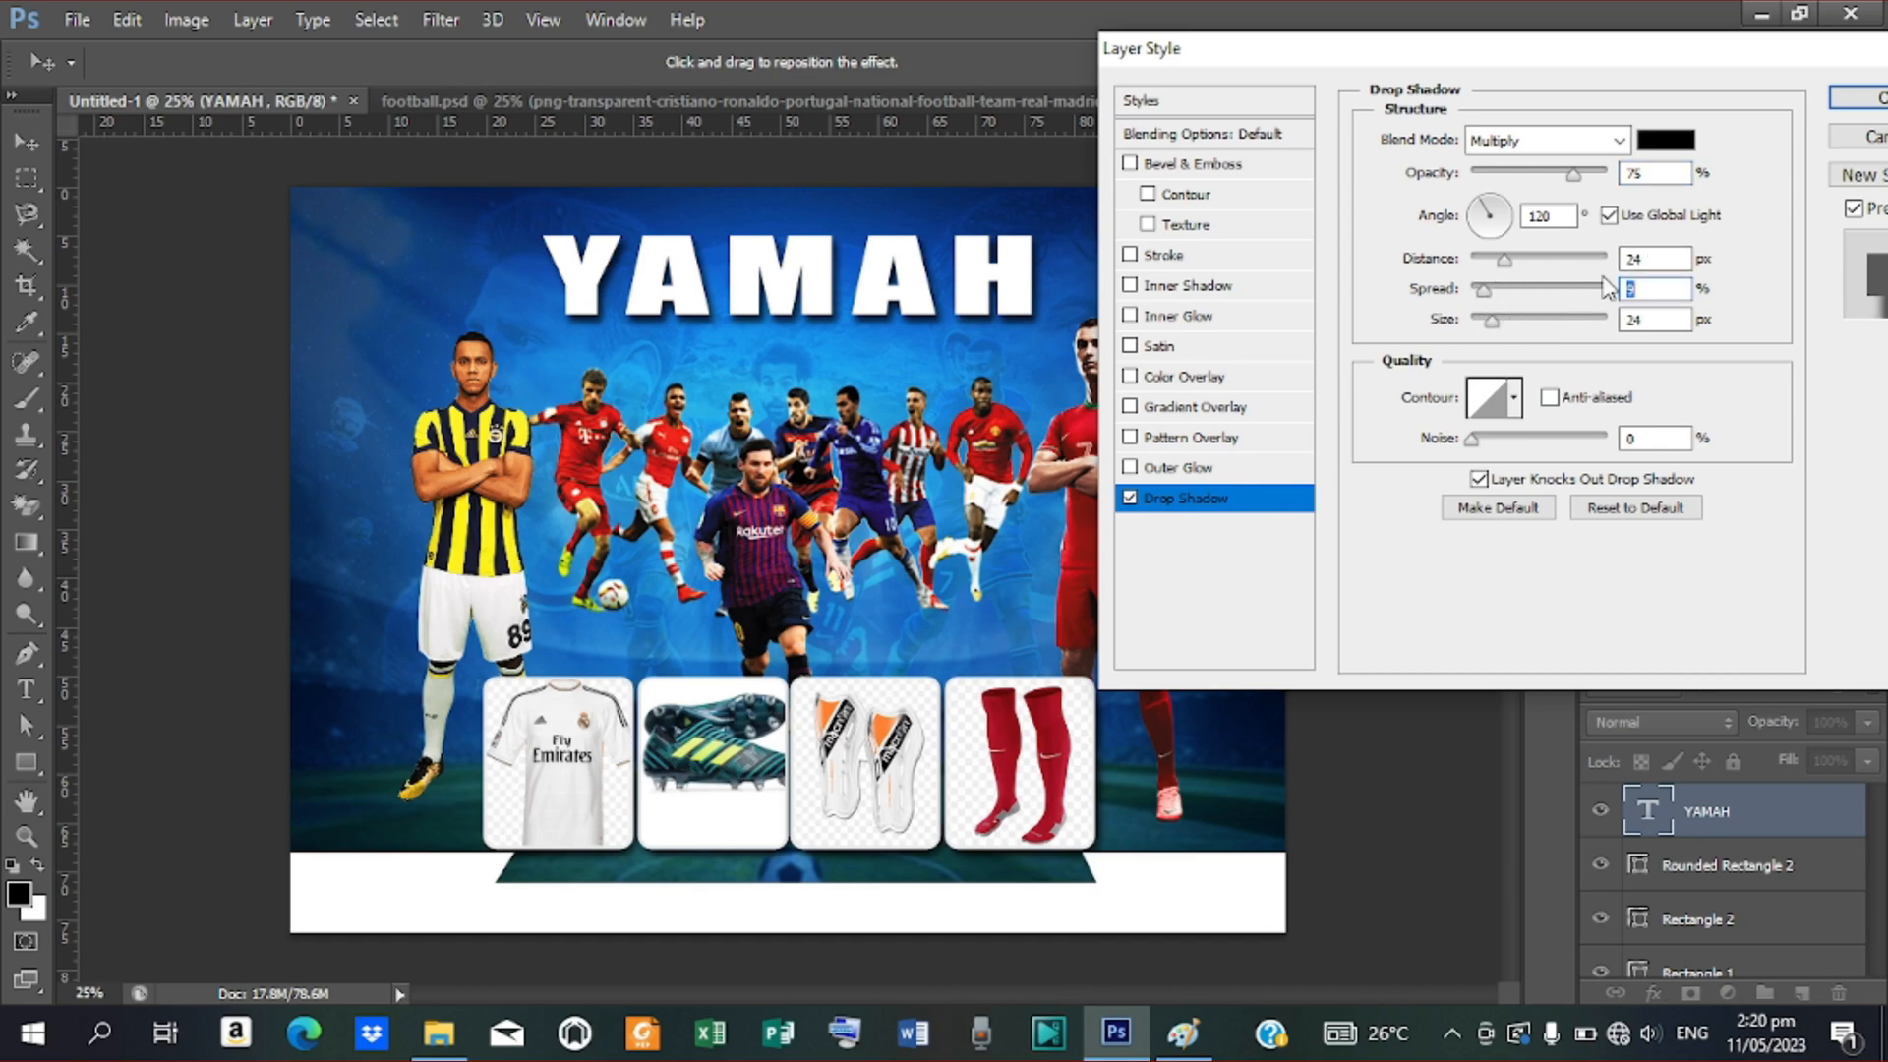
pyautogui.write('10')
pyautogui.click(1858, 98)
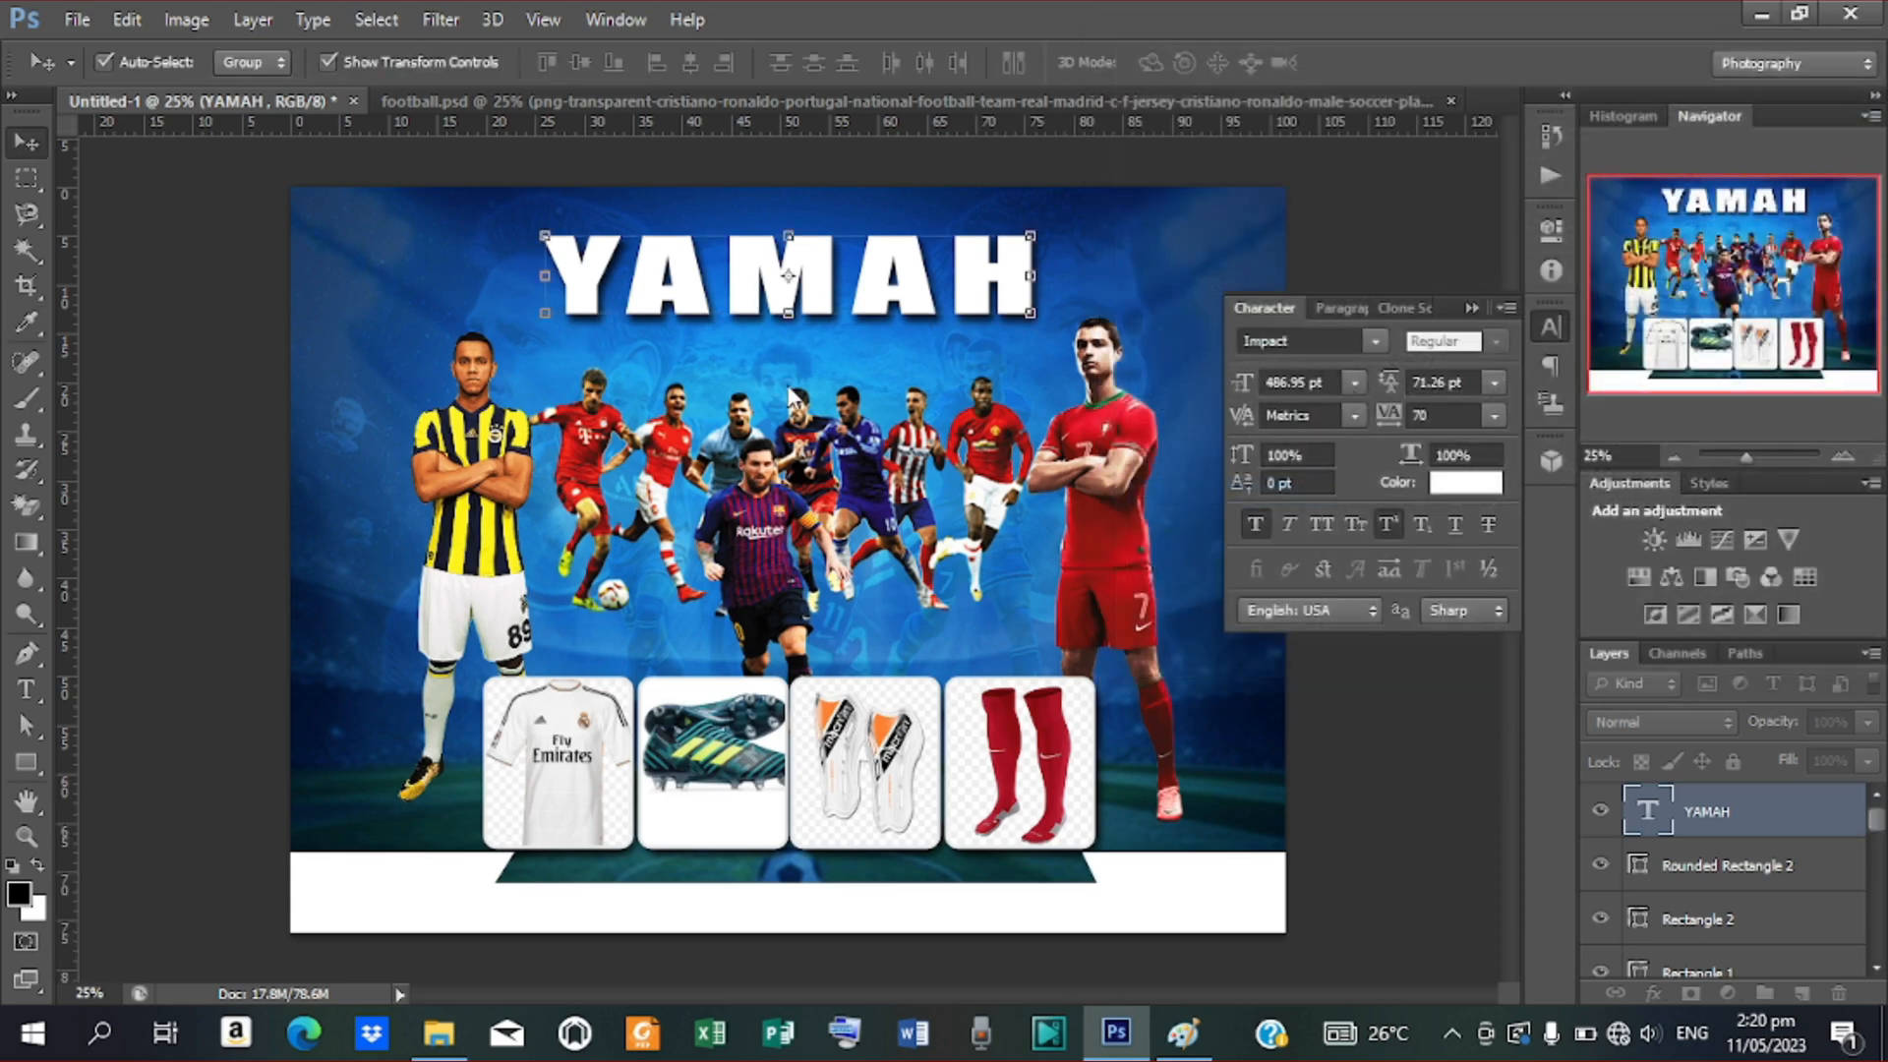
pyautogui.press('t')
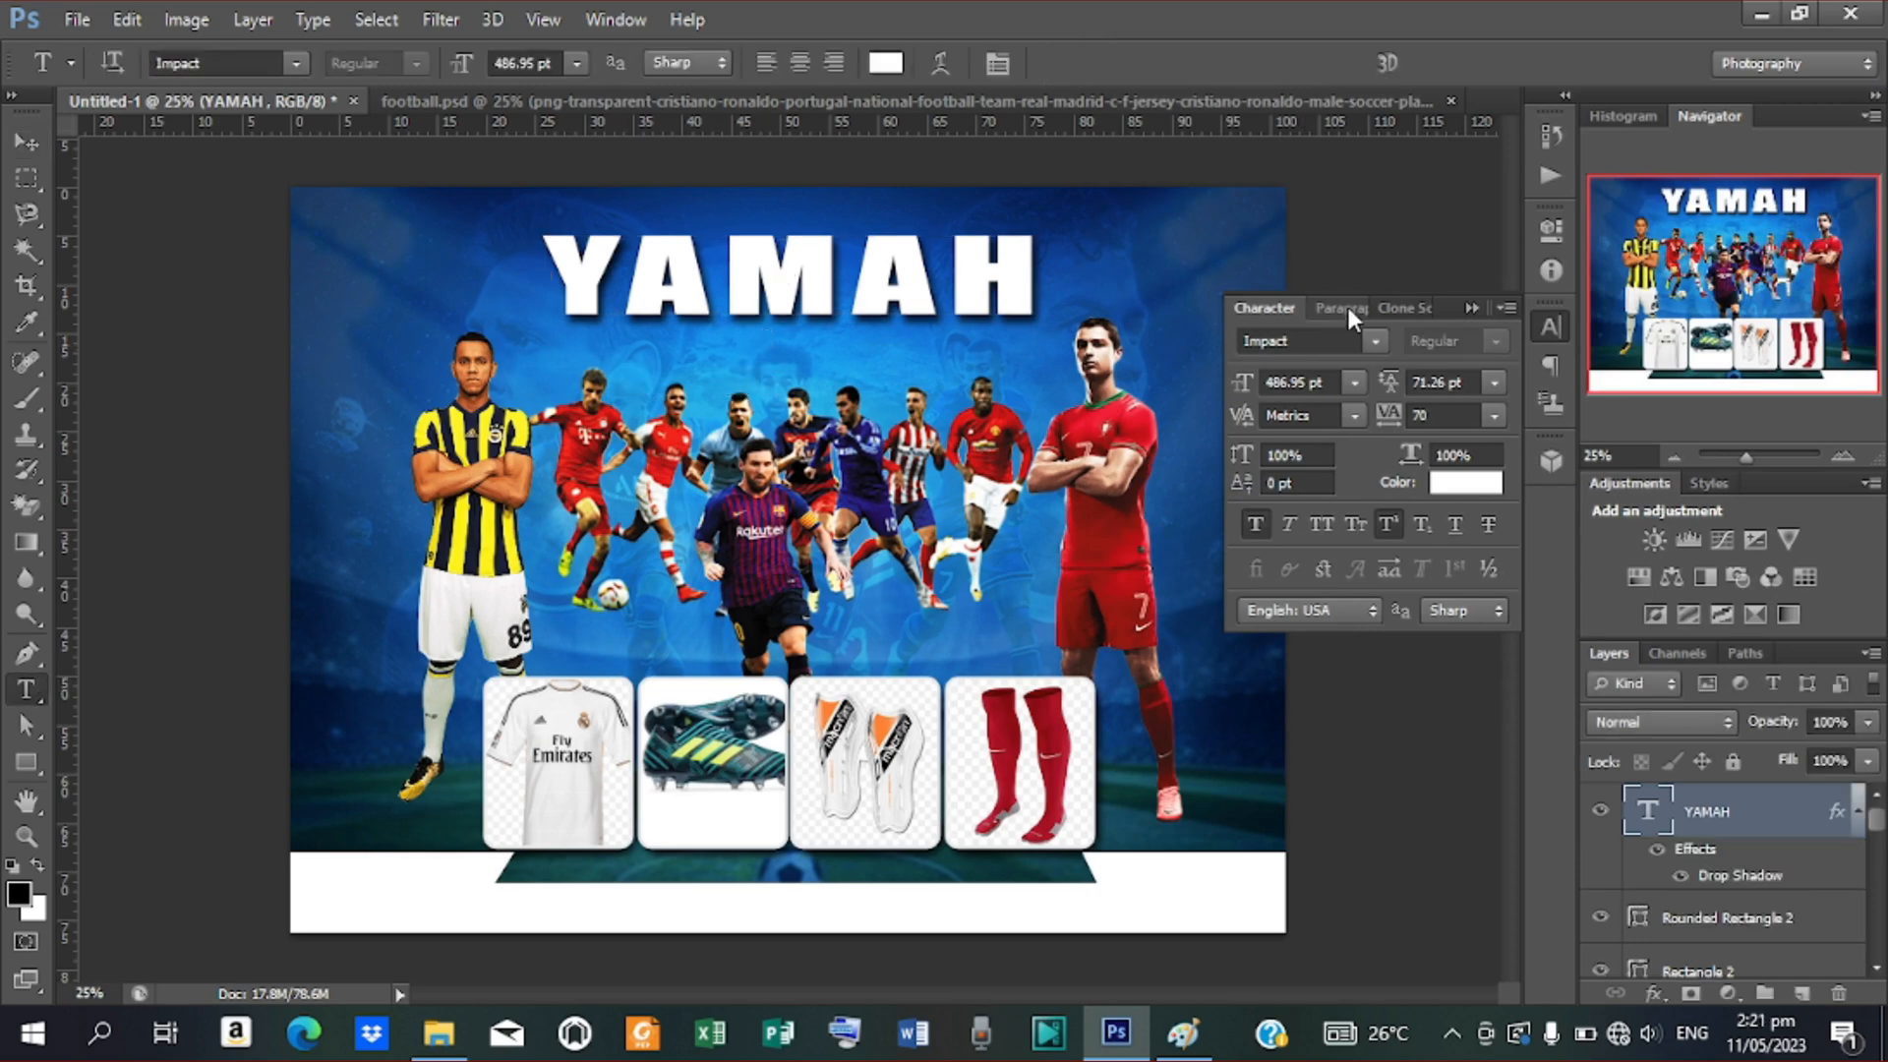
# Add the line 'SPORTS ACCESSORIES' in white beneath the YAMAH title
pyautogui.click(765, 373)
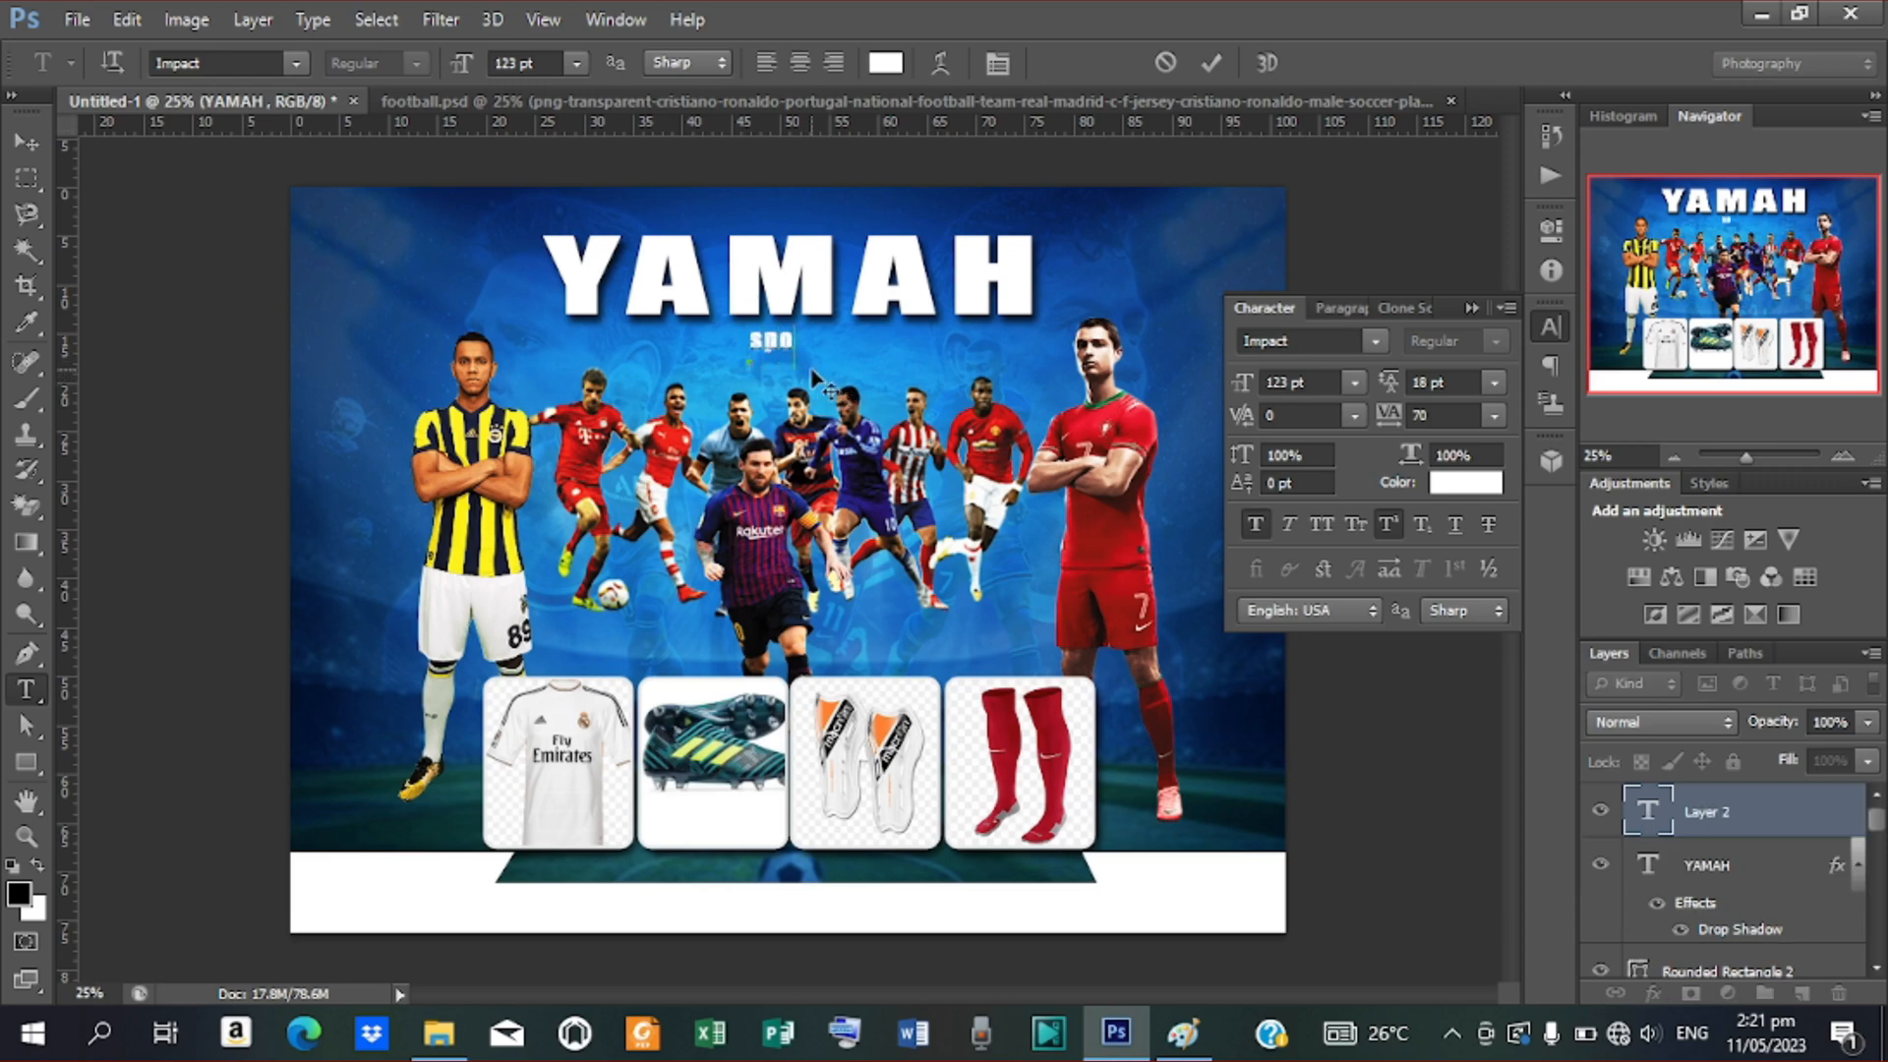
pyautogui.press('BackSpace')
pyautogui.press('BackSpace')
pyautogui.press('BackSpace')
pyautogui.press('BackSpace')
pyautogui.write('SPORTS AC')
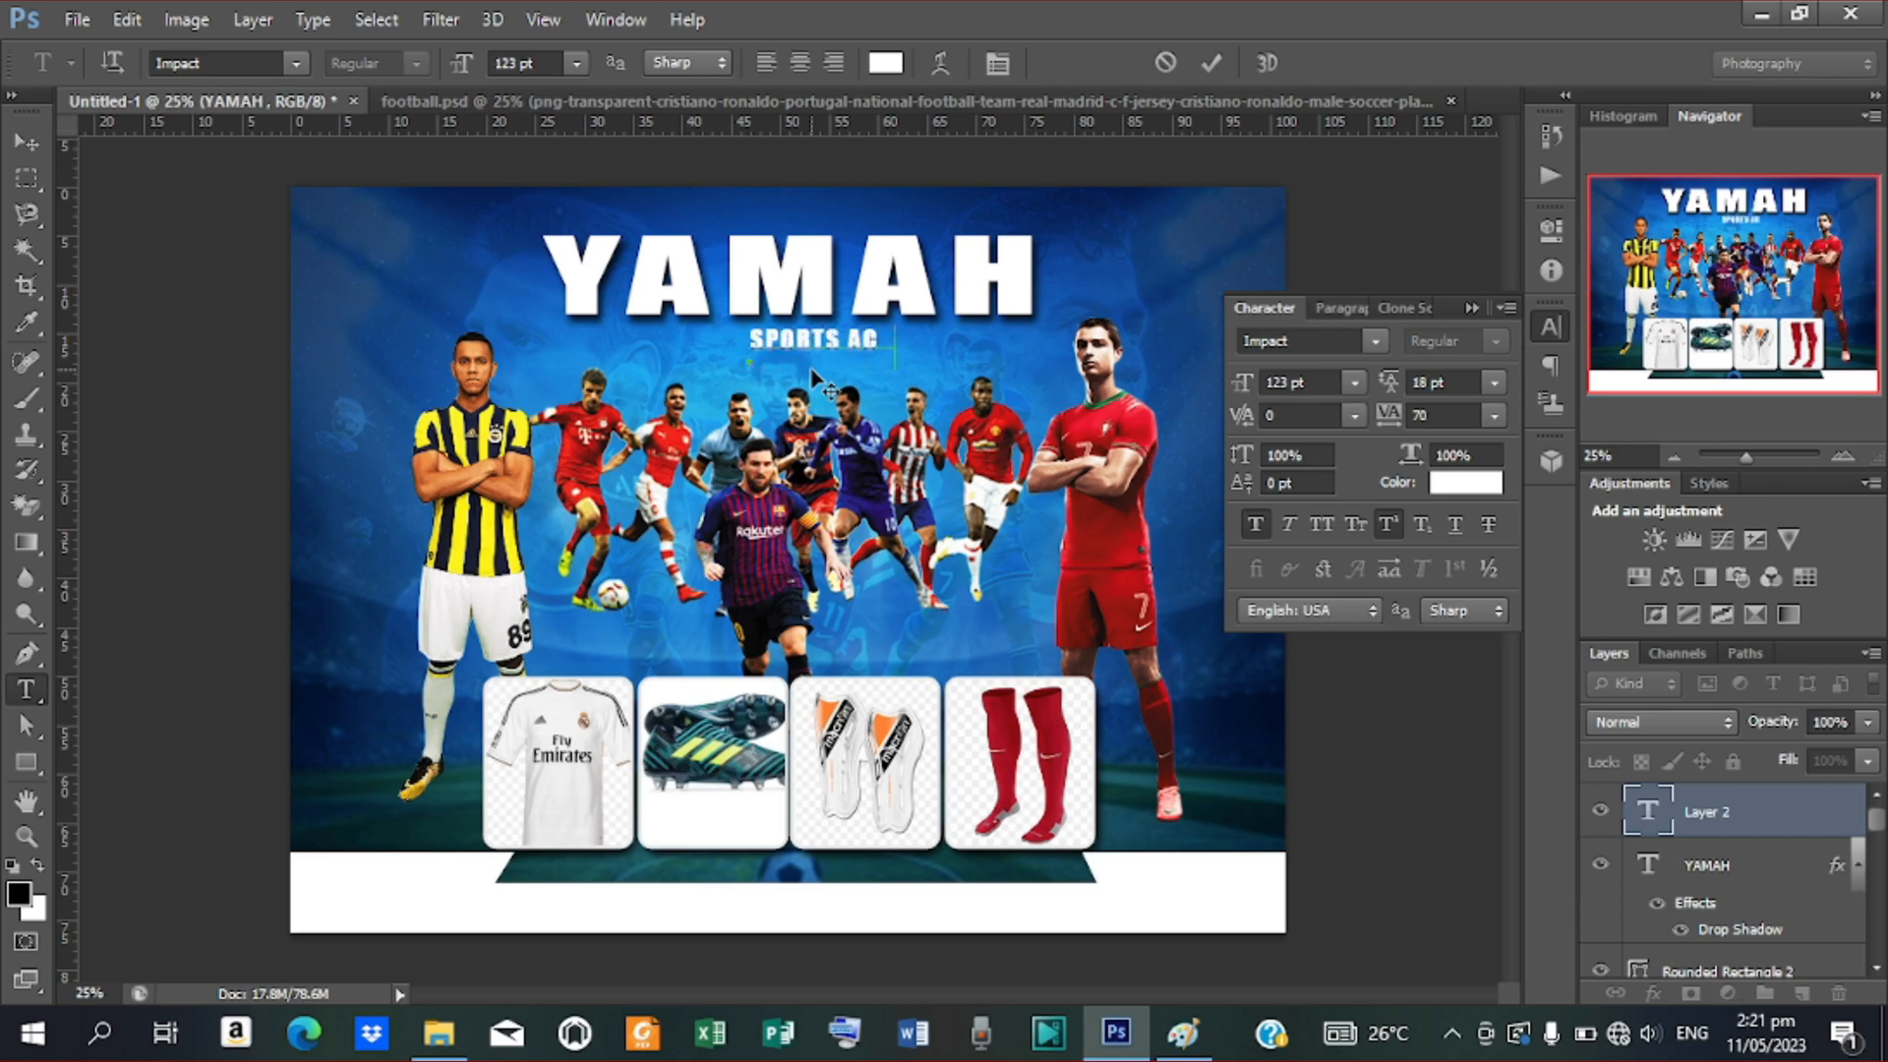
pyautogui.write('CESSORIES')
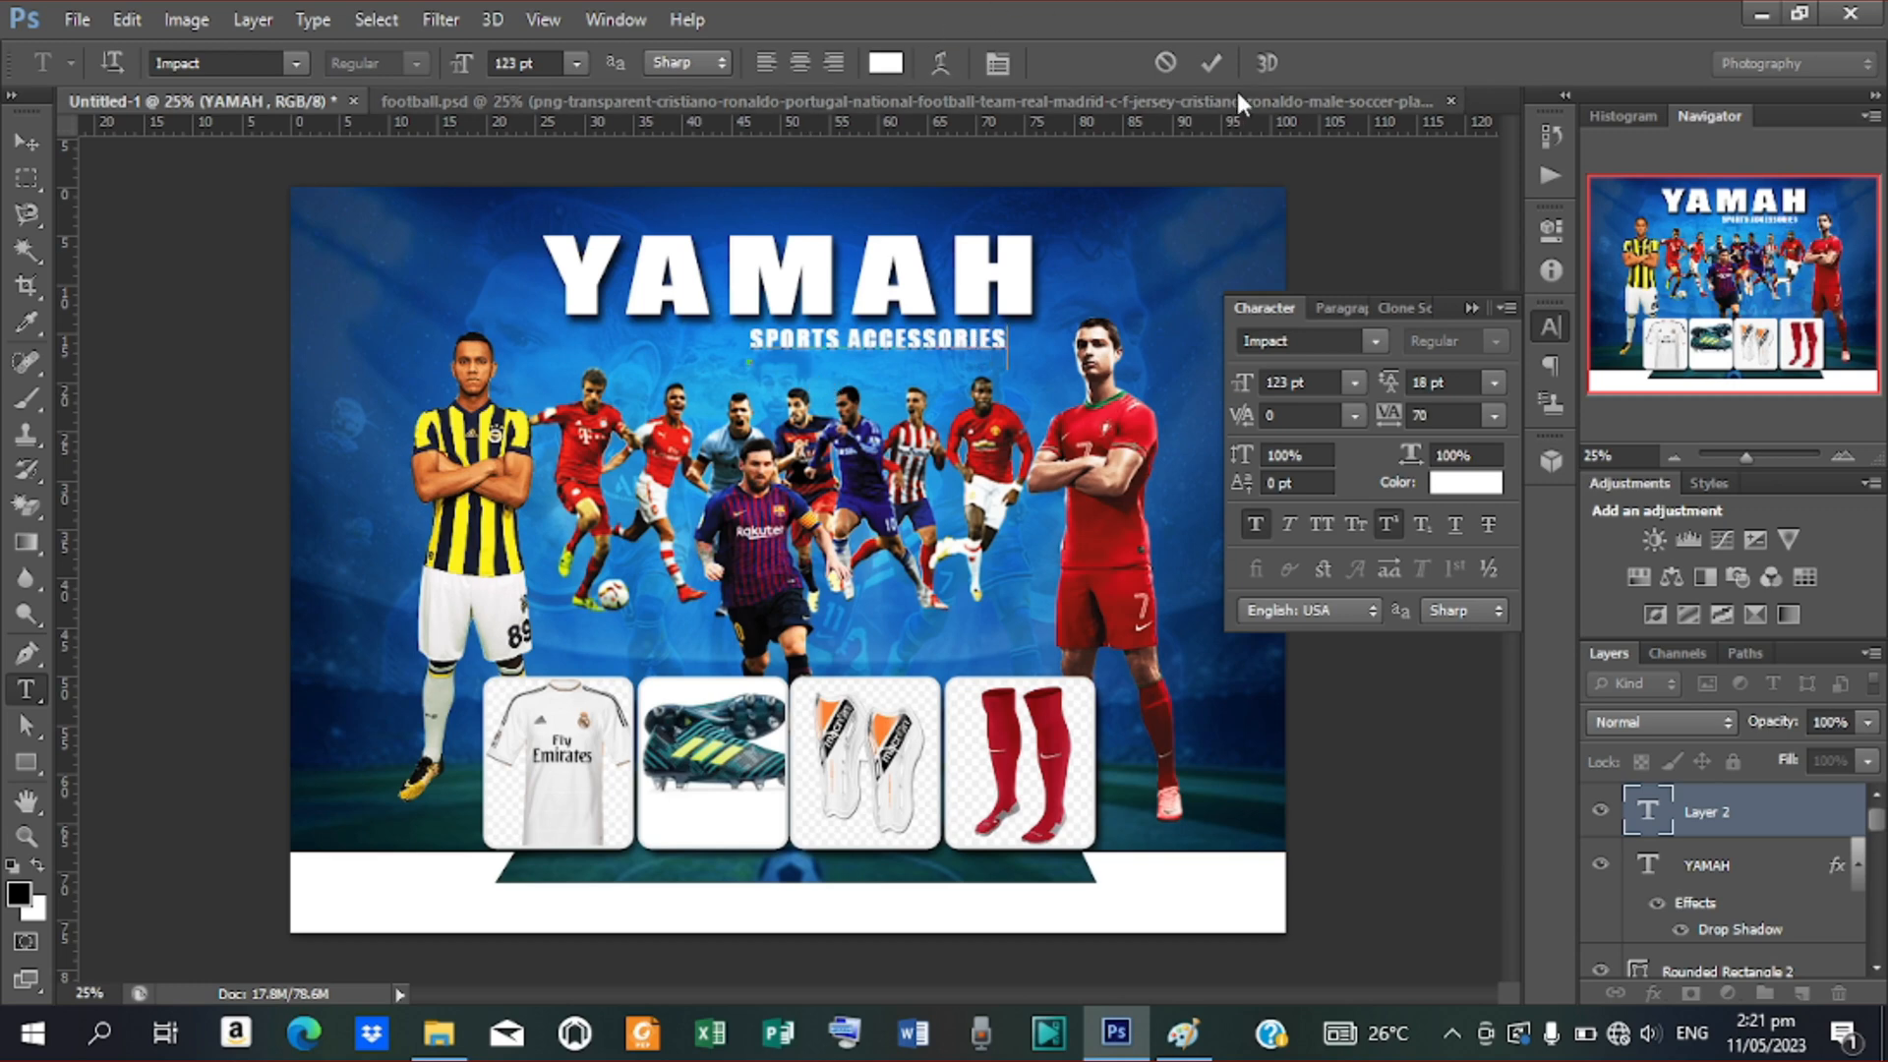
pyautogui.click(1214, 61)
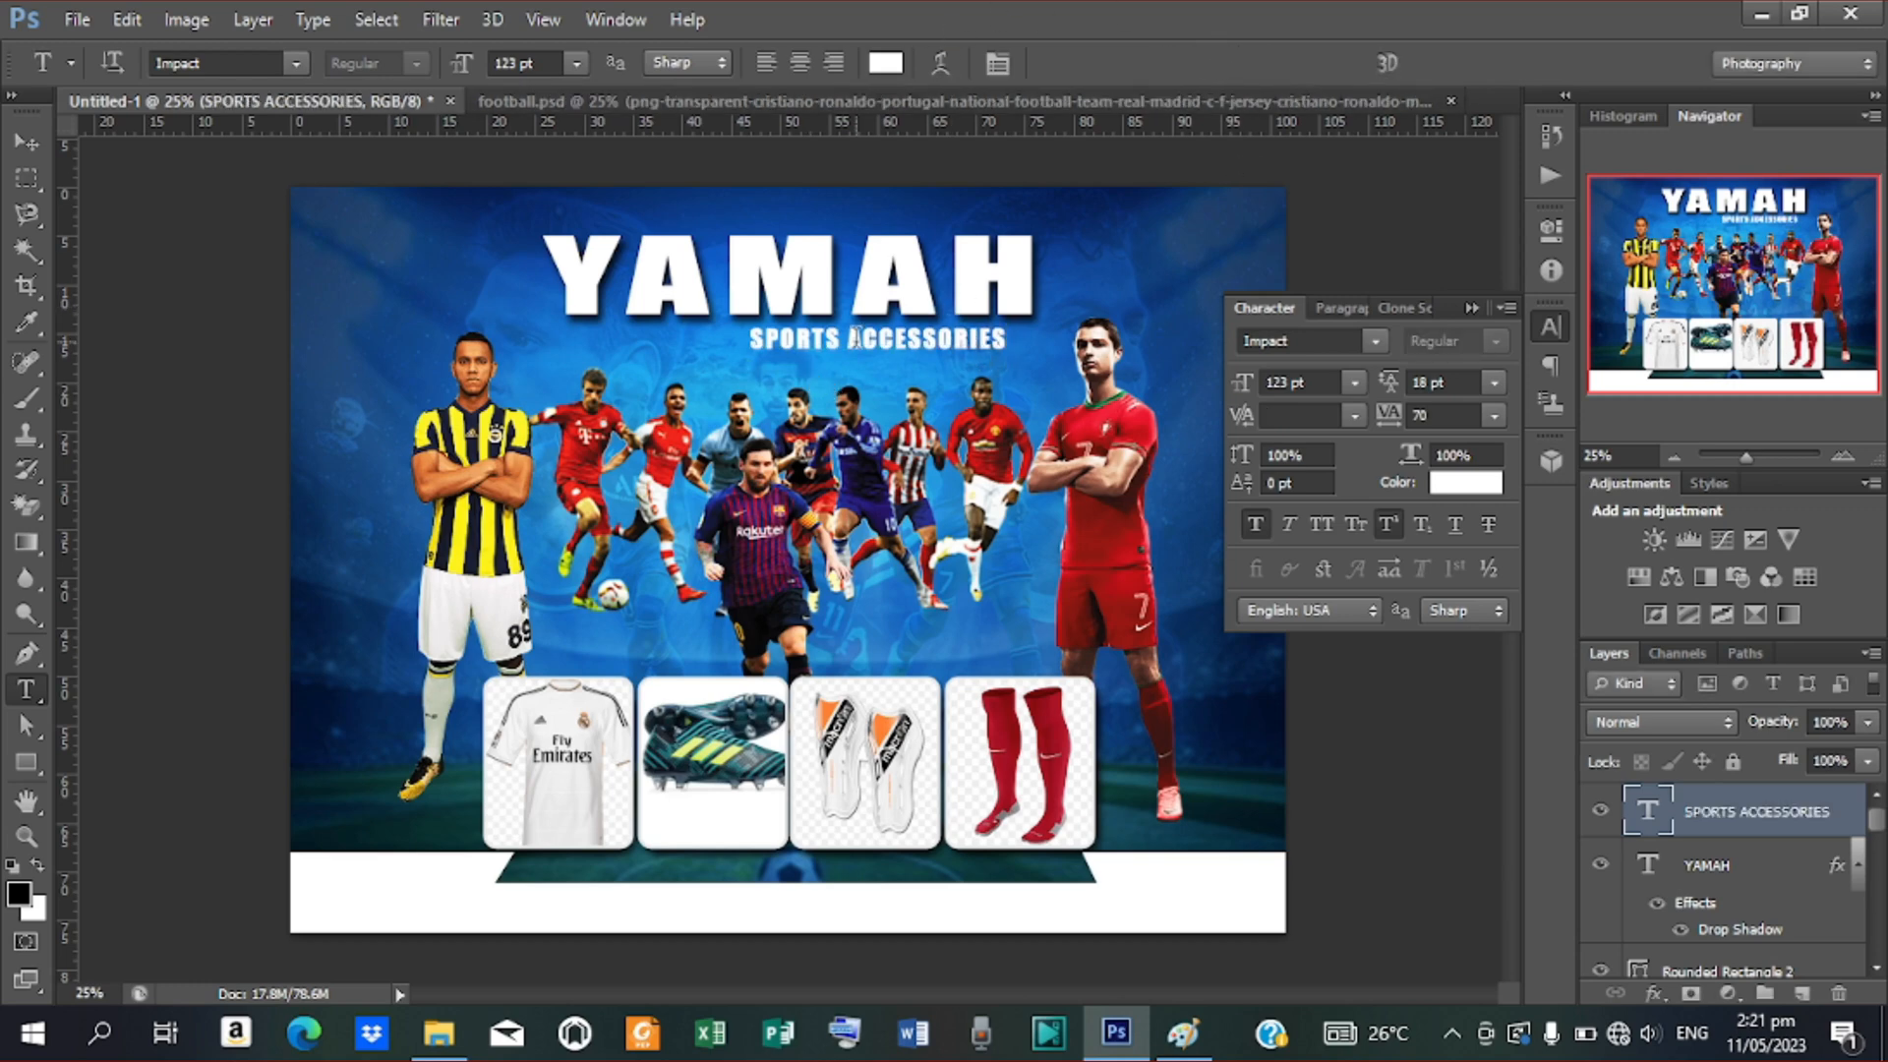
# Set SPORTS ACCESSORIES to Poppins Regular and drag it up under the YAMAH title
pyautogui.click(1374, 343)
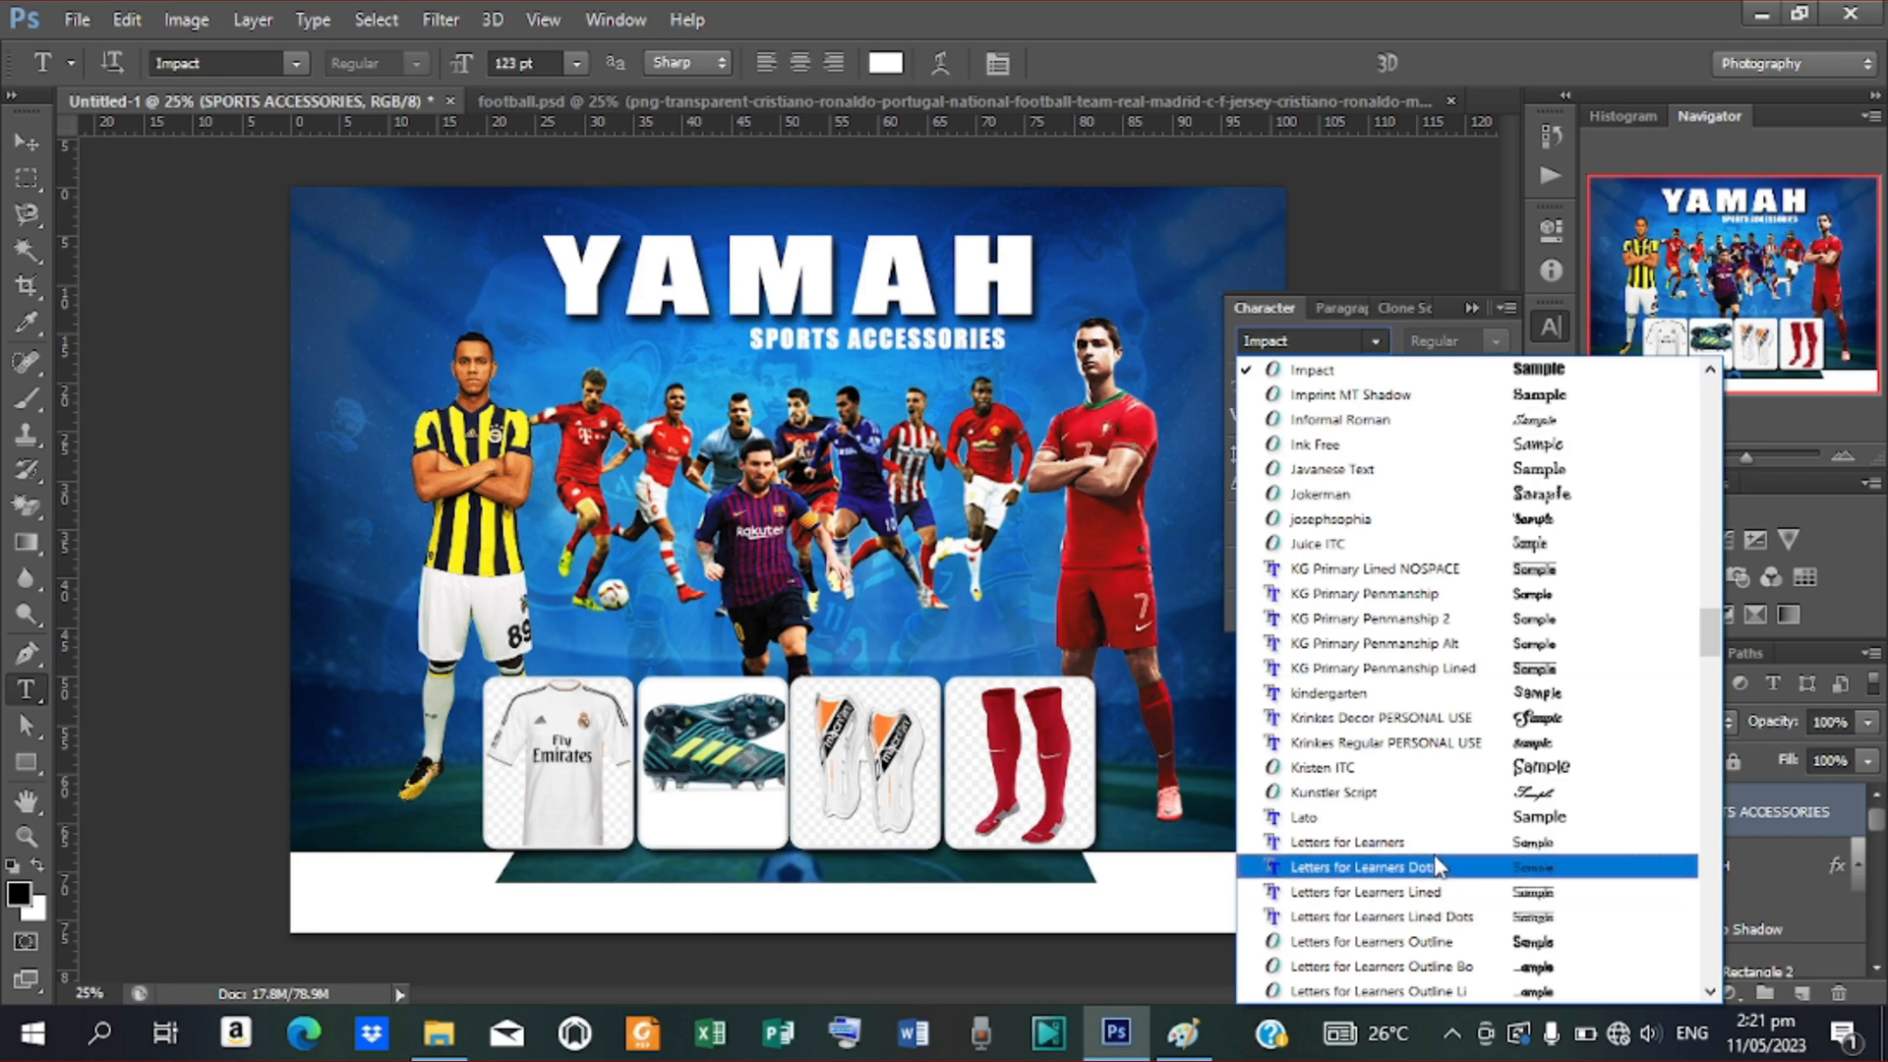
pyautogui.scroll(-10, 1416, 792)
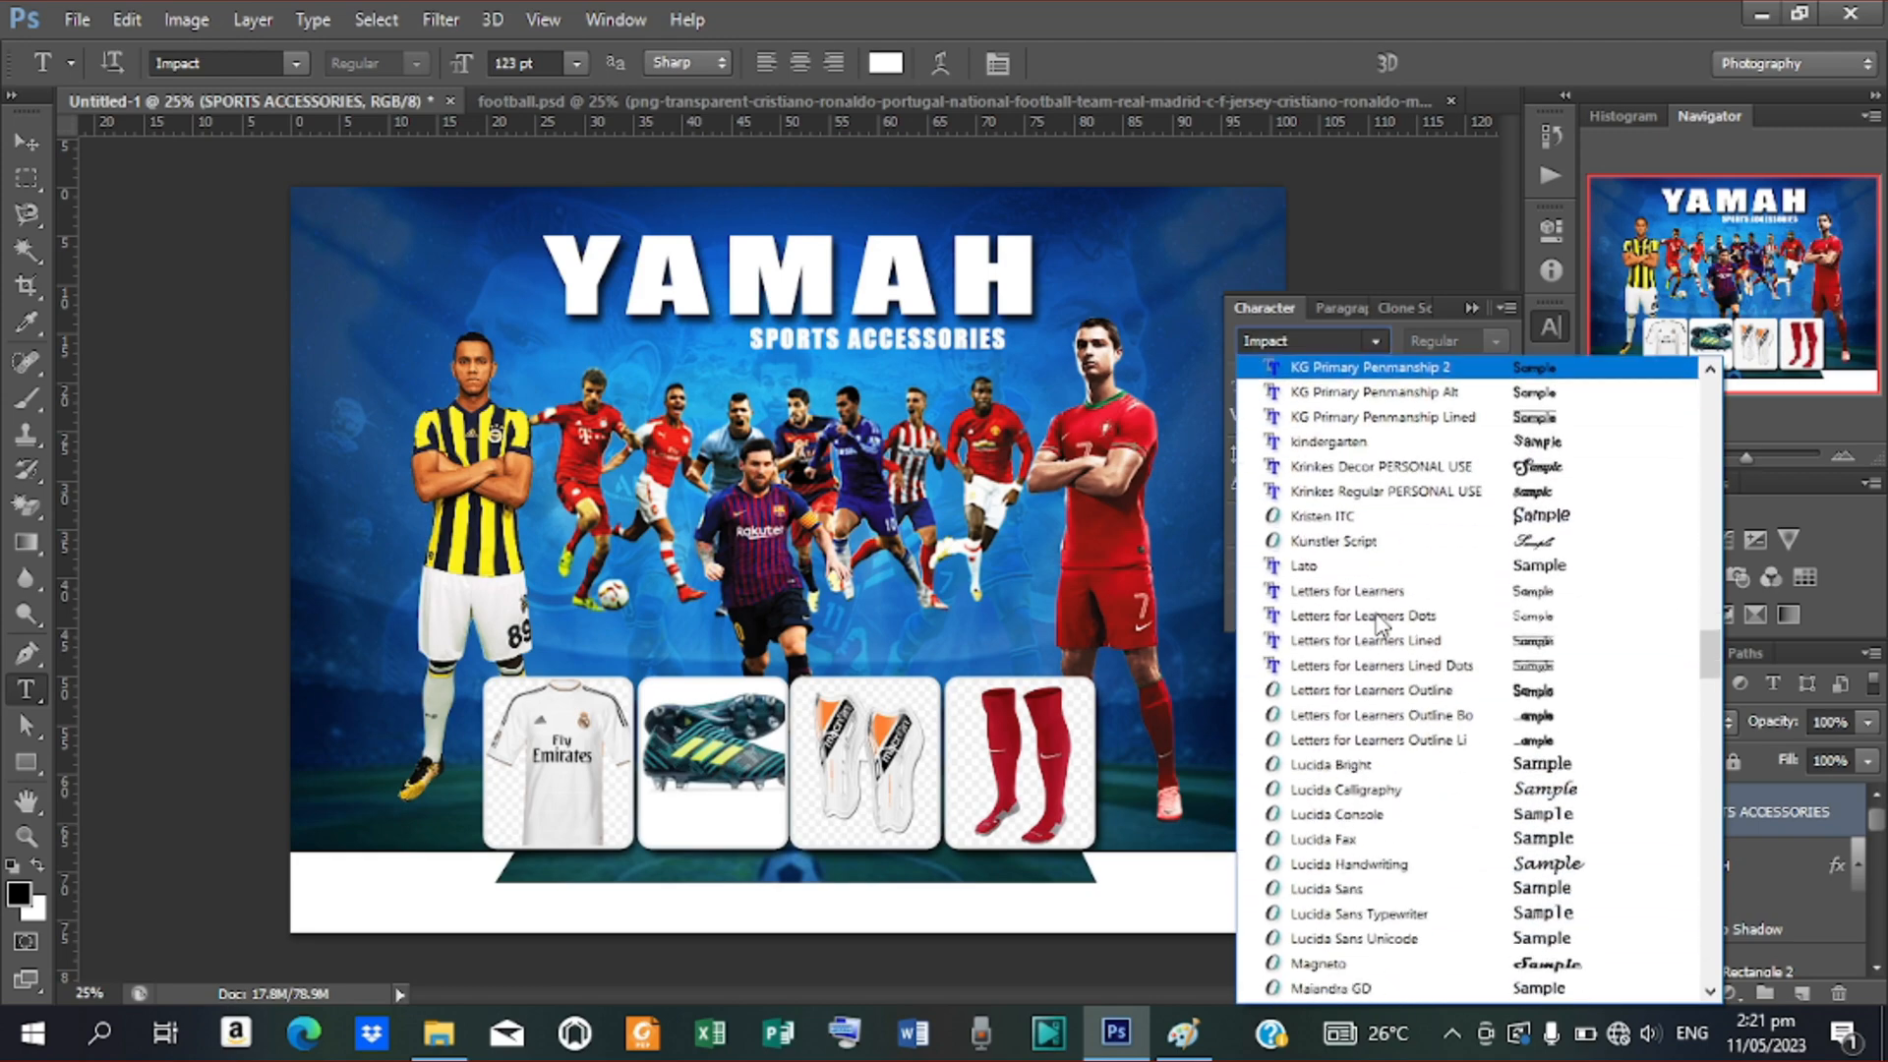
pyautogui.scroll(-8, 1382, 625)
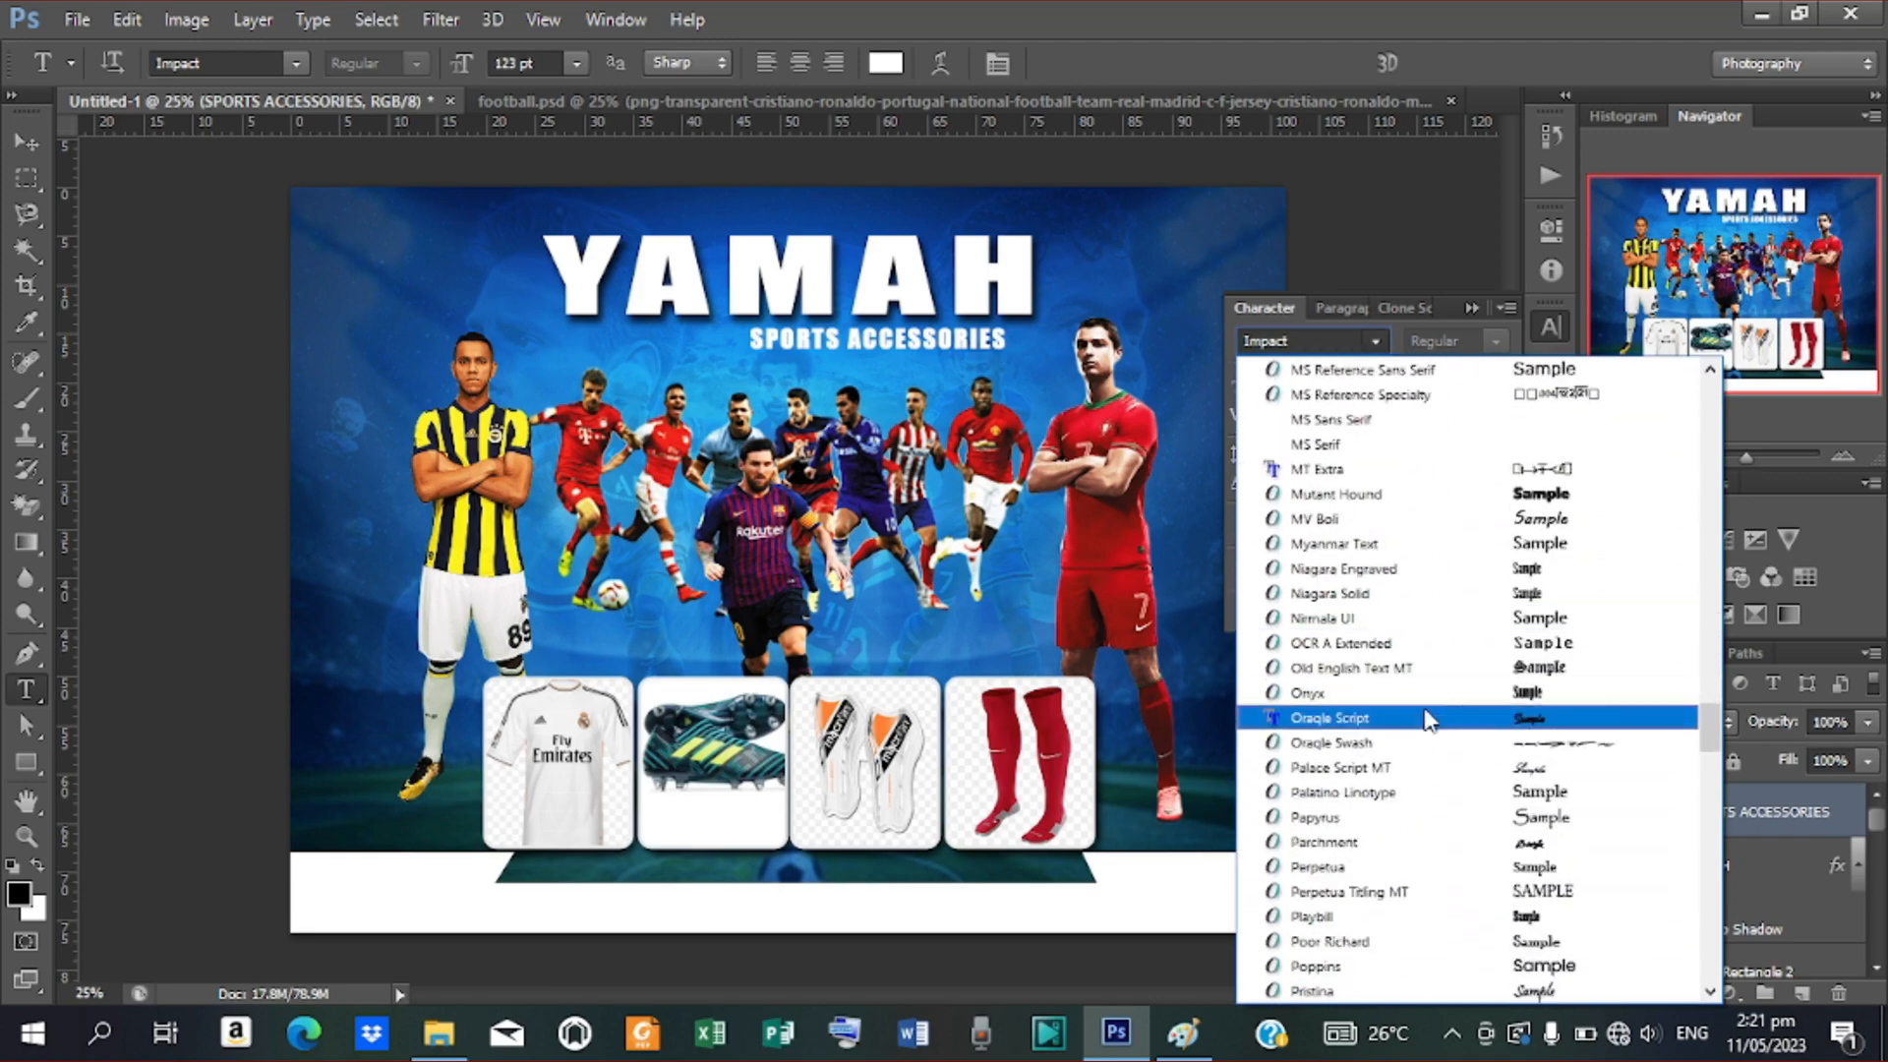
pyautogui.click(1349, 964)
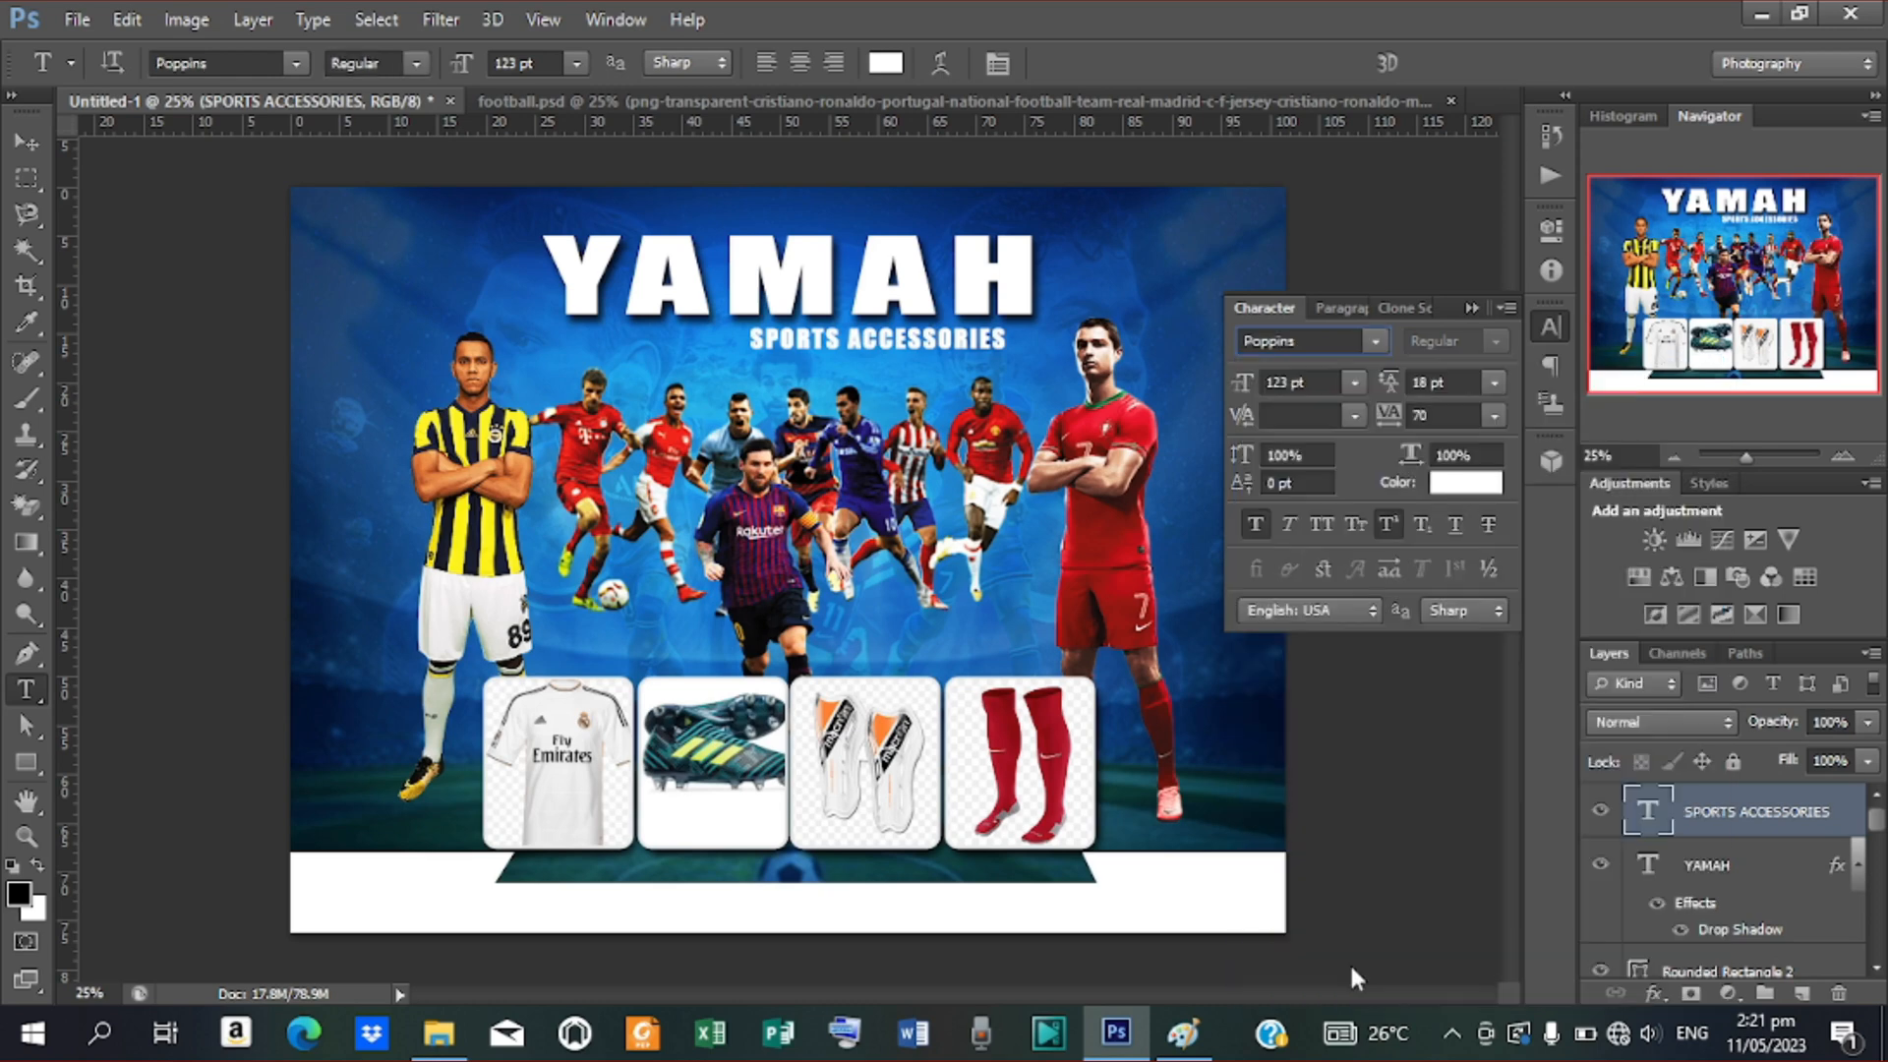
pyautogui.click(26, 143)
pyautogui.moveTo(983, 342); pyautogui.dragTo(796, 324)
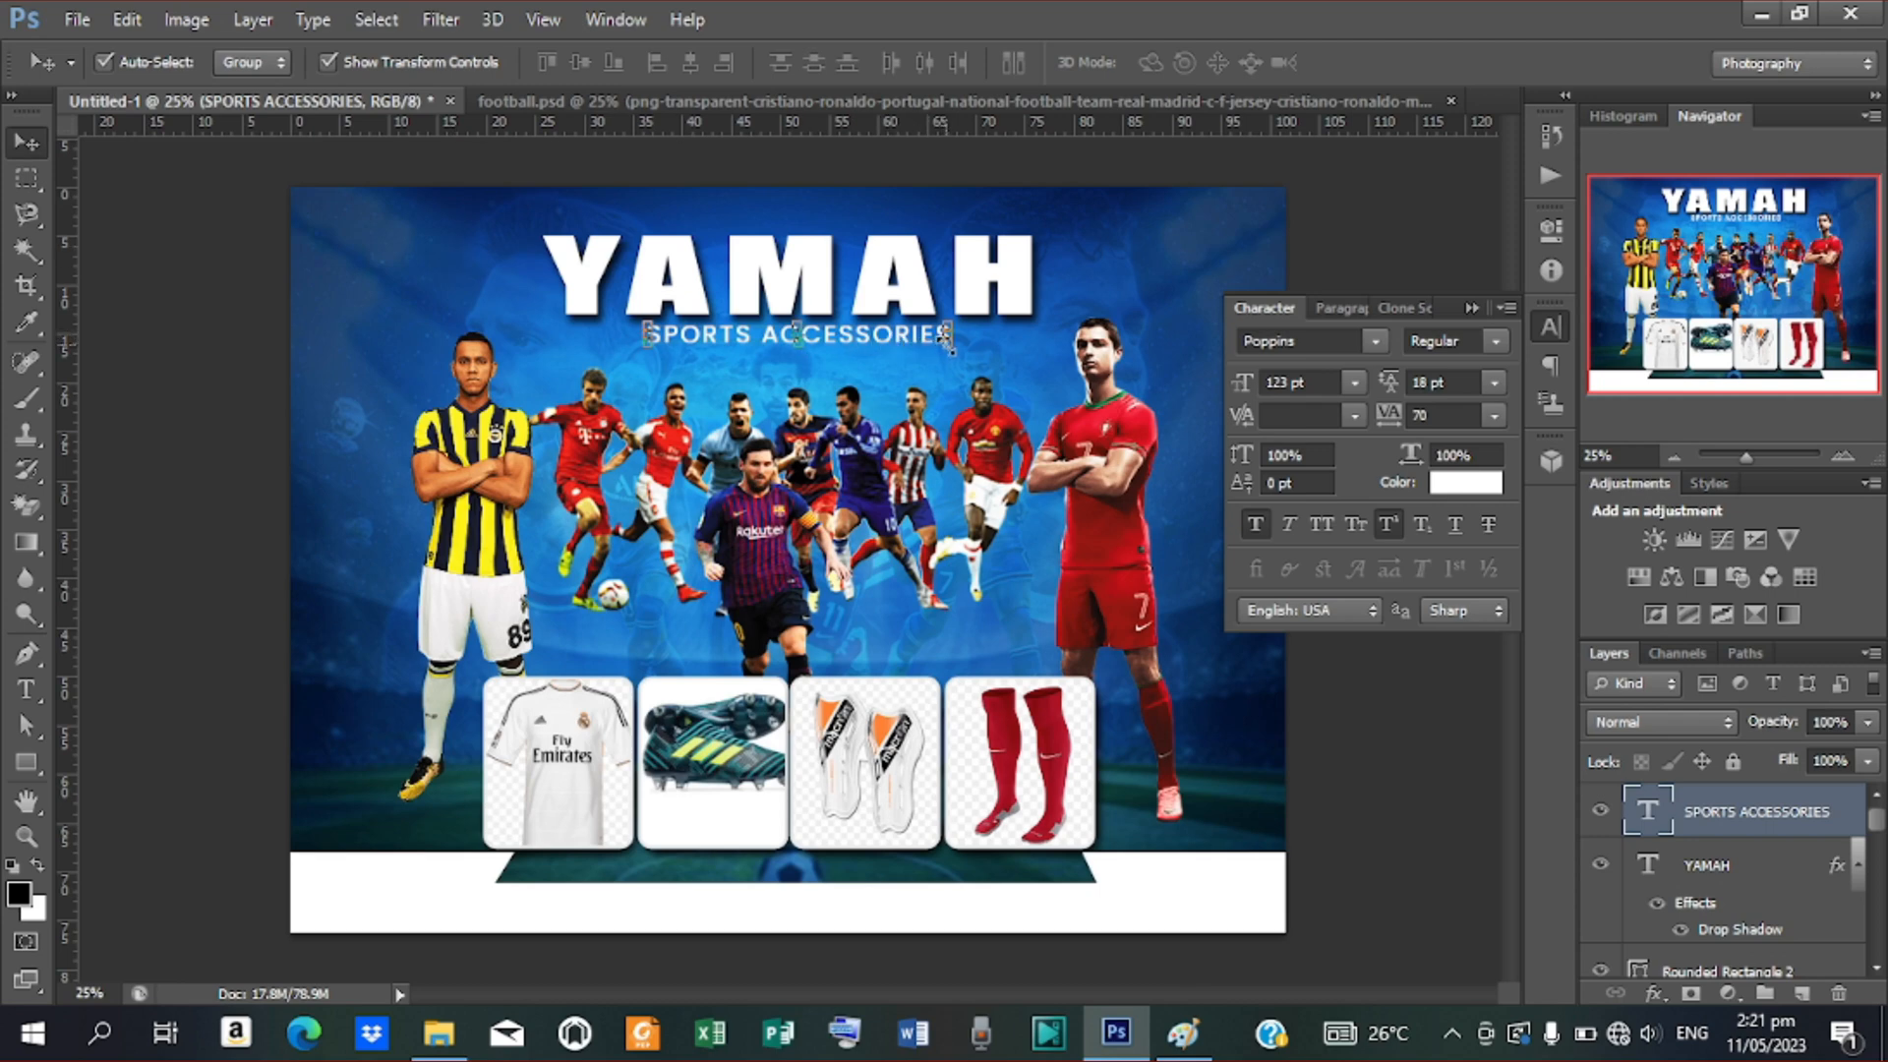
# Enlarge SPORTS ACCESSORIES and centre it horizontally on the canvas
pyautogui.hotkey('ctrl', 't')
pyautogui.moveTo(947, 336); pyautogui.dragTo(1032, 350)
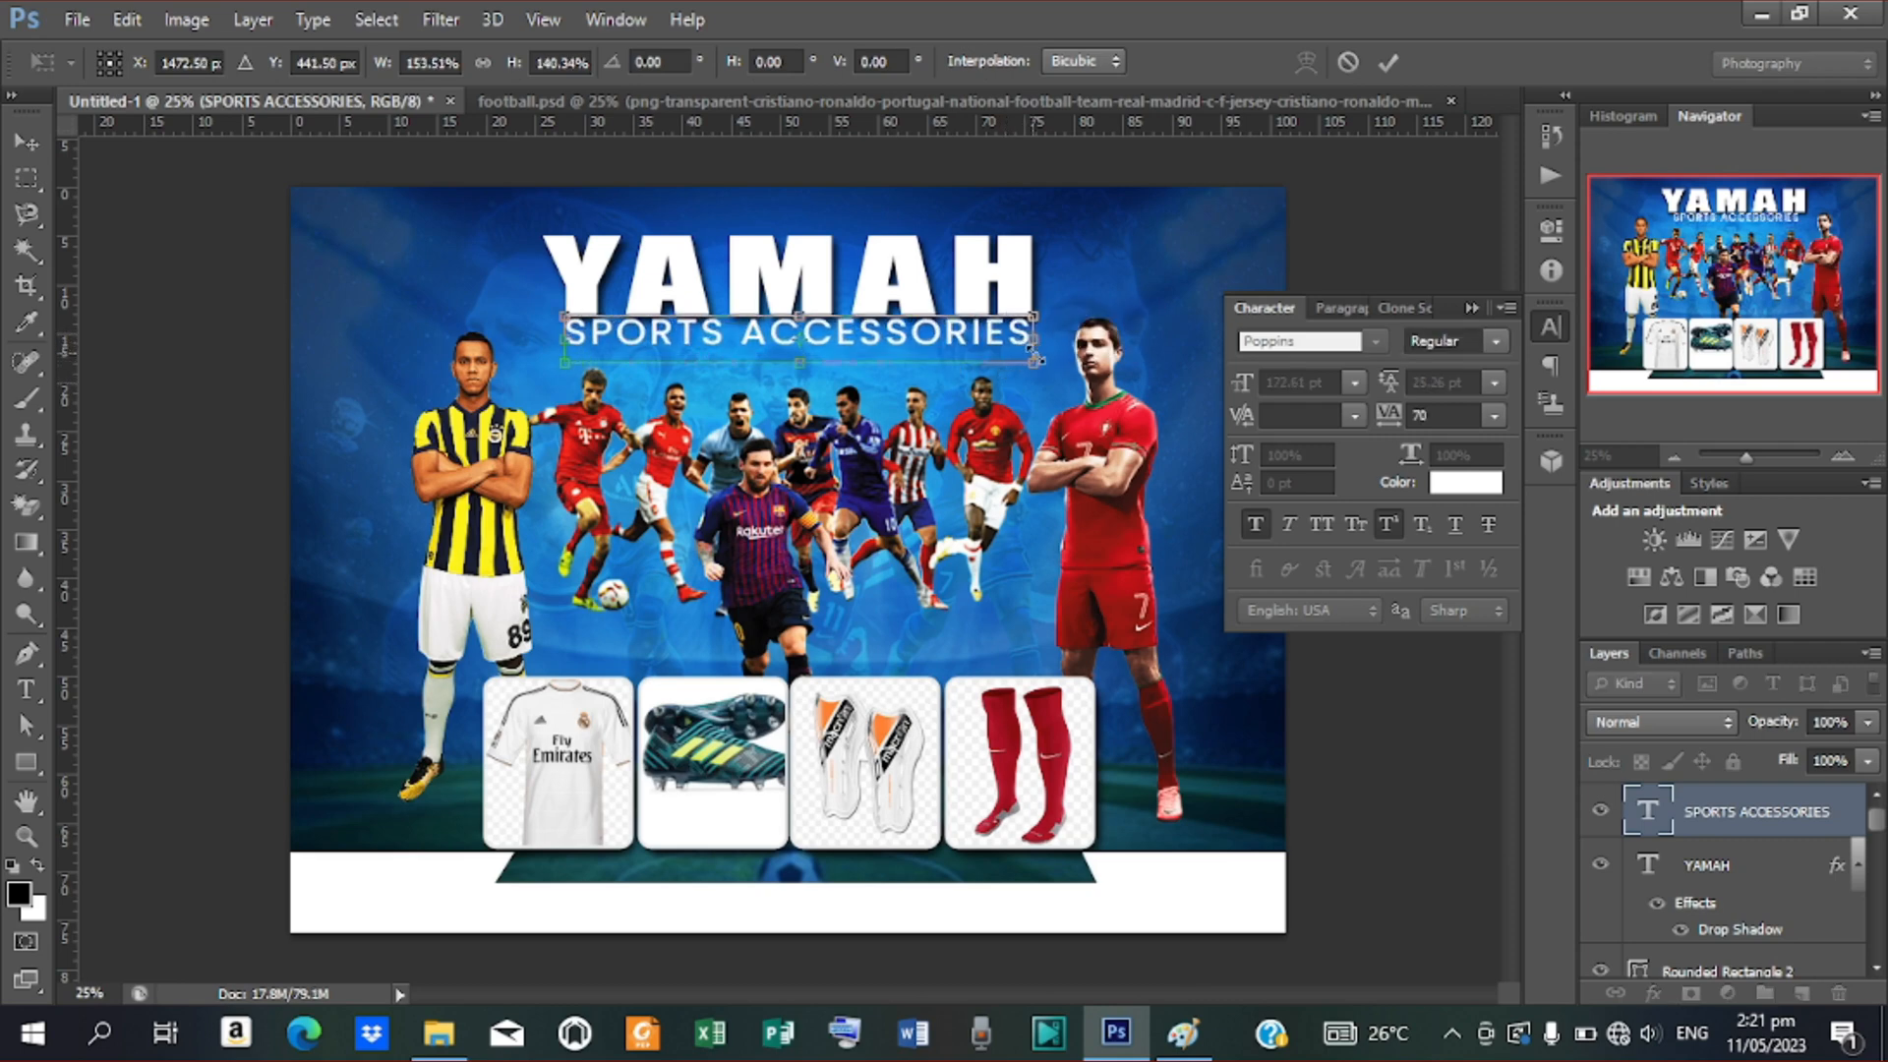
pyautogui.click(1388, 65)
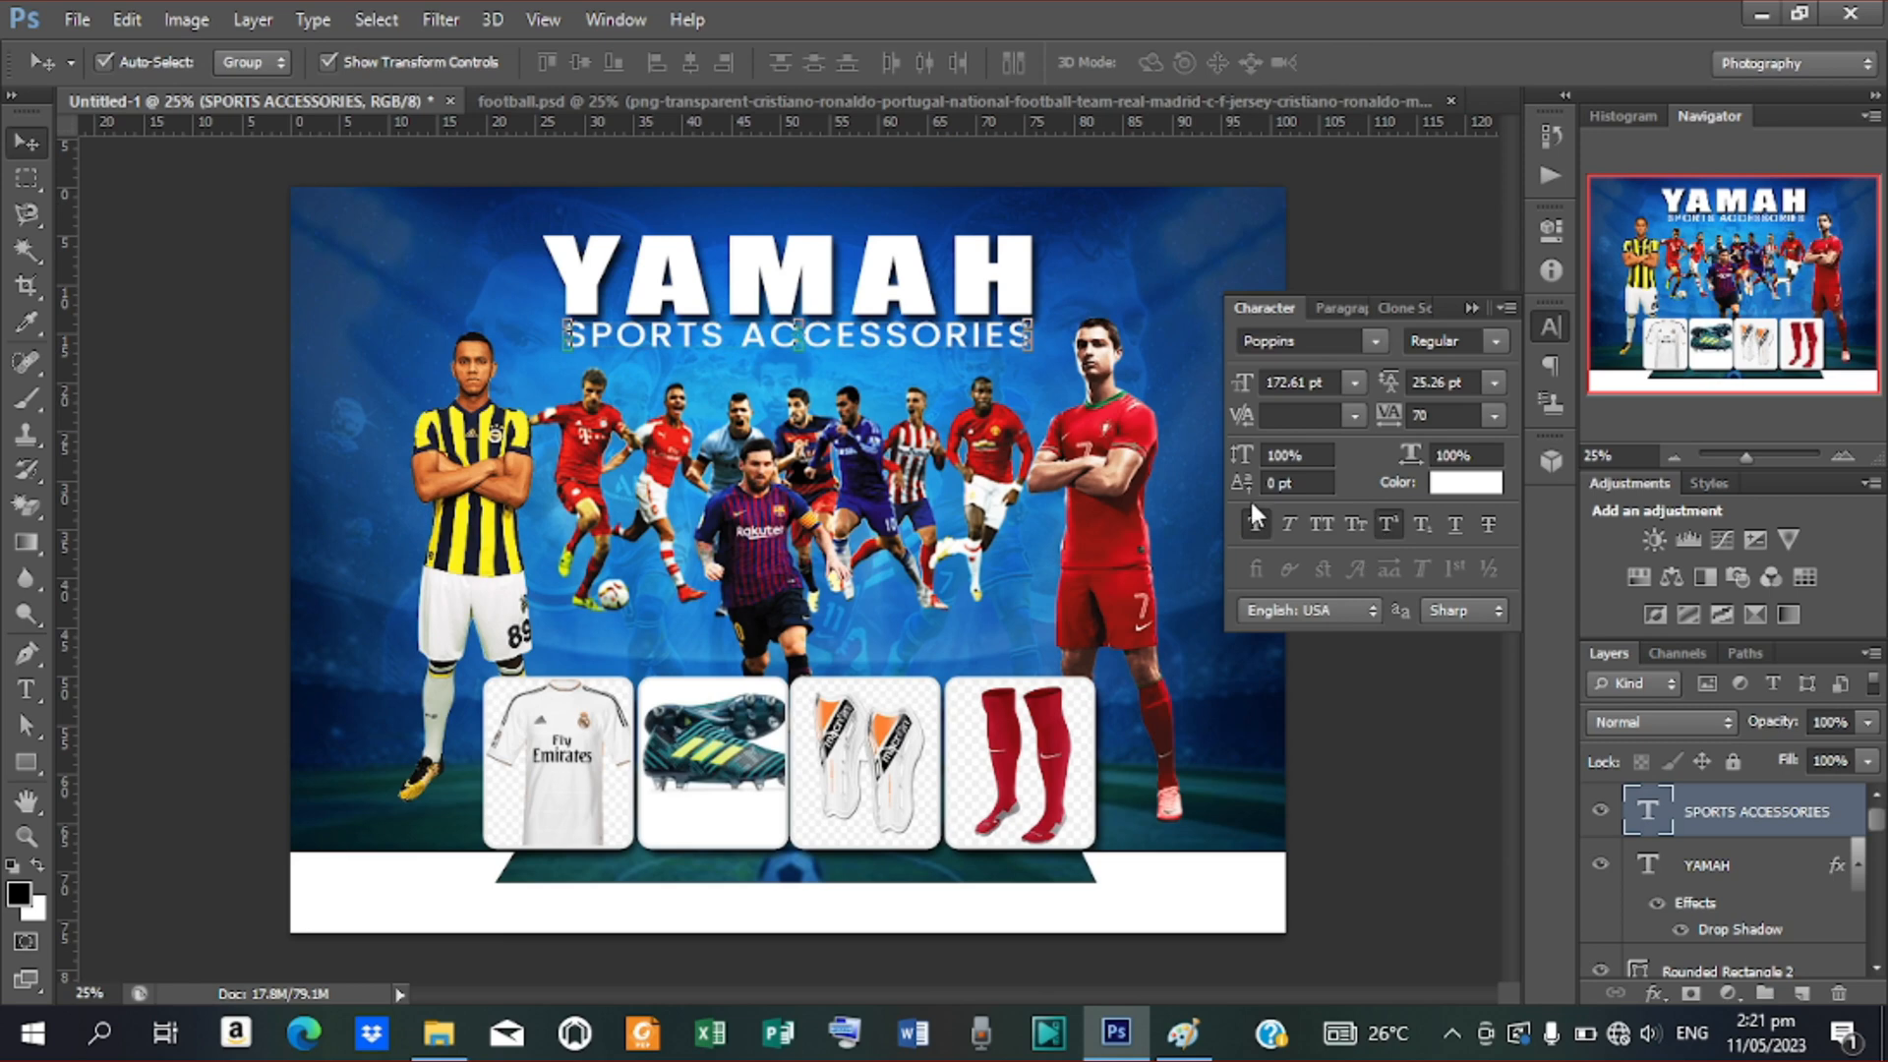
pyautogui.hotkey('ctrl', 'a')
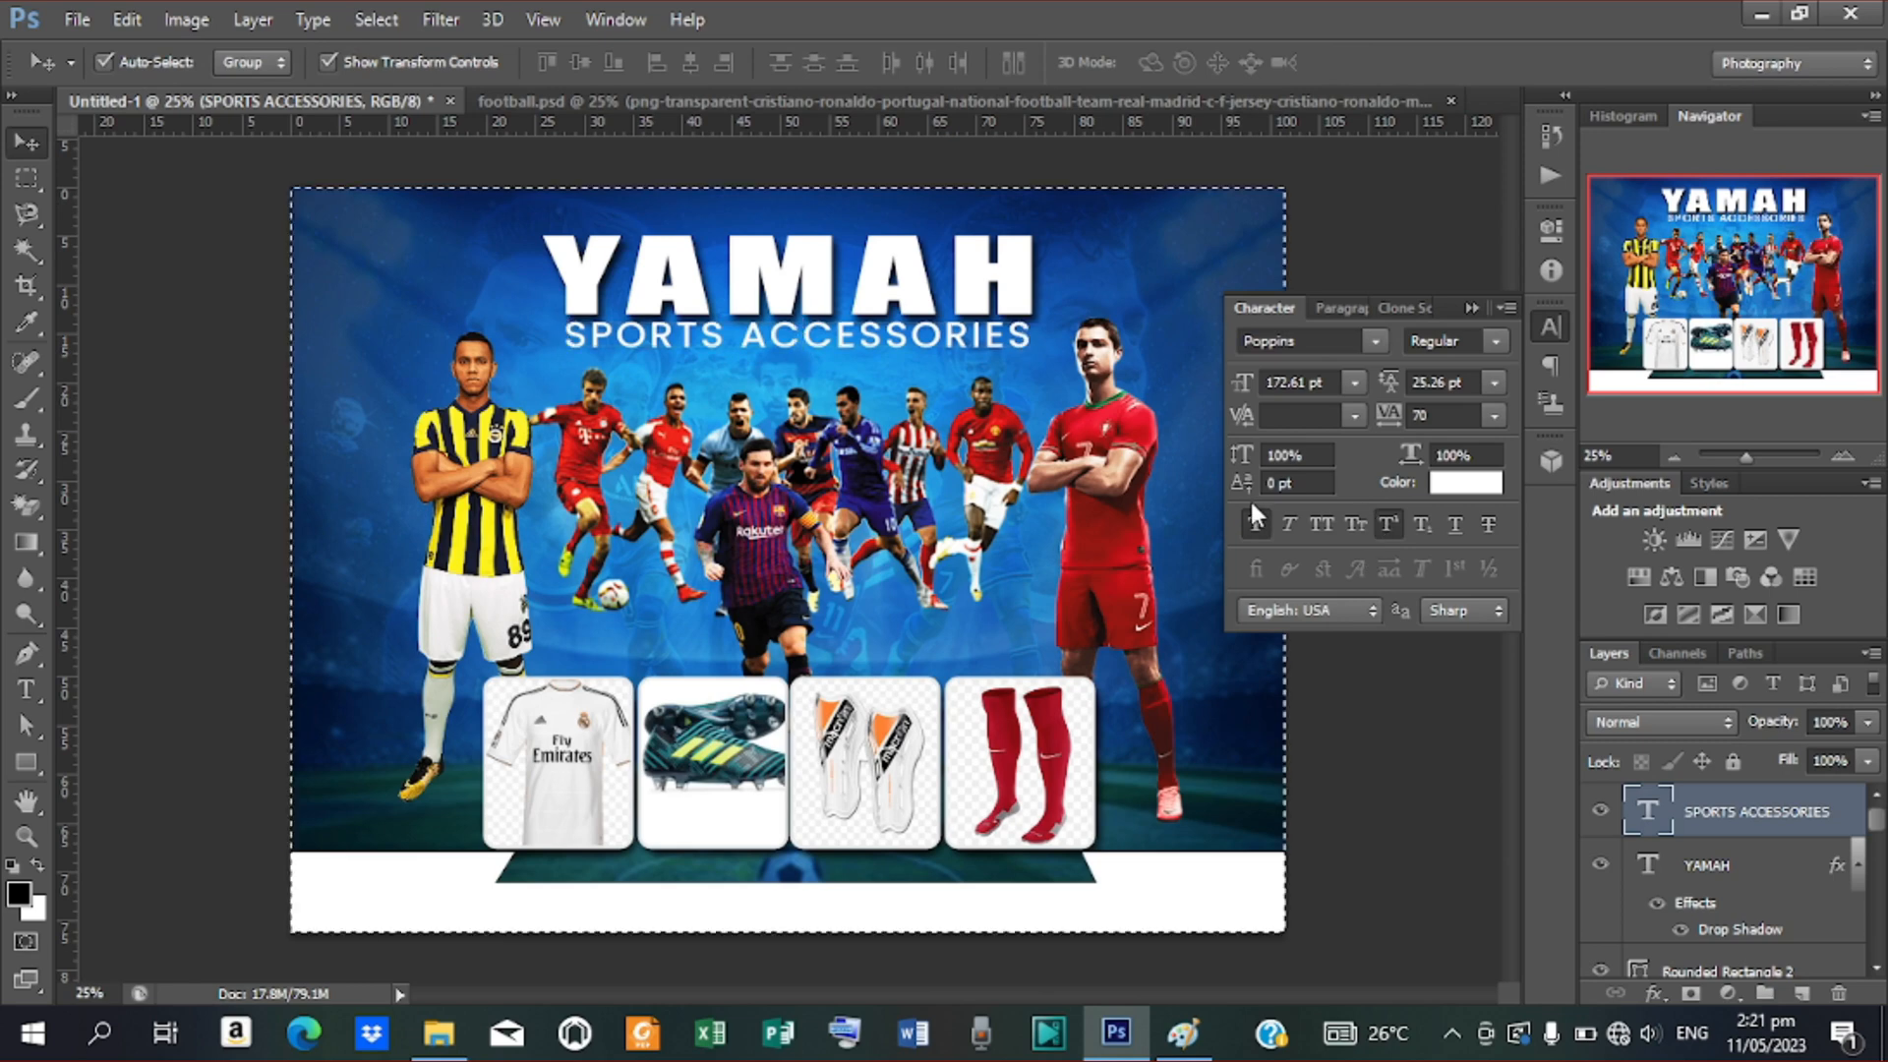
pyautogui.click(690, 63)
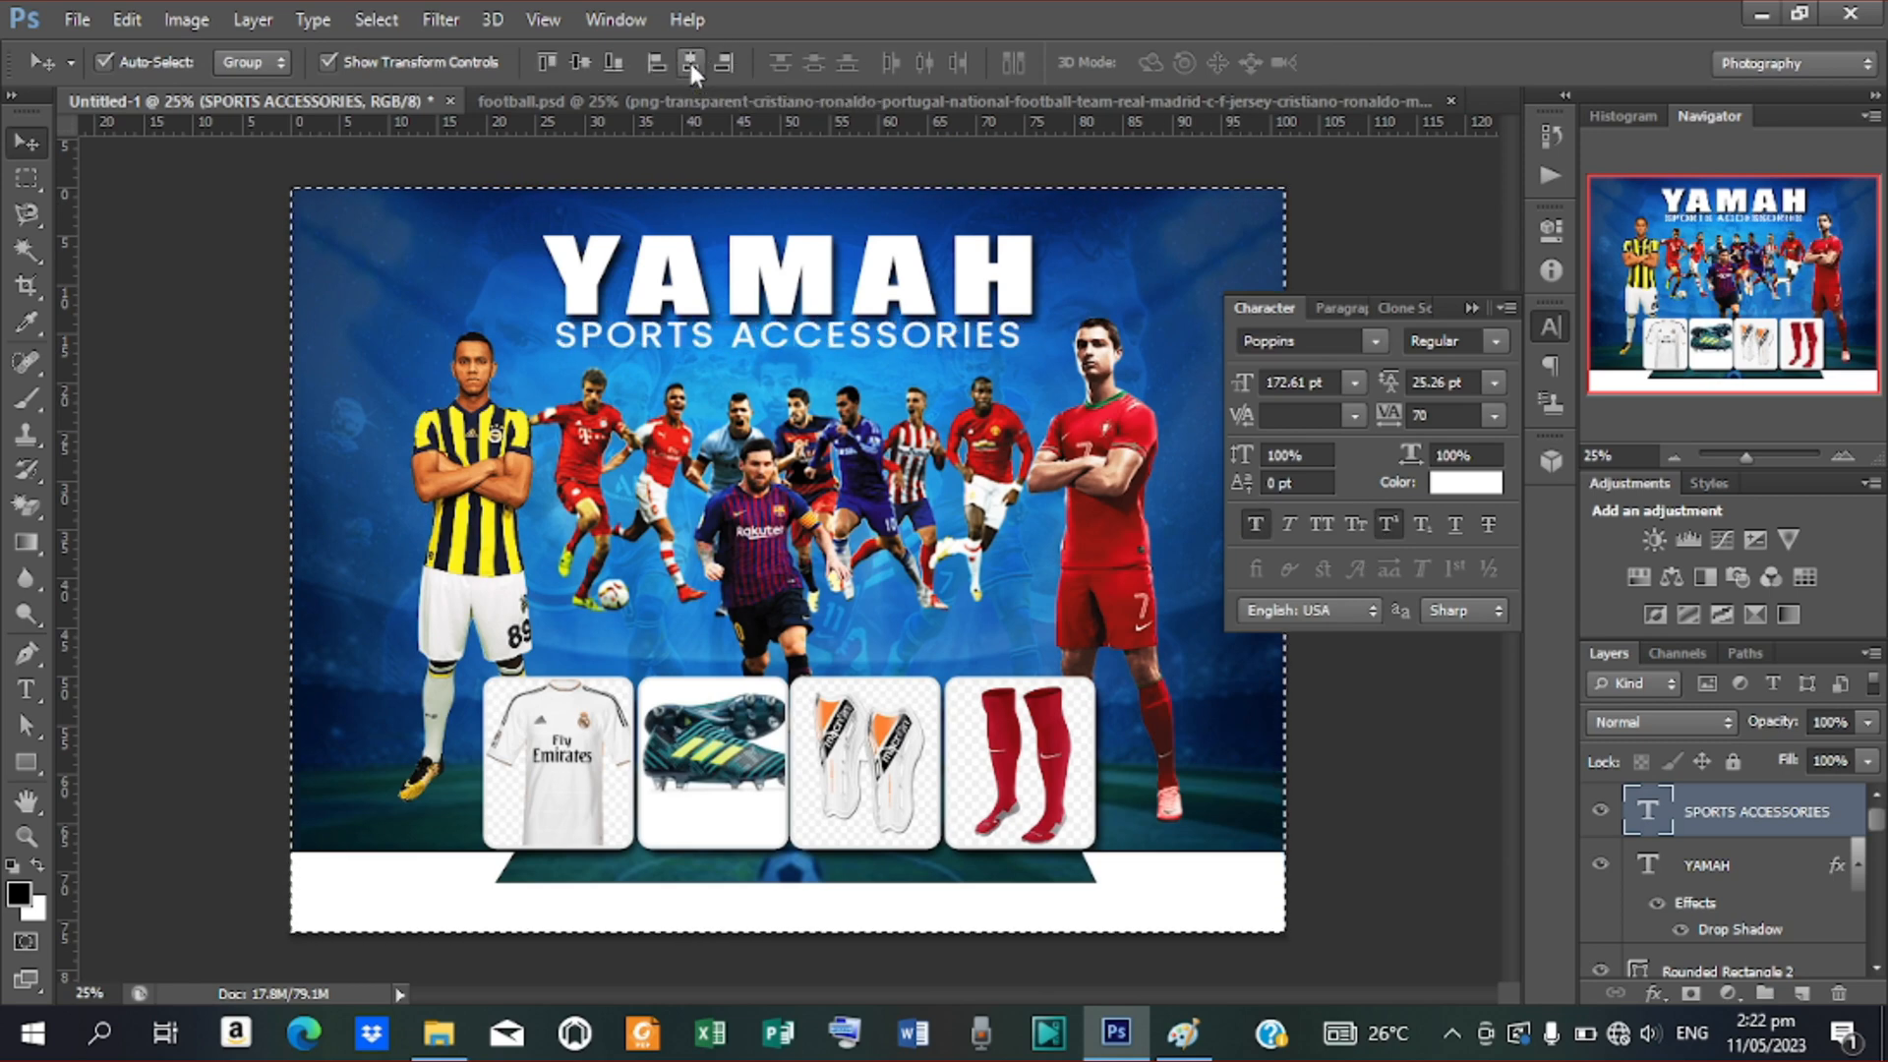
pyautogui.hotkey('ctrl', 'd')
# Stretch SPORTS ACCESSORIES to about 102% width so it spans the YAMAH title
pyautogui.click(1013, 331)
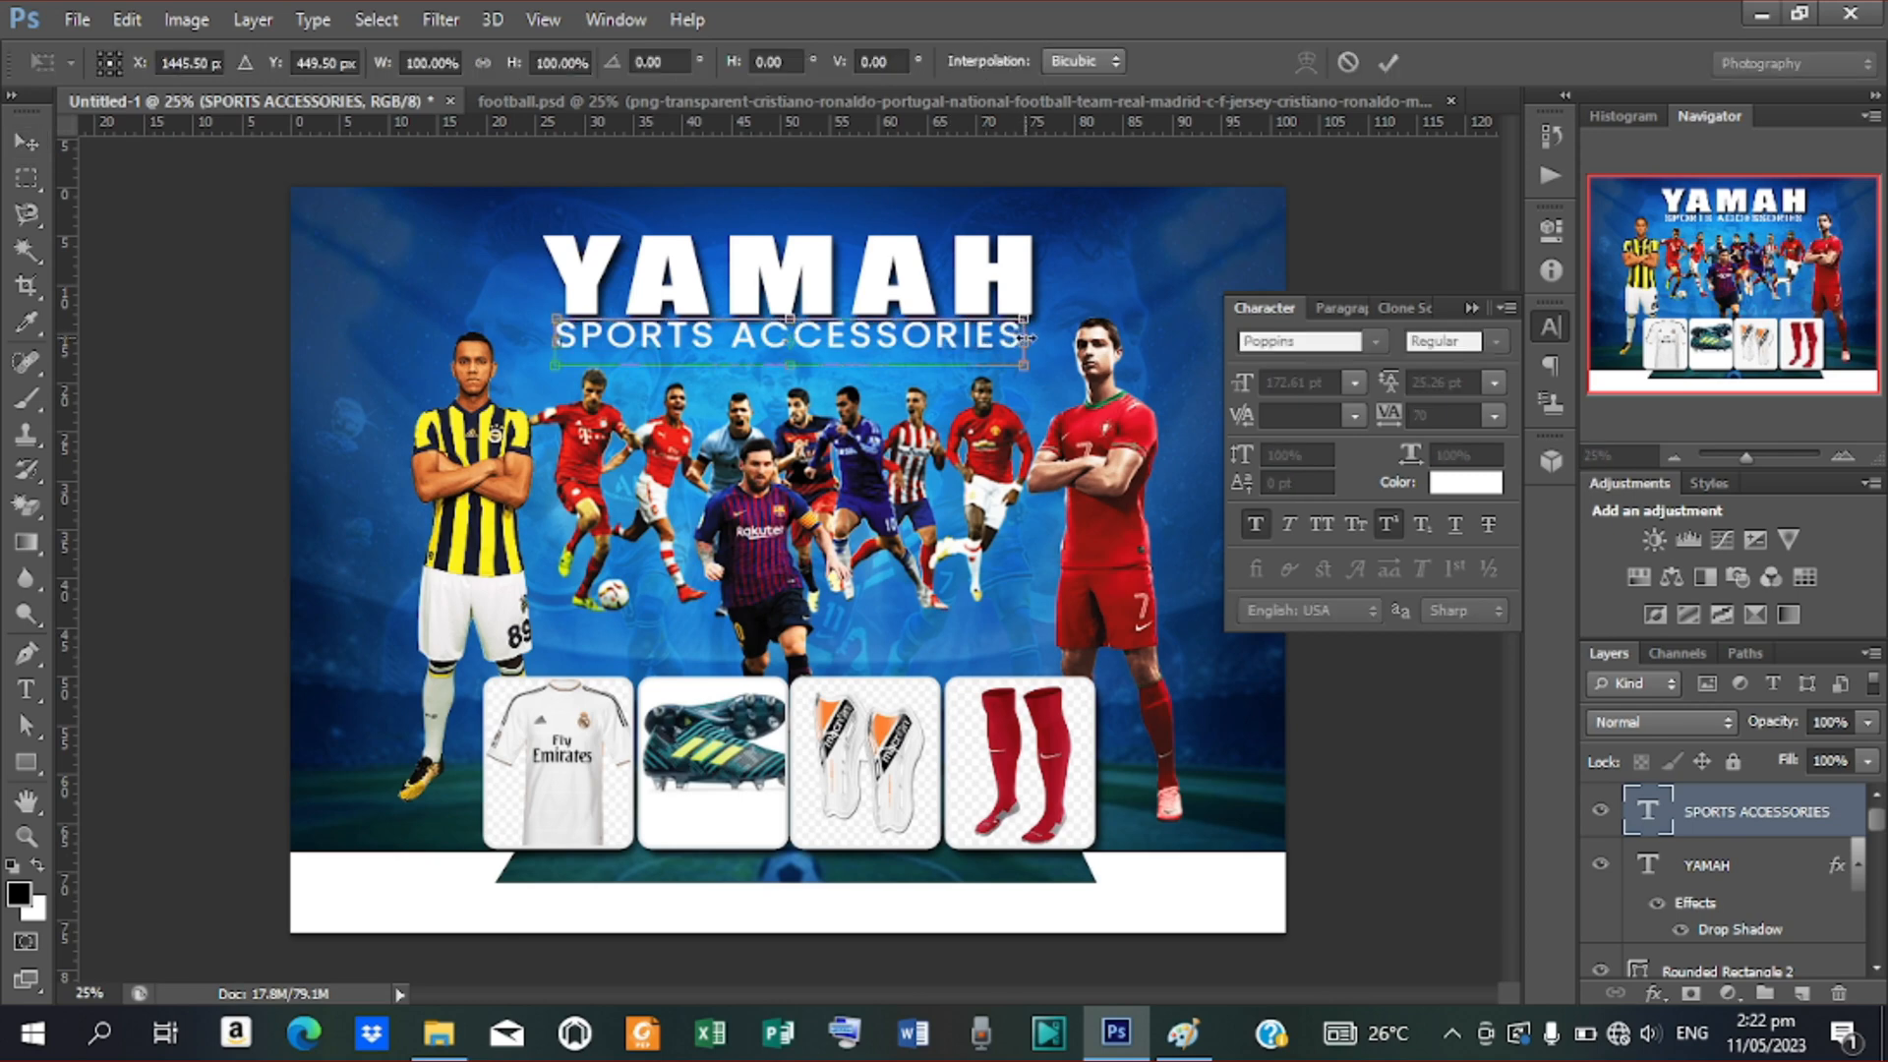
pyautogui.moveTo(1026, 337); pyautogui.dragTo(1039, 346)
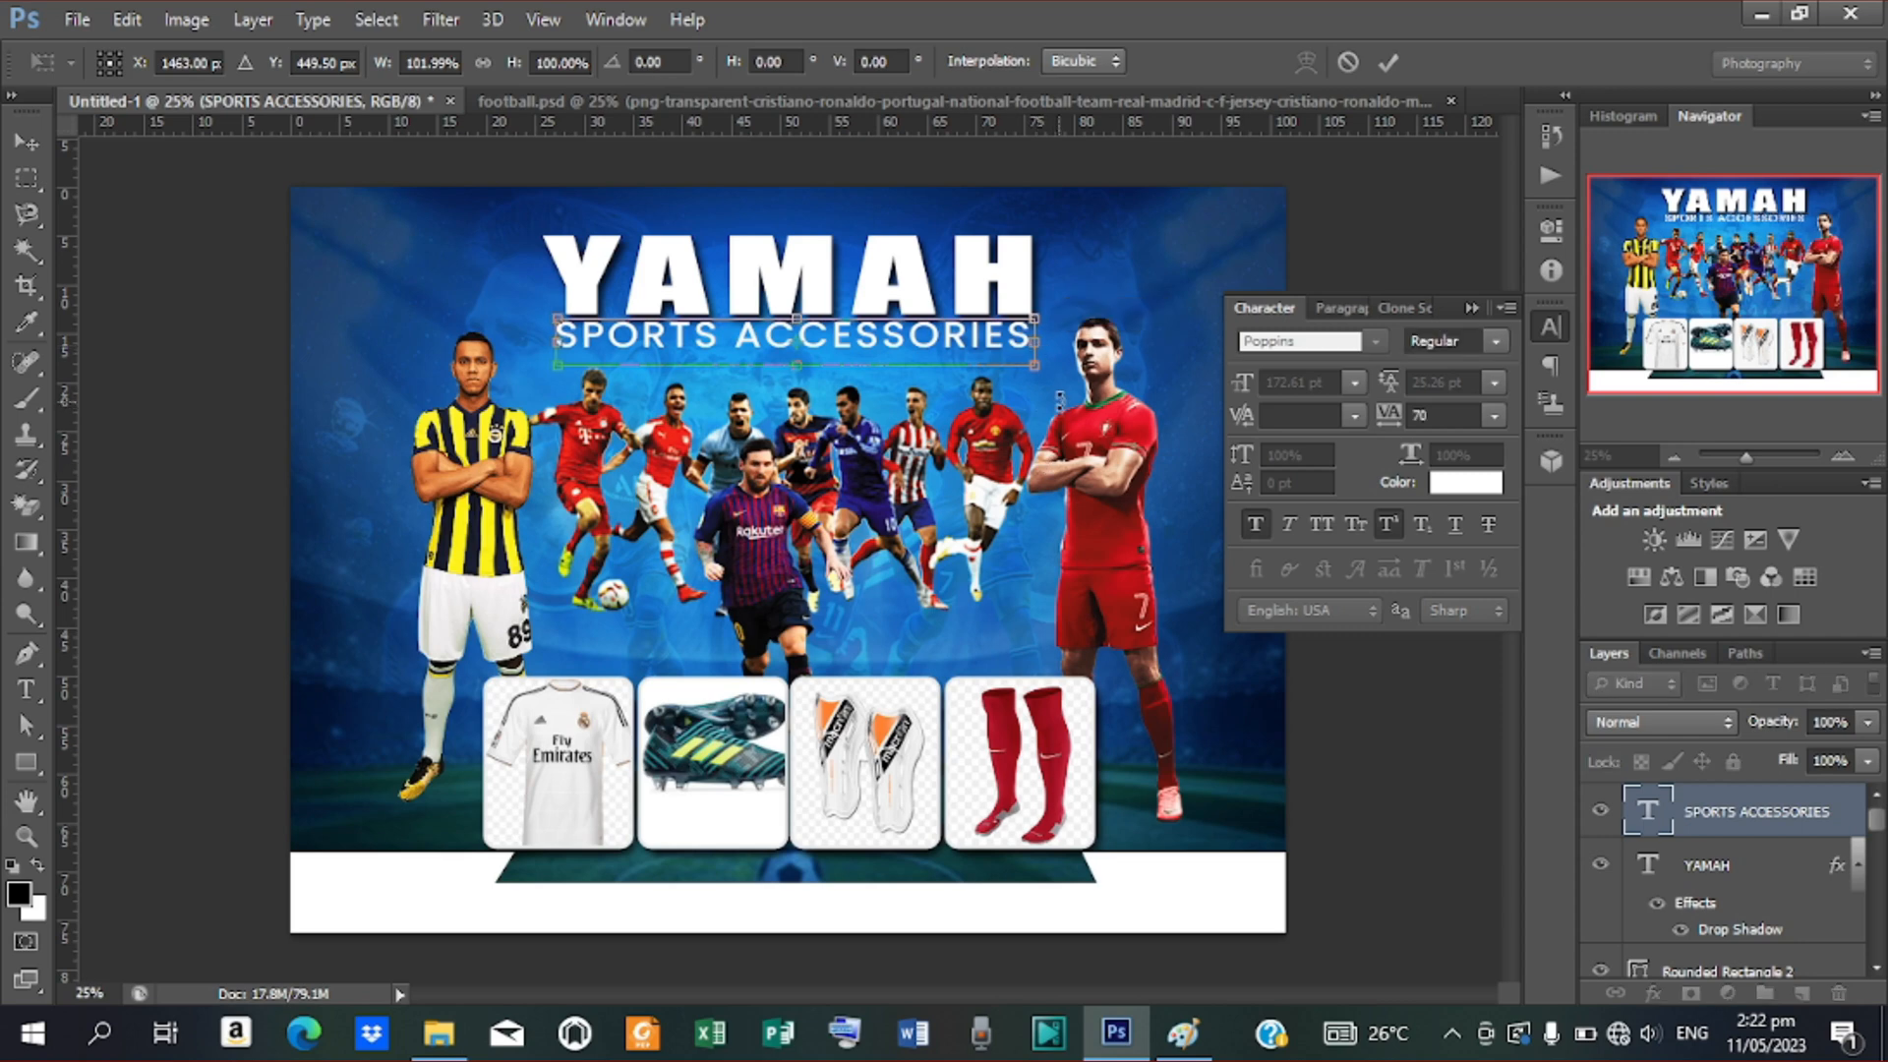
pyautogui.press('Right')
pyautogui.press('Right')
pyautogui.press('Right')
pyautogui.press('Right')
pyautogui.press('Right')
pyautogui.press('Right')
pyautogui.press('Right')
pyautogui.press('Right')
pyautogui.press('Right')
pyautogui.press('Right')
pyautogui.press('Right')
pyautogui.press('Right')
pyautogui.press('Right')
pyautogui.press('Right')
pyautogui.press('Right')
pyautogui.press('Right')
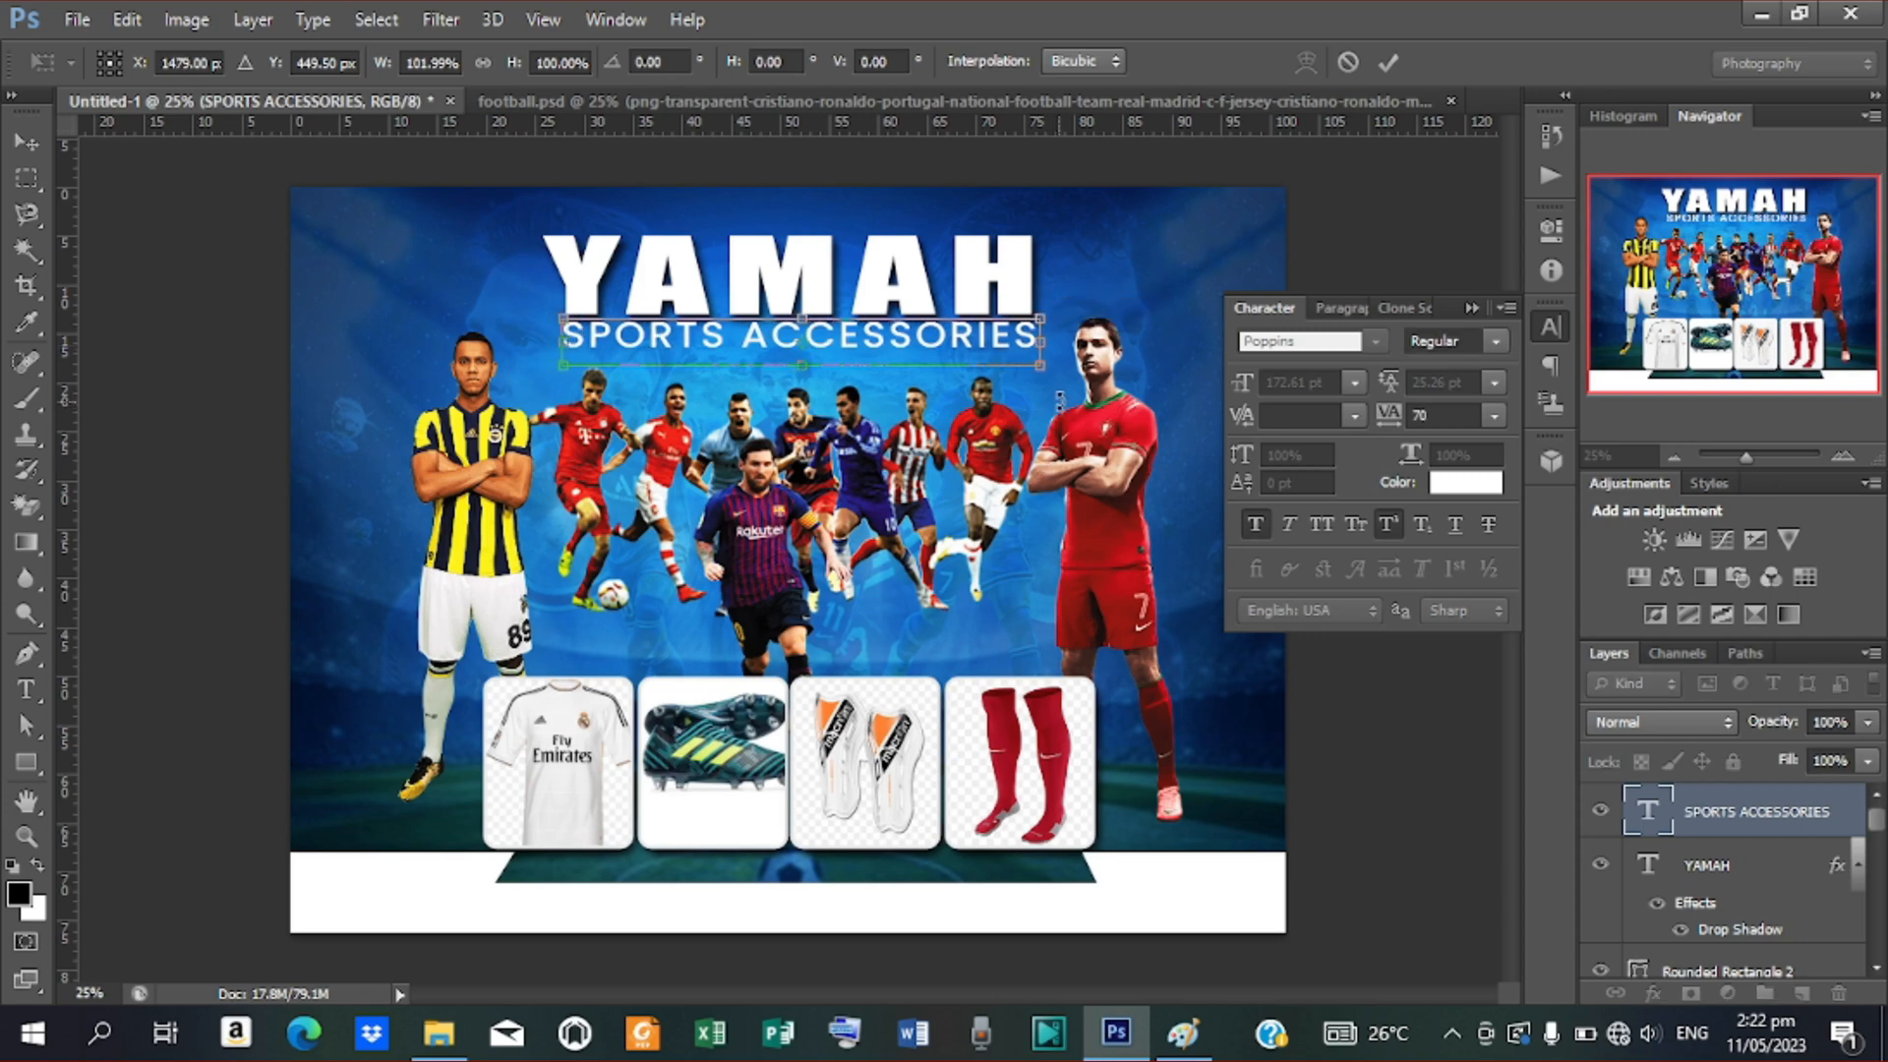
pyautogui.press('Left')
pyautogui.press('Left')
pyautogui.press('Left')
pyautogui.press('Left')
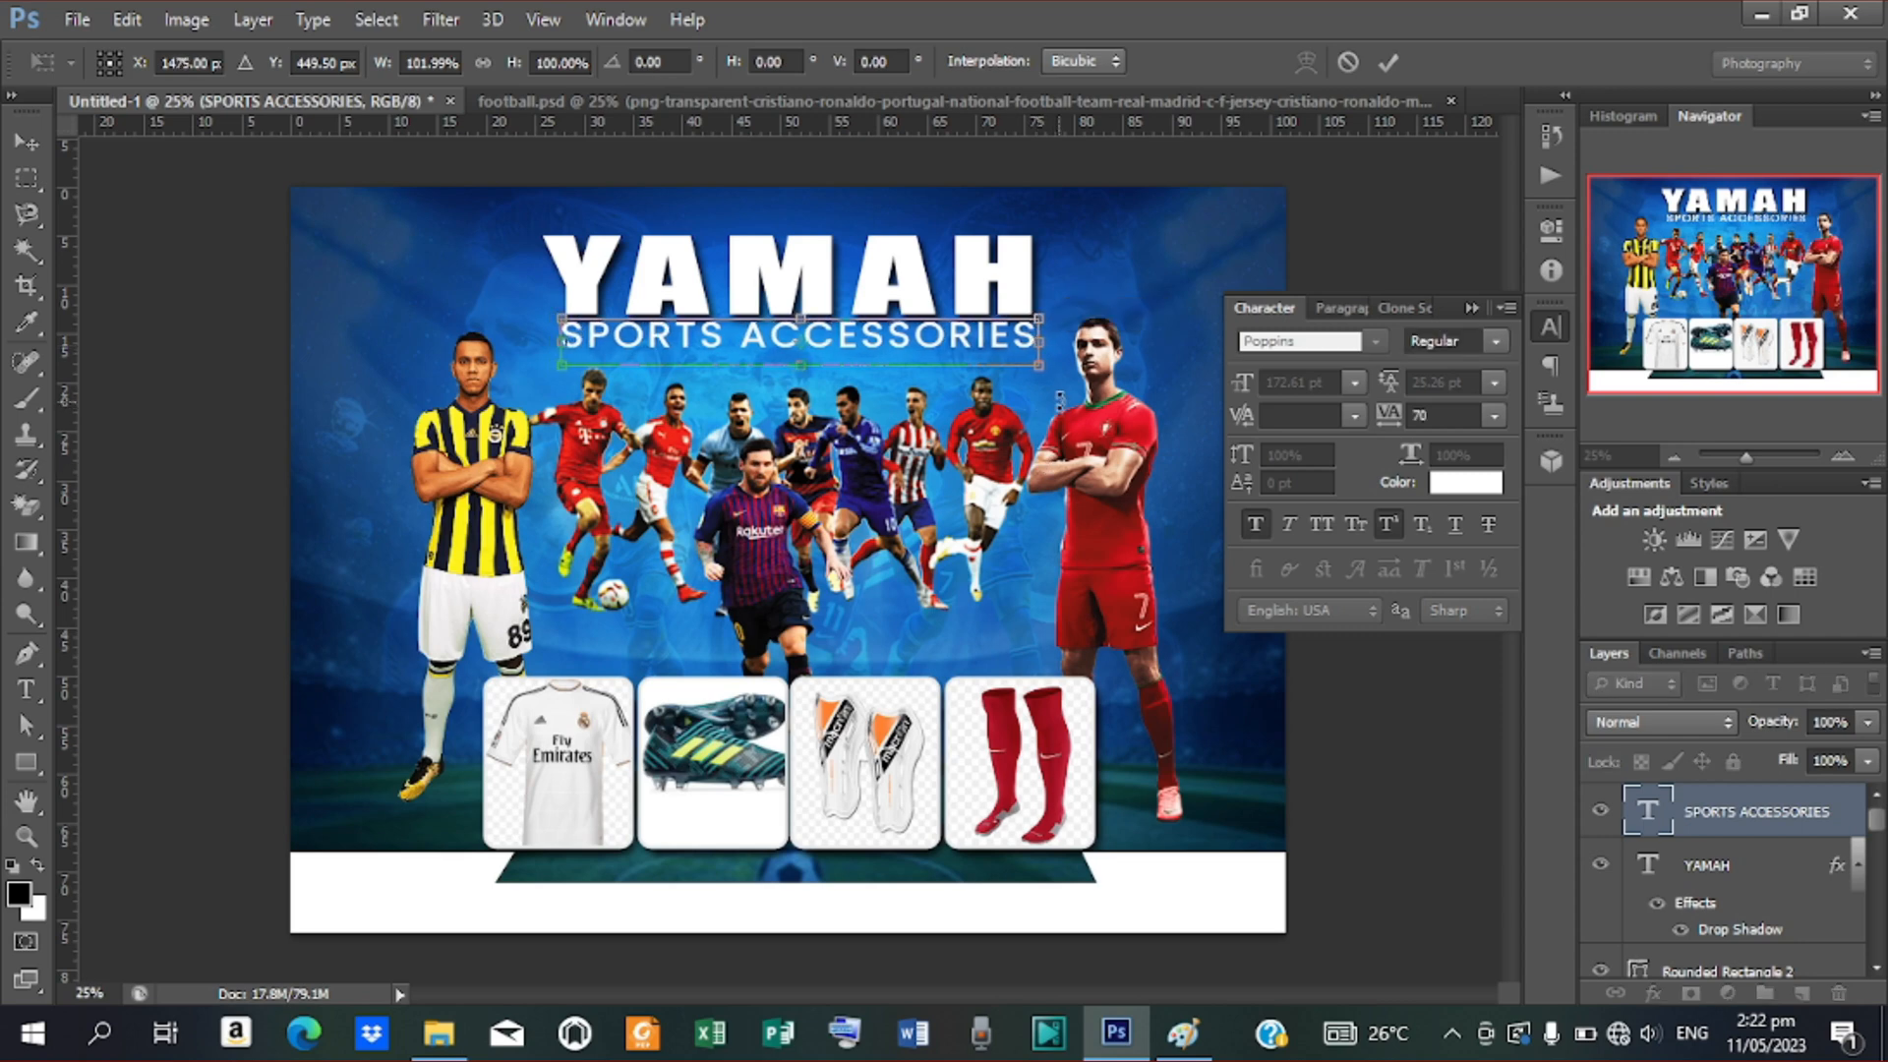
pyautogui.click(1384, 59)
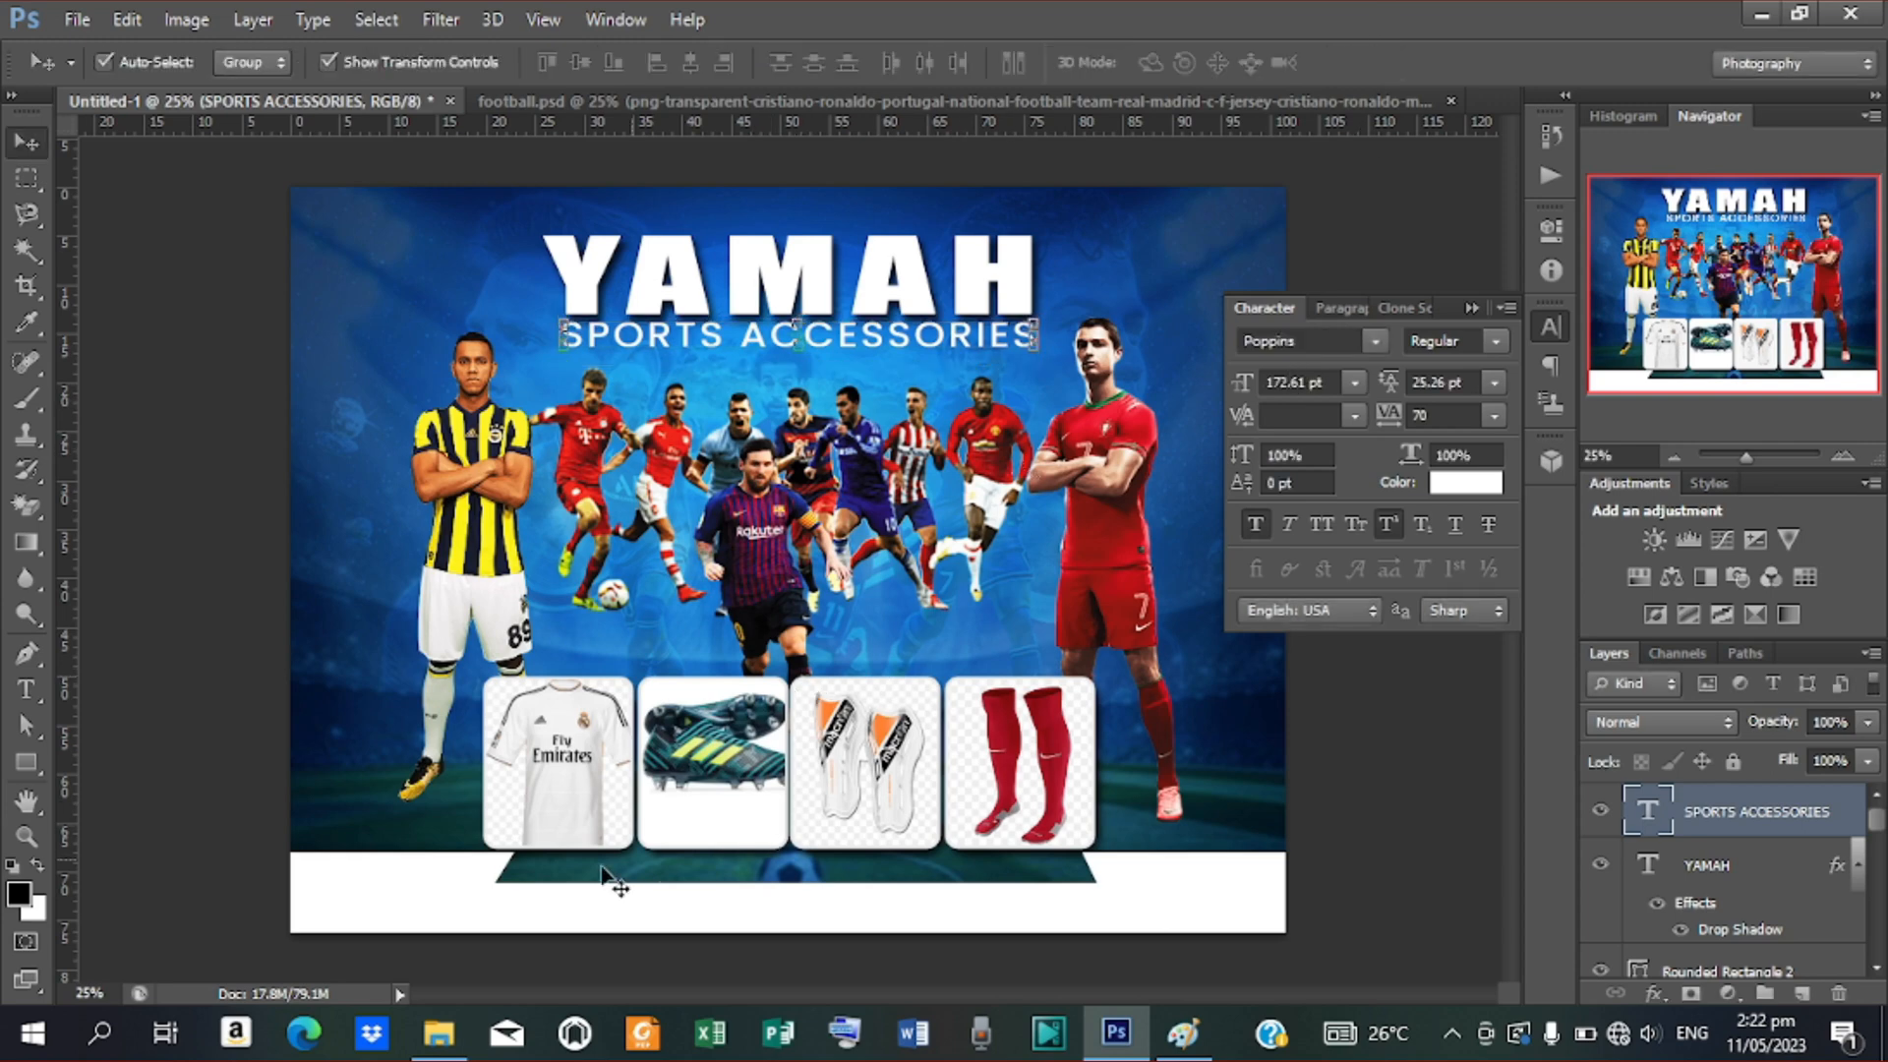
pyautogui.press('t')
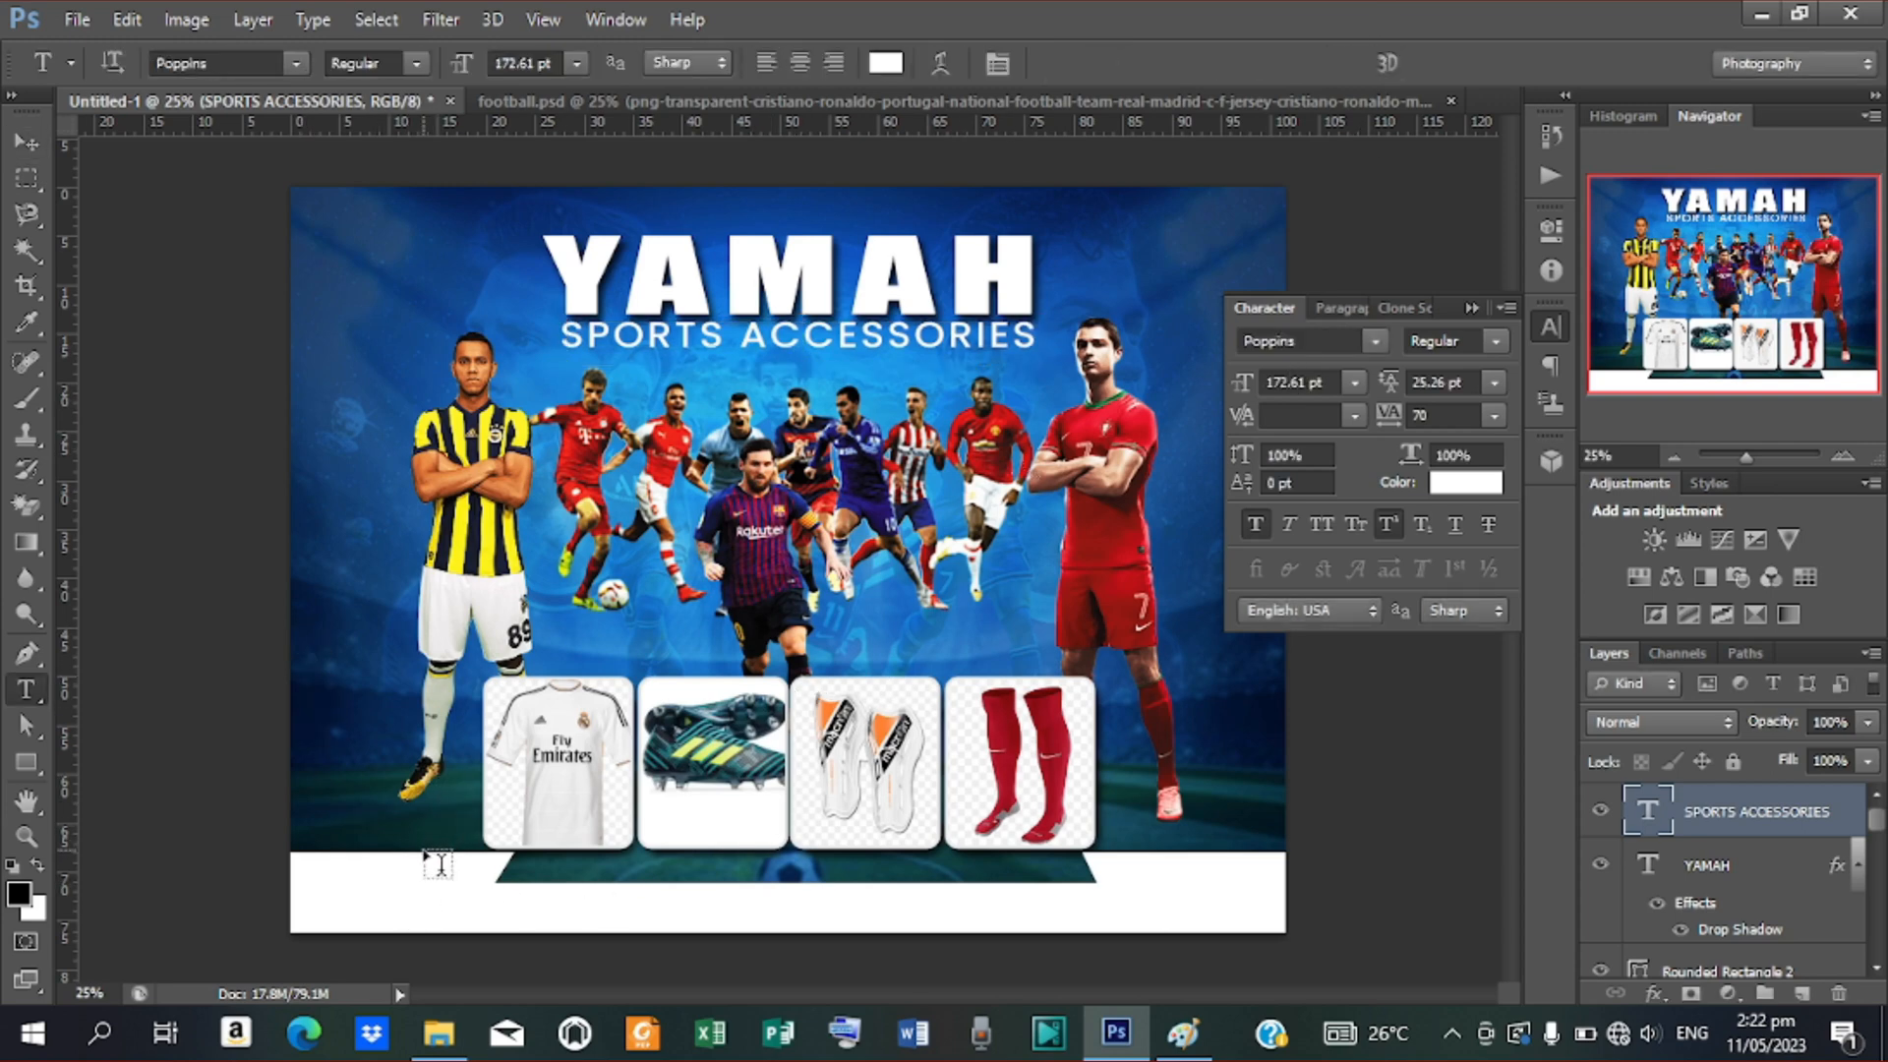
# Type 'CONTACTS' in the white bottom bar and colour it black
pyautogui.click(335, 878)
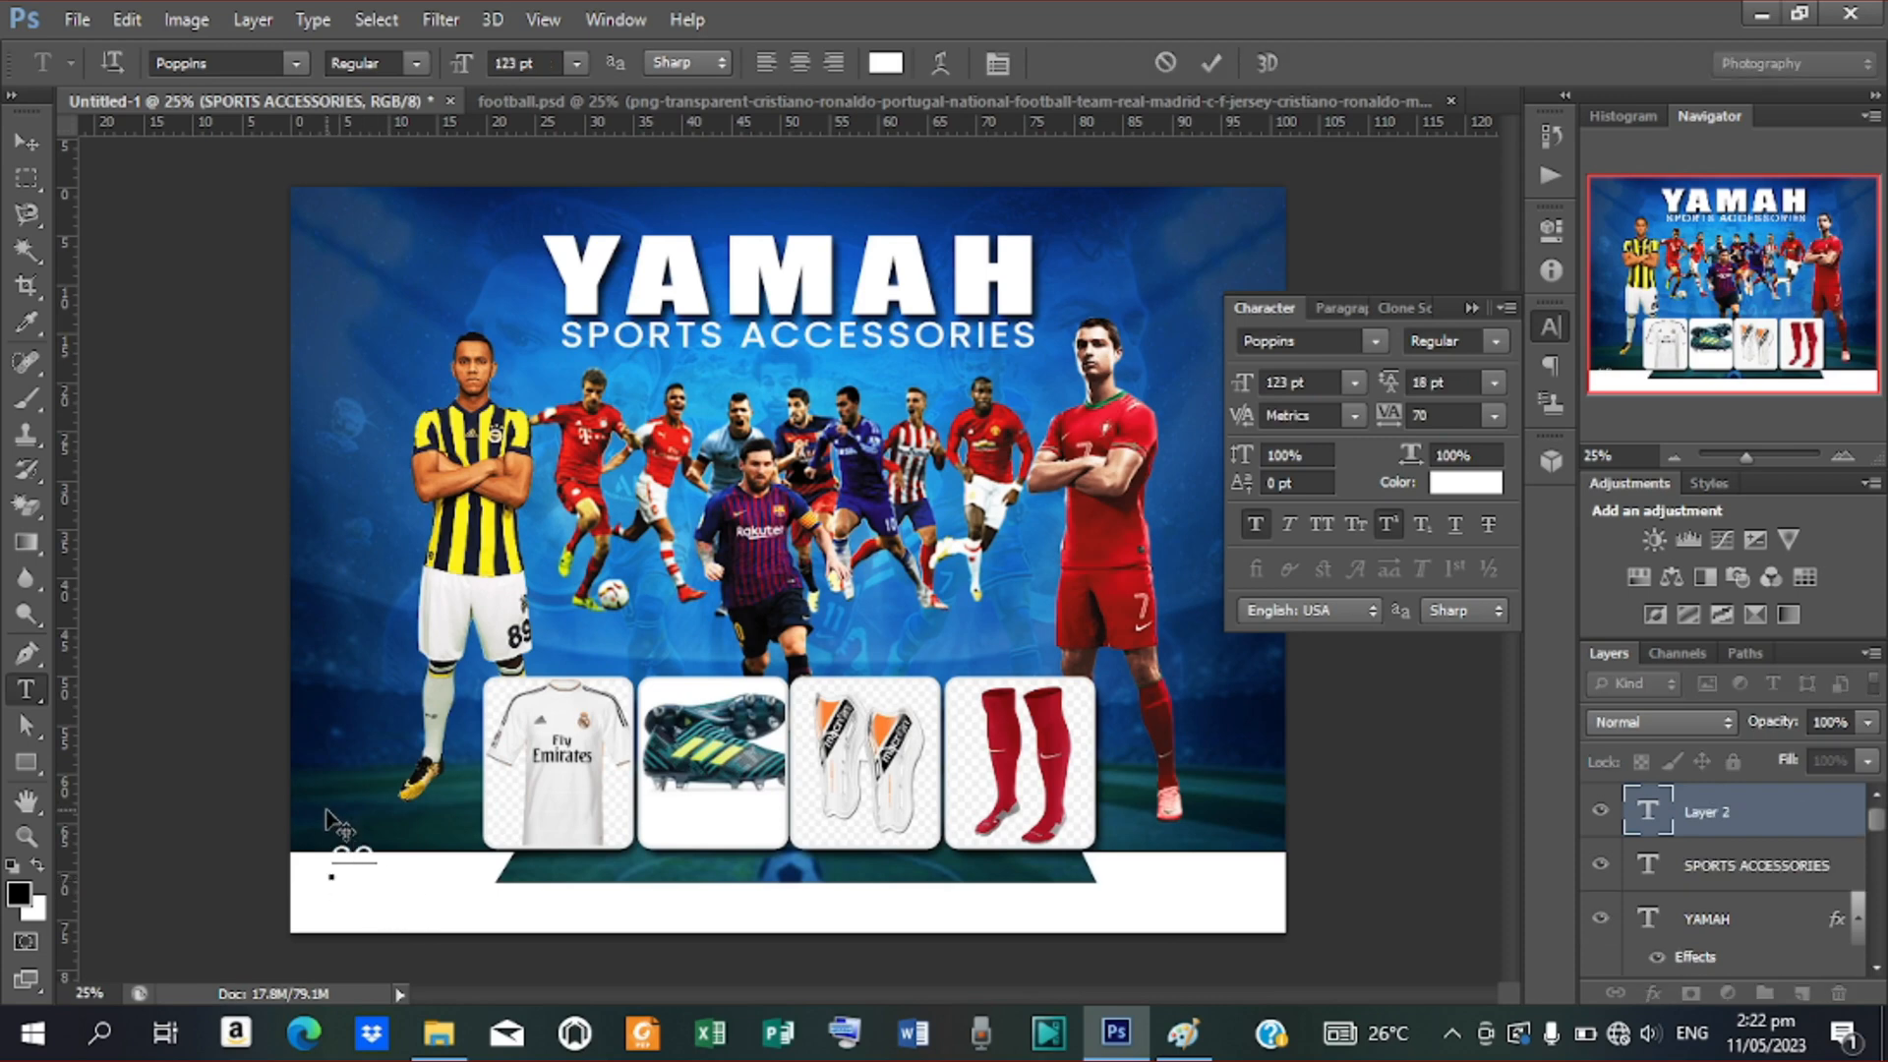
pyautogui.write('CONTACTS')
pyautogui.click(1224, 64)
pyautogui.click(1466, 482)
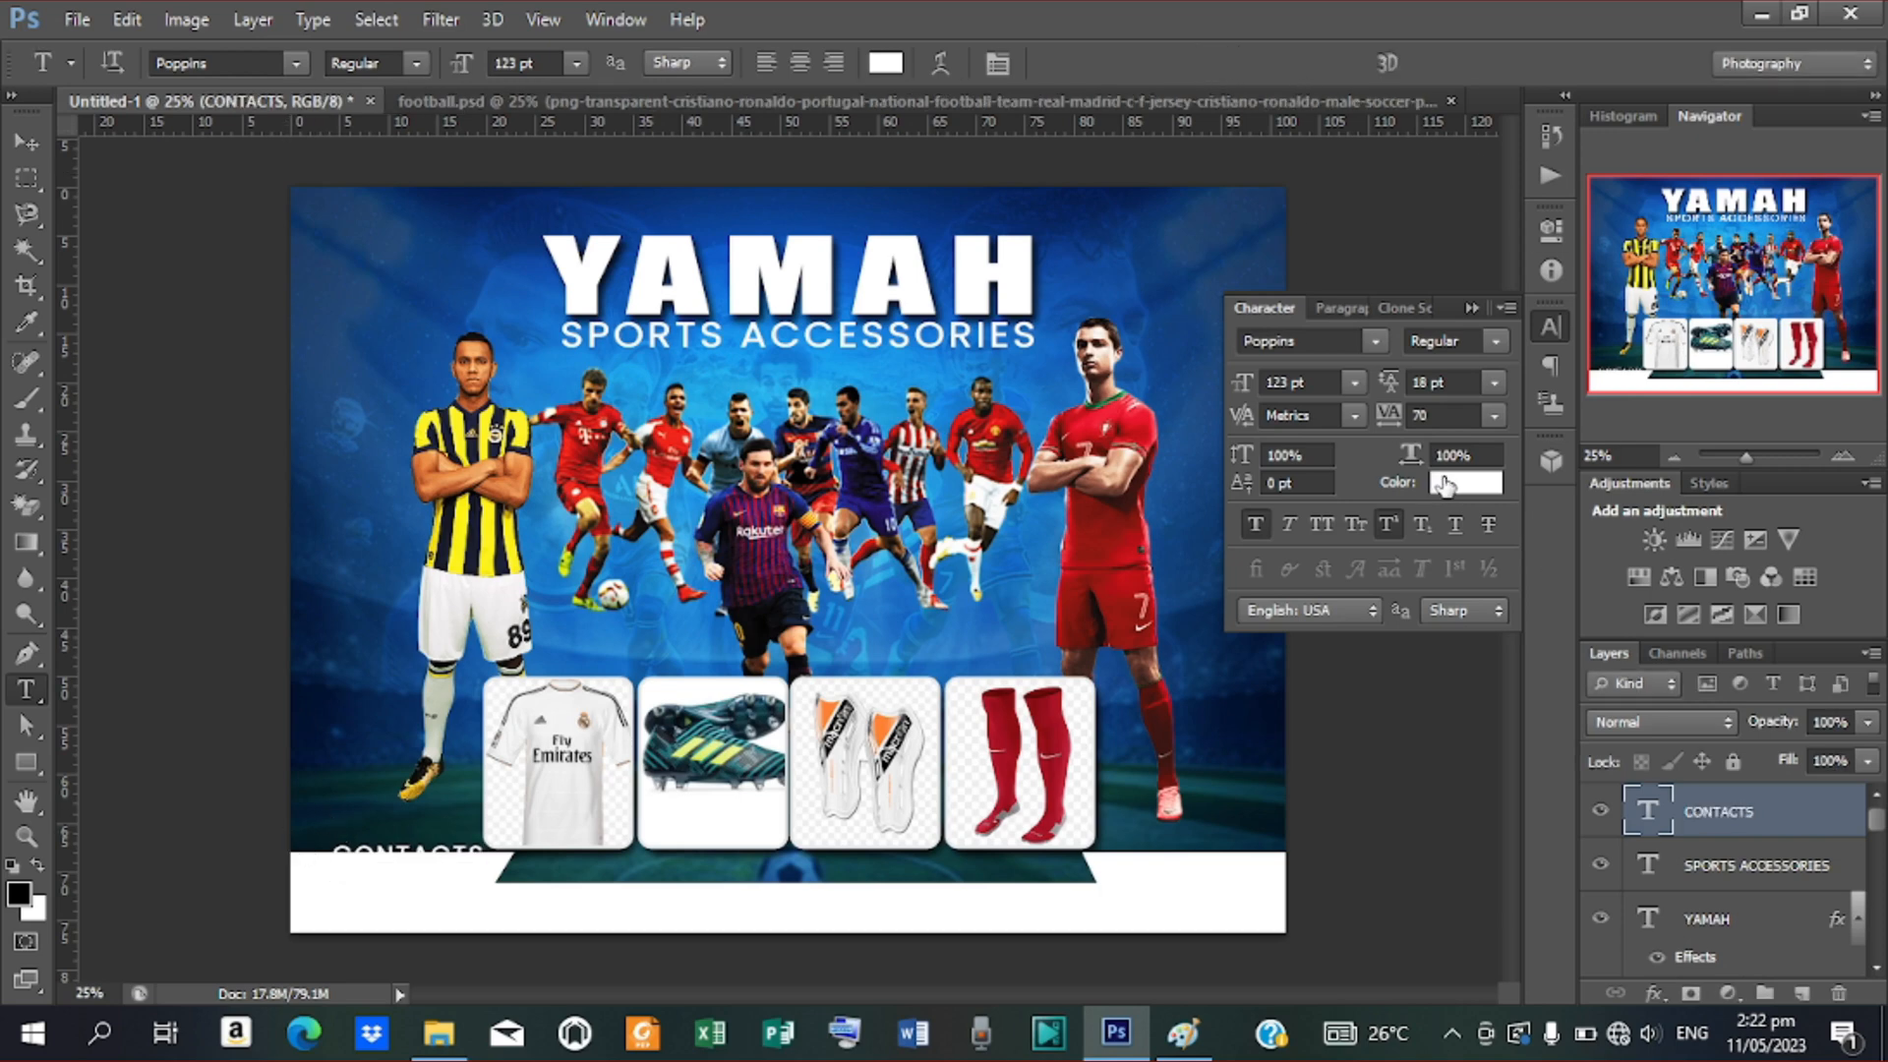
pyautogui.moveTo(1416, 497); pyautogui.dragTo(1506, 583)
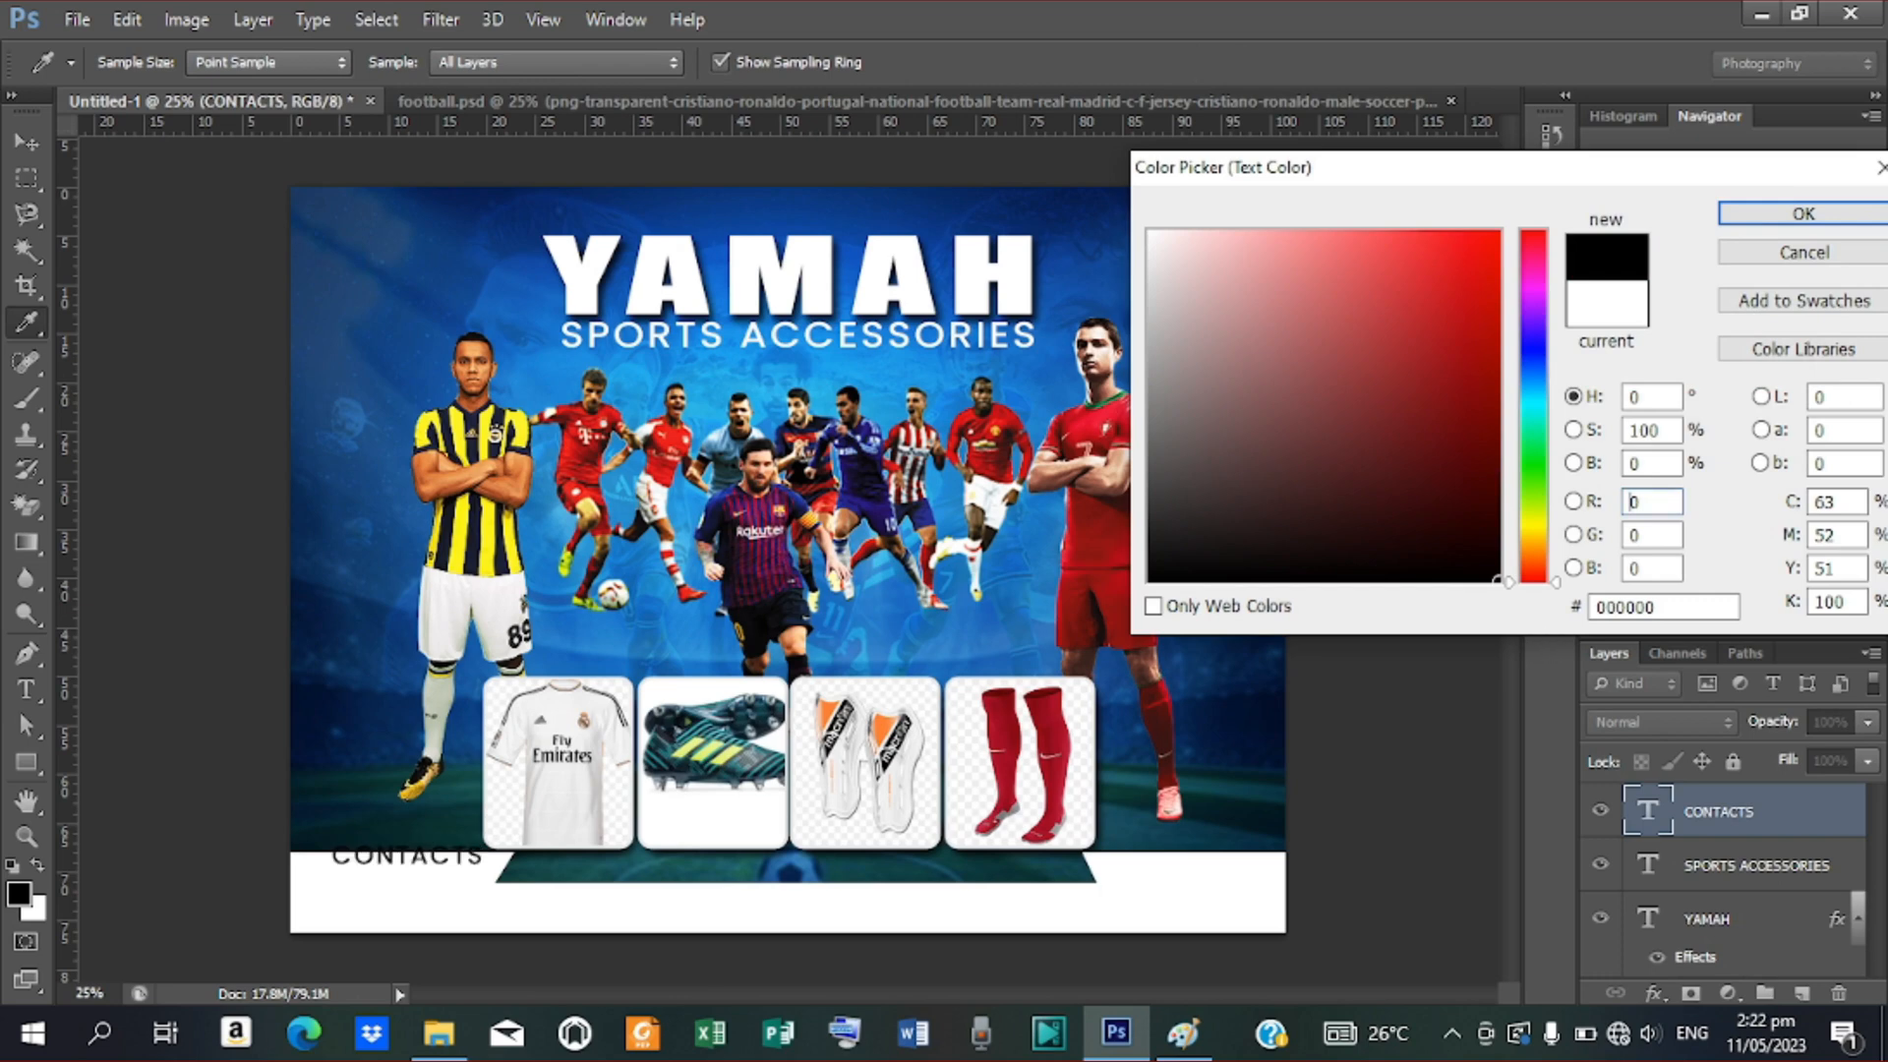
pyautogui.click(1773, 219)
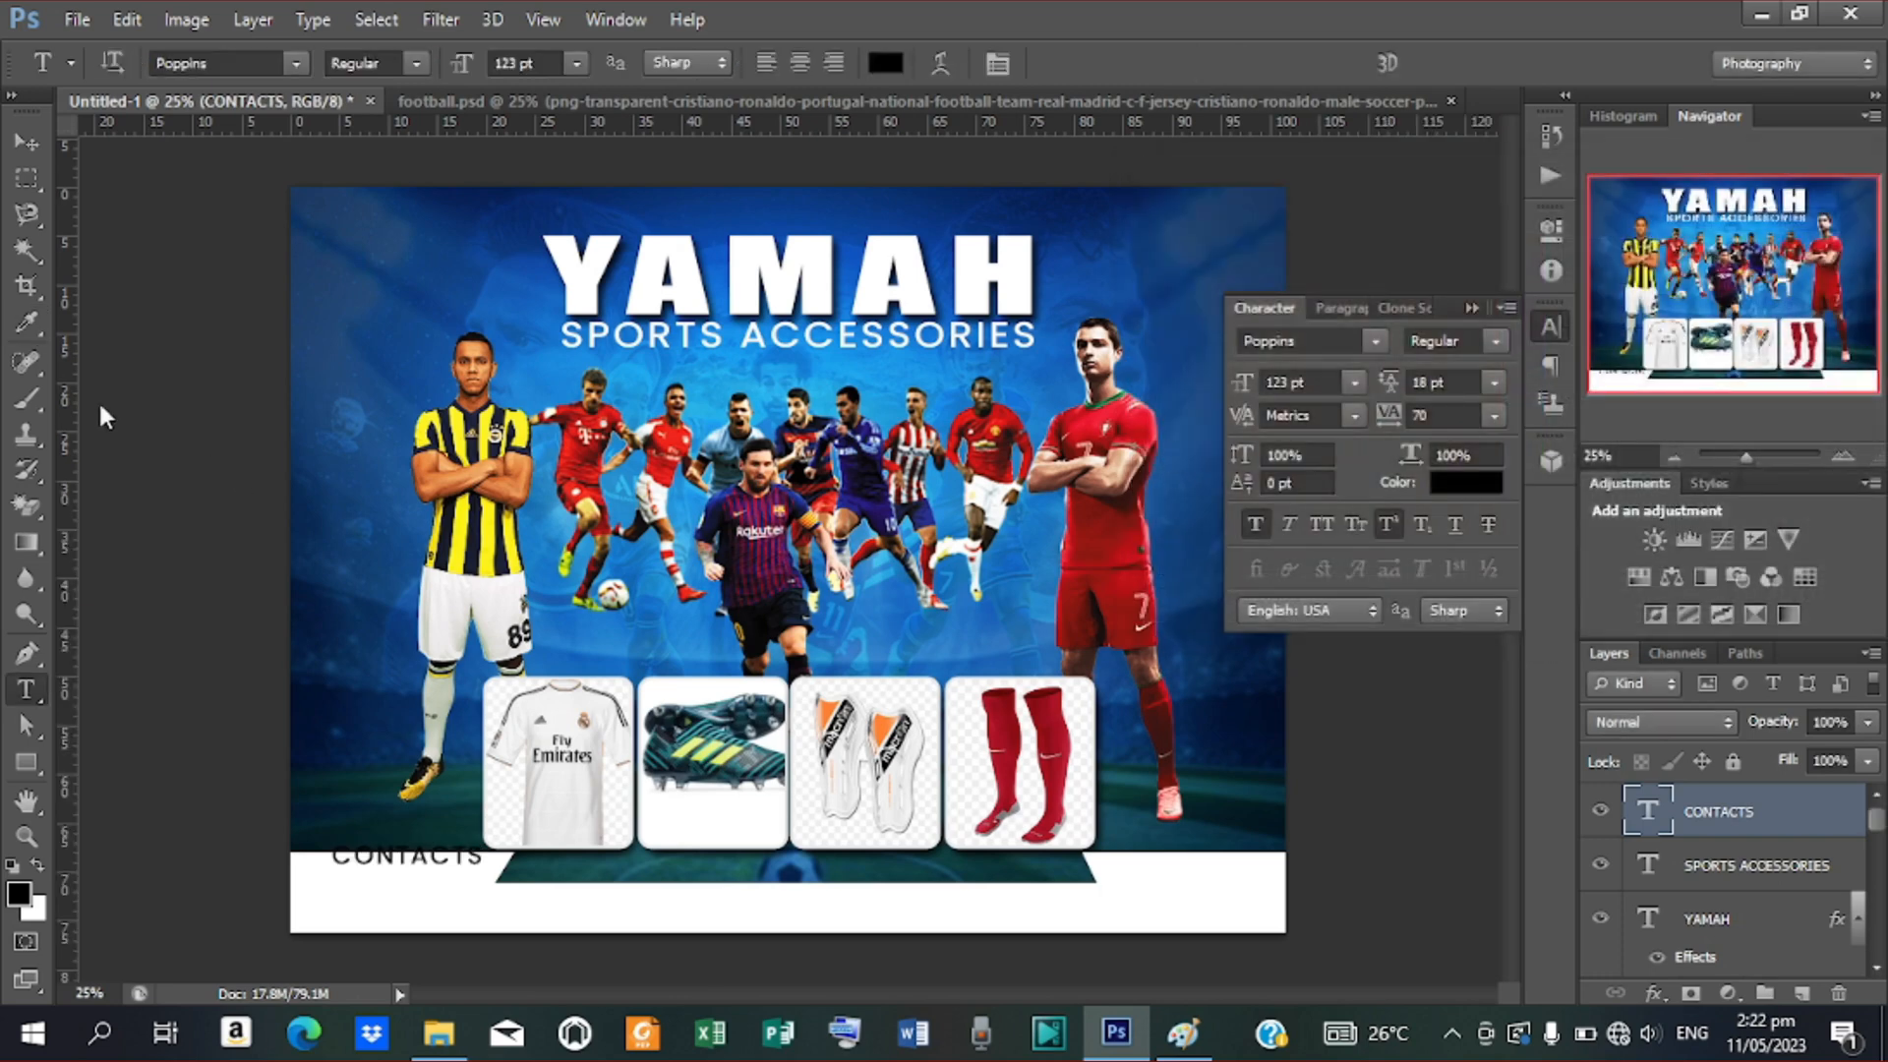
# Move CONTACTS to the bar's left side and duplicate it just beneath
pyautogui.click(27, 142)
pyautogui.moveTo(429, 858)
pyautogui.mouseDown()
pyautogui.moveTo(421, 878)
pyautogui.moveTo(417, 863)
pyautogui.mouseUp()
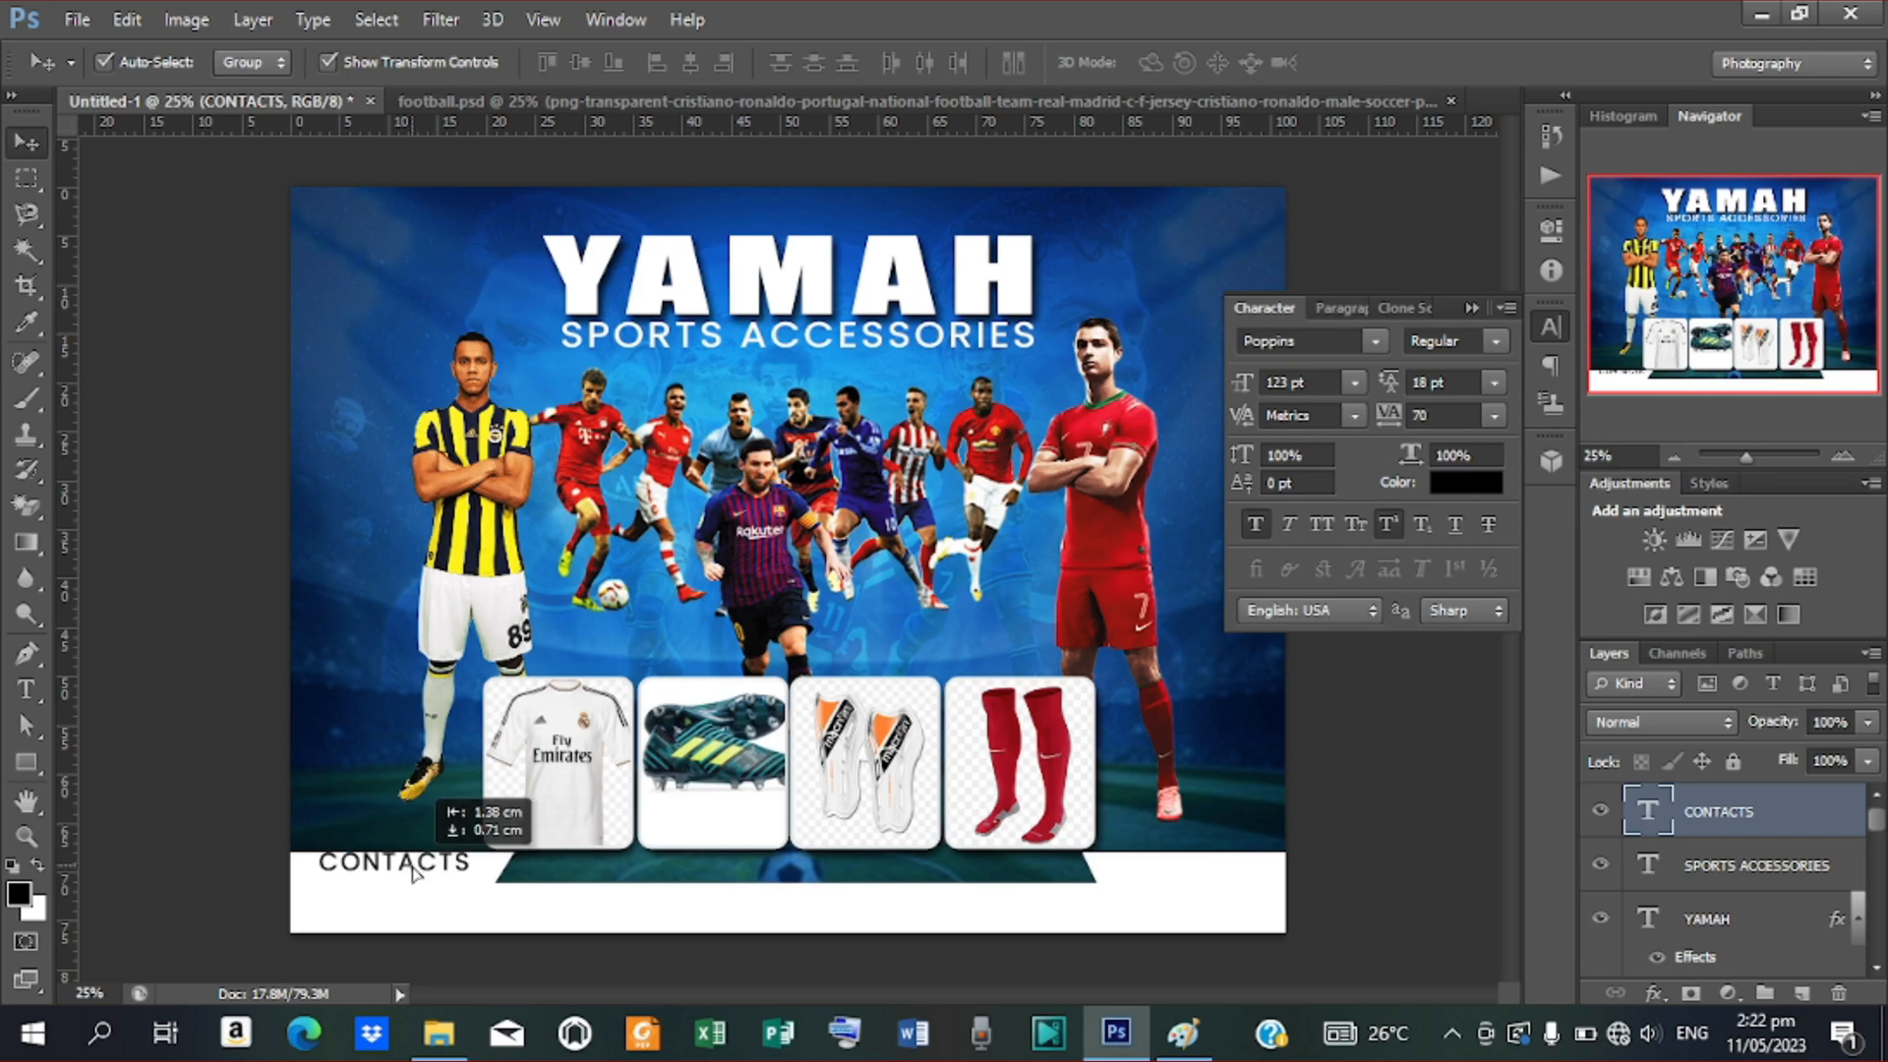
pyautogui.hotkey('shift', 'Down')
pyautogui.hotkey('shift', 'Down')
pyautogui.hotkey('shift', 'Down')
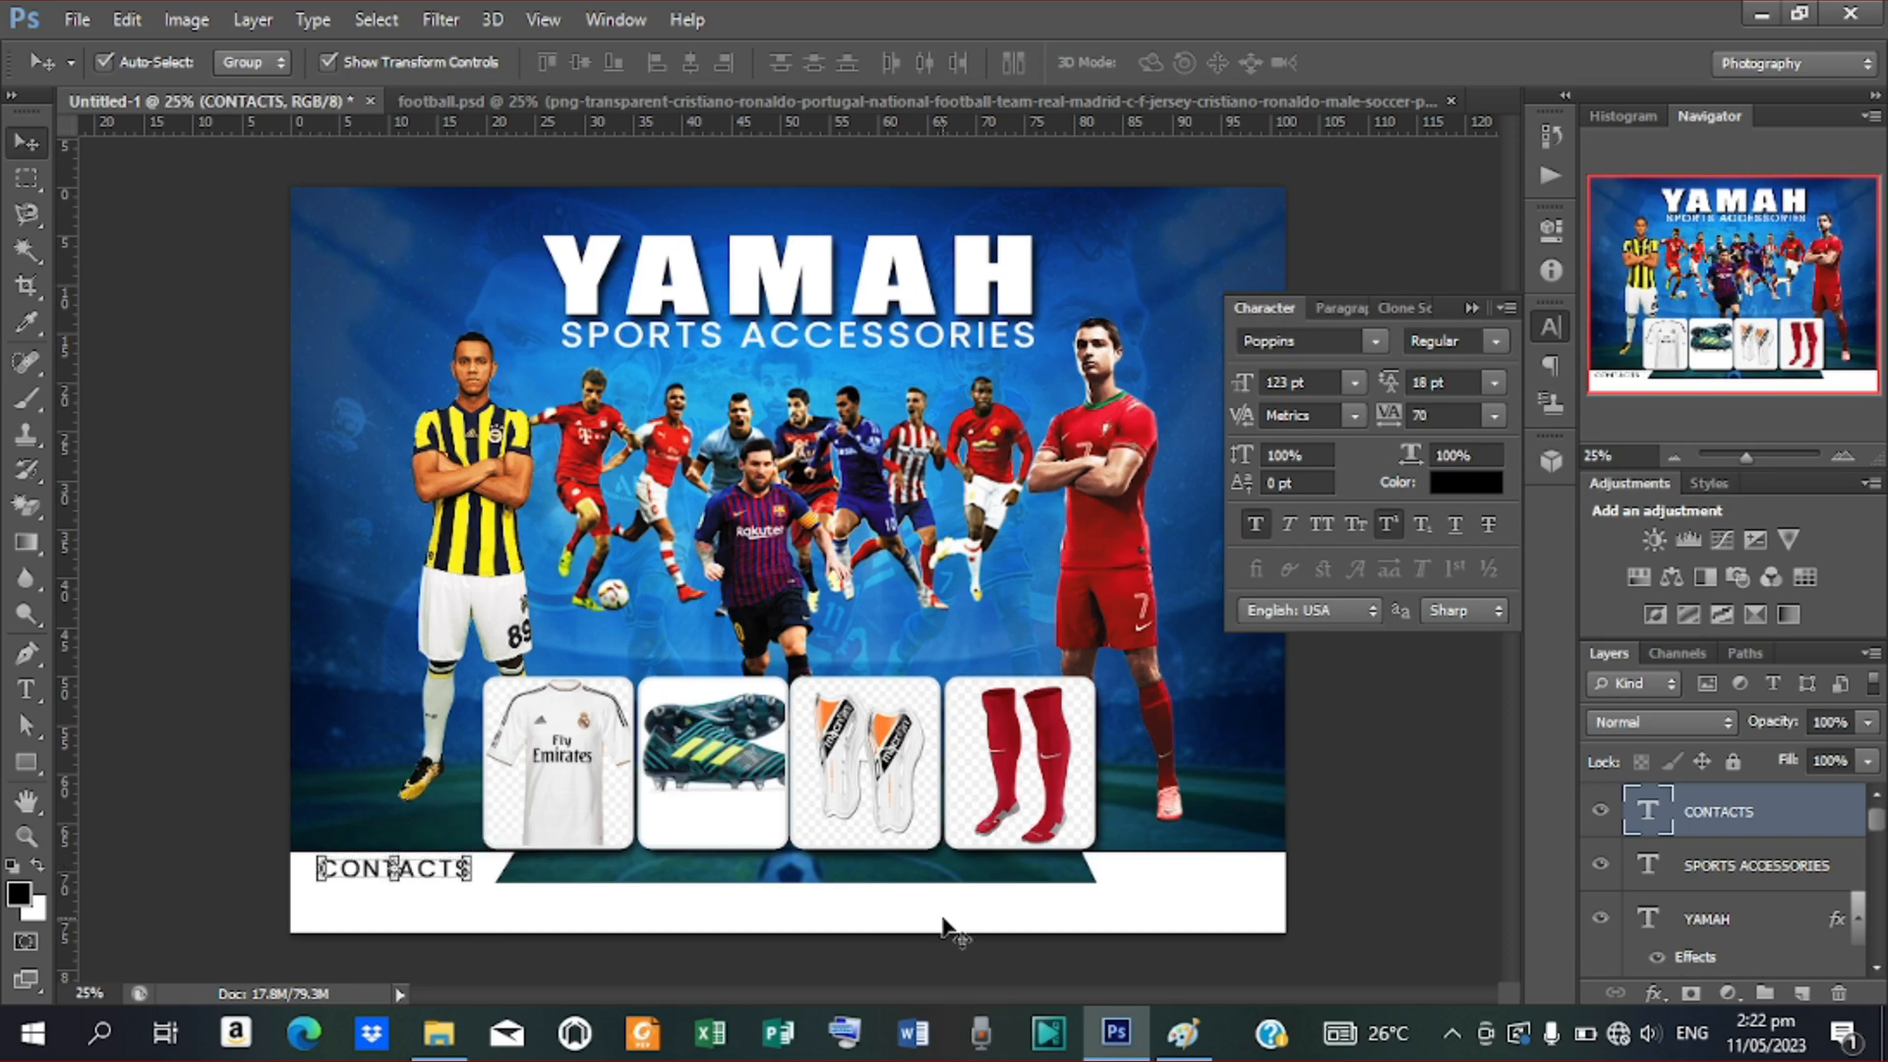
pyautogui.hotkey('shift', 'Left')
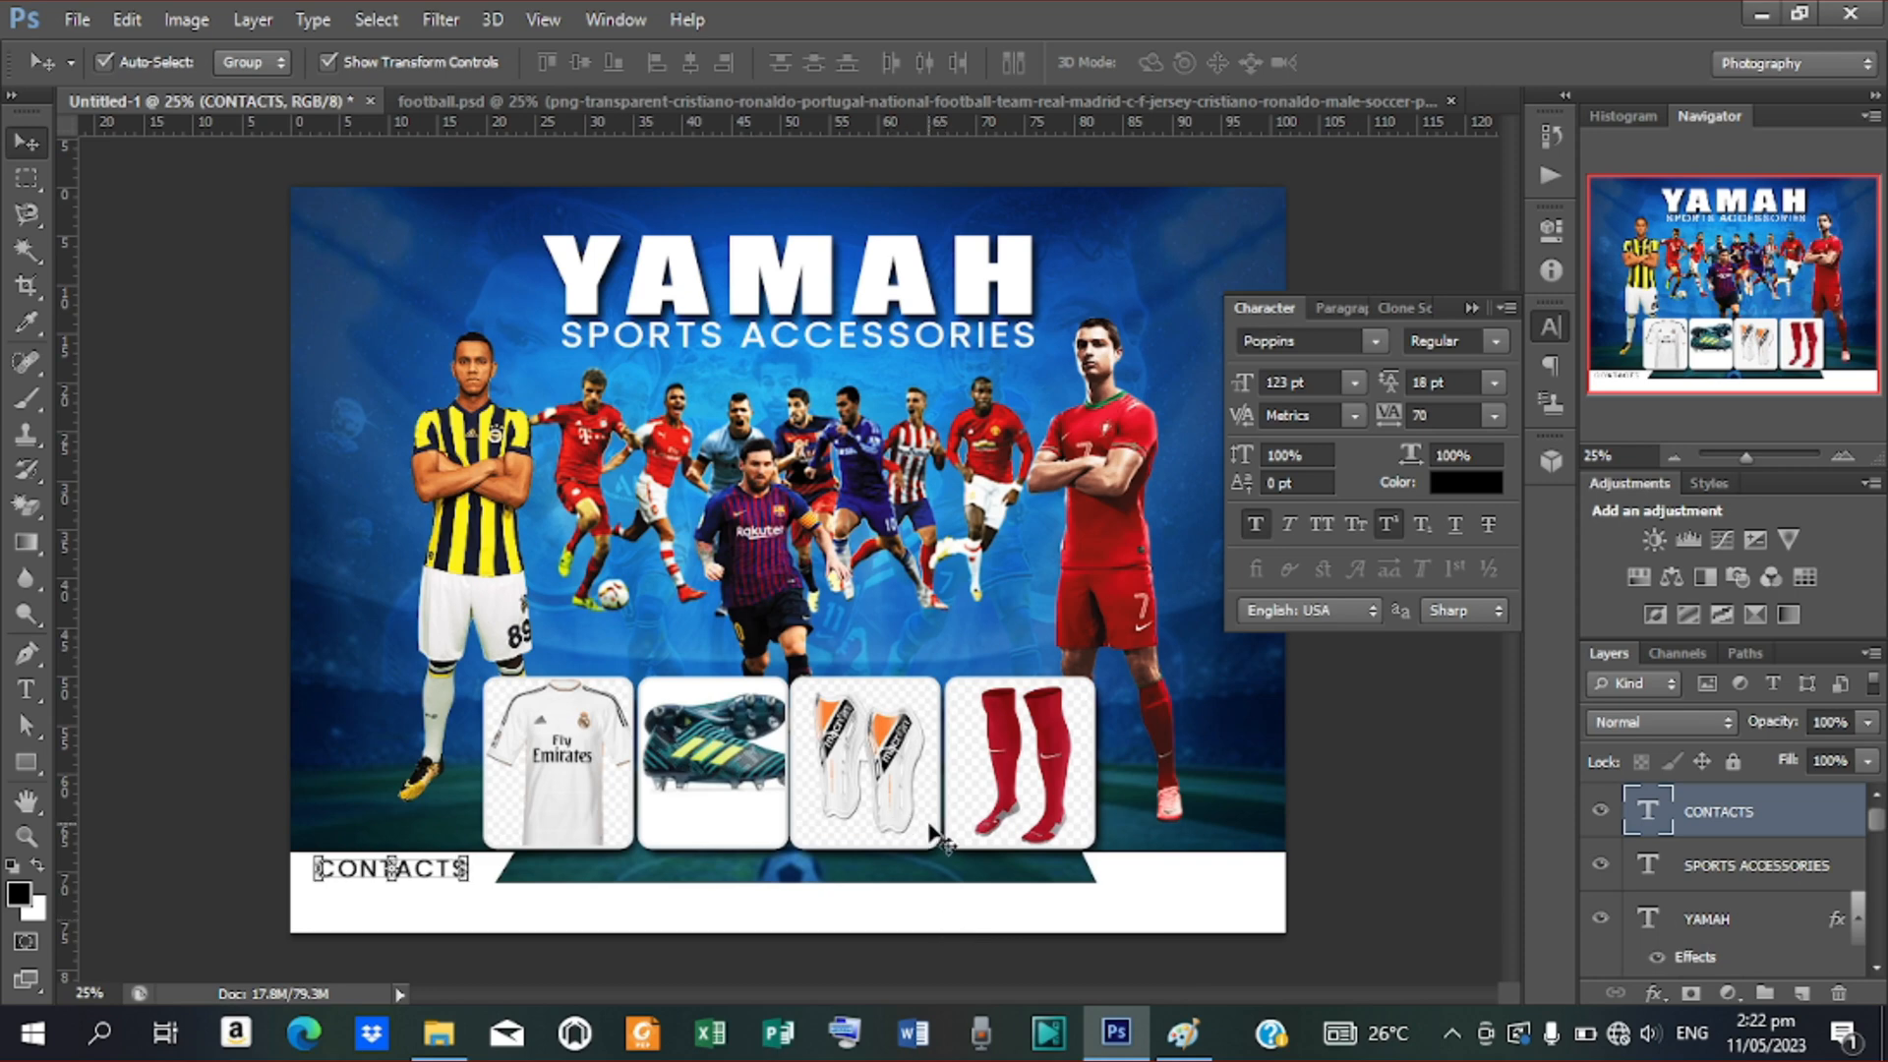
pyautogui.hotkey('shift', 'Down')
pyautogui.hotkey('shift', 'Up')
pyautogui.hotkey('shift', 'Down')
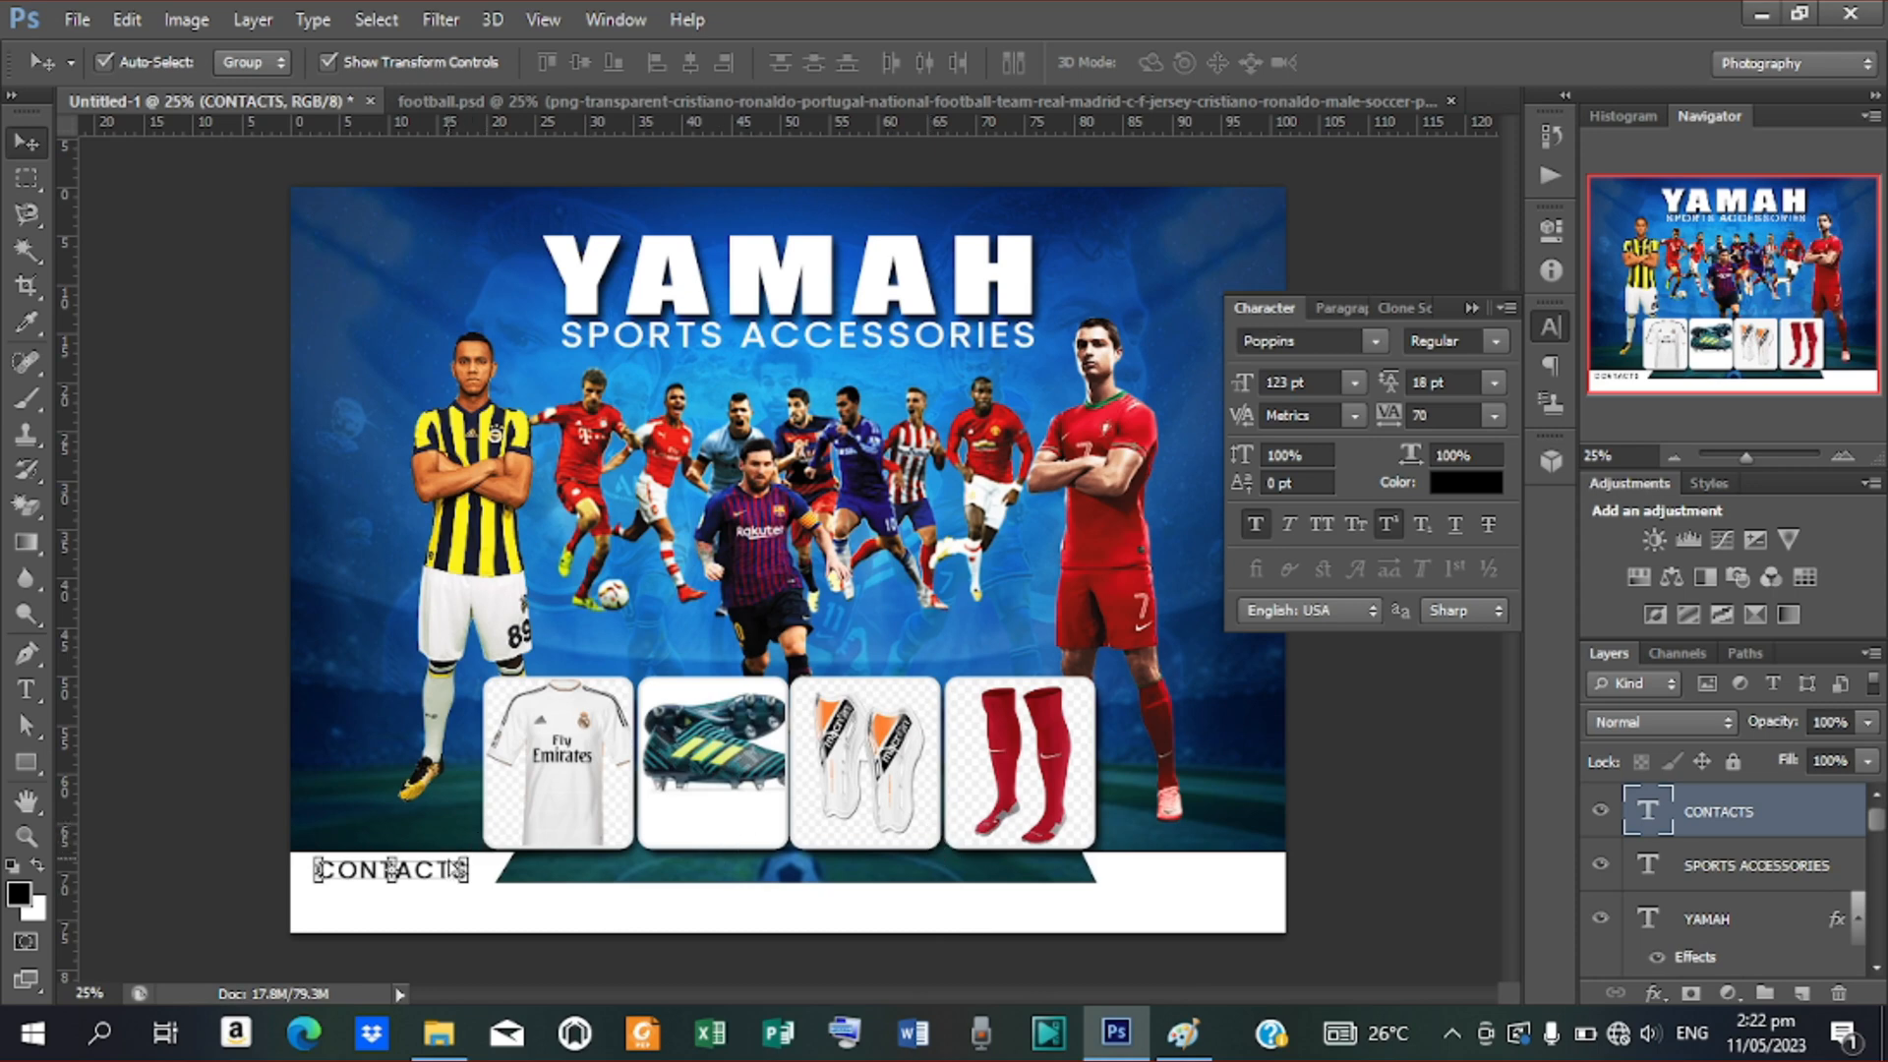
pyautogui.hotkey('ctrl', 'j')
pyautogui.hotkey('shift', 'Down')
pyautogui.hotkey('shift', 'Down')
pyautogui.hotkey('shift', 'Down')
pyautogui.hotkey('shift', 'Down')
pyautogui.hotkey('shift', 'Down')
pyautogui.hotkey('shift', 'Down')
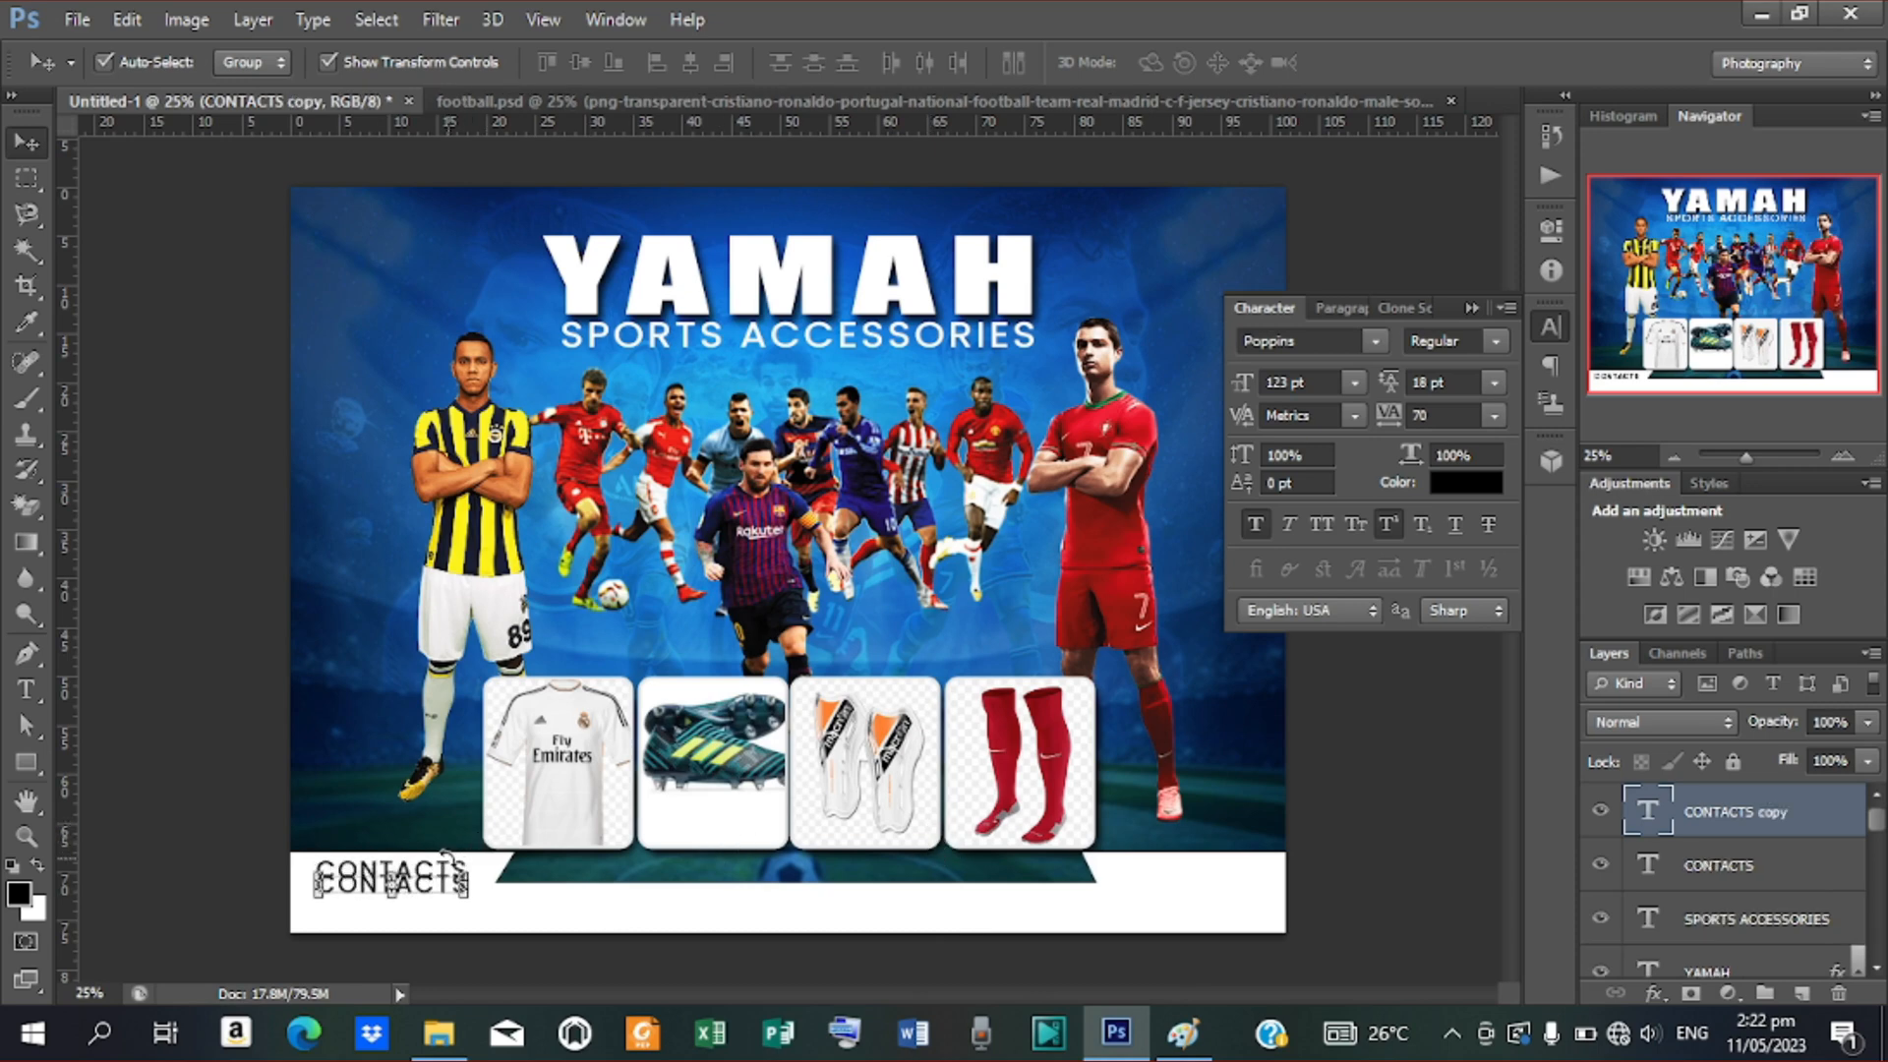
# Shift the CONTACTS copy down a line and replace its text with the contact phone number
pyautogui.hotkey('shift', 'Down')
pyautogui.hotkey('shift', 'Down')
pyautogui.hotkey('shift', 'Down')
pyautogui.hotkey('shift', 'Down')
pyautogui.hotkey('shift', 'Down')
pyautogui.hotkey('shift', 'Down')
pyautogui.hotkey('shift', 'Down')
pyautogui.hotkey('shift', 'Down')
pyautogui.hotkey('shift', 'Down')
pyautogui.hotkey('shift', 'Down')
pyautogui.hotkey('shift', 'Down')
pyautogui.hotkey('shift', 'Down')
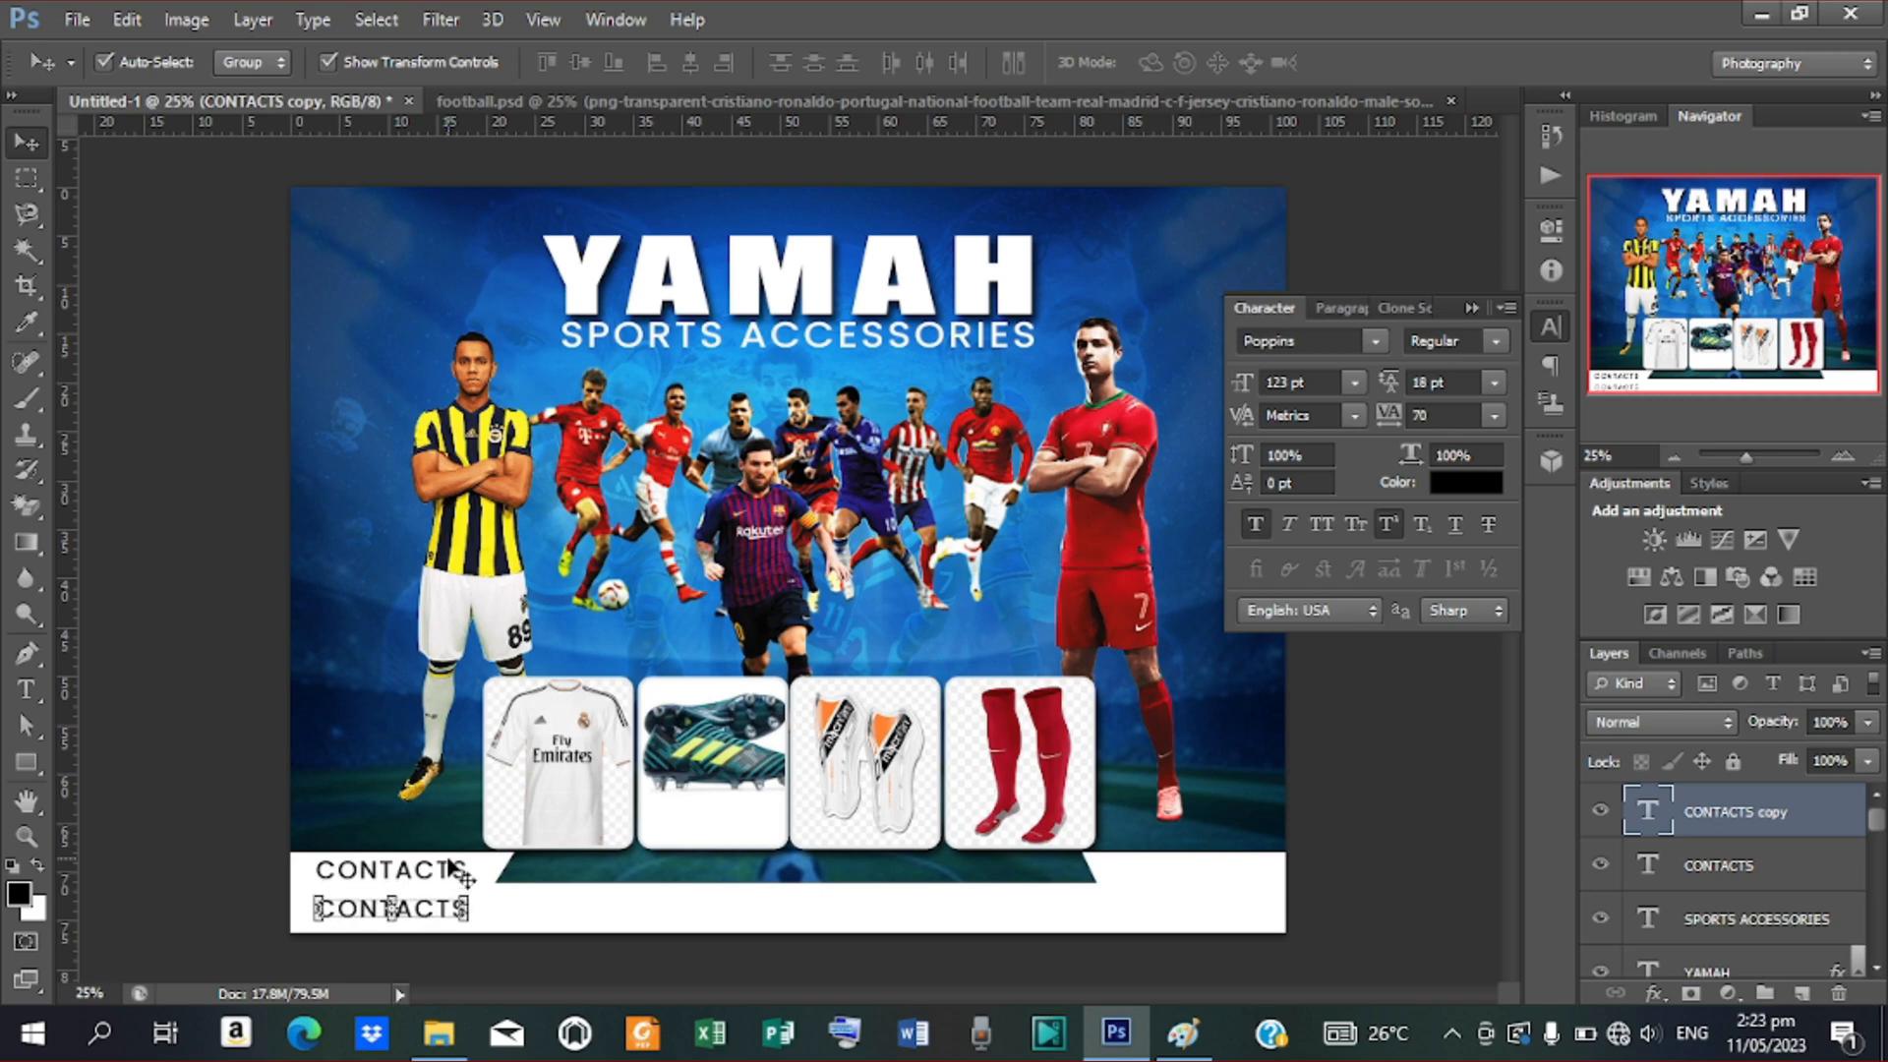
pyautogui.press('t')
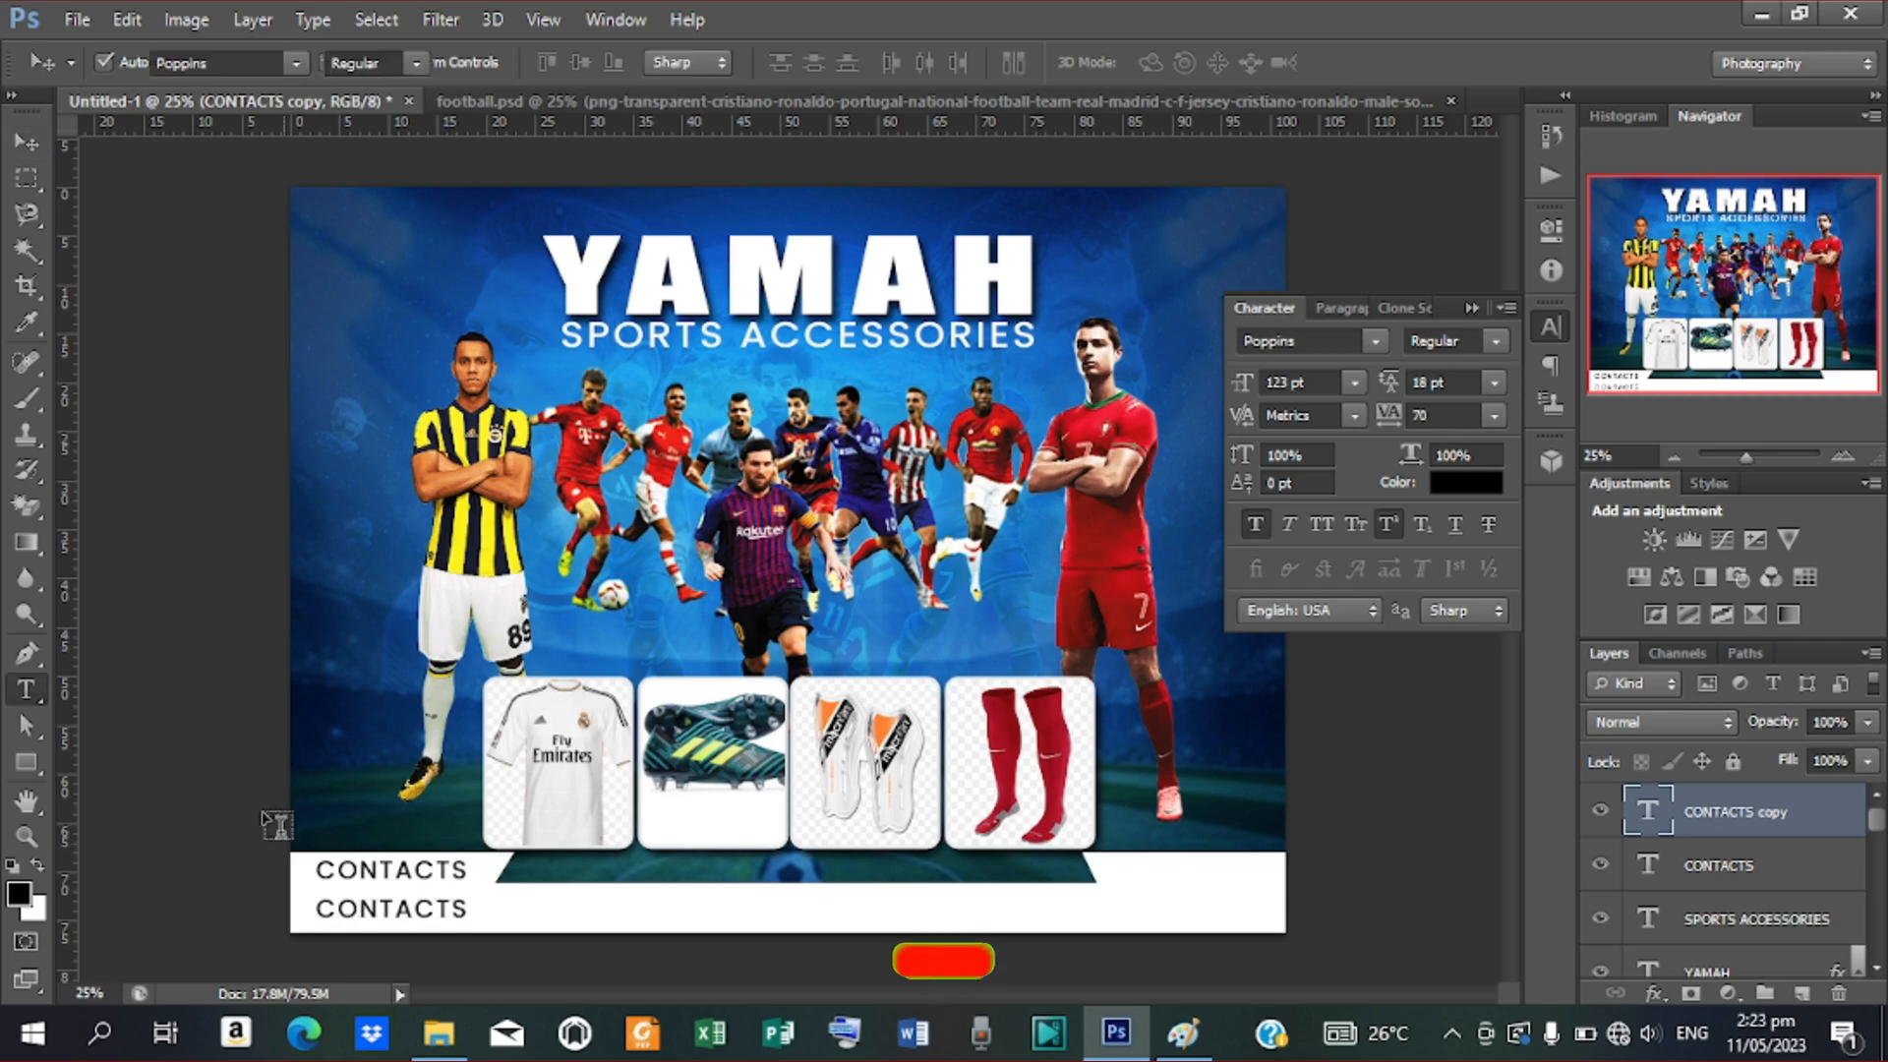
pyautogui.moveTo(315, 909); pyautogui.dragTo(626, 928)
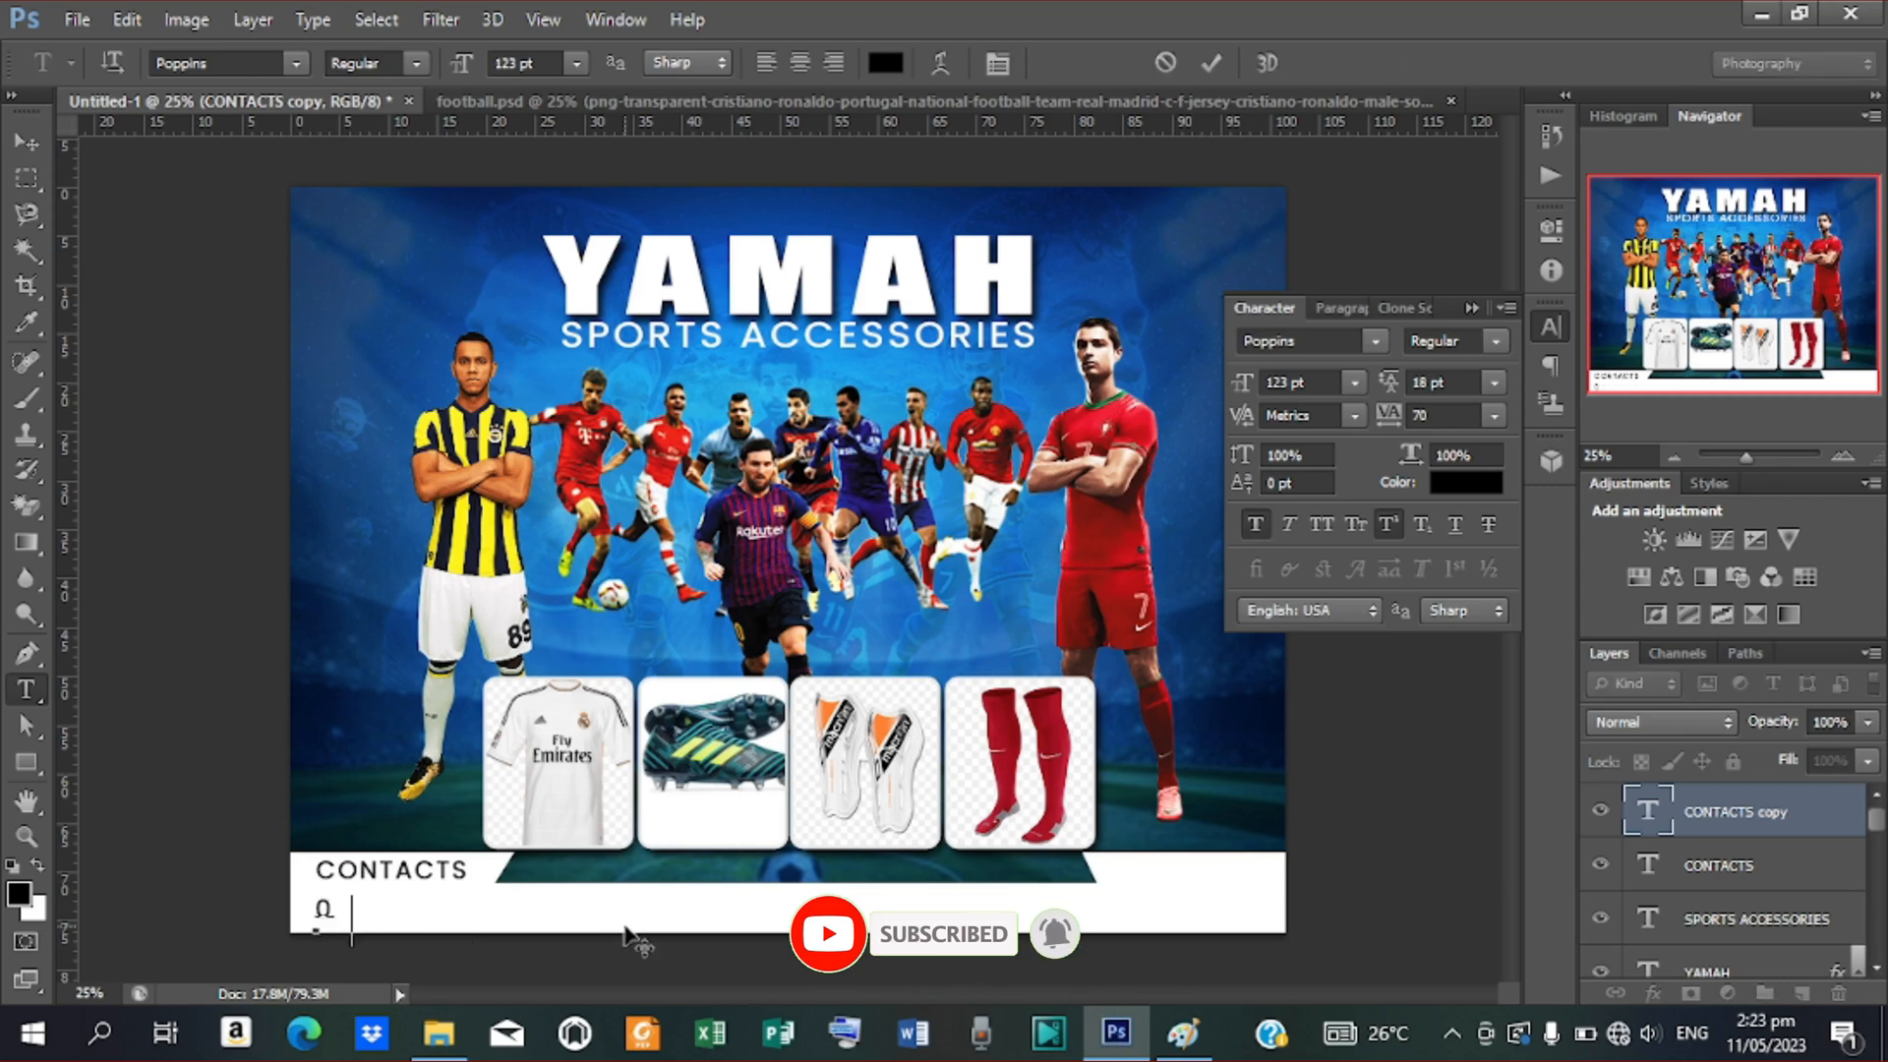
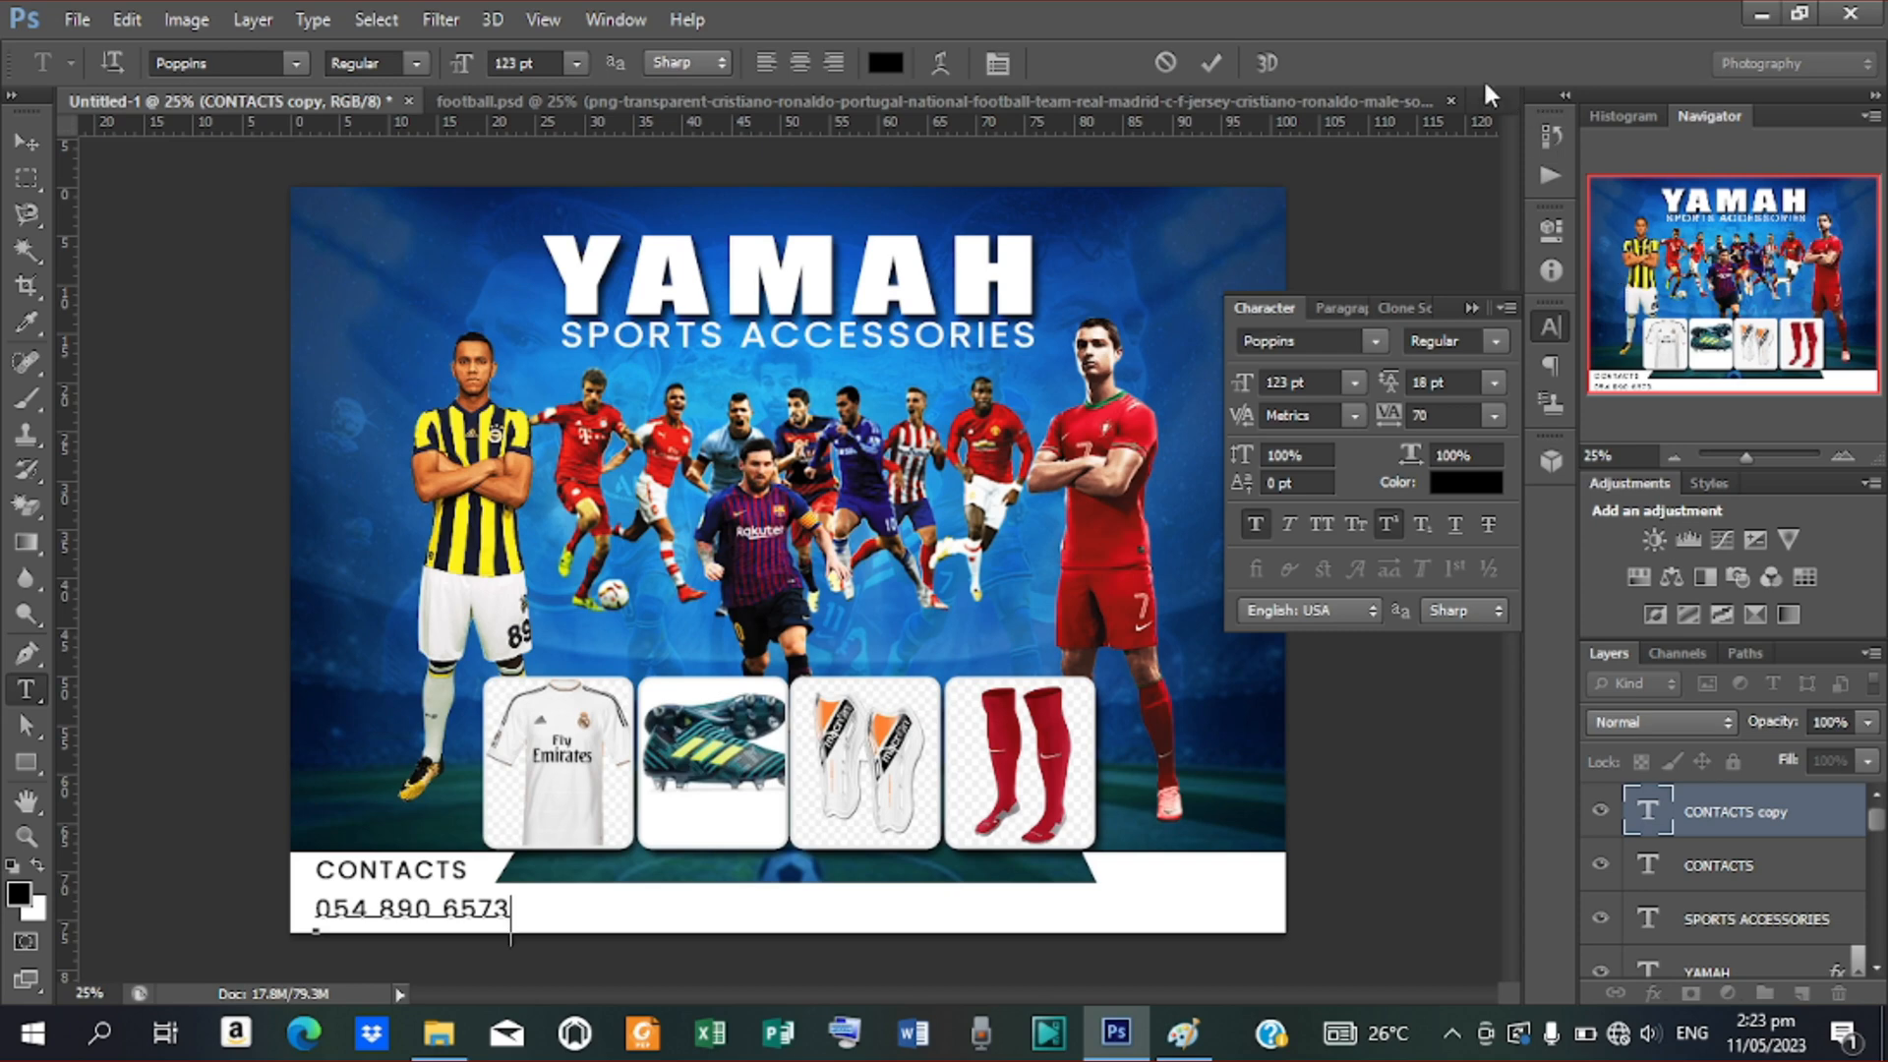
pyautogui.click(1214, 63)
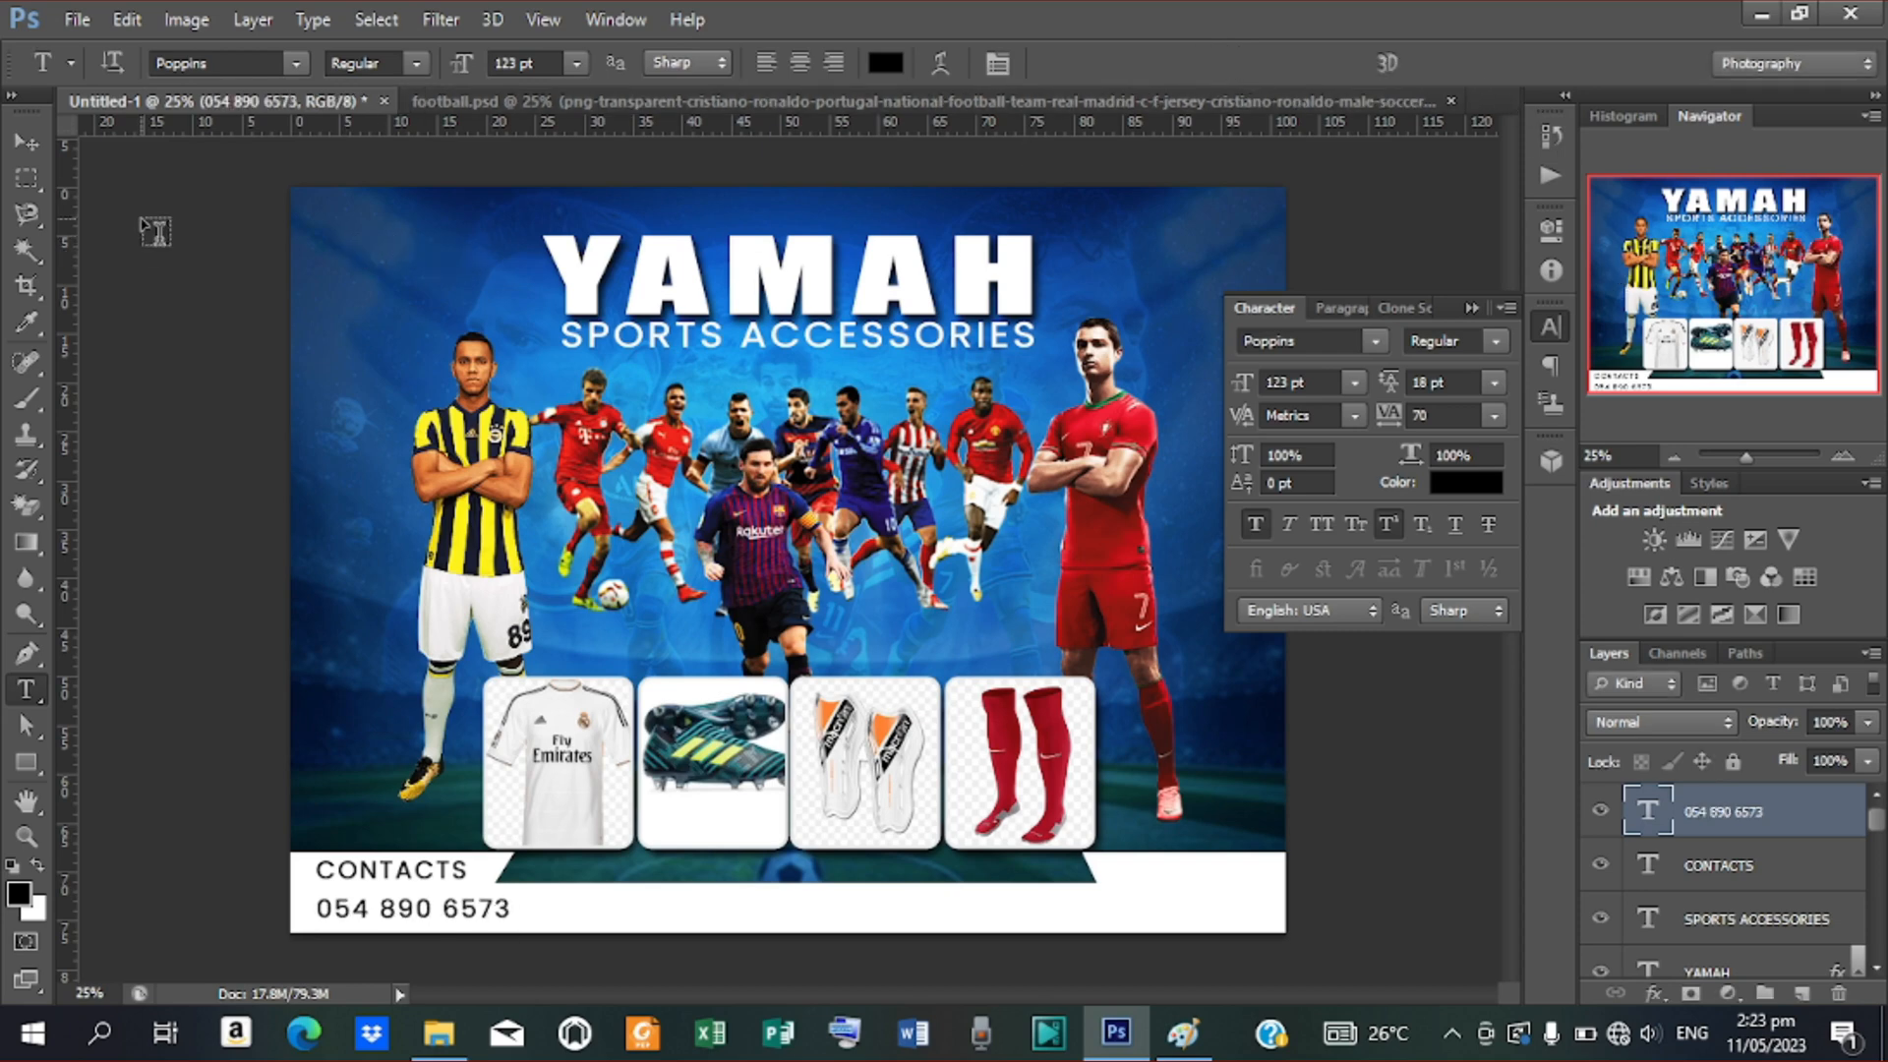
pyautogui.click(14, 145)
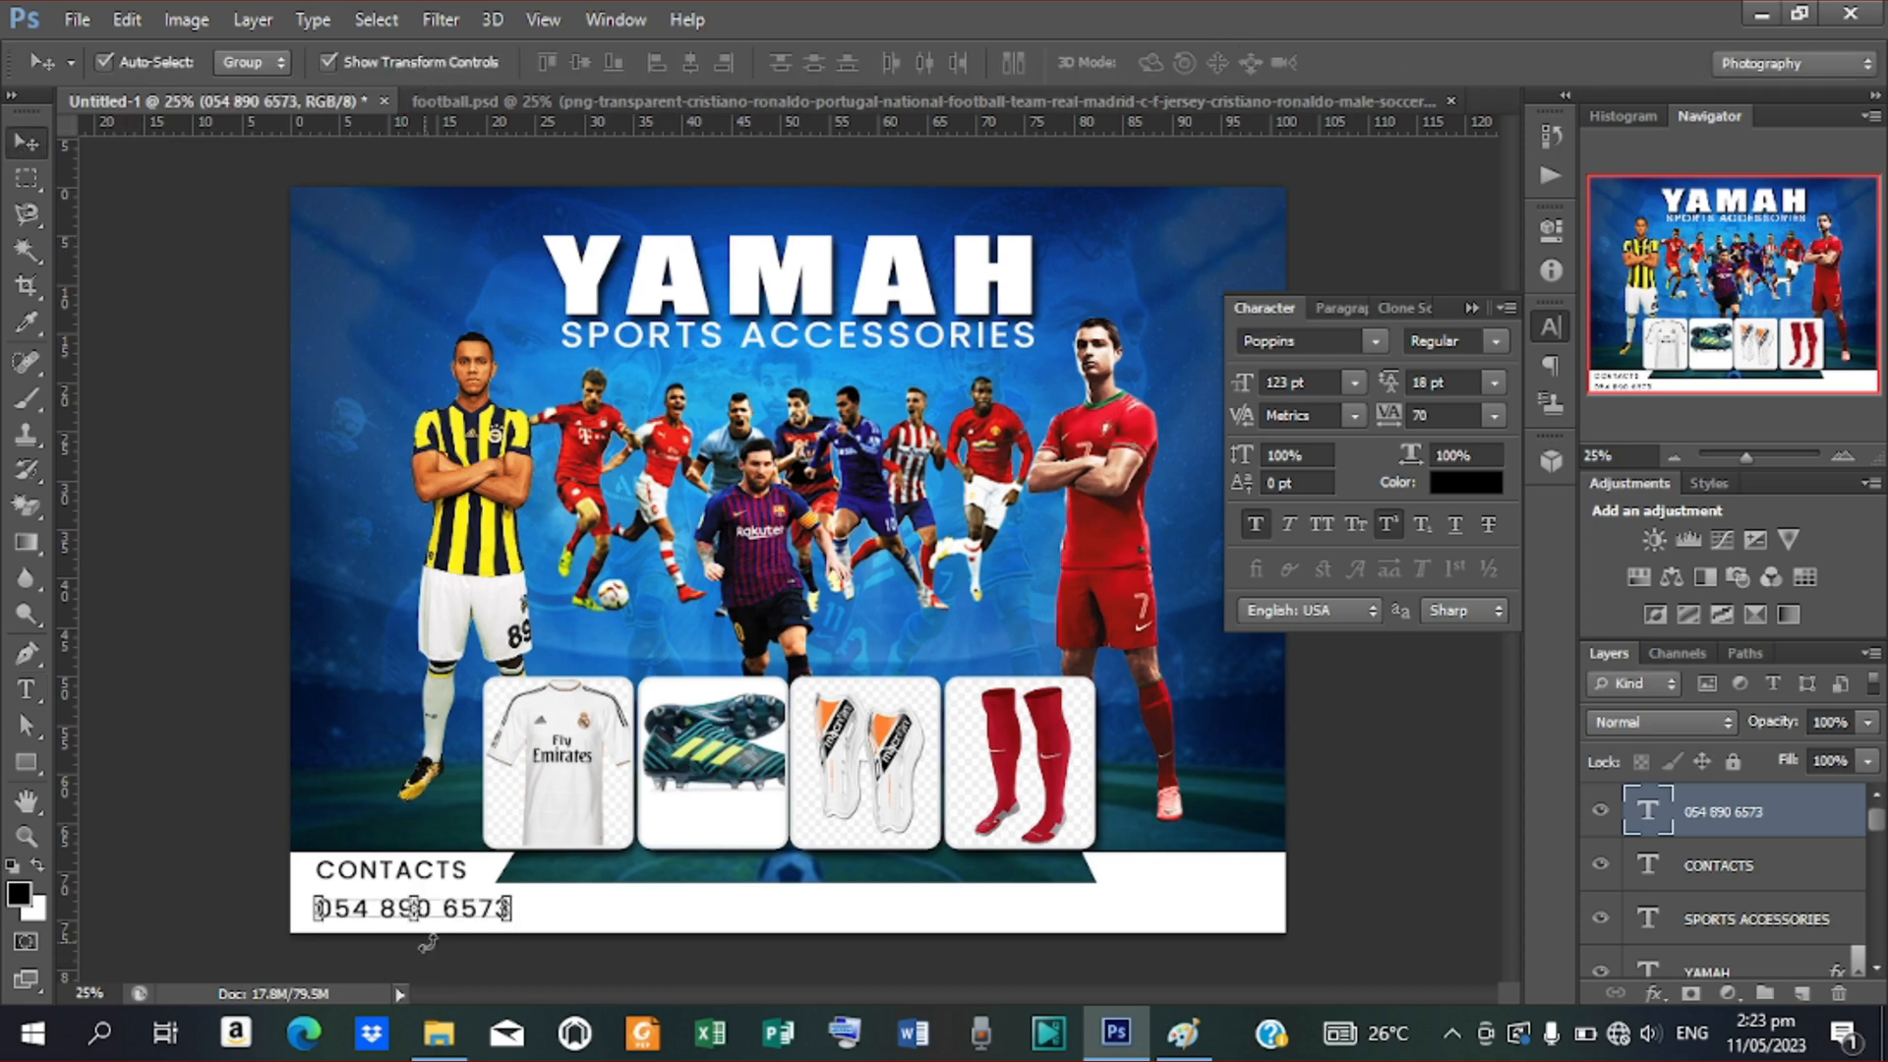
# Set the phone number line in Poppins ExtraBold, then duplicate the CONTACTS heading layer
pyautogui.moveTo(442, 917); pyautogui.dragTo(440, 918)
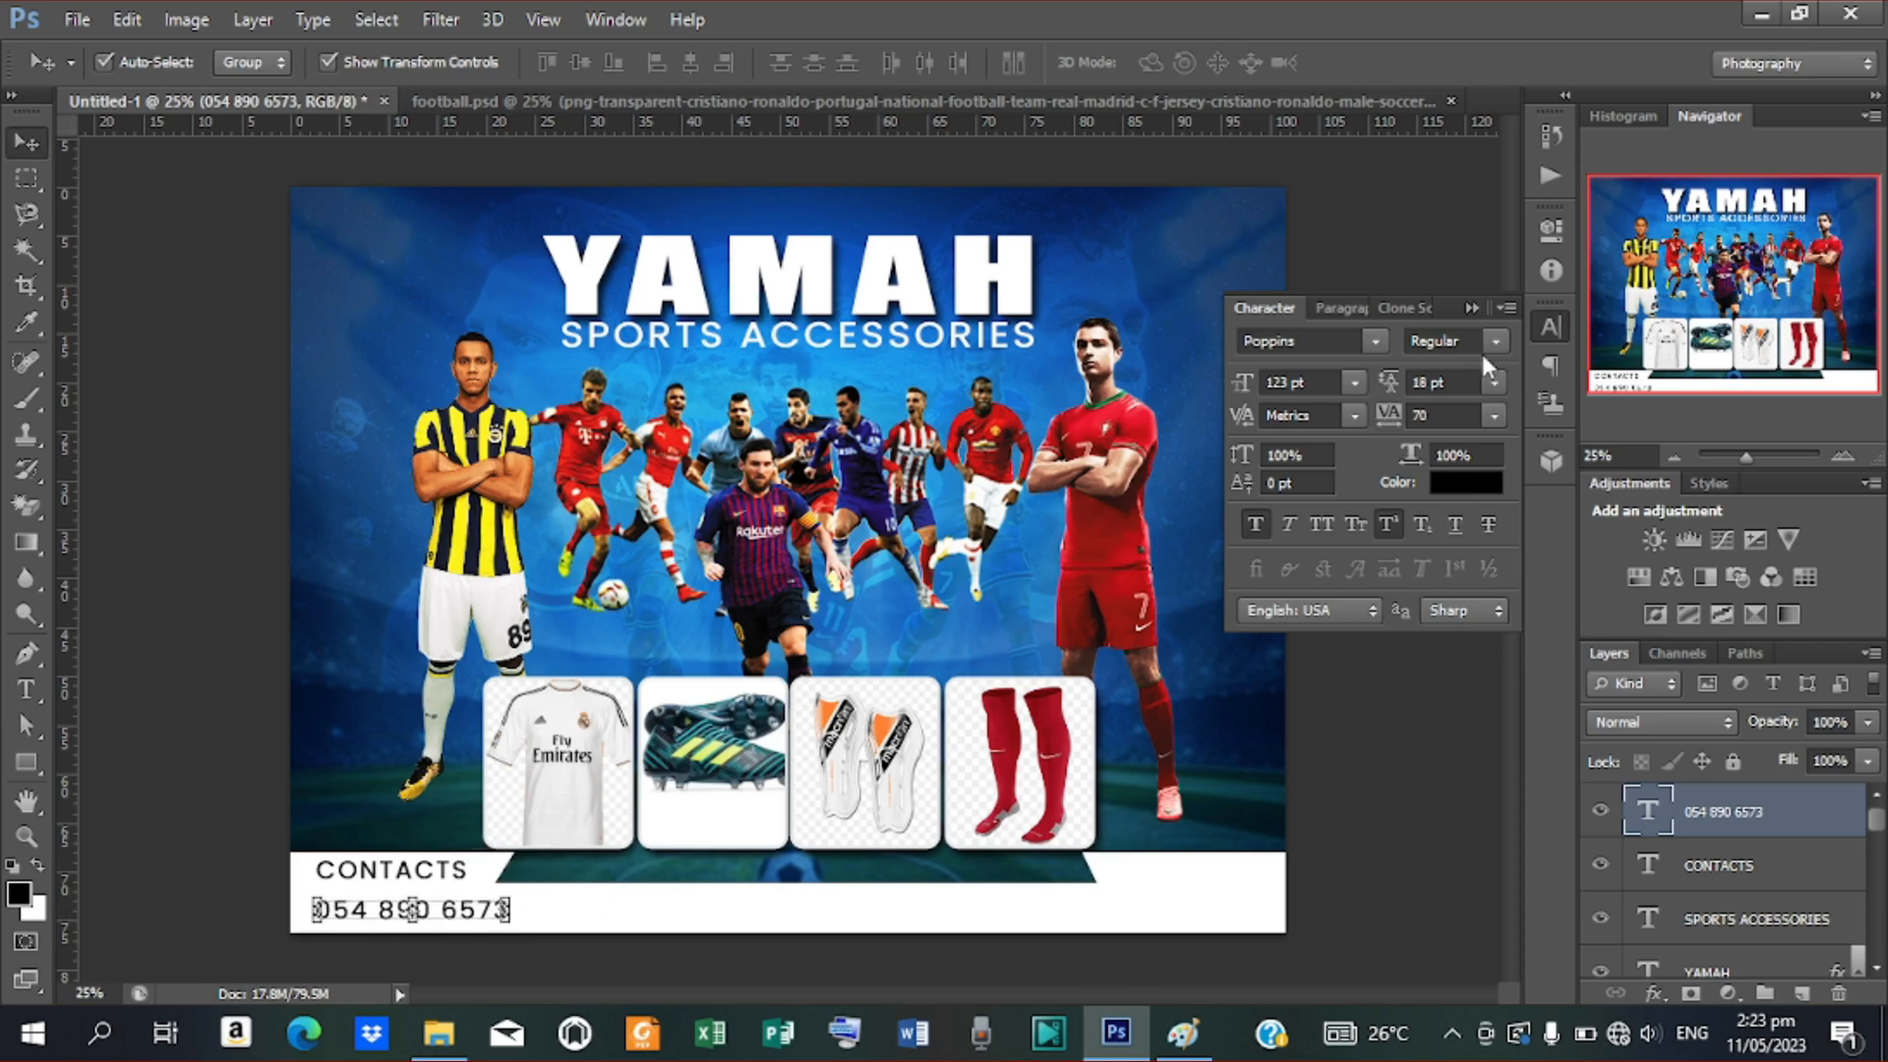
pyautogui.click(1497, 341)
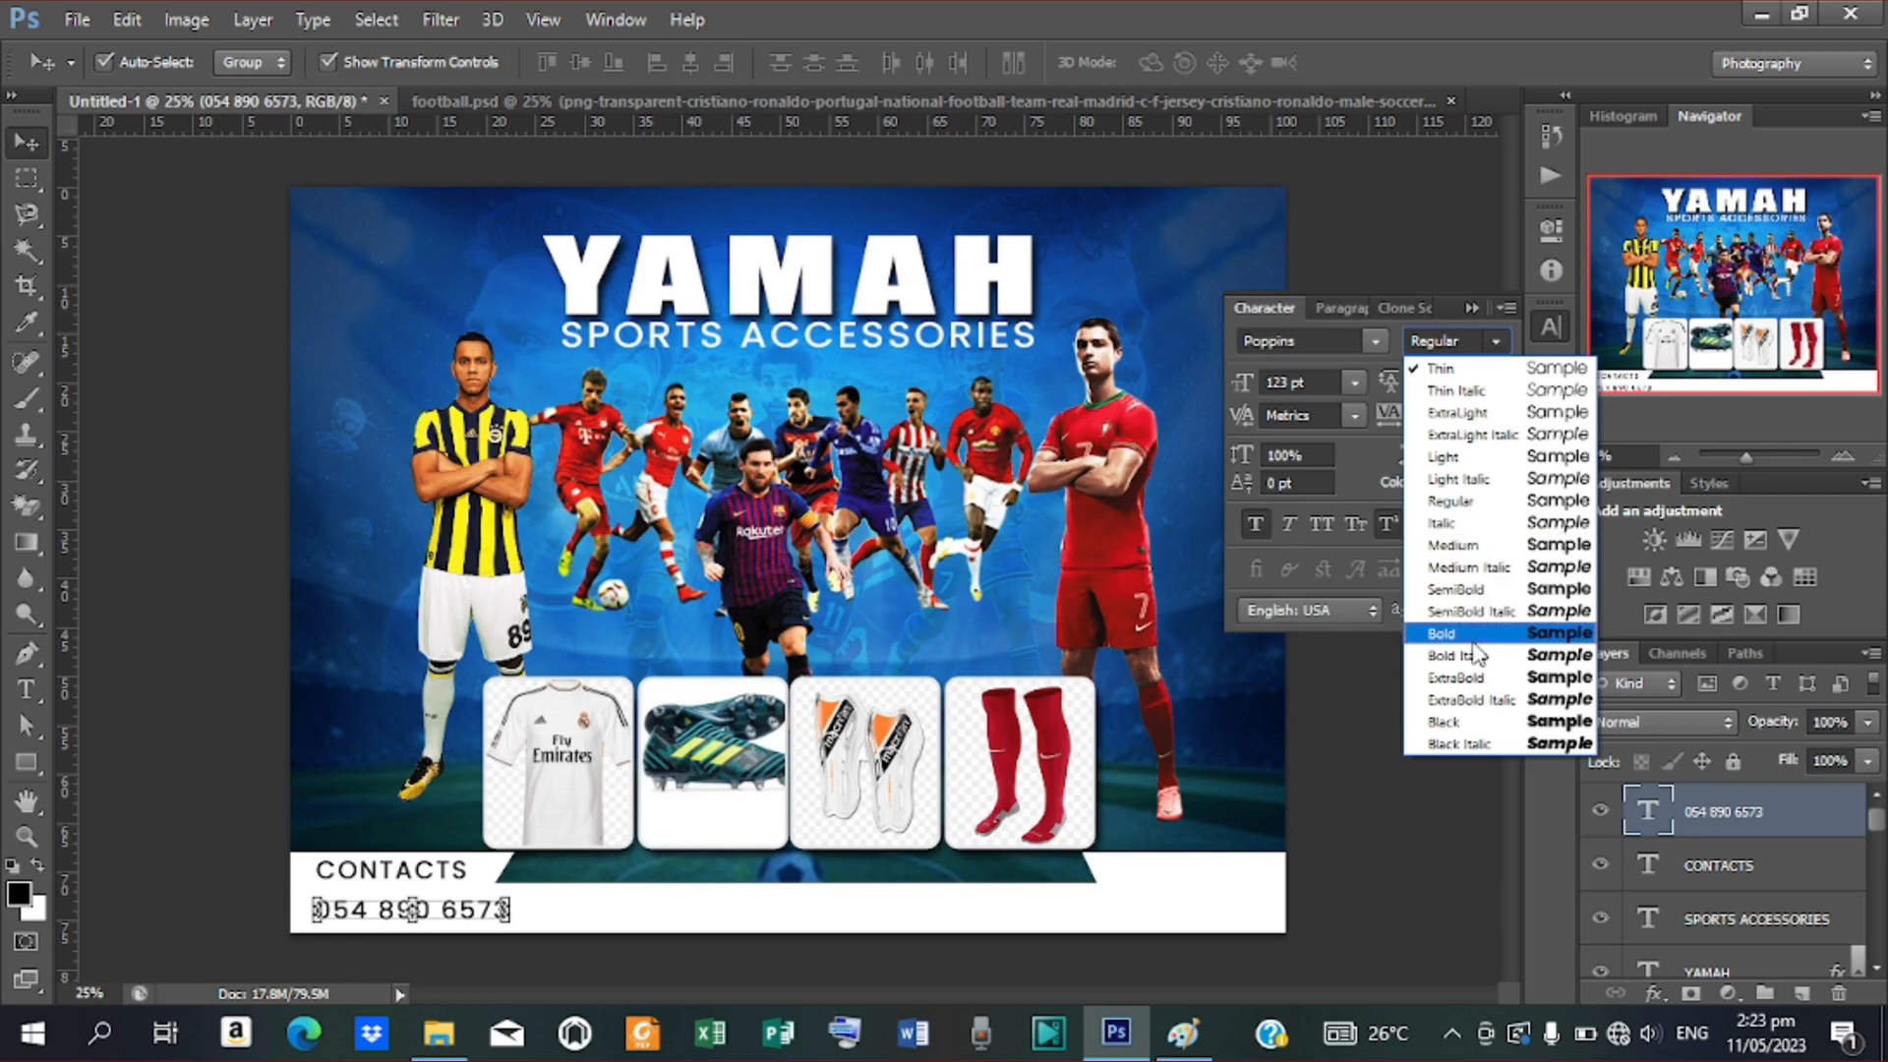
pyautogui.click(1473, 678)
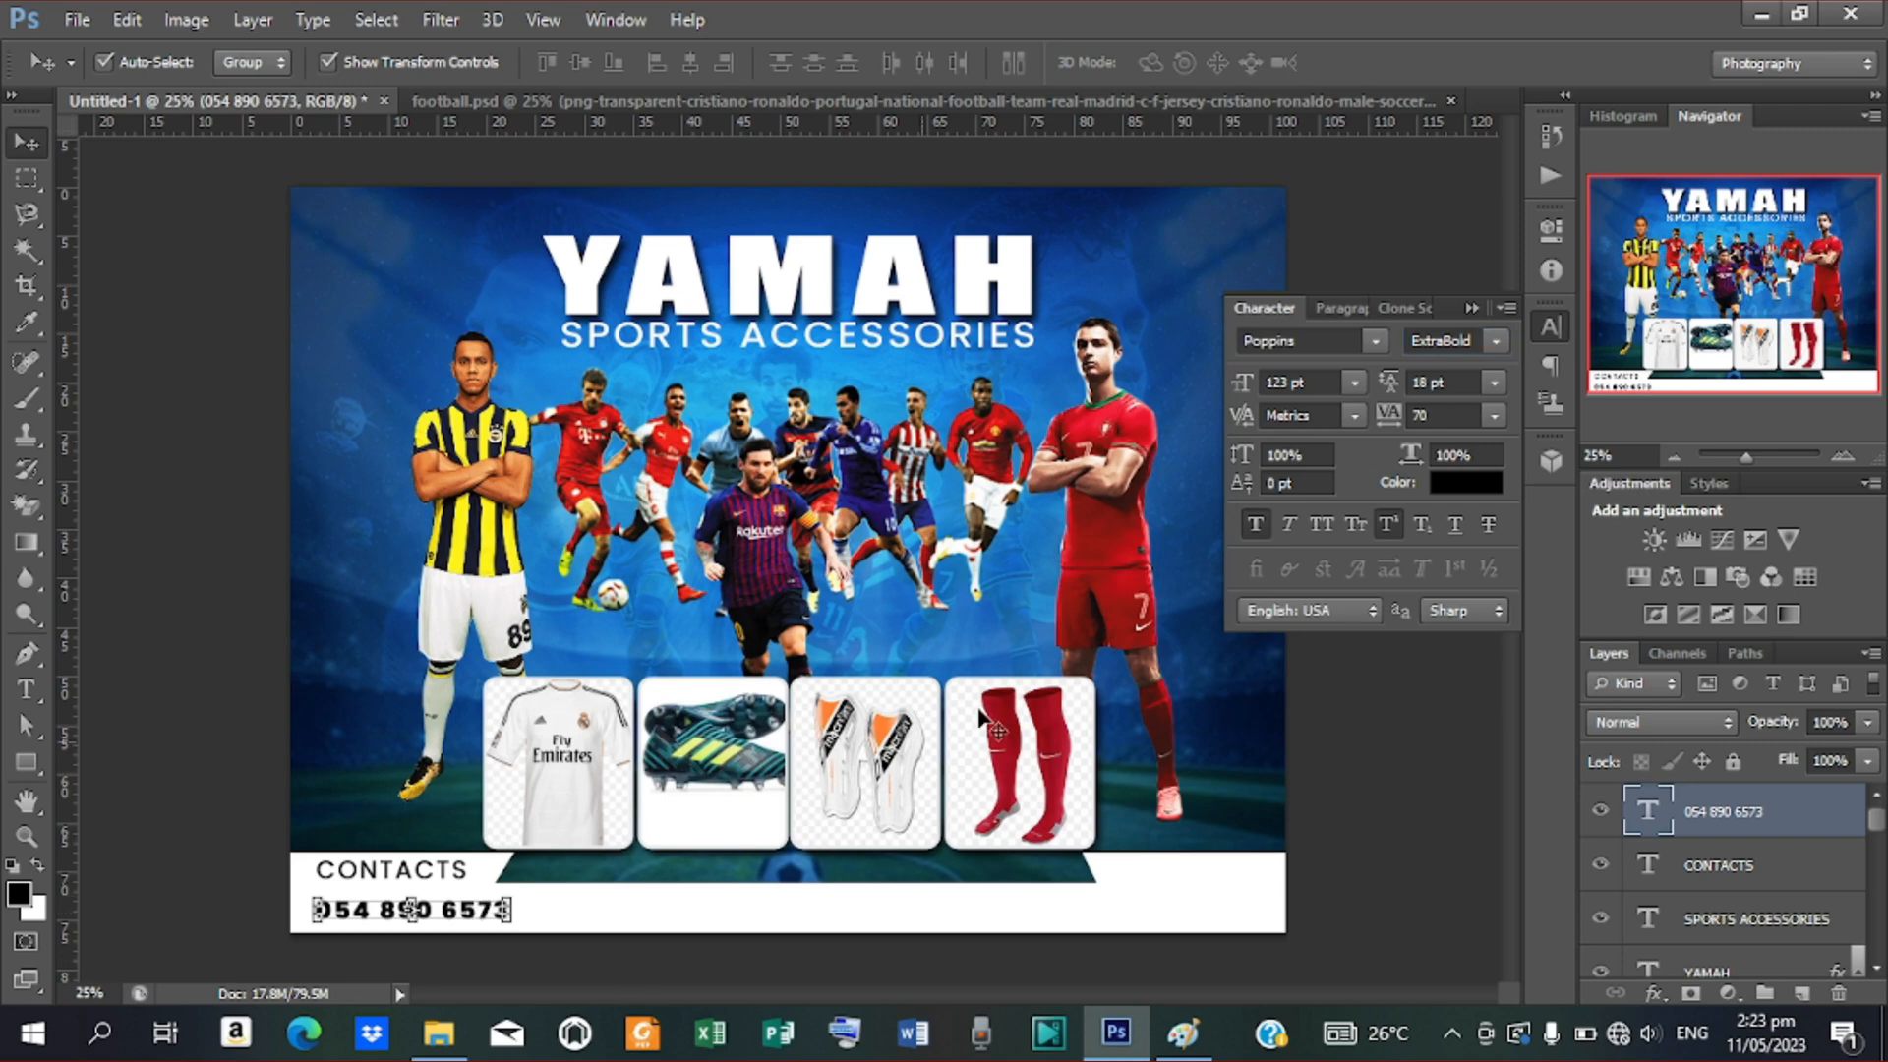
pyautogui.click(454, 874)
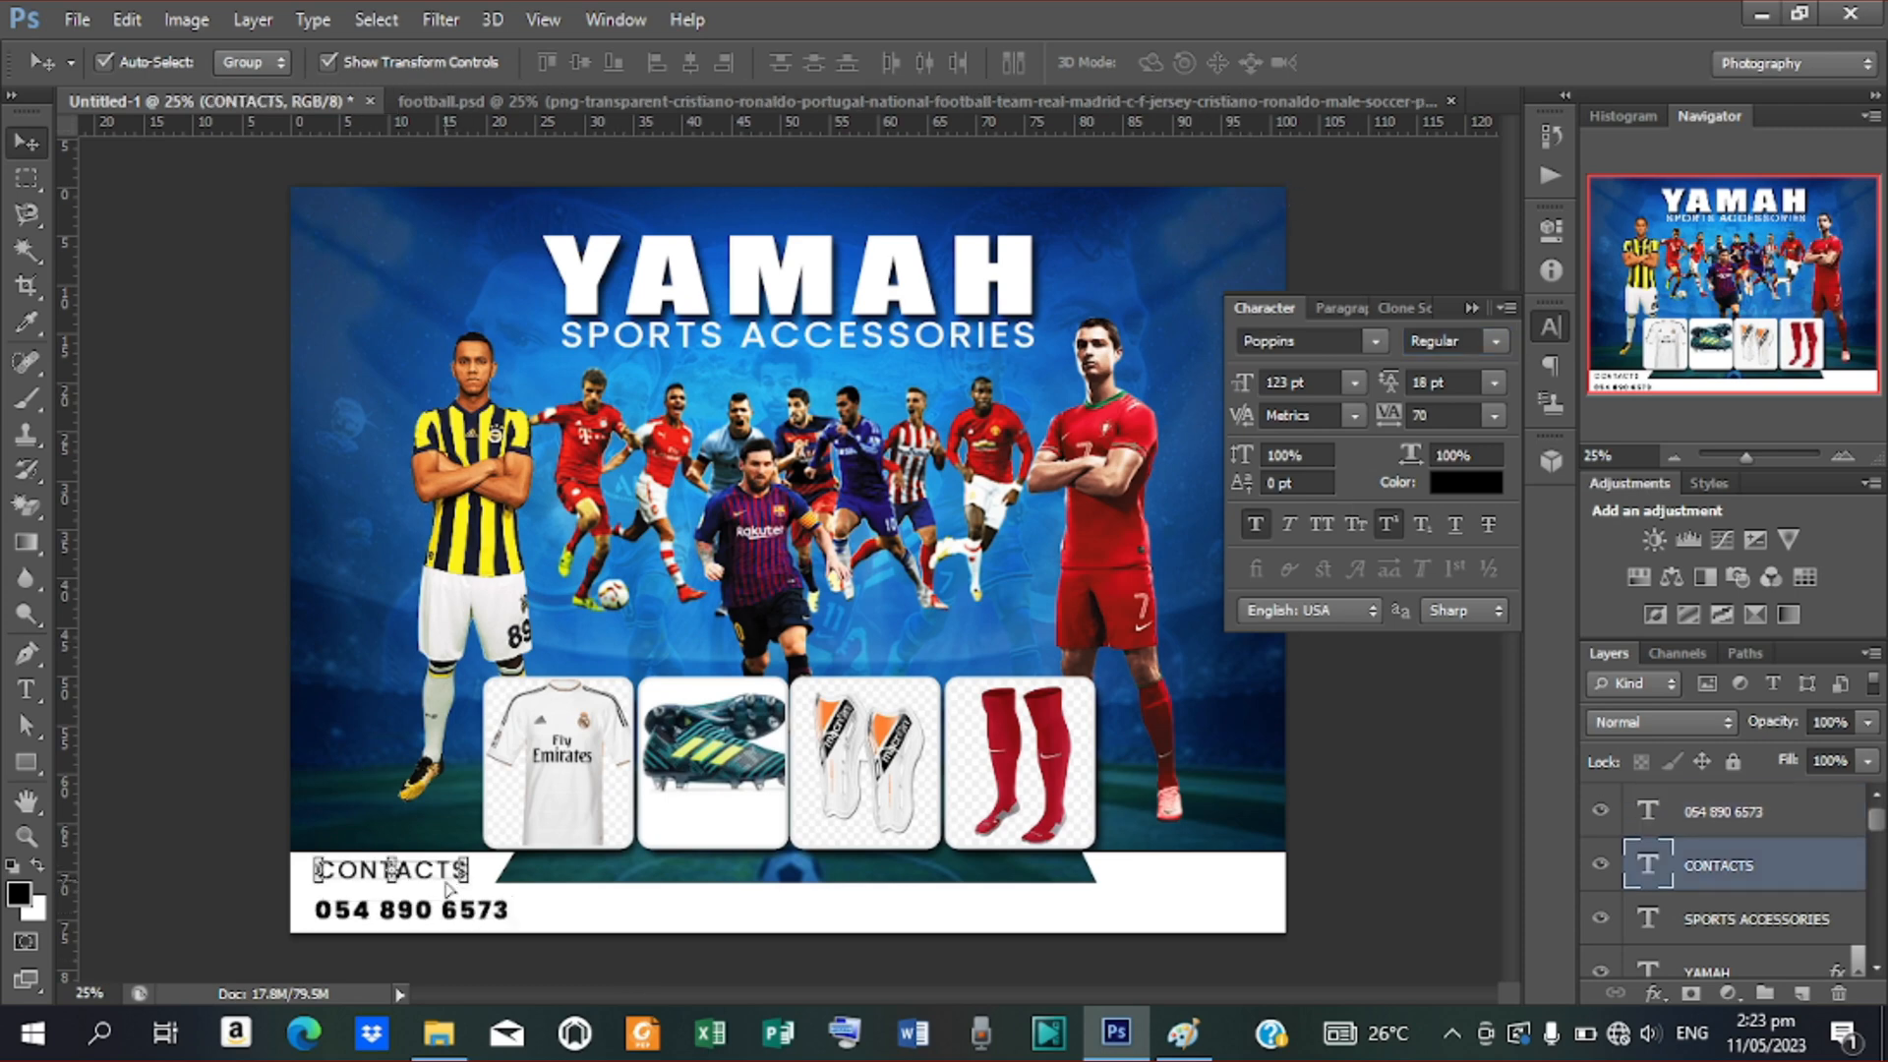
pyautogui.hotkey('ctrl', 'j')
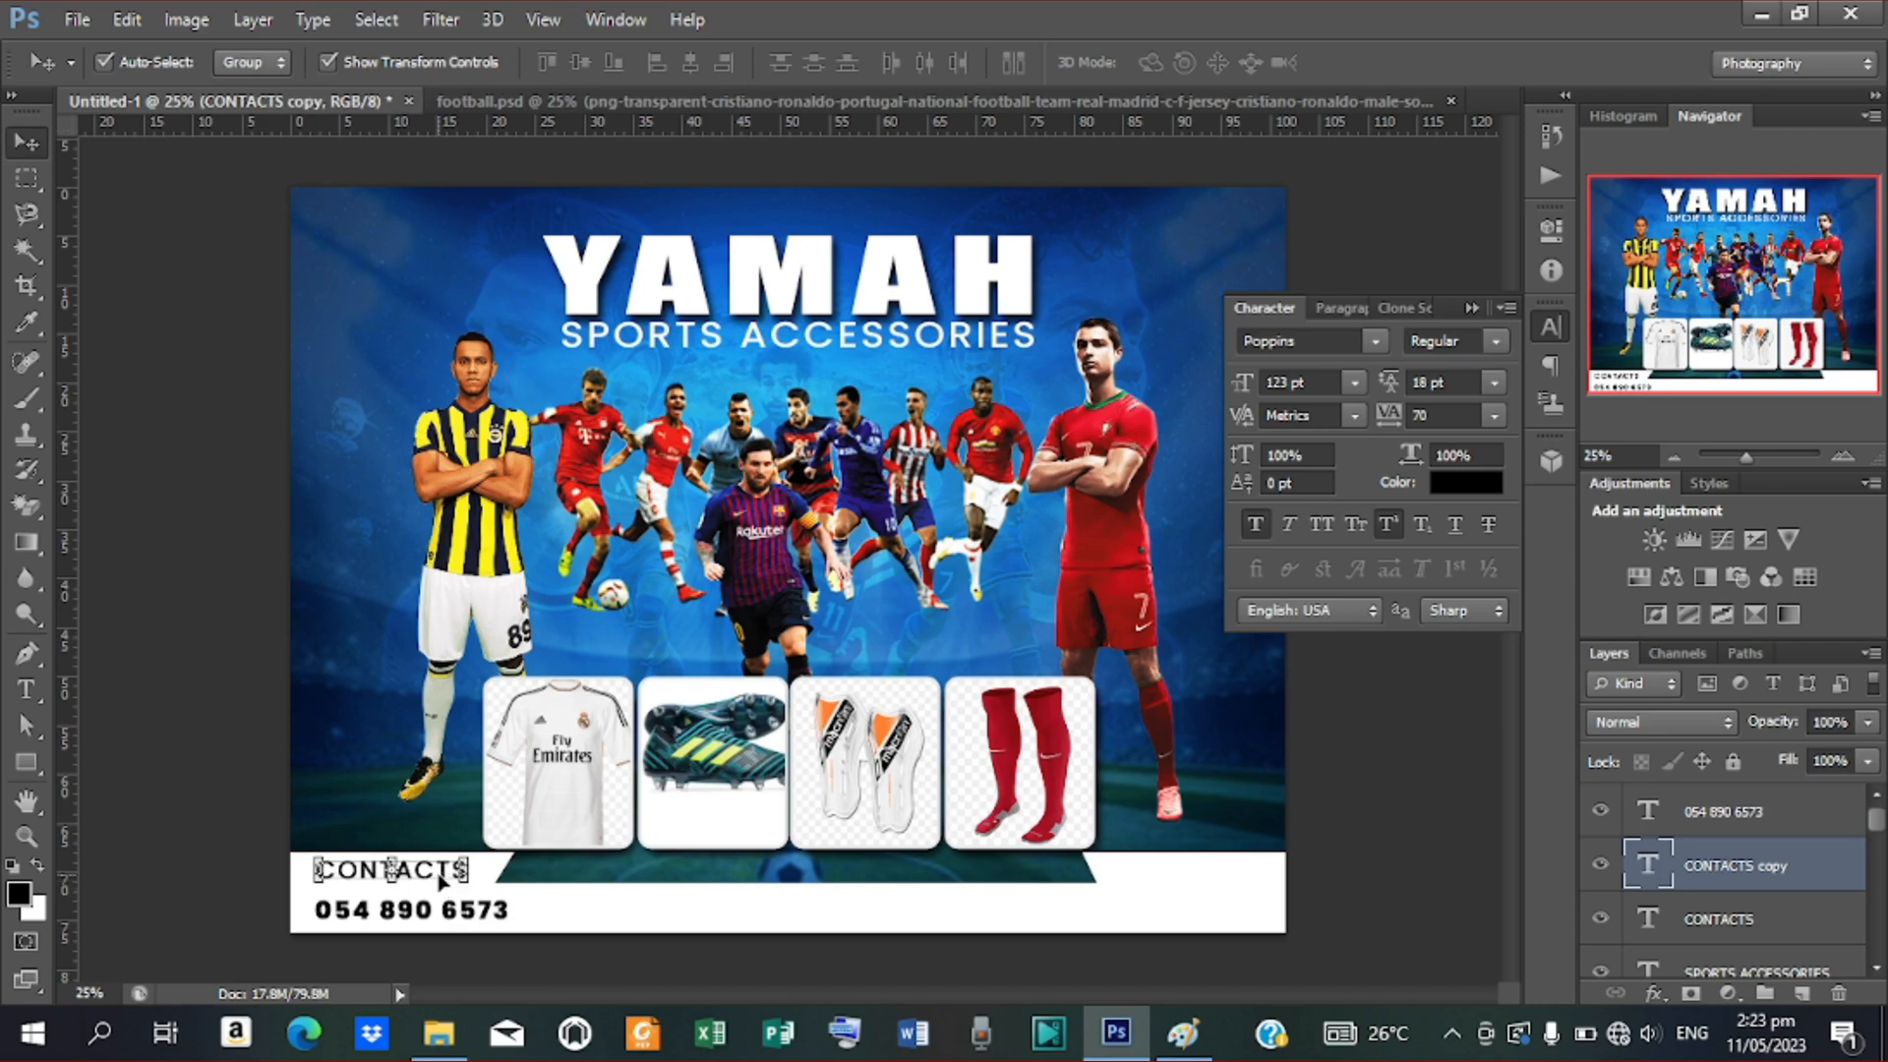
# Move the CONTACTS copy to the bar's right end and retype it as LOCATION
pyautogui.moveTo(440, 880); pyautogui.dragTo(1236, 933)
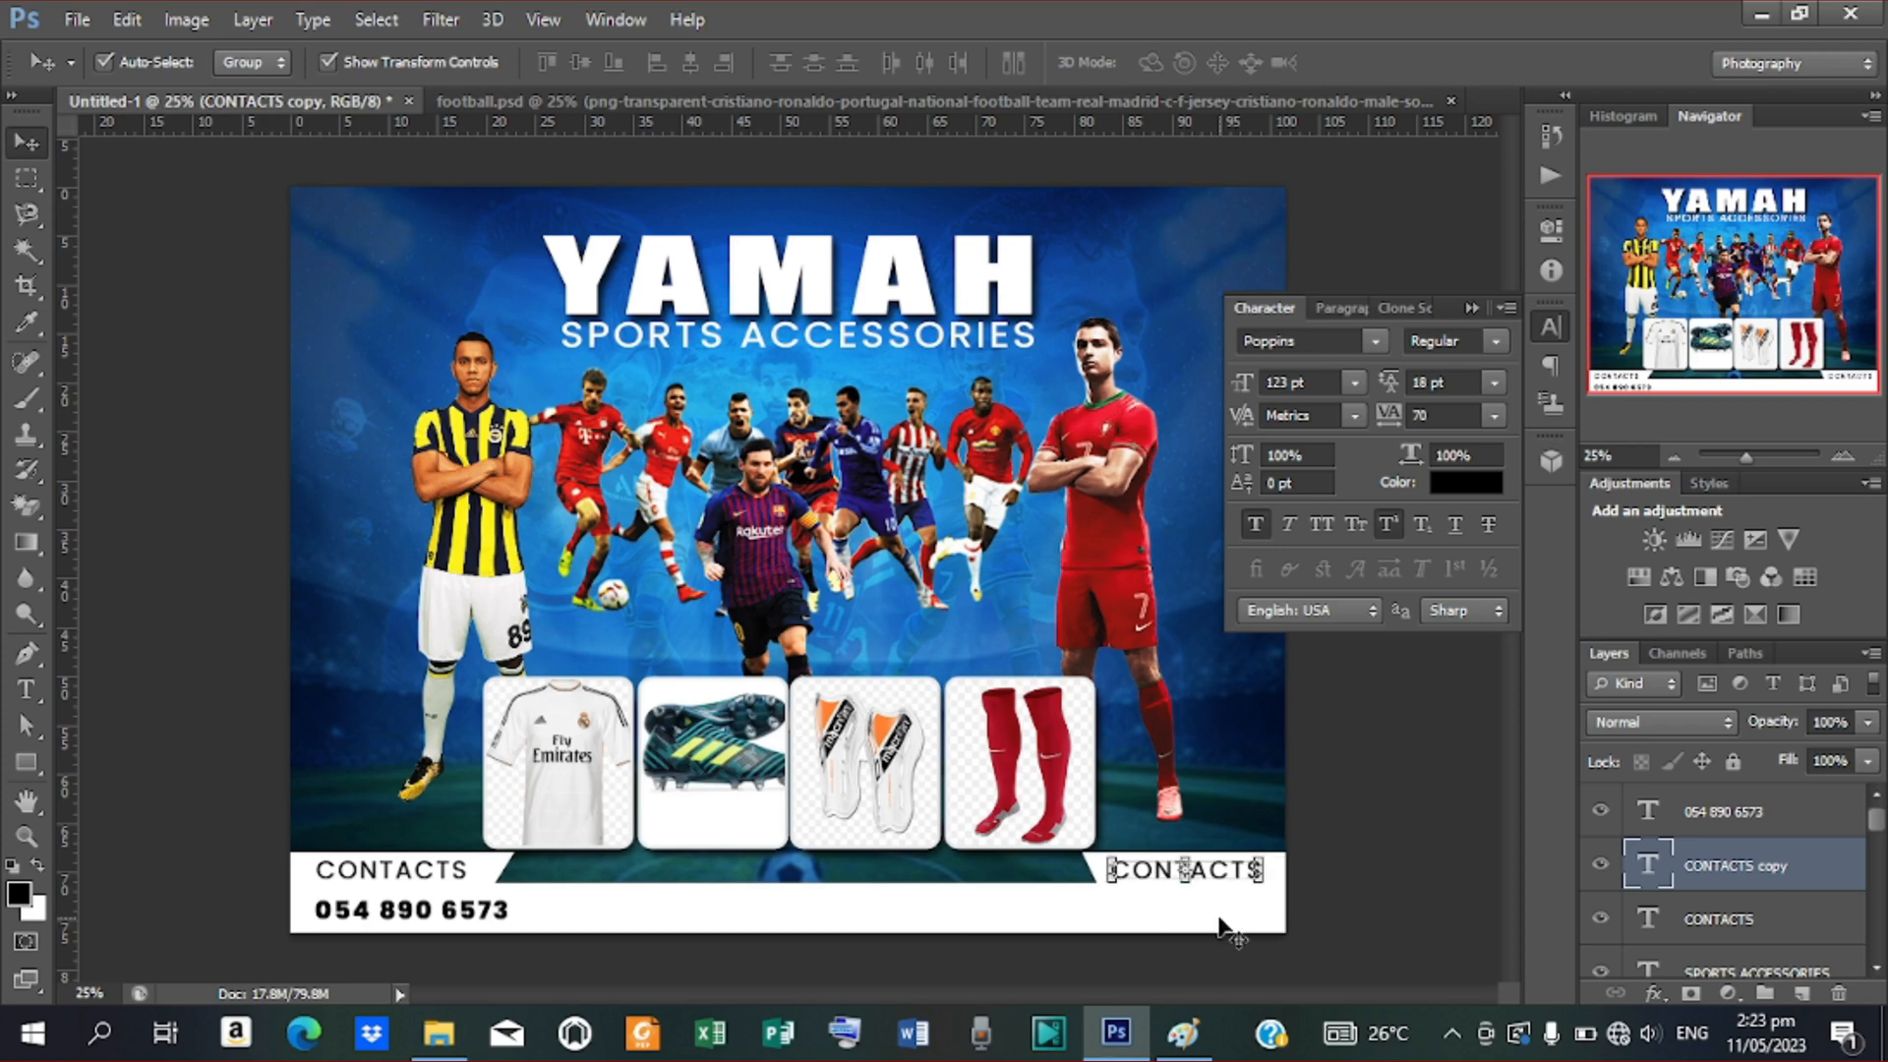
pyautogui.press('t')
pyautogui.moveTo(1112, 872); pyautogui.dragTo(1581, 927)
pyautogui.write('LO')
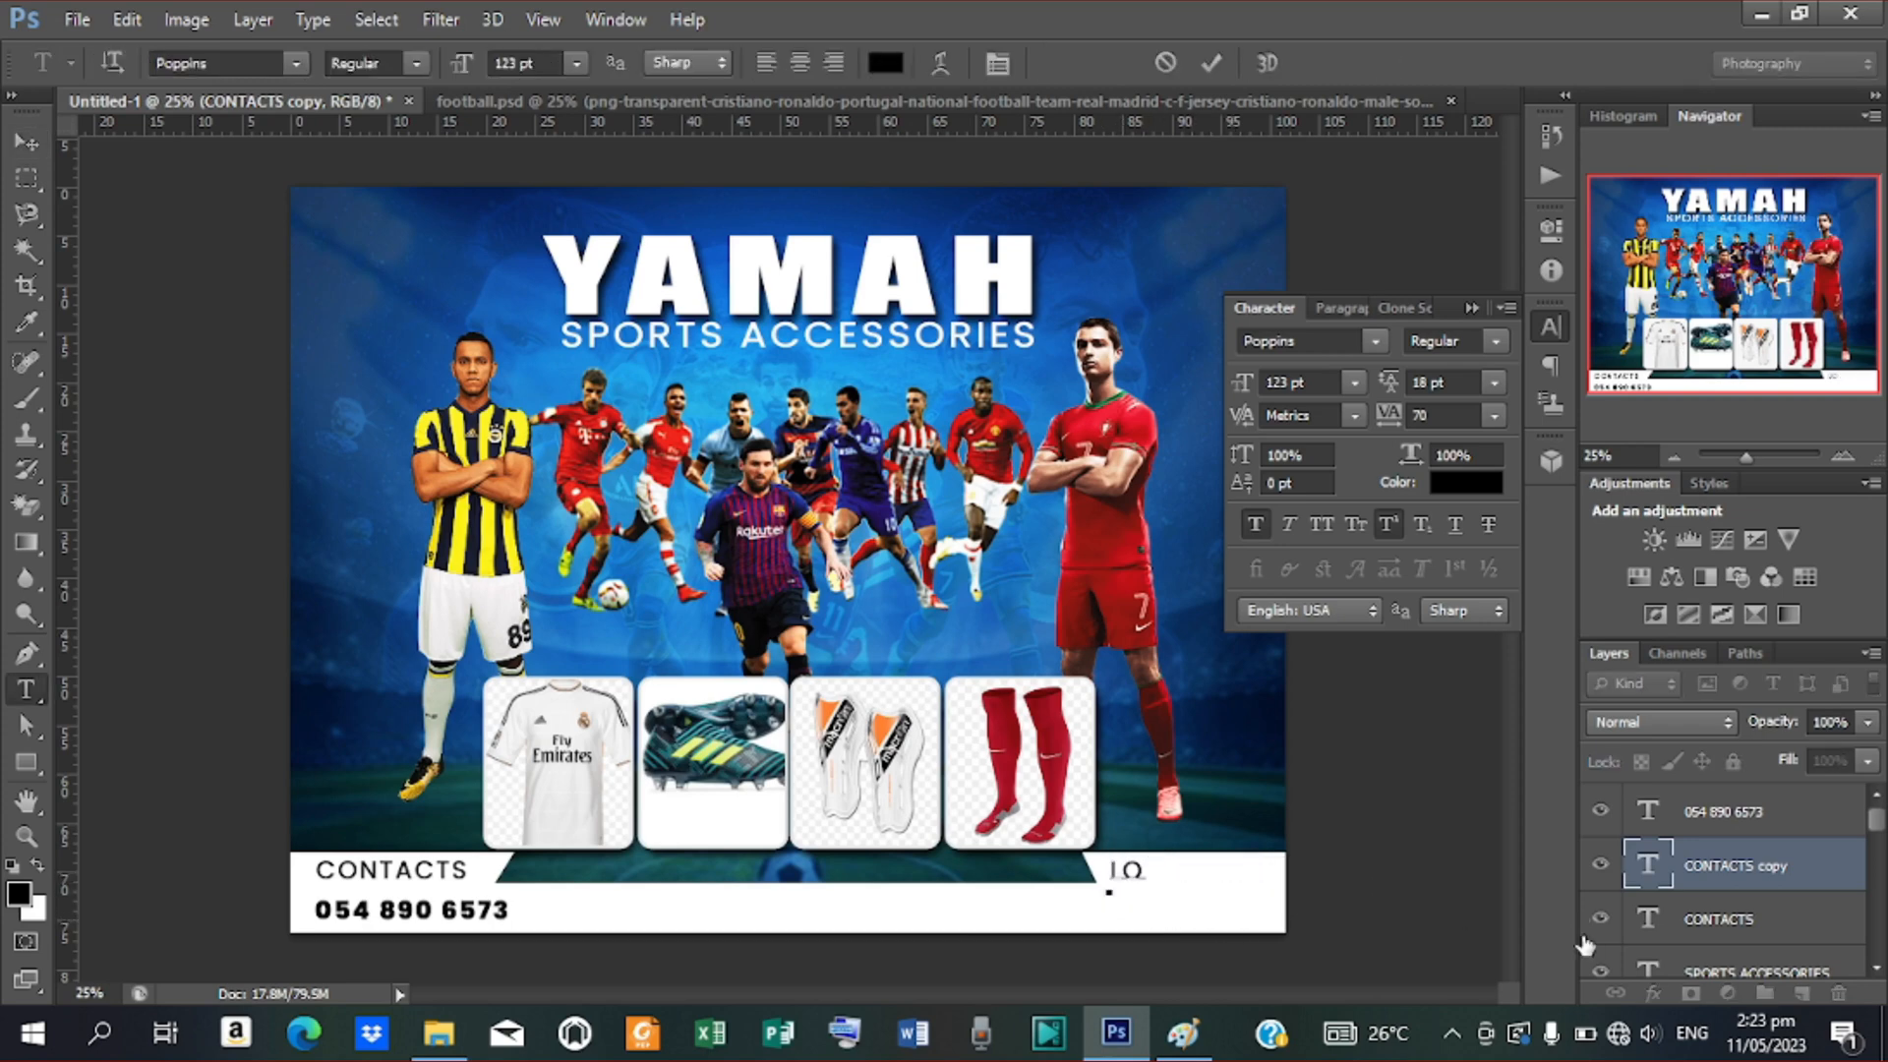
pyautogui.write('CATION')
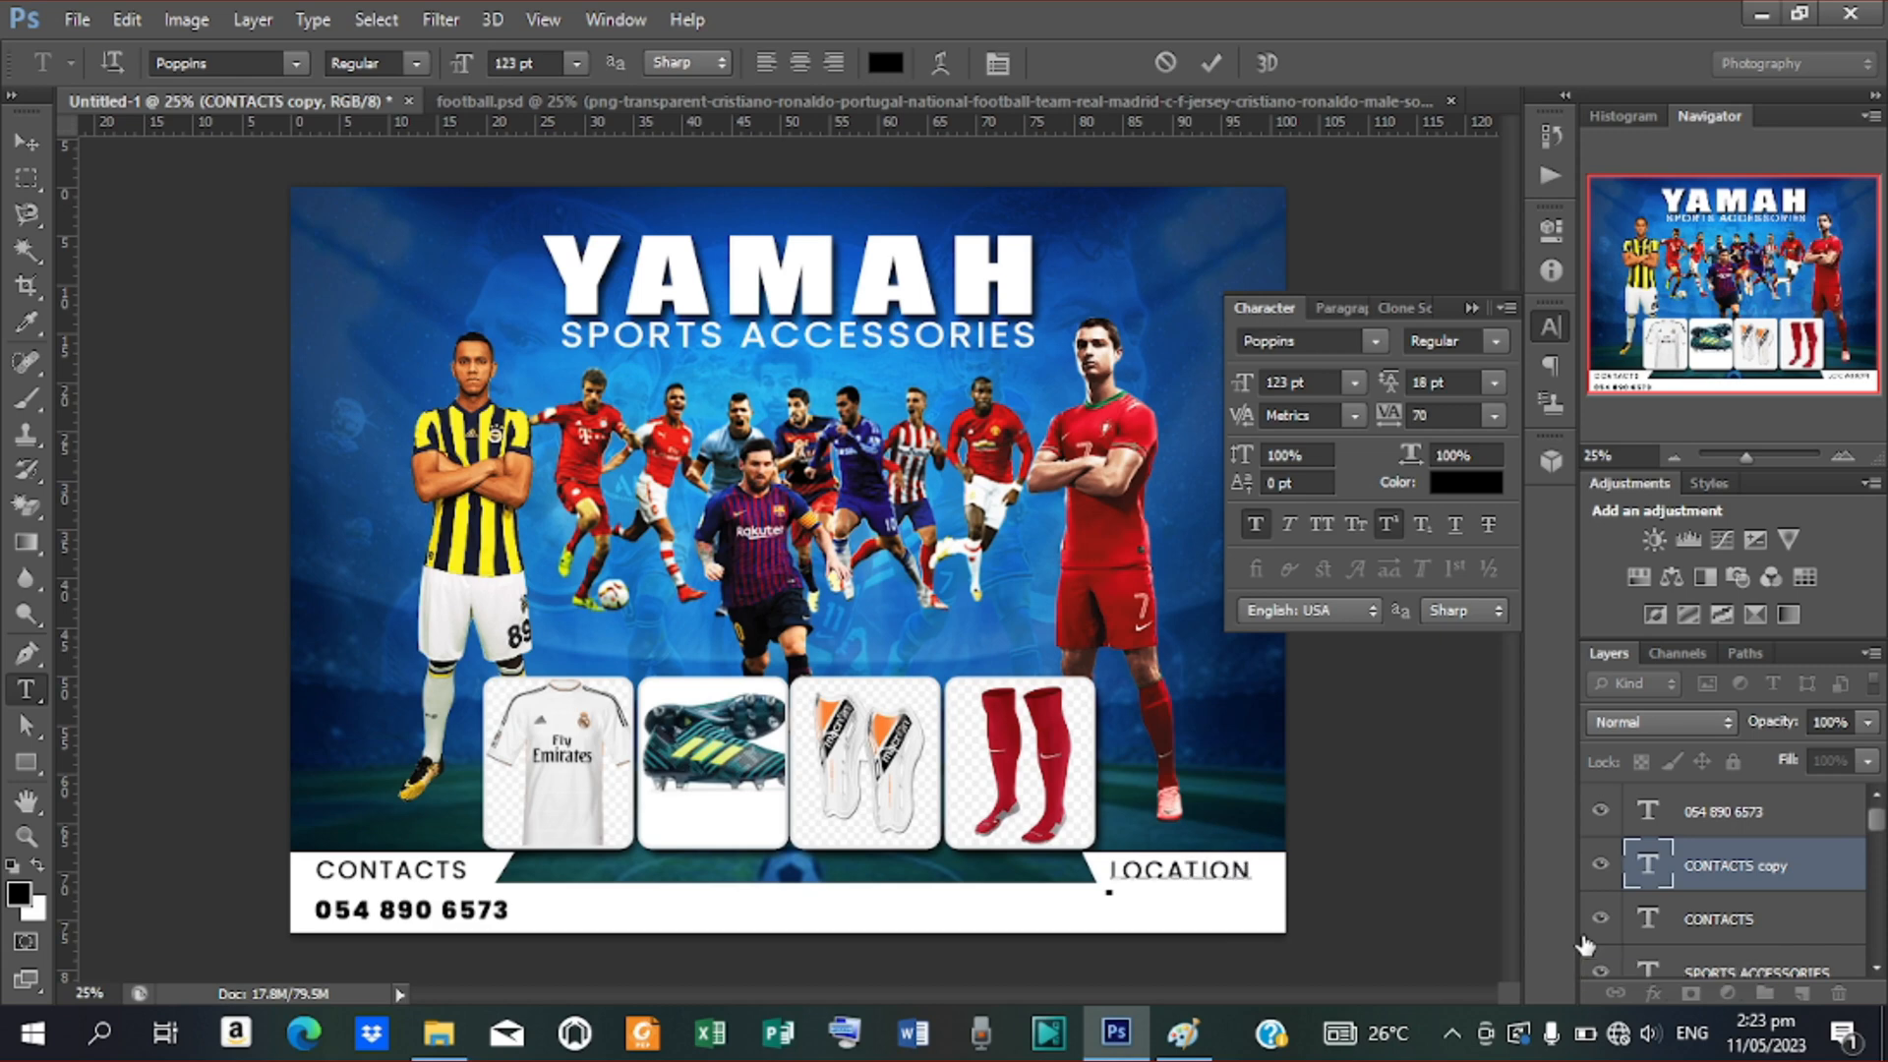
pyautogui.click(1211, 63)
pyautogui.click(27, 144)
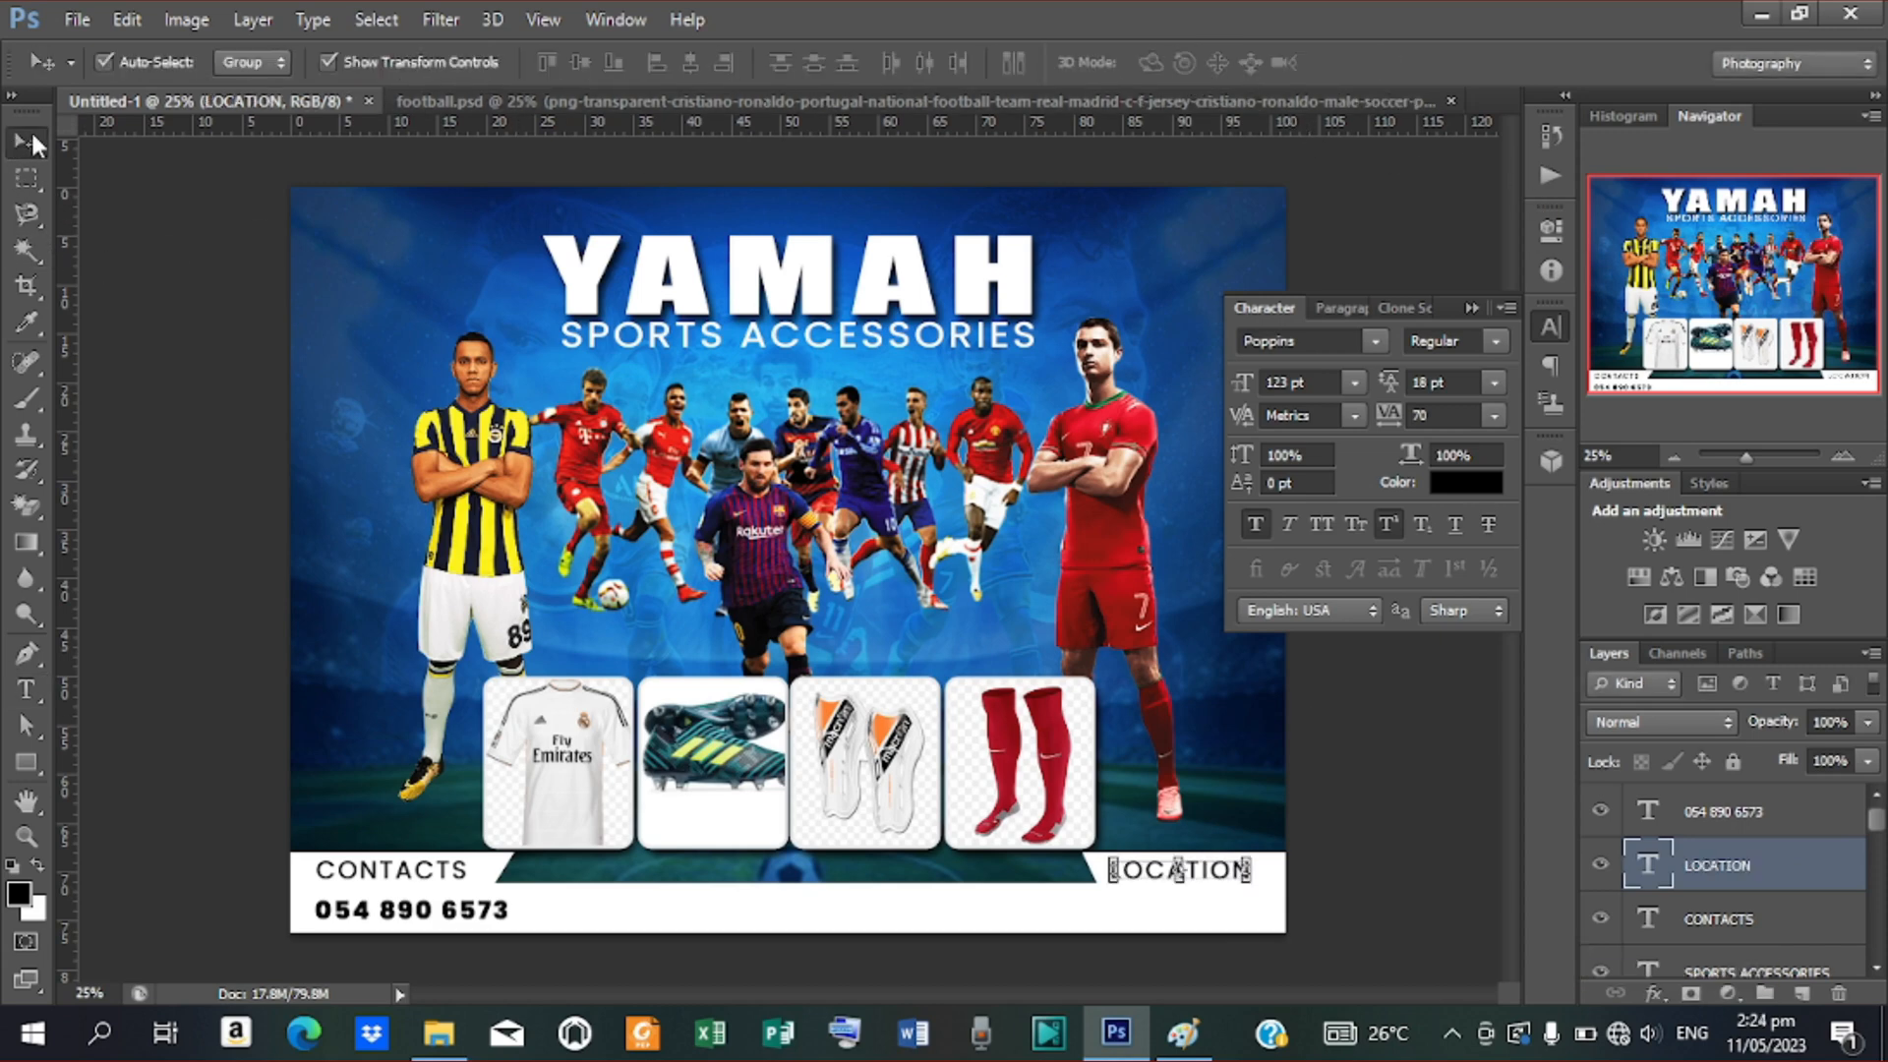
pyautogui.press('Right')
pyautogui.press('Right')
pyautogui.press('Right')
pyautogui.press('Right')
pyautogui.press('Right')
pyautogui.press('Right')
pyautogui.press('Right')
pyautogui.press('Right')
pyautogui.press('Right')
pyautogui.press('Right')
pyautogui.press('Right')
pyautogui.press('Right')
pyautogui.press('Right')
pyautogui.press('Right')
pyautogui.press('Right')
pyautogui.press('Right')
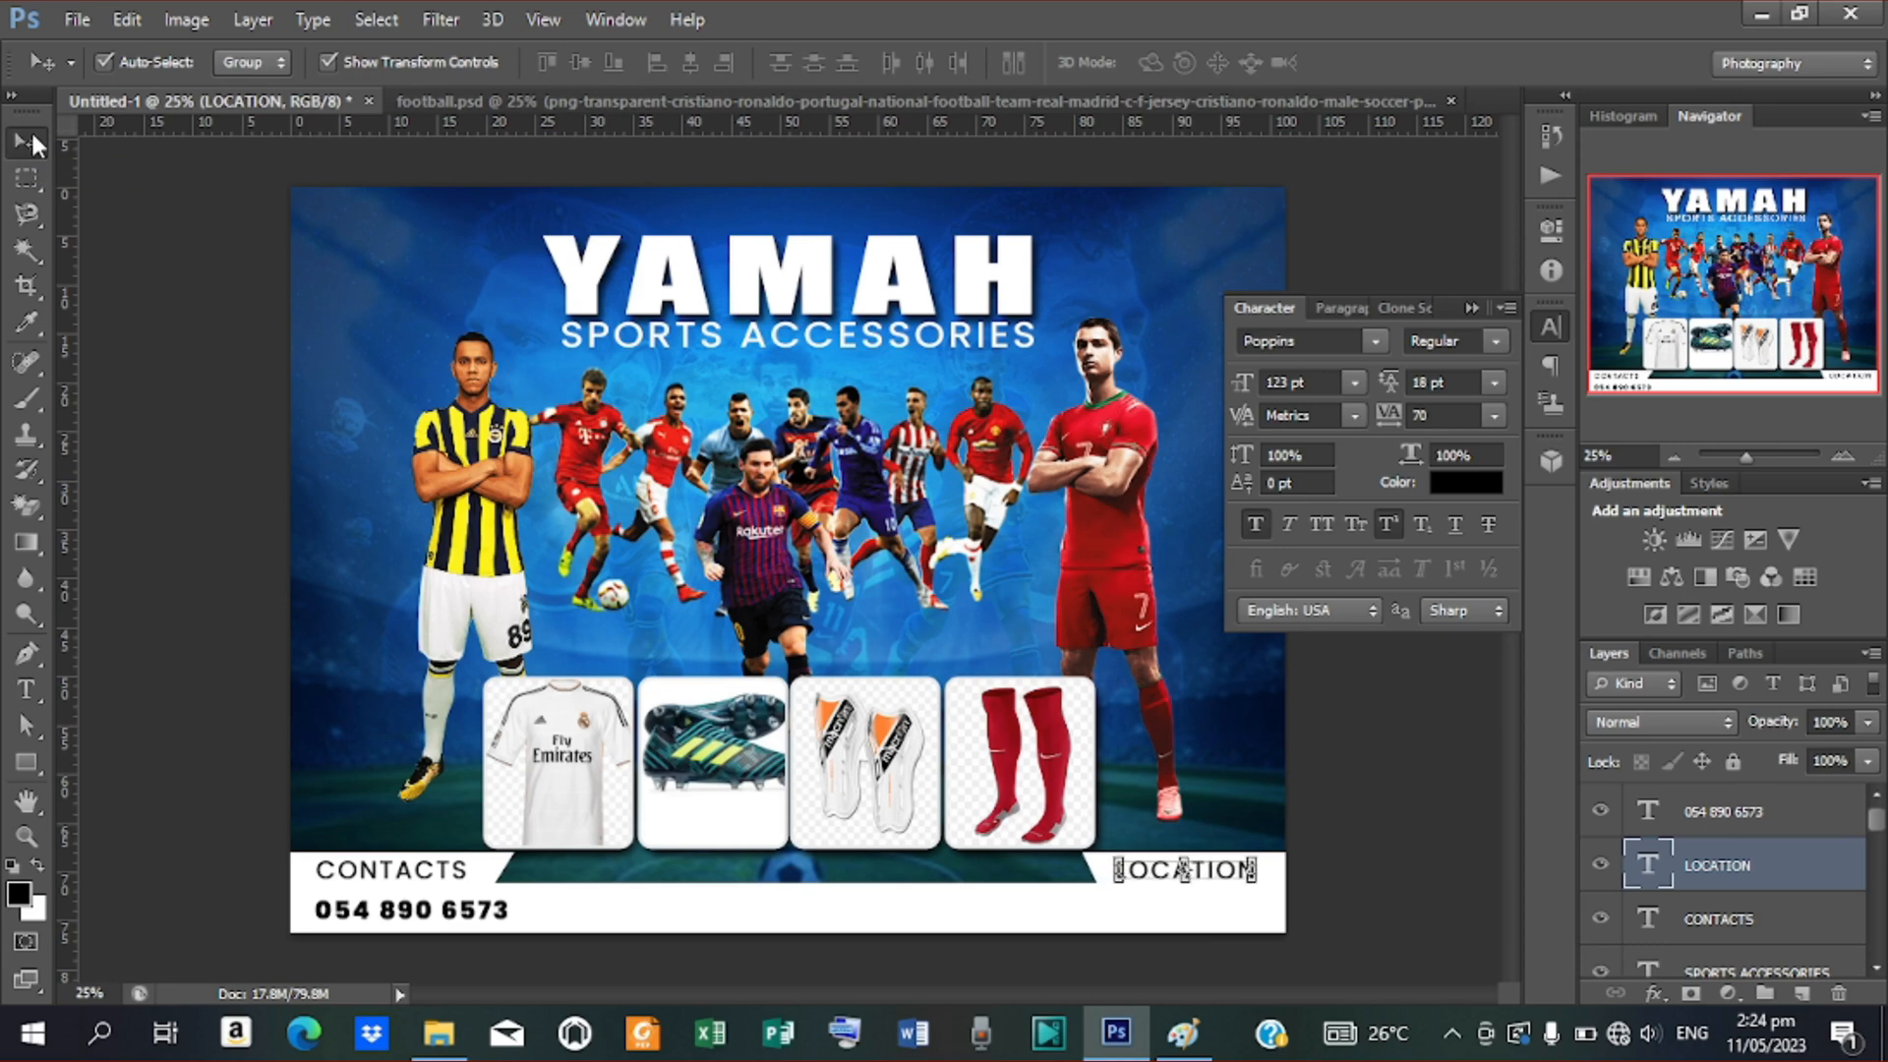
pyautogui.click(425, 915)
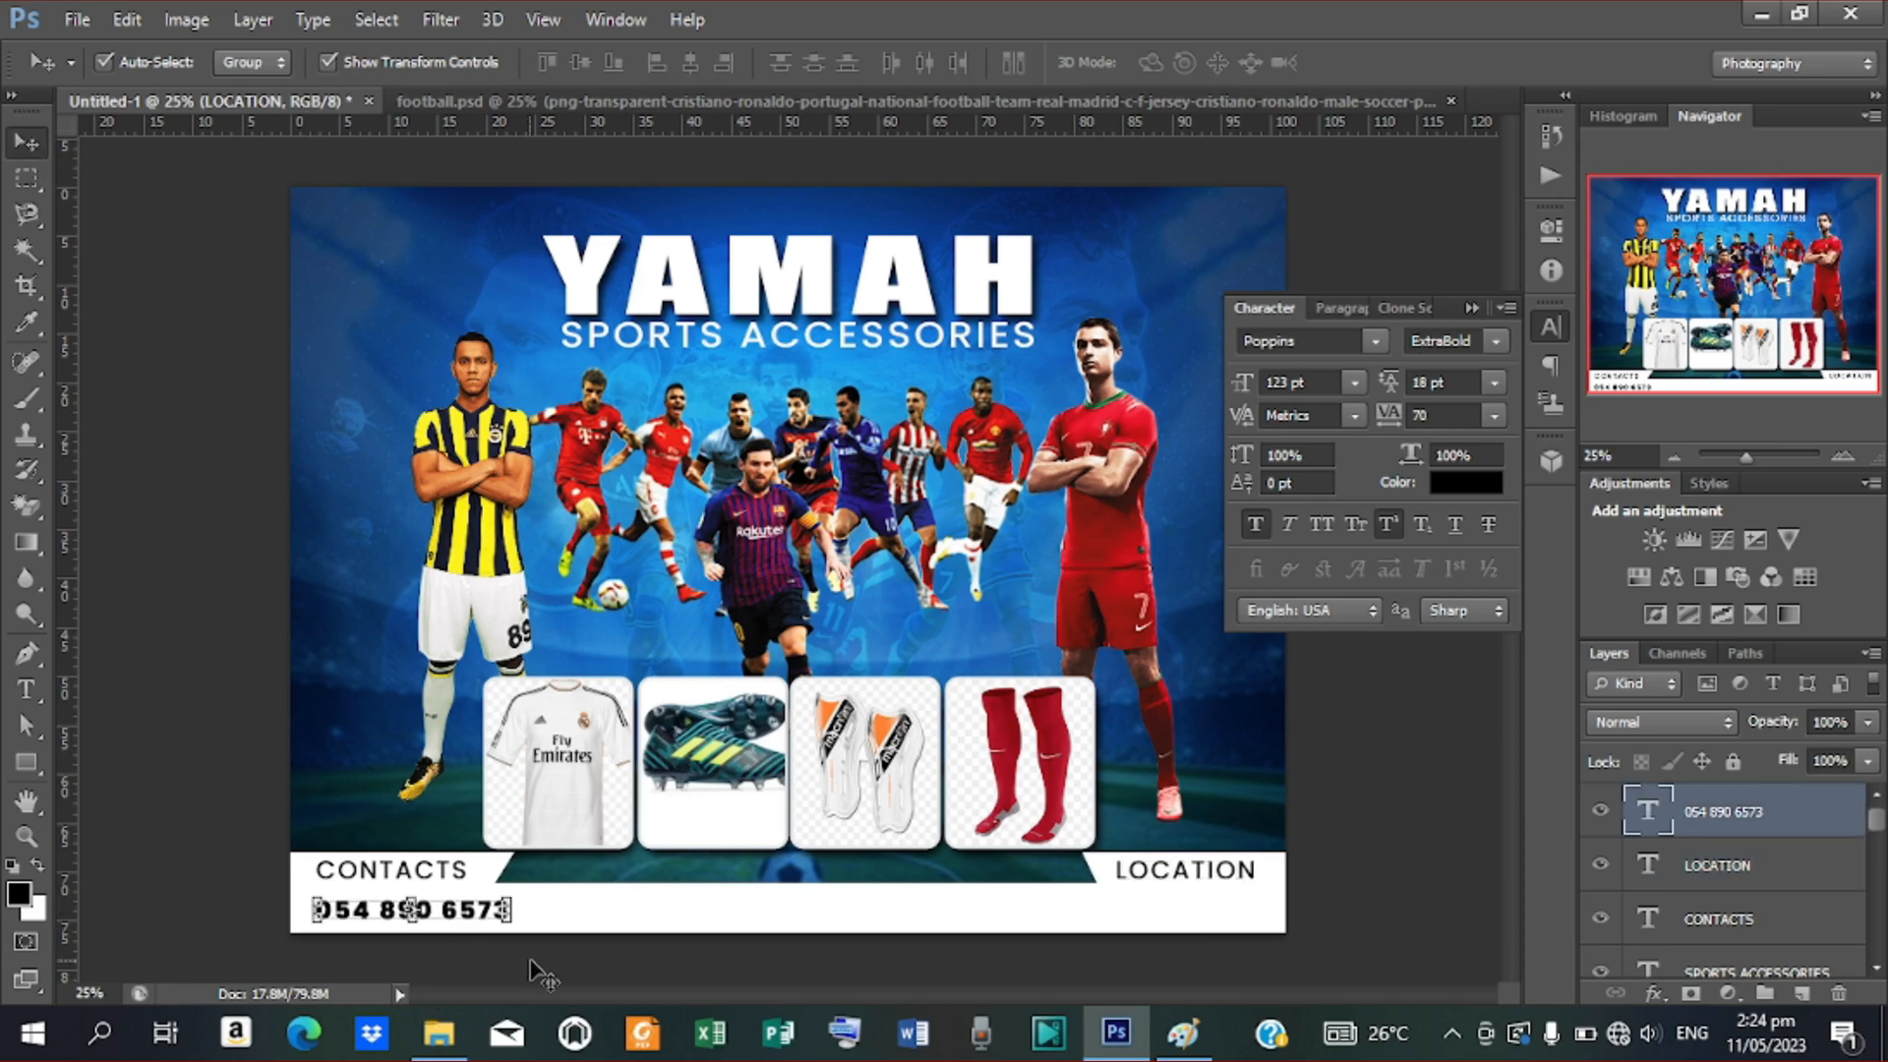
# Duplicate the phone number line, place it under LOCATION, and retype it as KPANDO - VOLTA REGION
pyautogui.hotkey('ctrl', 'j')
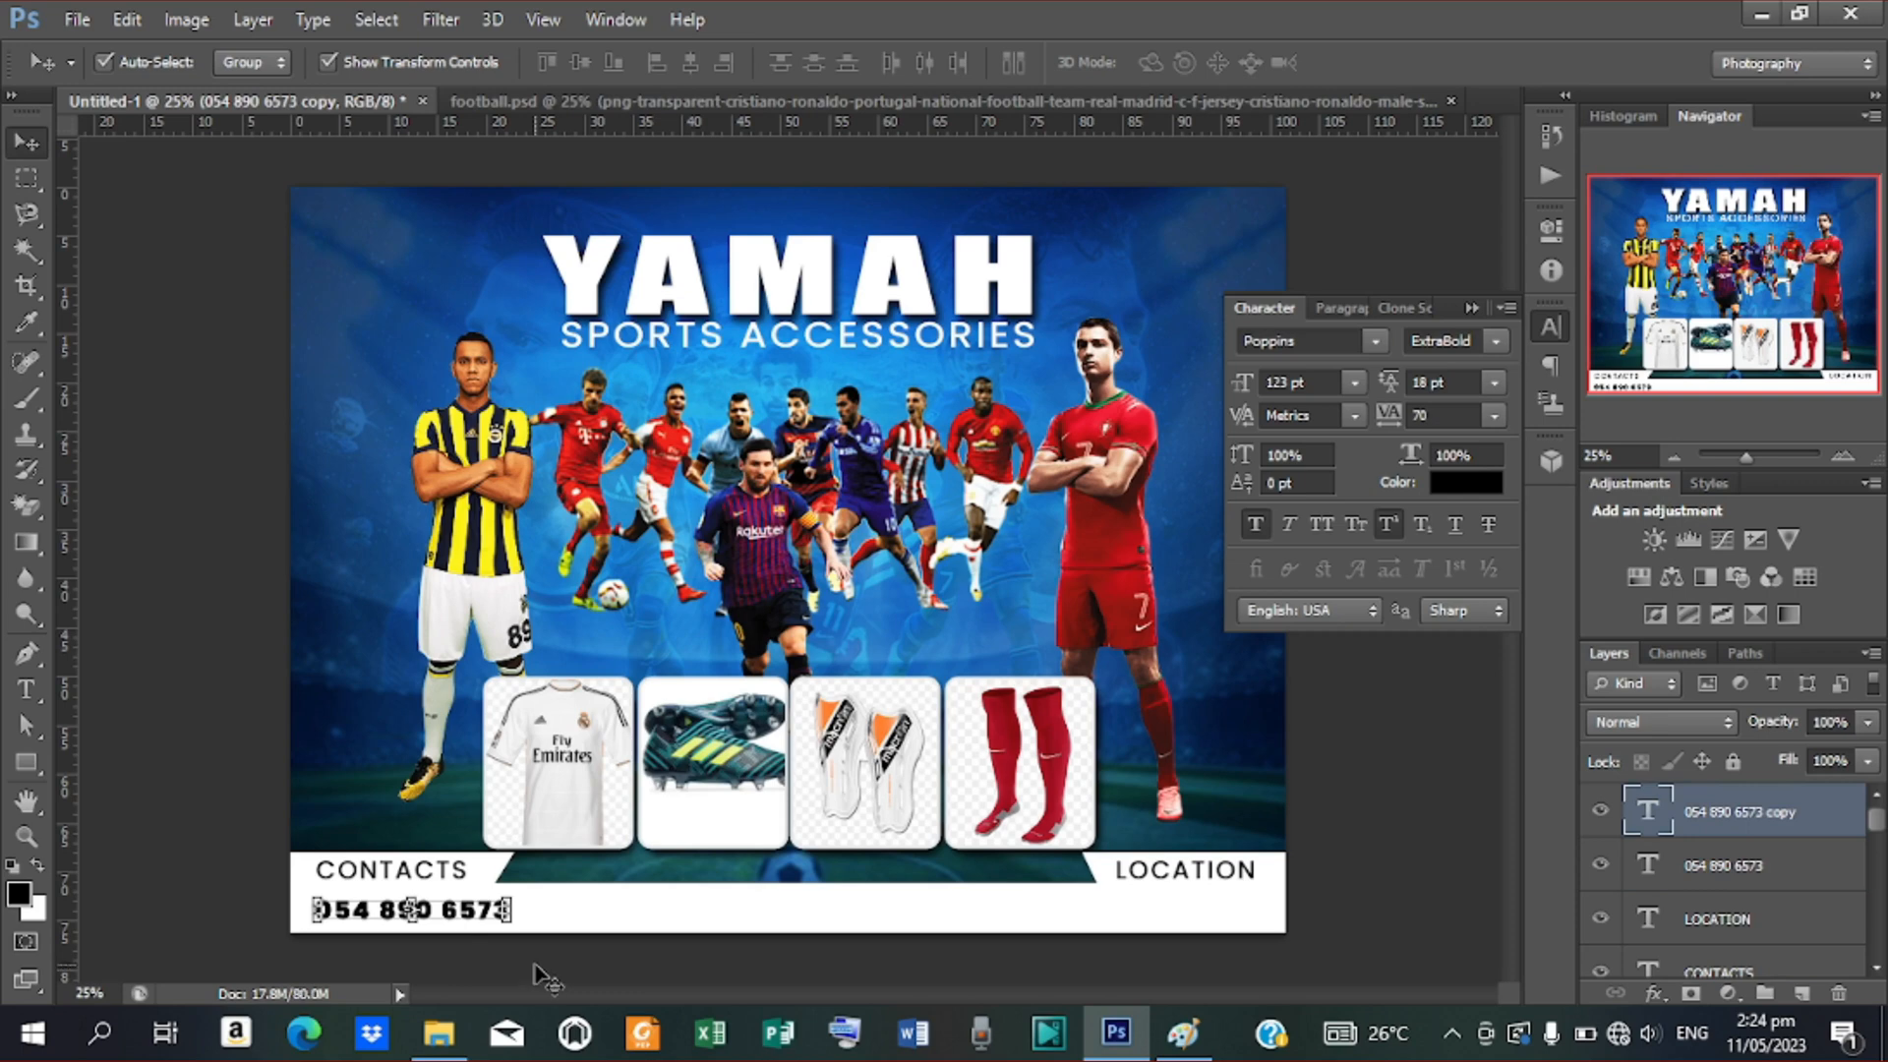
pyautogui.moveTo(479, 915); pyautogui.dragTo(1224, 935)
pyautogui.press('t')
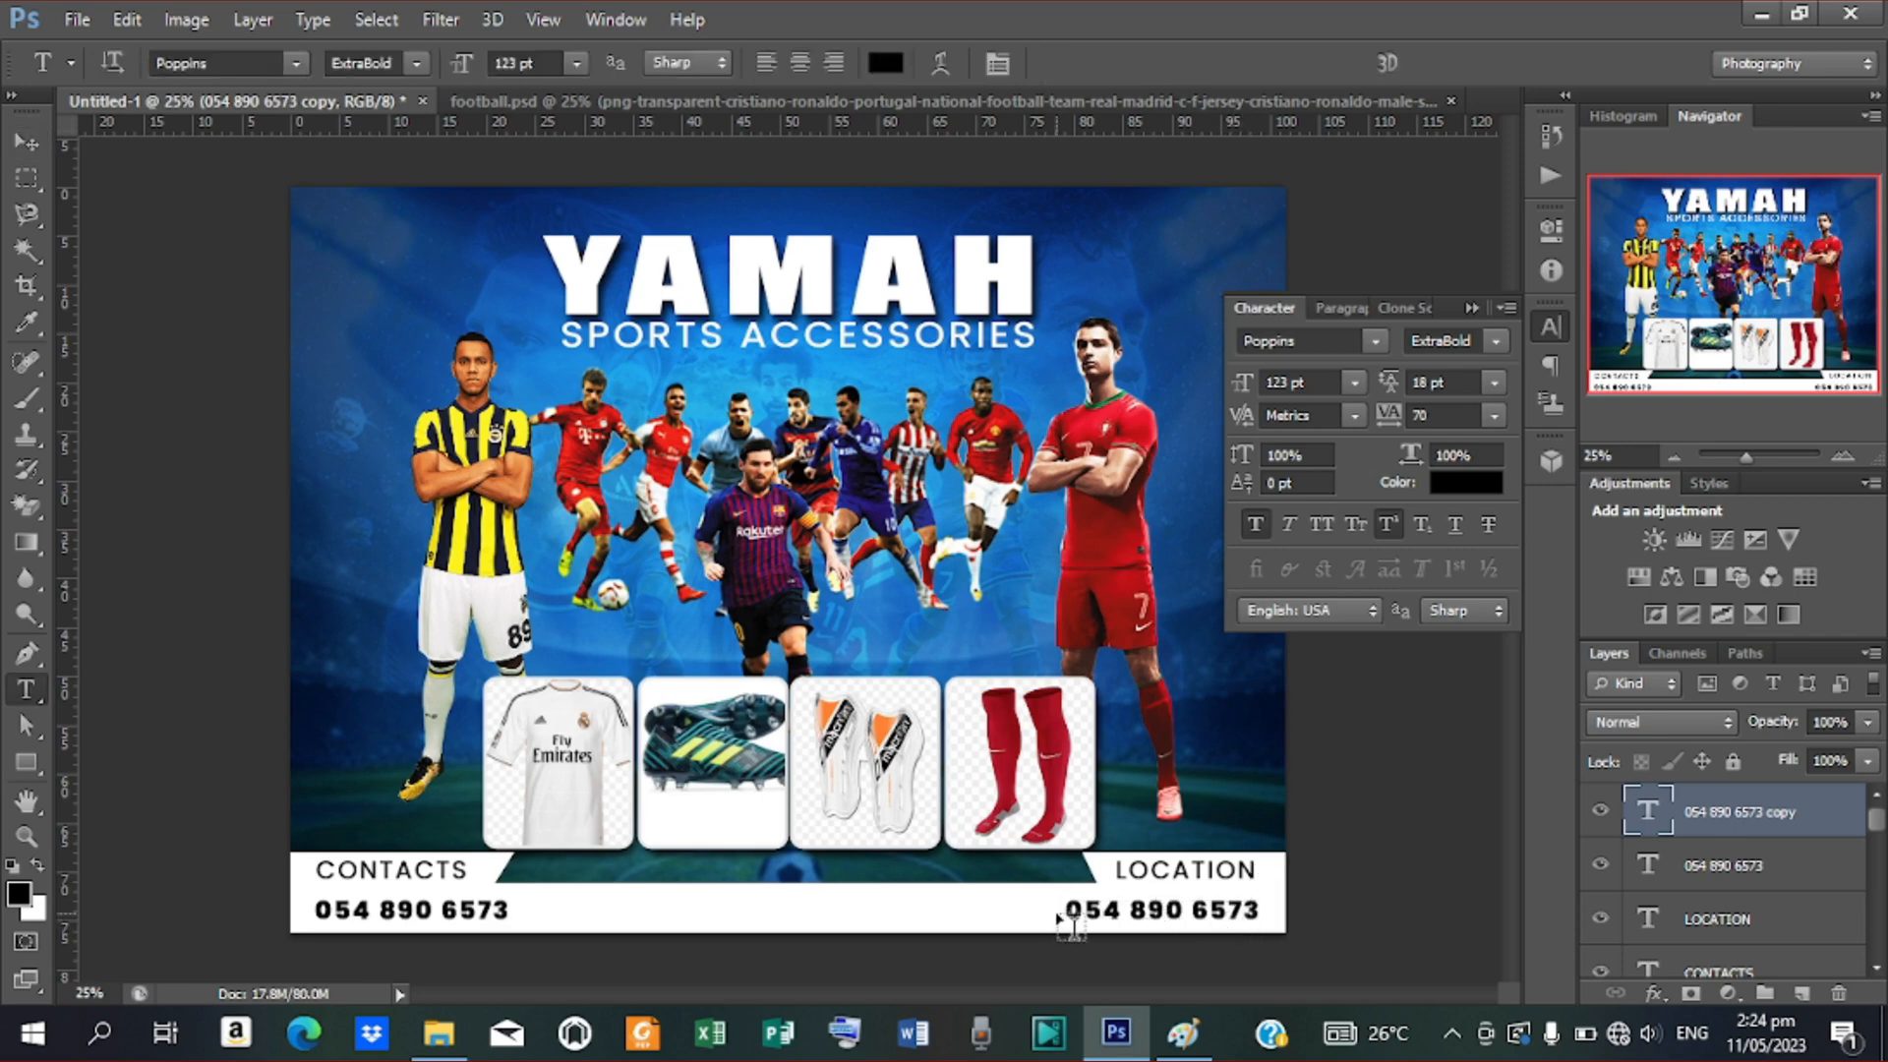
pyautogui.moveTo(1067, 911); pyautogui.dragTo(1361, 894)
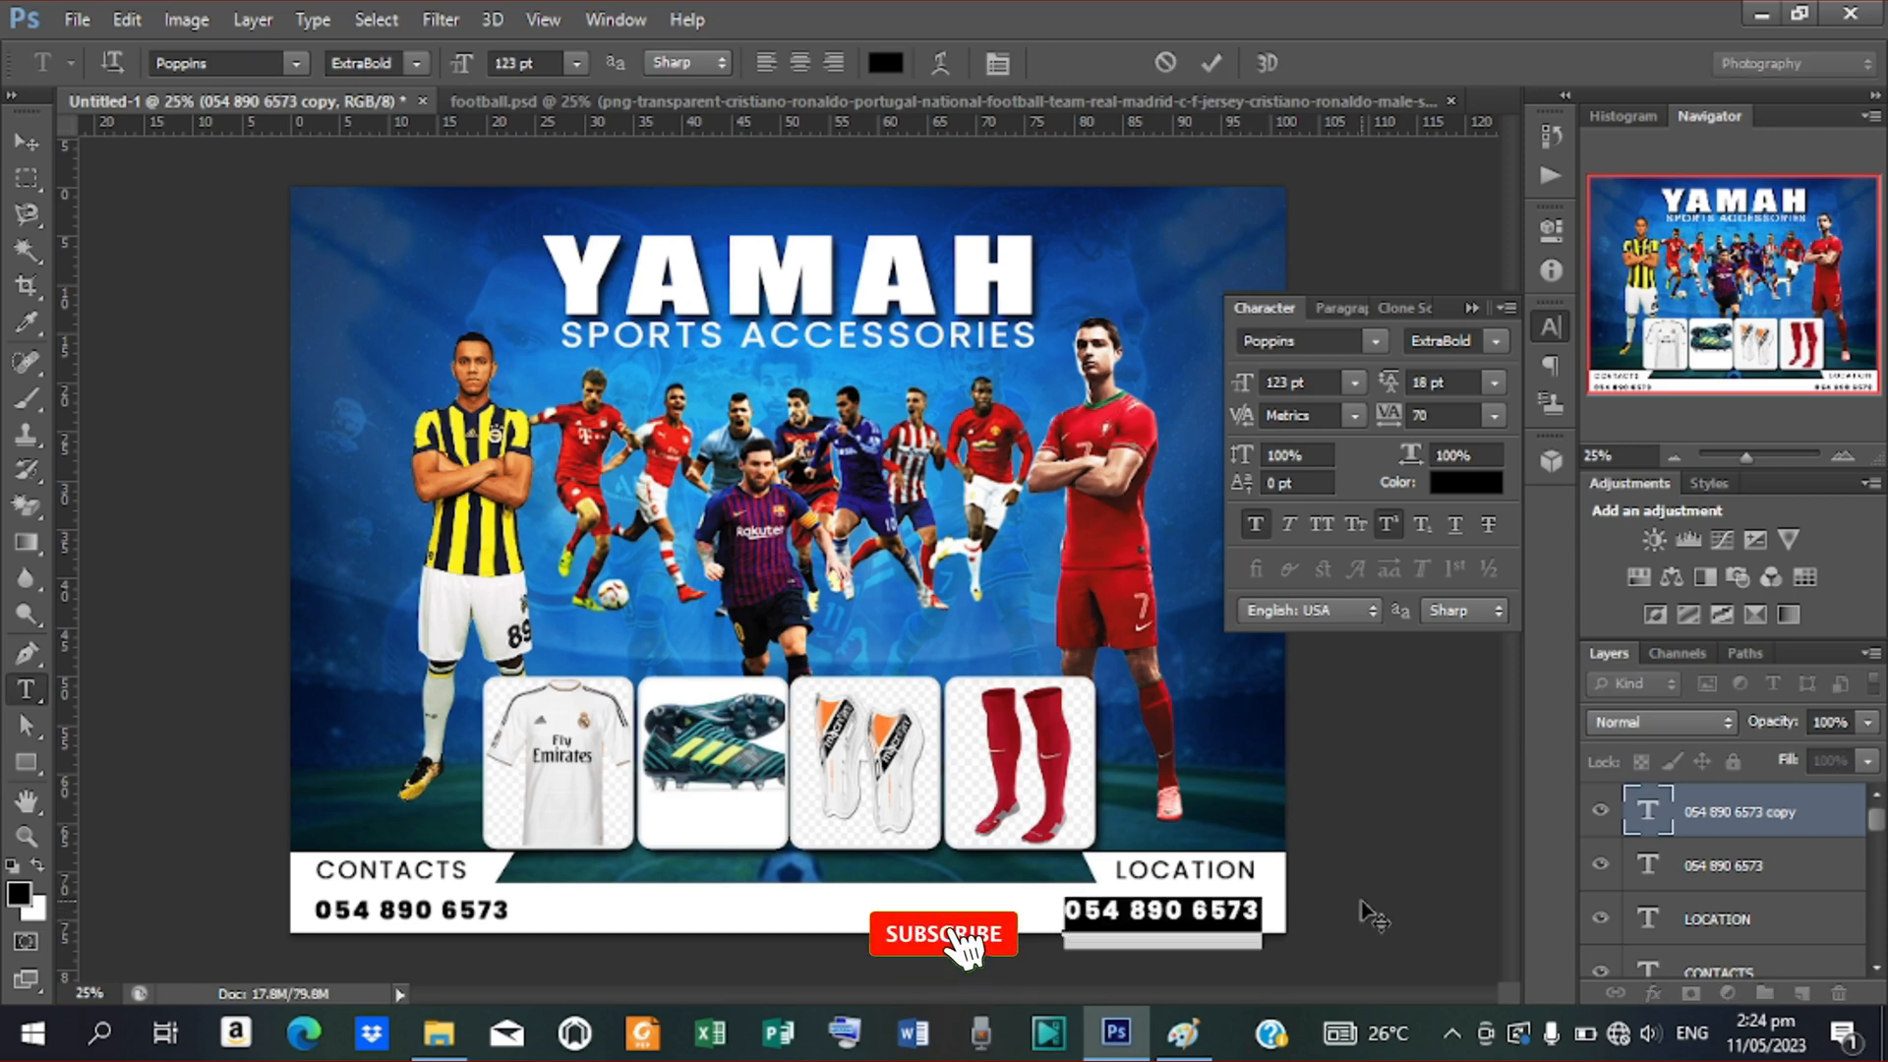
pyautogui.write('KPAN')
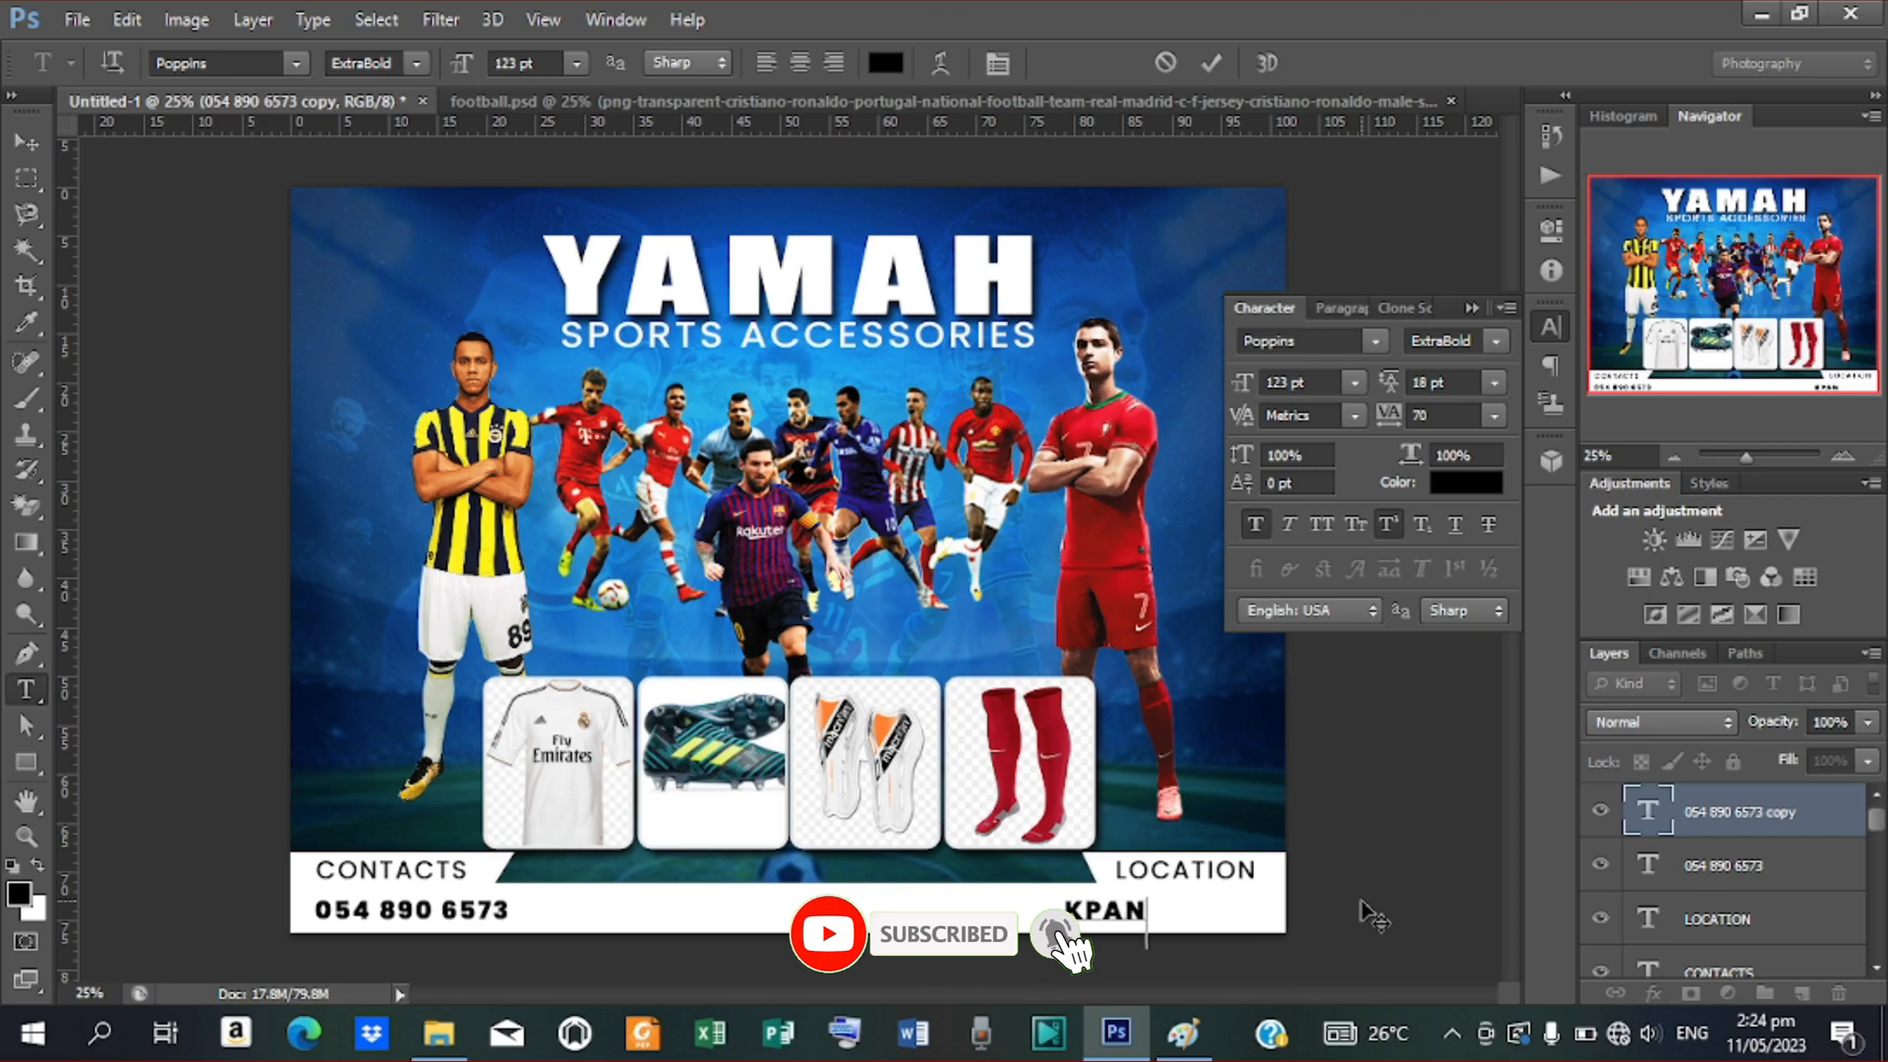
pyautogui.write('DO - ')
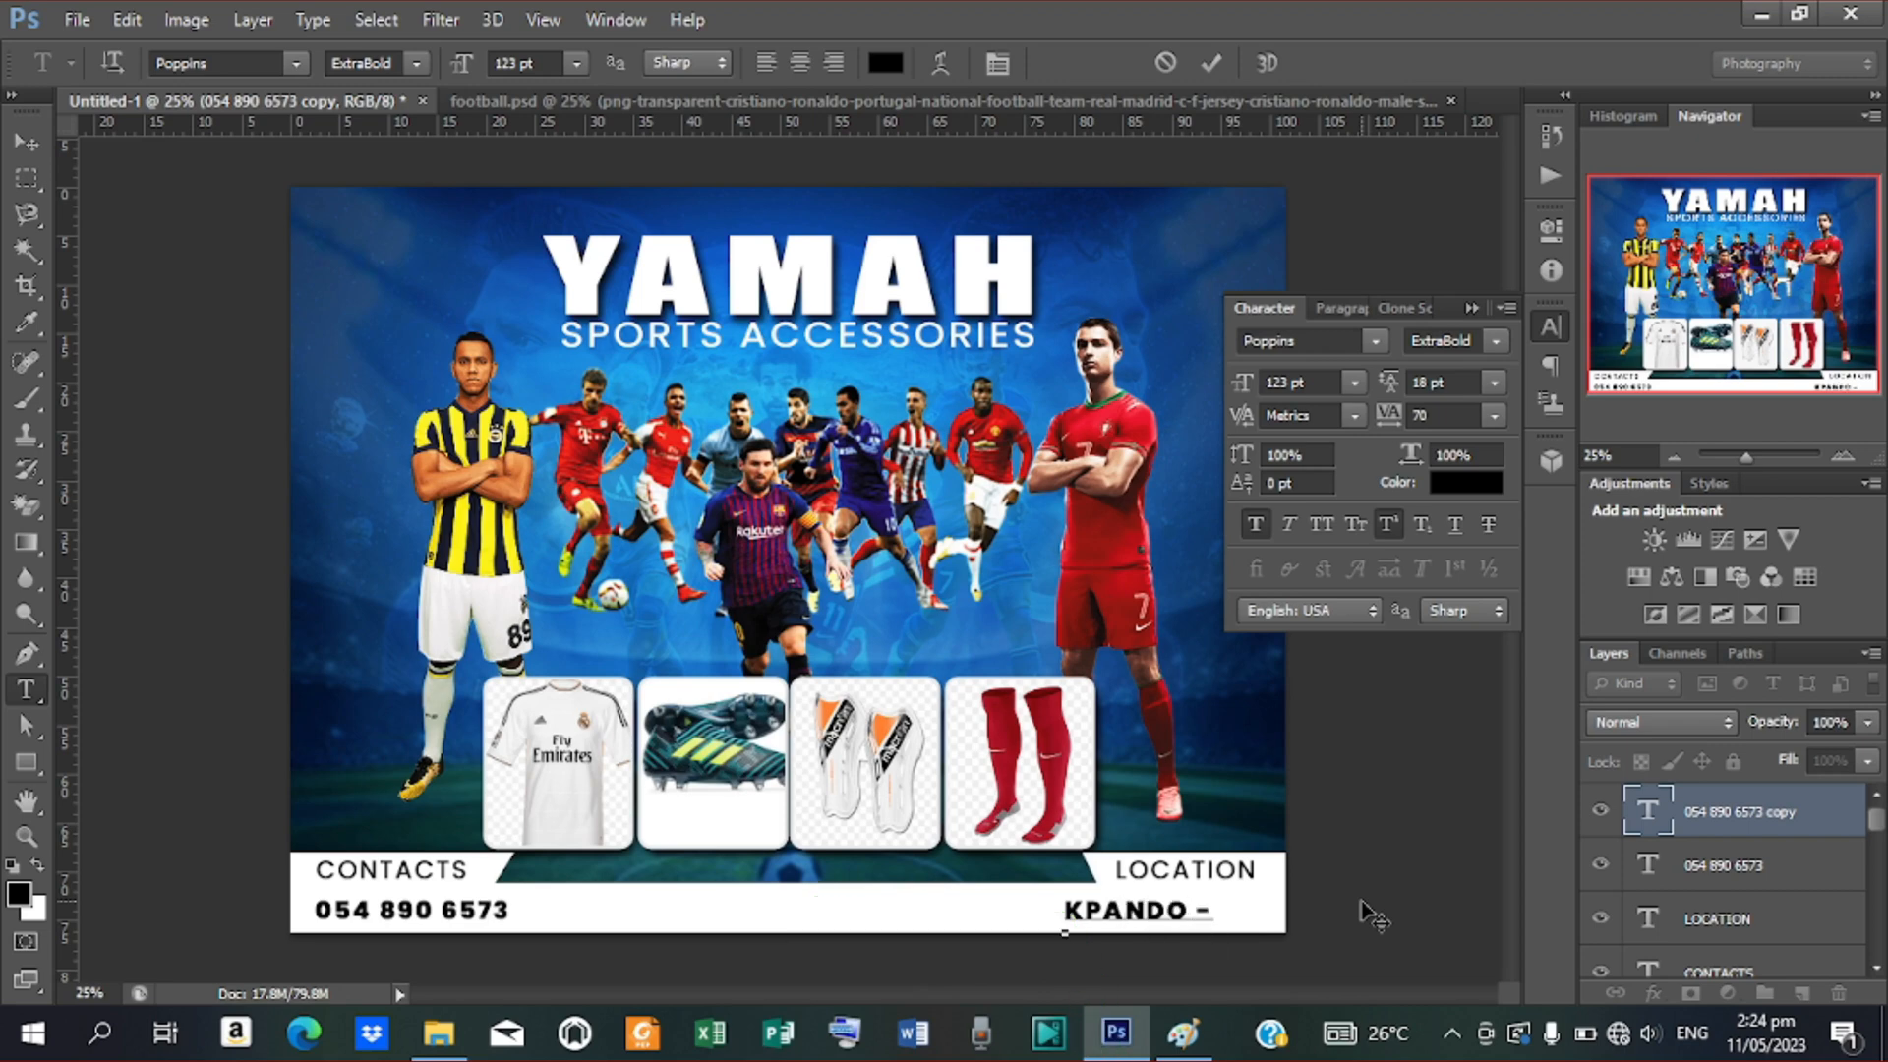
pyautogui.write('VOLT')
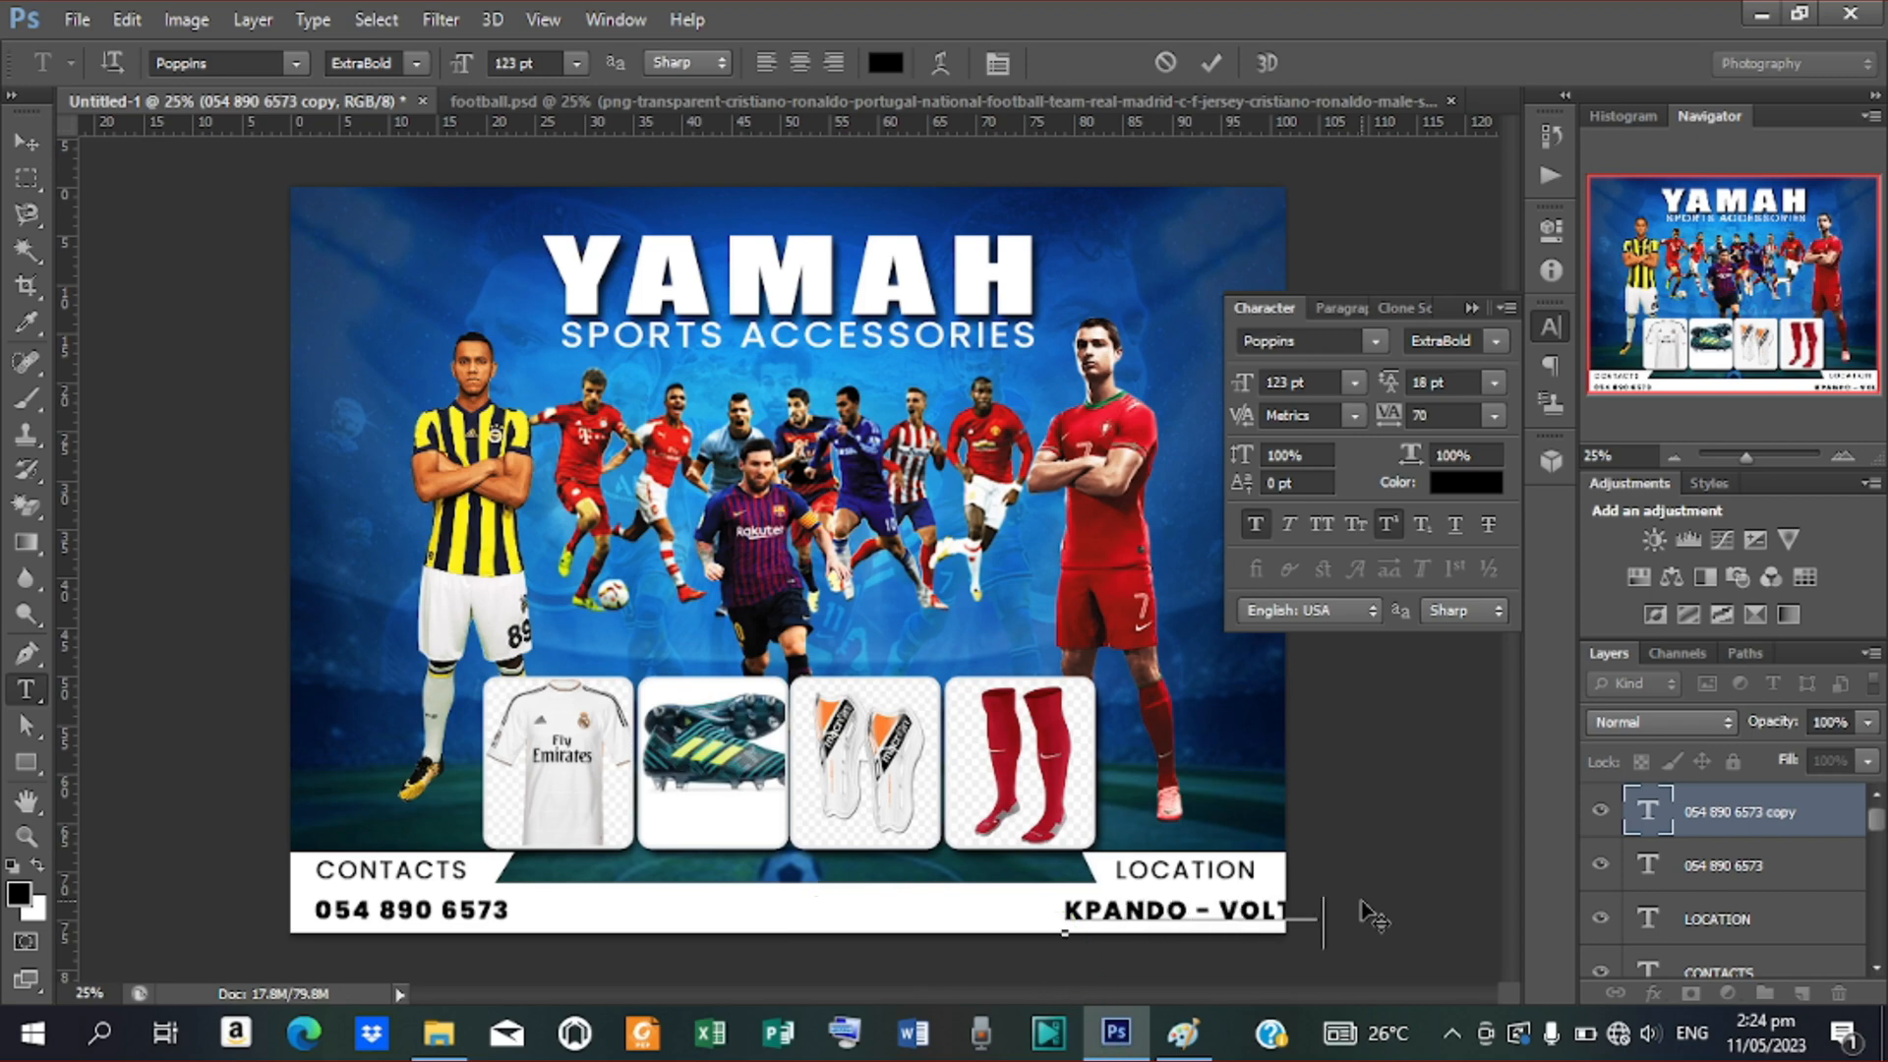
pyautogui.write('A REGION')
pyautogui.click(1214, 63)
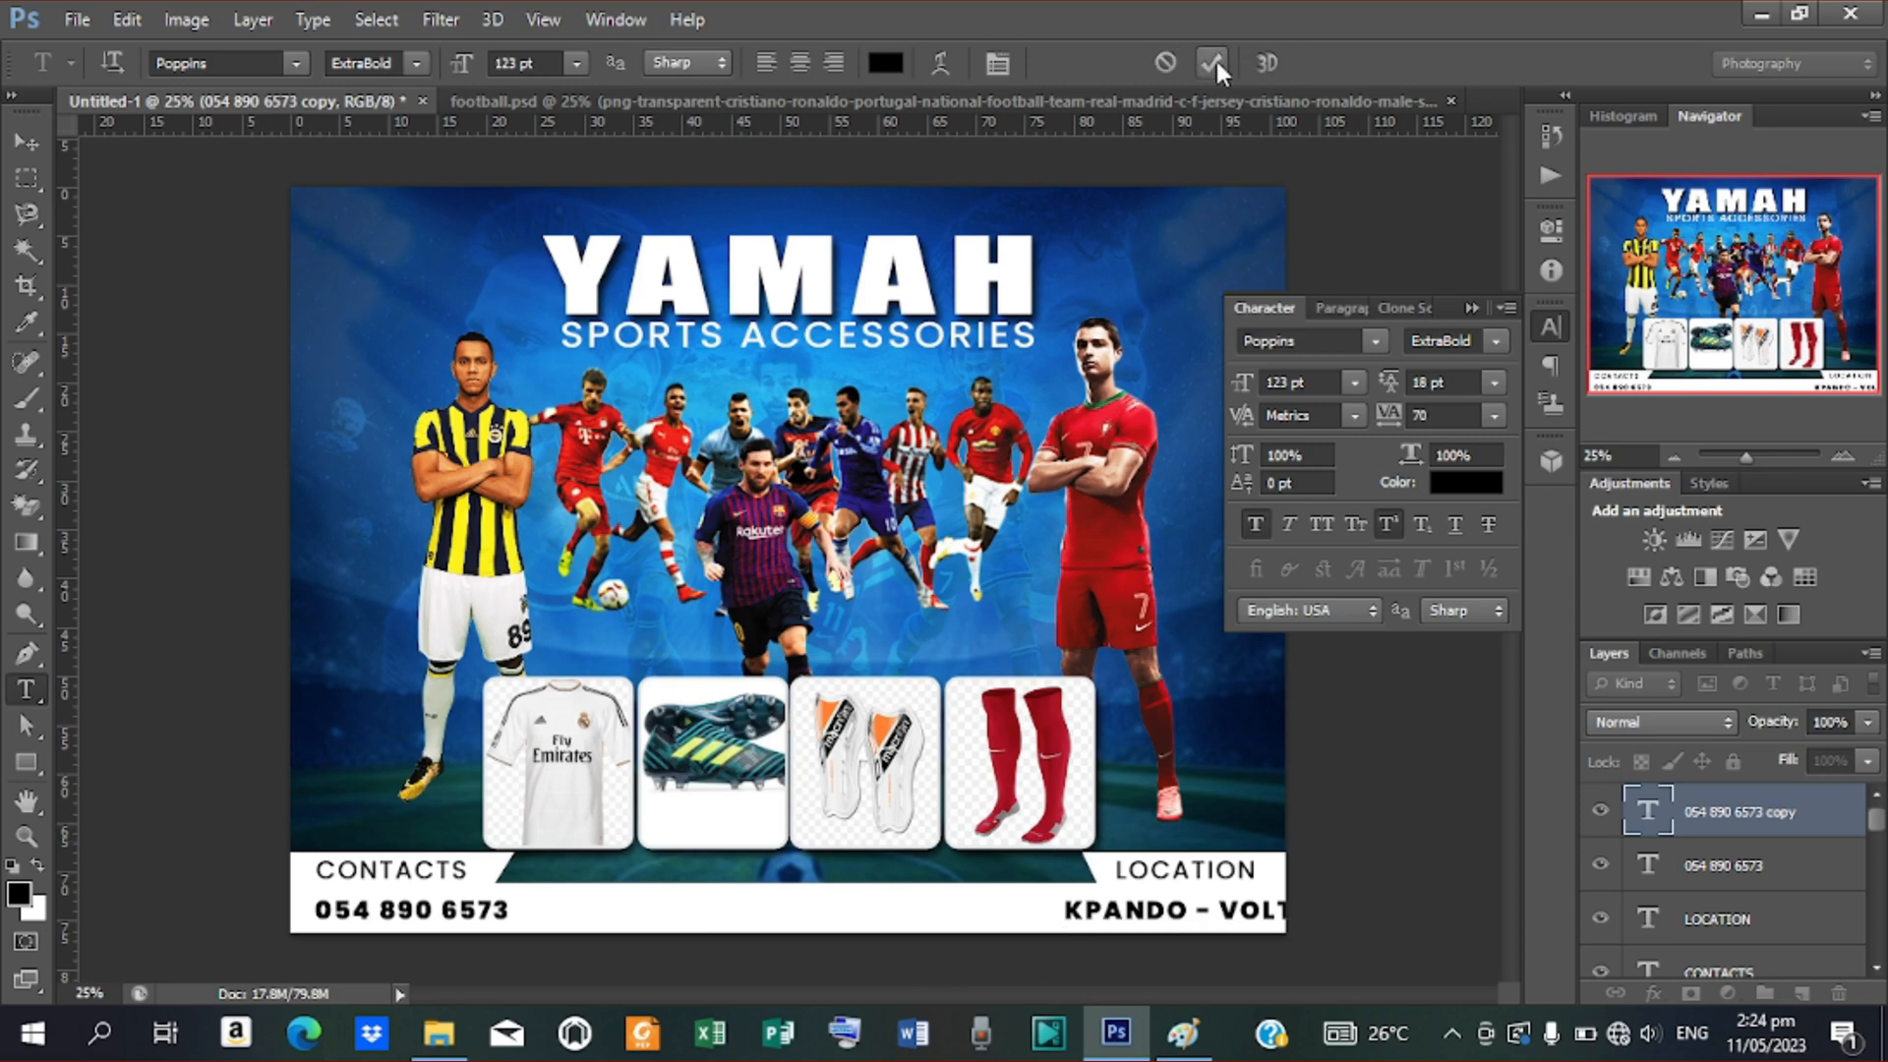
# Nudge KPANDO - VOLTA REGION left until it fits fully inside the white bar
pyautogui.click(37, 138)
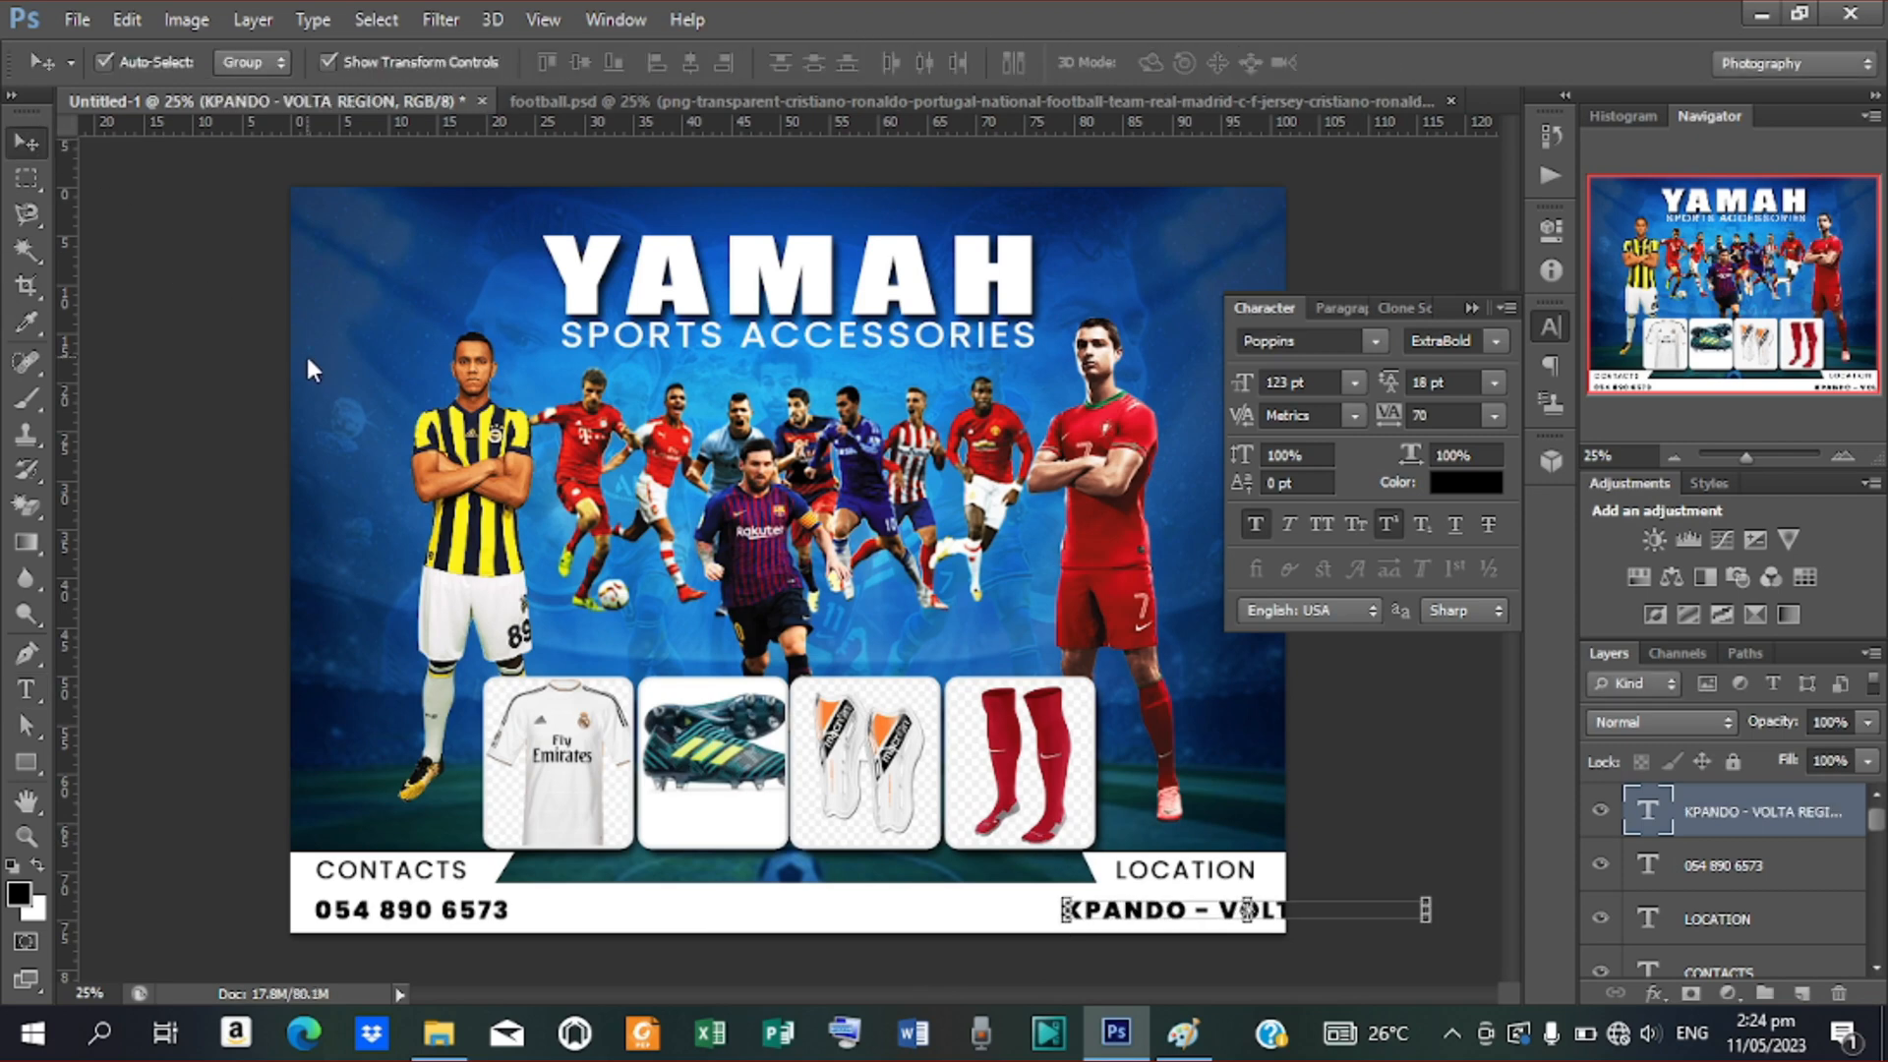
pyautogui.hotkey('shift', 'Left')
pyautogui.hotkey('shift', 'Left')
pyautogui.hotkey('shift', 'Left')
pyautogui.hotkey('shift', 'Left')
pyautogui.hotkey('shift', 'Left')
pyautogui.hotkey('shift', 'Left')
pyautogui.hotkey('shift', 'Left')
pyautogui.hotkey('shift', 'Left')
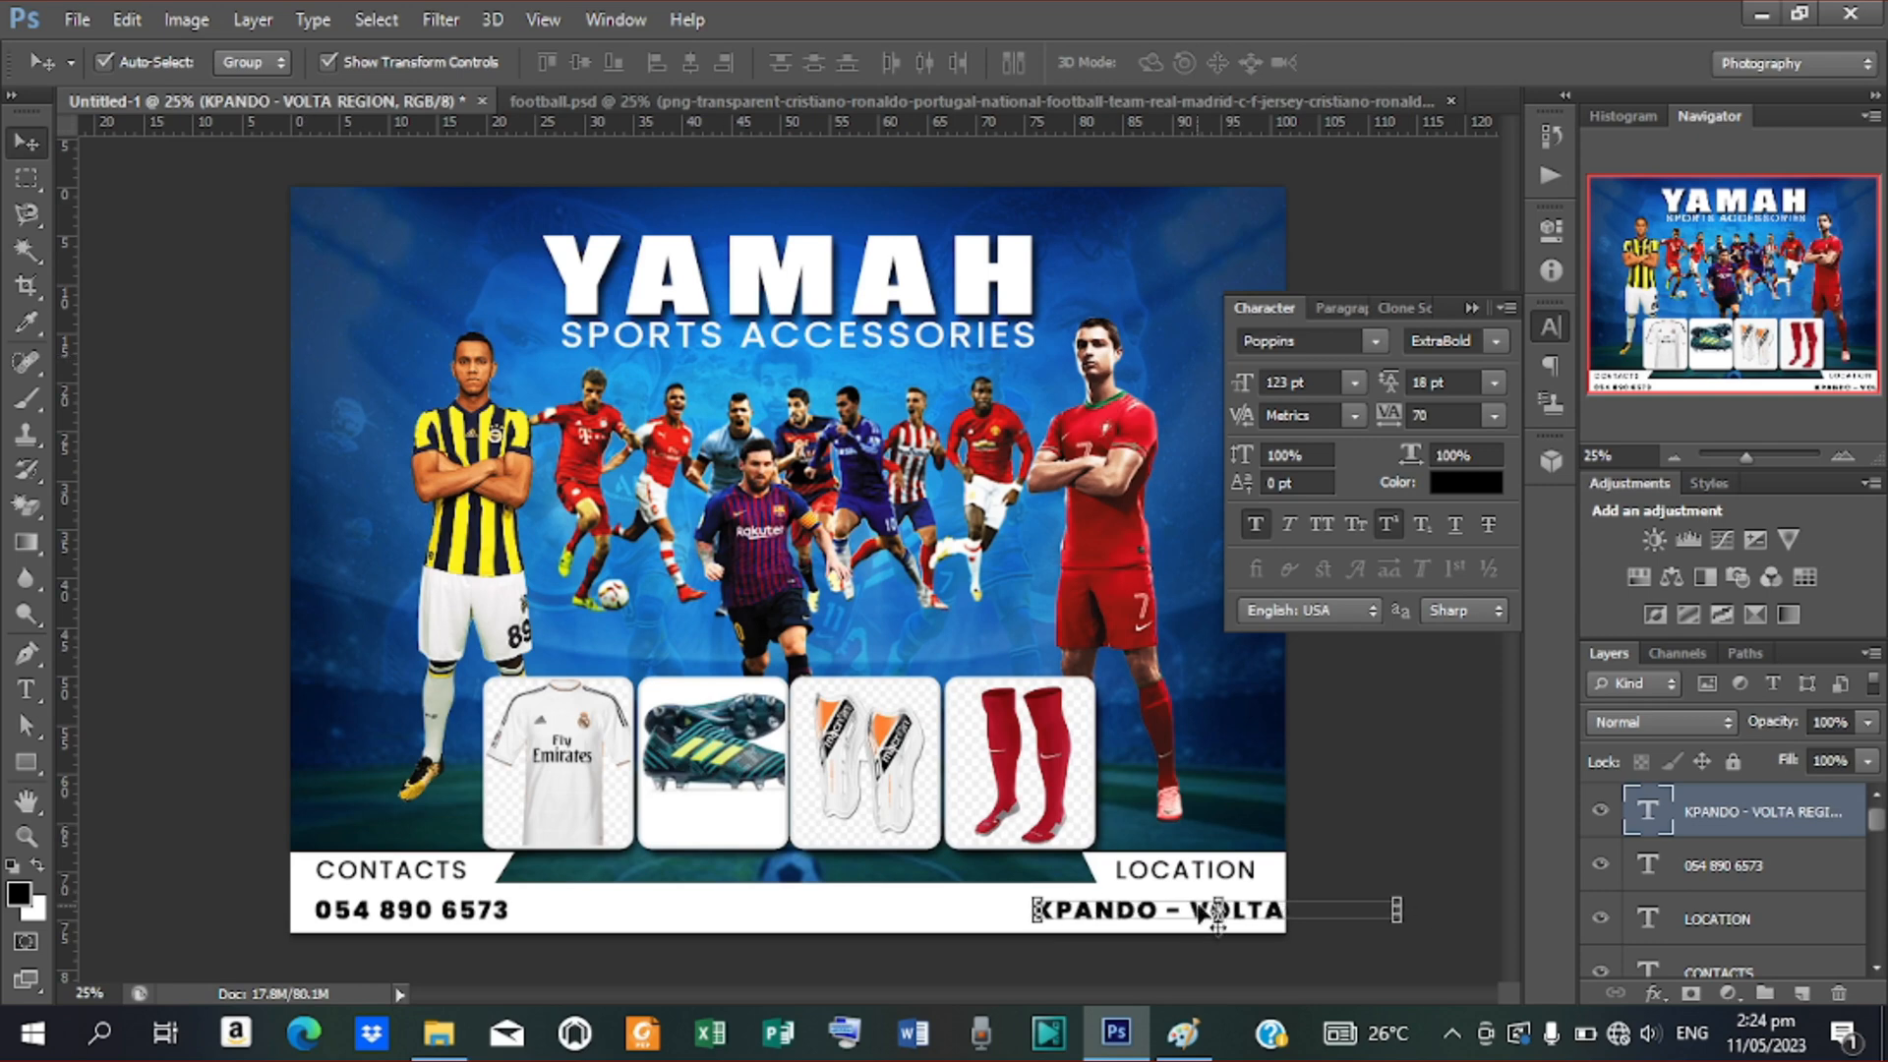
pyautogui.hotkey('shift', 'Left')
pyautogui.hotkey('shift', 'Left')
pyautogui.hotkey('shift', 'Left')
pyautogui.hotkey('shift', 'Left')
pyautogui.hotkey('shift', 'Left')
pyautogui.hotkey('shift', 'Left')
pyautogui.hotkey('shift', 'Left')
pyautogui.hotkey('shift', 'Left')
pyautogui.hotkey('shift', 'Left')
pyautogui.hotkey('shift', 'Left')
pyautogui.hotkey('shift', 'Left')
pyautogui.hotkey('shift', 'Left')
pyautogui.hotkey('shift', 'Left')
pyautogui.hotkey('shift', 'Left')
pyautogui.hotkey('shift', 'Left')
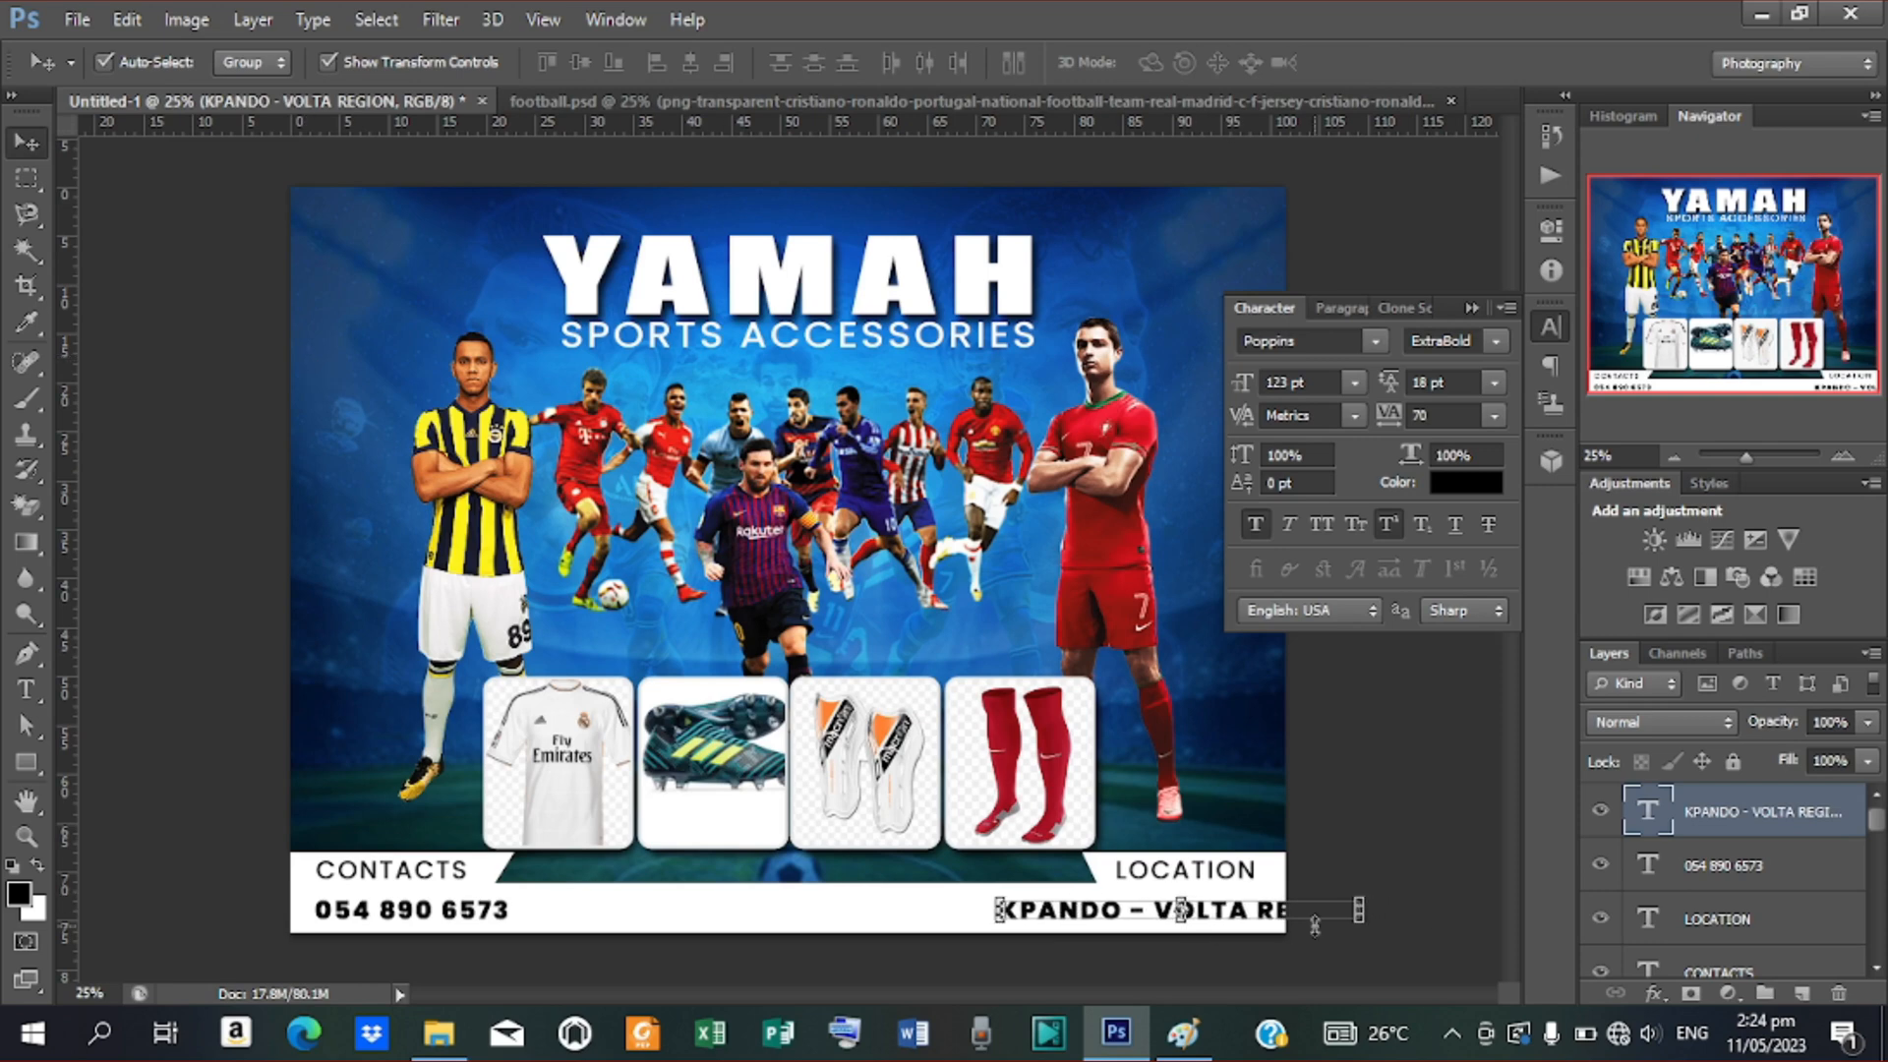
pyautogui.hotkey('shift', 'Left')
pyautogui.hotkey('shift', 'Left')
pyautogui.hotkey('shift', 'Left')
pyautogui.hotkey('shift', 'Left')
pyautogui.hotkey('shift', 'Left')
pyautogui.hotkey('shift', 'Left')
pyautogui.hotkey('shift', 'Left')
pyautogui.moveTo(1315, 924); pyautogui.dragTo(1281, 919)
pyautogui.press('Left')
pyautogui.press('Left')
pyautogui.press('Left')
pyautogui.press('Left')
pyautogui.press('Left')
pyautogui.press('Left')
pyautogui.press('Left')
pyautogui.press('Left')
pyautogui.press('Left')
pyautogui.press('Left')
pyautogui.press('Left')
pyautogui.press('Left')
pyautogui.press('Left')
pyautogui.press('Left')
pyautogui.press('Left')
pyautogui.press('Left')
pyautogui.press('Left')
pyautogui.press('Left')
pyautogui.press('Left')
pyautogui.press('Left')
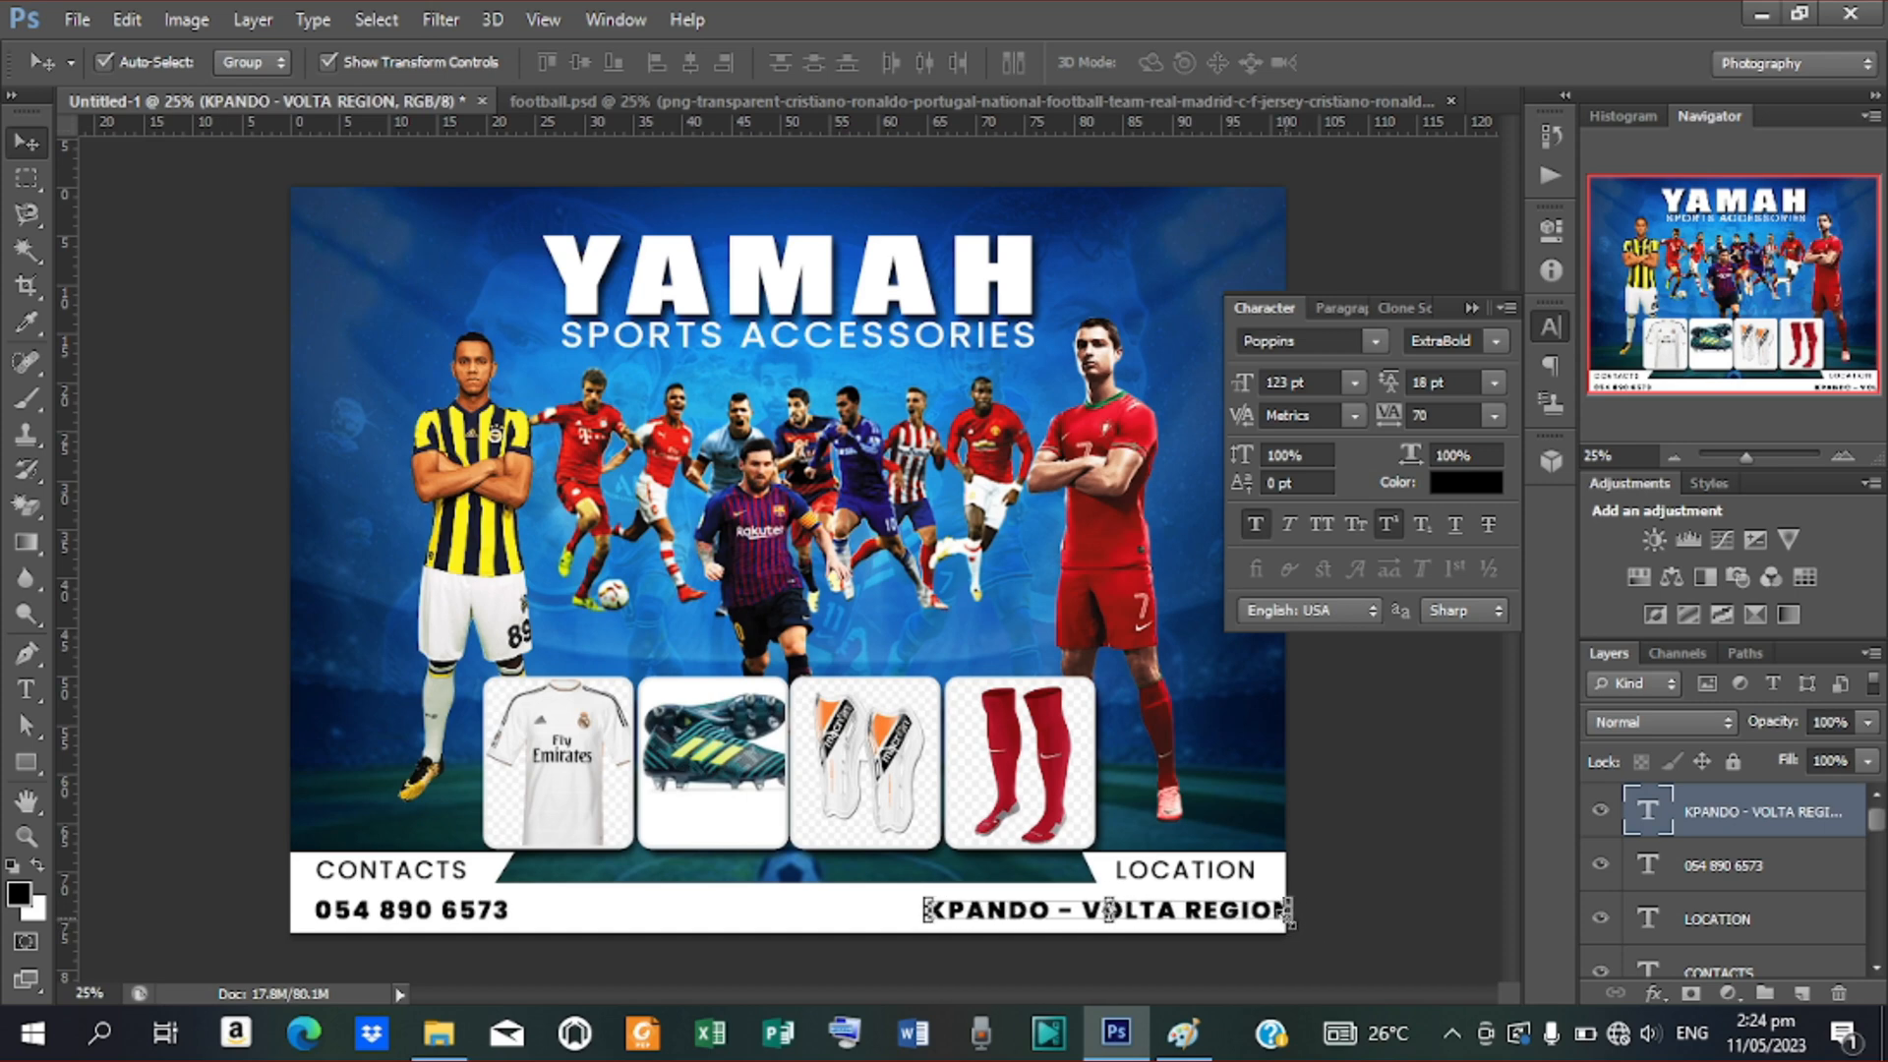
pyautogui.press('Left')
pyautogui.press('Left')
pyautogui.press('Left')
pyautogui.press('Left')
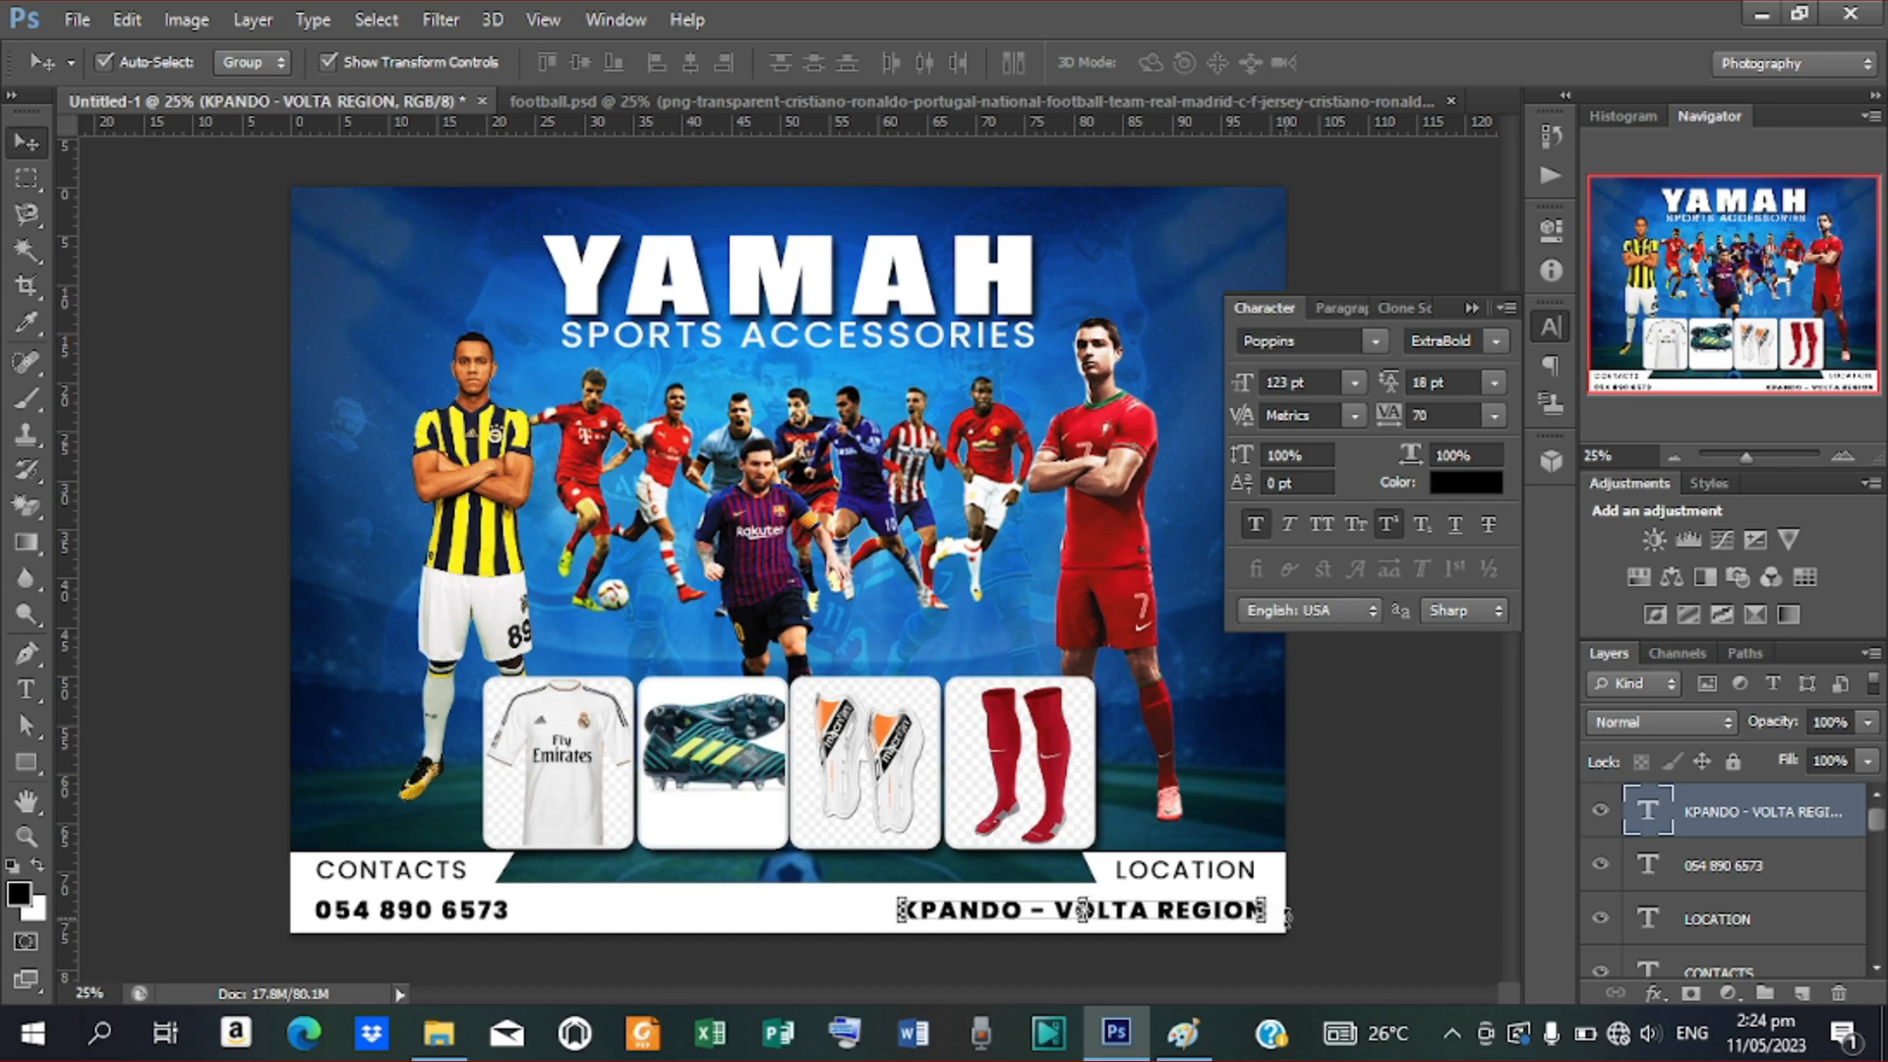
# Deselect everything to preview the poster and collapse the Character panel
pyautogui.click(460, 922)
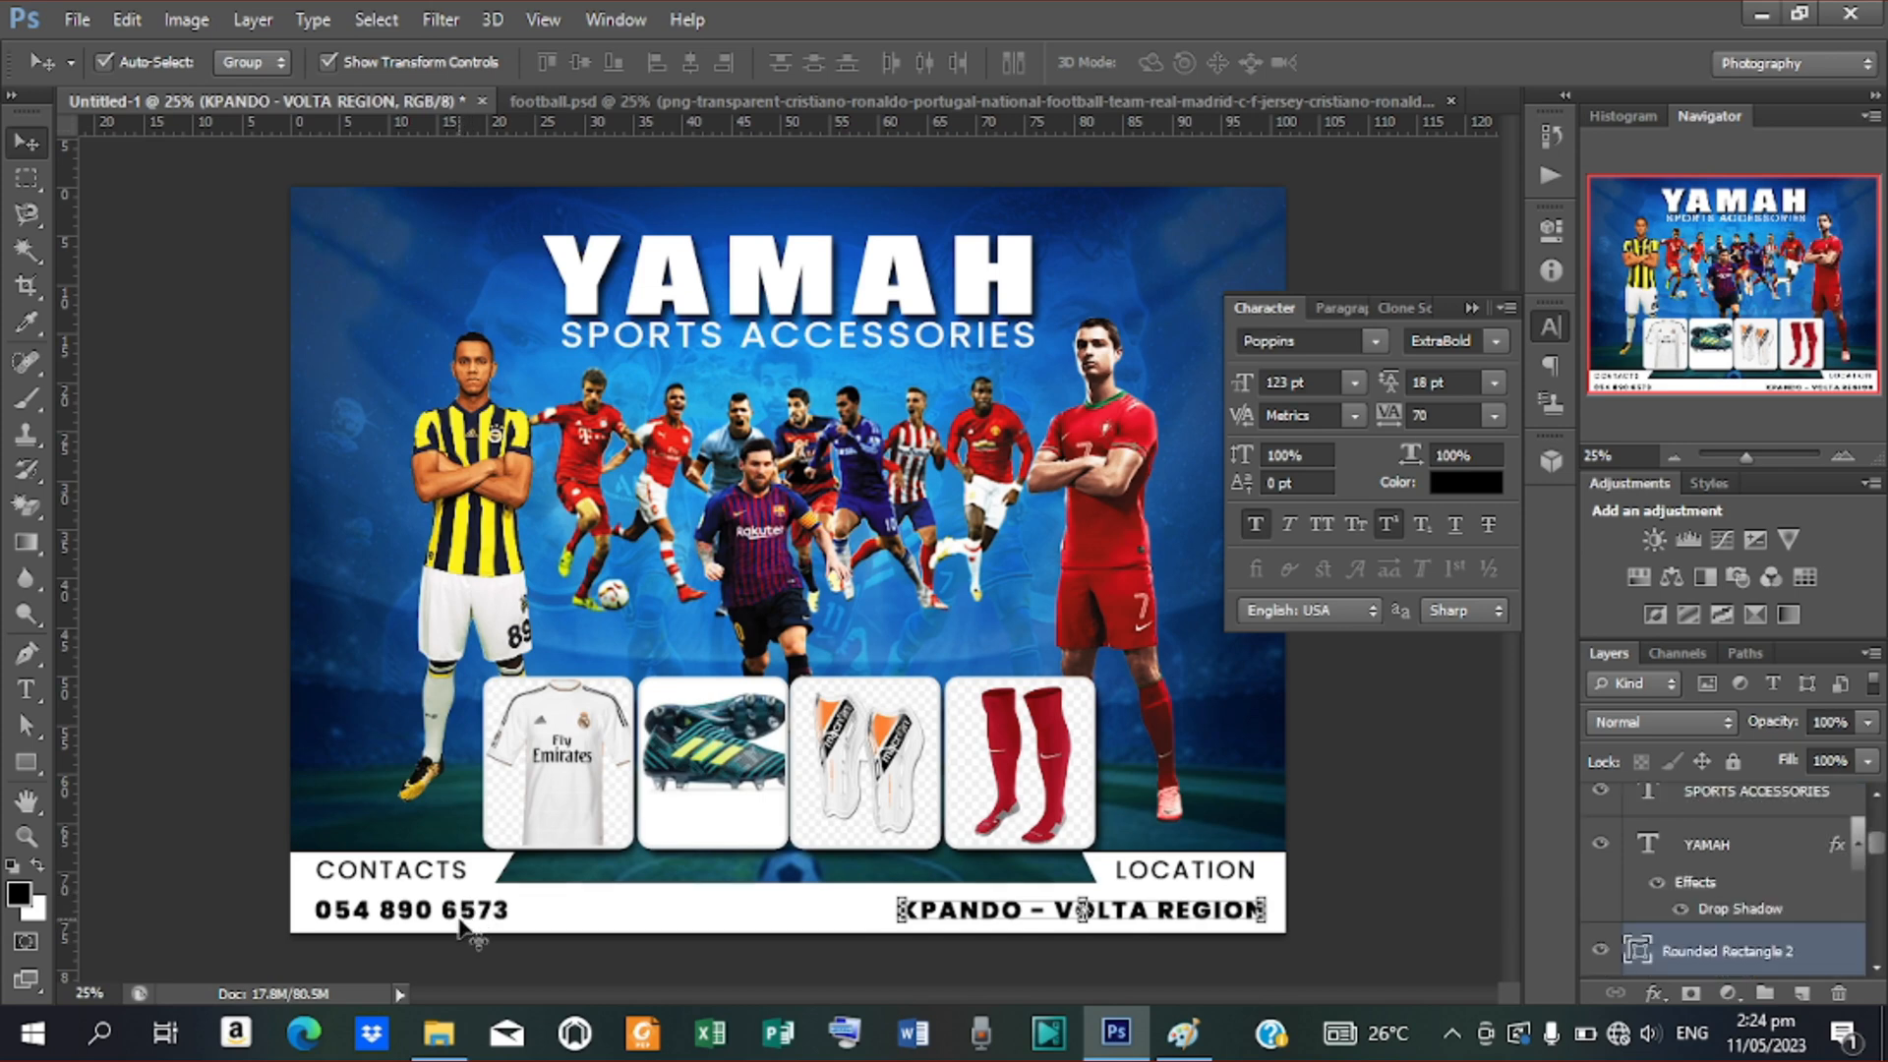
pyautogui.click(1359, 785)
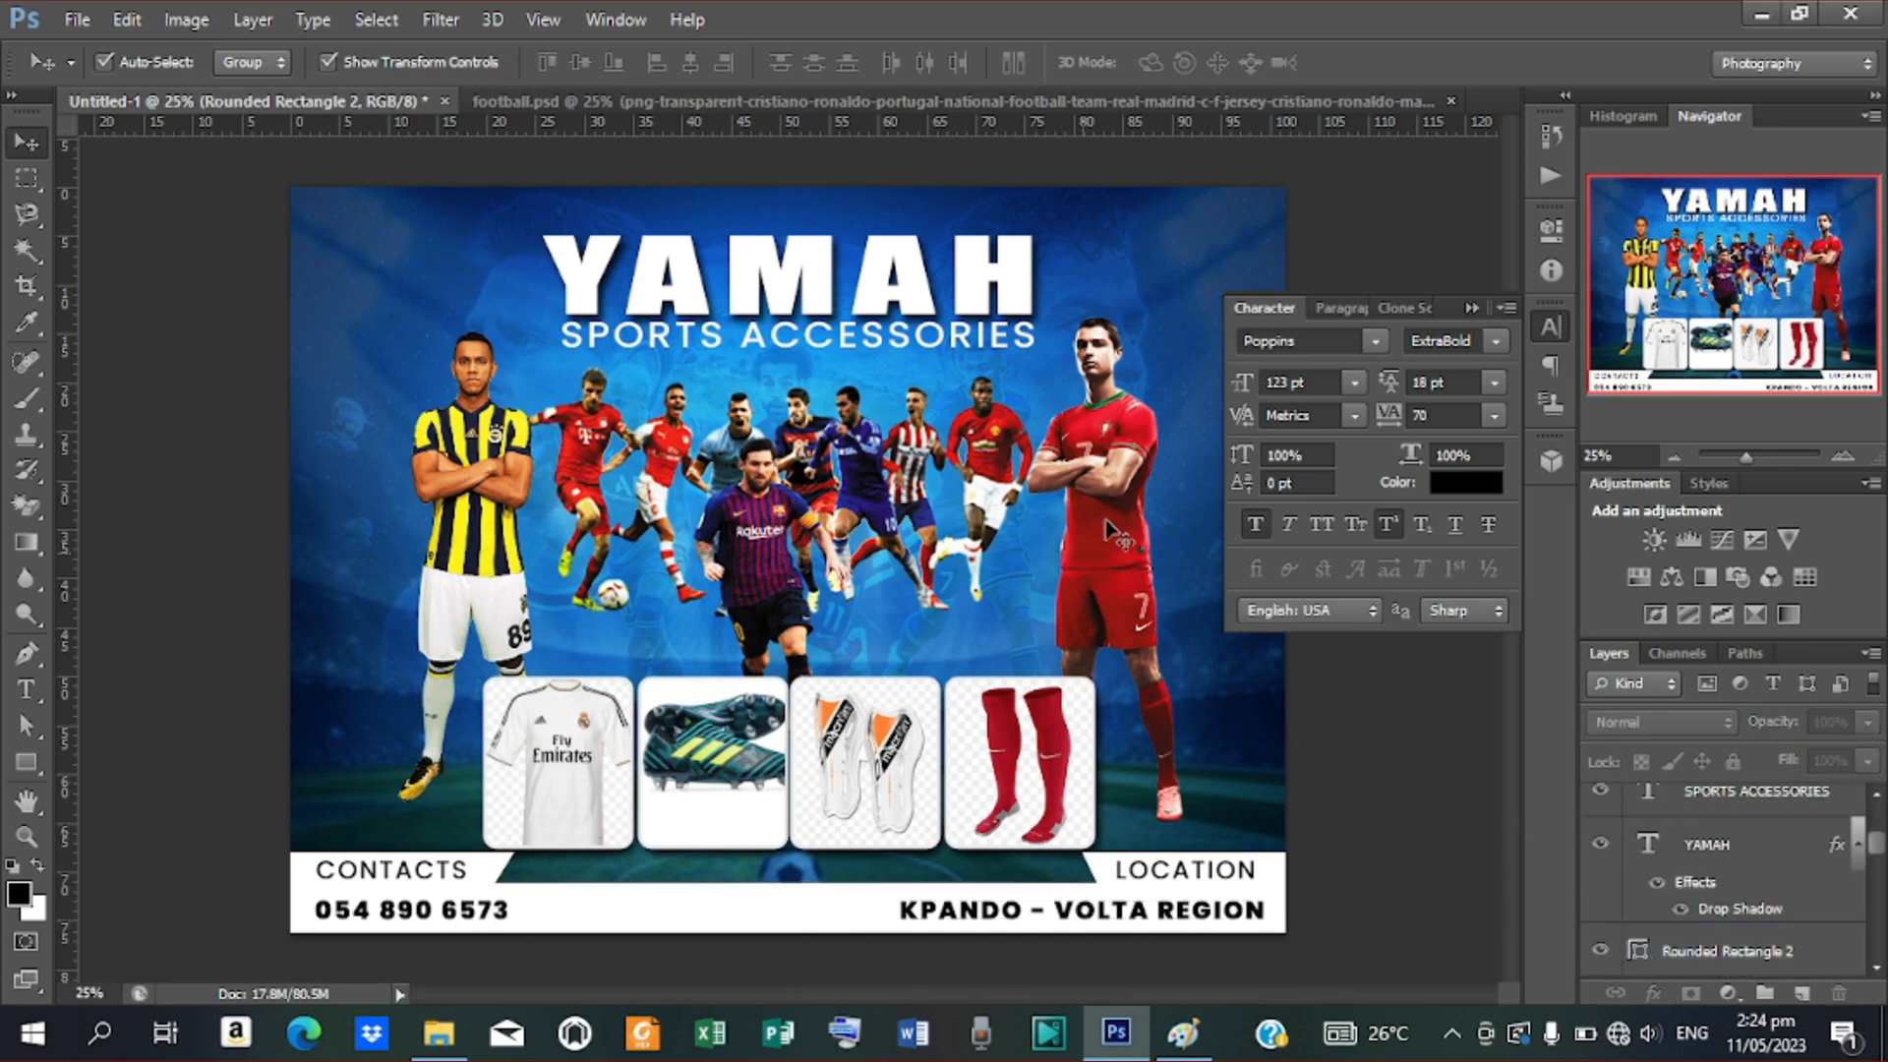
pyautogui.click(1472, 307)
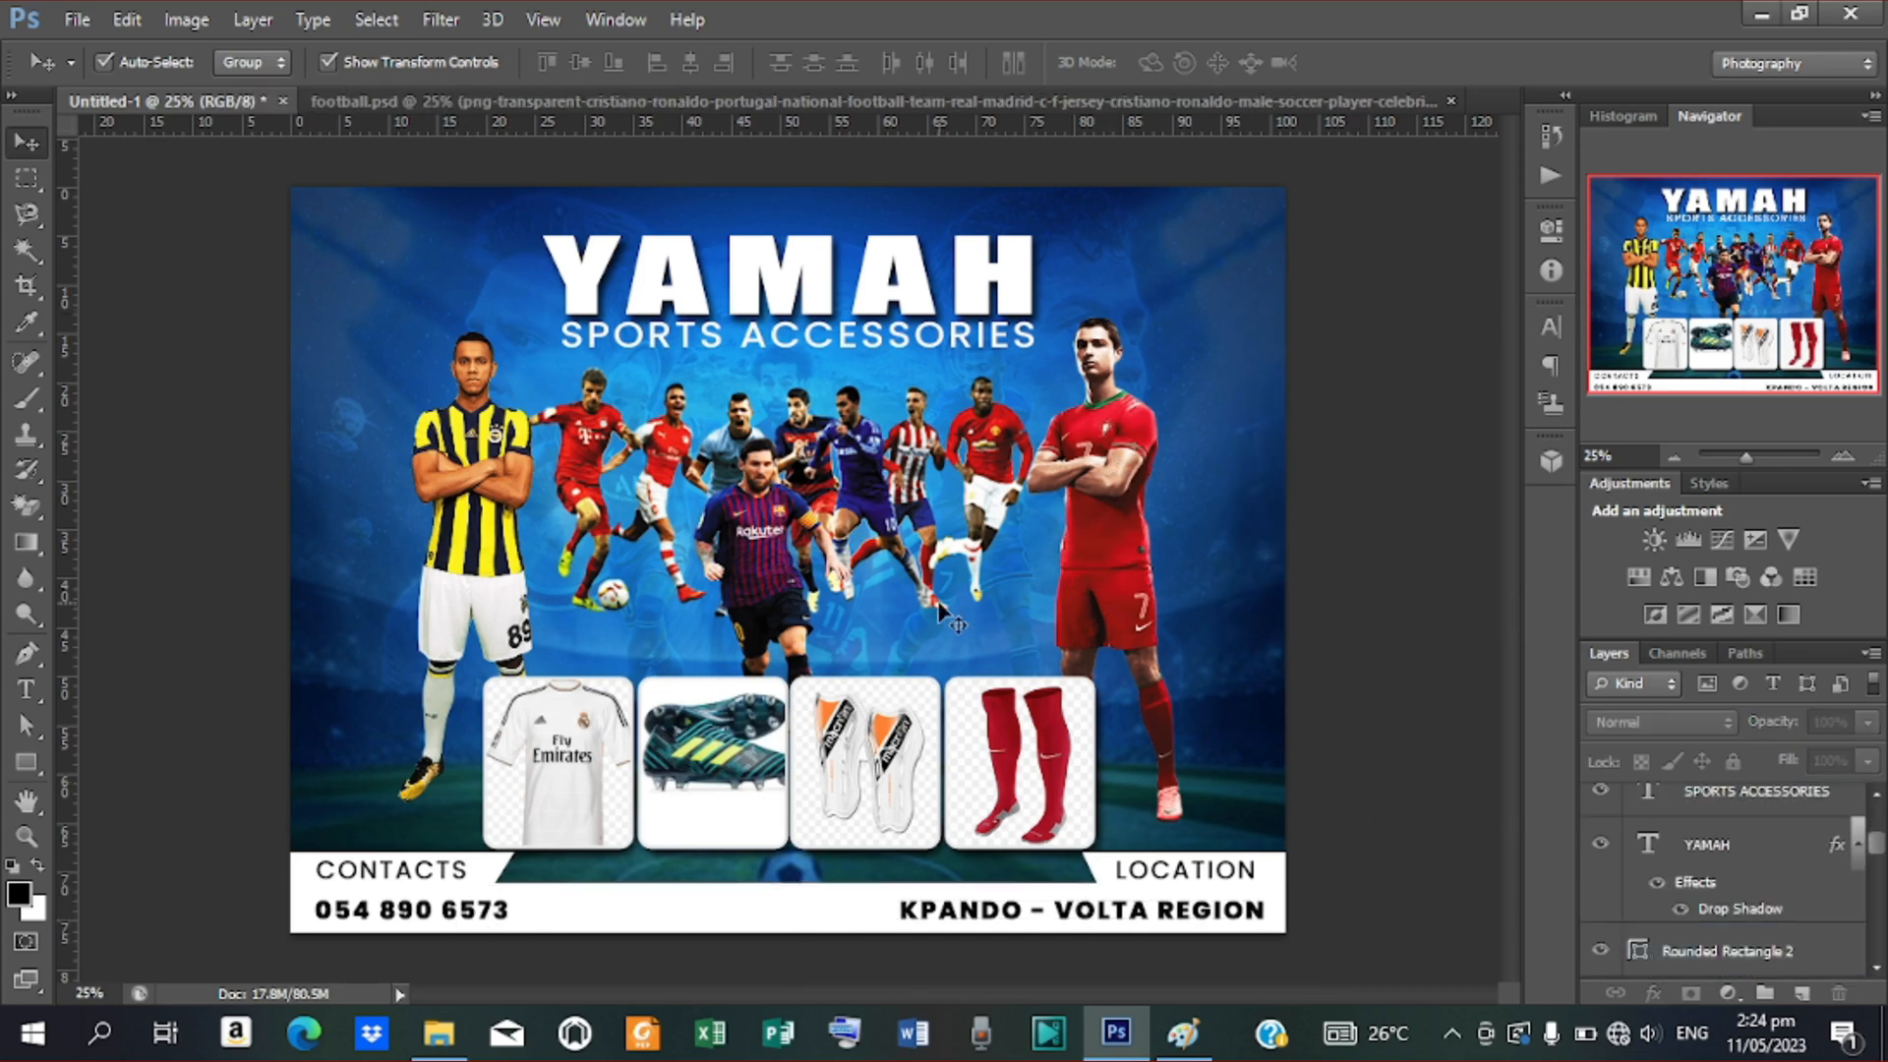